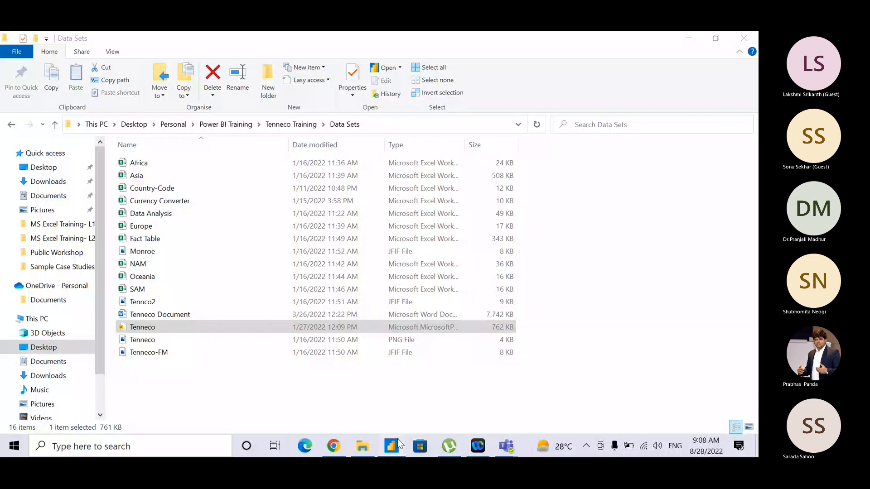
Switch to the Day3 report in Power BI Desktop, open the Power Query Editor and refresh all query previews
{"action": "left_click", "coordinate": [397, 444]}
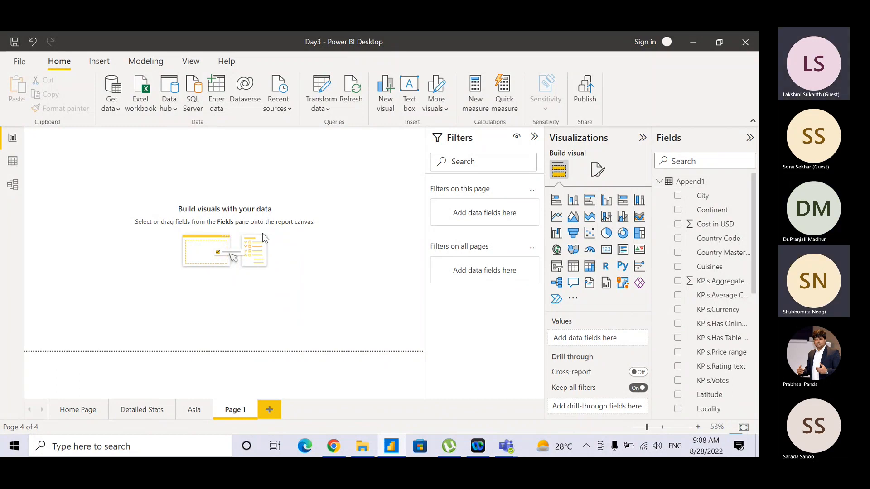
{"action": "left_click", "coordinate": [318, 143]}
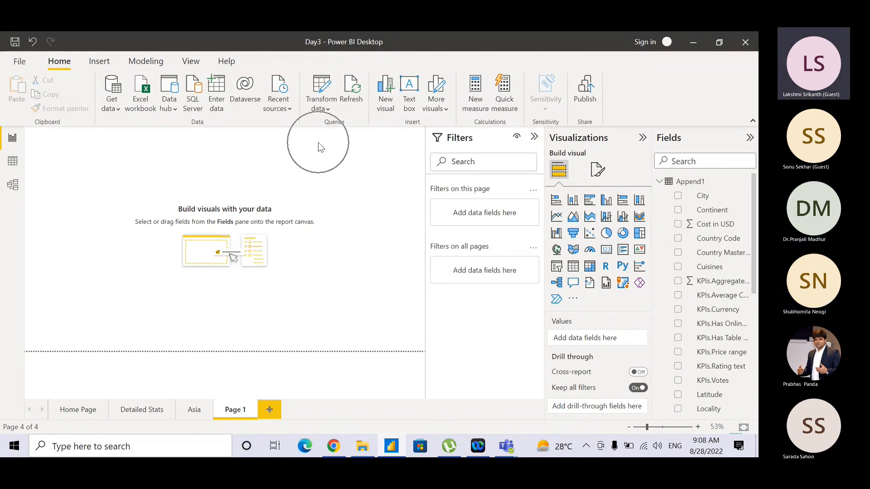
{"action": "left_click", "coordinate": [320, 93]}
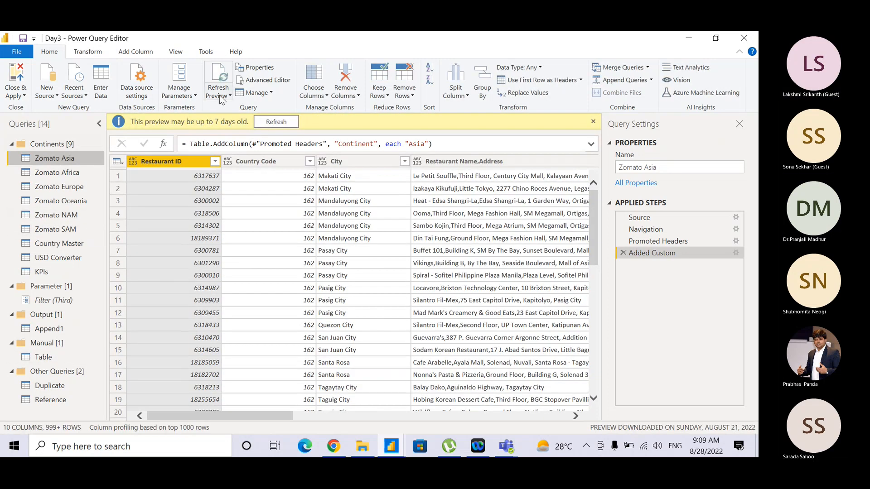
{"action": "left_click", "coordinate": [220, 95]}
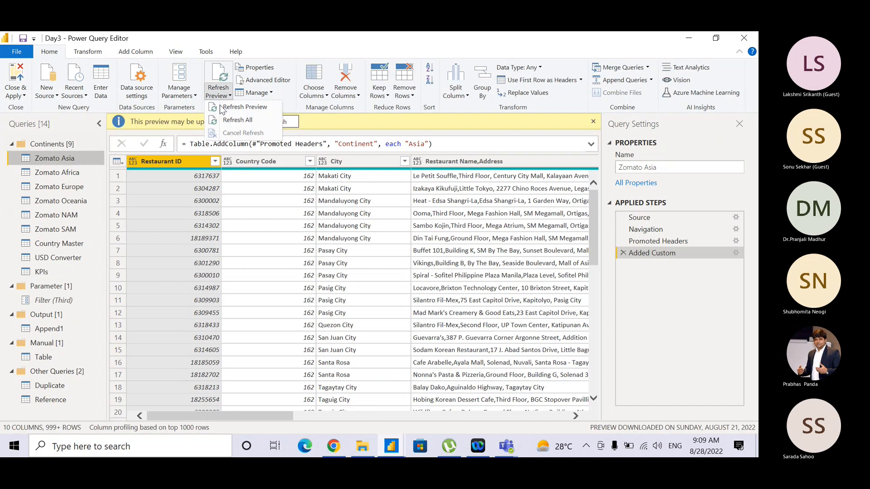
{"action": "left_click", "coordinate": [225, 119]}
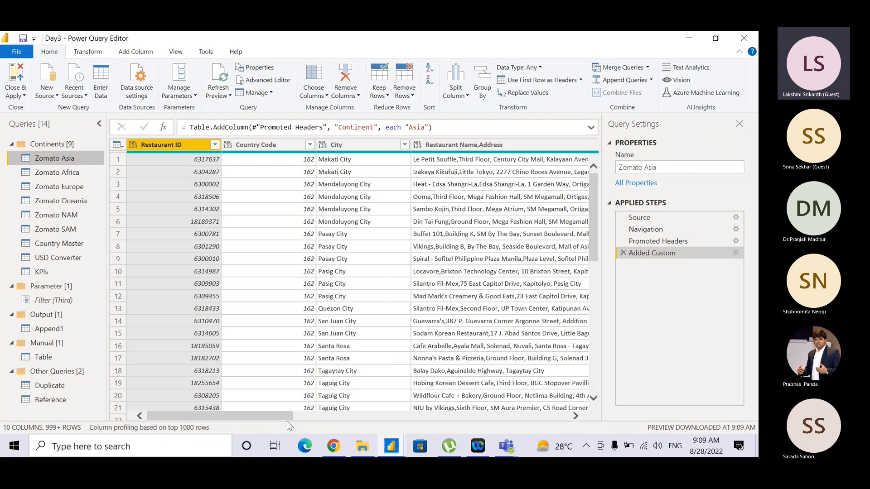
View the Duplicate query in the Other Queries group, keeping its name
{"action": "left_click_drag", "start_coordinate": [280, 417], "coordinate": [104, 429]}
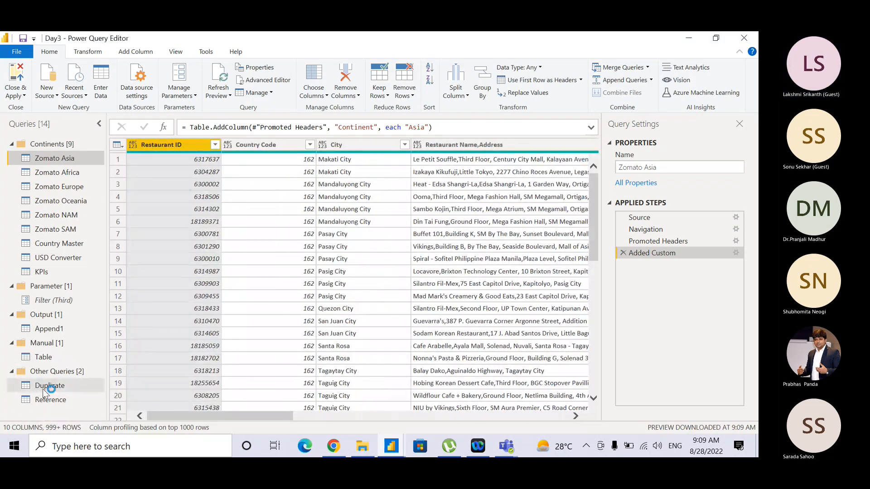
{"action": "left_click", "coordinate": [43, 388]}
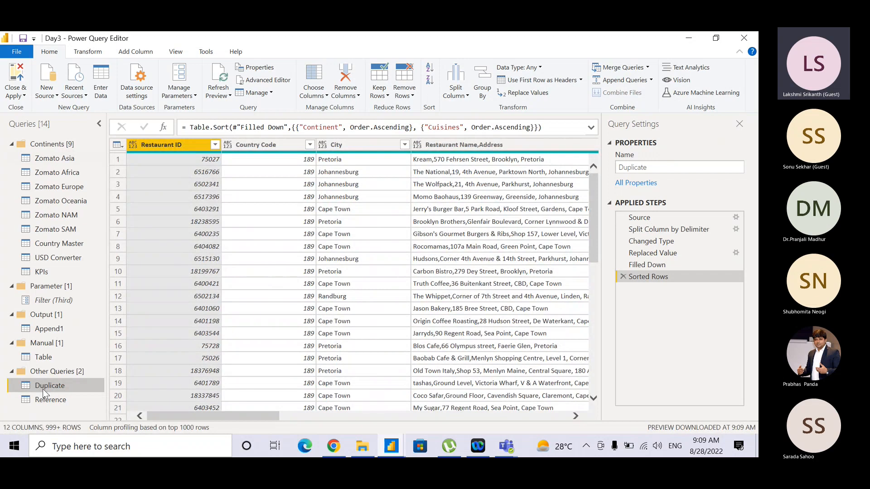
{"action": "double_click", "coordinate": [42, 388]}
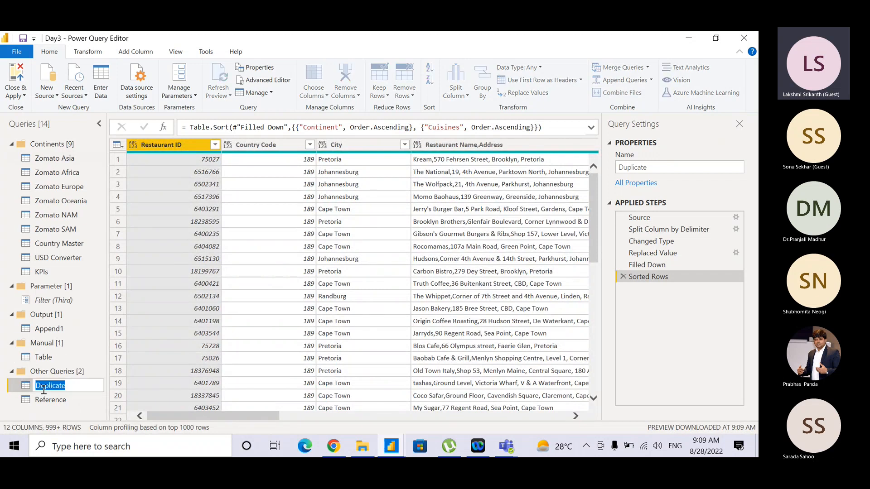
{"action": "key", "text": "Return"}
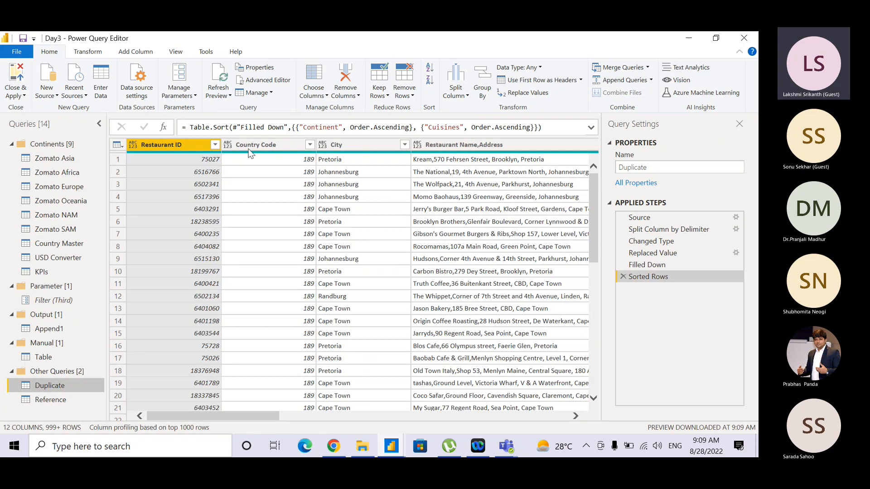
Review the Duplicate query's column list in Choose Columns and dismiss it without changing the selection
{"action": "left_click", "coordinate": [313, 95]}
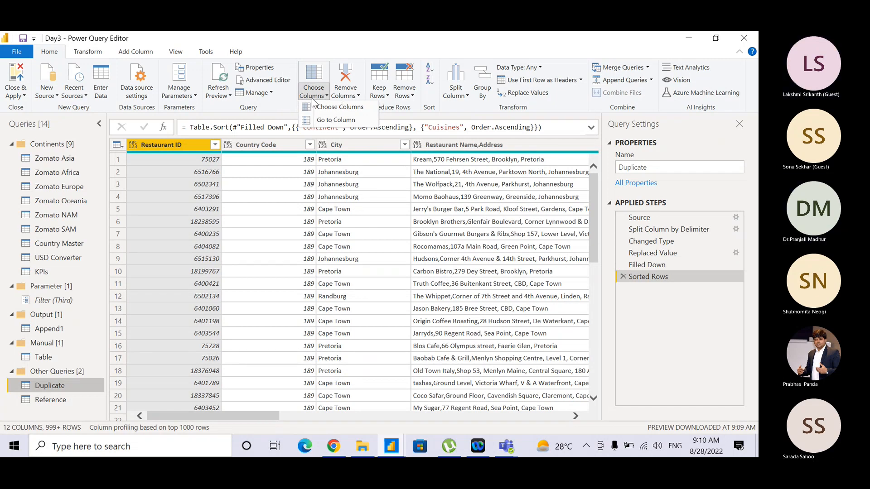
{"action": "left_click", "coordinate": [329, 108]}
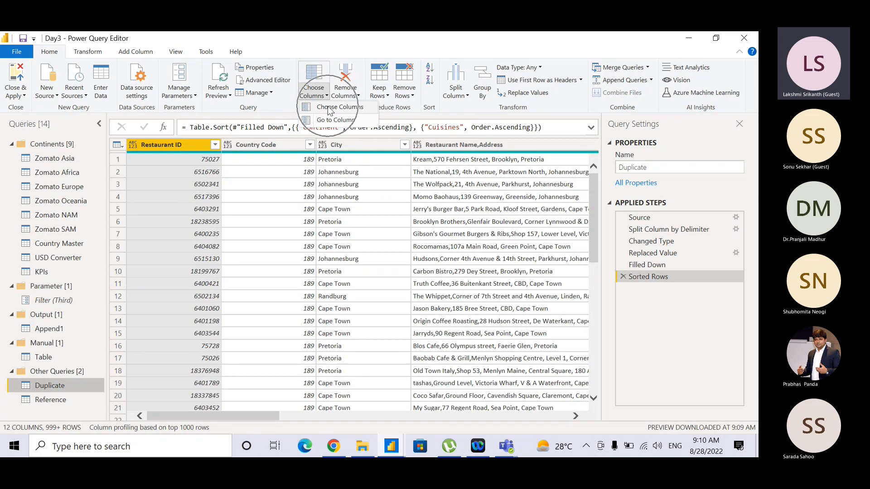
{"action": "key", "text": "ctrl"}
{"action": "key", "text": "ctrl"}
{"action": "key", "text": "ctrl"}
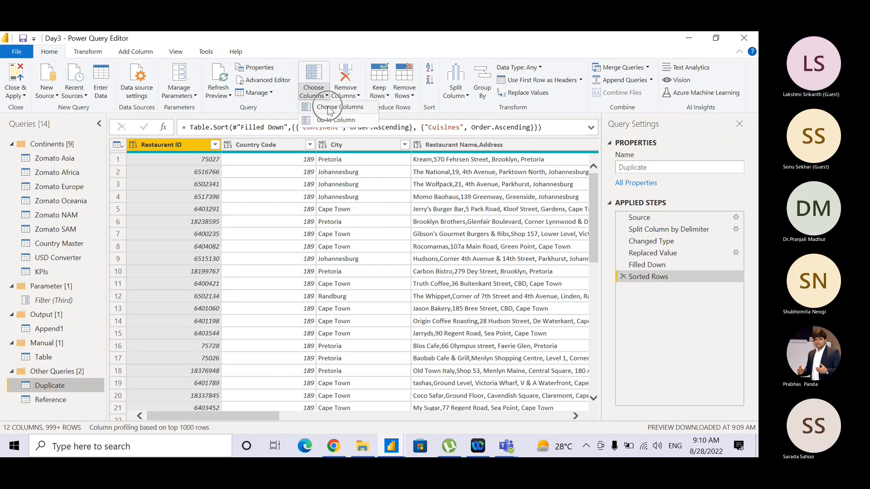
{"action": "left_click", "coordinate": [329, 110]}
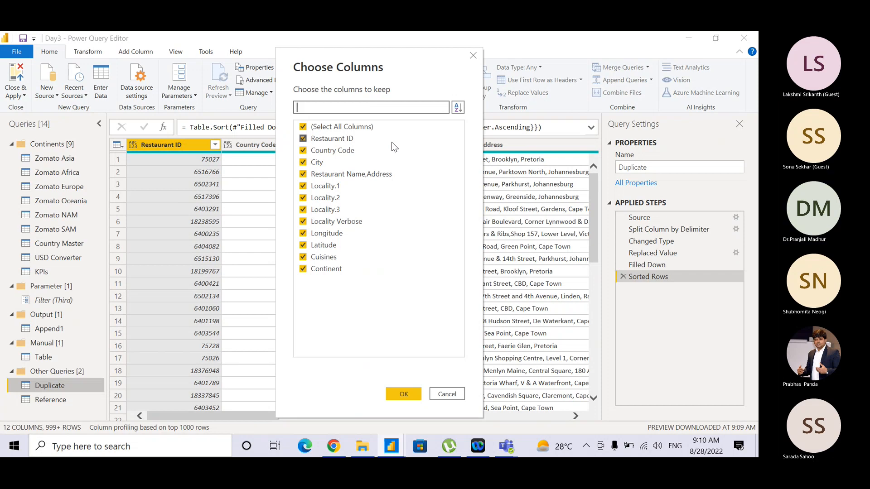
{"action": "left_click", "coordinate": [446, 398]}
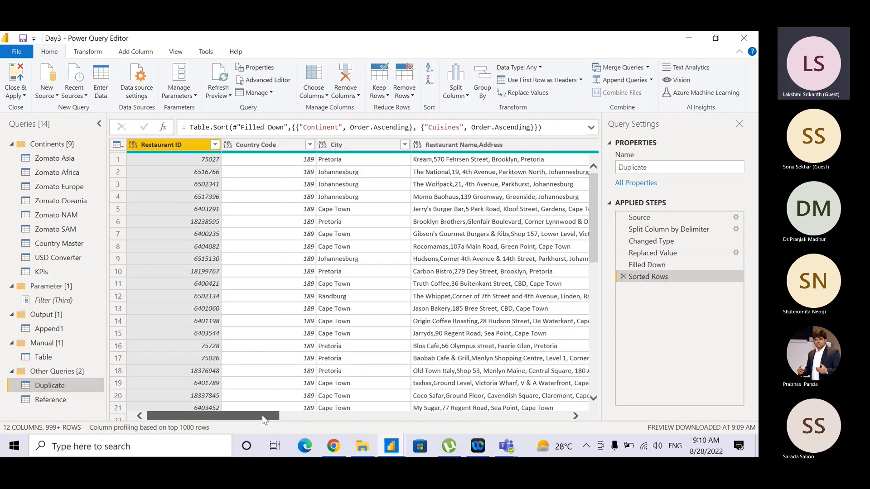
{"action": "mouse_move", "coordinate": [262, 415]}
{"action": "left_mouse_down"}
{"action": "mouse_move", "coordinate": [365, 431]}
{"action": "mouse_move", "coordinate": [574, 396]}
{"action": "mouse_move", "coordinate": [263, 414]}
{"action": "left_mouse_up"}
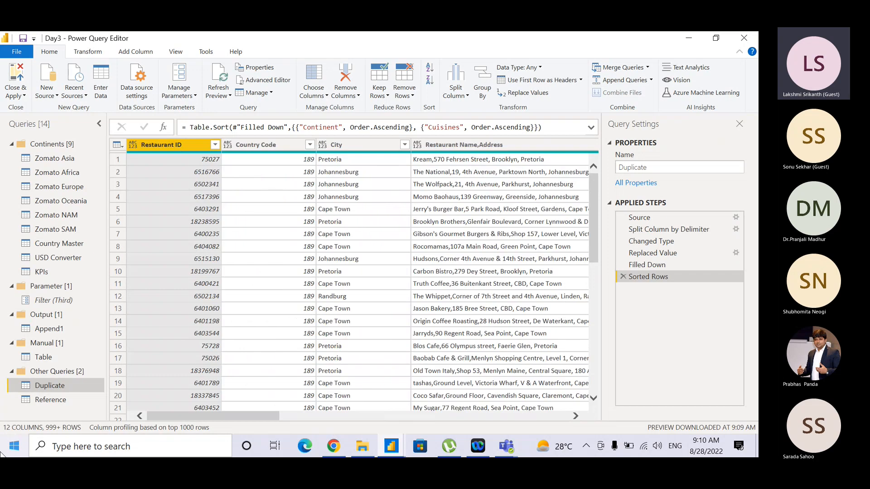
Examine the manual Table query and the columns of the Append1 output query, from Restaurant Name,Address through Cost in USD
{"action": "left_click", "coordinate": [65, 358]}
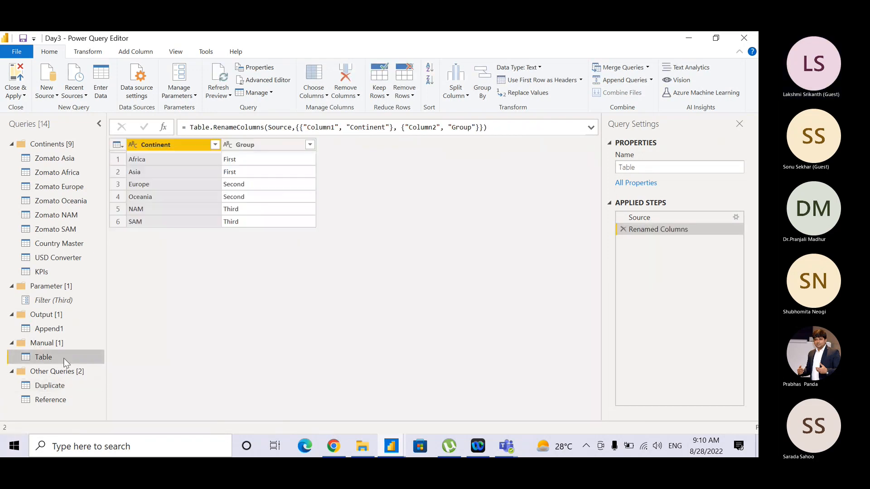
{"action": "left_click", "coordinate": [77, 322]}
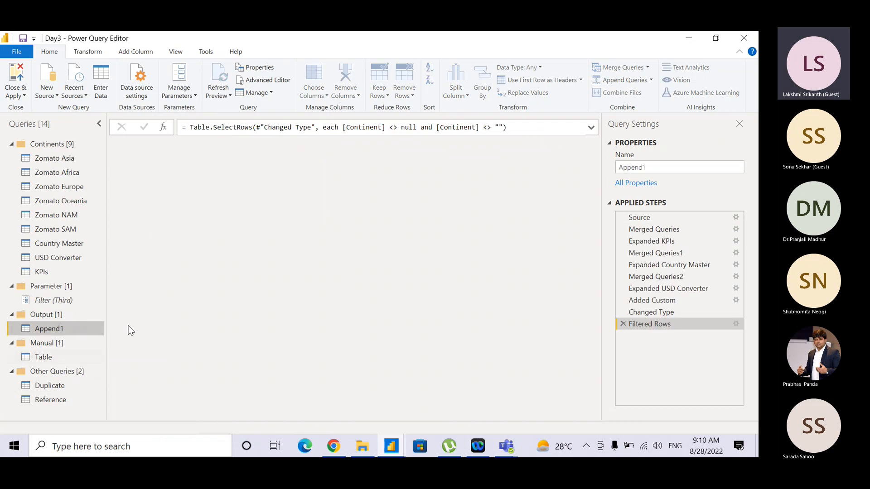
{"action": "scroll", "coordinate": [437, 398], "scroll_direction": "right", "scroll_amount": 10}
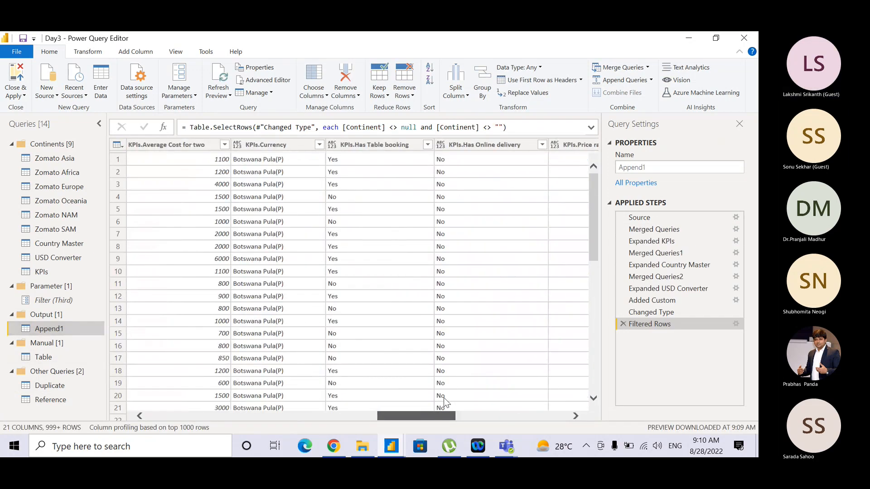
{"action": "scroll", "coordinate": [524, 393], "scroll_direction": "right", "scroll_amount": 5}
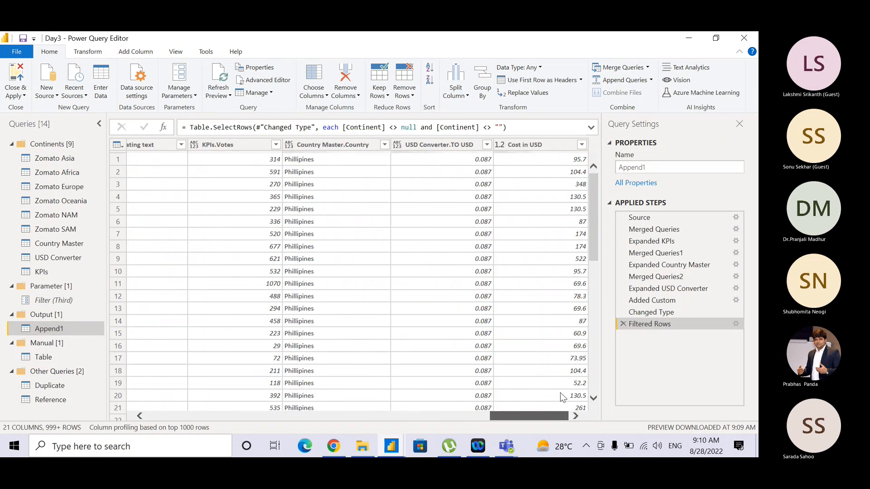
{"action": "scroll", "coordinate": [561, 392], "scroll_direction": "left", "scroll_amount": 10}
{"action": "scroll", "coordinate": [459, 392], "scroll_direction": "left", "scroll_amount": 5}
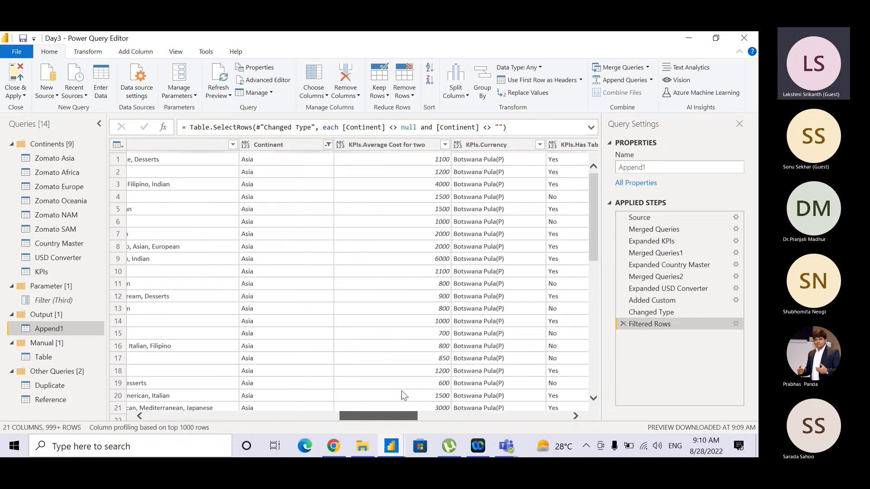
{"action": "scroll", "coordinate": [402, 393], "scroll_direction": "left", "scroll_amount": 3}
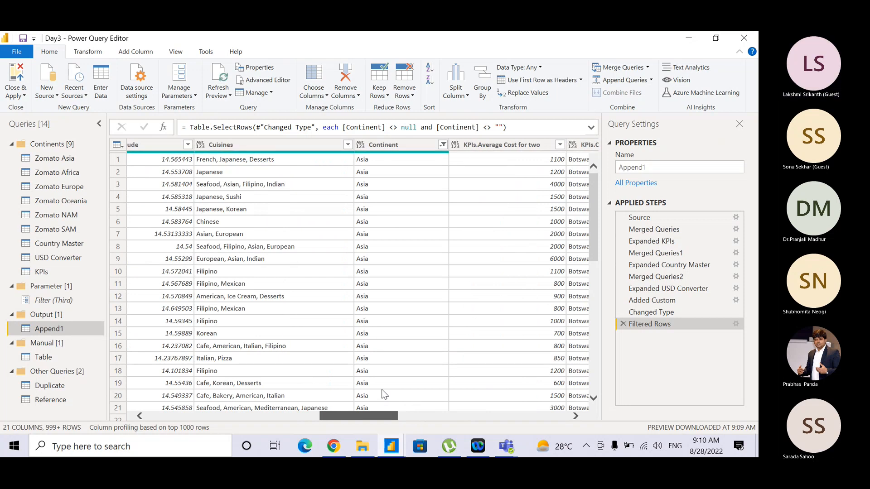
{"action": "scroll", "coordinate": [381, 390], "scroll_direction": "left", "scroll_amount": 3}
{"action": "scroll", "coordinate": [363, 395], "scroll_direction": "left", "scroll_amount": 4}
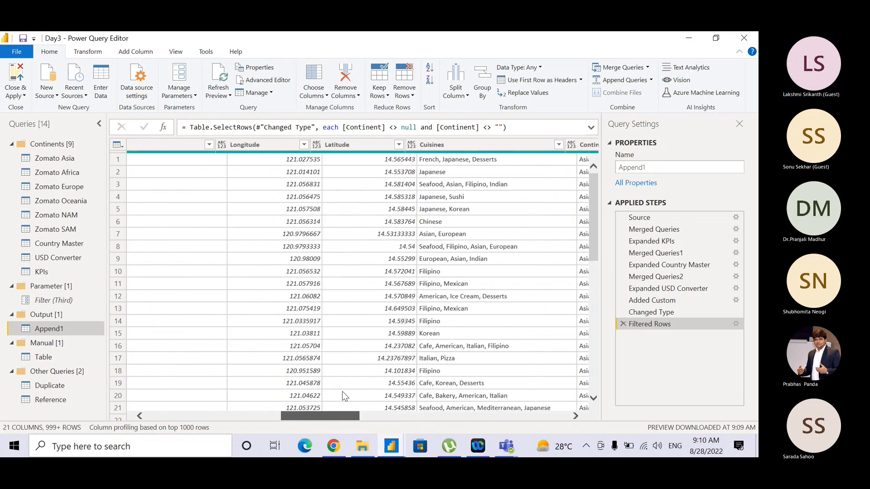
{"action": "scroll", "coordinate": [309, 396], "scroll_direction": "left", "scroll_amount": 6}
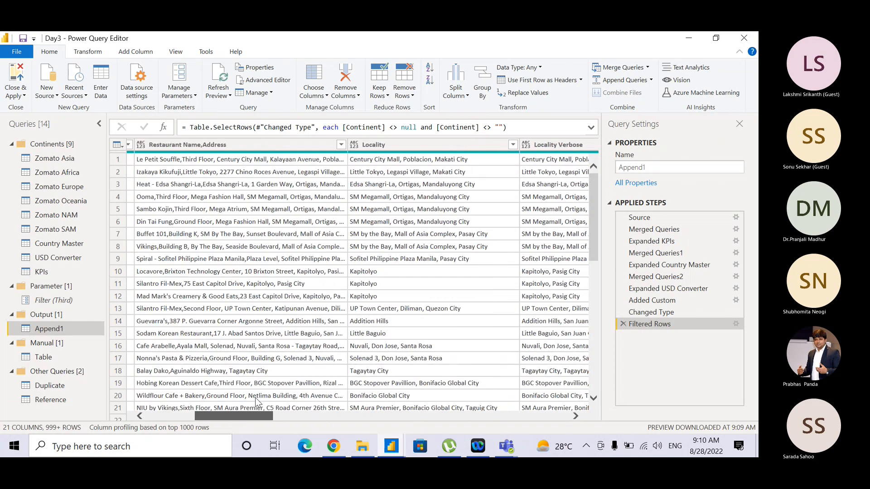
{"action": "scroll", "coordinate": [501, 381], "scroll_direction": "right", "scroll_amount": 10}
{"action": "scroll", "coordinate": [501, 382], "scroll_direction": "right", "scroll_amount": 5}
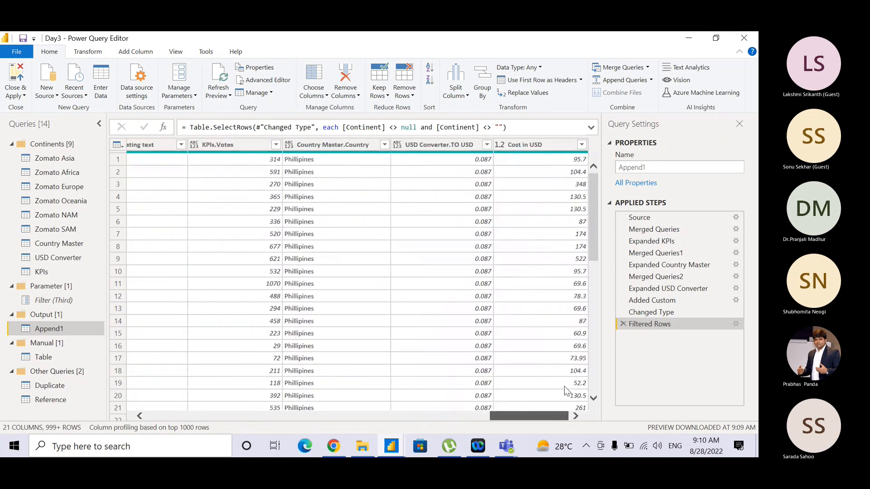
{"action": "scroll", "coordinate": [520, 389], "scroll_direction": "left", "scroll_amount": 3}
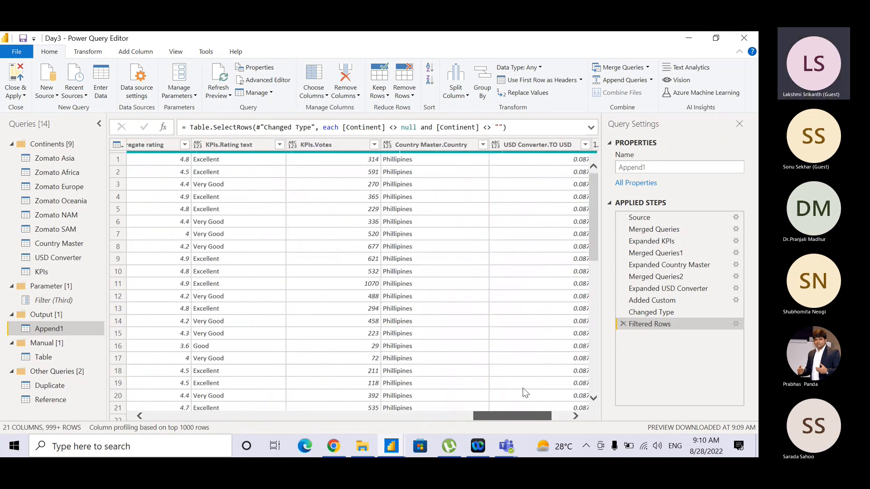
{"action": "scroll", "coordinate": [506, 388], "scroll_direction": "left", "scroll_amount": 5}
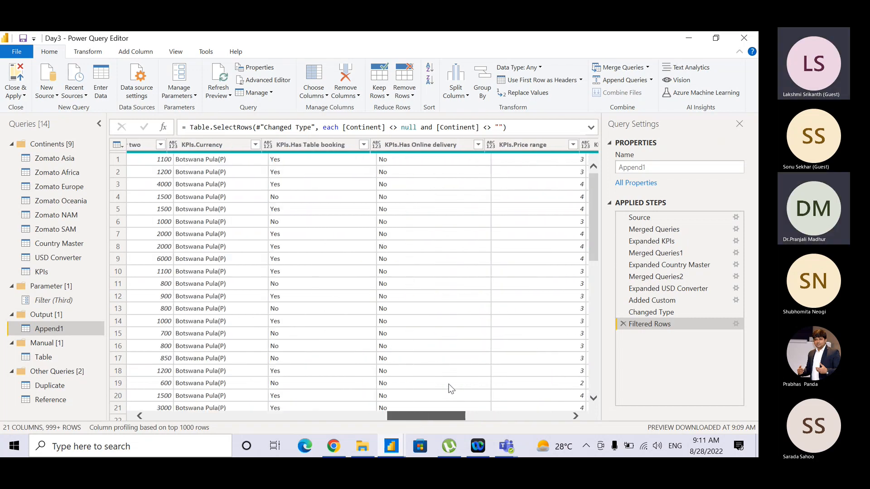
{"action": "scroll", "coordinate": [367, 389], "scroll_direction": "left", "scroll_amount": 10}
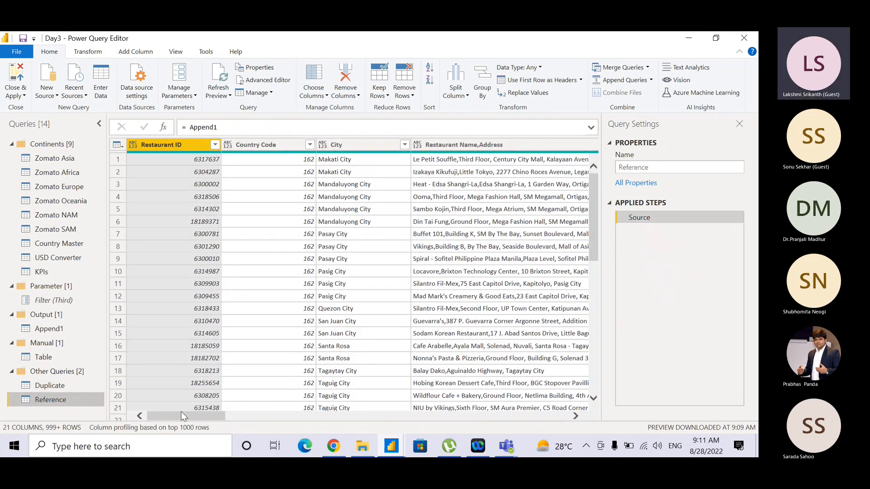
Check the Reference and Duplicate queries, and close the Power Query Editor with the changes applied
{"action": "left_click_drag", "start_coordinate": [180, 412], "coordinate": [142, 407]}
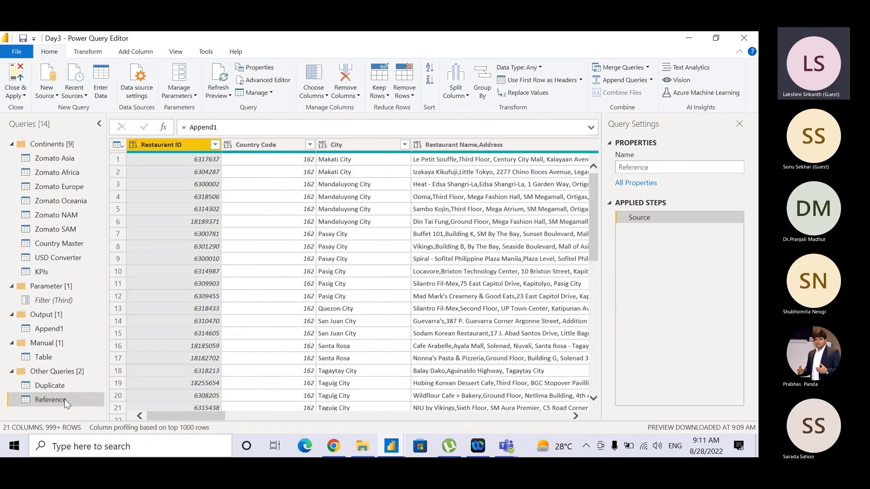
{"action": "left_click", "coordinate": [51, 388]}
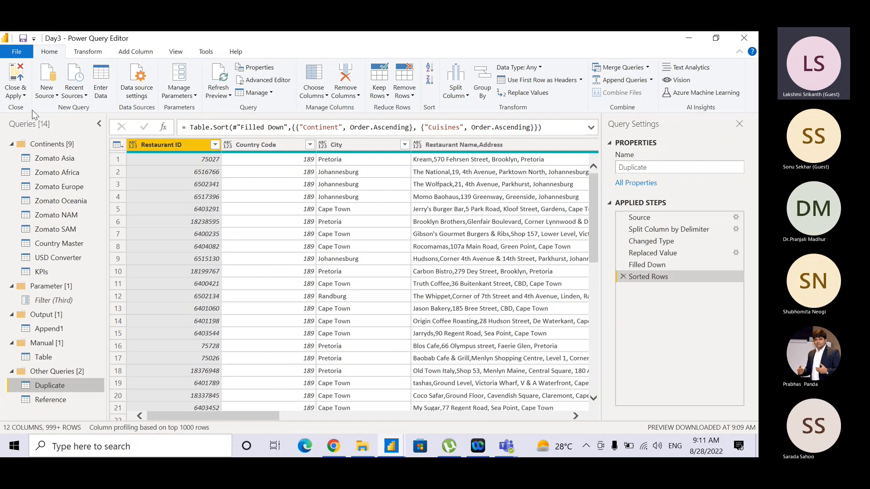
{"action": "left_click", "coordinate": [17, 71]}
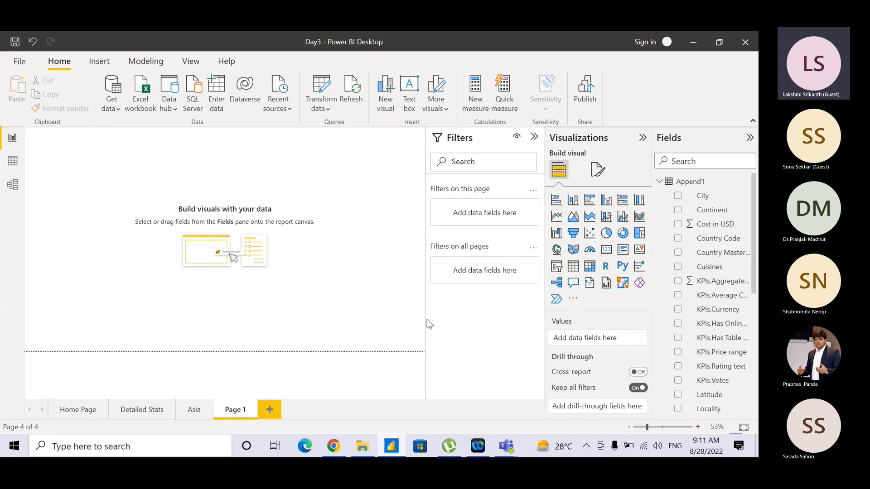
Rename the report page Page 1 as Visulas1
{"action": "double_click", "coordinate": [241, 409]}
{"action": "type", "text": "Visula"}
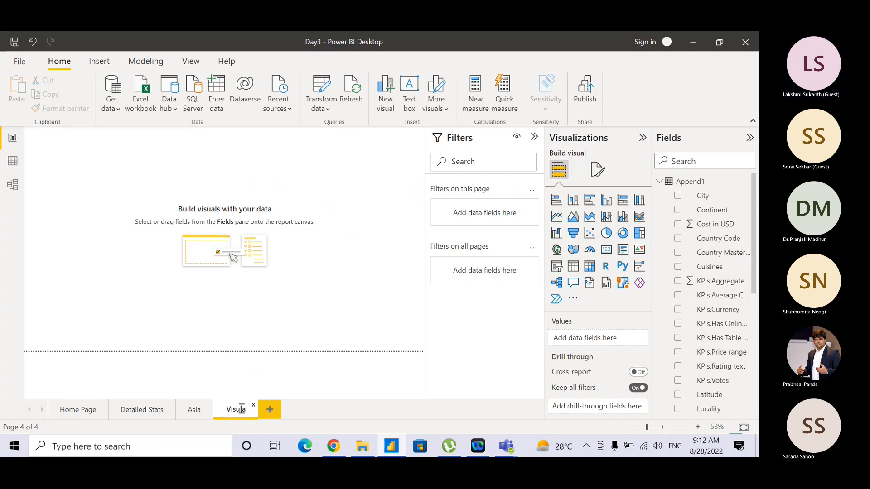
{"action": "type", "text": "s1"}
{"action": "key", "text": "Return"}
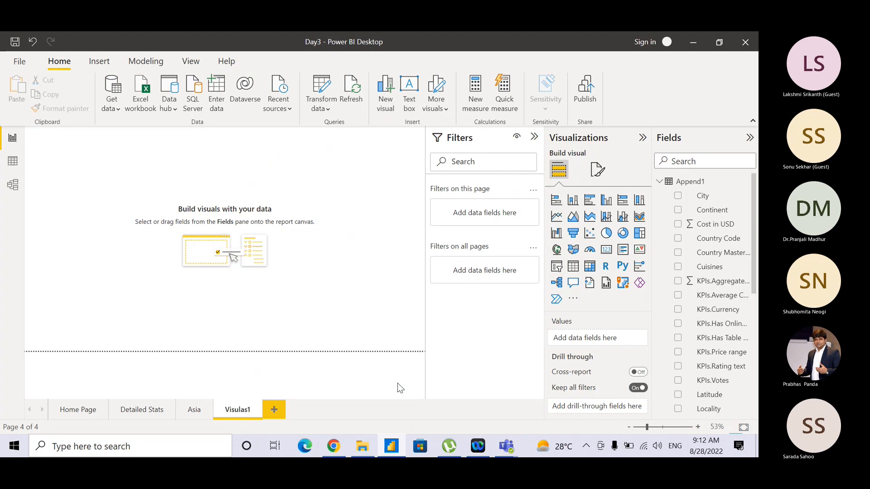
Collapse the Filters pane on the Visulas1 page to enlarge the report canvas
{"action": "left_click", "coordinate": [240, 409]}
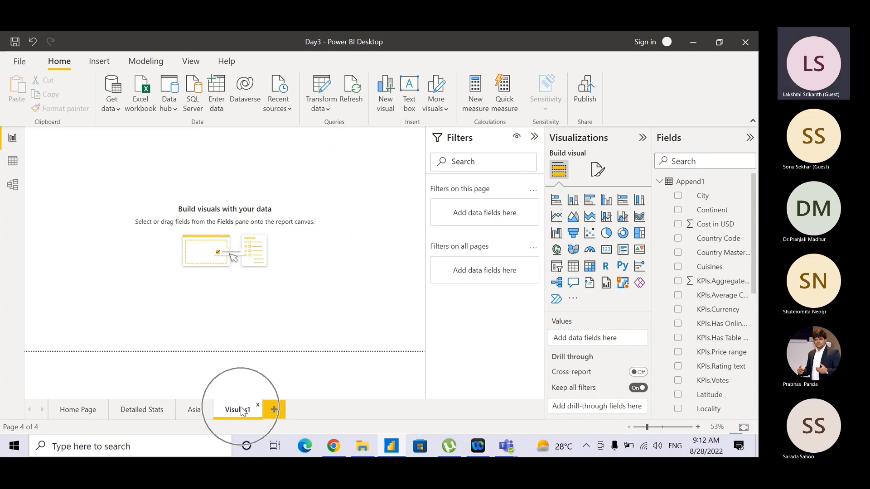
{"action": "left_click", "coordinate": [241, 411]}
{"action": "left_click", "coordinate": [242, 411]}
{"action": "left_click", "coordinate": [242, 411]}
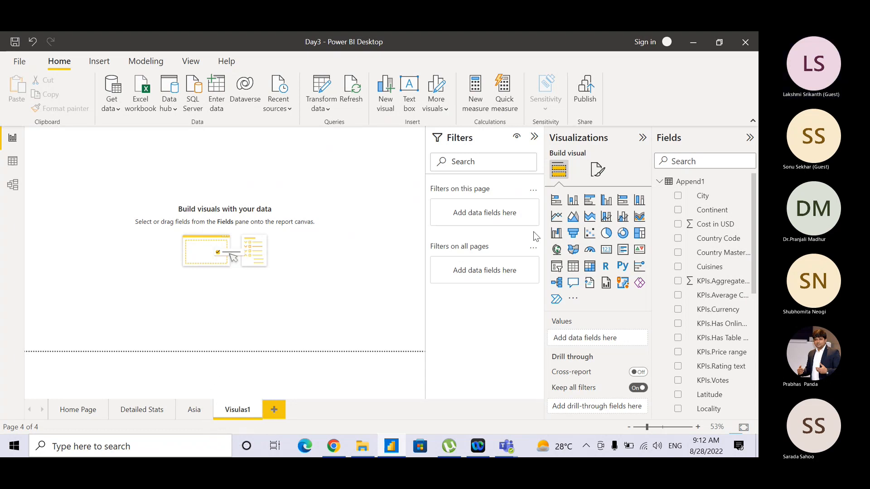
{"action": "left_click", "coordinate": [534, 138]}
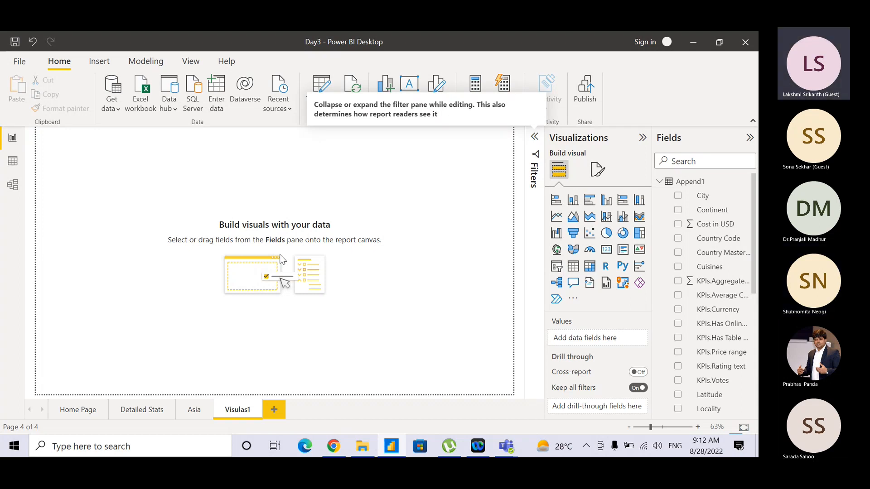
Save a copy of the report as Day4 in the Public Workshop folder
{"action": "key", "text": "XF86MonBrightnessUp"}
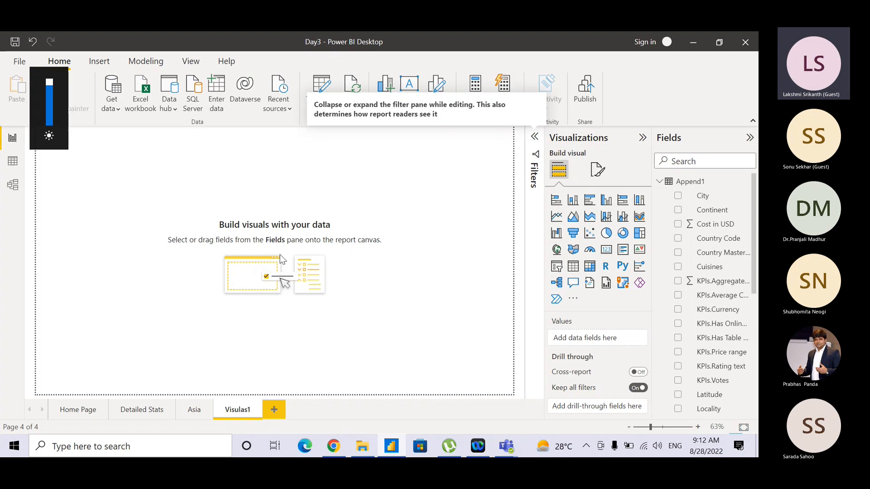
{"action": "key", "text": "F12"}
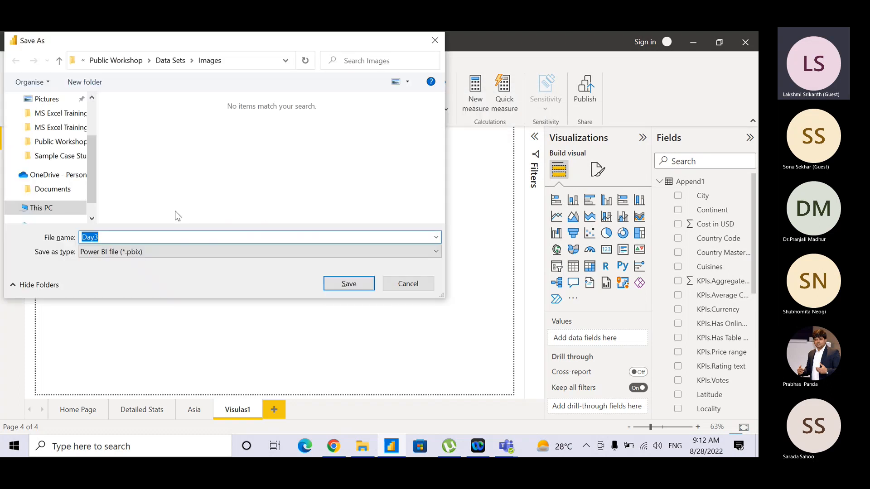
{"action": "left_click", "coordinate": [113, 239]}
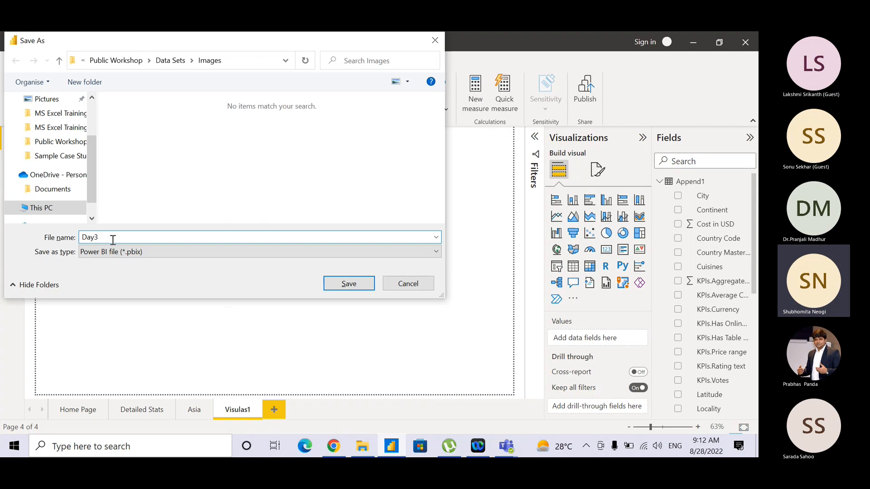
{"action": "key", "text": "BackSpace"}
{"action": "type", "text": "4"}
{"action": "left_click", "coordinate": [159, 62]}
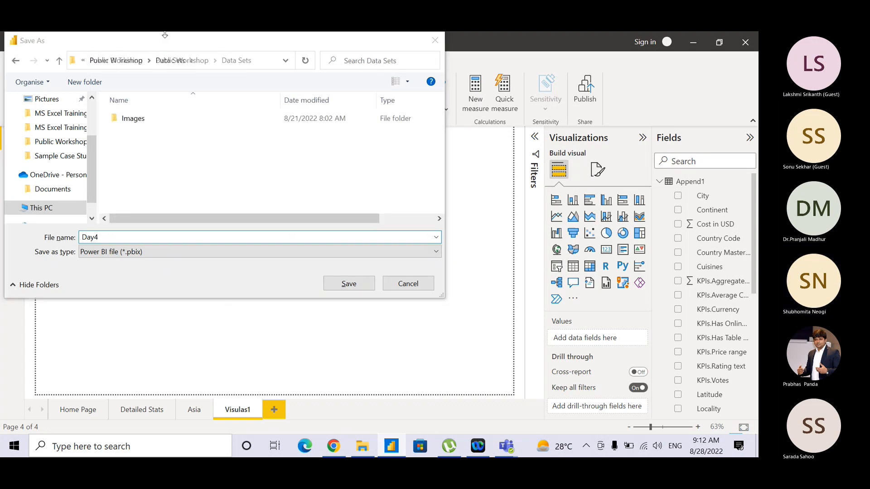
{"action": "left_click", "coordinate": [190, 64]}
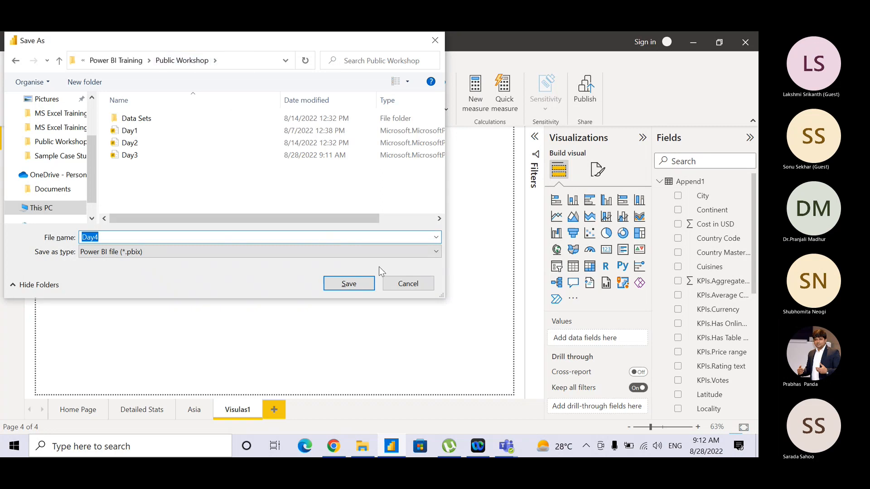
{"action": "left_click", "coordinate": [355, 283]}
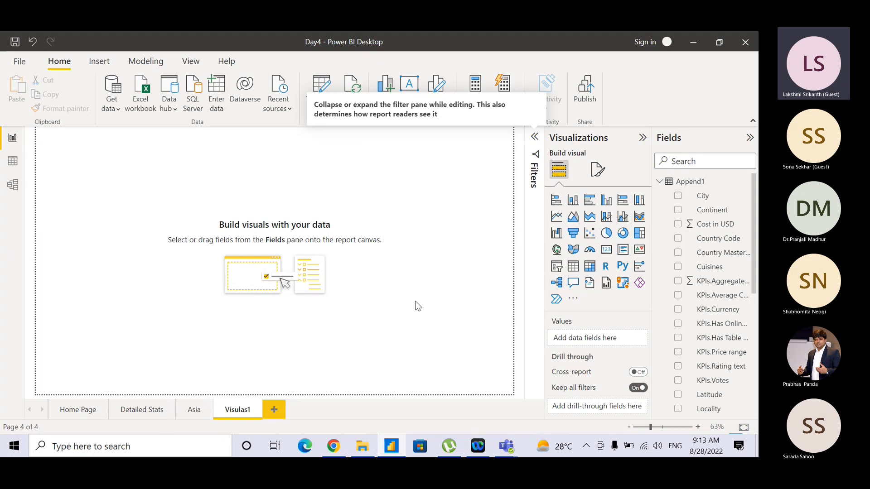
Add an empty stacked bar chart to the Visulas1 page
{"action": "left_click", "coordinate": [556, 205]}
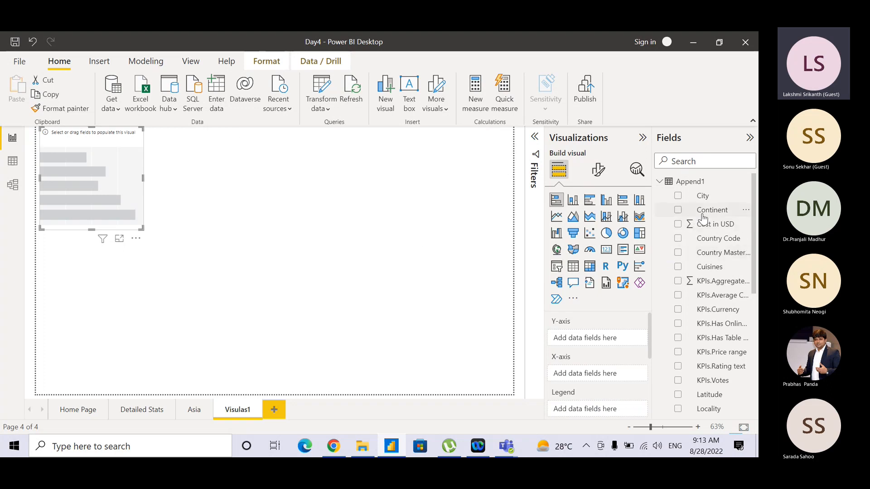
{"action": "left_click_drag", "start_coordinate": [720, 281], "coordinate": [601, 344]}
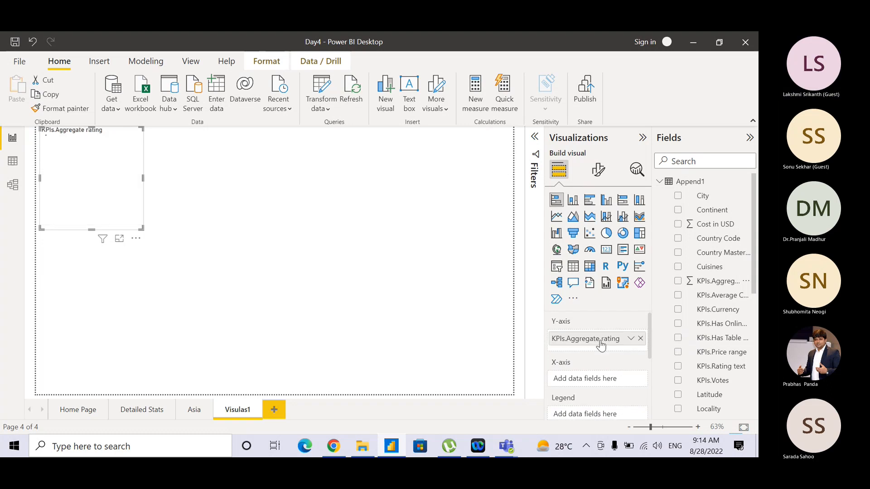
{"action": "left_click", "coordinate": [640, 339]}
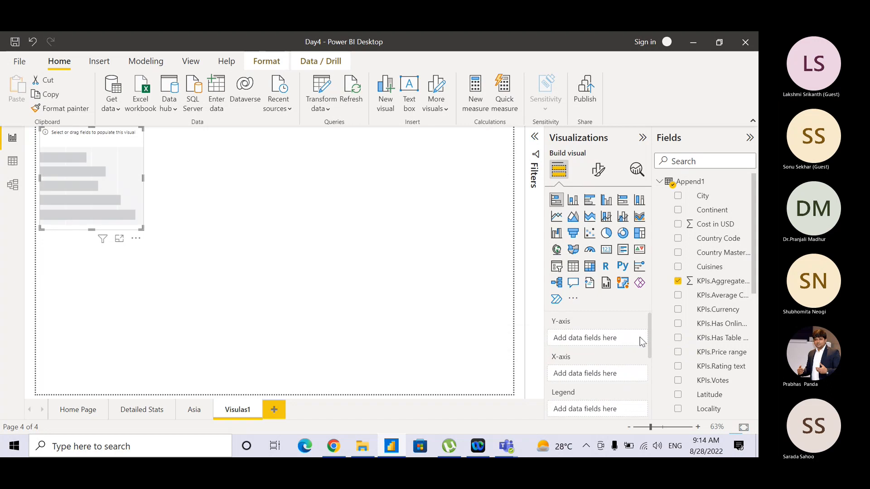
{"action": "left_click_drag", "start_coordinate": [722, 209], "coordinate": [609, 376]}
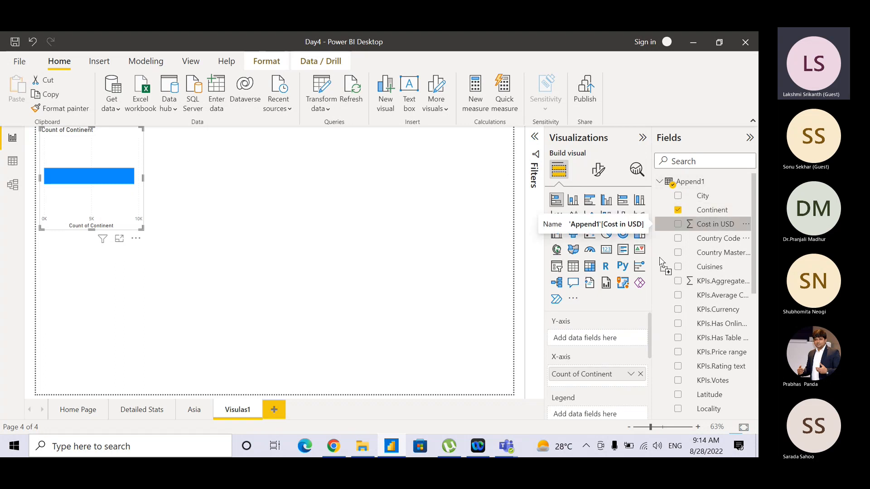
{"action": "left_click_drag", "start_coordinate": [710, 229], "coordinate": [605, 347]}
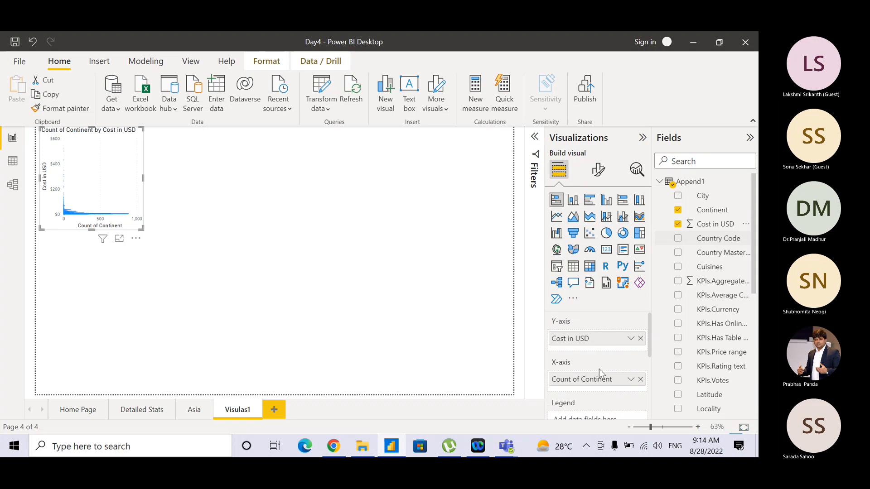
{"action": "left_click", "coordinate": [630, 380]}
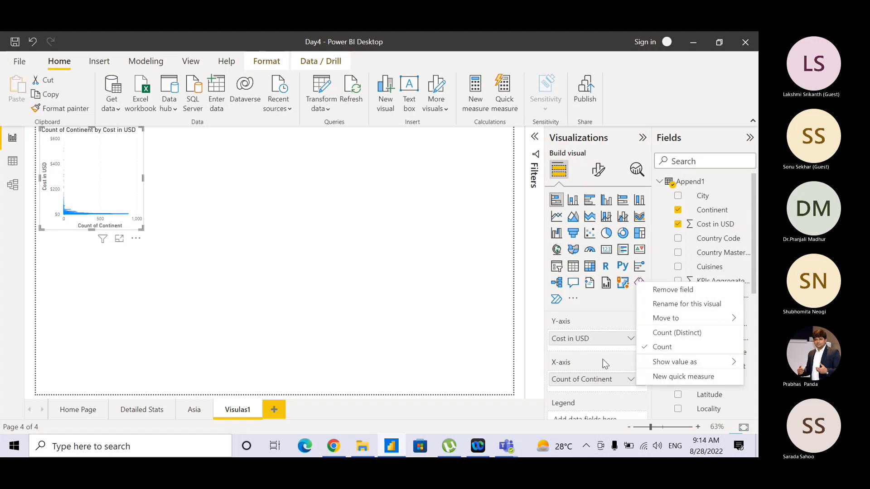
{"action": "left_click", "coordinate": [602, 380]}
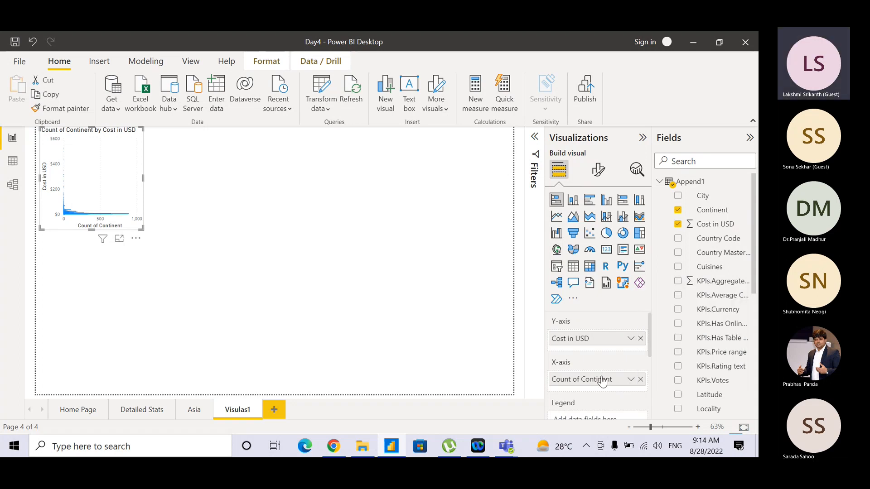
{"action": "left_click_drag", "start_coordinate": [601, 381], "coordinate": [608, 343]}
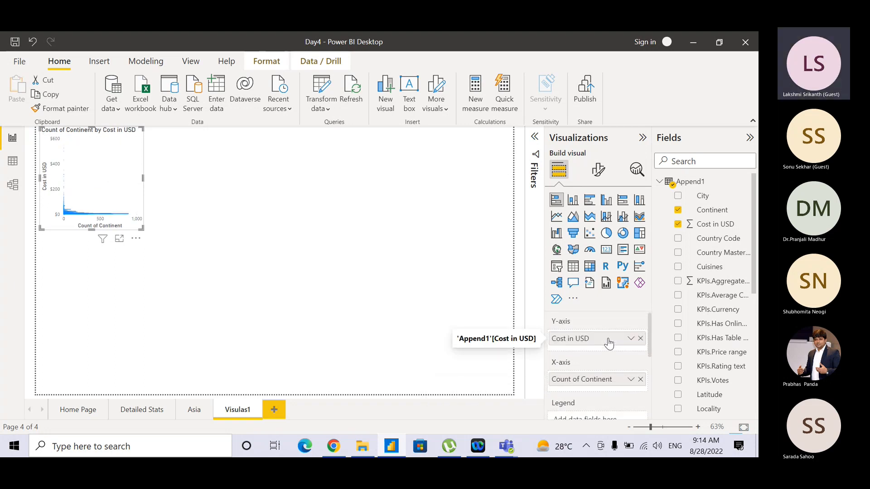
{"action": "left_click", "coordinate": [640, 338]}
{"action": "left_click", "coordinate": [640, 374]}
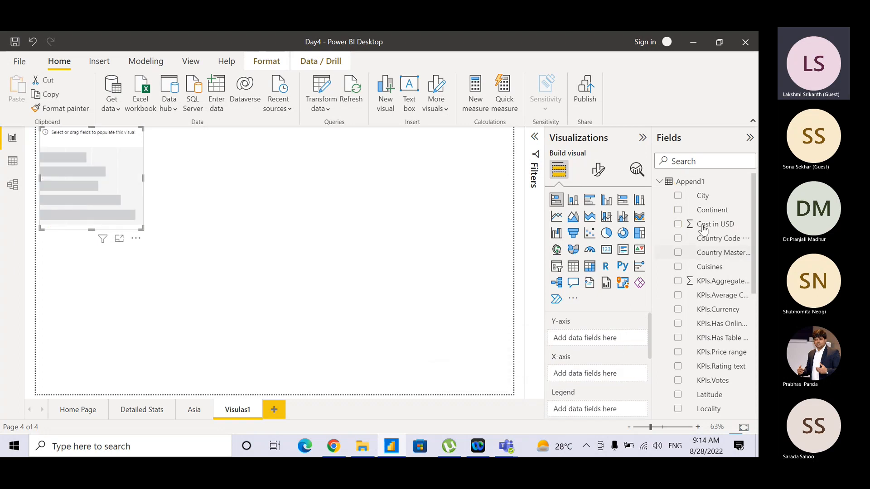
Put Continent on the bar chart's Y-axis and Cost in USD on its X-axis, and enlarge the chart
{"action": "left_click_drag", "start_coordinate": [703, 210], "coordinate": [597, 344]}
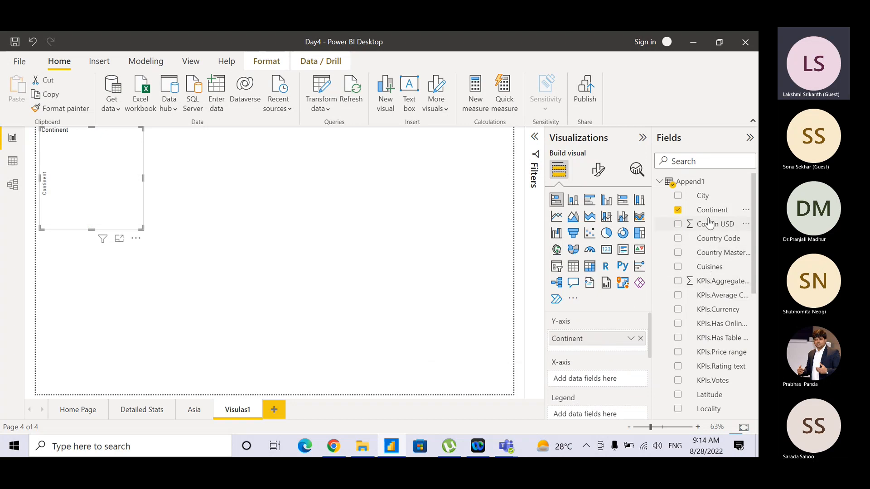
{"action": "left_click_drag", "start_coordinate": [713, 224], "coordinate": [607, 381]}
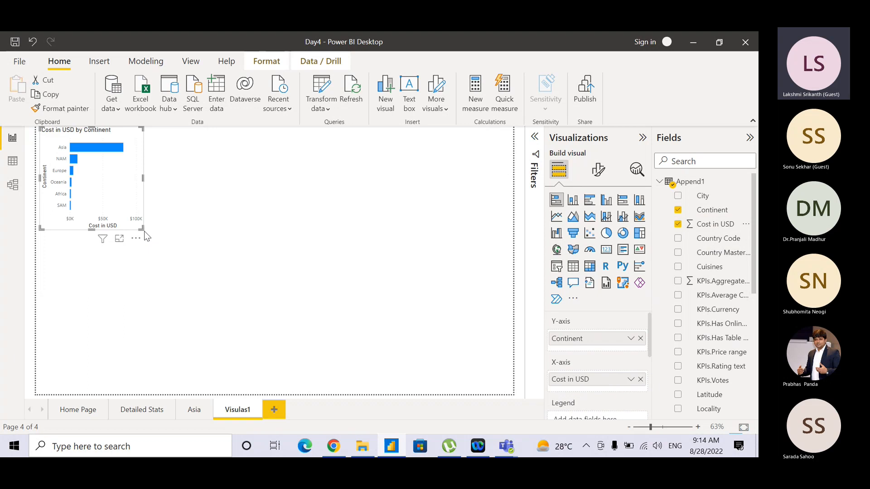
{"action": "left_click_drag", "start_coordinate": [142, 229], "coordinate": [252, 307]}
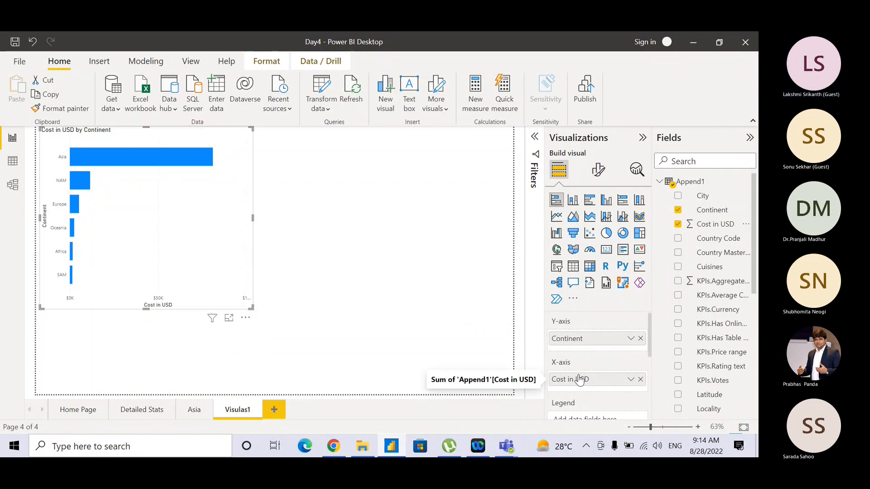
Change the aggregation of Cost in USD on the bar chart's X-axis to Average
{"action": "key", "text": "Down"}
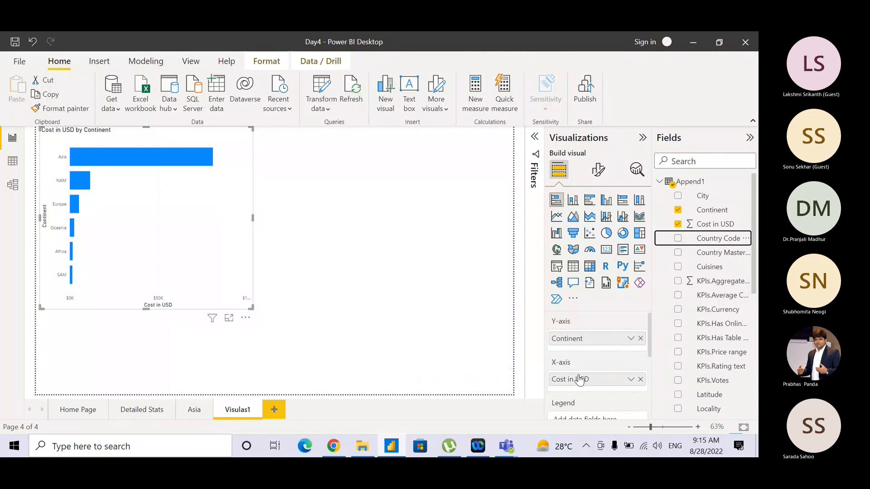
{"action": "left_click", "coordinate": [631, 380]}
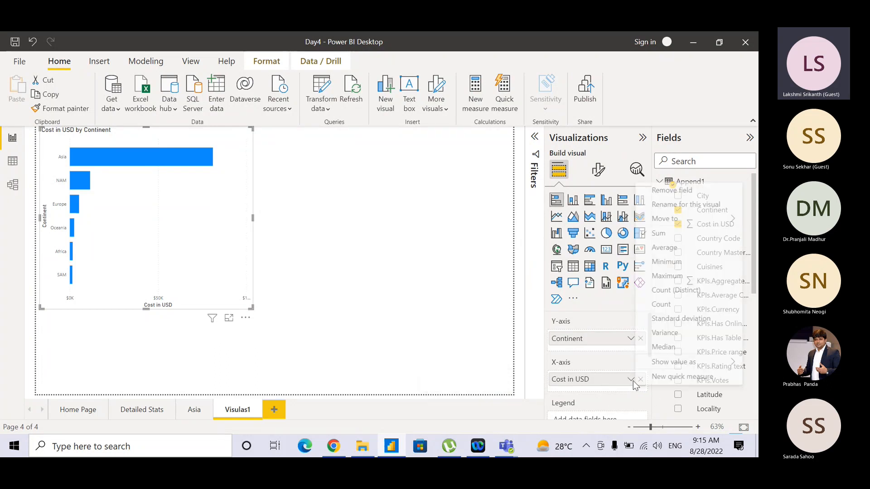
{"action": "left_click", "coordinate": [682, 250]}
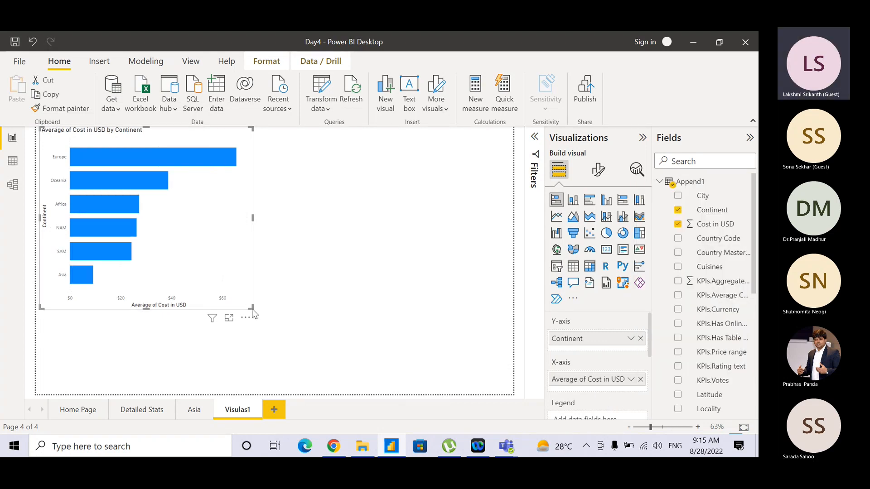
Shrink the bar chart slightly and move it lower on the page, leaving space above it, and keep it selected
{"action": "left_click_drag", "start_coordinate": [252, 309], "coordinate": [240, 291]}
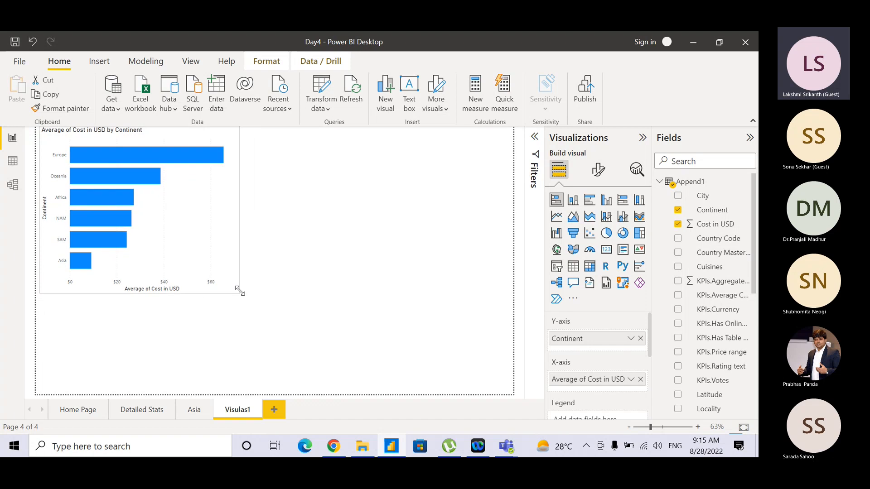
{"action": "left_click_drag", "start_coordinate": [186, 177], "coordinate": [187, 215]}
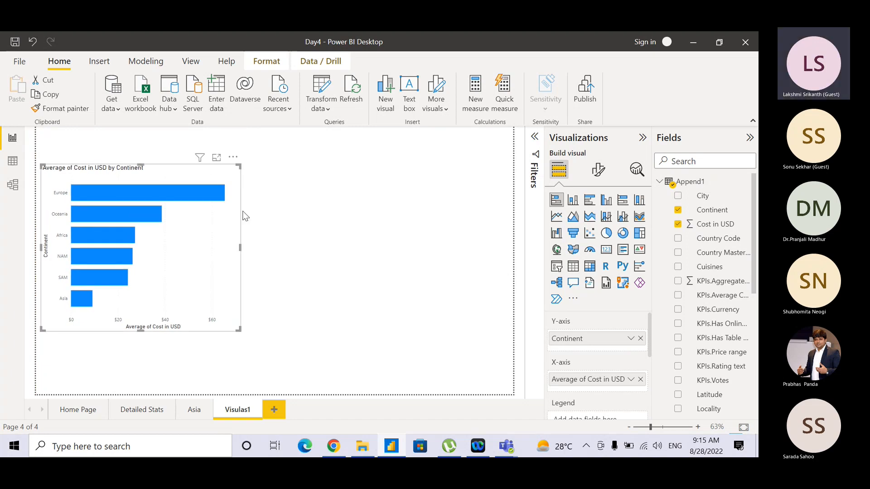
{"action": "left_click", "coordinate": [284, 222]}
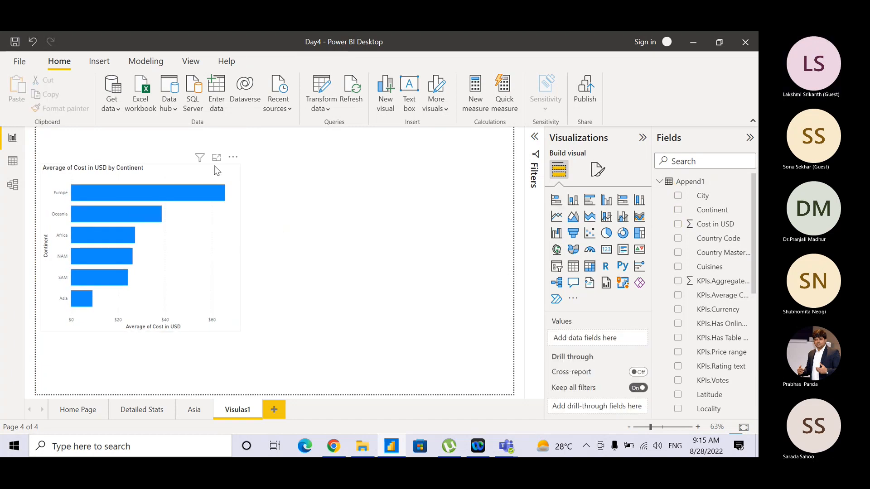
{"action": "left_click", "coordinate": [216, 170]}
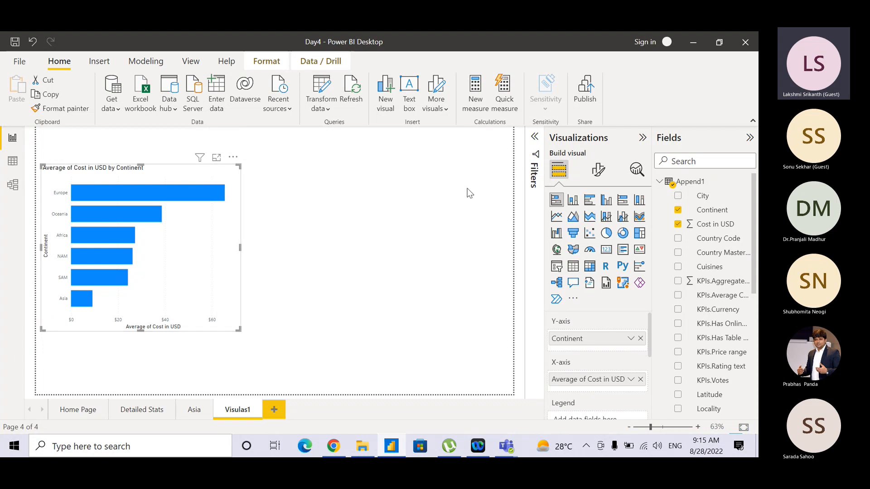
Set the default color of the chart's bars to red
{"action": "left_click", "coordinate": [600, 172]}
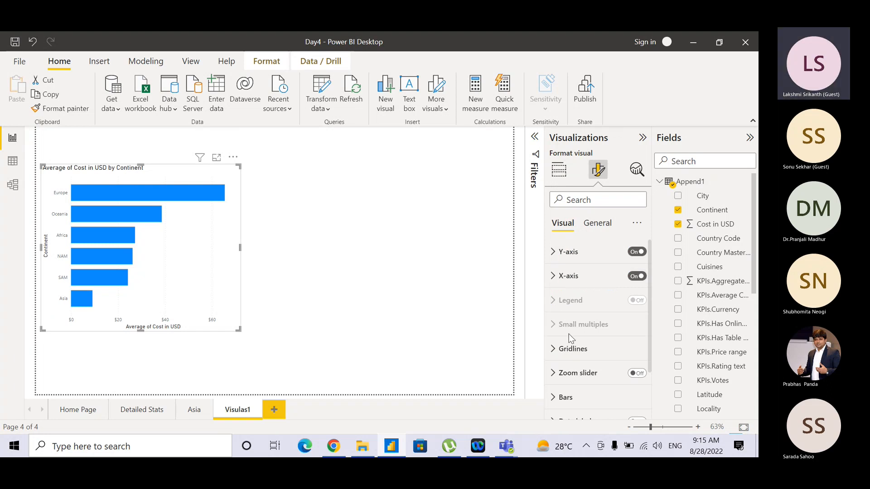
{"action": "scroll", "coordinate": [647, 324], "scroll_direction": "down", "scroll_amount": 2}
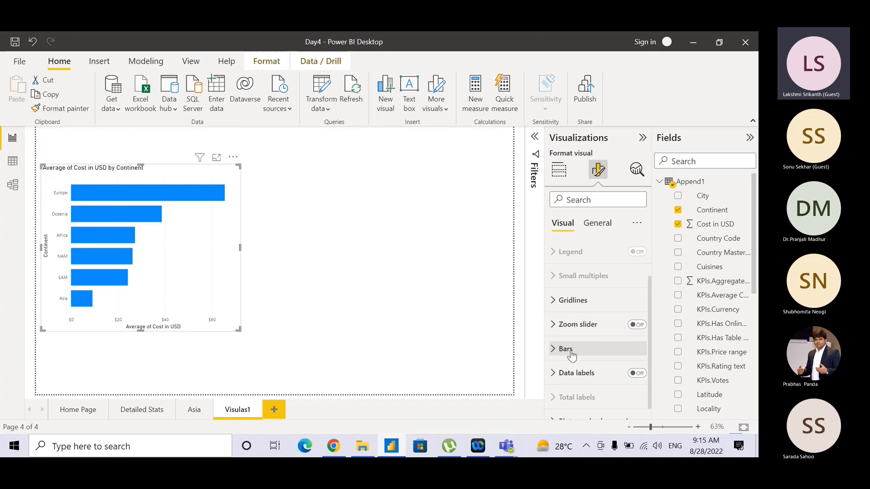
{"action": "left_click", "coordinate": [557, 350]}
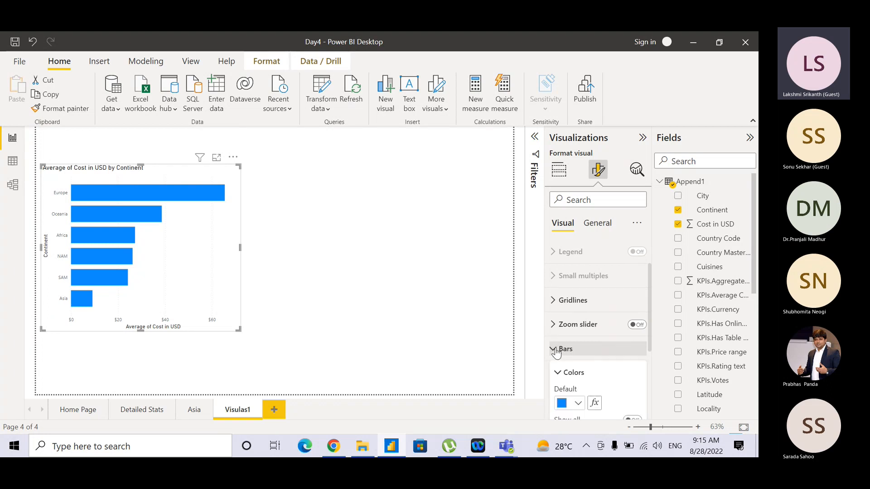
{"action": "left_click", "coordinate": [578, 403]}
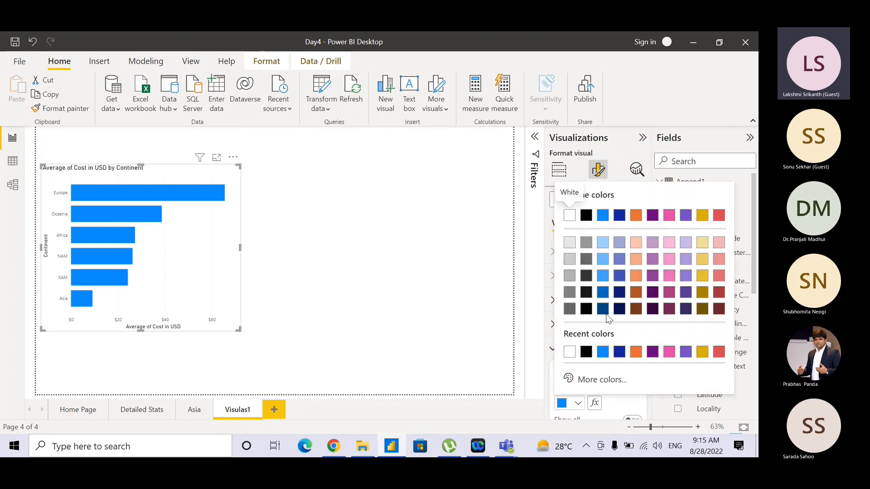
{"action": "left_click", "coordinate": [717, 352]}
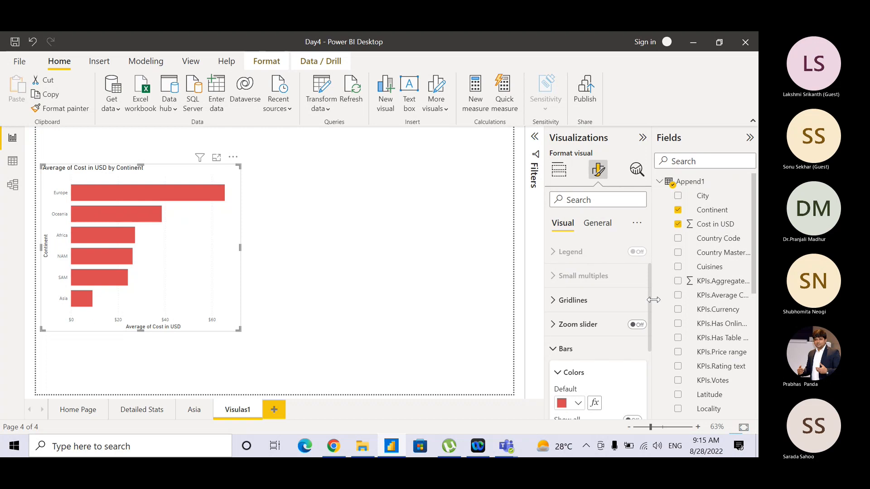
Turn on data labels for the bar chart and check their position options
{"action": "left_click_drag", "start_coordinate": [650, 306], "coordinate": [643, 381]}
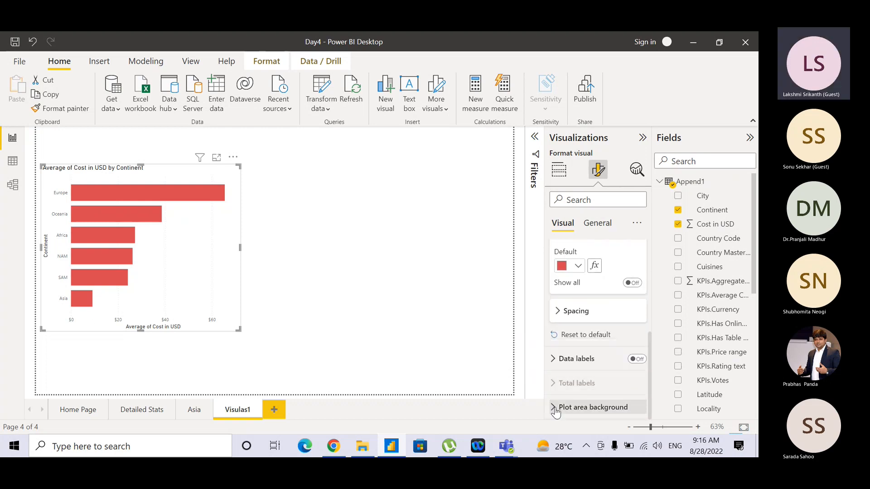
{"action": "left_click", "coordinate": [635, 361]}
{"action": "left_click", "coordinate": [553, 358]}
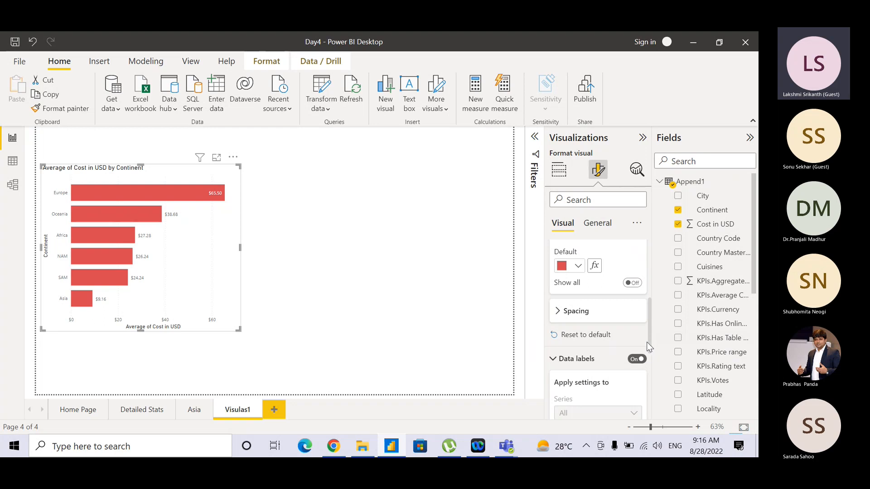
{"action": "scroll", "coordinate": [651, 353], "scroll_direction": "down", "scroll_amount": 3}
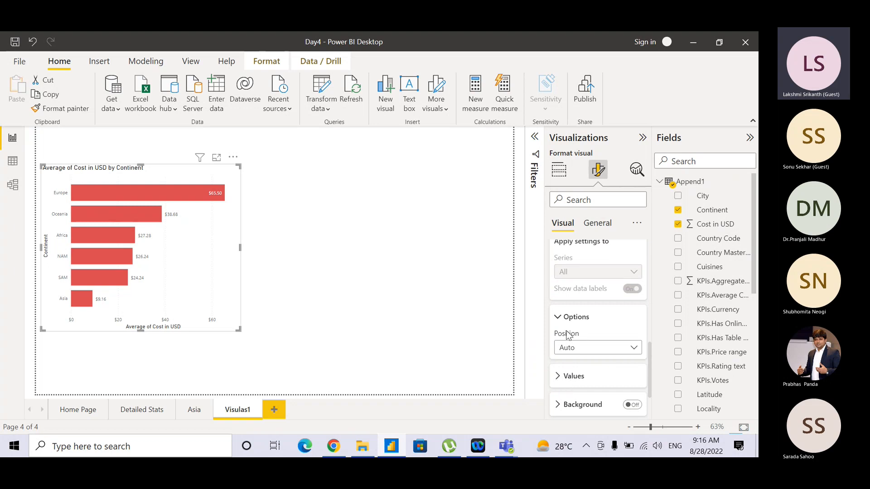
Format the bar chart's Y-axis values in bold Calibri at font size 13
{"action": "left_click_drag", "start_coordinate": [648, 377], "coordinate": [640, 259]}
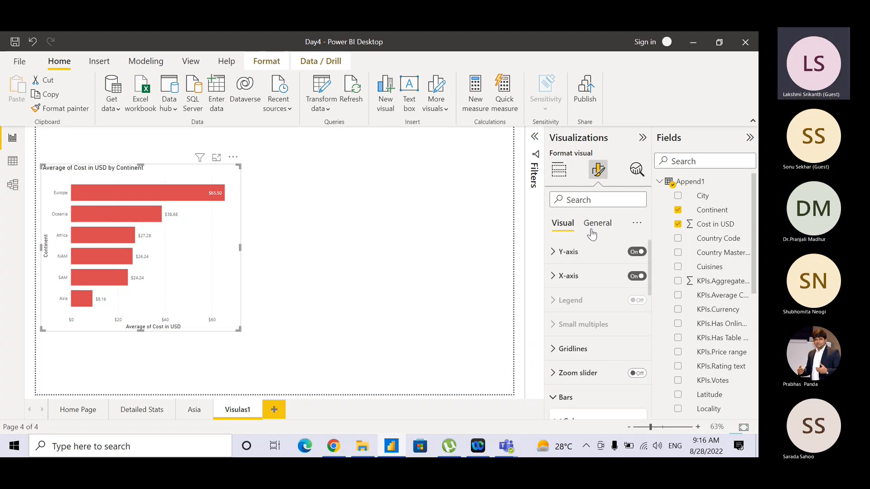
{"action": "left_click", "coordinate": [553, 253]}
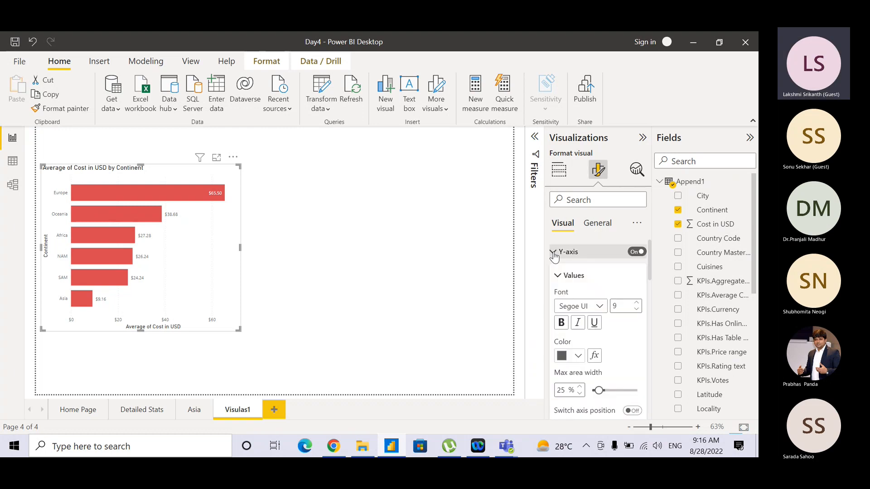
{"action": "left_click", "coordinate": [561, 323]}
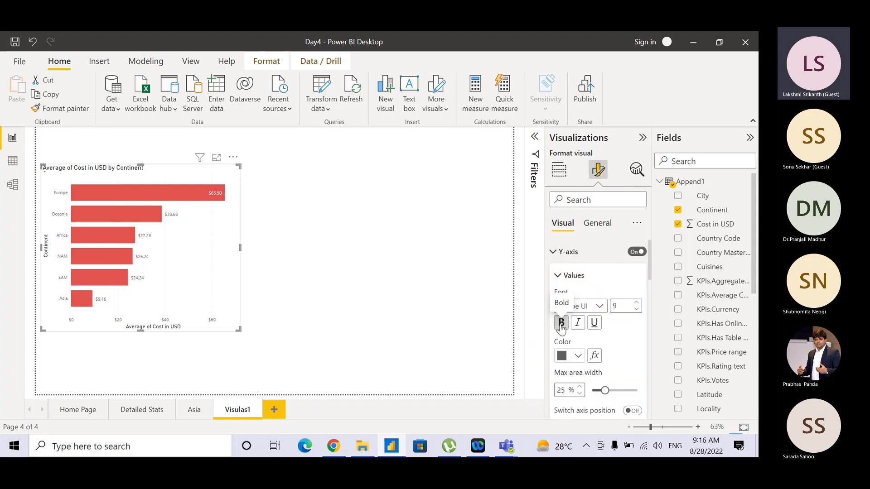
{"action": "left_click", "coordinate": [599, 307]}
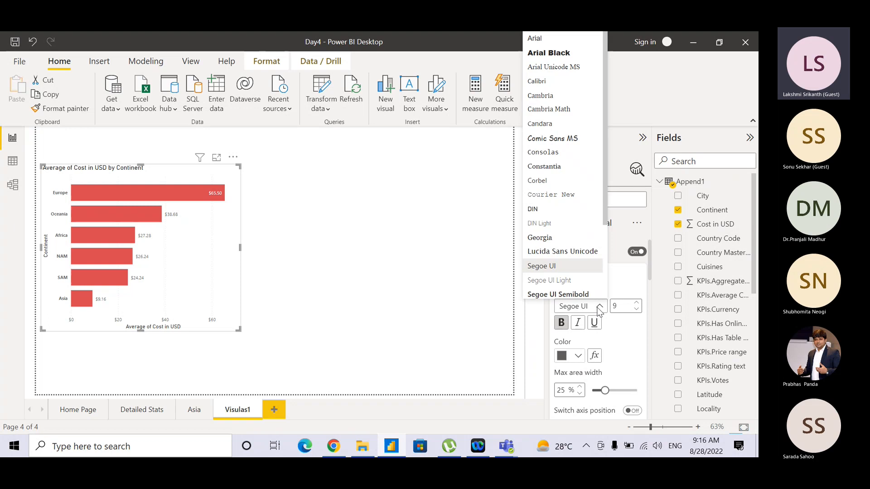
{"action": "left_click", "coordinate": [564, 81]}
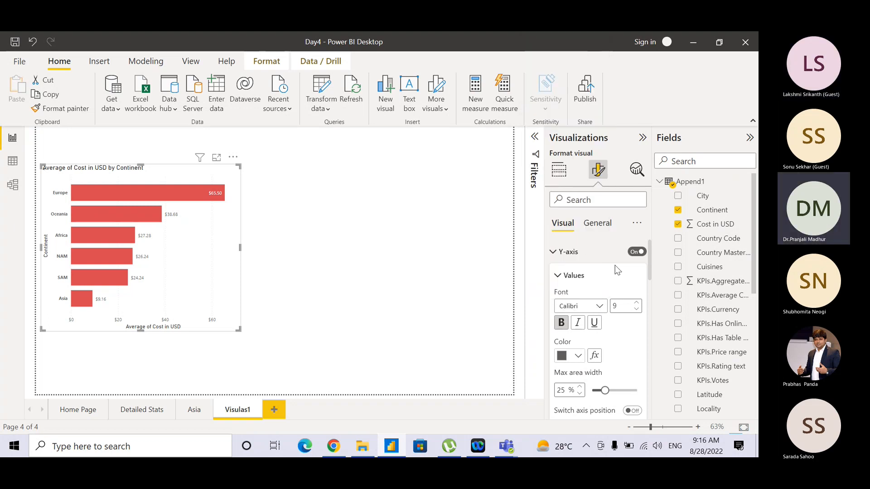
{"action": "left_click", "coordinate": [636, 303]}
{"action": "left_click", "coordinate": [637, 303]}
{"action": "left_click", "coordinate": [637, 303]}
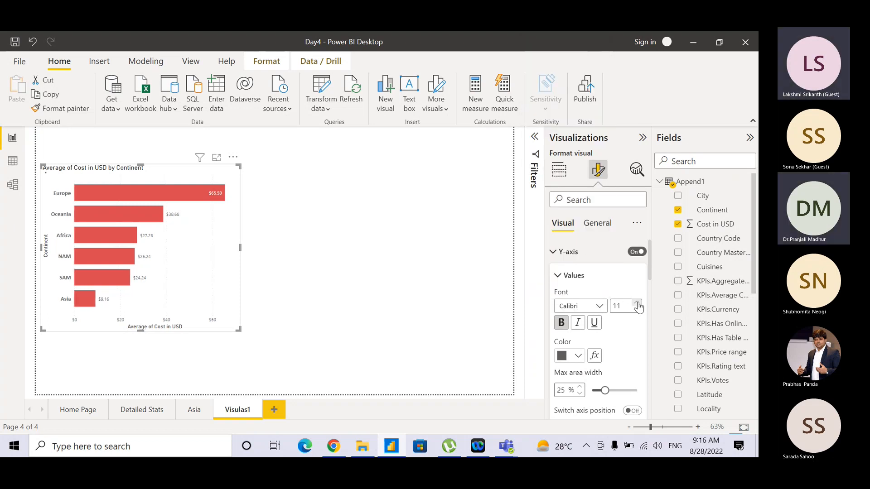
{"action": "left_click", "coordinate": [637, 303]}
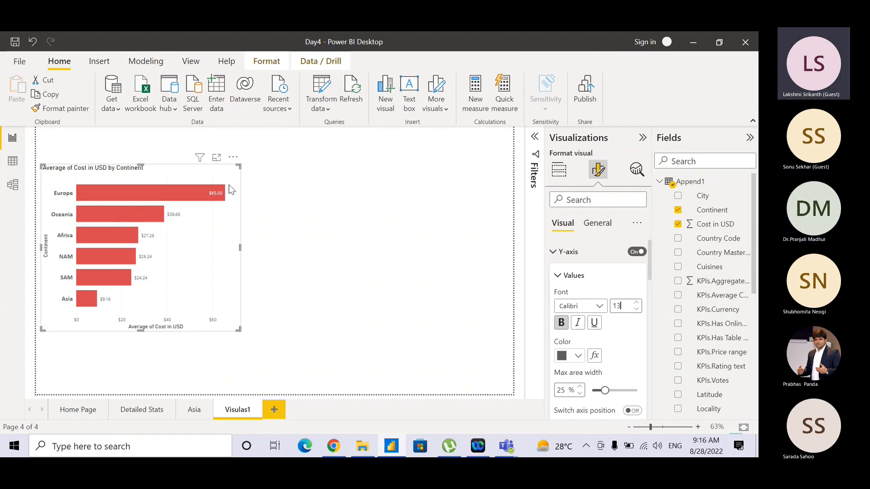
{"action": "mouse_move", "coordinate": [216, 193]}
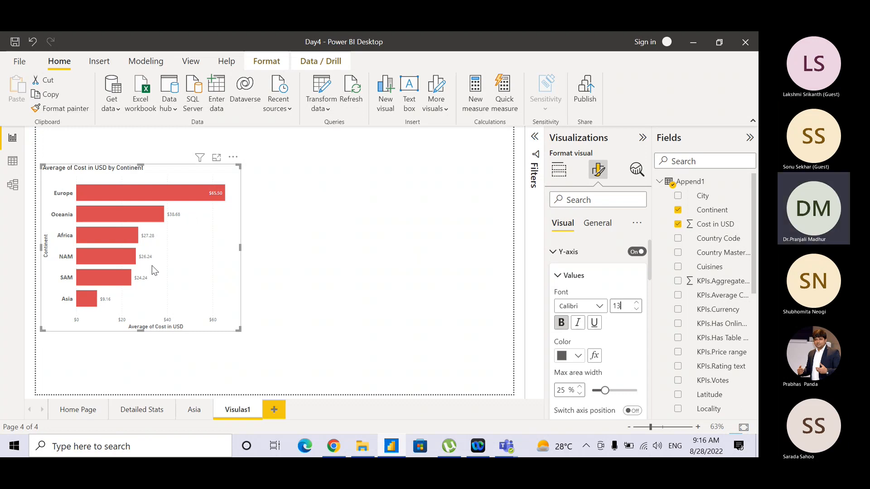
{"action": "left_click", "coordinate": [552, 253]}
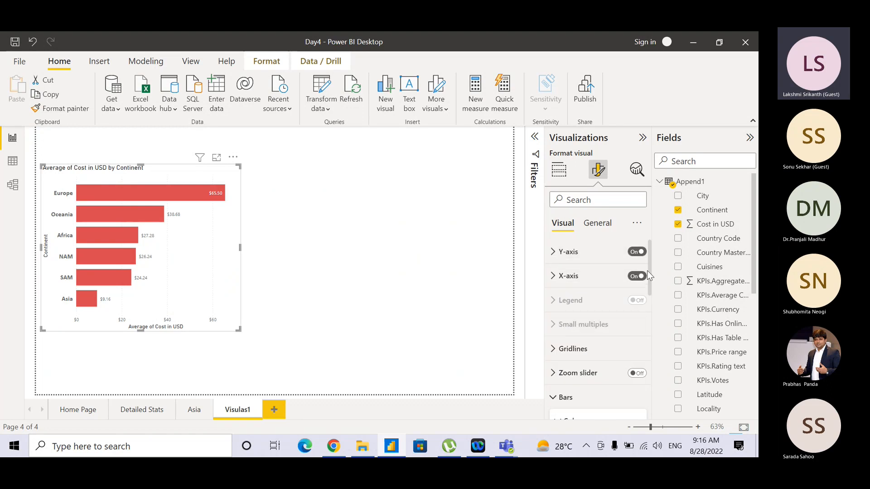
Turn off the X-axis of the bar chart while keeping its Y-axis on
{"action": "left_click_drag", "start_coordinate": [651, 272], "coordinate": [658, 352]}
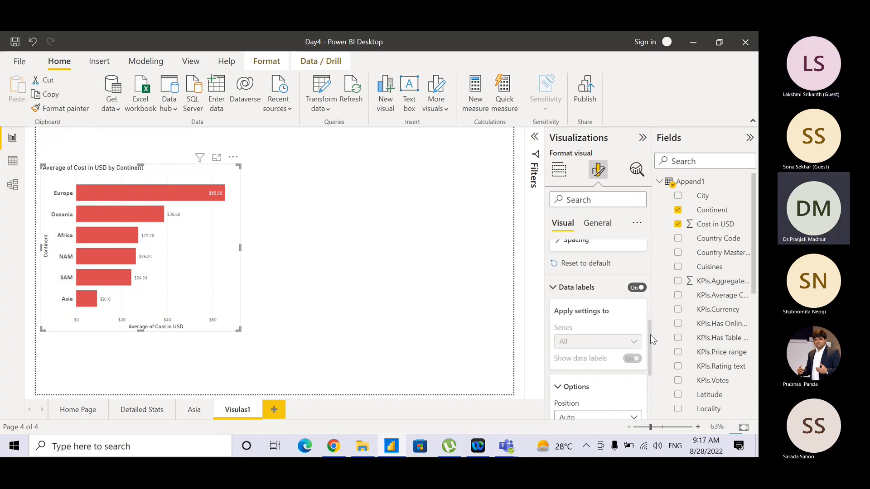
{"action": "left_click_drag", "start_coordinate": [651, 334], "coordinate": [647, 276]}
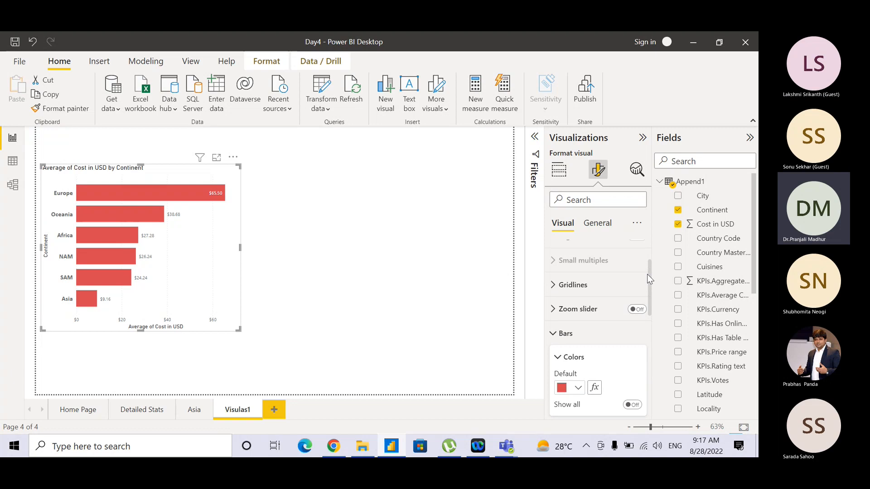
{"action": "left_click_drag", "start_coordinate": [647, 275], "coordinate": [647, 254]}
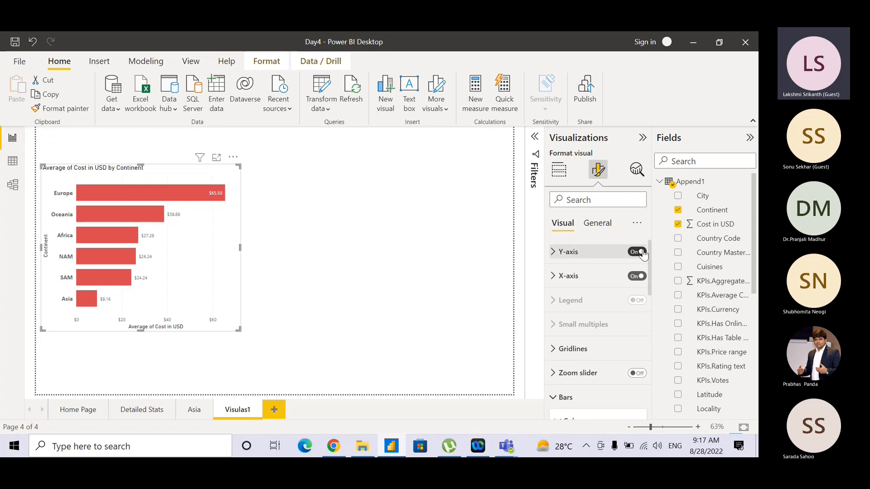
{"action": "left_click", "coordinate": [637, 276]}
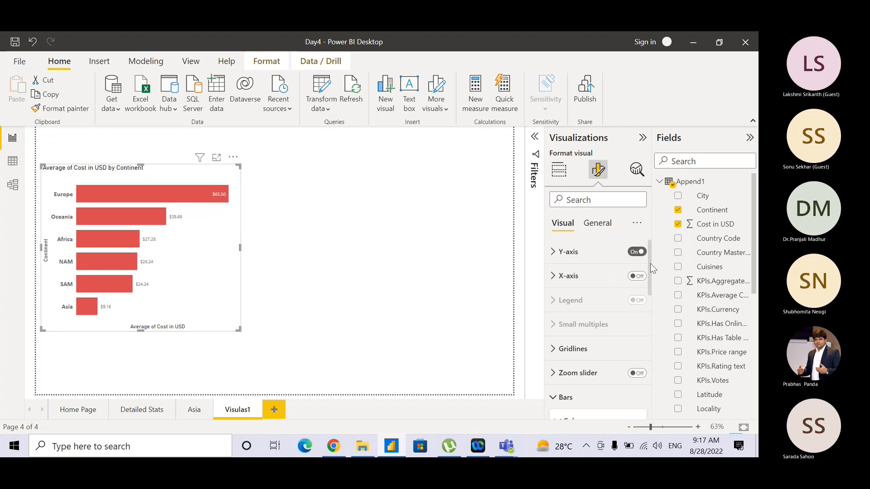
{"action": "scroll", "coordinate": [650, 268], "scroll_direction": "down", "scroll_amount": 5}
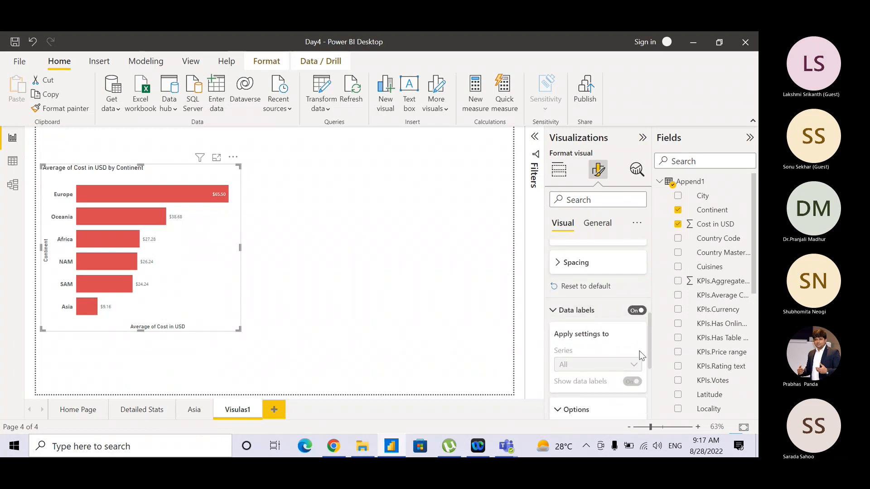
{"action": "scroll", "coordinate": [636, 362], "scroll_direction": "down", "scroll_amount": 4}
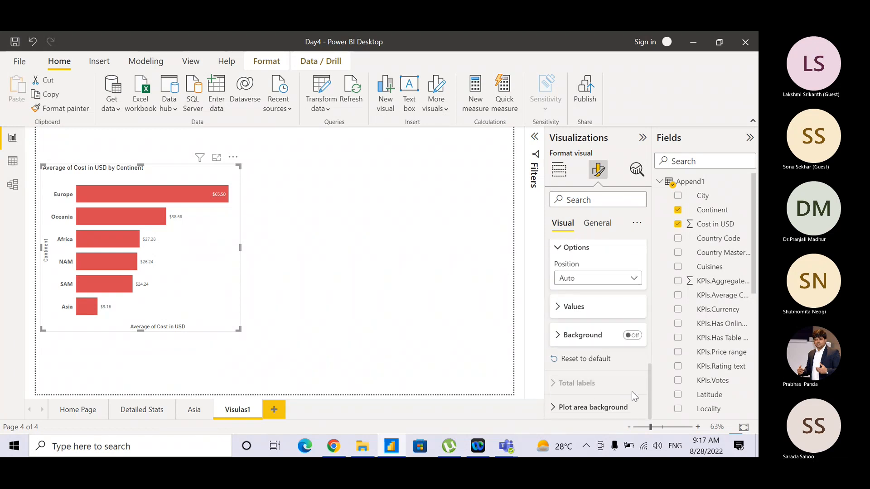
{"action": "scroll", "coordinate": [631, 392], "scroll_direction": "up", "scroll_amount": 9}
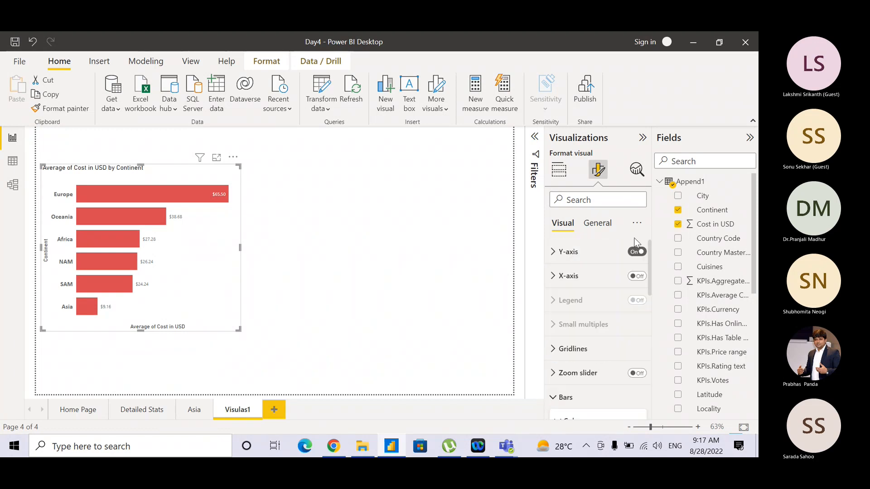
{"action": "left_click", "coordinate": [605, 229]}
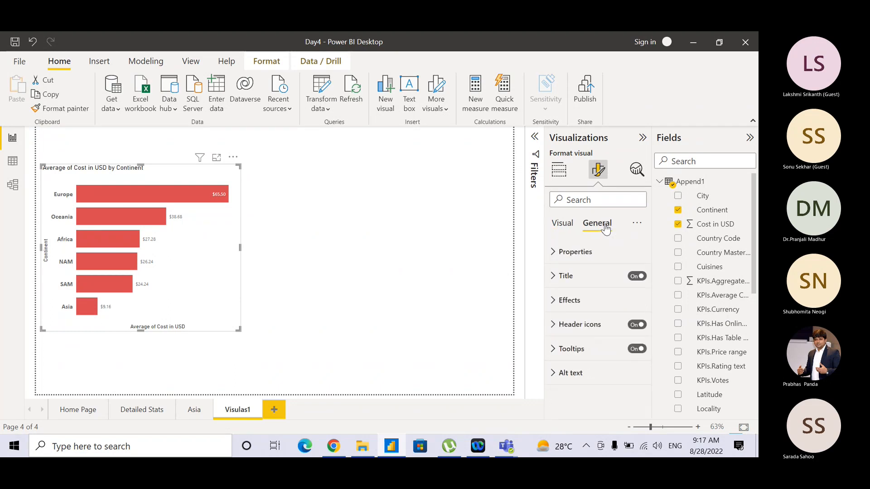
{"action": "left_click", "coordinate": [563, 227]}
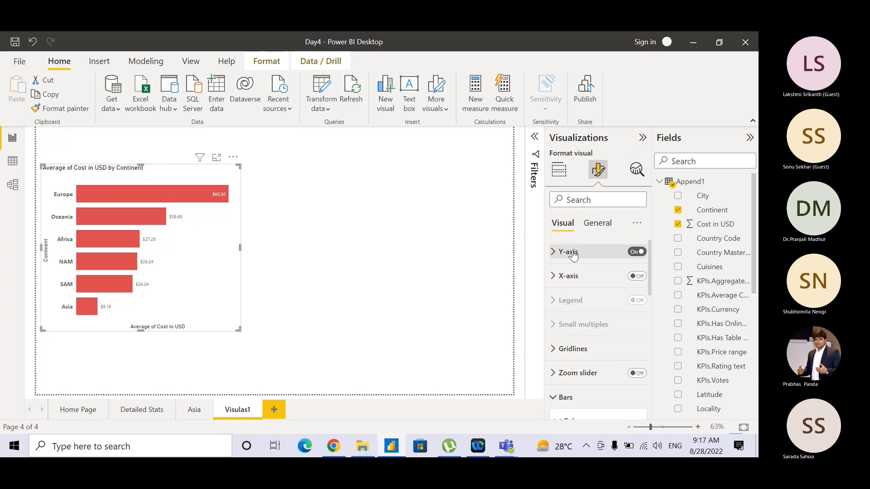
Turn off the X-axis title of the bar chart and collapse both axes' settings
{"action": "left_click", "coordinate": [551, 254]}
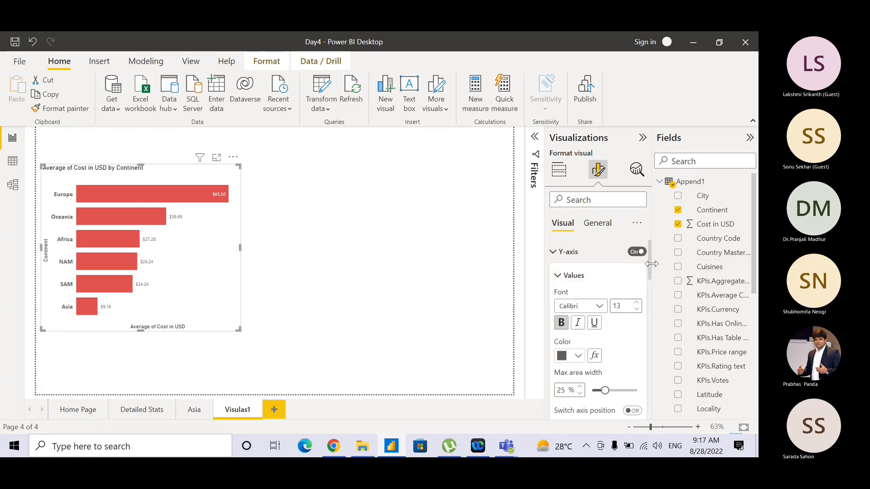
{"action": "left_click_drag", "start_coordinate": [651, 266], "coordinate": [640, 322]}
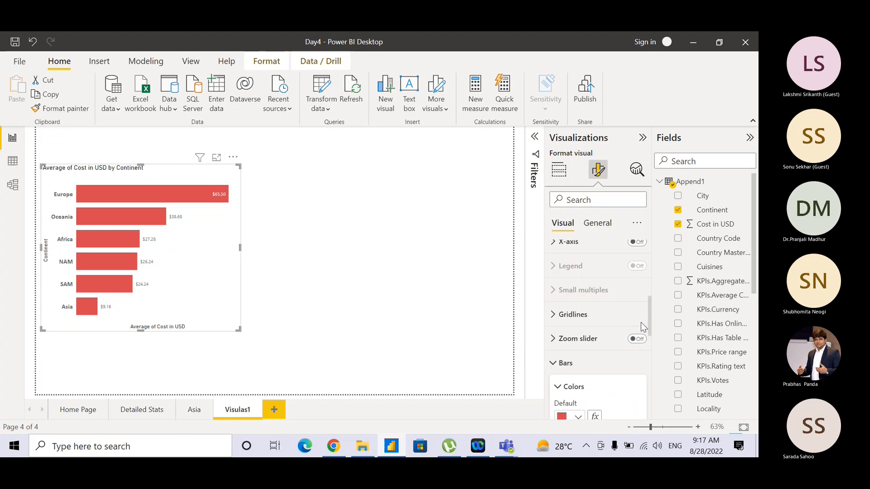
{"action": "left_click", "coordinate": [556, 248]}
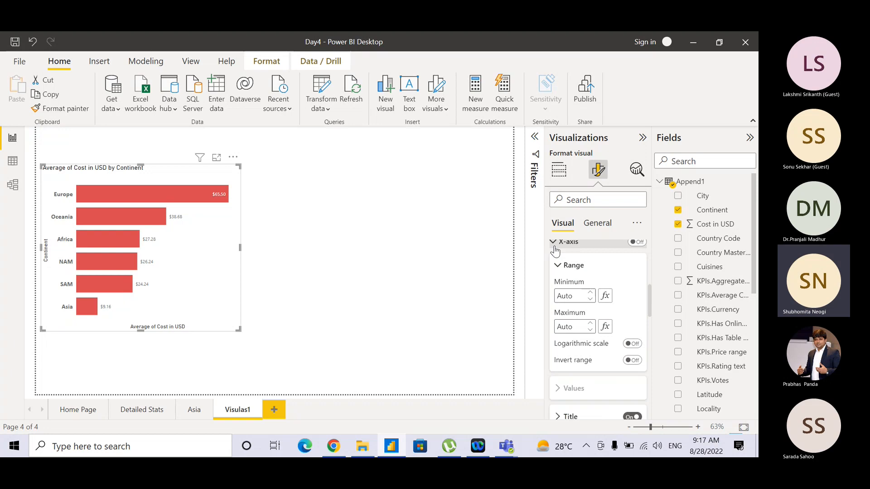
{"action": "left_click", "coordinate": [555, 249]}
{"action": "left_click", "coordinate": [555, 249]}
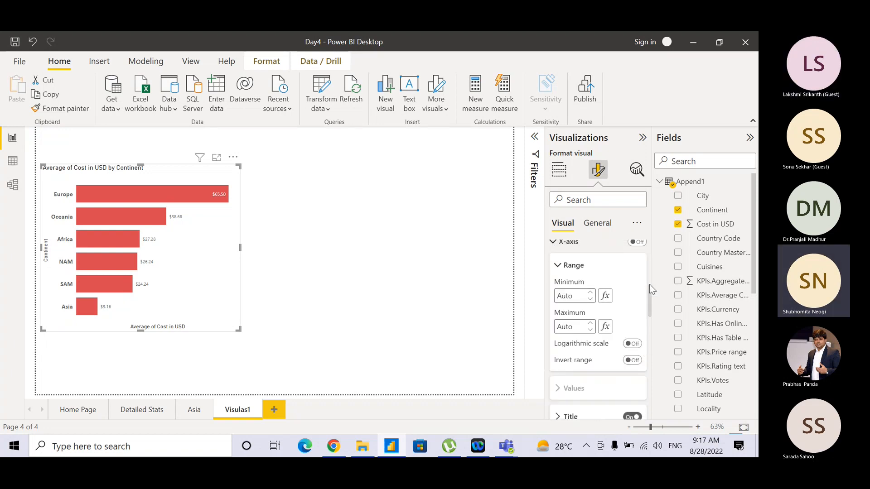
{"action": "left_click_drag", "start_coordinate": [648, 296], "coordinate": [649, 322]}
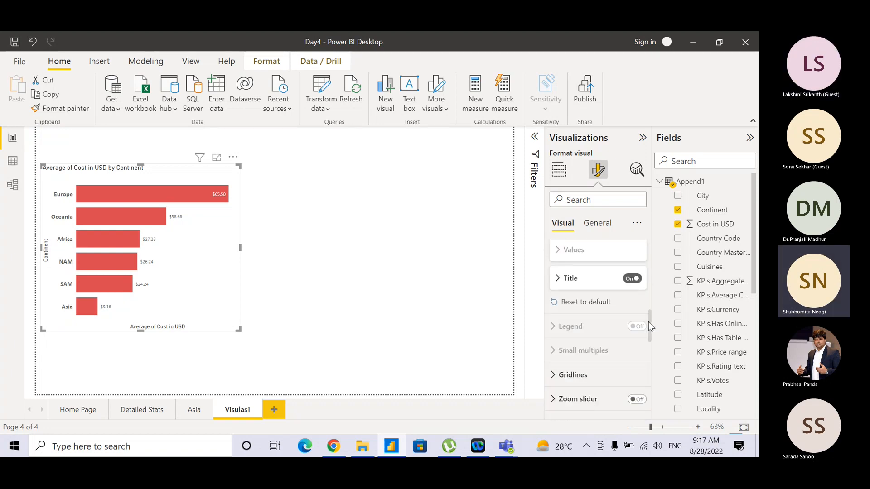
{"action": "left_click", "coordinate": [632, 279]}
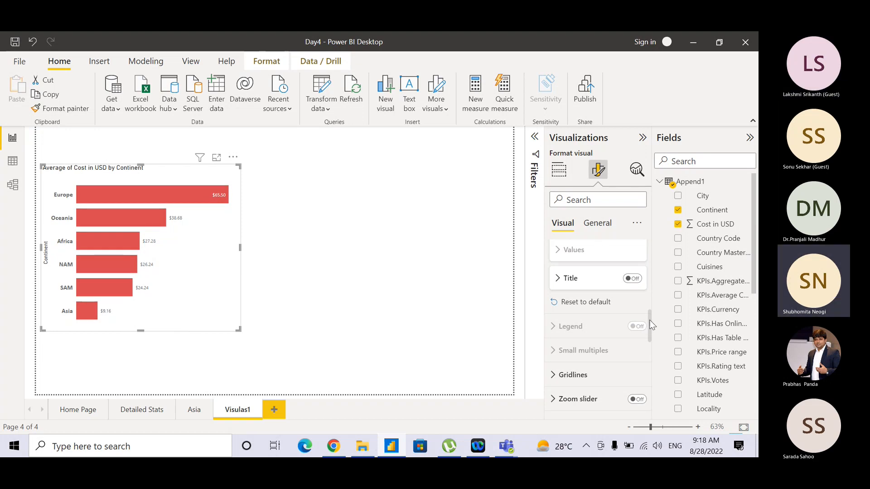
{"action": "left_click_drag", "start_coordinate": [650, 325], "coordinate": [647, 232]}
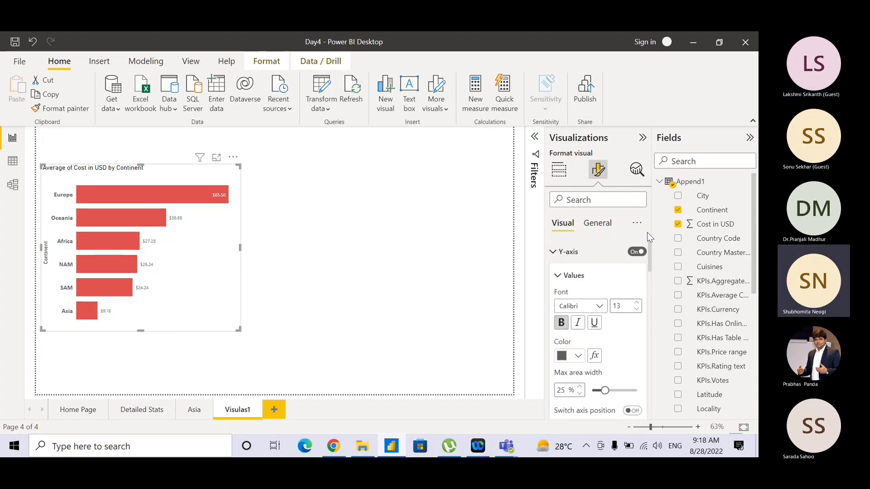
{"action": "left_click", "coordinate": [551, 254]}
{"action": "left_click", "coordinate": [553, 276]}
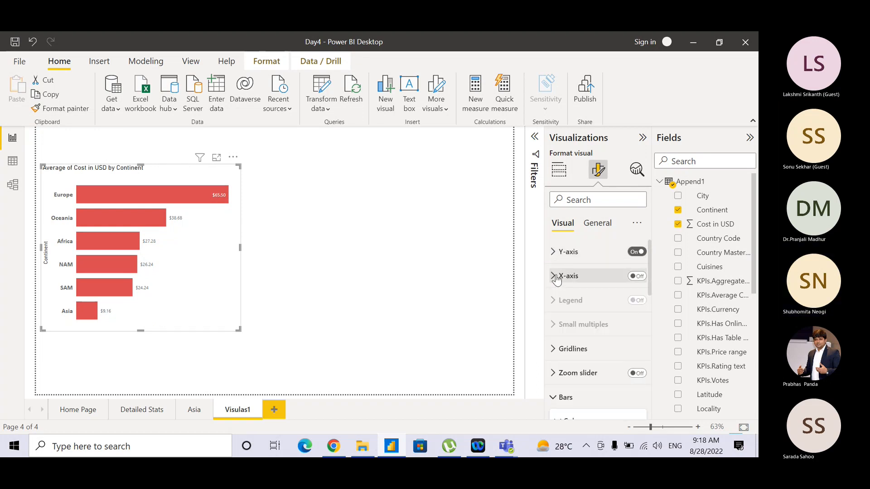
Turn off the Y-axis title of the bar chart, keeping the continent names on the axis
{"action": "left_click", "coordinate": [558, 174]}
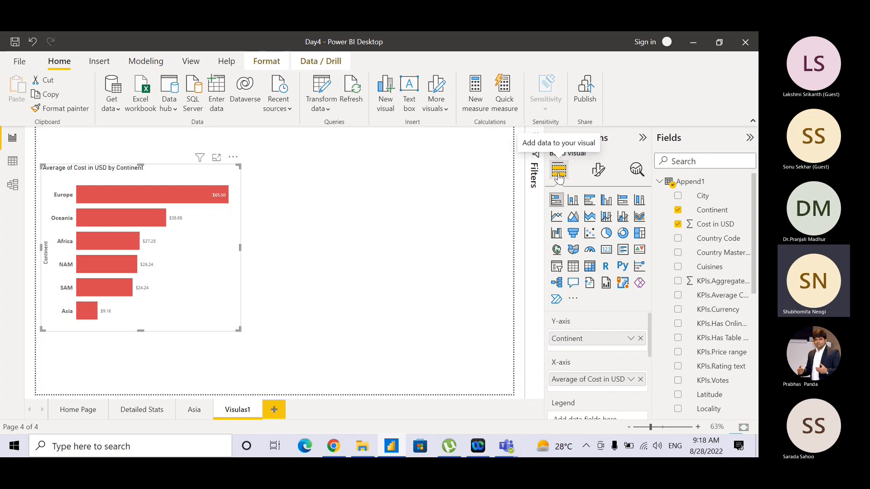
{"action": "left_click", "coordinate": [602, 177]}
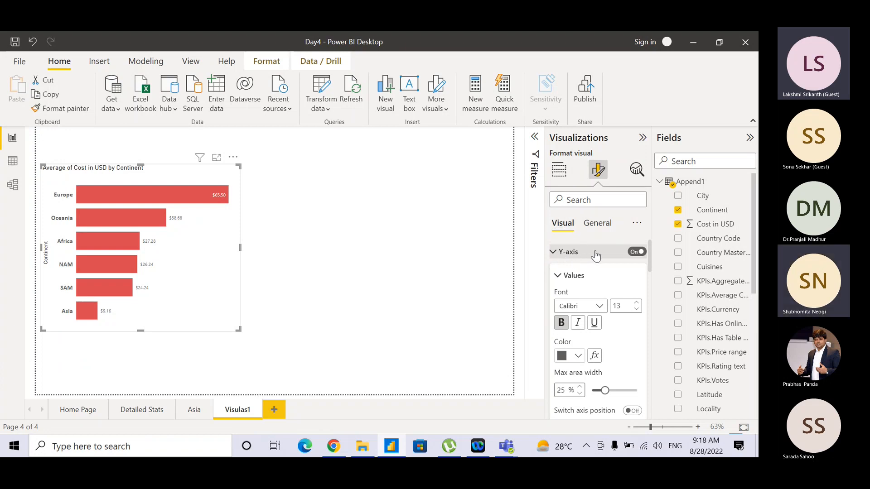
{"action": "left_click", "coordinate": [560, 322]}
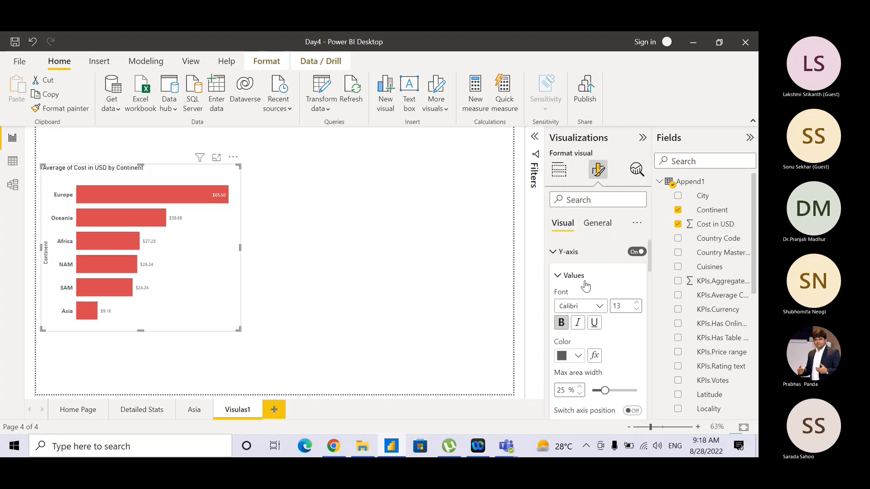
{"action": "left_click", "coordinate": [558, 276]}
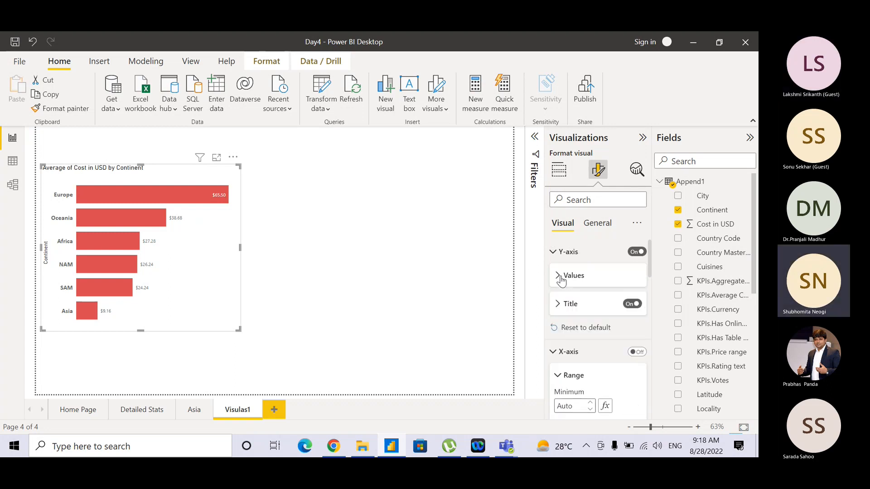
{"action": "left_click", "coordinate": [558, 276]}
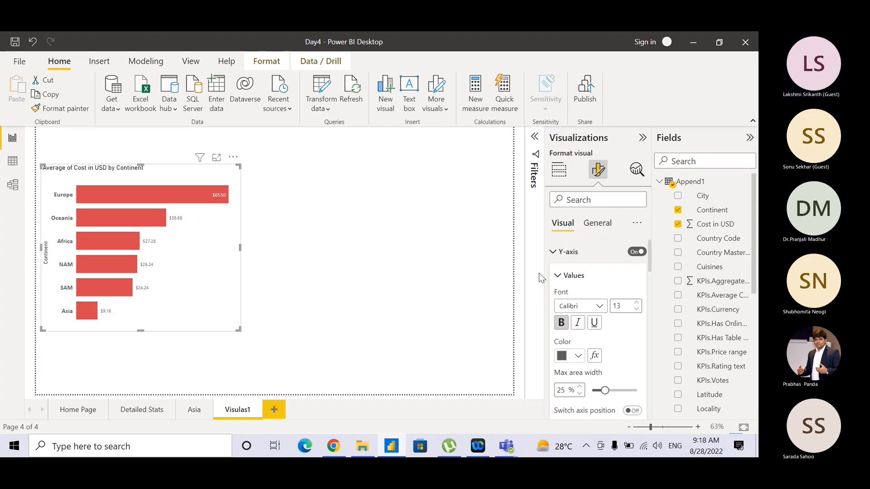
{"action": "left_click", "coordinate": [560, 276]}
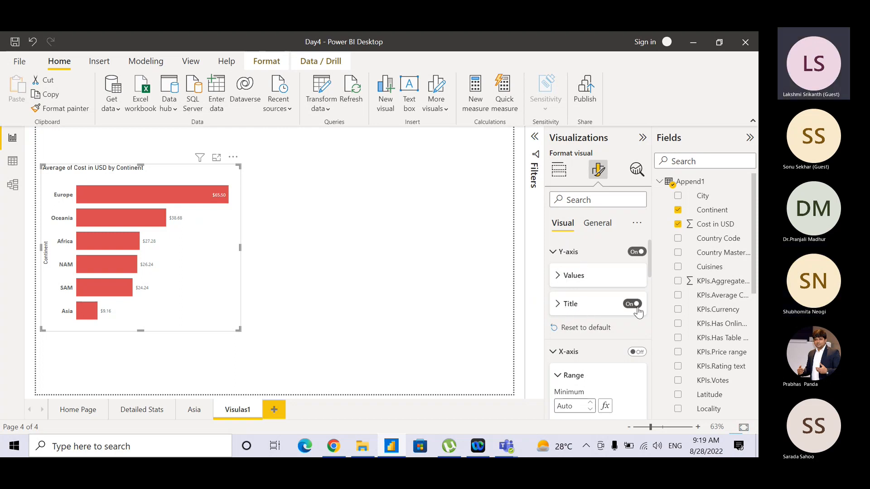
{"action": "left_click", "coordinate": [634, 306]}
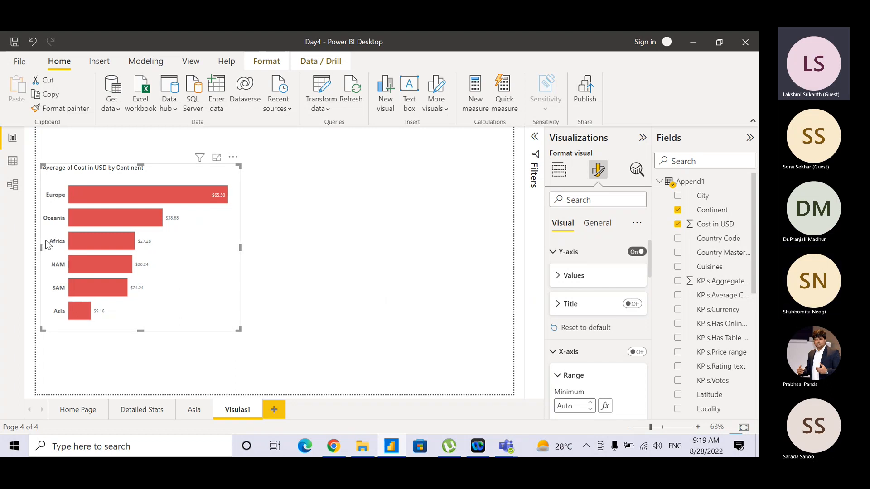
{"action": "left_click", "coordinate": [554, 256]}
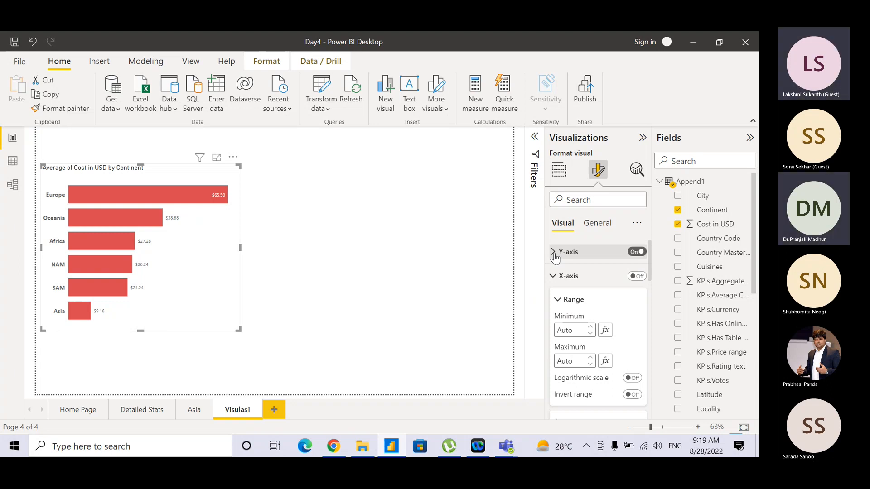
{"action": "left_click", "coordinate": [554, 254]}
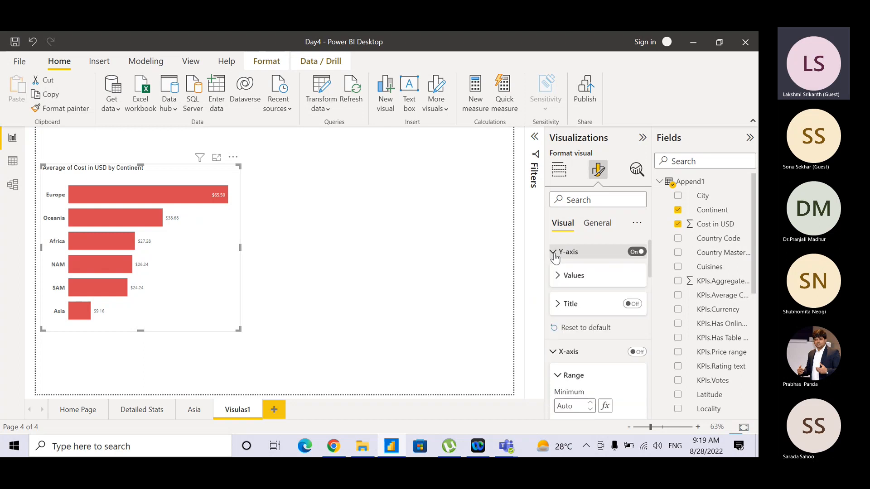
Switch the bar chart's Y-axis title on and off again, and collapse the Y-axis settings
{"action": "left_click", "coordinate": [554, 254]}
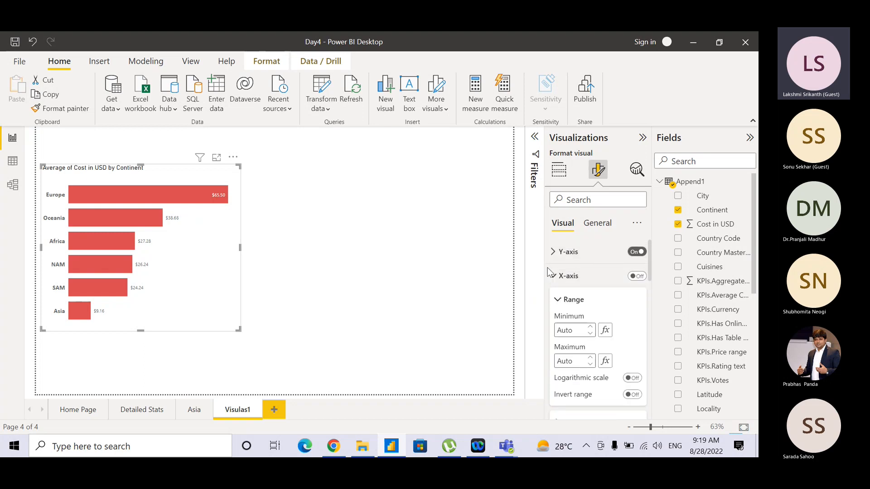
{"action": "left_click", "coordinate": [553, 254]}
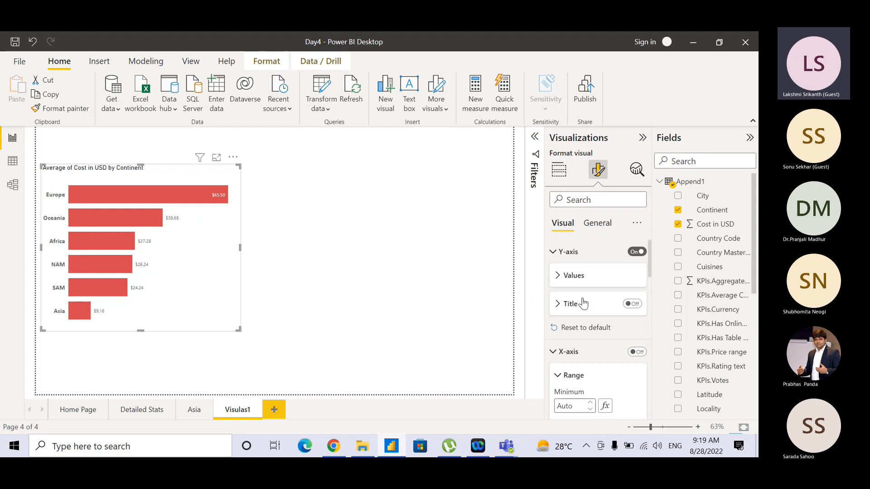
{"action": "left_click", "coordinate": [632, 304]}
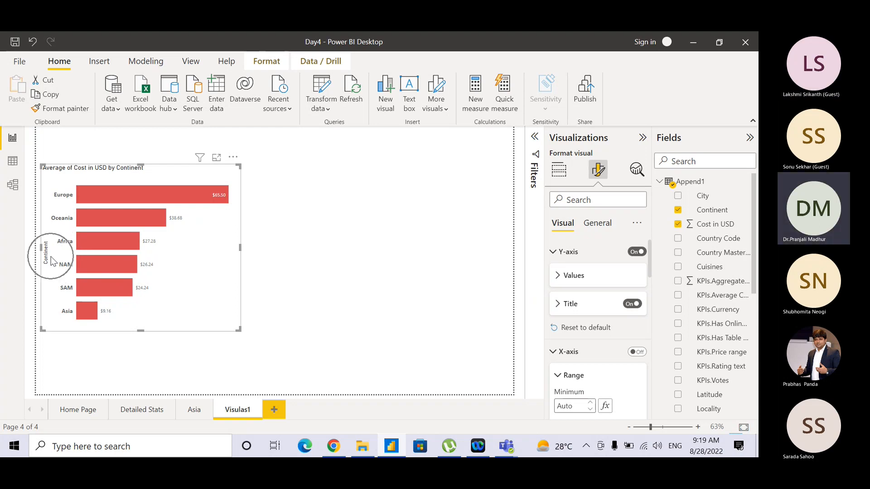
{"action": "left_click", "coordinate": [632, 304]}
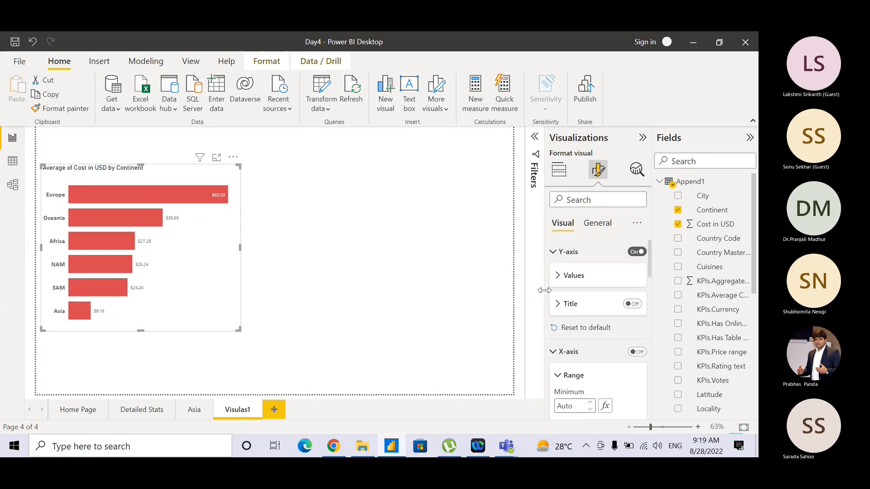
{"action": "left_click", "coordinate": [557, 254]}
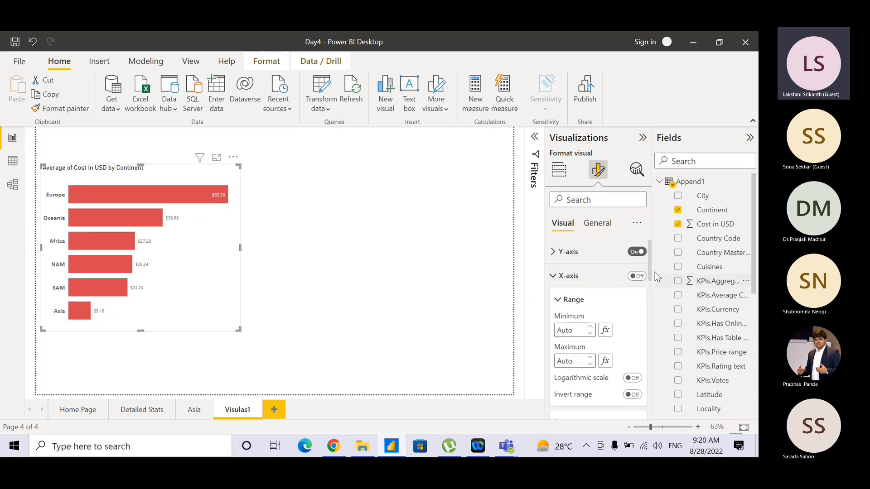
Switch the bar chart's X-axis title on to point out where it sits, and switch it off again
{"action": "left_click_drag", "start_coordinate": [649, 263], "coordinate": [648, 286]}
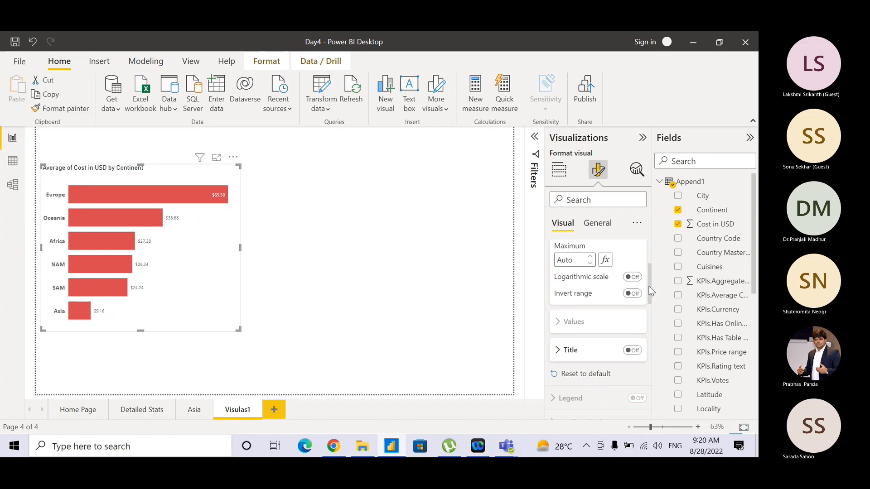
{"action": "left_click", "coordinate": [634, 353]}
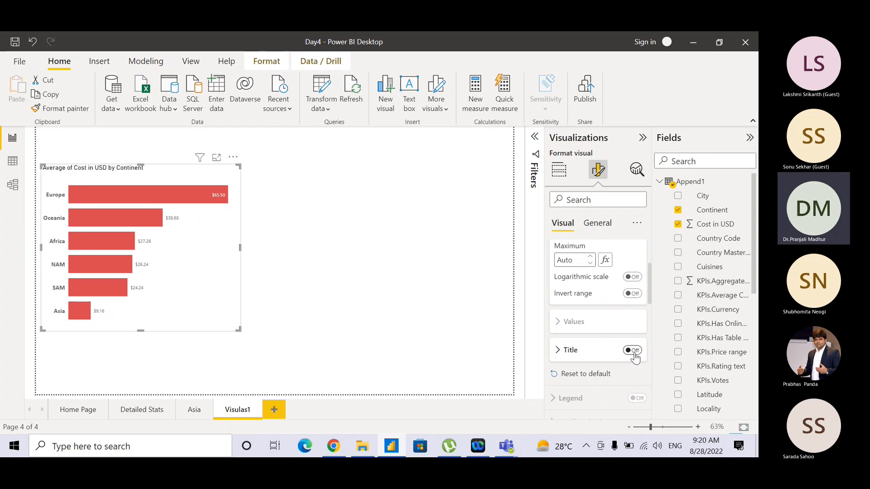
{"action": "left_click", "coordinate": [633, 352]}
{"action": "left_click", "coordinate": [157, 333]}
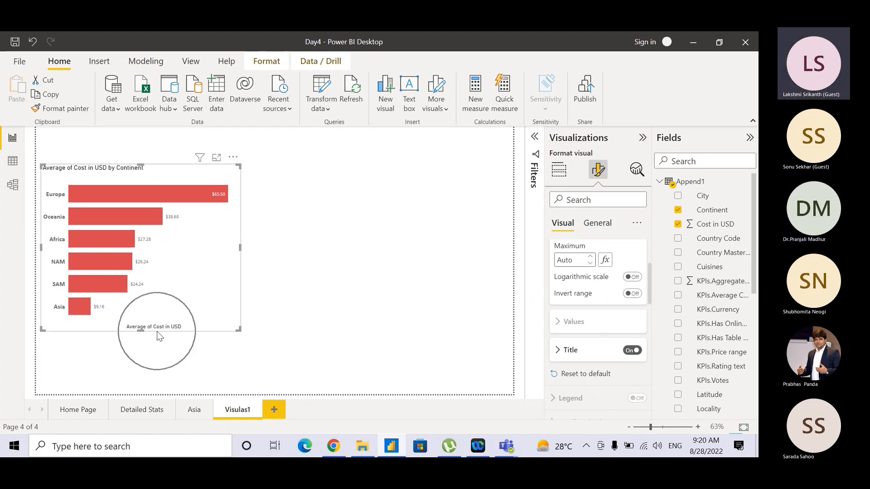
{"action": "key", "text": "ctrl"}
{"action": "key", "text": "ctrl"}
{"action": "key", "text": "ctrl"}
{"action": "key", "text": "ctrl"}
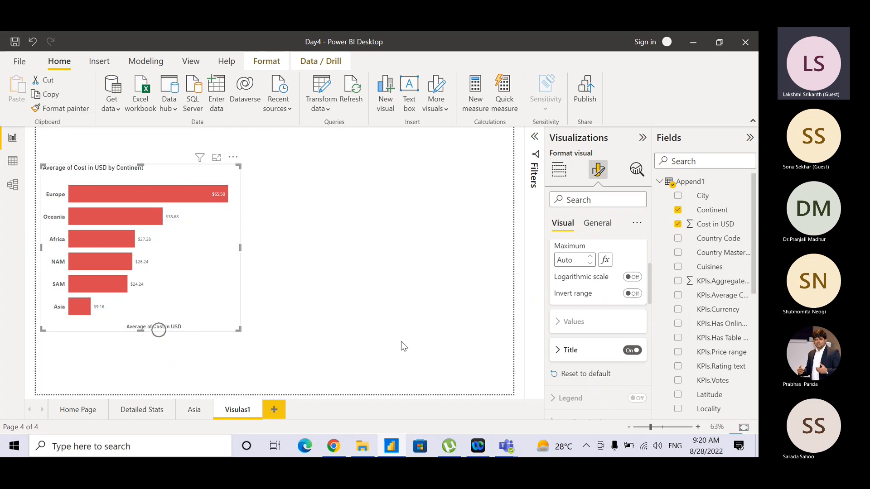
{"action": "left_click", "coordinate": [631, 351]}
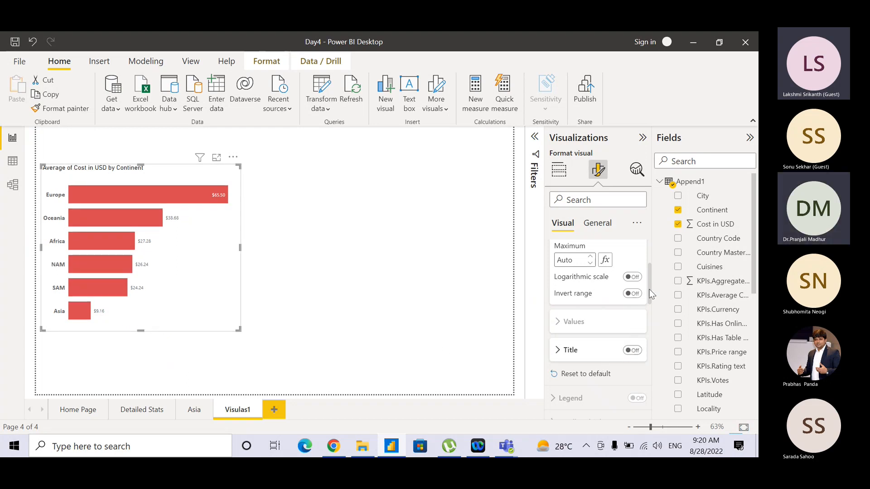
Collapse the X-axis, Bars and Data labels format settings of the bar chart
{"action": "scroll", "coordinate": [602, 299], "scroll_direction": "up", "scroll_amount": 3}
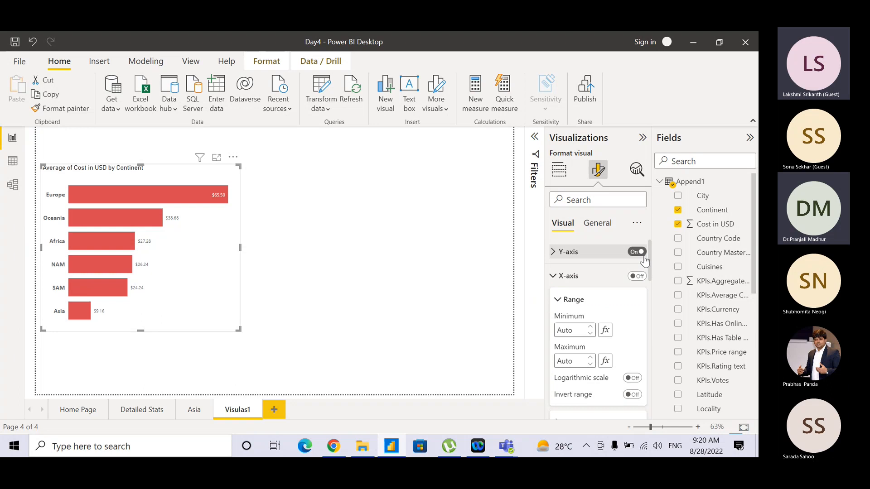
{"action": "left_click", "coordinate": [553, 276]}
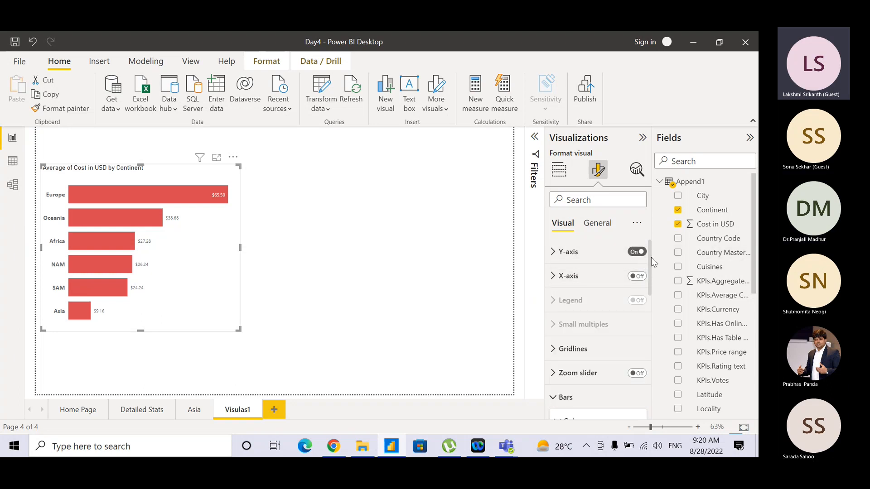
{"action": "left_click_drag", "start_coordinate": [650, 259], "coordinate": [648, 304]}
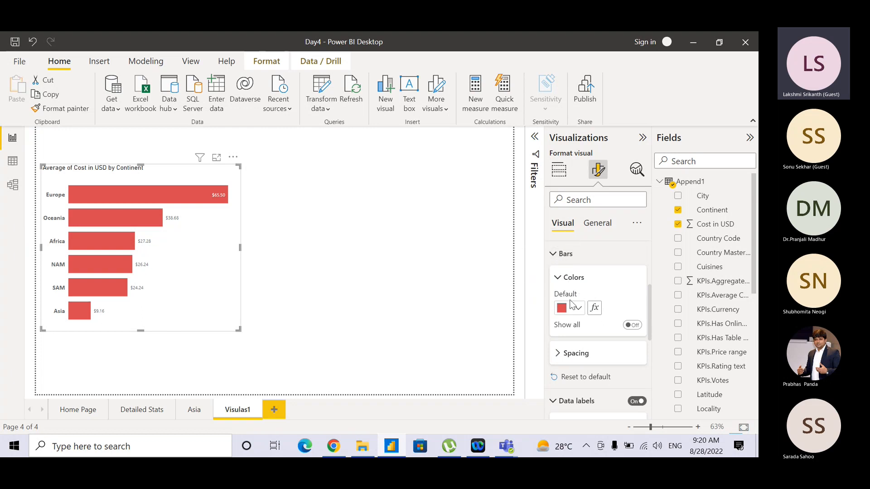
{"action": "key", "text": "ctrl"}
{"action": "key", "text": "ctrl"}
{"action": "key", "text": "ctrl"}
{"action": "key", "text": "ctrl"}
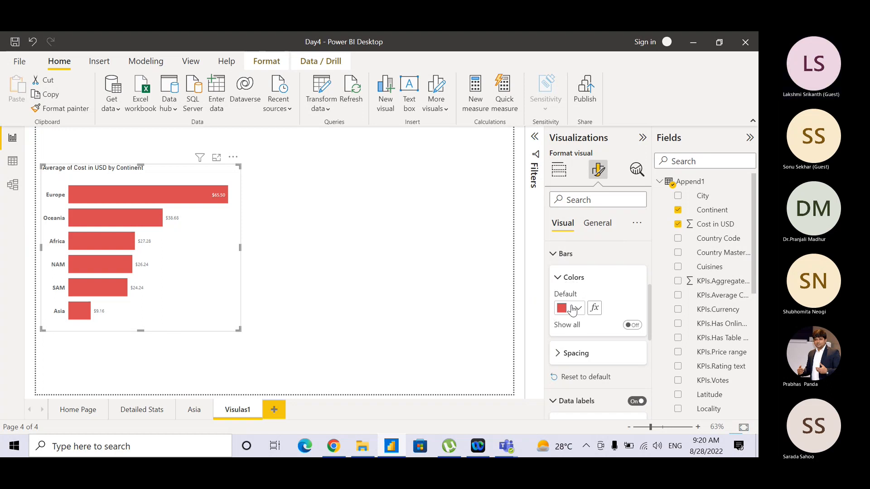
{"action": "left_click", "coordinate": [557, 257]}
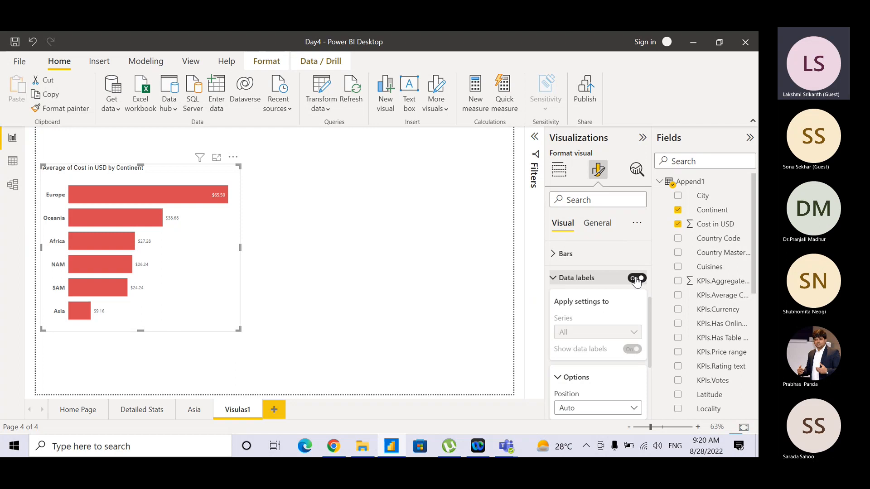
{"action": "left_click", "coordinate": [552, 279]}
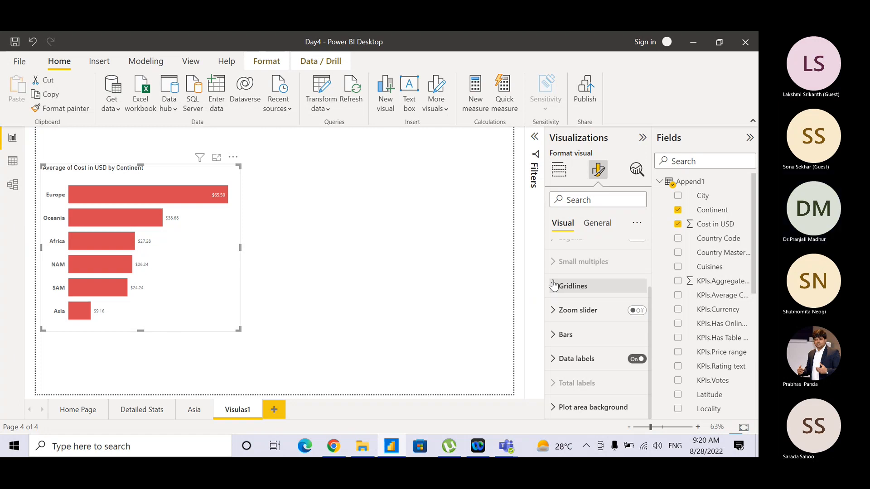
Switch to the Microsoft Teams meeting window to check the meeting chat, and return to the Power BI report
{"action": "left_click", "coordinate": [249, 239]}
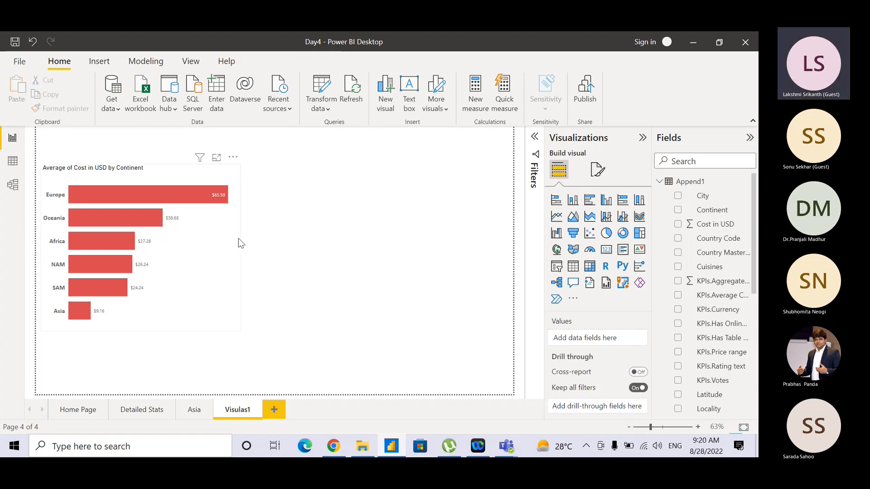
{"action": "left_click", "coordinate": [238, 238]}
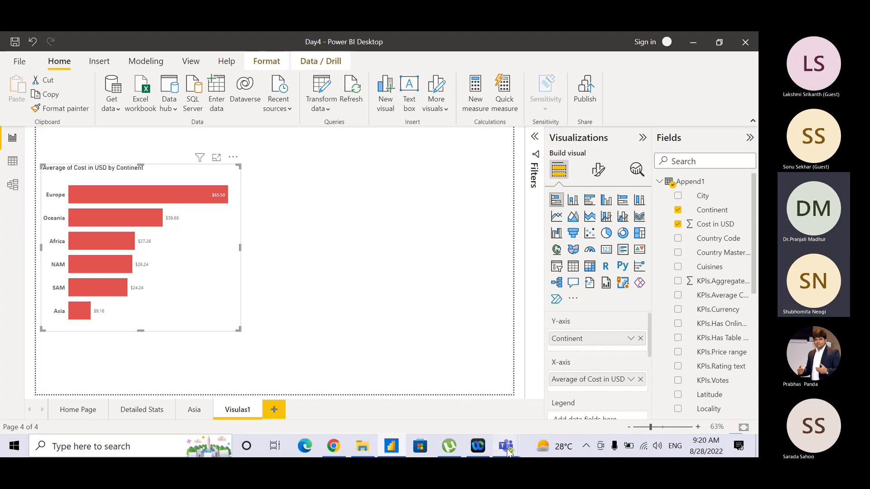
{"action": "mouse_move", "coordinate": [508, 450]}
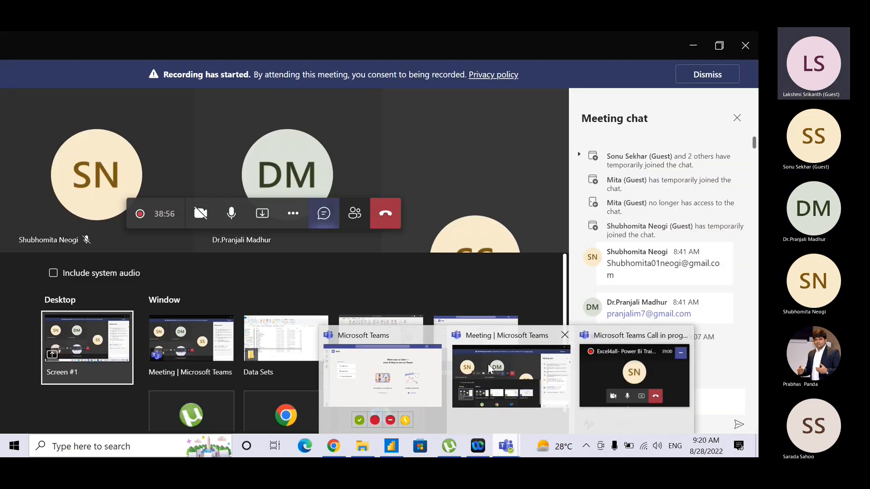
{"action": "left_click", "coordinate": [488, 364]}
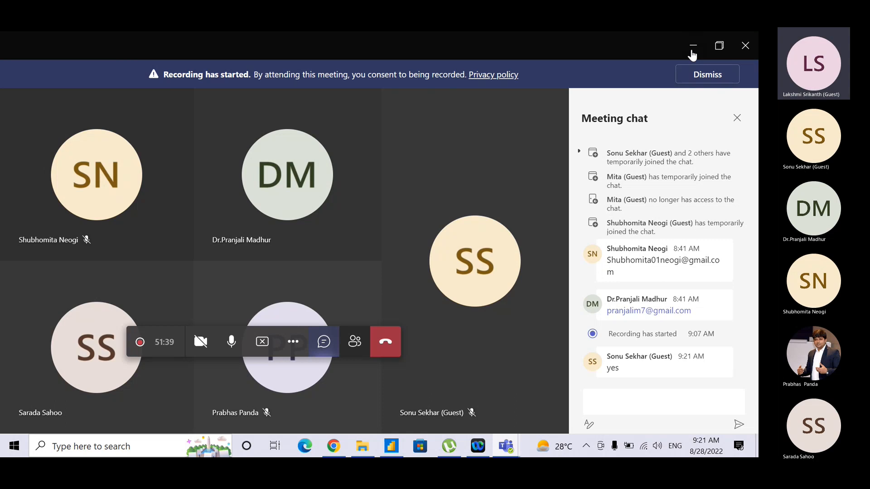
{"action": "left_click", "coordinate": [692, 50]}
{"action": "left_click", "coordinate": [423, 259]}
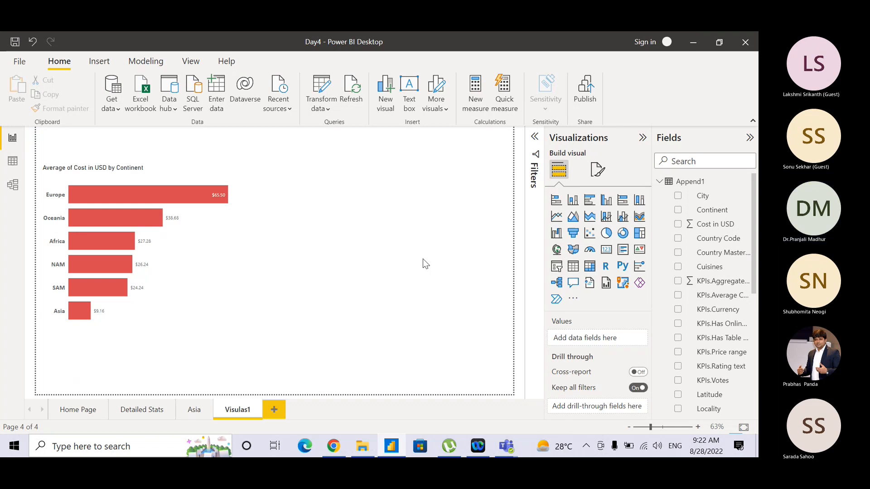
Open the bar chart's format settings and review its Y-axis options, then collapse them
{"action": "left_click", "coordinate": [207, 240]}
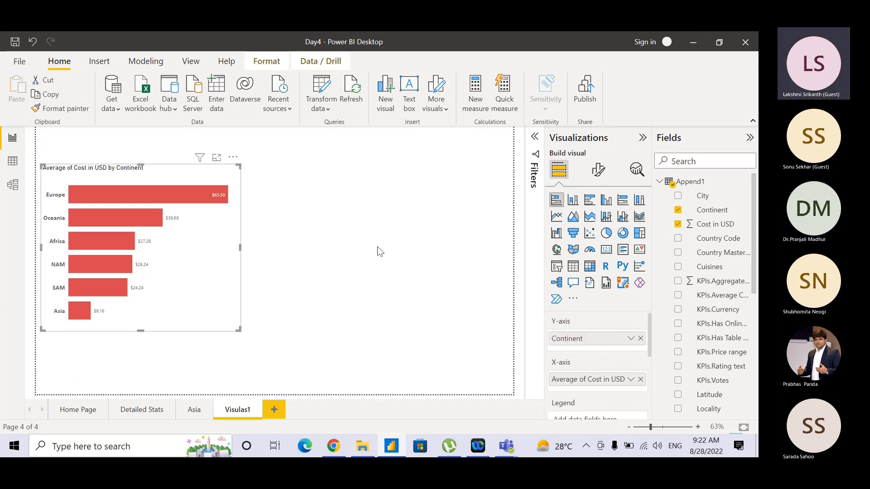
{"action": "left_click", "coordinate": [600, 170]}
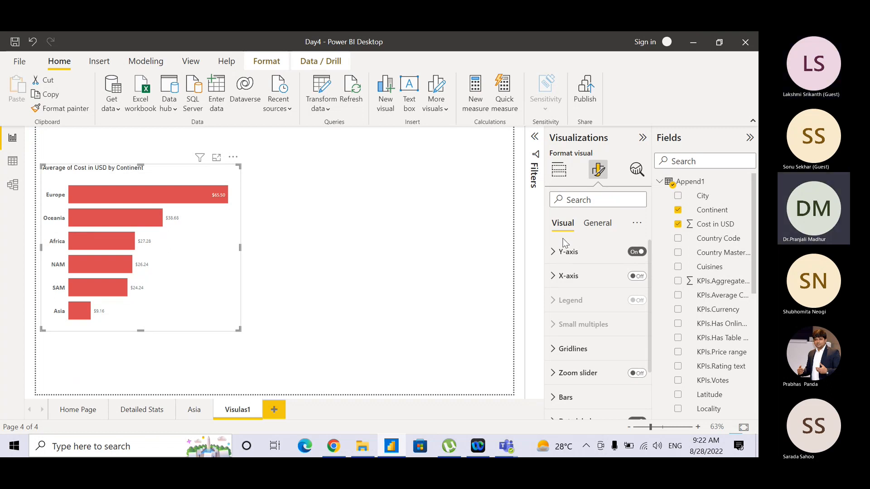
{"action": "left_click", "coordinate": [553, 251]}
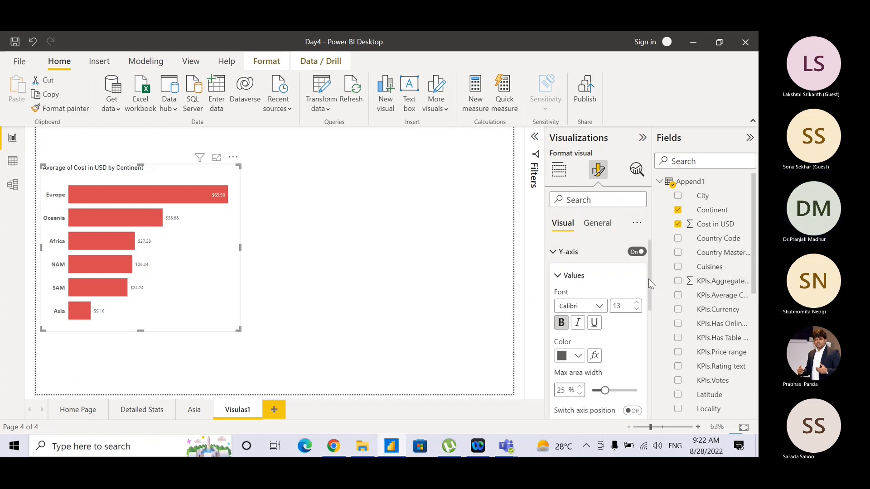
{"action": "left_click_drag", "start_coordinate": [649, 284], "coordinate": [637, 241]}
{"action": "left_click", "coordinate": [561, 252]}
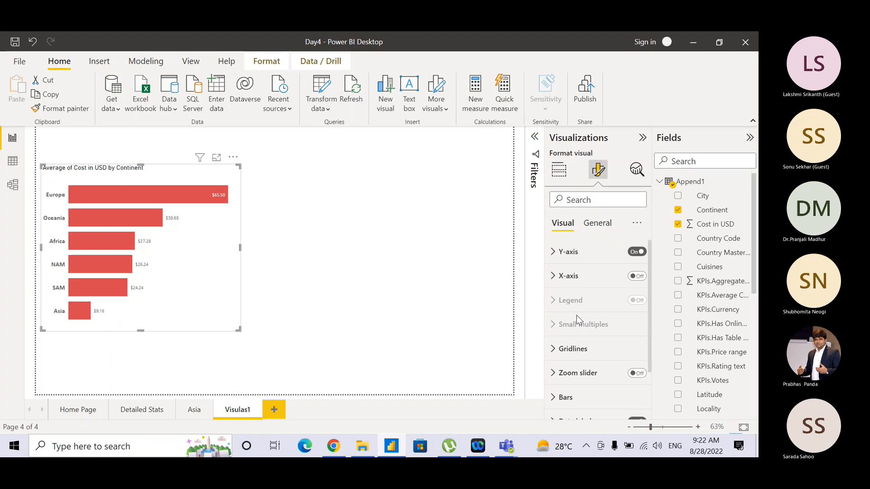
Switch to the Microsoft Teams call window
{"action": "mouse_move", "coordinate": [506, 446]}
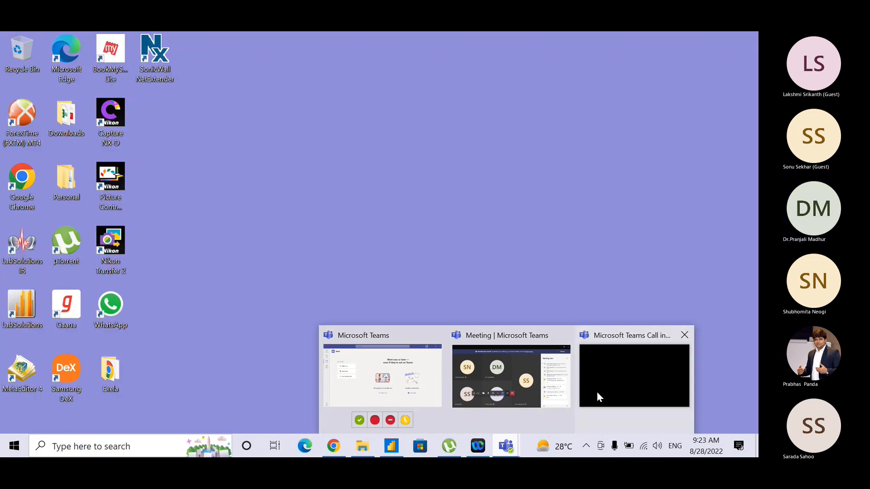
{"action": "left_click", "coordinate": [597, 393]}
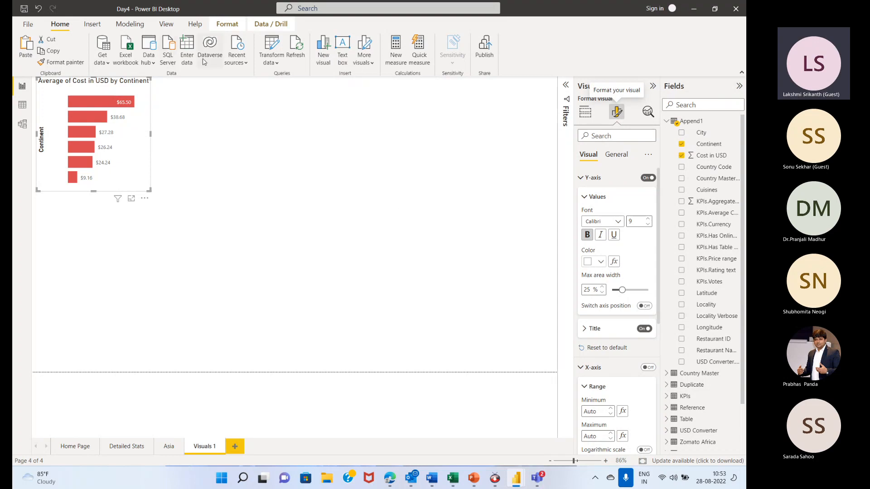
Refresh the Day4 report's data, look through the Append1 table and the table relationships, and return to the Visuals 1 page
{"action": "left_click", "coordinate": [297, 49]}
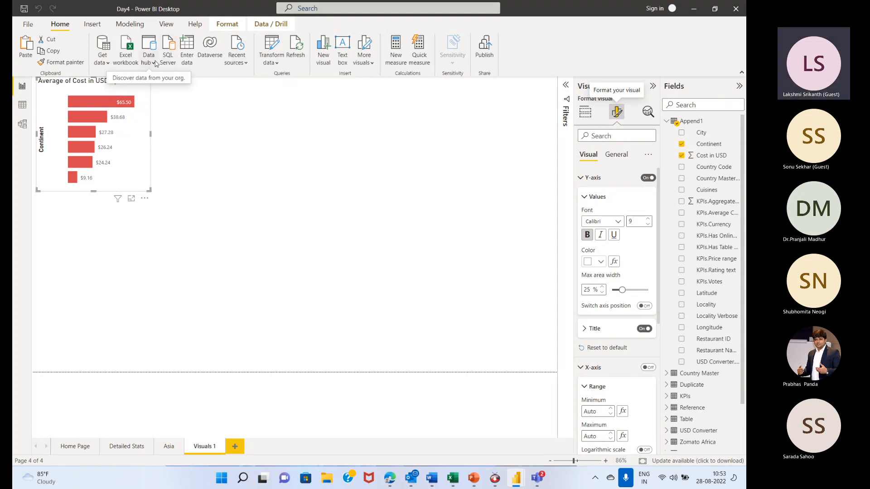
{"action": "left_click", "coordinate": [22, 106]}
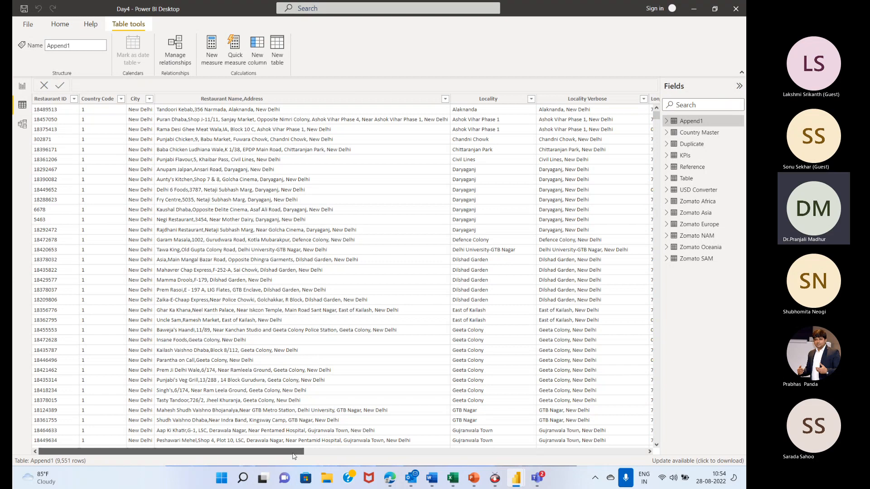
{"action": "left_click_drag", "start_coordinate": [294, 452], "coordinate": [641, 450]}
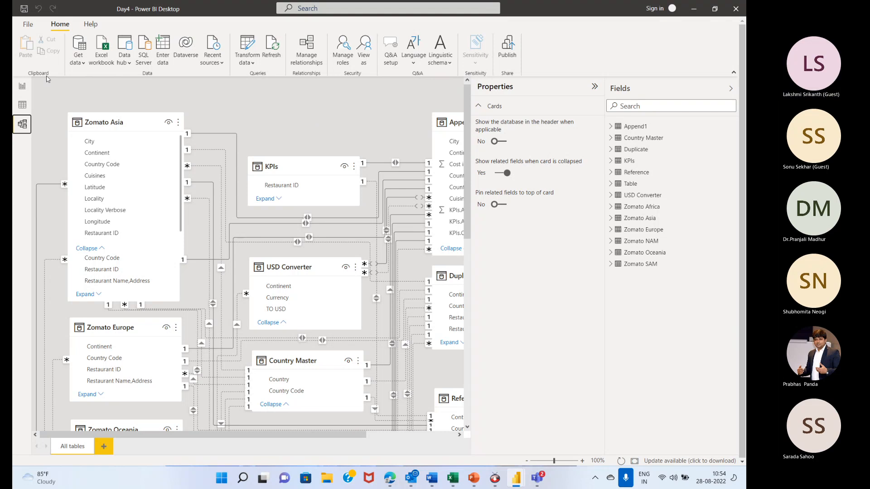
{"action": "left_click", "coordinate": [23, 86]}
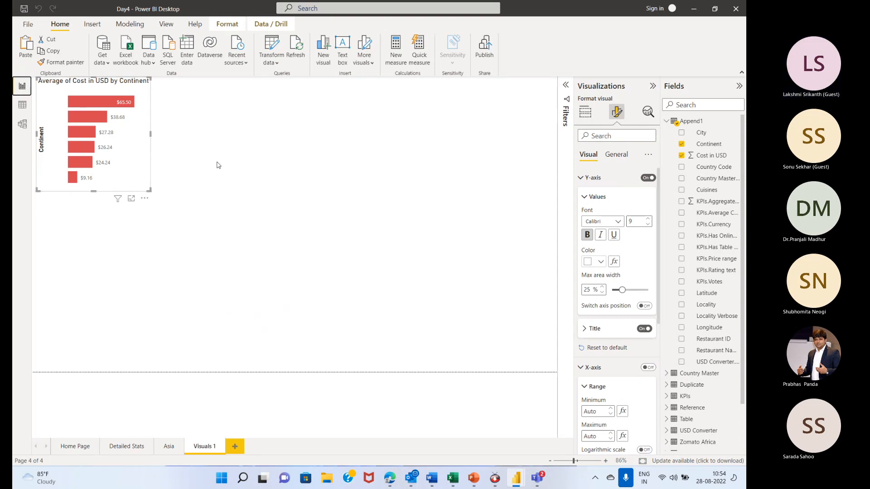
Set the bar chart's Y-axis values color to black so the continent names show against the page
{"action": "left_click", "coordinate": [585, 112]}
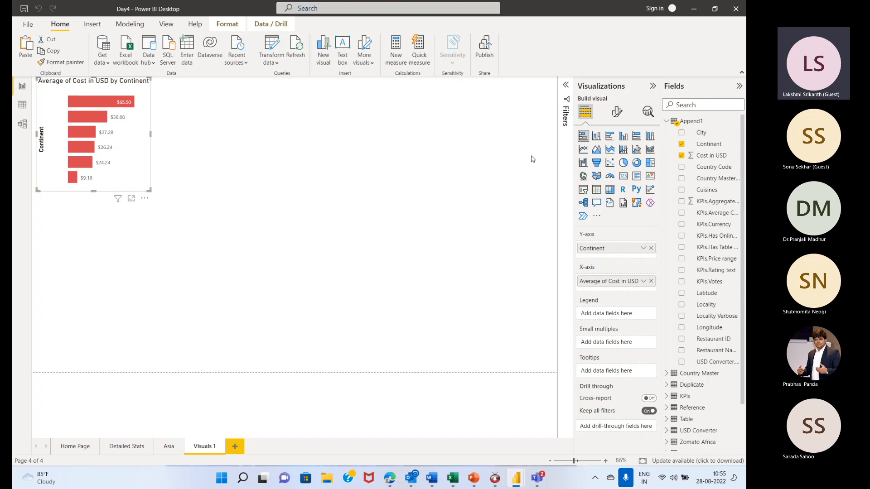
{"action": "left_click", "coordinate": [616, 112]}
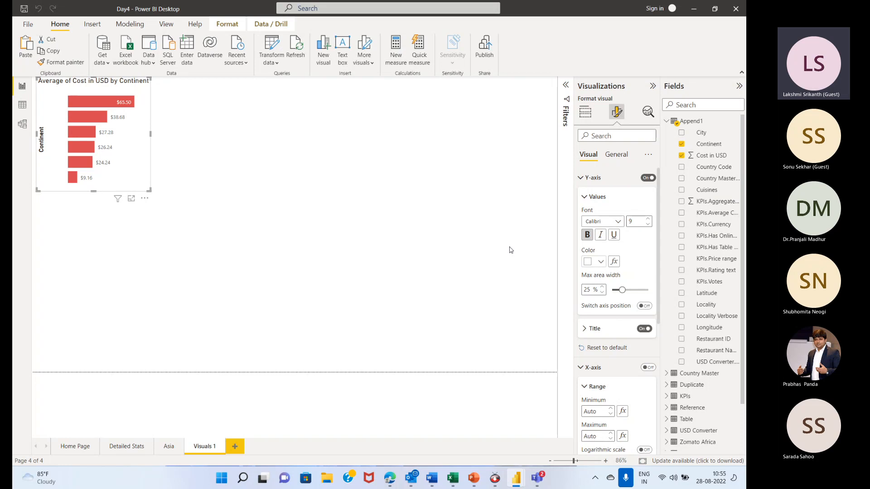
{"action": "left_click", "coordinate": [595, 180]}
{"action": "left_click", "coordinate": [594, 179]}
{"action": "scroll", "coordinate": [636, 280], "scroll_direction": "down", "scroll_amount": 2}
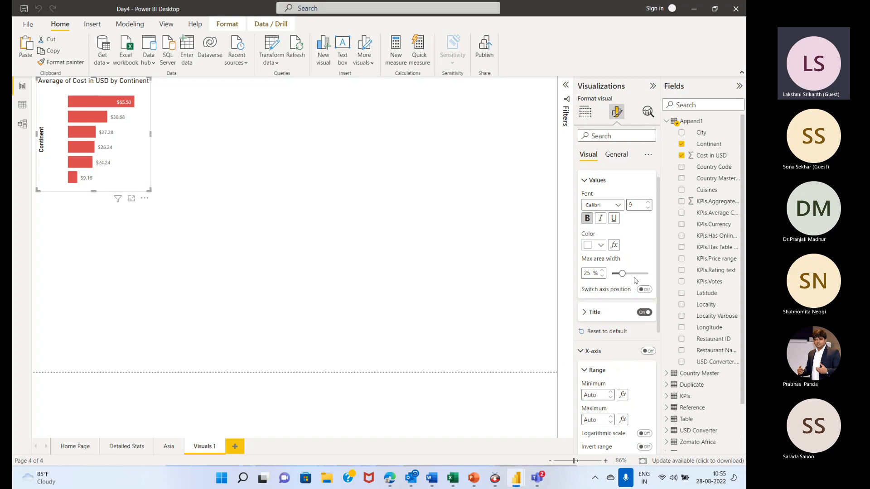
{"action": "left_click", "coordinate": [601, 238]}
{"action": "left_click", "coordinate": [607, 271]}
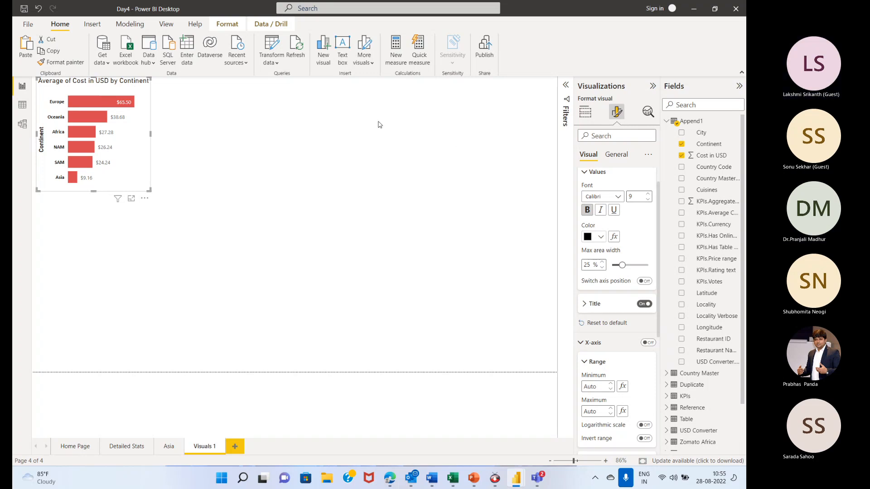
Turn off the bar chart's Y-axis title
{"action": "left_click", "coordinate": [643, 304]}
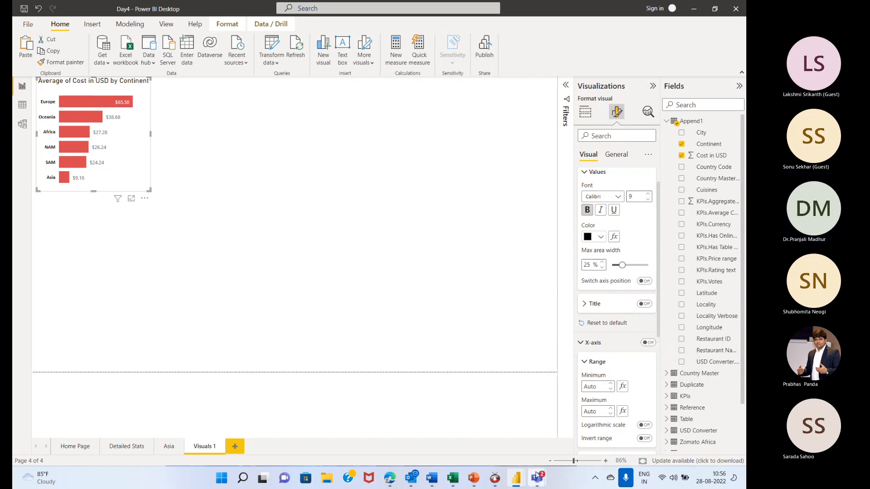
Switch to the Microsoft Teams call window and stop sharing the screen
{"action": "mouse_move", "coordinate": [541, 483]}
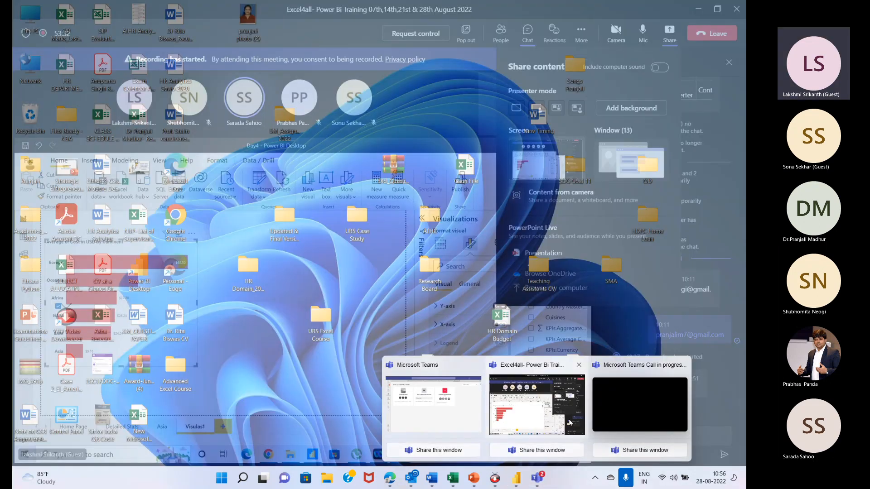
{"action": "left_click", "coordinate": [573, 420]}
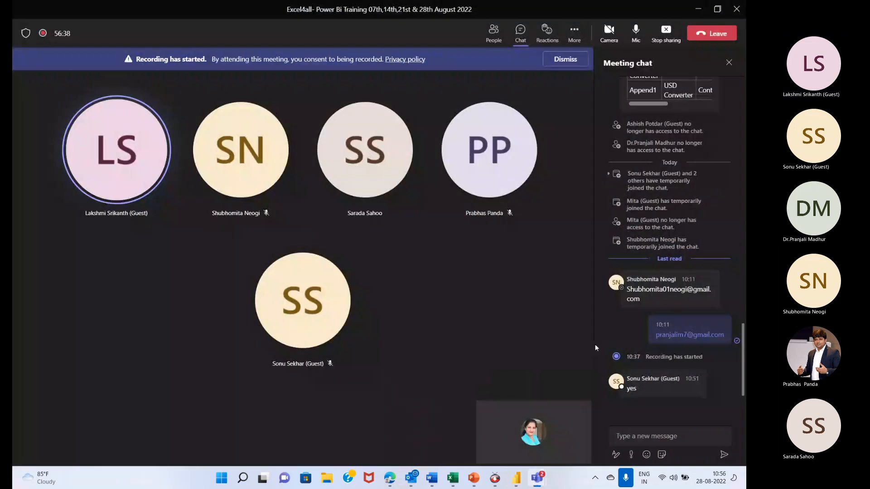
{"action": "left_click", "coordinate": [666, 31]}
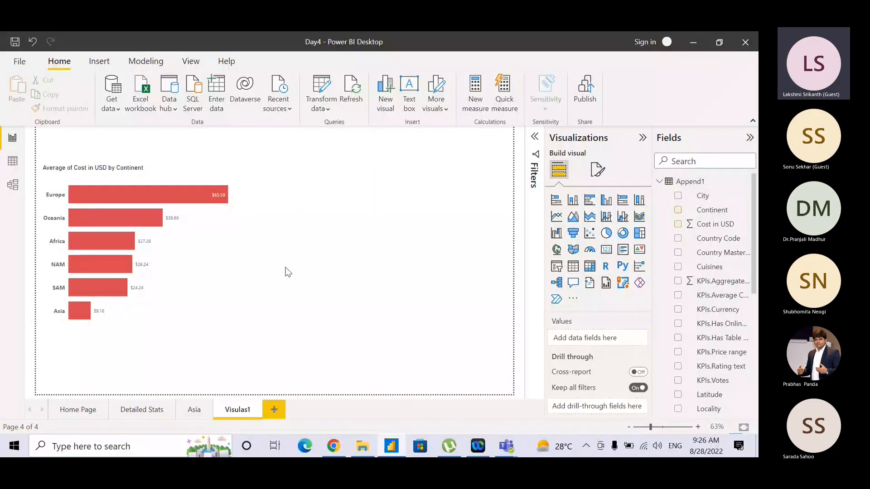
Insert a text box beside the bar chart on the Visulas1 page and enter the heading STACEKD BAR CHART
{"action": "left_click", "coordinate": [232, 267]}
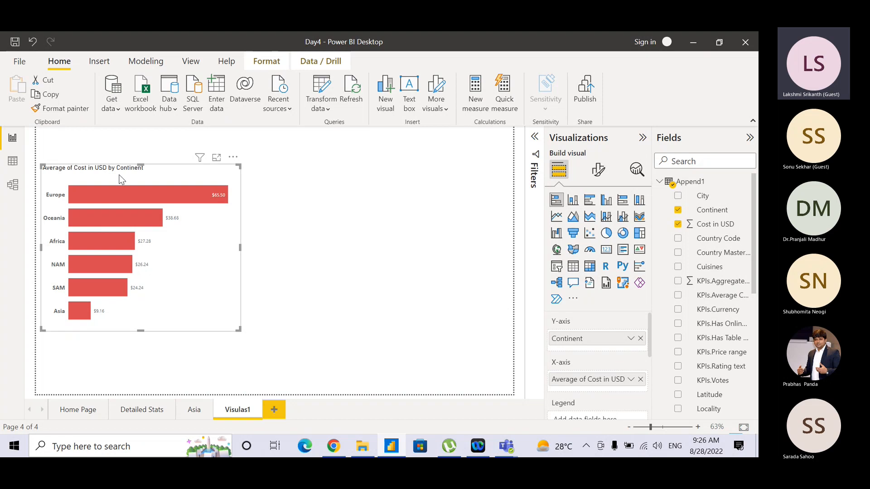
{"action": "left_click", "coordinate": [99, 62]}
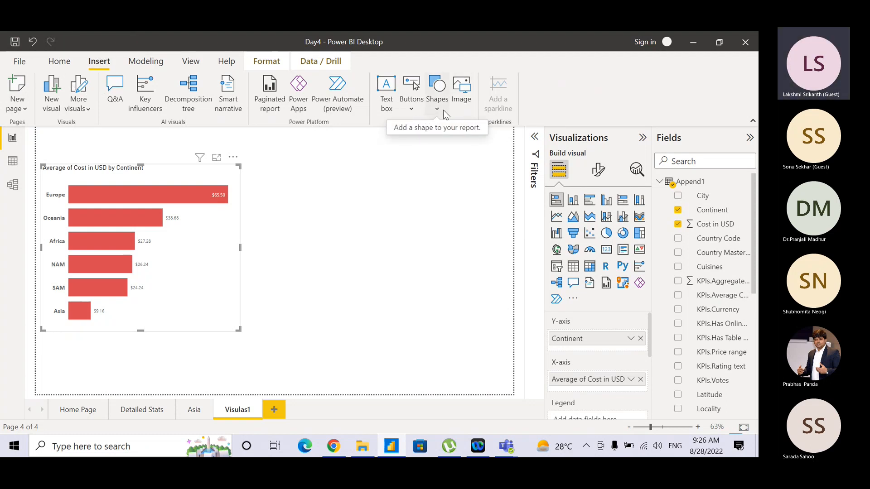
{"action": "left_click", "coordinate": [386, 101]}
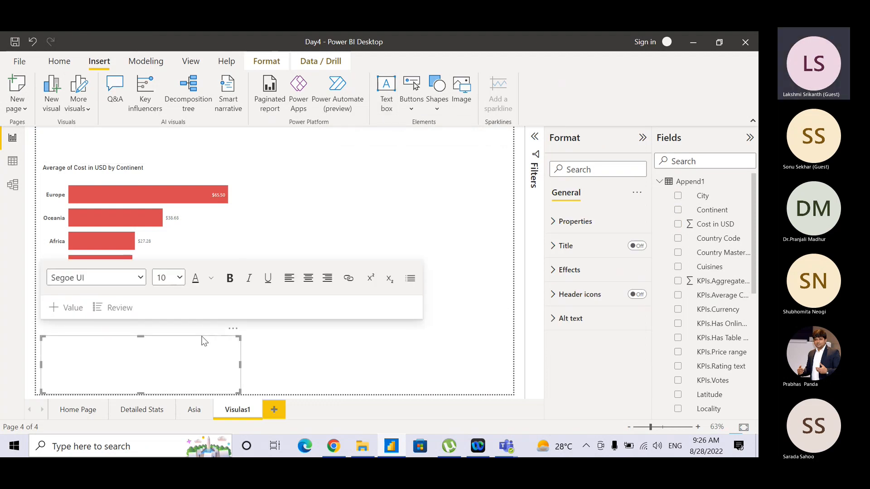
{"action": "left_click_drag", "start_coordinate": [202, 336], "coordinate": [409, 165]}
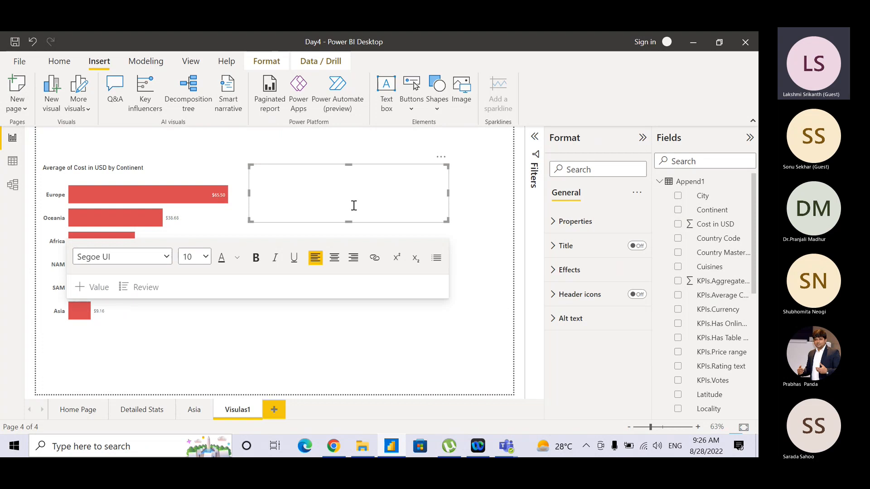
{"action": "type", "text": "STACEKD BAR CHA"}
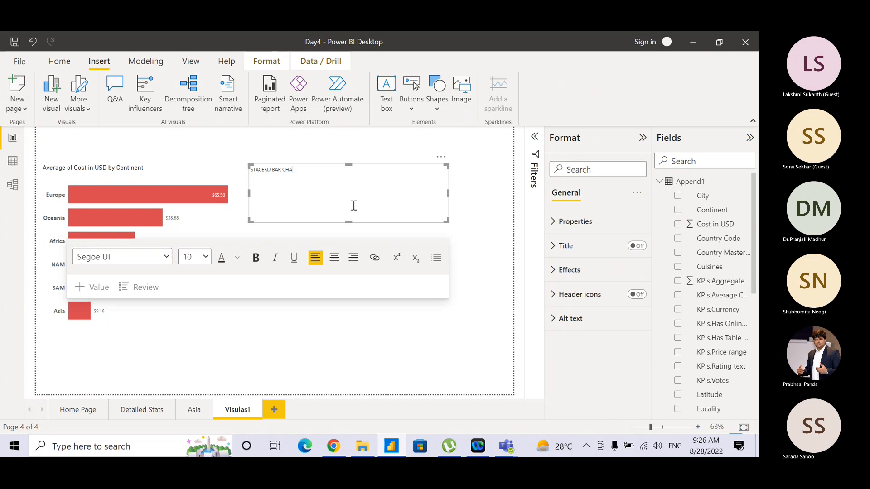
{"action": "type", "text": "R"}
Make the whole STACEKD BAR CHART heading bold and center it in its text box
{"action": "key", "text": "shift+Left"}
{"action": "key", "text": "shift+Left"}
{"action": "key", "text": "shift+Left"}
{"action": "key", "text": "shift+Left"}
{"action": "key", "text": "shift+Left"}
{"action": "key", "text": "shift+Left"}
{"action": "key", "text": "shift+Left"}
{"action": "key", "text": "shift+Left"}
{"action": "key", "text": "shift+Left"}
{"action": "key", "text": "shift+Left"}
{"action": "key", "text": "shift+Left"}
{"action": "key", "text": "shift+Left"}
{"action": "key", "text": "shift+Left"}
{"action": "key", "text": "shift+Left"}
{"action": "key", "text": "shift+Left"}
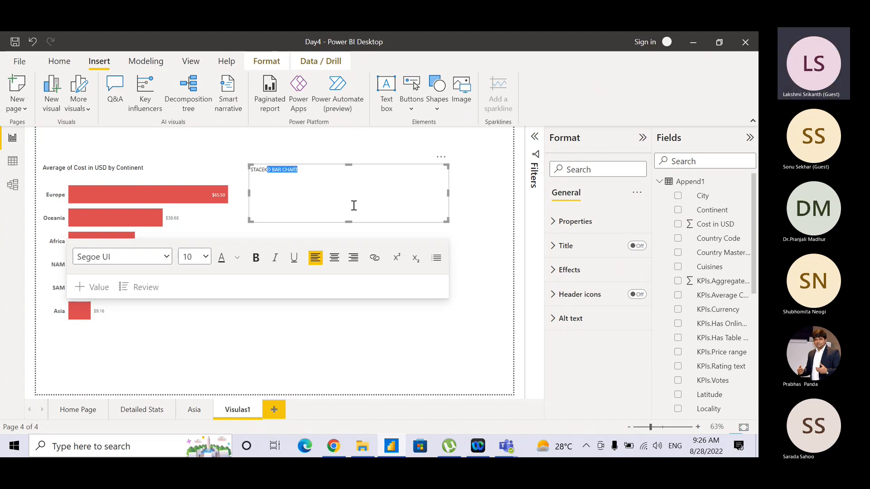
{"action": "key", "text": "shift+Left"}
{"action": "key", "text": "shift+Left"}
{"action": "left_click", "coordinate": [256, 258]}
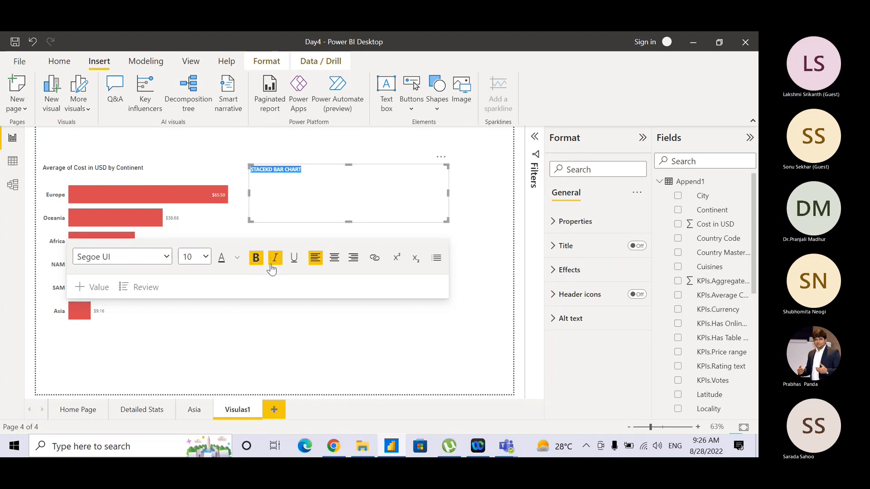
{"action": "left_click", "coordinate": [335, 262]}
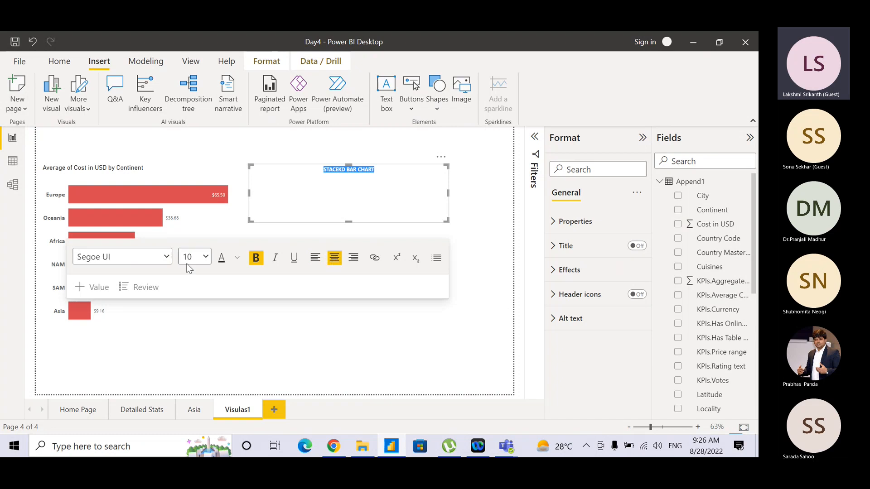
Set the heading text to Calibri at size 16
{"action": "left_click", "coordinate": [204, 257]}
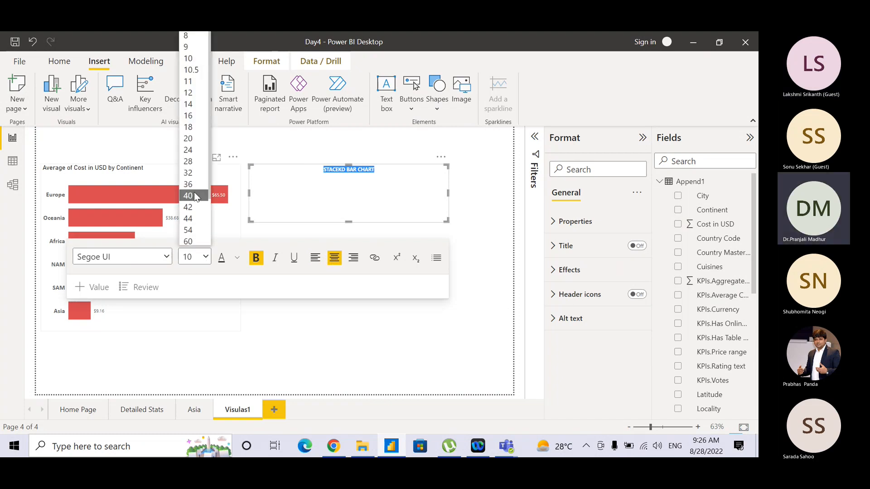
{"action": "left_click", "coordinate": [188, 116]}
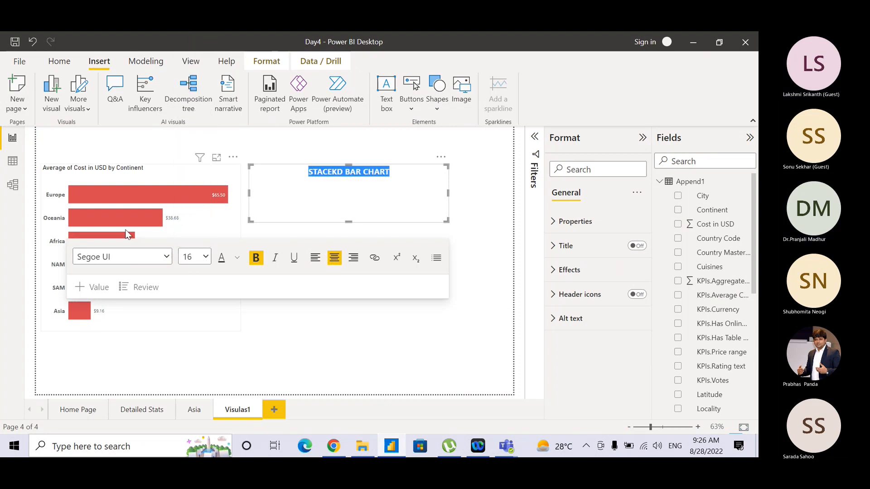
{"action": "left_click", "coordinate": [130, 256]}
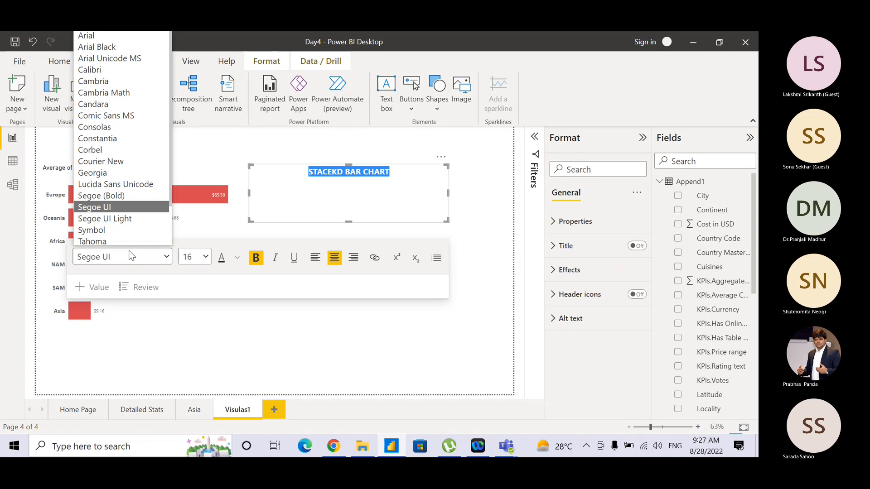
{"action": "left_click", "coordinate": [136, 69]}
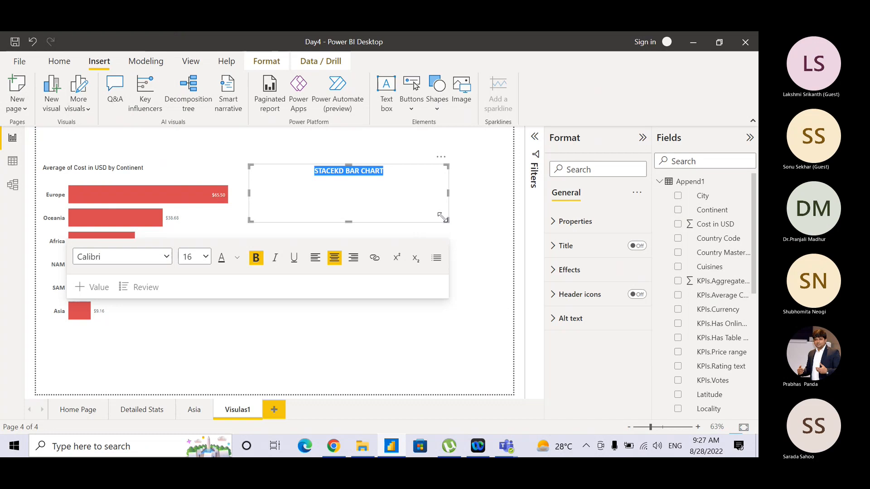
Shrink the heading's text box to fit its text and move it above the bar chart
{"action": "left_click_drag", "start_coordinate": [446, 221], "coordinate": [334, 178]}
{"action": "left_click", "coordinate": [320, 179]}
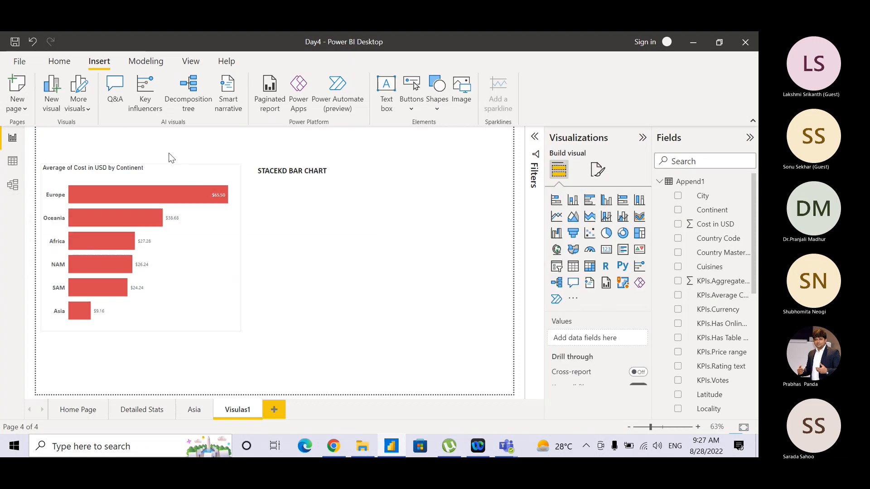
{"action": "left_click", "coordinate": [325, 172]}
{"action": "left_click_drag", "start_coordinate": [322, 176], "coordinate": [148, 151]}
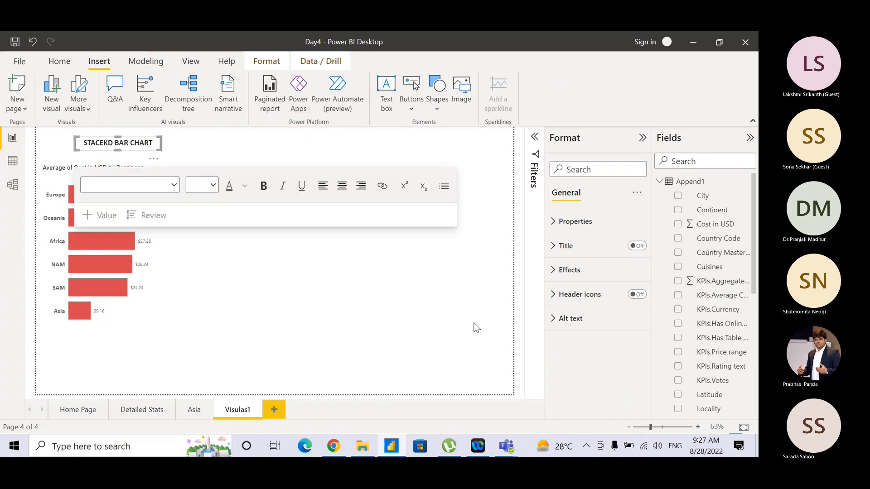
{"action": "left_click", "coordinate": [476, 328]}
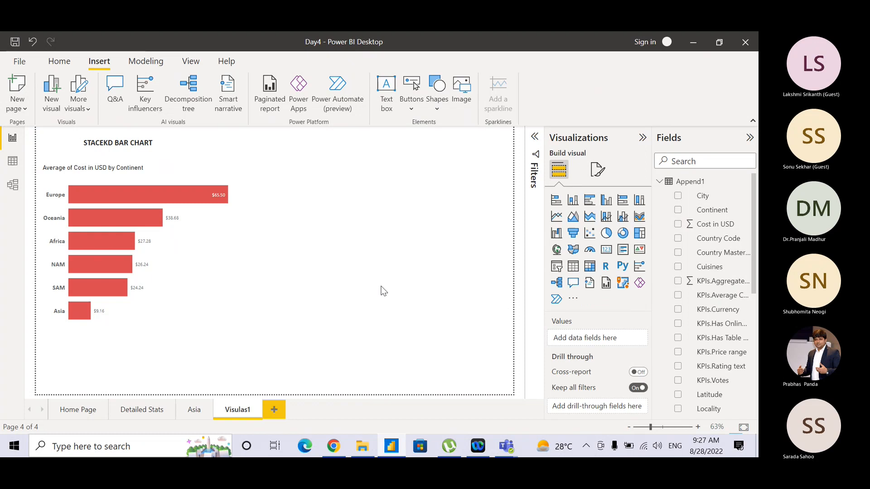
Look through the bar chart's visual format settings, including Plot area background, and open its general Effects options
{"action": "left_click", "coordinate": [209, 170]}
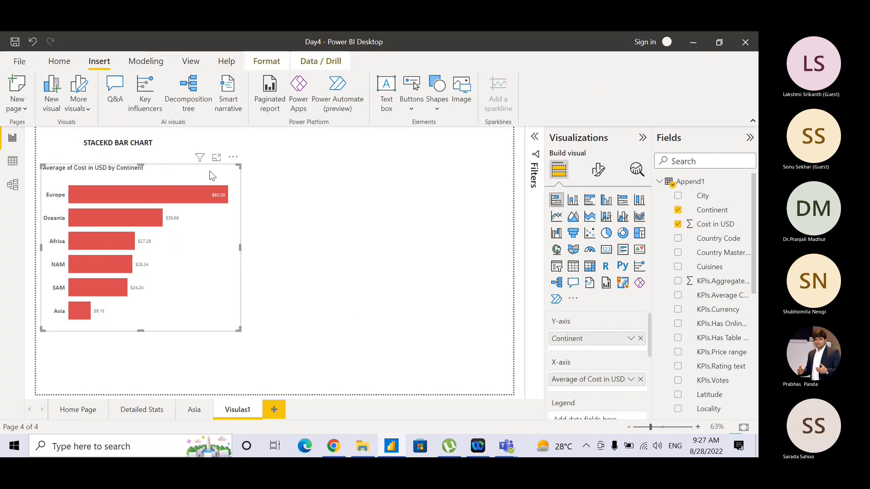
{"action": "left_click", "coordinate": [594, 170]}
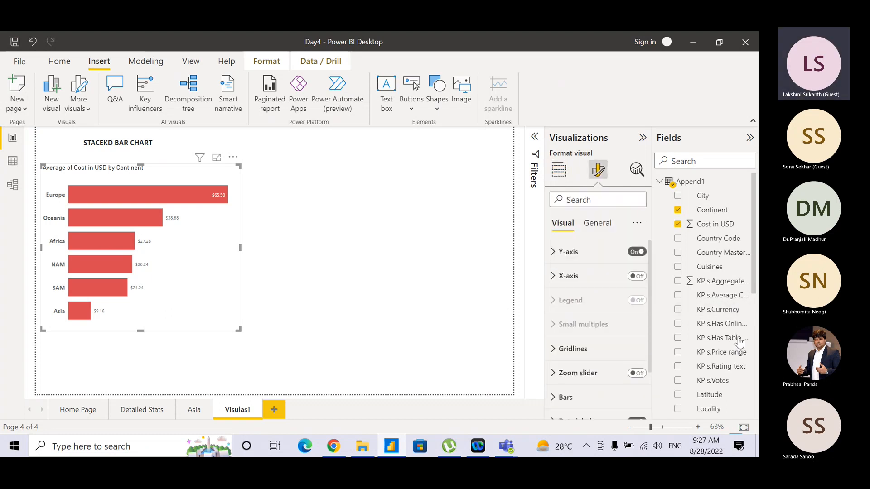
{"action": "left_click", "coordinate": [597, 224]}
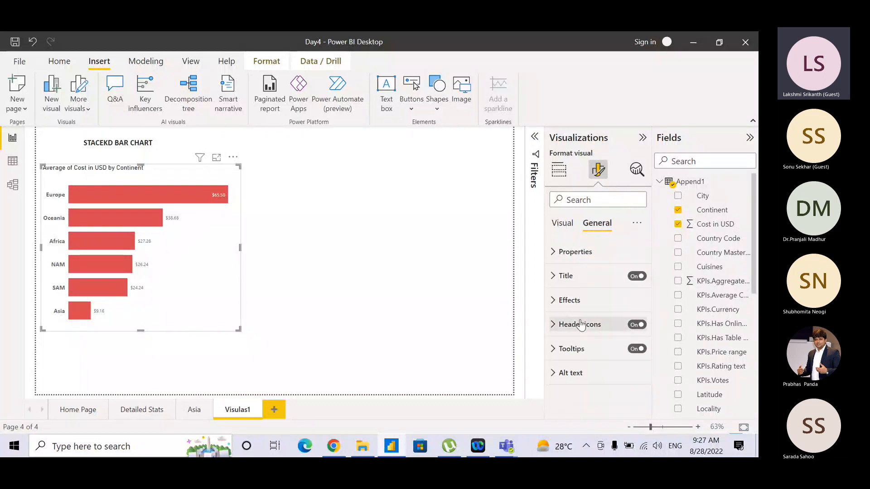
{"action": "left_click", "coordinate": [568, 224]}
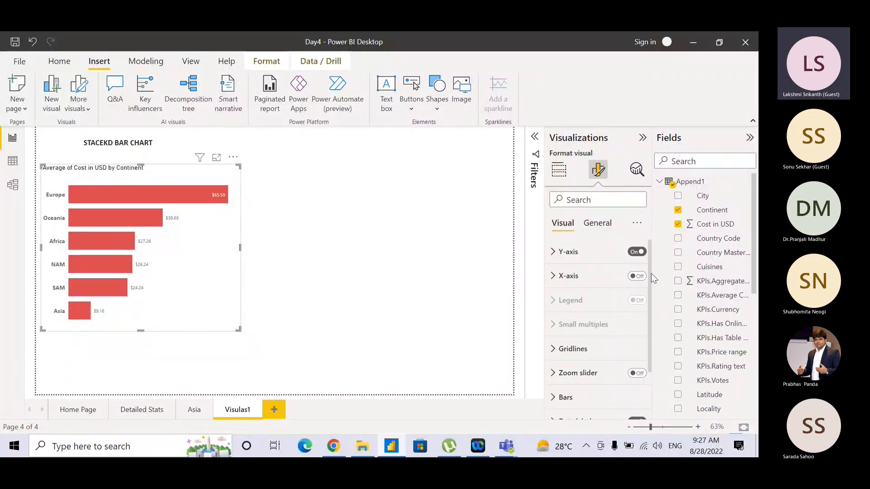
{"action": "left_click_drag", "start_coordinate": [647, 281], "coordinate": [648, 325]}
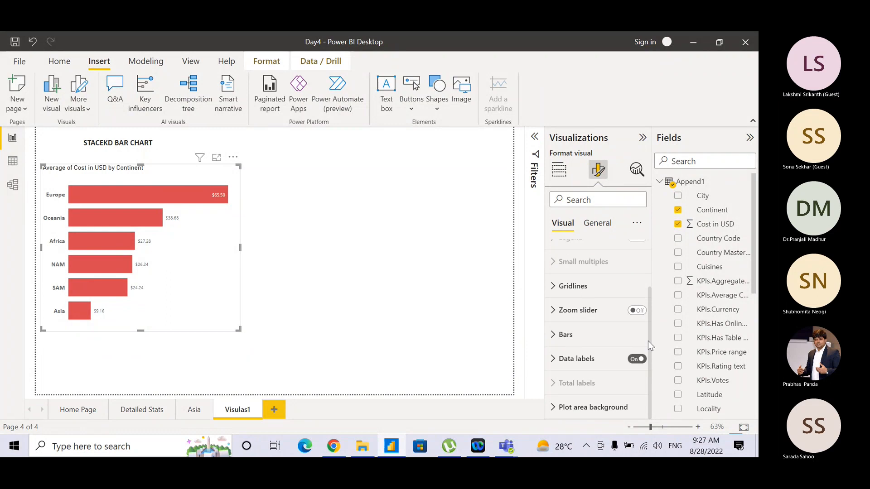
{"action": "scroll", "coordinate": [648, 341], "scroll_direction": "up", "scroll_amount": 2}
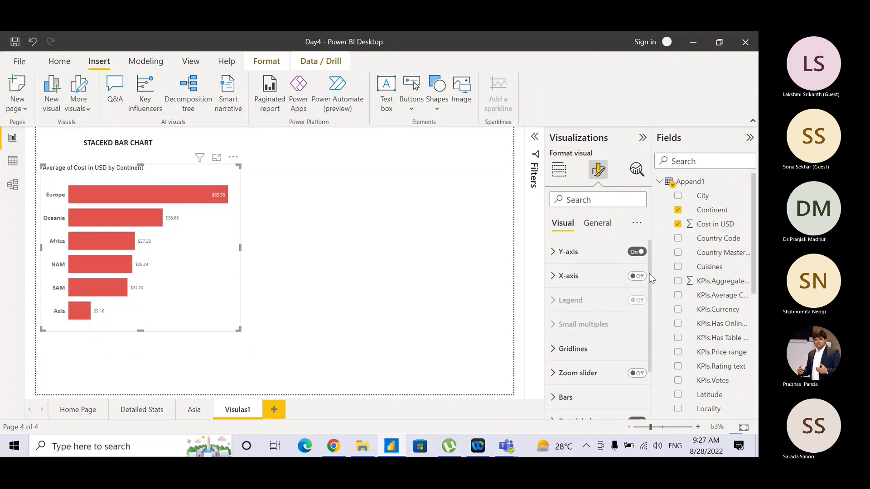
{"action": "left_click", "coordinate": [595, 201]}
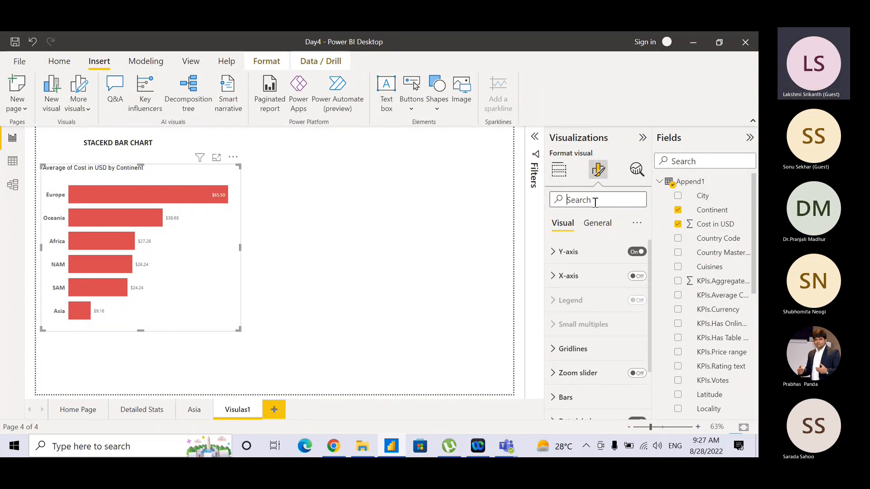
{"action": "left_click_drag", "start_coordinate": [649, 330], "coordinate": [648, 382]}
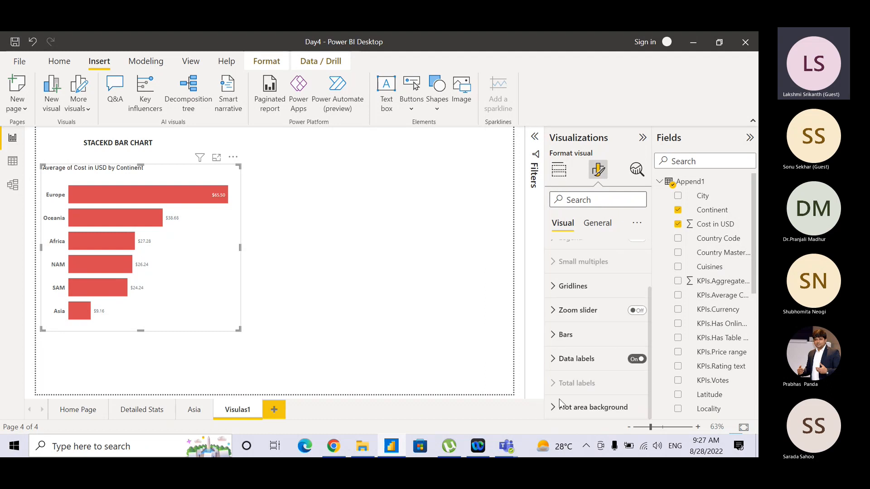
{"action": "left_click", "coordinate": [549, 410]}
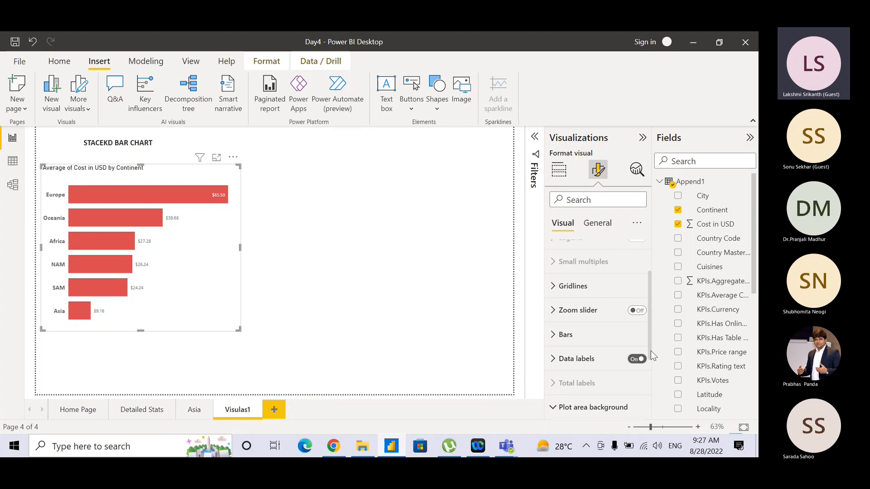
{"action": "scroll", "coordinate": [650, 350], "scroll_direction": "down", "scroll_amount": 3}
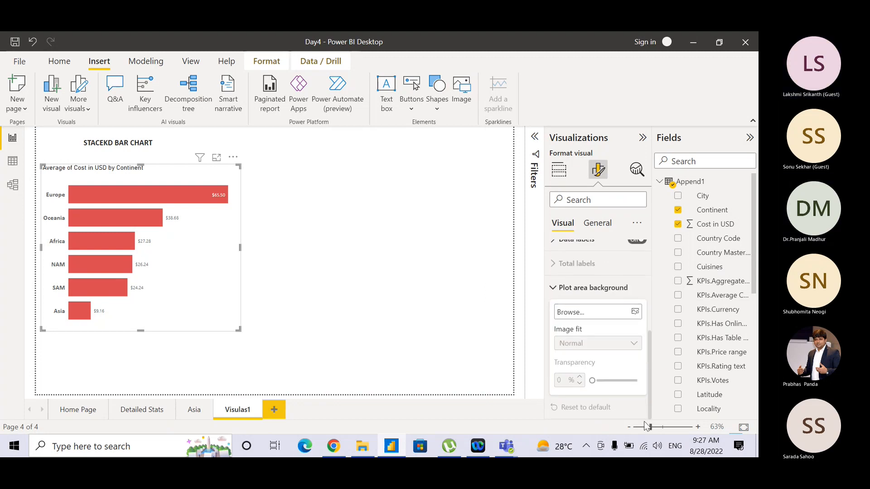
{"action": "left_click", "coordinate": [584, 228]}
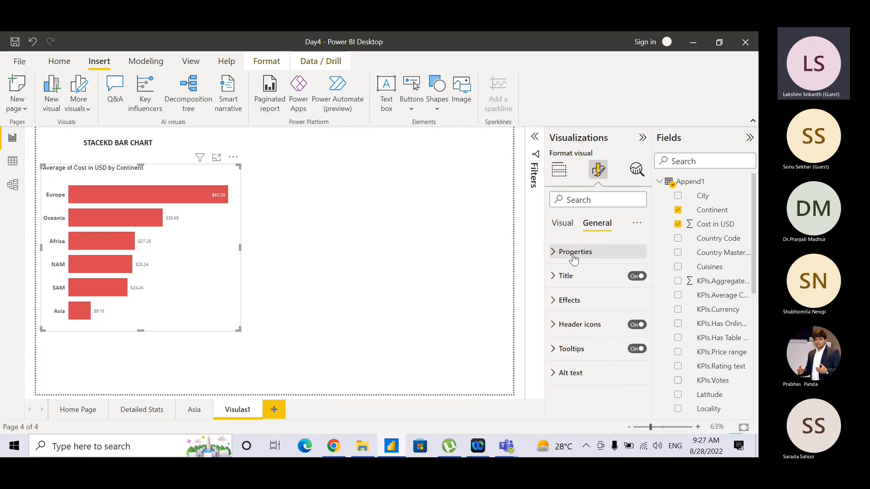
{"action": "left_click", "coordinate": [554, 304]}
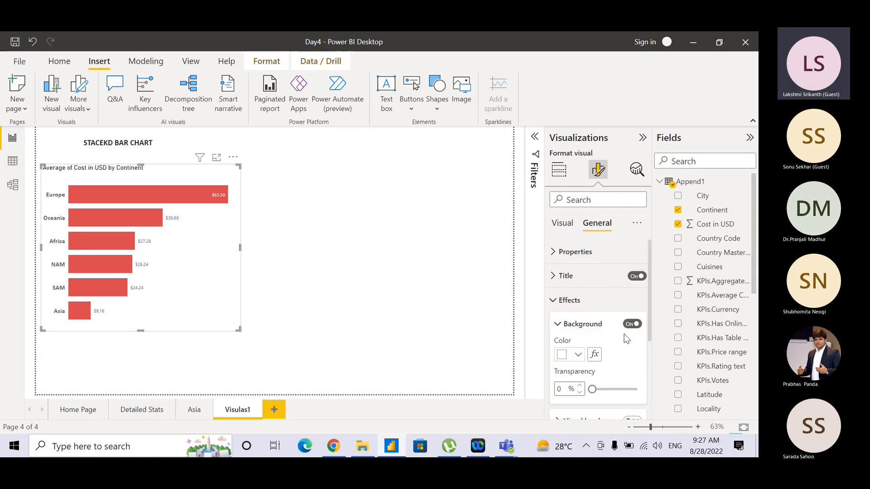
Try a red background color on the bar chart and undo it
{"action": "left_click", "coordinate": [575, 355]}
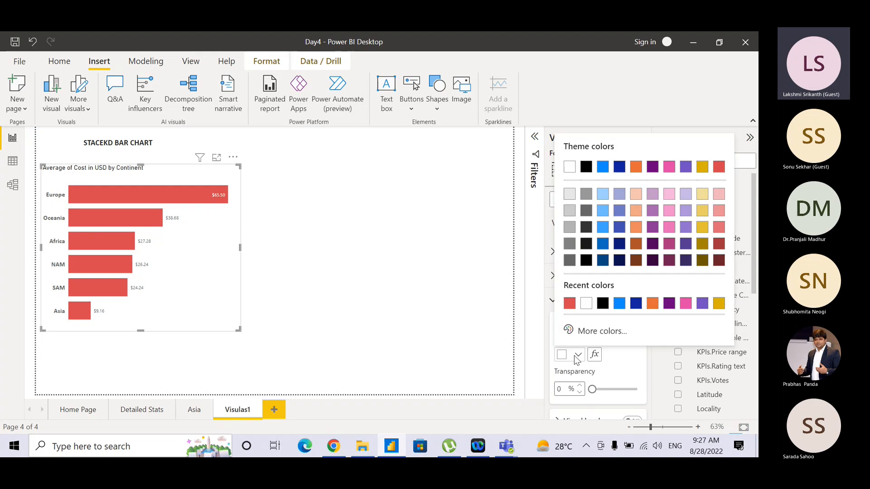
{"action": "left_click", "coordinate": [569, 304]}
{"action": "key", "text": "ctrl+z"}
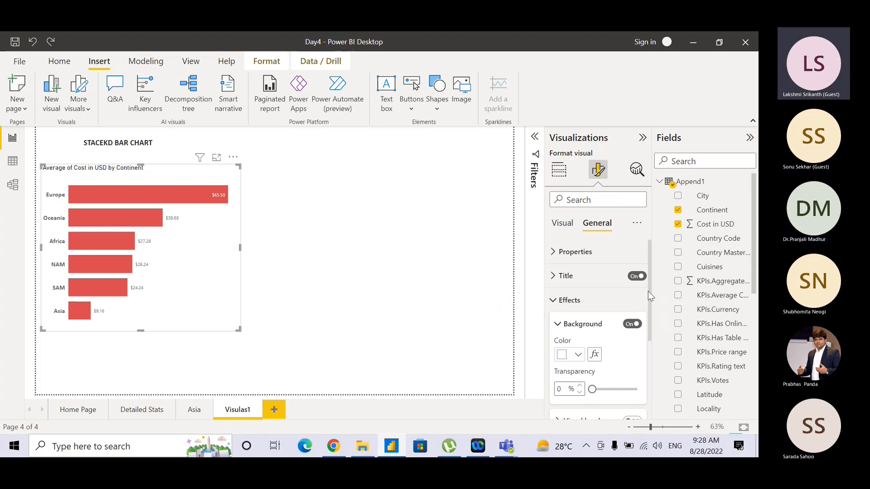
Turn on the visual border around the bar chart
{"action": "scroll", "coordinate": [648, 294], "scroll_direction": "down", "scroll_amount": 3}
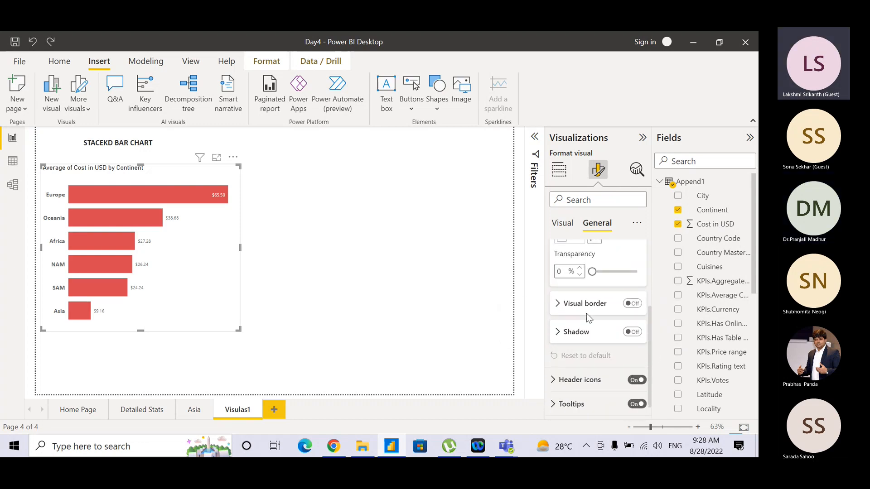
{"action": "left_click", "coordinate": [632, 303]}
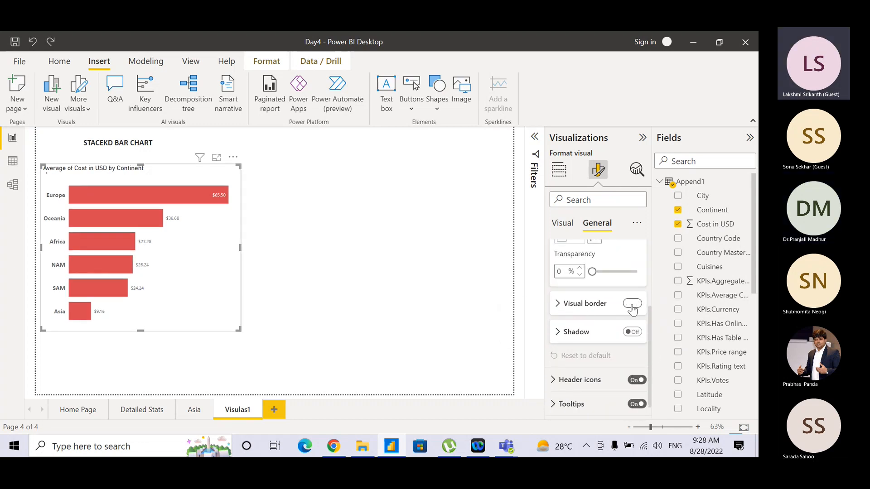
Set the bar chart's visual border color to the red used for its bars
{"action": "left_click", "coordinate": [356, 222]}
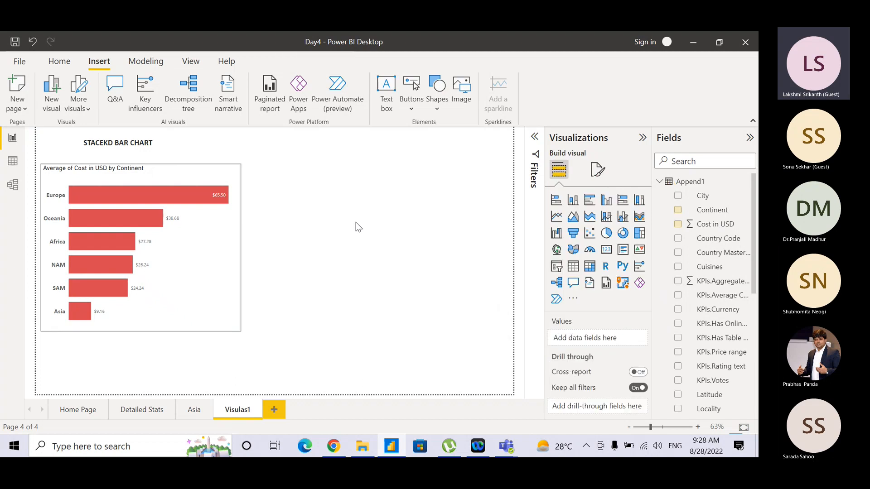
{"action": "left_click", "coordinate": [234, 229]}
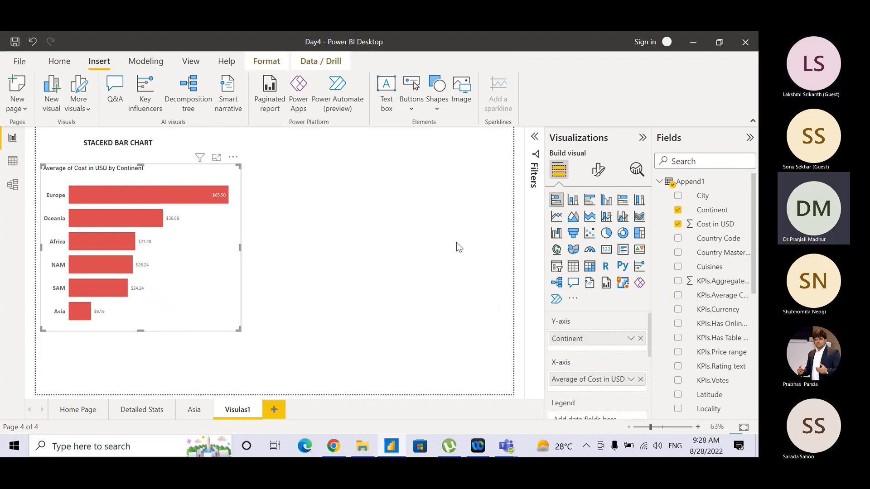
{"action": "left_click", "coordinate": [598, 170]}
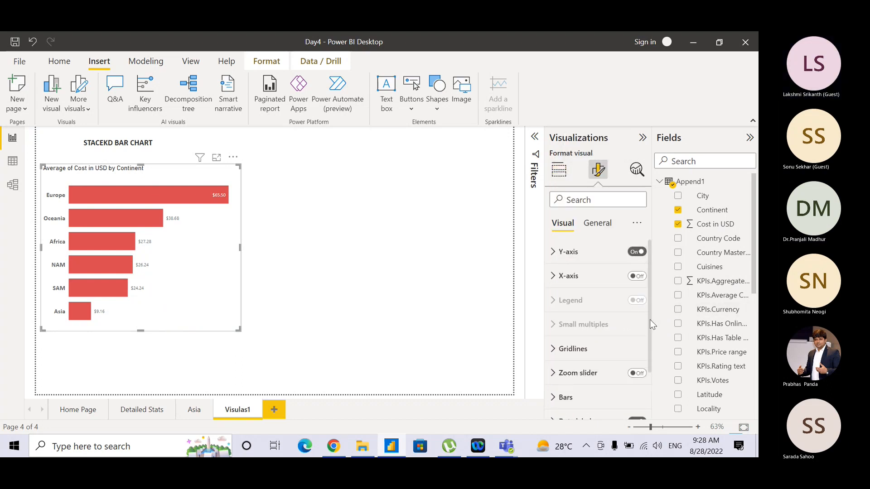
{"action": "scroll", "coordinate": [649, 319], "scroll_direction": "down", "scroll_amount": 3}
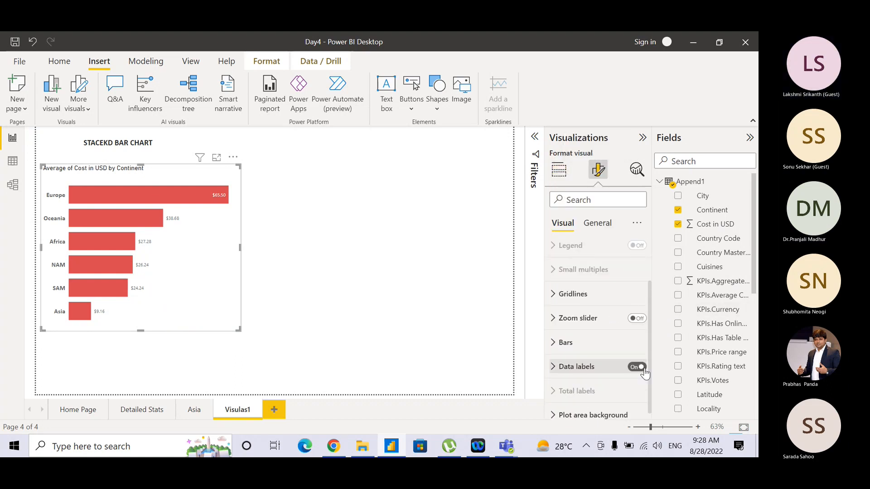
{"action": "left_click", "coordinate": [598, 224]}
{"action": "left_click", "coordinate": [555, 301]}
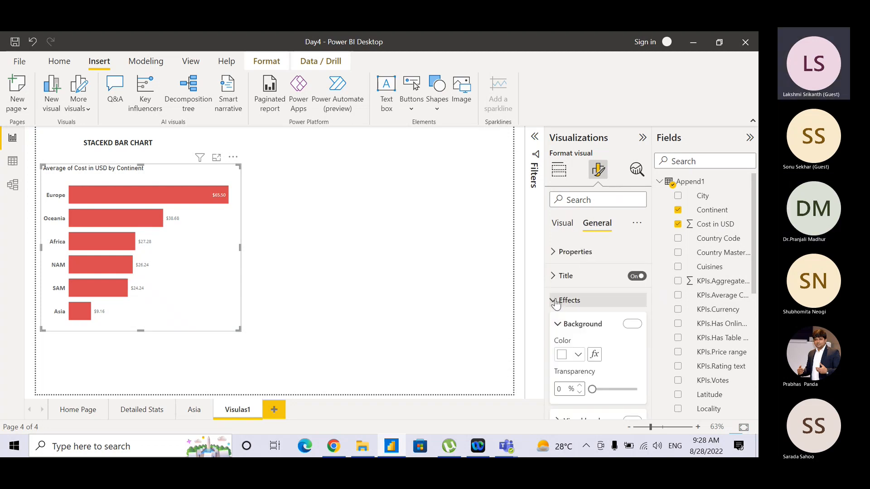
{"action": "left_click", "coordinate": [632, 324]}
{"action": "left_click_drag", "start_coordinate": [648, 294], "coordinate": [648, 351]}
{"action": "left_click", "coordinate": [557, 319]}
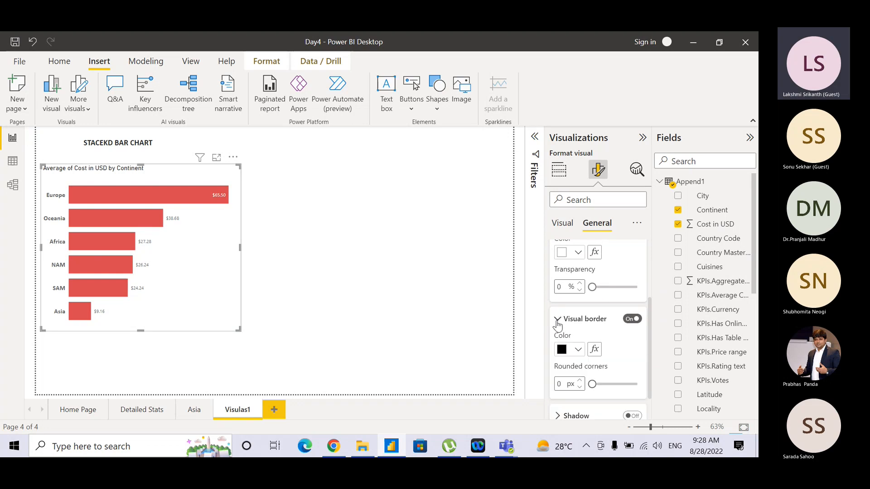
{"action": "left_click", "coordinate": [572, 349]}
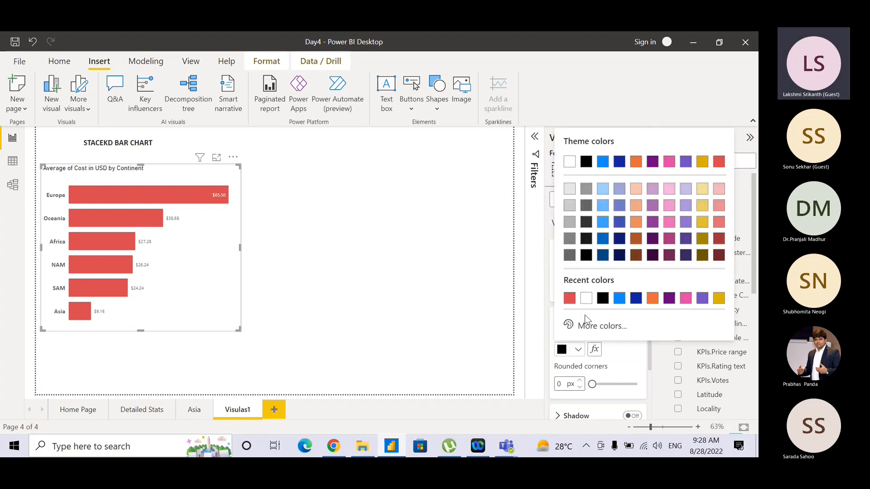
{"action": "left_click", "coordinate": [569, 299]}
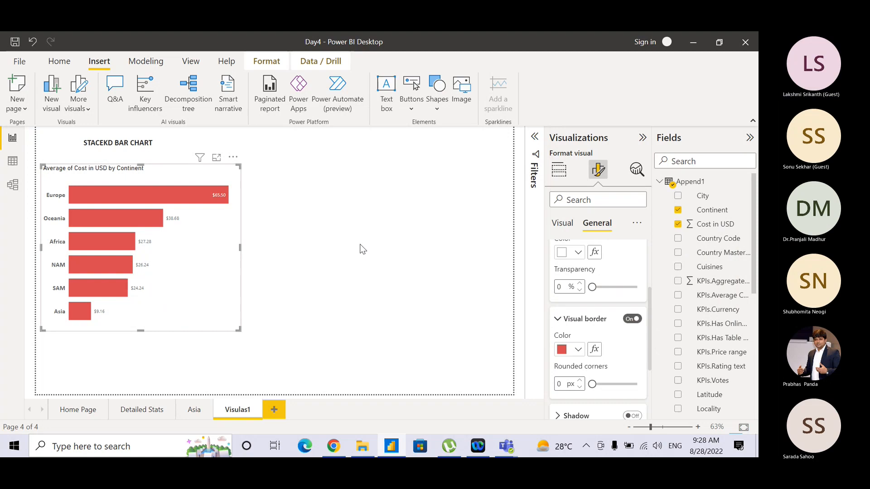
{"action": "left_click", "coordinate": [361, 245]}
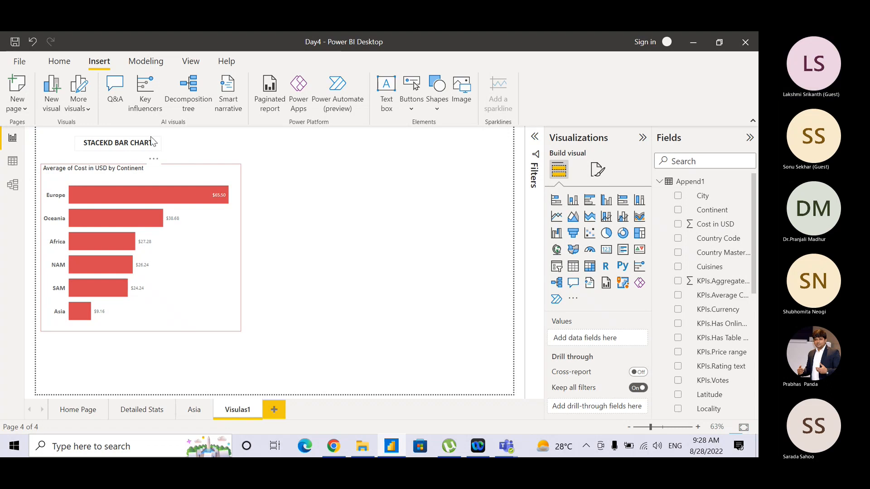
Move the heading text box slightly down so it sits closer to the bar chart
{"action": "left_click_drag", "start_coordinate": [152, 142], "coordinate": [155, 147]}
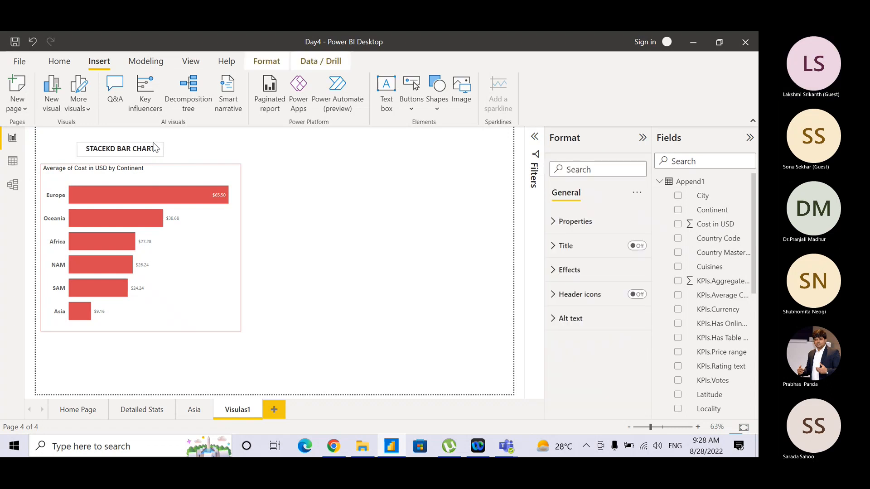
{"action": "left_click", "coordinate": [406, 243]}
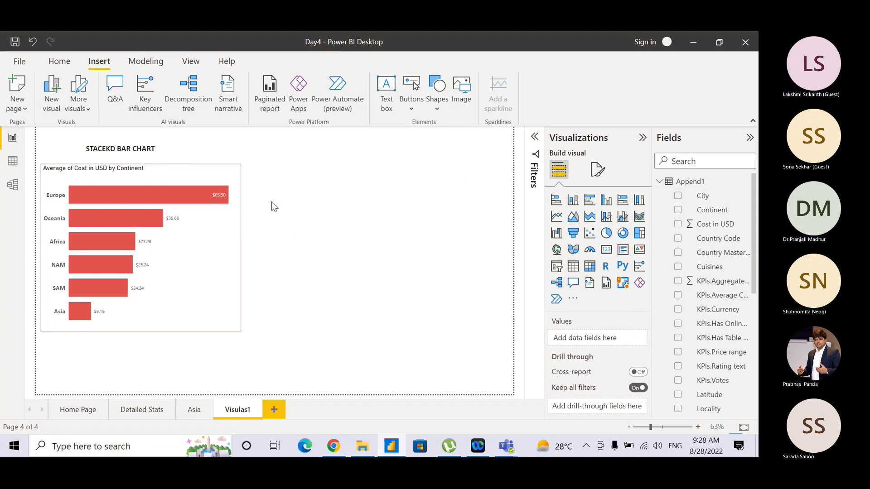
{"action": "left_click", "coordinate": [152, 156]}
{"action": "left_click", "coordinate": [152, 156]}
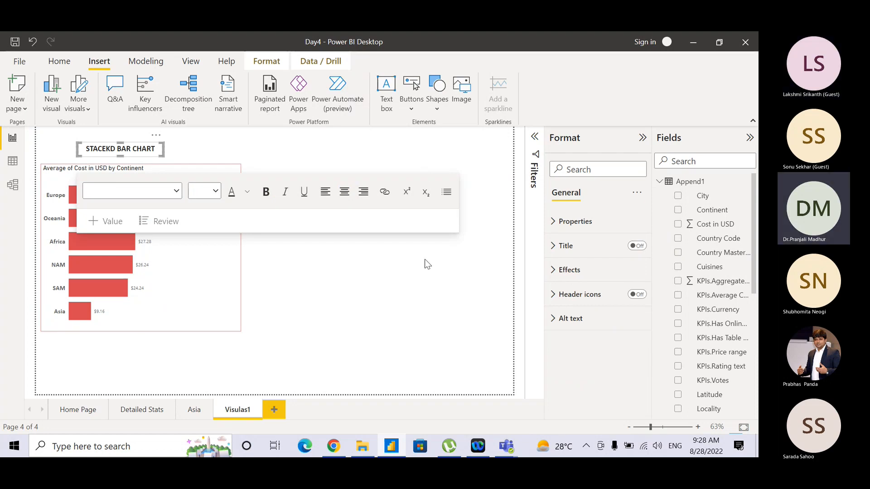
{"action": "left_click", "coordinate": [317, 271]}
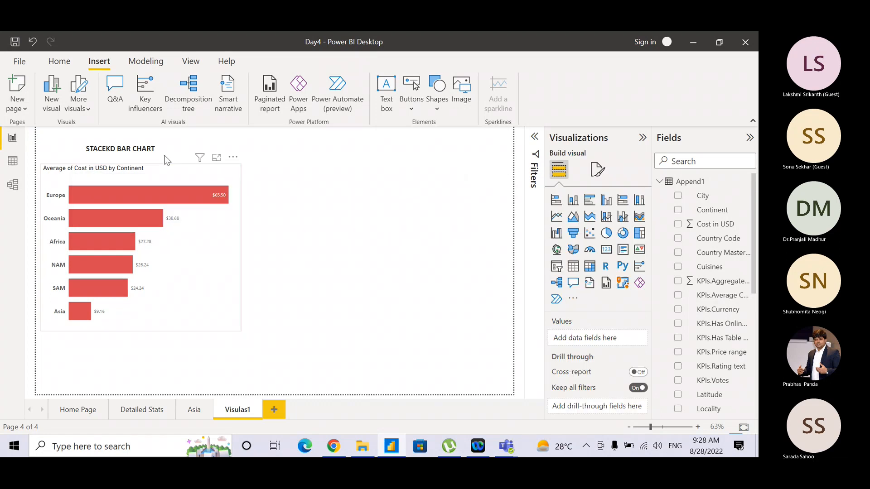
{"action": "left_click", "coordinate": [159, 156]}
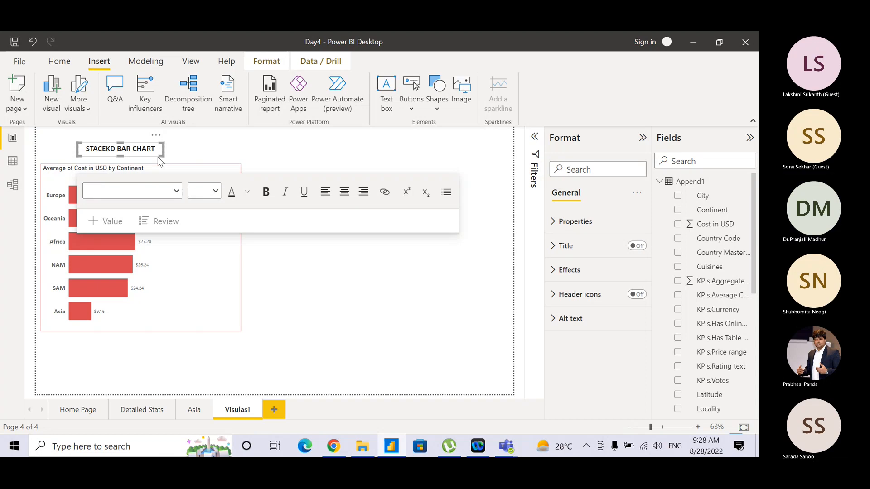
{"action": "left_click", "coordinate": [353, 262]}
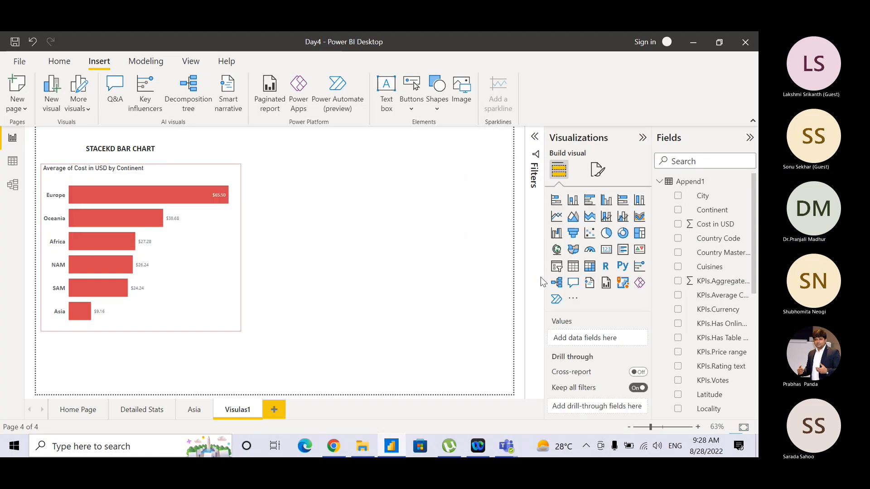
{"action": "left_click", "coordinate": [224, 243]}
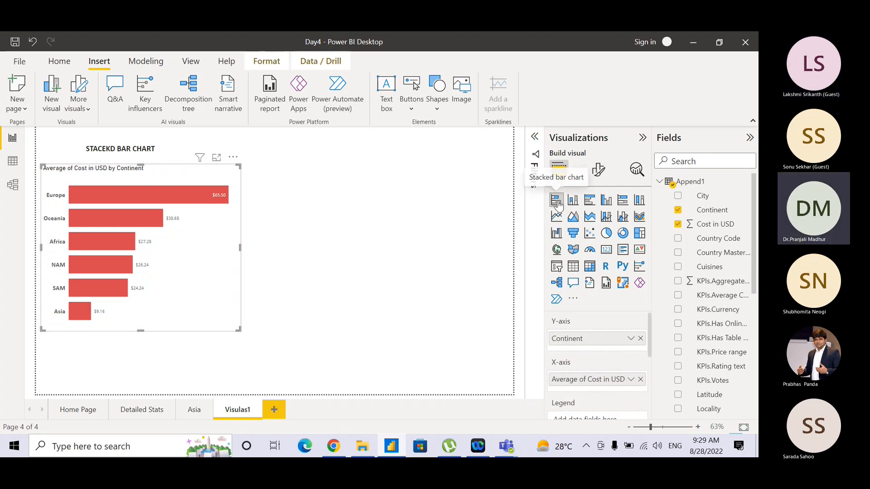
Duplicate the heading text box, place the copy below the bar chart and enlarge it to the chart's width
{"action": "left_click", "coordinate": [145, 147]}
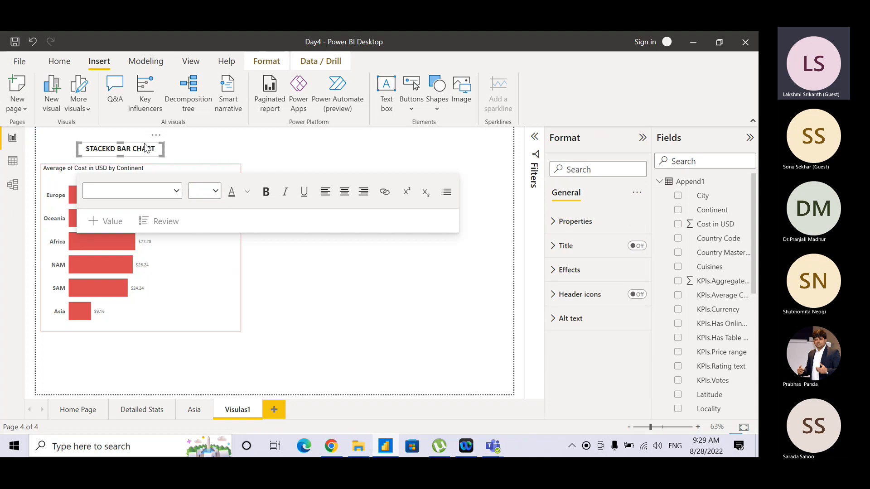
{"action": "key", "text": "ctrl"}
{"action": "key", "text": "ctrl"}
{"action": "key", "text": "ctrl"}
{"action": "key", "text": "ctrl"}
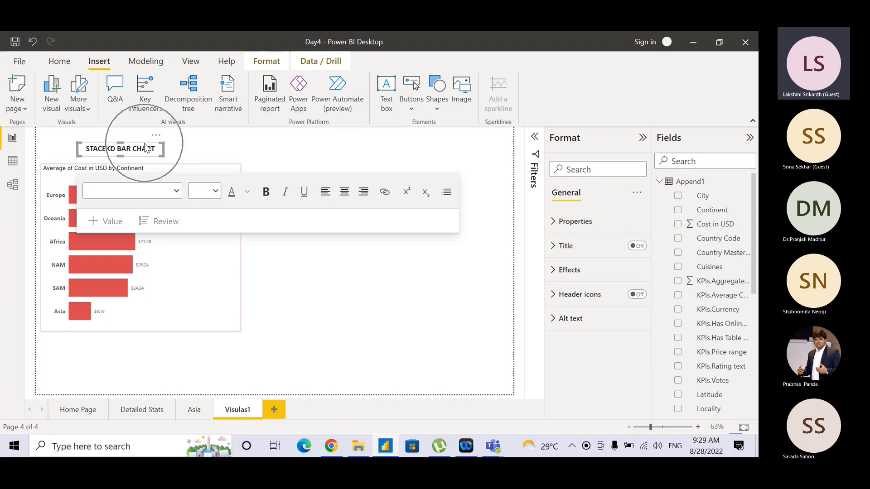
{"action": "left_click_drag", "start_coordinate": [144, 148], "coordinate": [148, 151]}
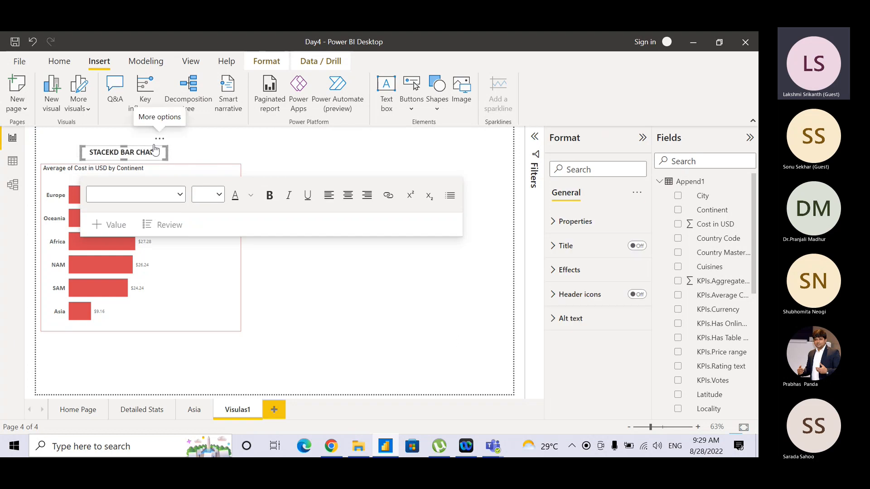
{"action": "left_click_drag", "start_coordinate": [155, 149], "coordinate": [238, 385]}
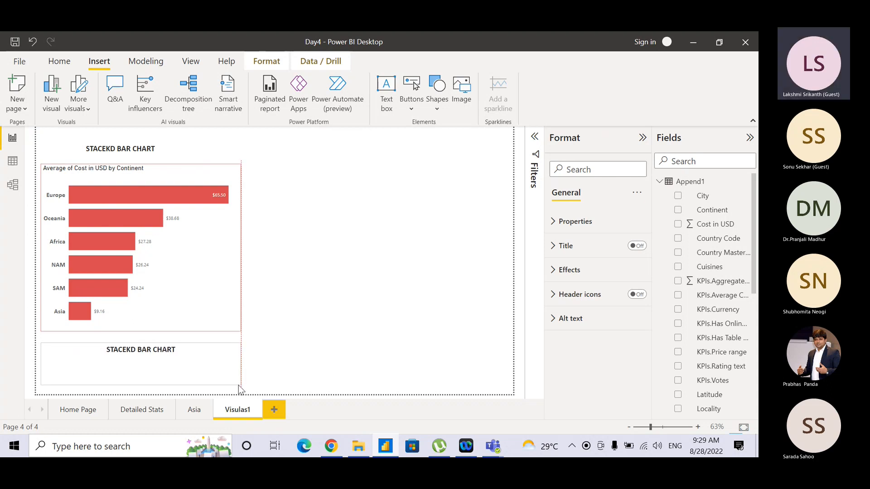
{"action": "left_click", "coordinate": [278, 353]}
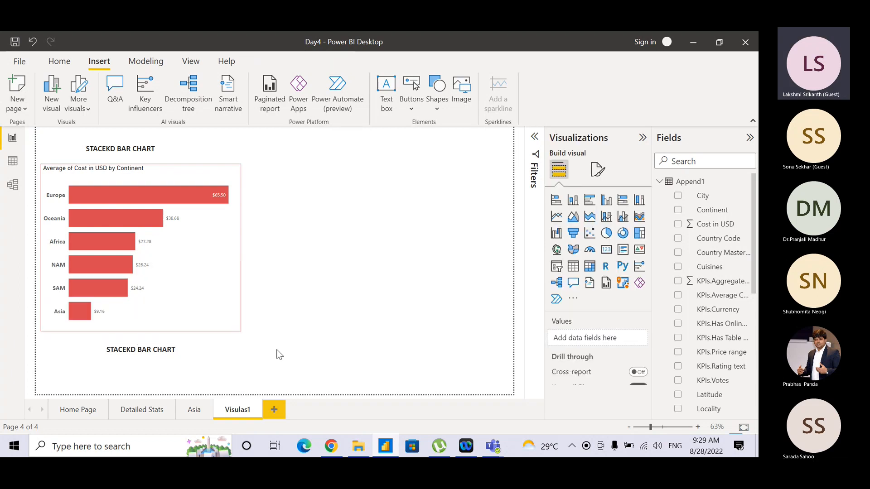
Left-align the text box below the chart and replace its text with "NOTES:"
{"action": "left_click", "coordinate": [208, 344]}
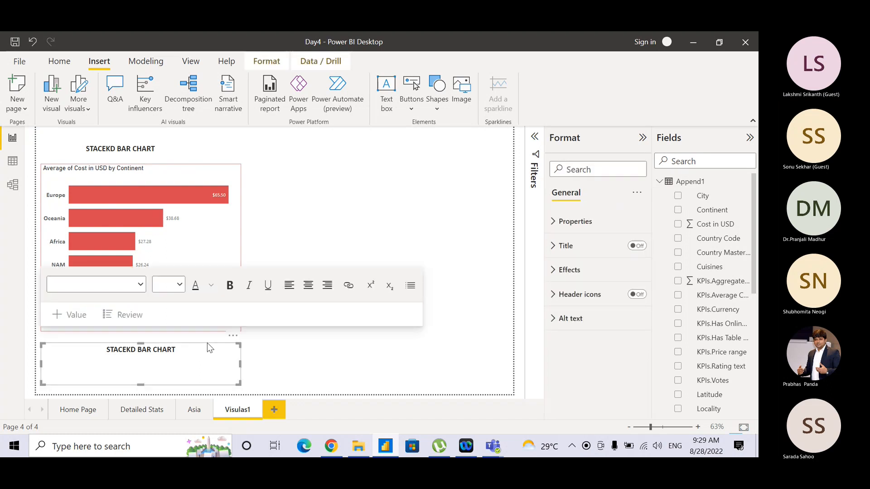
{"action": "left_click", "coordinate": [287, 284]}
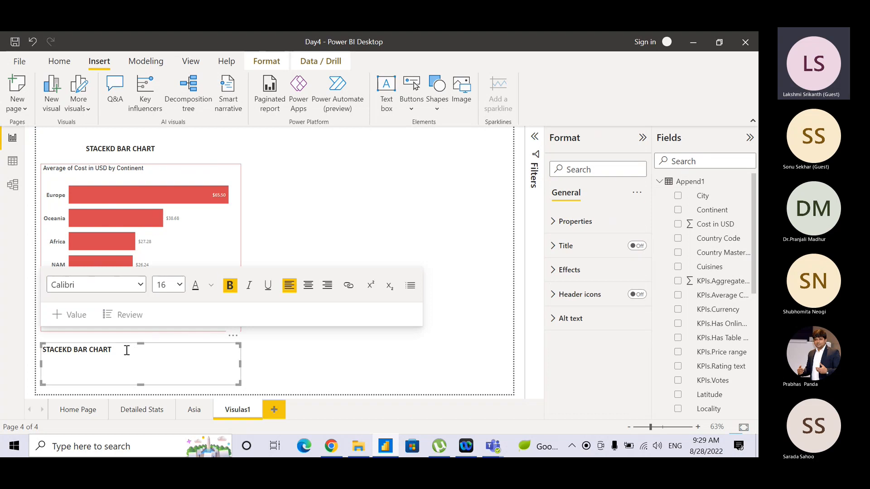
{"action": "left_click_drag", "start_coordinate": [126, 349], "coordinate": [2, 346]}
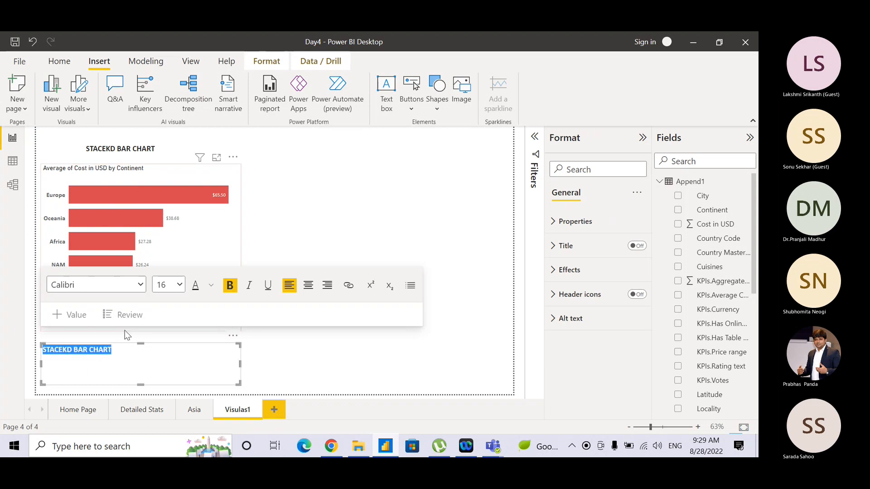
{"action": "type", "text": "N"}
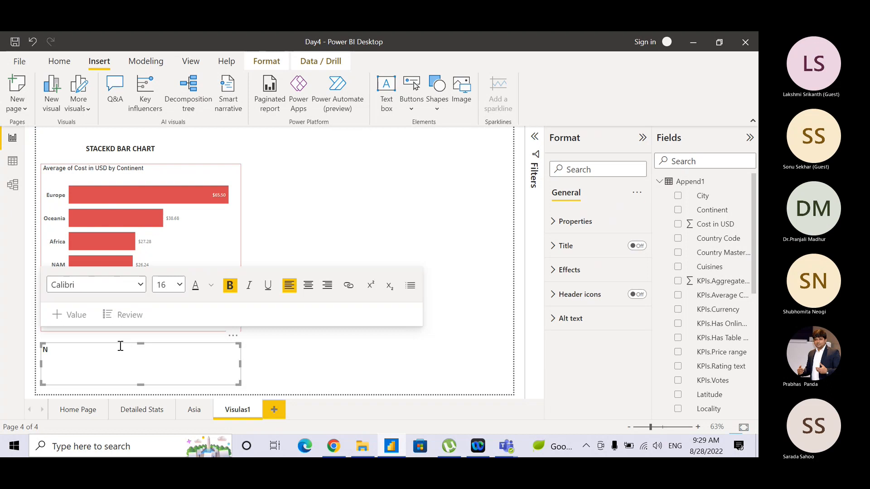
{"action": "type", "text": "OTES:"}
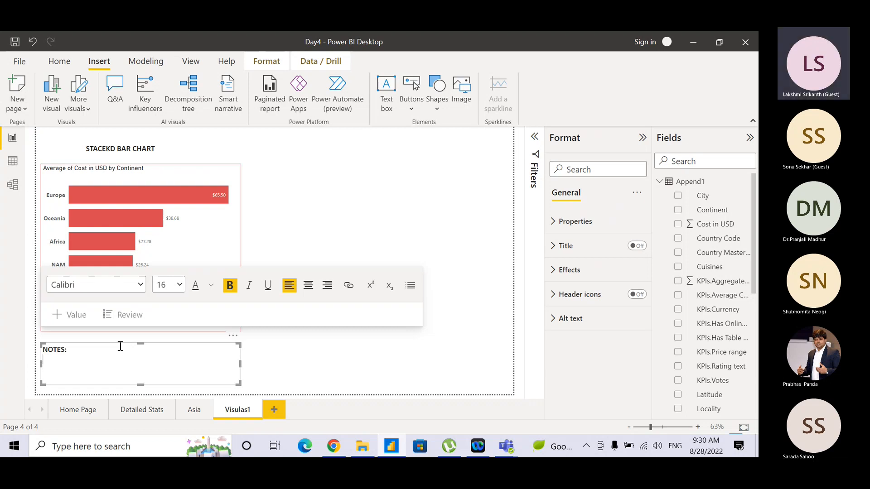
{"action": "left_click", "coordinate": [279, 245]}
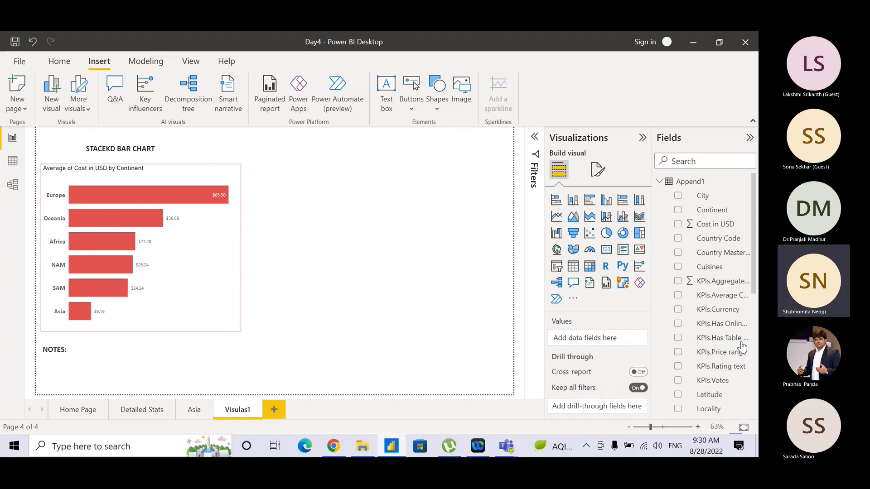
{"action": "left_click", "coordinate": [162, 149]}
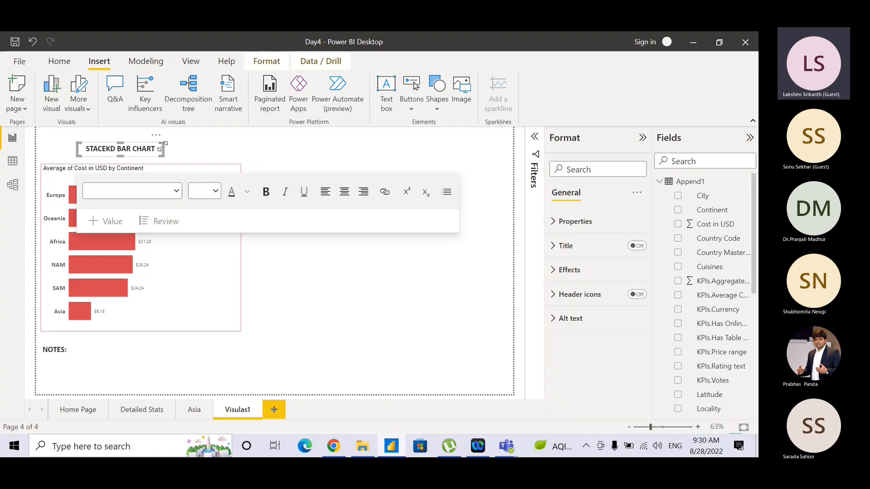
{"action": "left_click", "coordinate": [204, 150]}
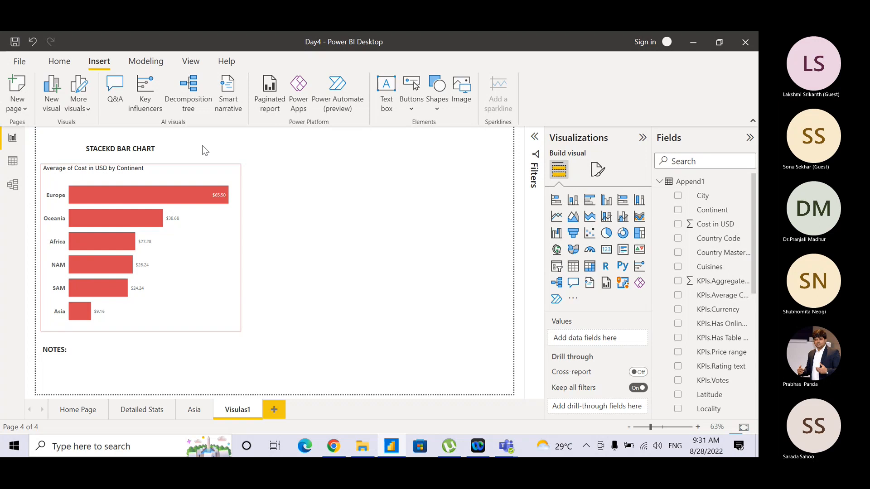
Switch to the Microsoft Teams meeting, check the meeting chat and return to the Power BI report
{"action": "key", "text": "alt+Tab"}
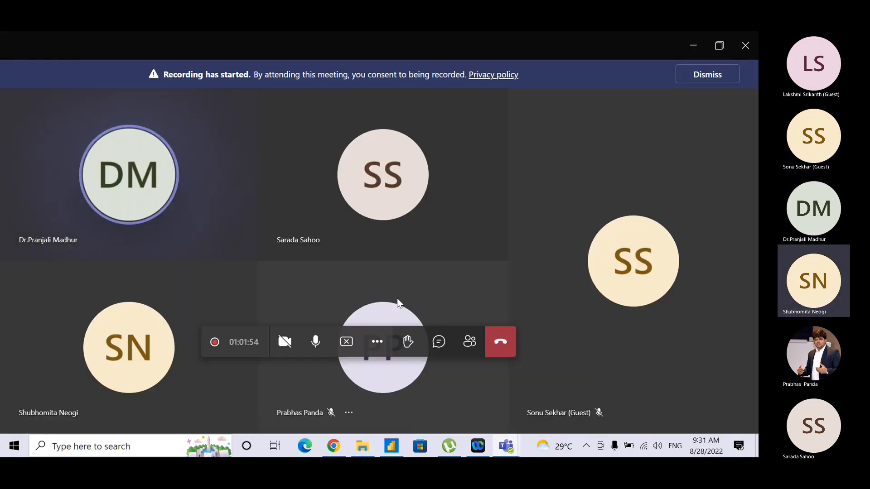
{"action": "left_click", "coordinate": [438, 343]}
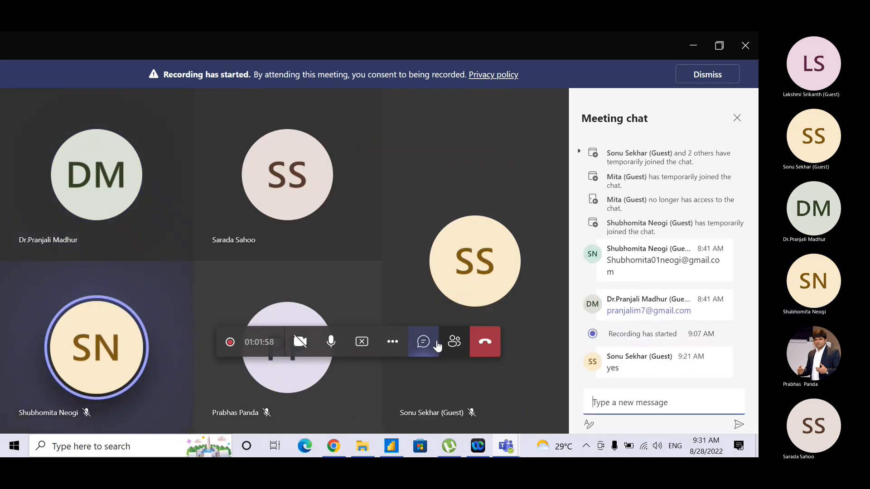
{"action": "key", "text": "alt+Tab"}
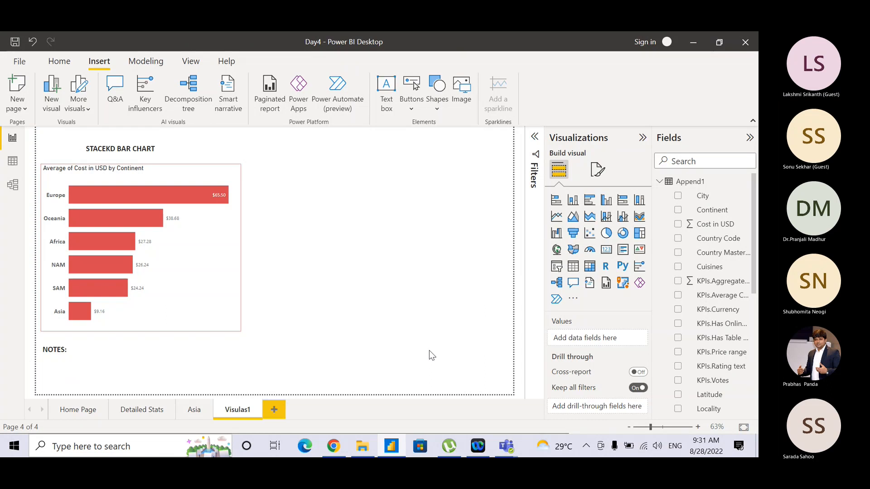
Duplicate the chart heading's text box and move the copy to the empty canvas area beside the bar chart
{"action": "left_click", "coordinate": [154, 147]}
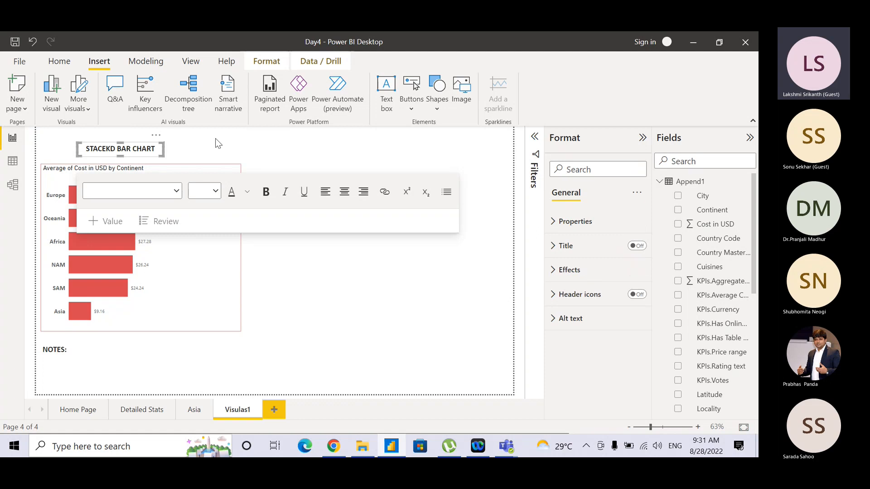
{"action": "key", "text": "ctrl+v"}
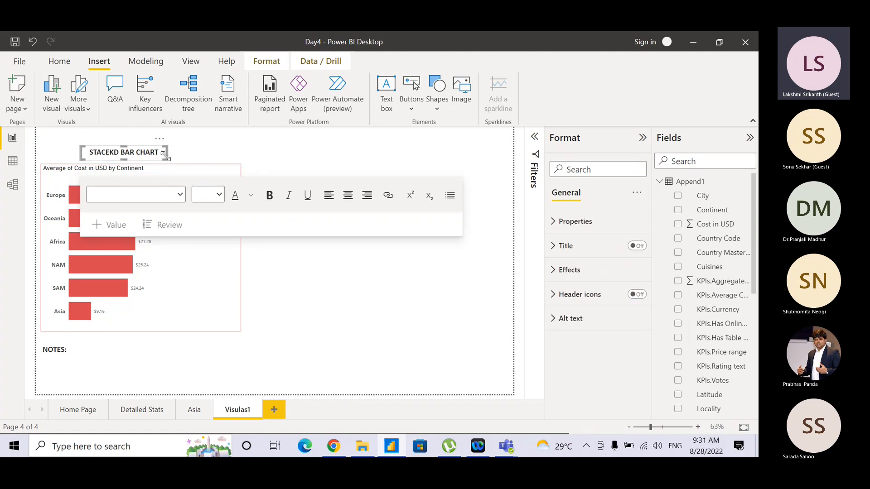
{"action": "left_click_drag", "start_coordinate": [164, 155], "coordinate": [351, 295]}
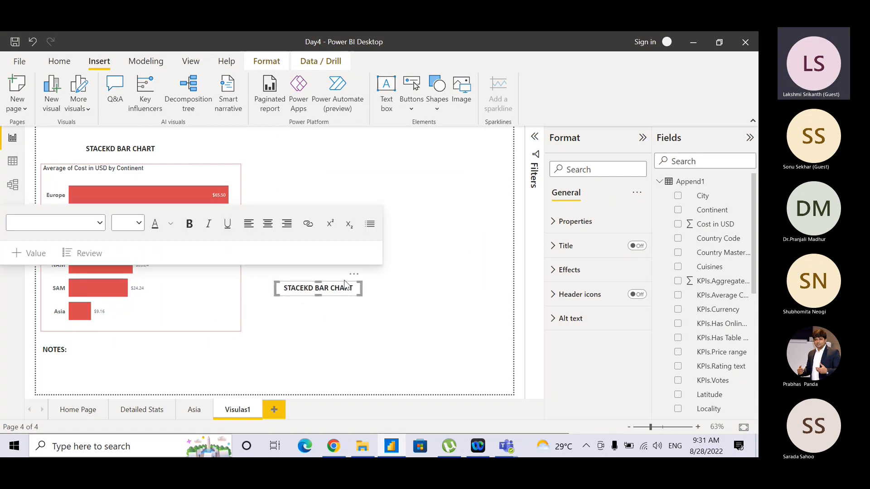
Widen the duplicated heading text box beside the bar chart slightly and replace its text with "NOTES"
{"action": "left_click", "coordinate": [354, 284]}
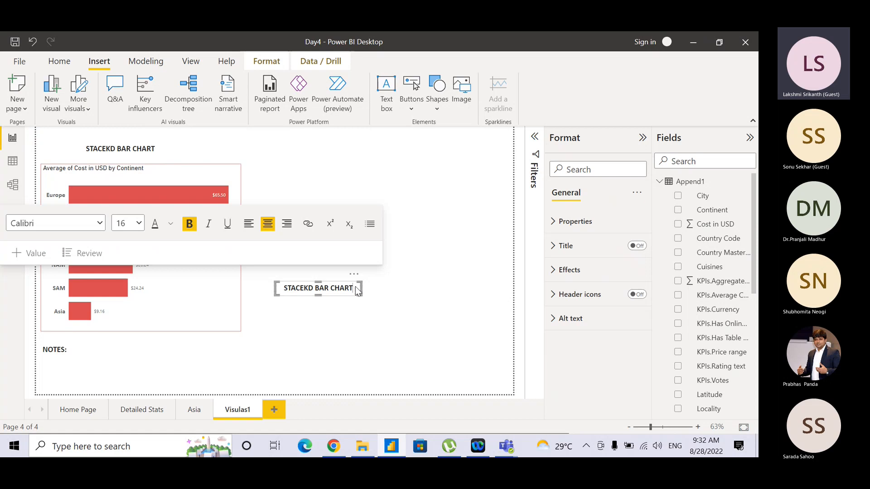
{"action": "mouse_move", "coordinate": [361, 293]}
{"action": "left_mouse_down"}
{"action": "mouse_move", "coordinate": [292, 297]}
{"action": "mouse_move", "coordinate": [360, 293]}
{"action": "left_mouse_up"}
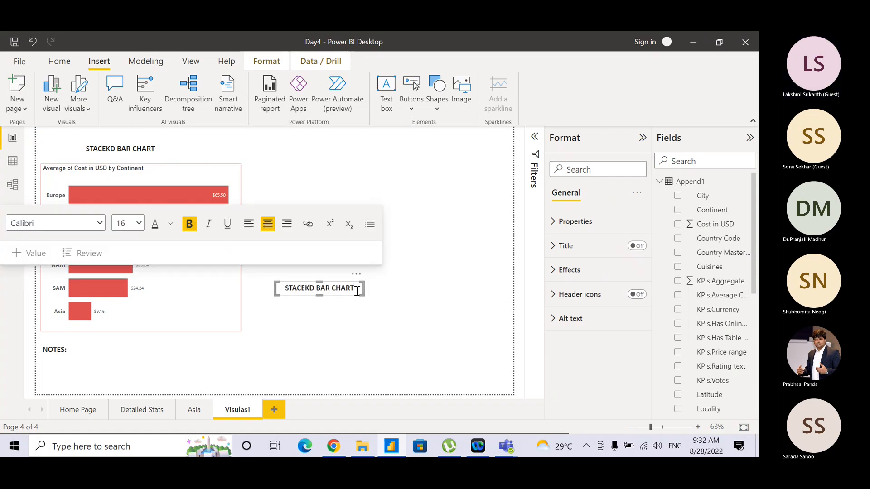
{"action": "triple_click", "coordinate": [354, 289]}
{"action": "key", "text": "BackSpace"}
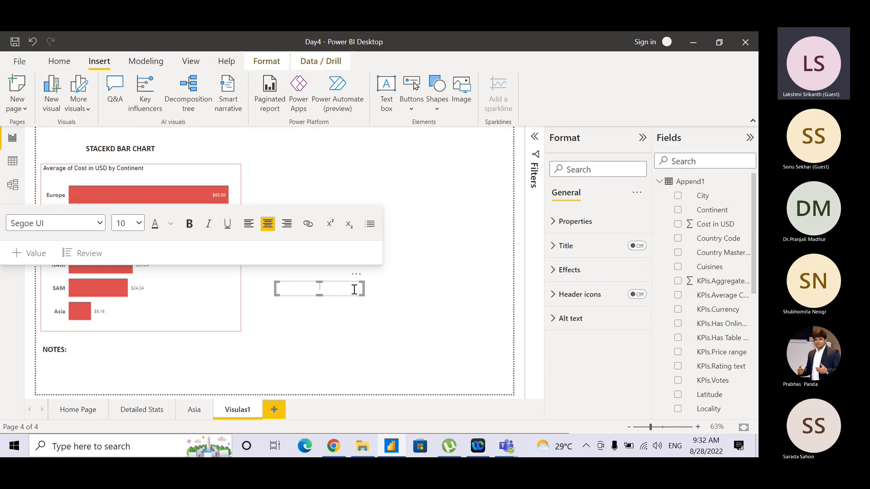
{"action": "type", "text": "NOTES"}
Delete the duplicated text box from the canvas area beside the bar chart
{"action": "key", "text": "Escape"}
{"action": "left_click", "coordinate": [354, 290]}
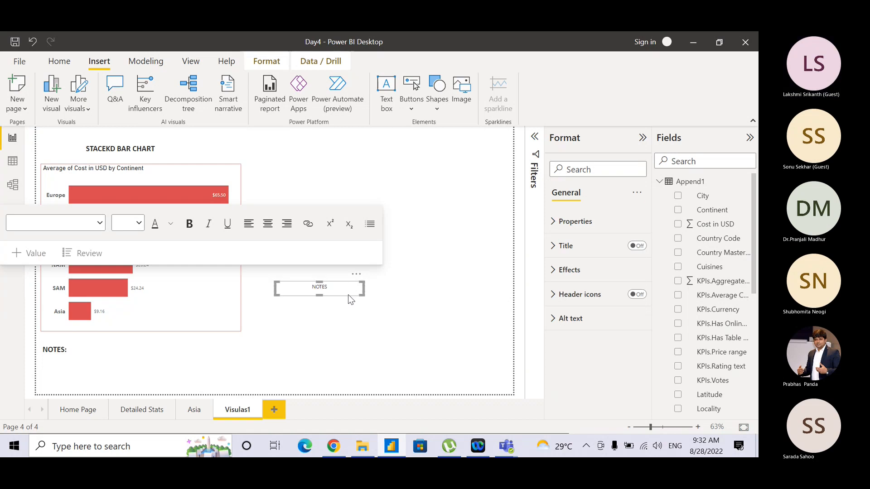
{"action": "key", "text": "Delete"}
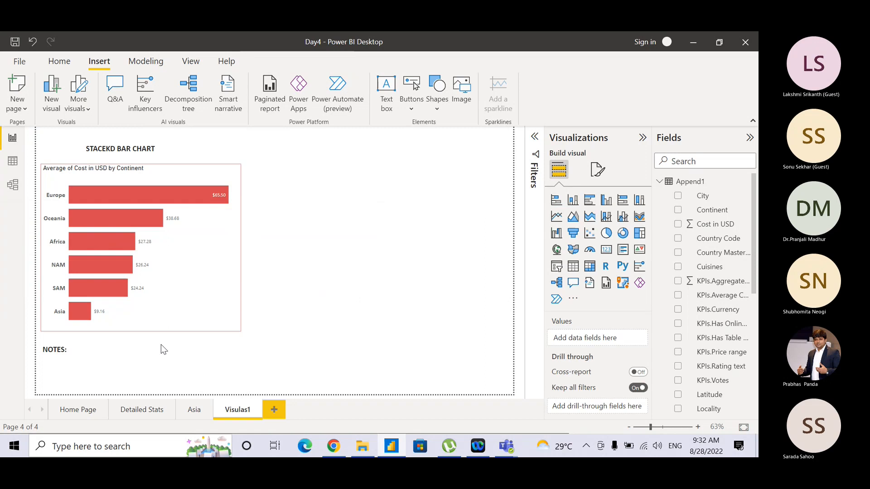
Add a new line after "NOTES:" in the text box below the bar chart
{"action": "left_click", "coordinate": [102, 351]}
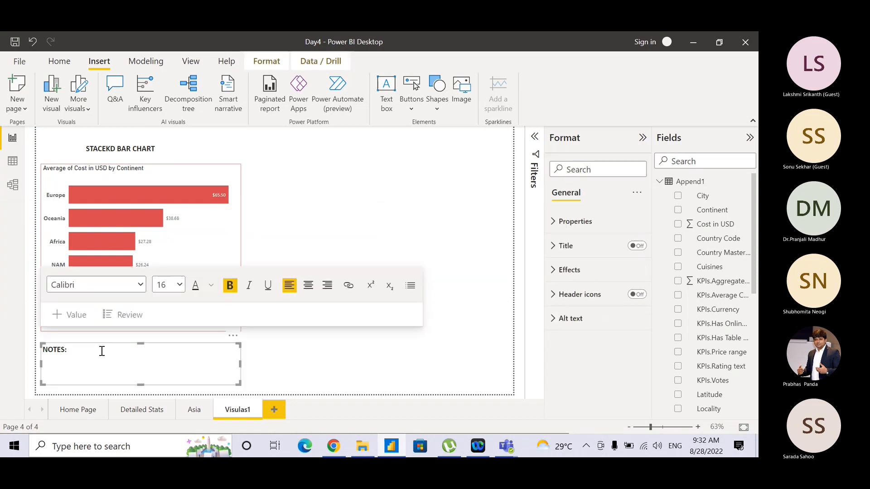
{"action": "key", "text": "Return"}
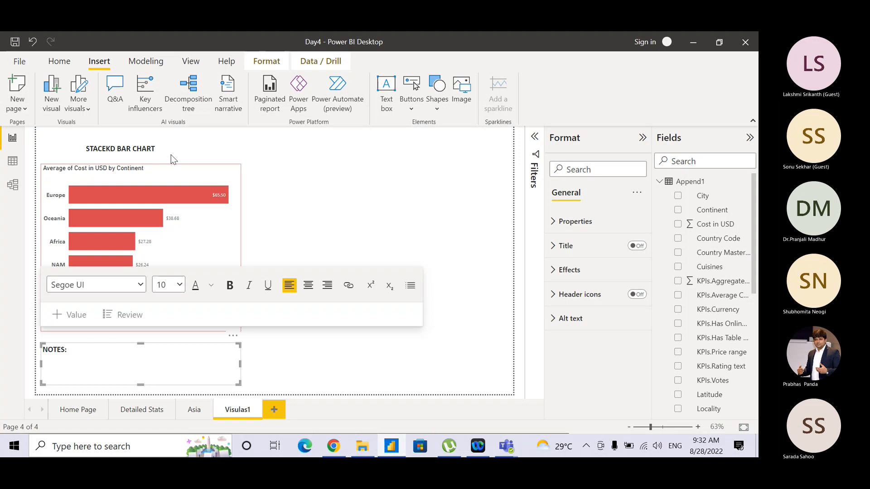
{"action": "left_click", "coordinate": [318, 177]}
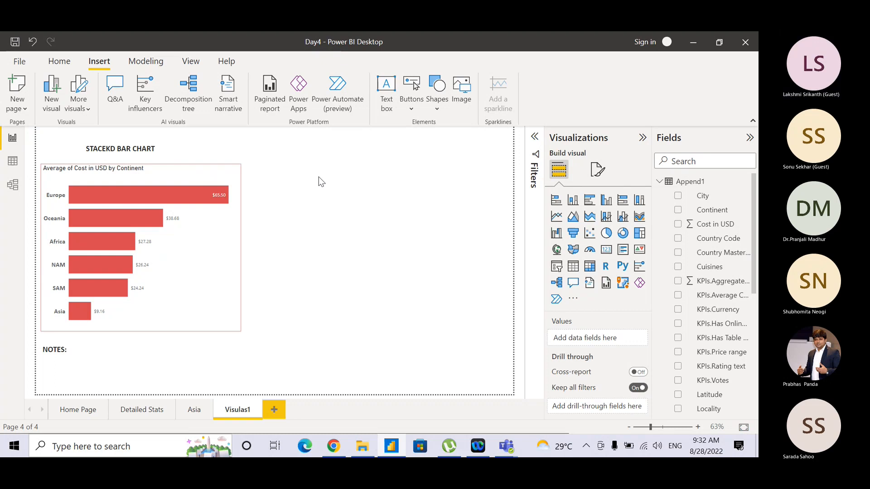
Switch to the Microsoft Teams meeting to check on the participants and return to the Power BI report
{"action": "key", "text": "alt+Tab"}
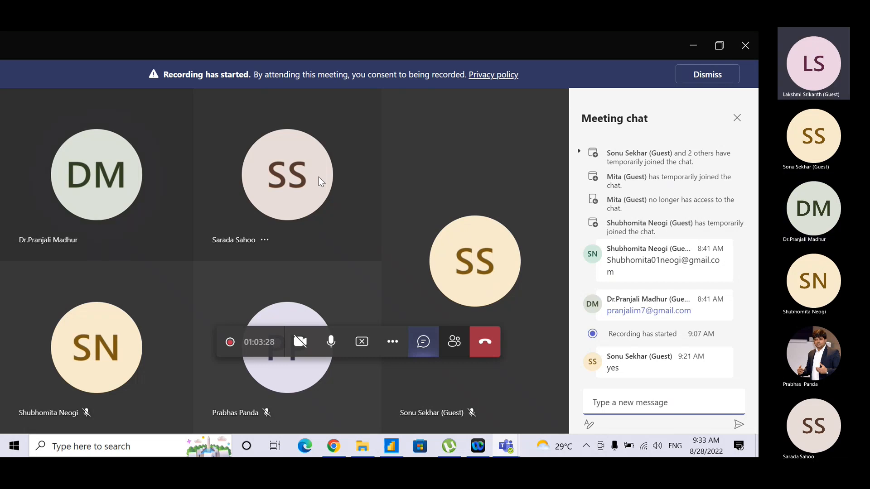
{"action": "key", "text": "alt+Tab"}
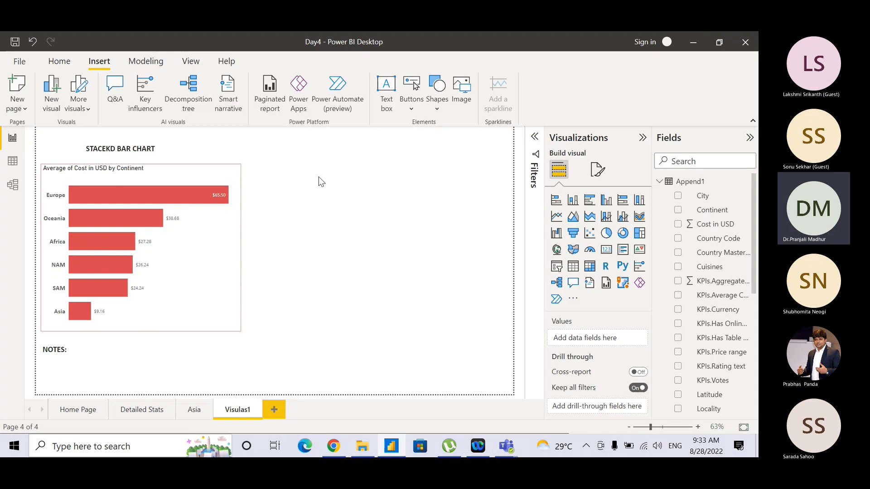
{"action": "key", "text": "alt+Tab"}
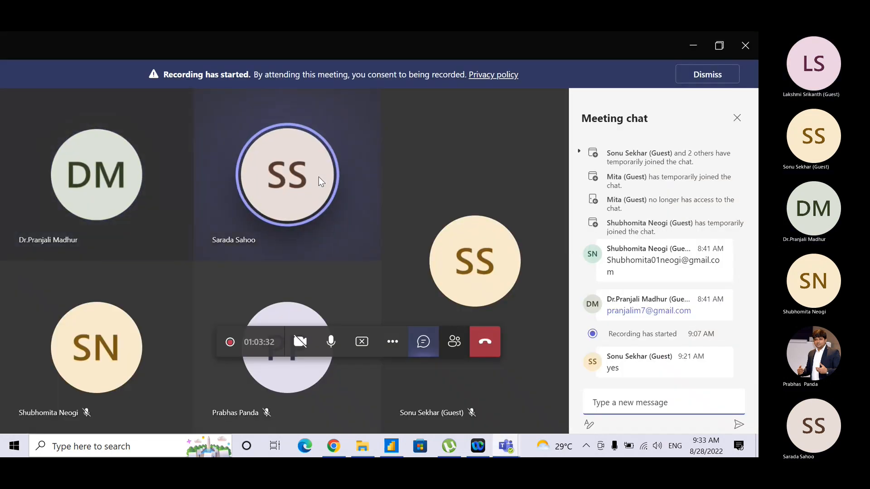
{"action": "key", "text": "alt+Tab"}
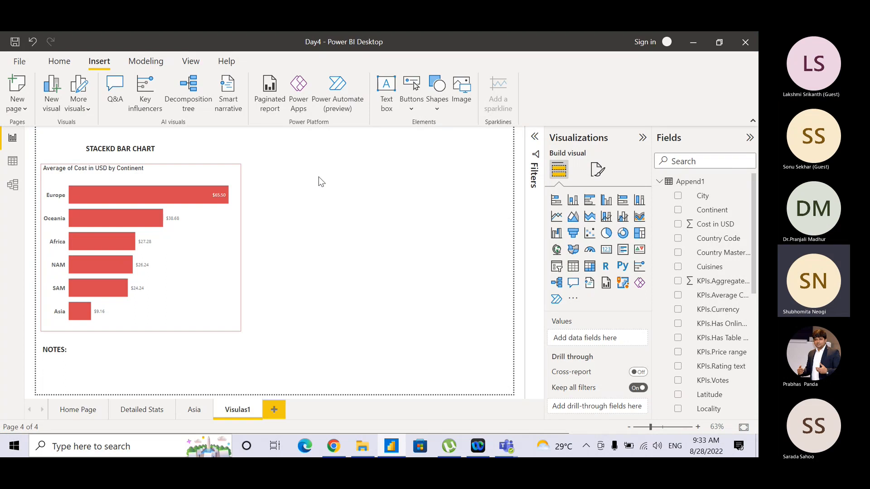
{"action": "left_click", "coordinate": [162, 147]}
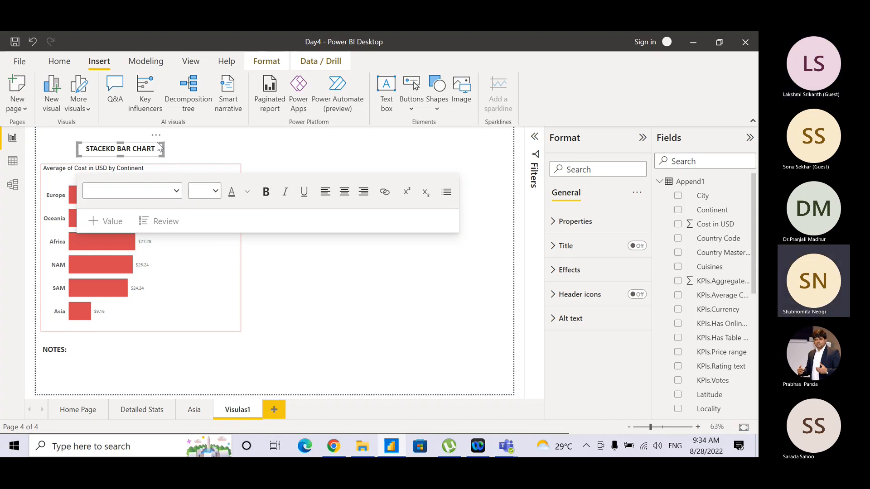
{"action": "left_click", "coordinate": [100, 64]}
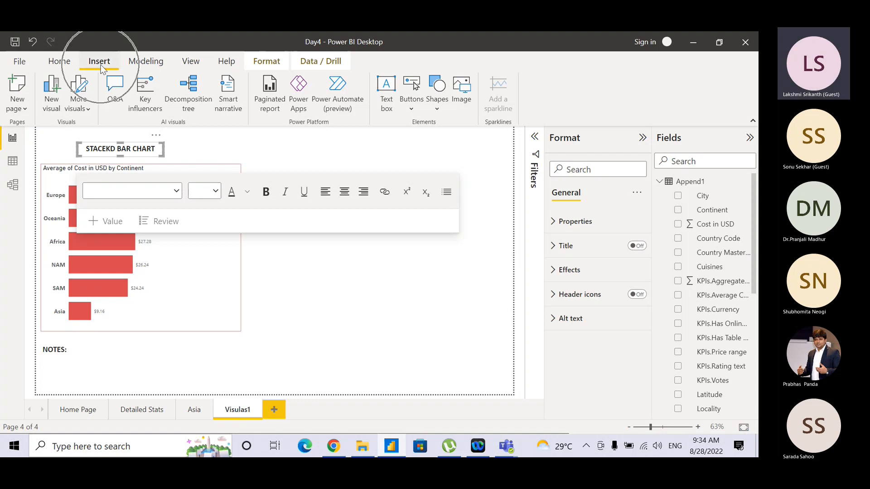
{"action": "left_click", "coordinate": [335, 246]}
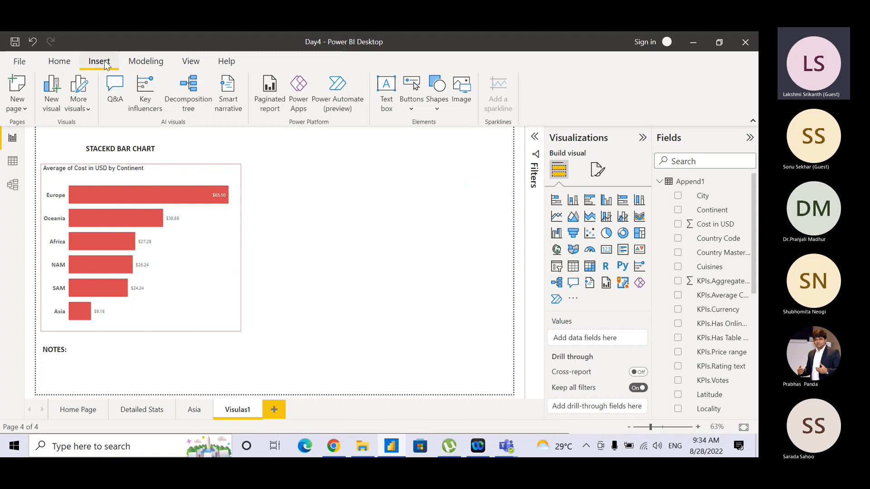
{"action": "key", "text": "ctrl"}
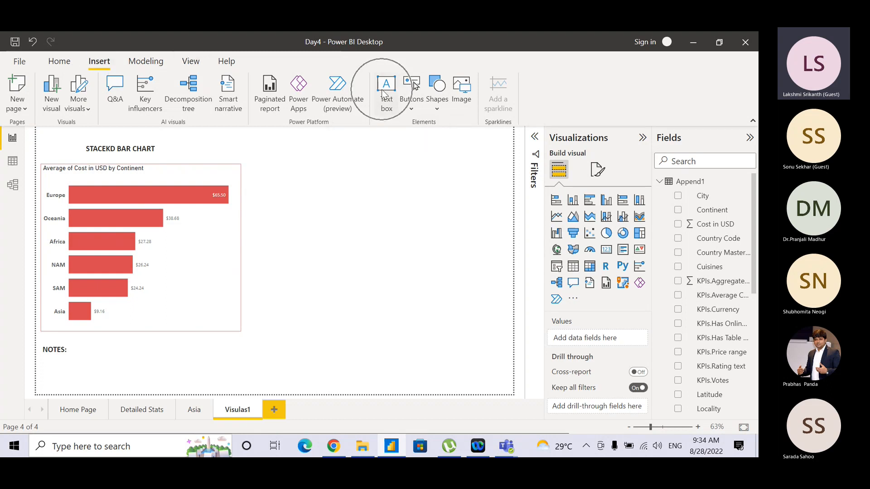
{"action": "key", "text": "ctrl"}
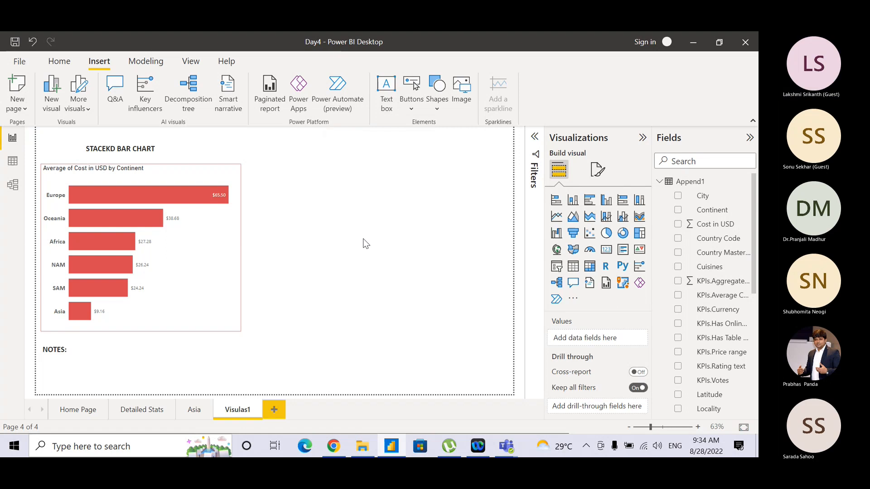
{"action": "key", "text": "ctrl"}
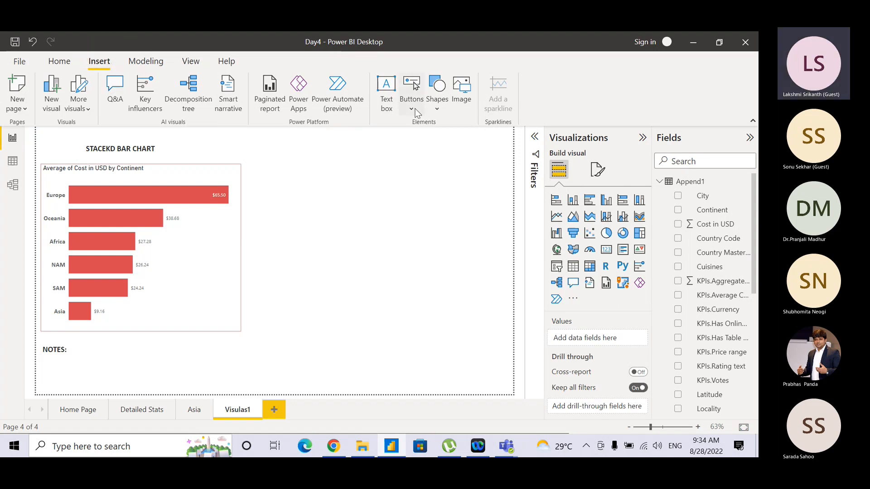
Insert a new text box beside the bar chart and enter "Notes:" in it
{"action": "left_click", "coordinate": [384, 89]}
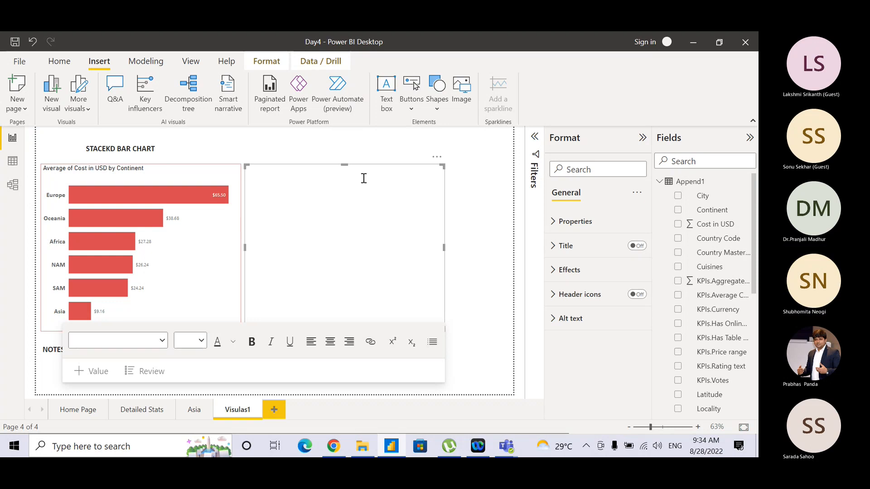
{"action": "left_click", "coordinate": [363, 178]}
{"action": "type", "text": "N"}
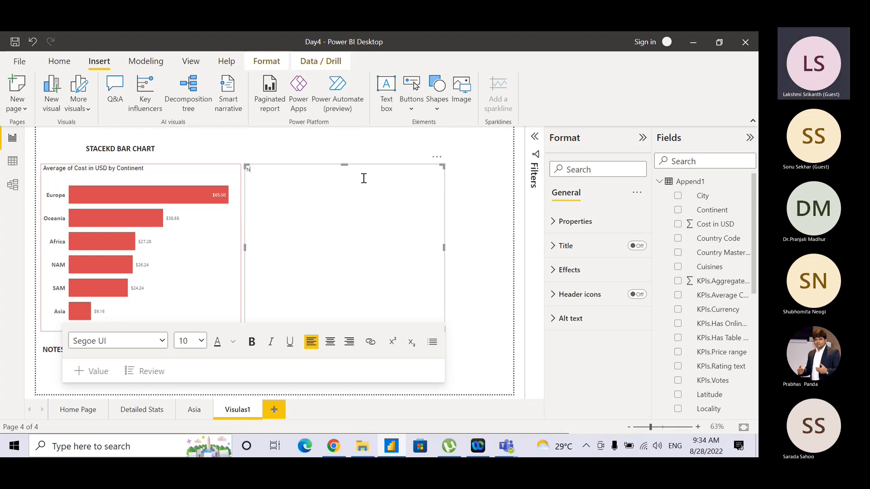
{"action": "type", "text": "otes:"}
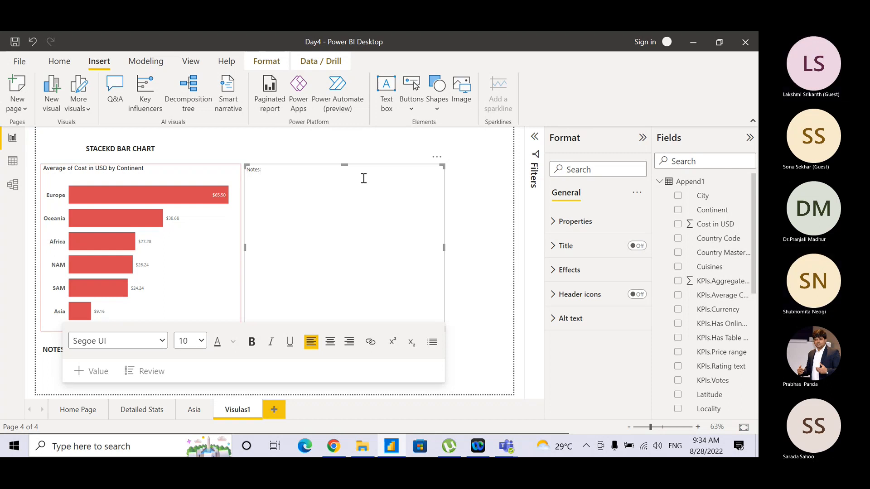
{"action": "left_click", "coordinate": [365, 138]}
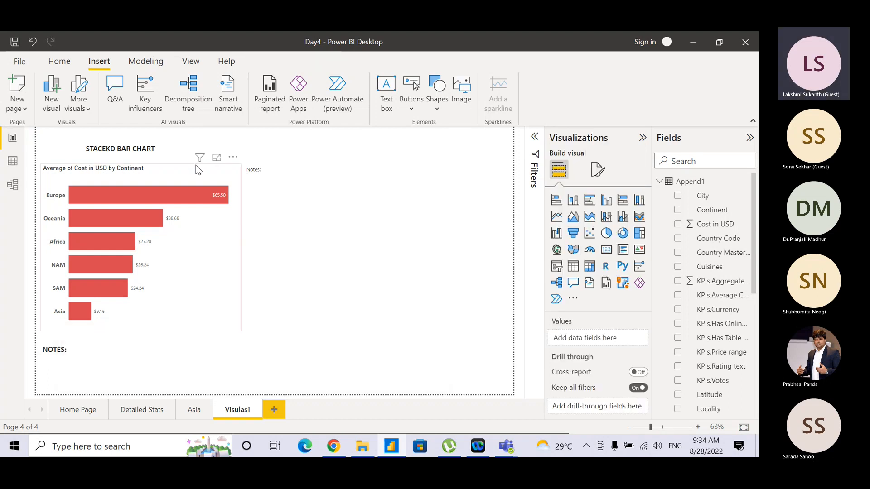
Try to copy the "STACEKD BAR CHART" heading's formatting to the "Notes:" text box with Format painter
{"action": "left_click", "coordinate": [163, 151]}
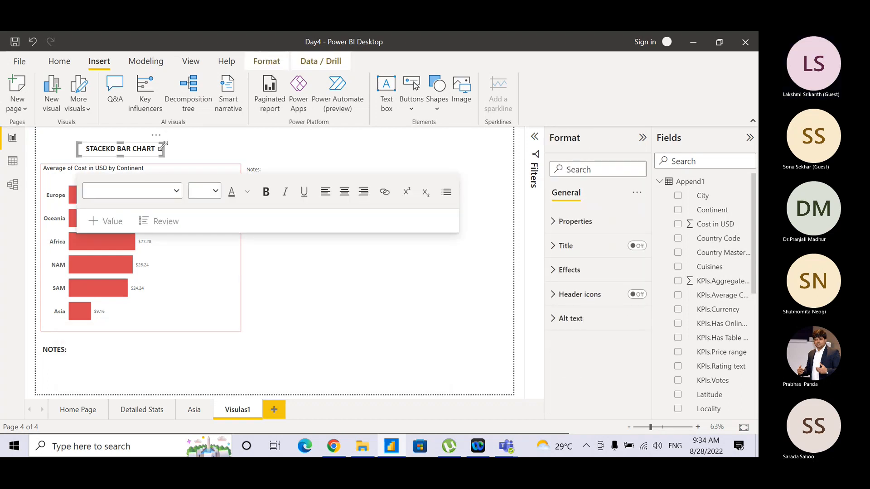
{"action": "left_click", "coordinate": [60, 62]}
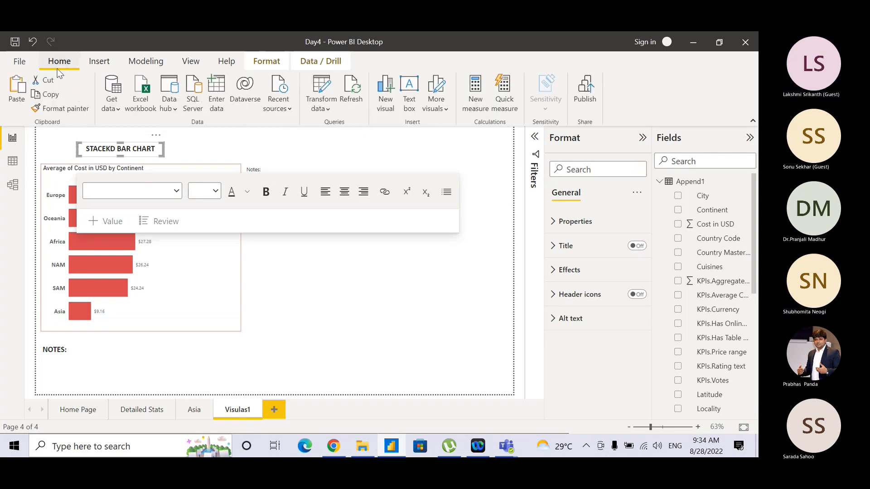
{"action": "left_click", "coordinate": [62, 112]}
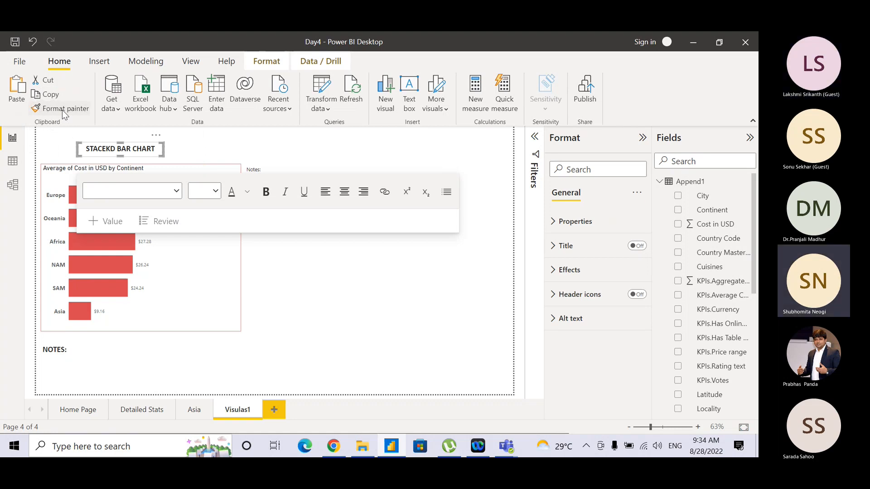
{"action": "left_click", "coordinate": [61, 110]}
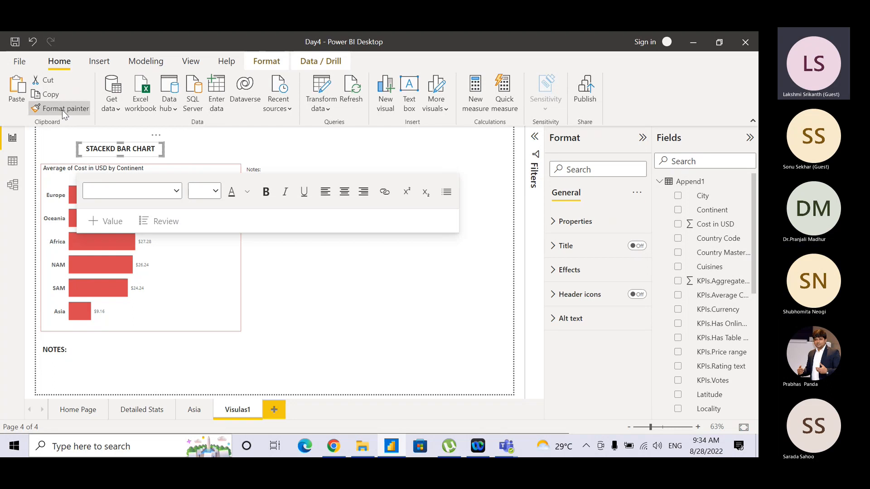
{"action": "left_click", "coordinate": [271, 169]}
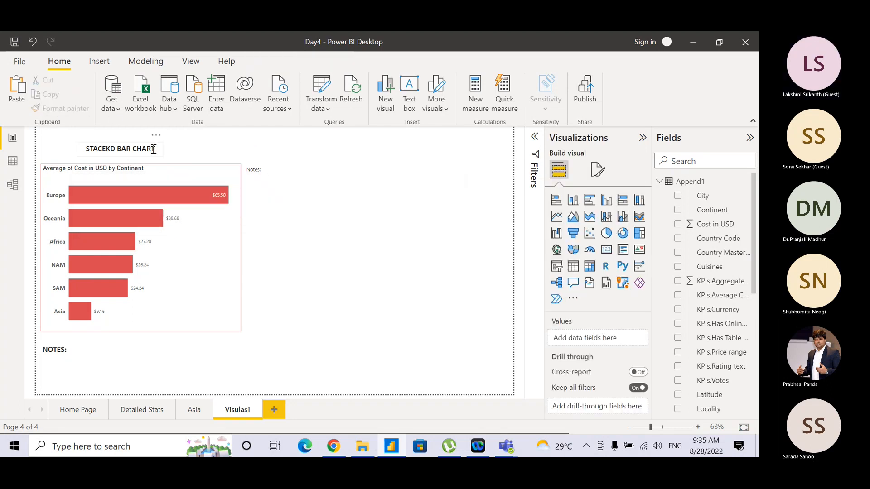
{"action": "left_click", "coordinate": [103, 148]}
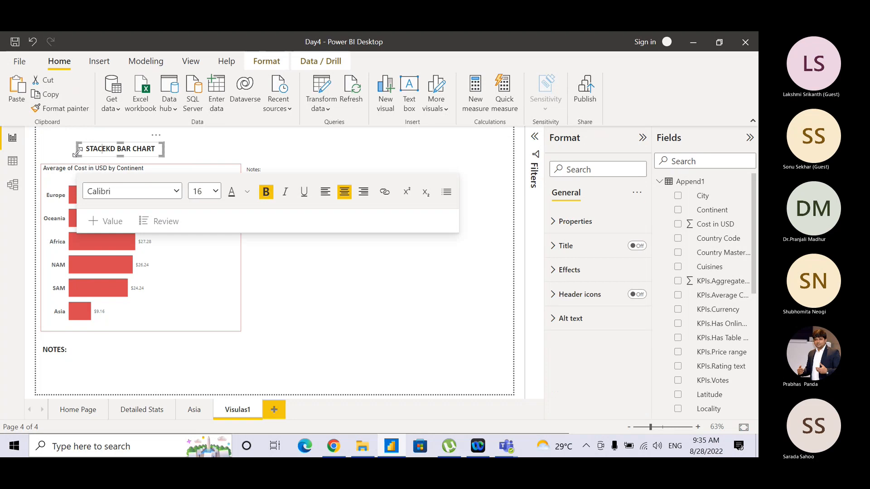
{"action": "left_click", "coordinate": [166, 158]}
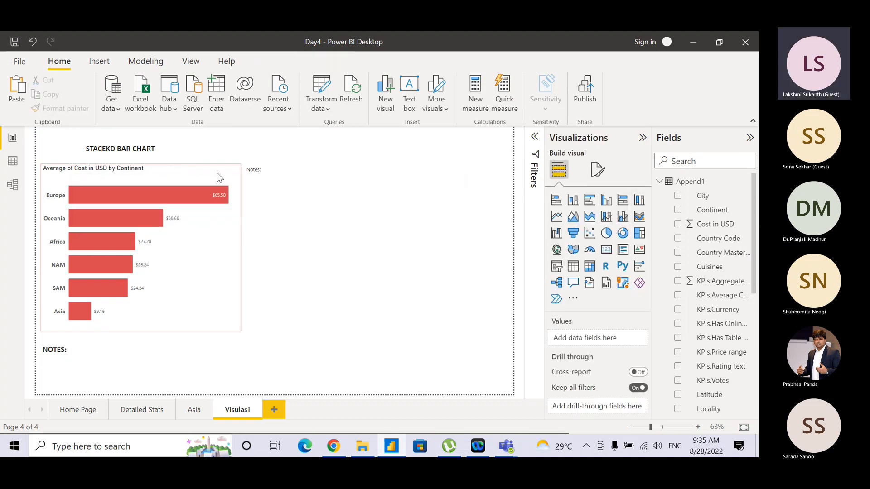
Delete the "Notes:" text box beside the bar chart
{"action": "left_click", "coordinate": [273, 172]}
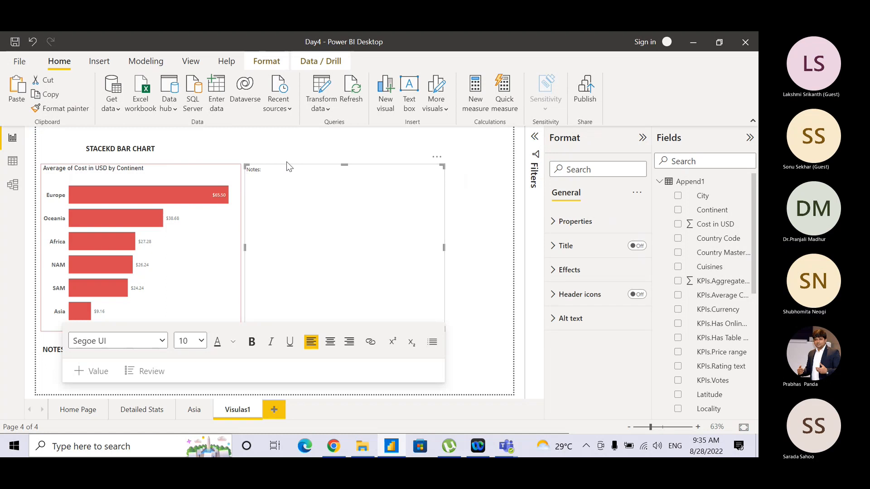
{"action": "left_click", "coordinate": [291, 169]}
{"action": "key", "text": "Delete"}
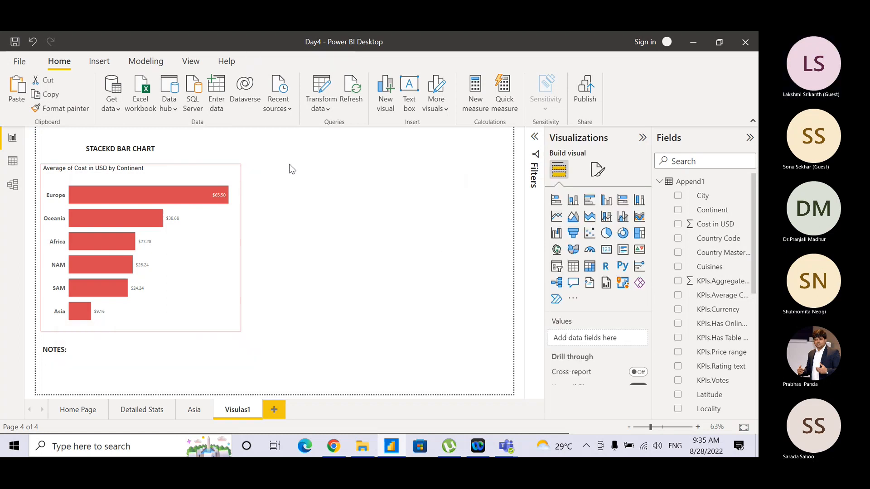
{"action": "left_click", "coordinate": [71, 358]}
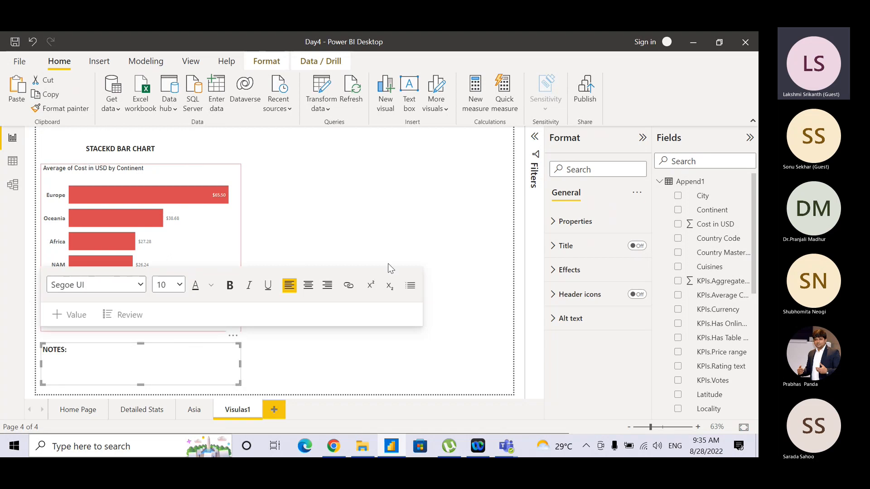
{"action": "left_click", "coordinate": [412, 219]}
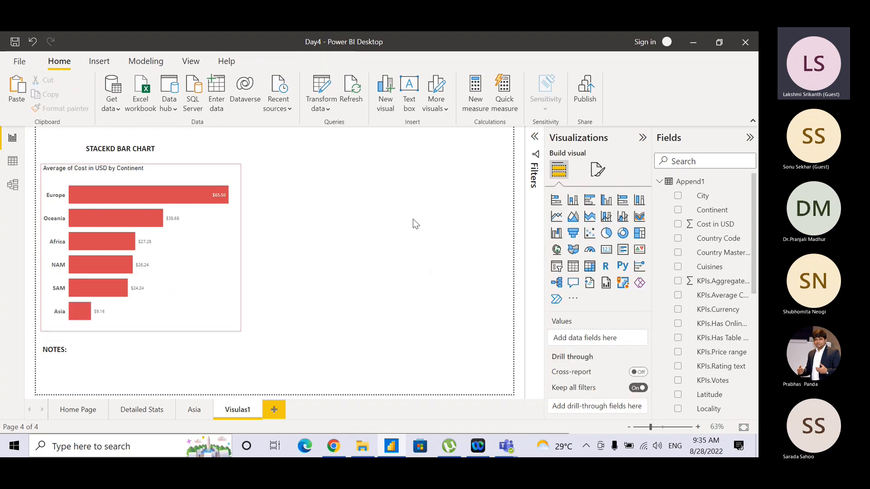
Select the stacked bar chart and show its further analyses options
{"action": "left_click", "coordinate": [191, 330]}
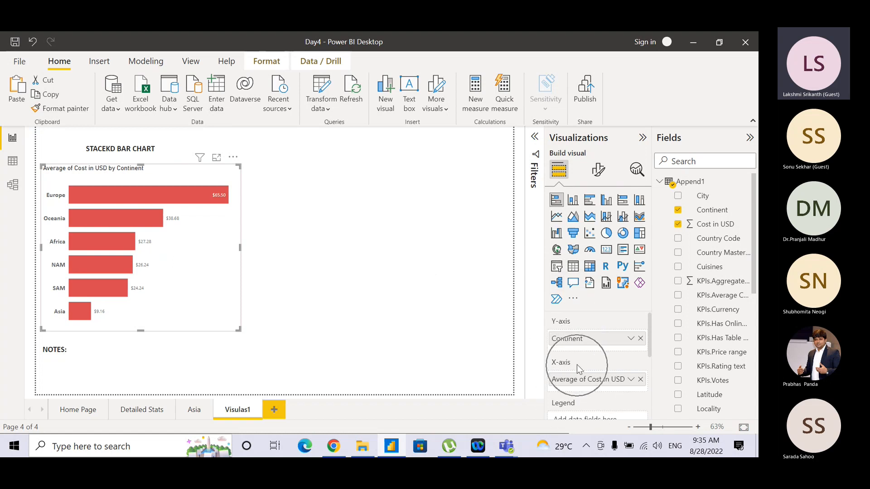
{"action": "left_click", "coordinate": [598, 169]}
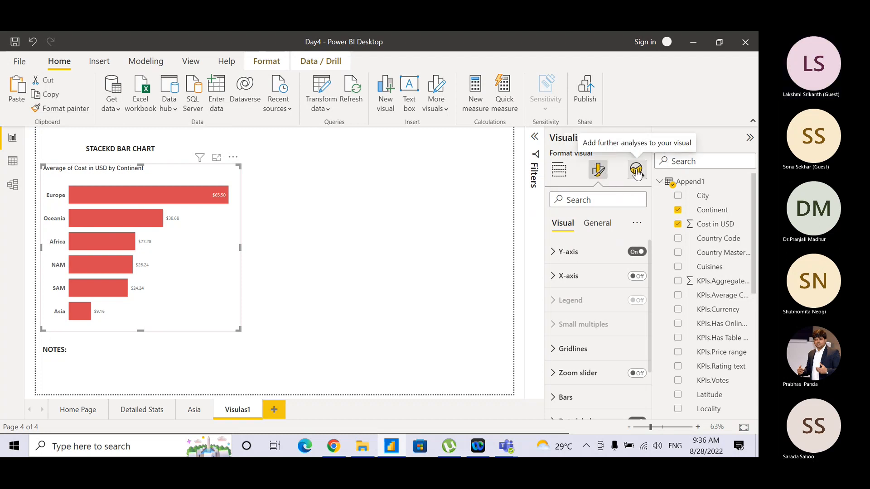
{"action": "key", "text": "ctrl"}
{"action": "key", "text": "ctrl"}
{"action": "key", "text": "ctrl"}
{"action": "key", "text": "ctrl"}
{"action": "key", "text": "ctrl"}
{"action": "key", "text": "ctrl"}
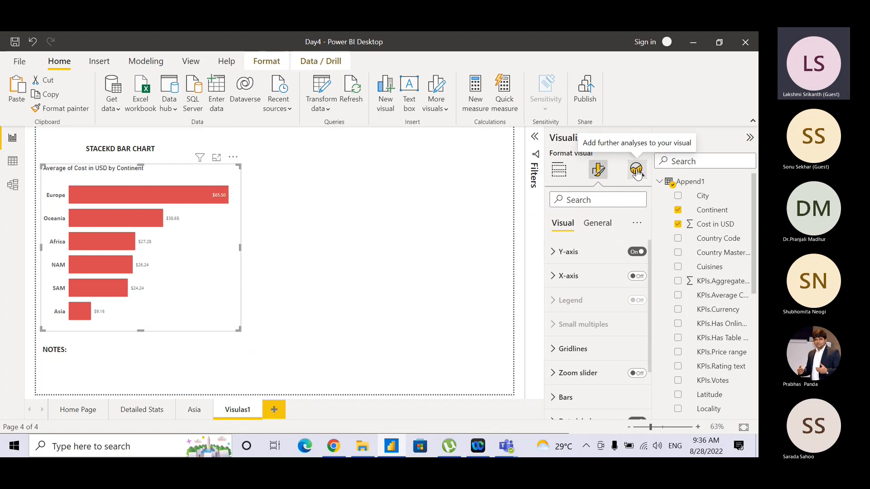
{"action": "key", "text": "ctrl"}
{"action": "left_click", "coordinate": [637, 172]}
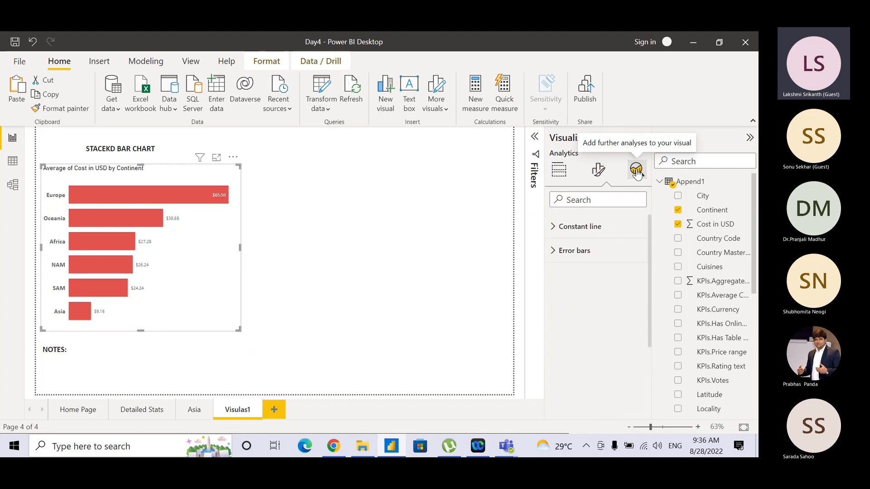
{"action": "key", "text": "ctrl"}
{"action": "key", "text": "ctrl"}
{"action": "key", "text": "ctrl"}
{"action": "key", "text": "ctrl"}
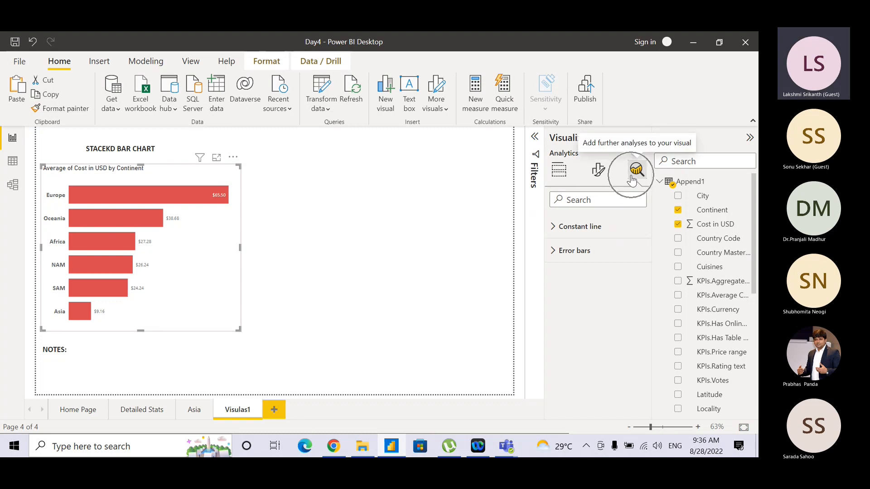
{"action": "key", "text": "ctrl"}
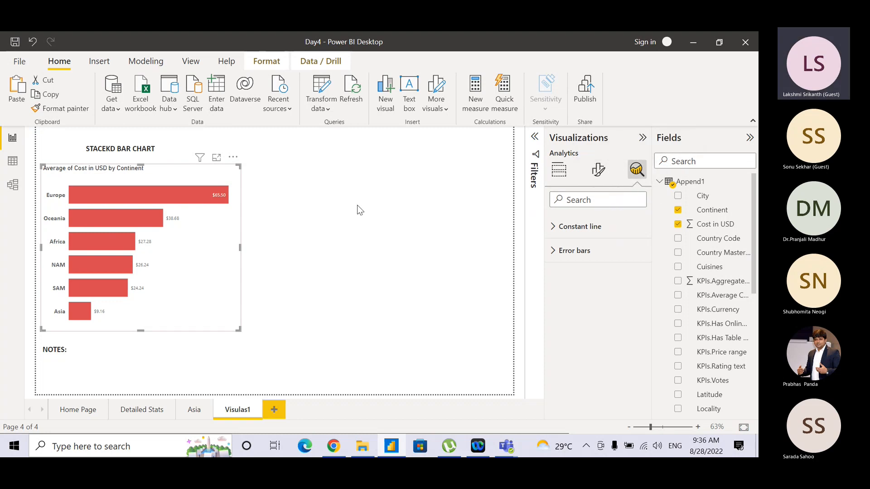
{"action": "left_click", "coordinate": [635, 172]}
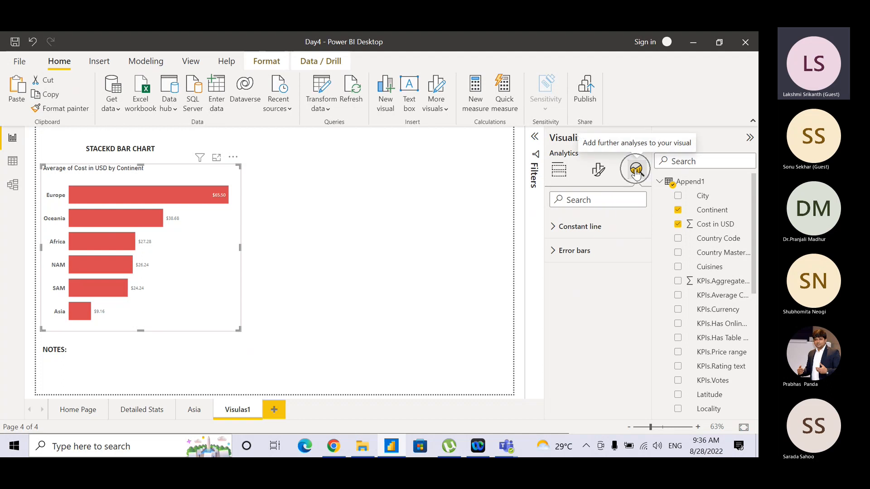
{"action": "left_click", "coordinate": [606, 262]}
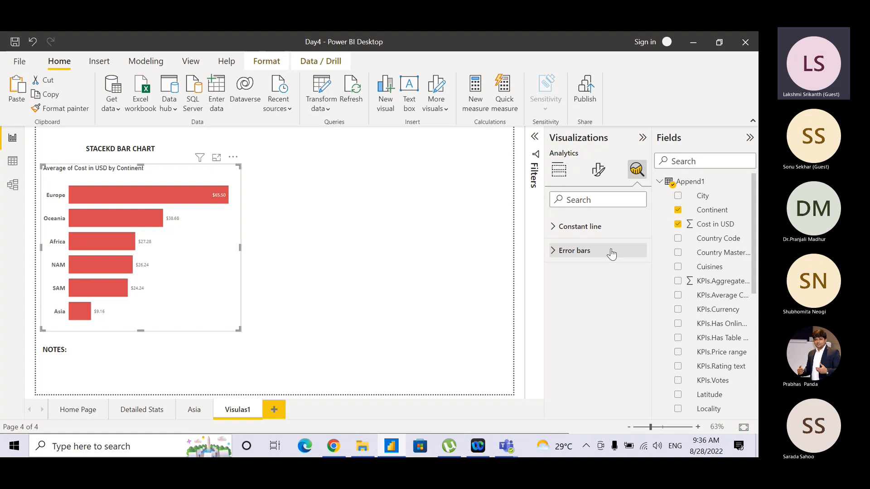
Add a constant line to the stacked bar chart
{"action": "left_click", "coordinate": [553, 229]}
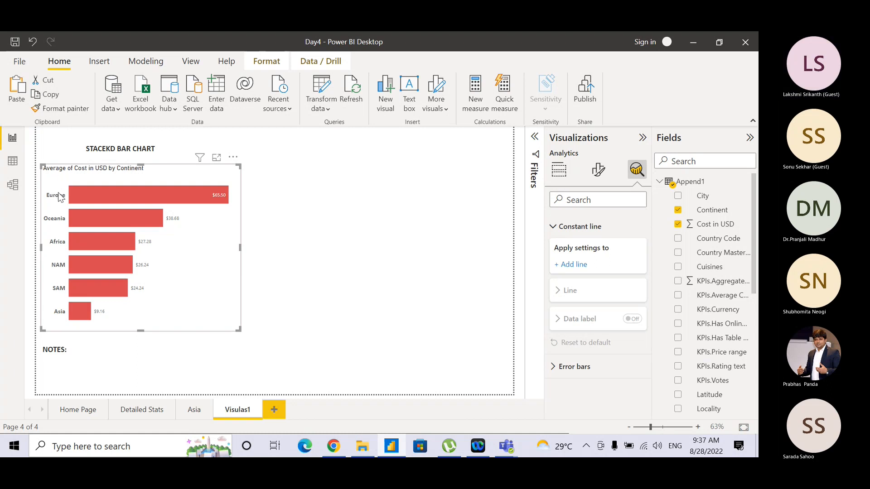
{"action": "left_click", "coordinate": [183, 229]}
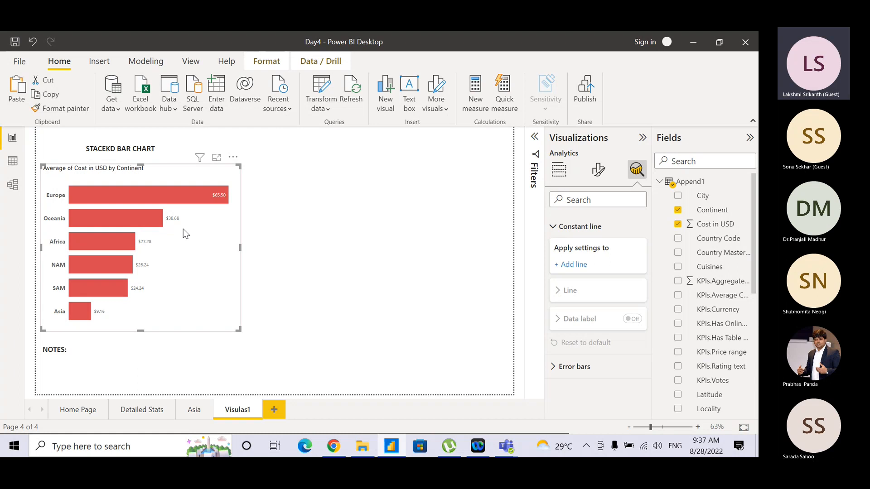
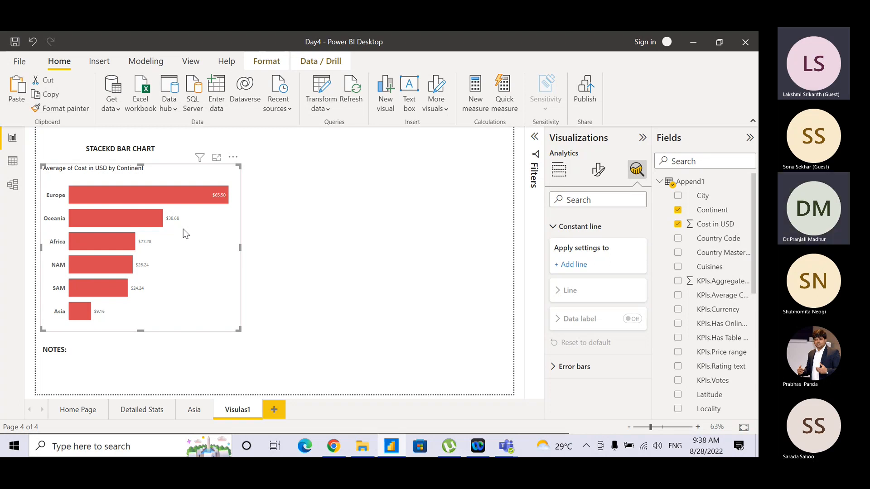
{"action": "left_click", "coordinate": [552, 227]}
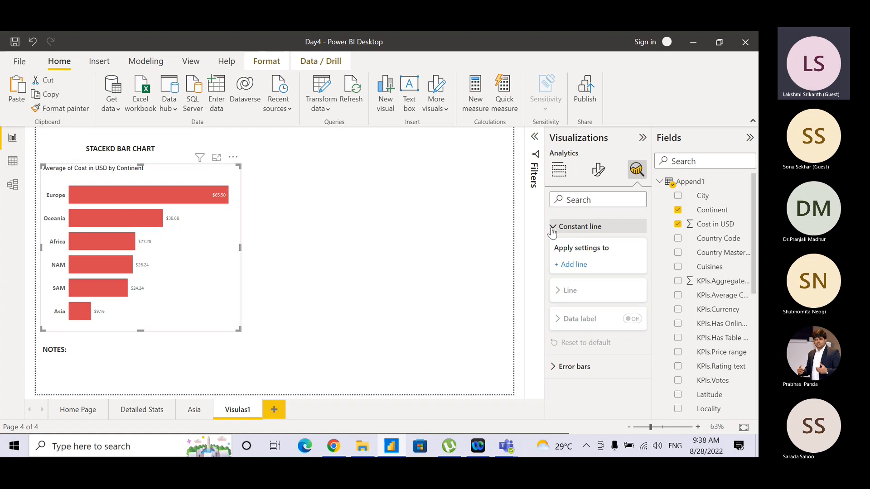
{"action": "left_click", "coordinate": [573, 265]}
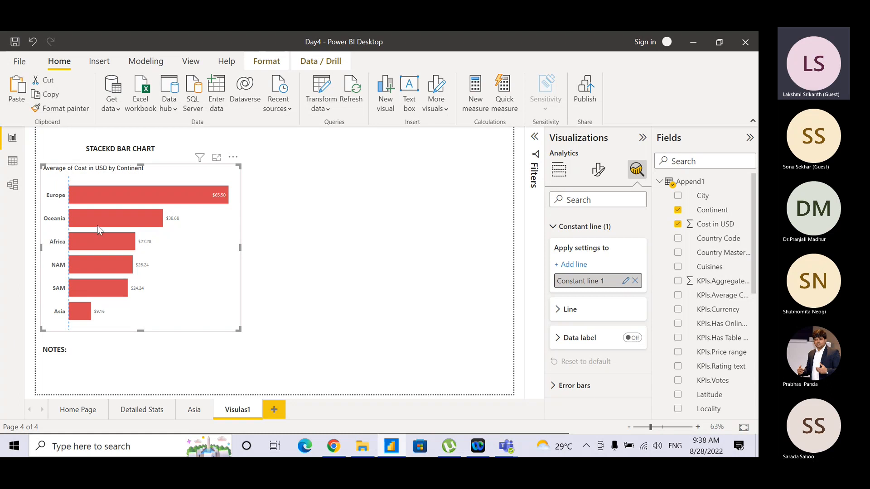
{"action": "key", "text": "ctrl"}
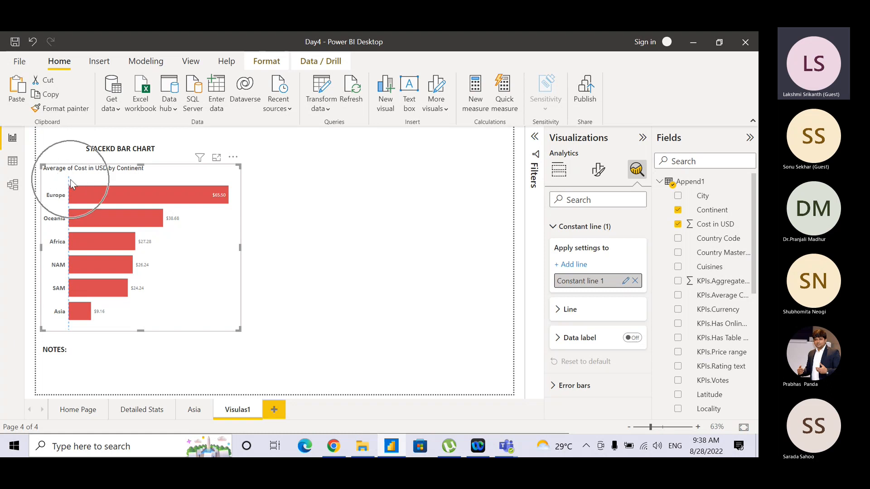
{"action": "key", "text": "ctrl"}
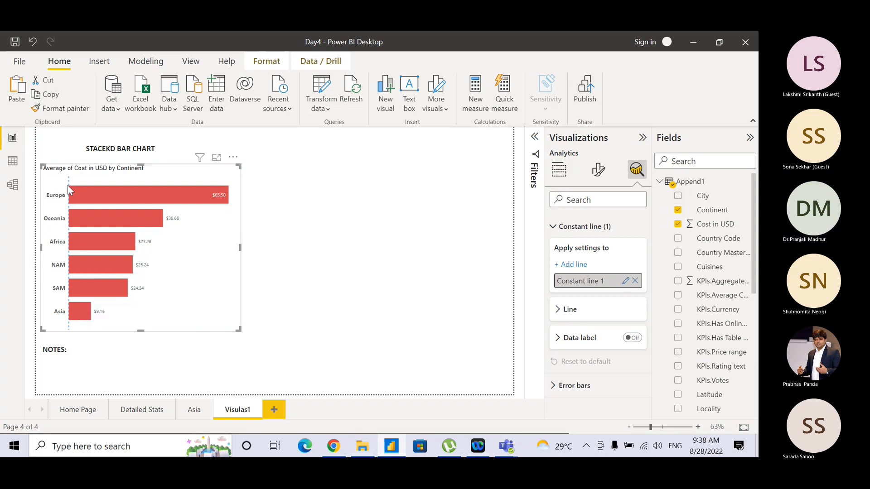
{"action": "key", "text": "ctrl"}
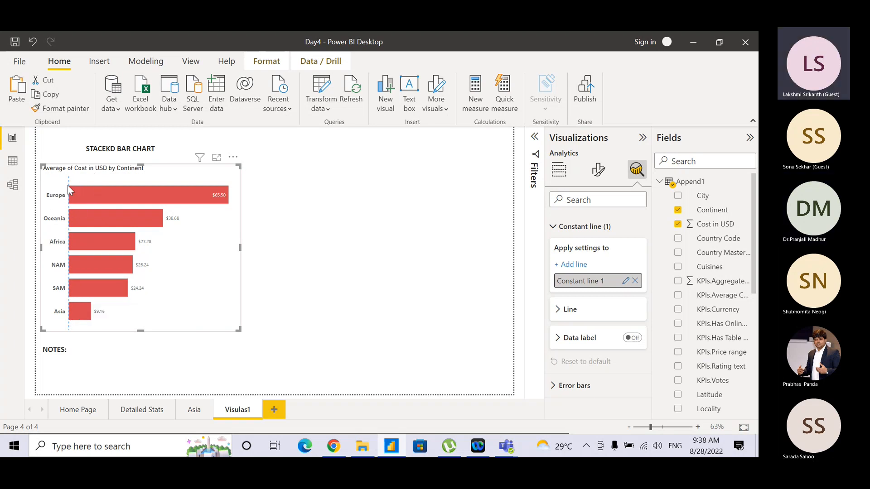
{"action": "key", "text": "ctrl"}
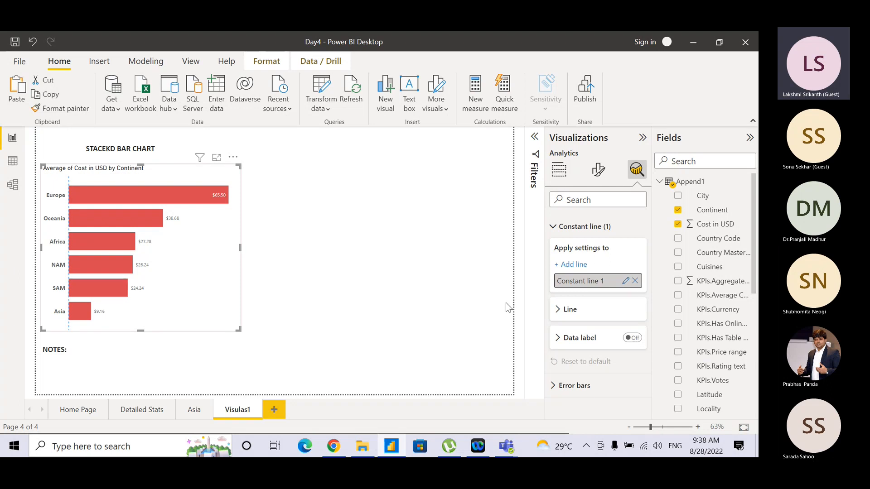
Set the constant line's value to 35
{"action": "left_click", "coordinate": [559, 317]}
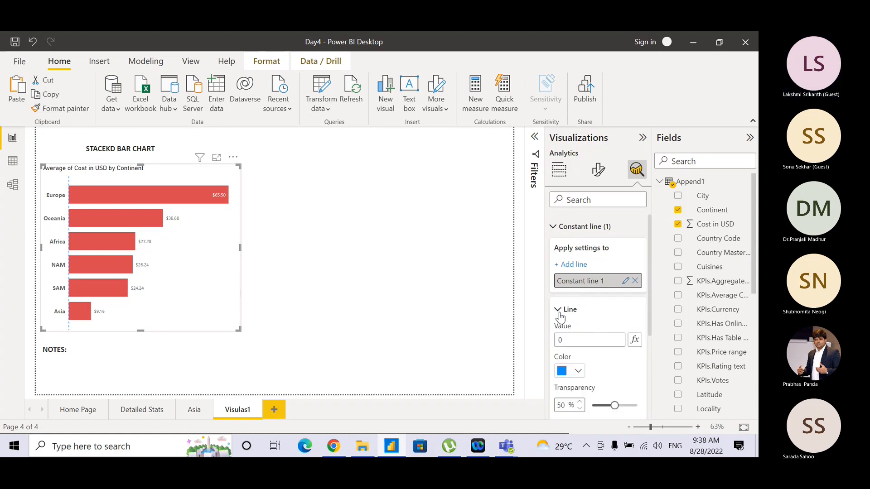
{"action": "key", "text": "ctrl"}
{"action": "key", "text": "ctrl"}
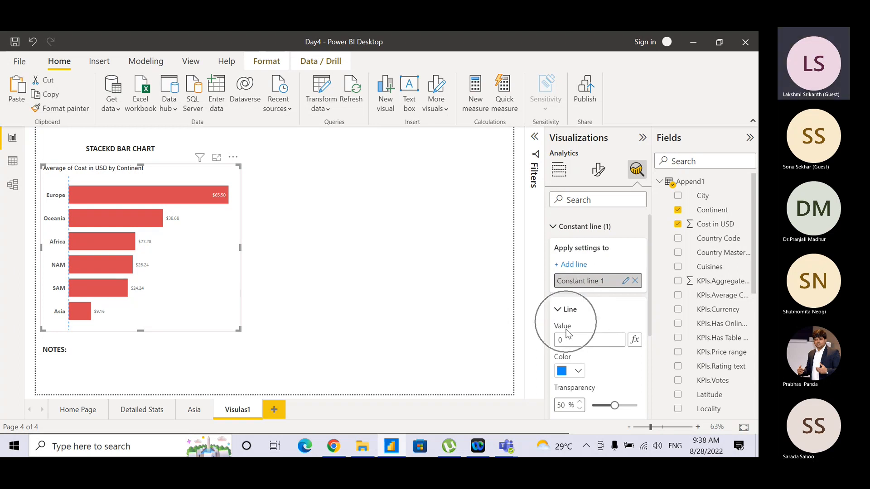
{"action": "left_click", "coordinate": [567, 338]}
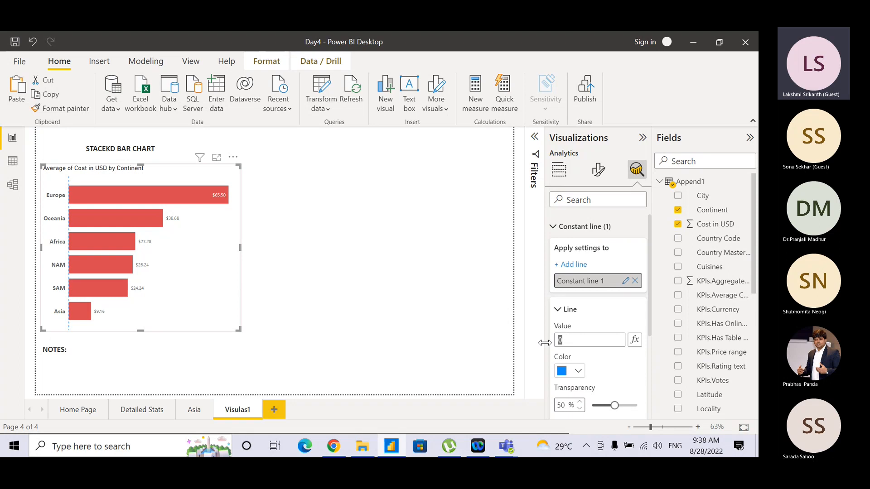
{"action": "type", "text": "50"}
{"action": "key", "text": "BackSpace"}
{"action": "key", "text": "BackSpace"}
{"action": "type", "text": "03"}
{"action": "type", "text": "5"}
{"action": "left_click_drag", "start_coordinate": [570, 341], "coordinate": [559, 343]}
{"action": "left_click", "coordinate": [559, 344]}
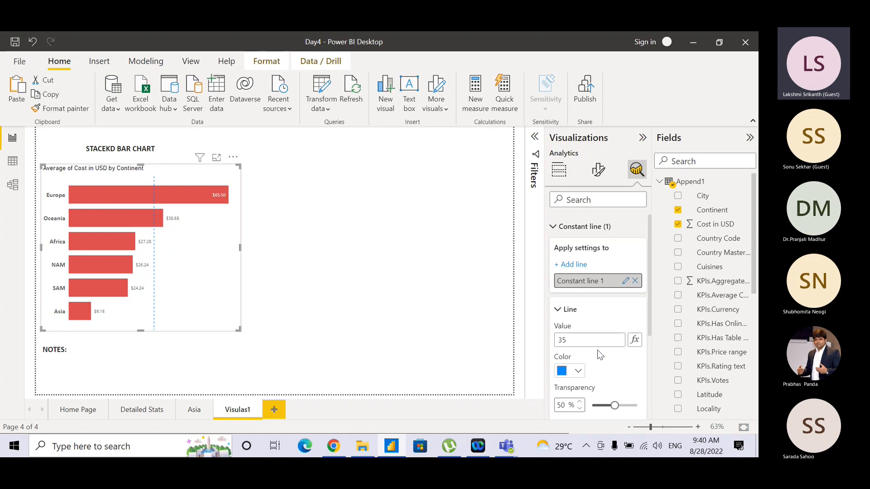
Base the constant line's value on the Cost in USD field from Append1, summarized as Average
{"action": "left_click", "coordinate": [639, 342]}
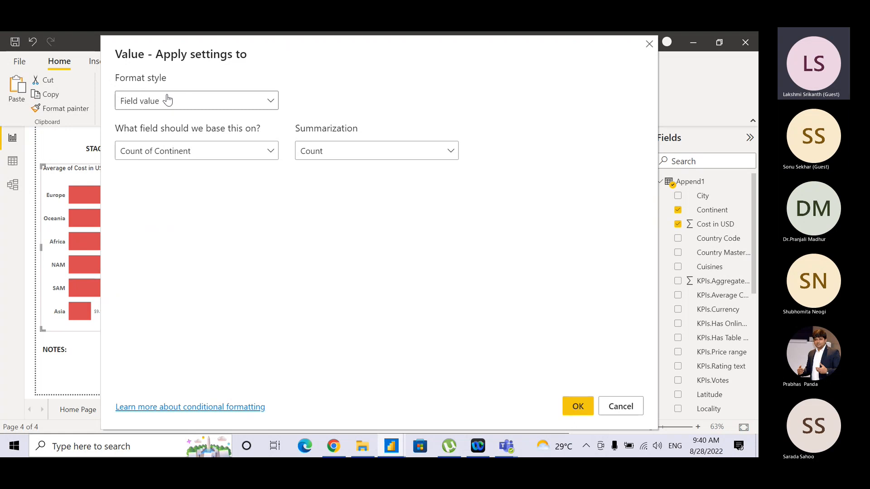
{"action": "left_click", "coordinate": [190, 154]}
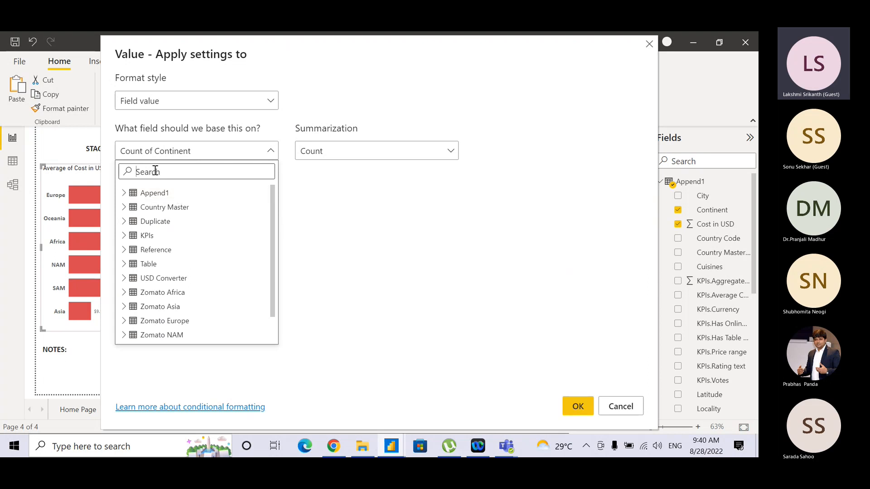
{"action": "type", "text": "cost"}
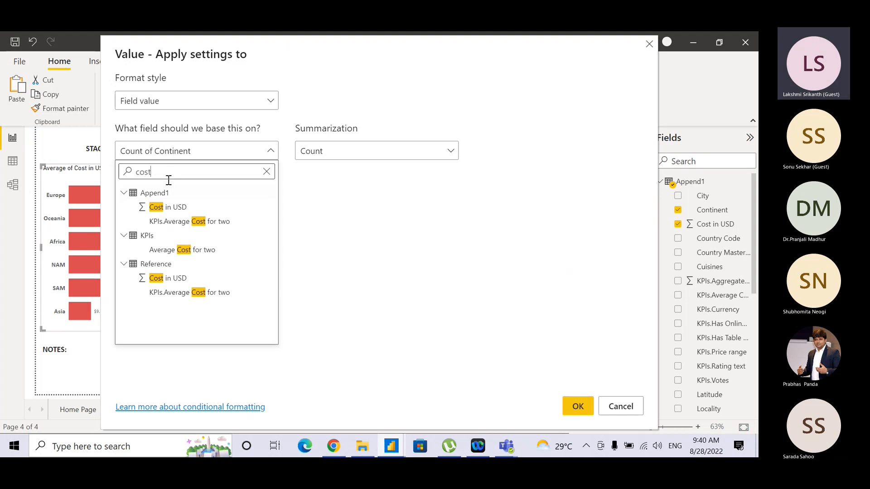
{"action": "left_click", "coordinate": [172, 207]}
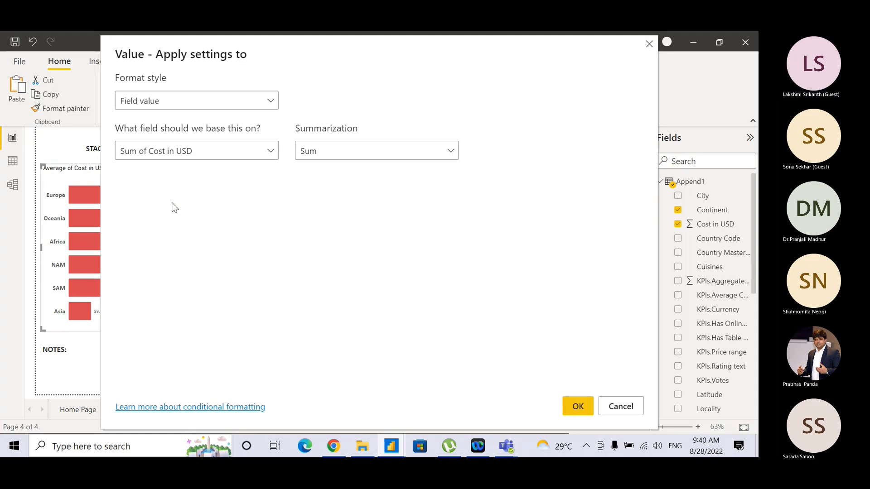
{"action": "left_click", "coordinate": [325, 156]}
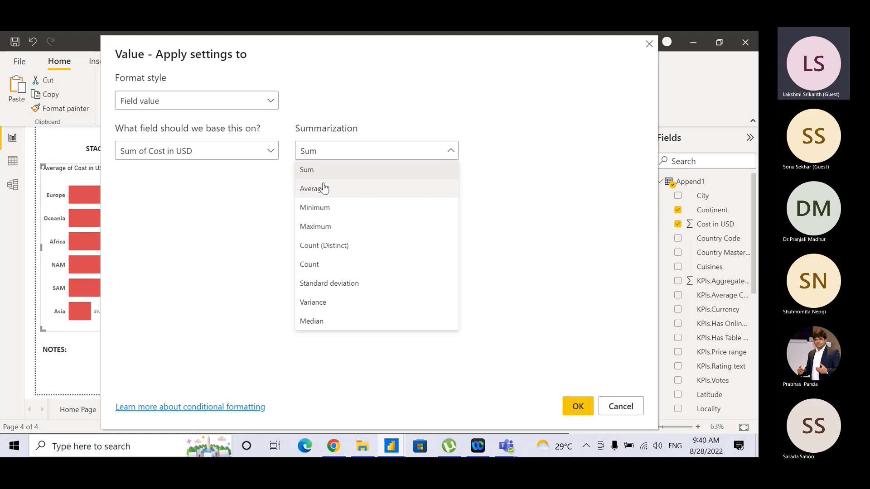
{"action": "left_click", "coordinate": [324, 188]}
{"action": "left_click", "coordinate": [324, 187]}
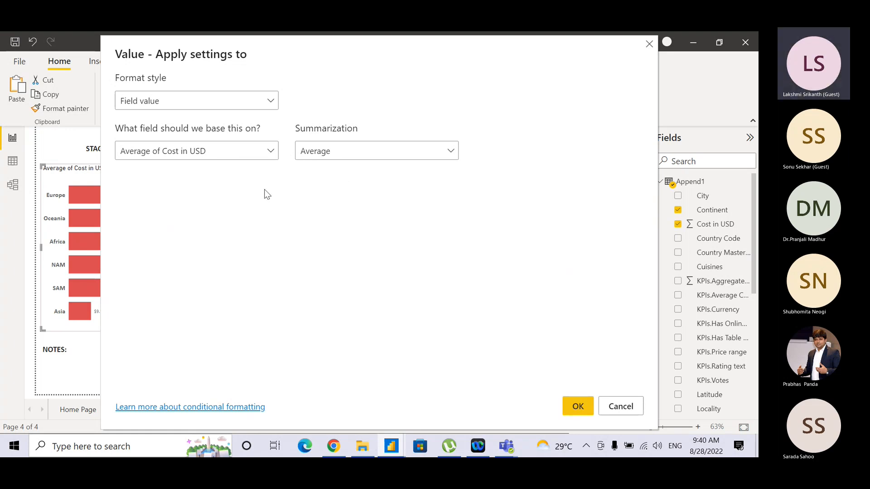
Try pasting a screenshot of the value settings into the Microsoft Teams meeting chat, and return to the Power BI report
{"action": "key", "text": "super+shift+s"}
{"action": "left_click_drag", "start_coordinate": [102, 44], "coordinate": [545, 241]}
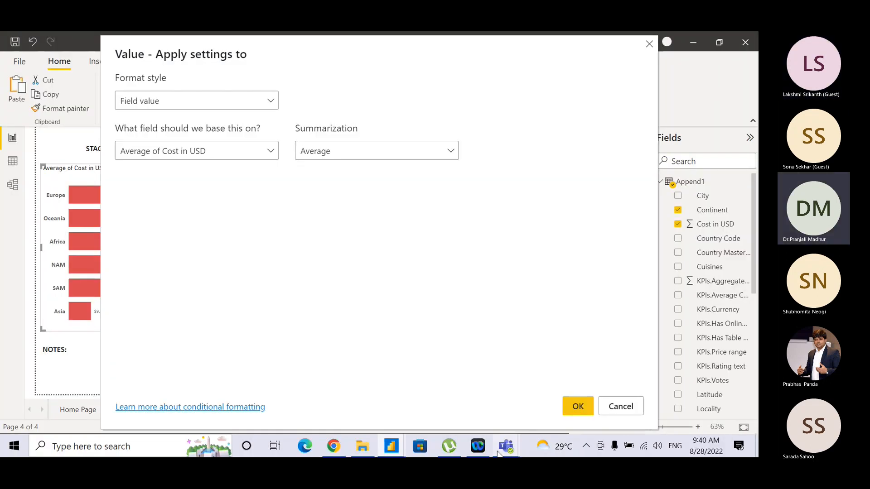
{"action": "mouse_move", "coordinate": [503, 448]}
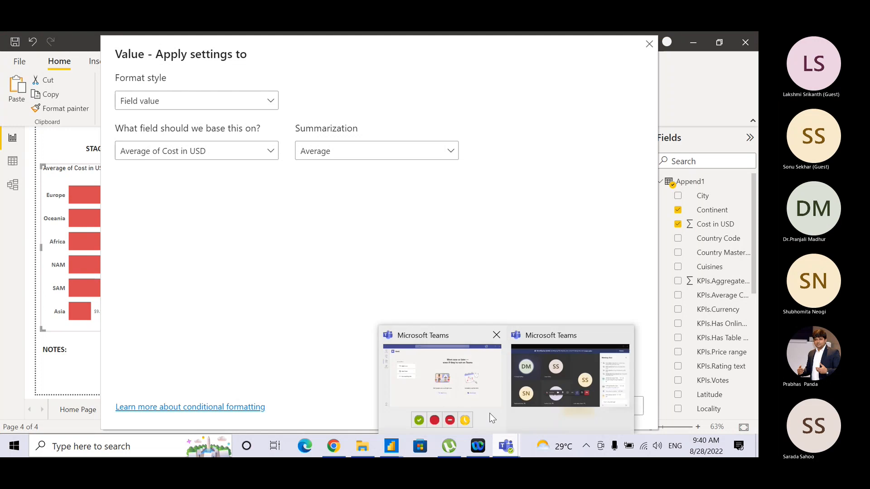
{"action": "left_click", "coordinate": [539, 379]}
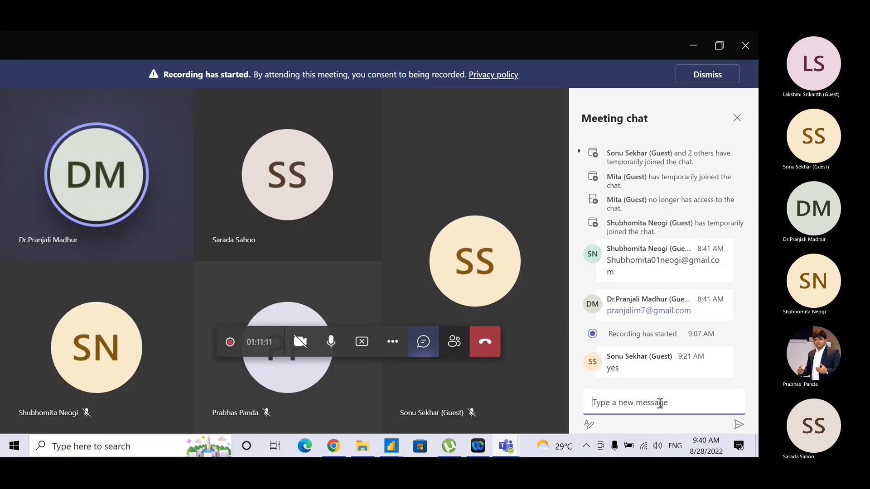
{"action": "key", "text": "ctrl+v"}
{"action": "key", "text": "BackSpace"}
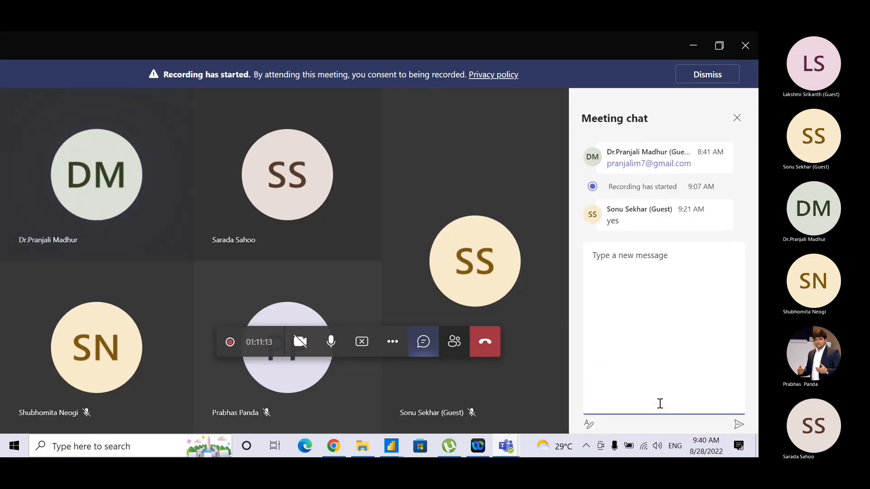
{"action": "key", "text": "alt+Tab"}
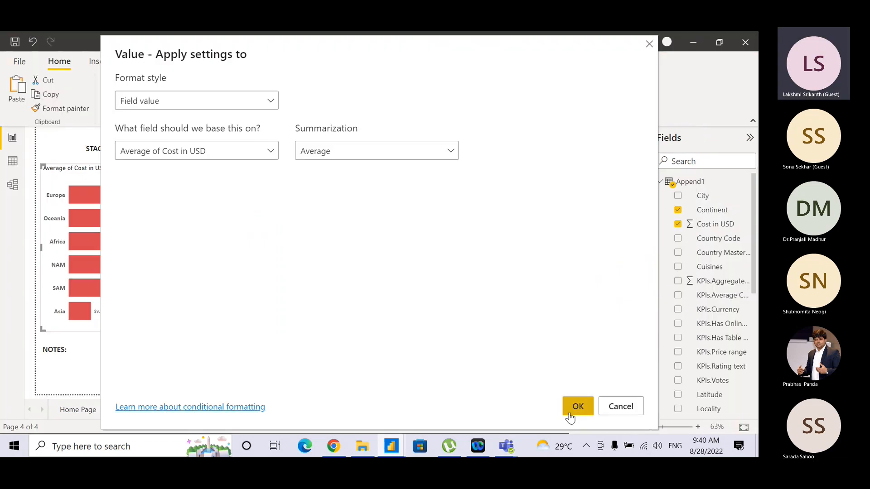
Apply the field-based value to the constant line, checking it on the chart and reviewing the line's colour, transparency, style and position options
{"action": "left_click", "coordinate": [569, 411]}
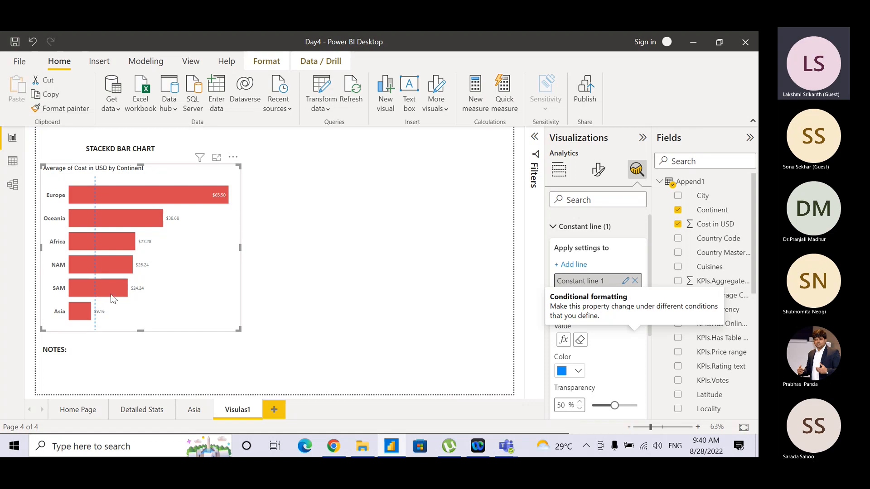
{"action": "mouse_move", "coordinate": [112, 299]}
{"action": "mouse_move", "coordinate": [95, 271]}
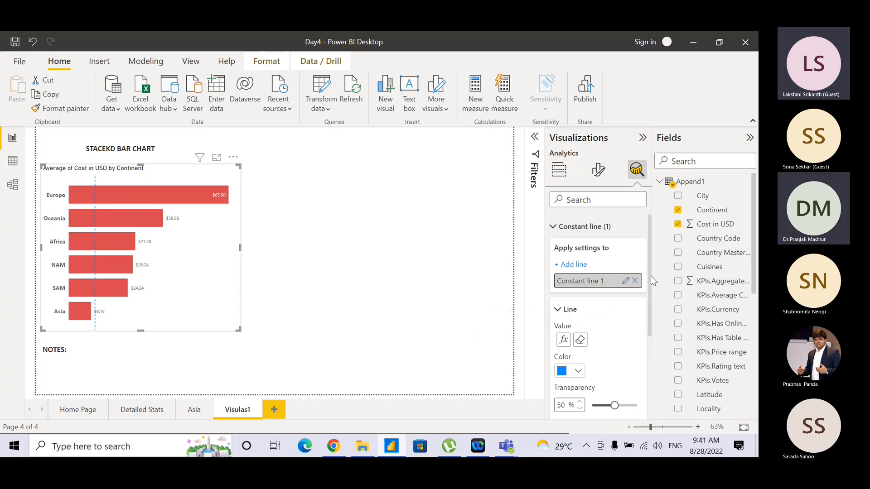
{"action": "left_click_drag", "start_coordinate": [650, 275], "coordinate": [651, 331]}
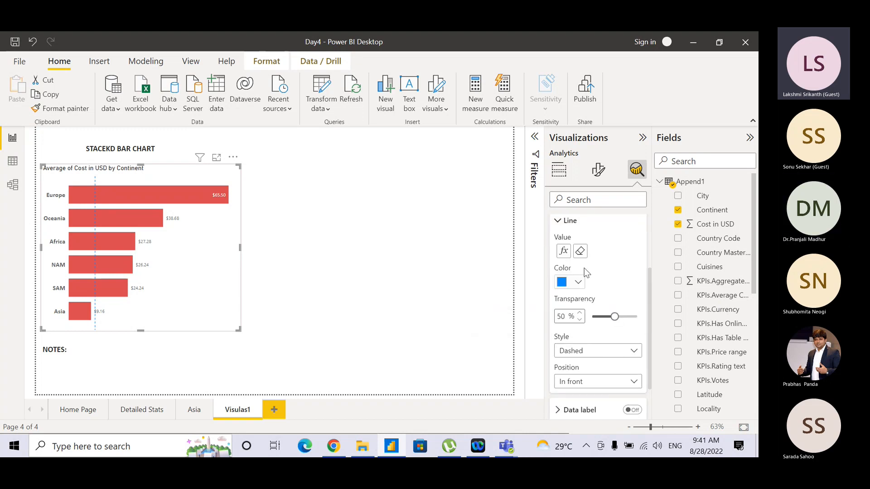
Set the constant line's colour to black and its style to Solid
{"action": "key", "text": "ctrl"}
{"action": "key", "text": "ctrl"}
{"action": "key", "text": "ctrl"}
{"action": "left_click", "coordinate": [579, 282]}
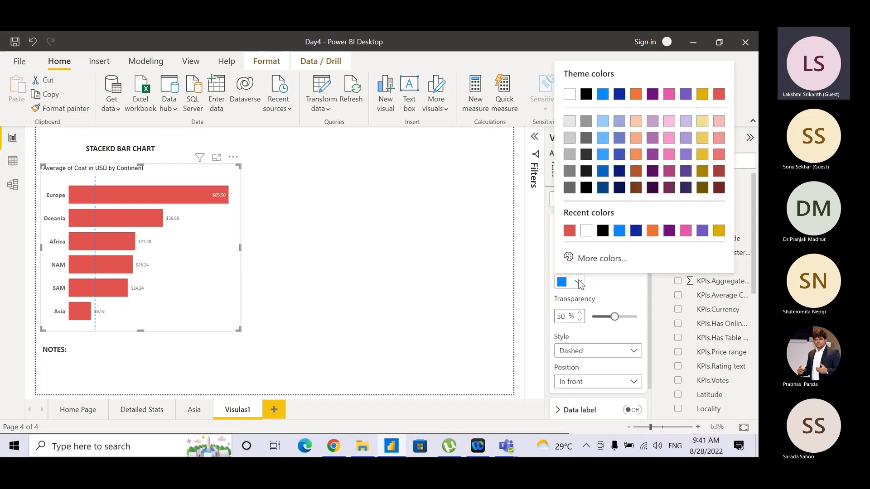
{"action": "left_click", "coordinate": [605, 233]}
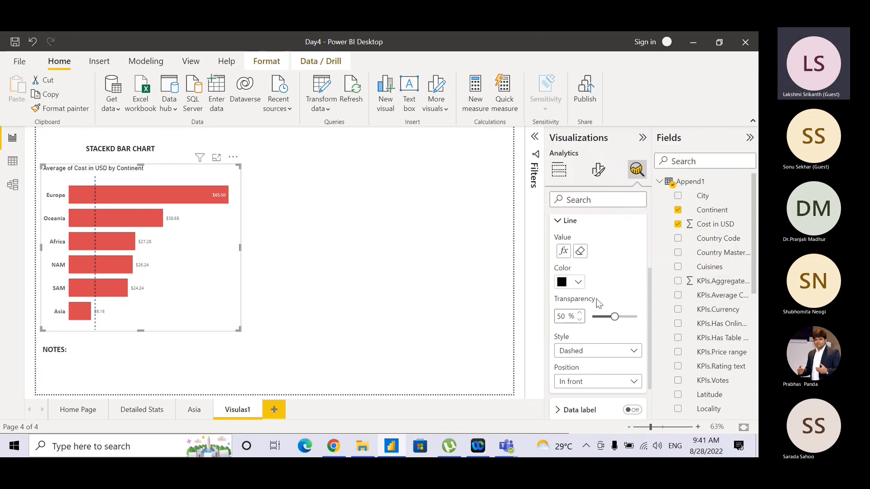
{"action": "key", "text": "ctrl"}
{"action": "left_click", "coordinate": [580, 351]}
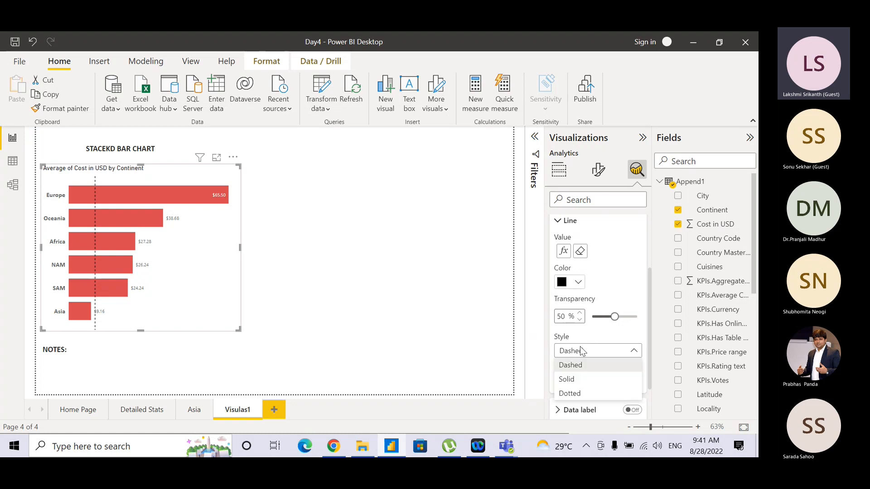
{"action": "left_click", "coordinate": [578, 381]}
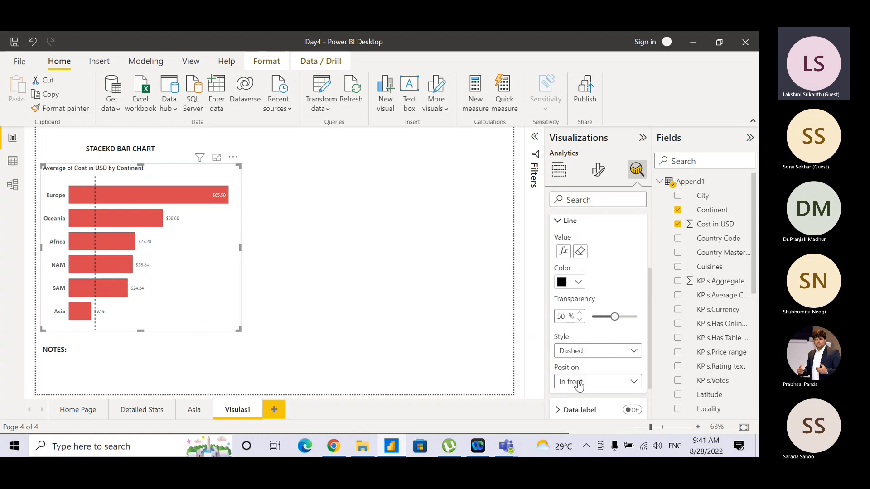
Try placing the constant line Behind the bars, and restore its position to In front
{"action": "left_click", "coordinate": [585, 386]}
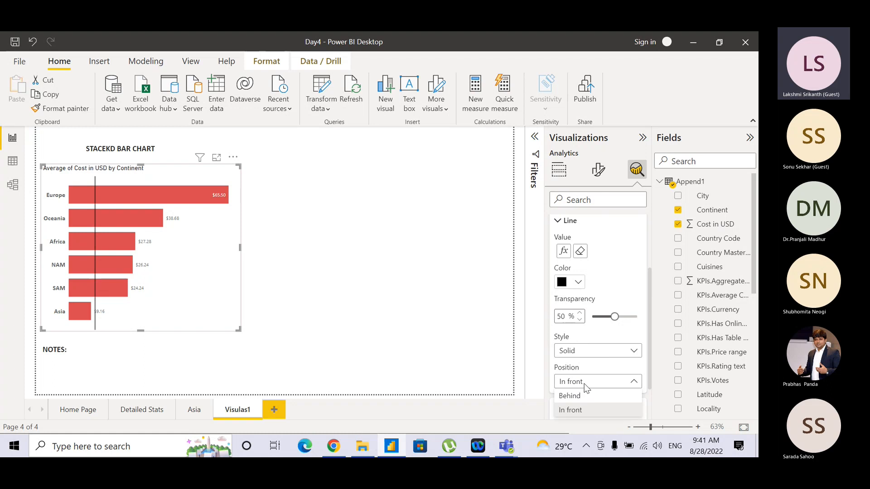
{"action": "left_click", "coordinate": [580, 401]}
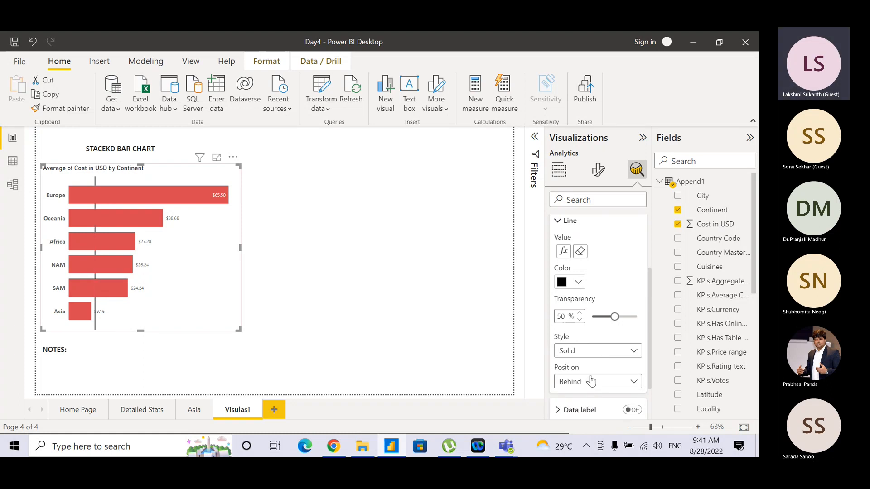
{"action": "left_click", "coordinate": [594, 381]}
{"action": "left_click", "coordinate": [587, 410]}
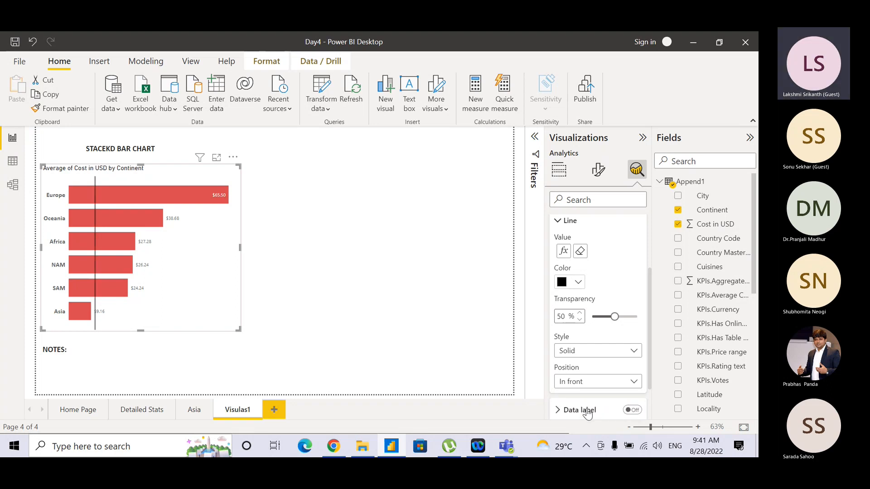
Try the constant line at 0% transparency, and return it to 50%
{"action": "scroll", "coordinate": [649, 297], "scroll_direction": "down", "scroll_amount": 2}
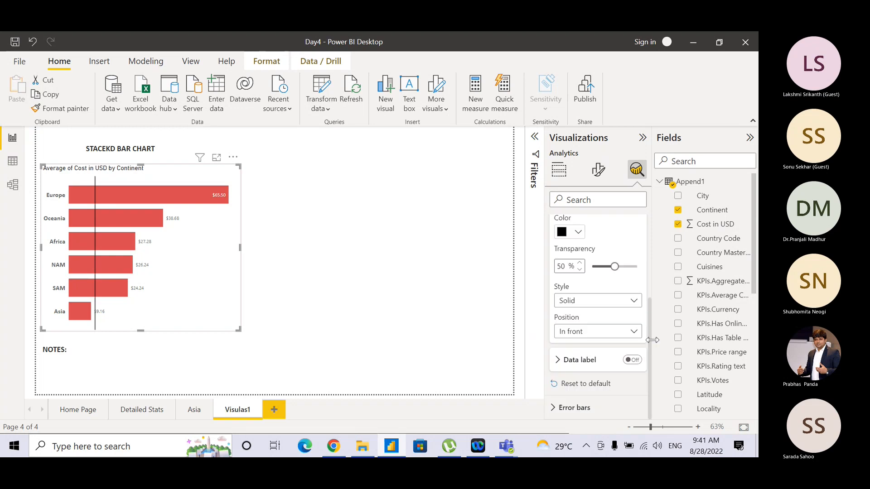
{"action": "left_click_drag", "start_coordinate": [614, 266], "coordinate": [590, 281]}
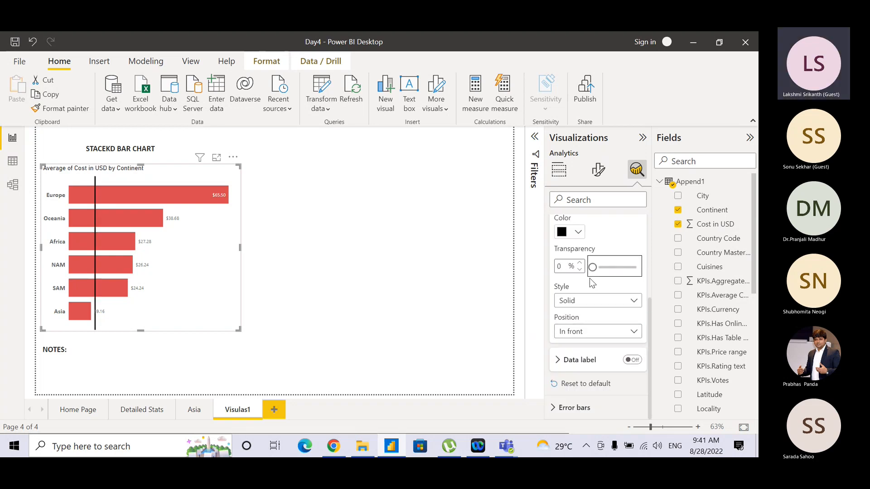
{"action": "left_click_drag", "start_coordinate": [592, 268], "coordinate": [615, 267]}
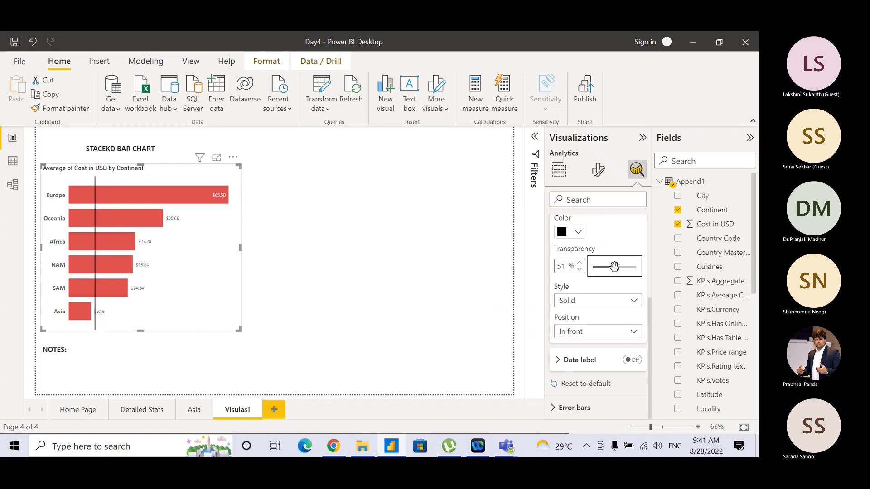
{"action": "left_click", "coordinate": [580, 270]}
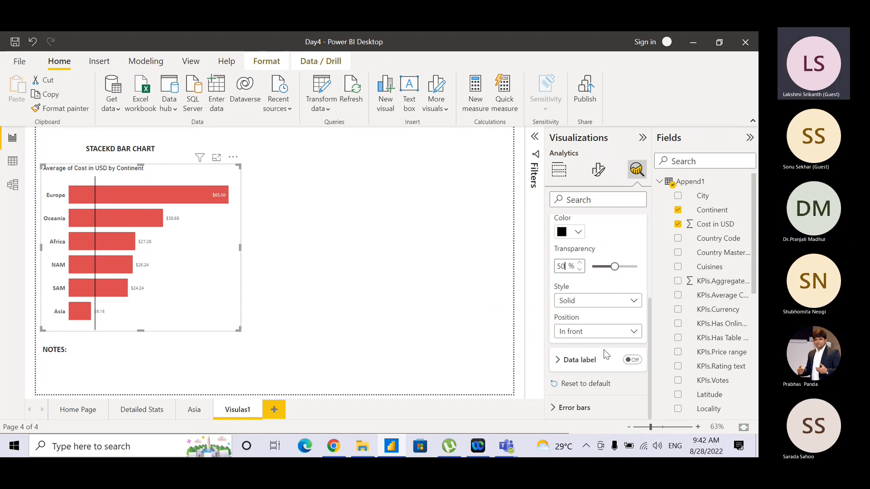
Turn on the constant line's data label, set its colour to red, and close the constant line settings
{"action": "left_click", "coordinate": [633, 360]}
{"action": "left_click", "coordinate": [557, 361]}
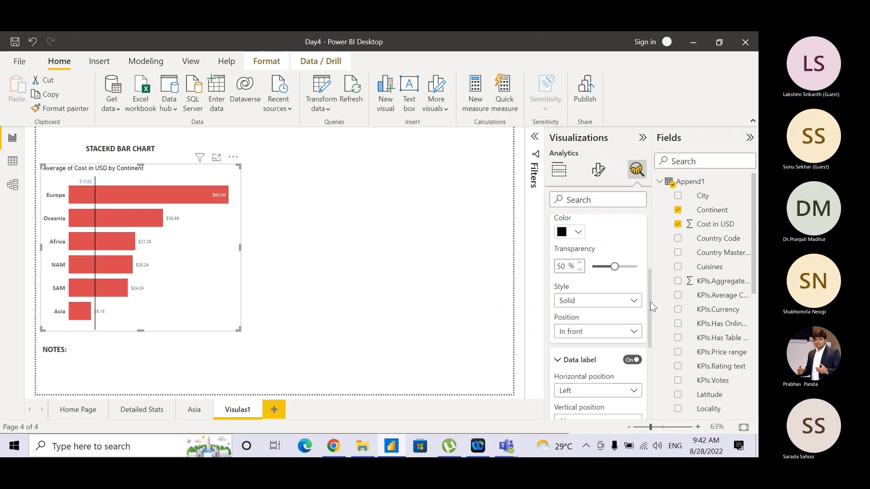
{"action": "left_click_drag", "start_coordinate": [651, 304], "coordinate": [660, 342]}
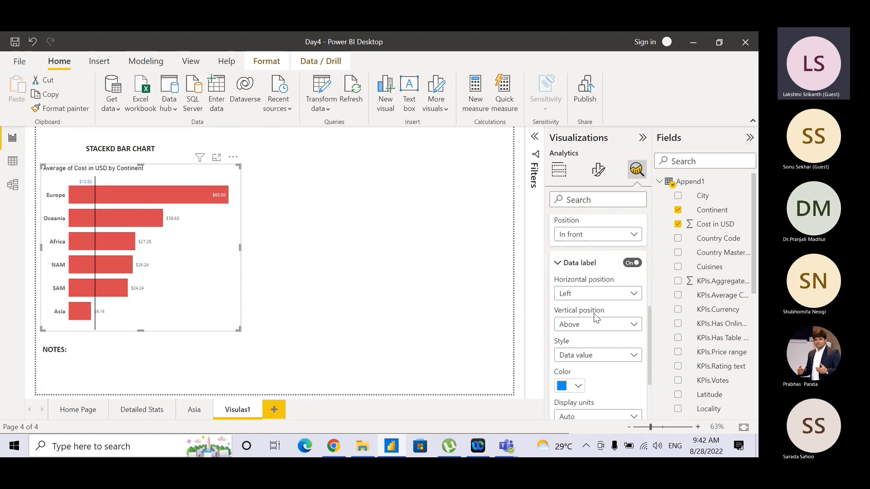
{"action": "left_click", "coordinate": [576, 385]}
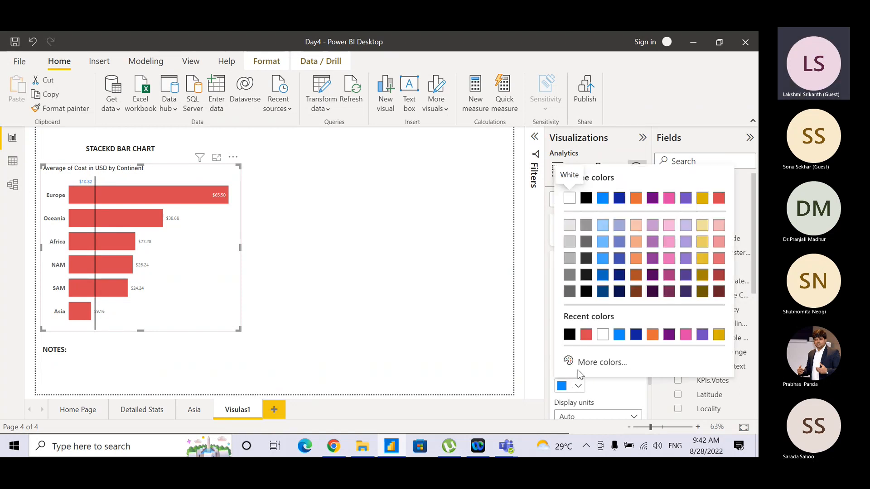
{"action": "left_click", "coordinate": [586, 340]}
{"action": "left_click_drag", "start_coordinate": [651, 332], "coordinate": [648, 368]}
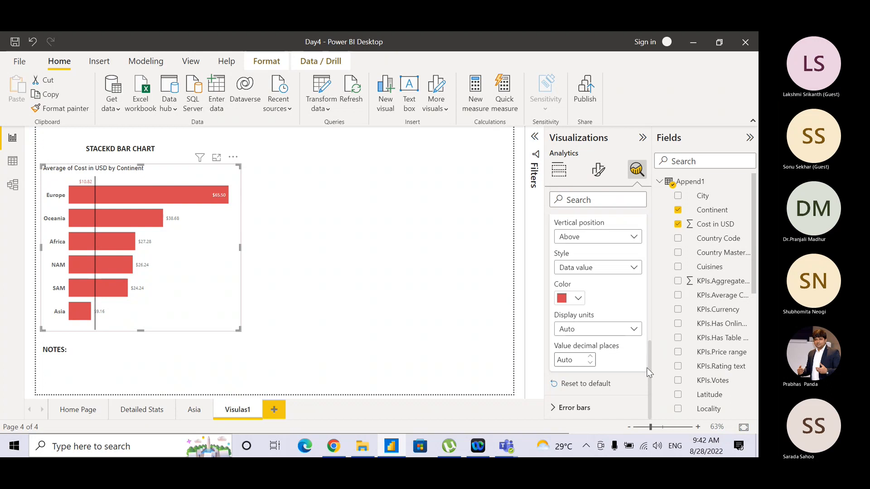
{"action": "scroll", "coordinate": [650, 346], "scroll_direction": "up", "scroll_amount": 5}
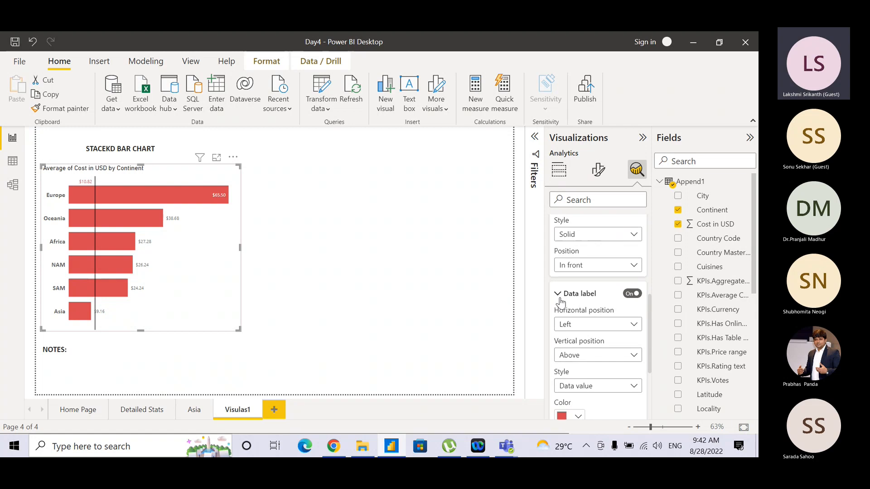
{"action": "left_click", "coordinate": [563, 295]}
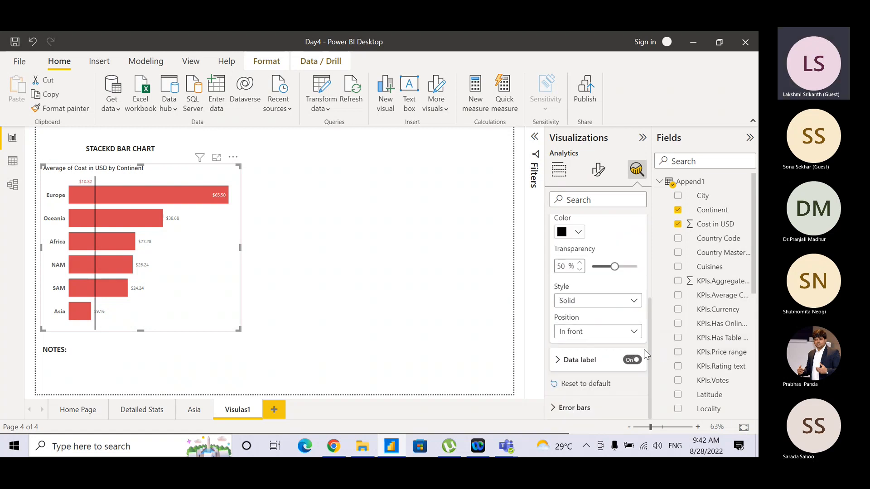
{"action": "scroll", "coordinate": [650, 350], "scroll_direction": "up", "scroll_amount": 3}
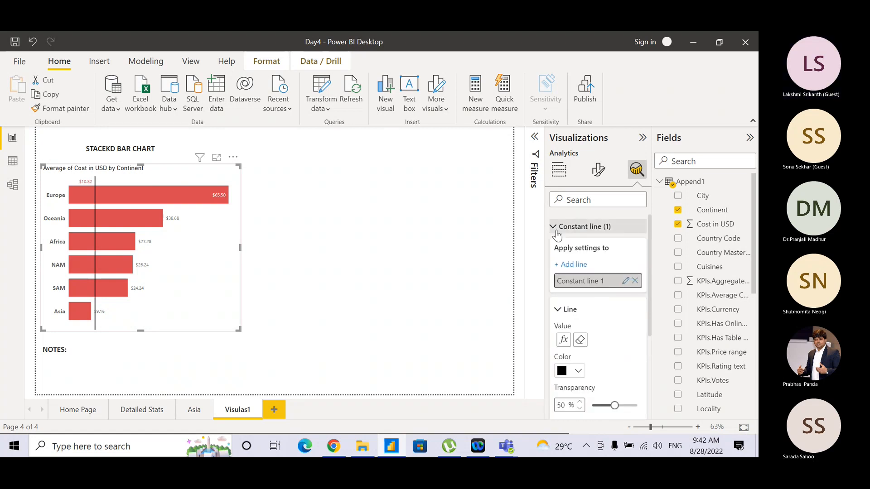
{"action": "left_click", "coordinate": [557, 229]}
{"action": "left_click", "coordinate": [309, 260]}
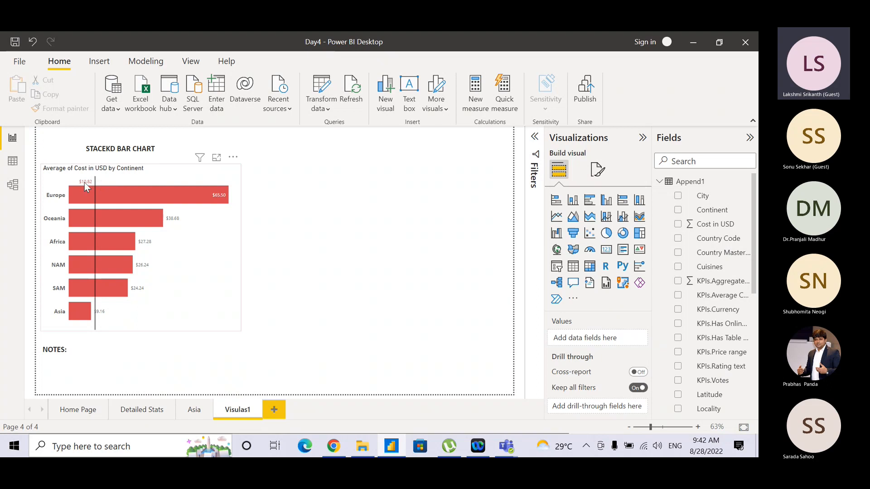
Examine the constant line's label and compare the line with the continent bars, including the Europe bar's tooltip
{"action": "key", "text": "ctrl"}
{"action": "key", "text": "ctrl"}
{"action": "key", "text": "ctrl"}
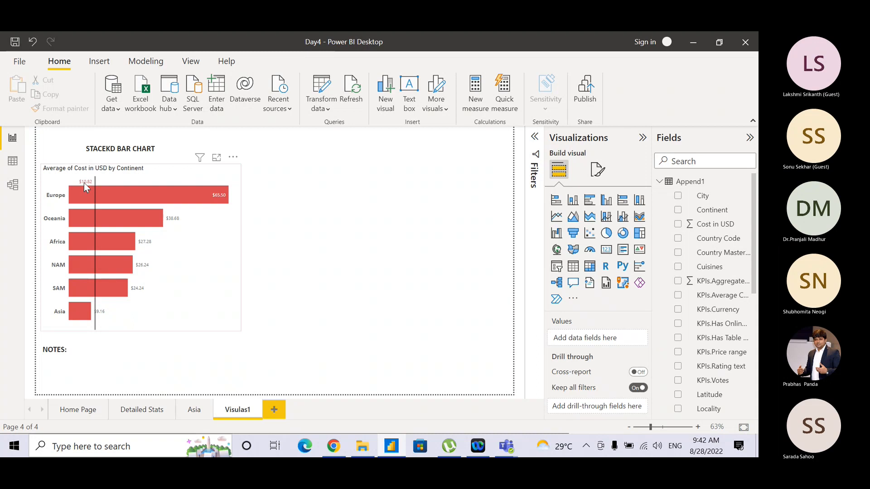
{"action": "left_click", "coordinate": [216, 177]}
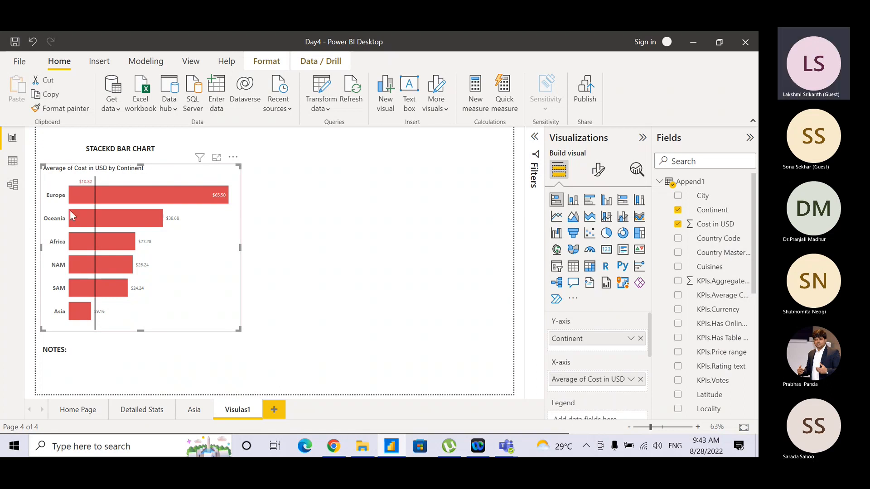
{"action": "mouse_move", "coordinate": [86, 190]}
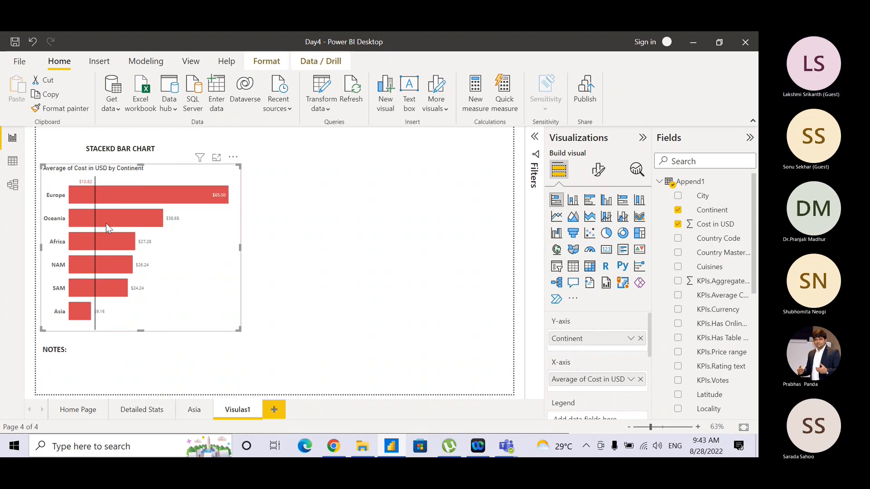
{"action": "mouse_move", "coordinate": [98, 268]}
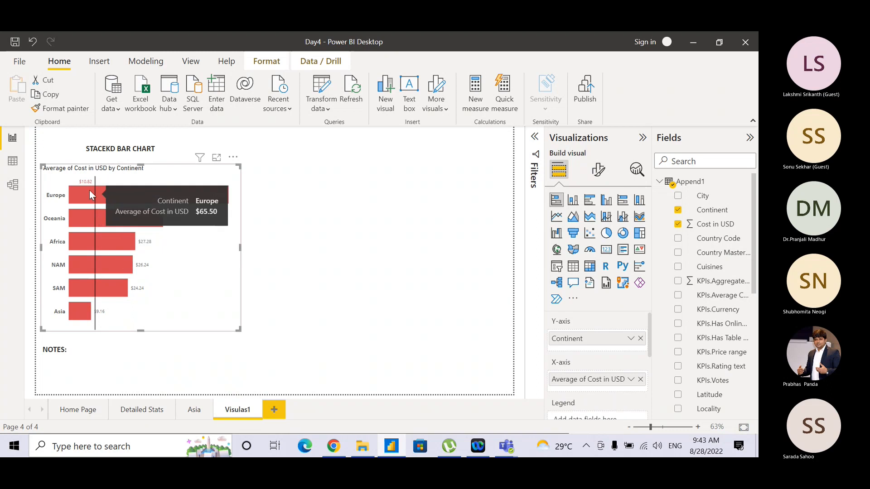
Try adding the text "Constant line" below the NOTES heading and selecting it
{"action": "left_click", "coordinate": [71, 358]}
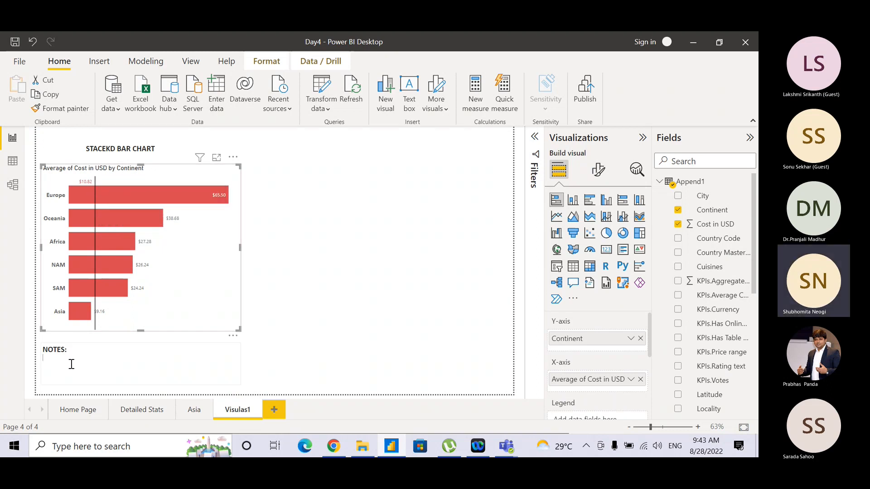
{"action": "type", "text": "Co"}
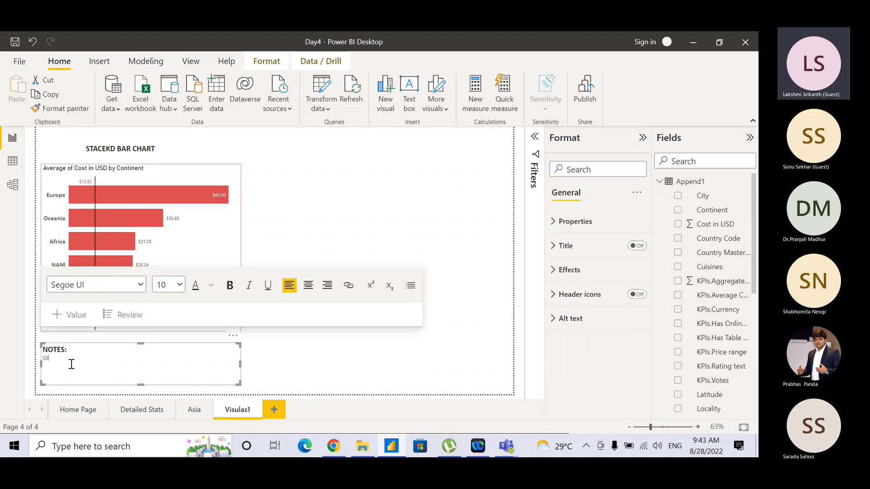
{"action": "type", "text": "ns"}
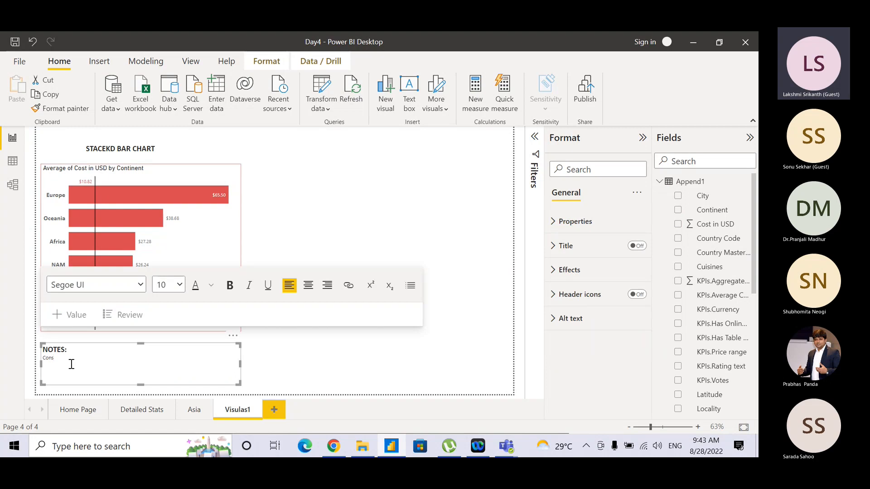
{"action": "type", "text": "tant line"}
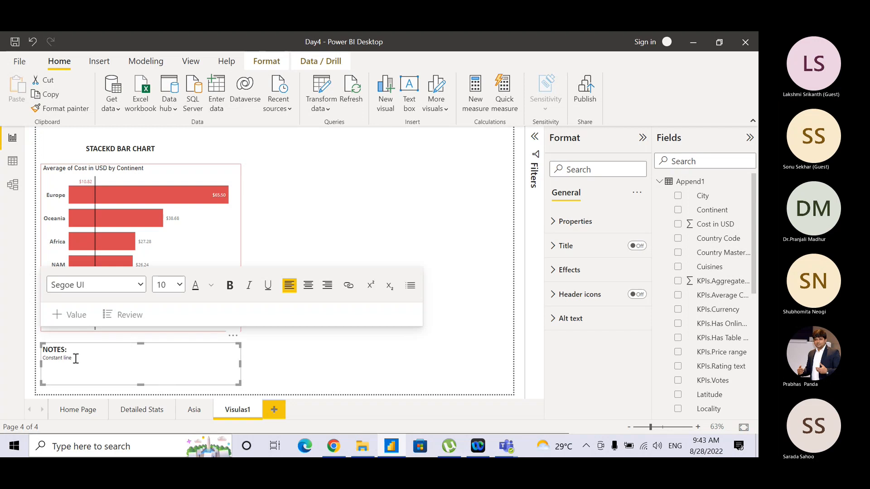
{"action": "left_click_drag", "start_coordinate": [76, 359], "coordinate": [39, 360]}
{"action": "double_click", "coordinate": [39, 360]}
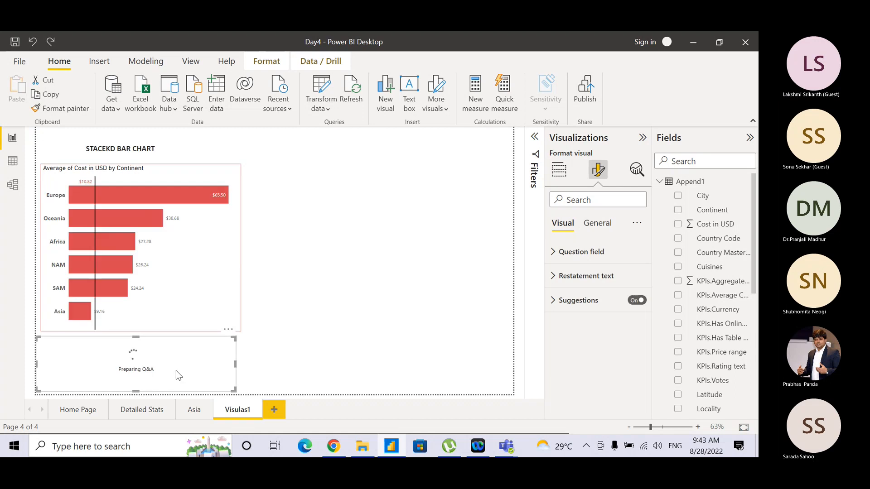
{"action": "left_click", "coordinate": [290, 368]}
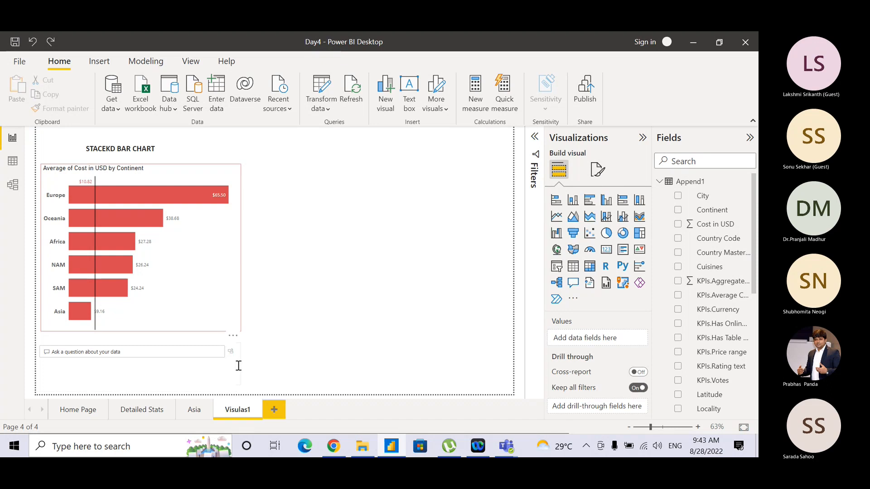
Enter "Constant line" below the NOTES heading in the notes box and set its font size to 12
{"action": "left_click", "coordinate": [239, 366]}
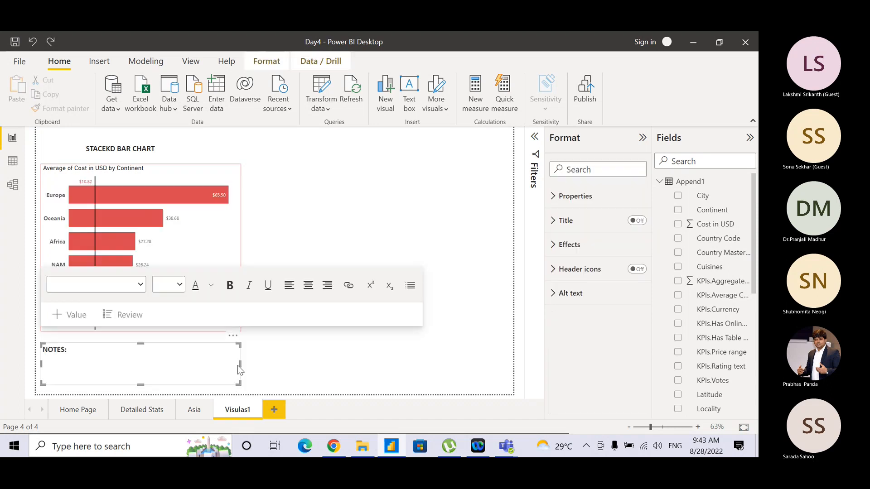
{"action": "left_click", "coordinate": [109, 369]}
{"action": "type", "text": "Co"}
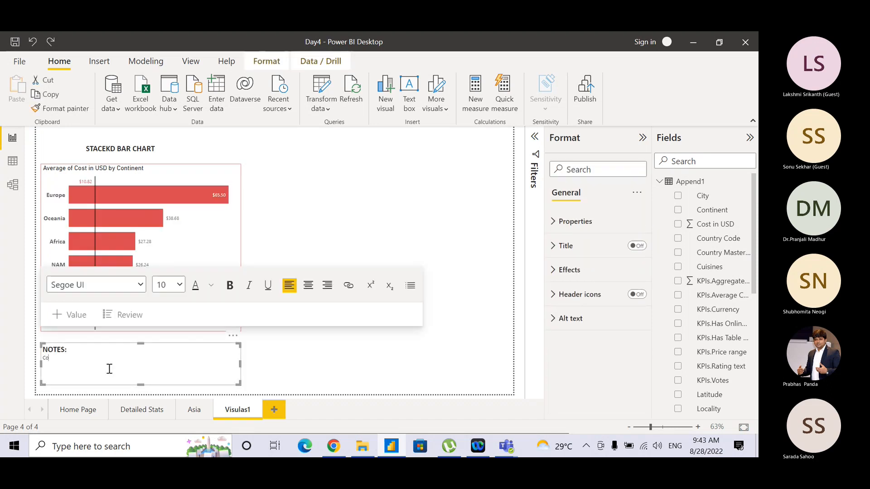
{"action": "type", "text": "nstant lin"}
{"action": "key", "text": "shift+Left"}
{"action": "key", "text": "shift+Left"}
{"action": "key", "text": "shift+Left"}
{"action": "key", "text": "shift+Left"}
{"action": "key", "text": "shift+Left"}
{"action": "key", "text": "shift+Left"}
{"action": "key", "text": "shift+Left"}
{"action": "key", "text": "shift+Left"}
{"action": "key", "text": "shift+Left"}
{"action": "key", "text": "shift+Left"}
{"action": "key", "text": "shift+Left"}
{"action": "key", "text": "shift+Left"}
{"action": "key", "text": "shift+Left"}
{"action": "left_click", "coordinate": [176, 285]}
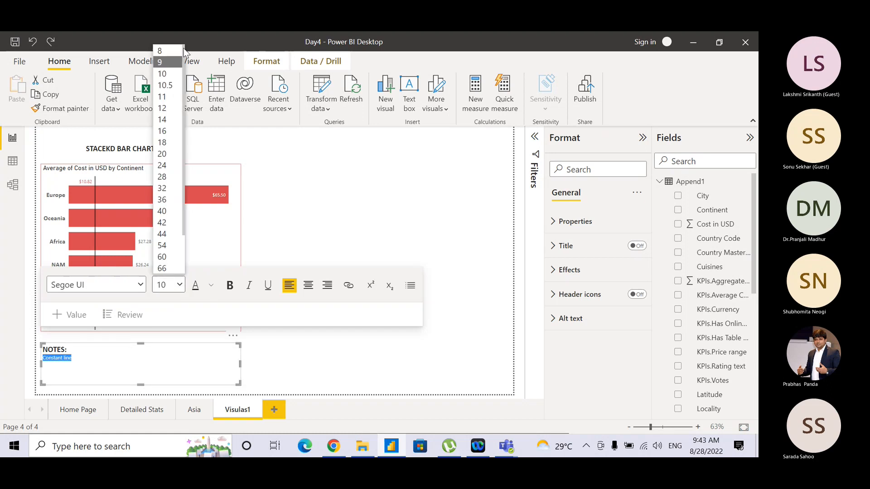
{"action": "left_click", "coordinate": [181, 108]}
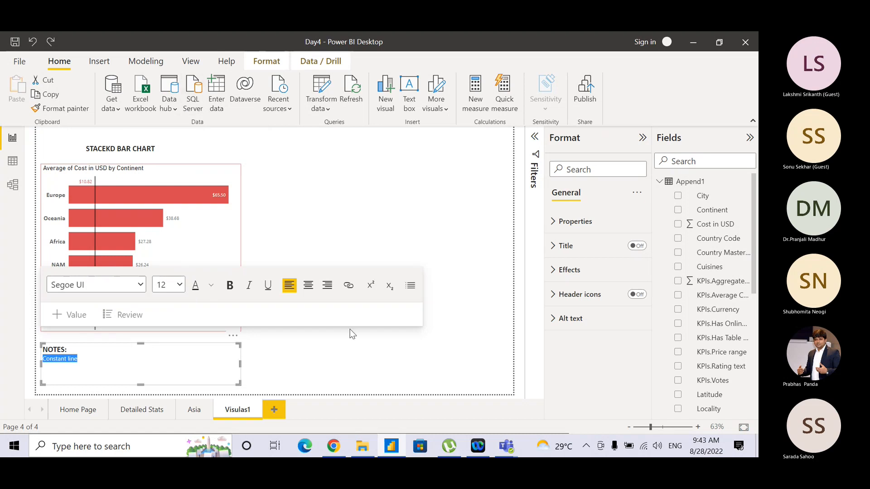
{"action": "left_click", "coordinate": [339, 366]}
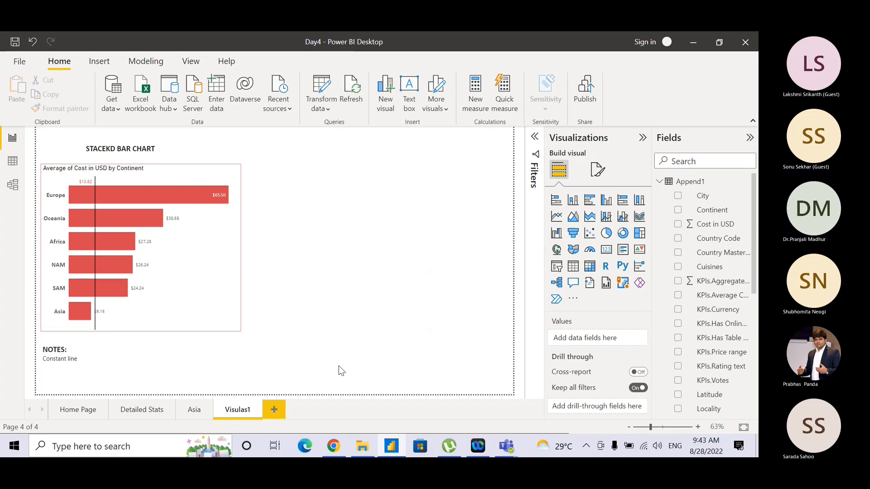
Examine the error bar options in the stacked bar chart's analytics settings and collapse them
{"action": "left_click", "coordinate": [216, 286]}
{"action": "left_click", "coordinate": [636, 169]}
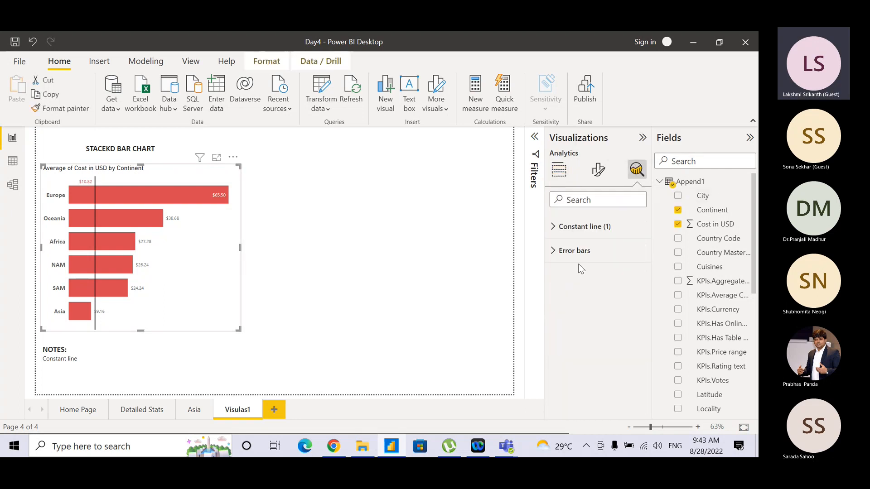
{"action": "left_click", "coordinate": [555, 252]}
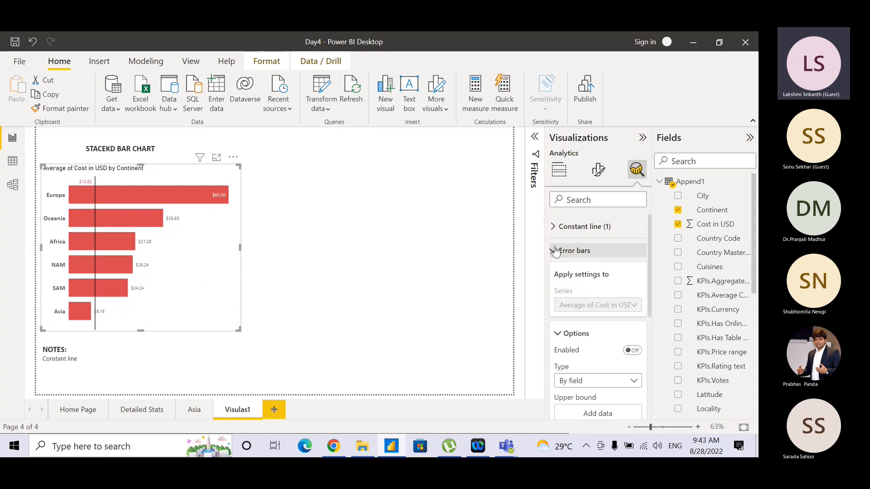
{"action": "mouse_move", "coordinate": [648, 262]}
{"action": "left_mouse_down"}
{"action": "mouse_move", "coordinate": [651, 347]}
{"action": "mouse_move", "coordinate": [640, 277]}
{"action": "left_mouse_up"}
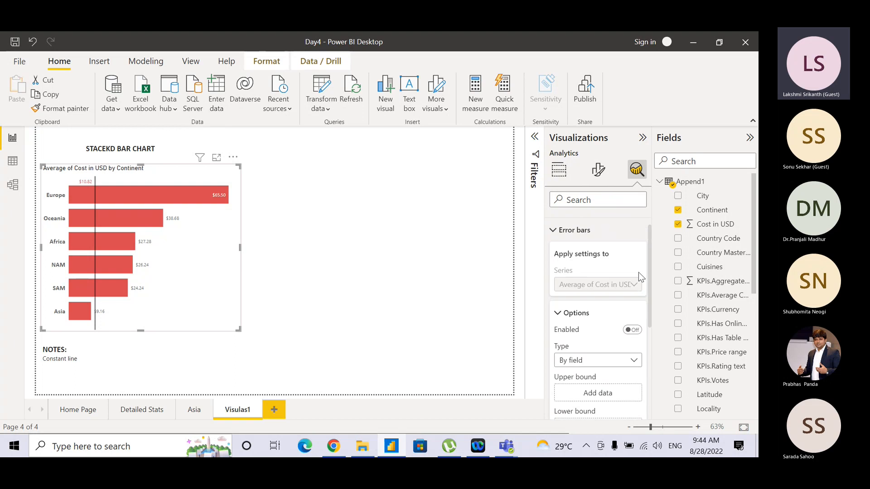
{"action": "left_click", "coordinate": [553, 231]}
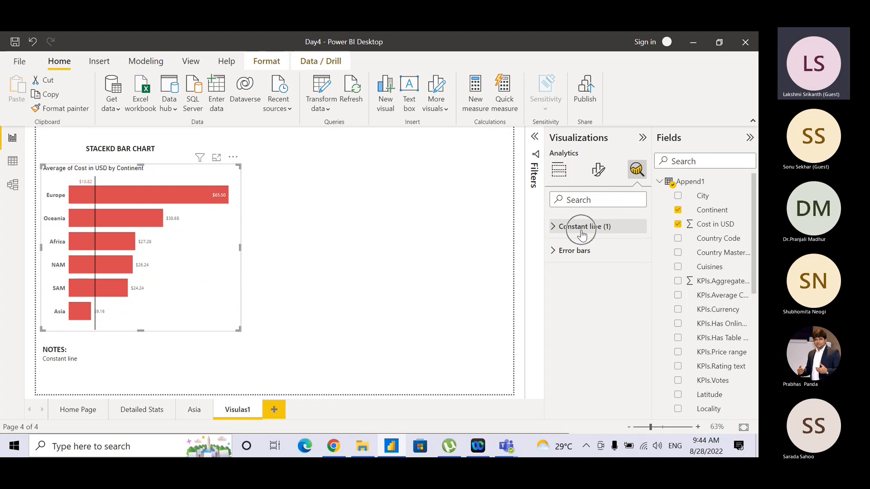
Review the stacked bar chart's constant line settings, then collapse them and deselect the chart
{"action": "left_click", "coordinate": [553, 228]}
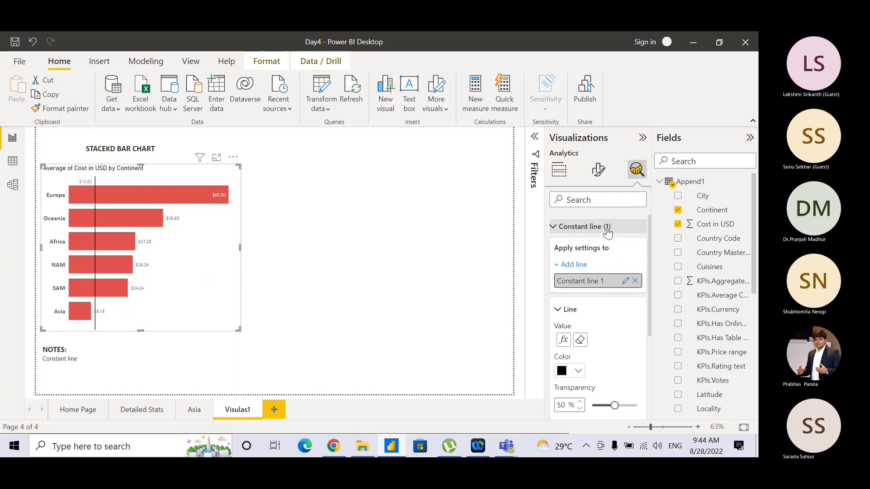
{"action": "key", "text": "ctrl"}
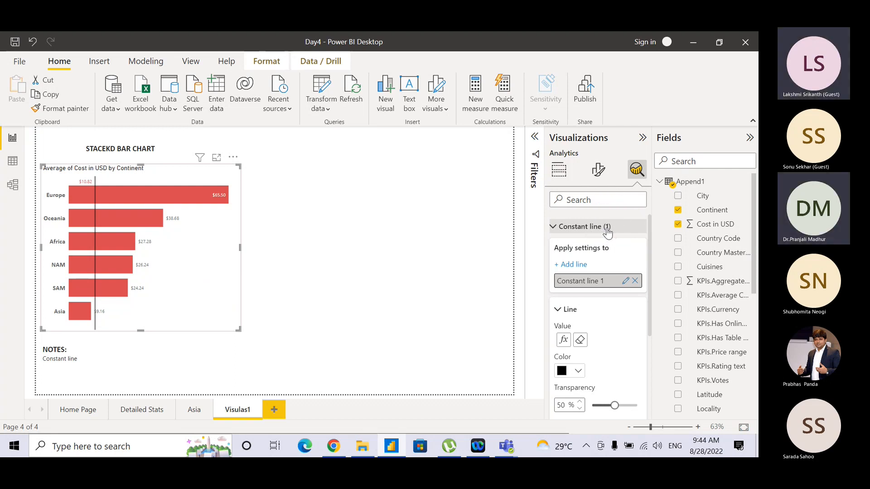
{"action": "key", "text": "ctrl"}
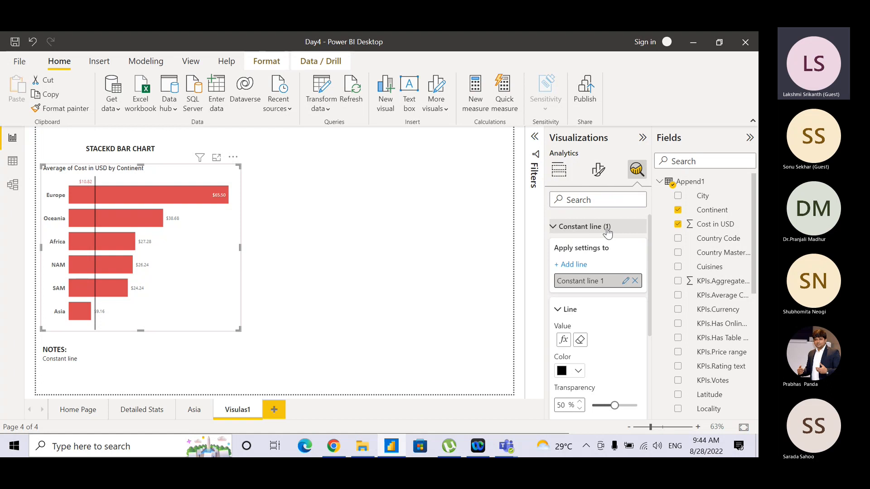
{"action": "key", "text": "ctrl"}
{"action": "key", "text": "ctrl"}
{"action": "key", "text": "ctrl"}
{"action": "key", "text": "ctrl"}
{"action": "key", "text": "ctrl"}
{"action": "key", "text": "ctrl"}
{"action": "key", "text": "ctrl"}
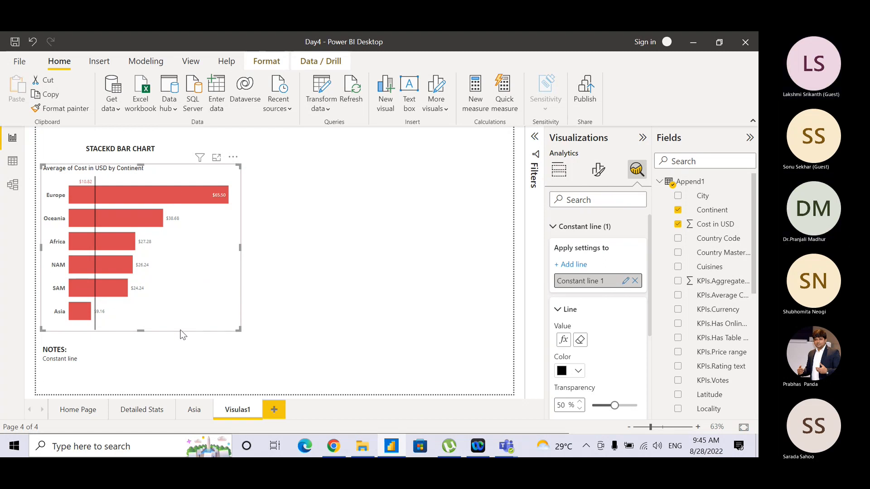
{"action": "left_click", "coordinate": [553, 226]}
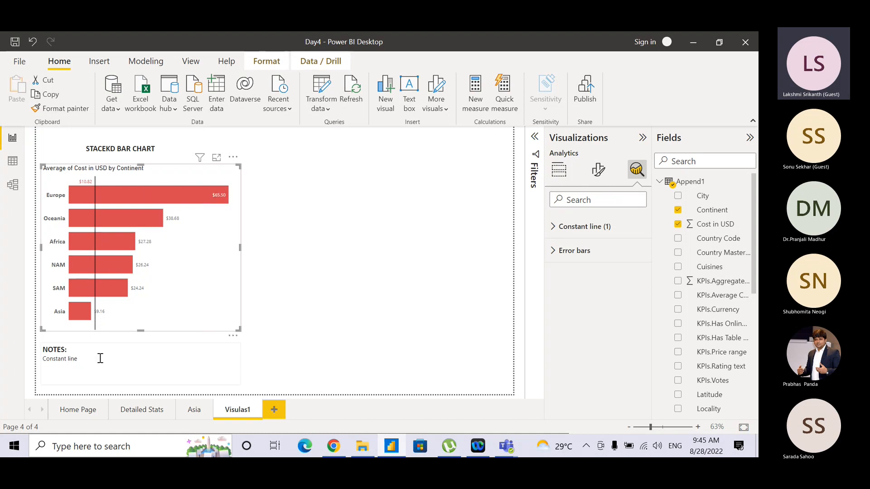
{"action": "left_click", "coordinate": [259, 277]}
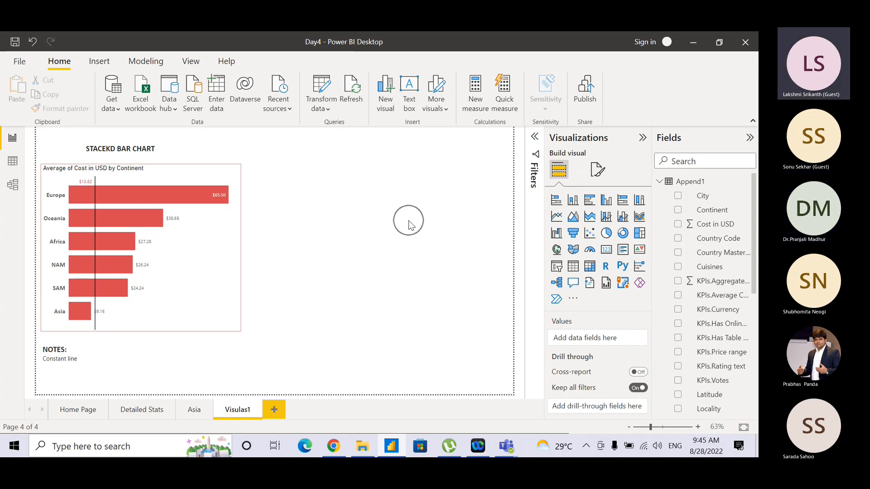
{"action": "key", "text": "alt+Tab"}
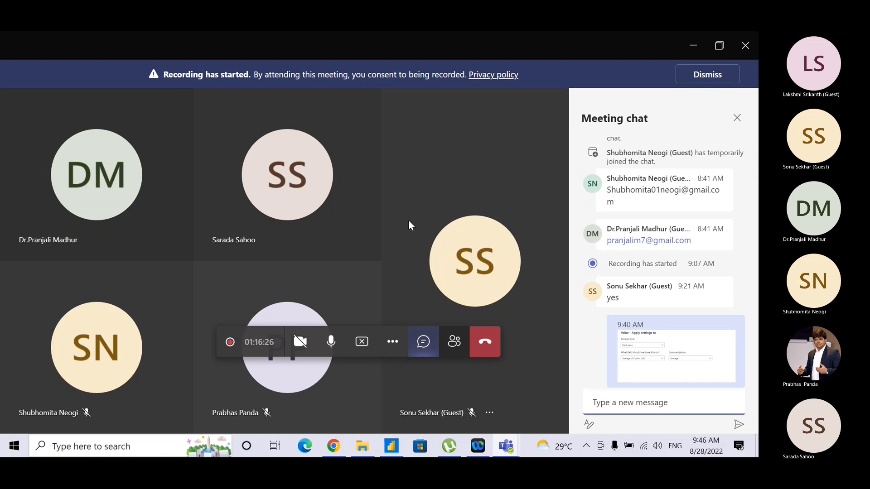
{"action": "key", "text": "alt+Tab"}
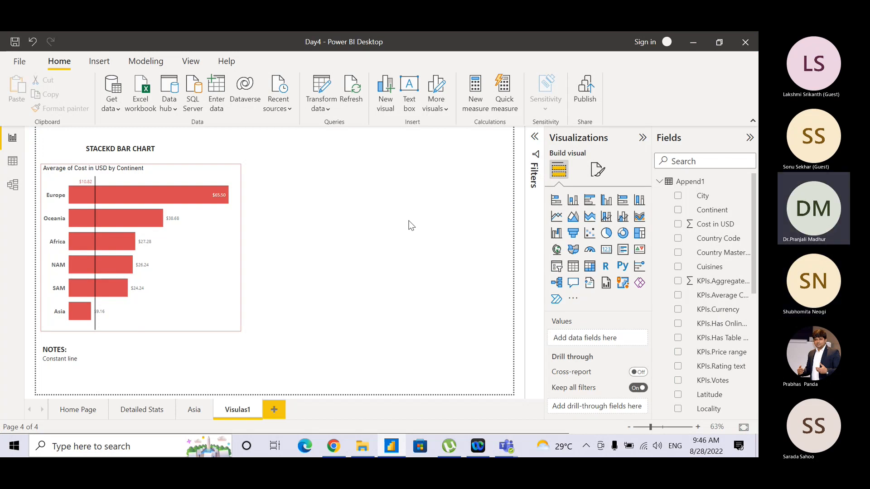
{"action": "key", "text": "ctrl"}
{"action": "key", "text": "ctrl"}
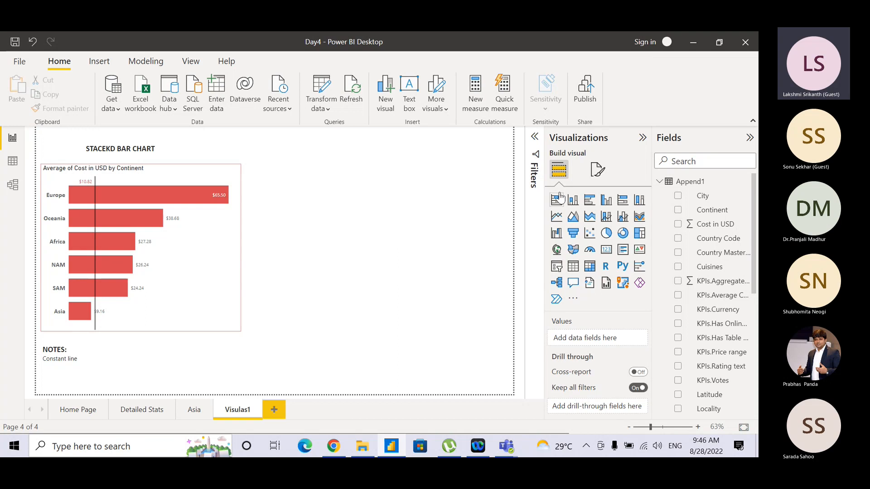
Add an empty stacked column chart beside the bar chart and move it slightly right to widen the gap
{"action": "key", "text": "ctrl"}
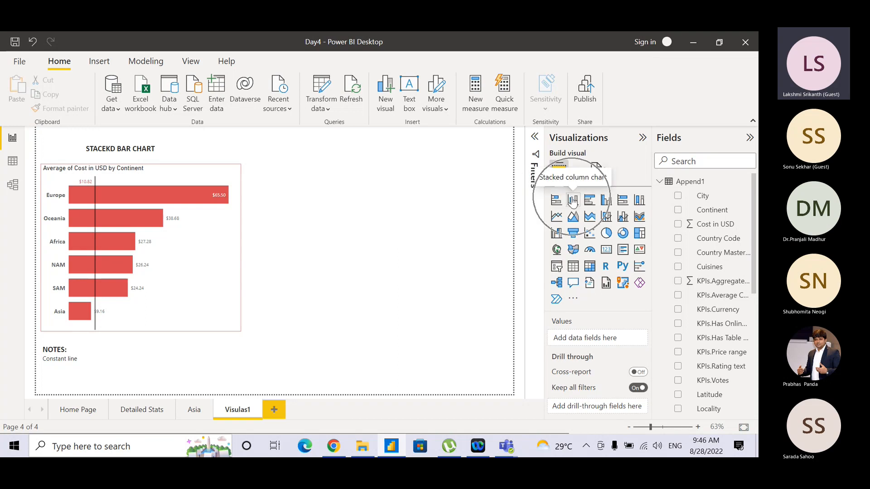
{"action": "left_click", "coordinate": [573, 201]}
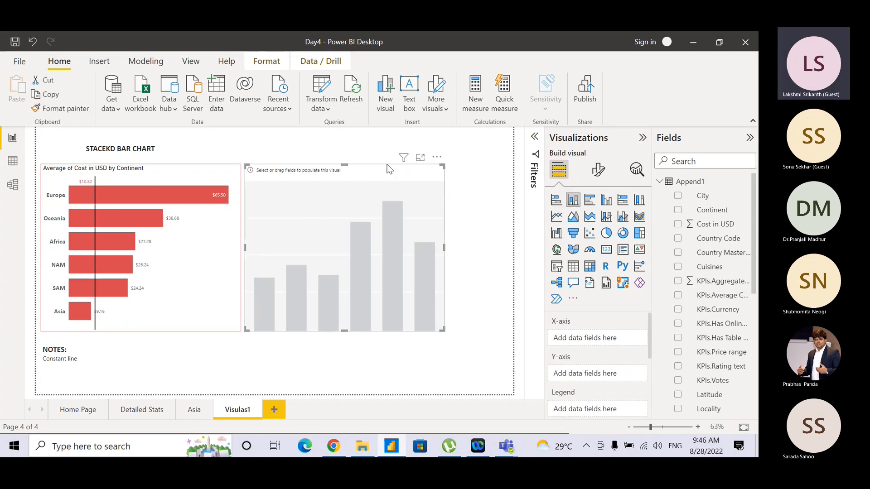
{"action": "left_click_drag", "start_coordinate": [392, 164], "coordinate": [420, 165]}
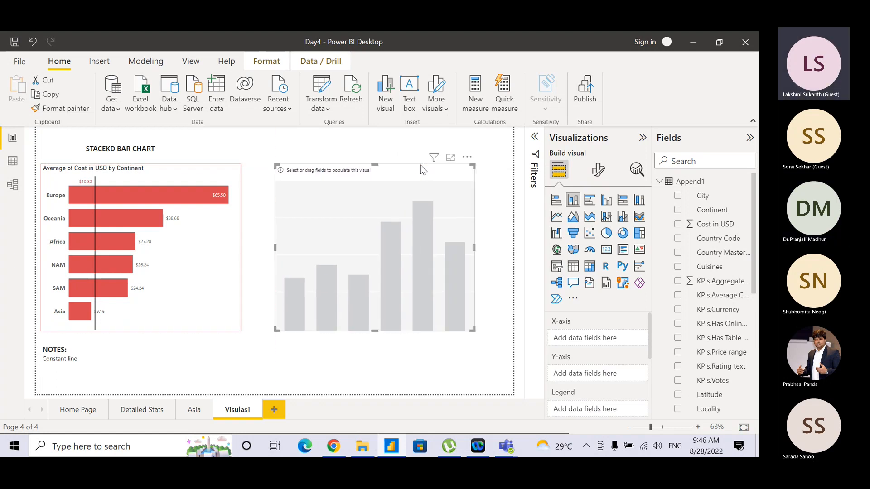
Check the bar chart's fields, then assign Continent to the column chart's X-axis and Cost in USD to its Y-axis
{"action": "key", "text": "ctrl"}
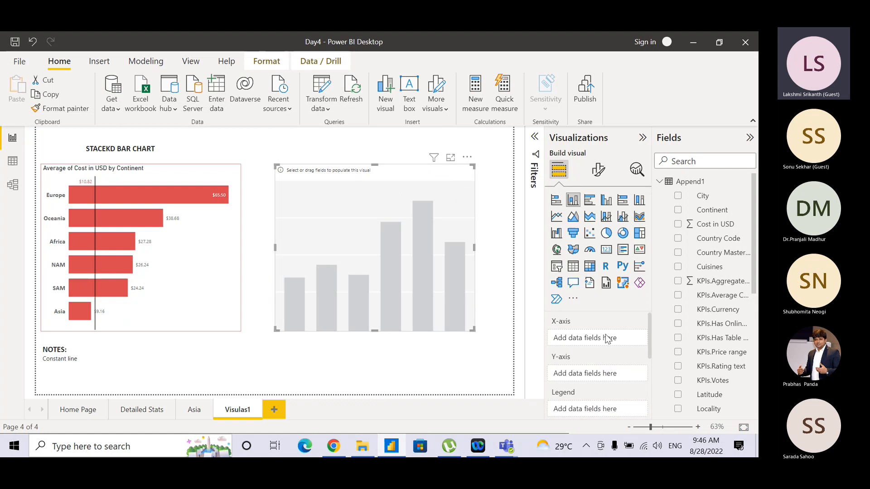
{"action": "left_click", "coordinate": [204, 230]}
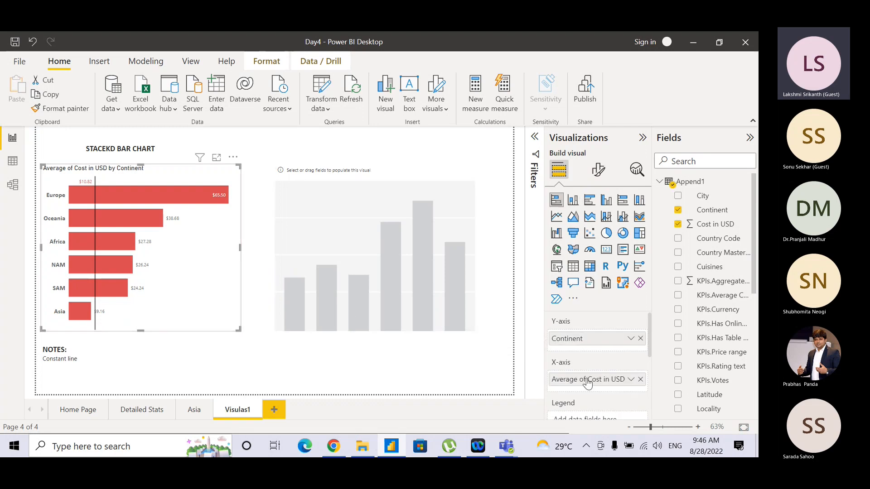
{"action": "left_click", "coordinate": [457, 177]}
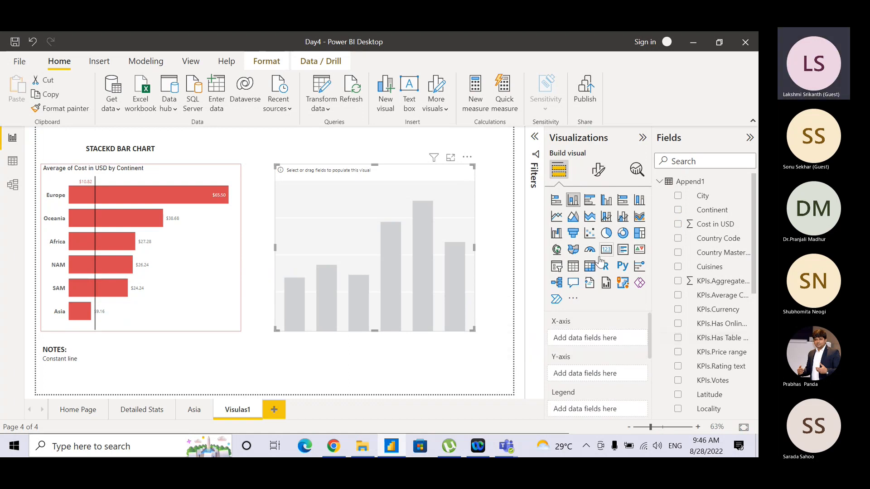
{"action": "left_click_drag", "start_coordinate": [708, 210], "coordinate": [609, 339]}
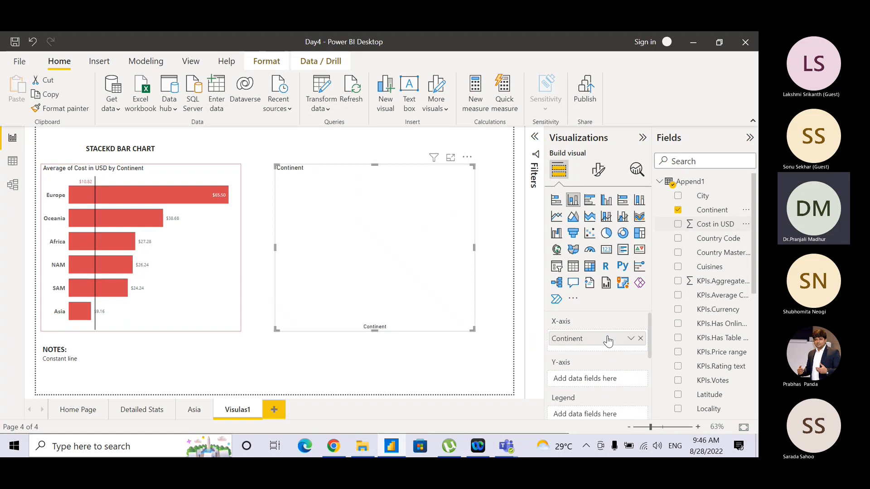
{"action": "left_click_drag", "start_coordinate": [721, 224], "coordinate": [620, 380]}
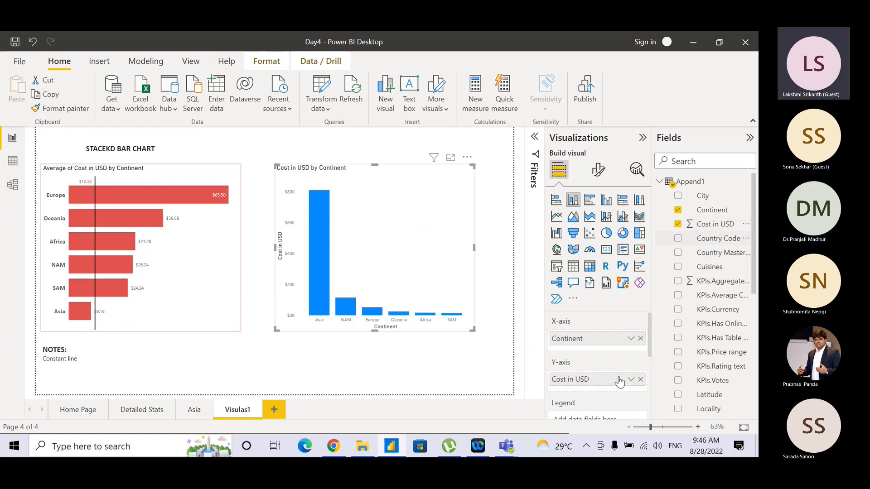
Open the aggregation options for Cost in USD on the column chart's Y-axis
{"action": "left_click", "coordinate": [630, 380]}
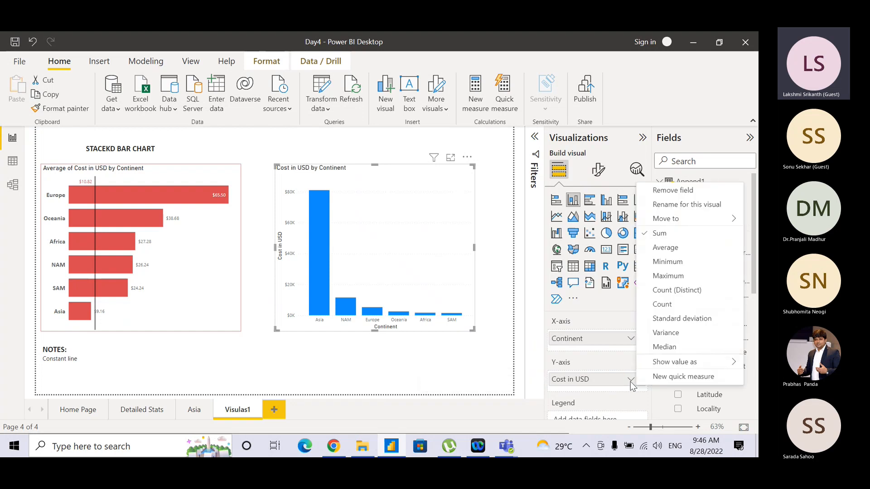
Set the Y-axis aggregation of Cost in USD to Average in the column chart
{"action": "left_click", "coordinate": [689, 248]}
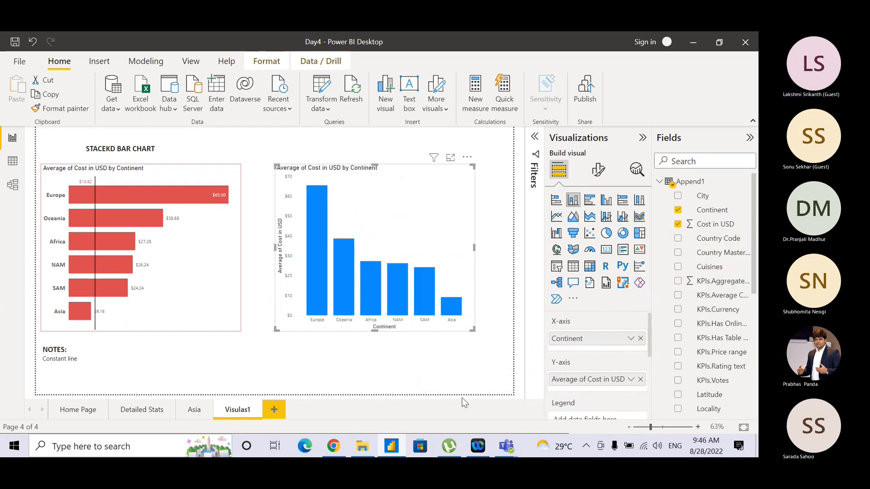
{"action": "left_click", "coordinate": [492, 355]}
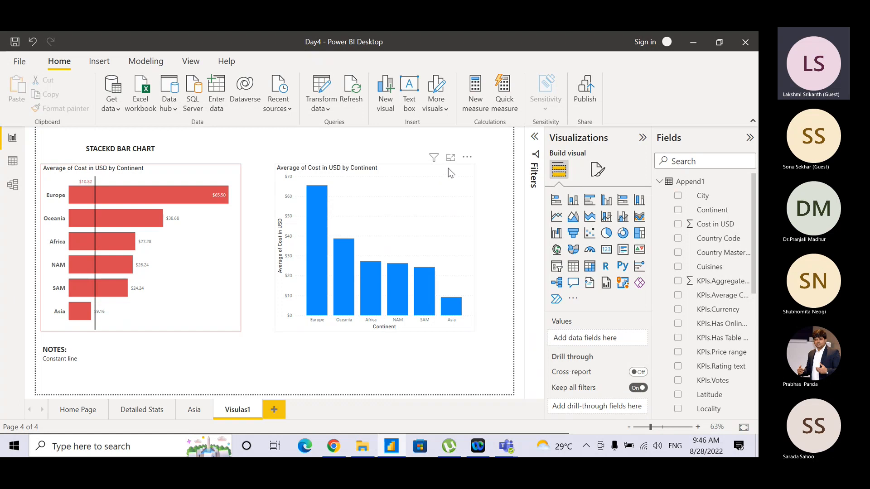
{"action": "left_click", "coordinate": [449, 169]}
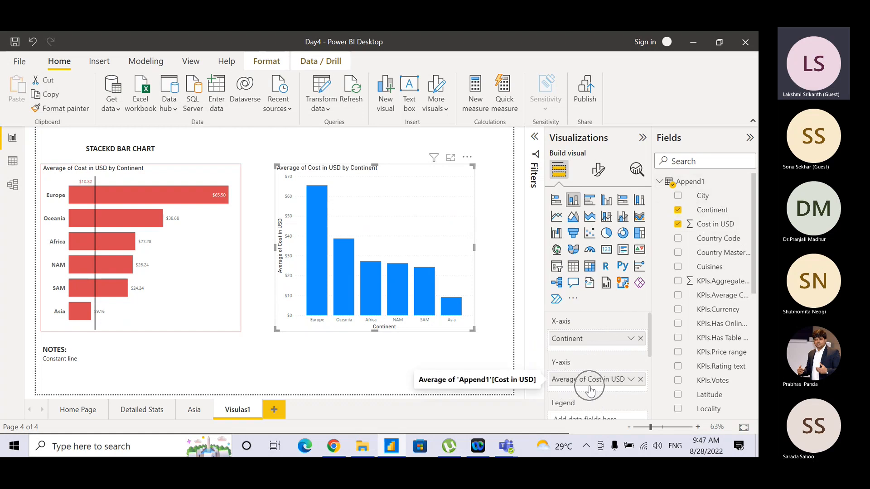
{"action": "left_click", "coordinate": [483, 356]}
{"action": "left_click", "coordinate": [469, 275]}
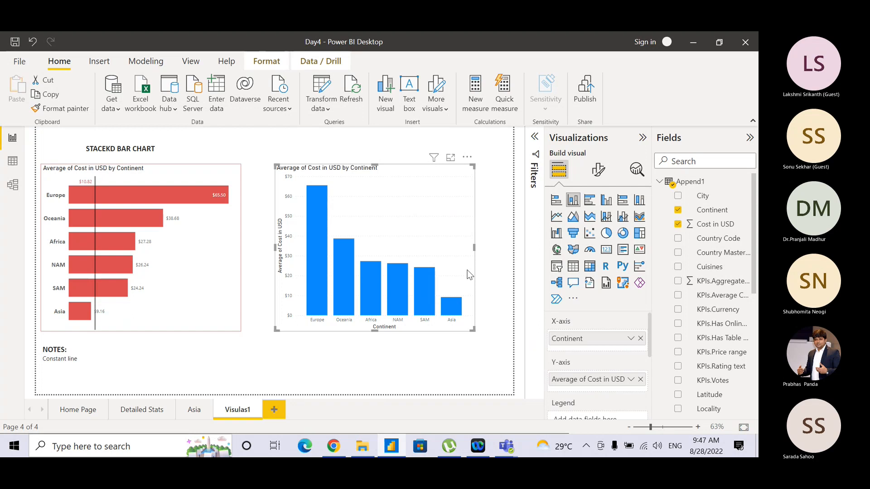
{"action": "key", "text": "ctrl"}
{"action": "key", "text": "ctrl"}
{"action": "key", "text": "ctrl"}
{"action": "key", "text": "ctrl"}
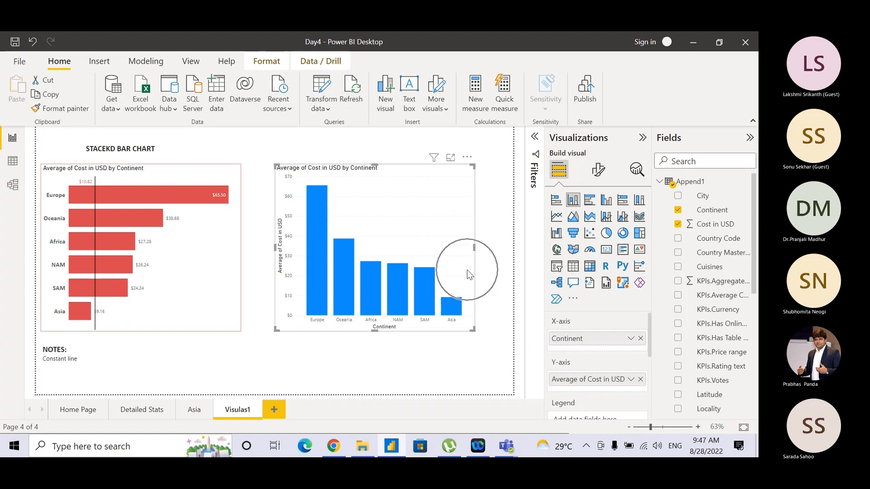
{"action": "key", "text": "ctrl"}
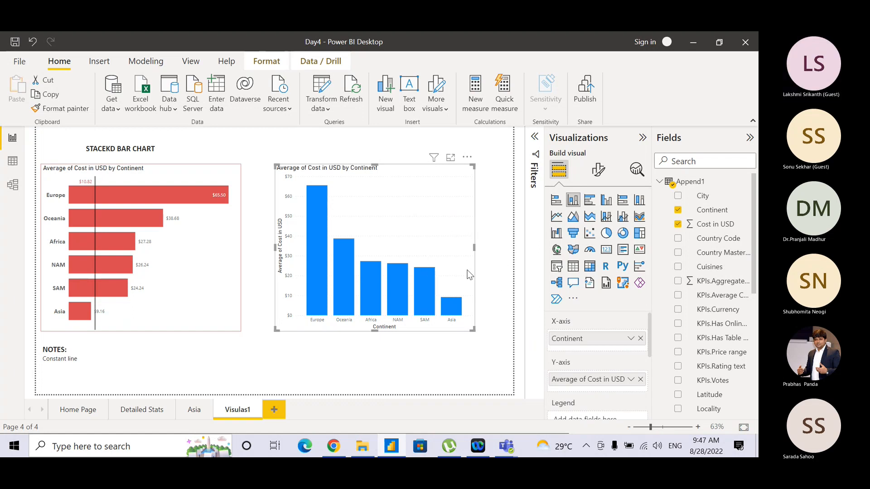
{"action": "key", "text": "ctrl"}
{"action": "key", "text": "ctrl"}
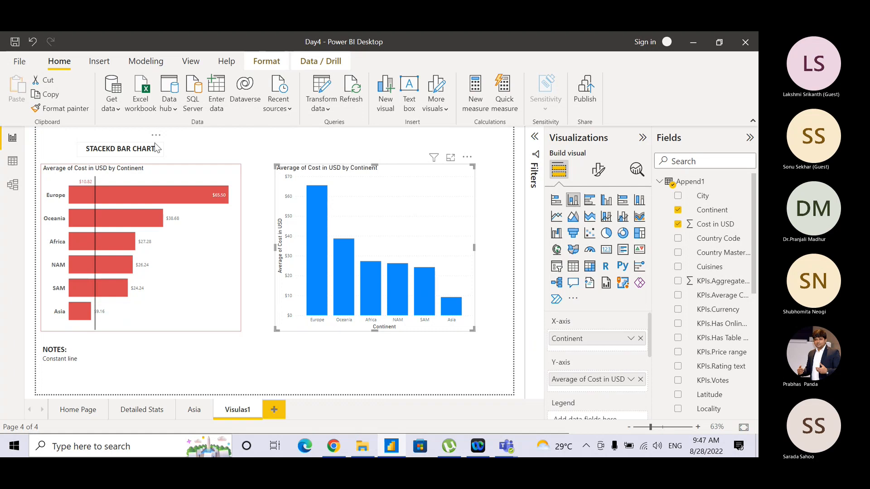
{"action": "left_click", "coordinate": [324, 153]}
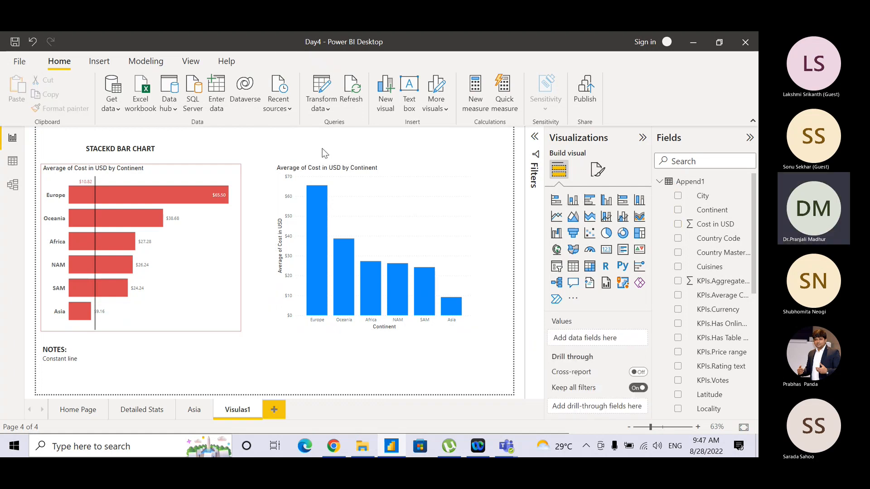
{"action": "left_click", "coordinate": [452, 165]}
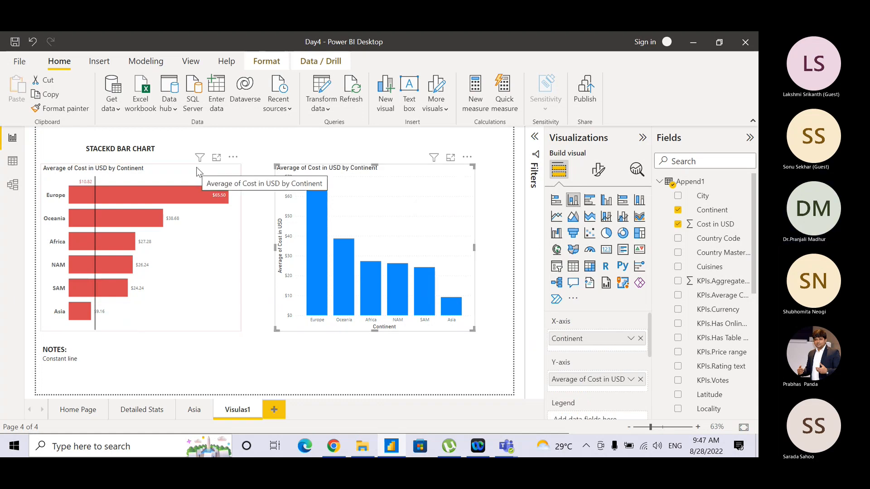
Review the aggregation options available for Cost in USD on the column chart's Y-axis
{"action": "left_click", "coordinate": [631, 380]}
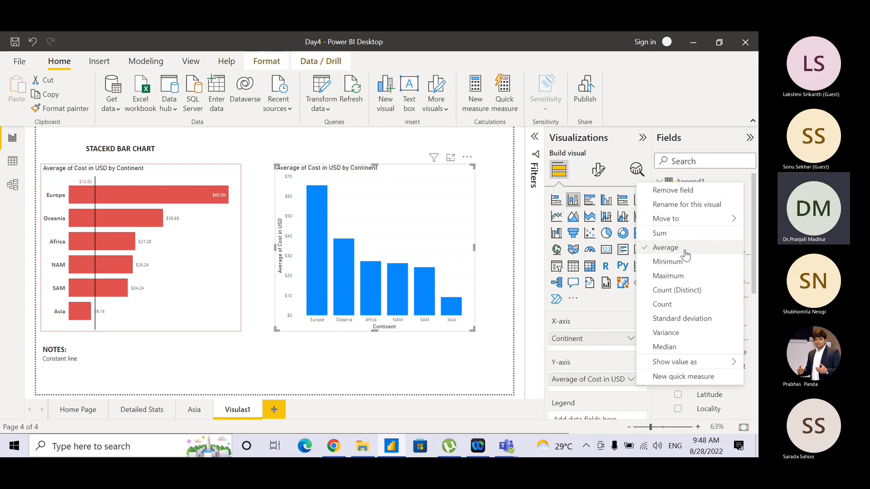
{"action": "left_click", "coordinate": [599, 360]}
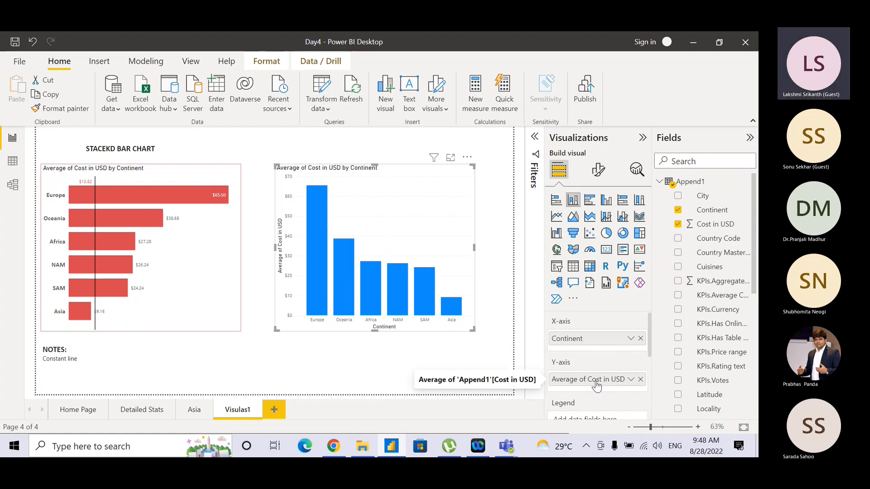
{"action": "key", "text": "ctrl"}
{"action": "key", "text": "ctrl"}
{"action": "key", "text": "ctrl"}
{"action": "left_click", "coordinate": [630, 380]}
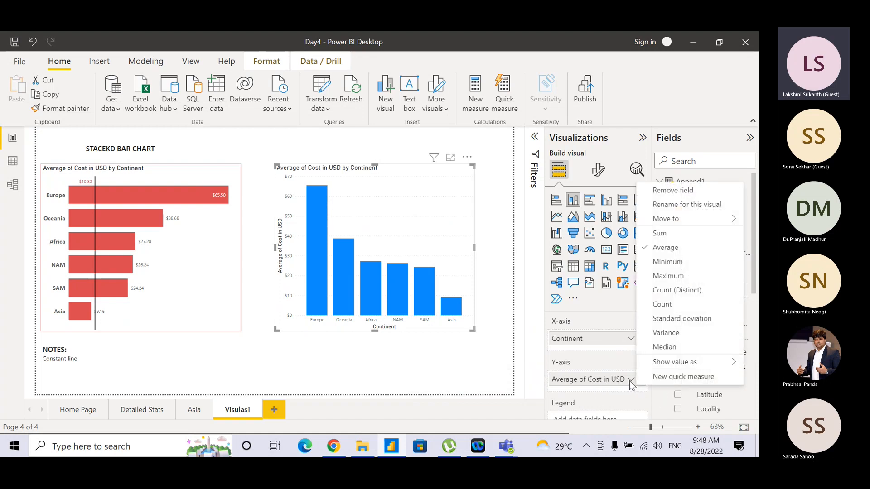
{"action": "key", "text": "ctrl"}
{"action": "key", "text": "ctrl"}
{"action": "key", "text": "ctrl"}
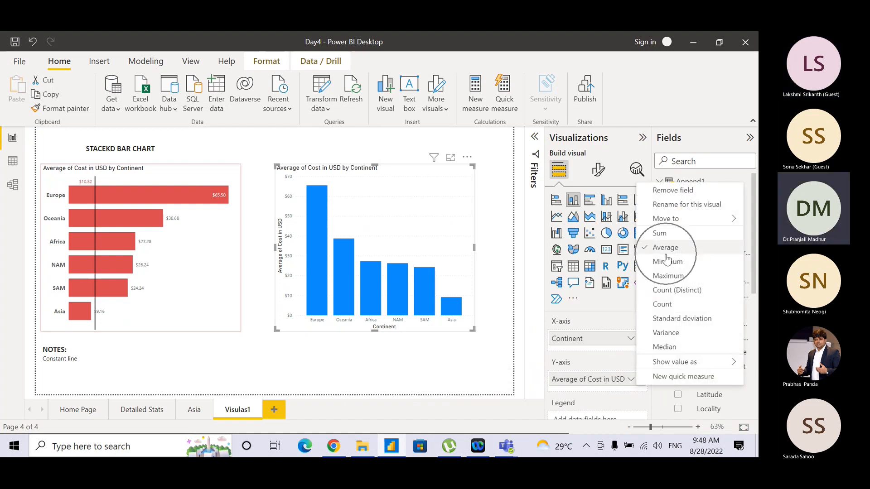
{"action": "left_click", "coordinate": [613, 327]}
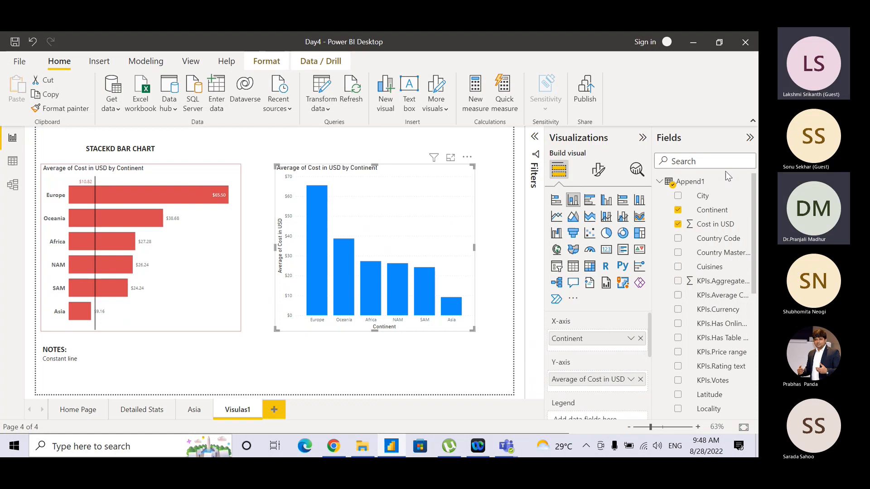
Examine the Cost in USD field in the Append1 table and the Sum and Average choices for its Y-axis value
{"action": "key", "text": "ctrl"}
{"action": "key", "text": "ctrl"}
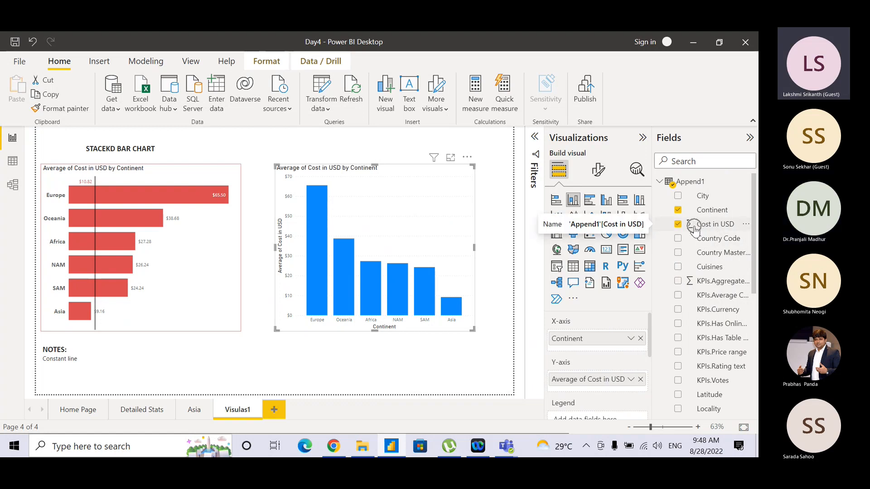
{"action": "key", "text": "ctrl"}
{"action": "key", "text": "ctrl"}
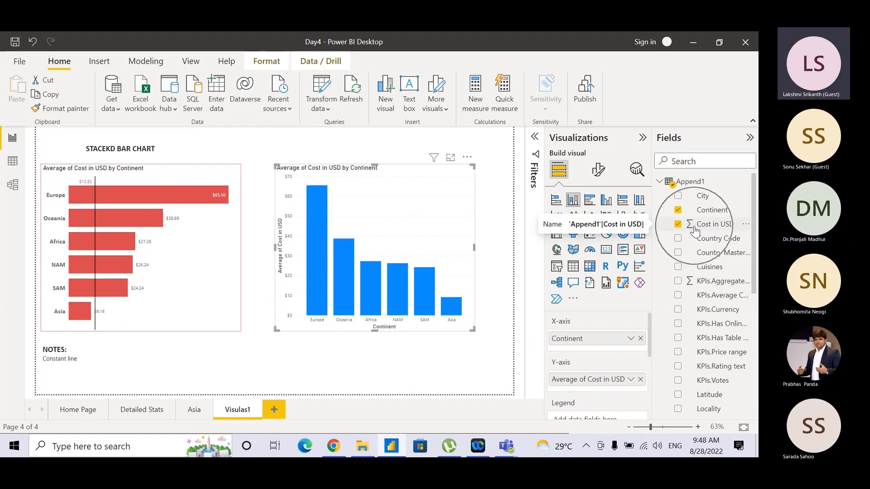
{"action": "key", "text": "ctrl"}
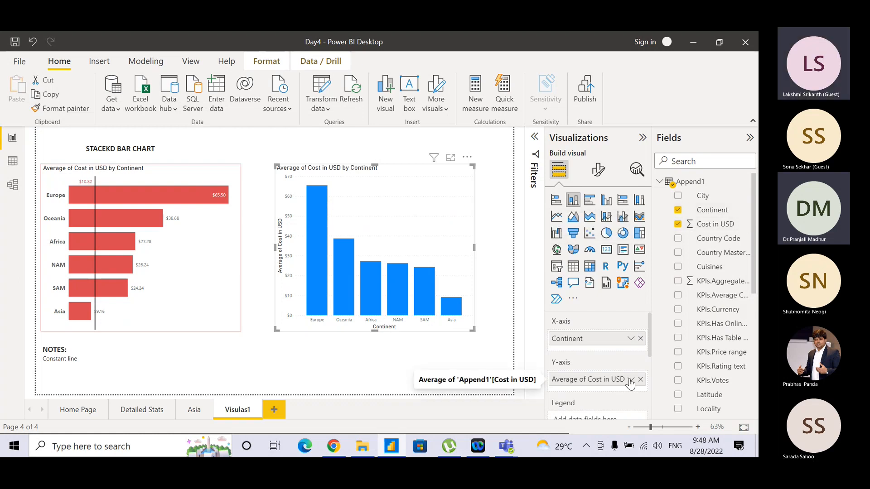
{"action": "key", "text": "ctrl"}
{"action": "key", "text": "ctrl"}
{"action": "key", "text": "ctrl"}
{"action": "key", "text": "ctrl"}
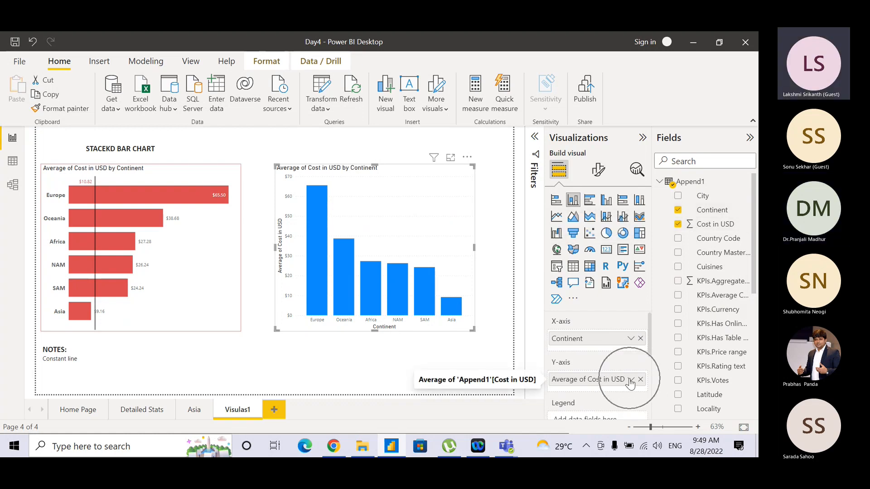
{"action": "key", "text": "ctrl"}
{"action": "key", "text": "ctrl"}
{"action": "key", "text": "ctrl"}
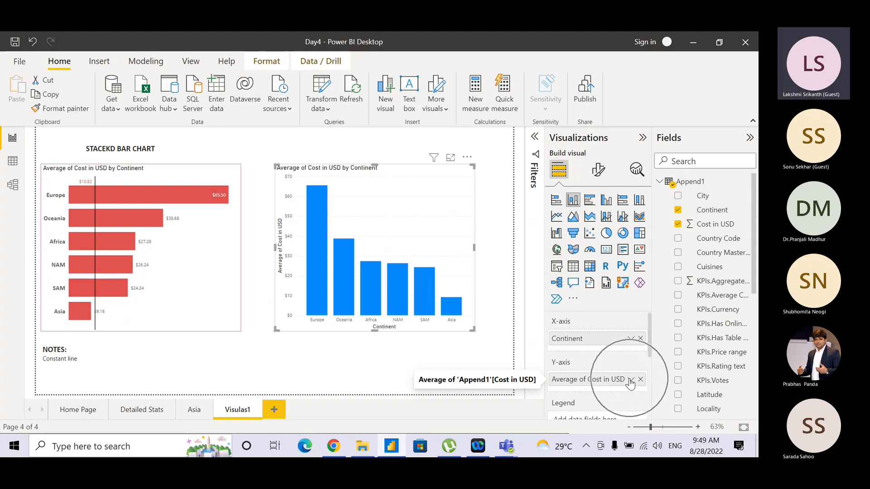
{"action": "key", "text": "ctrl"}
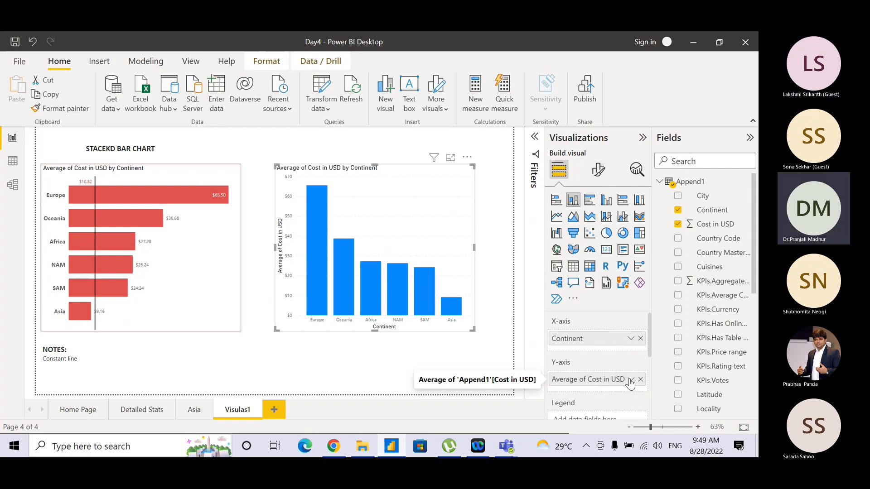
{"action": "left_click", "coordinate": [630, 380]}
{"action": "key", "text": "ctrl"}
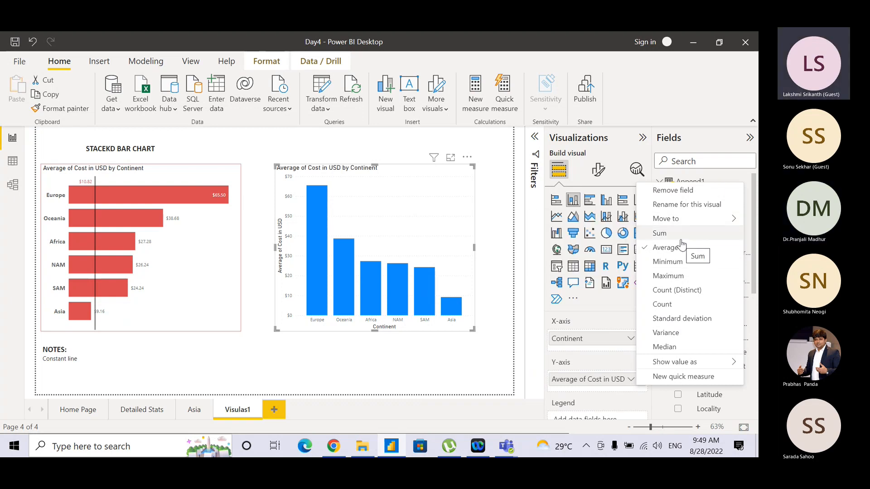
{"action": "key", "text": "ctrl"}
{"action": "key", "text": "ctrl"}
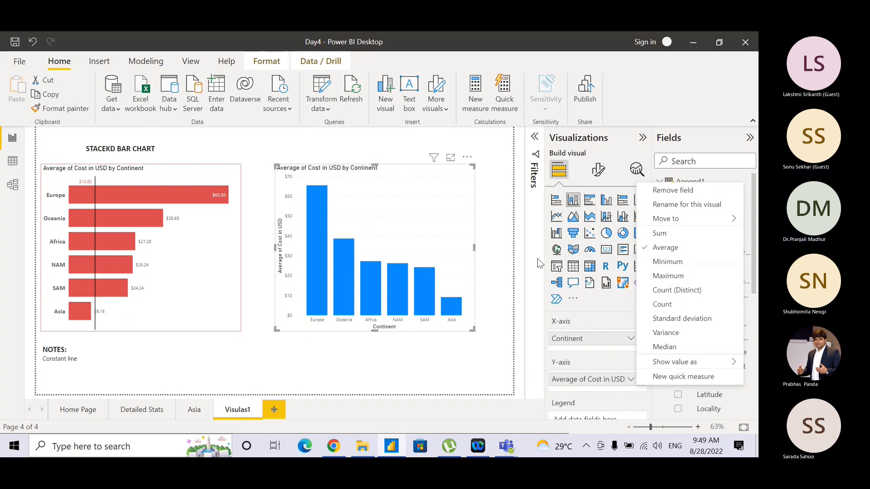
Switch to the Teams meeting and stop sharing the screen
{"action": "key", "text": "alt+Tab"}
{"action": "key", "text": "alt+Tab"}
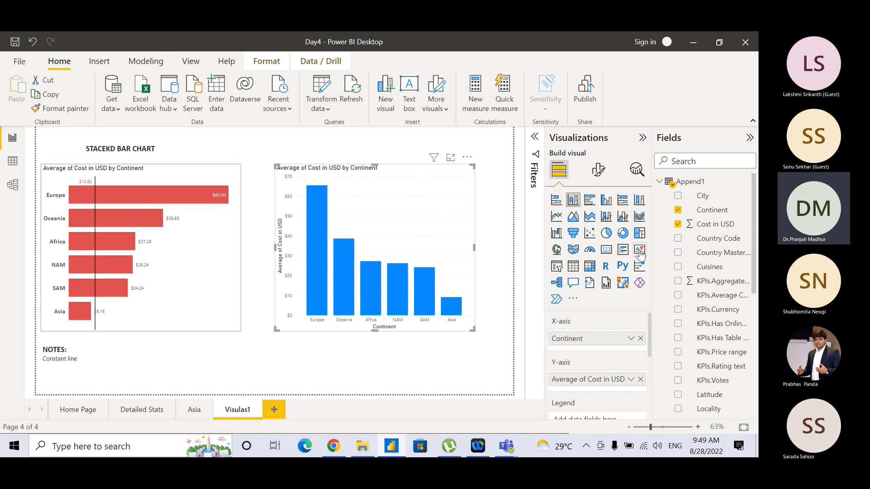
{"action": "key", "text": "alt+Tab"}
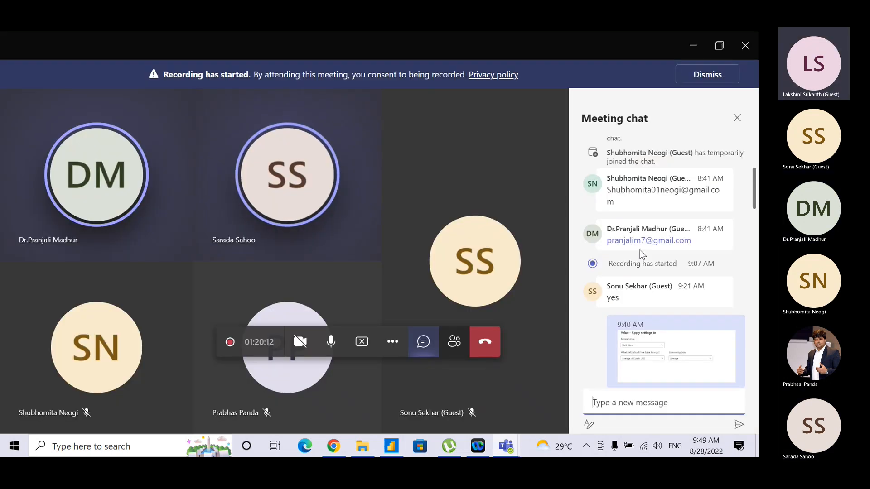
{"action": "left_click", "coordinate": [361, 344]}
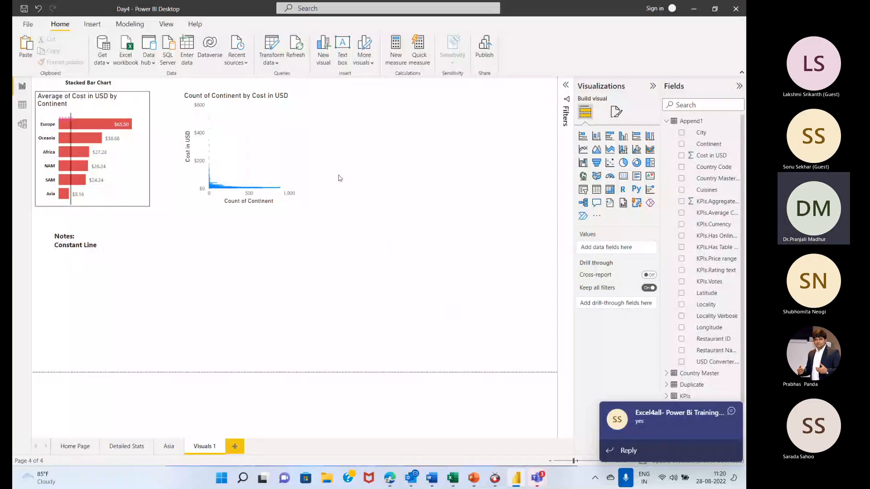
Convert the Count of Continent chart to a stacked column chart with Continent on the X-axis and only Cost in USD on the Y-axis
{"action": "left_click", "coordinate": [202, 134]}
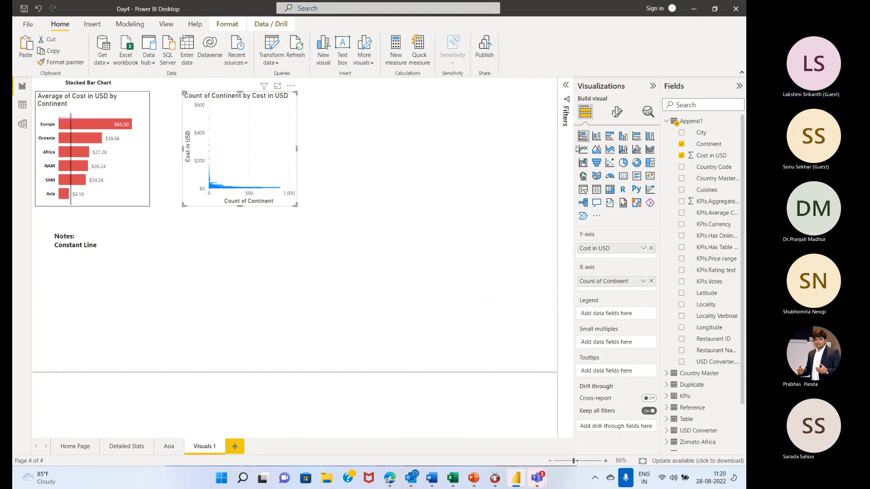
{"action": "left_click", "coordinate": [597, 136]}
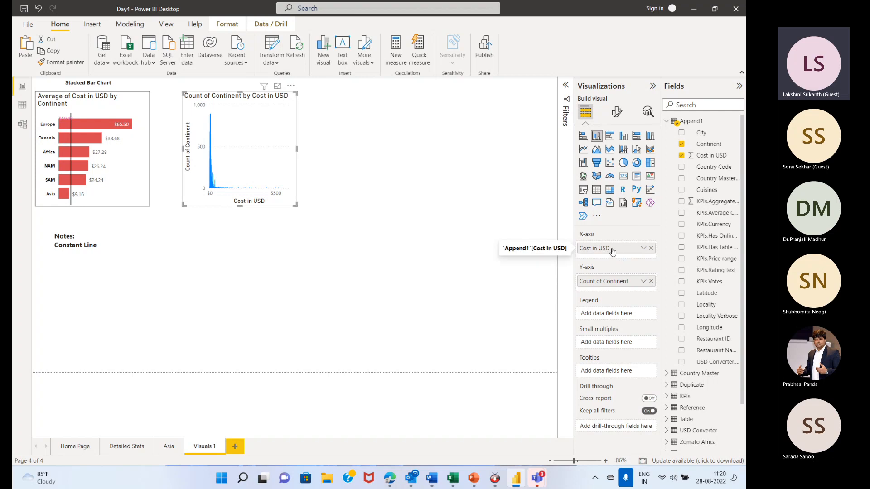
{"action": "left_click_drag", "start_coordinate": [612, 250], "coordinate": [620, 290]}
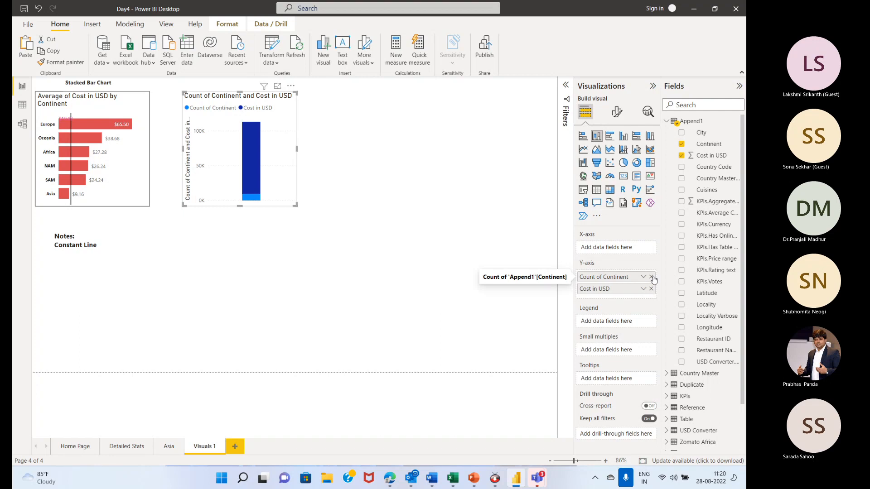
{"action": "left_click", "coordinate": [652, 276]}
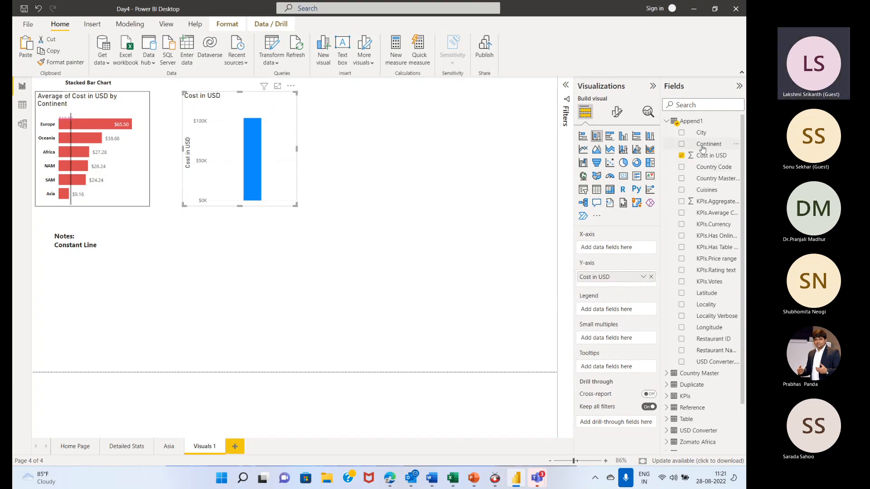
{"action": "left_click_drag", "start_coordinate": [701, 149], "coordinate": [624, 256]}
{"action": "left_click_drag", "start_coordinate": [620, 257], "coordinate": [611, 255]}
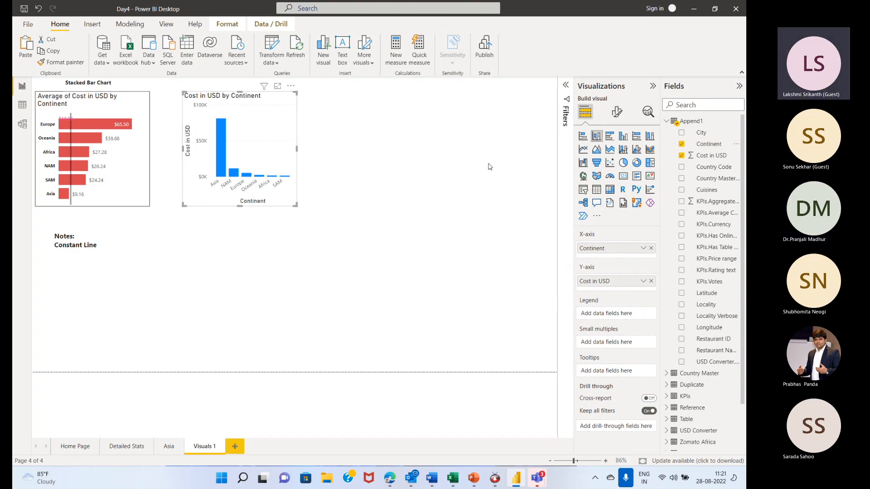
Summarize Cost in USD by Average on the new column chart's Y-axis
{"action": "left_click", "coordinate": [642, 280]}
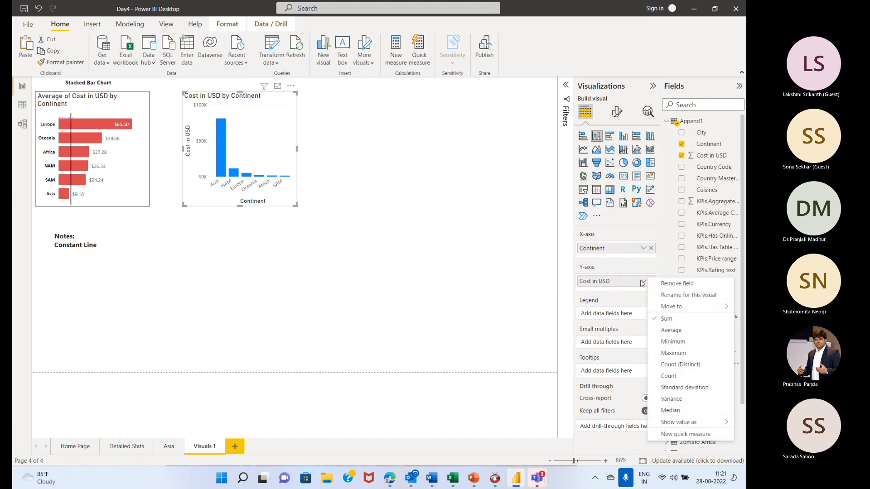
{"action": "left_click", "coordinate": [671, 331]}
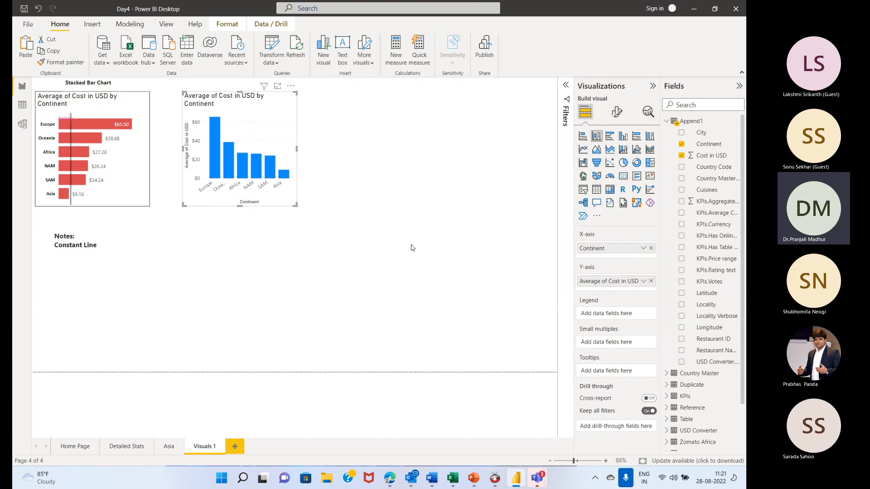
Compare the axis fields of the column chart with those of the stacked bar chart
{"action": "mouse_move", "coordinate": [536, 478]}
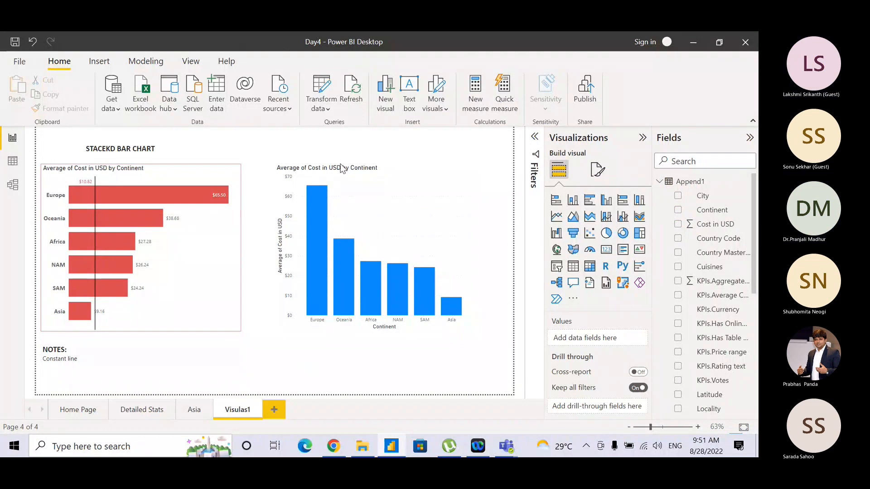
{"action": "left_click", "coordinate": [392, 166]}
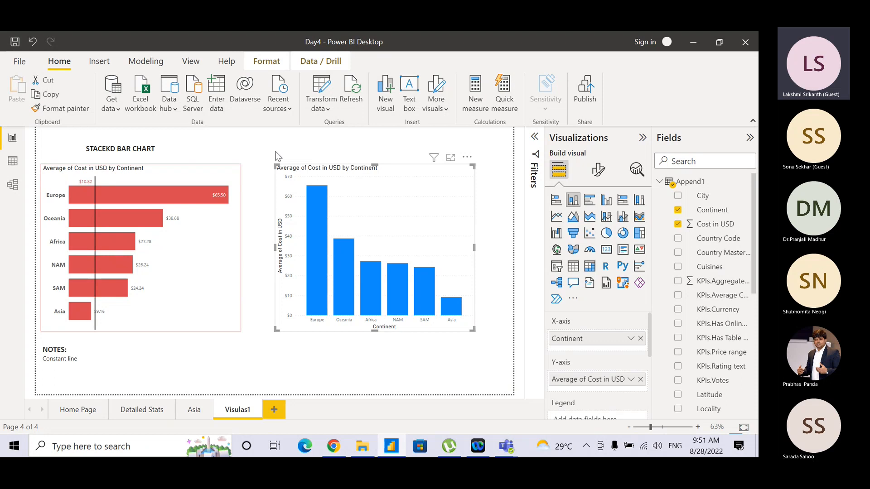
{"action": "left_click", "coordinate": [236, 168]}
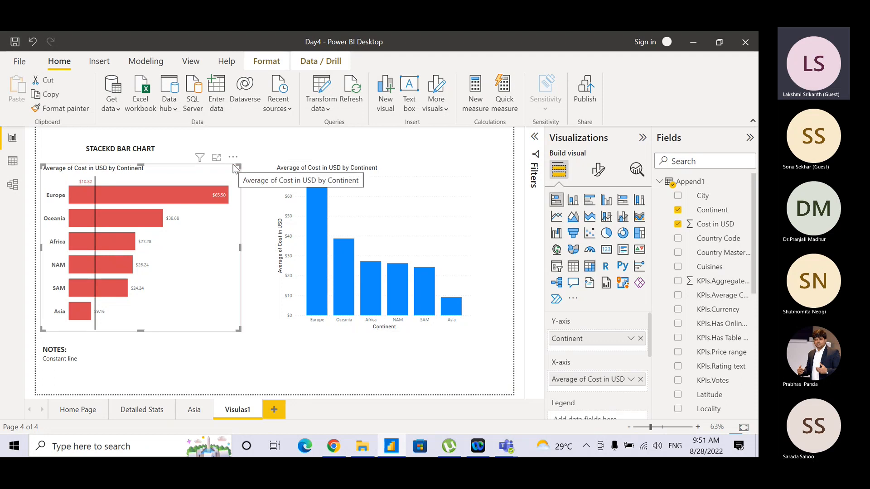
Copy the stacked bar chart's formatting onto the stacked column chart with Format painter
{"action": "left_click", "coordinate": [234, 175]}
{"action": "key", "text": "ctrl"}
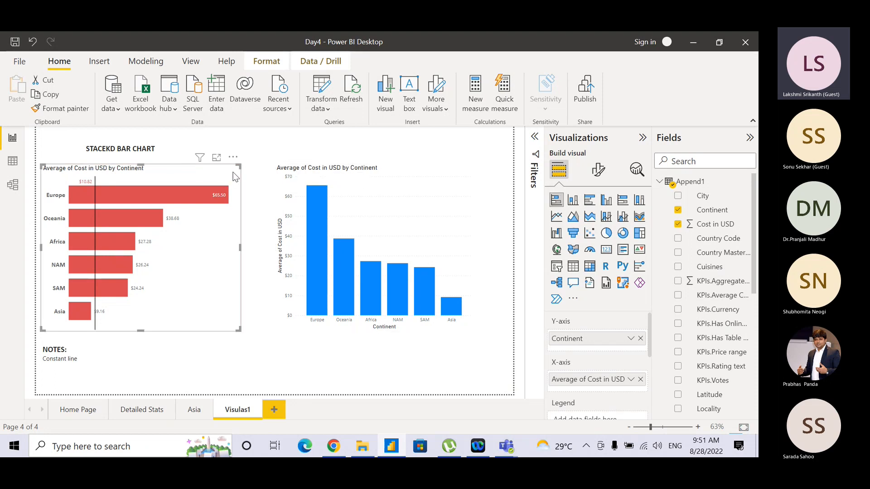
{"action": "key", "text": "ctrl"}
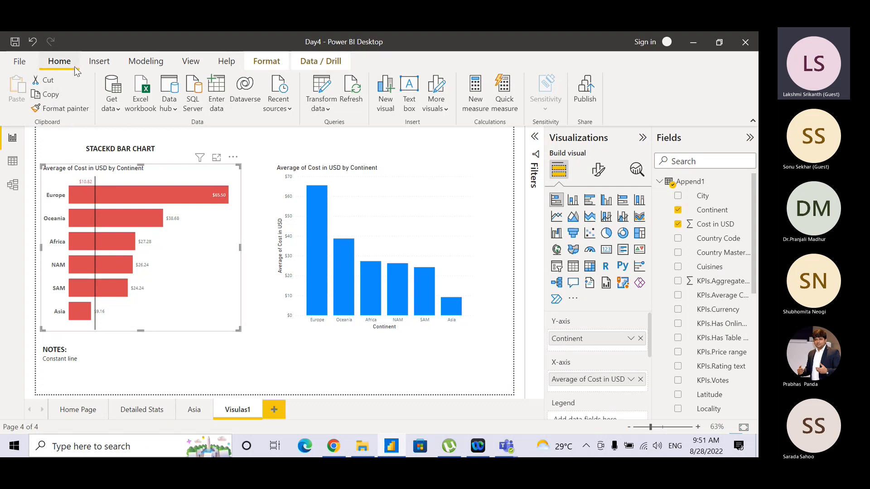
{"action": "key", "text": "ctrl"}
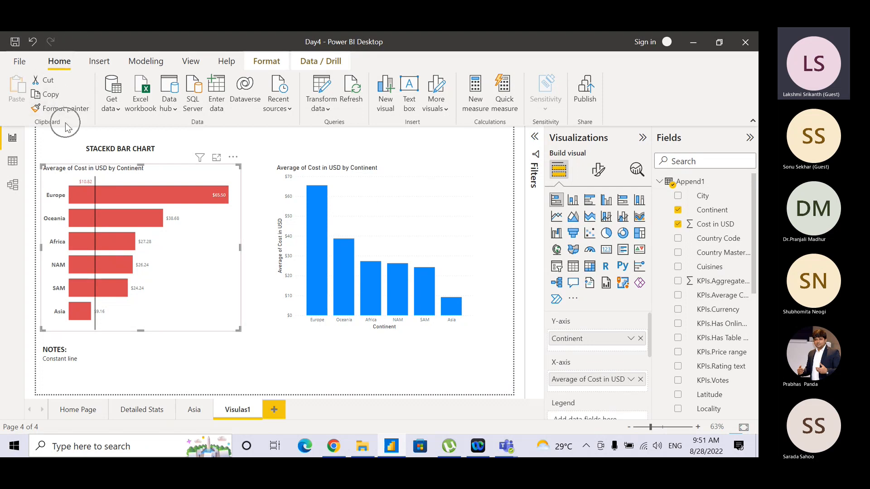
{"action": "left_click", "coordinate": [76, 114]}
{"action": "left_click", "coordinate": [392, 168]}
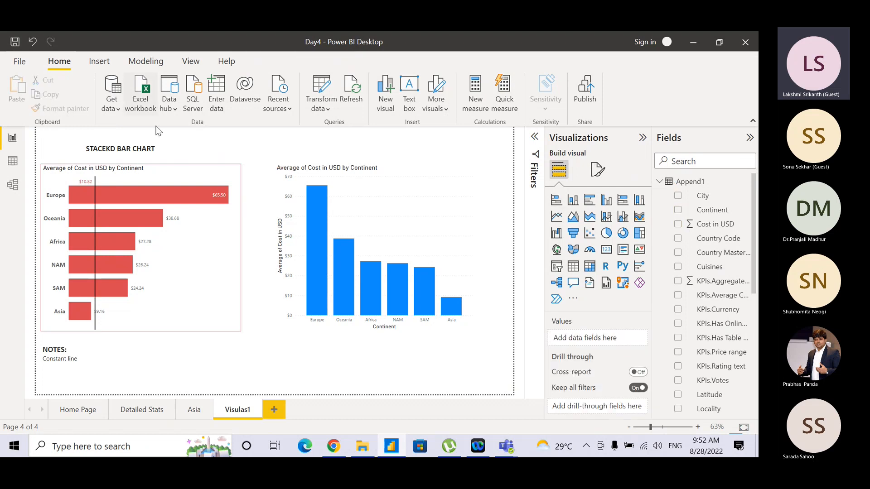
{"action": "left_click", "coordinate": [219, 168]}
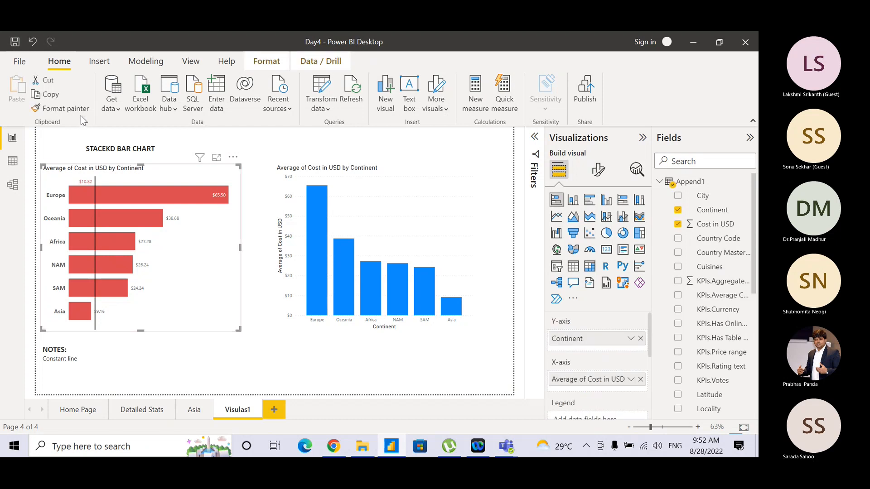
{"action": "left_click", "coordinate": [84, 111]}
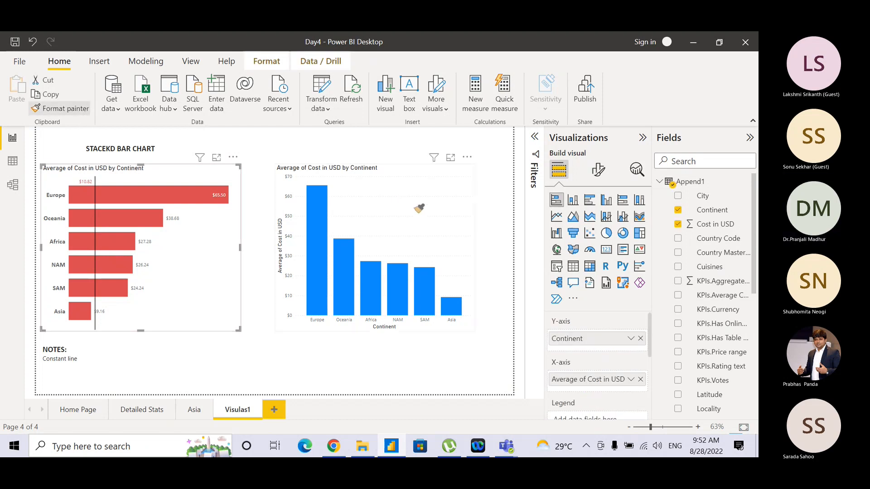
{"action": "left_click", "coordinate": [416, 209]}
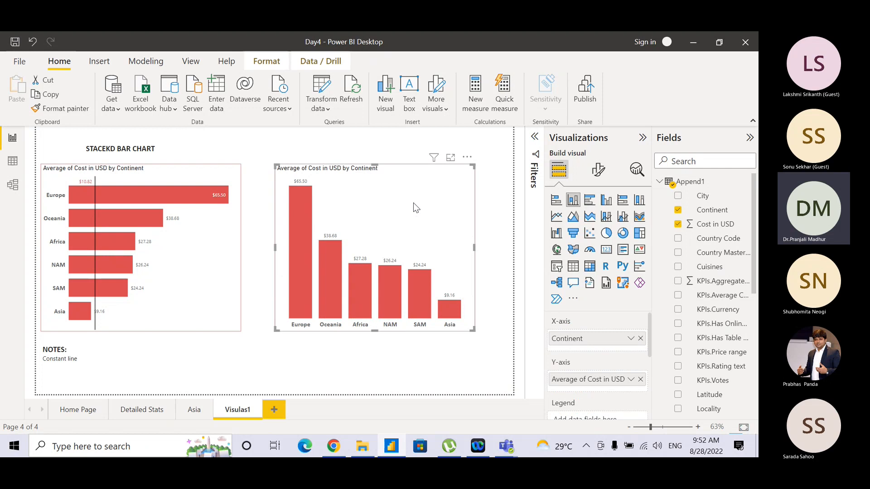
{"action": "left_click", "coordinate": [408, 341]}
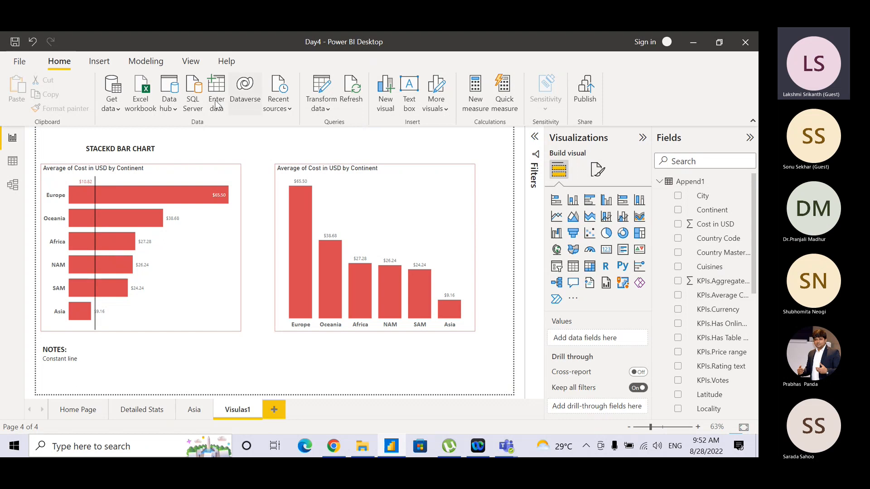
Insert a text box containing the heading "STACKED COLUMN CHART"
{"action": "left_click", "coordinate": [109, 64]}
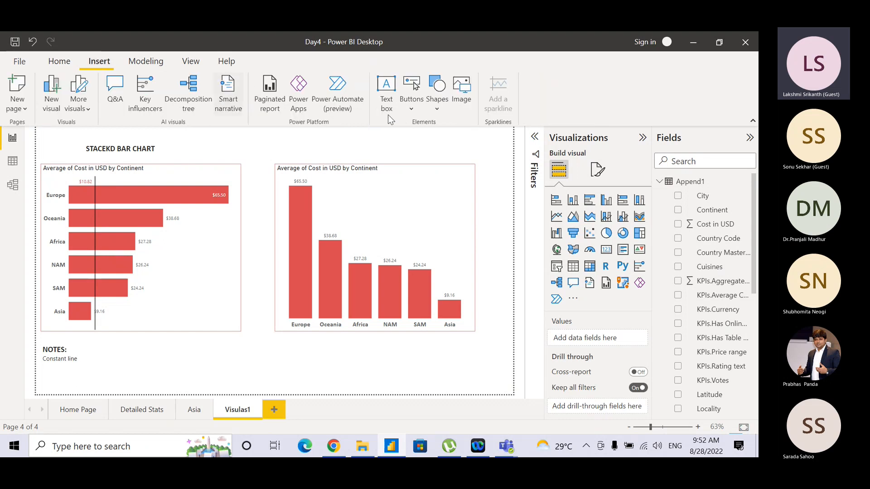
{"action": "left_click", "coordinate": [385, 93]}
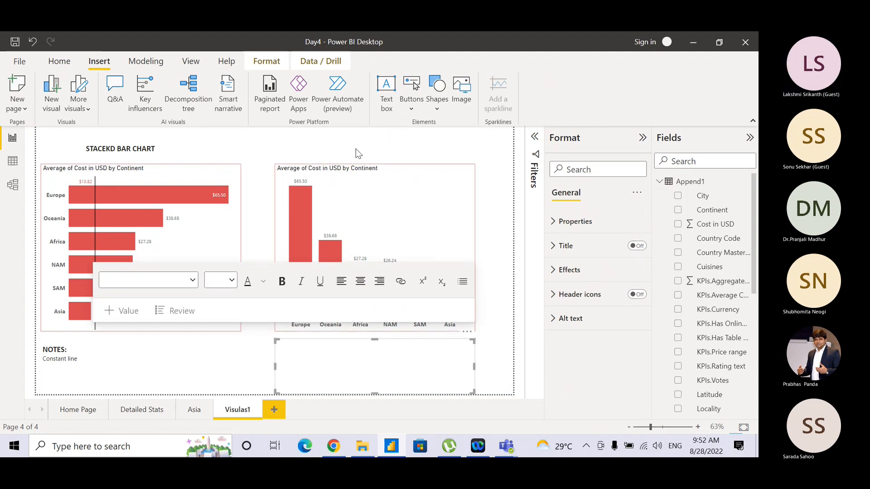
{"action": "type", "text": "STA"}
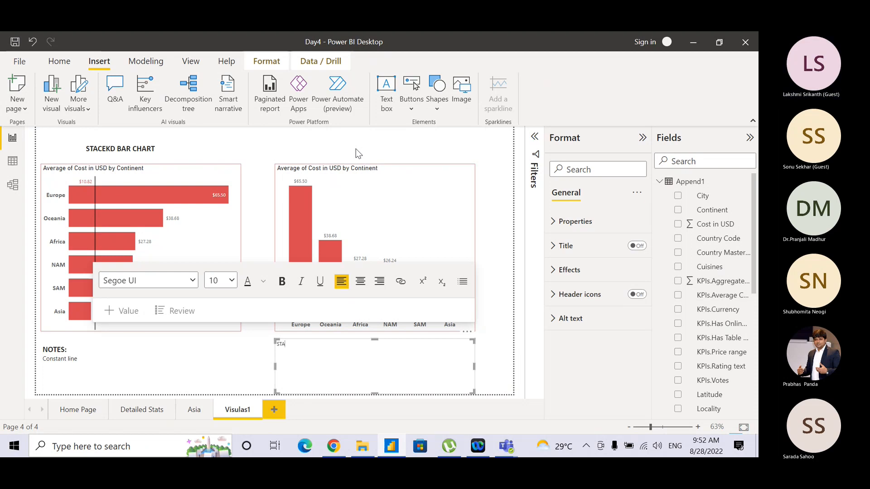
{"action": "type", "text": "CKED COLUMN CHART"}
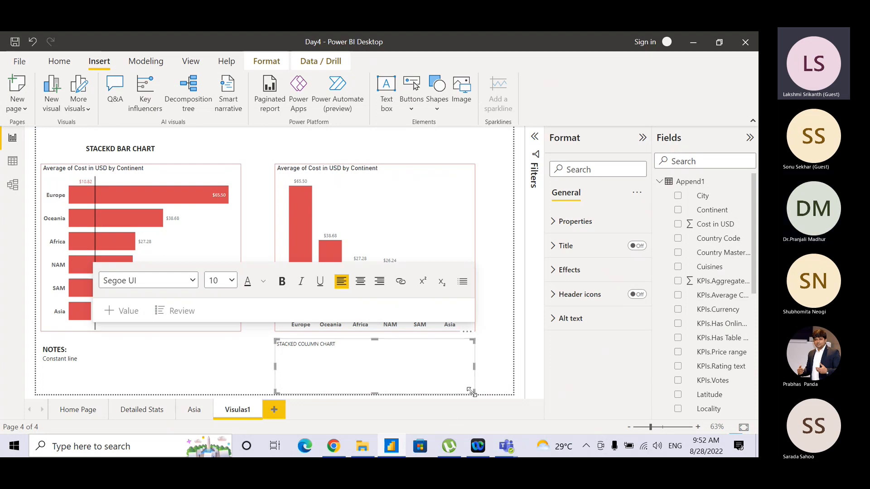
Shrink the STACKED COLUMN CHART text box to fit its text and place it above the column chart, level with the bar chart's heading
{"action": "left_click_drag", "start_coordinate": [471, 392], "coordinate": [350, 350]}
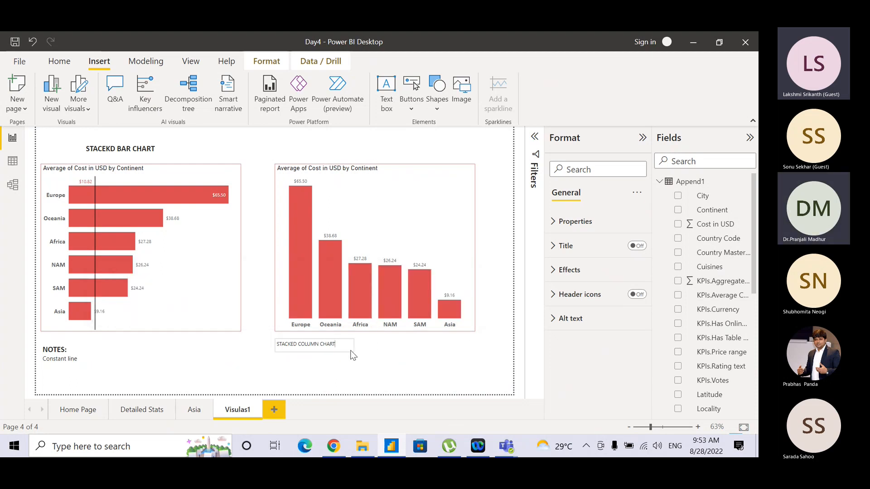
{"action": "left_click", "coordinate": [344, 352]}
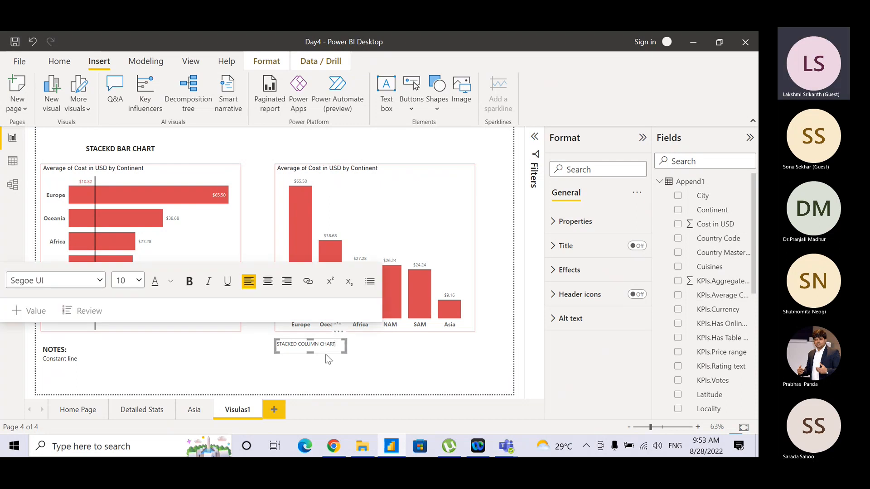
{"action": "left_click_drag", "start_coordinate": [325, 355], "coordinate": [387, 160]}
{"action": "left_click", "coordinate": [324, 347]}
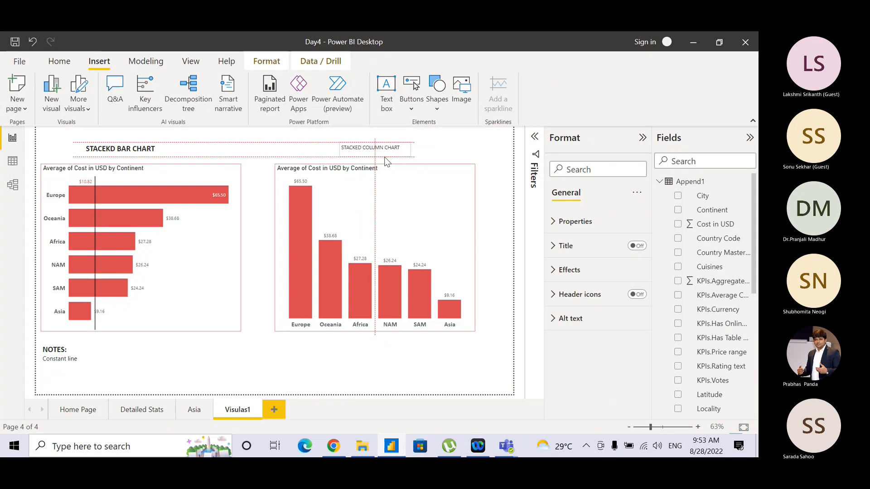
Try to copy the bar chart heading's text formatting onto the STACKED COLUMN CHART heading with Format painter
{"action": "left_click", "coordinate": [151, 145]}
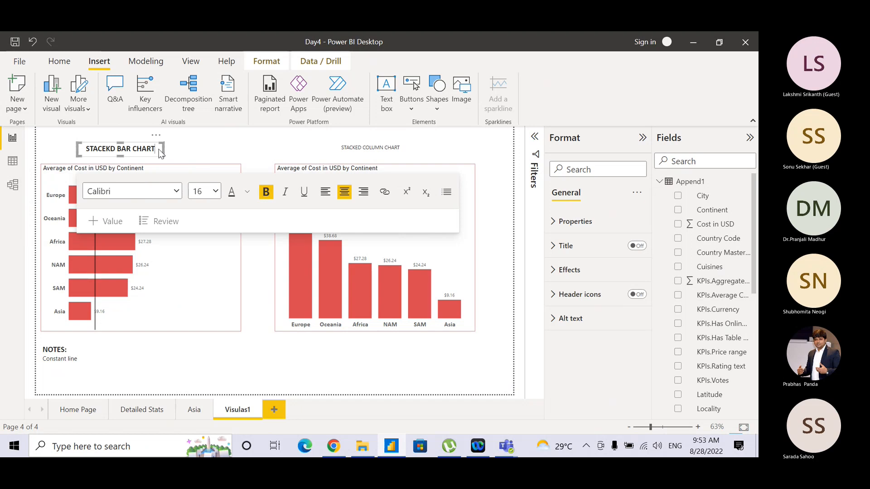
{"action": "left_click_drag", "start_coordinate": [158, 150], "coordinate": [77, 153]}
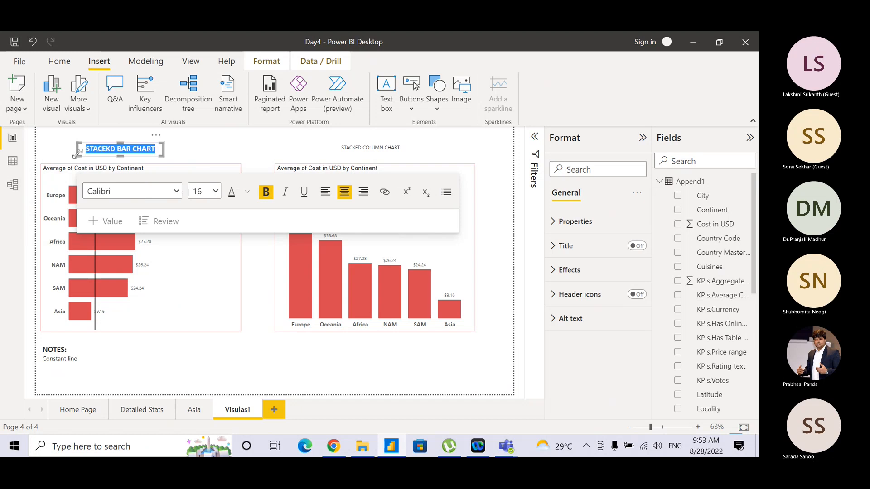
{"action": "left_click", "coordinate": [61, 66]}
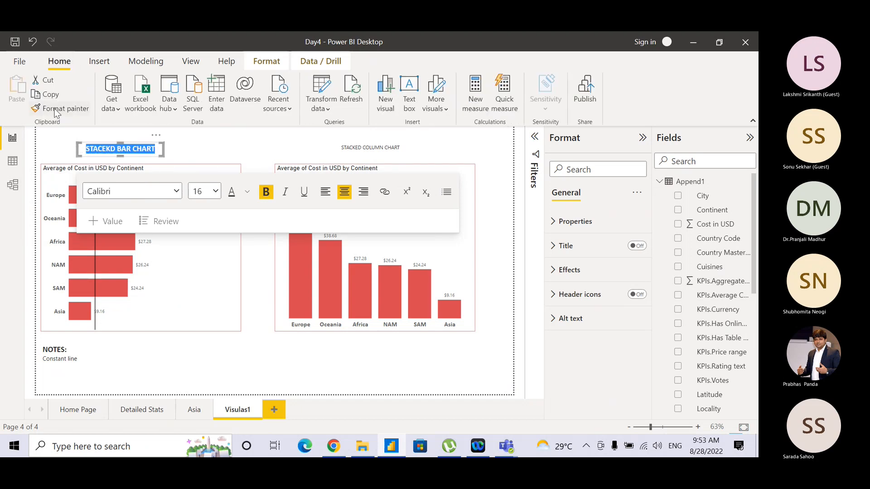
{"action": "left_click", "coordinate": [56, 112]}
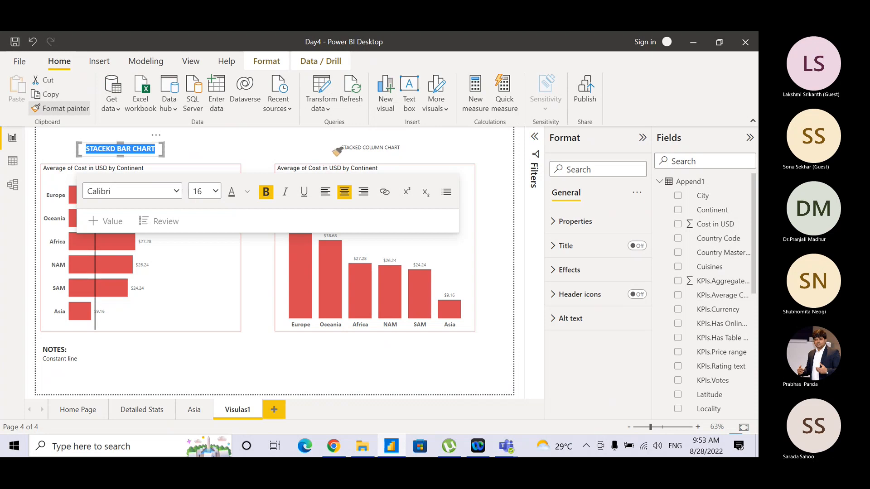
{"action": "left_click", "coordinate": [351, 150]}
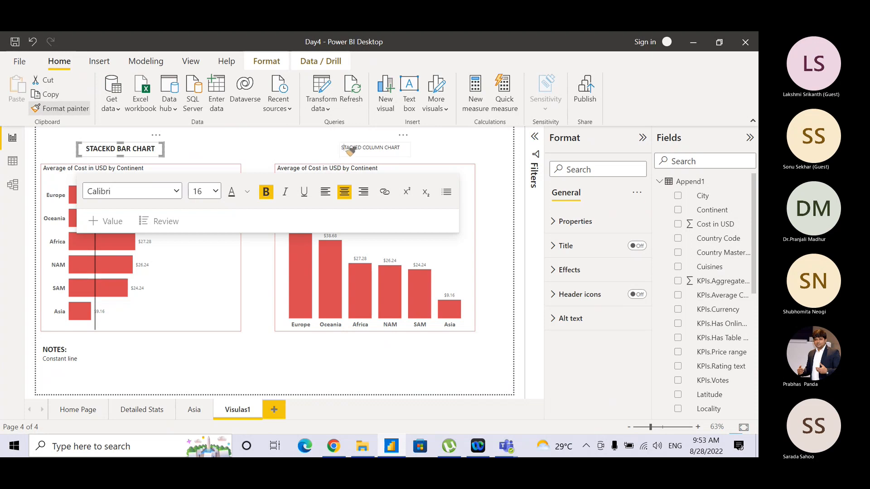
{"action": "left_click", "coordinate": [162, 150]}
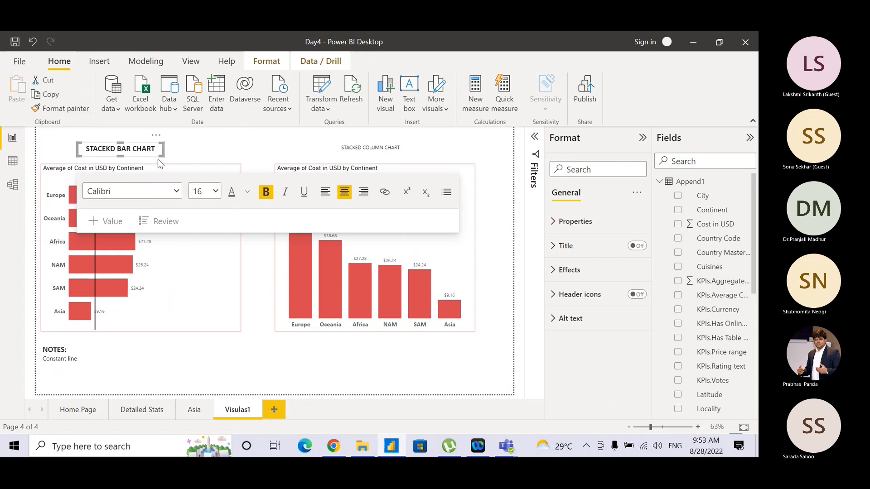
{"action": "left_click", "coordinate": [158, 159]}
{"action": "left_click", "coordinate": [158, 155]}
{"action": "left_click", "coordinate": [86, 110]}
{"action": "left_click", "coordinate": [383, 149]}
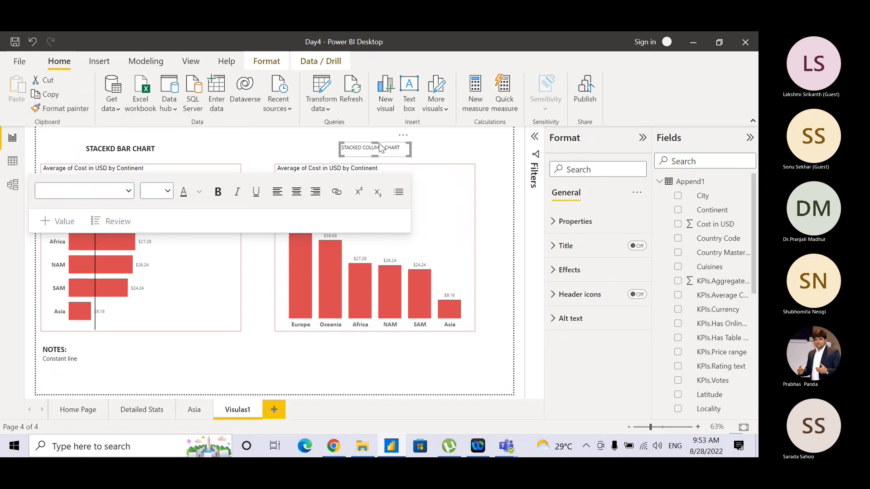
Format the whole STACKED COLUMN CHART heading as bold Calibri at size 16
{"action": "left_click", "coordinate": [402, 148]}
{"action": "key", "text": "ctrl+a"}
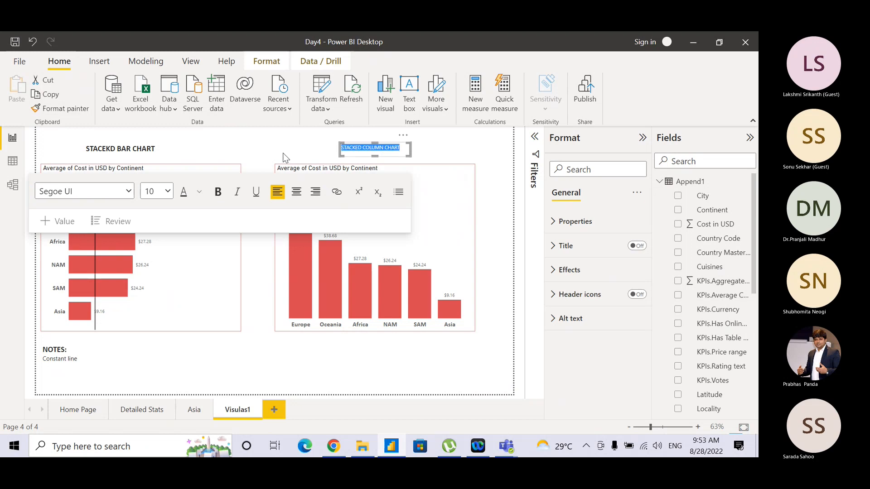
{"action": "left_click", "coordinate": [218, 192]}
{"action": "left_click", "coordinate": [129, 192]}
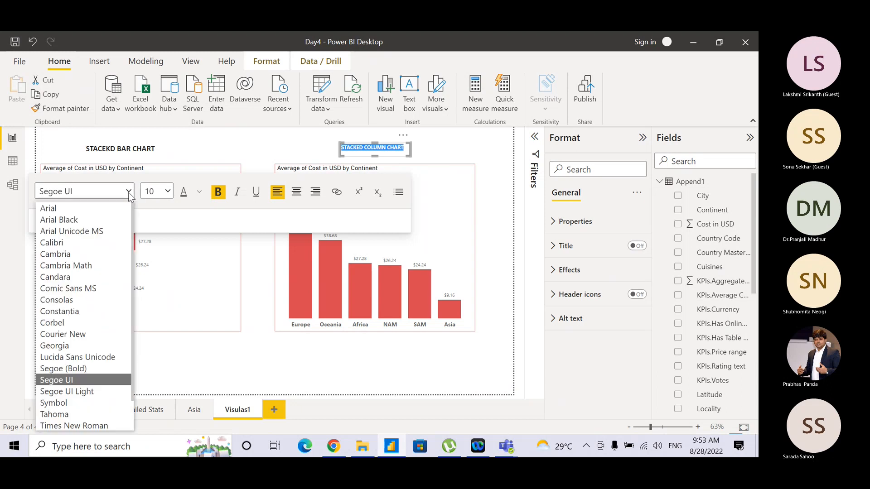
{"action": "left_click", "coordinate": [108, 243]}
{"action": "left_click", "coordinate": [170, 193]}
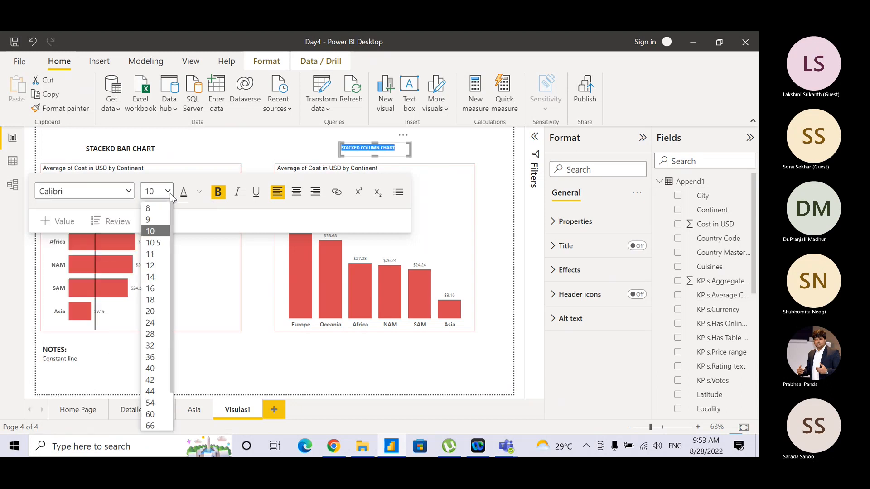
{"action": "left_click", "coordinate": [150, 289]}
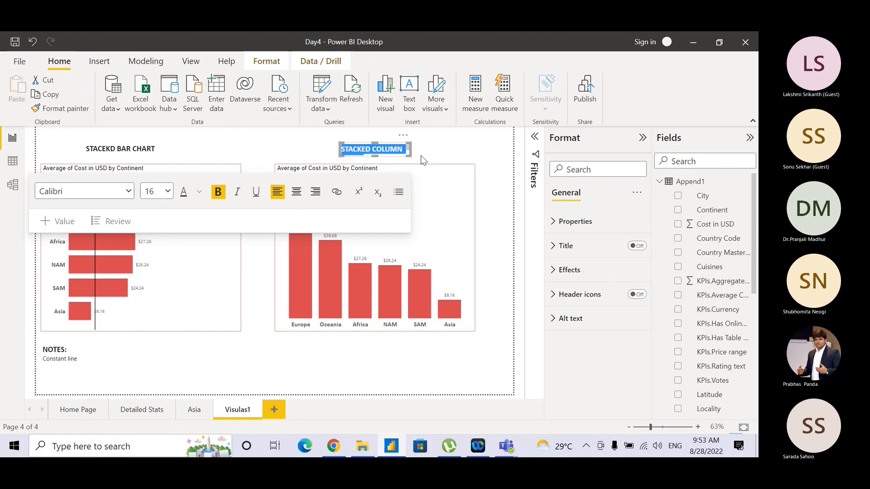
Widen the STACKED COLUMN CHART text box to fit the heading on one line and centre it above the column chart
{"action": "left_click_drag", "start_coordinate": [409, 155], "coordinate": [428, 156]}
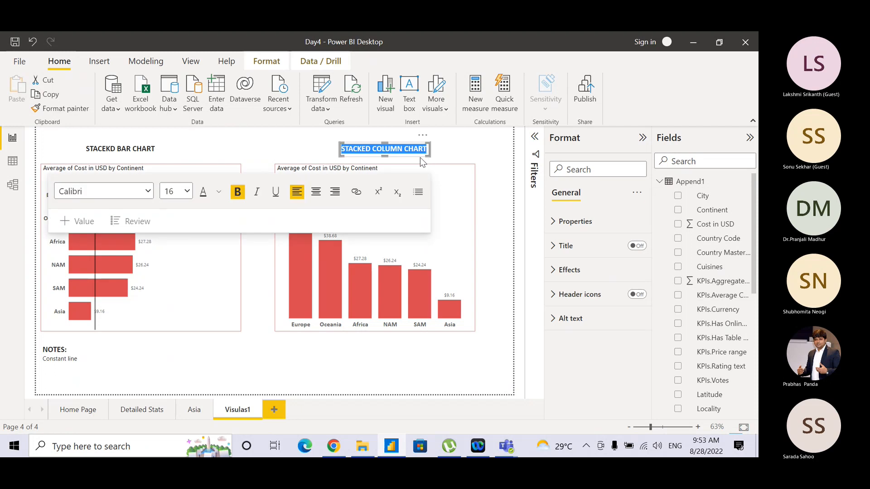
{"action": "left_click", "coordinate": [411, 159]}
{"action": "left_click", "coordinate": [416, 157]}
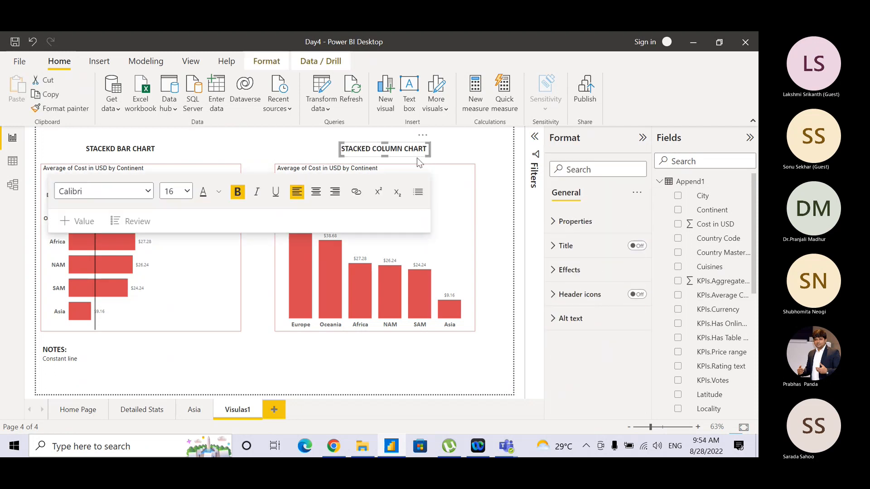
{"action": "left_click", "coordinate": [401, 160]}
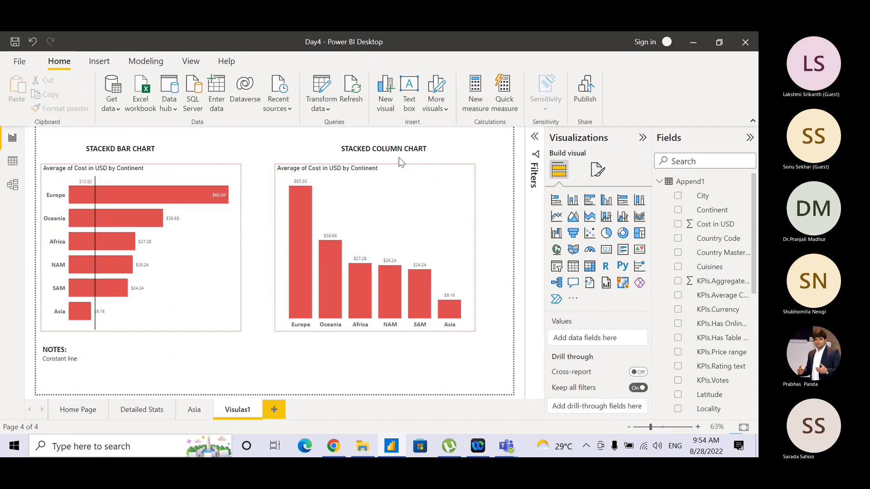
{"action": "left_click", "coordinate": [401, 157]}
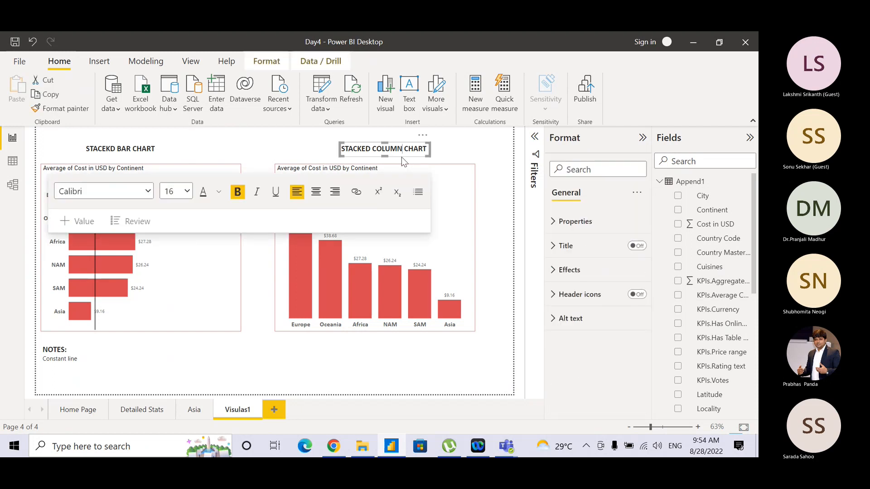
{"action": "left_click_drag", "start_coordinate": [402, 157], "coordinate": [396, 161]}
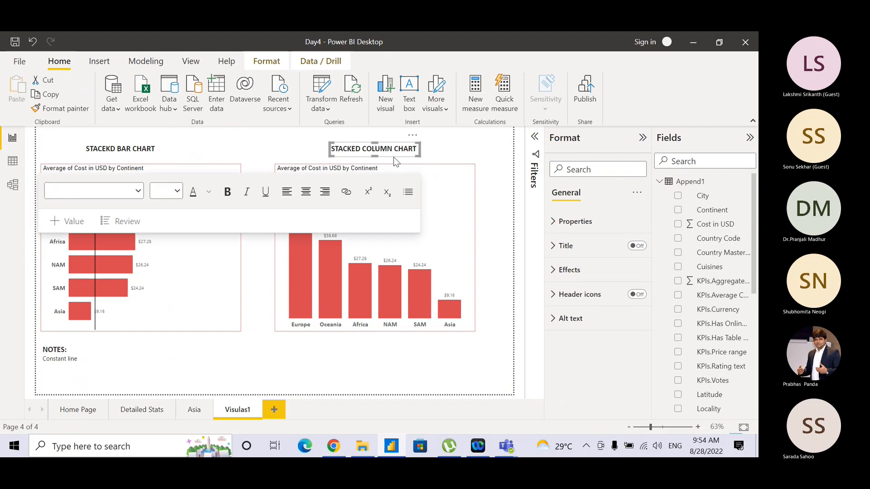
Examine the analytics options available for the stacked column chart
{"action": "left_click", "coordinate": [450, 151]}
{"action": "left_click", "coordinate": [450, 170]}
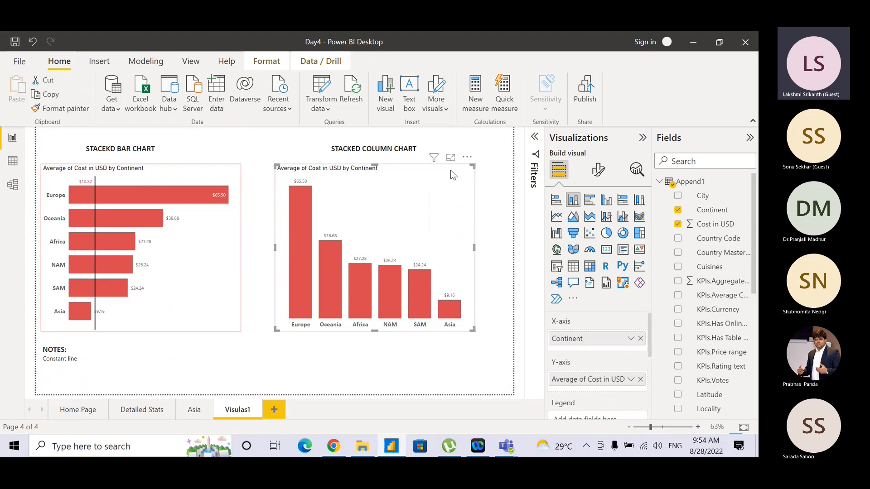
{"action": "left_click", "coordinate": [636, 171]}
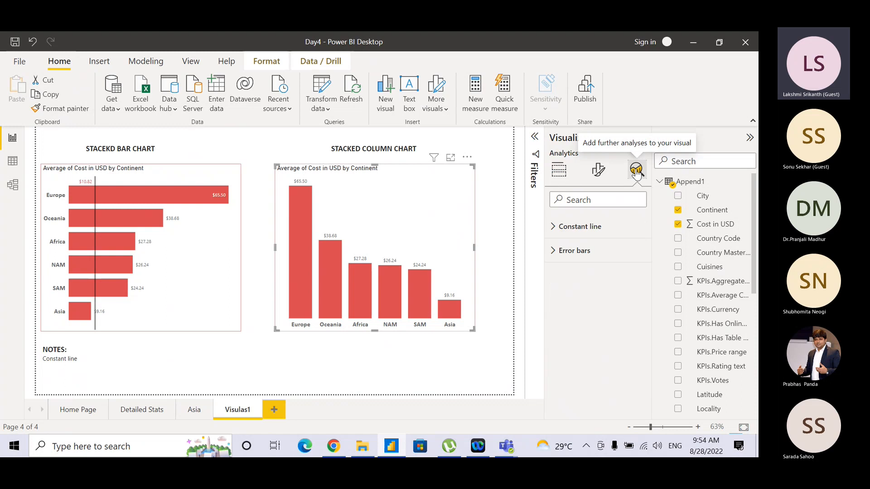
{"action": "left_click", "coordinate": [587, 233]}
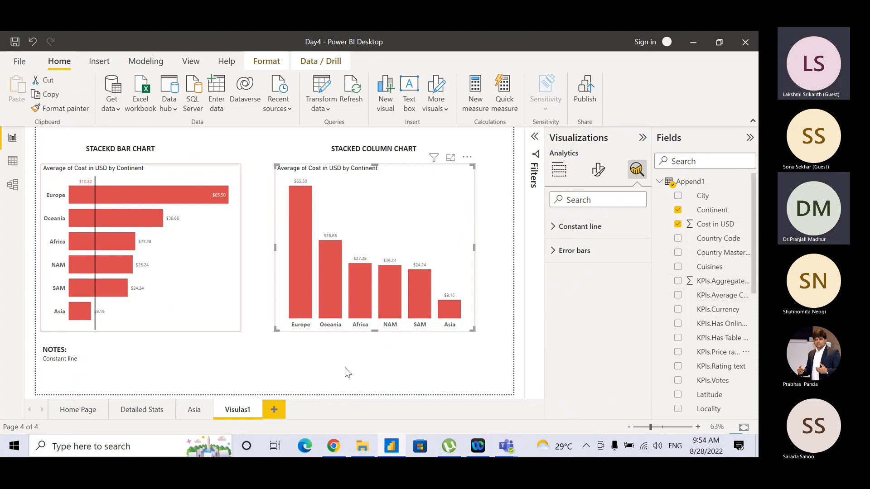
Duplicate the bar chart's NOTES text box and place the copy beneath the stacked column chart, aligned with its left edge
{"action": "left_click", "coordinate": [144, 345]}
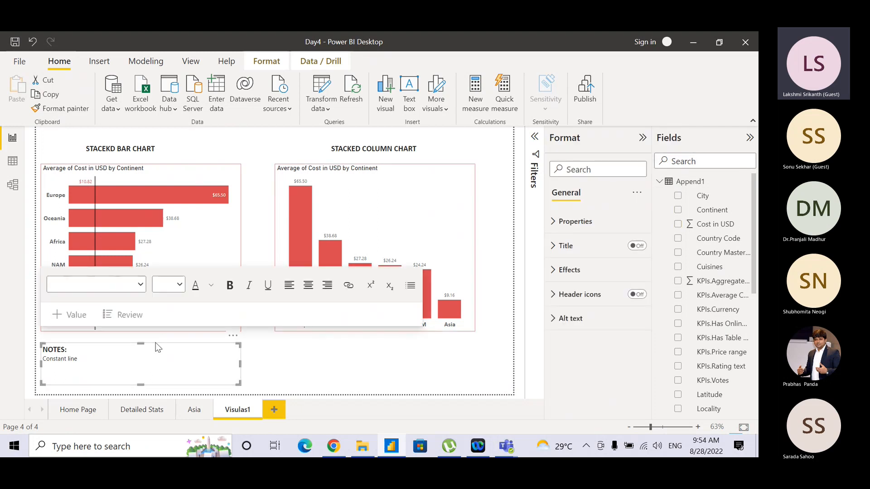
{"action": "left_click", "coordinate": [293, 347]}
{"action": "left_click", "coordinate": [193, 362]}
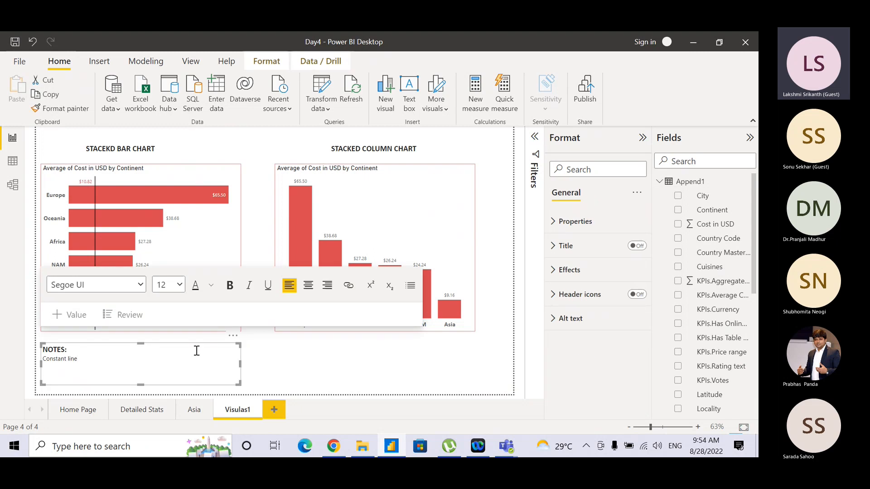
{"action": "key", "text": "ctrl+c"}
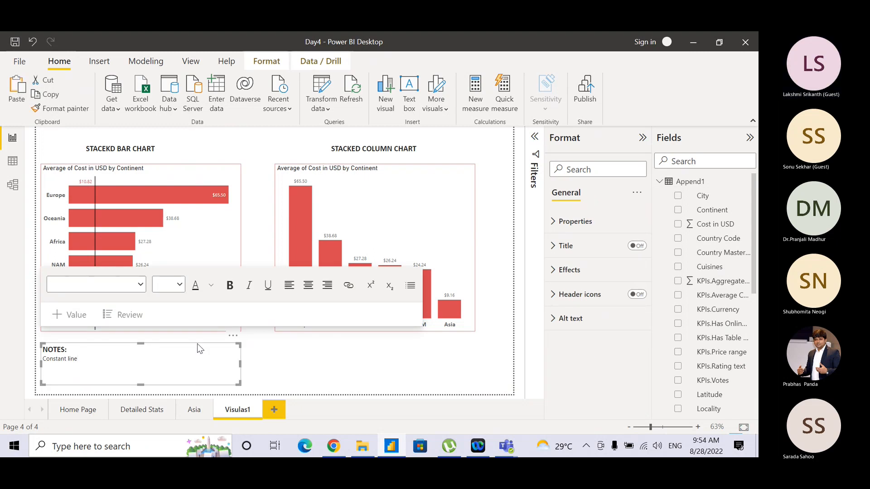
{"action": "key", "text": "ctrl+v"}
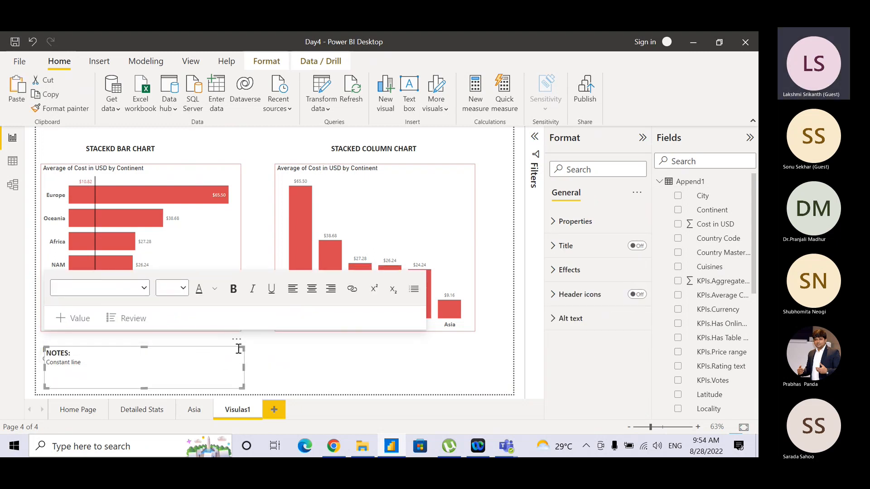
{"action": "left_click_drag", "start_coordinate": [239, 352], "coordinate": [469, 346]}
{"action": "left_click", "coordinate": [505, 305]}
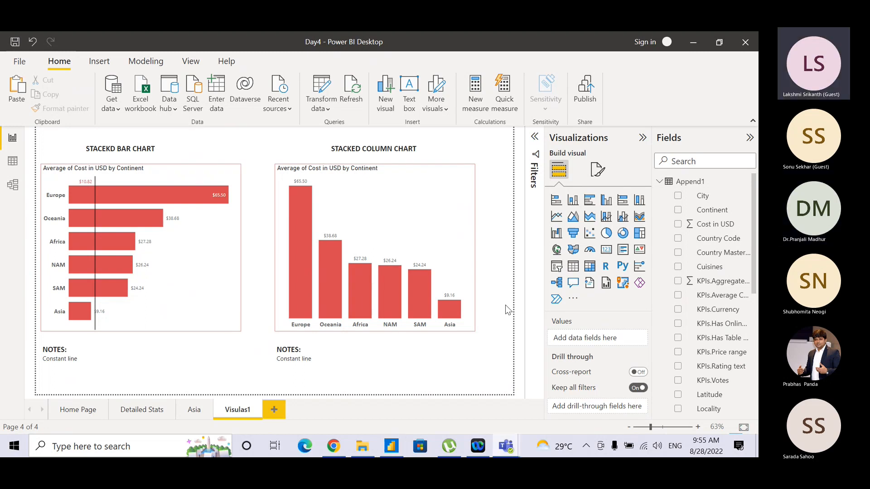
{"action": "key", "text": "alt+Tab"}
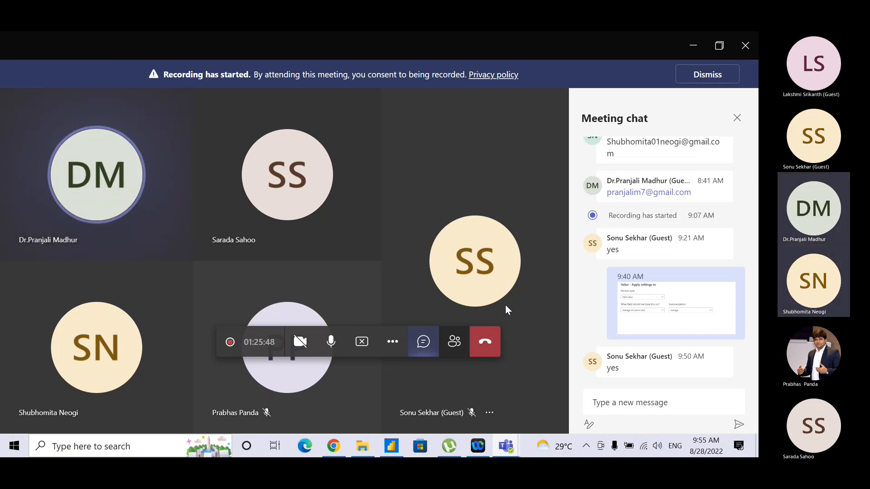
{"action": "key", "text": "alt+Tab"}
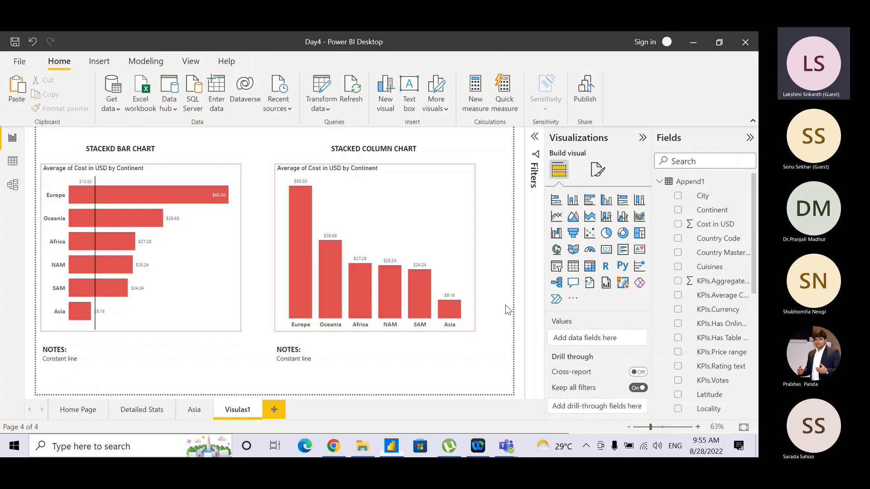
{"action": "key", "text": "alt+Tab"}
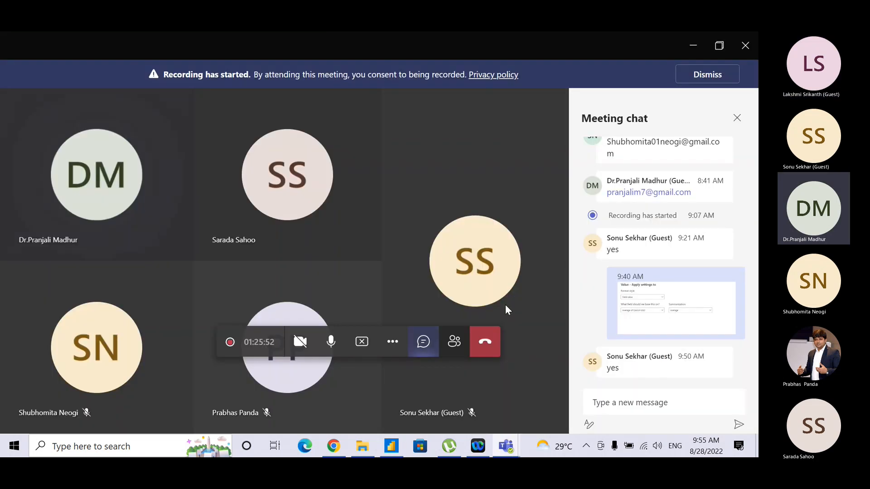
{"action": "key", "text": "alt+Tab"}
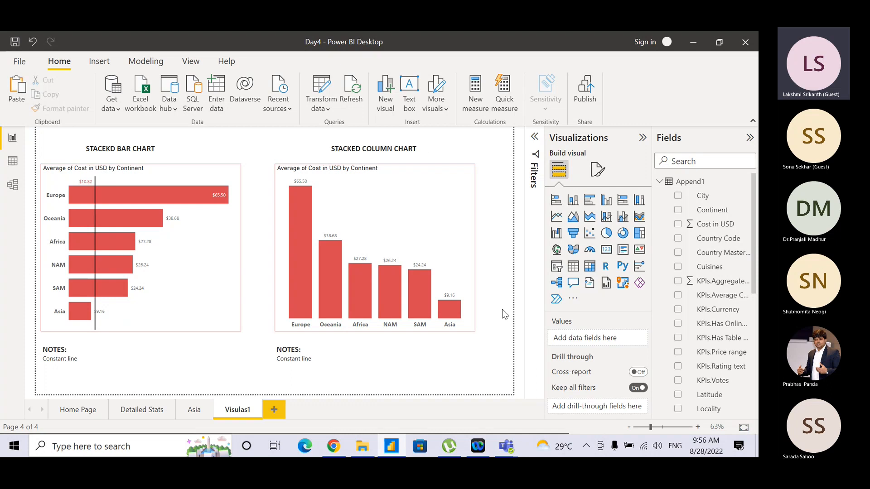
Add the Country Master.Country field to the stacked column chart as its legend
{"action": "left_click", "coordinate": [437, 195]}
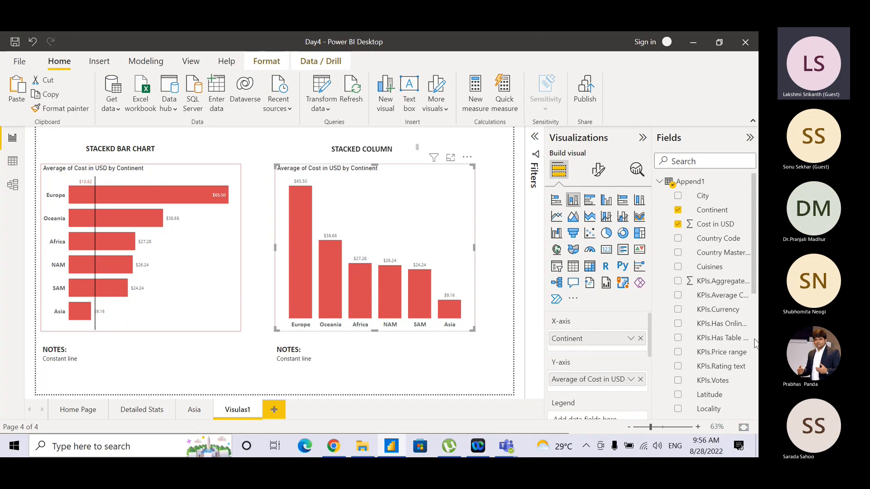
{"action": "left_click", "coordinate": [754, 389]}
{"action": "left_click", "coordinate": [756, 238]}
{"action": "left_click_drag", "start_coordinate": [711, 256], "coordinate": [435, 217]}
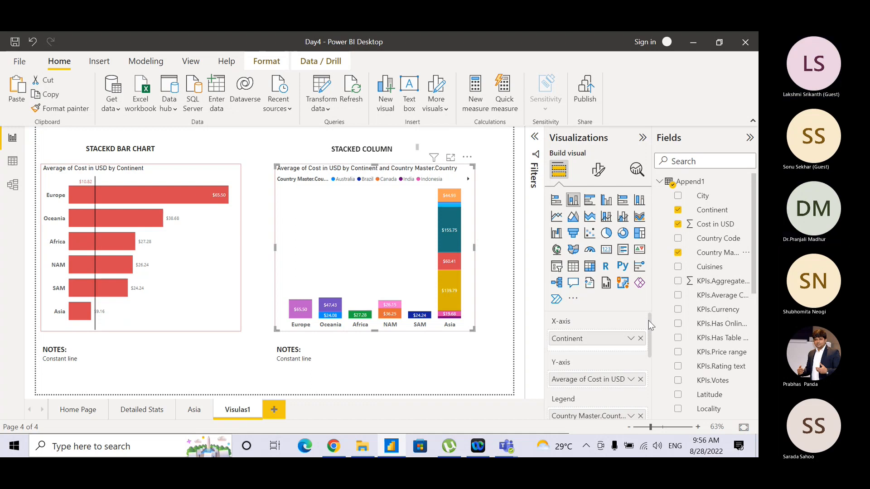
{"action": "left_click_drag", "start_coordinate": [649, 319], "coordinate": [649, 344]}
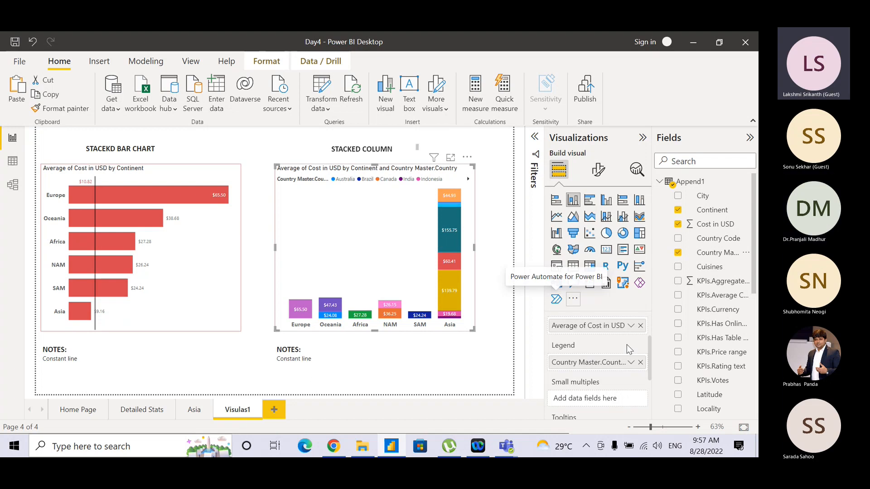
{"action": "left_click_drag", "start_coordinate": [651, 351], "coordinate": [650, 321]}
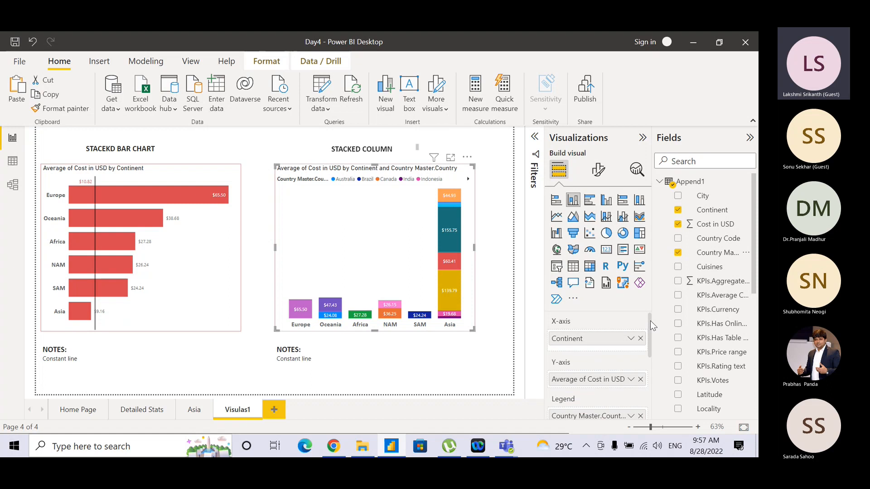
Examine more of the country legend entries and the segment details of the Oceania and Asia columns
{"action": "left_click", "coordinate": [467, 179]}
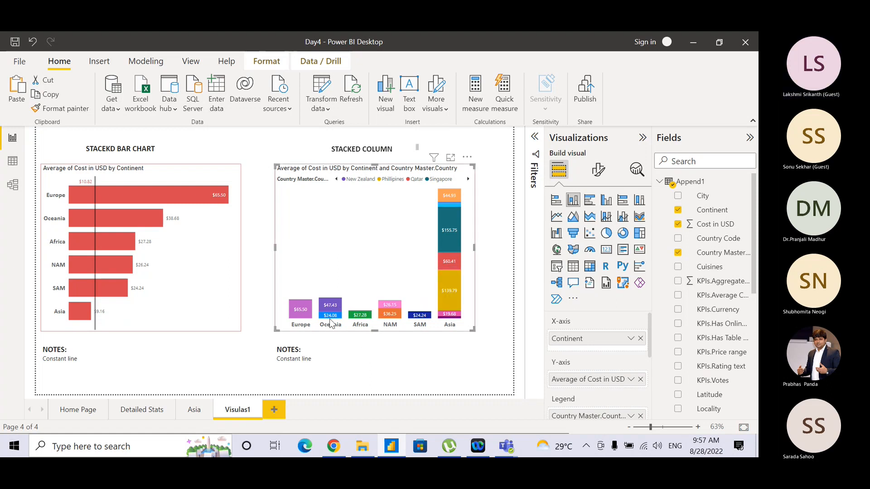
{"action": "mouse_move", "coordinate": [336, 317]}
{"action": "mouse_move", "coordinate": [450, 208]}
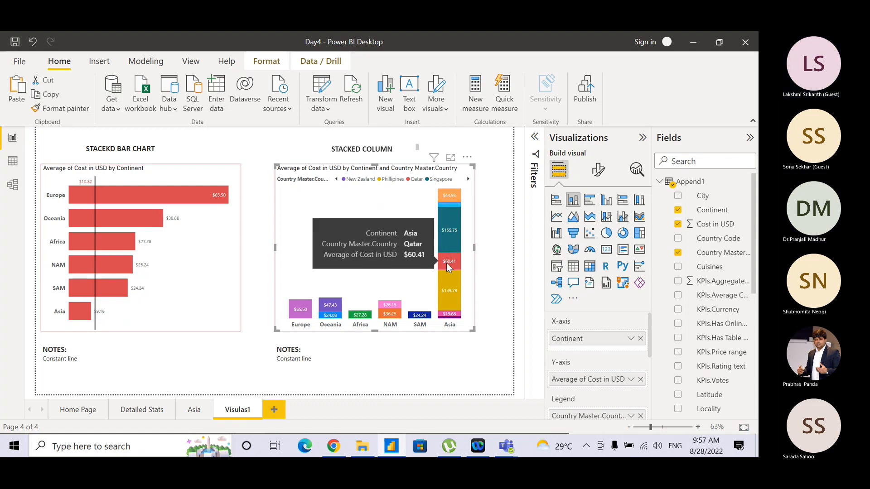
{"action": "left_click", "coordinate": [494, 275]}
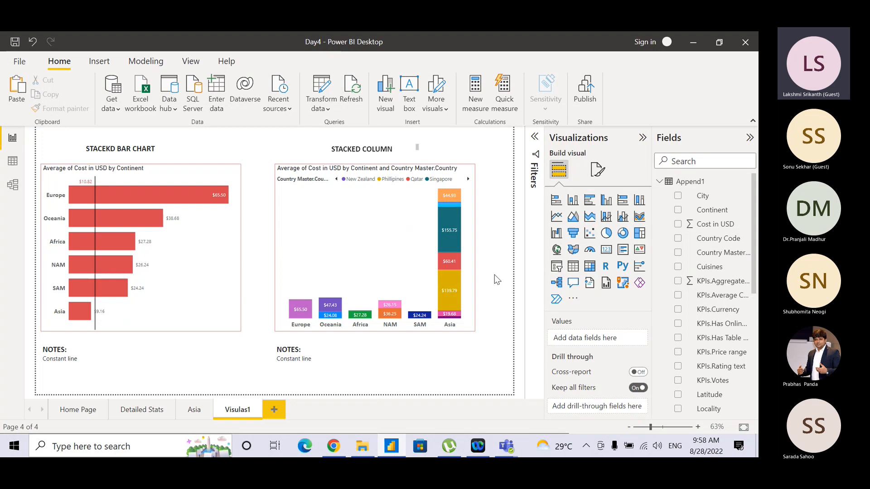
{"action": "left_click", "coordinate": [394, 149]}
{"action": "left_click", "coordinate": [425, 156]}
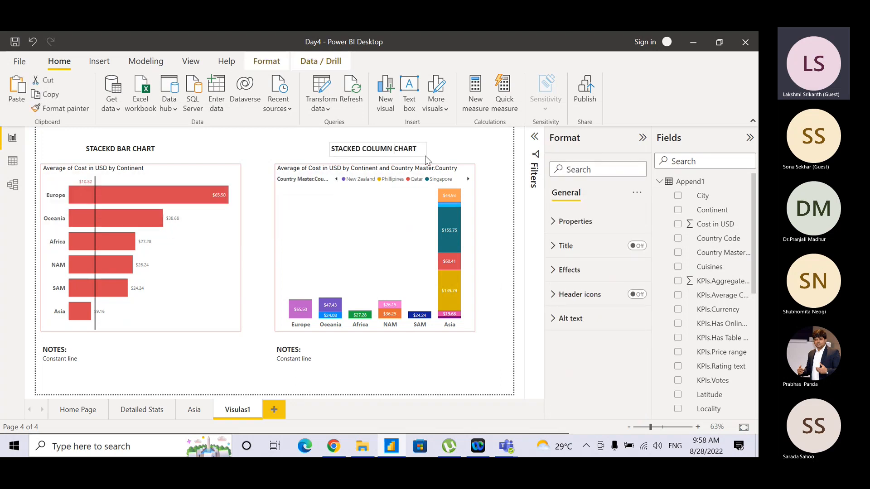
{"action": "left_click", "coordinate": [417, 152]}
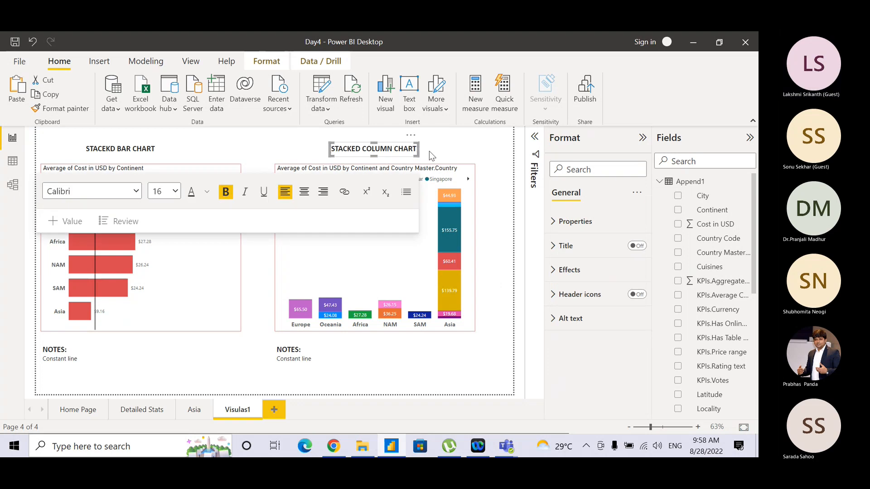
{"action": "left_click", "coordinate": [437, 155]}
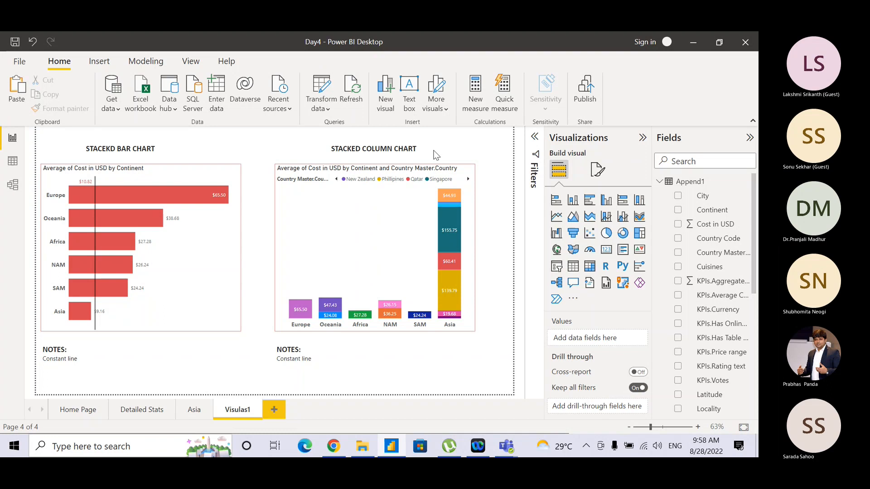
{"action": "mouse_move", "coordinate": [456, 204]}
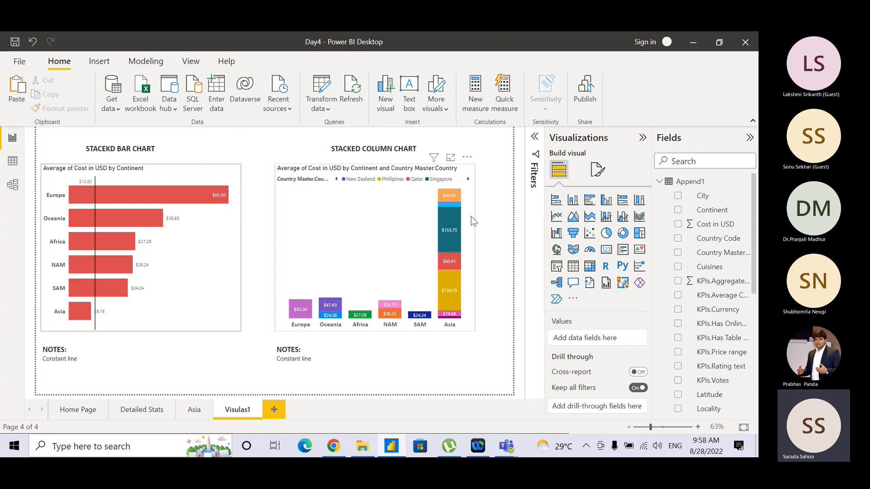
{"action": "key", "text": "ctrl"}
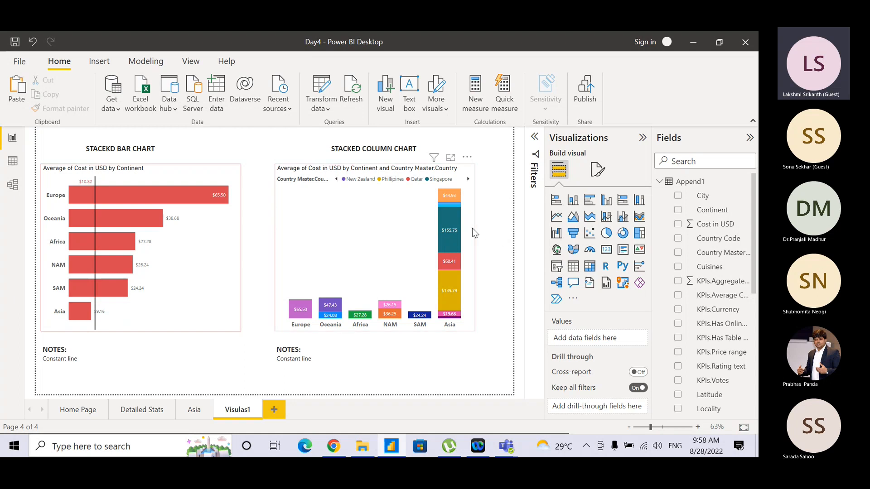
{"action": "left_click", "coordinate": [472, 227]}
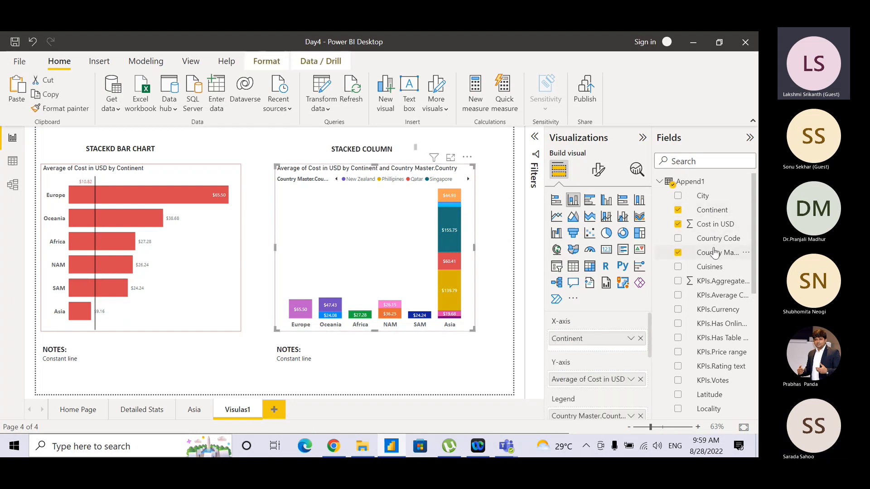
{"action": "key", "text": "ctrl"}
{"action": "key", "text": "ctrl"}
{"action": "key", "text": "ctrl"}
{"action": "key", "text": "ctrl"}
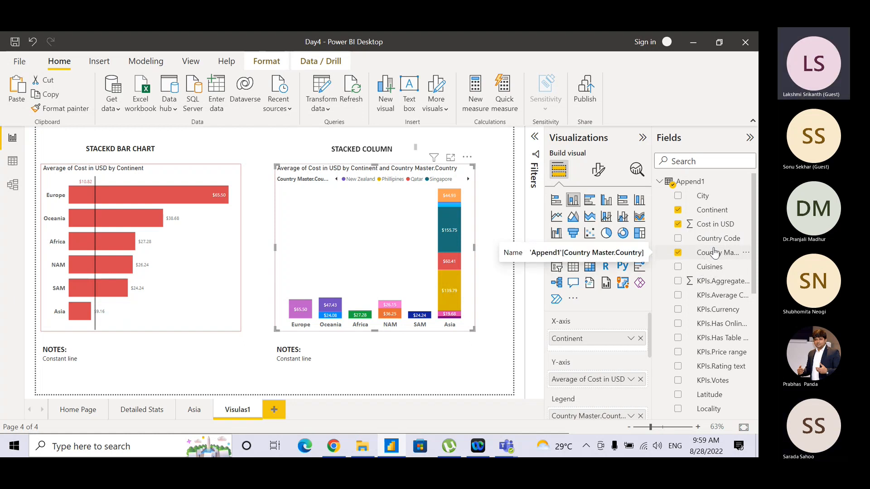
{"action": "mouse_move", "coordinate": [714, 252]}
{"action": "left_mouse_down"}
{"action": "mouse_move", "coordinate": [528, 240]}
{"action": "mouse_move", "coordinate": [414, 216]}
{"action": "mouse_move", "coordinate": [712, 232]}
{"action": "mouse_move", "coordinate": [726, 251]}
{"action": "left_mouse_up"}
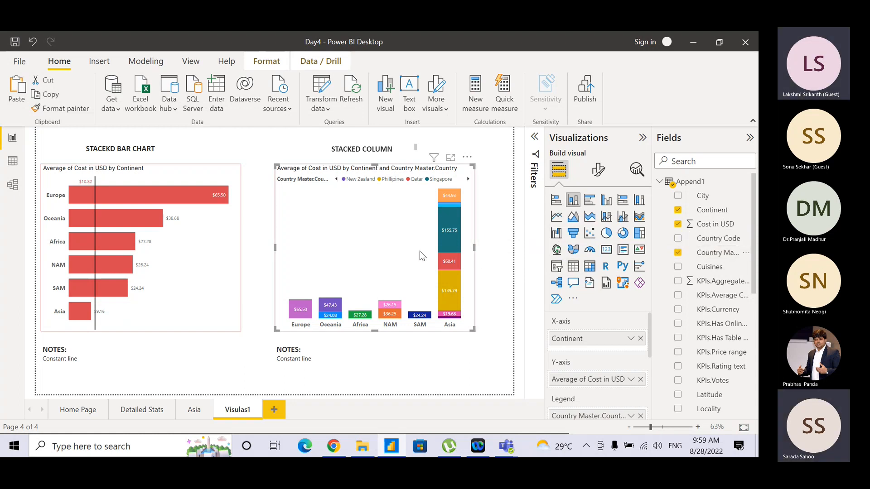
{"action": "key", "text": "ctrl"}
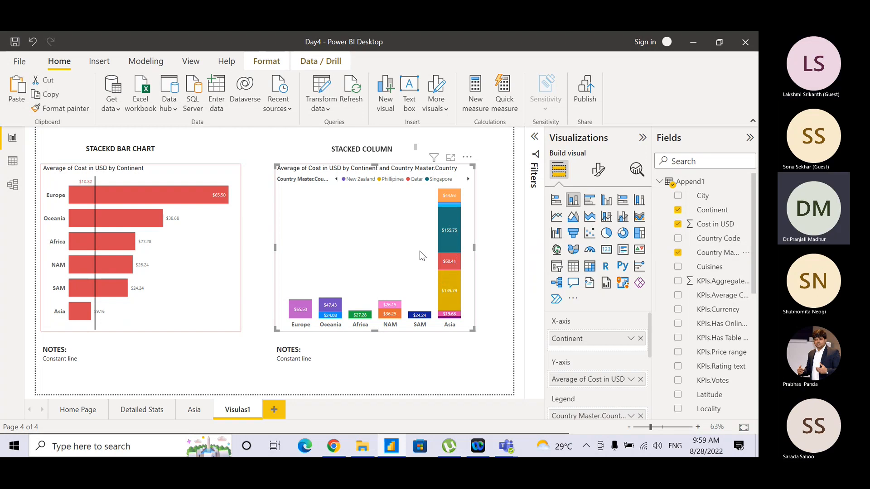
{"action": "left_click", "coordinate": [499, 256]}
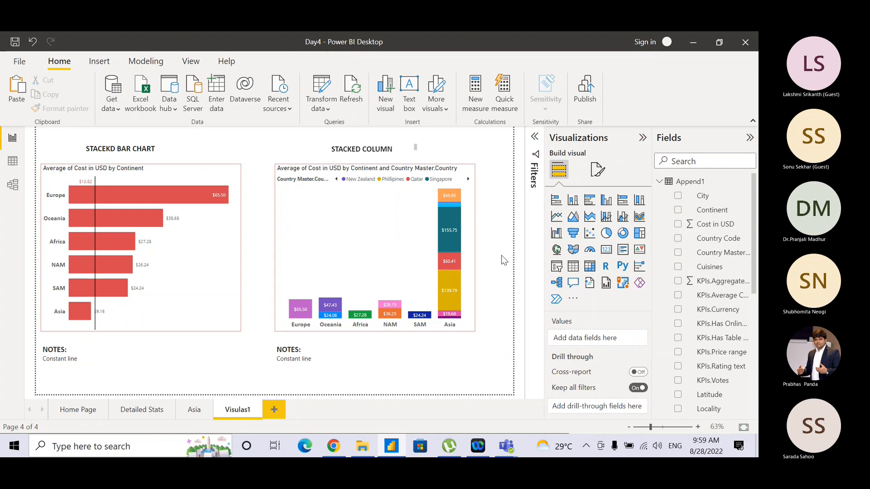
{"action": "key", "text": "Tab"}
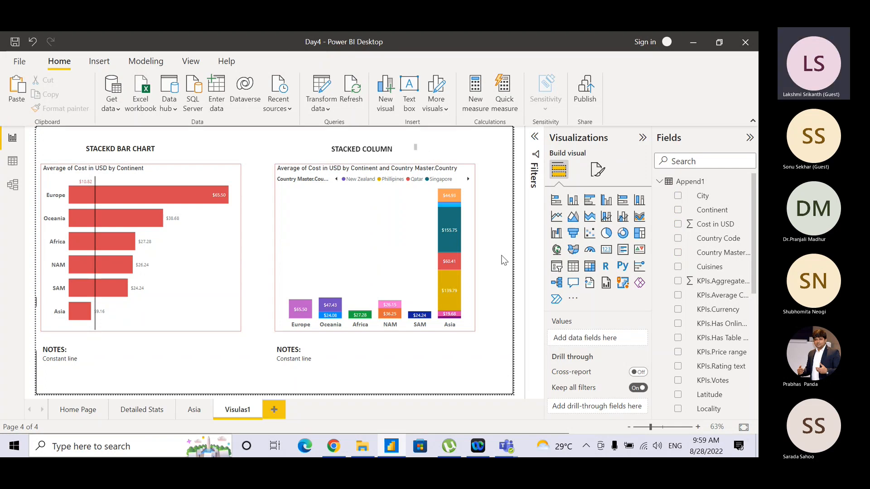
Widen the STACKED COLUMN CHART text box slightly so the whole heading fits on one line
{"action": "left_click", "coordinate": [409, 152]}
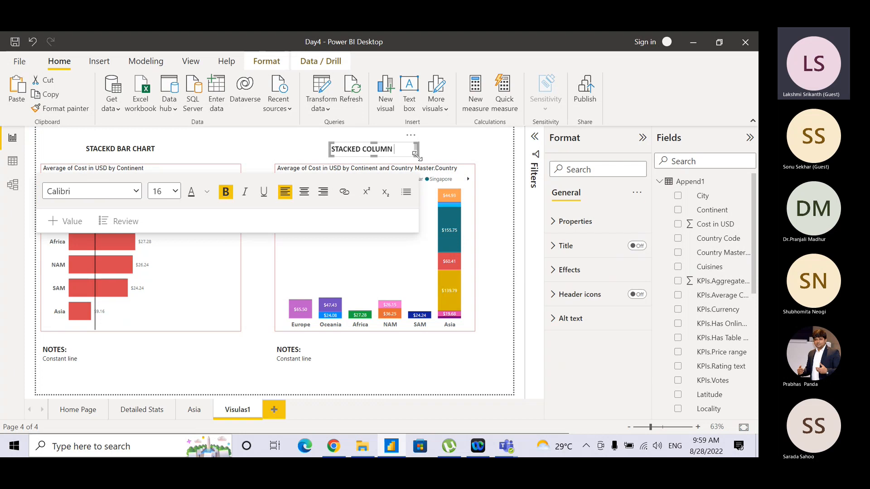
{"action": "left_click_drag", "start_coordinate": [417, 157], "coordinate": [444, 153]}
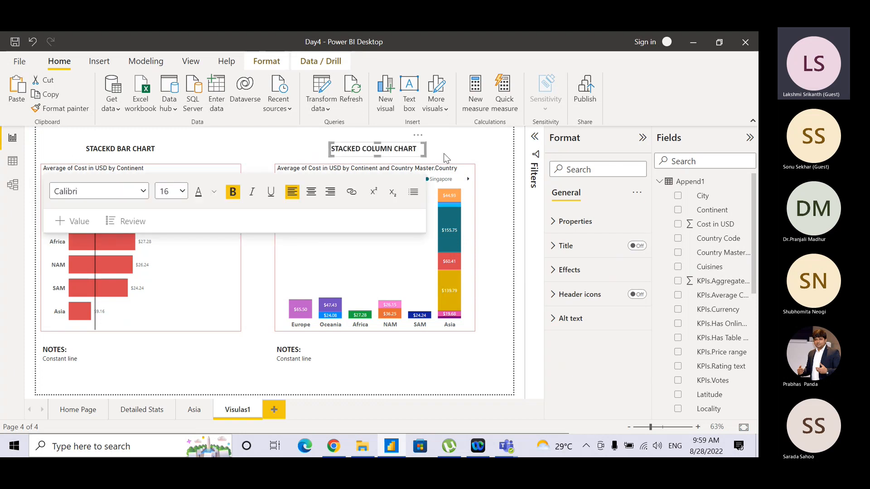
{"action": "left_click", "coordinate": [445, 153]}
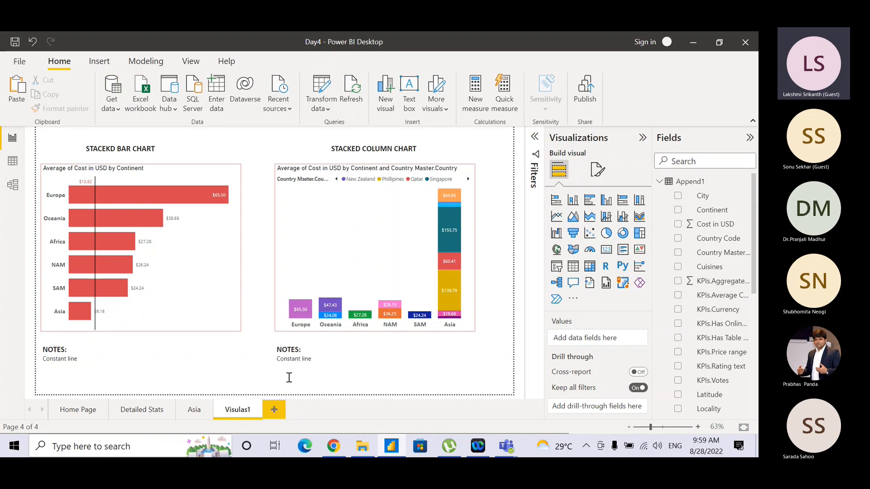
Add a new report page after Visulas1 and name it Visula2
{"action": "left_click", "coordinate": [275, 410]}
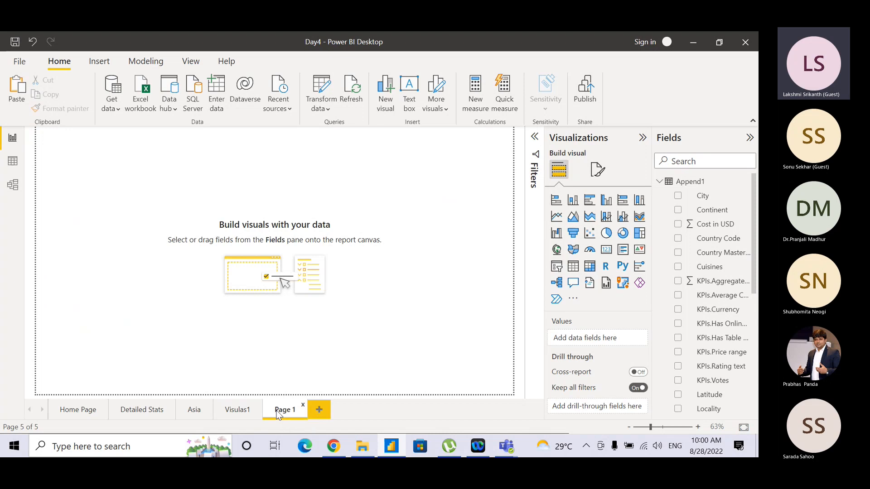
{"action": "double_click", "coordinate": [277, 410]}
{"action": "type", "text": "Vsiual"}
{"action": "key", "text": "BackSpace"}
{"action": "key", "text": "BackSpace"}
{"action": "key", "text": "BackSpace"}
{"action": "key", "text": "BackSpace"}
{"action": "key", "text": "BackSpace"}
{"action": "type", "text": "isul"}
{"action": "type", "text": "as"}
{"action": "type", "text": " 2"}
{"action": "key", "text": "BackSpace"}
{"action": "key", "text": "BackSpace"}
{"action": "key", "text": "BackSpace"}
{"action": "type", "text": "2"}
{"action": "key", "text": "Return"}
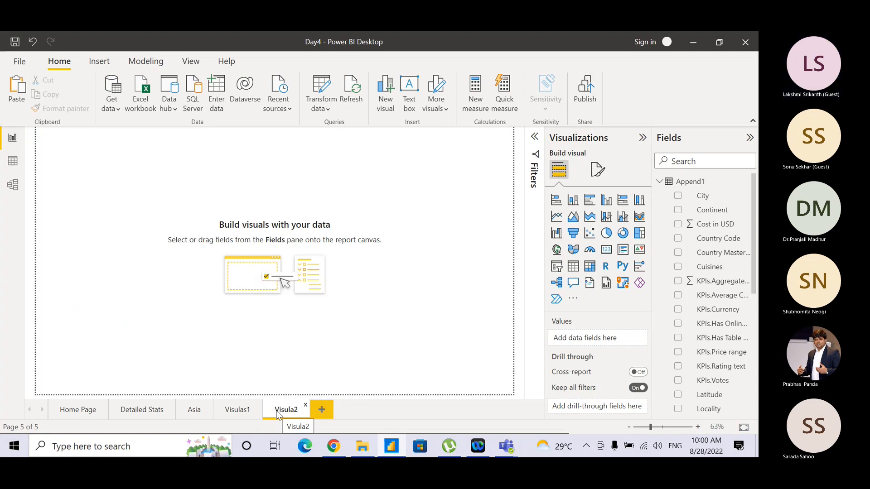
Correct the new page's name to Visulas2
{"action": "double_click", "coordinate": [293, 412]}
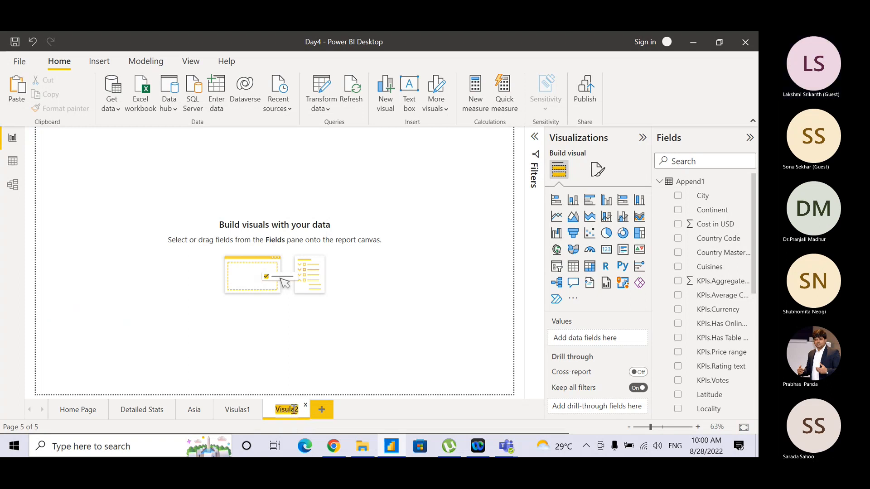
{"action": "left_click", "coordinate": [293, 409]}
{"action": "type", "text": "s"}
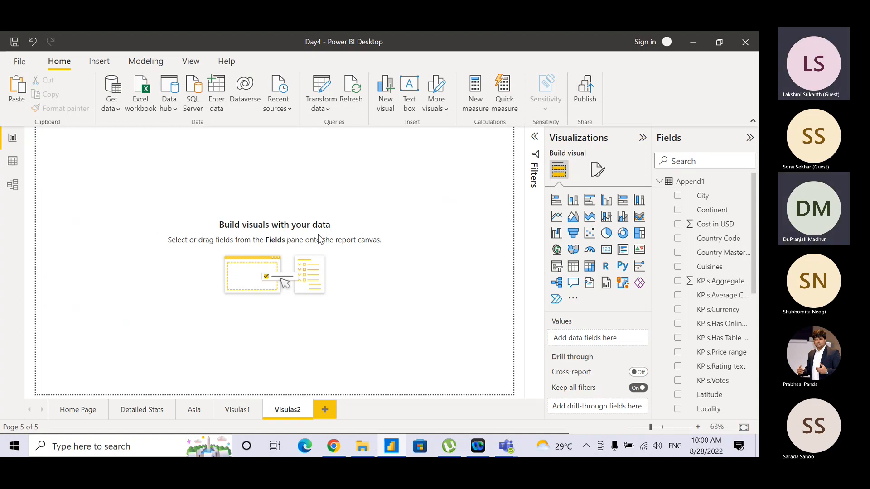
{"action": "key", "text": "ctrl"}
{"action": "key", "text": "ctrl"}
{"action": "key", "text": "ctrl"}
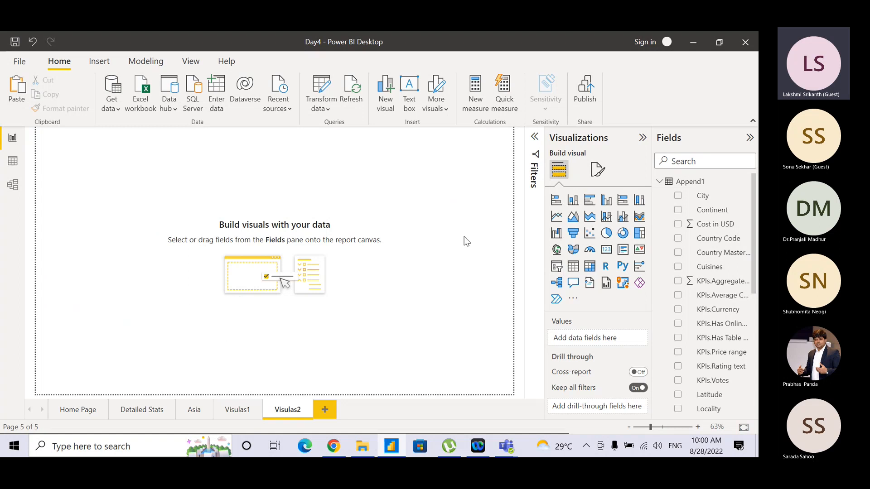
{"action": "key", "text": "ctrl"}
{"action": "key", "text": "ctrl"}
{"action": "key", "text": "ctrl"}
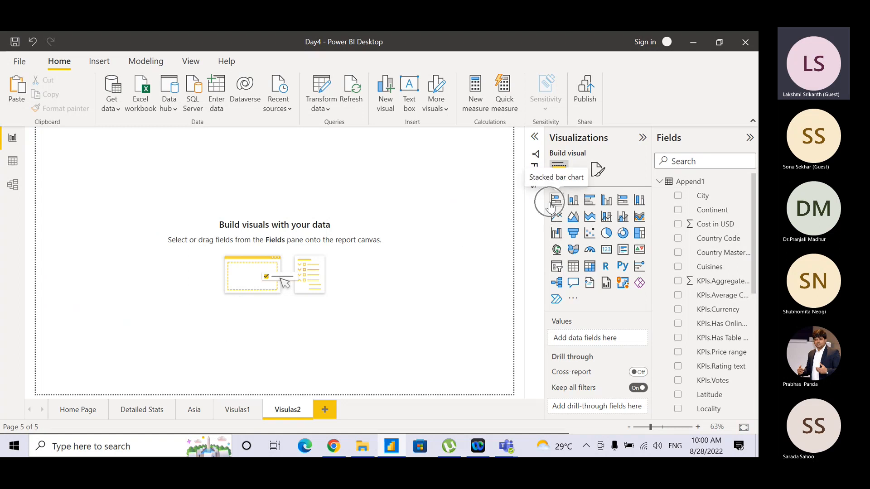
{"action": "key", "text": "ctrl"}
{"action": "key", "text": "ctrl"}
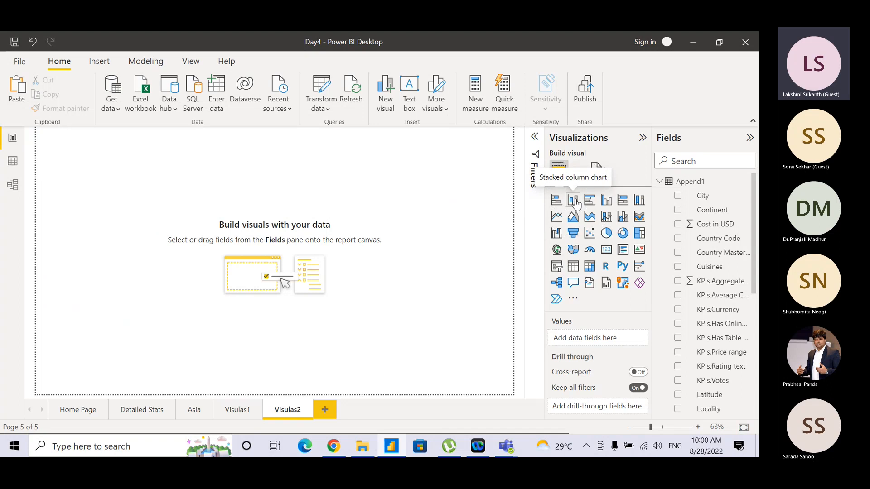
{"action": "key", "text": "ctrl"}
{"action": "key", "text": "ctrl"}
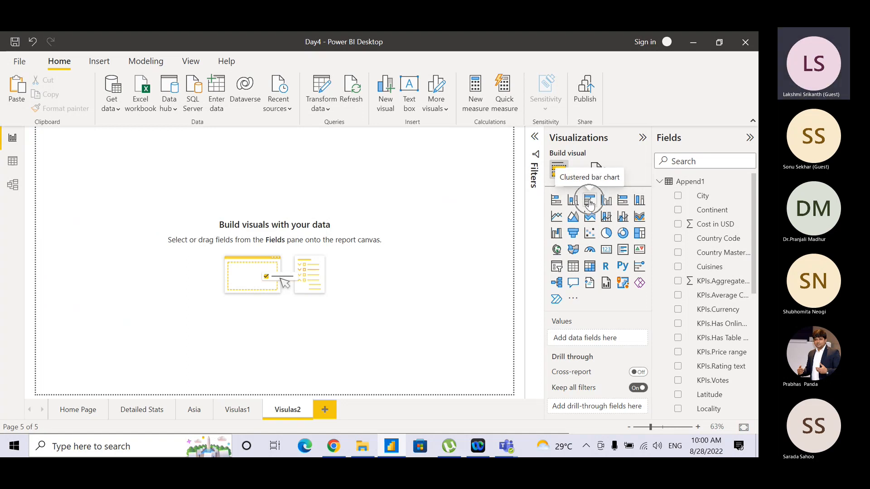
{"action": "key", "text": "ctrl"}
Add a clustered bar chart to the Visulas2 page, shift it slightly down and enlarge it to nearly half the page width
{"action": "left_click", "coordinate": [589, 202]}
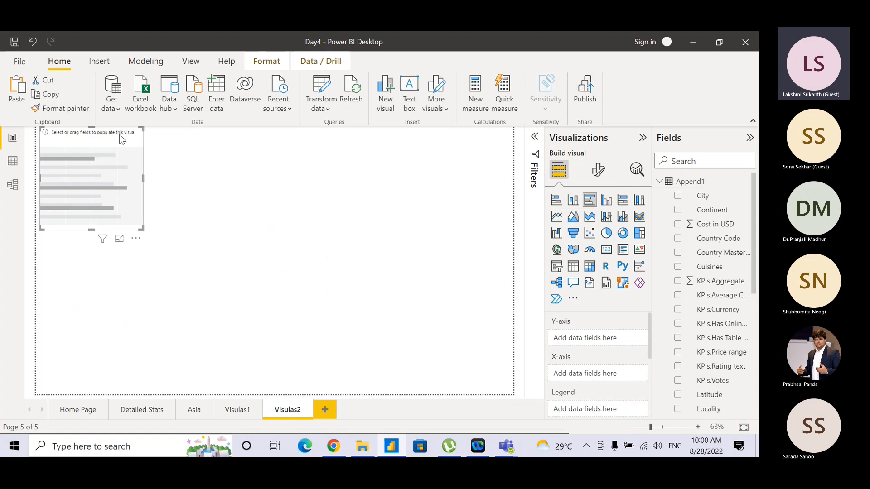
{"action": "left_click_drag", "start_coordinate": [122, 139], "coordinate": [126, 164]}
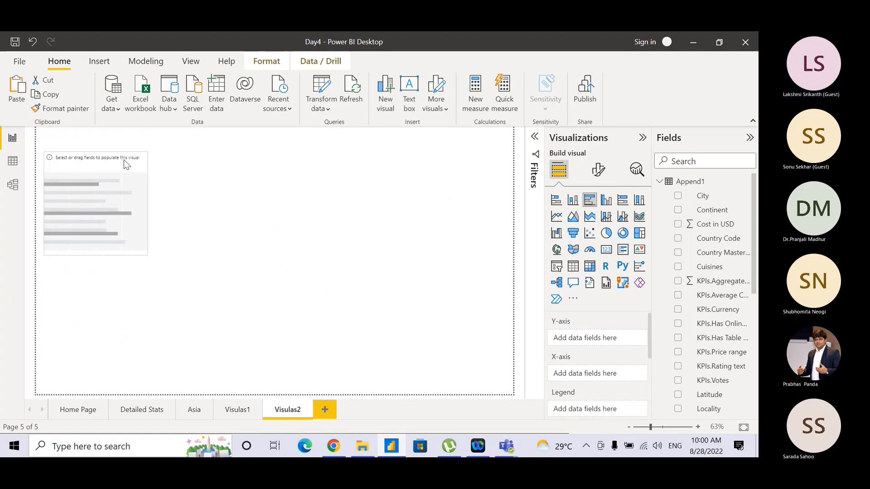
{"action": "left_click_drag", "start_coordinate": [148, 255], "coordinate": [231, 327]}
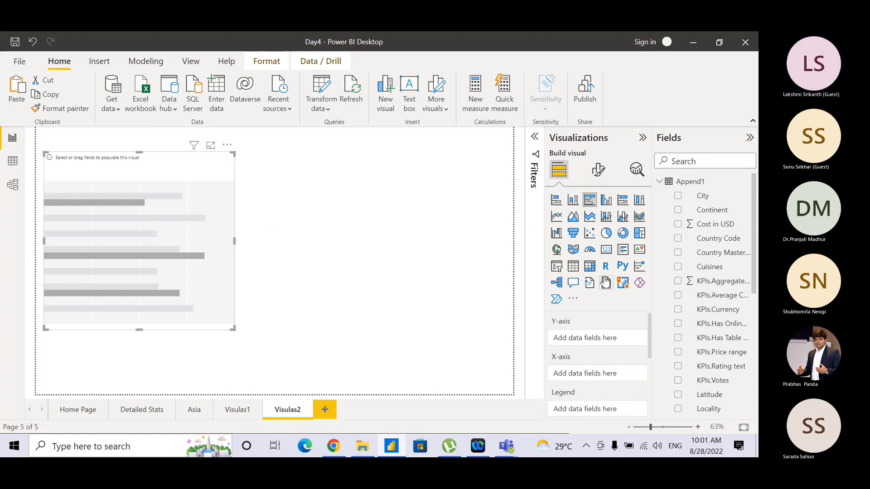
Assign Continent to the Y-axis and Cost in USD to the X-axis of the clustered bar chart
{"action": "left_click", "coordinate": [713, 216]}
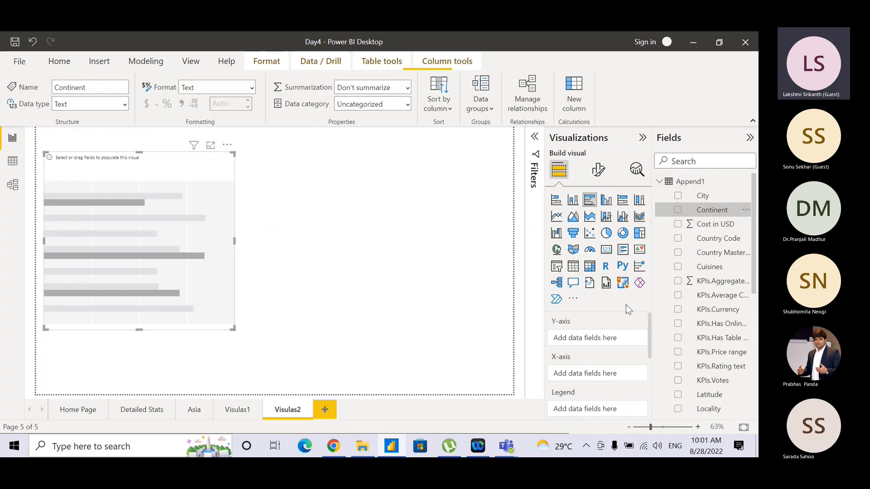
{"action": "double_click", "coordinate": [715, 208]}
{"action": "left_click_drag", "start_coordinate": [716, 207], "coordinate": [605, 332]}
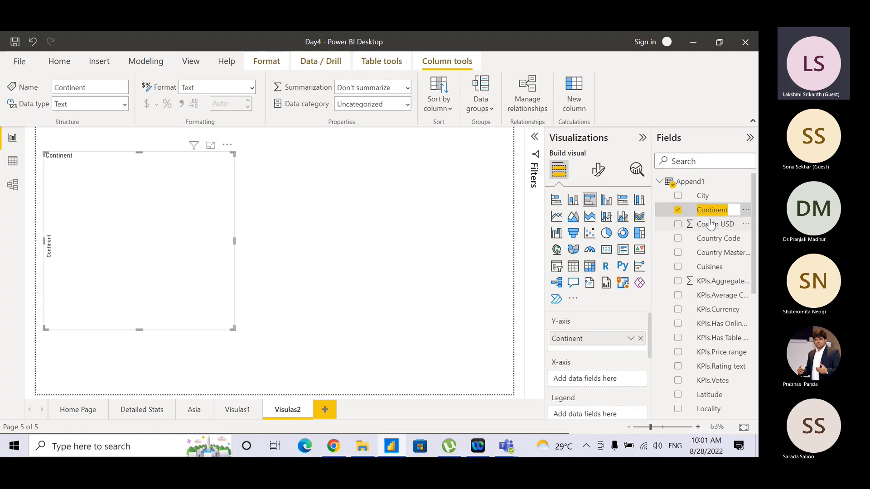
{"action": "left_click_drag", "start_coordinate": [710, 226], "coordinate": [609, 382]}
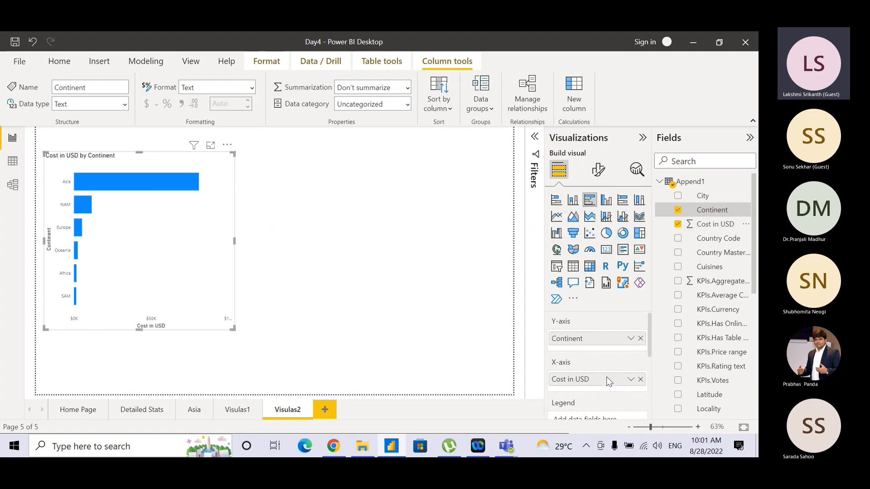
Set the aggregation of Cost in USD in the clustered bar chart to Average
{"action": "left_click", "coordinate": [631, 380]}
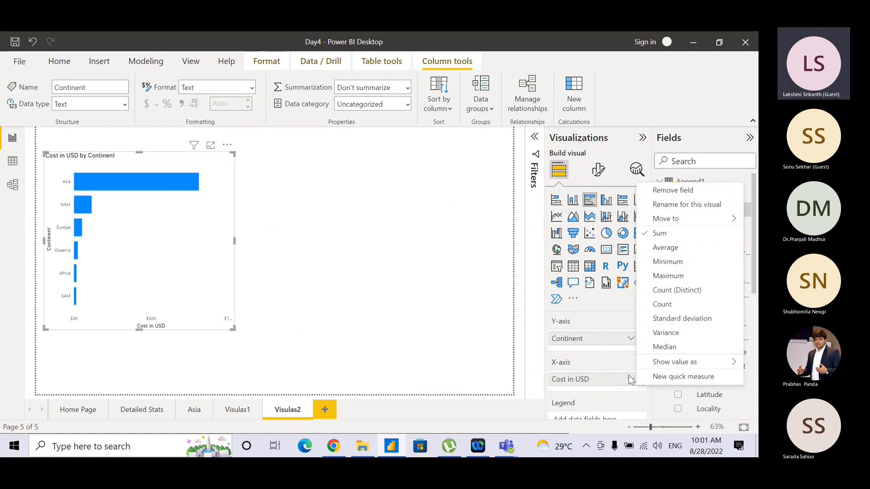
{"action": "left_click", "coordinate": [665, 248]}
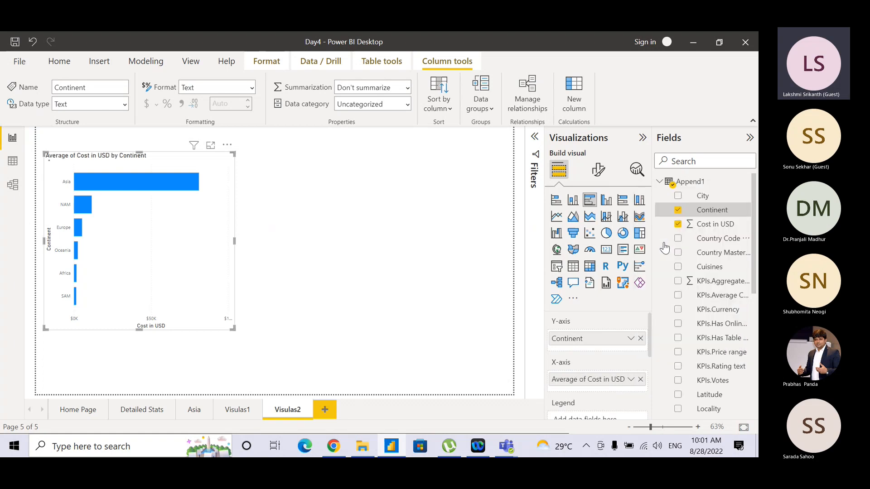
{"action": "left_click", "coordinate": [416, 276]}
{"action": "left_click", "coordinate": [224, 263]}
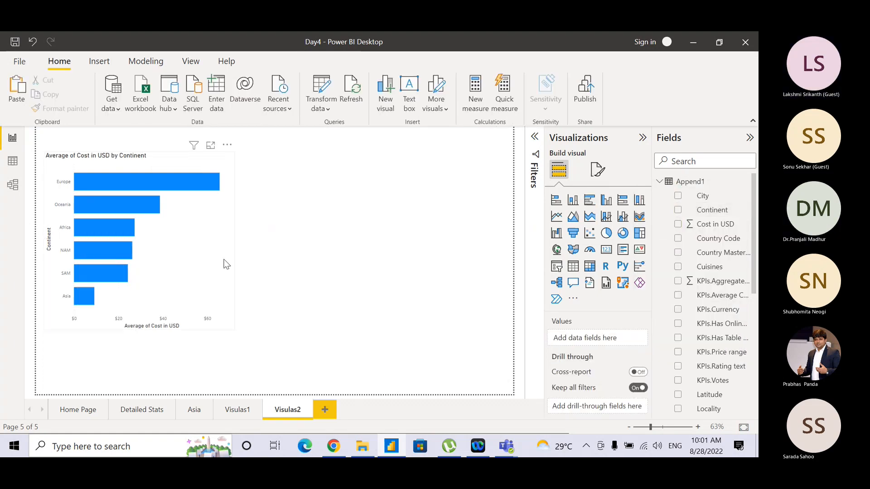
Copy the formatting of the stacked bar chart on Visulas1 onto the clustered bar chart on Visulas2 with Format painter
{"action": "left_click", "coordinate": [234, 410]}
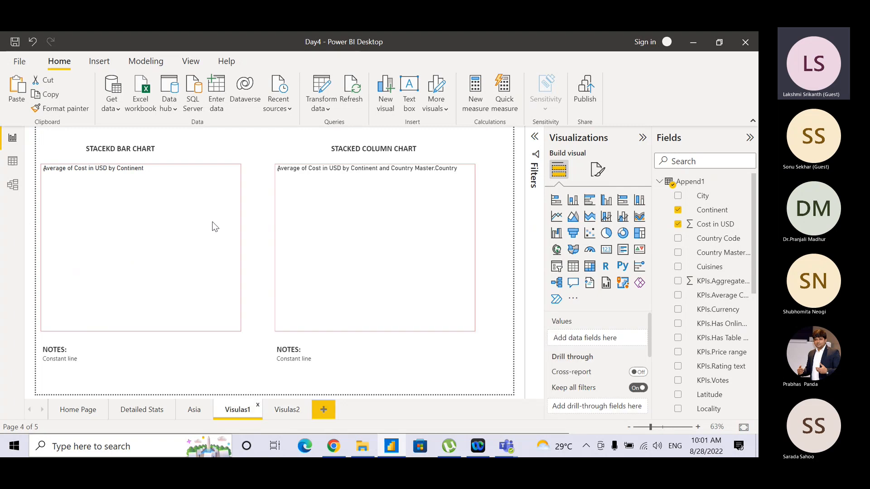
{"action": "left_click", "coordinate": [220, 171]}
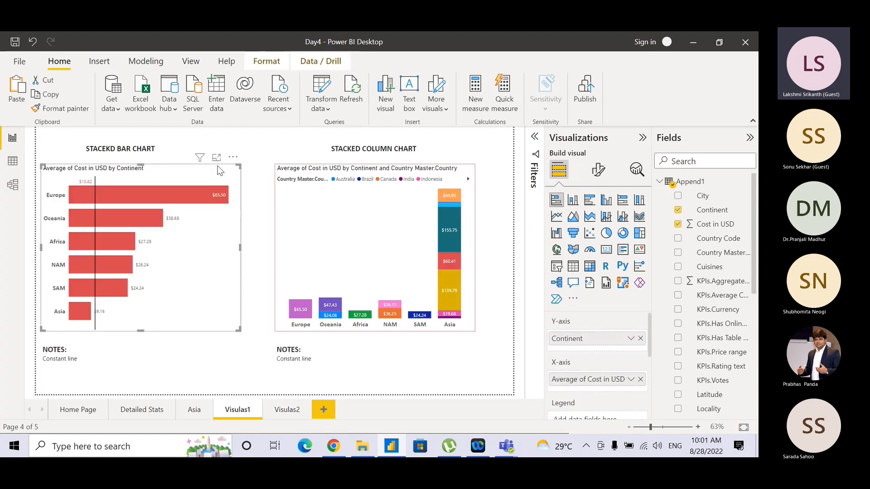
{"action": "left_click", "coordinate": [65, 108]}
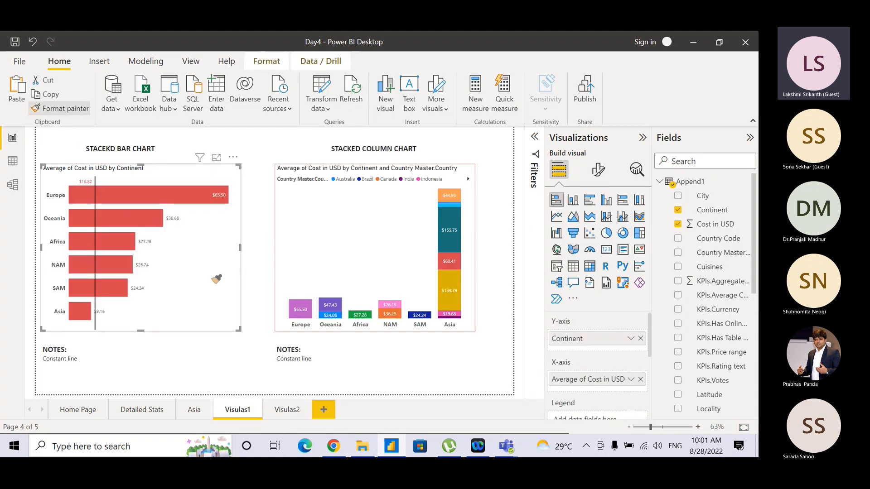
{"action": "left_click", "coordinate": [290, 410]}
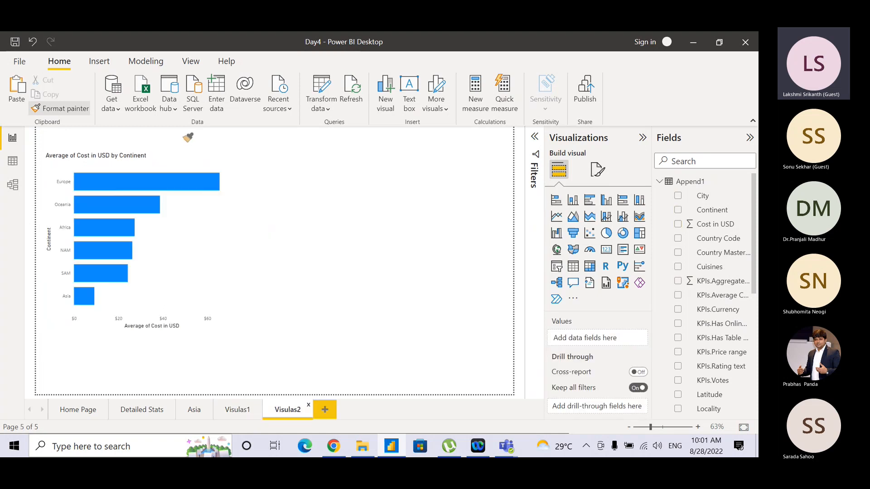
{"action": "left_click", "coordinate": [181, 158]}
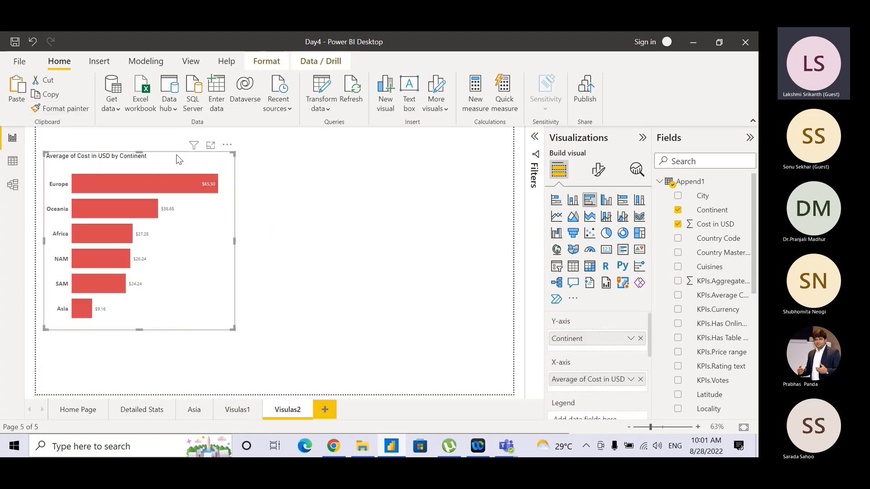
{"action": "left_click", "coordinate": [275, 219]}
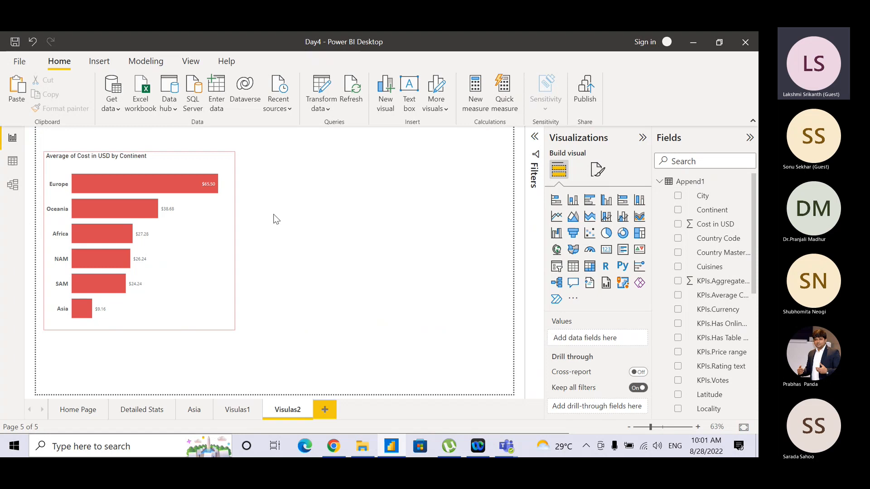
Copy the STACEKD BAR CHART heading from Visulas1 to Visulas2 and move the clustered bar chart down below it
{"action": "left_click", "coordinate": [235, 413]}
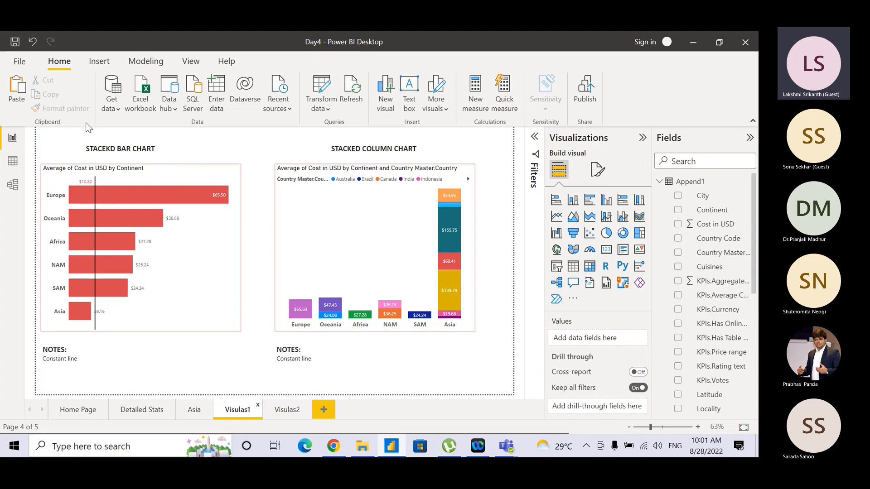
{"action": "left_click", "coordinate": [104, 147]}
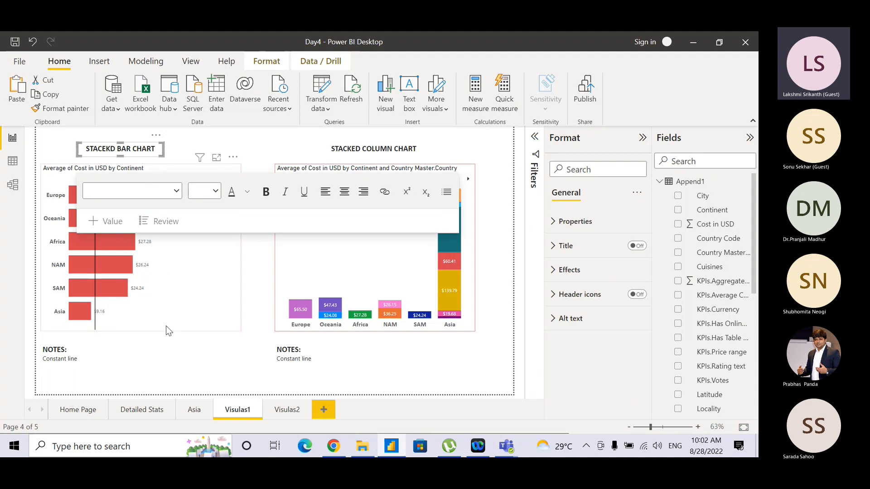
{"action": "left_click", "coordinate": [274, 410]}
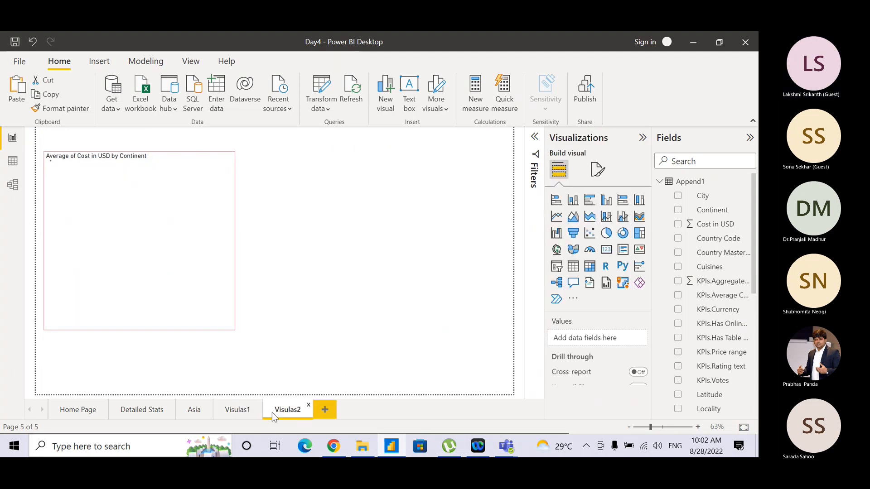
{"action": "key", "text": "ctrl+v"}
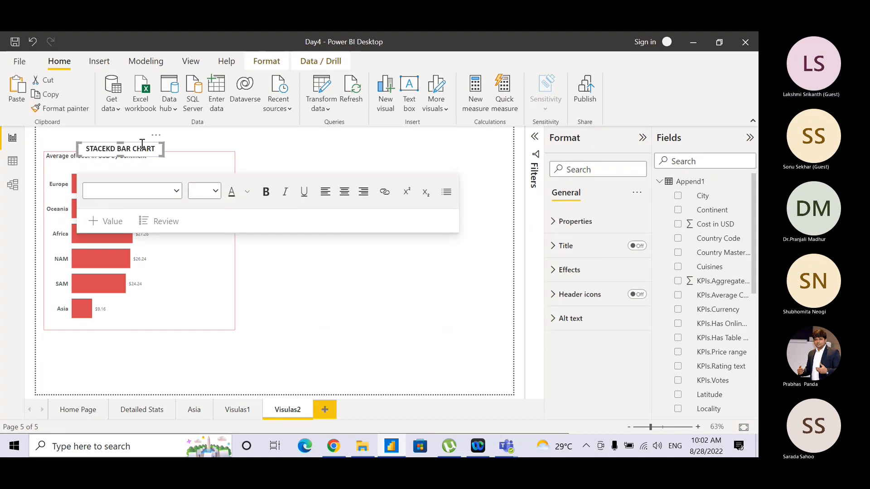
{"action": "left_click", "coordinate": [183, 157]}
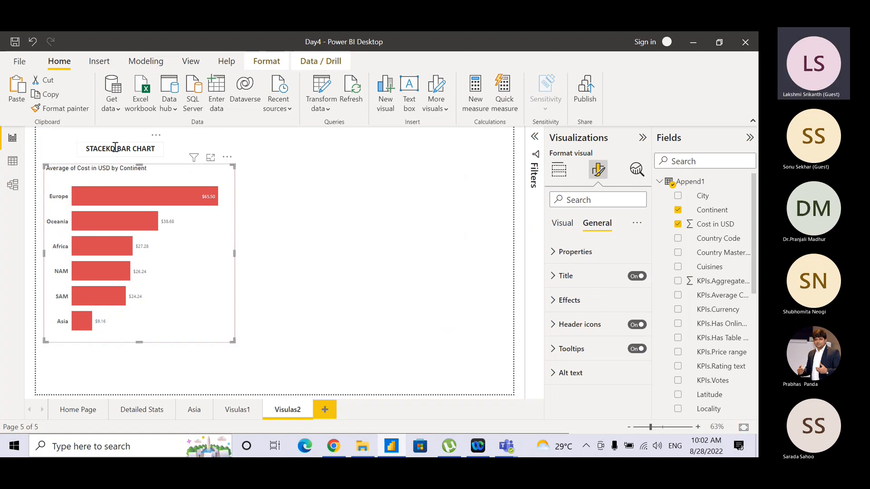
Change the copied heading on Visulas2 to CLUSTERED BAR CHART
{"action": "left_click_drag", "start_coordinate": [115, 149], "coordinate": [90, 148]}
{"action": "key", "text": "shift+Left"}
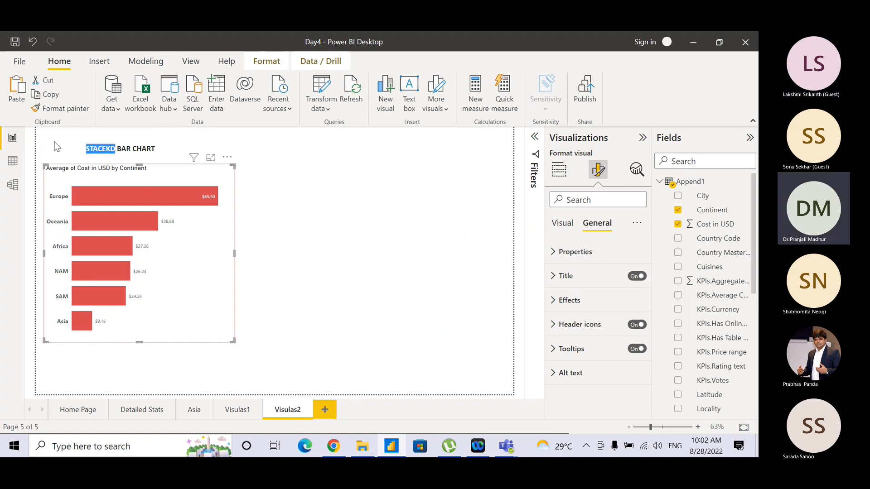
{"action": "type", "text": "CLUSTERED"}
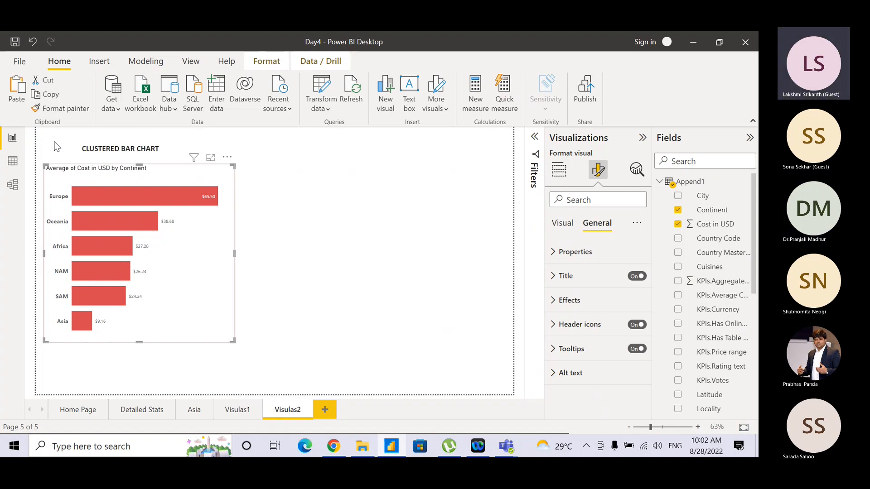
{"action": "left_click", "coordinate": [290, 252]}
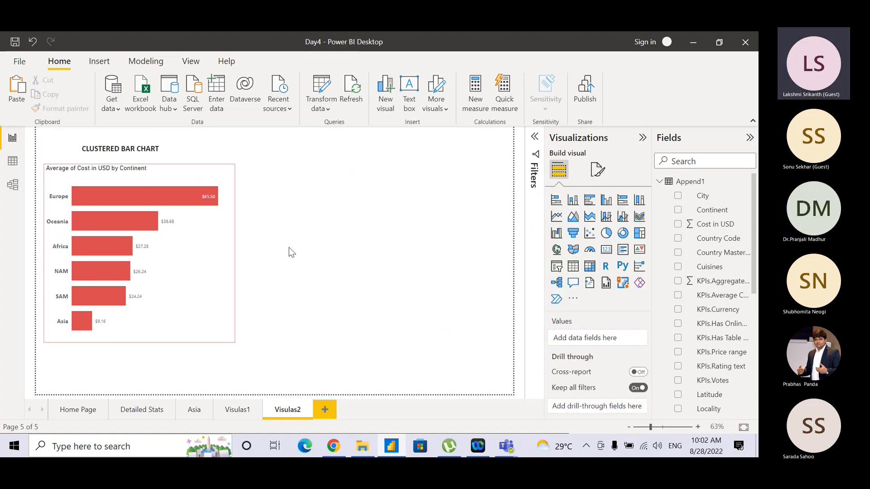
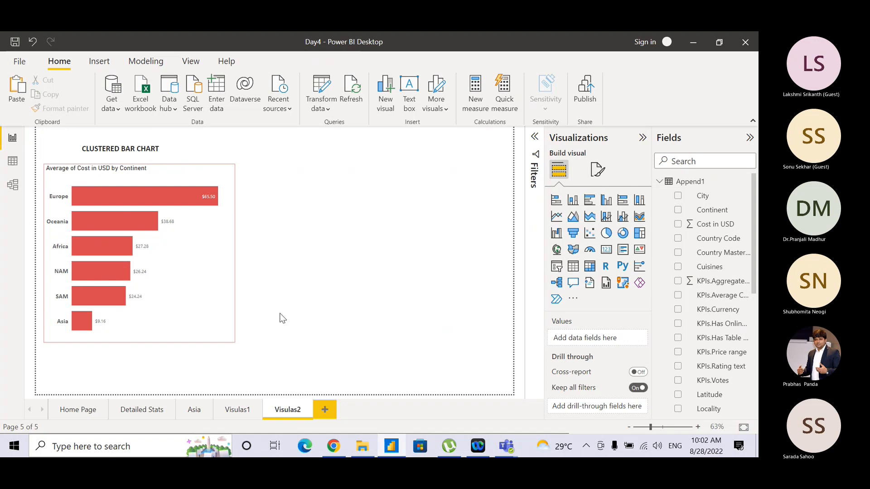
{"action": "left_click", "coordinate": [244, 409]}
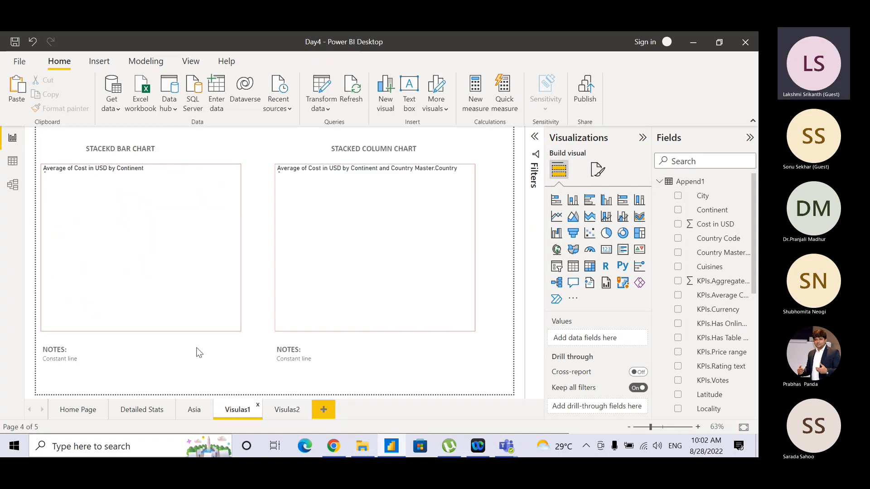
{"action": "left_click", "coordinate": [201, 347]}
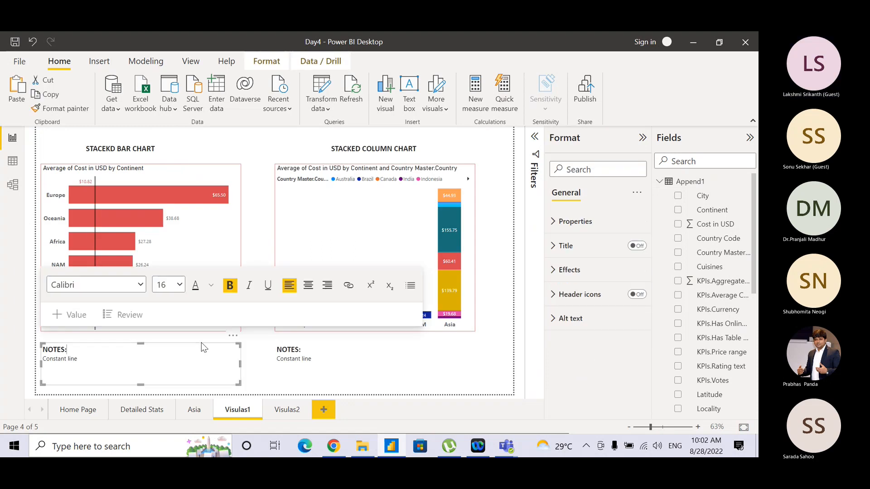
{"action": "left_click", "coordinate": [201, 343]}
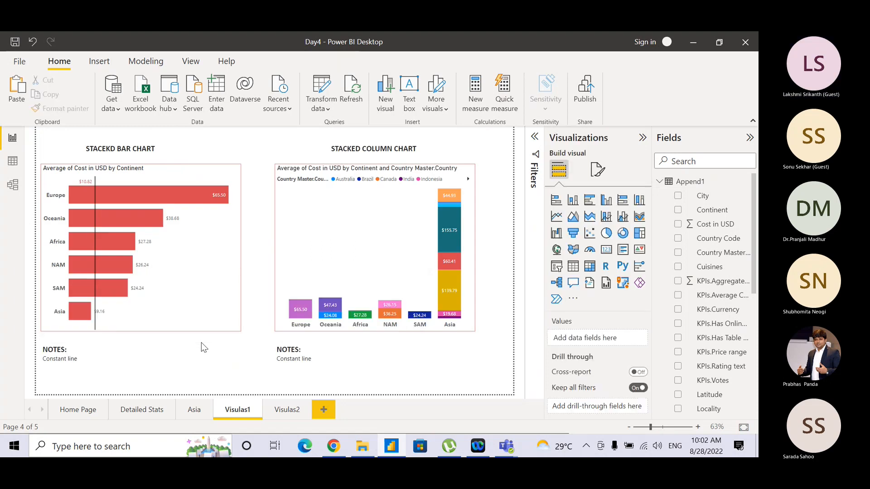
{"action": "left_click", "coordinate": [275, 414]}
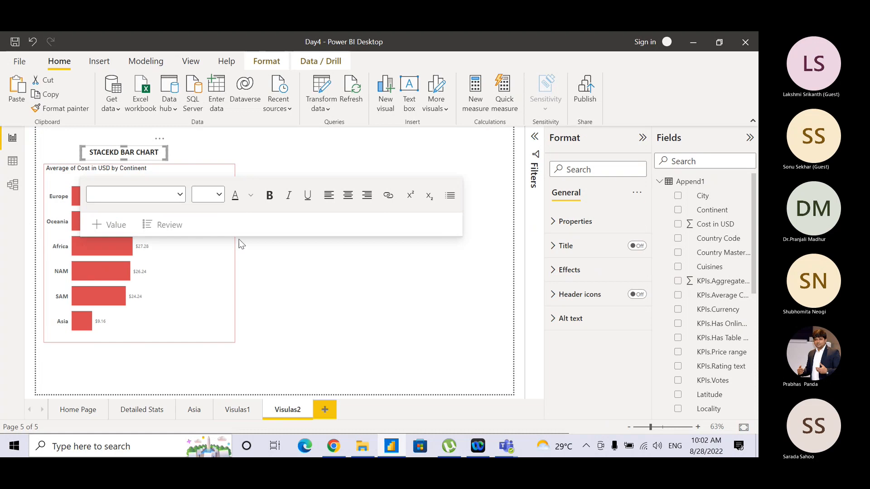
{"action": "key", "text": "ctrl+z"}
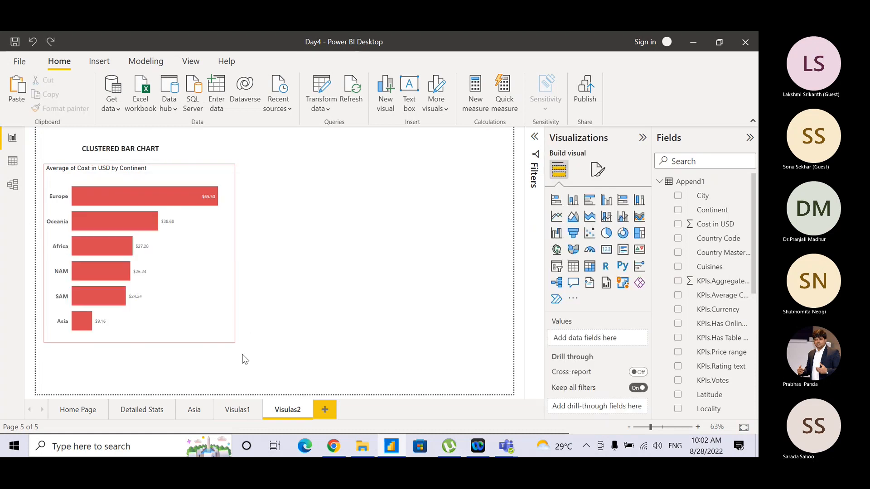
Copy the NOTES text box under the stacked bar chart on Visulas1 to the Visulas2 page
{"action": "left_click", "coordinate": [237, 410]}
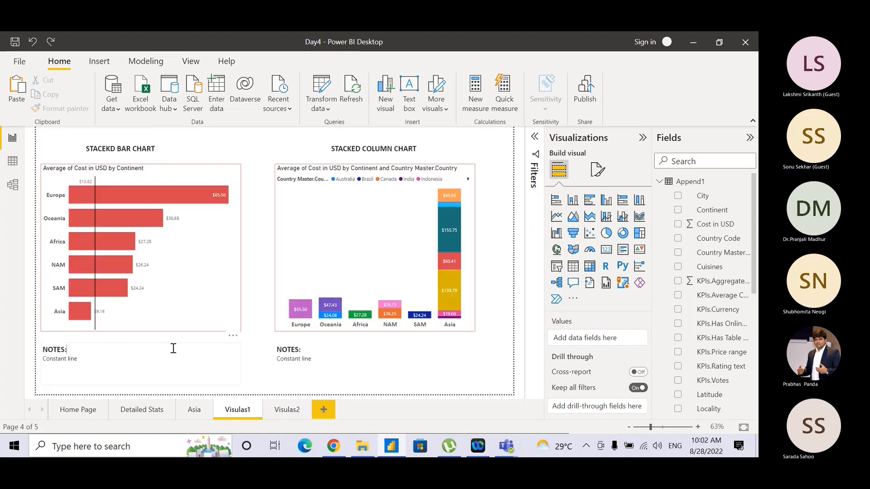
{"action": "left_click", "coordinate": [178, 344]}
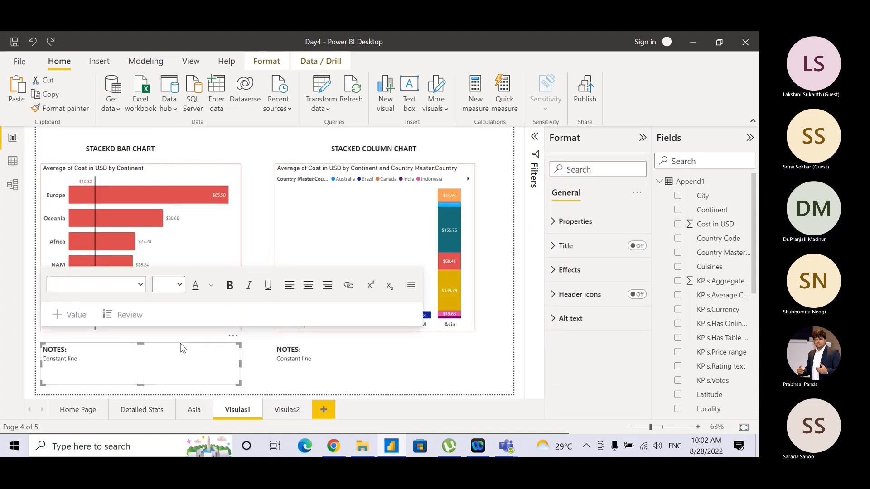
{"action": "left_click", "coordinate": [272, 412]}
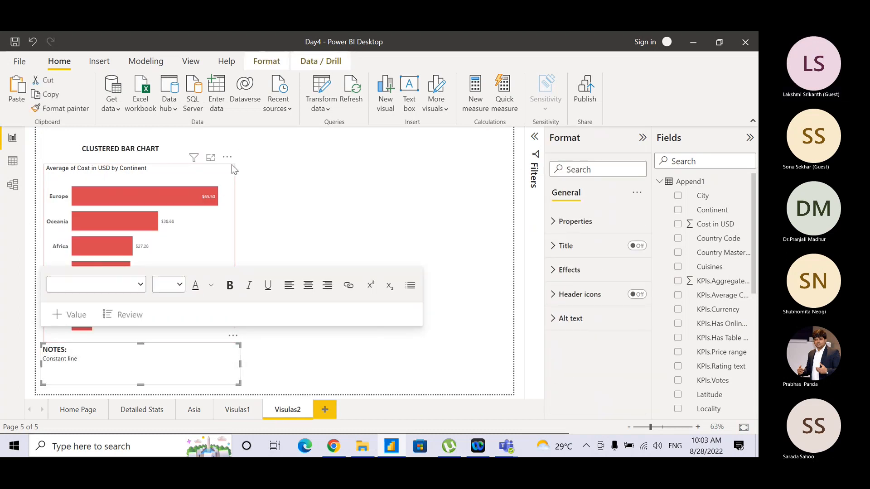
Nudge the clustered bar chart left and up so it sits between the CLUSTERED BAR CHART heading and the NOTES box
{"action": "left_click", "coordinate": [232, 163]}
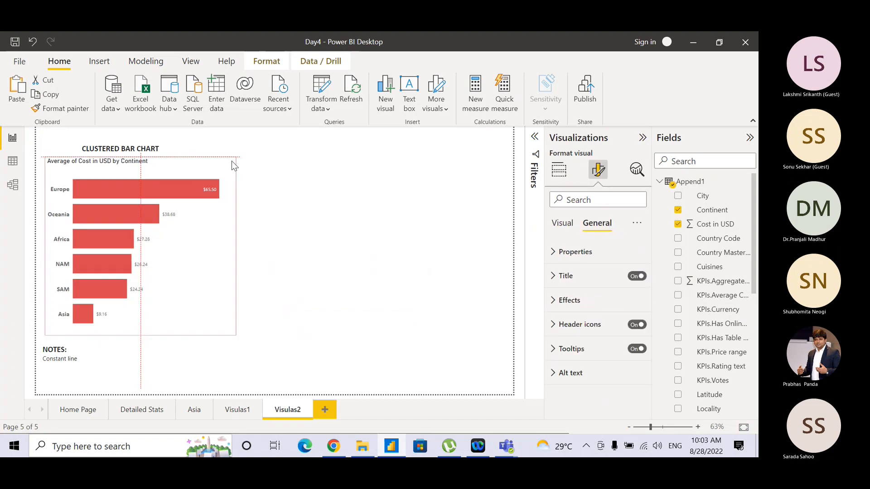
{"action": "left_click_drag", "start_coordinate": [232, 161], "coordinate": [227, 162]}
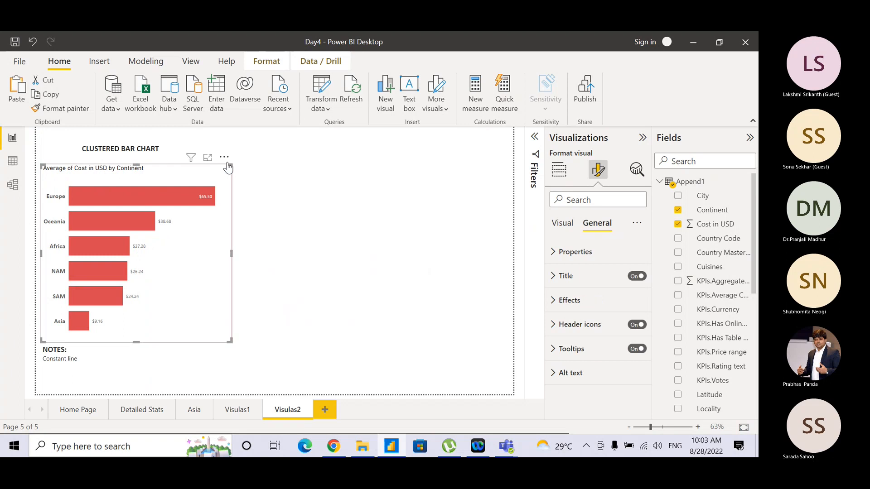
{"action": "key", "text": "Up"}
{"action": "key", "text": "Up"}
{"action": "key", "text": "Up"}
{"action": "key", "text": "Up"}
{"action": "key", "text": "Up"}
{"action": "key", "text": "Up"}
{"action": "key", "text": "Up"}
{"action": "key", "text": "Up"}
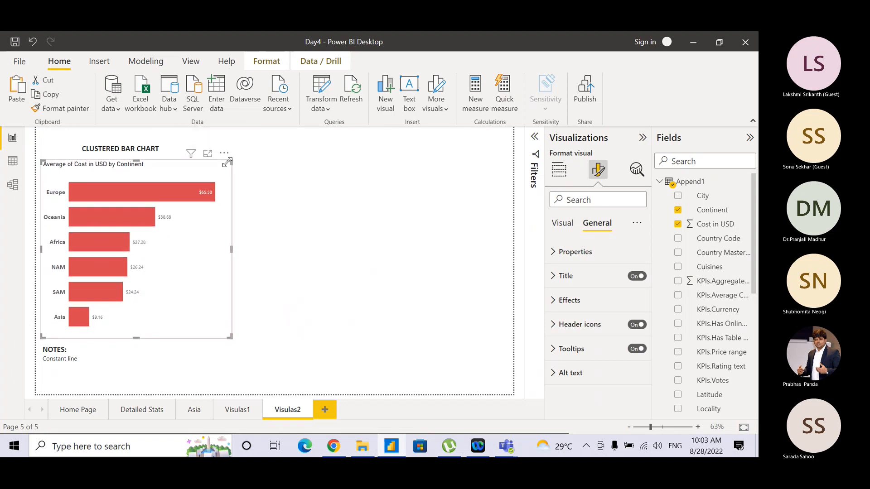
{"action": "left_click", "coordinate": [305, 232]}
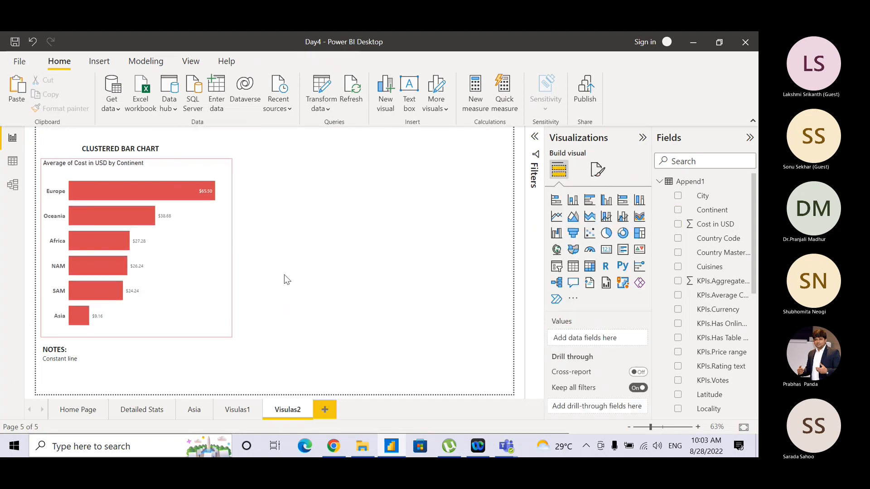
Extend the "Constant line" note under the clustered bar chart with ", Min, Max, Percentile, Average,"
{"action": "left_click", "coordinate": [224, 238]}
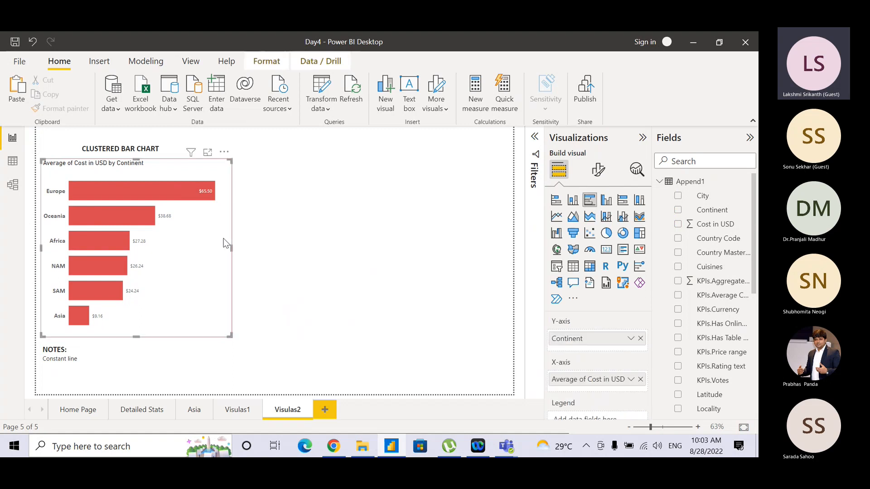
{"action": "left_click", "coordinate": [634, 174]}
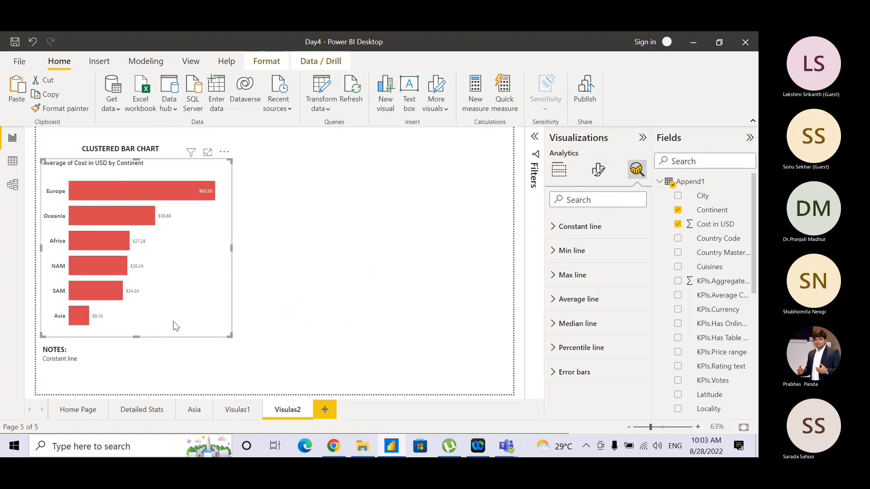
{"action": "left_click", "coordinate": [91, 360]}
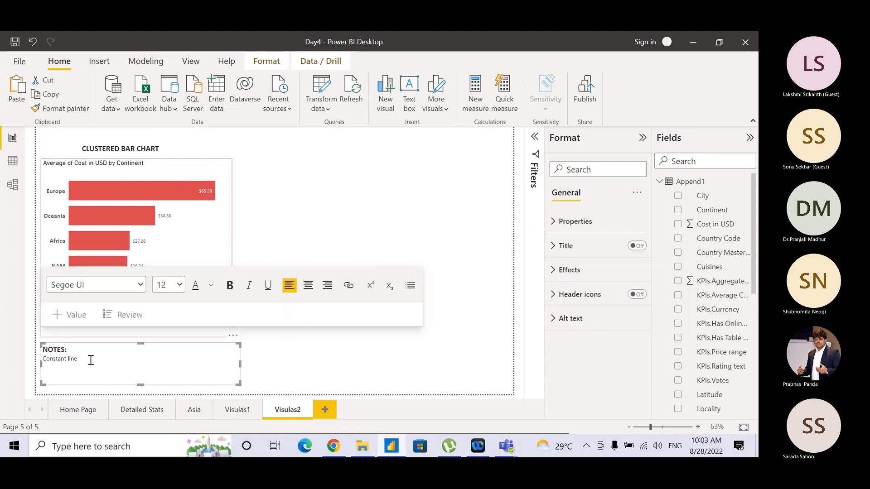
{"action": "type", "text": "Min, Maz"}
{"action": "key", "text": "BackSpace"}
{"action": "type", "text": "x"}
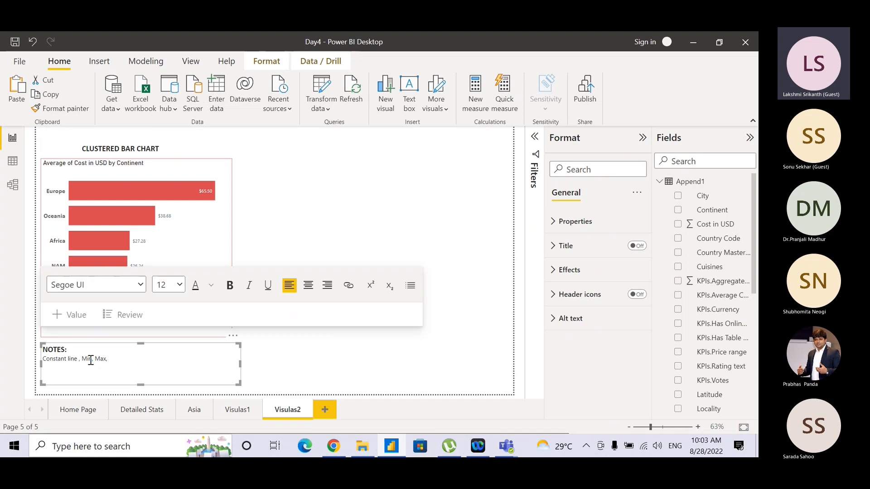
{"action": "type", "text": ", Perc"}
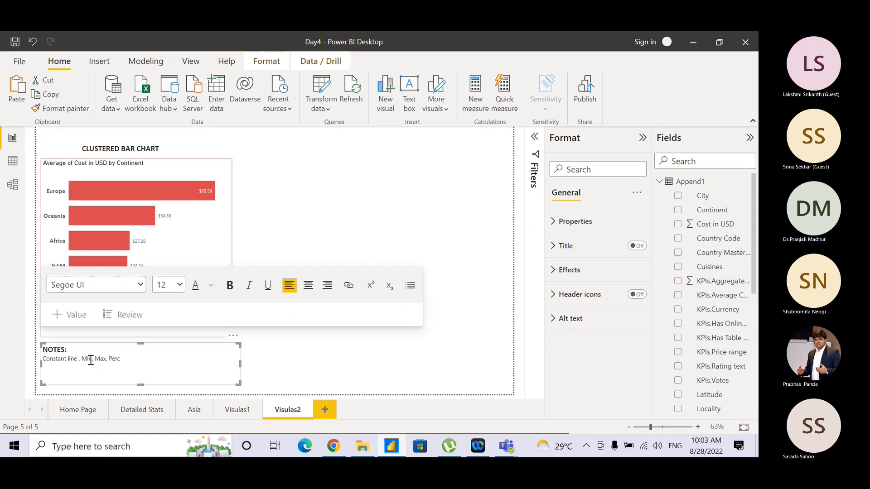
{"action": "type", "text": "entile"}
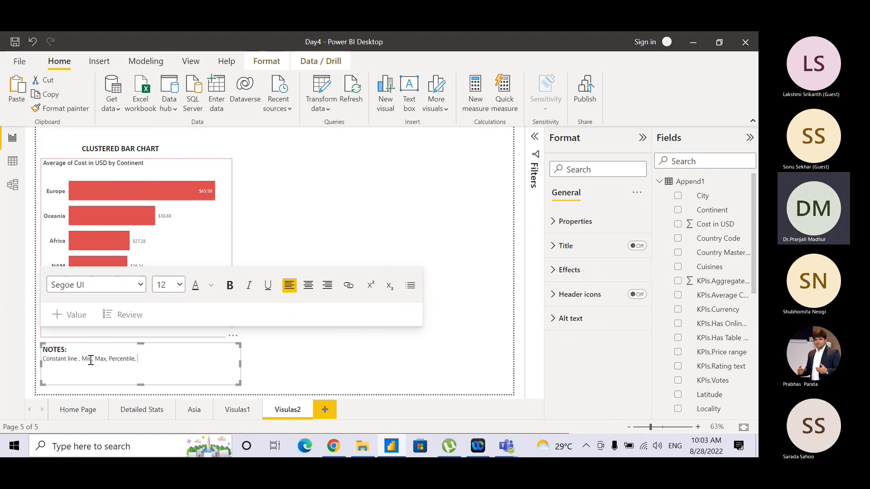
{"action": "type", "text": ", Ave"}
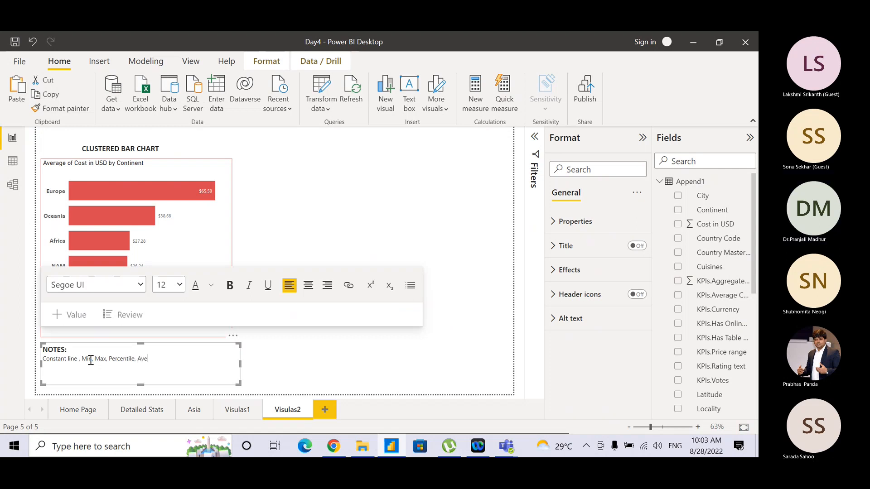
{"action": "type", "text": "rage,"}
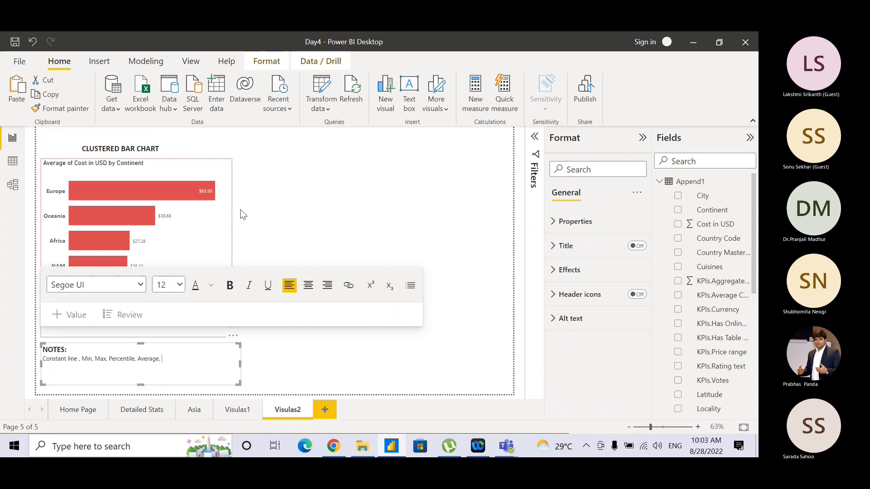
Check the chart's remaining analytics line types and add "Median" to the end of the note
{"action": "left_click", "coordinate": [229, 215]}
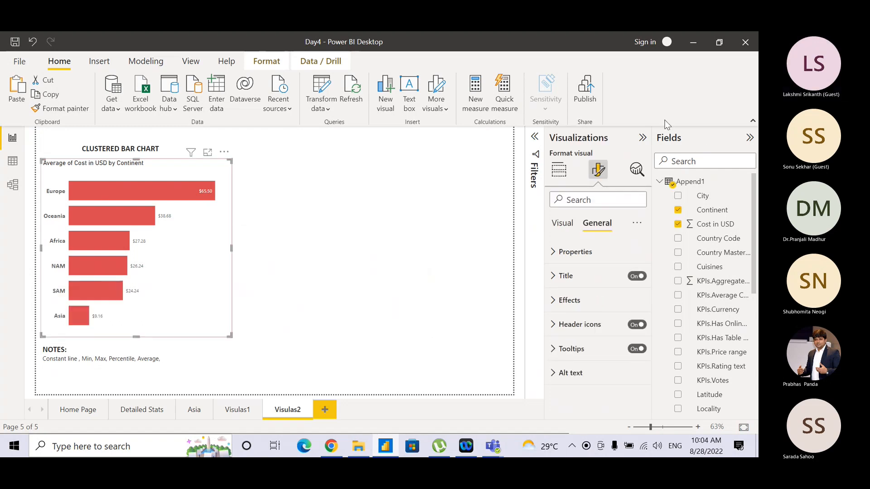
{"action": "left_click", "coordinate": [637, 169]}
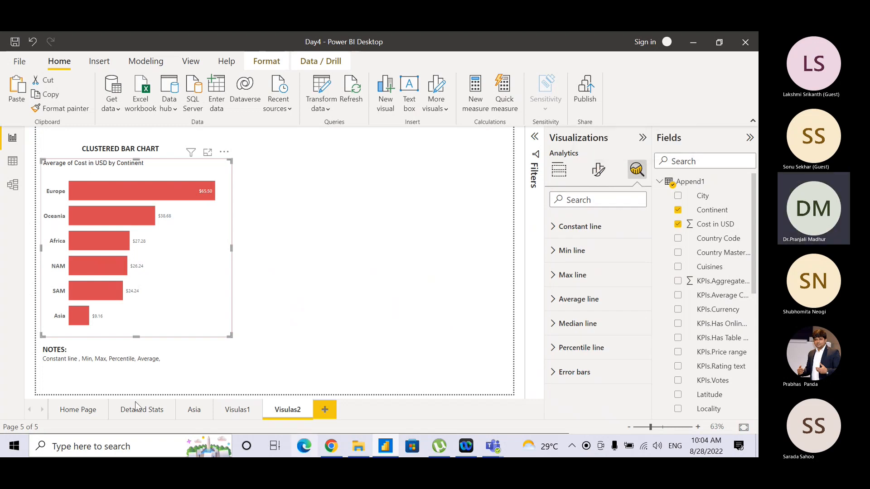
{"action": "left_click", "coordinate": [169, 360]}
{"action": "type", "text": "Med"}
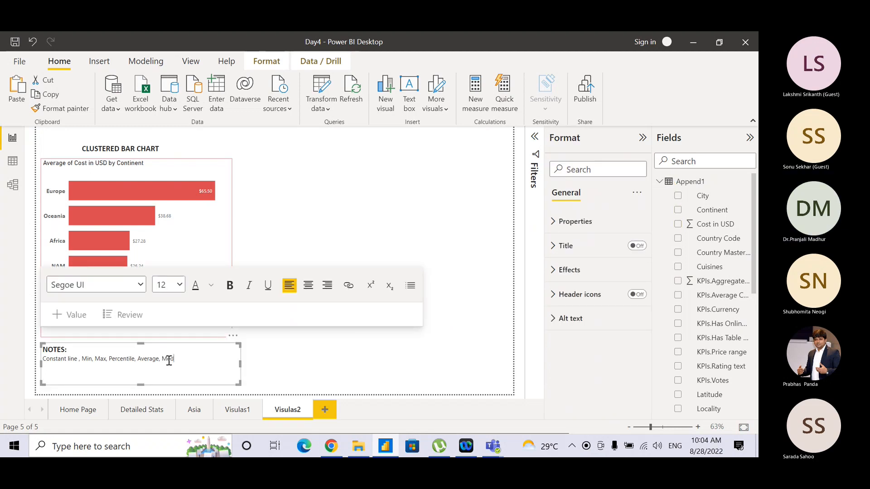
{"action": "type", "text": "ian"}
Format the whole line of analytics line types under NOTES in Calibri, size 14
{"action": "key", "text": "shift+Left"}
{"action": "key", "text": "shift+Left"}
{"action": "key", "text": "shift+Left"}
{"action": "key", "text": "shift+Left"}
{"action": "key", "text": "shift+Left"}
{"action": "key", "text": "shift+Left"}
{"action": "key", "text": "shift+Left"}
{"action": "key", "text": "shift+Left"}
{"action": "key", "text": "shift+Left"}
{"action": "key", "text": "shift+Left"}
{"action": "key", "text": "shift+Left"}
{"action": "key", "text": "shift+Left"}
{"action": "key", "text": "shift+Left"}
{"action": "key", "text": "shift+Left"}
{"action": "key", "text": "shift+Left"}
{"action": "key", "text": "shift+Left"}
{"action": "key", "text": "shift+Left"}
{"action": "key", "text": "shift+Left"}
{"action": "key", "text": "shift+Left"}
{"action": "key", "text": "shift+Left"}
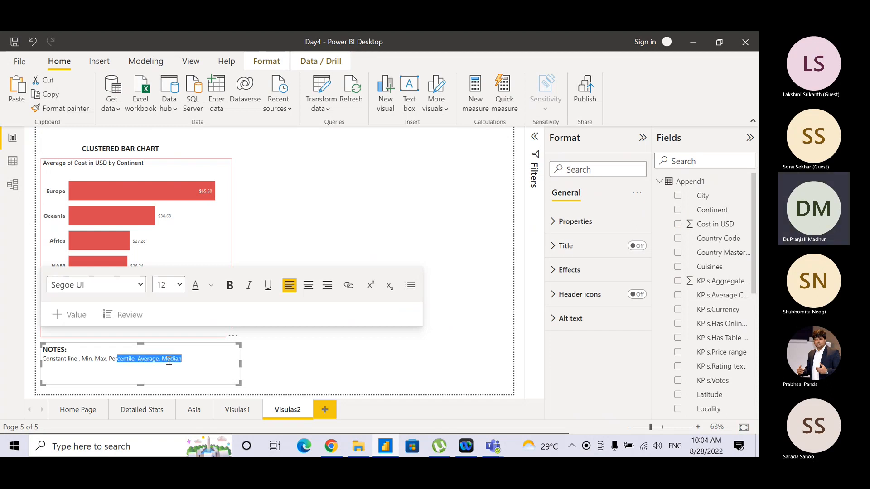
{"action": "key", "text": "shift+Left"}
{"action": "key", "text": "shift+Left"}
{"action": "key", "text": "shift+Left"}
{"action": "key", "text": "shift+Left"}
{"action": "key", "text": "shift+Left"}
{"action": "key", "text": "shift+Left"}
{"action": "key", "text": "shift+Left"}
{"action": "key", "text": "shift+Left"}
{"action": "key", "text": "shift+Left"}
{"action": "key", "text": "shift+Left"}
{"action": "key", "text": "shift+Left"}
{"action": "key", "text": "shift+Left"}
{"action": "key", "text": "shift+Left"}
{"action": "key", "text": "shift+Left"}
{"action": "key", "text": "shift+Left"}
{"action": "key", "text": "shift+Left"}
{"action": "key", "text": "shift+Left"}
{"action": "key", "text": "shift+Left"}
{"action": "key", "text": "shift+Left"}
{"action": "key", "text": "shift+Left"}
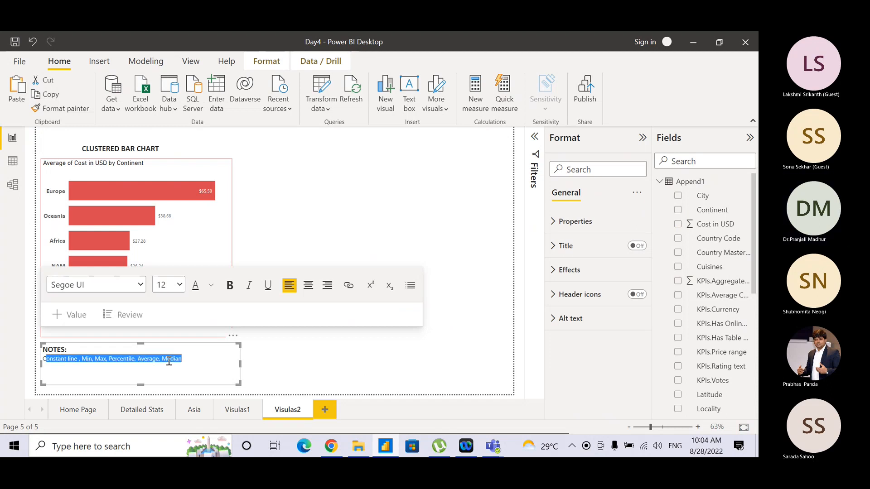
{"action": "key", "text": "shift+Left"}
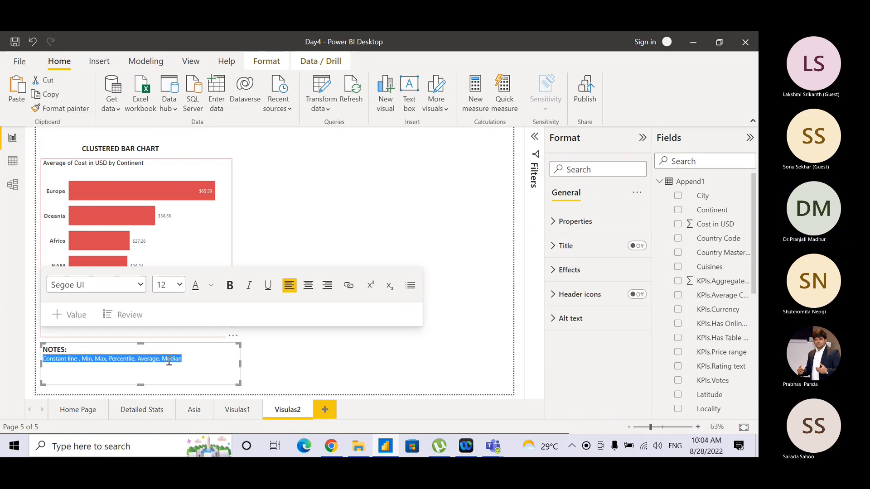
{"action": "left_click", "coordinate": [142, 290]}
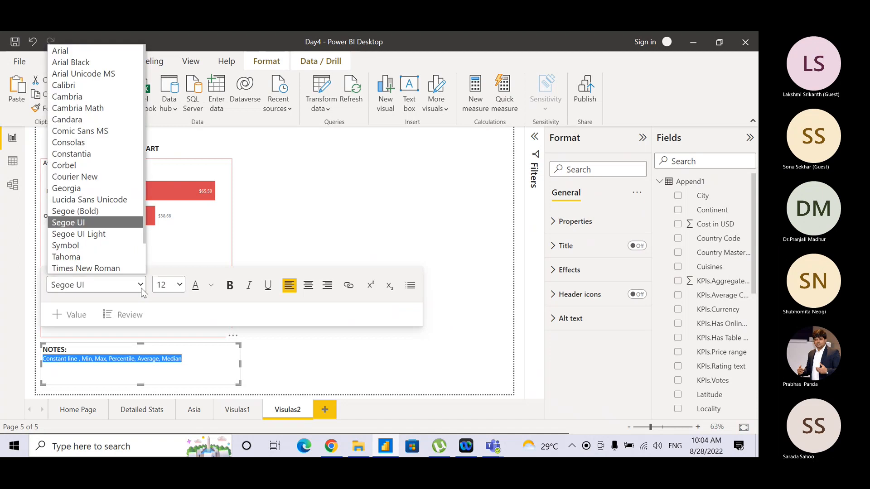
{"action": "left_click", "coordinate": [108, 87]}
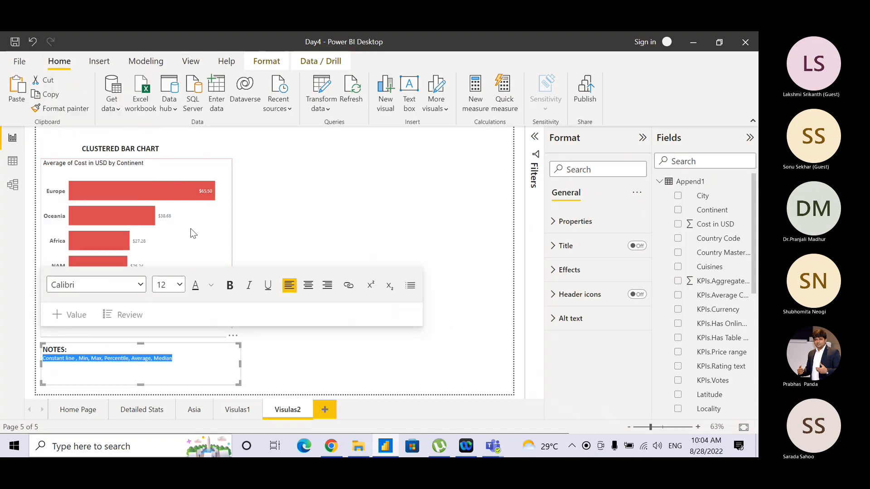
{"action": "left_click", "coordinate": [180, 285]}
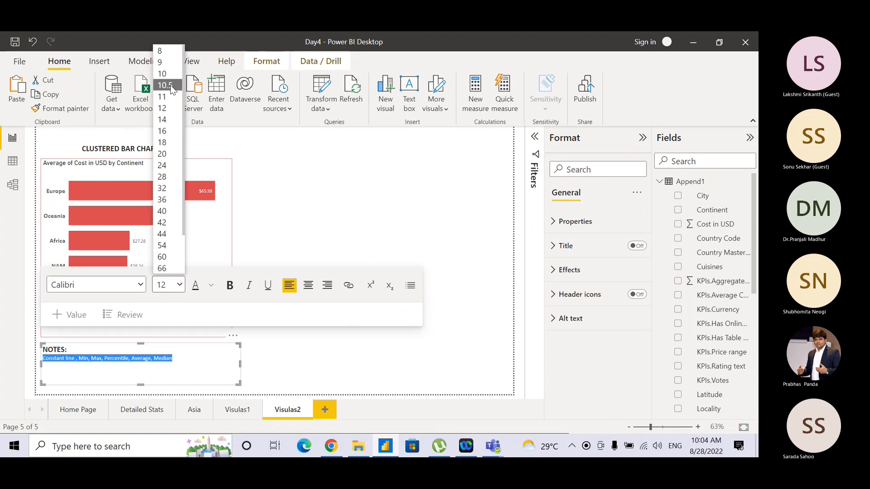
{"action": "left_click", "coordinate": [166, 118]}
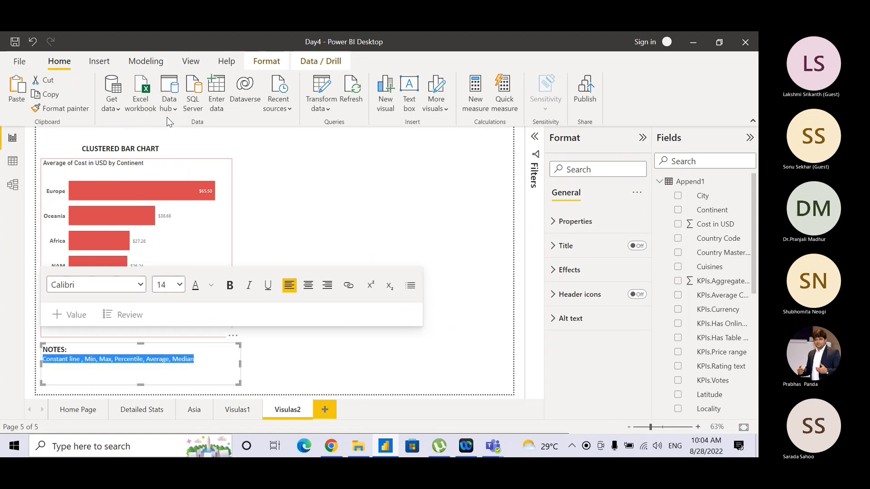
{"action": "left_click", "coordinate": [273, 354]}
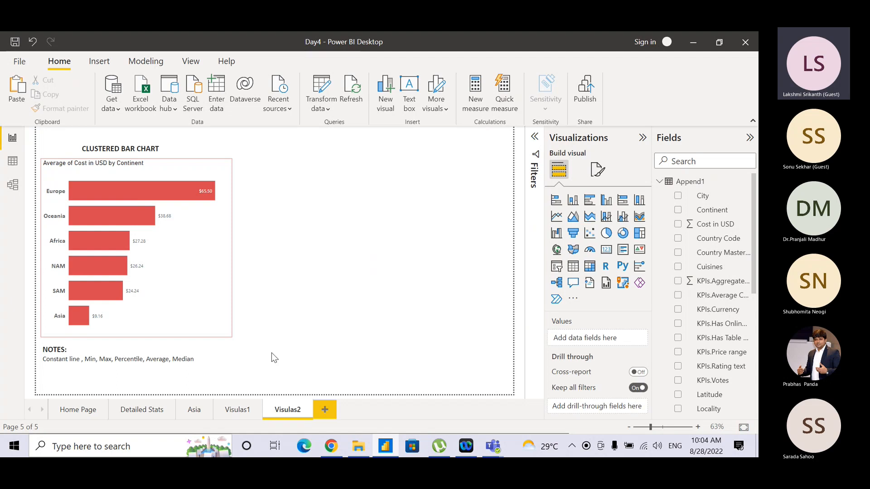
Add a Min line to the clustered bar chart of average Cost in USD by Continent
{"action": "left_click", "coordinate": [203, 279]}
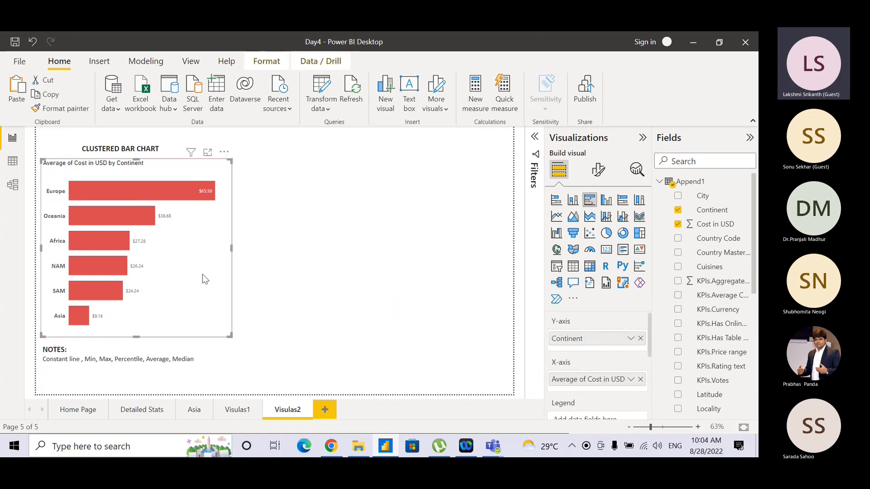
{"action": "left_click", "coordinate": [637, 169]}
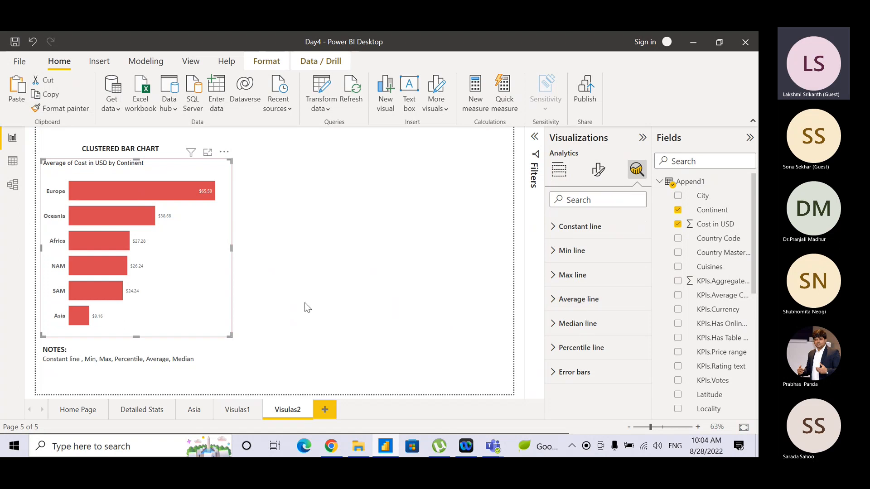
{"action": "left_click", "coordinate": [554, 253]}
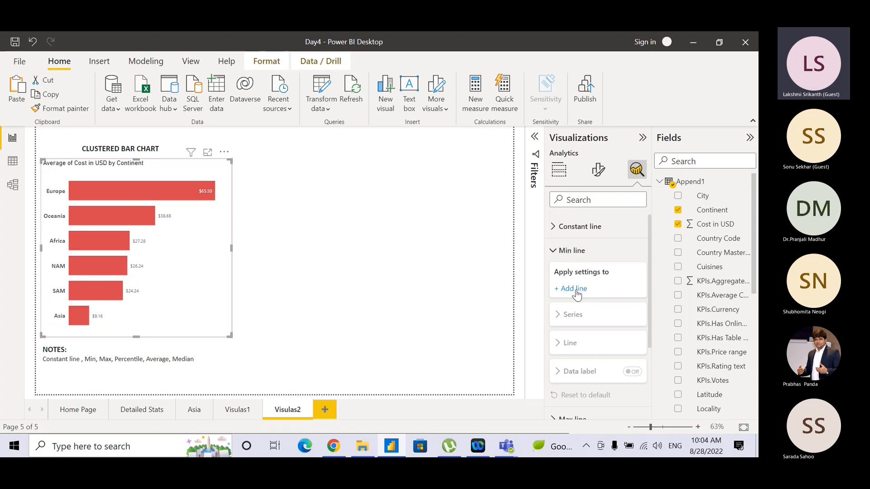
{"action": "left_click", "coordinate": [583, 235]}
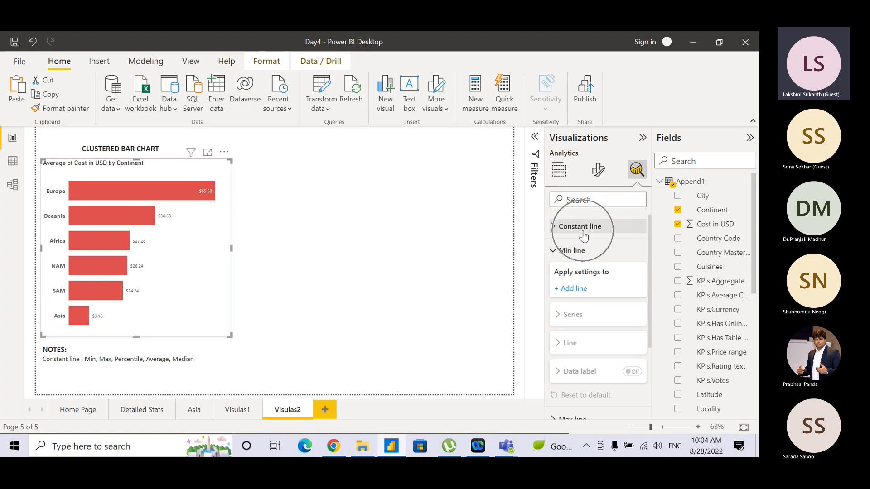
{"action": "left_click", "coordinate": [577, 289]}
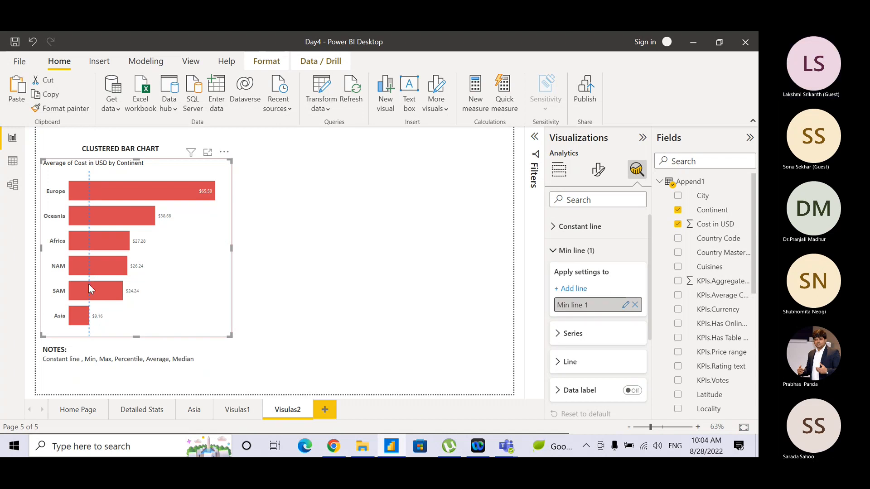
{"action": "mouse_move", "coordinate": [85, 188]}
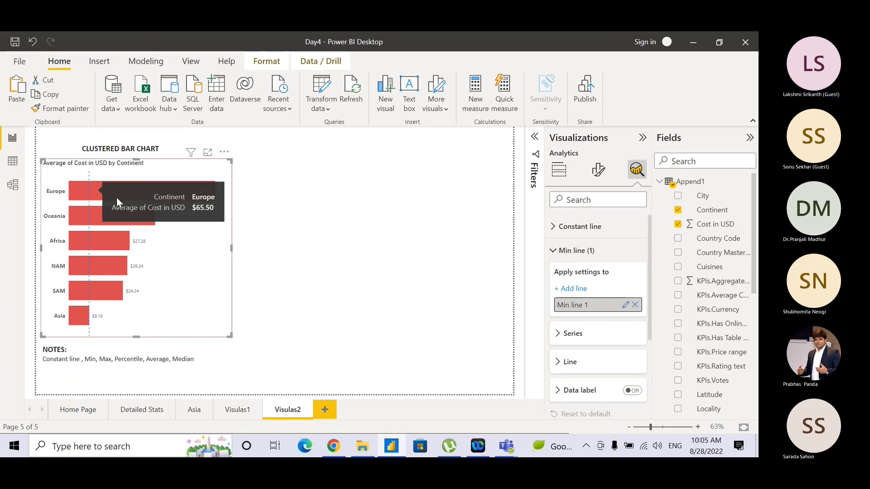
{"action": "left_click", "coordinate": [634, 305]}
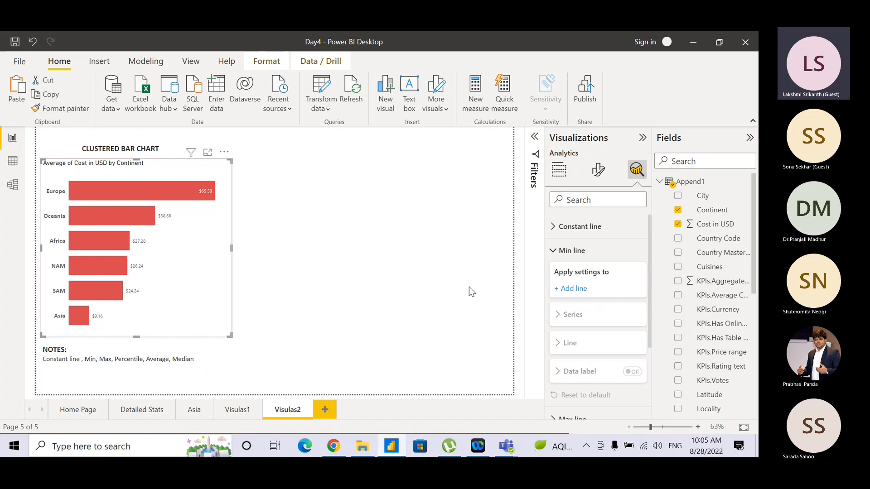
{"action": "left_click", "coordinate": [578, 290]}
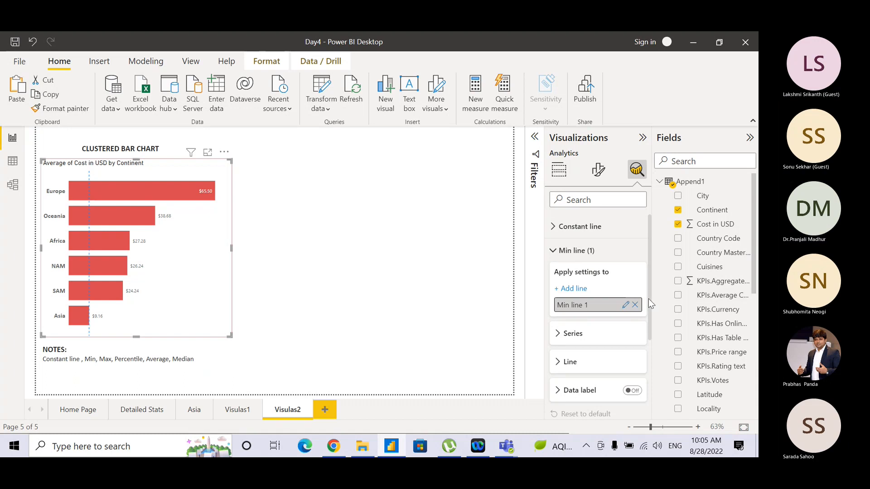
Examine which series are available for the clustered bar chart's Min line
{"action": "scroll", "coordinate": [640, 344], "scroll_direction": "down", "scroll_amount": 3}
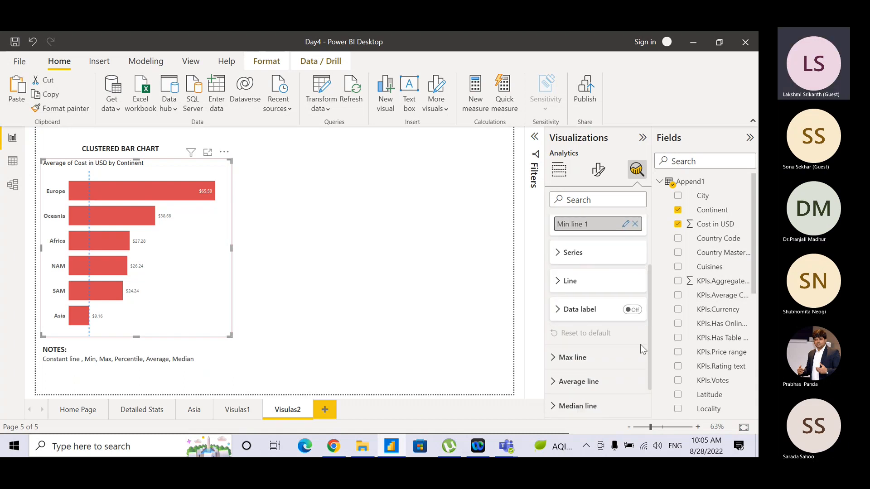
{"action": "left_click", "coordinate": [557, 256]}
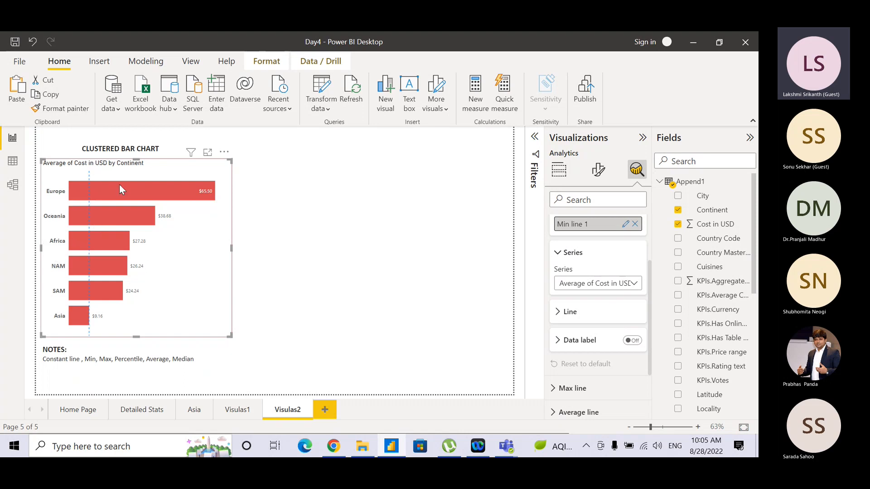
{"action": "mouse_move", "coordinate": [120, 299]}
{"action": "left_click", "coordinate": [594, 285]}
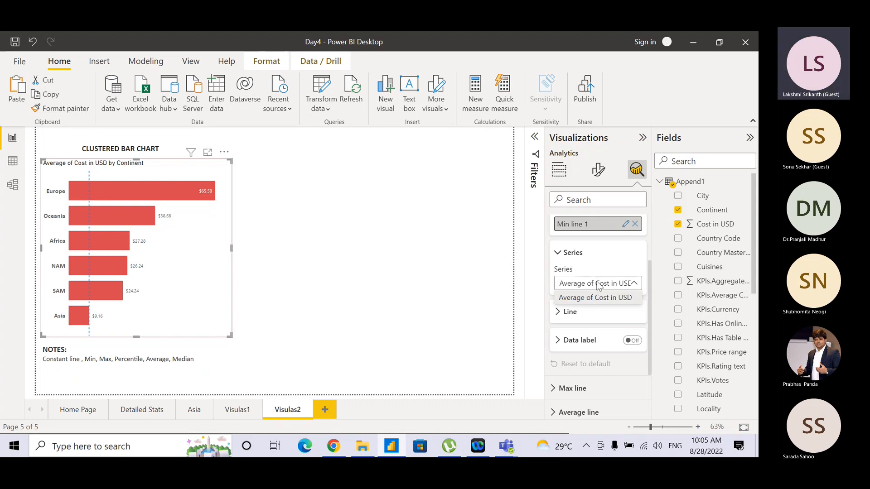
{"action": "left_click", "coordinate": [560, 258]}
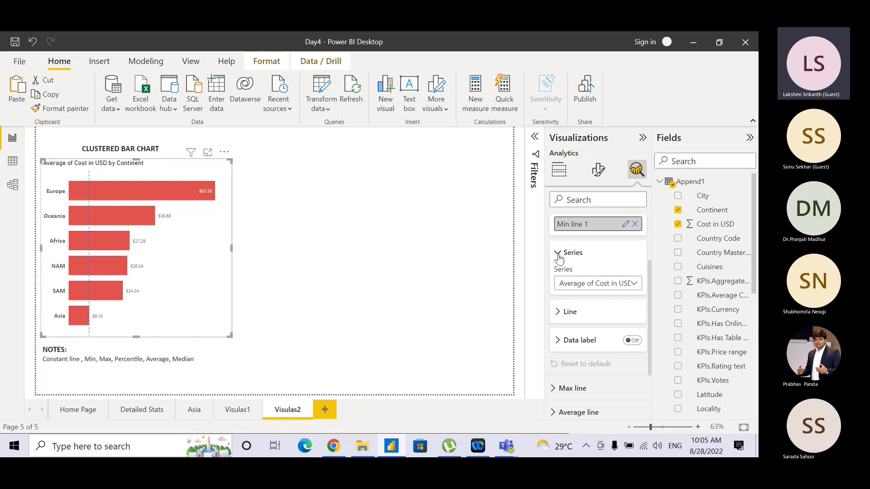
Color the bar chart's Min line black and set its transparency to 80%
{"action": "left_click", "coordinate": [558, 312]}
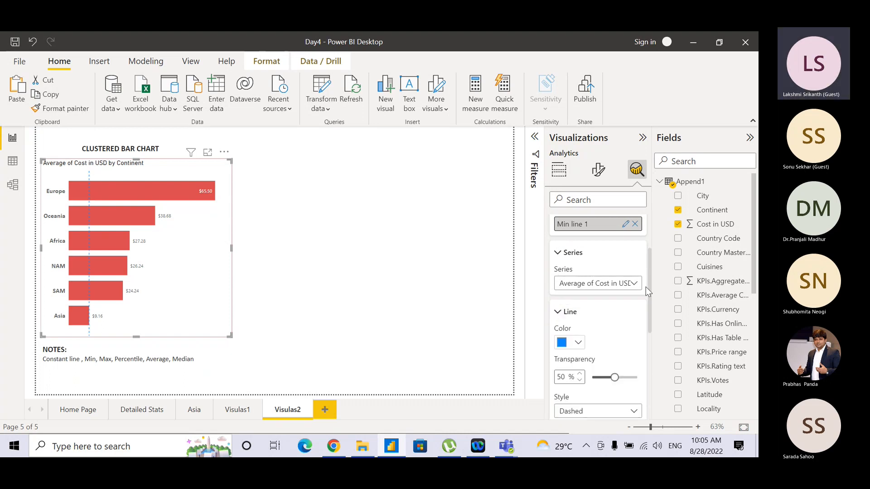
{"action": "left_click_drag", "start_coordinate": [650, 289], "coordinate": [645, 329]}
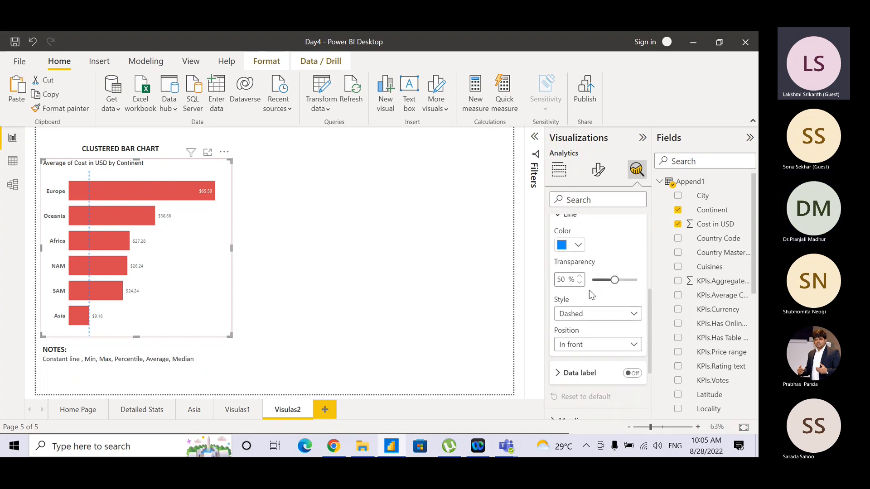
{"action": "left_click", "coordinate": [578, 246]}
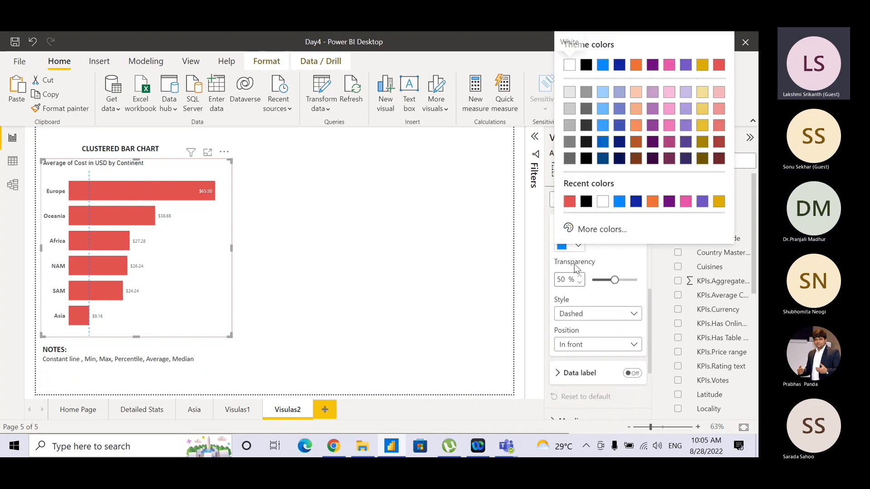
{"action": "left_click", "coordinate": [586, 201]}
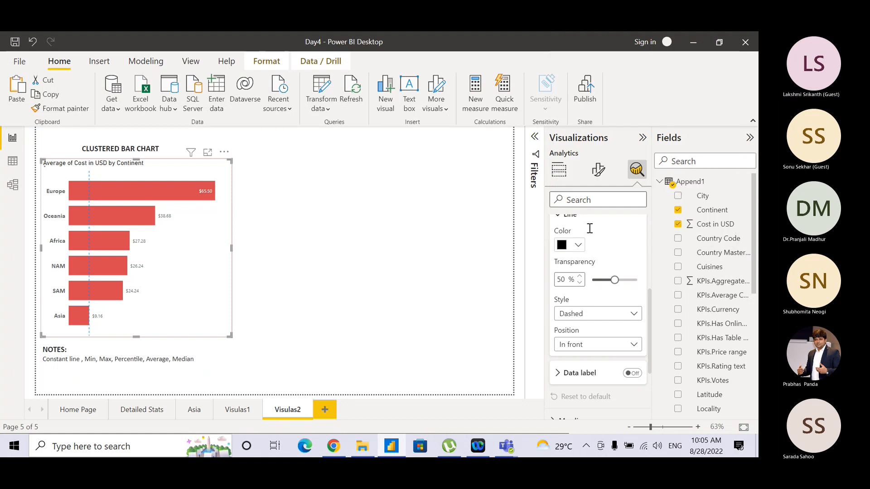
{"action": "left_click_drag", "start_coordinate": [615, 279], "coordinate": [627, 281]}
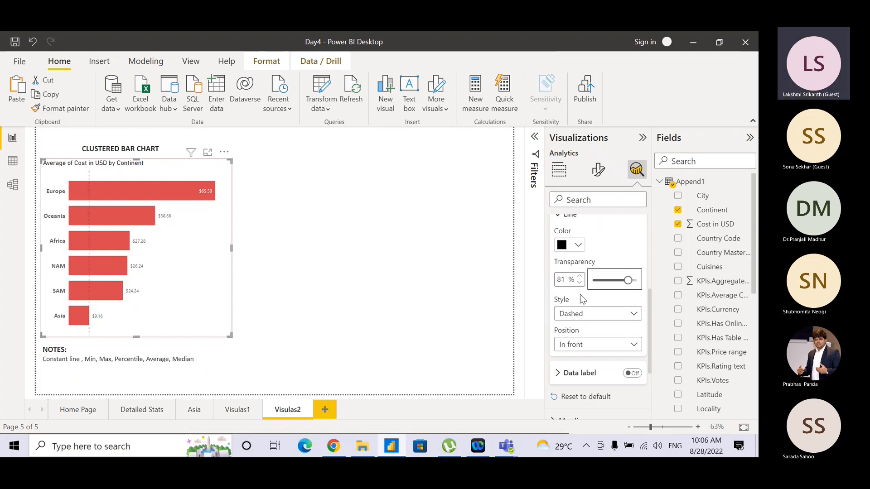
{"action": "left_click", "coordinate": [579, 282]}
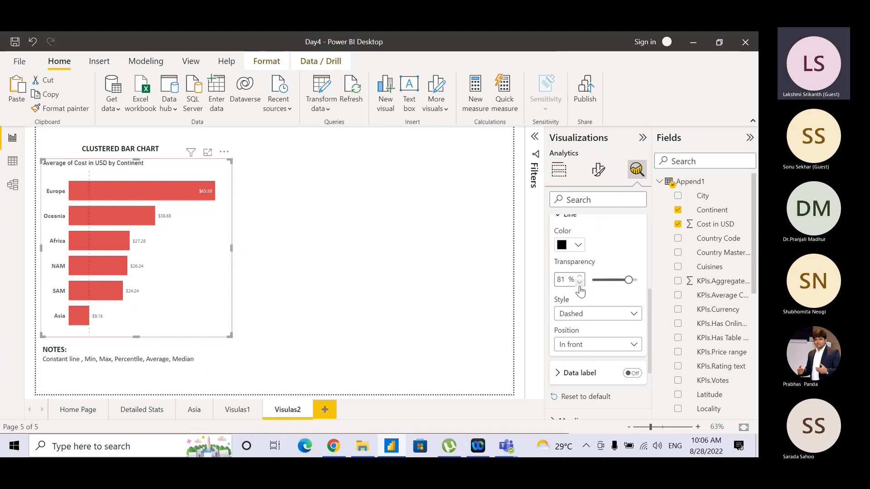
Change the Min line's style to Solid and close its settings
{"action": "left_click", "coordinate": [583, 313]}
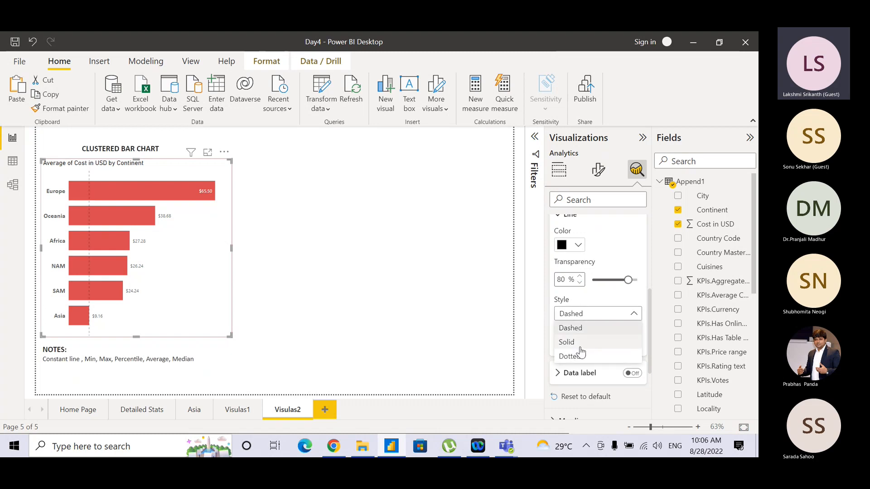
{"action": "left_click", "coordinate": [567, 342]}
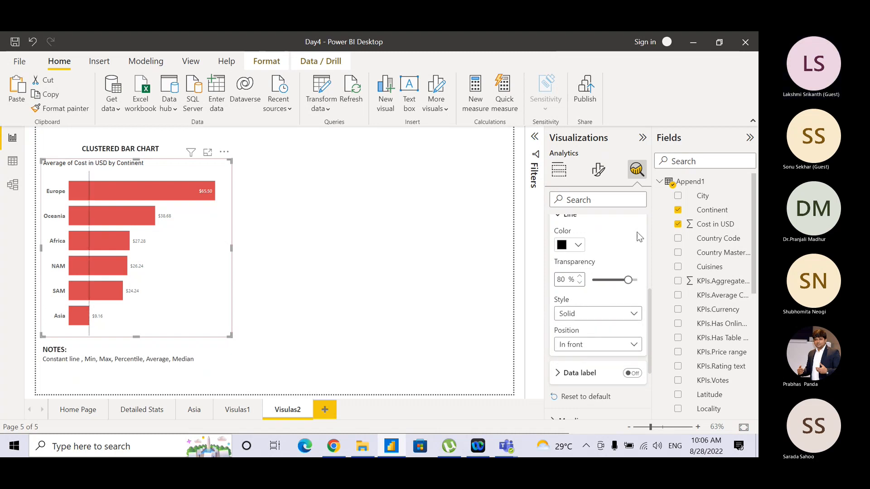
{"action": "left_click_drag", "start_coordinate": [648, 311], "coordinate": [647, 273]}
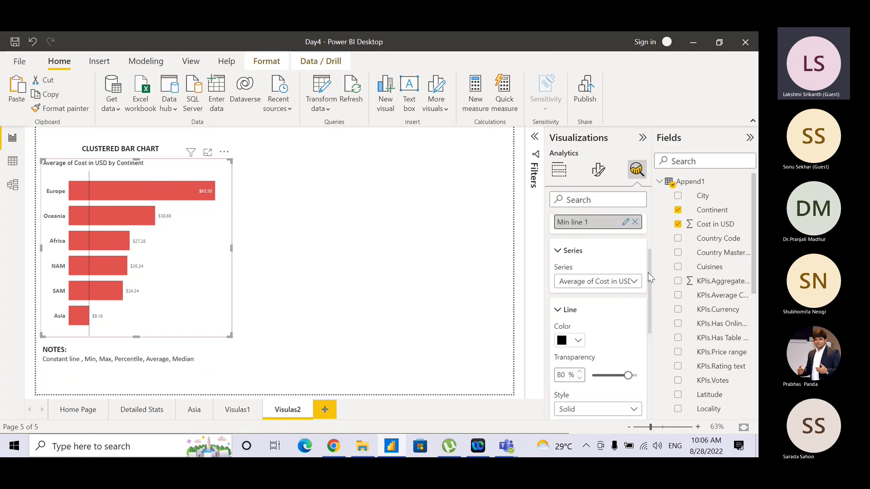
{"action": "left_click", "coordinate": [560, 258]}
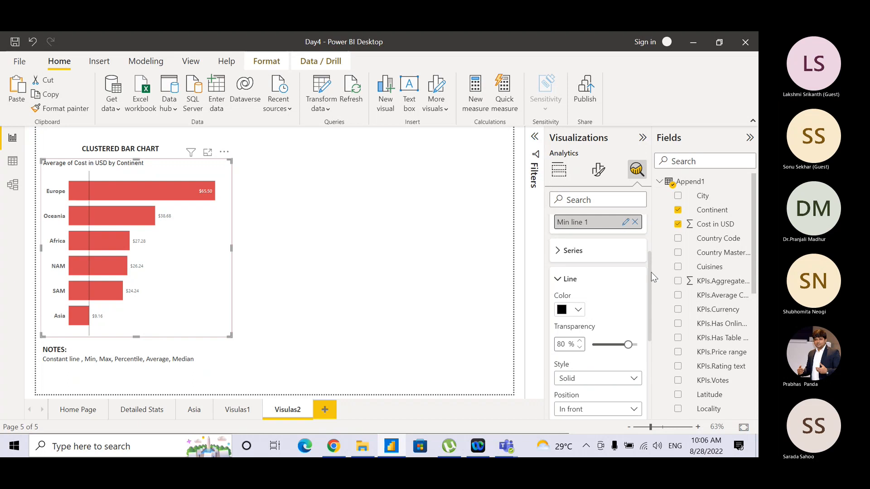
{"action": "left_click_drag", "start_coordinate": [649, 273], "coordinate": [647, 238]}
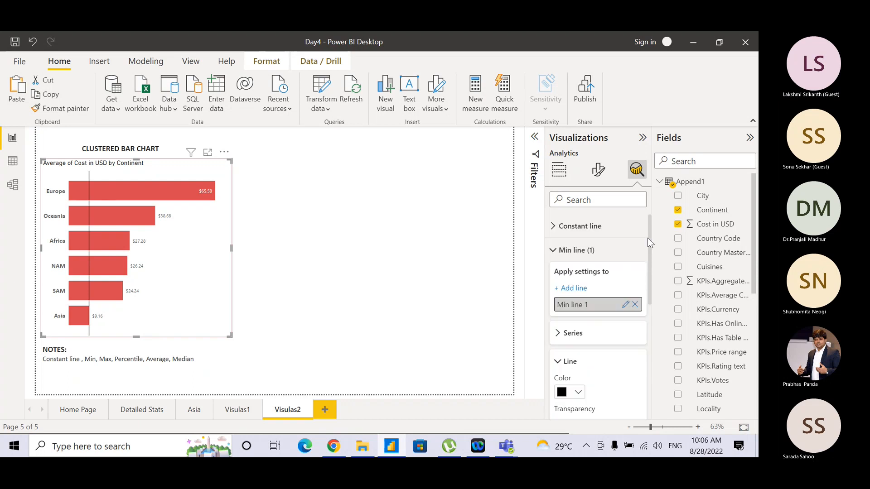
{"action": "left_click", "coordinate": [553, 253]}
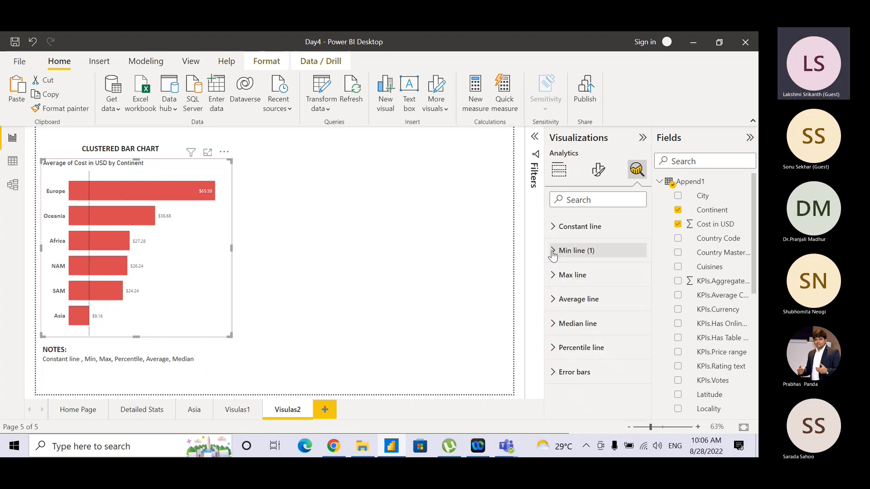
Add a Max line to the clustered bar chart and check which series it uses
{"action": "left_click", "coordinate": [553, 275]}
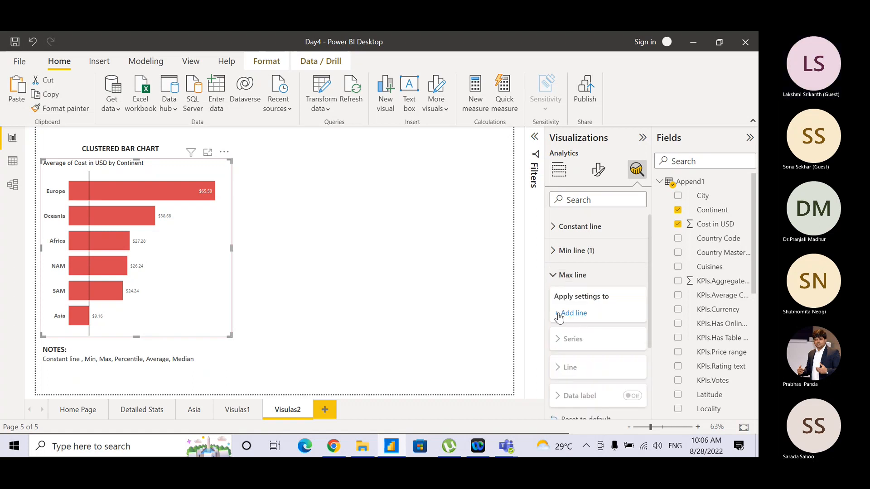
{"action": "left_click", "coordinate": [558, 313]}
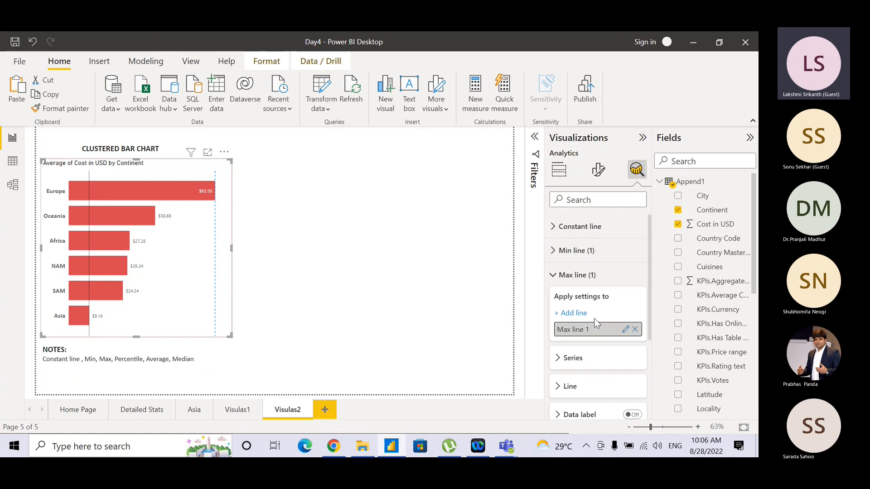
{"action": "left_click_drag", "start_coordinate": [650, 296], "coordinate": [650, 338]}
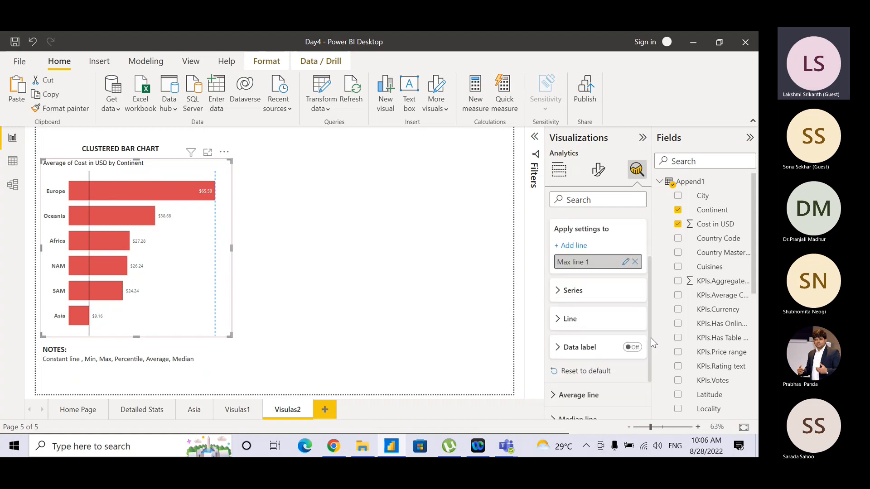
{"action": "left_click", "coordinate": [561, 294]}
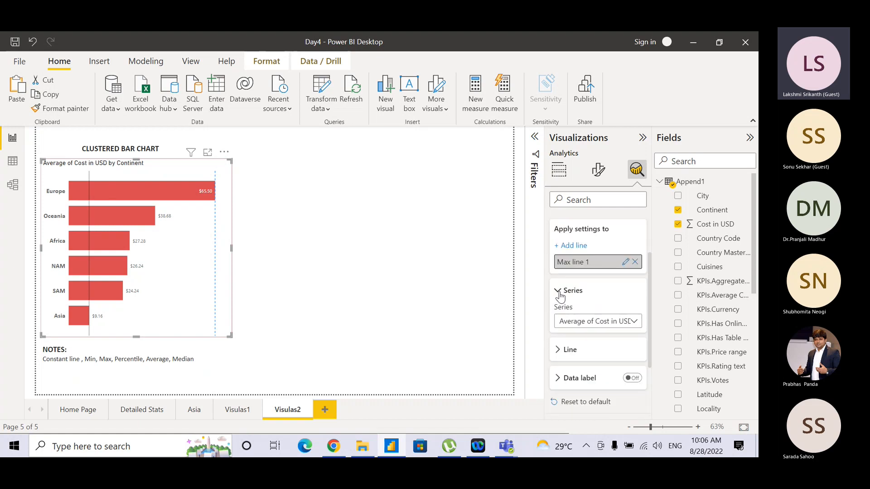
{"action": "left_click", "coordinate": [561, 294]}
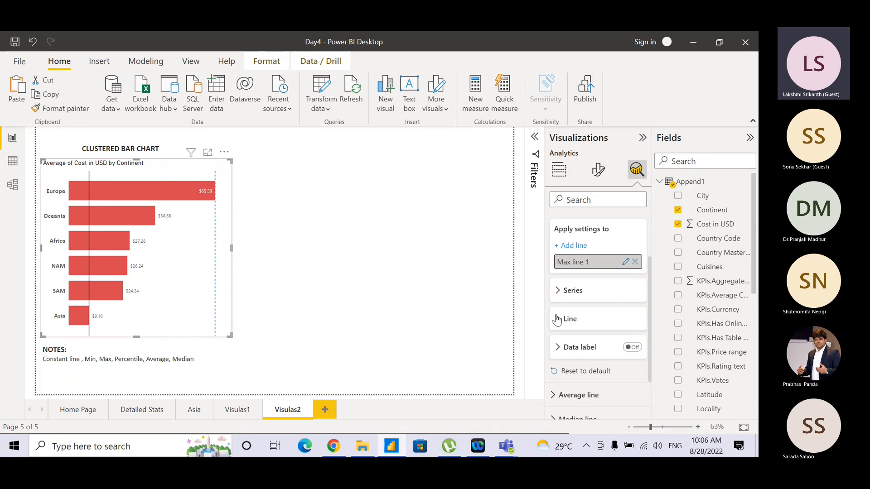
Format the bar chart's Max line in black with the Solid style
{"action": "left_click", "coordinate": [557, 319]}
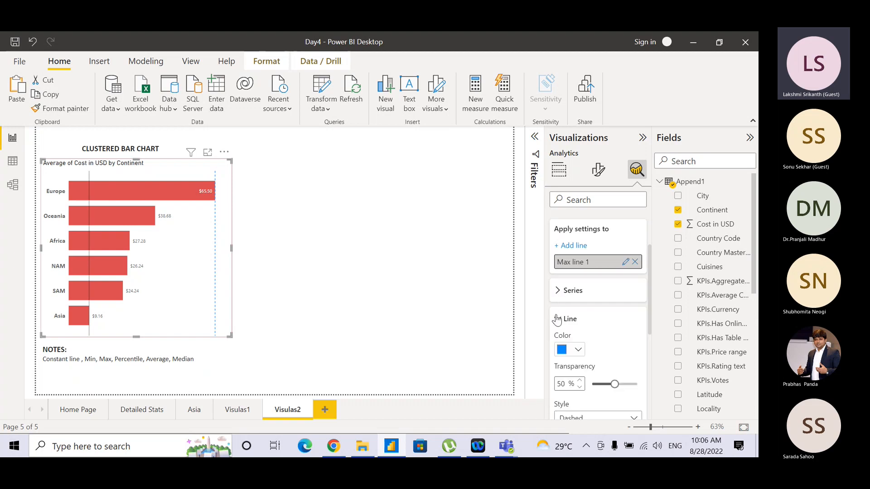
{"action": "left_click", "coordinate": [575, 349]}
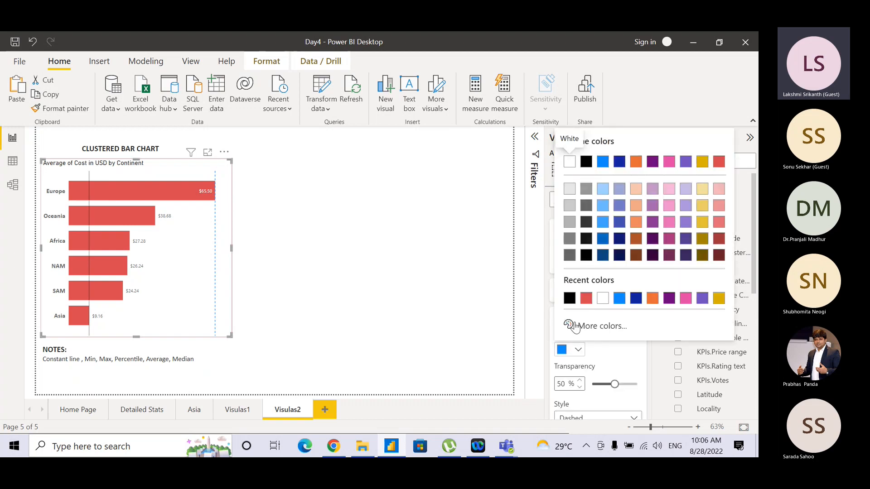
{"action": "left_click", "coordinate": [569, 298]}
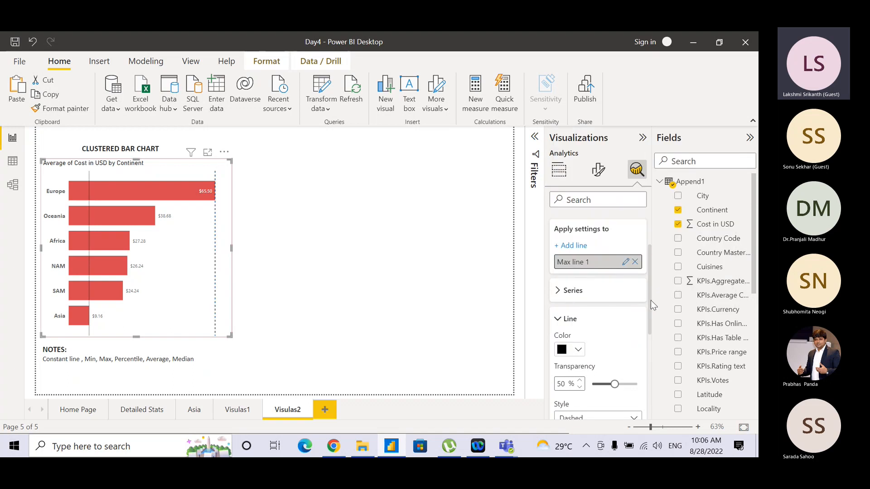
{"action": "scroll", "coordinate": [651, 300], "scroll_direction": "down", "scroll_amount": 5}
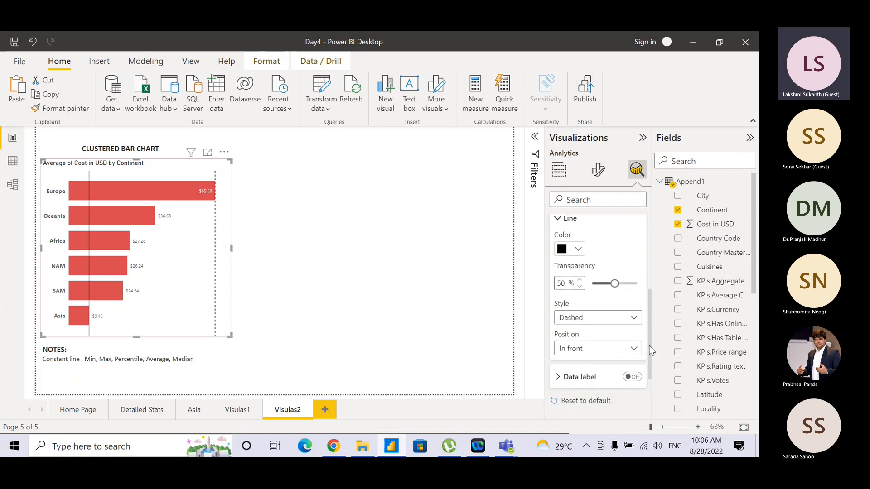
{"action": "left_click", "coordinate": [615, 317]}
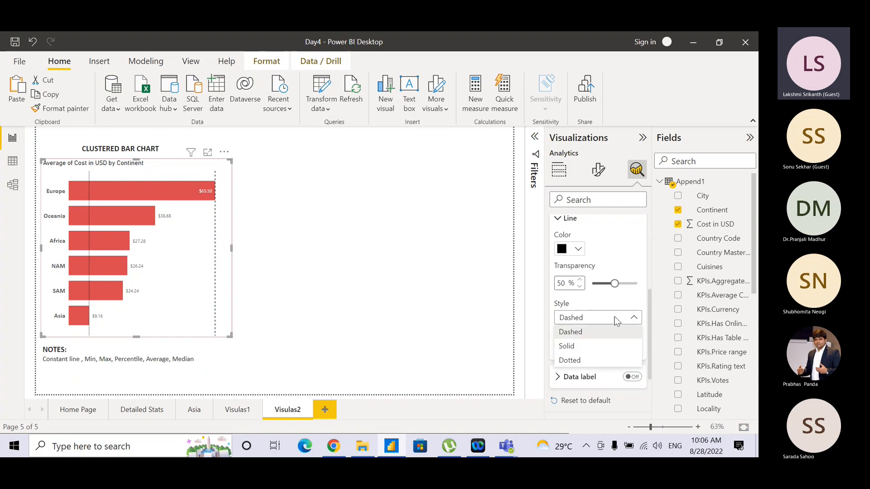
{"action": "left_click", "coordinate": [605, 345]}
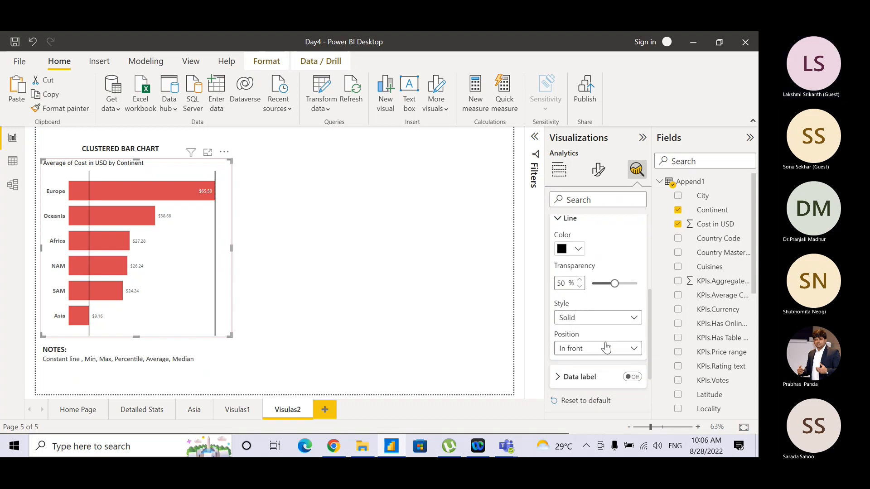
{"action": "scroll", "coordinate": [650, 328], "scroll_direction": "up", "scroll_amount": 3}
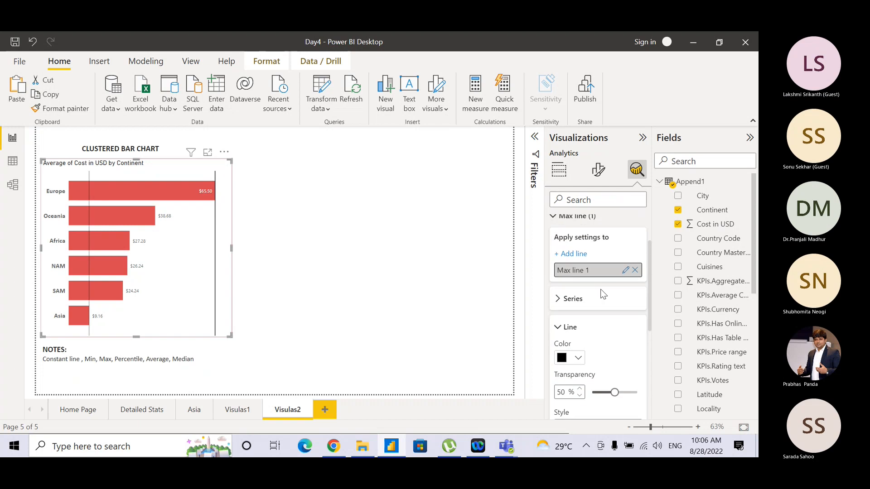
{"action": "left_click", "coordinate": [561, 301]}
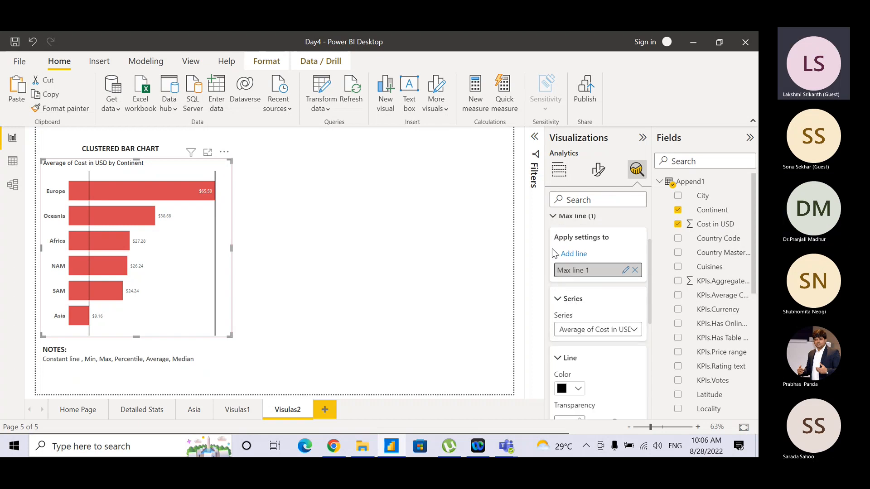
{"action": "left_click", "coordinate": [554, 216]}
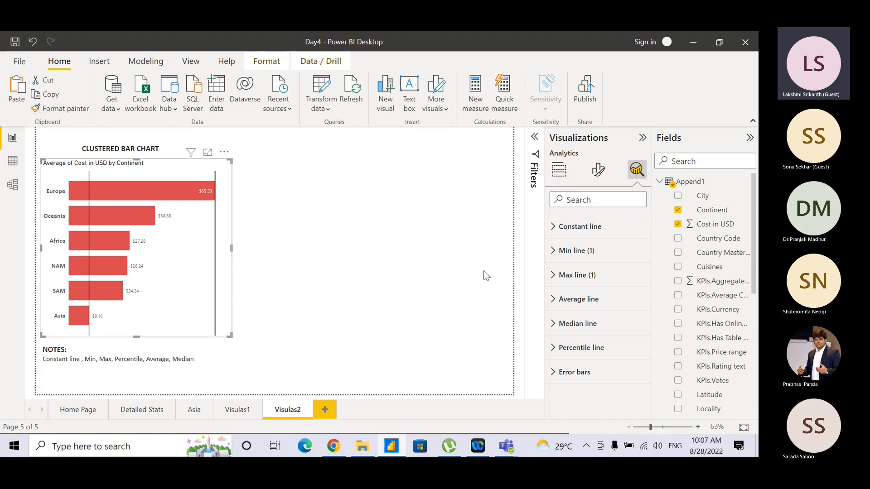
Review the chart's axis fields and the settings of its Min and Max lines
{"action": "left_click", "coordinate": [553, 275]}
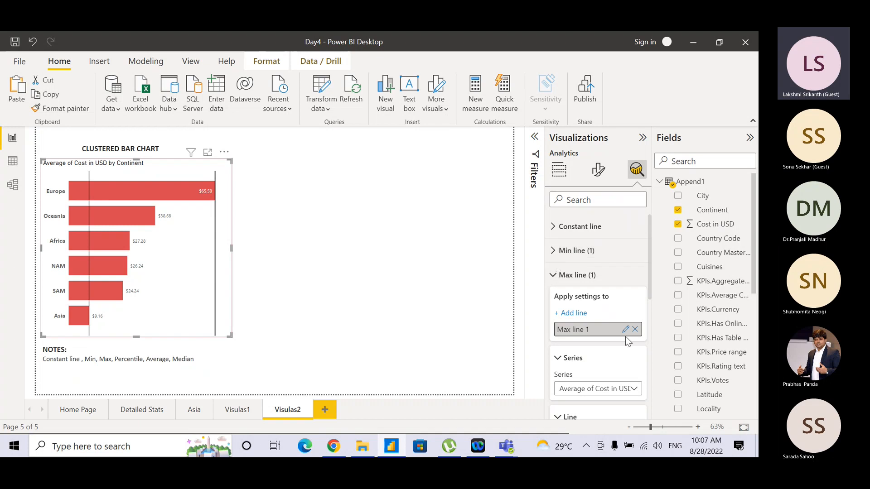
{"action": "left_click", "coordinate": [552, 276]}
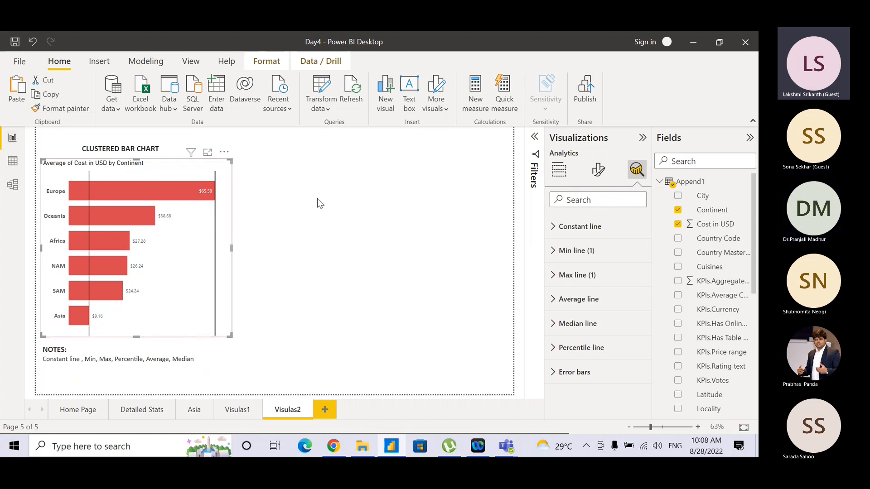
{"action": "left_click", "coordinate": [560, 171]}
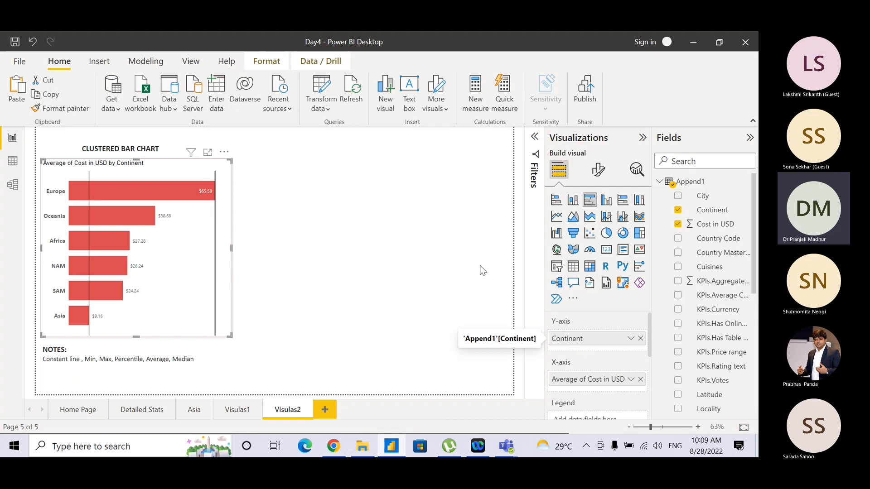
{"action": "left_click", "coordinate": [638, 175]}
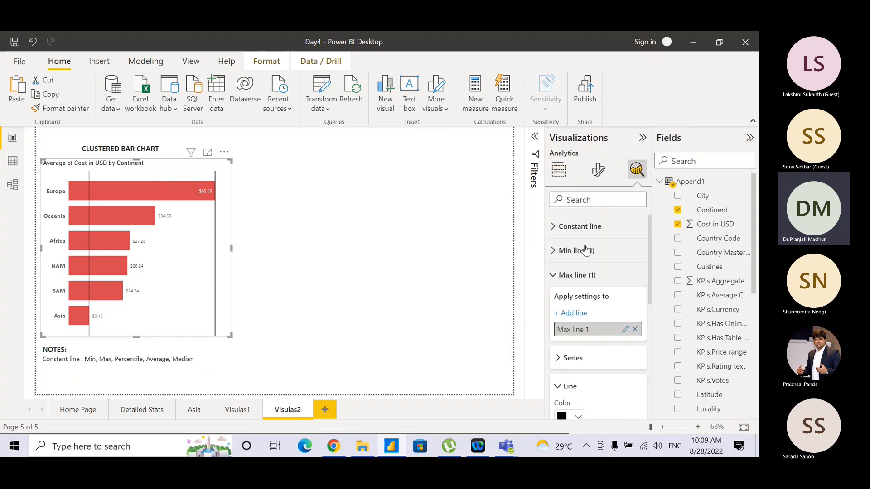
{"action": "left_click", "coordinate": [557, 257]}
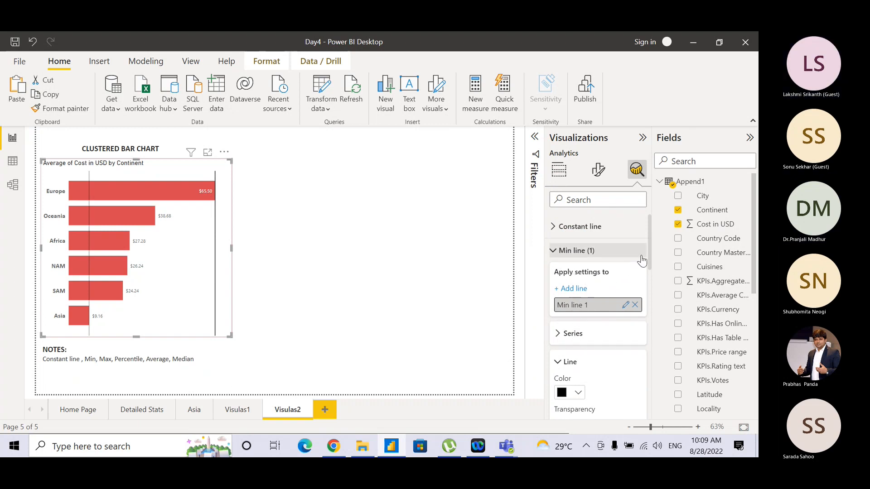
{"action": "left_click_drag", "start_coordinate": [651, 255], "coordinate": [659, 340]}
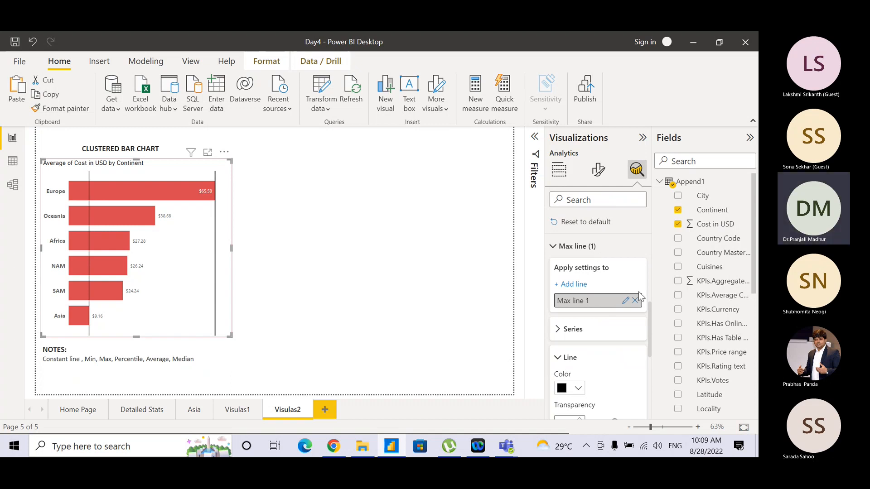
{"action": "left_click_drag", "start_coordinate": [649, 317], "coordinate": [651, 218]}
{"action": "left_click", "coordinate": [557, 252]}
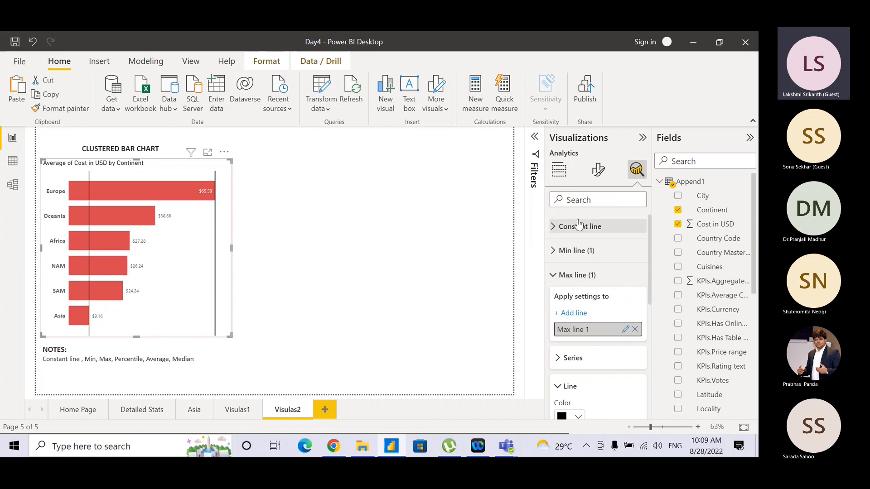
Search the chart's analytics options for "Max"
{"action": "left_click", "coordinate": [605, 198]}
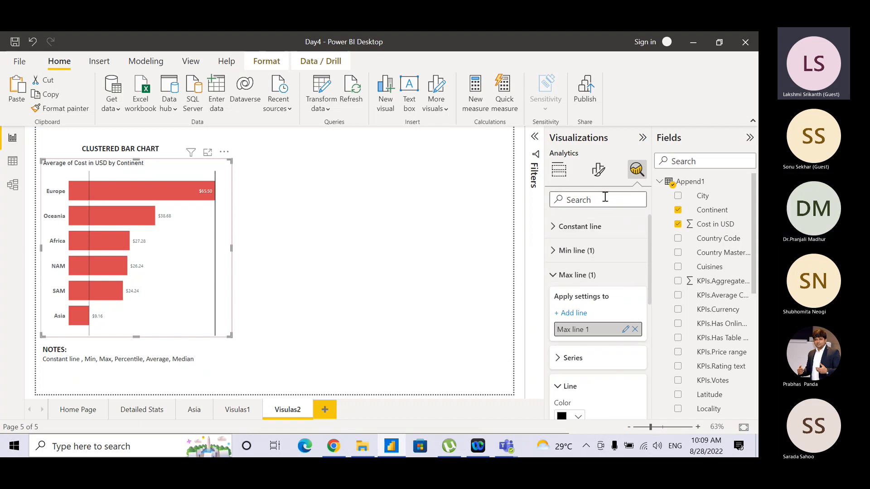
{"action": "type", "text": "Max"}
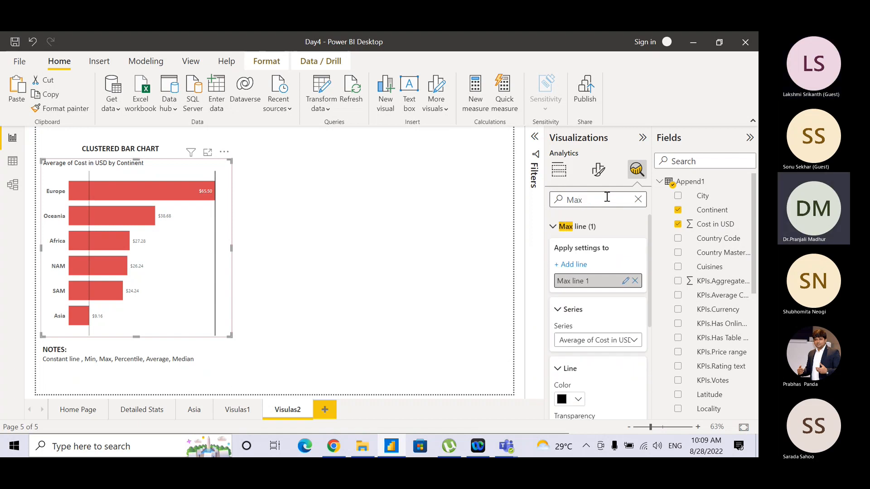
Clear the analytics search and add an Average line to the clustered bar chart
{"action": "left_click", "coordinate": [638, 199]}
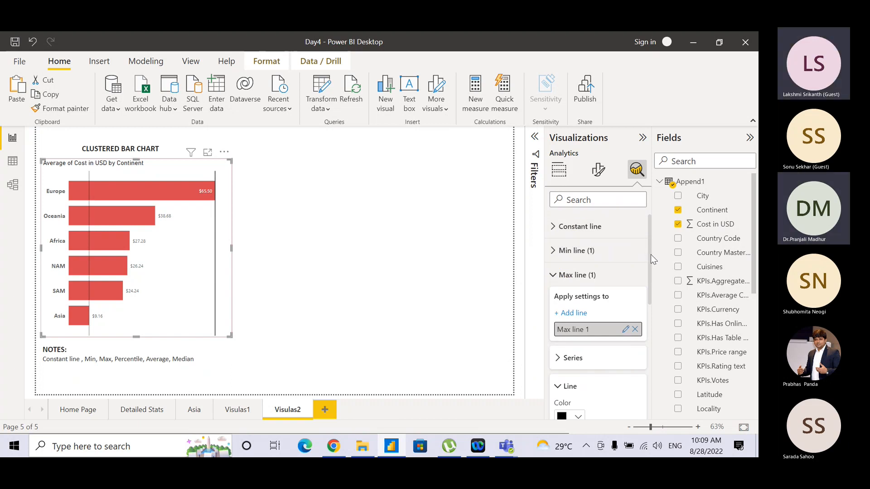
{"action": "mouse_move", "coordinate": [649, 254]}
{"action": "left_mouse_down"}
{"action": "mouse_move", "coordinate": [651, 285]}
{"action": "mouse_move", "coordinate": [651, 245]}
{"action": "left_mouse_up"}
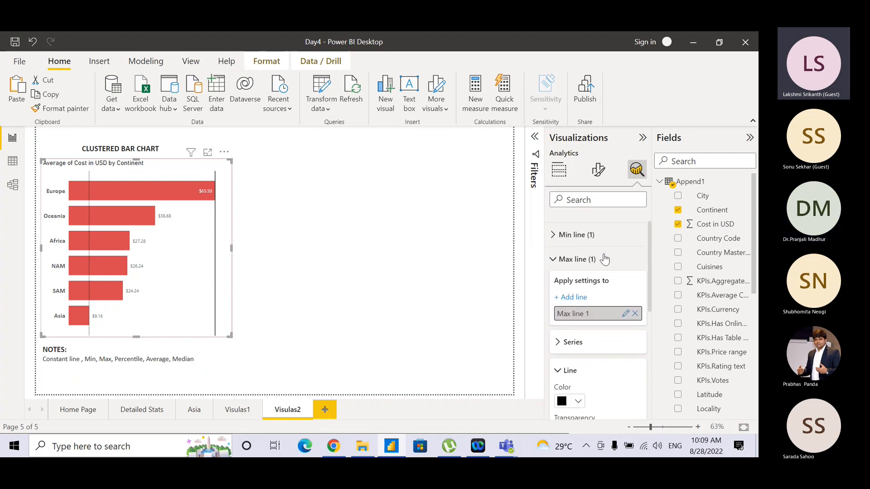
{"action": "left_click", "coordinate": [555, 261]}
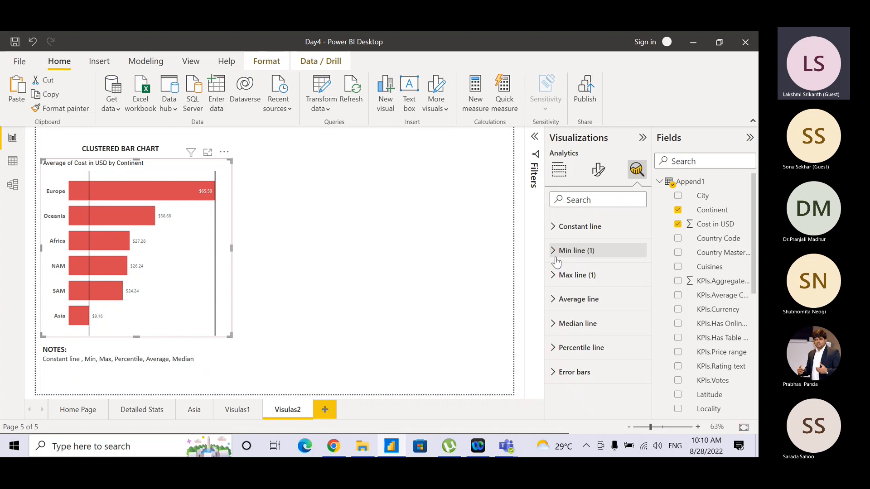
{"action": "left_click", "coordinate": [554, 299]}
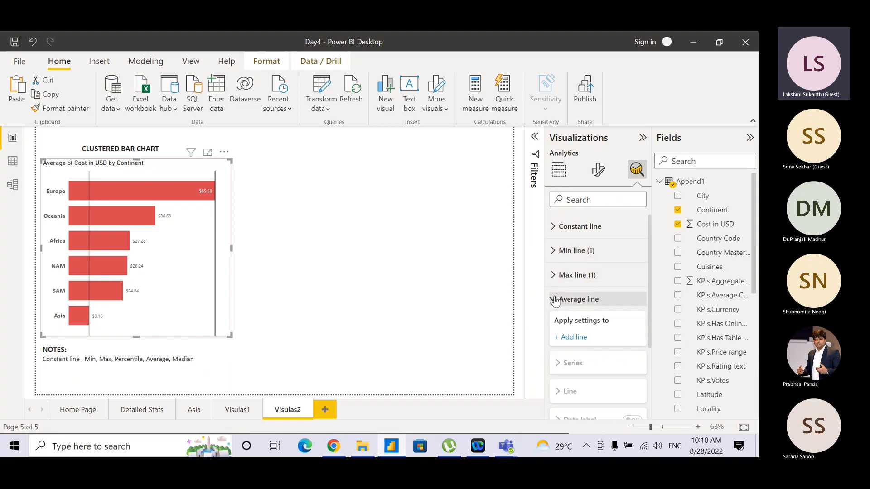
{"action": "left_click", "coordinate": [566, 337]}
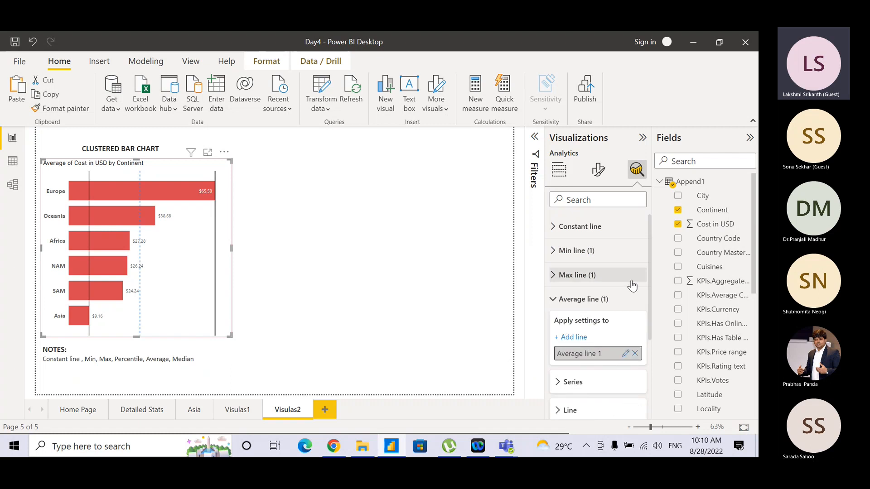
Format the bar chart's Average line in blue with the Solid style and turn on its data label
{"action": "scroll", "coordinate": [648, 295], "scroll_direction": "down", "scroll_amount": 3}
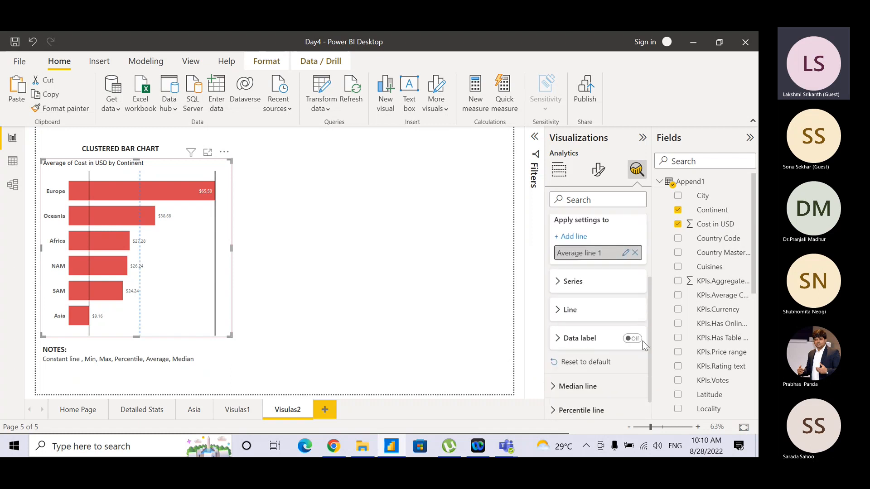
{"action": "left_click", "coordinate": [558, 310]}
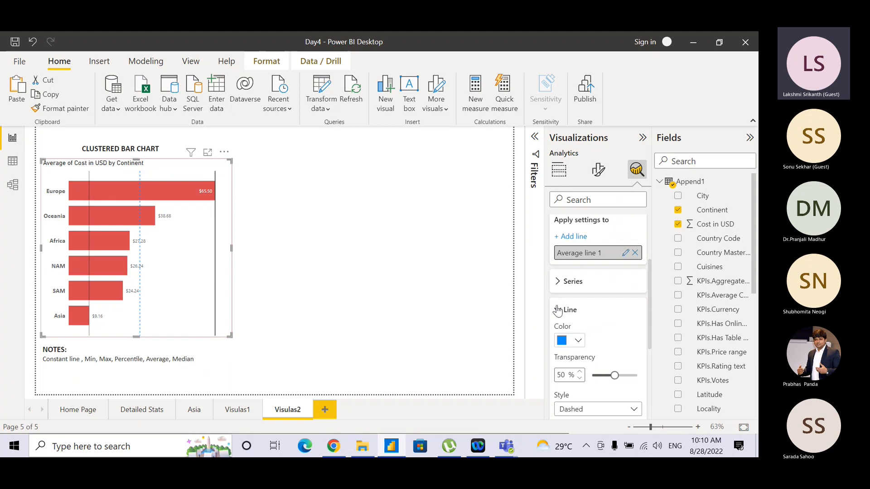
{"action": "left_click", "coordinate": [574, 345]}
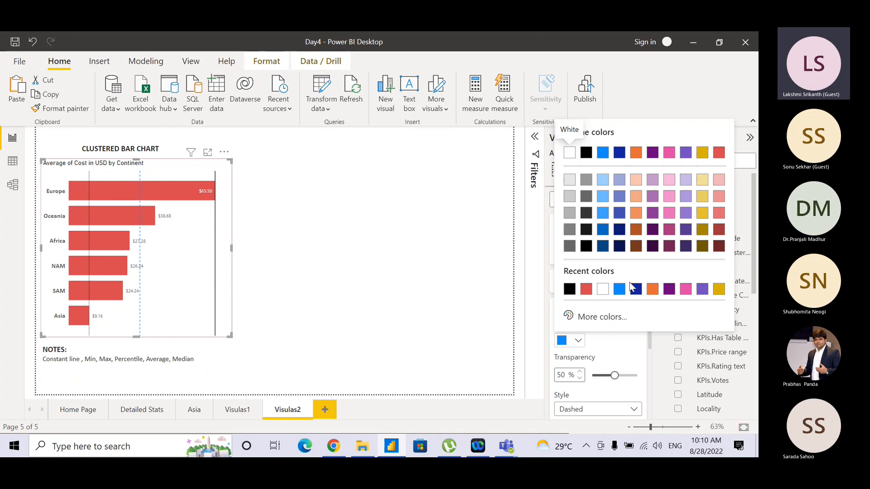
{"action": "left_click", "coordinate": [620, 294]}
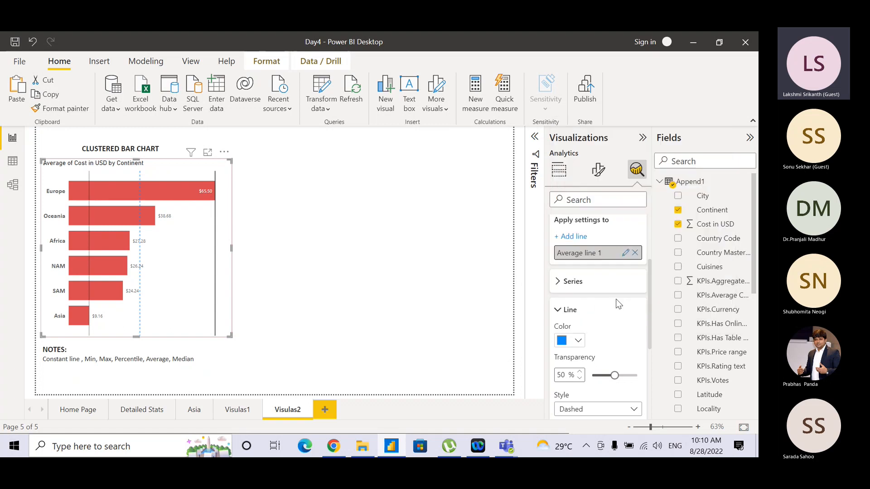
{"action": "left_click_drag", "start_coordinate": [648, 334], "coordinate": [647, 369]}
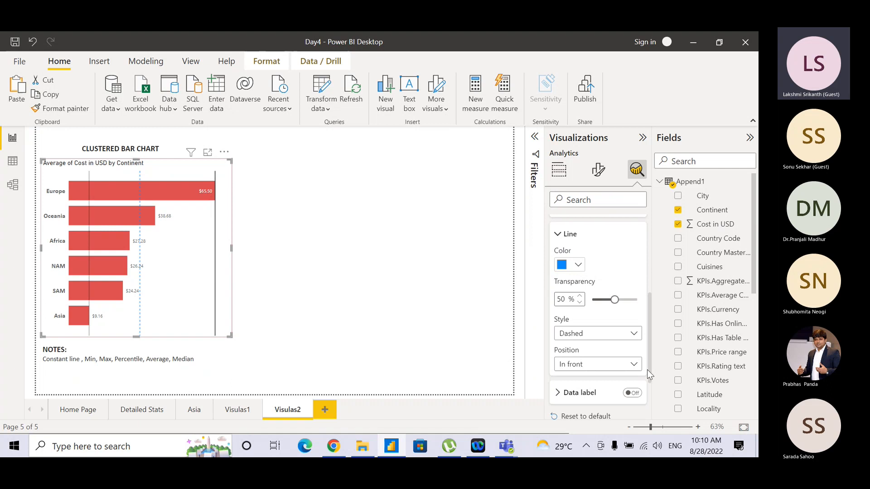
{"action": "left_click", "coordinate": [613, 333]}
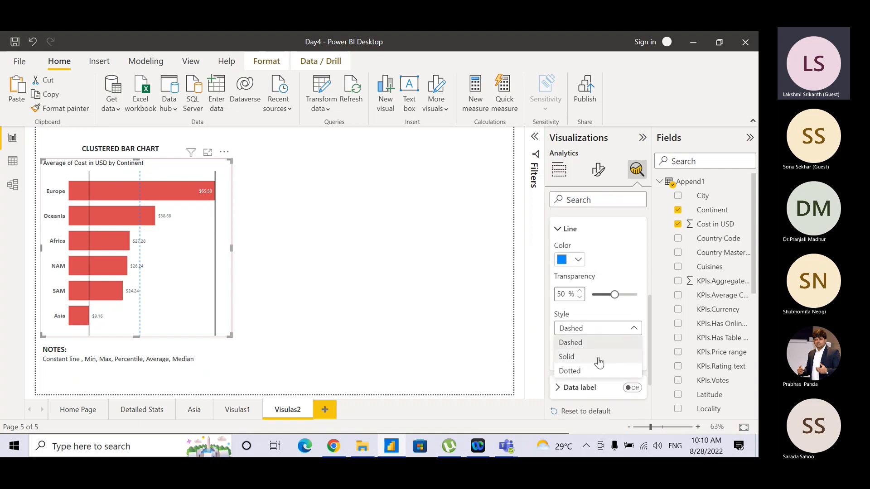
{"action": "left_click", "coordinate": [601, 356]}
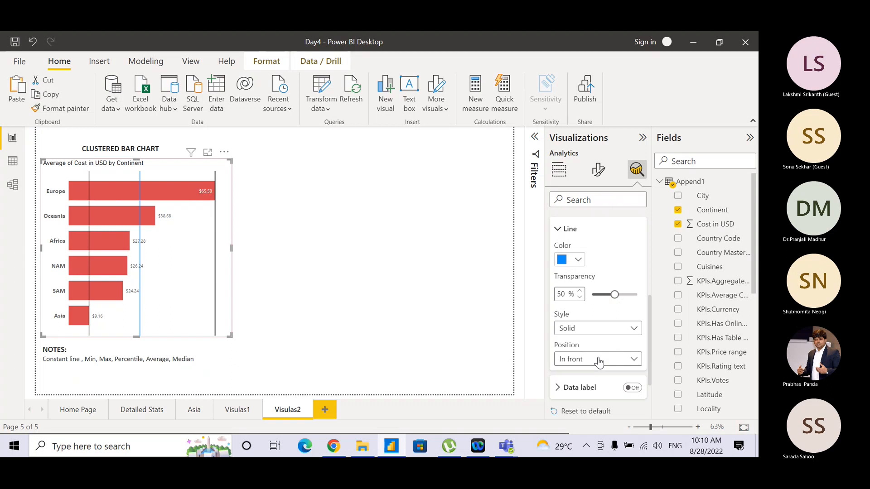
{"action": "left_click", "coordinate": [628, 389]}
Look at the charts on page Visulas1, then return to the bar chart's analytics options on Visulas2
{"action": "left_click", "coordinate": [232, 410]}
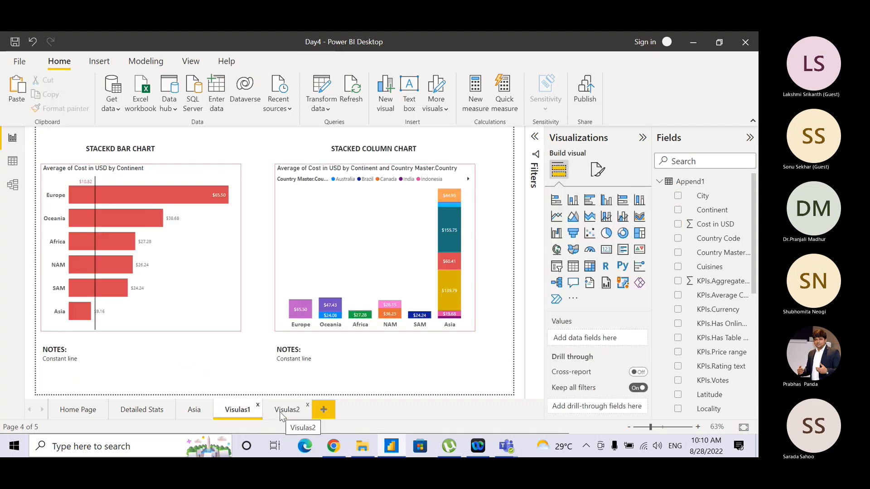
{"action": "left_click", "coordinate": [281, 412]}
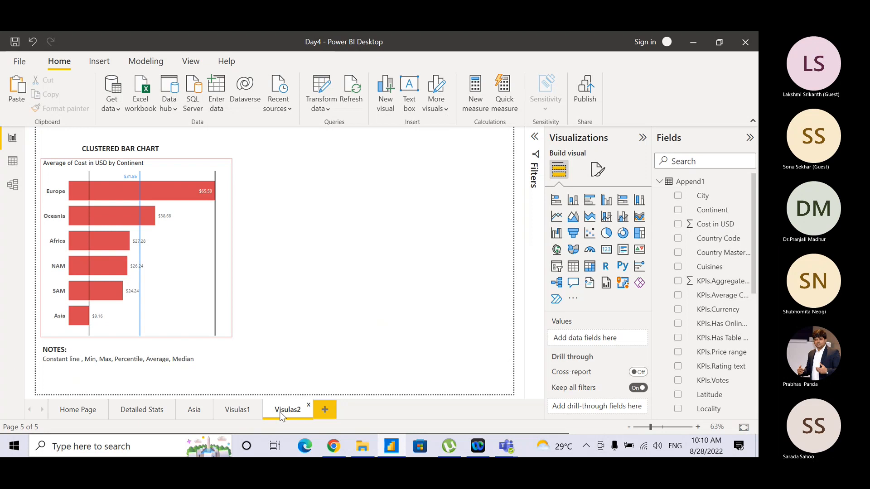
{"action": "left_click", "coordinate": [170, 165]}
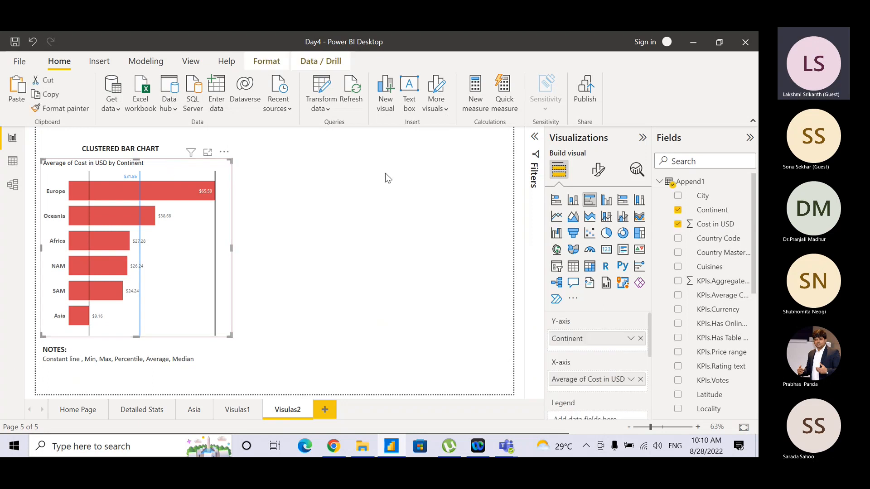
{"action": "left_click", "coordinate": [636, 170]}
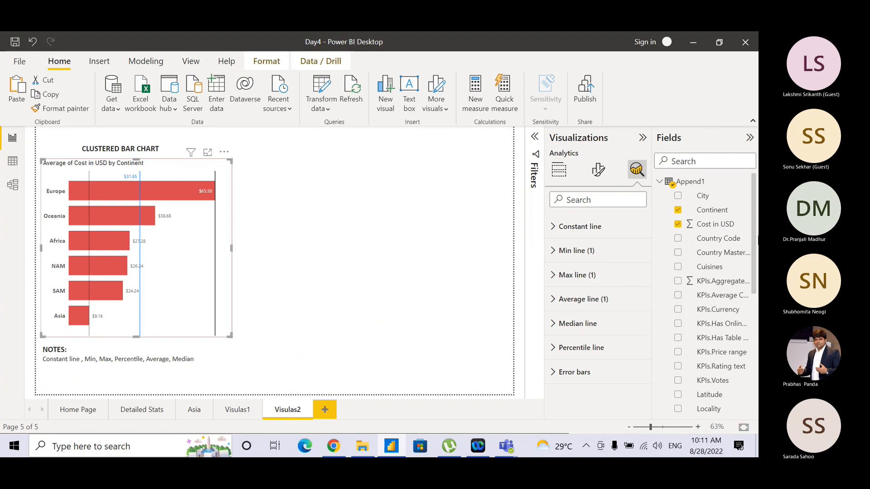
Switch to Microsoft Teams to read the newest meeting chat messages, then return to the bar chart's analytics options in Power BI Desktop
{"action": "left_click", "coordinate": [399, 172]}
{"action": "key", "text": "alt+Tab"}
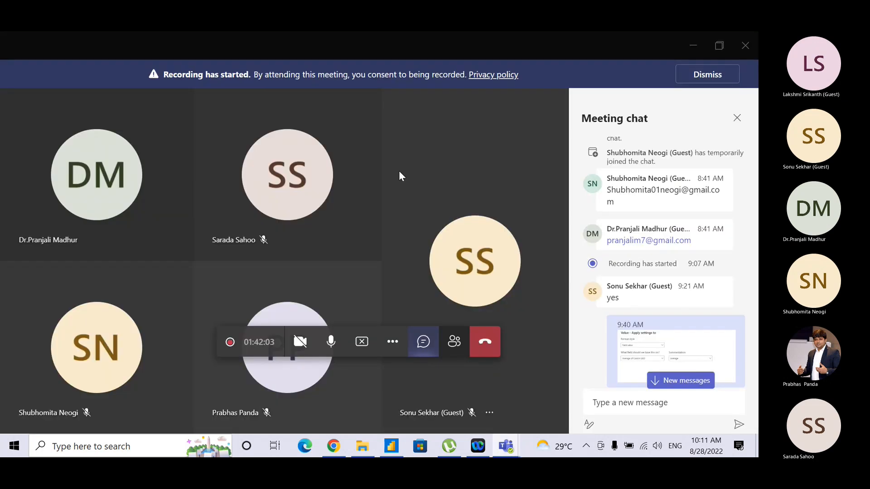
{"action": "left_click", "coordinate": [679, 382]}
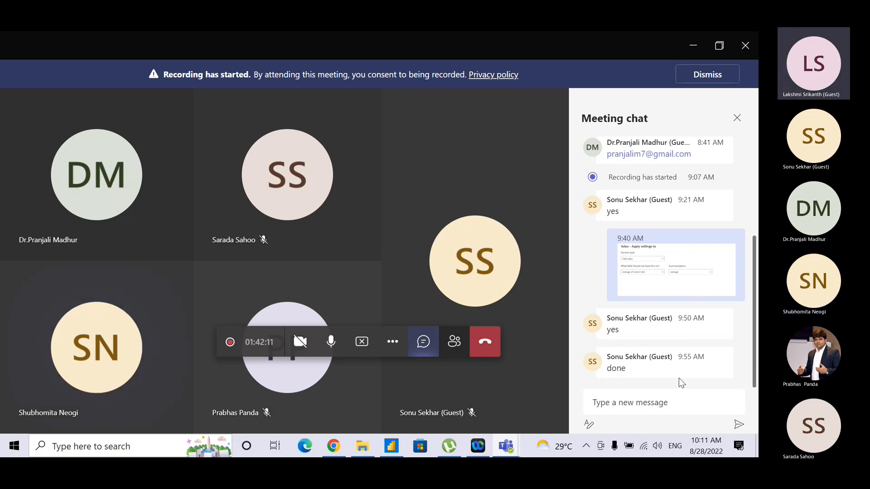
{"action": "key", "text": "alt+Tab"}
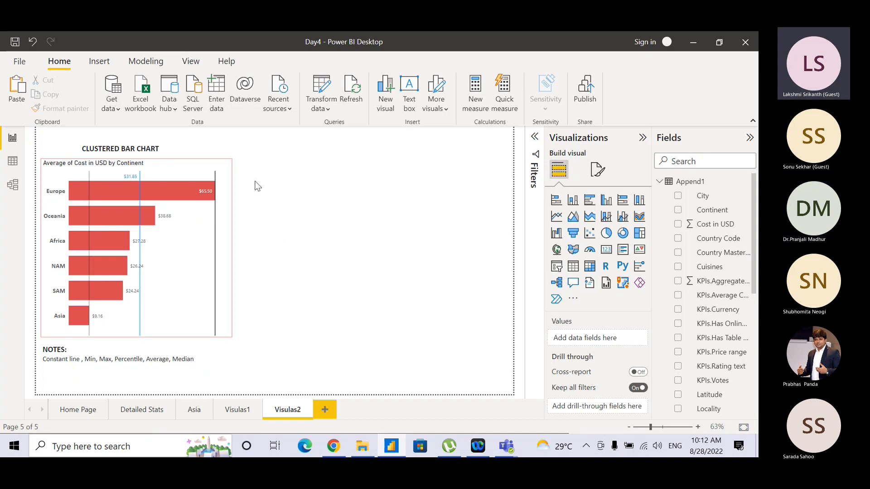
{"action": "left_click", "coordinate": [223, 180]}
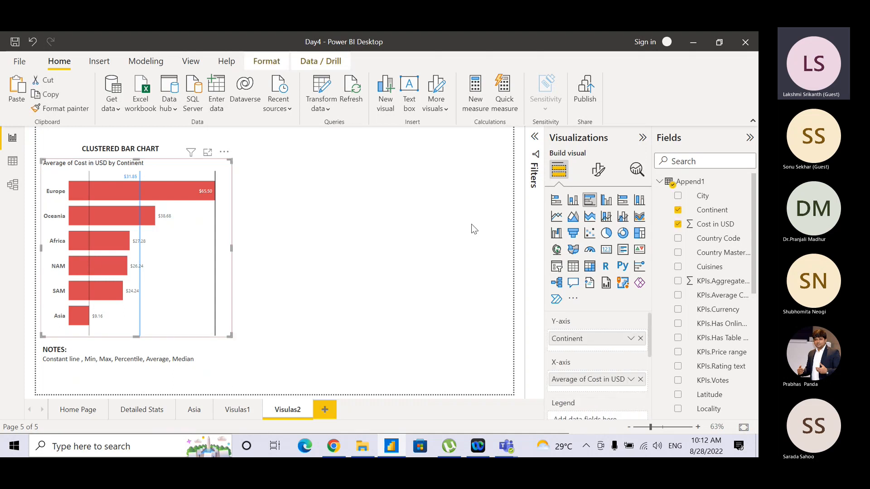
{"action": "left_click", "coordinate": [644, 174]}
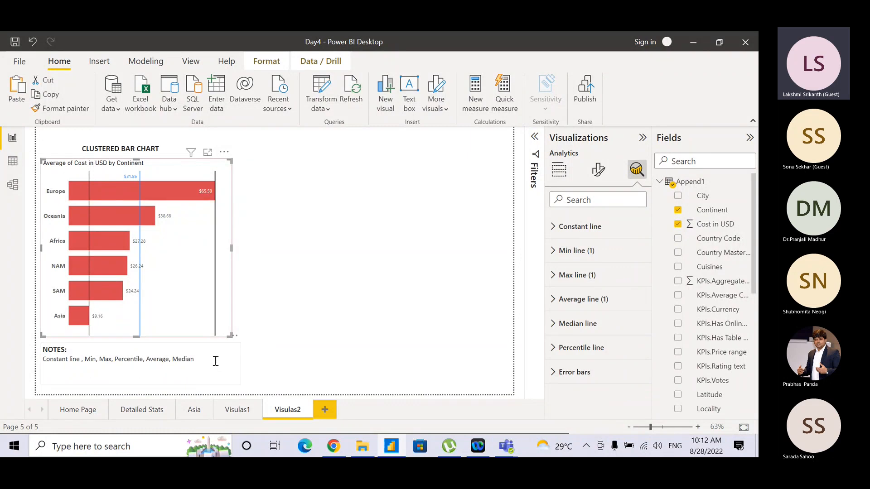
Copy the notes line listing the analytics lines, send it in the Microsoft Teams meeting chat, and return to Power BI Desktop
{"action": "left_click_drag", "start_coordinate": [214, 360], "coordinate": [43, 363]}
{"action": "key", "text": "ctrl+c"}
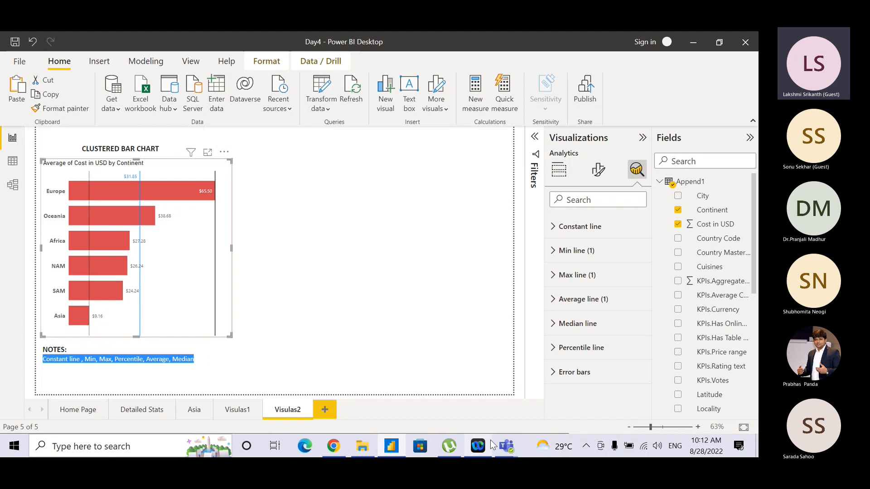
{"action": "left_click", "coordinate": [503, 446]}
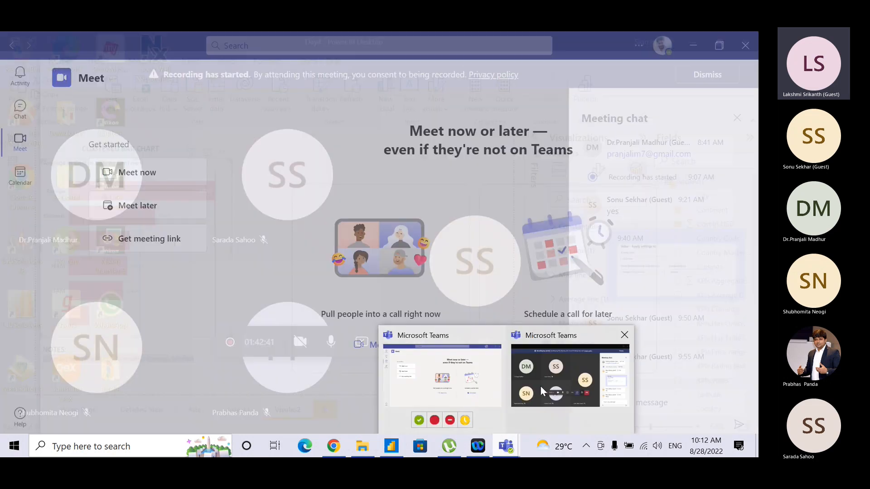
{"action": "mouse_move", "coordinate": [539, 385]}
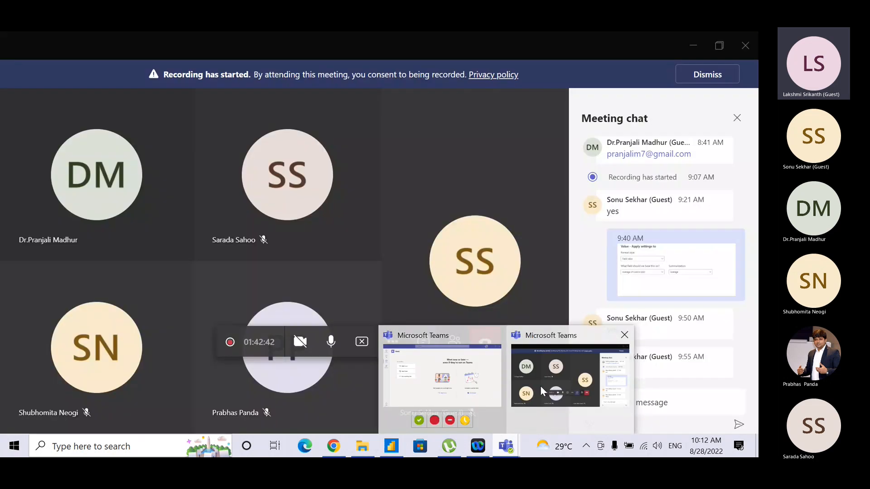
{"action": "left_click", "coordinate": [540, 385]}
{"action": "left_click", "coordinate": [656, 404]}
{"action": "key", "text": "ctrl+v"}
{"action": "key", "text": "Return"}
{"action": "key", "text": "alt+Tab"}
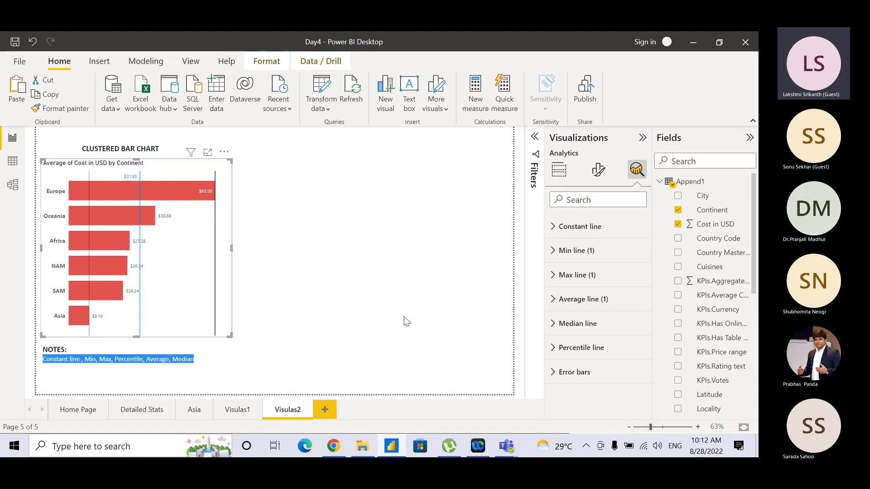
Duplicate the bar chart together with its heading and notes, and place the copies beside the originals on the empty half of the page
{"action": "left_click", "coordinate": [266, 247]}
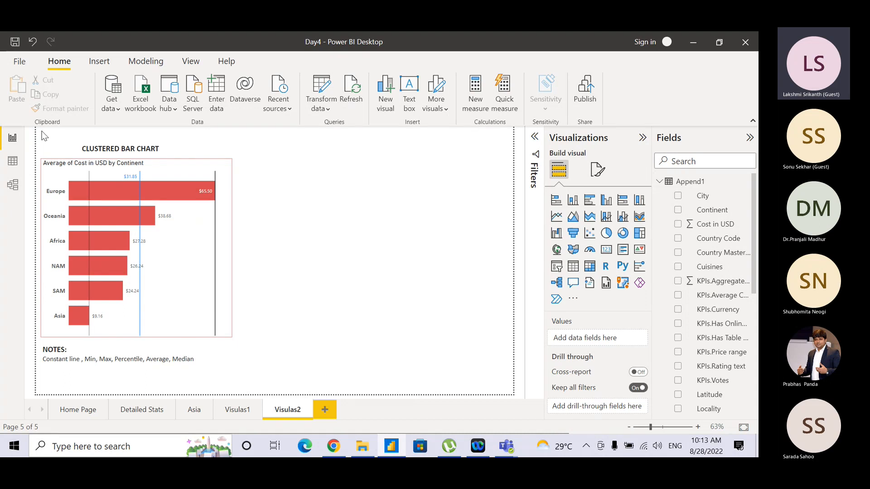
{"action": "left_click_drag", "start_coordinate": [42, 132], "coordinate": [243, 408]}
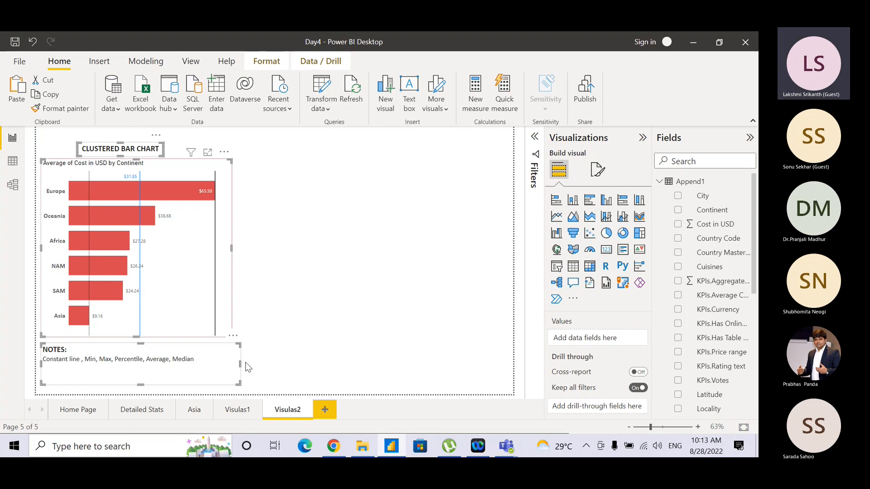
{"action": "key", "text": "ctrl+v"}
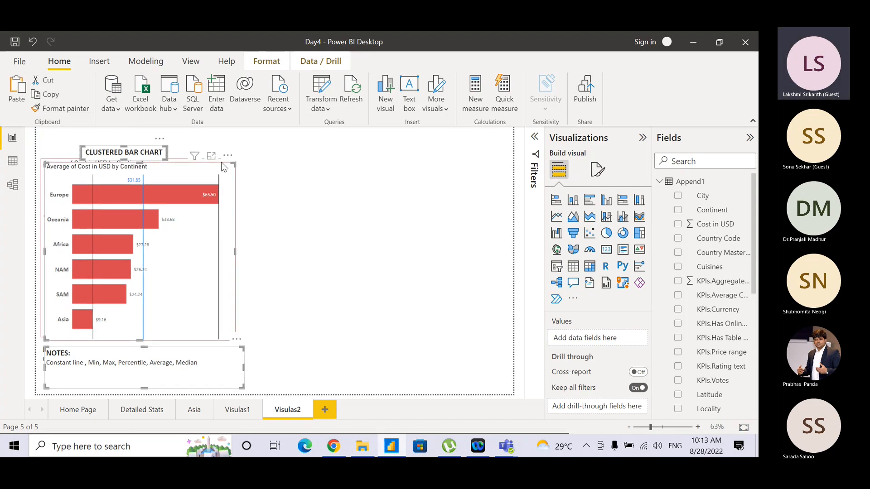
{"action": "left_click_drag", "start_coordinate": [225, 167], "coordinate": [471, 156]}
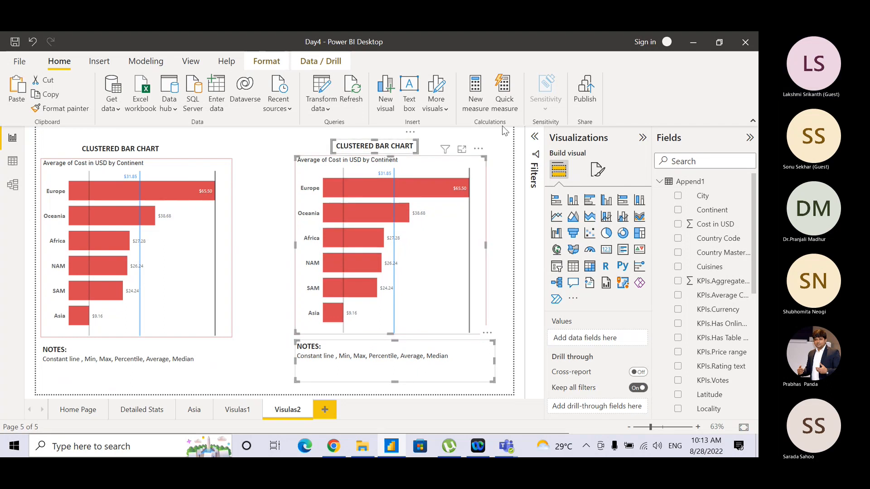
{"action": "left_click", "coordinate": [501, 144]}
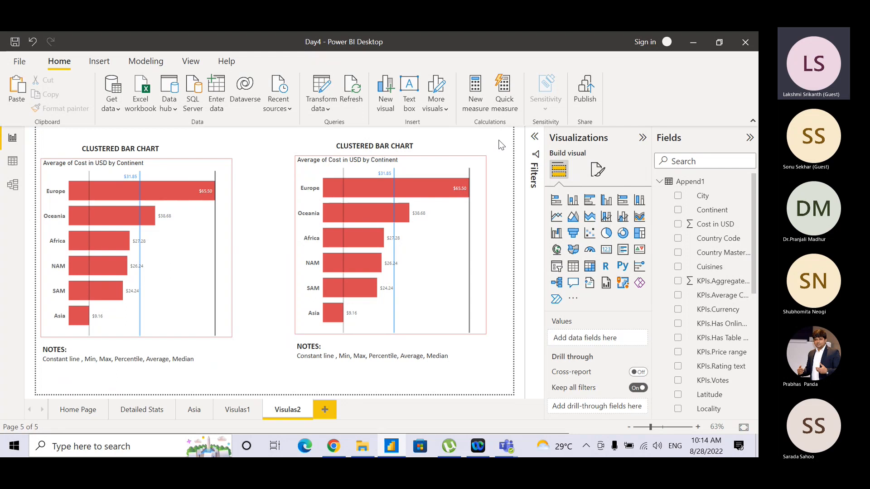
Change the copied heading to "CLUSTERED COLUMN CHART" and widen its text box to fit on one line
{"action": "left_click", "coordinate": [385, 144]}
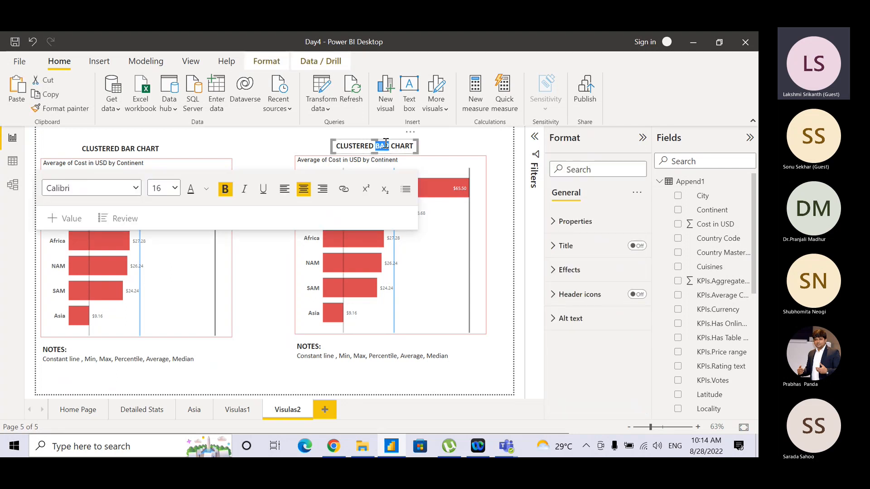
{"action": "type", "text": "COLUMN"}
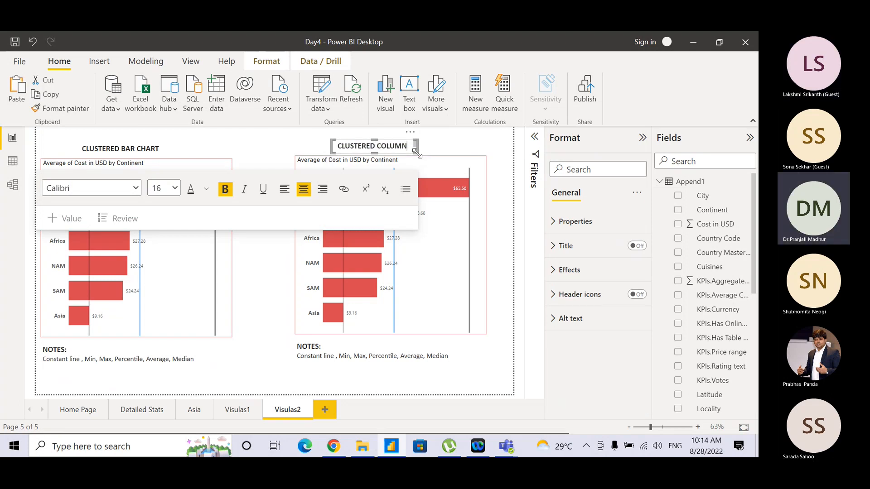
{"action": "left_click_drag", "start_coordinate": [417, 154], "coordinate": [435, 153]}
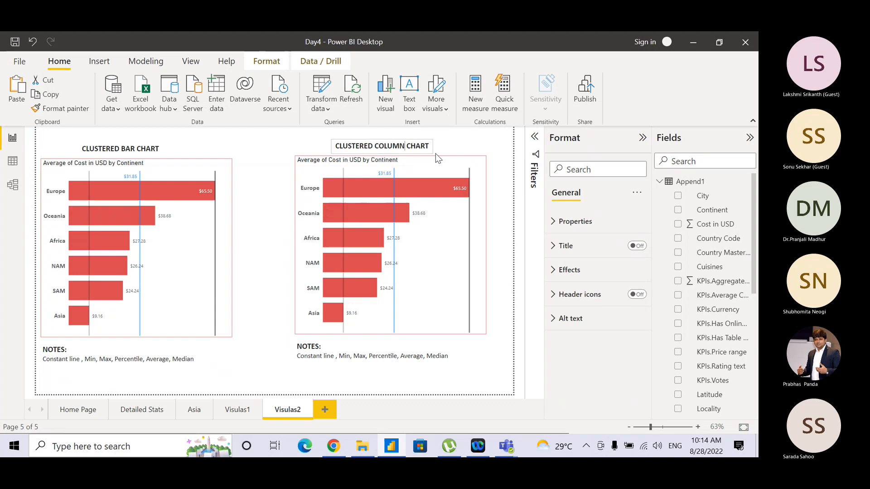
{"action": "left_click", "coordinate": [466, 143]}
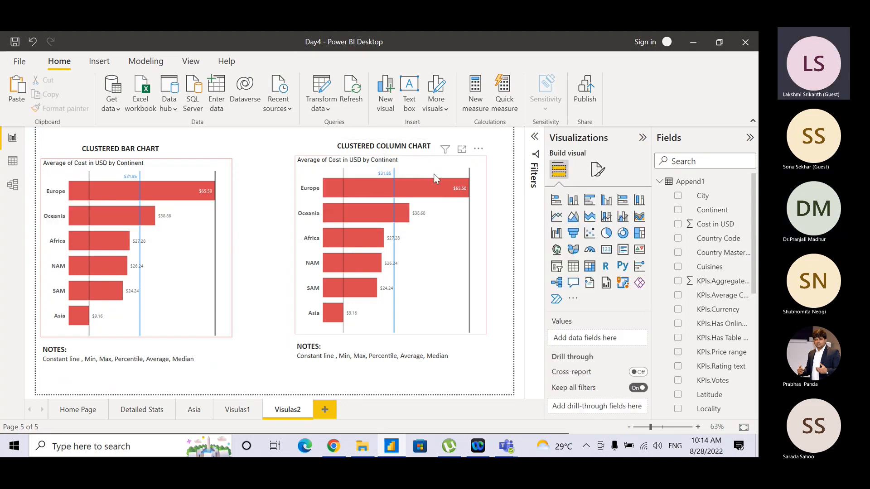
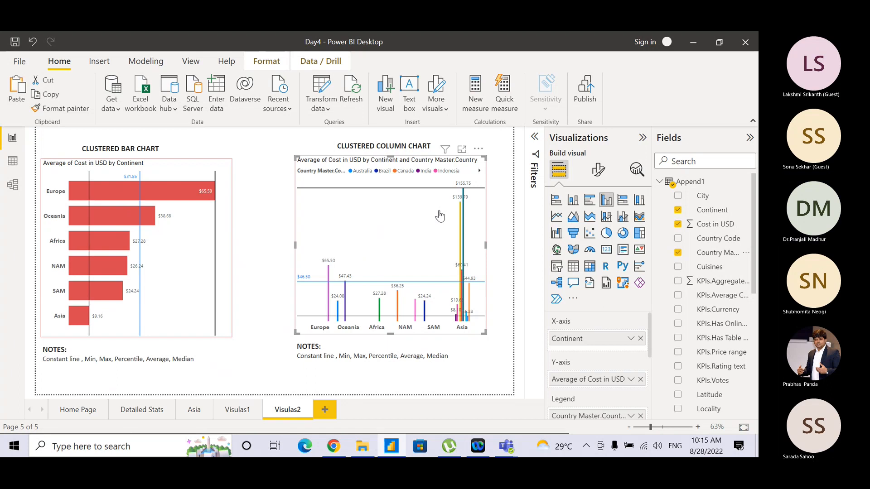
Review the stacked bar and column charts on page Visulas1, and return to page Visulas2
{"action": "left_click", "coordinate": [235, 409]}
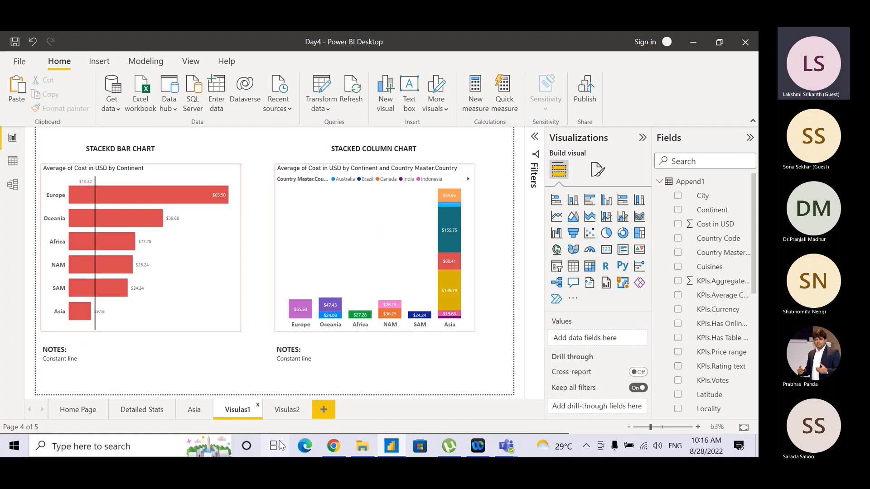
{"action": "left_click", "coordinate": [284, 411]}
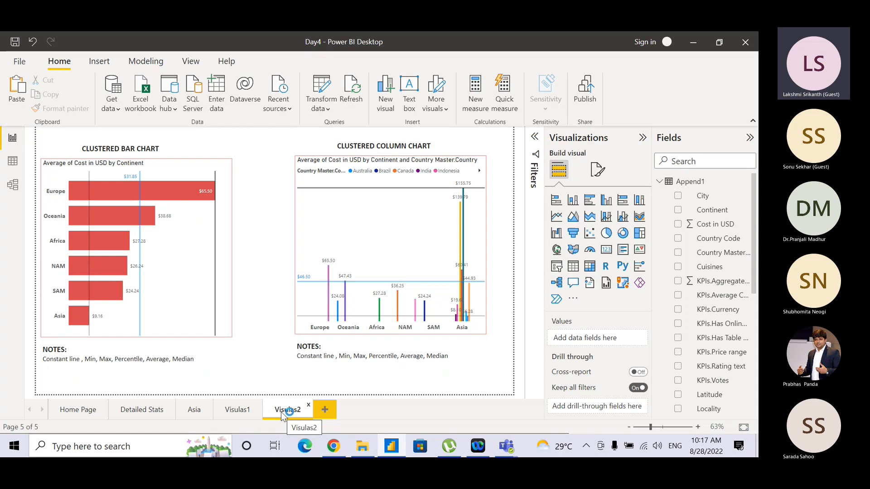
Widen the clustered column chart on both sides so it spans from beside the bar chart nearly to the page edge
{"action": "left_click", "coordinate": [318, 180]}
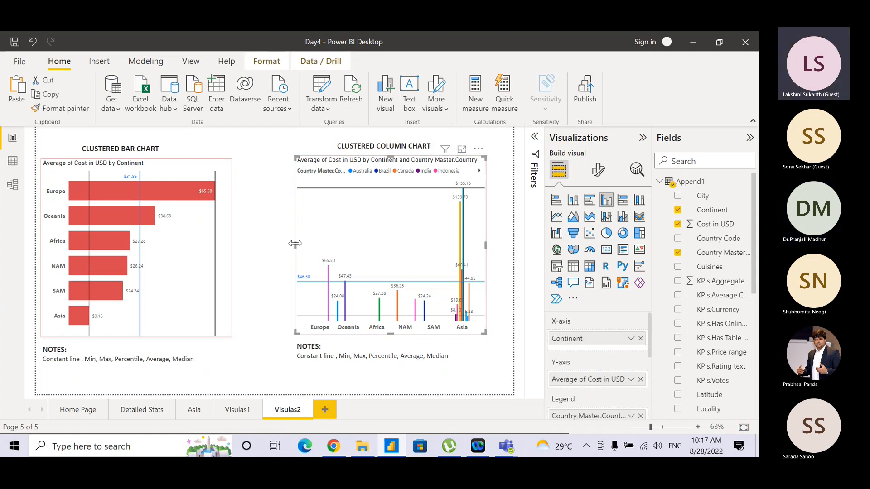
{"action": "left_click_drag", "start_coordinate": [295, 244], "coordinate": [242, 235]}
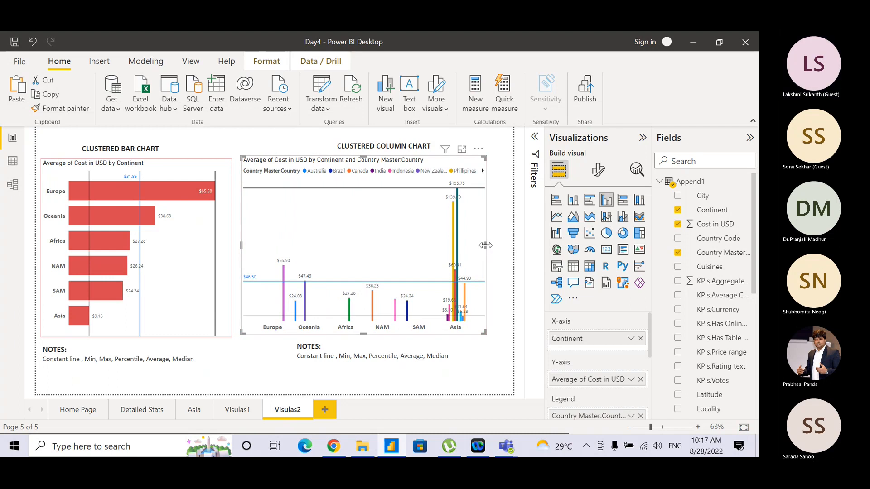
{"action": "left_click_drag", "start_coordinate": [485, 245], "coordinate": [505, 247]}
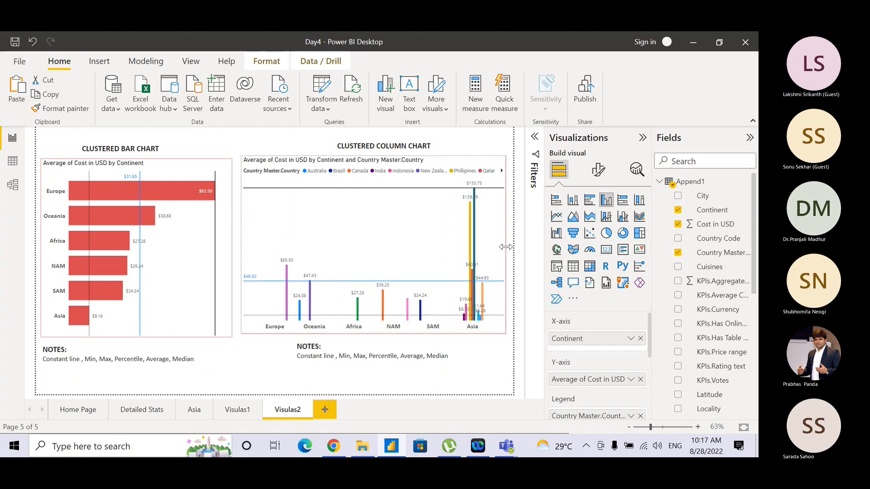
Reposition the "CLUSTERED COLUMN CHART" heading so it sits centred above the widened column chart
{"action": "left_click", "coordinate": [416, 148]}
{"action": "left_click", "coordinate": [411, 142]}
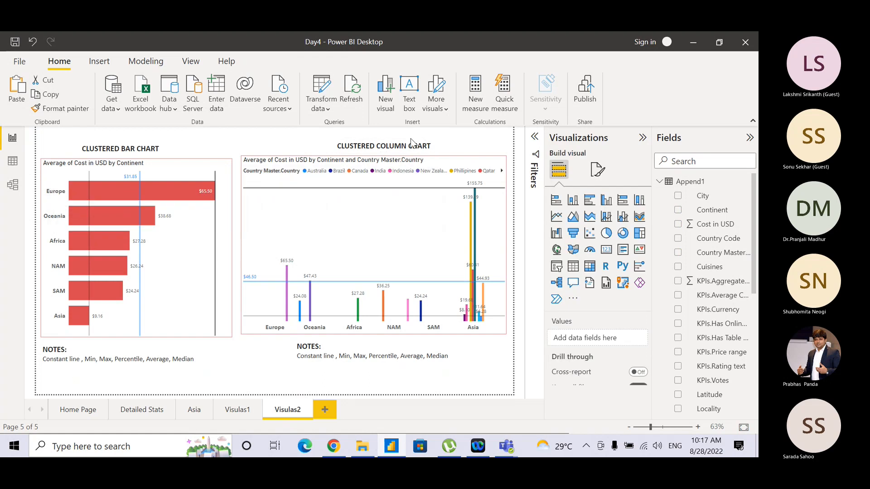
{"action": "left_click", "coordinate": [397, 143]}
{"action": "left_click_drag", "start_coordinate": [397, 142], "coordinate": [388, 144]}
{"action": "left_click", "coordinate": [411, 148]}
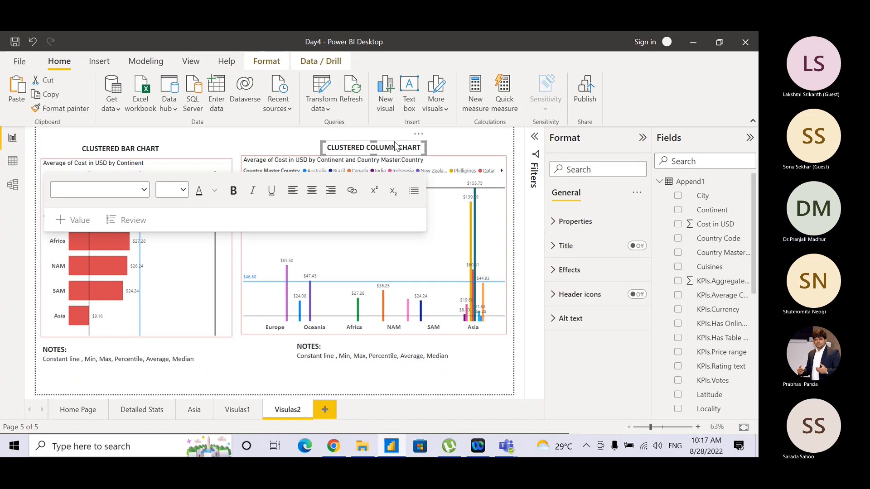
{"action": "left_click_drag", "start_coordinate": [394, 145], "coordinate": [394, 140]}
{"action": "left_click", "coordinate": [496, 142]}
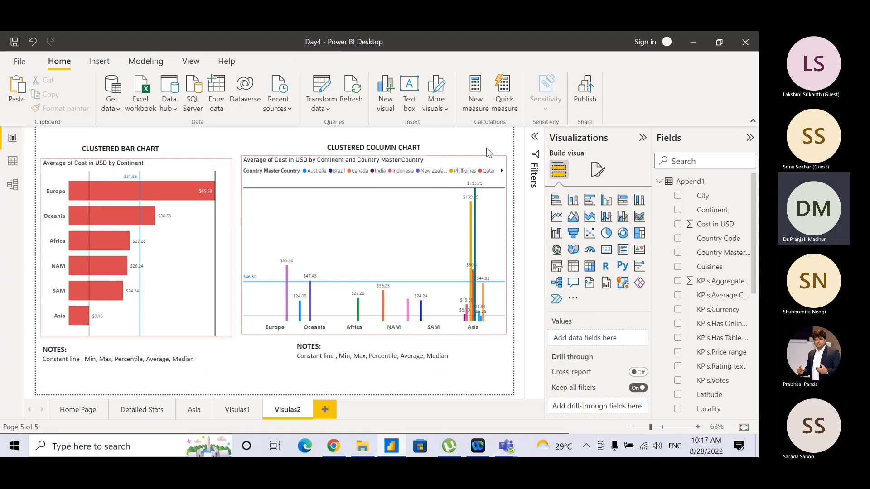
Adjust the column chart's upper and lower edges to line up with those of the bar chart
{"action": "left_click", "coordinate": [463, 164]}
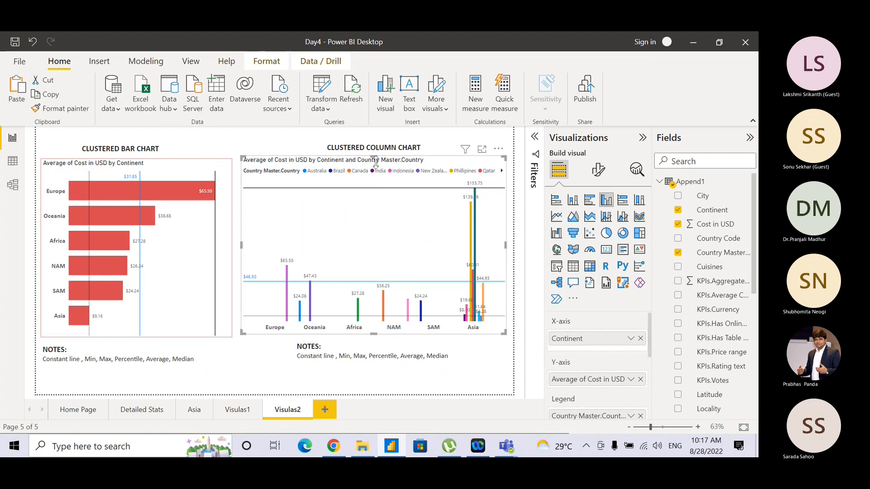
{"action": "left_click_drag", "start_coordinate": [374, 157], "coordinate": [376, 159]}
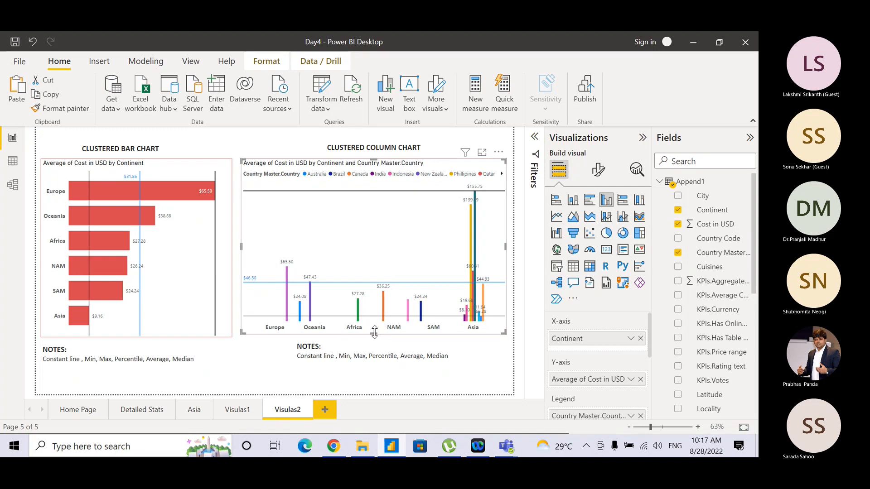
{"action": "left_click_drag", "start_coordinate": [374, 335], "coordinate": [373, 341]}
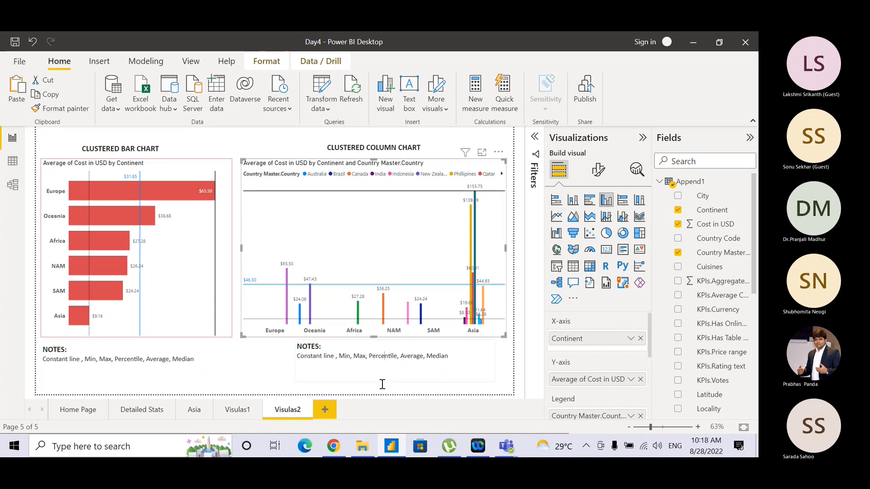
{"action": "double_click", "coordinate": [494, 366]}
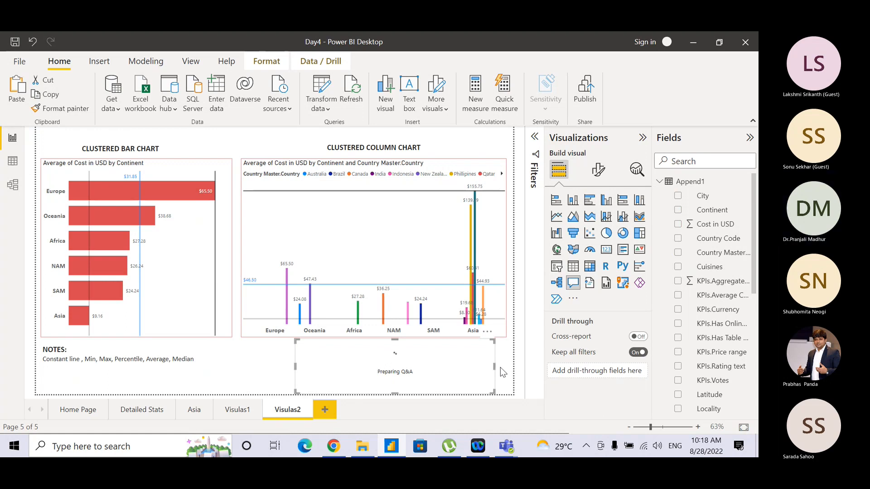
{"action": "left_click", "coordinate": [500, 368]}
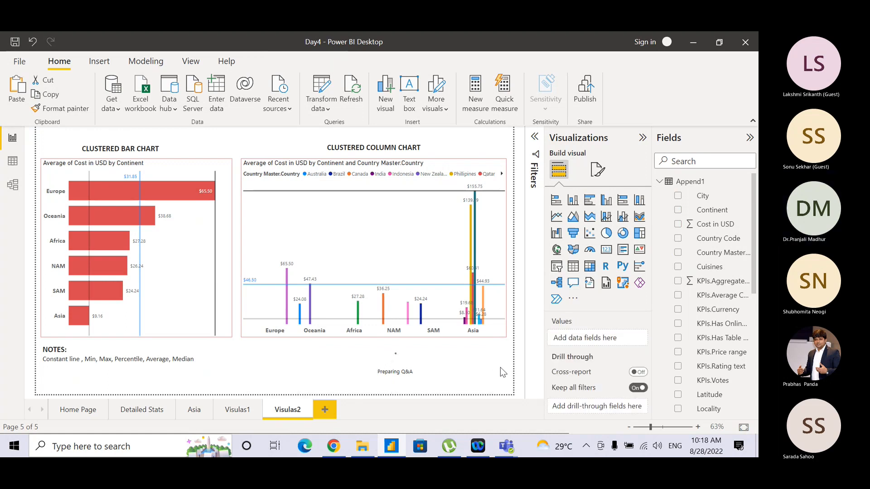
{"action": "left_click", "coordinate": [304, 353]}
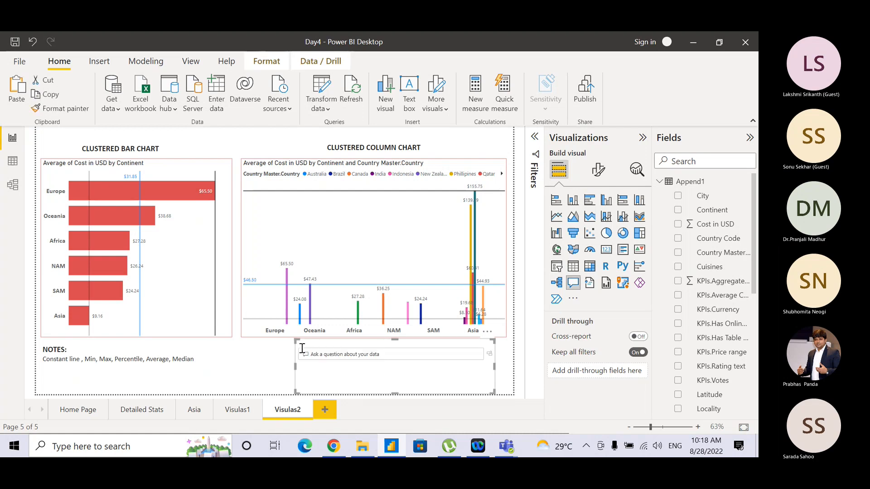
{"action": "key", "text": "ctrl+z"}
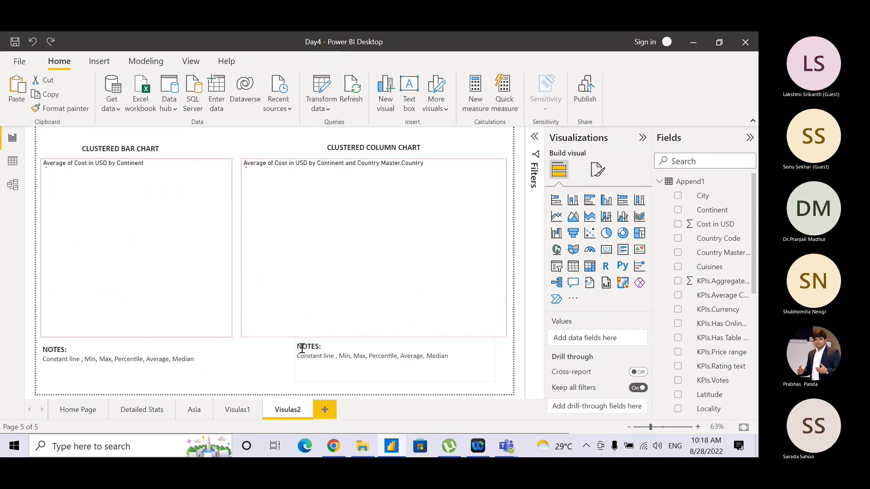
Move the column chart's notes text box down to align with the notes under the bar chart
{"action": "left_click", "coordinate": [488, 366]}
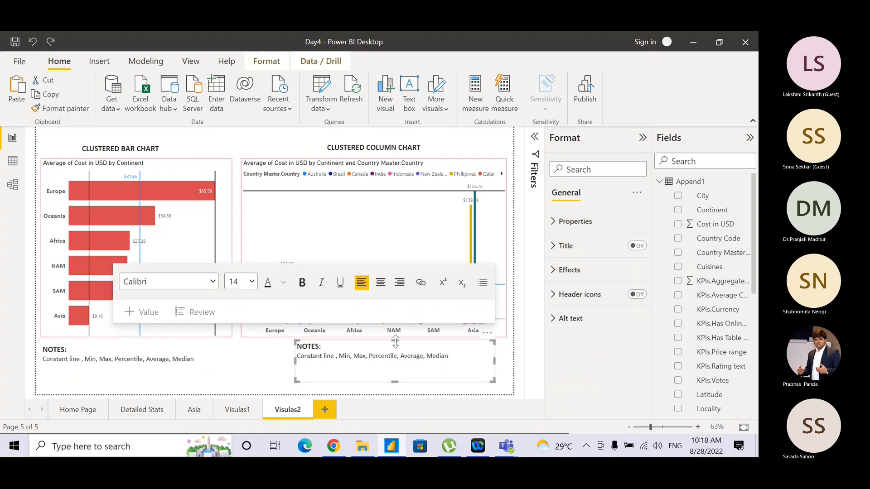
{"action": "left_click", "coordinate": [398, 382]}
{"action": "left_click_drag", "start_coordinate": [399, 382], "coordinate": [398, 389]}
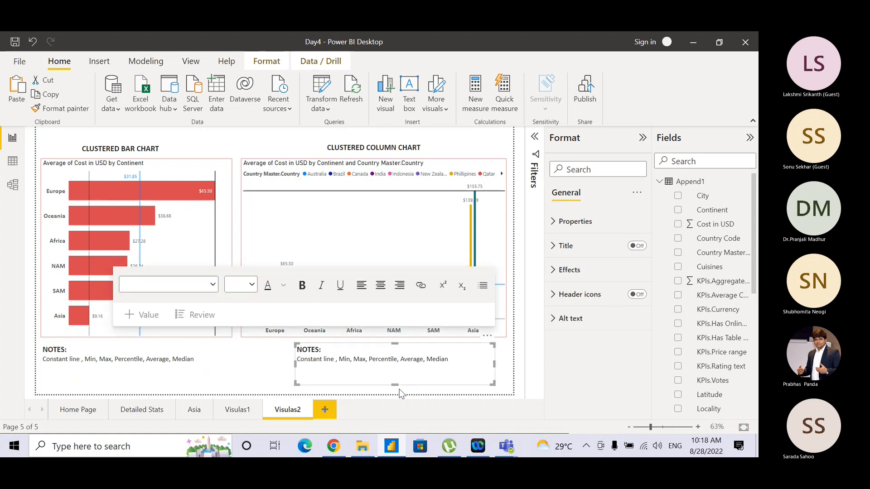
{"action": "left_click", "coordinate": [504, 368]}
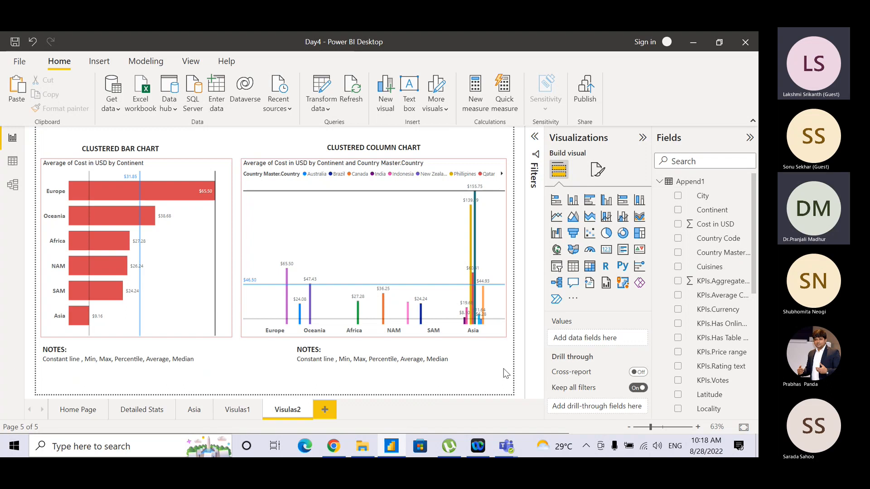
Remove the min, max and average analytics lines from the clustered column chart
{"action": "left_click", "coordinate": [490, 232]}
{"action": "left_click", "coordinate": [635, 170]}
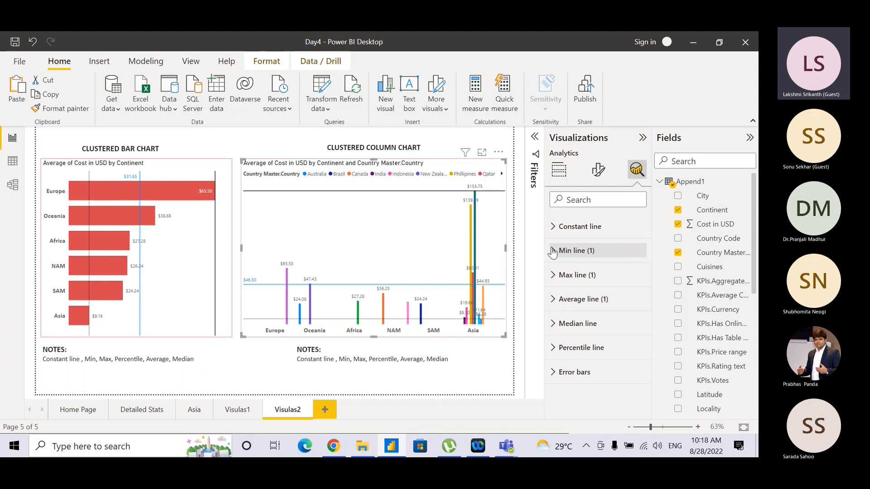
{"action": "left_click", "coordinate": [552, 252]}
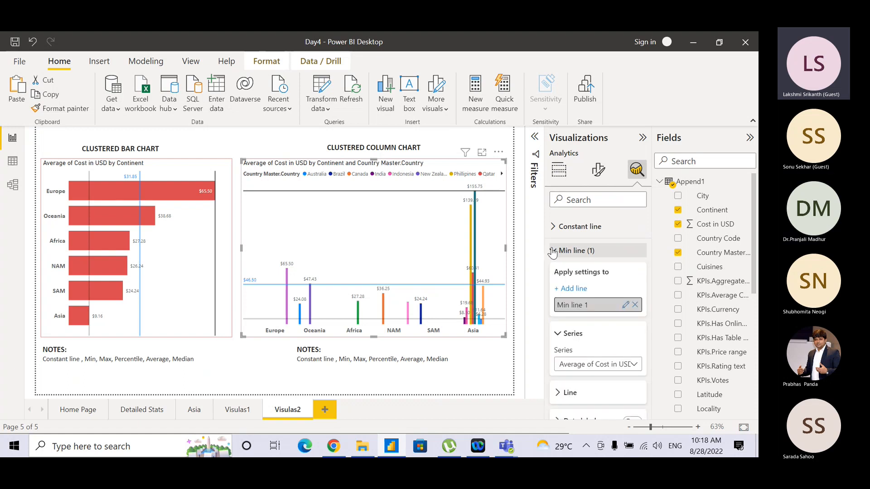
{"action": "left_click", "coordinate": [635, 306]}
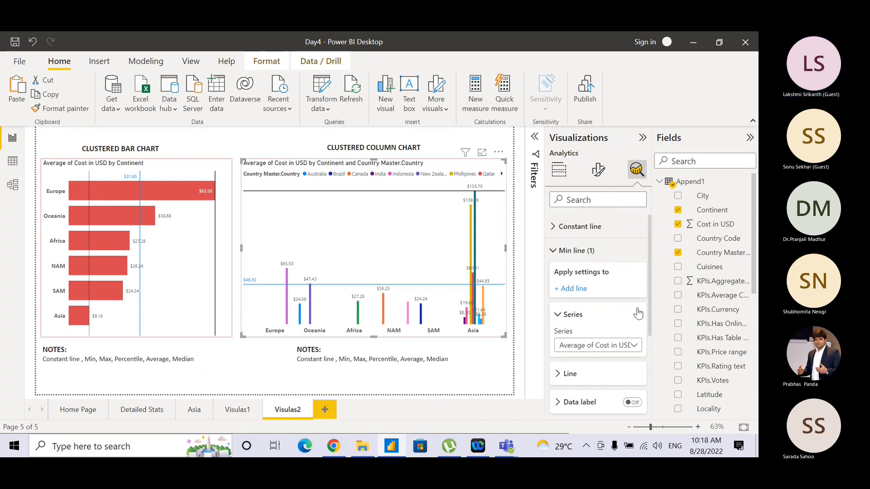
{"action": "left_click", "coordinate": [552, 252]}
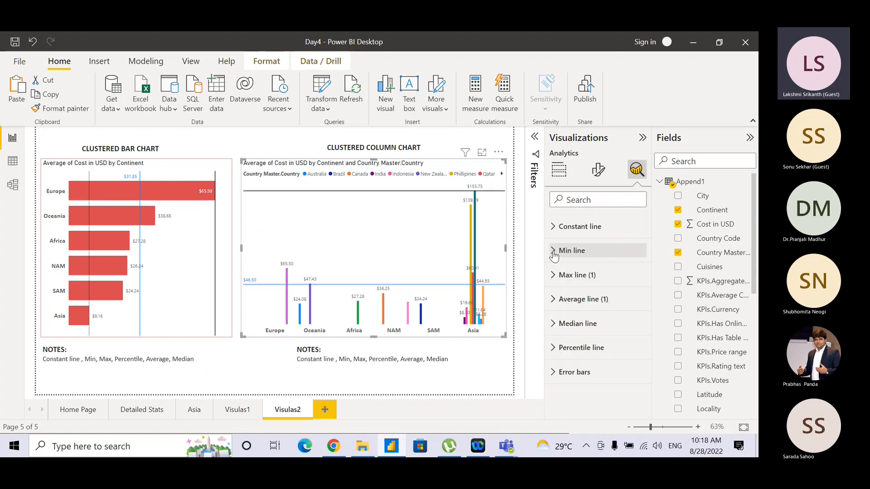
{"action": "left_click", "coordinate": [557, 276]}
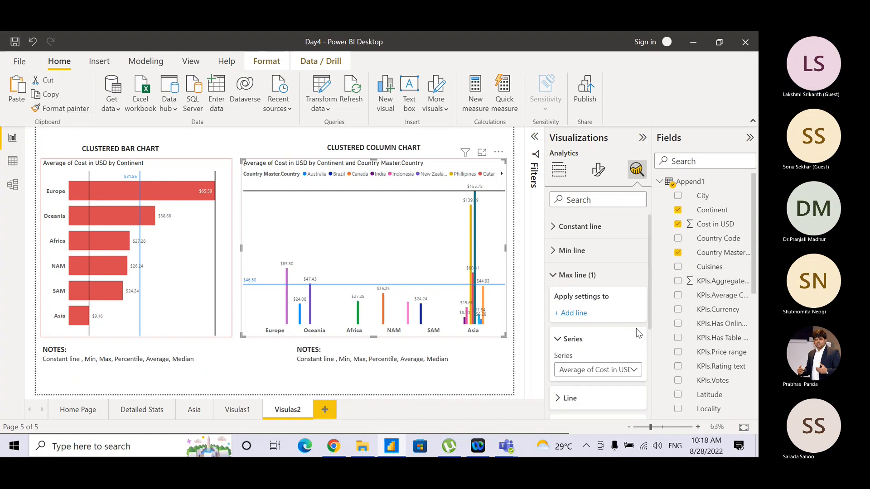
{"action": "left_click", "coordinate": [555, 275]}
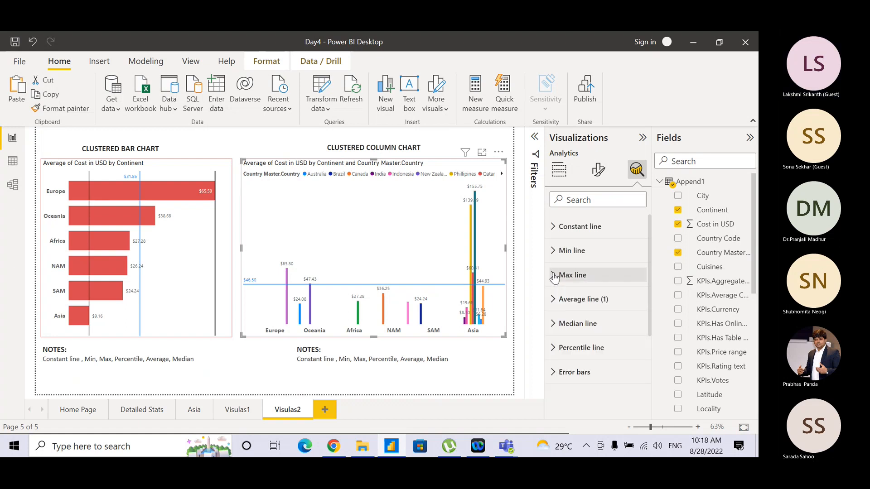
{"action": "left_click", "coordinate": [554, 302]}
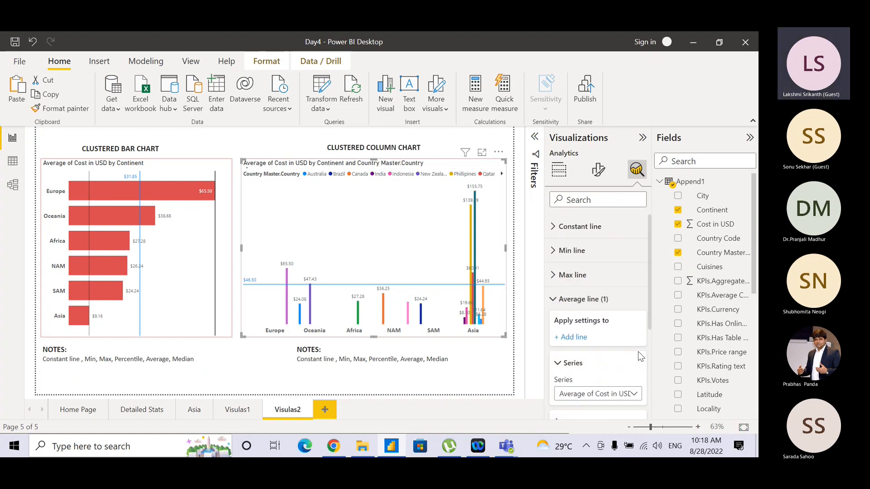
{"action": "left_click", "coordinate": [554, 300]}
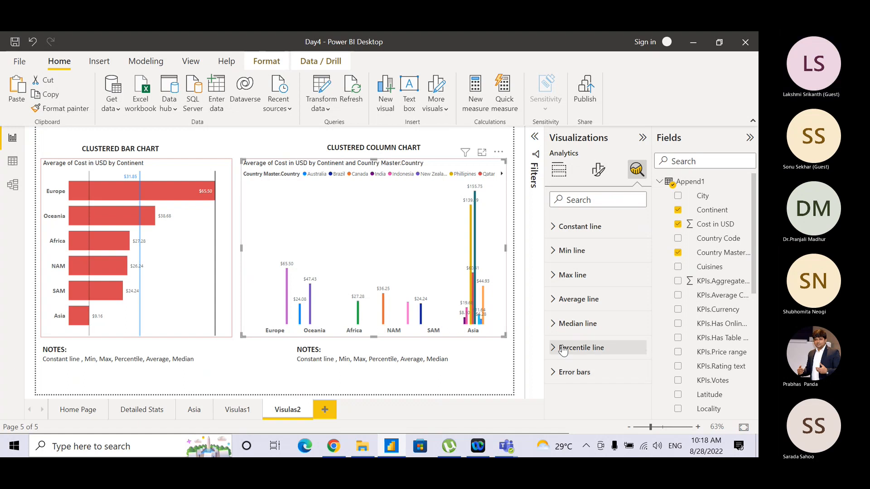
Add a median line to the clustered column chart
{"action": "left_click", "coordinate": [553, 324]}
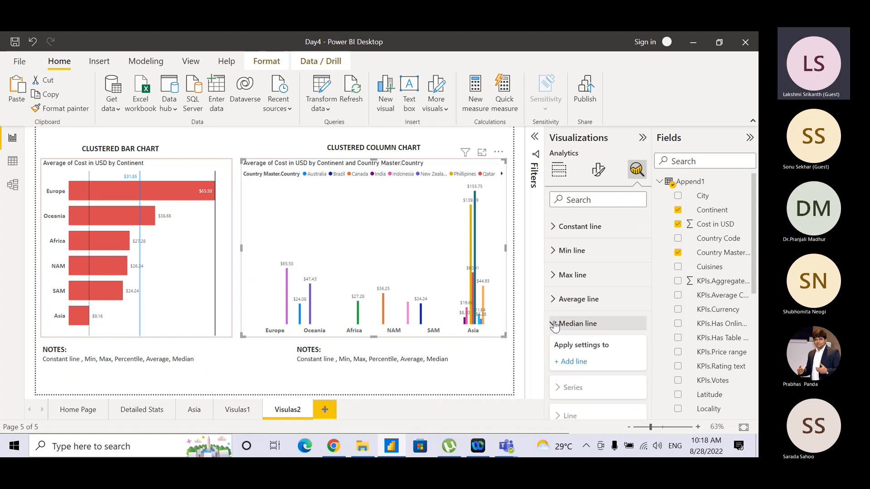
{"action": "left_click", "coordinate": [567, 362]}
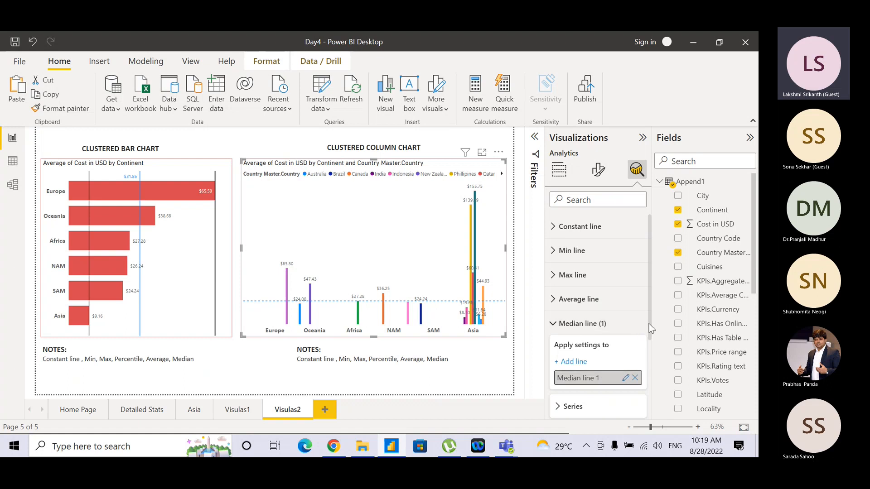
{"action": "scroll", "coordinate": [647, 324], "scroll_direction": "down", "scroll_amount": 2}
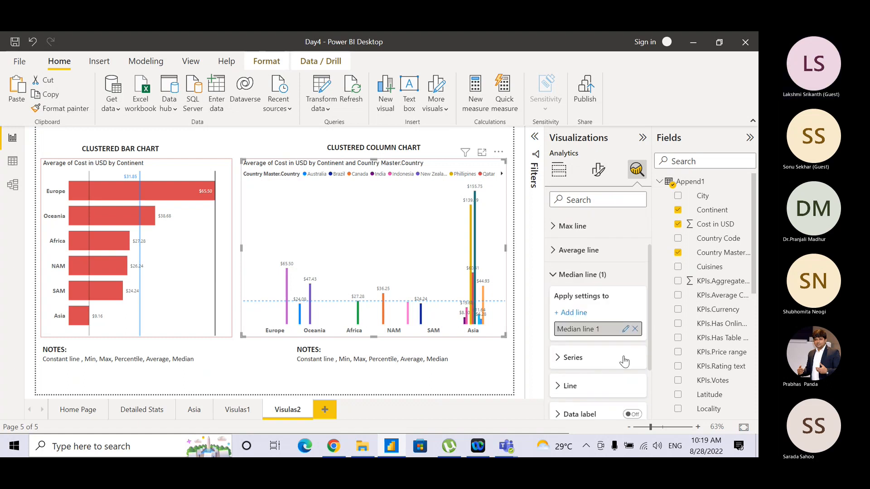
{"action": "left_click", "coordinate": [554, 276]}
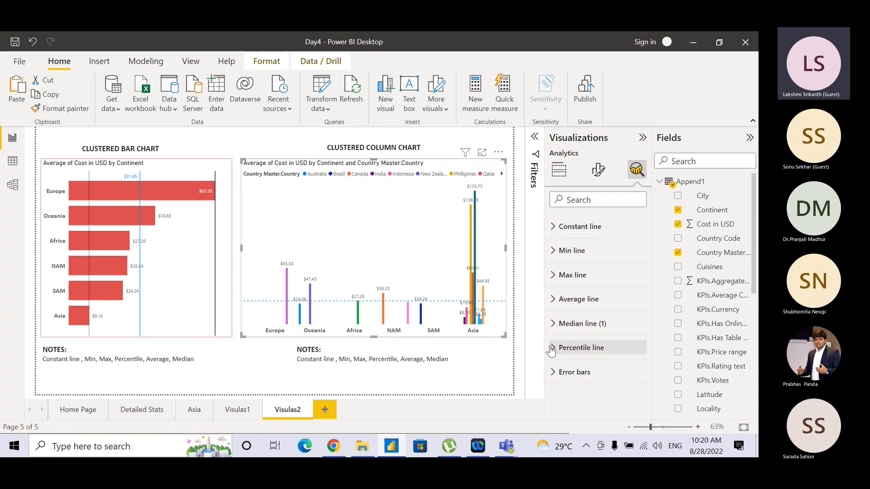
Add a percentile line to the clustered column chart
{"action": "left_click", "coordinate": [552, 350]}
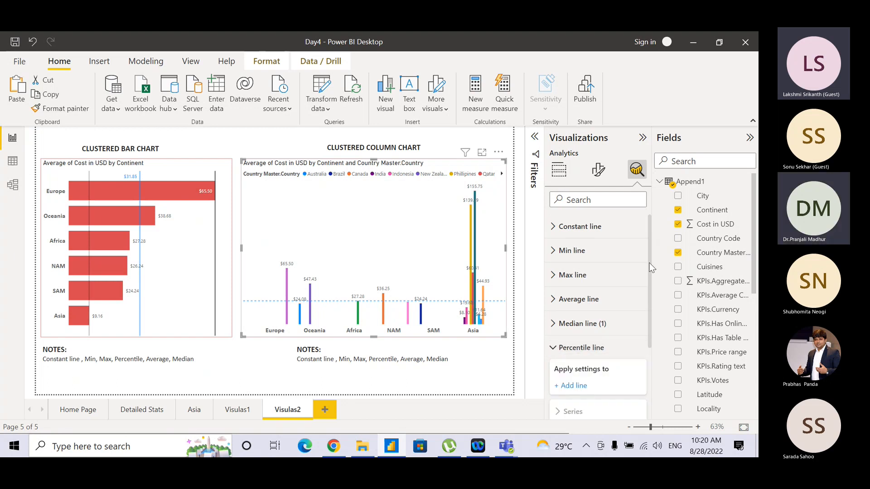
{"action": "scroll", "coordinate": [641, 328], "scroll_direction": "down", "scroll_amount": 3}
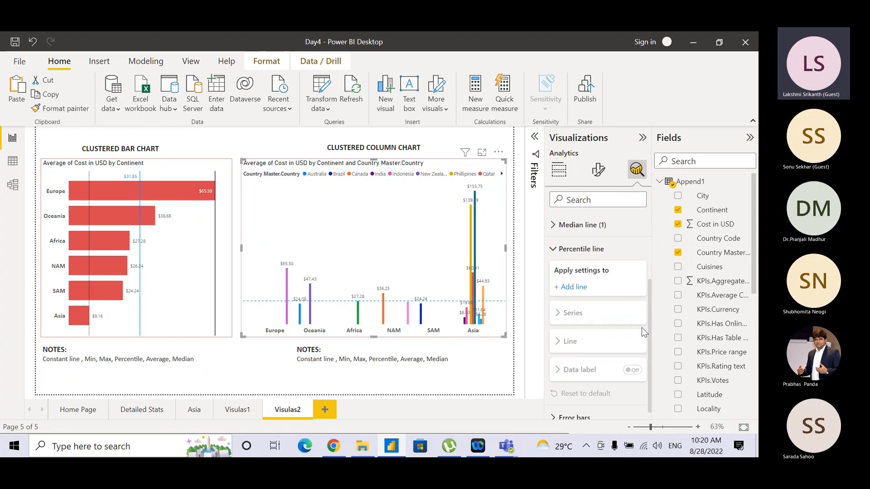
{"action": "left_click", "coordinate": [579, 288]}
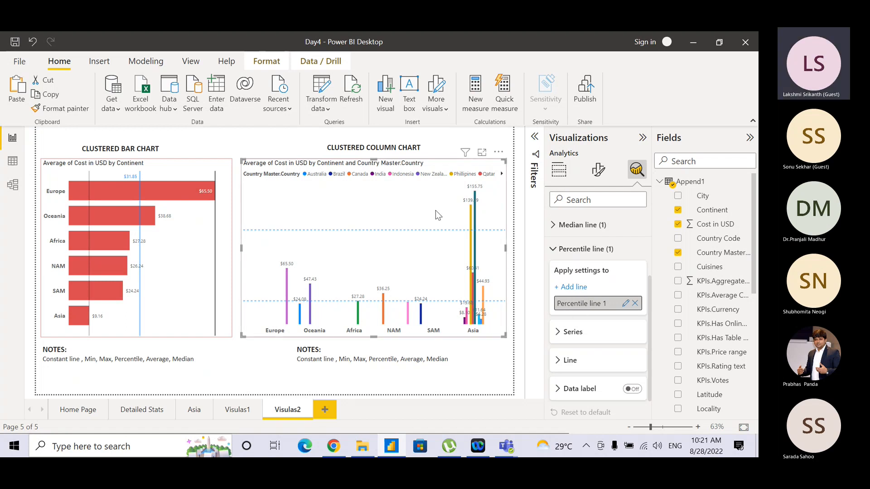
Format the column chart's percentile line with a red color and a solid style
{"action": "left_click", "coordinate": [560, 335]}
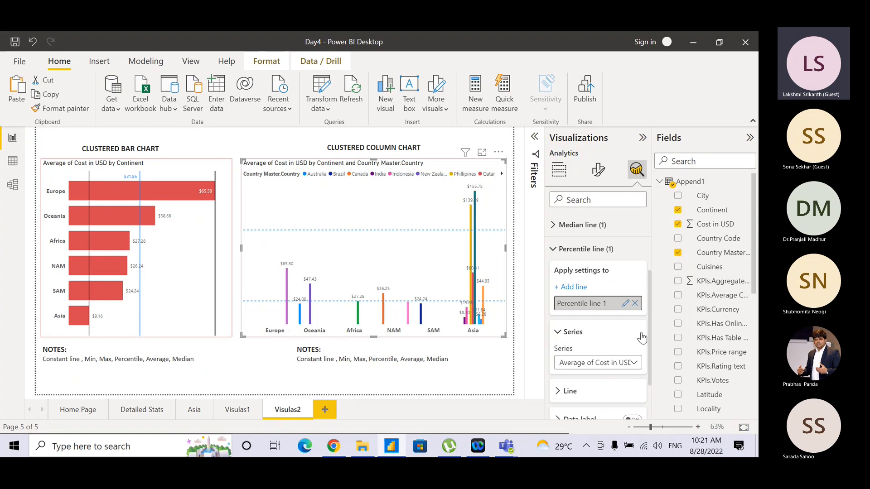
{"action": "left_click", "coordinate": [558, 333]}
{"action": "left_click", "coordinate": [557, 365]}
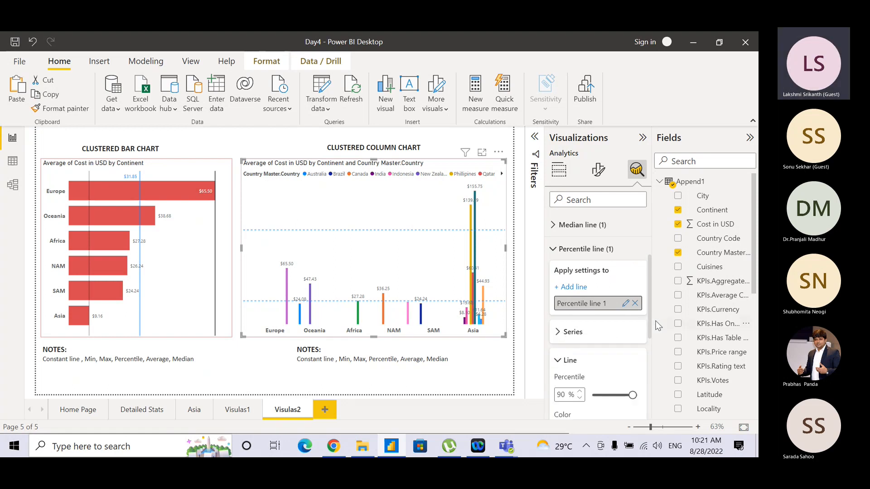
{"action": "left_click_drag", "start_coordinate": [651, 315], "coordinate": [649, 352]}
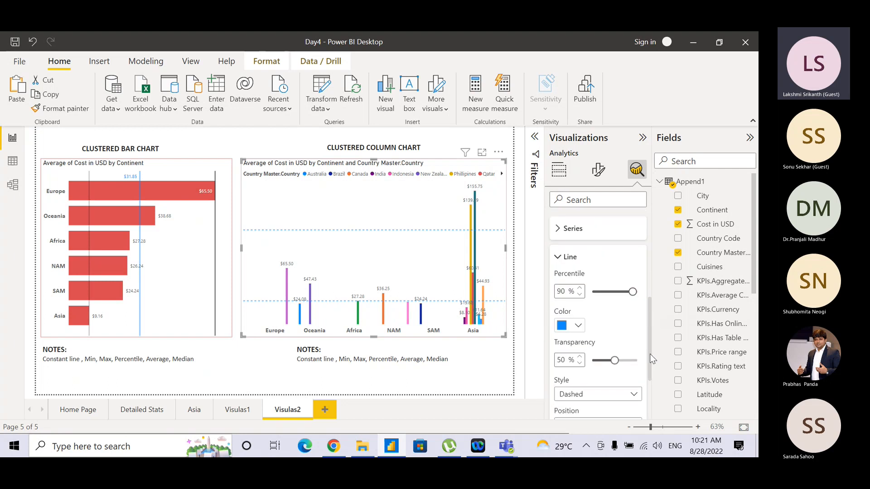
{"action": "left_click", "coordinate": [578, 326]}
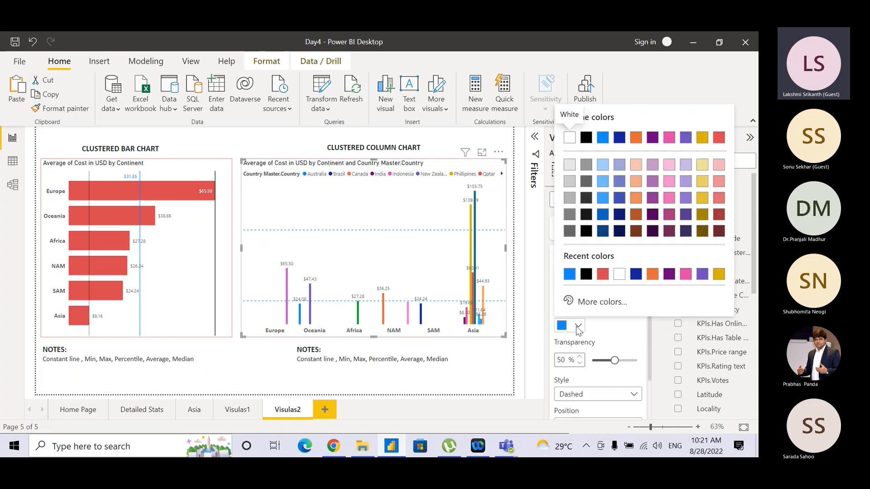
{"action": "left_click", "coordinate": [602, 274]}
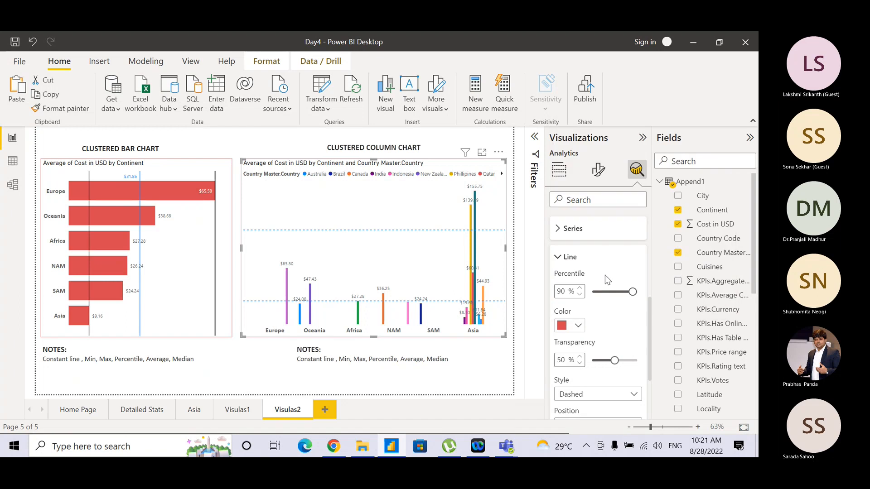
{"action": "left_click", "coordinate": [577, 394]}
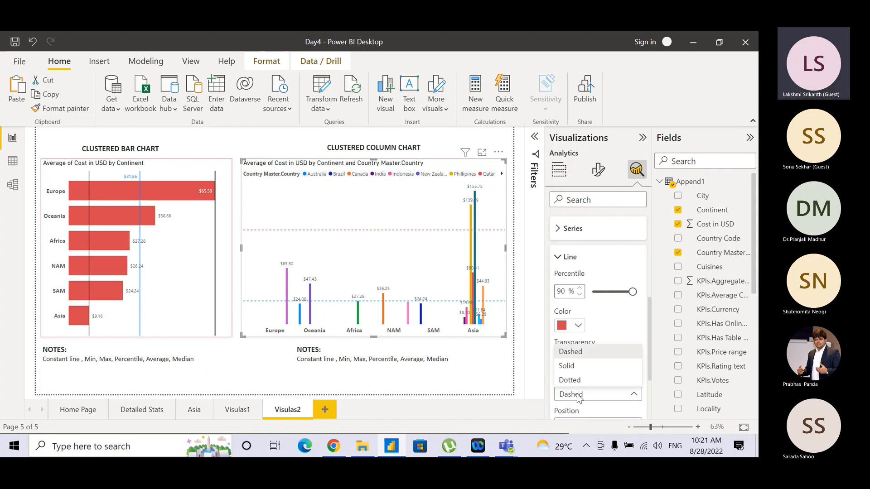
{"action": "left_click", "coordinate": [583, 366]}
Try lower percentile values for the red line, dropping it to 49% and raising it gradually past 70%
{"action": "left_click_drag", "start_coordinate": [632, 292], "coordinate": [614, 294]}
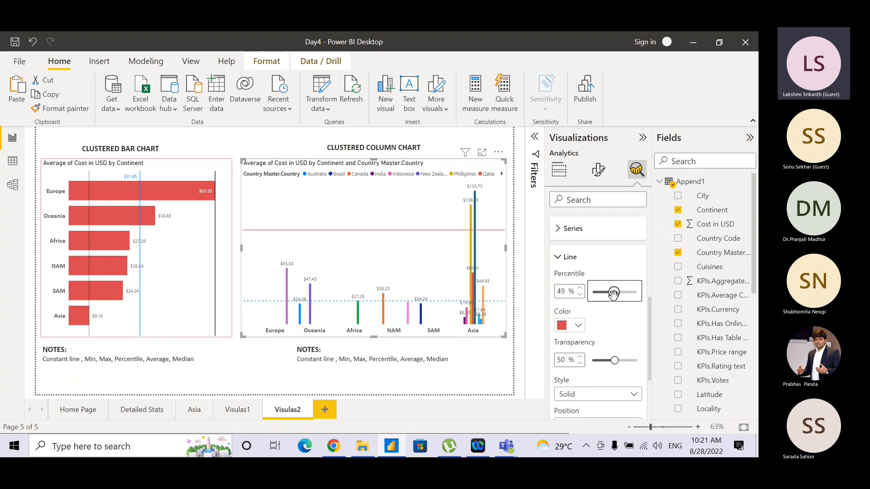
{"action": "left_click", "coordinate": [578, 289]}
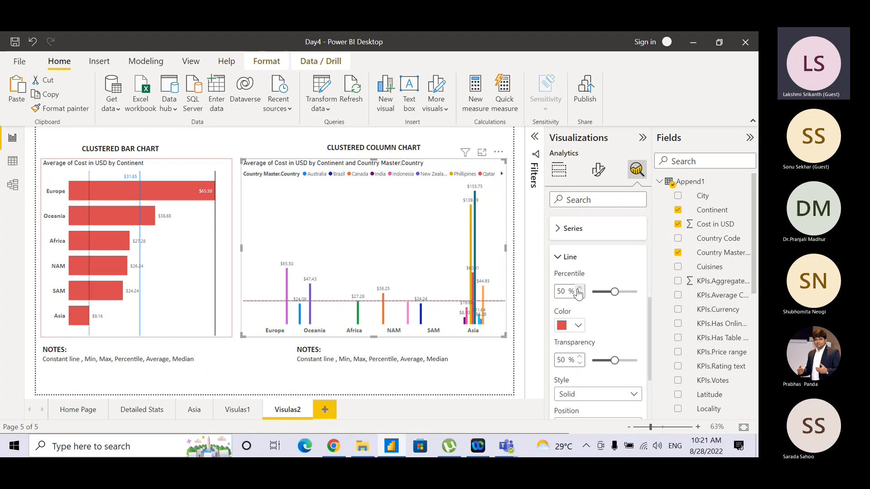
{"action": "left_click", "coordinate": [578, 288]}
{"action": "left_click", "coordinate": [578, 289]}
{"action": "left_click", "coordinate": [578, 289]}
{"action": "left_click", "coordinate": [578, 288]}
{"action": "left_click", "coordinate": [579, 289]}
{"action": "left_click", "coordinate": [578, 289]}
{"action": "left_click", "coordinate": [578, 289]}
{"action": "left_click", "coordinate": [578, 289]}
{"action": "left_click", "coordinate": [579, 289]}
{"action": "left_click", "coordinate": [578, 289]}
{"action": "left_click", "coordinate": [578, 289]}
{"action": "left_click", "coordinate": [578, 289]}
{"action": "left_click", "coordinate": [579, 288]}
{"action": "left_click", "coordinate": [578, 289]}
{"action": "left_click", "coordinate": [579, 289]}
{"action": "left_click", "coordinate": [578, 288]}
{"action": "left_click", "coordinate": [578, 288]}
{"action": "left_click", "coordinate": [578, 288]}
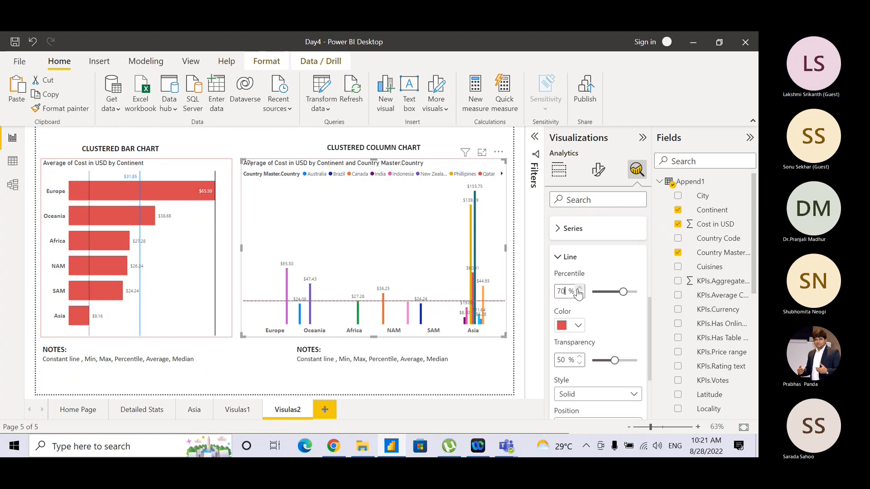
{"action": "left_click", "coordinate": [578, 289]}
{"action": "left_click", "coordinate": [578, 289]}
{"action": "left_click", "coordinate": [579, 295]}
Set the column chart's percentile line to 90% and deselect the chart
{"action": "key", "text": "BackSpace"}
{"action": "key", "text": "BackSpace"}
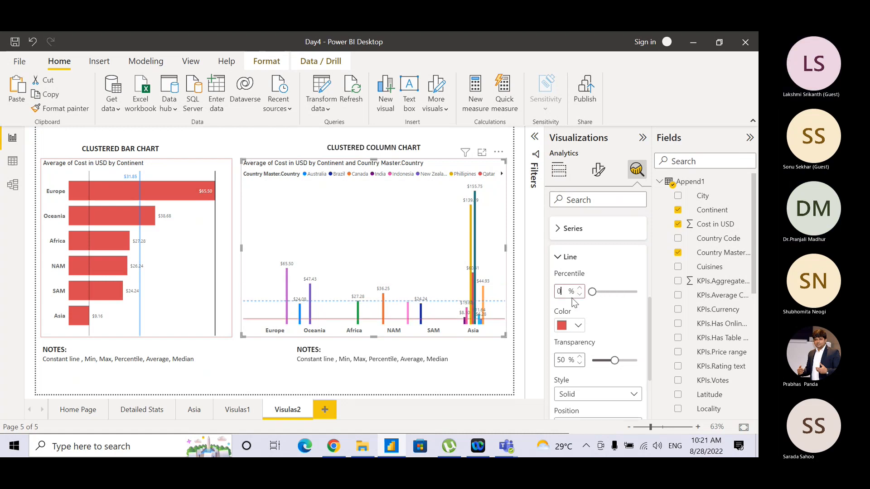
{"action": "type", "text": "90"}
{"action": "key", "text": "BackSpace"}
{"action": "key", "text": "BackSpace"}
{"action": "type", "text": "9"}
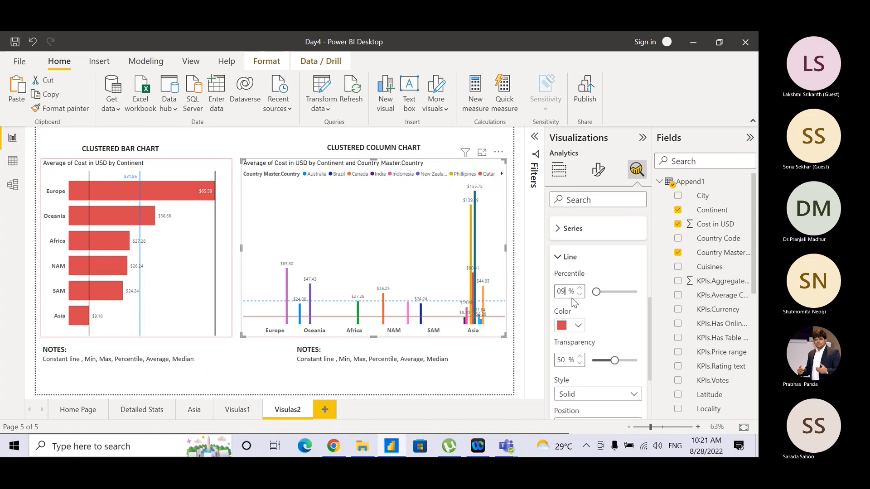
{"action": "type", "text": "0"}
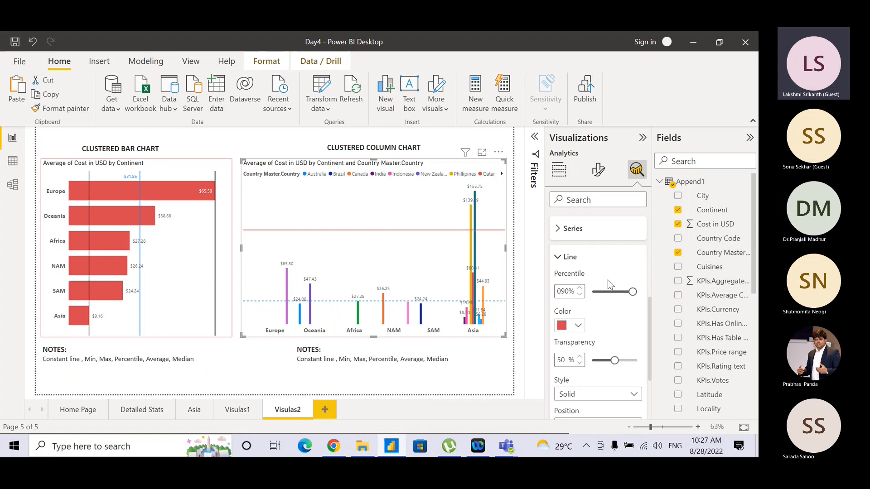
{"action": "left_click", "coordinate": [276, 146]}
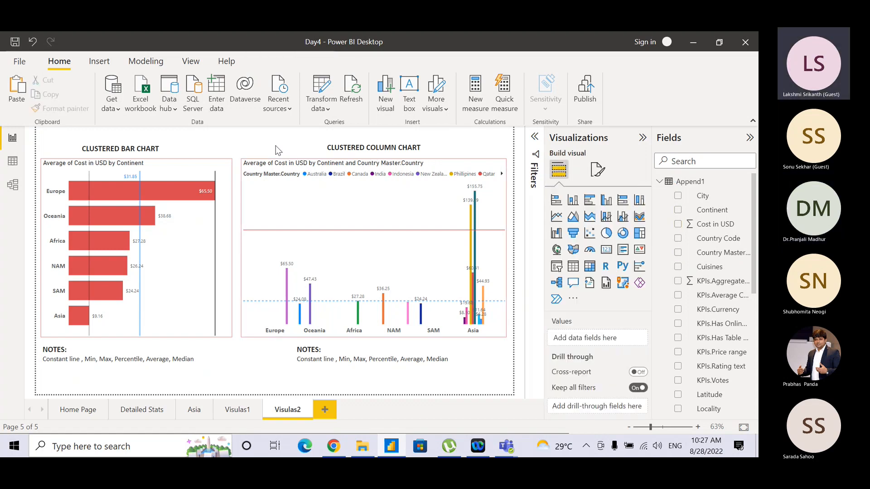
Duplicate the Visulas2 page and rename the copy as Visuals3
{"action": "right_click", "coordinate": [299, 416]}
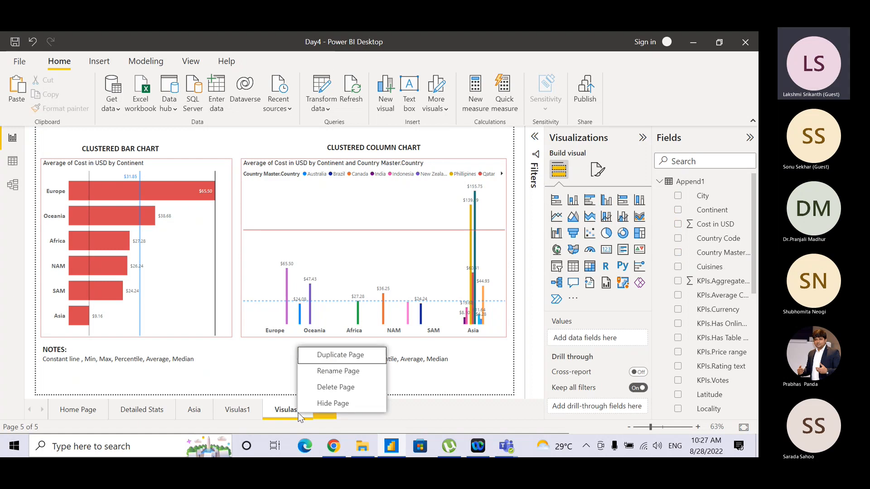
{"action": "left_click", "coordinate": [346, 358]}
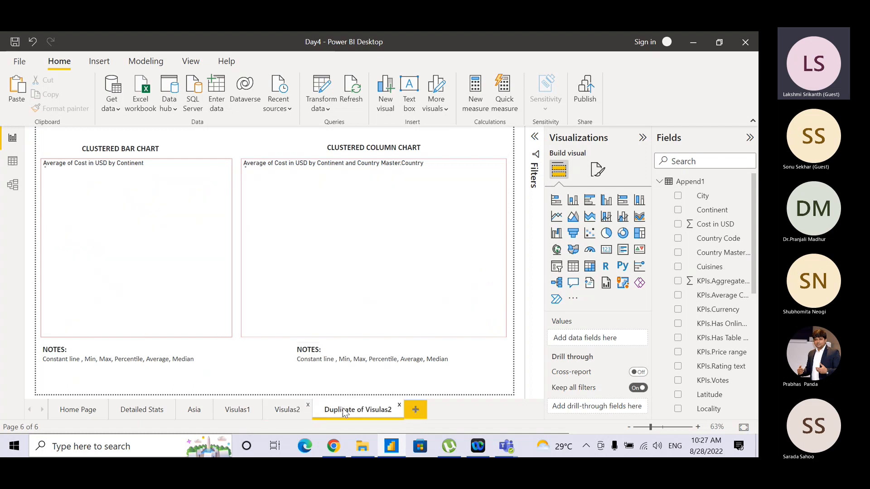
{"action": "double_click", "coordinate": [344, 409]}
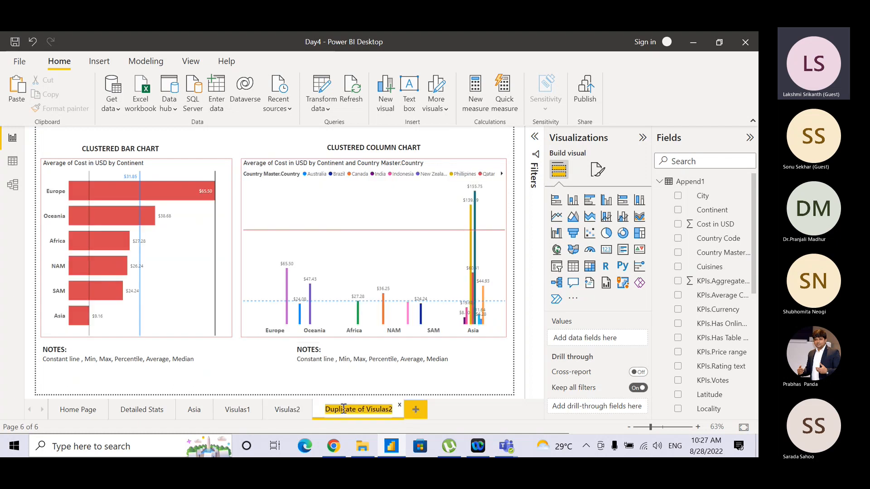
{"action": "type", "text": "Visual"}
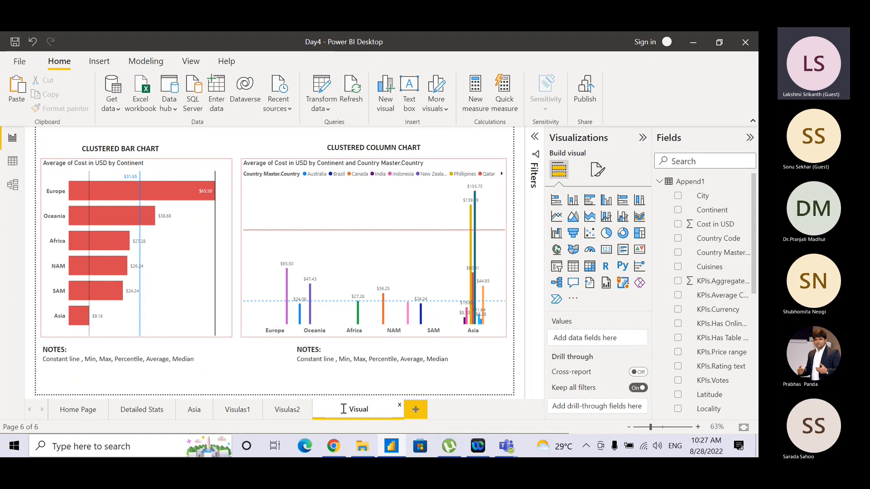
{"action": "type", "text": "s"}
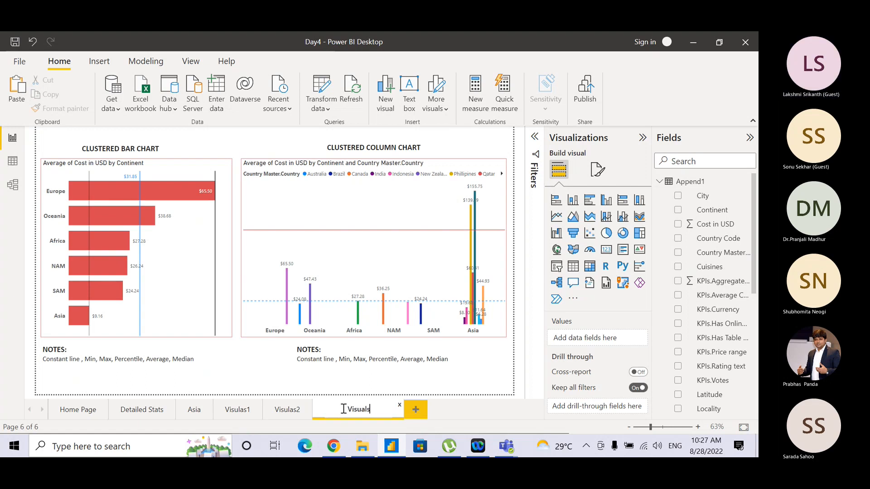
{"action": "type", "text": "3"}
{"action": "key", "text": "Return"}
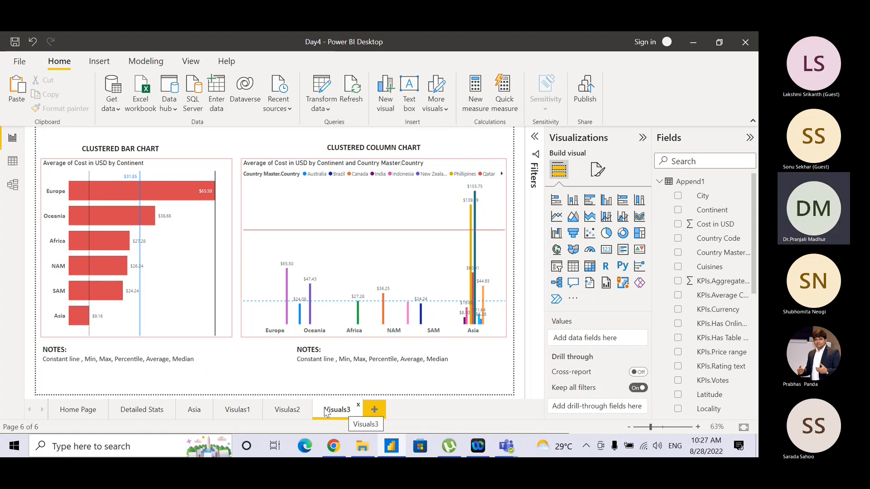
{"action": "left_click", "coordinate": [290, 408]}
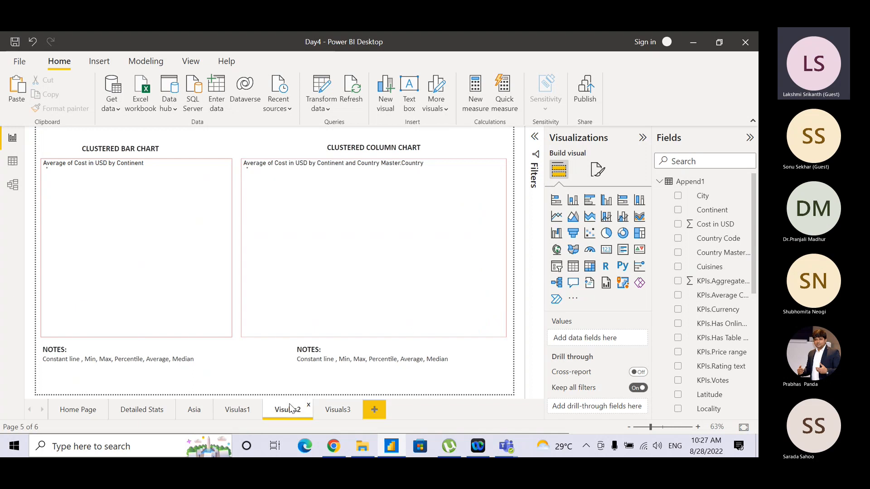
{"action": "left_click", "coordinate": [323, 407]}
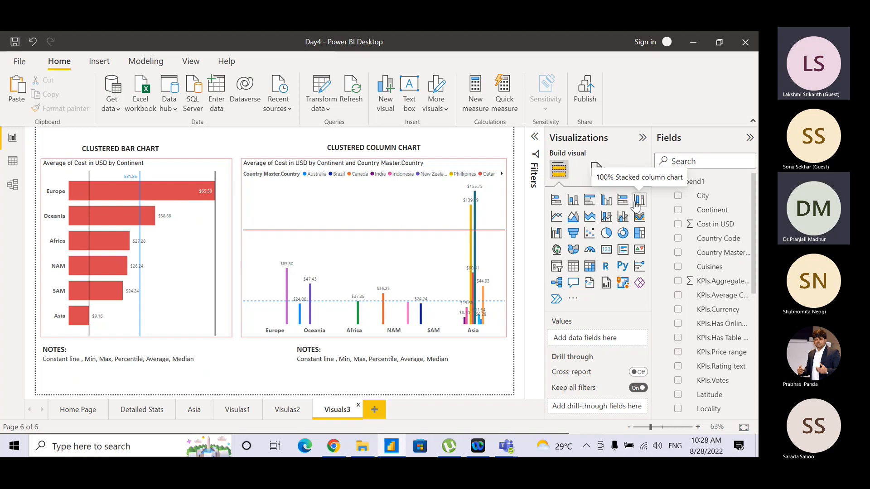
On page Visulas1, prefix the stacked bar chart's heading with "100% / " and widen its text box to fit
{"action": "left_click", "coordinate": [238, 410]}
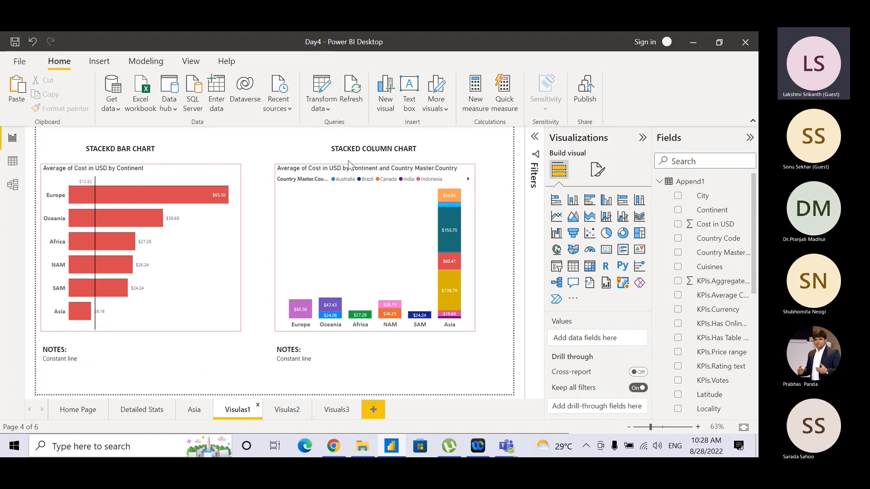
{"action": "left_click", "coordinate": [158, 149]}
{"action": "type", "text": ","}
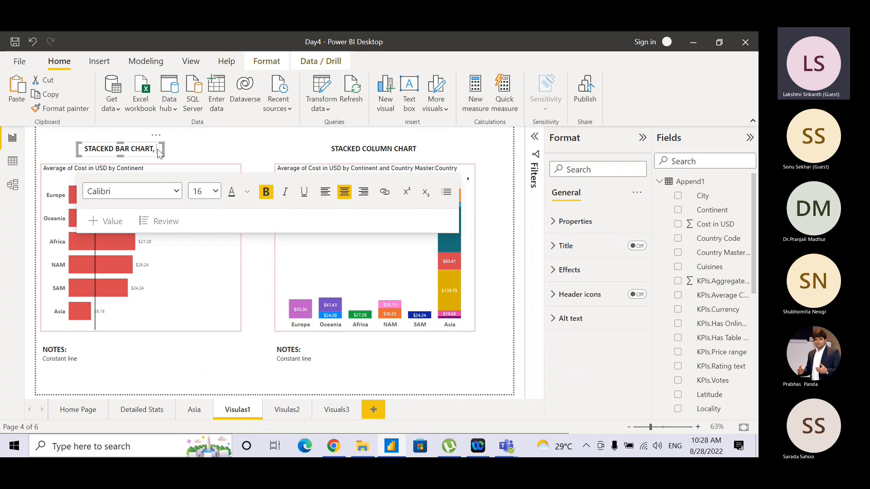
{"action": "key", "text": "BackSpace"}
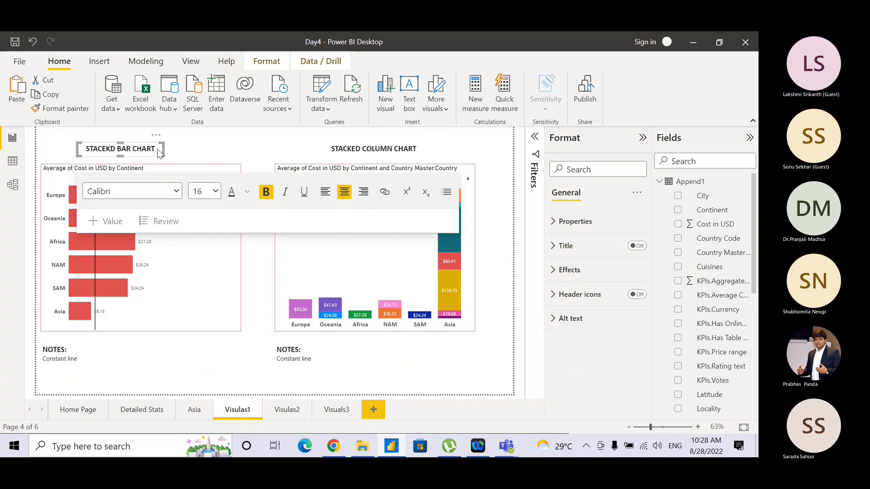
{"action": "key", "text": "Home"}
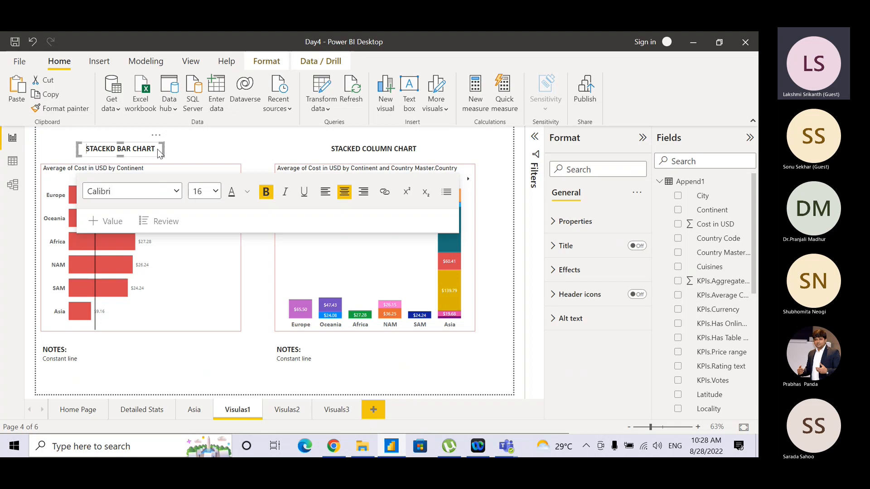
{"action": "type", "text": "100"}
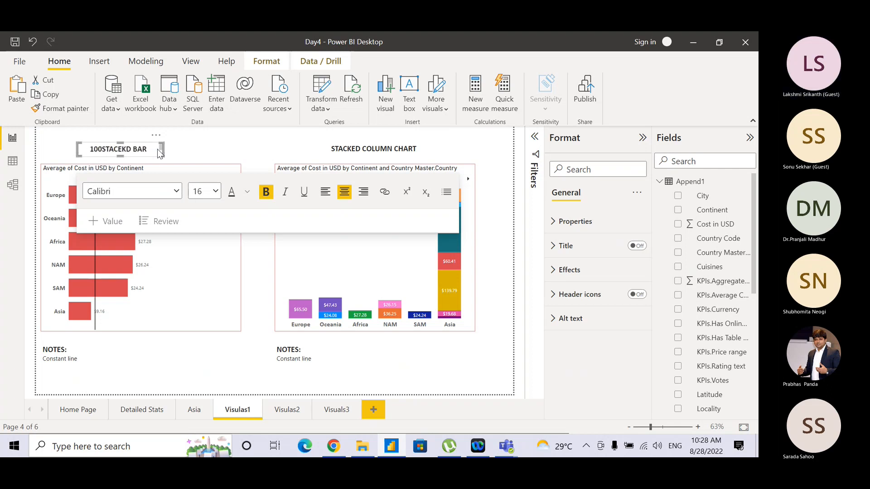
{"action": "type", "text": "% /"}
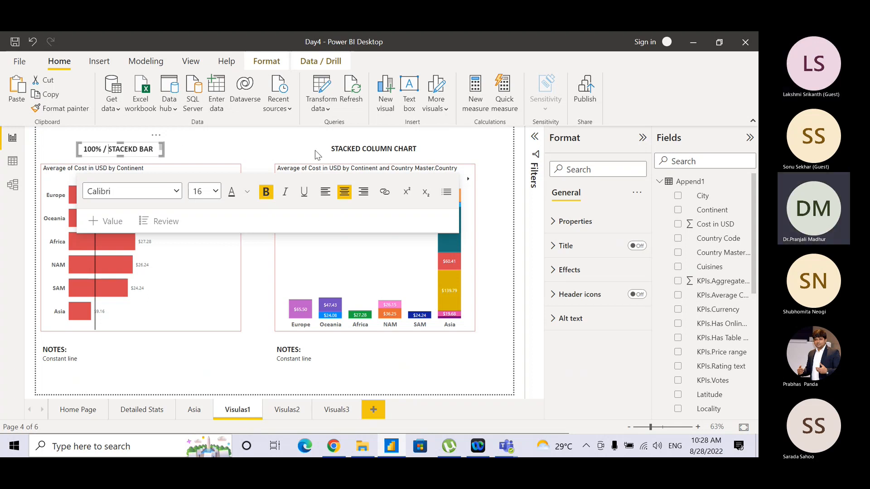
{"action": "left_click_drag", "start_coordinate": [161, 154], "coordinate": [179, 154]}
{"action": "left_click", "coordinate": [179, 155]}
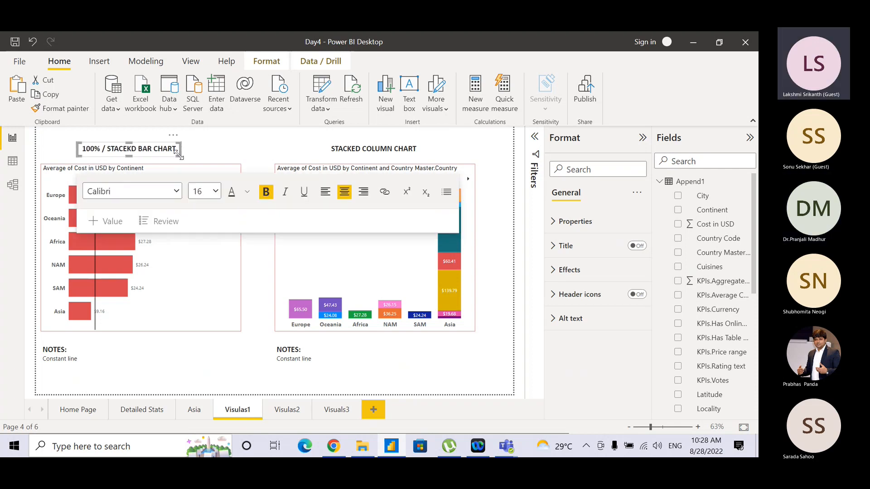
Prefix the stacked column chart's heading with "100% / " and enlarge its text box to show the whole heading
{"action": "left_click", "coordinate": [332, 148]}
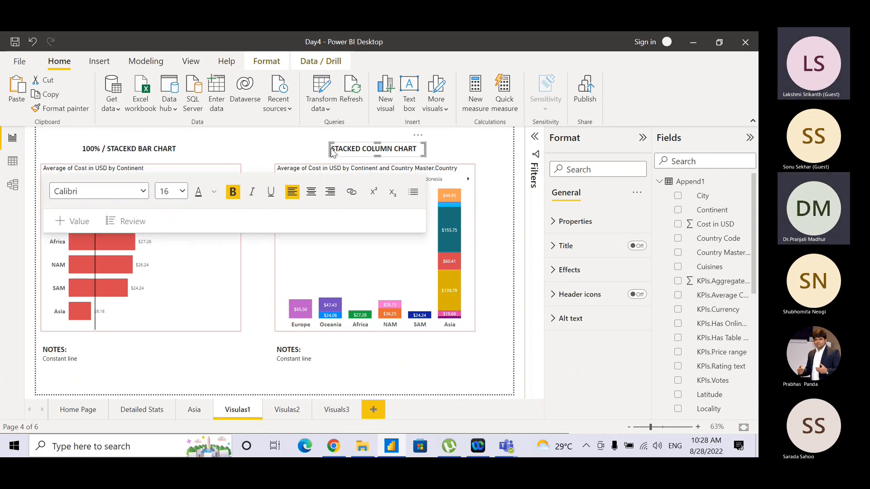
{"action": "type", "text": "100%"}
{"action": "type", "text": " /"}
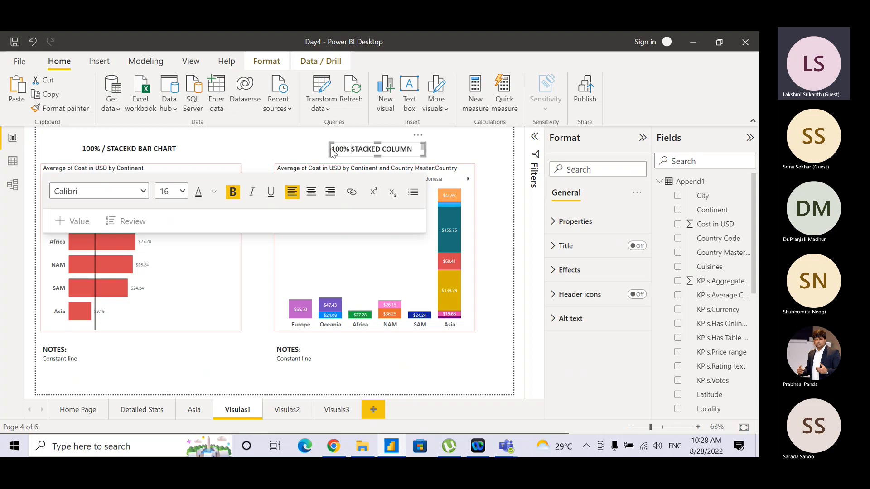
{"action": "left_click", "coordinate": [428, 159]}
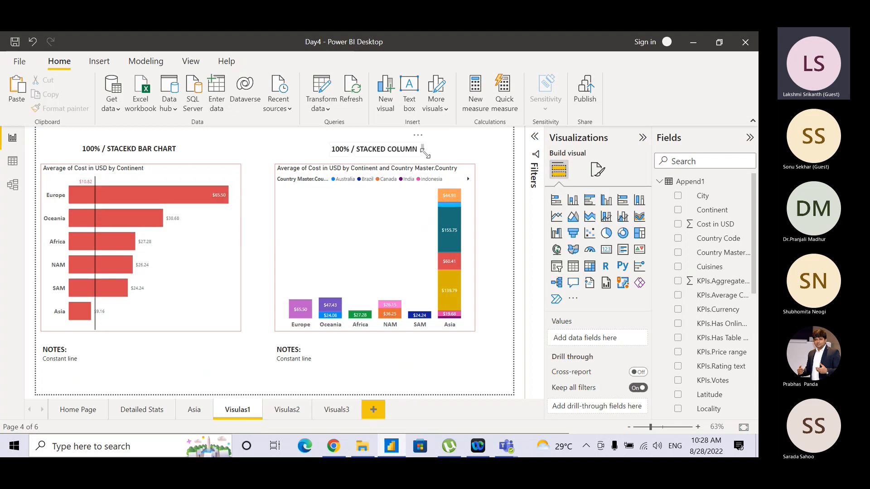
{"action": "left_click", "coordinate": [425, 153]}
{"action": "mouse_move", "coordinate": [424, 155]}
{"action": "left_mouse_down"}
{"action": "mouse_move", "coordinate": [461, 159]}
{"action": "mouse_move", "coordinate": [417, 147]}
{"action": "left_mouse_up"}
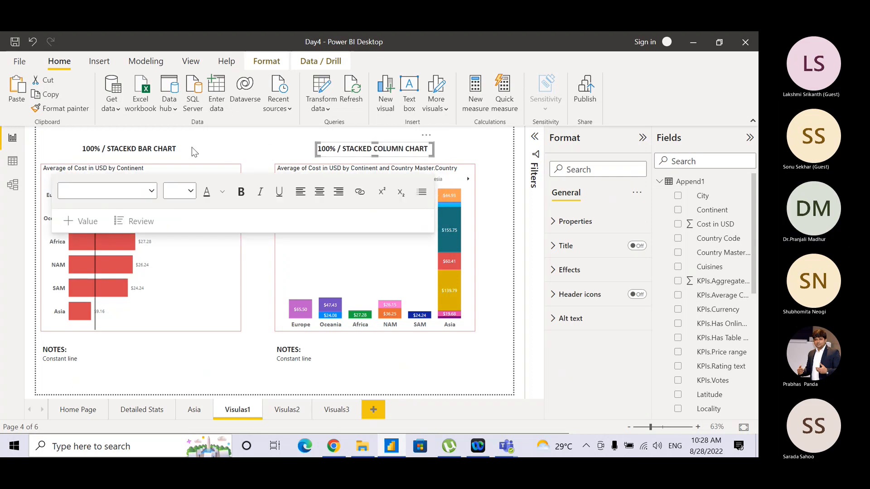
Move the stacked bar chart's heading slightly toward the centre above its chart and deselect it
{"action": "left_click", "coordinate": [180, 150]}
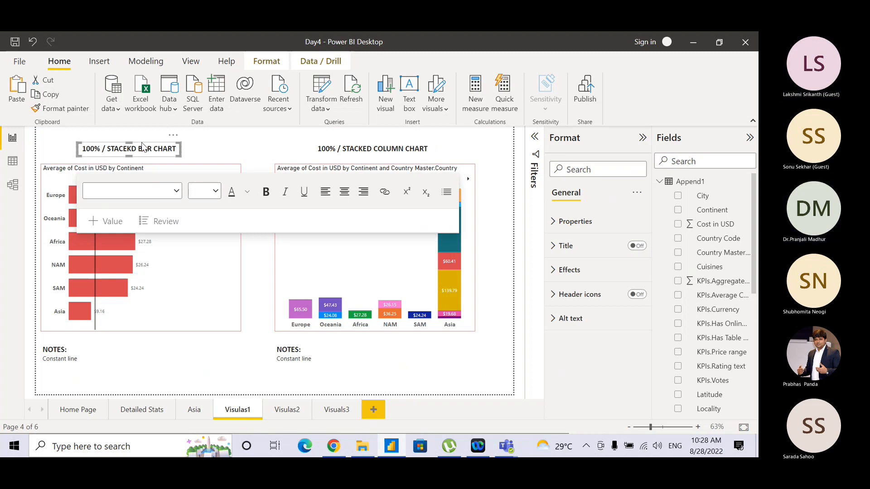
{"action": "mouse_move", "coordinate": [142, 147]}
{"action": "left_mouse_down"}
{"action": "mouse_move", "coordinate": [125, 149]}
{"action": "mouse_move", "coordinate": [156, 150]}
{"action": "left_mouse_up"}
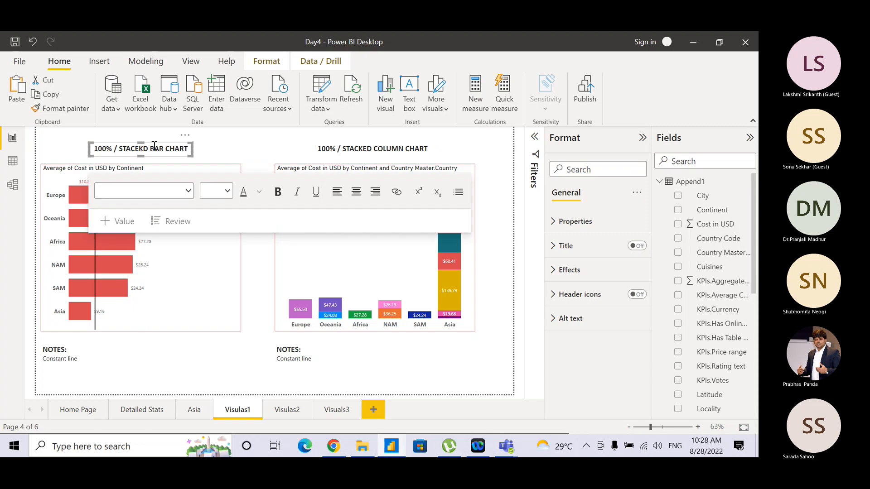
{"action": "left_click", "coordinate": [222, 138]}
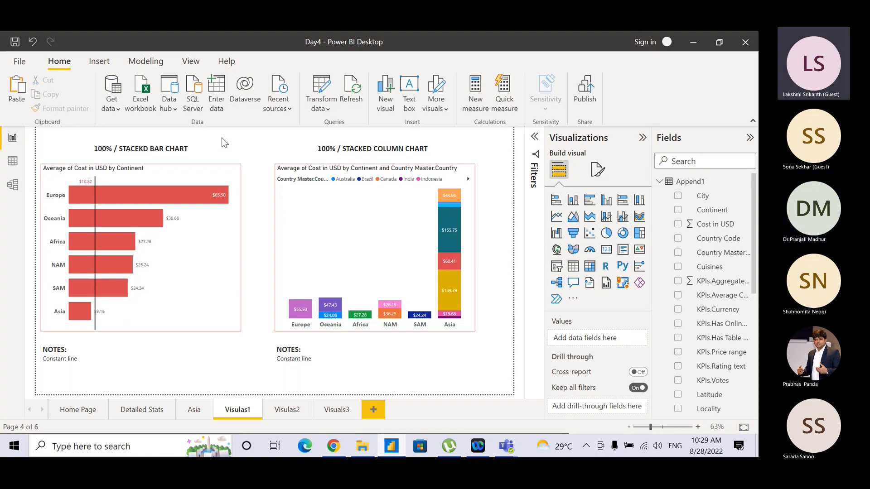
Convert the stacked column chart on Visulas1 to a 100% stacked column chart and inspect the data details of its Europe column
{"action": "key", "text": "ctrl"}
{"action": "key", "text": "ctrl"}
{"action": "key", "text": "ctrl"}
{"action": "left_click", "coordinate": [454, 171]}
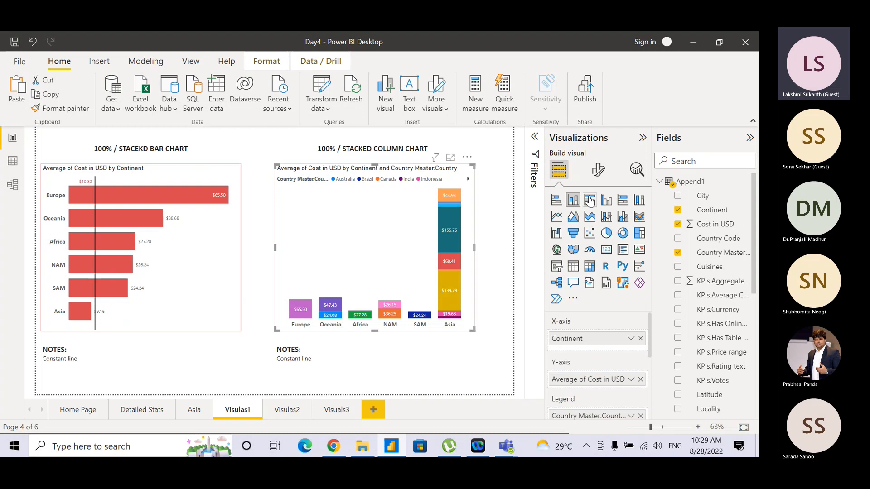
{"action": "left_click", "coordinate": [638, 201]}
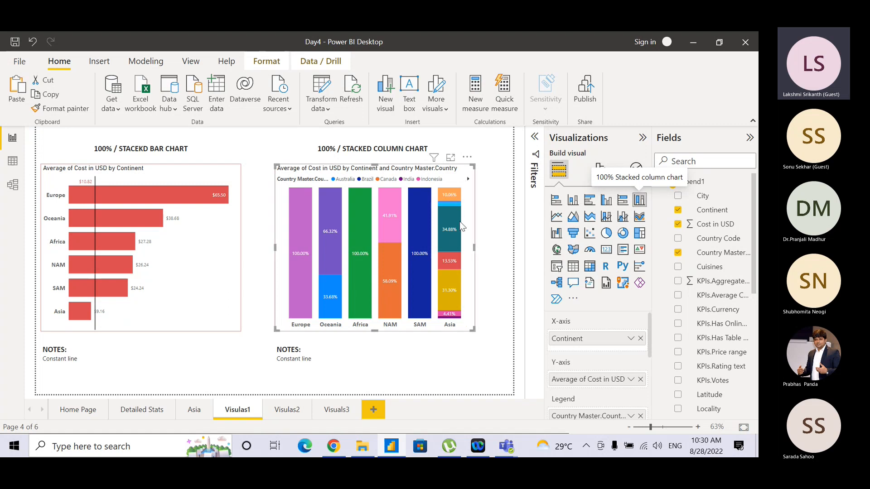
{"action": "mouse_move", "coordinate": [459, 221]}
{"action": "mouse_move", "coordinate": [300, 232]}
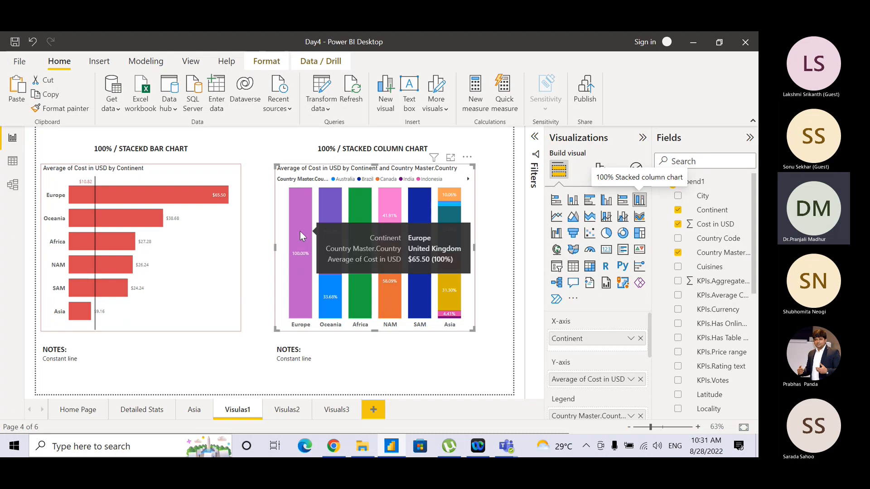
Try converting the Average of Cost in USD by Continent bar chart to a 100% stacked bar chart
{"action": "left_click", "coordinate": [207, 175]}
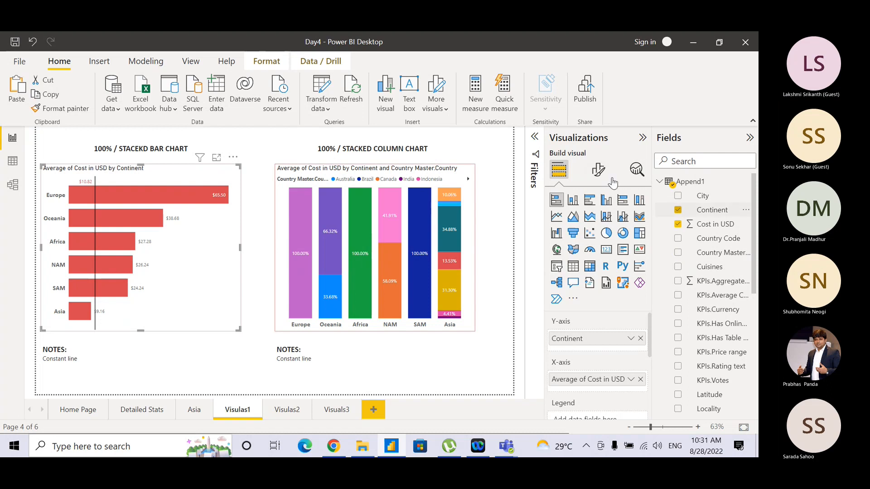
{"action": "left_click", "coordinate": [624, 202]}
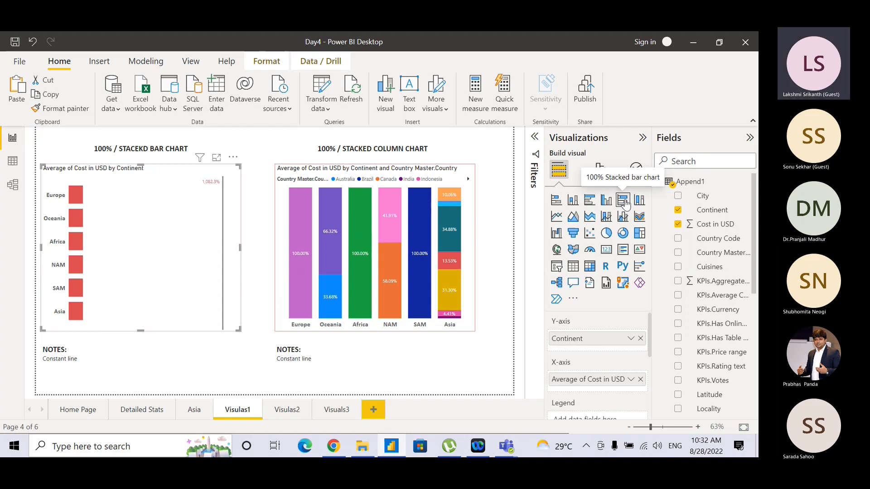
{"action": "left_click", "coordinate": [624, 202]}
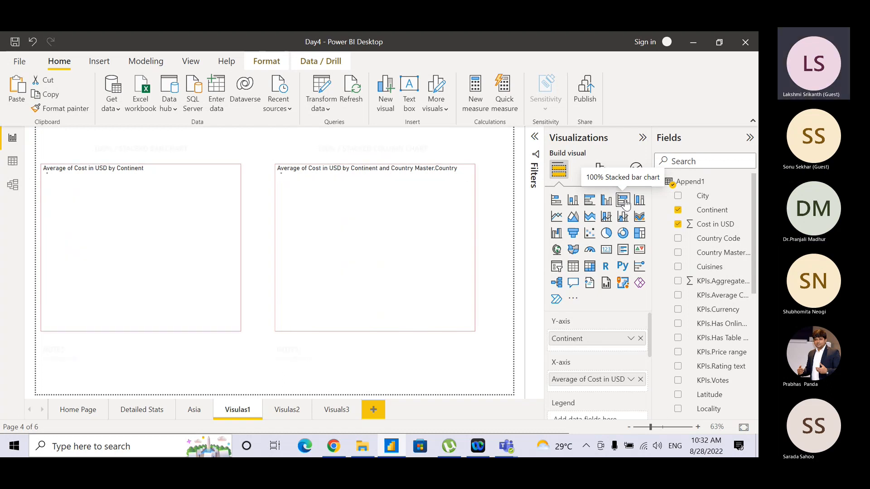
Check which analytics lines the 100% stacked column chart offers, deselect it, and go to the Visuals3 page
{"action": "left_click", "coordinate": [467, 172]}
{"action": "left_click", "coordinate": [636, 172]}
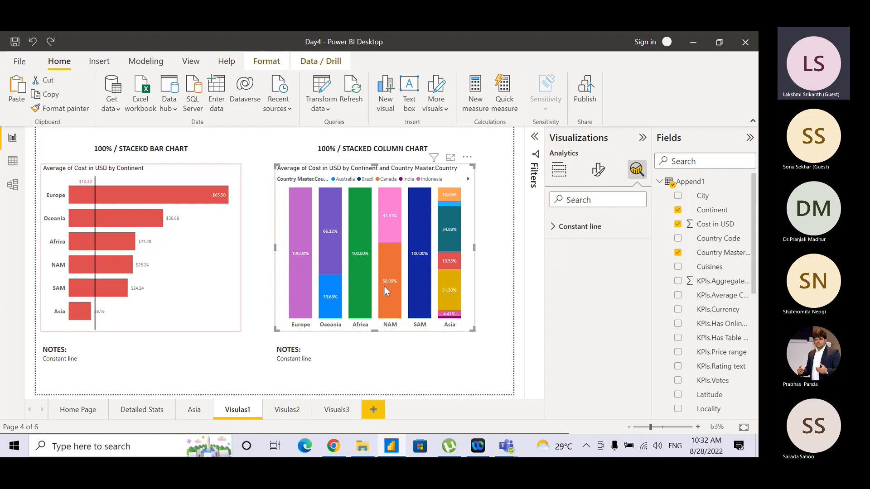
{"action": "left_click", "coordinate": [482, 219]}
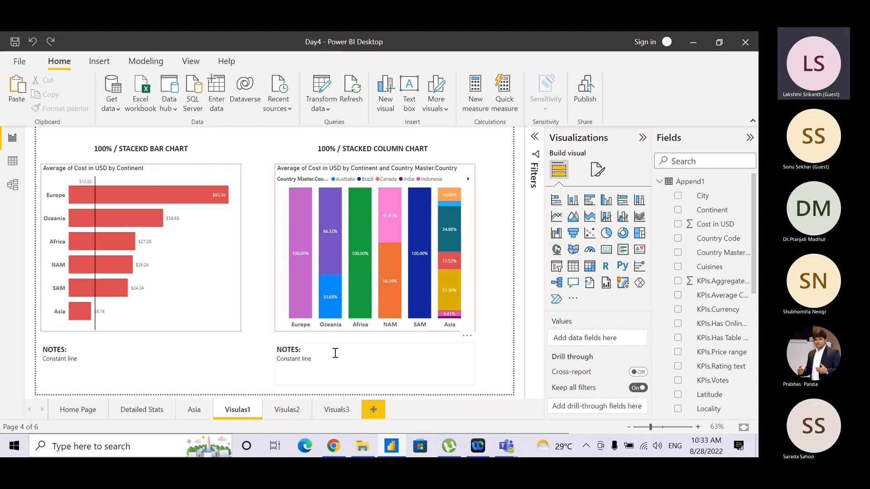
{"action": "left_click", "coordinate": [330, 416]}
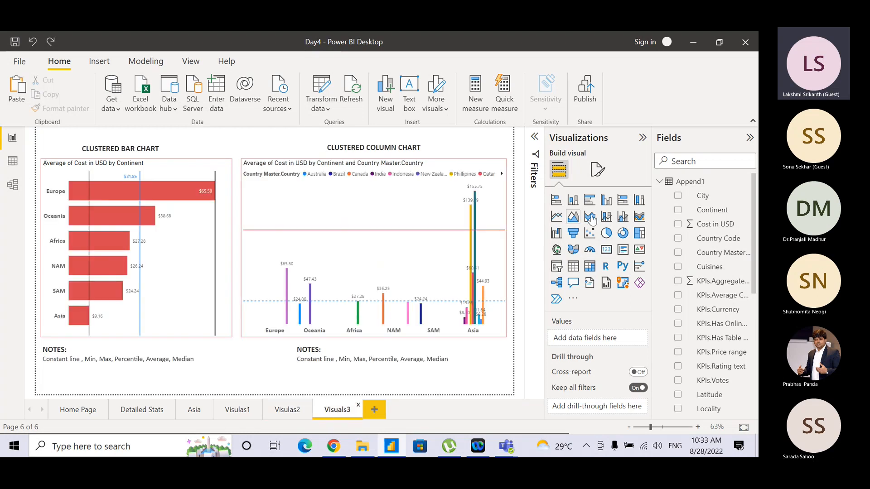
{"action": "mouse_move", "coordinate": [471, 303]}
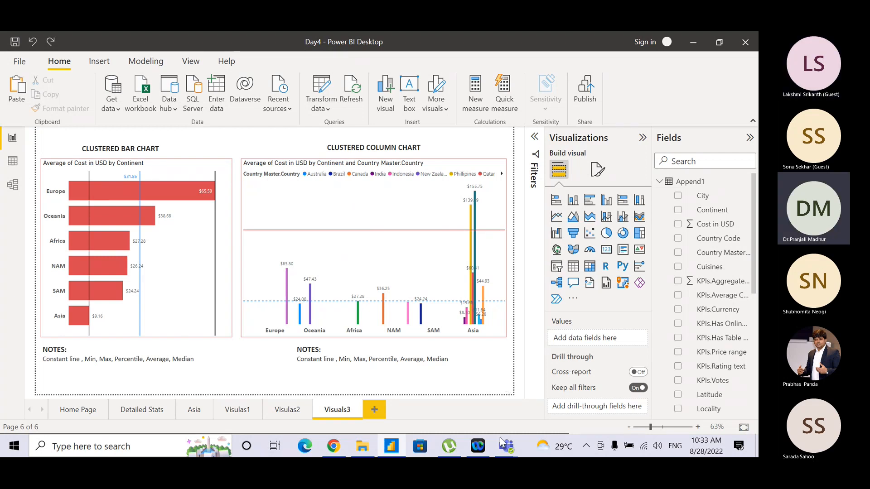
Switch to the Microsoft Teams meeting and draft the chat message "10 mins."
{"action": "mouse_move", "coordinate": [505, 445]}
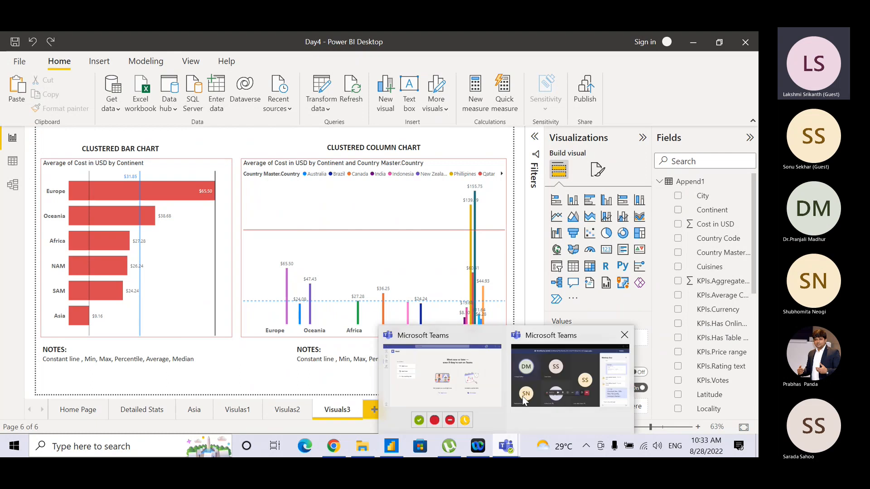
{"action": "left_click", "coordinate": [550, 356]}
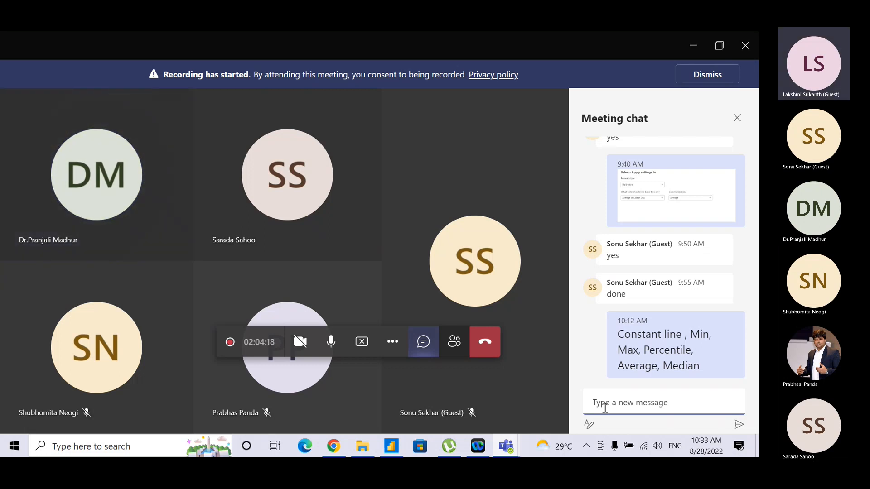
{"action": "type", "text": "10"}
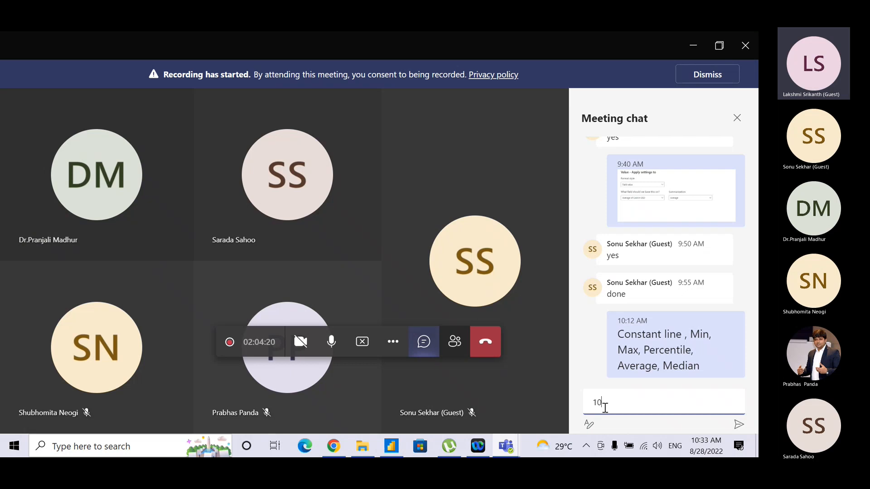
{"action": "type", "text": " mins"}
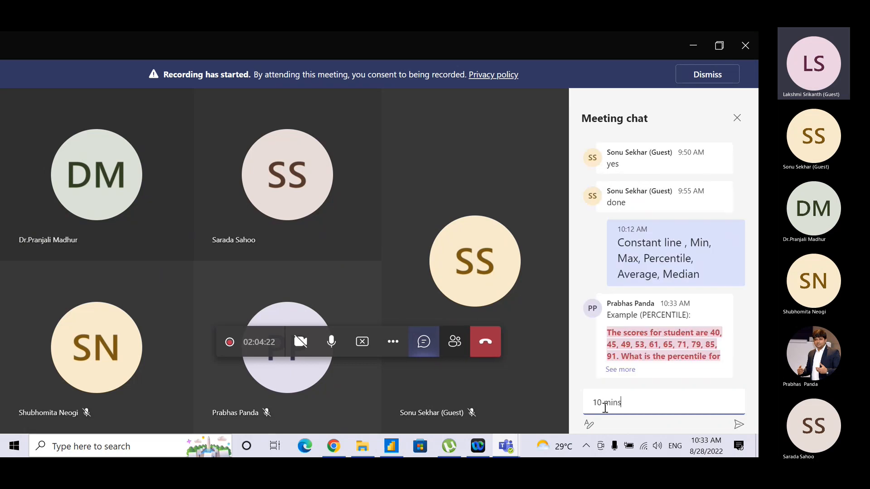
{"action": "type", "text": "."}
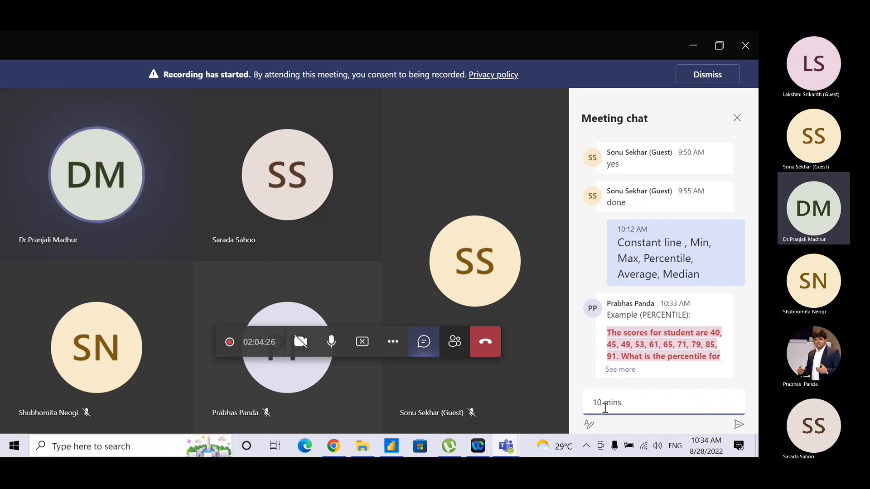
Expand the percentile example message in the meeting chat and read its question and solution
{"action": "left_click", "coordinate": [633, 370]}
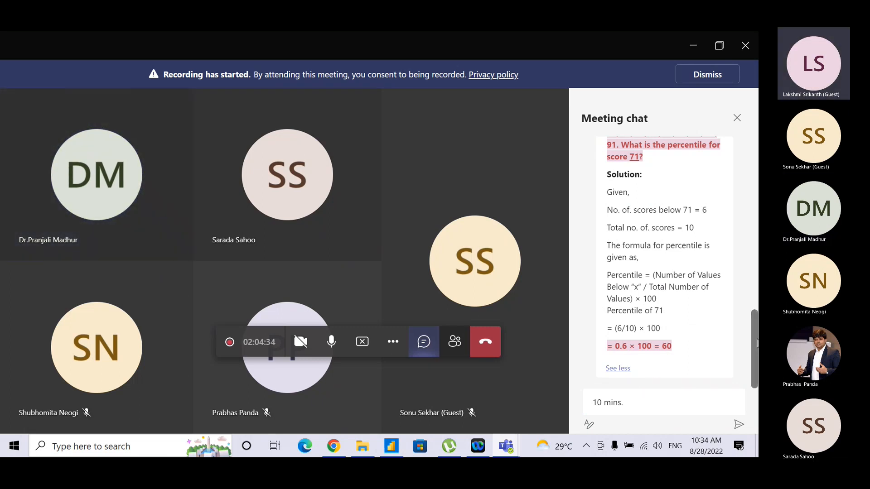
{"action": "scroll", "coordinate": [643, 185], "scroll_direction": "up", "scroll_amount": 2}
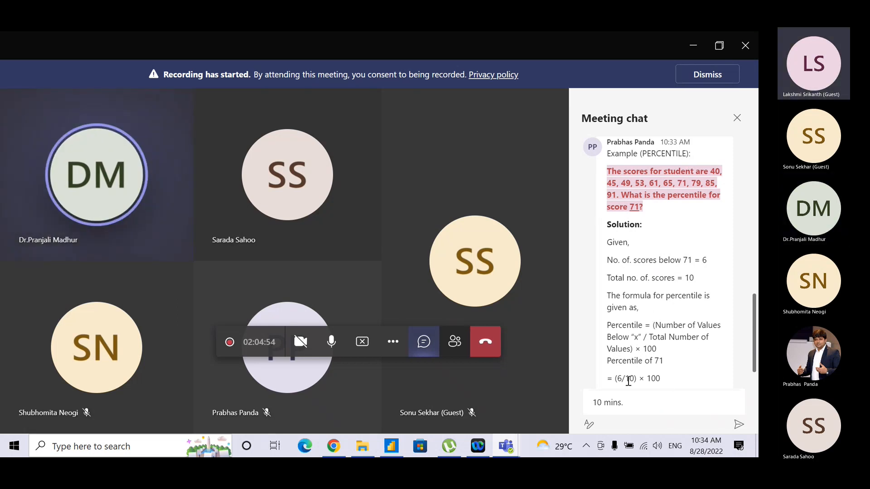
{"action": "scroll", "coordinate": [753, 315], "scroll_direction": "down", "scroll_amount": 2}
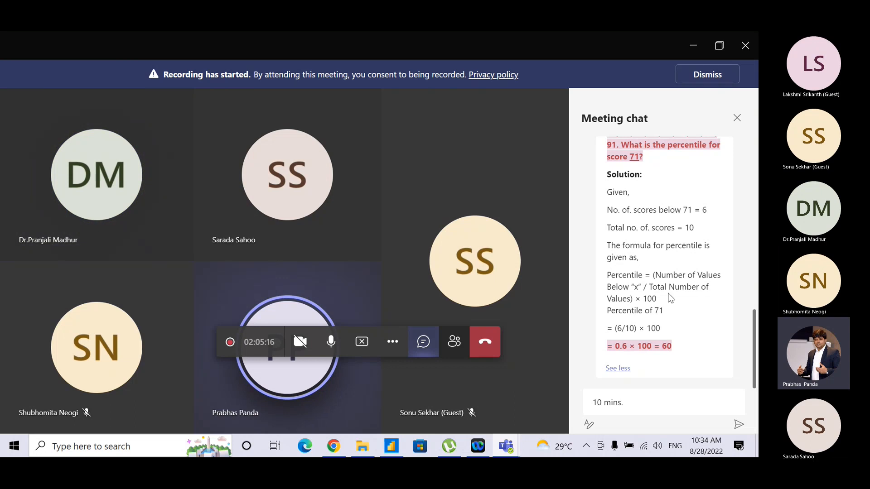
Return to the Visuals3 page in Power BI Desktop and open Windows search
{"action": "key", "text": "alt+Tab"}
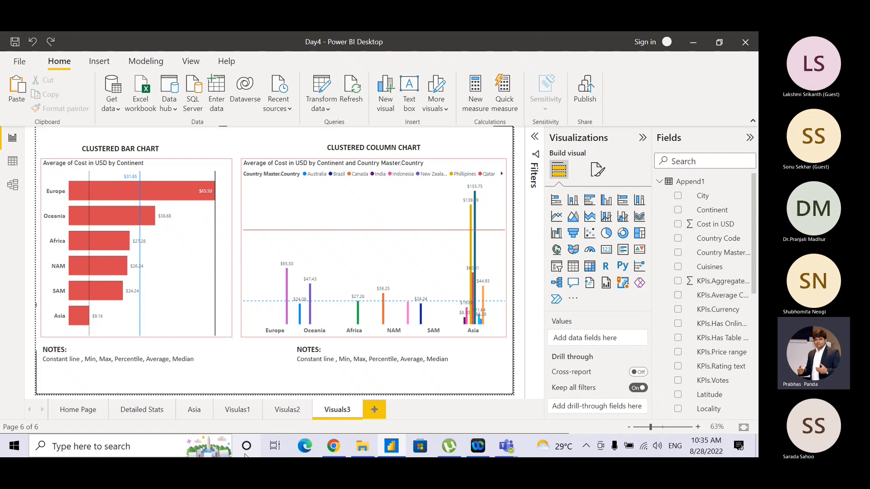
{"action": "left_click", "coordinate": [166, 451]}
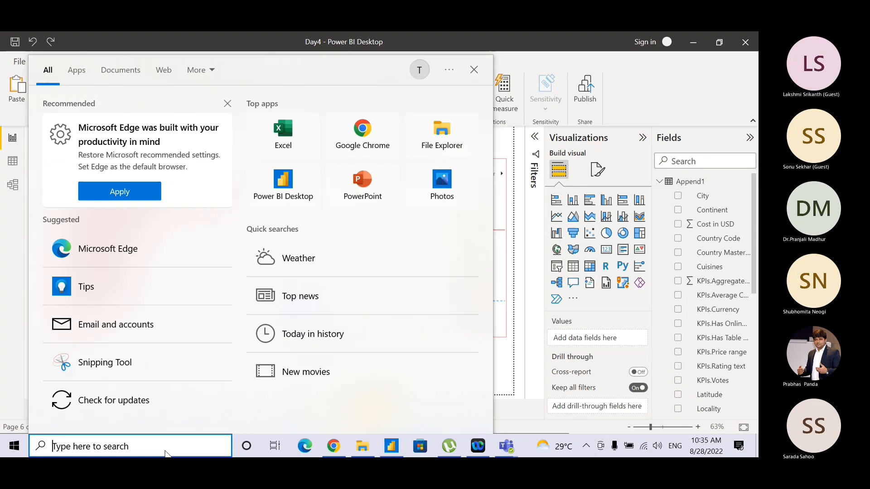
Create a blank presentation in PowerPoint and delete the title and subtitle placeholders from its first slide
{"action": "left_click", "coordinate": [356, 184]}
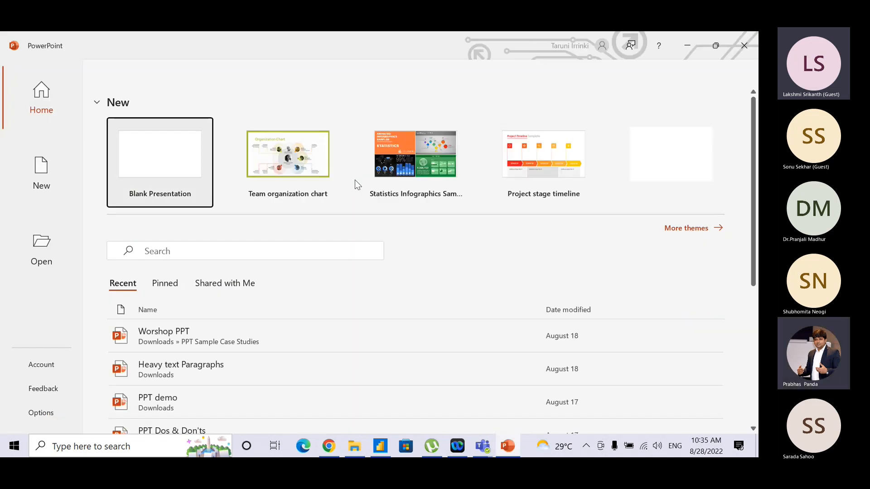
{"action": "left_click", "coordinate": [196, 176]}
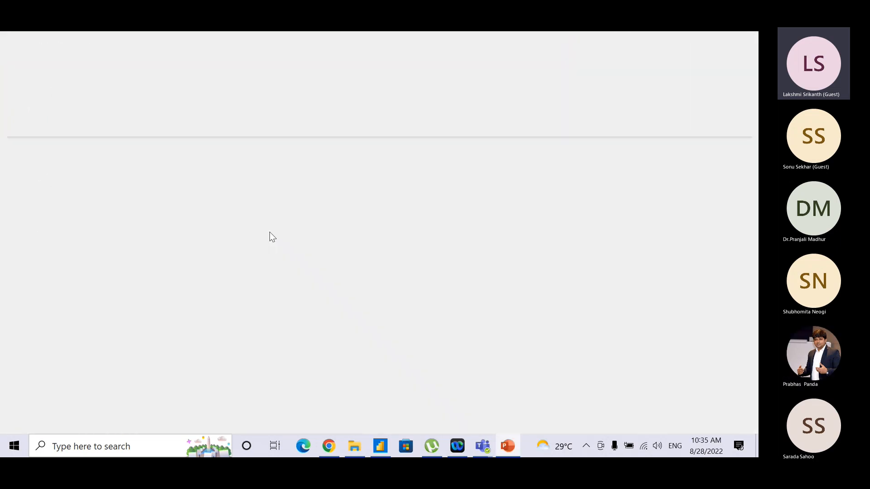
{"action": "key", "text": "ctrl+a"}
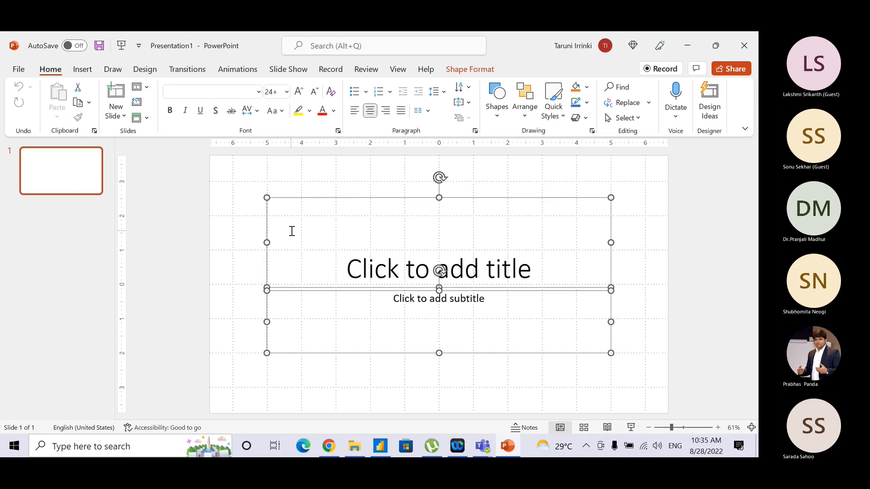
{"action": "key", "text": "Delete"}
Switch to Power BI Desktop and select the 100% stacked column chart on the Visulas1 page
{"action": "key", "text": "alt+Tab"}
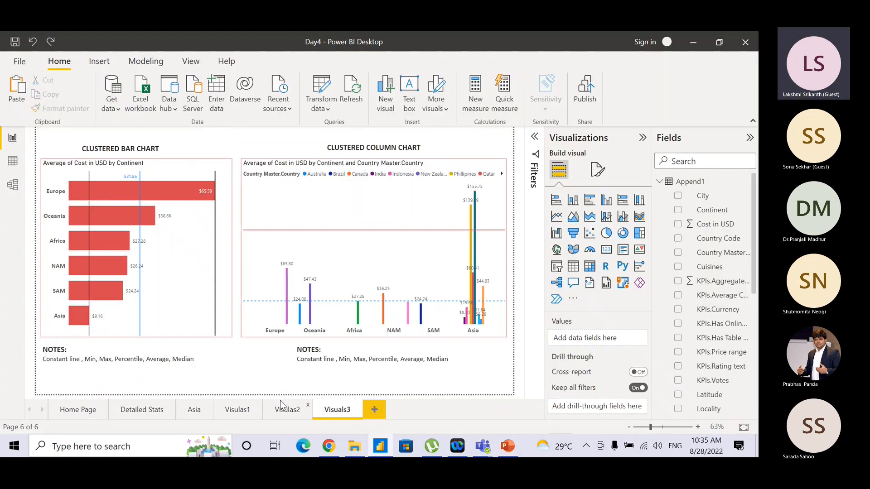
{"action": "left_click", "coordinate": [95, 413]}
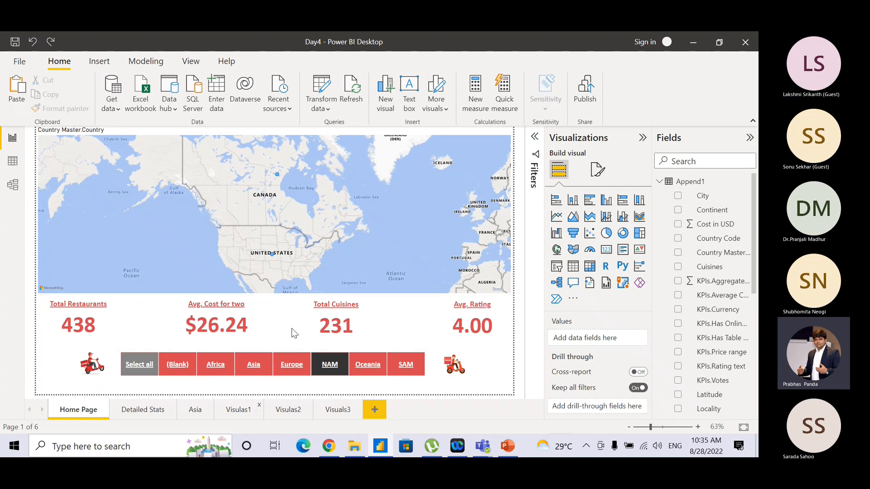
{"action": "left_click", "coordinate": [252, 410]}
{"action": "left_click", "coordinate": [304, 171]}
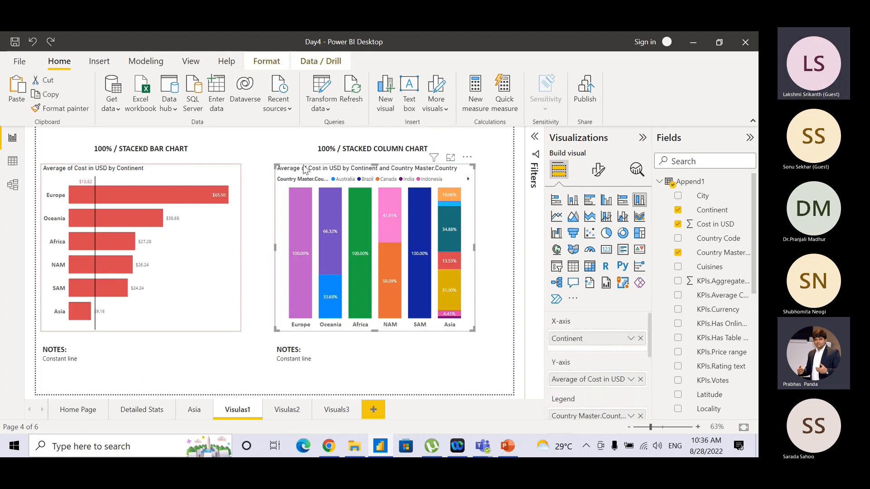
{"action": "key", "text": "alt+Tab"}
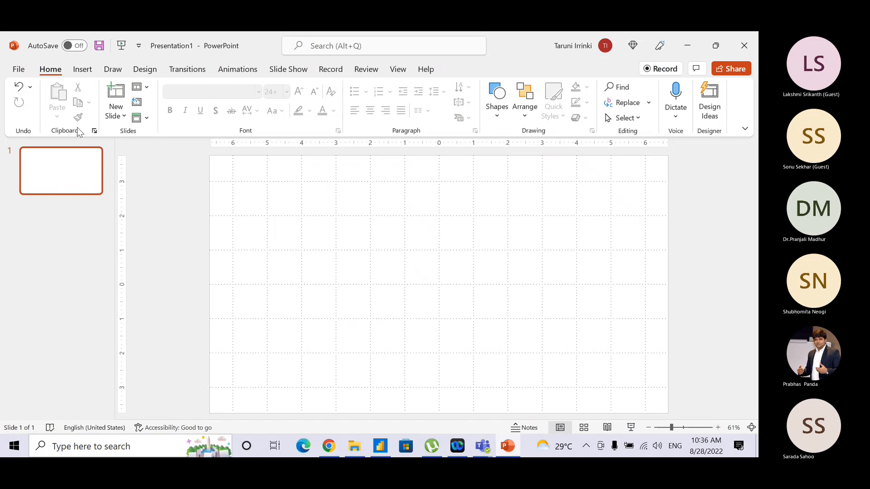
{"action": "key", "text": "alt+Tab"}
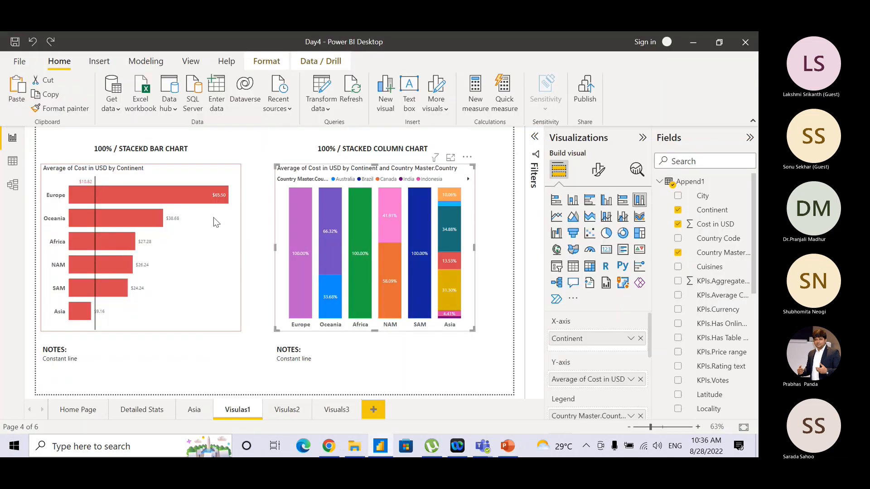
Copy the 100% stacked column chart visual and try to paste it onto the blank PowerPoint slide
{"action": "right_click", "coordinate": [290, 169]}
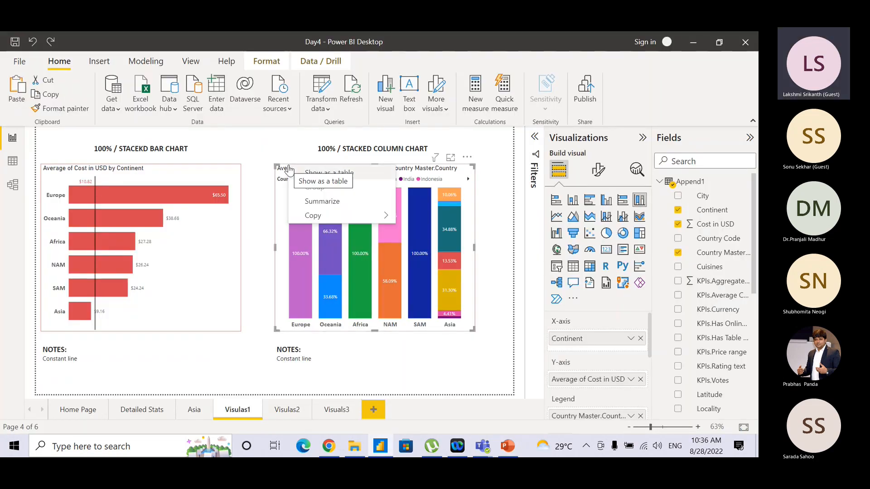
{"action": "mouse_move", "coordinate": [312, 215]}
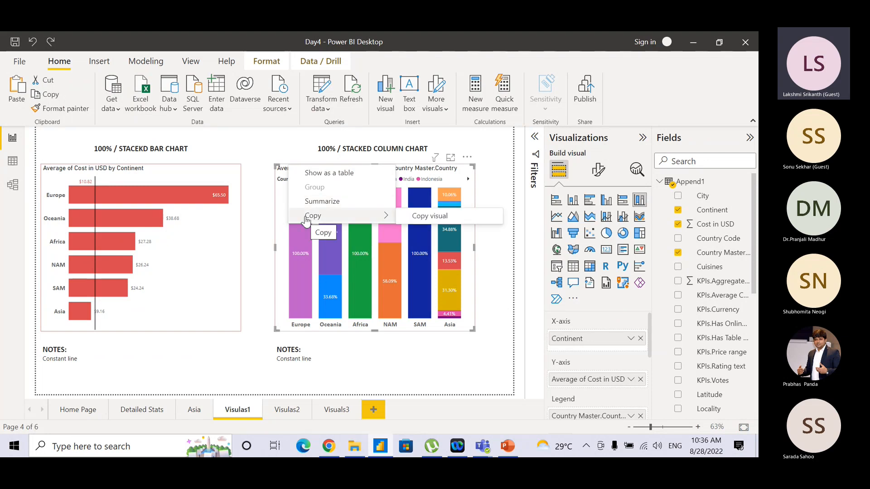
{"action": "left_click", "coordinate": [429, 218]}
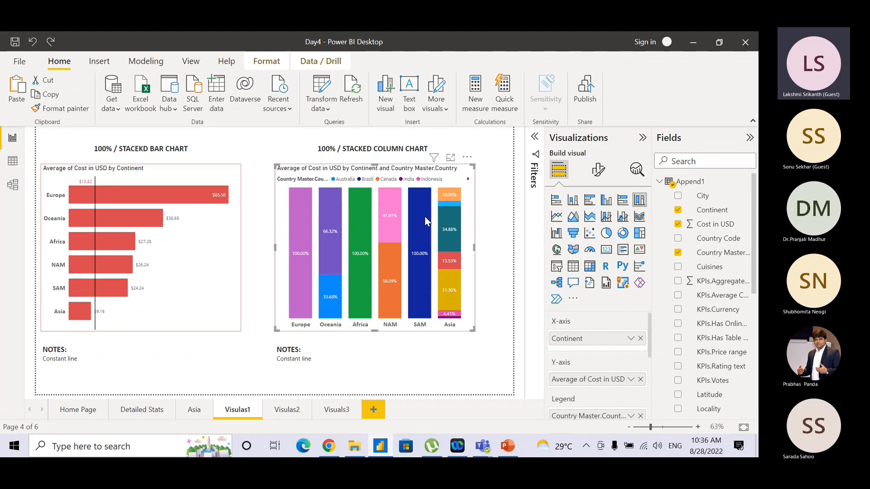
{"action": "key", "text": "alt+Tab"}
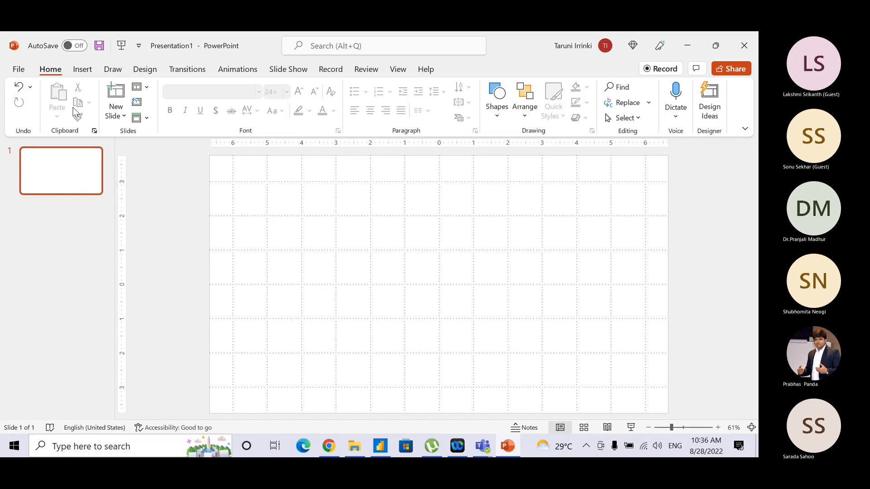
{"action": "right_click", "coordinate": [266, 214]}
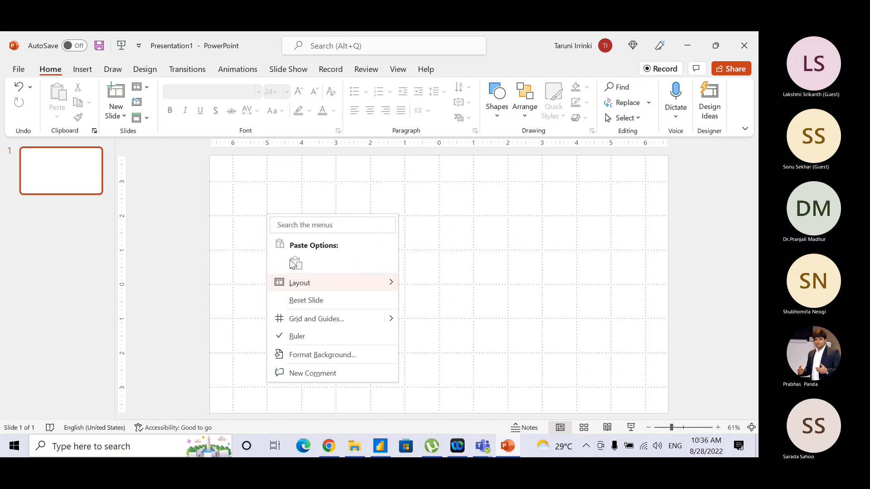
{"action": "left_click", "coordinate": [218, 185]}
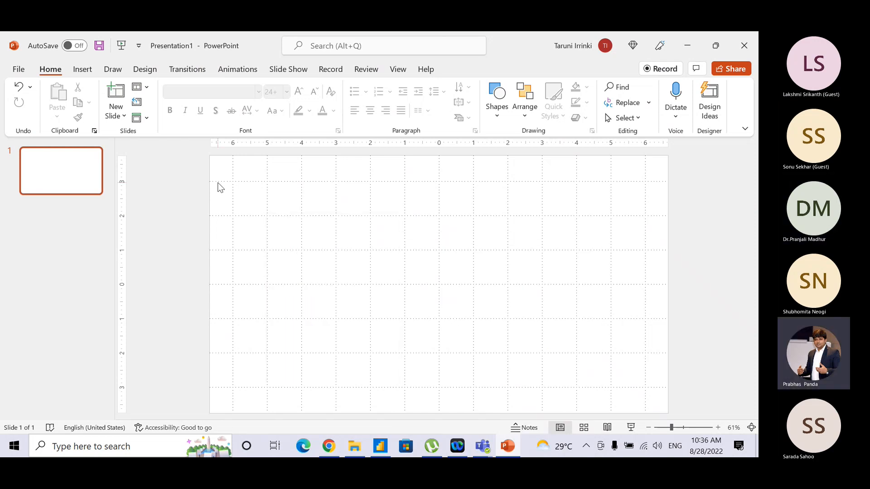
Return to Power BI Desktop and capture a rectangular screen snip of the stacked column chart with its heading and notes
{"action": "key", "text": "alt+Tab"}
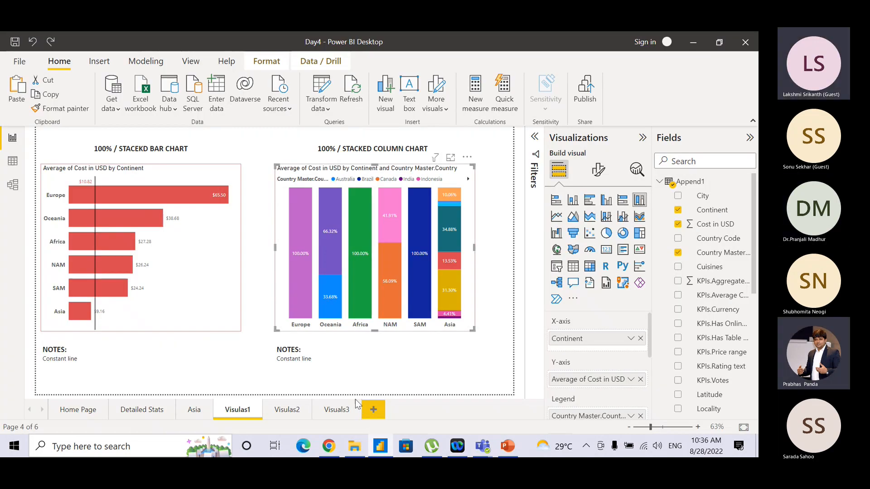
{"action": "key", "text": "super+shift+s"}
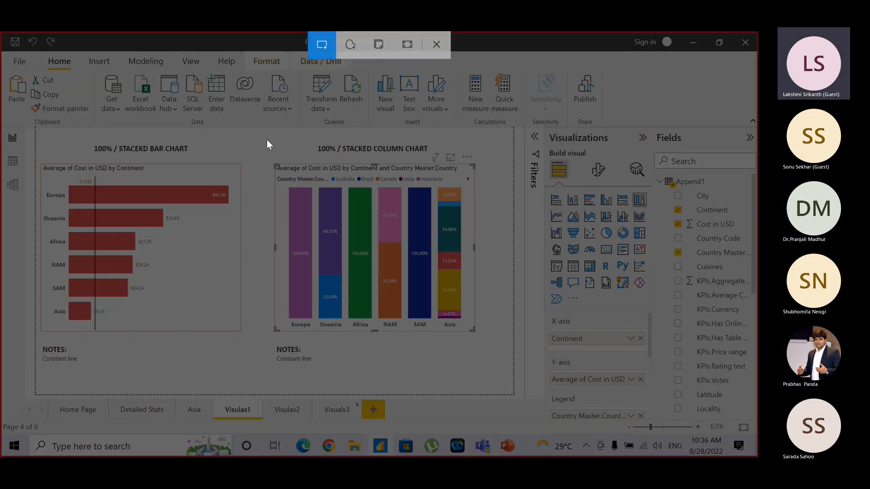
{"action": "mouse_move", "coordinate": [266, 139]}
{"action": "left_mouse_down"}
{"action": "mouse_move", "coordinate": [483, 382]}
{"action": "mouse_move", "coordinate": [486, 370]}
{"action": "left_mouse_up"}
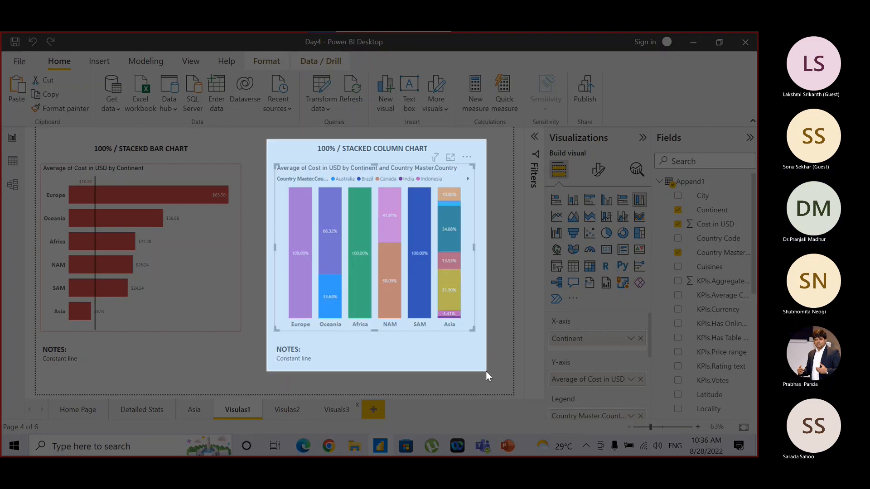
{"action": "key", "text": "alt+Tab"}
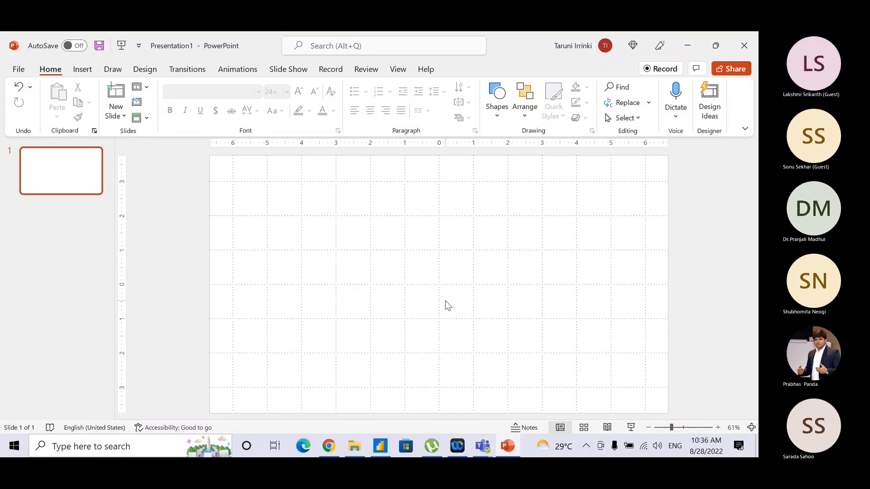
{"action": "key", "text": "alt+Tab"}
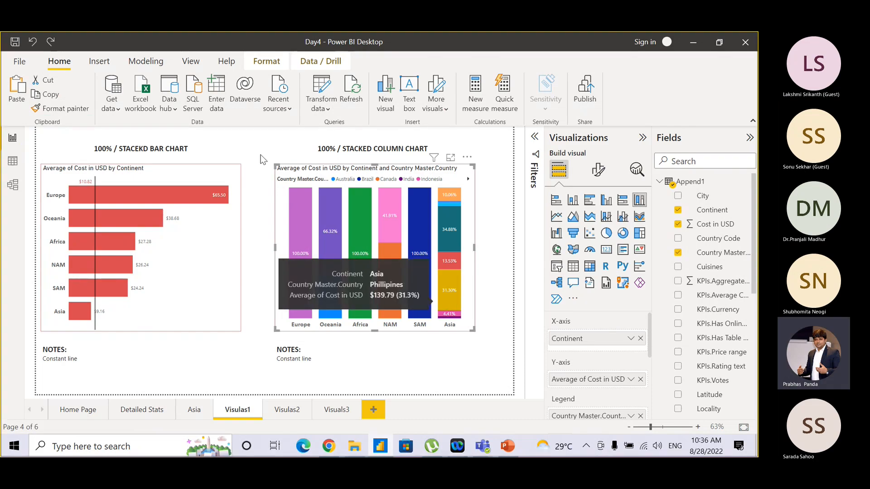
{"action": "key", "text": "super+shift+s"}
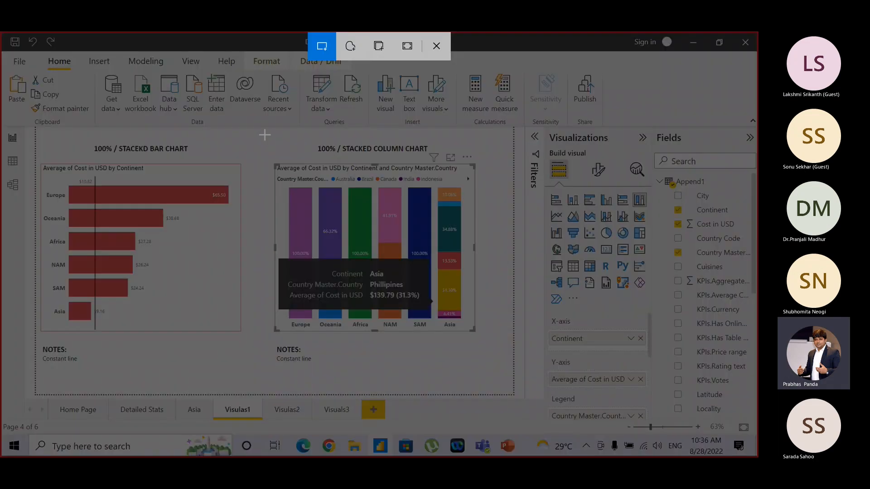
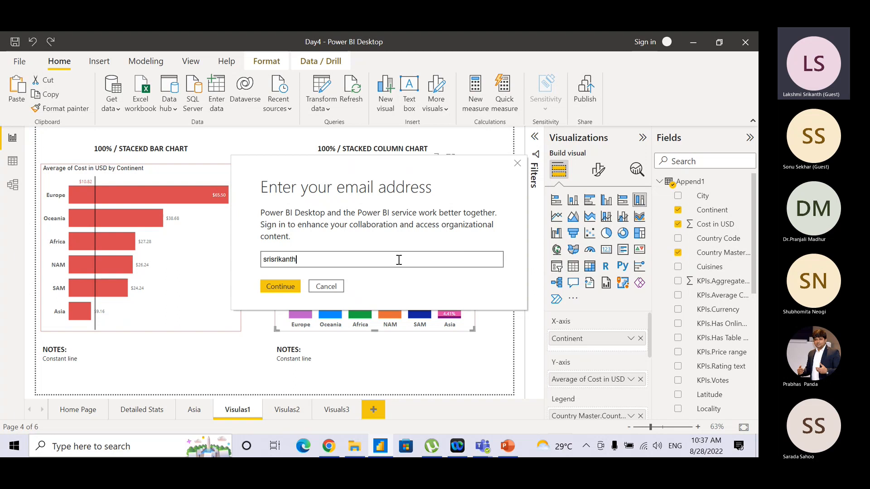
Try to sign in to Power BI with the account's e-mail address, and close the sign-in window
{"action": "type", "text": "l.com"}
{"action": "left_click", "coordinate": [281, 288]}
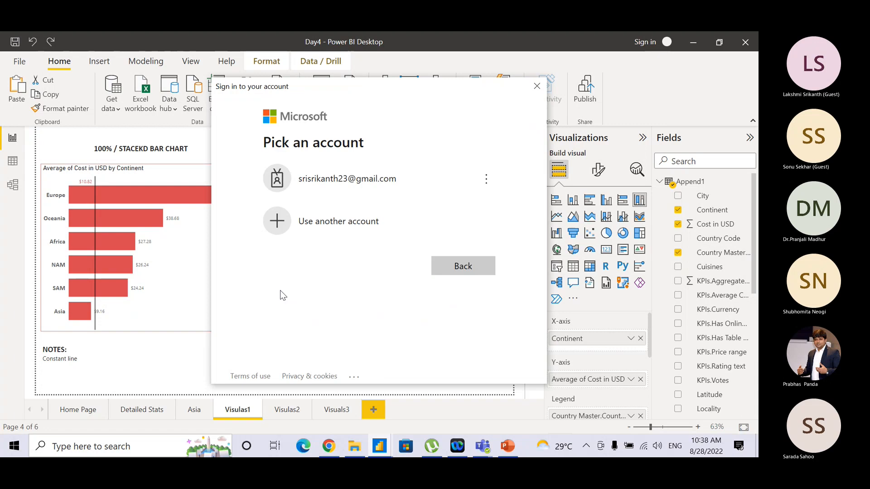
{"action": "left_click", "coordinate": [335, 182]}
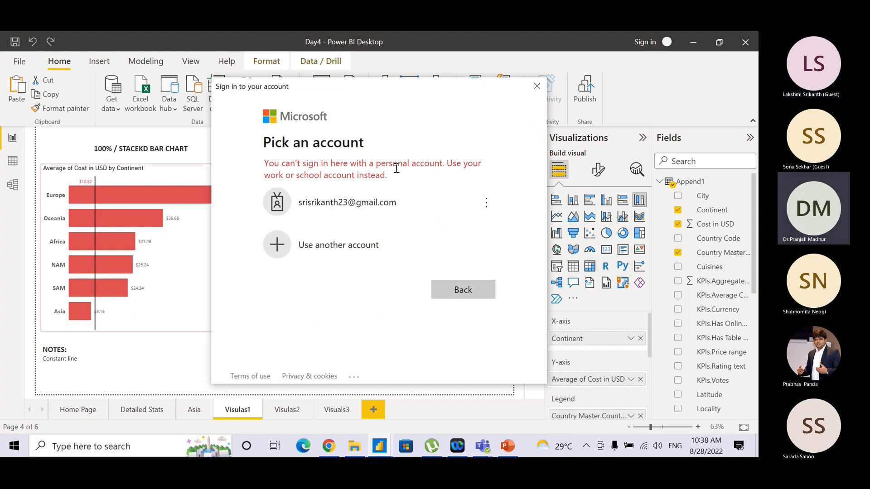
{"action": "left_click", "coordinate": [534, 85]}
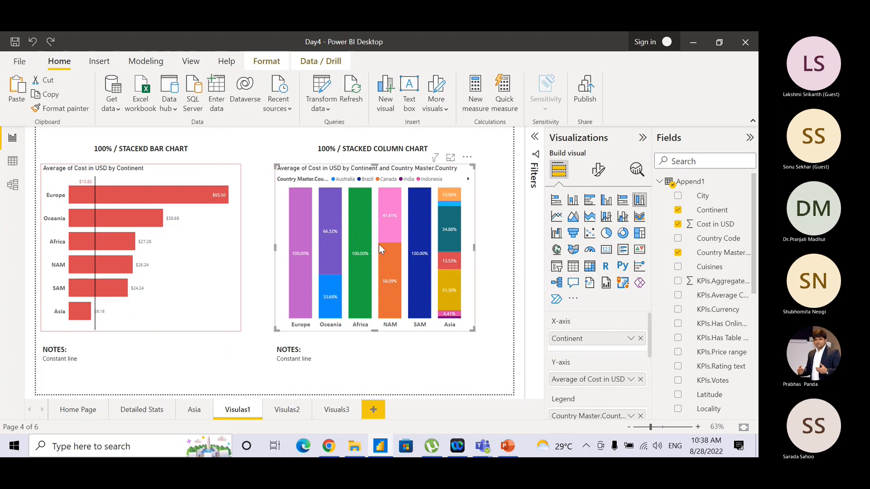
{"action": "left_click", "coordinate": [494, 266]}
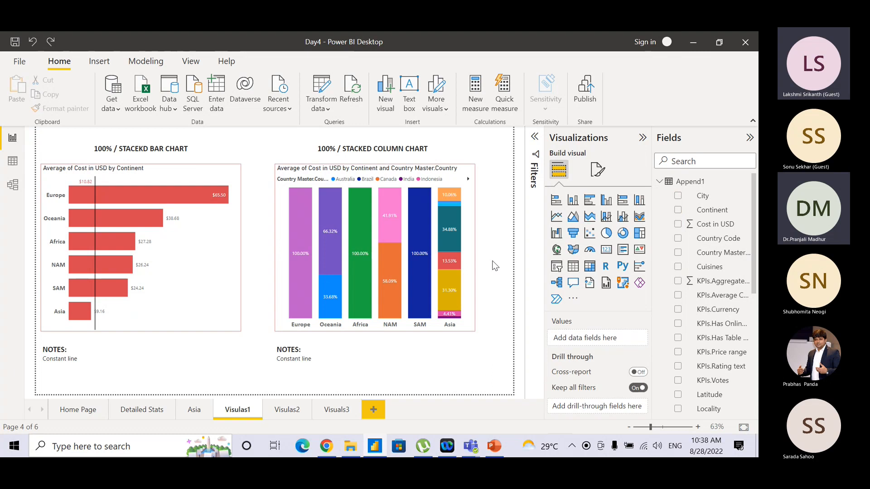
Switch to PowerPoint and delete the pasted chart picture from the slide
{"action": "key", "text": "alt+Tab"}
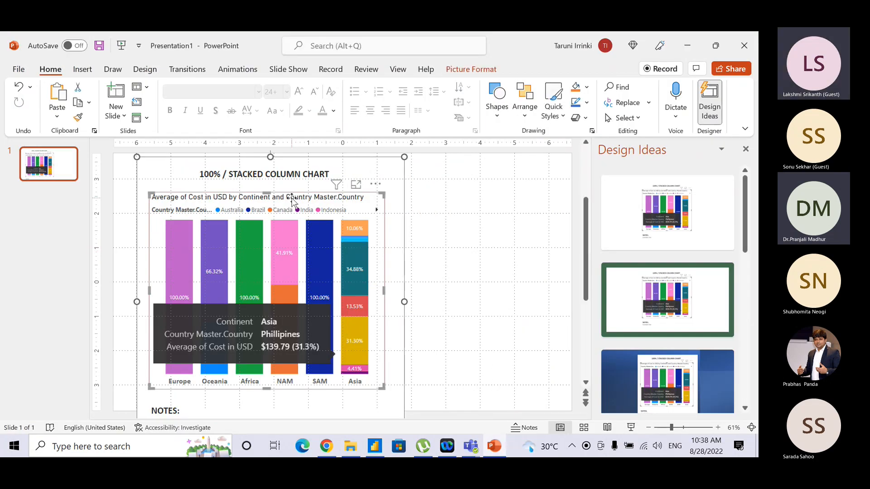
{"action": "key", "text": "Delete"}
{"action": "key", "text": "alt+Tab"}
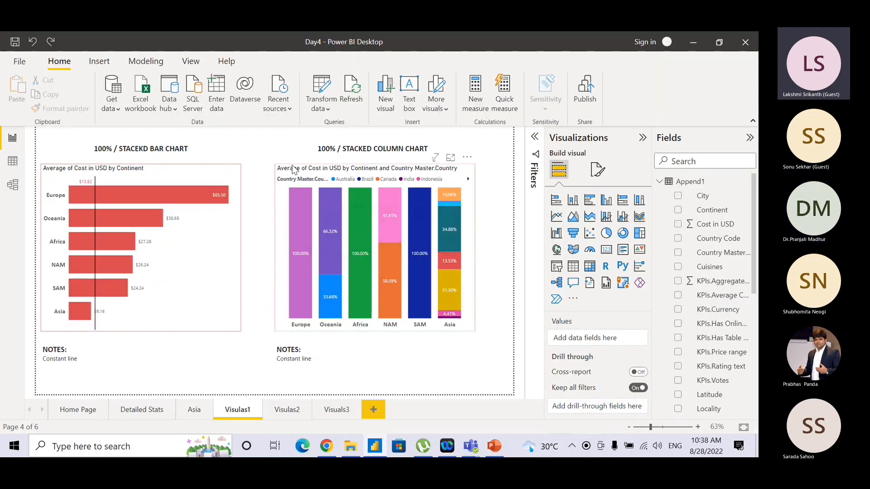
{"action": "key", "text": "alt+Tab"}
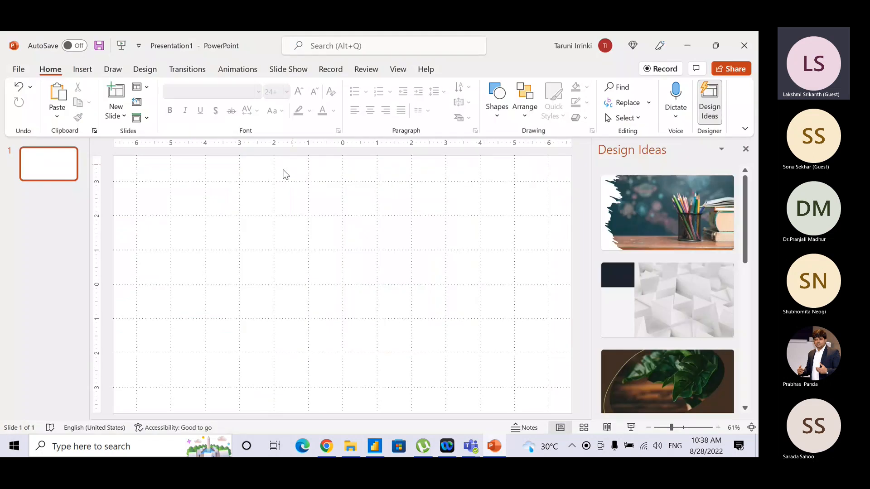
Examine the Paste Special formats and the paste link option offered for the copied chart picture, and leave without pasting
{"action": "left_click", "coordinate": [56, 114]}
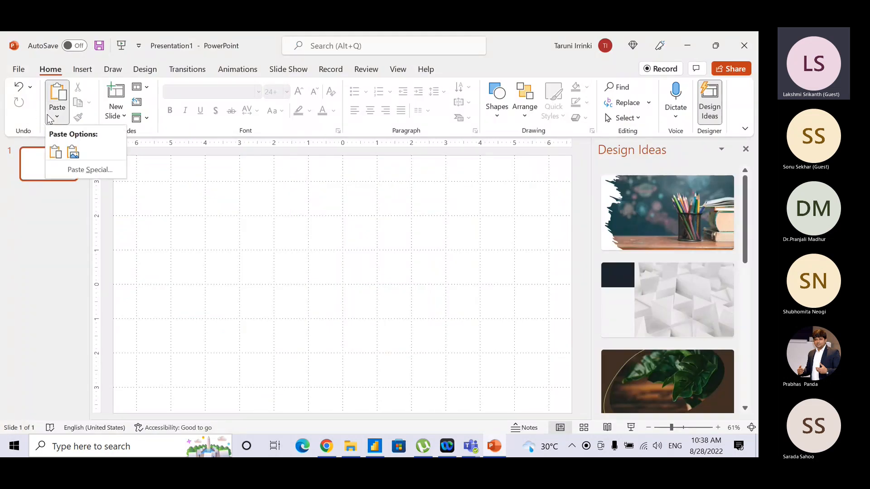
{"action": "left_click", "coordinate": [88, 171]}
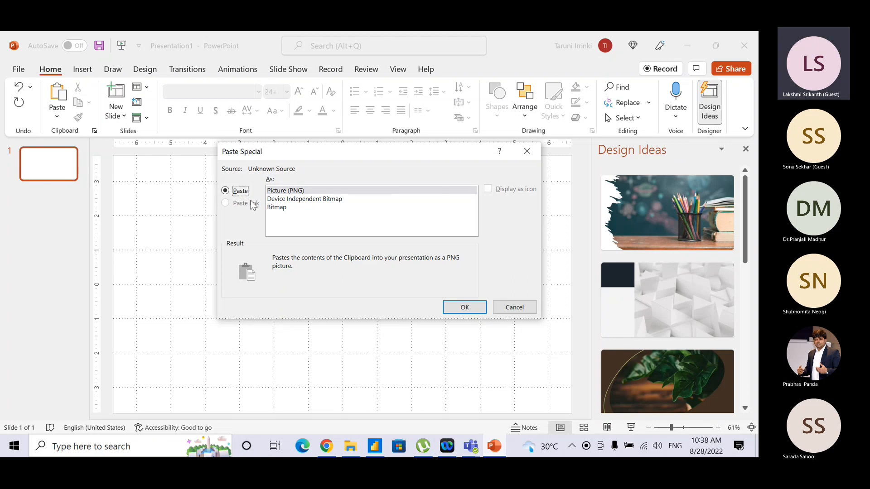
{"action": "key", "text": "ctrl"}
{"action": "key", "text": "ctrl"}
{"action": "key", "text": "ctrl"}
{"action": "key", "text": "ctrl"}
{"action": "key", "text": "ctrl"}
{"action": "key", "text": "ctrl"}
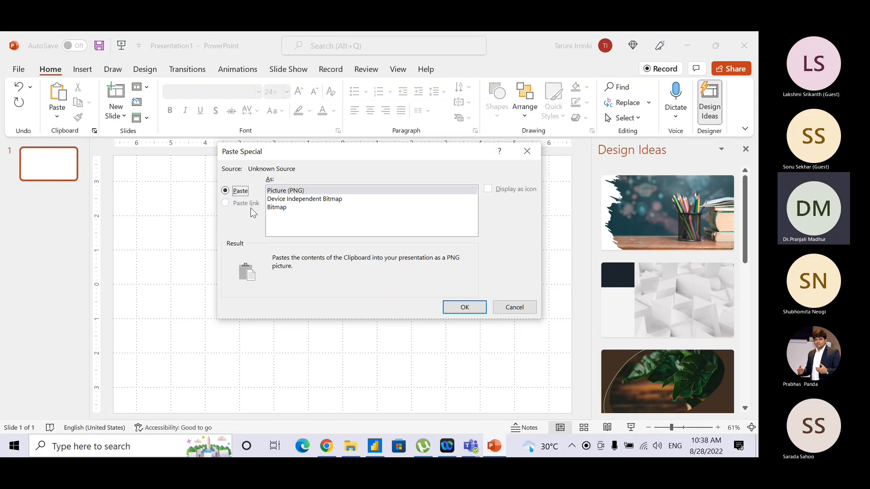
{"action": "left_click", "coordinate": [523, 310]}
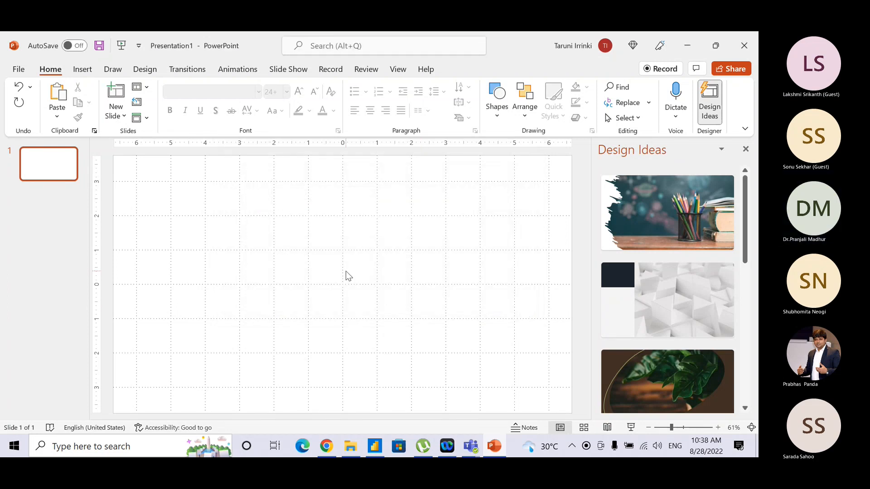
{"action": "key", "text": "alt+Tab"}
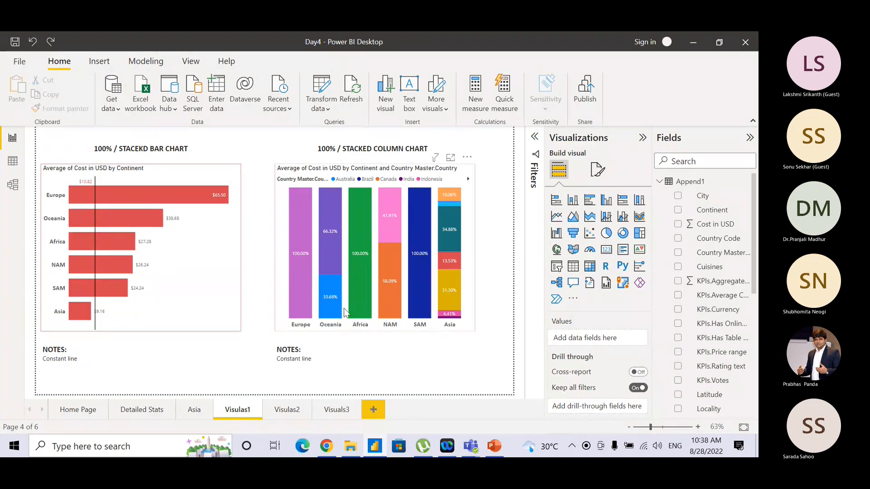
{"action": "left_click", "coordinate": [173, 444]}
{"action": "type", "text": "excel"}
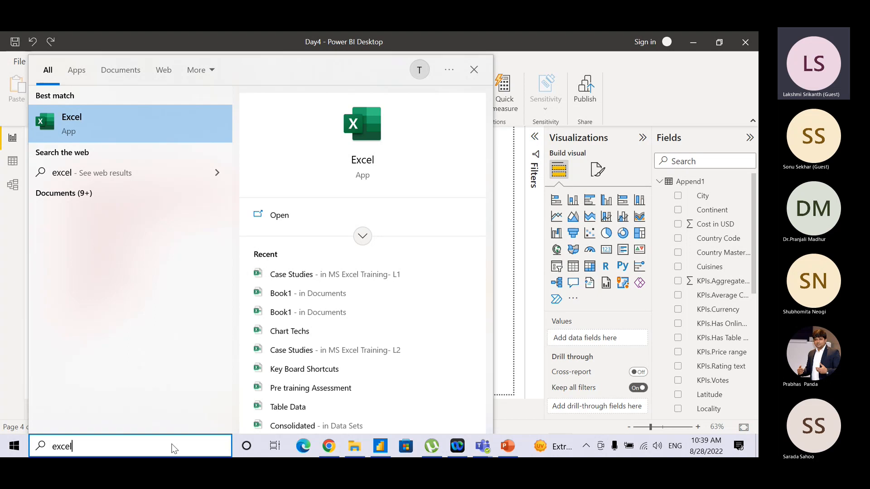
{"action": "key", "text": "Escape"}
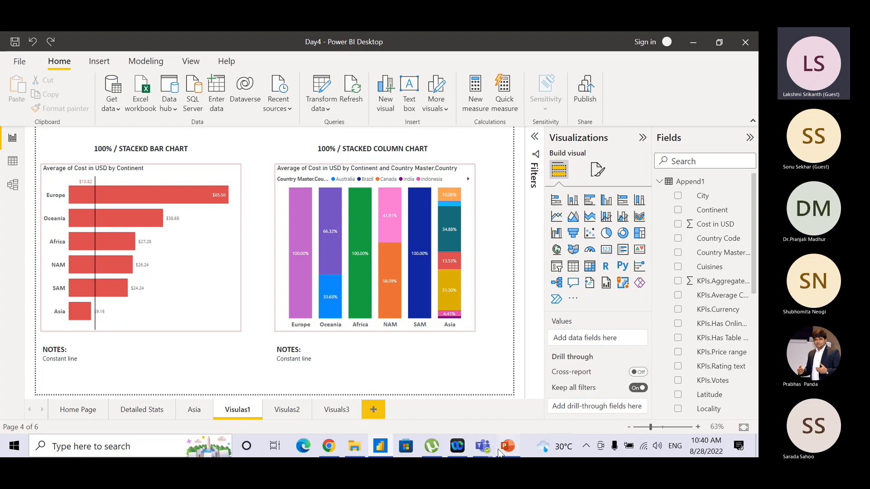
Open Excel and create a blank workbook
{"action": "left_click", "coordinate": [500, 451]}
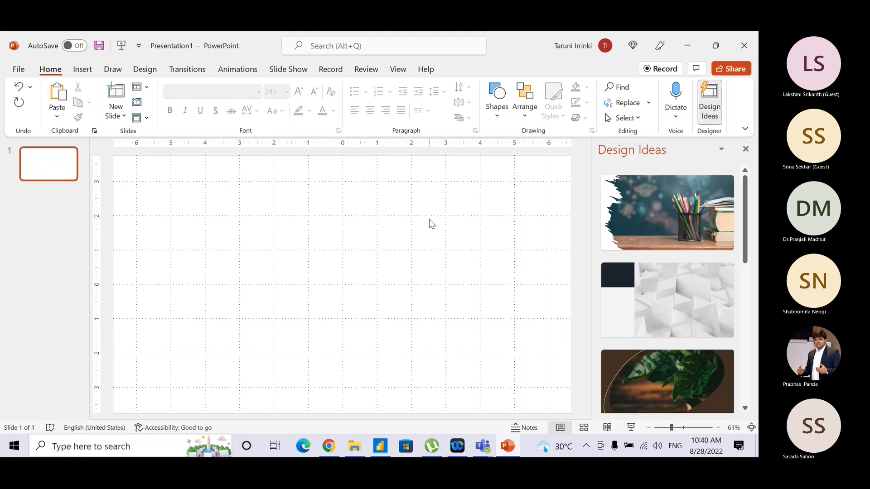
{"action": "left_click", "coordinate": [123, 449]}
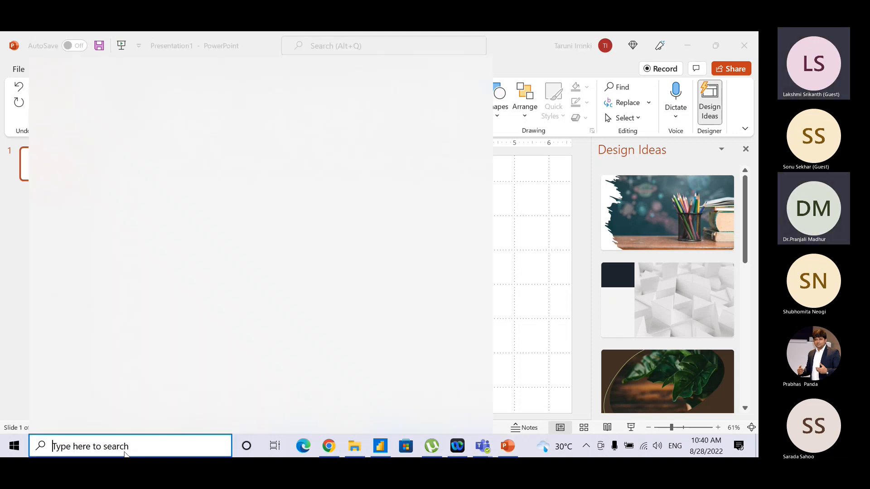
{"action": "type", "text": "exce"}
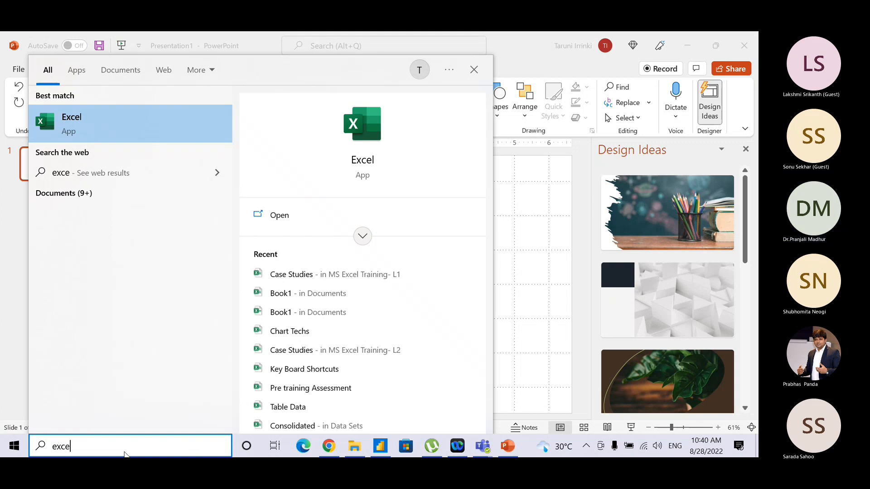
{"action": "type", "text": "l"}
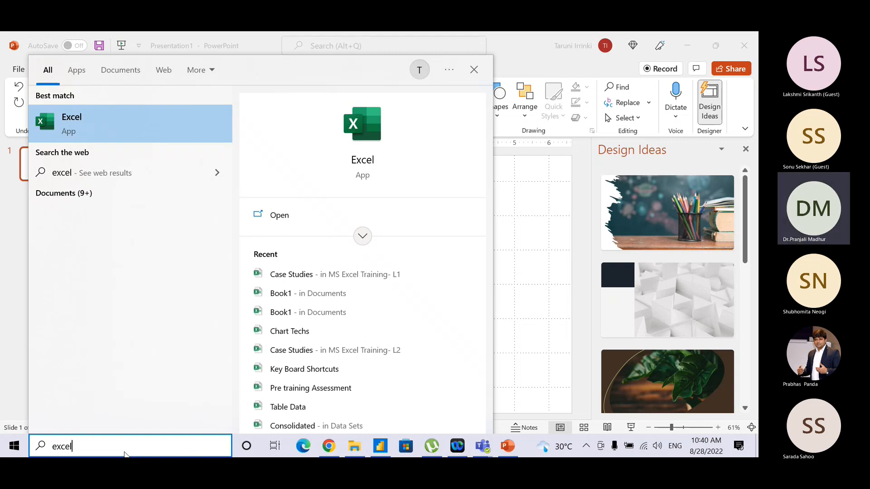
{"action": "key", "text": "Return"}
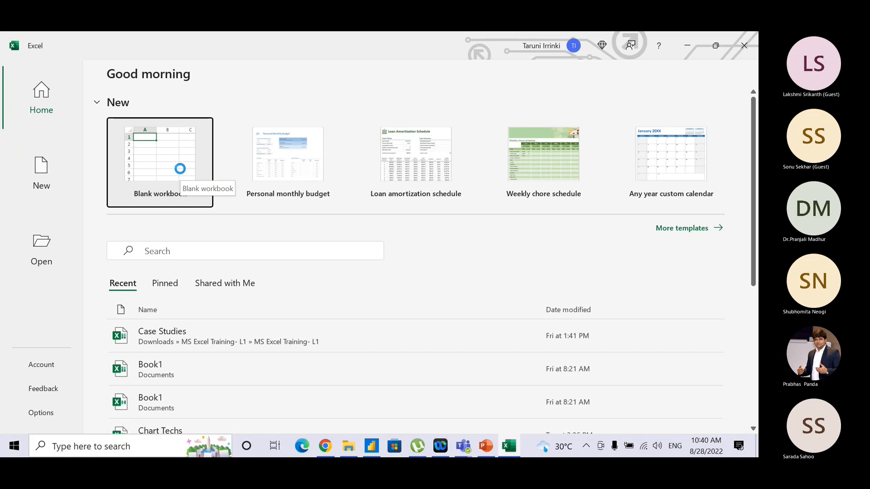
{"action": "left_click", "coordinate": [180, 168]}
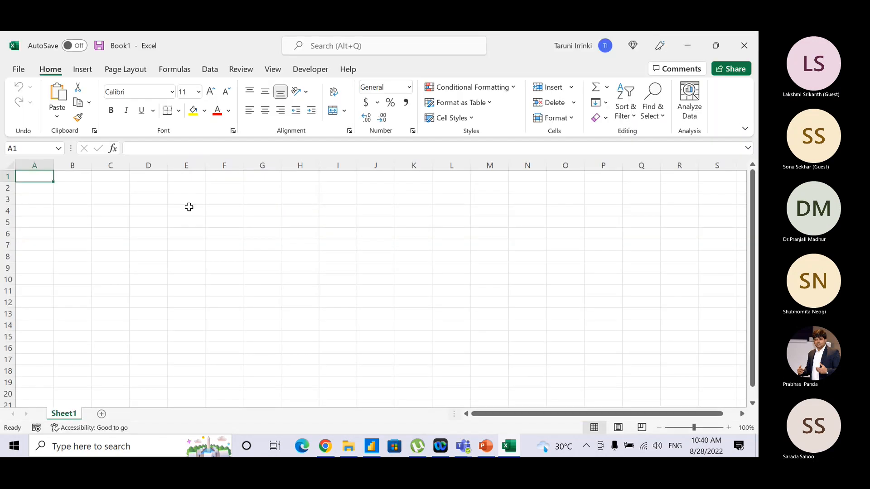
Examine the Paste Special formats that Excel offers for the copied picture, and leave without pasting
{"action": "left_click", "coordinate": [82, 70]}
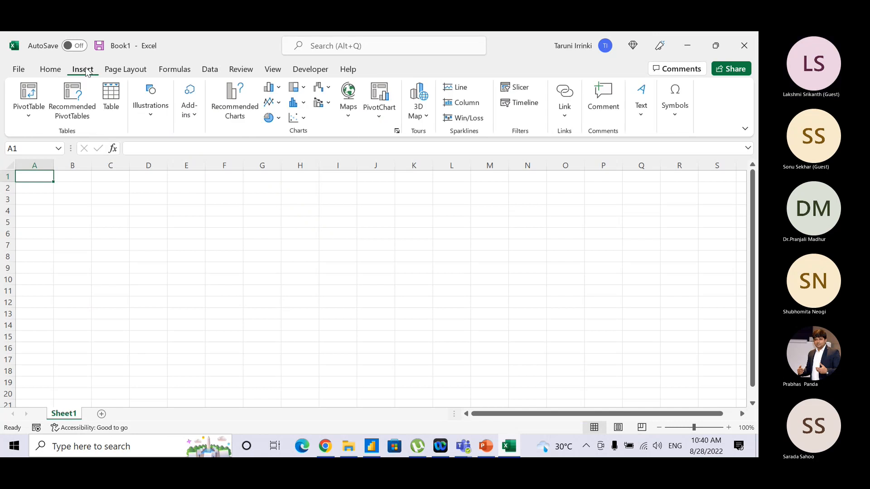
{"action": "left_click", "coordinate": [64, 74]}
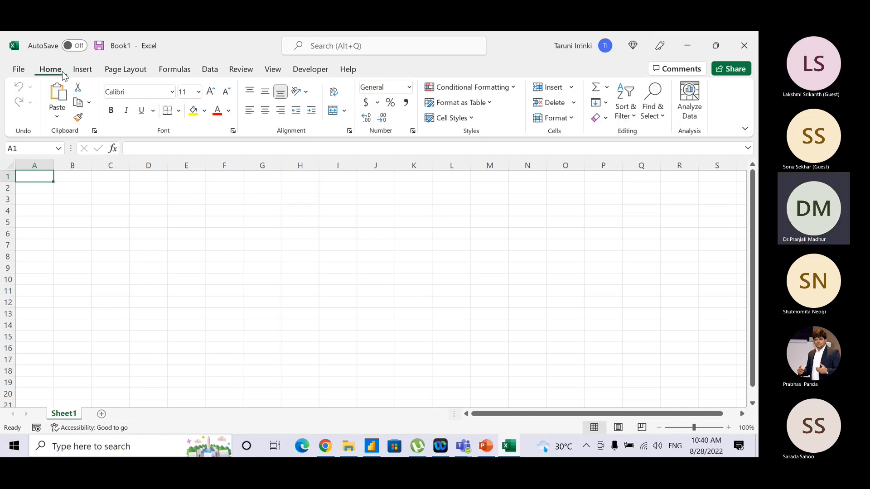
{"action": "left_click", "coordinate": [58, 116]}
{"action": "left_click", "coordinate": [88, 169]}
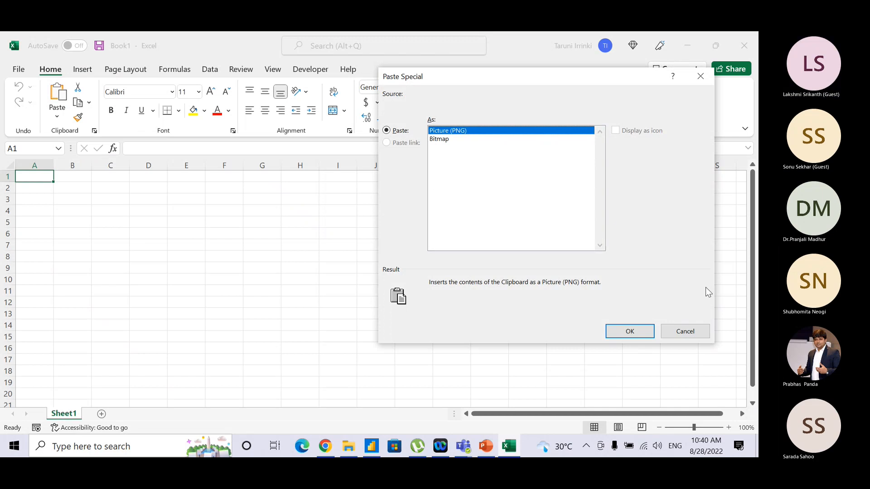
{"action": "left_click", "coordinate": [692, 327]}
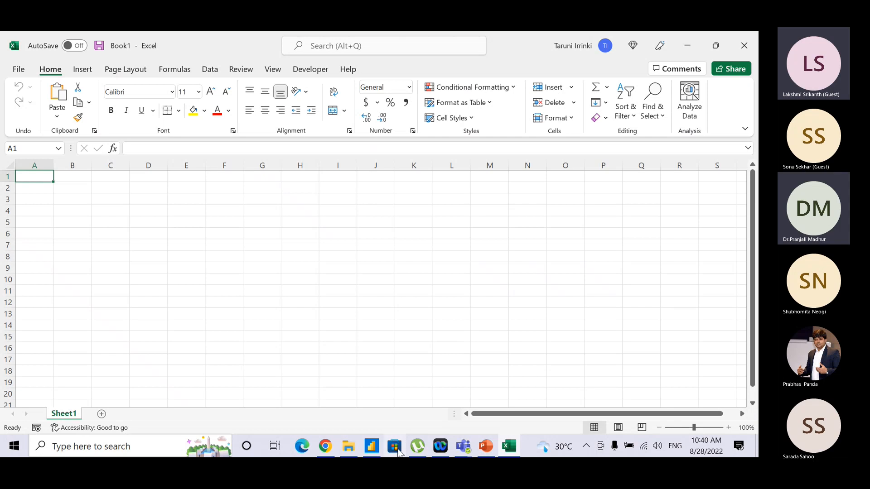
Return to Power BI Desktop, switch to the Teams meeting window and stop sharing the screen
{"action": "mouse_move", "coordinate": [371, 450]}
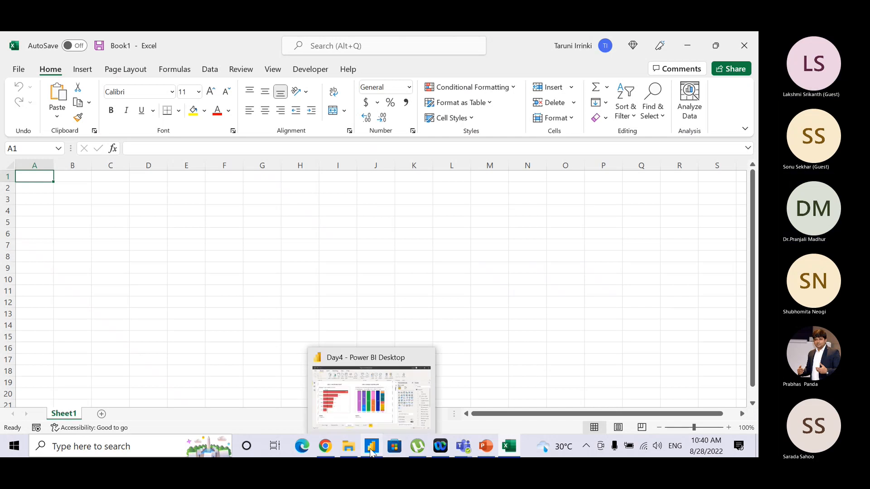
{"action": "left_click", "coordinate": [399, 390]}
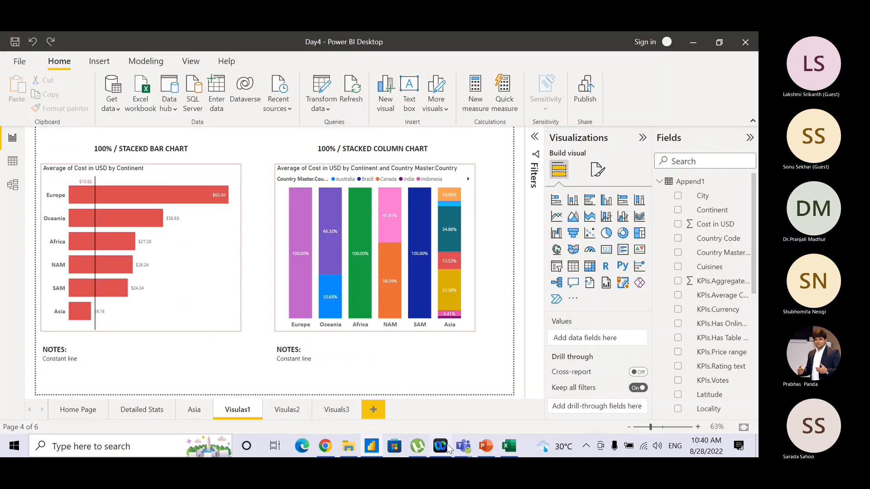
{"action": "mouse_move", "coordinate": [461, 448]}
{"action": "left_click", "coordinate": [509, 400]}
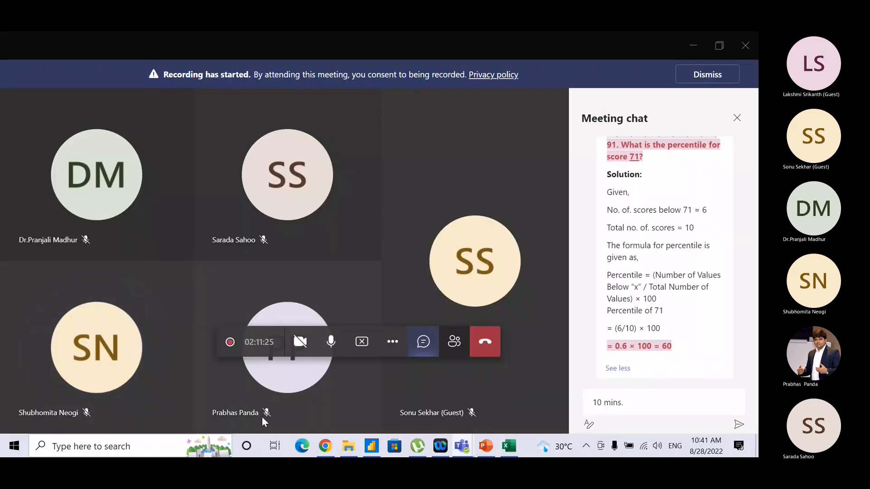
{"action": "left_click", "coordinate": [361, 346]}
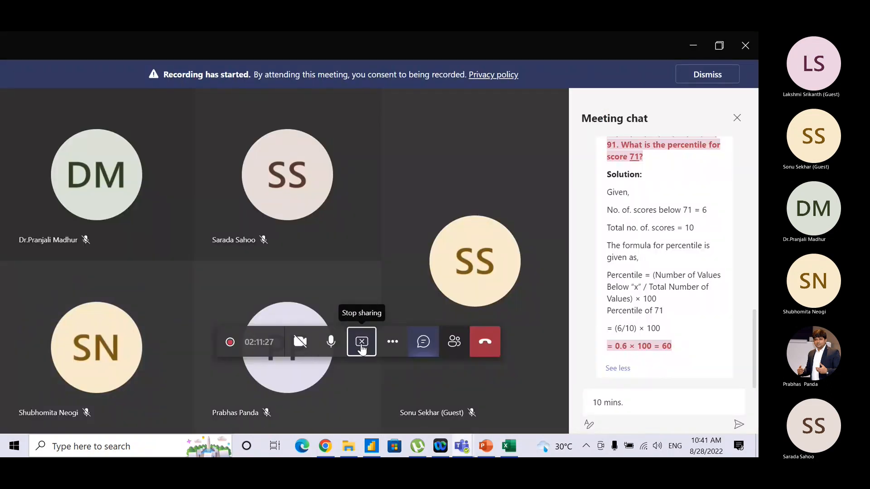
{"action": "left_click", "coordinate": [361, 346]}
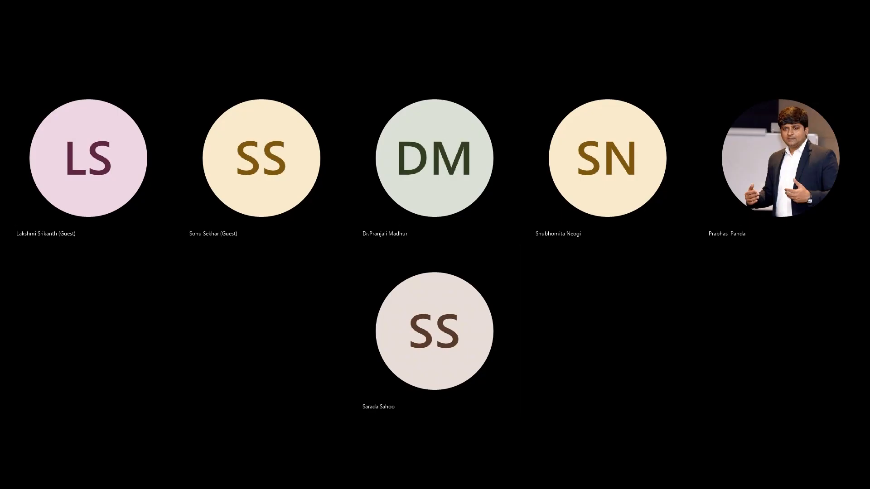
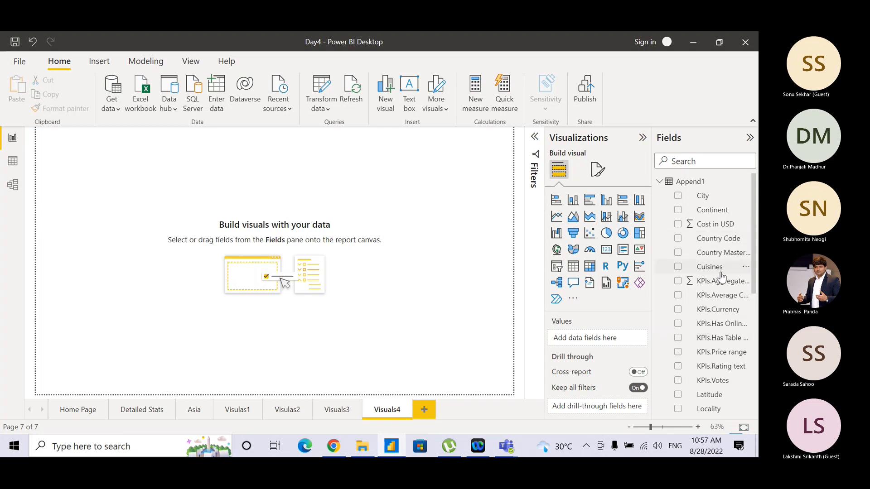
Copy the clustered bar chart of average cost by continent from the Visuals3 page and paste it onto the Visuals4 page
{"action": "left_click", "coordinate": [337, 410]}
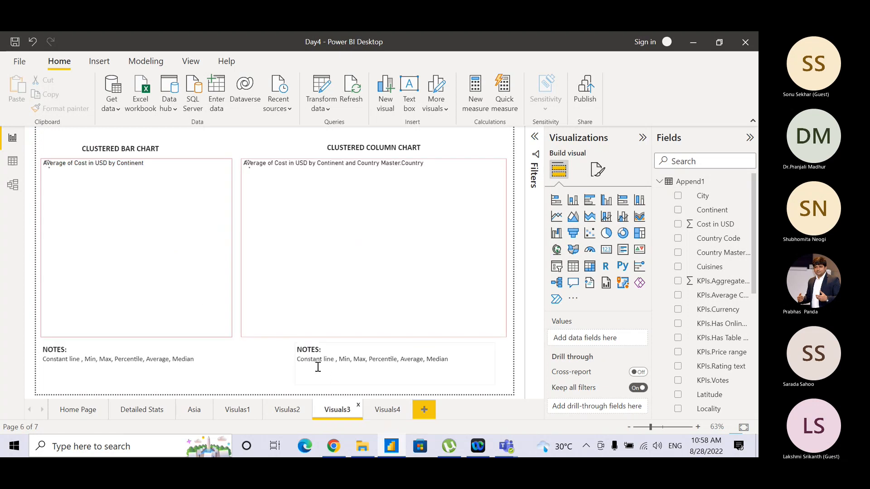
{"action": "left_click", "coordinate": [376, 413]}
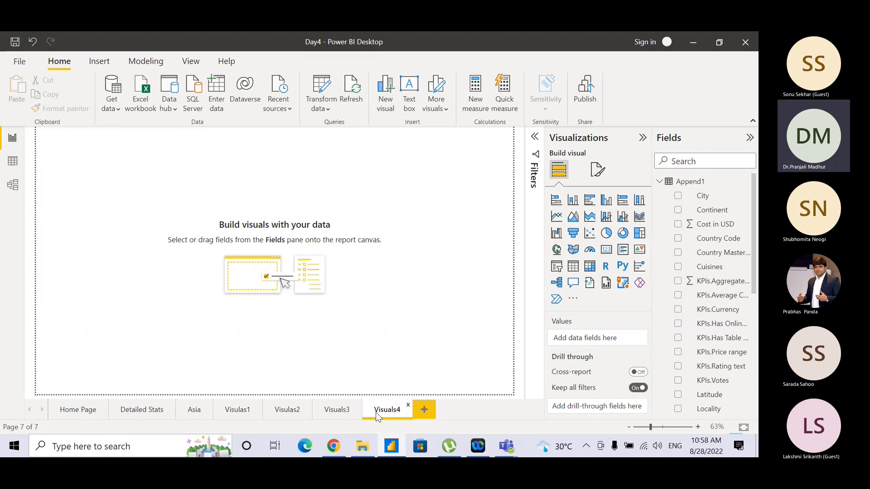
{"action": "left_click", "coordinate": [340, 415]}
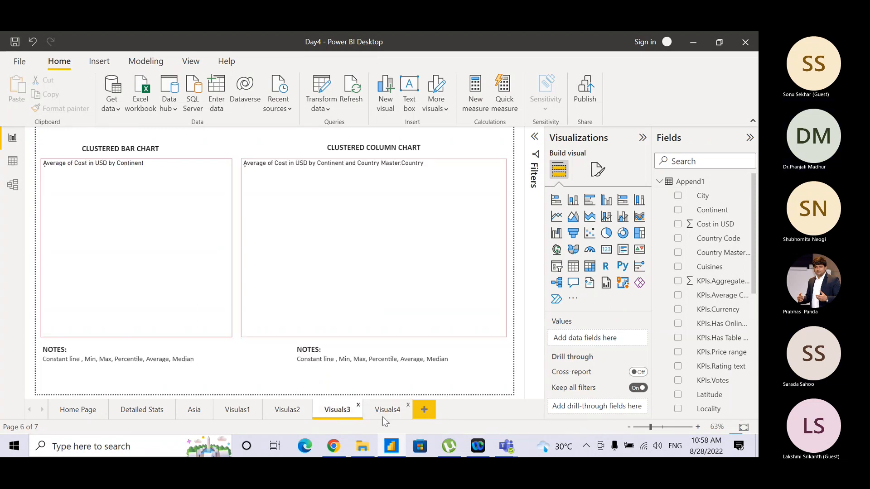
{"action": "left_click", "coordinate": [174, 165]}
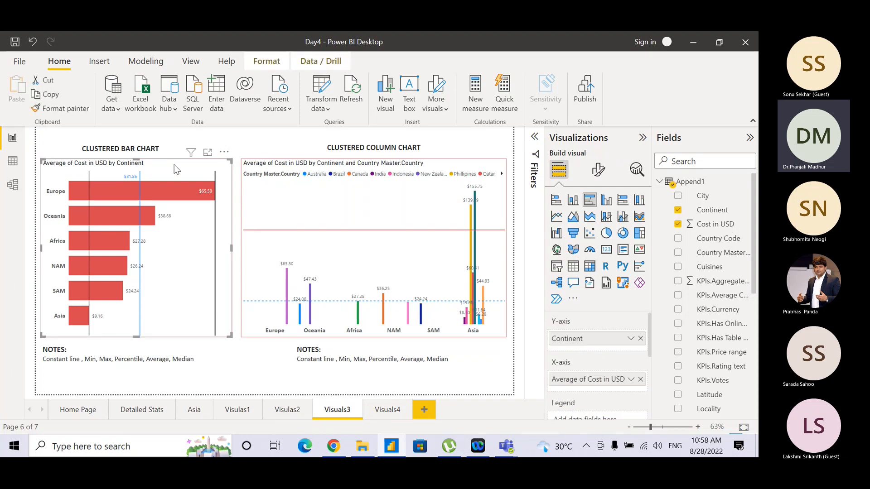
{"action": "key", "text": "ctrl+c"}
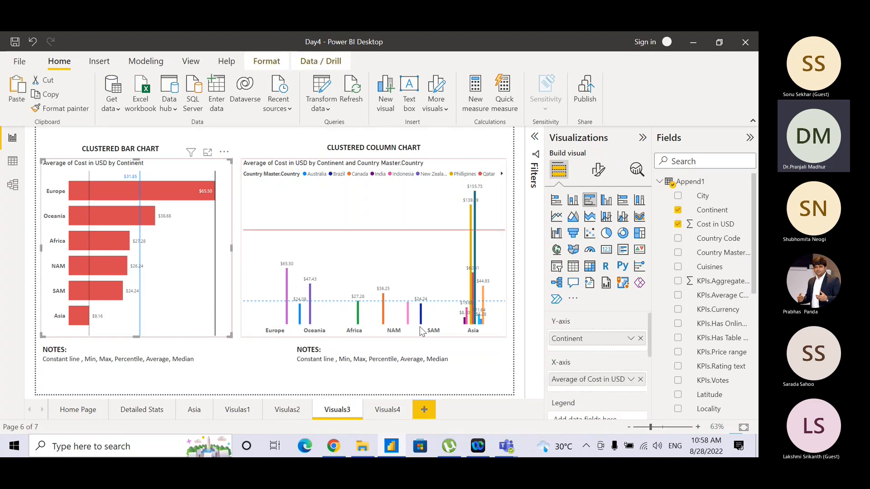
{"action": "left_click", "coordinate": [390, 409]}
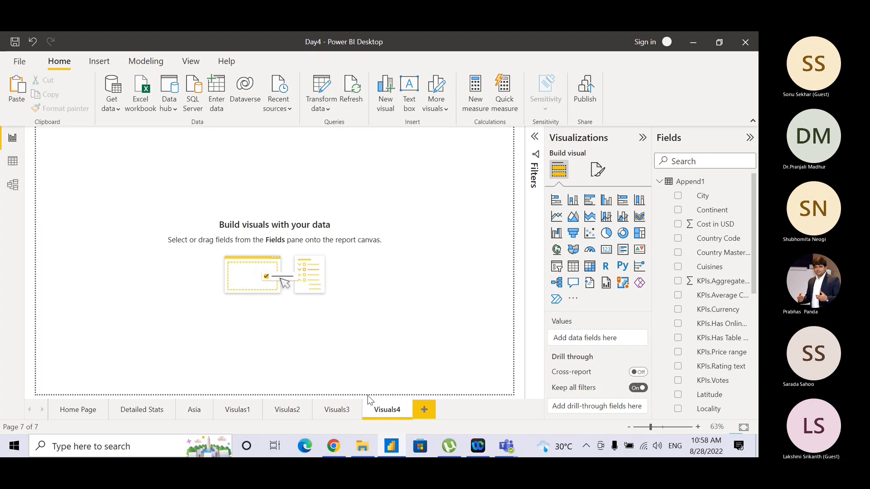
{"action": "left_click", "coordinate": [335, 410]}
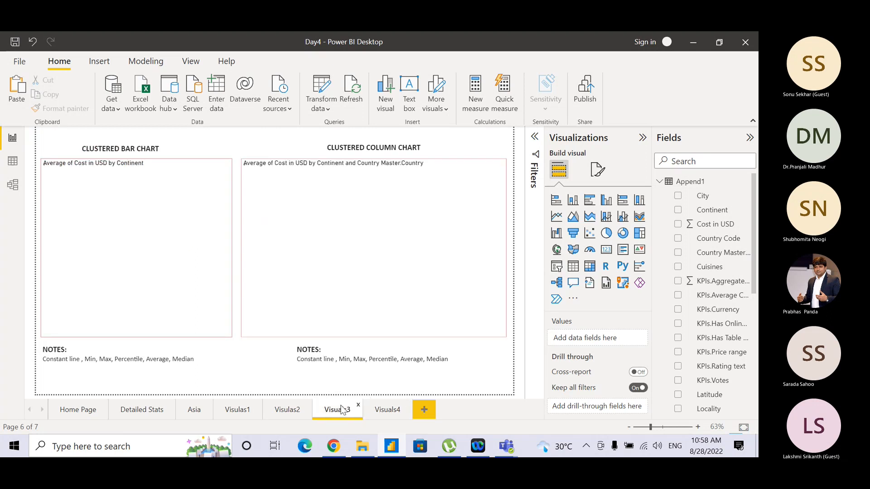
{"action": "left_click", "coordinate": [202, 168]}
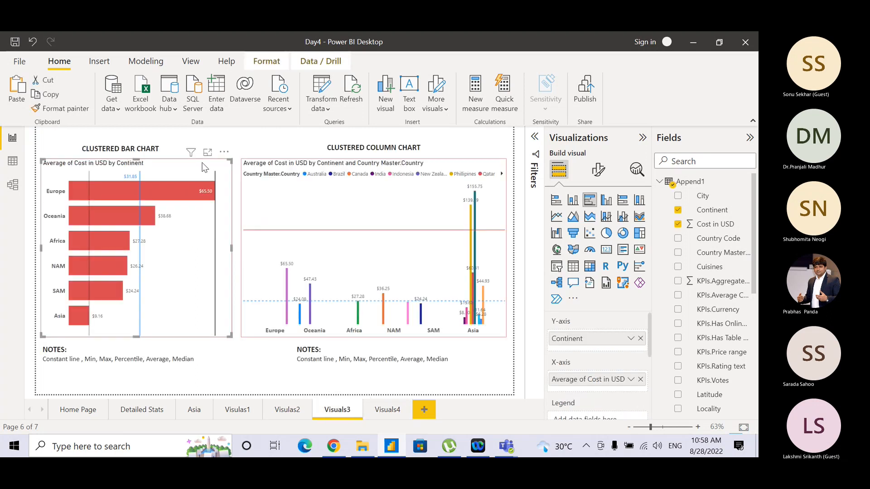
{"action": "left_click", "coordinate": [377, 413]}
{"action": "key", "text": "ctrl+v"}
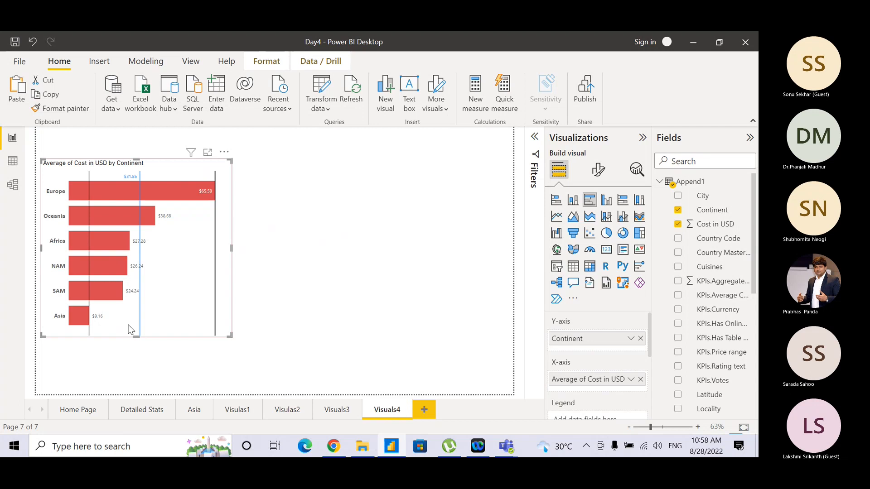
{"action": "left_click", "coordinate": [337, 410]}
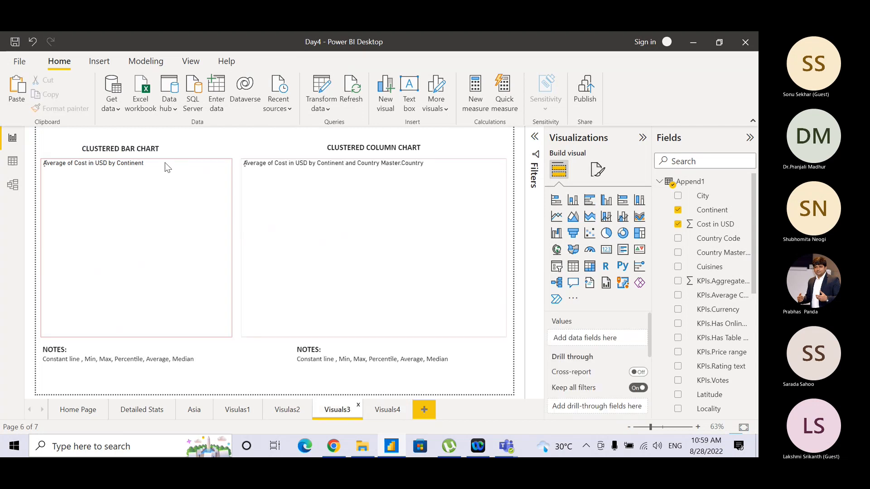
{"action": "left_click", "coordinate": [157, 150]}
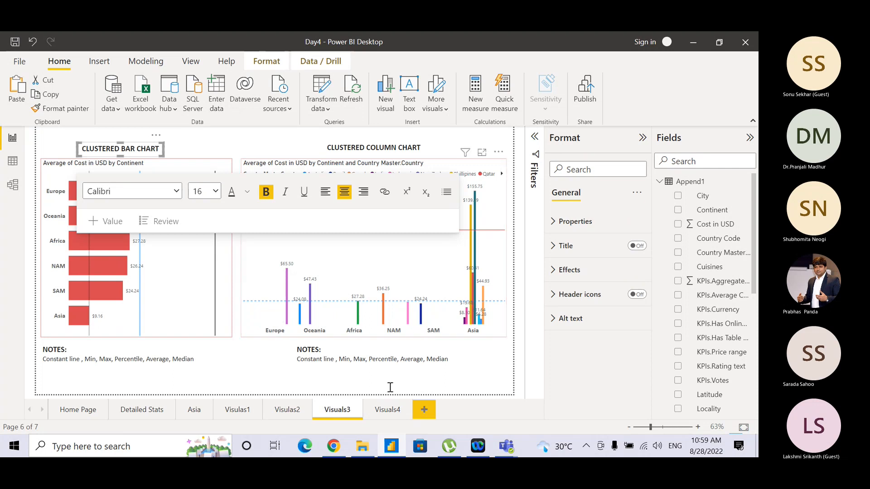
{"action": "left_click", "coordinate": [391, 410]}
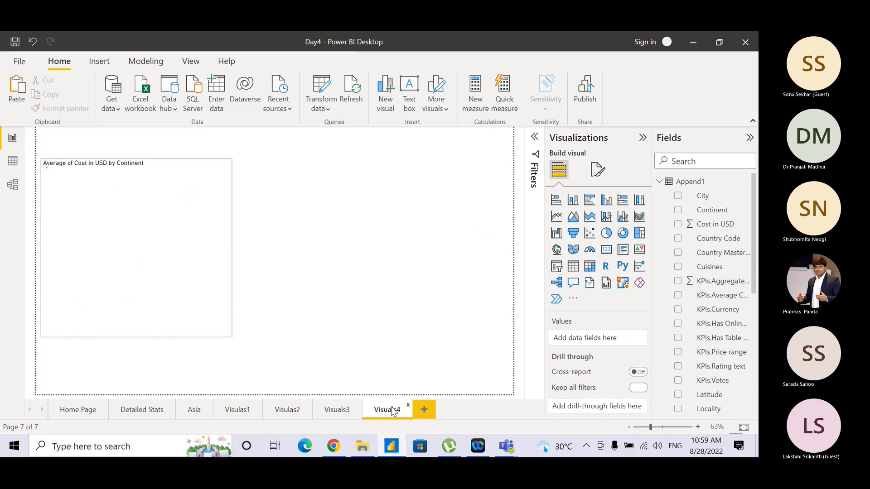
Convert the pasted bar chart on Visuals4 to a line chart, and make it about half as tall and slightly wider
{"action": "left_click", "coordinate": [227, 184]}
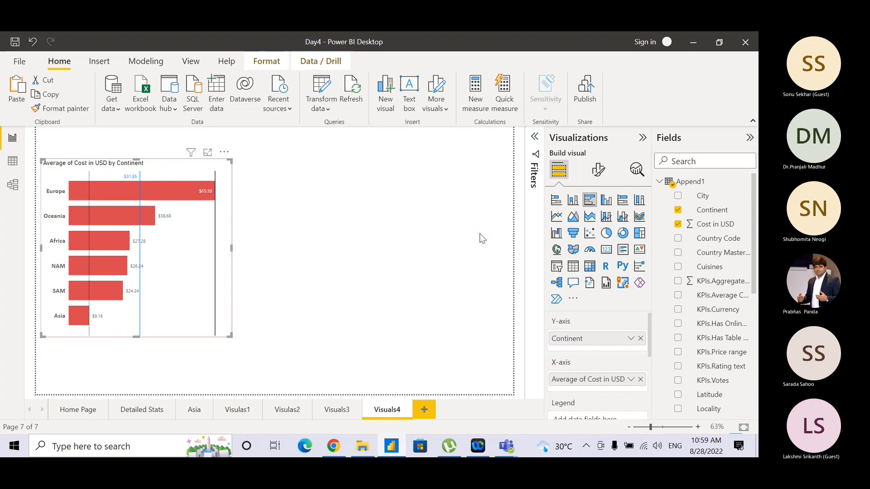
{"action": "left_click", "coordinate": [560, 218]}
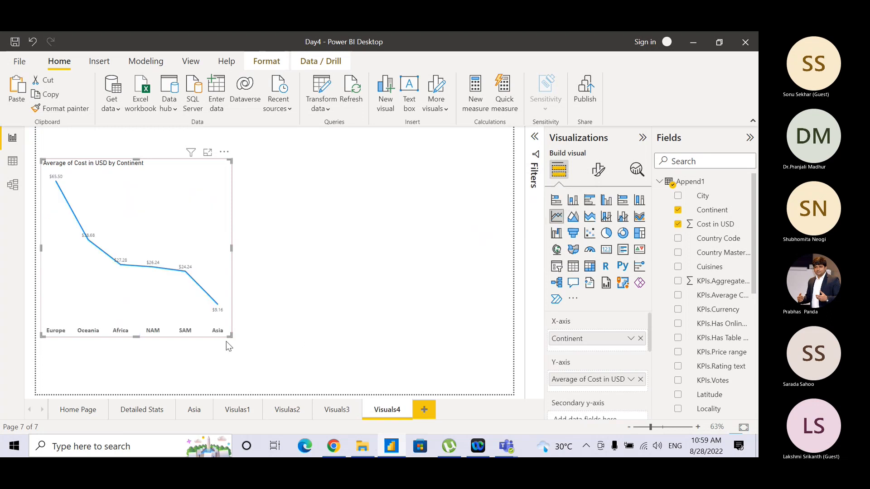
{"action": "left_click_drag", "start_coordinate": [230, 336], "coordinate": [252, 255]}
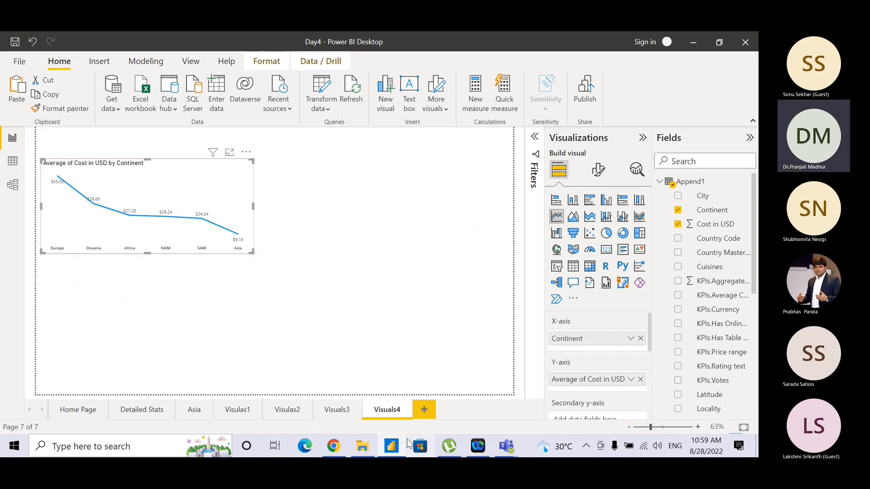
Copy the CLUSTERED BAR CHART heading from the Visuals3 page and paste it onto the Visuals4 page
{"action": "left_click", "coordinate": [336, 410]}
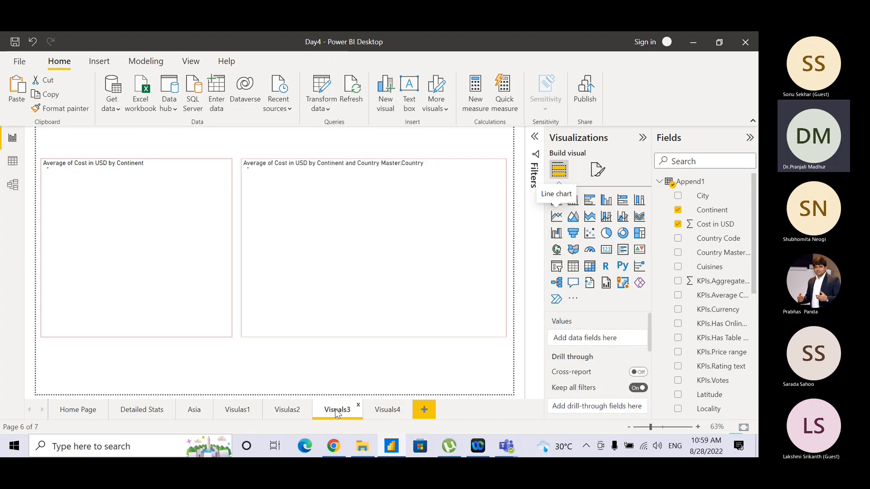
{"action": "left_click", "coordinate": [134, 138]}
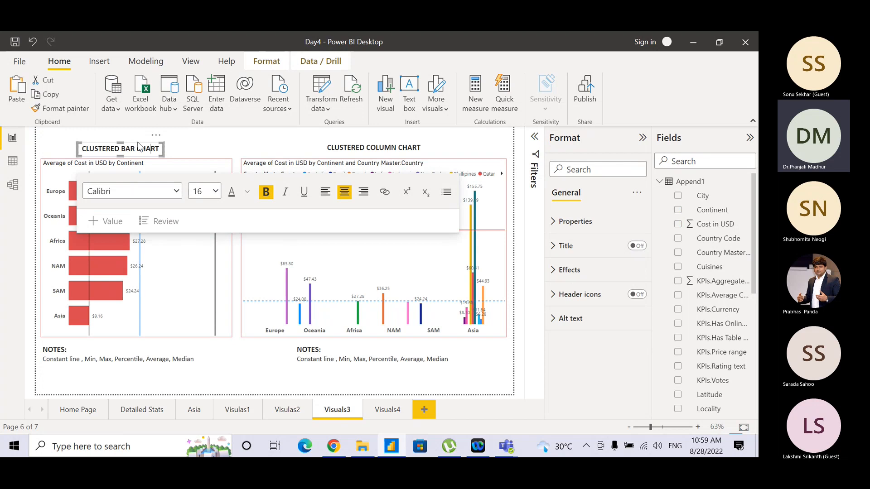
{"action": "left_click", "coordinate": [137, 143]}
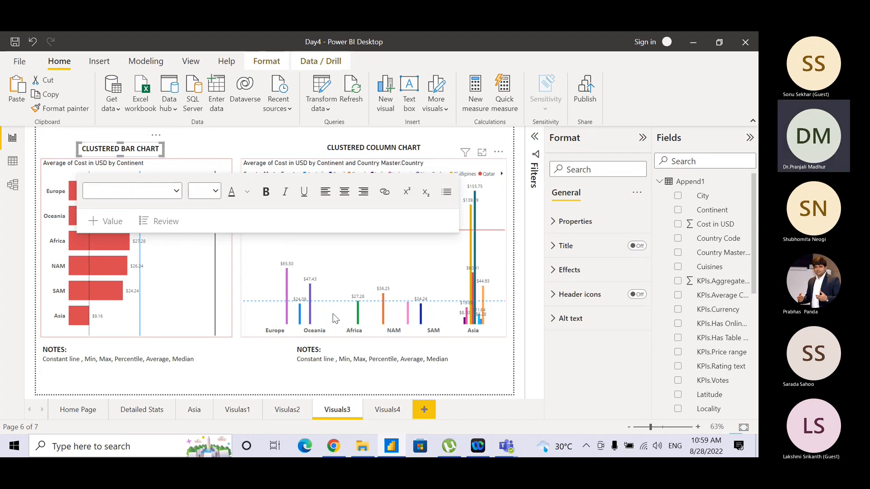
{"action": "left_click", "coordinate": [379, 410]}
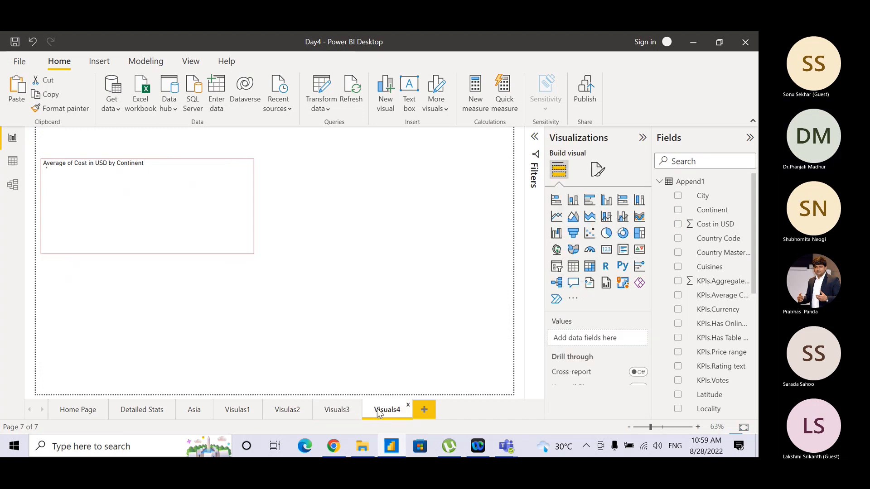
{"action": "key", "text": "ctrl+v"}
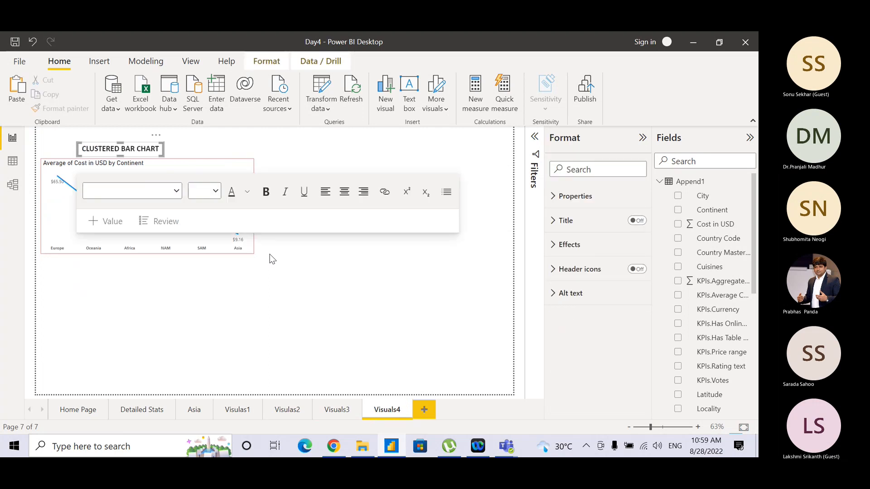
Replace the text of the pasted heading on Visuals4 with LINE CHART, keeping its bold 16-point Calibri formatting
{"action": "left_click_drag", "start_coordinate": [91, 153], "coordinate": [167, 164]}
{"action": "type", "text": "LINE"}
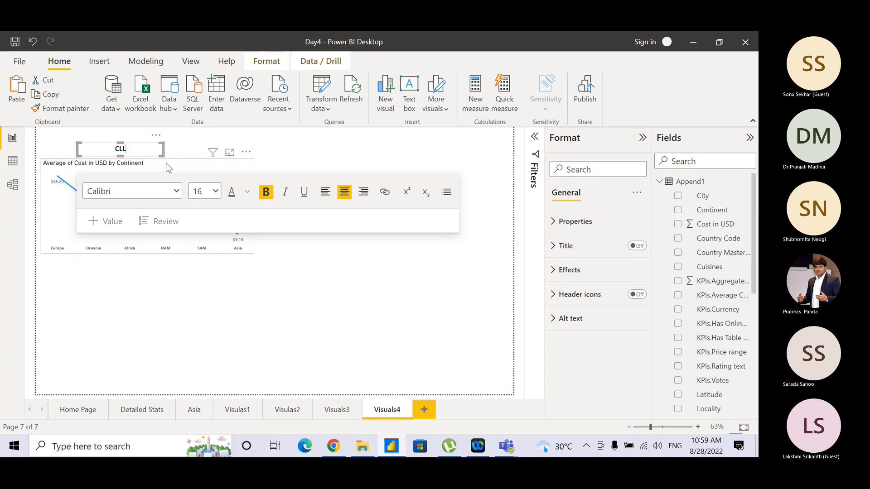
{"action": "key", "text": "BackSpace"}
{"action": "key", "text": "BackSpace"}
{"action": "key", "text": "BackSpace"}
{"action": "key", "text": "BackSpace"}
{"action": "key", "text": "BackSpace"}
{"action": "key", "text": "BackSpace"}
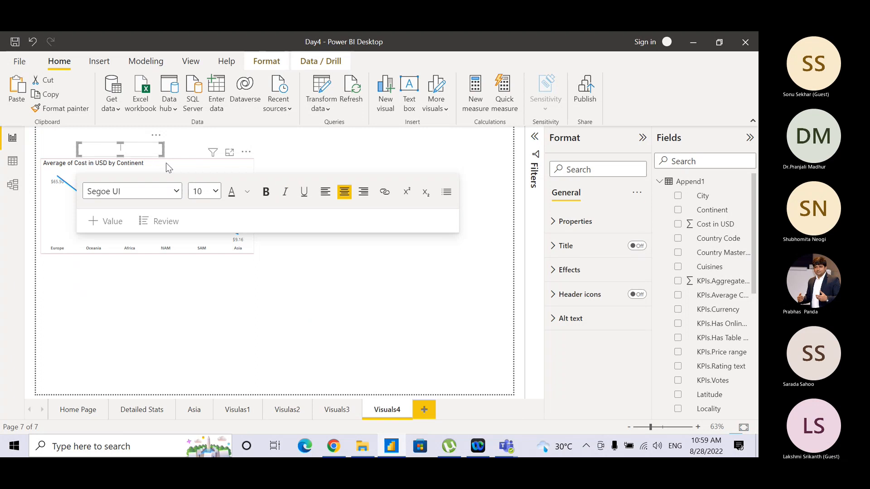
{"action": "type", "text": "LN"}
{"action": "key", "text": "BackSpace"}
{"action": "key", "text": "BackSpace"}
{"action": "key", "text": "ctrl+z"}
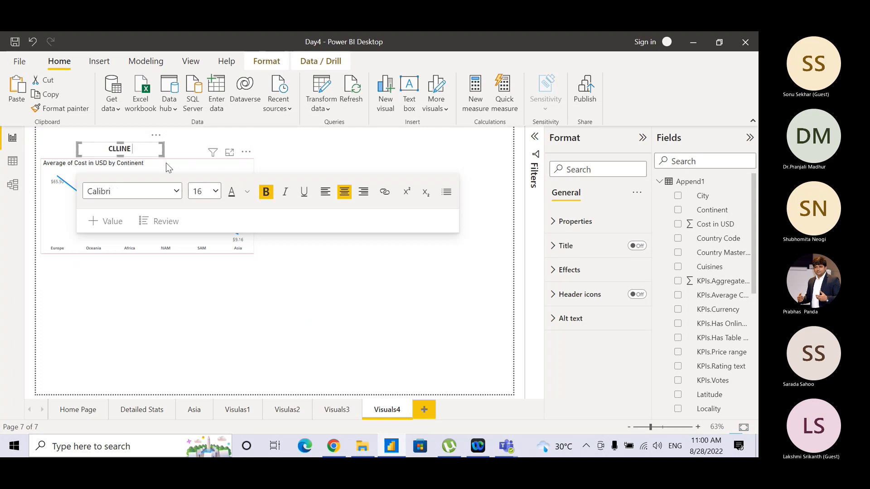
{"action": "key", "text": "Left"}
{"action": "key", "text": "BackSpace"}
{"action": "key", "text": "BackSpace"}
{"action": "type", "text": "CHART"}
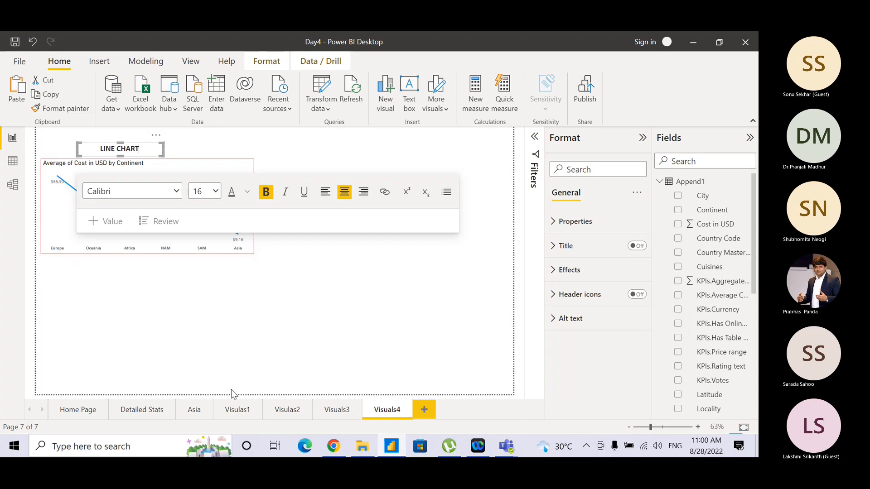
Copy the bar chart's NOTES text box from Visuals3 to Visuals4 and place it directly below the line chart
{"action": "left_click", "coordinate": [329, 411]}
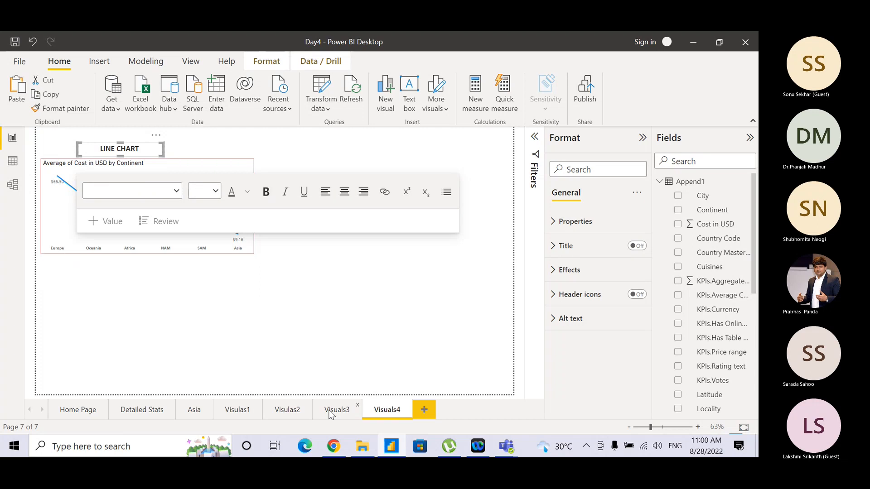
{"action": "left_click", "coordinate": [331, 412]}
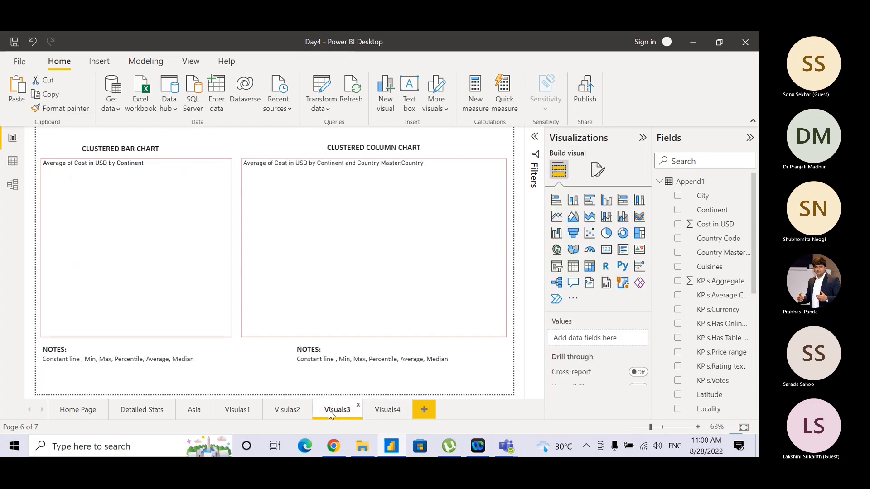
{"action": "left_click", "coordinate": [202, 343]}
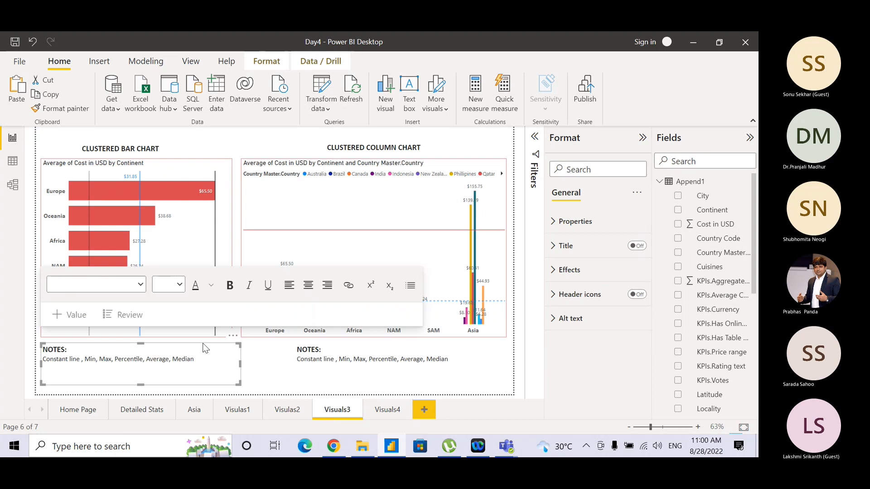
{"action": "left_click", "coordinate": [382, 413]}
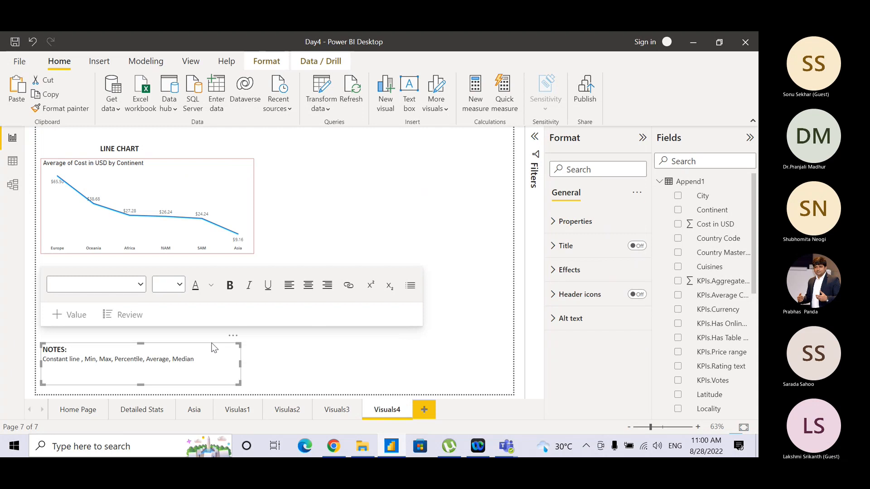
{"action": "left_click_drag", "start_coordinate": [214, 347], "coordinate": [212, 261]}
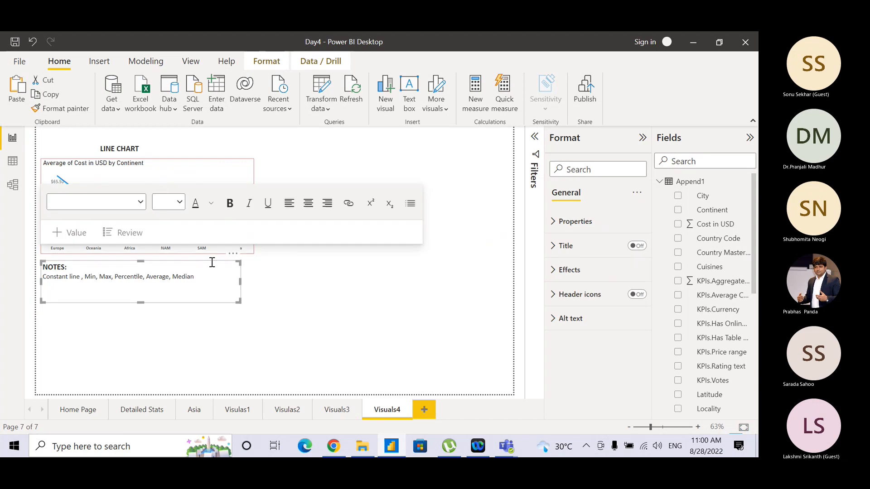
{"action": "left_click", "coordinate": [281, 279]}
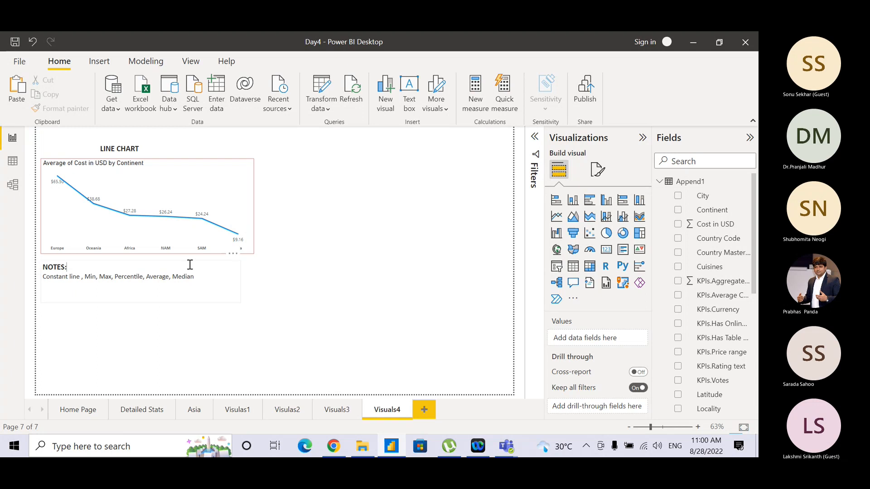
Examine which analytics lines are offered for the line chart on Visuals4
{"action": "left_click", "coordinate": [203, 261]}
{"action": "left_click", "coordinate": [253, 248]}
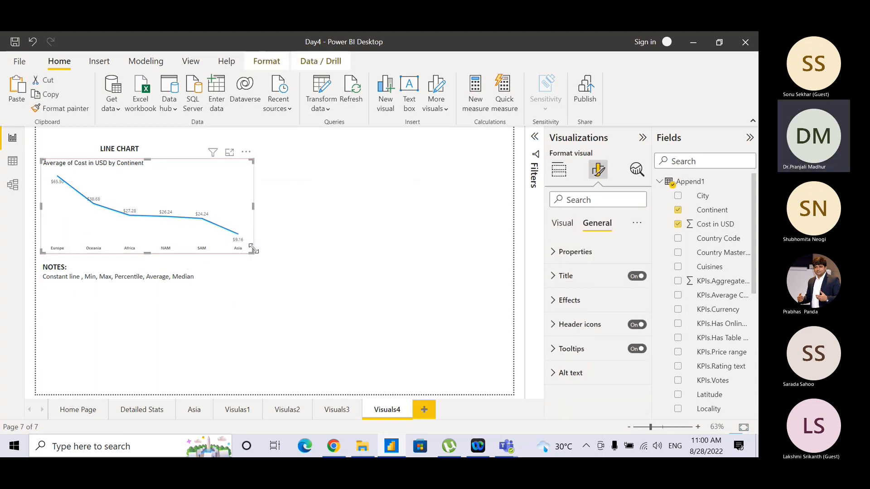
{"action": "left_click", "coordinate": [631, 177]}
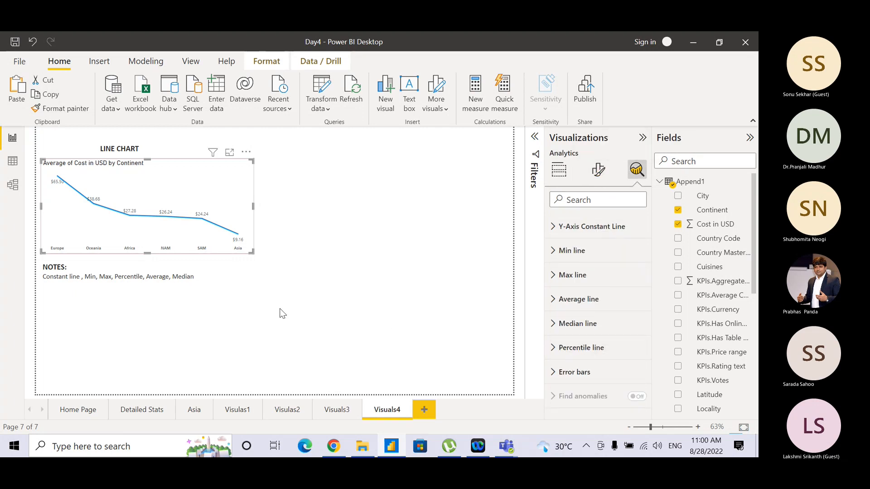
{"action": "left_click", "coordinate": [210, 279]}
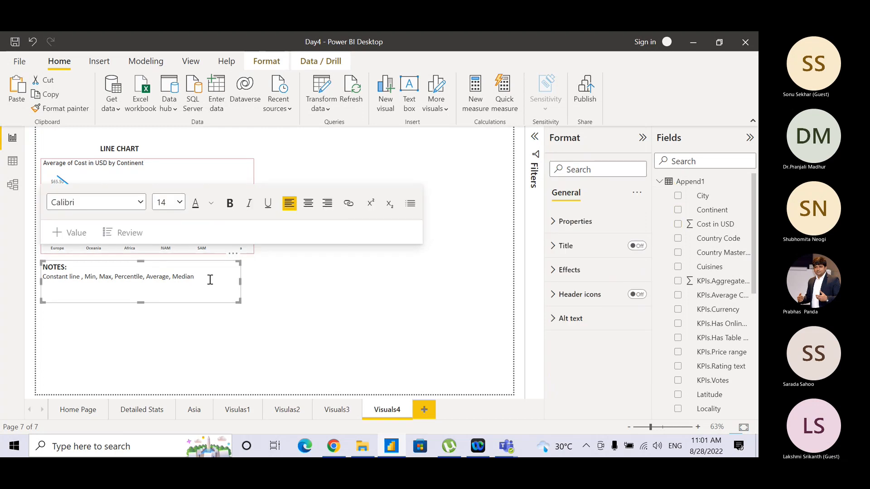
{"action": "type", "text": ",Y-Axis"}
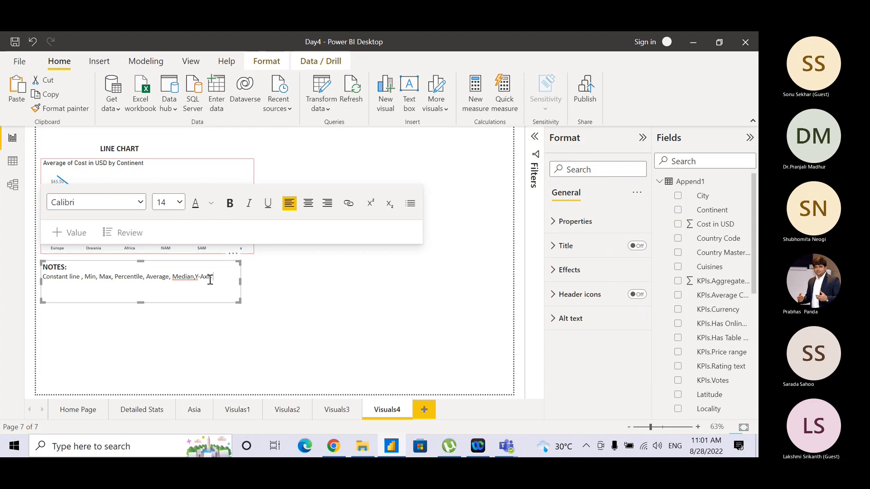
{"action": "key", "text": "BackSpace"}
{"action": "key", "text": "BackSpace"}
{"action": "key", "text": "BackSpace"}
{"action": "key", "text": "BackSpace"}
{"action": "key", "text": "BackSpace"}
{"action": "key", "text": "BackSpace"}
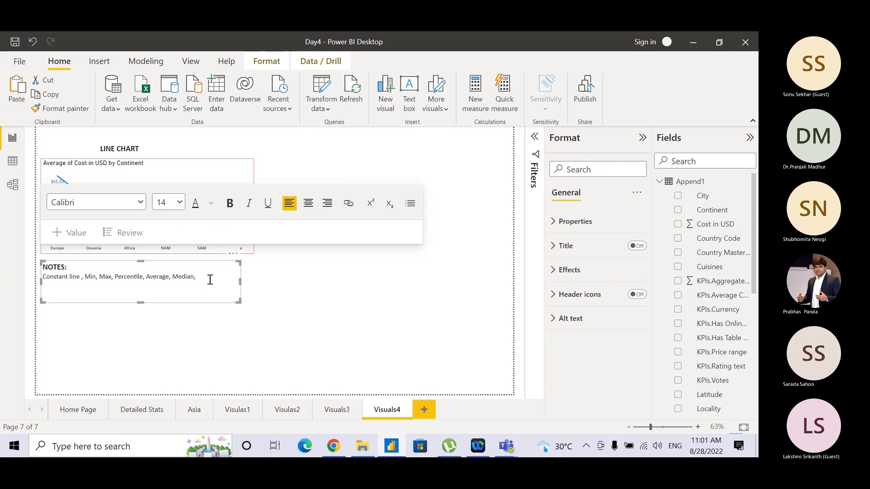
{"action": "key", "text": "BackSpace"}
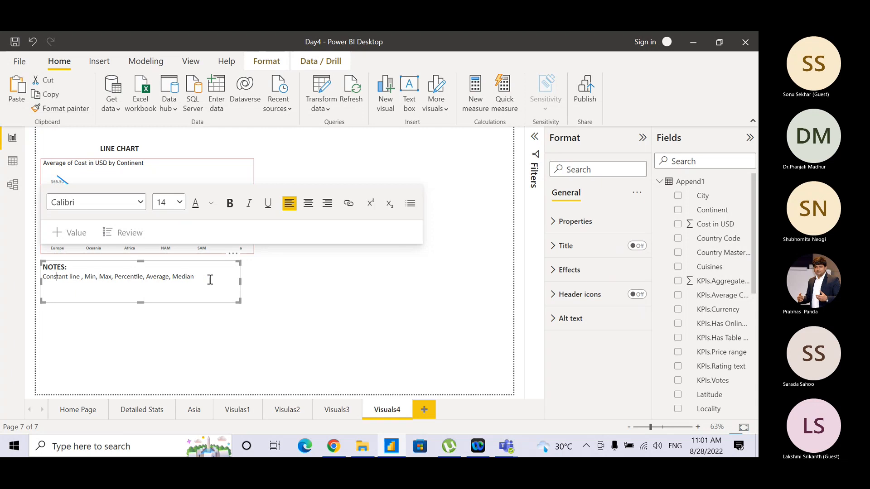
Insert Y-Axis before "Constant line" at the start of the list in the line chart's notes
{"action": "key", "text": "Home"}
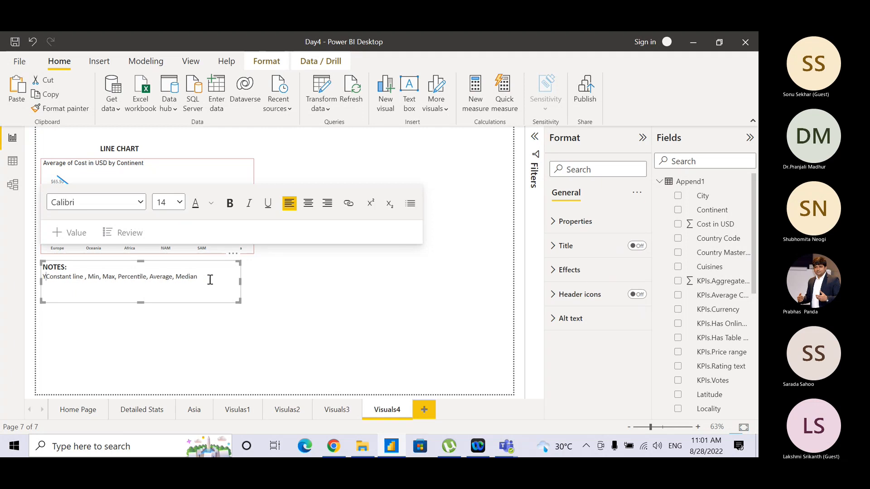
{"action": "type", "text": "Y-Axis"}
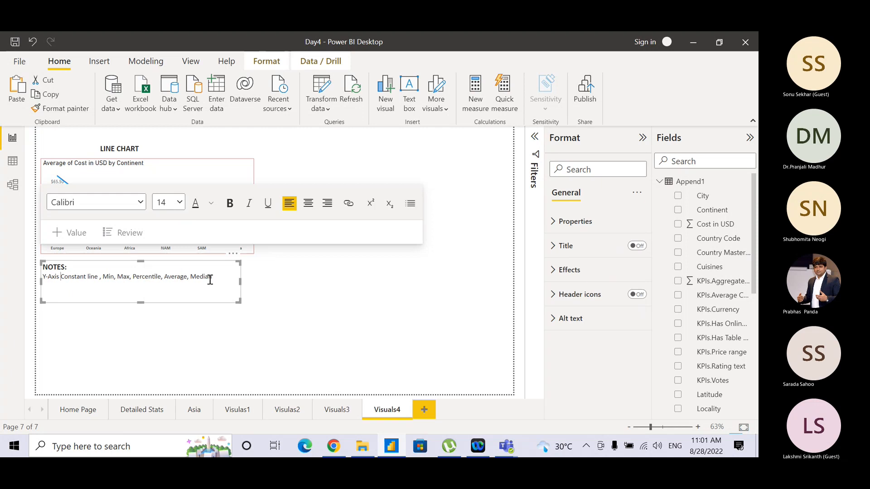
{"action": "left_click", "coordinate": [312, 328]}
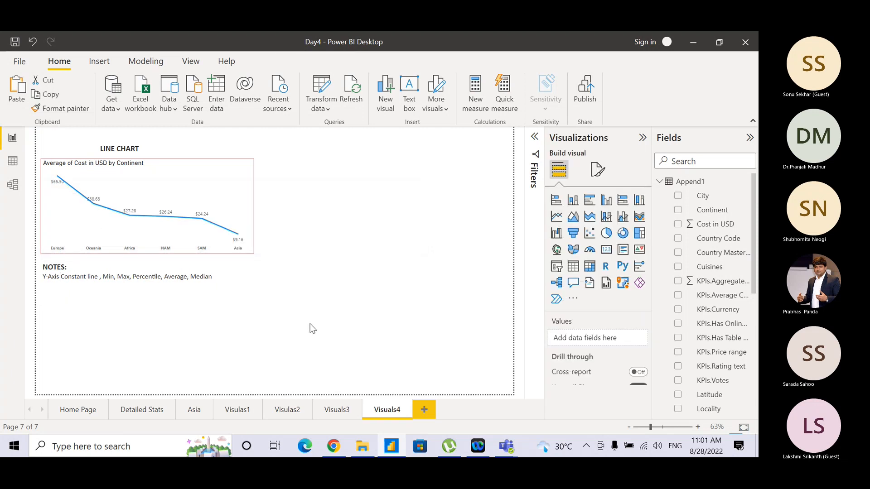
Reduce the height of the NOTES text box so it closely fits its two lines of text
{"action": "left_click", "coordinate": [192, 295]}
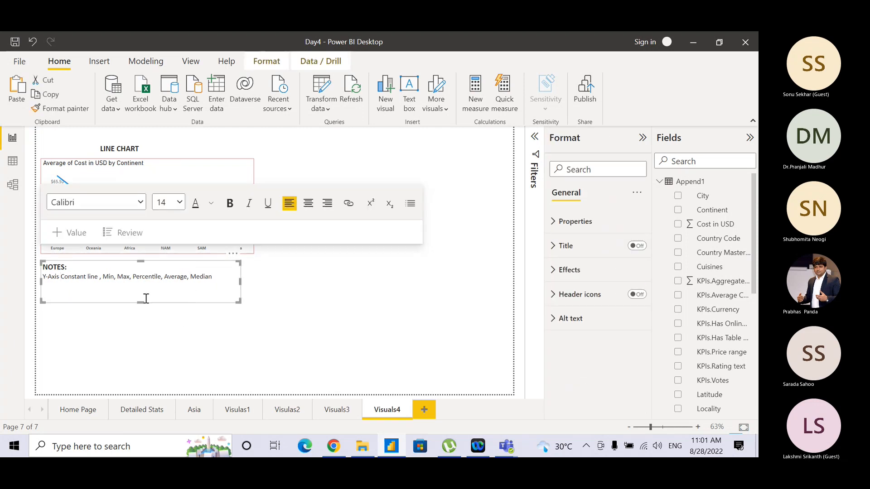
{"action": "key", "text": "Escape"}
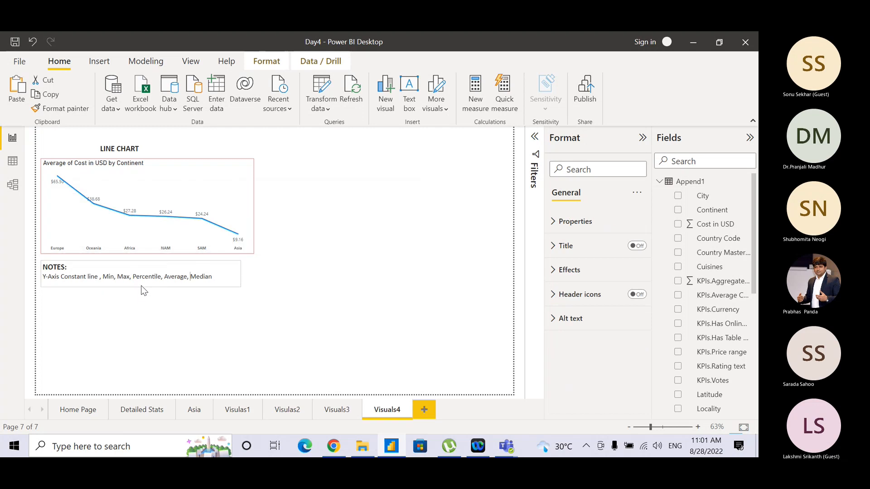
{"action": "left_click", "coordinate": [142, 287]}
{"action": "left_click", "coordinate": [157, 311]}
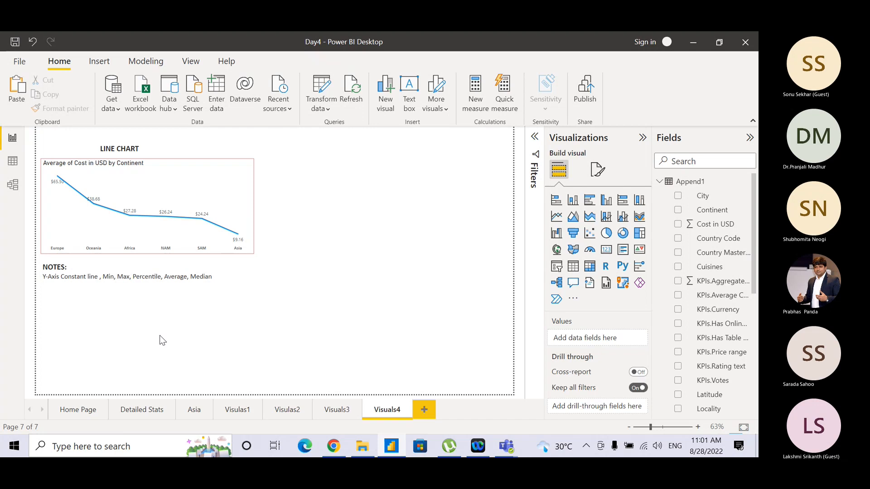
Move the LINE CHART heading so that it is centred above the line chart
{"action": "left_click", "coordinate": [142, 147]}
{"action": "left_click_drag", "start_coordinate": [147, 142], "coordinate": [171, 143]}
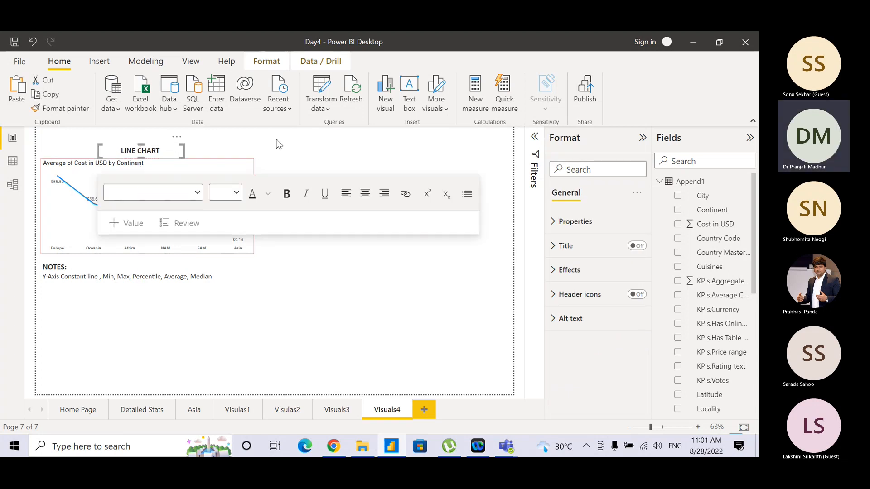
{"action": "left_click", "coordinate": [299, 148]}
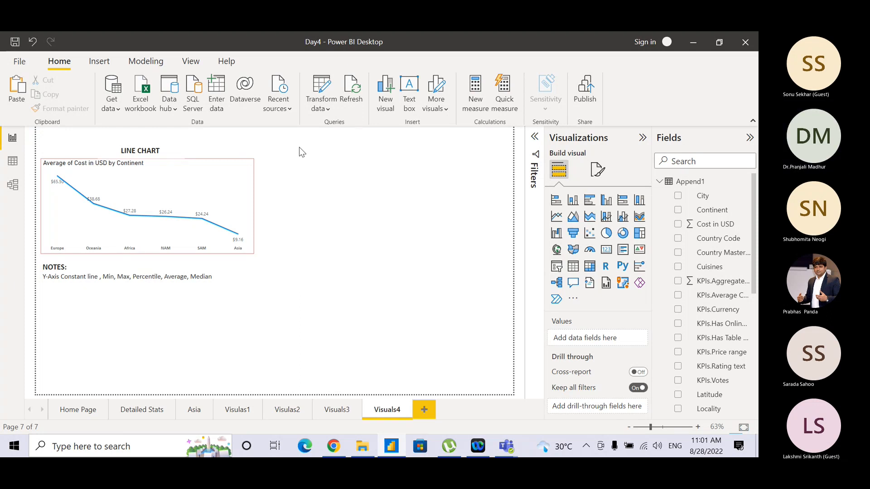
Duplicate the heading, line chart and notes together, and place the copies beside the originals, aligned in height
{"action": "key", "text": "ctrl+a"}
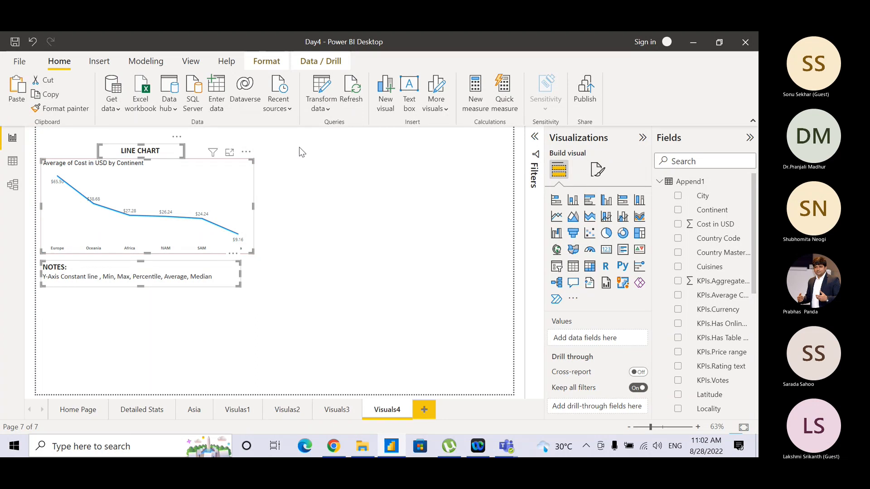
{"action": "key", "text": "ctrl+v"}
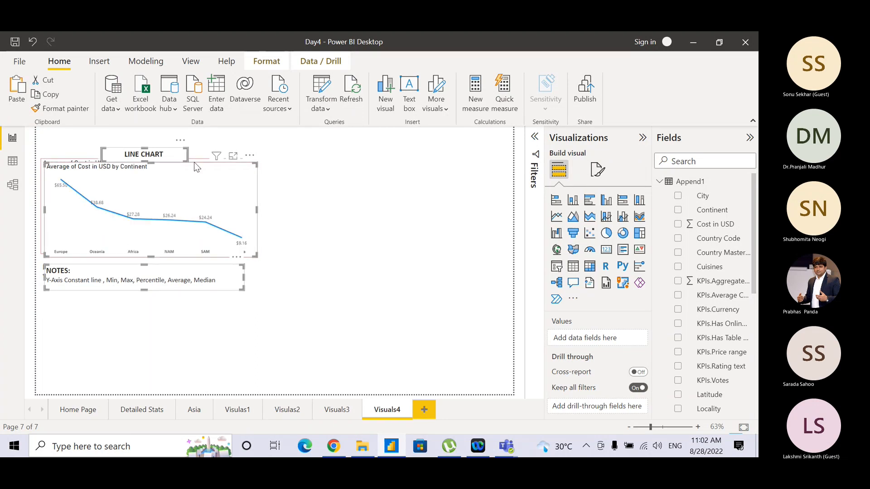
{"action": "left_click_drag", "start_coordinate": [203, 166], "coordinate": [431, 159]}
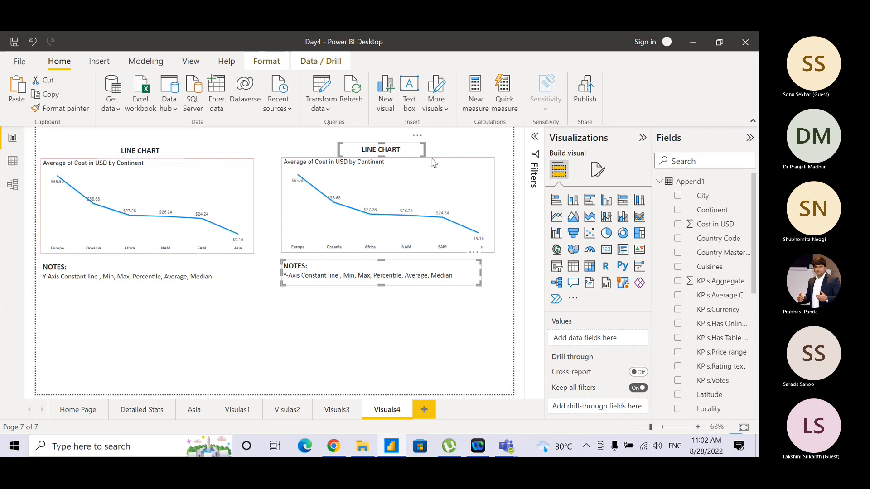
{"action": "left_click", "coordinate": [317, 131]}
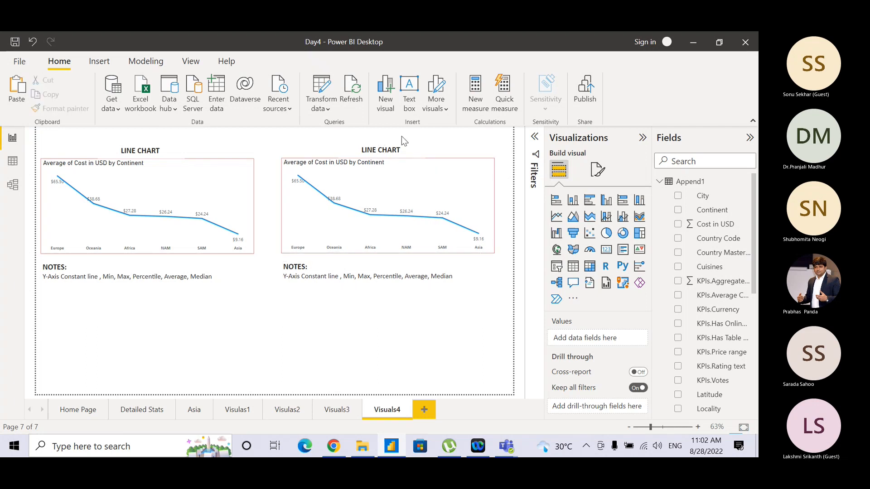
Change the heading above the duplicated chart to AREA CHART
{"action": "double_click", "coordinate": [376, 150]}
{"action": "type", "text": "A"}
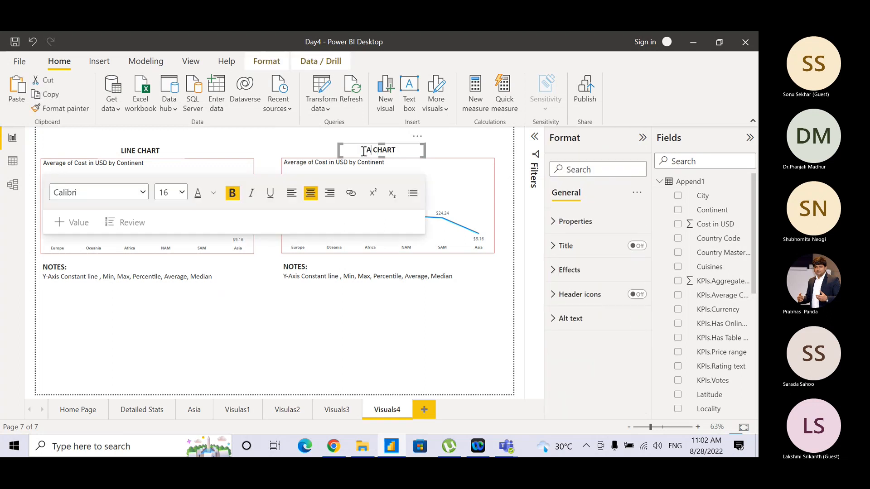
{"action": "type", "text": "REA"}
{"action": "left_click", "coordinate": [466, 137]}
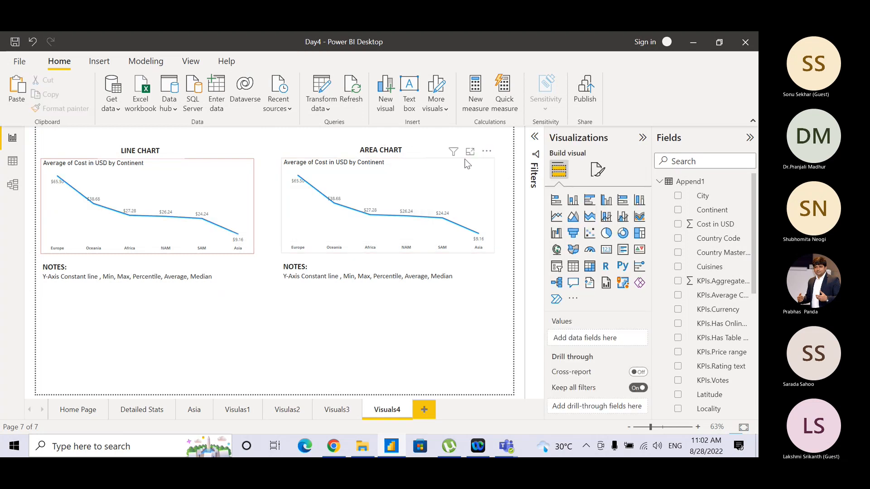
Change the duplicated line chart under the AREA CHART heading to an area chart and check its available analytics lines
{"action": "left_click", "coordinate": [467, 164]}
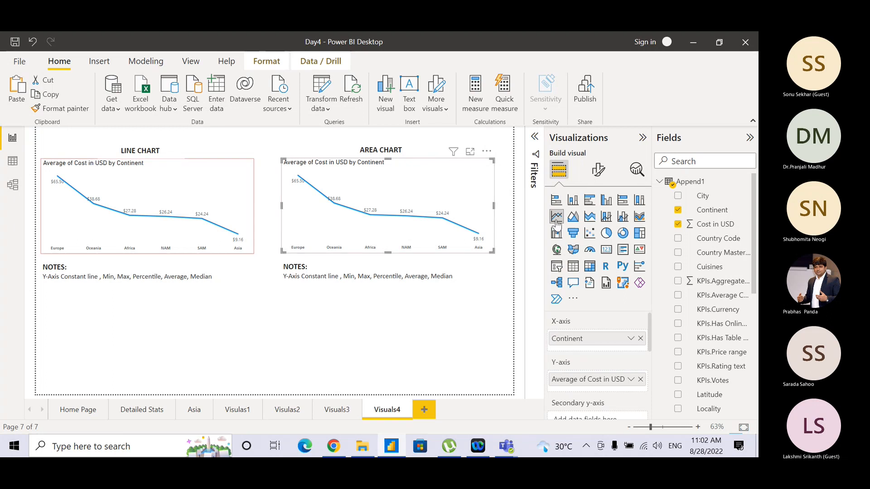
{"action": "left_click", "coordinate": [573, 217]}
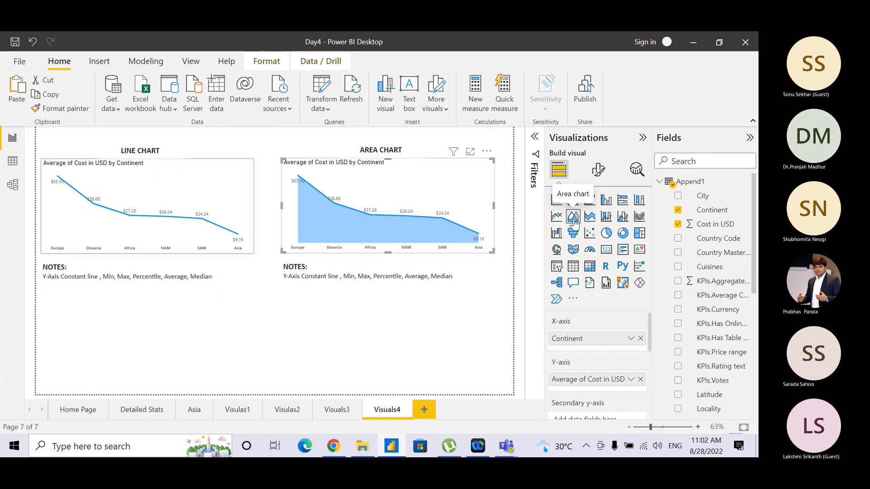
{"action": "left_click", "coordinate": [637, 171]}
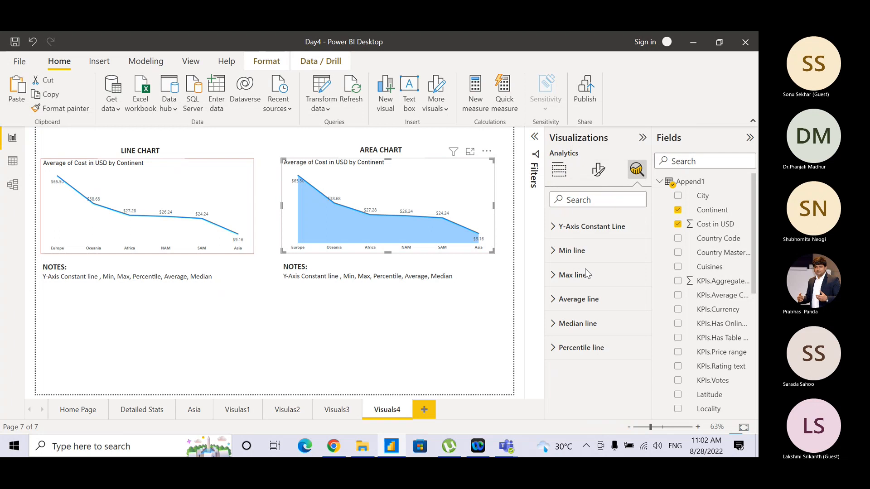
{"action": "left_click", "coordinate": [485, 334]}
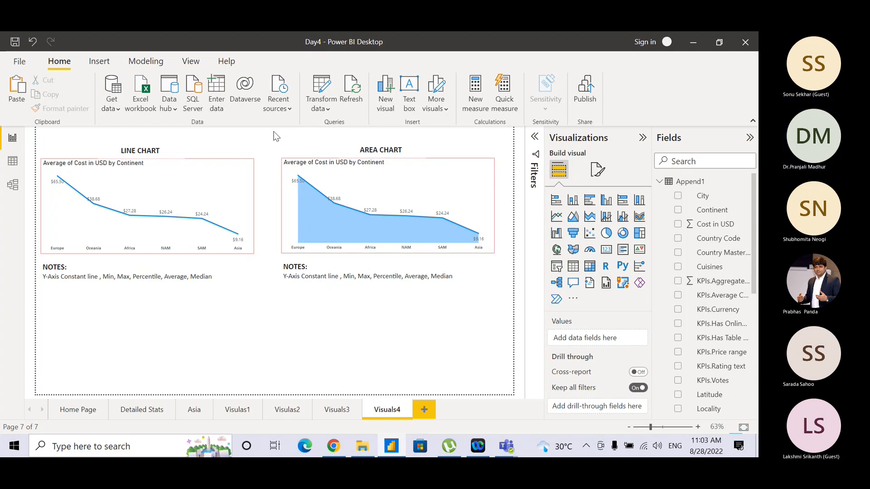
Duplicate the AREA CHART heading, area chart and notes together, and place the copies in the empty area below the line chart
{"action": "left_click_drag", "start_coordinate": [274, 134], "coordinate": [510, 312]}
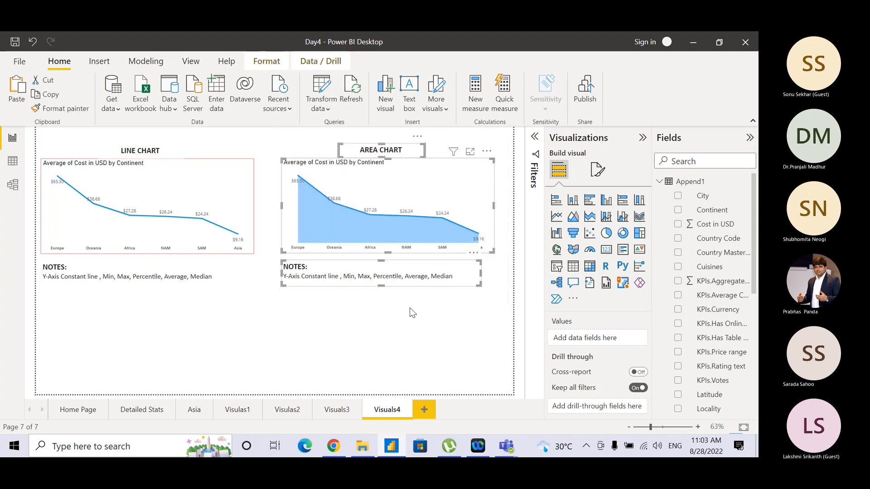
{"action": "key", "text": "ctrl+c"}
{"action": "key", "text": "ctrl+v"}
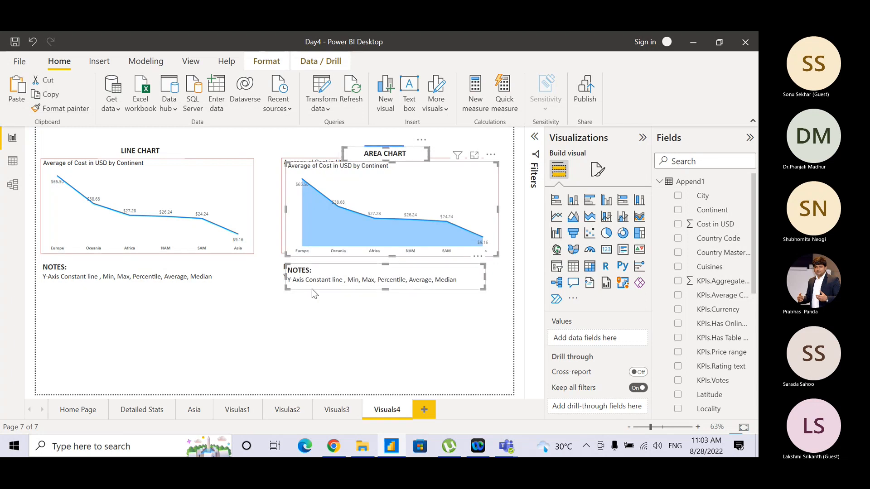
{"action": "left_click_drag", "start_coordinate": [312, 289], "coordinate": [95, 395]}
{"action": "left_click", "coordinate": [91, 387]}
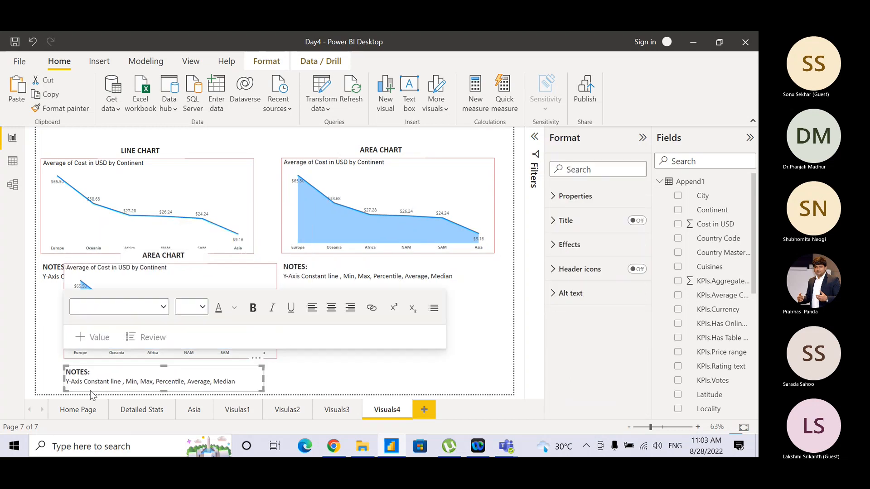
{"action": "left_click", "coordinate": [339, 368]}
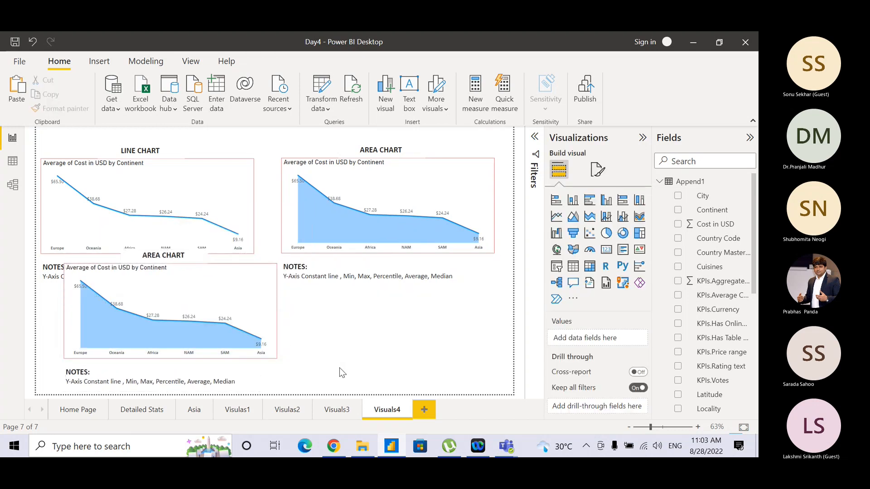
Spread out the copied items: notes beside the chart, chart aligned below the line chart's notes, and heading over the chart's upper area
{"action": "left_click", "coordinate": [173, 366]}
{"action": "left_click_drag", "start_coordinate": [173, 366], "coordinate": [406, 335]}
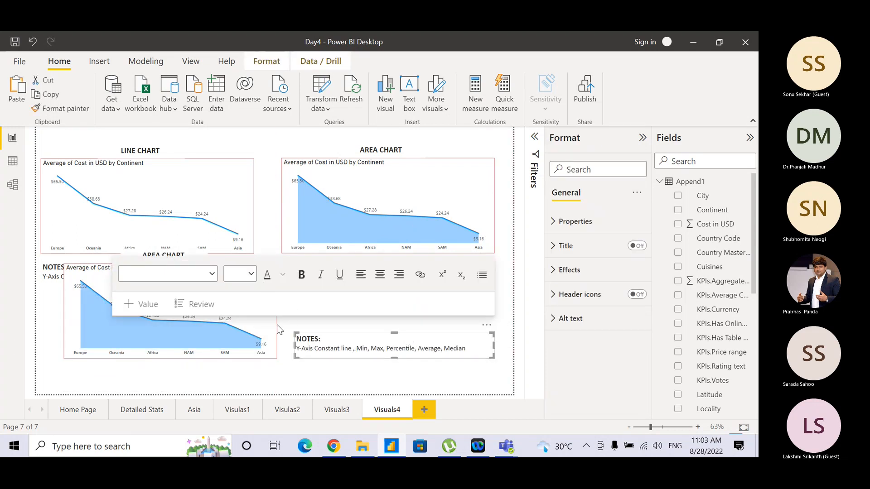
{"action": "left_click_drag", "start_coordinate": [277, 324], "coordinate": [255, 355]}
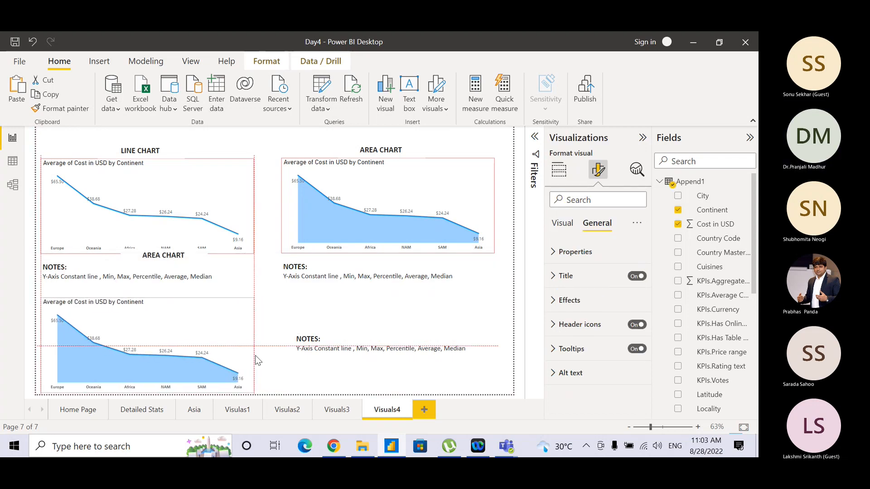
{"action": "left_click", "coordinate": [191, 259]}
{"action": "left_click_drag", "start_coordinate": [192, 263], "coordinate": [232, 317]}
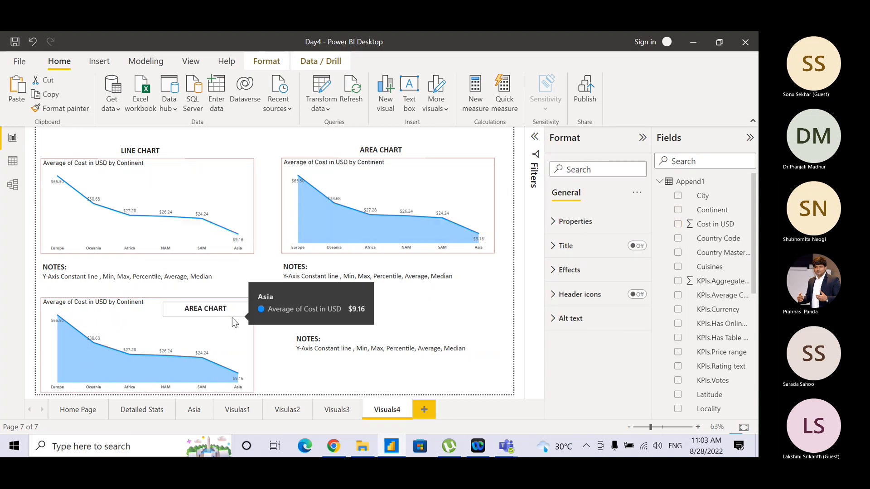
{"action": "left_click", "coordinate": [231, 319]}
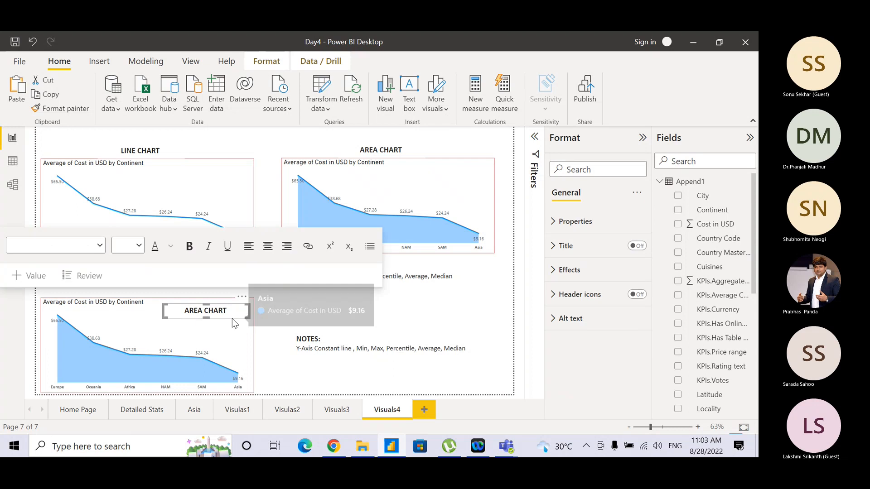
Change the heading on the lower chart to STACEKD AREA CHART
{"action": "left_click", "coordinate": [183, 313]}
{"action": "type", "text": "SY"}
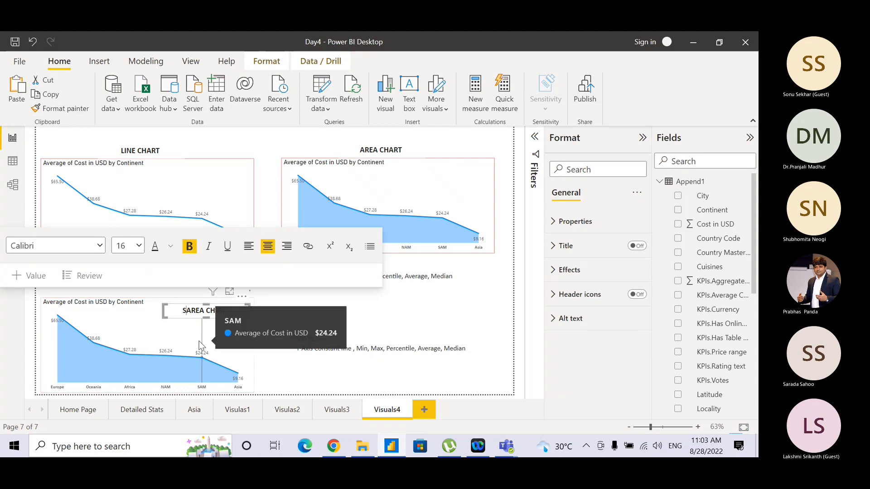
{"action": "key", "text": "BackSpace"}
{"action": "type", "text": "TACEK"}
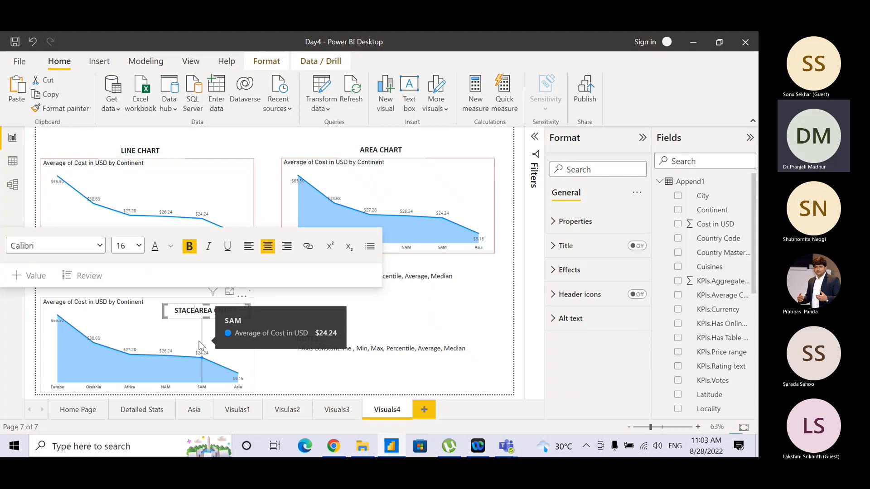
{"action": "type", "text": "D"}
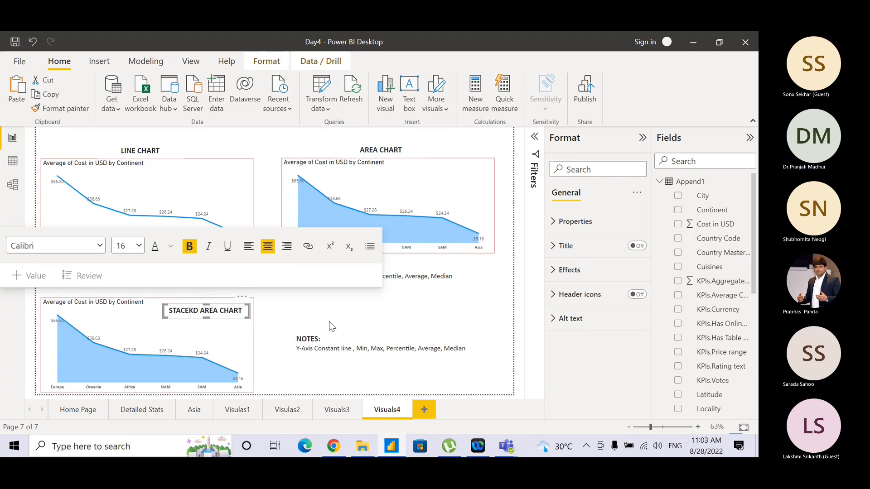
{"action": "left_click", "coordinate": [274, 339]}
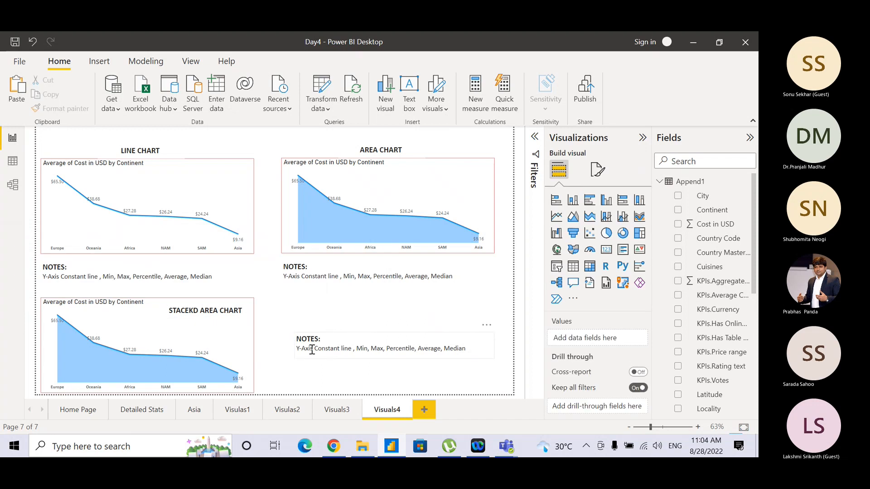
Move the copied notes beside the lower chart, aligned with the area chart's notes and the chart's lower edge
{"action": "left_click_drag", "start_coordinate": [331, 335], "coordinate": [317, 364]}
{"action": "left_click", "coordinate": [268, 361]}
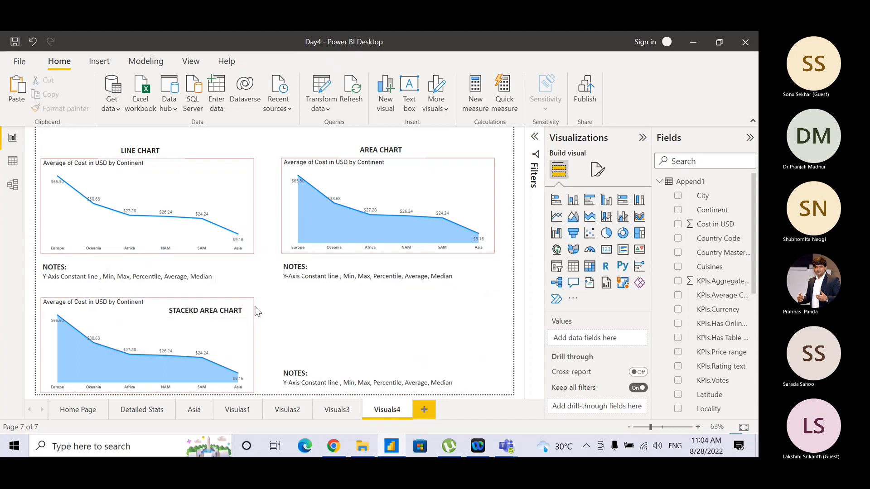
Change the lower area chart to a stacked area chart
{"action": "left_click", "coordinate": [247, 326]}
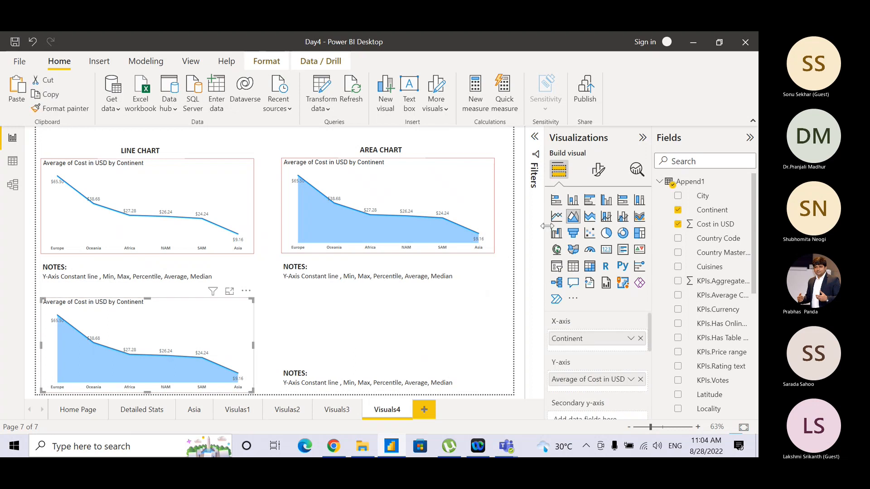
{"action": "key", "text": "ctrl"}
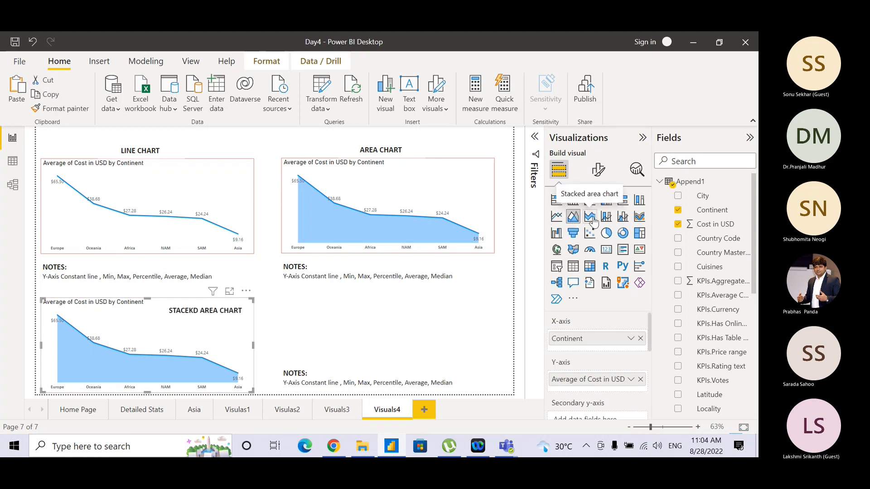
{"action": "left_click", "coordinate": [594, 221]}
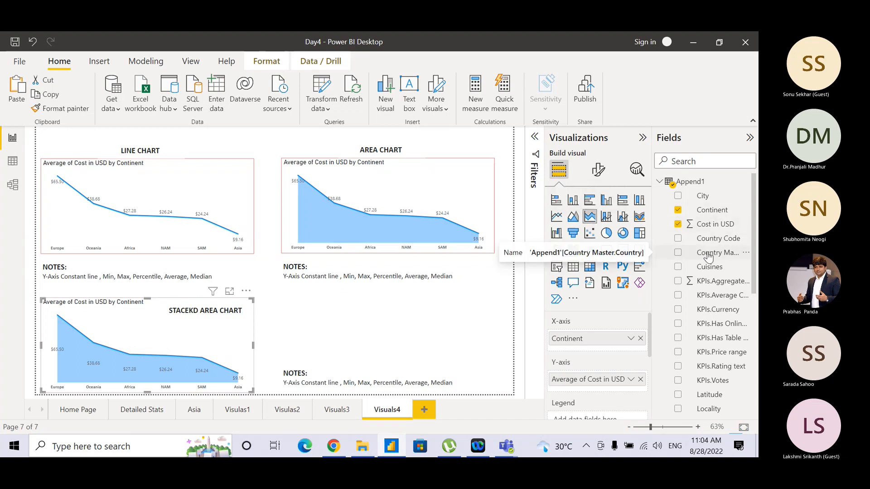
Try Country Master.Country as the legend of the stacked area chart, and remove the field again
{"action": "left_click_drag", "start_coordinate": [709, 257], "coordinate": [215, 337]}
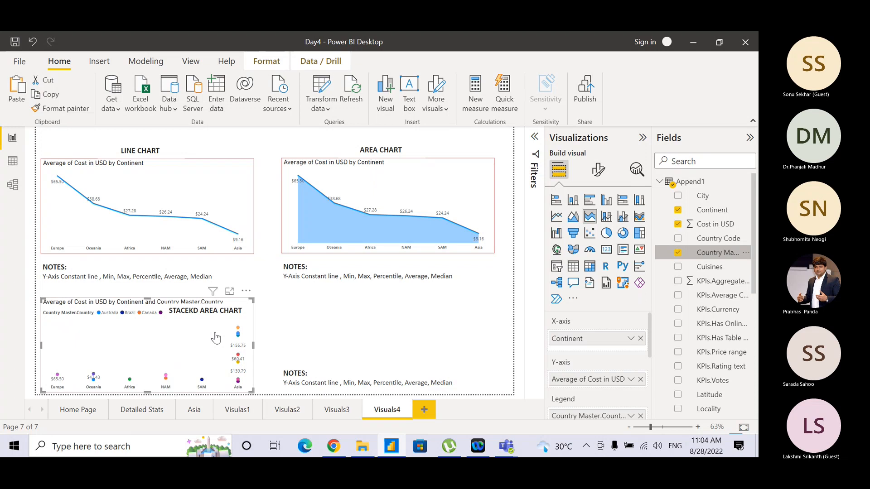
{"action": "left_click", "coordinate": [640, 416]}
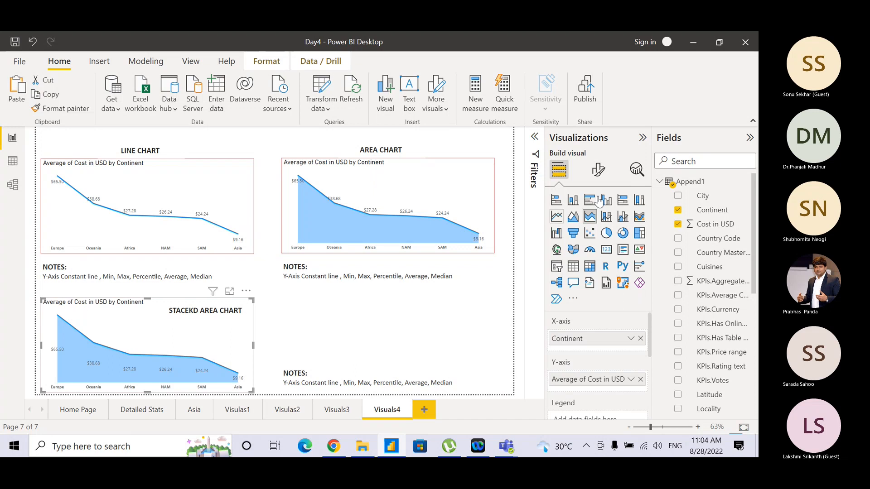
Check the stacked area chart's analytics options, cut its notes down to Y-Axis Constant line, and narrow the text box to fit
{"action": "left_click", "coordinate": [636, 172]}
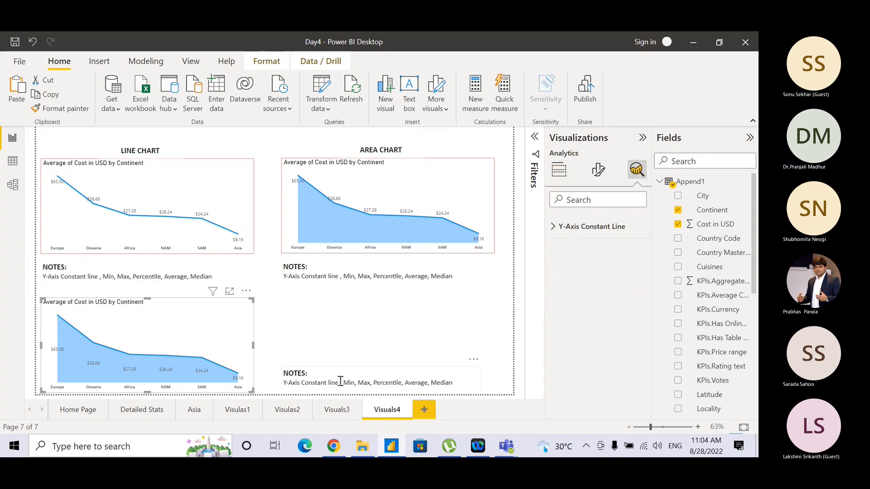
{"action": "left_click_drag", "start_coordinate": [340, 380], "coordinate": [453, 388]}
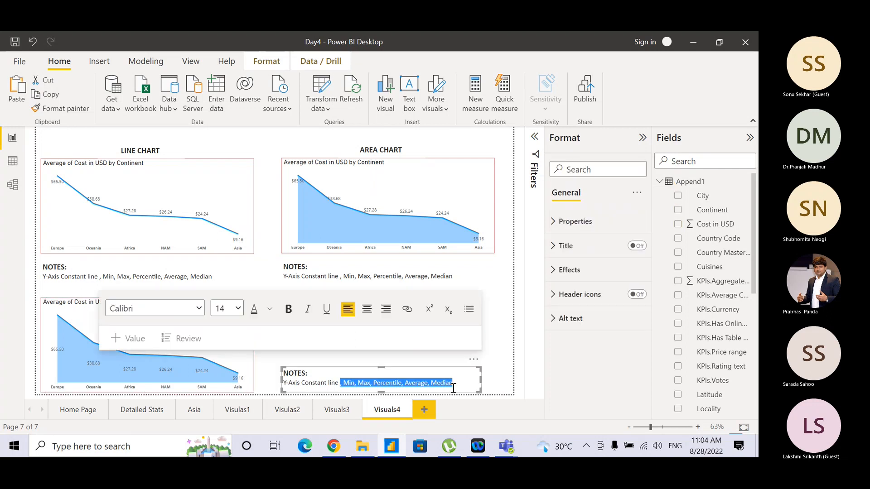
{"action": "key", "text": "BackSpace"}
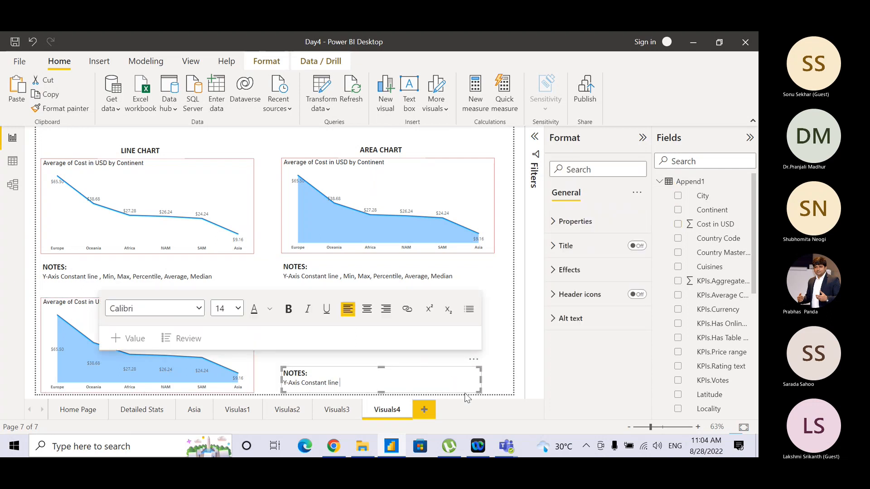
{"action": "left_click_drag", "start_coordinate": [477, 389], "coordinate": [343, 394]}
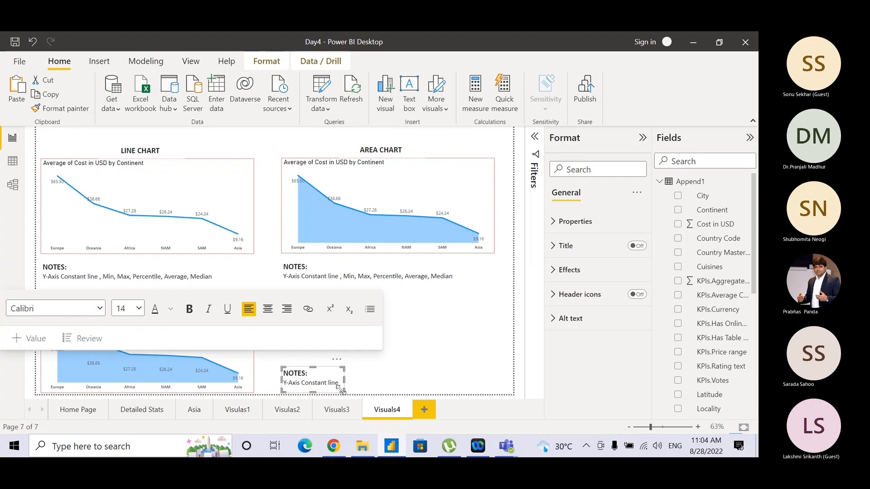
{"action": "left_click", "coordinate": [368, 381]}
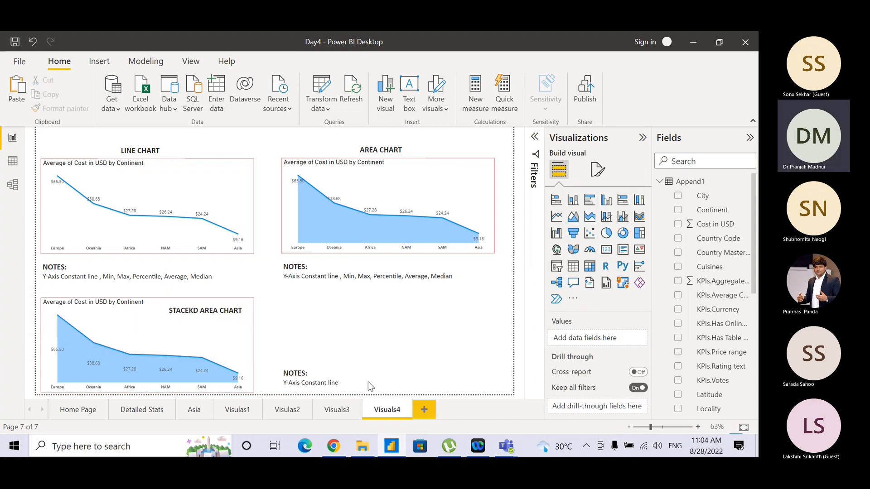
Move the STACEKD AREA CHART heading off the chart to just above its notes
{"action": "left_click", "coordinate": [220, 318]}
{"action": "left_click_drag", "start_coordinate": [219, 317], "coordinate": [336, 361]}
{"action": "left_click", "coordinate": [385, 352]}
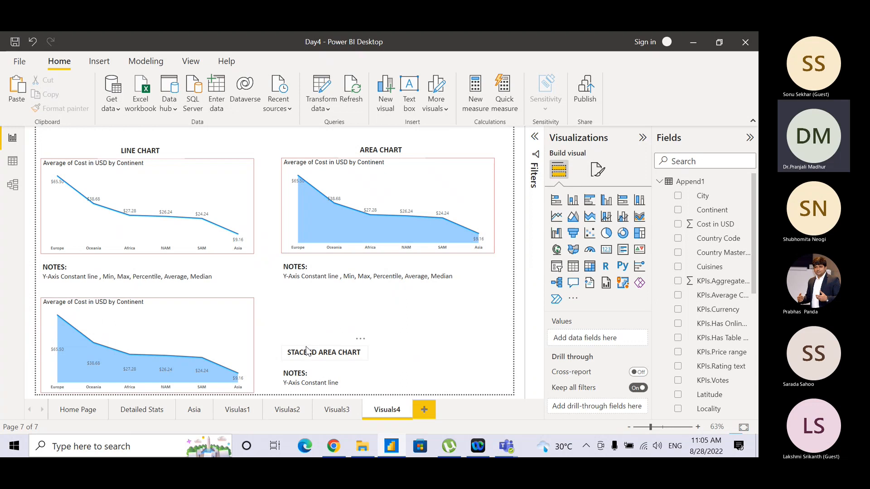
{"action": "left_click_drag", "start_coordinate": [308, 347], "coordinate": [303, 347]}
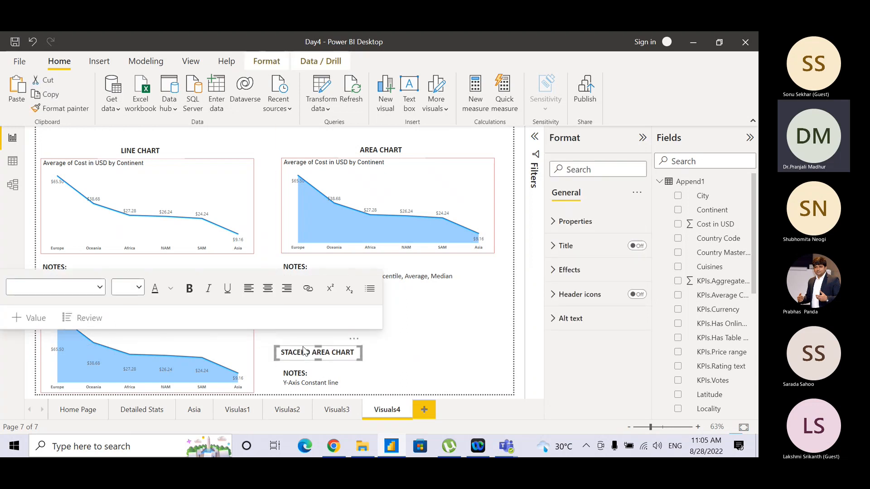
{"action": "left_click", "coordinate": [409, 347]}
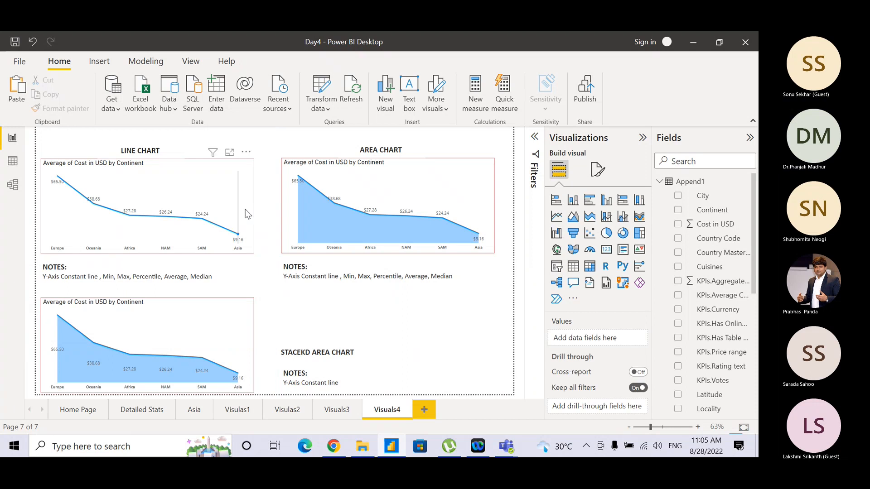
Insert a left block arrow, shrink it, and place it between the stacked area chart and its heading
{"action": "left_click", "coordinate": [96, 63]}
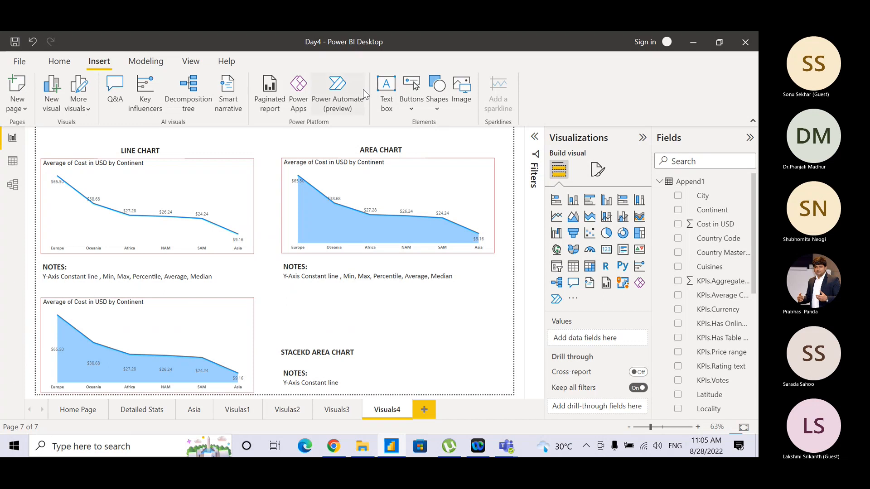
{"action": "left_click", "coordinate": [430, 110]}
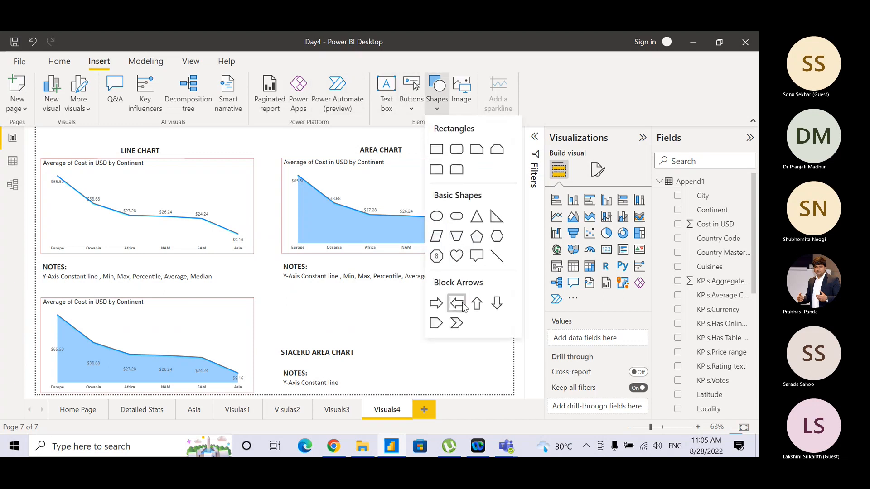
{"action": "left_click", "coordinate": [286, 345]}
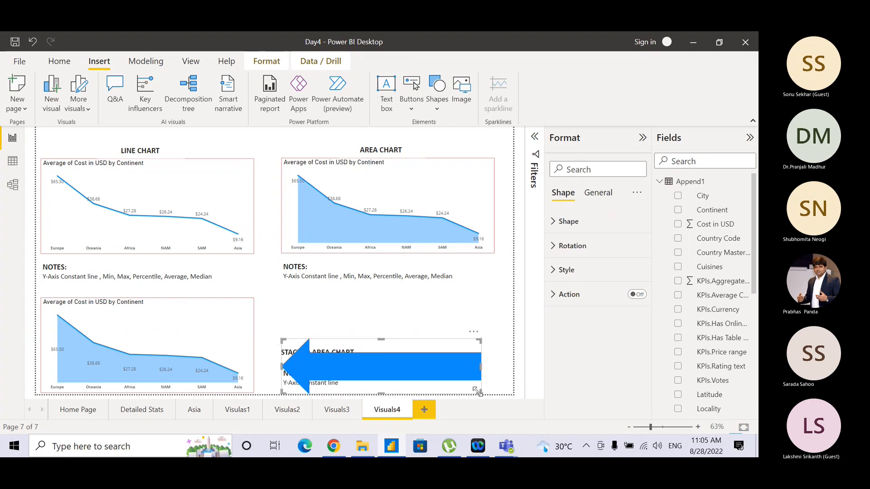
{"action": "left_click_drag", "start_coordinate": [478, 391], "coordinate": [272, 370]}
{"action": "left_click", "coordinate": [436, 314]}
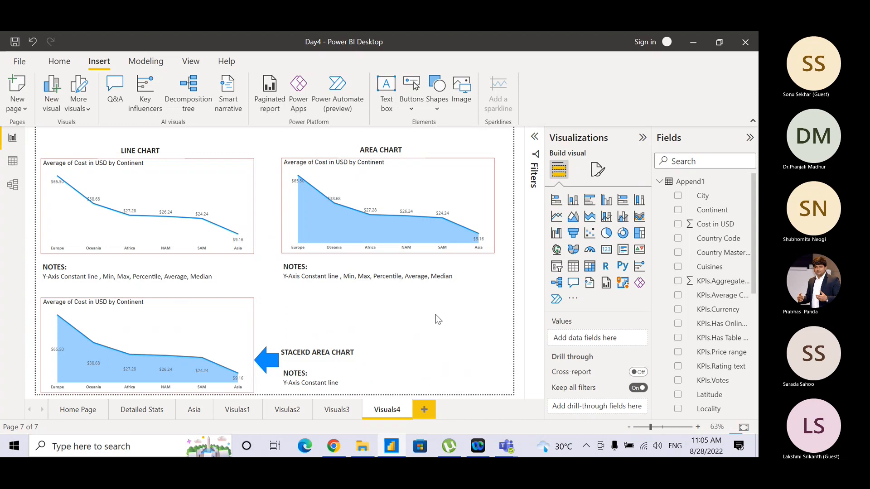
{"action": "left_click", "coordinate": [275, 355]}
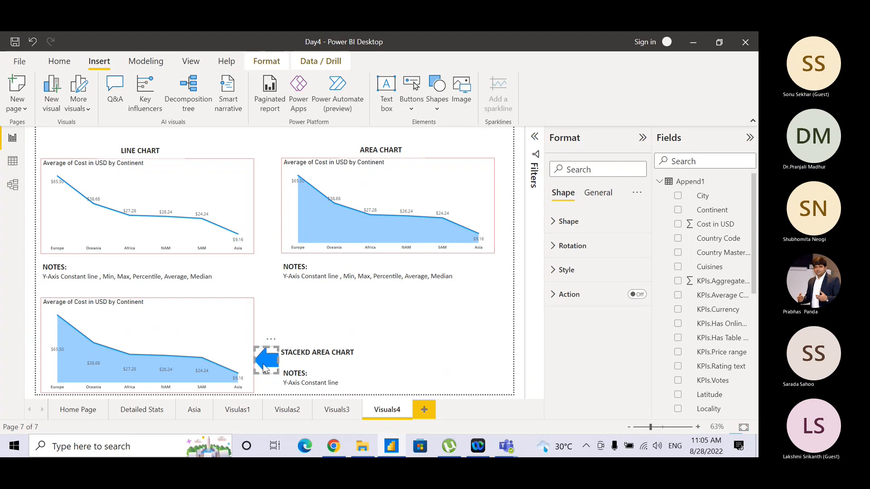
Shrink the left block arrow further and position it between the stacked area chart and its heading and notes
{"action": "left_click_drag", "start_coordinate": [278, 374], "coordinate": [267, 361]}
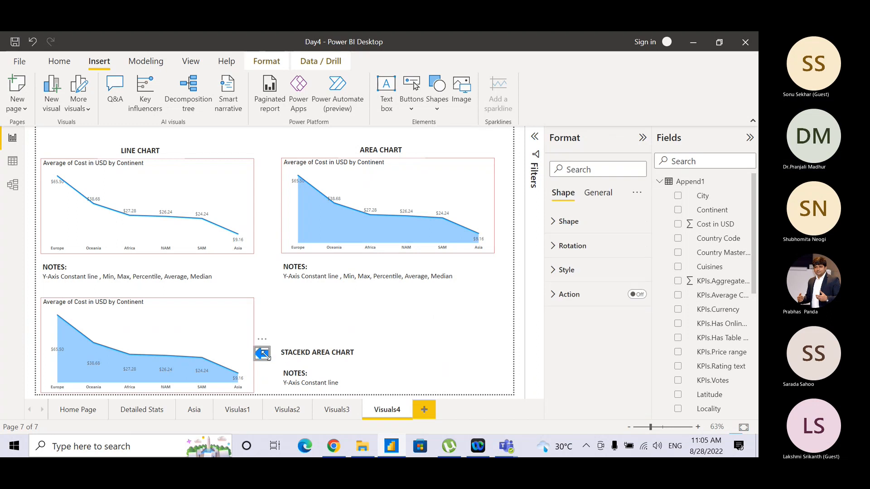
{"action": "mouse_move", "coordinate": [260, 357]}
{"action": "left_mouse_down"}
{"action": "mouse_move", "coordinate": [270, 376]}
{"action": "mouse_move", "coordinate": [264, 369]}
{"action": "left_mouse_up"}
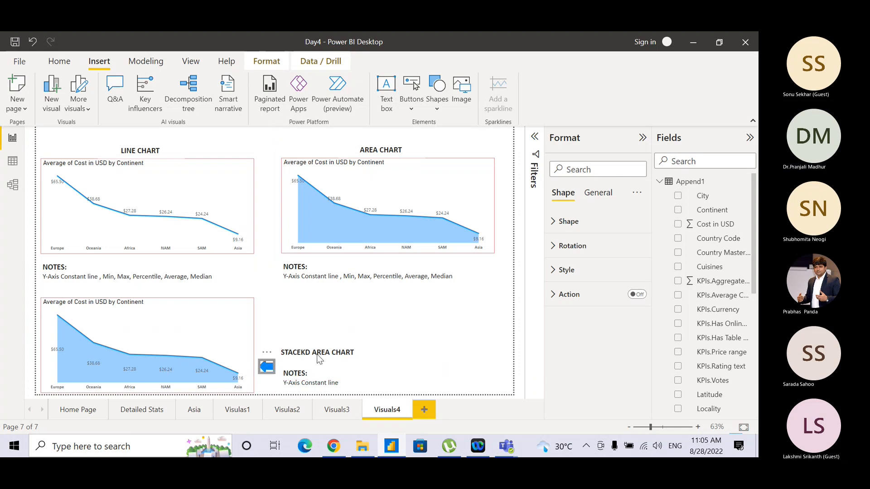
{"action": "left_click", "coordinate": [422, 352]}
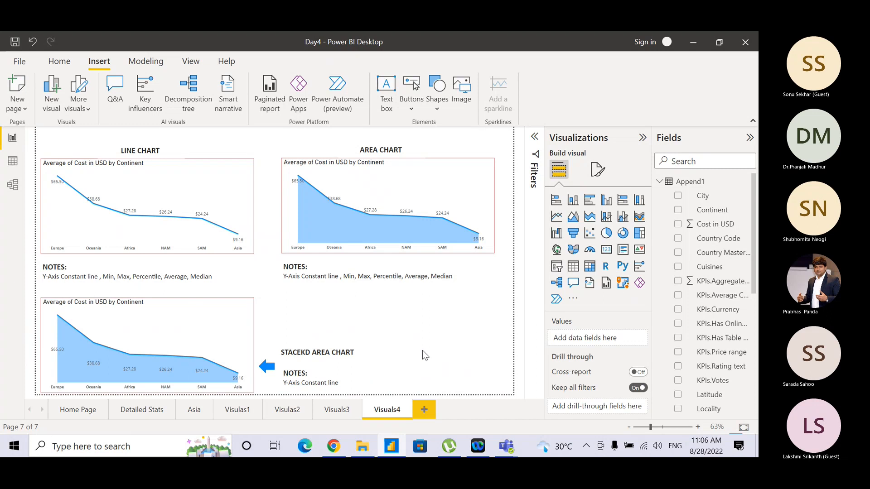
Duplicate the Visuals4 page and rename the copy as Visuals5
{"action": "right_click", "coordinate": [386, 414]}
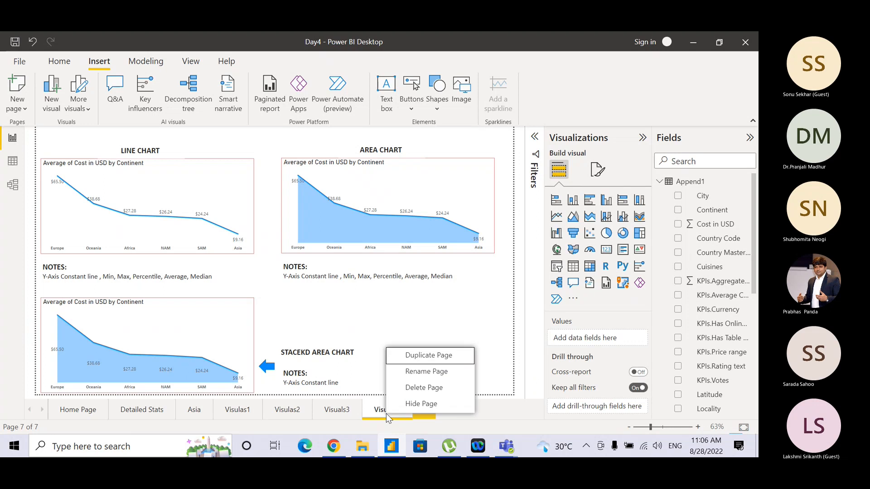
{"action": "left_click", "coordinate": [426, 357]}
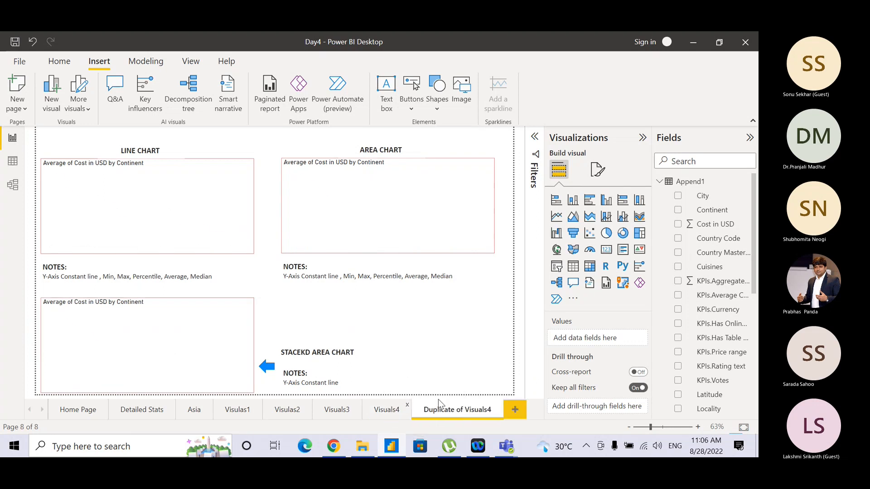
{"action": "double_click", "coordinate": [453, 410]}
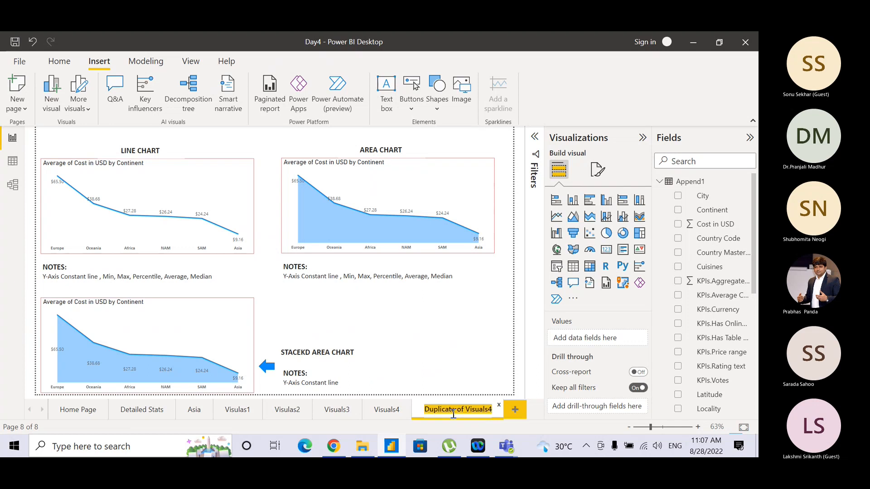
{"action": "type", "text": "Visual"}
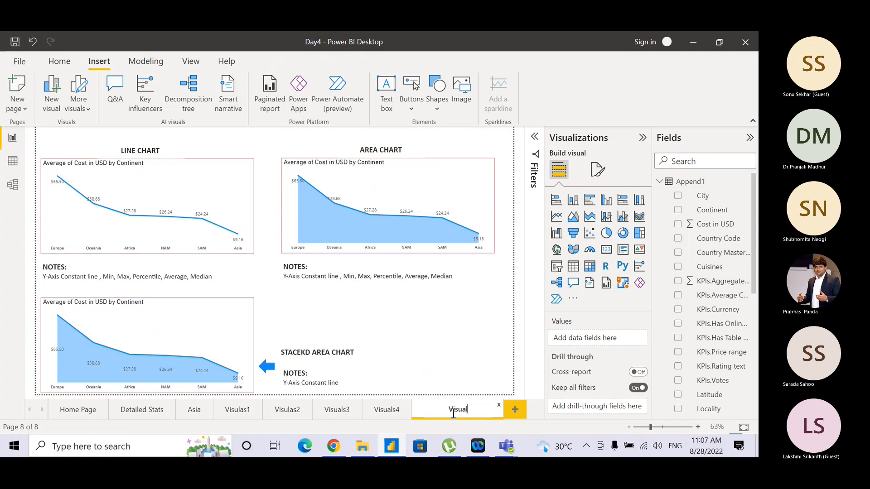
{"action": "type", "text": "s5"}
{"action": "key", "text": "Return"}
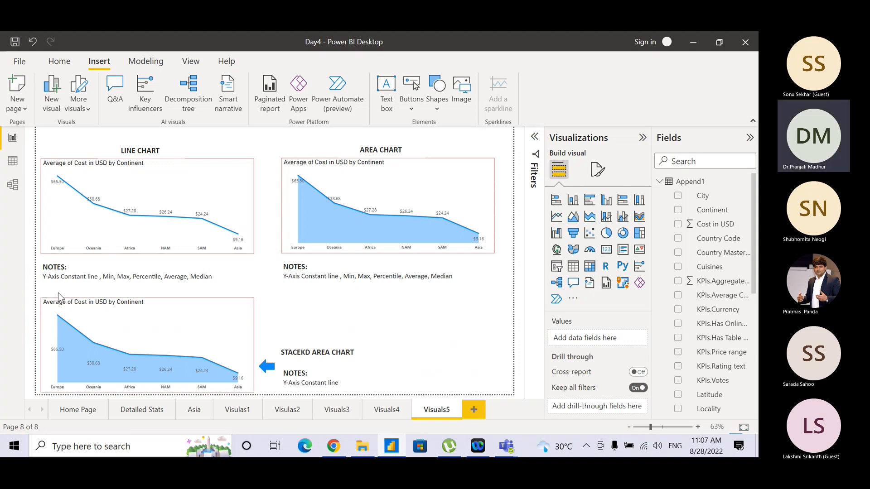
Convert the line chart on the Visuals5 page to a line and stacked column chart
{"action": "left_click", "coordinate": [253, 220]}
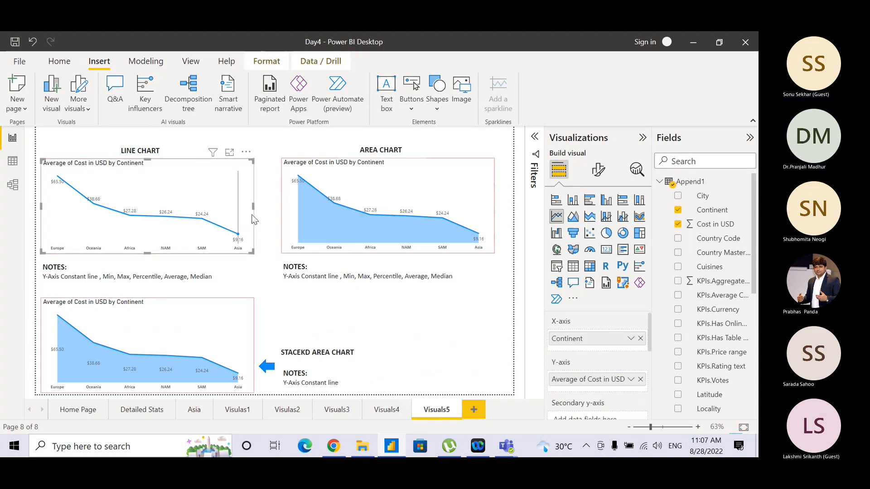
{"action": "mouse_move", "coordinate": [198, 175]}
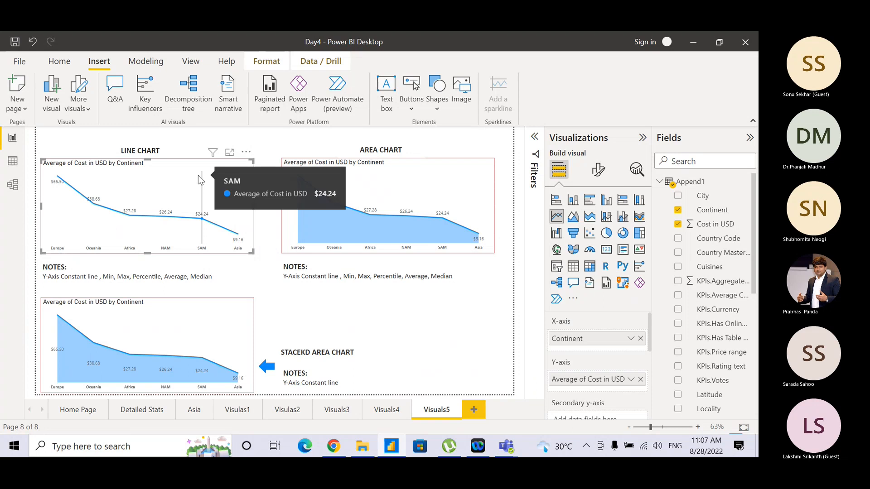
{"action": "key", "text": "ctrl"}
{"action": "key", "text": "ctrl"}
{"action": "key", "text": "ctrl"}
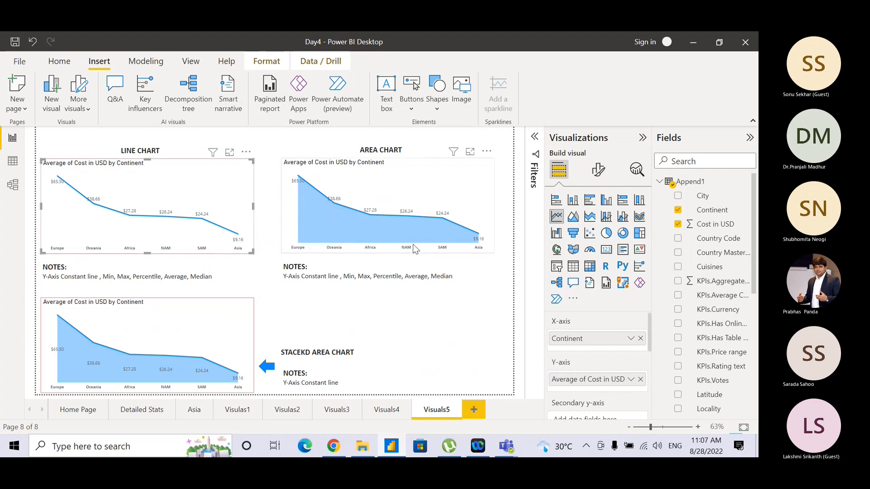
{"action": "left_click", "coordinate": [611, 220]}
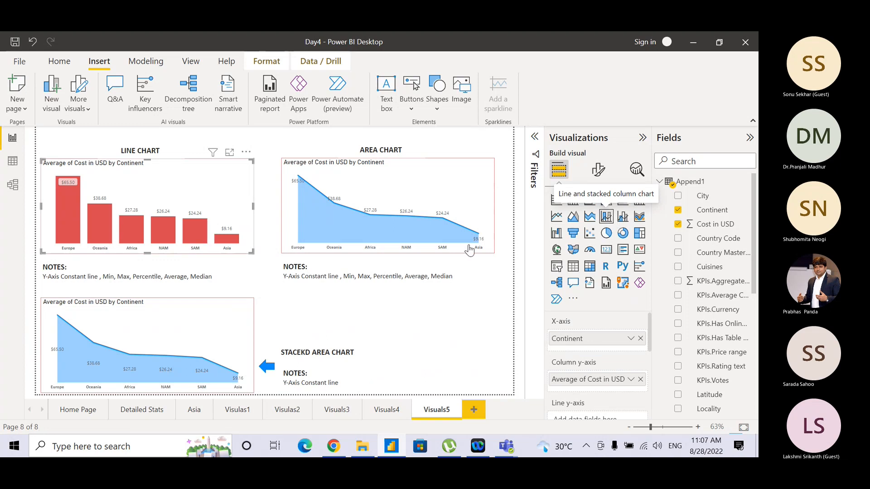
{"action": "mouse_move", "coordinate": [292, 232]}
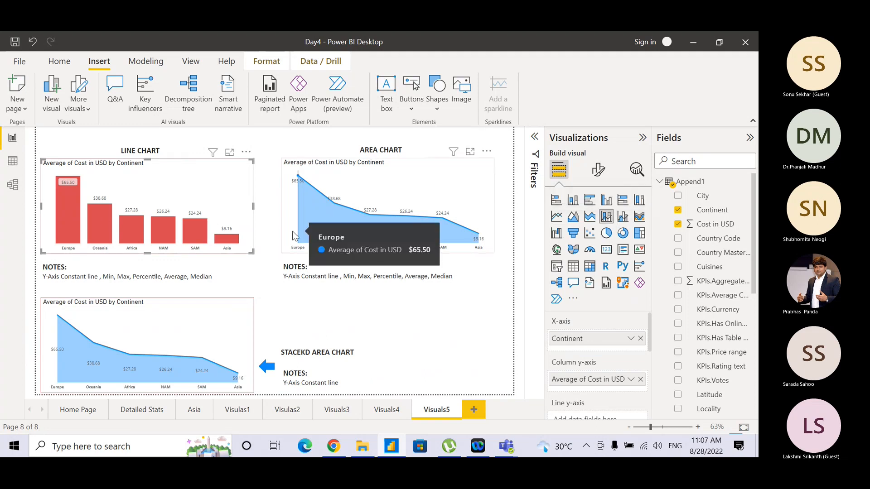
Change the LINE CHART heading to LINE AND COLUMN STACKED CHART, widen its text box to fit, and center it above the chart
{"action": "left_click", "coordinate": [138, 153]}
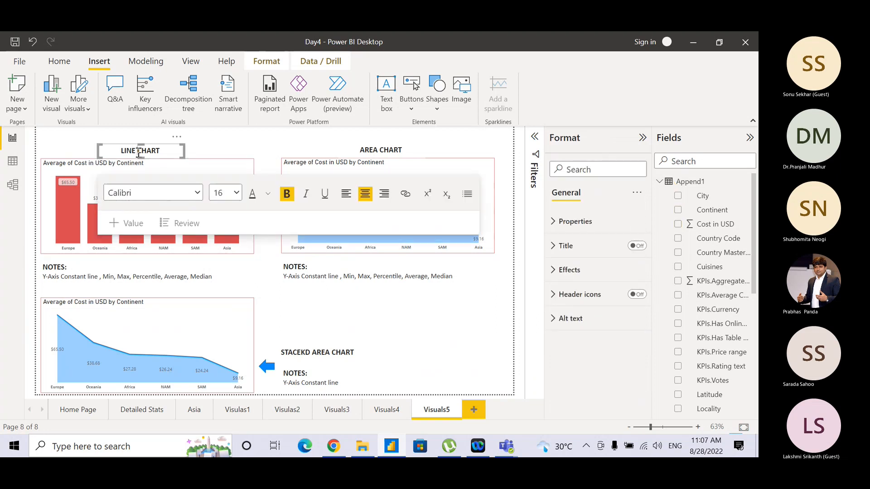
{"action": "type", "text": "AND COLUKNS"}
{"action": "key", "text": "BackSpace"}
{"action": "key", "text": "BackSpace"}
{"action": "key", "text": "BackSpace"}
{"action": "type", "text": "MN"}
{"action": "key", "text": "BackSpace"}
{"action": "key", "text": "BackSpace"}
{"action": "key", "text": "BackSpace"}
{"action": "key", "text": "BackSpace"}
{"action": "key", "text": "BackSpace"}
{"action": "key", "text": "BackSpace"}
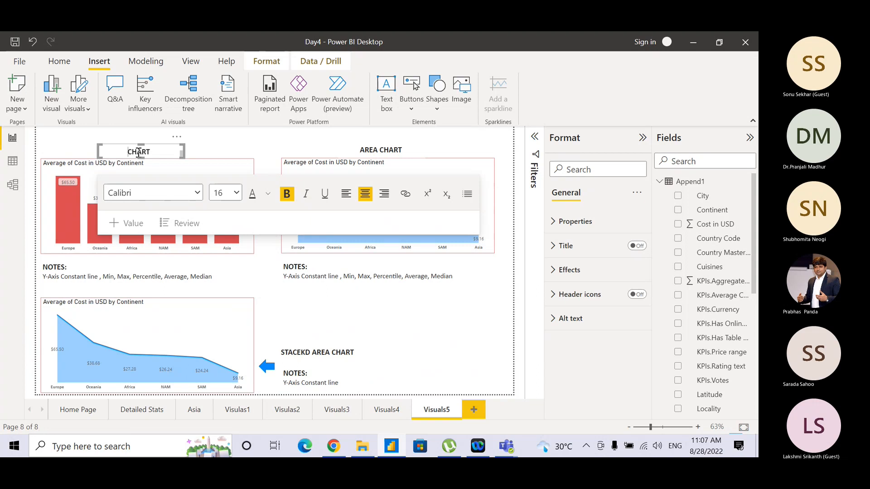
{"action": "type", "text": "STACKED"}
{"action": "left_click_drag", "start_coordinate": [99, 155], "coordinate": [51, 156]}
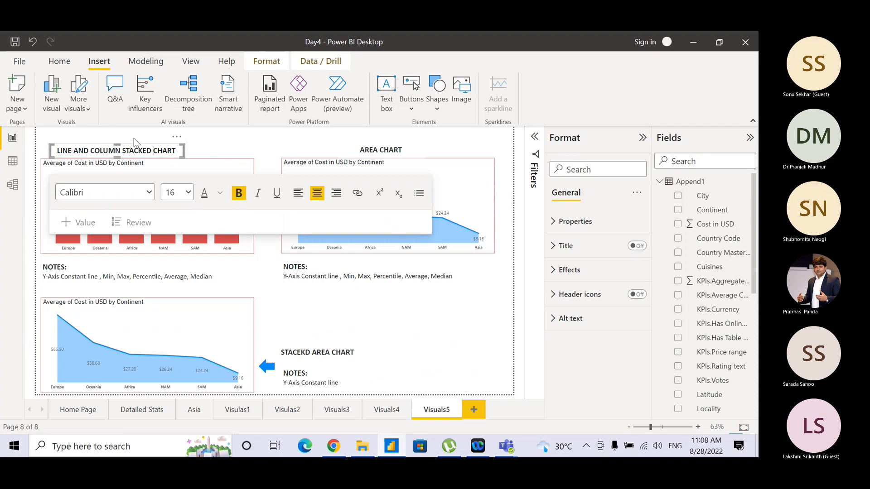
{"action": "left_click_drag", "start_coordinate": [138, 148], "coordinate": [159, 147]}
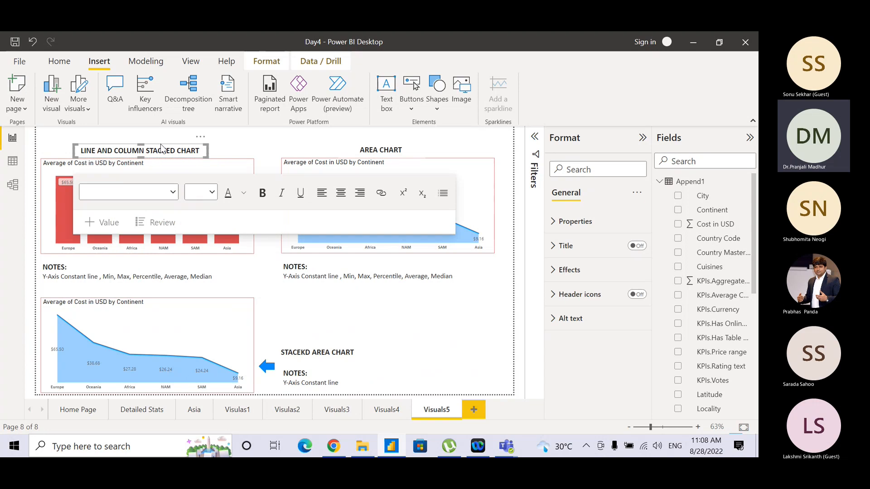
{"action": "left_click", "coordinate": [231, 142]}
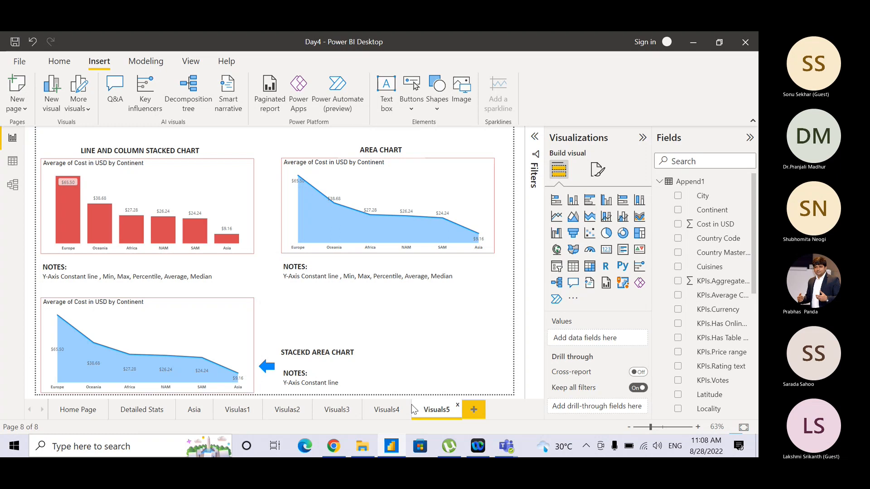
Add KPIs.Aggregate rating as the line y-axis of the line and stacked column chart, aggregated as Average
{"action": "left_click", "coordinate": [242, 179]}
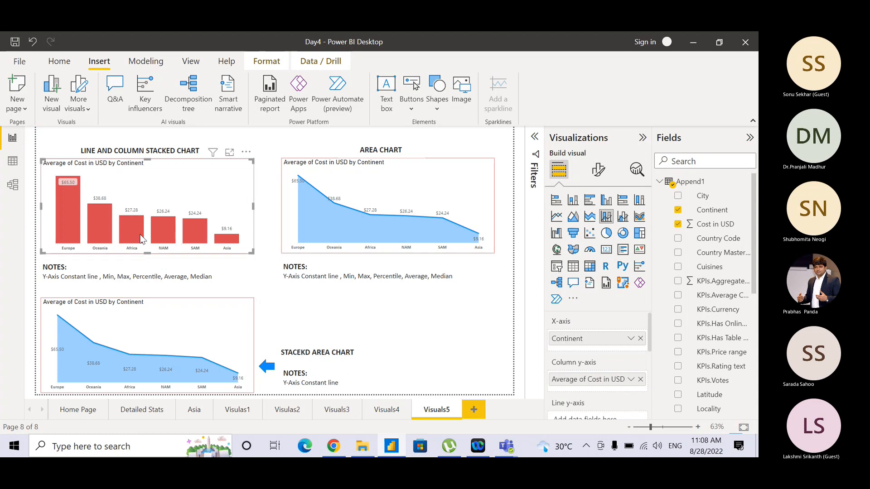
{"action": "key", "text": "ctrl"}
{"action": "key", "text": "ctrl"}
{"action": "key", "text": "ctrl"}
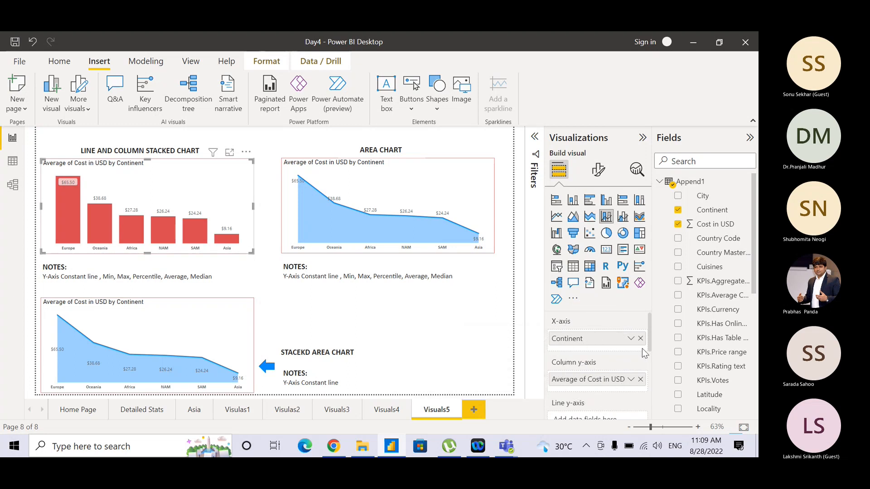
{"action": "left_click_drag", "start_coordinate": [651, 338], "coordinate": [650, 349]}
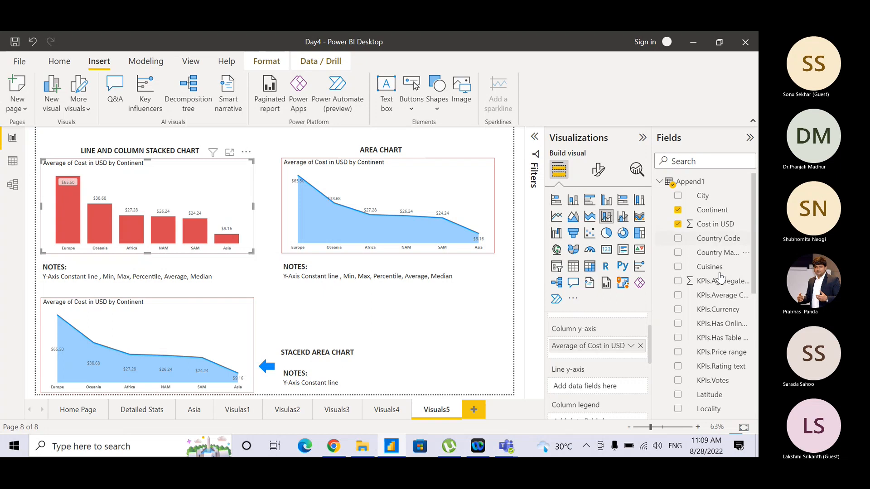
{"action": "key", "text": "ctrl"}
{"action": "key", "text": "ctrl"}
{"action": "key", "text": "ctrl"}
{"action": "key", "text": "ctrl"}
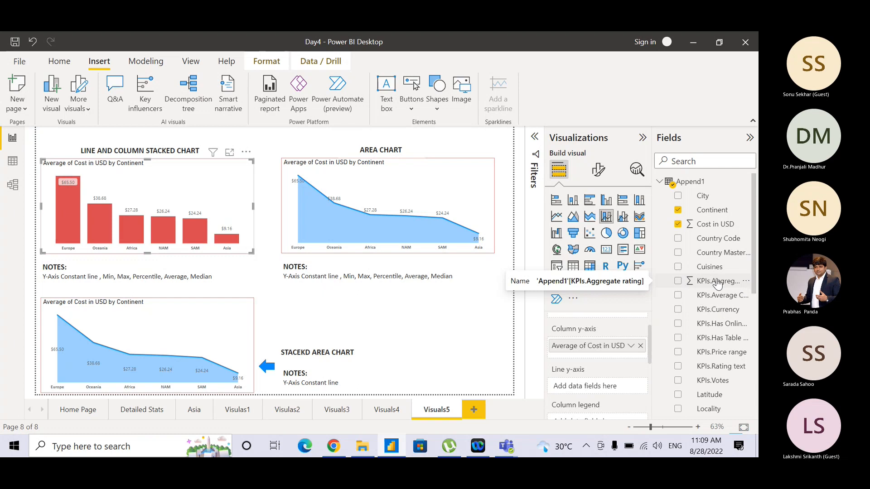
{"action": "left_click_drag", "start_coordinate": [717, 282], "coordinate": [606, 388]}
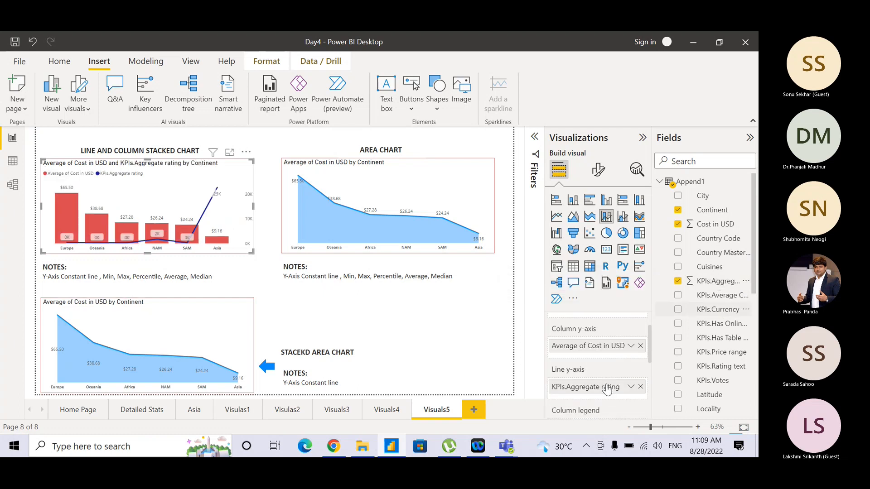
{"action": "left_click", "coordinate": [630, 388]}
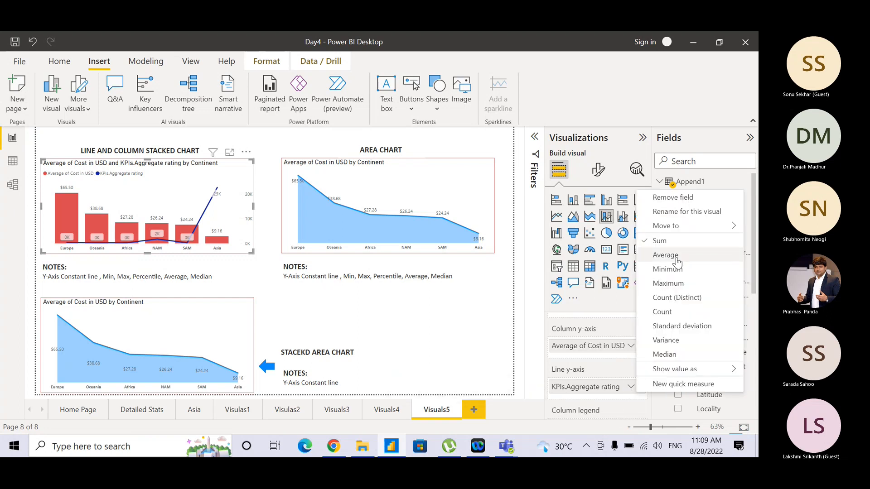
{"action": "left_click", "coordinate": [665, 255]}
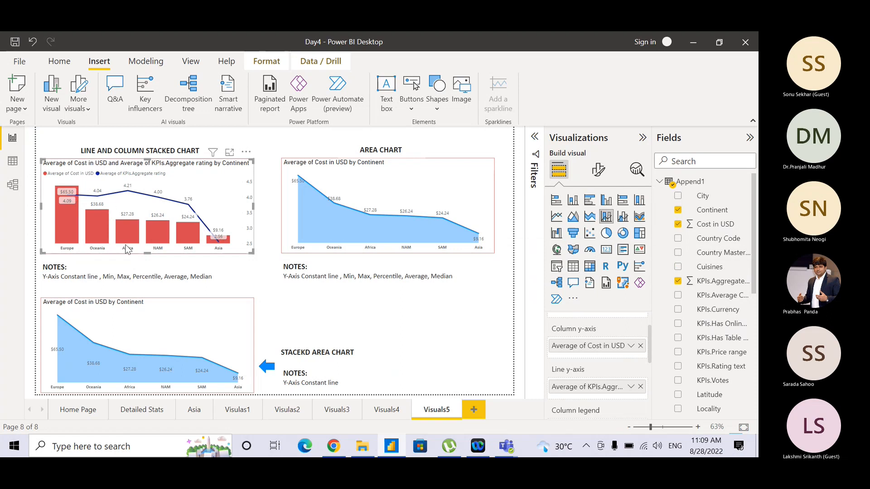
Examine the cost columns and the aggregate rating line per continent in the combined chart
{"action": "mouse_move", "coordinate": [67, 213]}
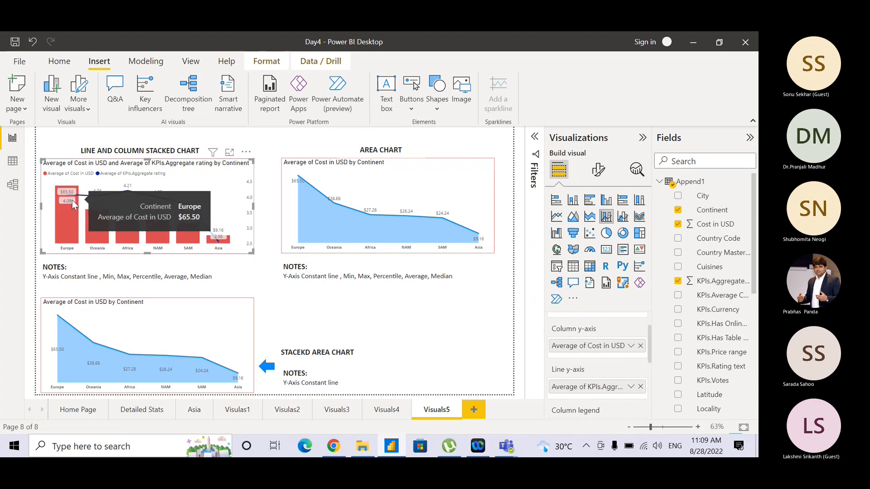
{"action": "mouse_move", "coordinate": [111, 243]}
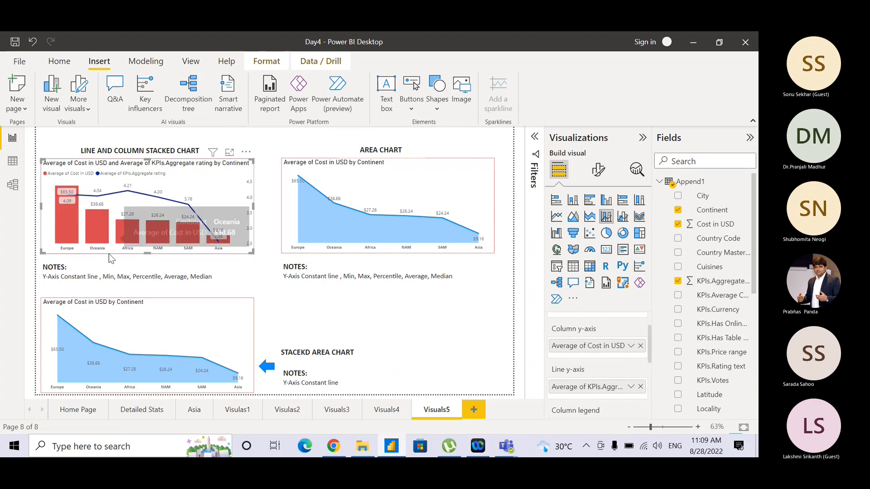
{"action": "mouse_move", "coordinate": [102, 212]}
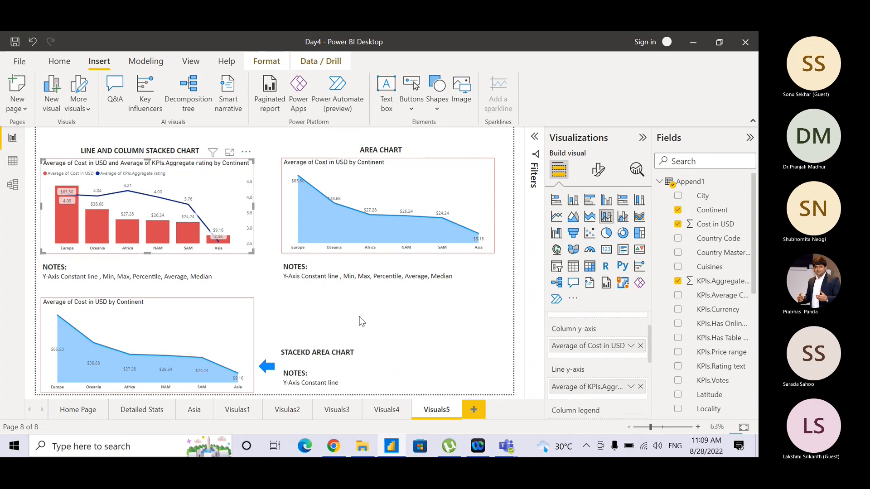
{"action": "left_click", "coordinate": [380, 319]}
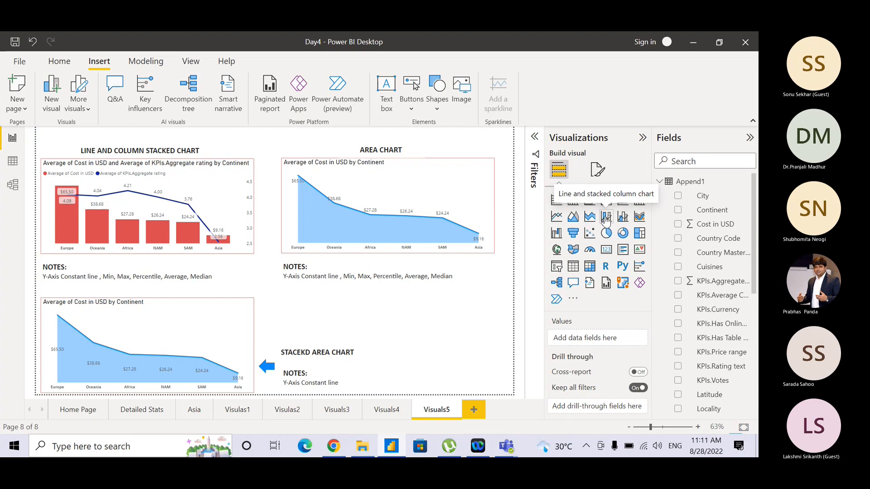
{"action": "key", "text": "ctrl"}
{"action": "key", "text": "ctrl"}
{"action": "key", "text": "ctrl"}
{"action": "key", "text": "ctrl"}
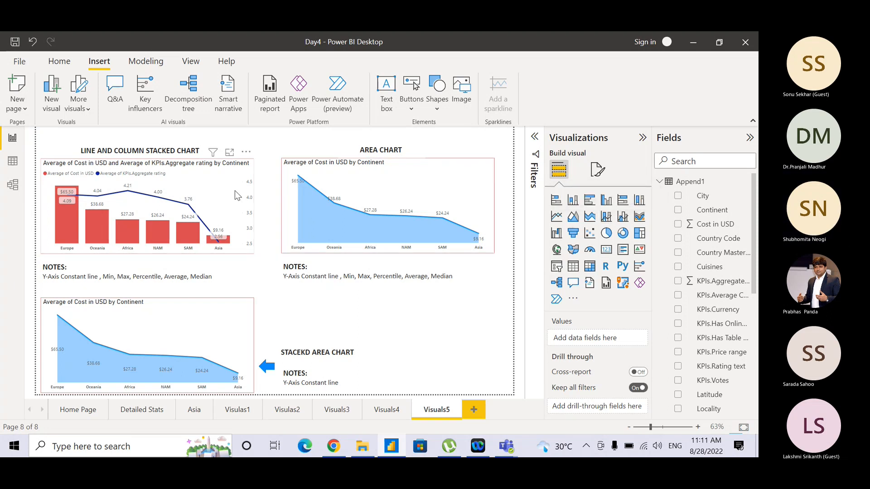
Review the aggregation options available for the line y-axis field of the line and stacked column chart
{"action": "left_click", "coordinate": [245, 198]}
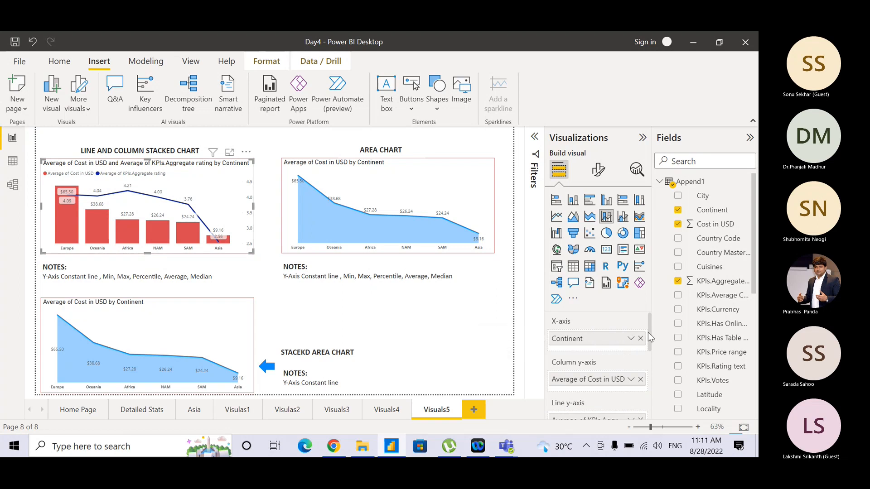
{"action": "left_click_drag", "start_coordinate": [650, 339], "coordinate": [651, 362]}
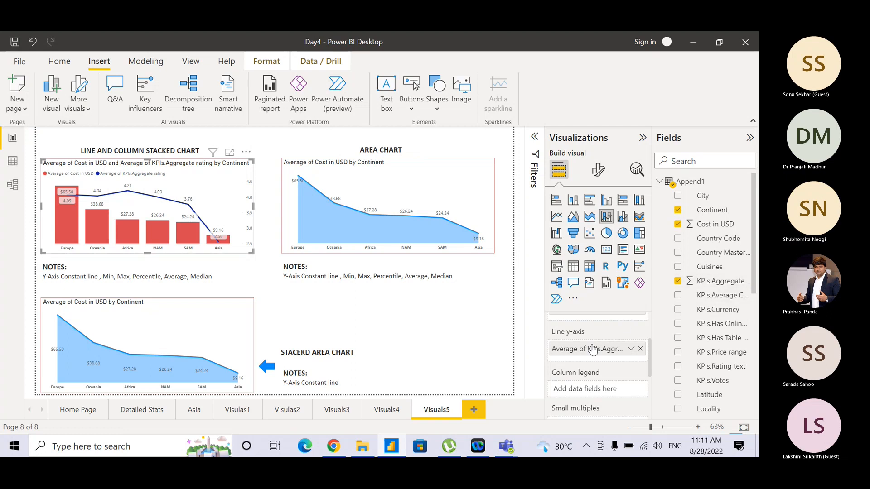
{"action": "left_click", "coordinate": [631, 350]}
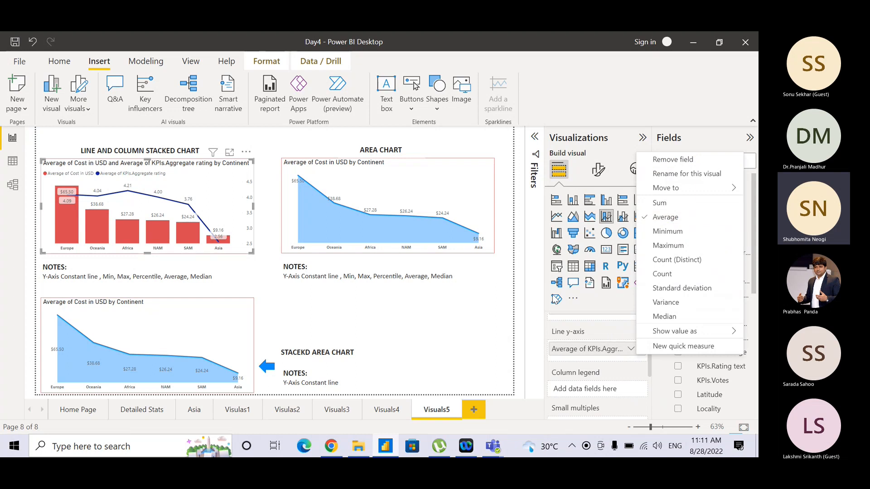
{"action": "left_click", "coordinate": [530, 317]}
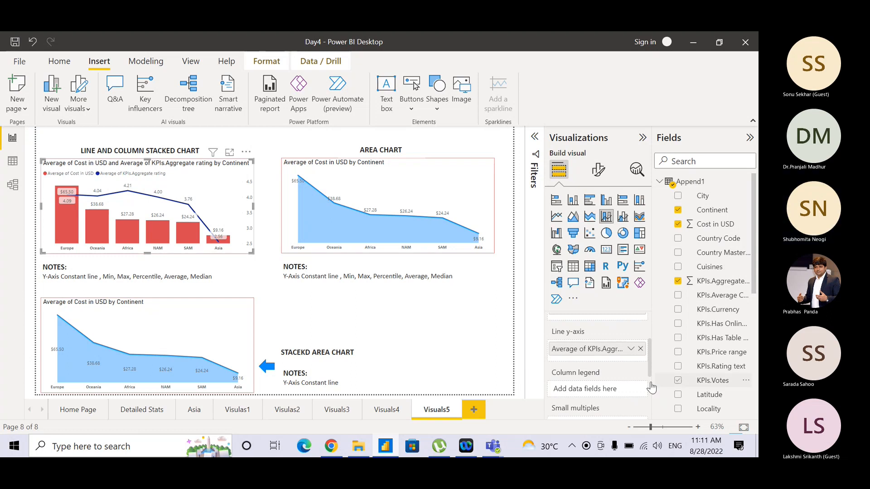
{"action": "left_click", "coordinate": [629, 351]}
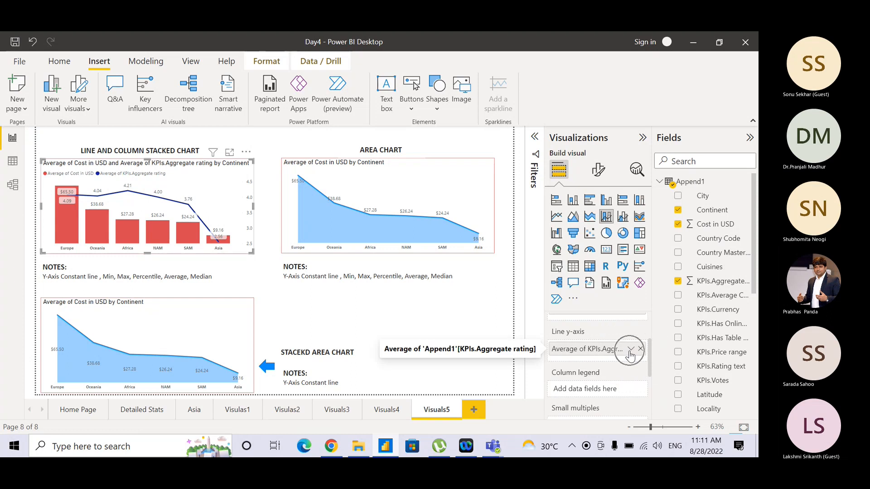
{"action": "left_click", "coordinate": [630, 350]}
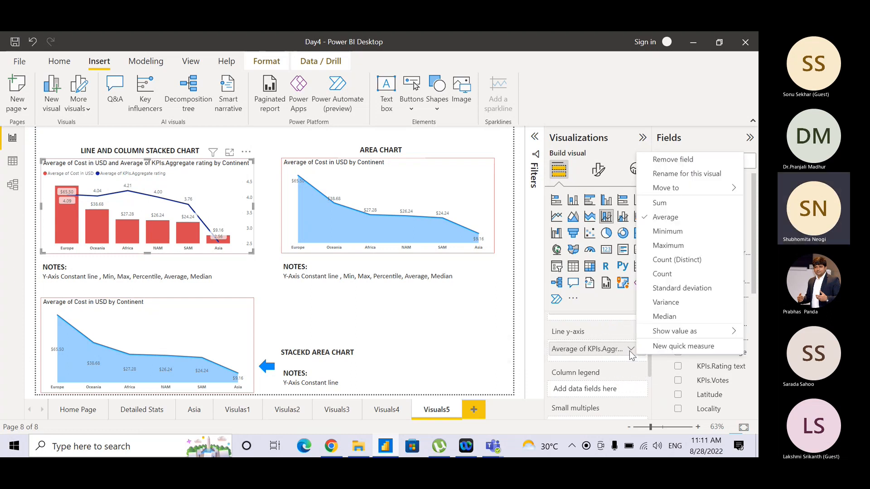
{"action": "left_click", "coordinate": [540, 308]}
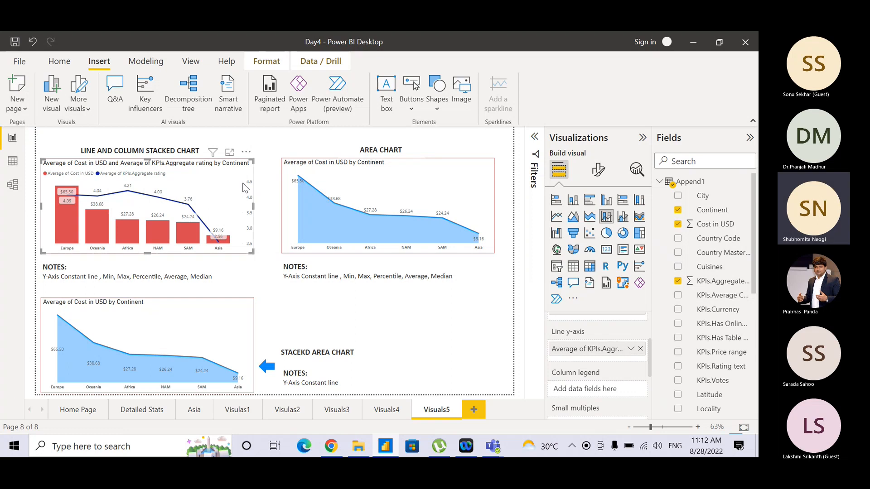
Check the analytics options of the line and stacked column chart and replace the note text below it with "No Analytics"
{"action": "left_click", "coordinate": [637, 172]}
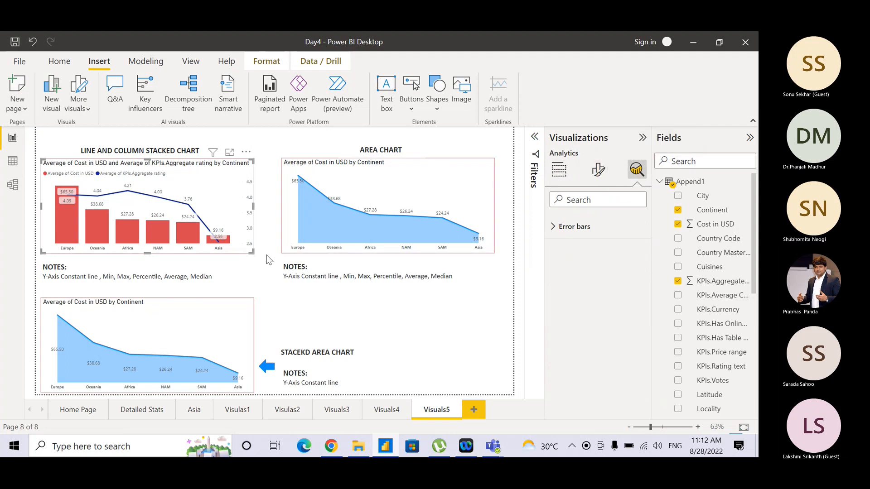
{"action": "left_click_drag", "start_coordinate": [212, 276], "coordinate": [42, 279]}
{"action": "type", "text": "Error"}
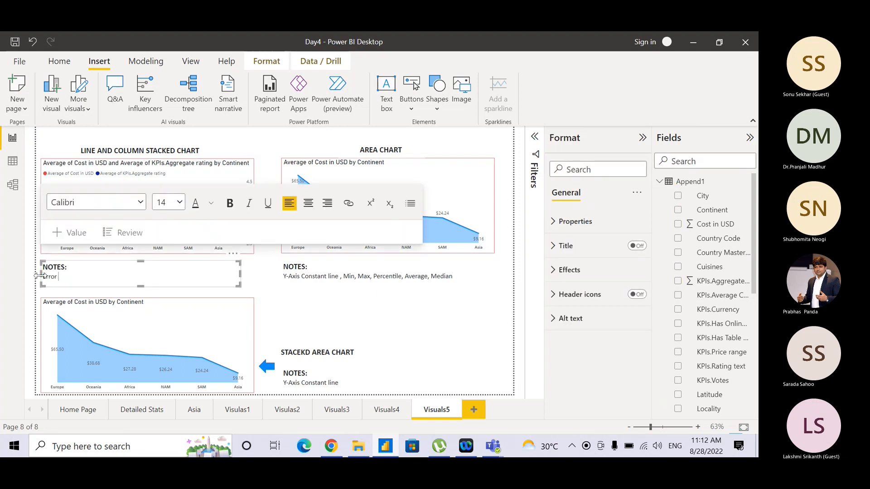
{"action": "key", "text": "BackSpace"}
{"action": "key", "text": "BackSpace"}
{"action": "key", "text": "BackSpace"}
{"action": "key", "text": "BackSpace"}
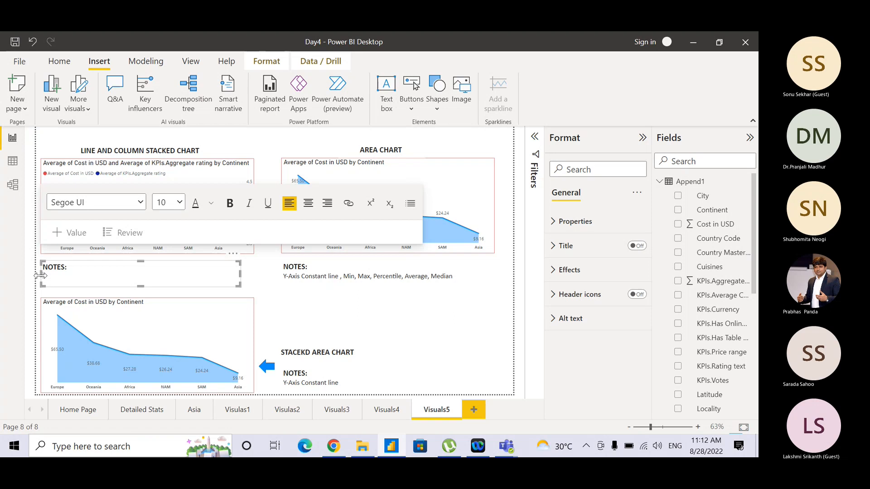
{"action": "type", "text": "Analytics"}
{"action": "left_click", "coordinate": [267, 284]}
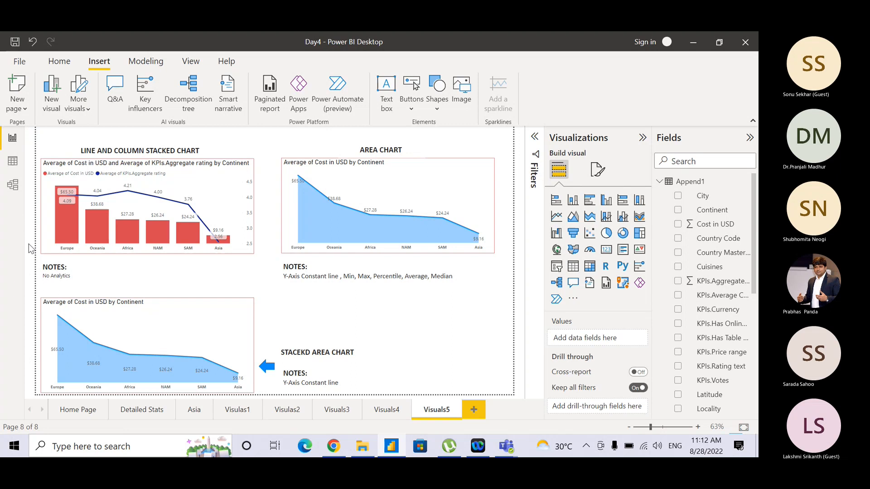
Add Country Master.Country to the x-axis of the line and stacked column chart, below Continent
{"action": "left_click", "coordinate": [223, 189]}
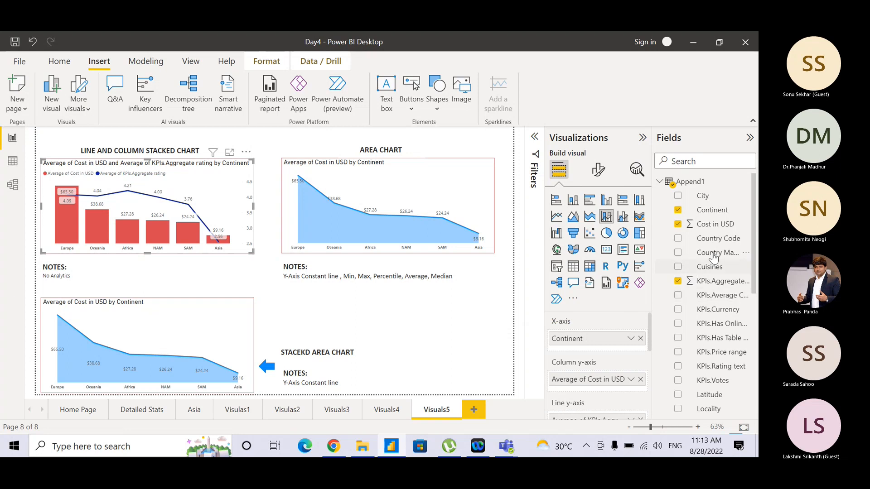
{"action": "mouse_move", "coordinate": [722, 252]}
{"action": "left_mouse_down"}
{"action": "mouse_move", "coordinate": [634, 333]}
{"action": "mouse_move", "coordinate": [632, 346]}
{"action": "mouse_move", "coordinate": [713, 257]}
{"action": "left_mouse_up"}
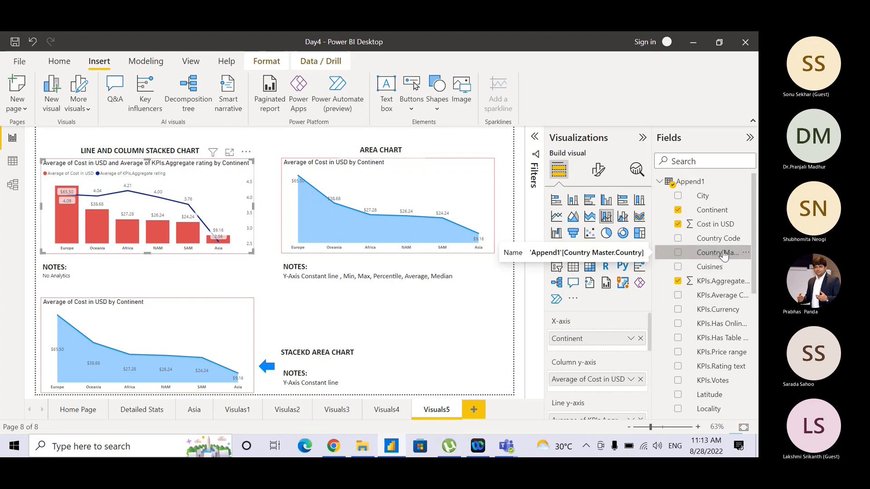
{"action": "left_click_drag", "start_coordinate": [724, 255], "coordinate": [632, 345]}
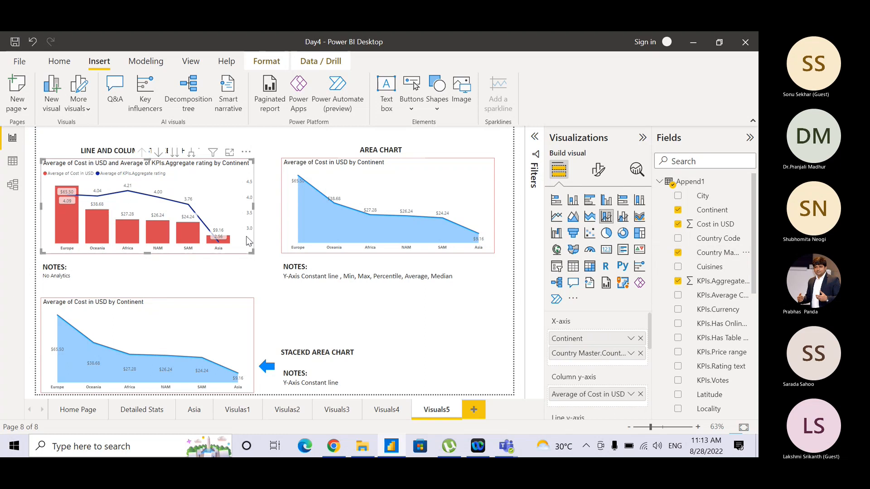
Move the line and stacked column chart to the country level of its hierarchy and drill back up to continents
{"action": "left_click", "coordinate": [177, 157]}
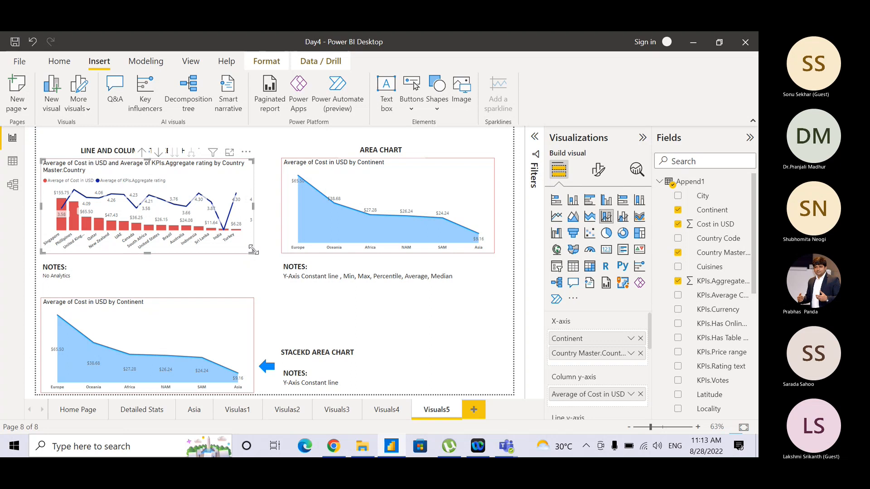
{"action": "left_click", "coordinate": [146, 158]}
{"action": "left_click", "coordinate": [146, 159]}
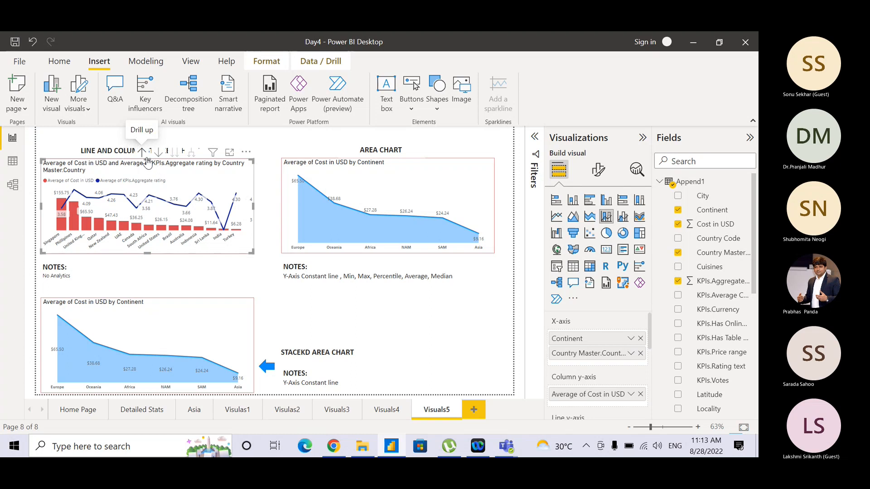
{"action": "left_click", "coordinate": [146, 158]}
{"action": "left_click", "coordinate": [142, 153]}
{"action": "left_click", "coordinate": [142, 153]}
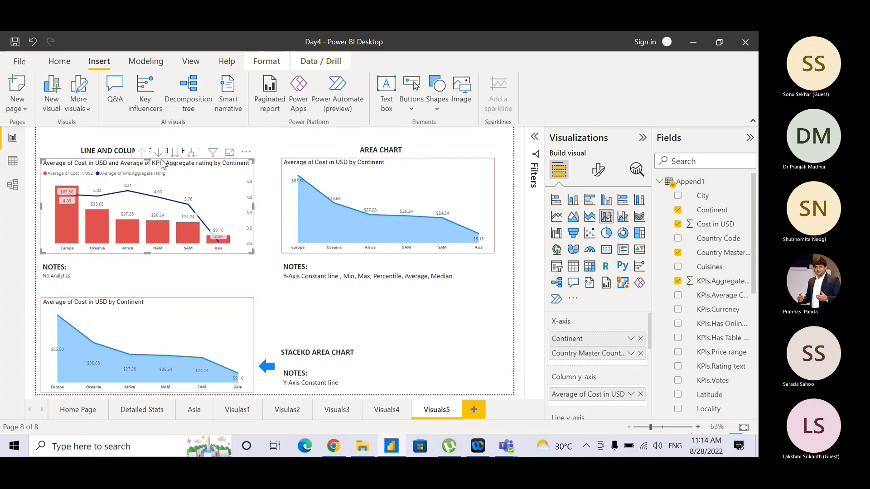
{"action": "key", "text": "ctrl"}
{"action": "key", "text": "ctrl"}
{"action": "key", "text": "ctrl"}
{"action": "key", "text": "ctrl"}
{"action": "key", "text": "ctrl"}
{"action": "key", "text": "ctrl"}
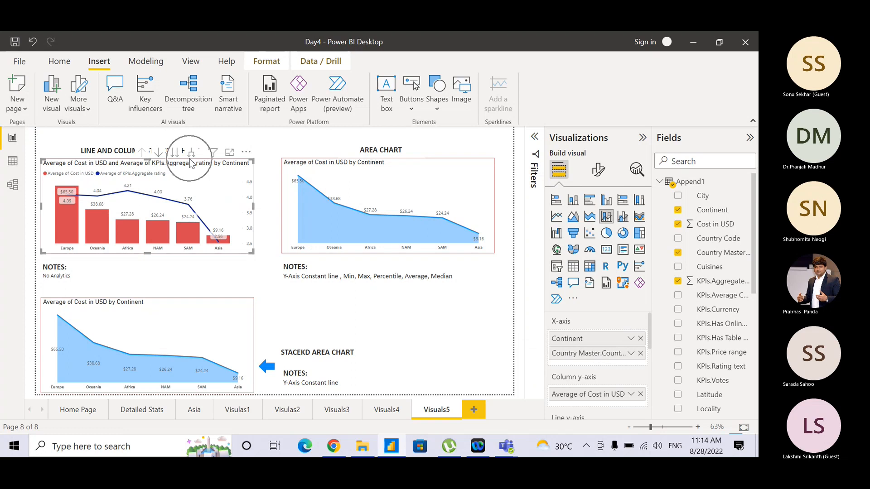
{"action": "key", "text": "ctrl"}
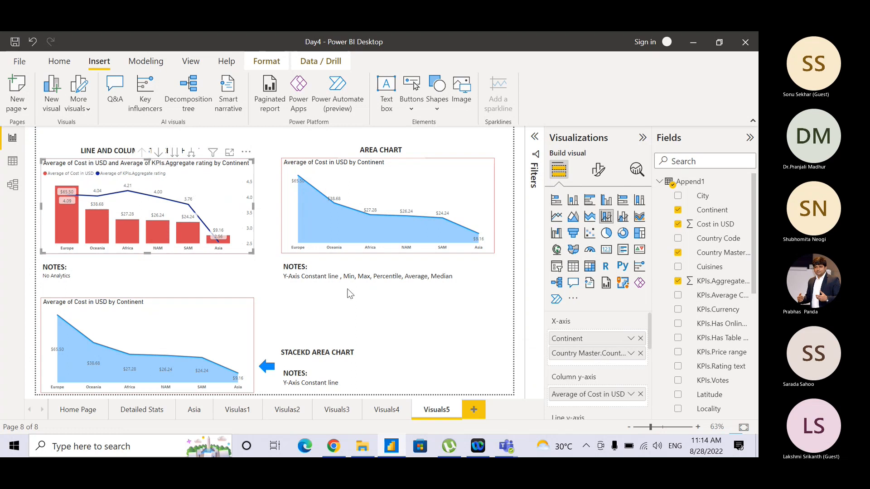
{"action": "left_click", "coordinate": [362, 307]}
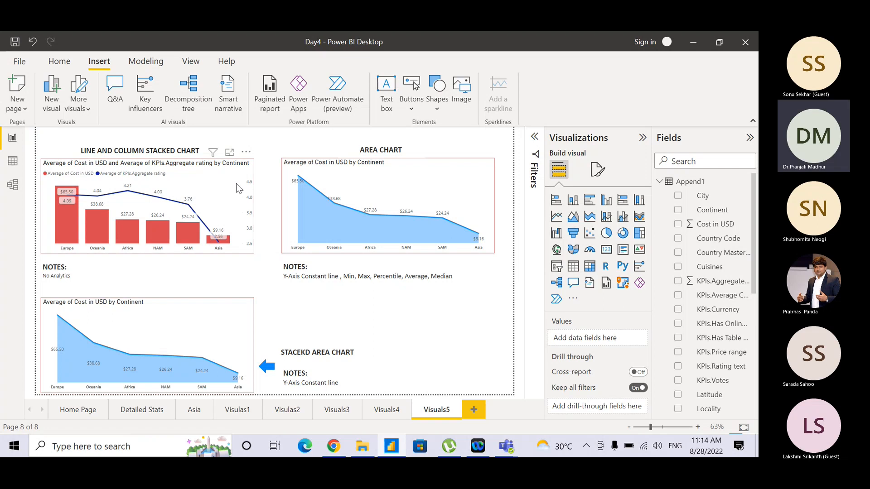
{"action": "left_click", "coordinate": [405, 191]}
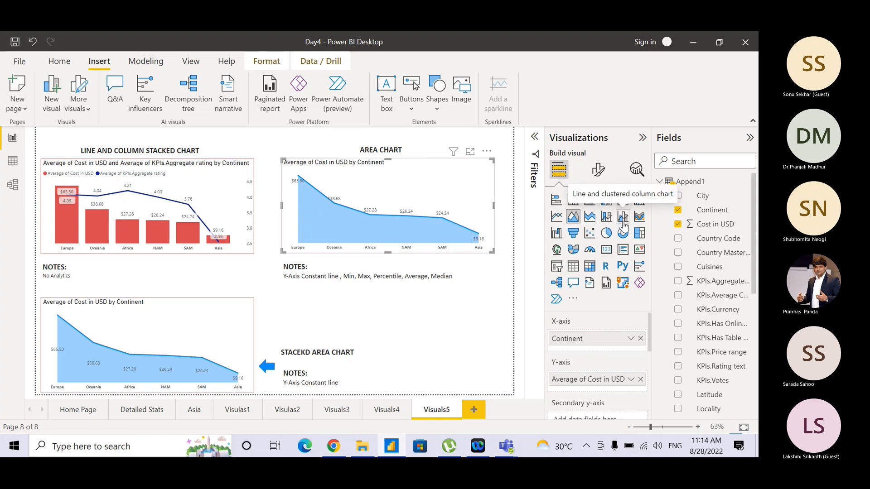
{"action": "left_click", "coordinate": [206, 152]}
{"action": "left_click_drag", "start_coordinate": [208, 151], "coordinate": [90, 151]}
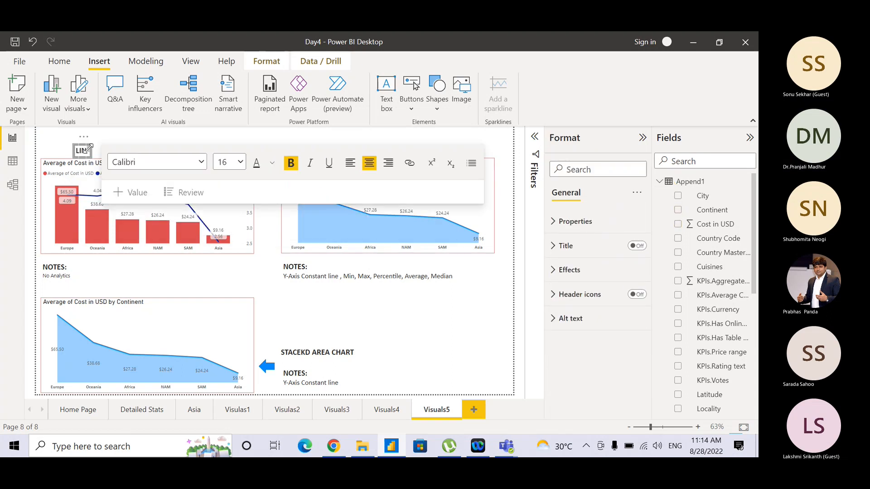
{"action": "left_click", "coordinate": [57, 148]}
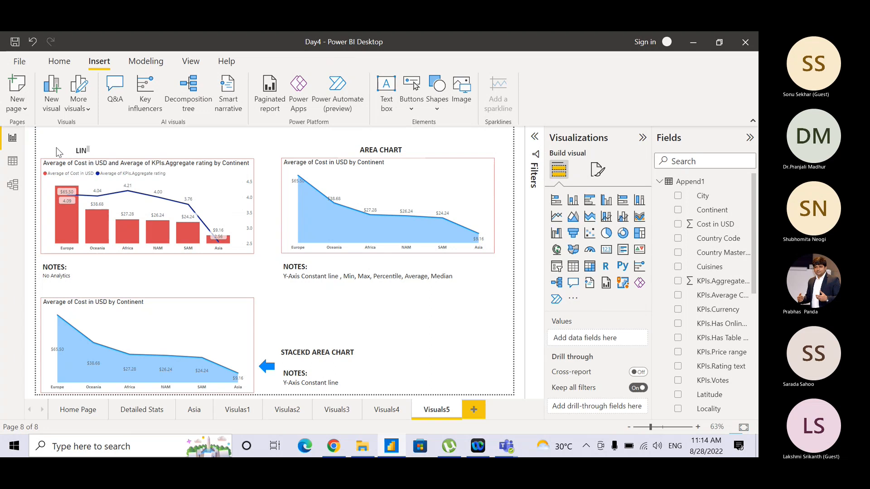
{"action": "key", "text": "ctrl+z"}
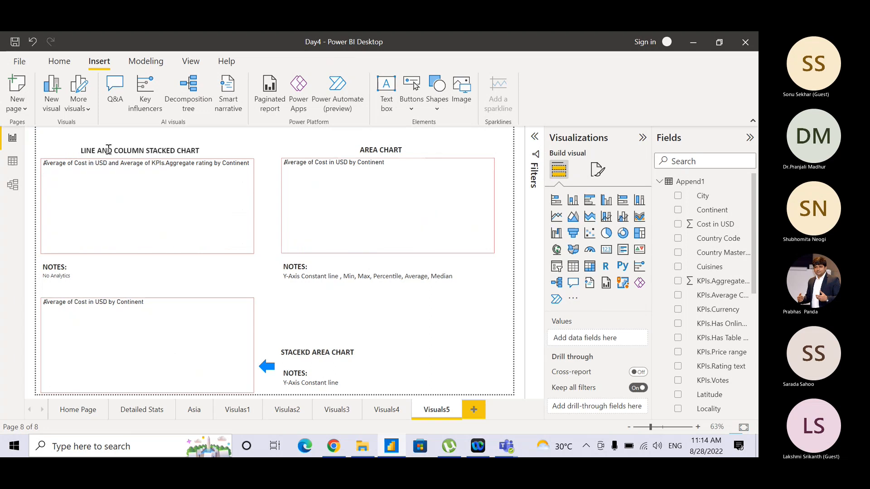
{"action": "left_click", "coordinate": [108, 150]}
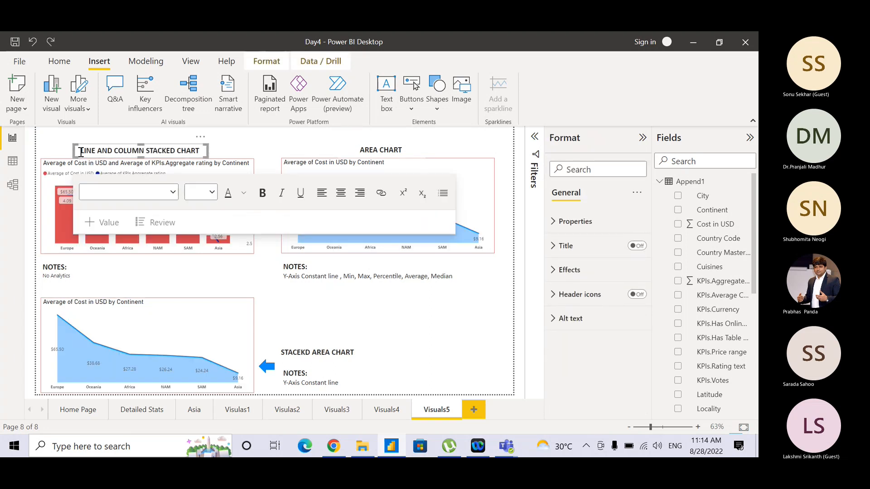
{"action": "left_click_drag", "start_coordinate": [80, 152], "coordinate": [210, 153]}
{"action": "left_click", "coordinate": [210, 151]}
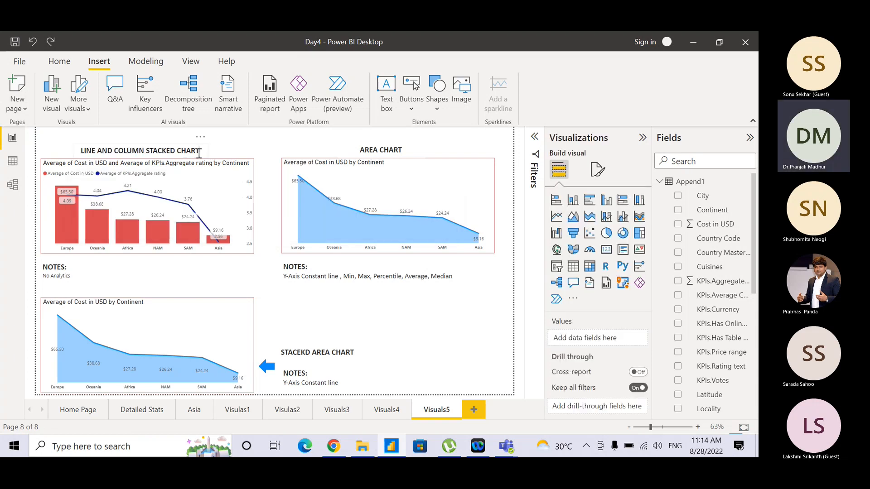
Copy the LINE AND COLUMN STACKED CHART heading text and paste it over the AREA CHART heading
{"action": "left_click", "coordinate": [199, 154]}
{"action": "key", "text": "ctrl+shift+Left"}
{"action": "key", "text": "ctrl+shift+Left"}
{"action": "key", "text": "ctrl+shift+Left"}
{"action": "key", "text": "ctrl+shift+Left"}
{"action": "key", "text": "ctrl+shift+Left"}
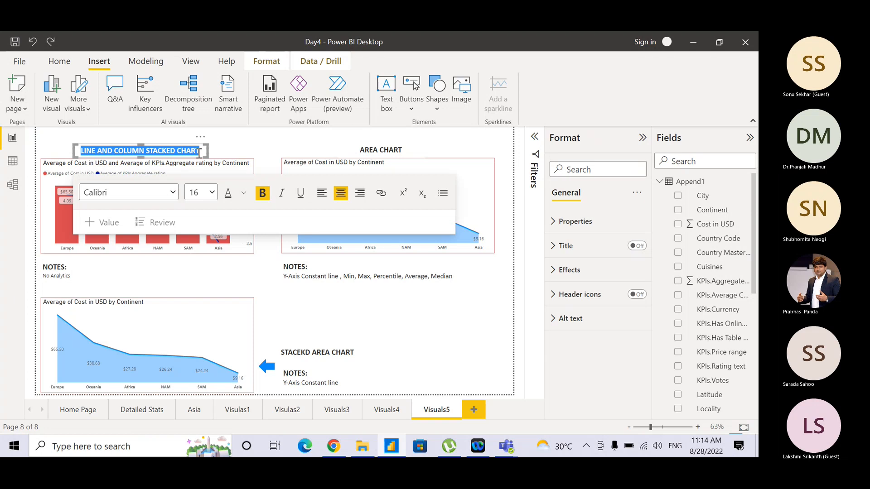
{"action": "key", "text": "BackSpace"}
{"action": "key", "text": "ctrl+z"}
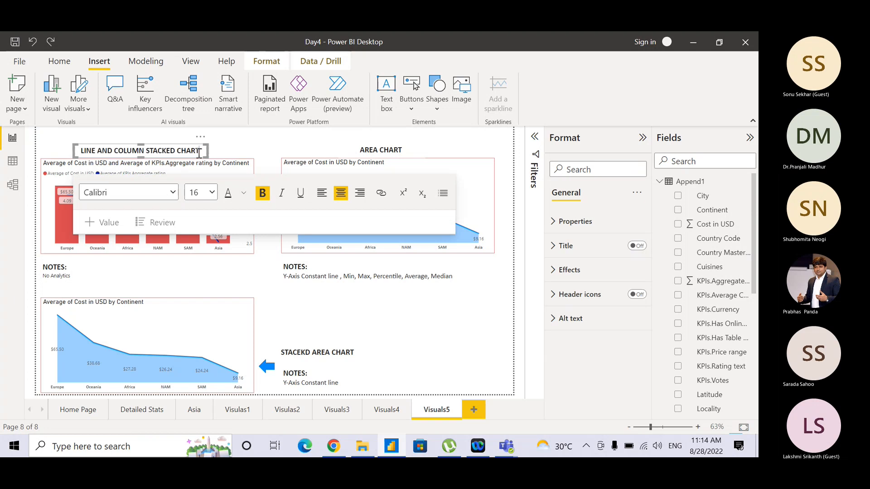
{"action": "key", "text": "ctrl+a"}
{"action": "key", "text": "ctrl+c"}
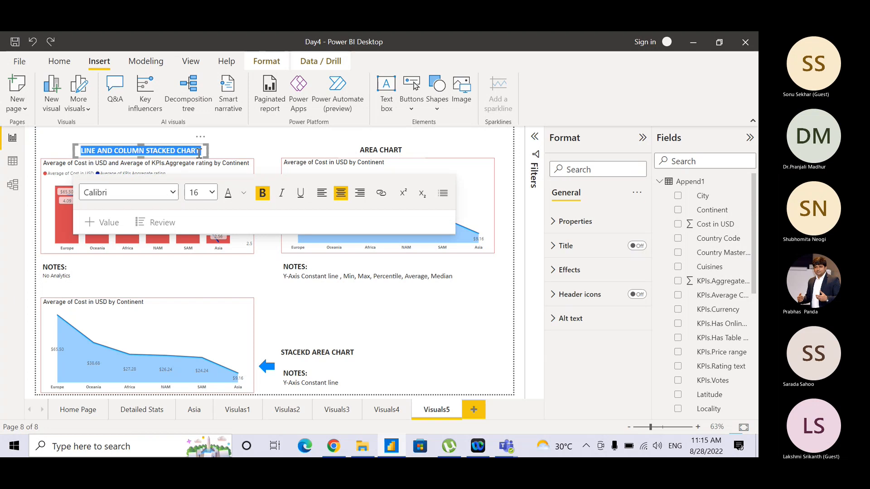
{"action": "left_click", "coordinate": [370, 151]}
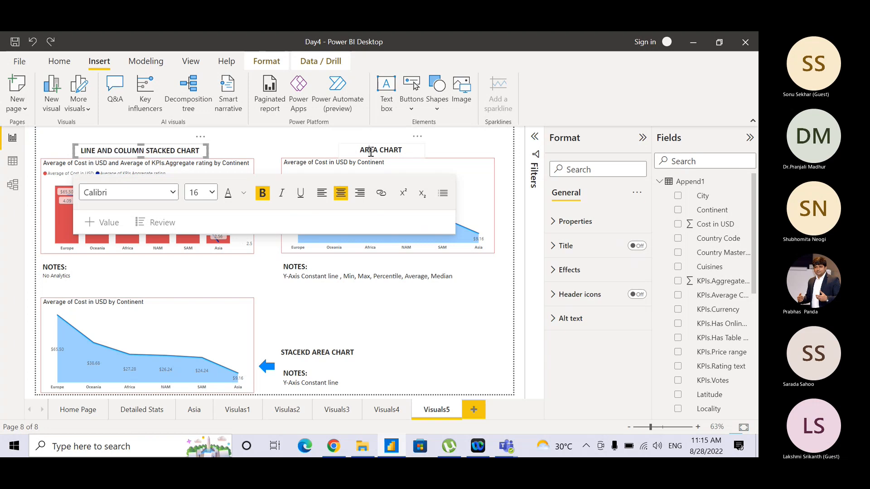
{"action": "key", "text": "ctrl+a"}
{"action": "key", "text": "ctrl+v"}
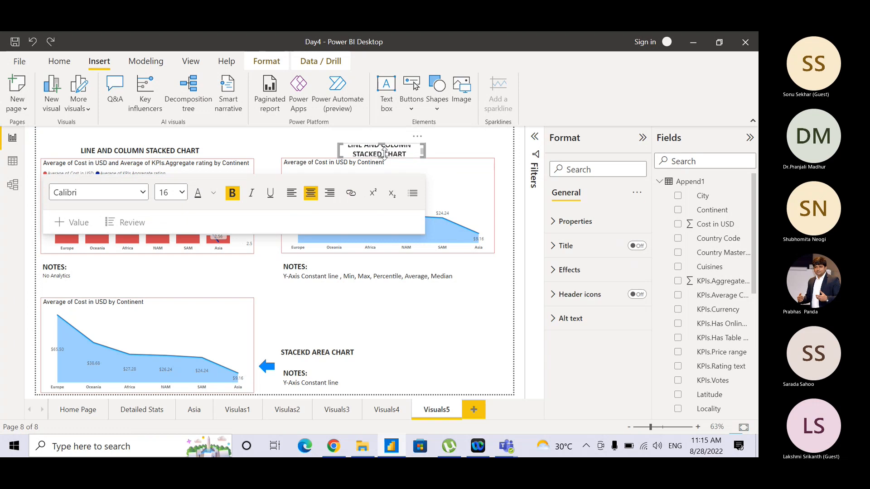
Change the word STACKED to CLUSTERED in the pasted heading so it reads "LINE AND COLUMN CLUSTERED CHART"
{"action": "left_click_drag", "start_coordinate": [355, 158], "coordinate": [383, 153]}
{"action": "scroll", "coordinate": [384, 153], "scroll_direction": "up", "scroll_amount": 1}
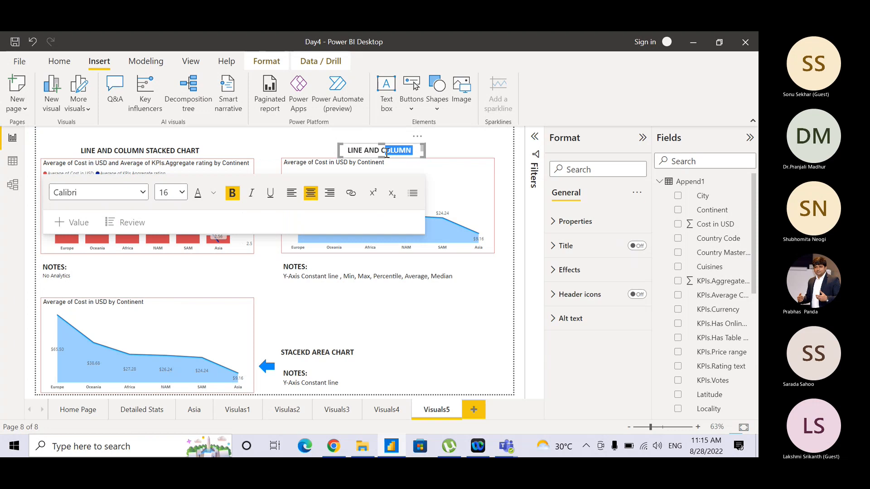
{"action": "scroll", "coordinate": [384, 153], "scroll_direction": "down", "scroll_amount": 1}
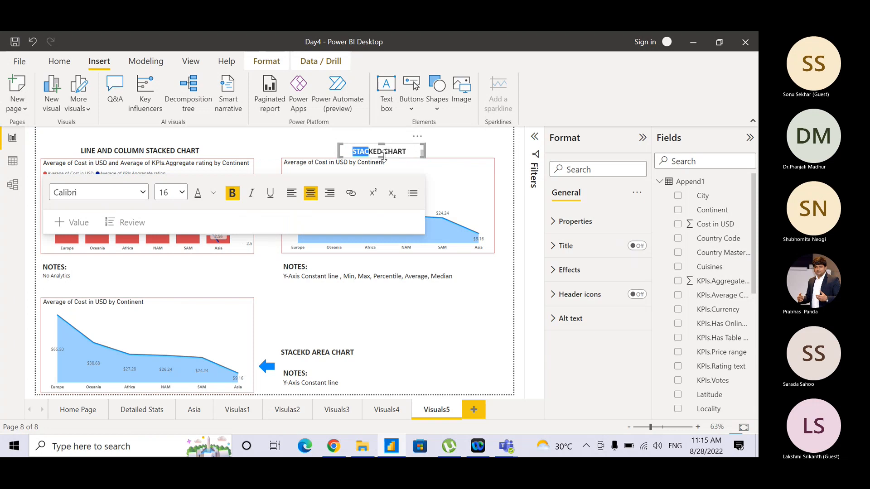
{"action": "key", "text": "shift+Right"}
{"action": "key", "text": "shift+Right"}
{"action": "key", "text": "shift+Right"}
{"action": "type", "text": "COLU"}
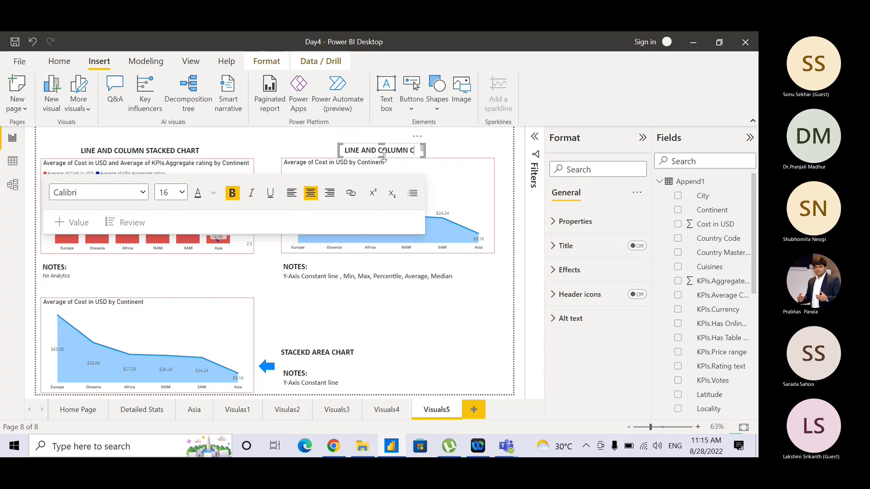
{"action": "key", "text": "BackSpace"}
{"action": "key", "text": "BackSpace"}
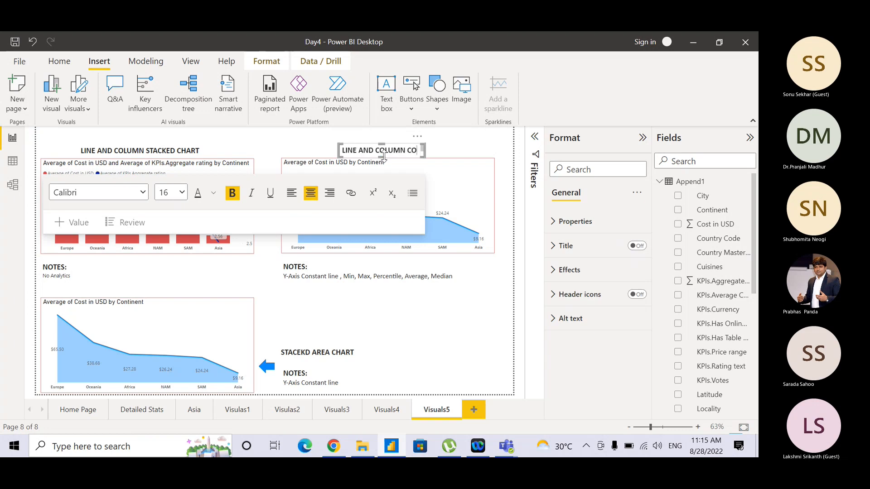
{"action": "key", "text": "BackSpace"}
{"action": "type", "text": "LUSTE"}
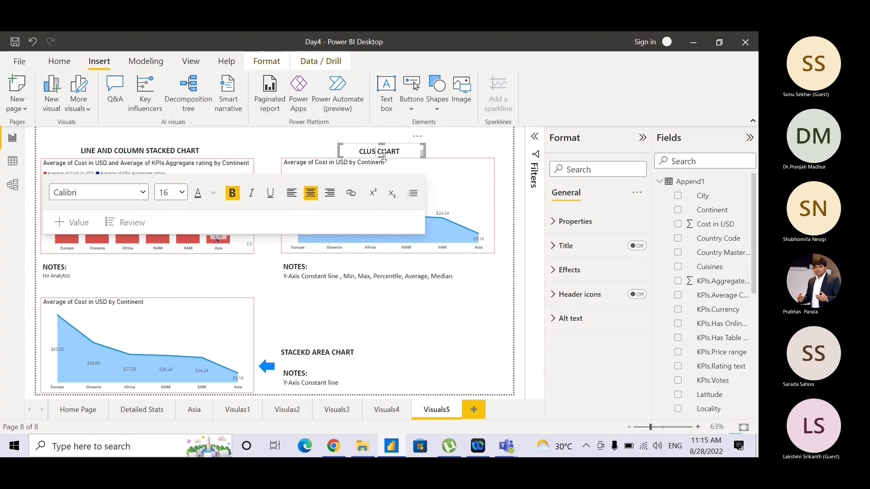
{"action": "type", "text": "RED"}
Widen the LINE AND COLUMN CLUSTERED CHART heading box on both sides to fit on one line and nudge it into place
{"action": "left_click_drag", "start_coordinate": [424, 157], "coordinate": [461, 161]}
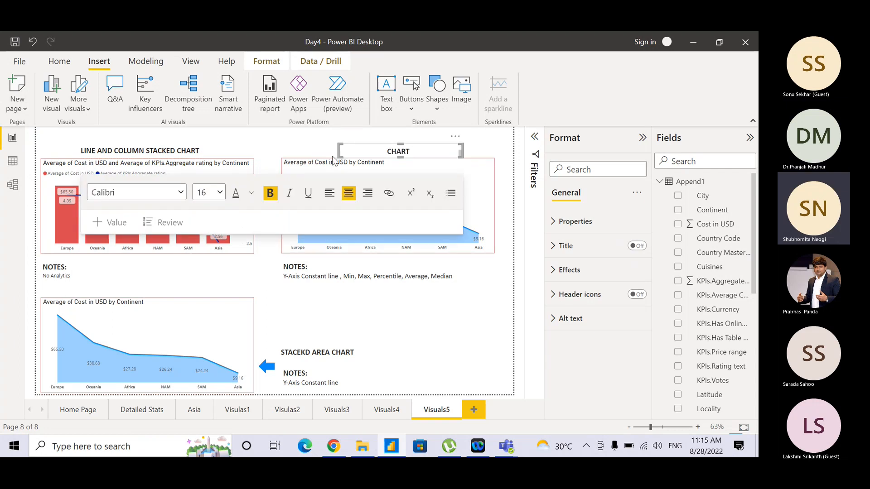
{"action": "left_click_drag", "start_coordinate": [339, 154], "coordinate": [310, 155]}
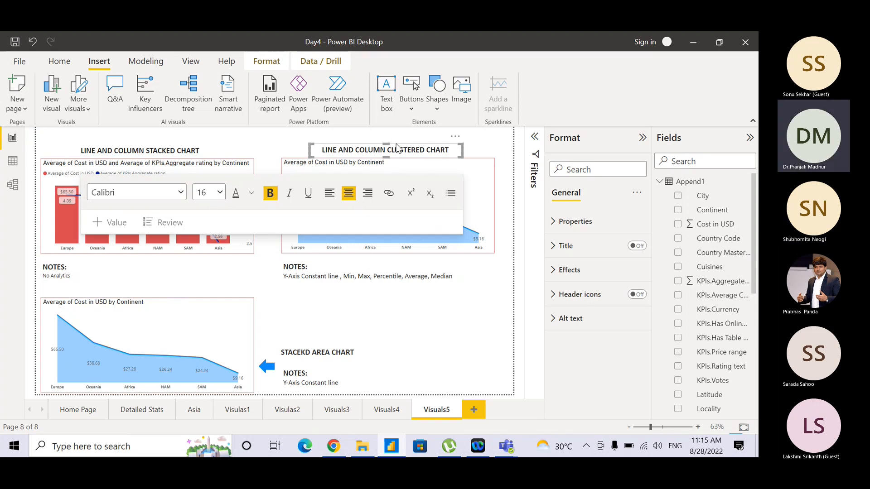
{"action": "left_click_drag", "start_coordinate": [393, 144], "coordinate": [398, 147]}
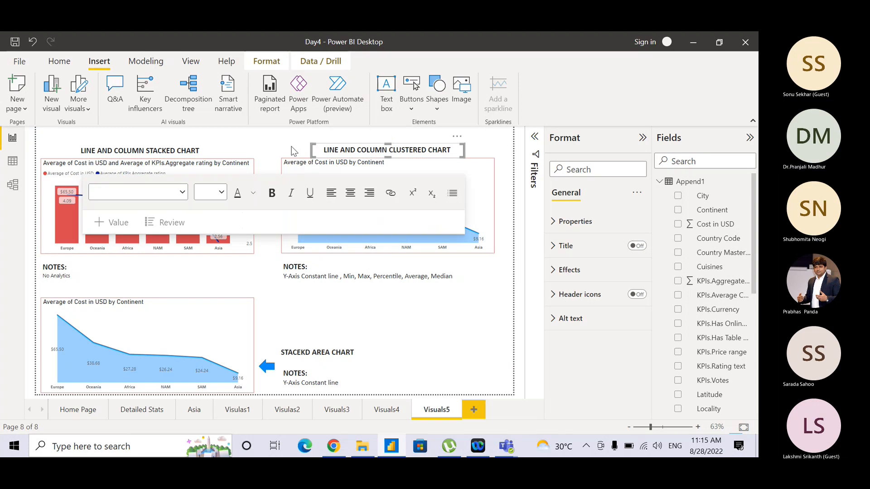
{"action": "left_click", "coordinate": [292, 149]}
Convert the area chart under the clustered heading to a line and clustered column chart with Average of KPIs.Aggregate rating as line y-axis
{"action": "left_click", "coordinate": [420, 182]}
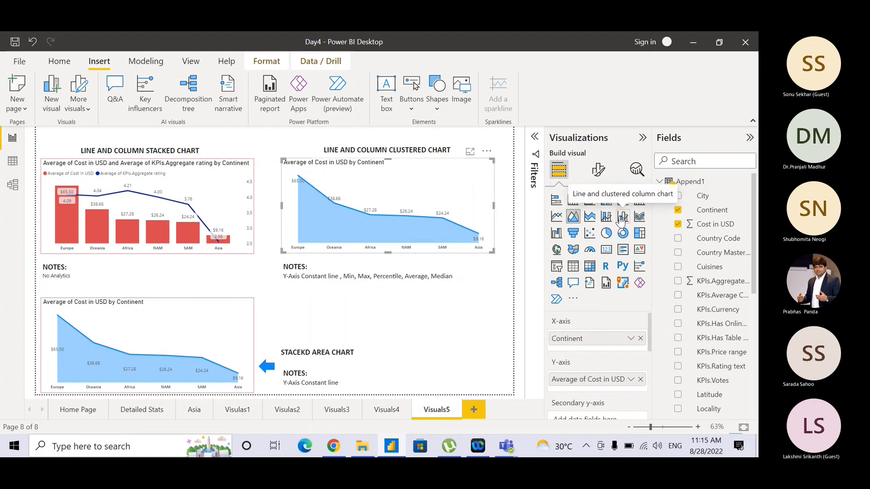
{"action": "left_click", "coordinate": [622, 218]}
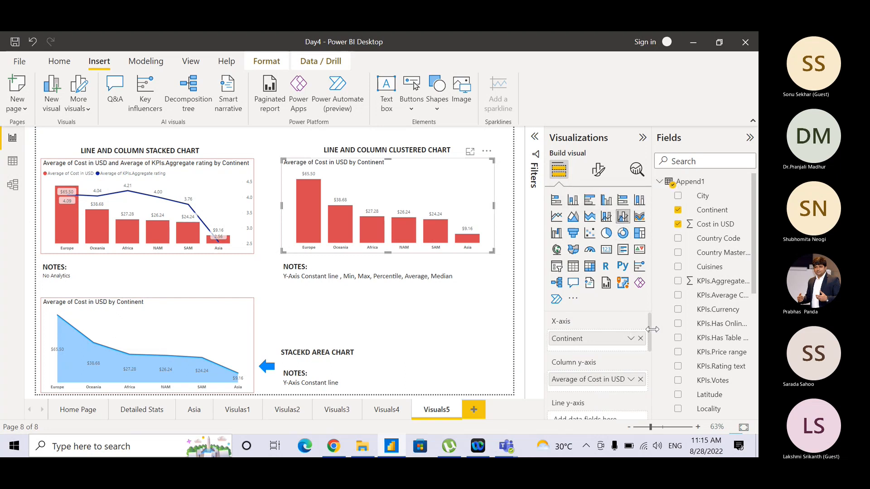
{"action": "left_click_drag", "start_coordinate": [649, 337], "coordinate": [651, 354]}
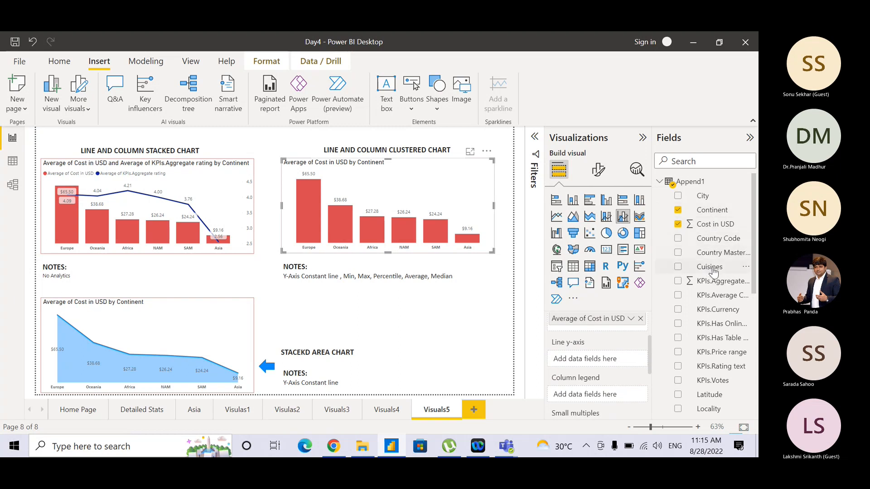
{"action": "left_click_drag", "start_coordinate": [715, 280], "coordinate": [609, 361]}
{"action": "left_click", "coordinate": [630, 360]}
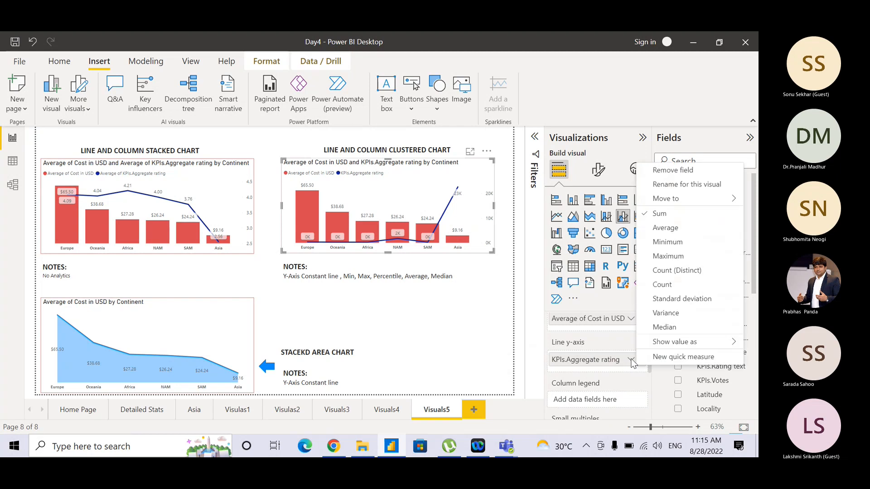
{"action": "left_click", "coordinate": [665, 228]}
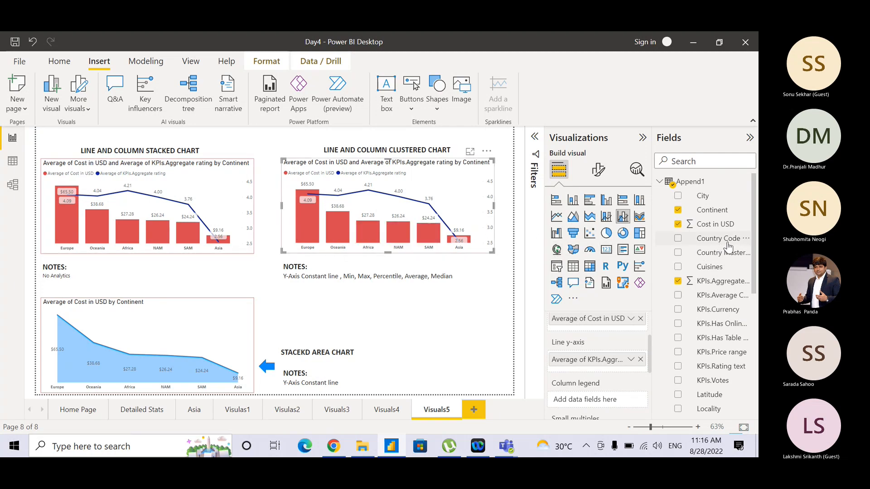
Try out Country Master.Country as a second x-axis level in the line and clustered column chart, and remove it
{"action": "mouse_move", "coordinate": [722, 255]}
{"action": "left_mouse_down"}
{"action": "mouse_move", "coordinate": [600, 330]}
{"action": "mouse_move", "coordinate": [698, 259]}
{"action": "mouse_move", "coordinate": [736, 251]}
{"action": "left_mouse_up"}
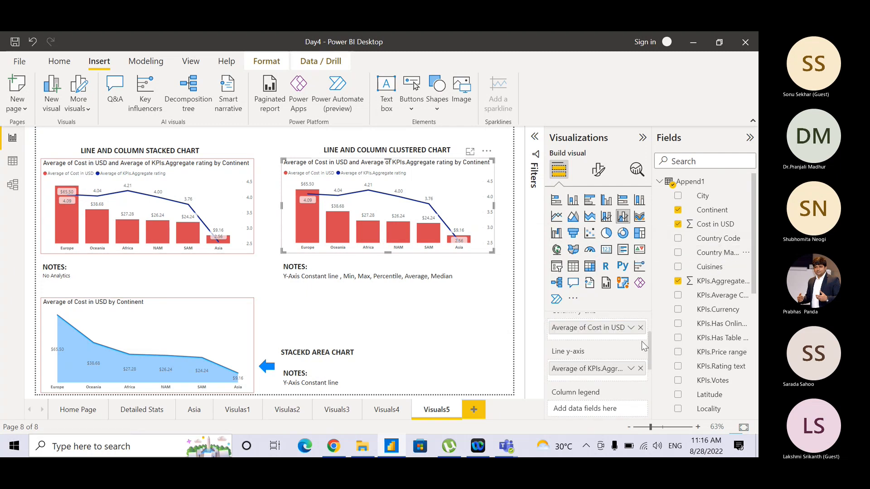
{"action": "scroll", "coordinate": [643, 337], "scroll_direction": "up", "scroll_amount": 2}
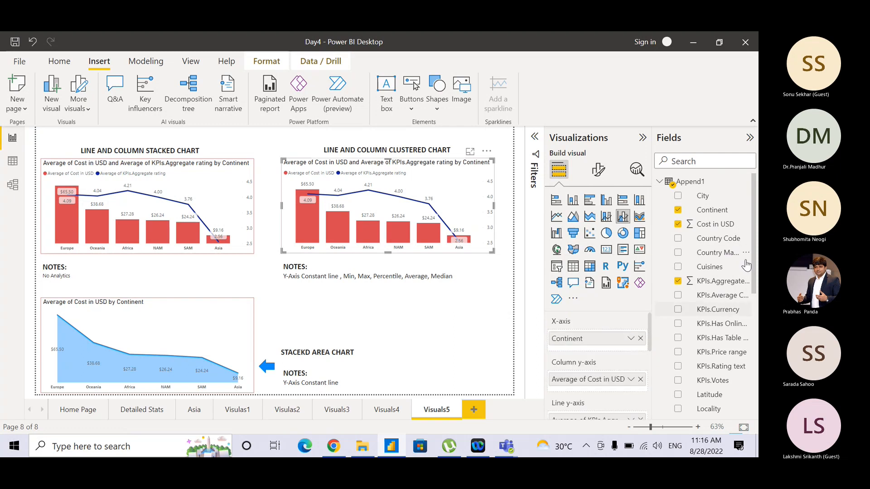
{"action": "left_click_drag", "start_coordinate": [715, 257], "coordinate": [621, 356]}
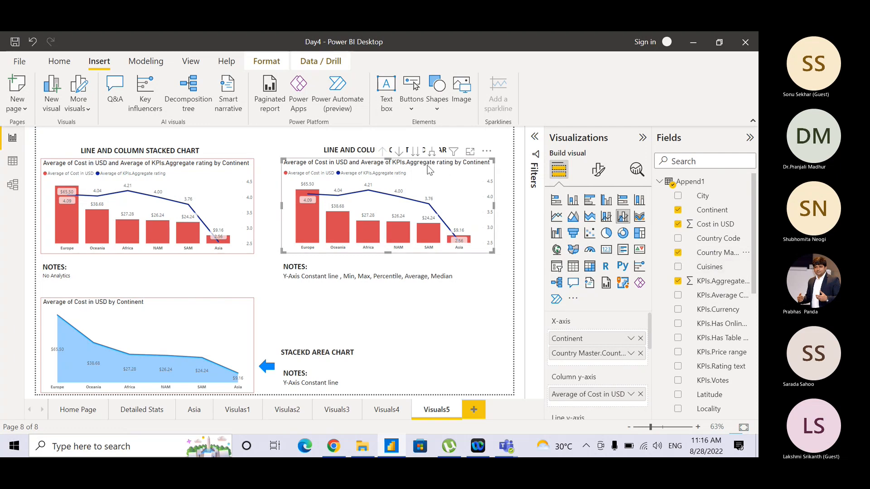
{"action": "left_click", "coordinate": [432, 152]}
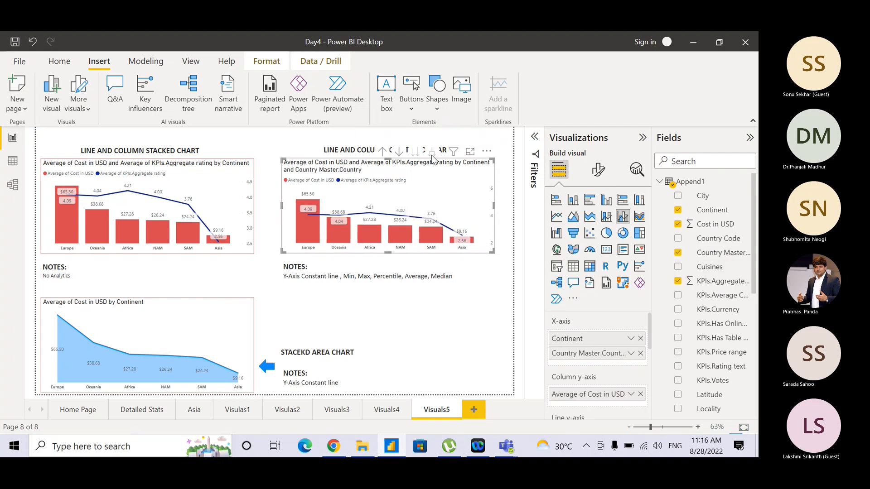
{"action": "left_click", "coordinate": [381, 151]}
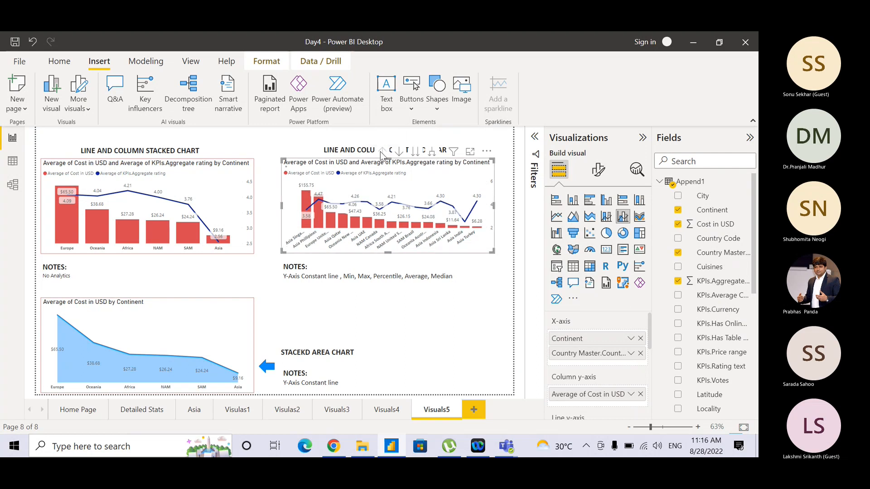
{"action": "left_click", "coordinate": [640, 353]}
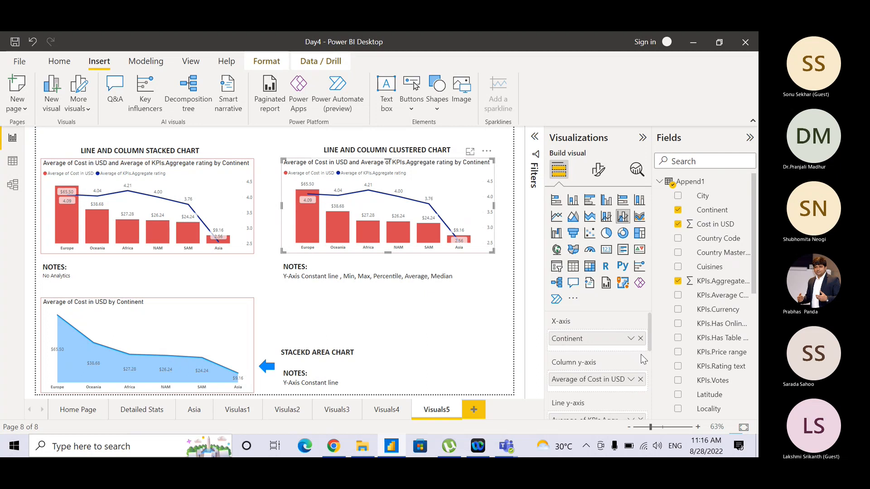
Try out Country Master.Country as the column legend of the line and clustered column chart, and clear it
{"action": "left_click", "coordinate": [715, 255]}
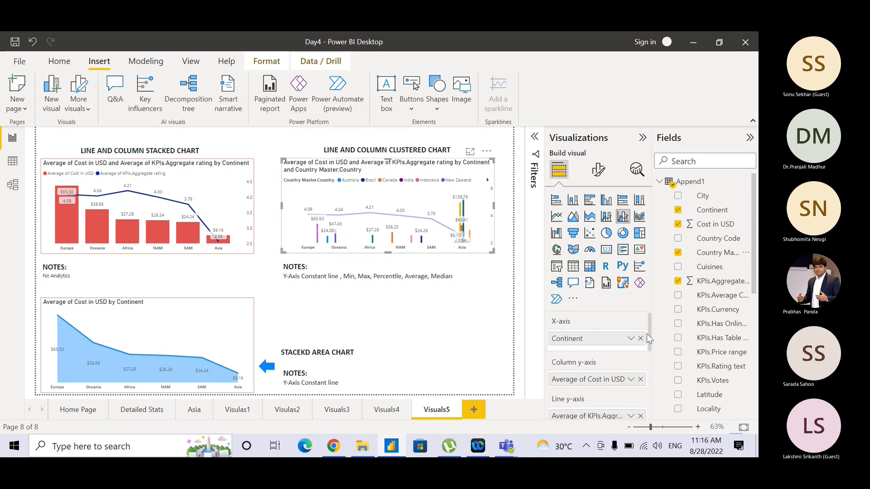
{"action": "left_click_drag", "start_coordinate": [651, 341], "coordinate": [654, 374]}
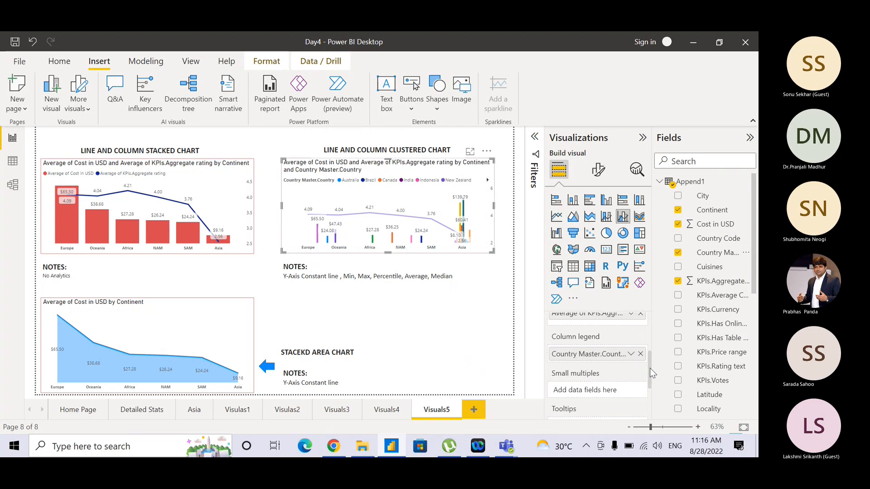
{"action": "left_click_drag", "start_coordinate": [650, 368], "coordinate": [649, 341]}
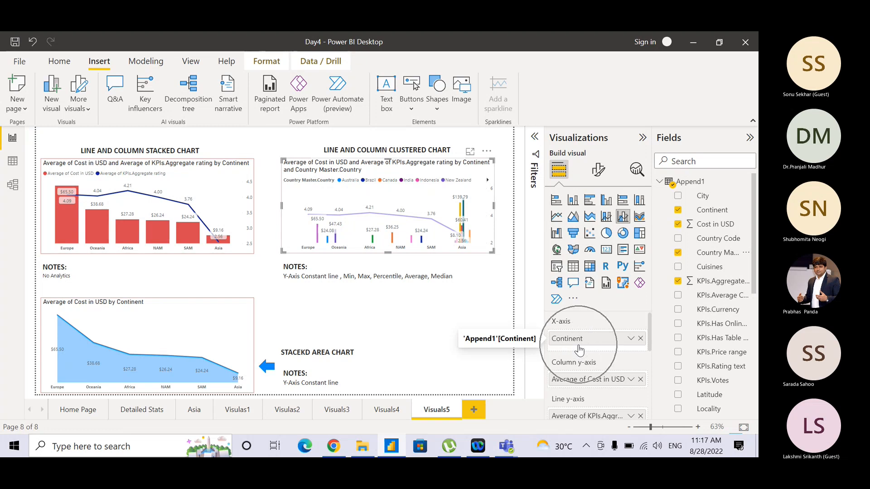
{"action": "key", "text": "ctrl"}
{"action": "key", "text": "ctrl"}
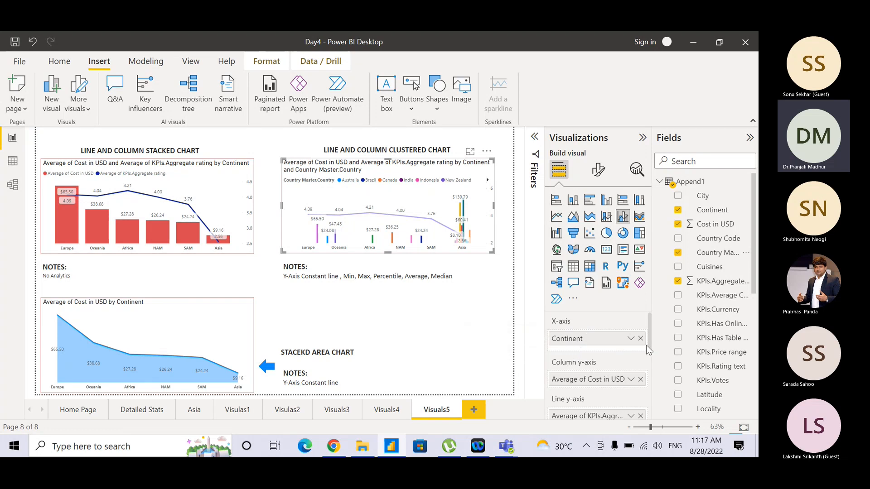
{"action": "left_click_drag", "start_coordinate": [649, 344], "coordinate": [650, 377]}
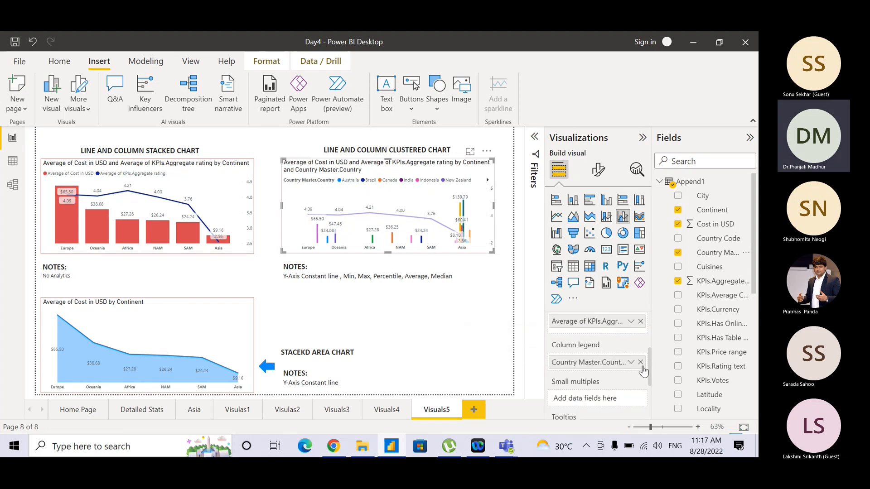
{"action": "left_click", "coordinate": [641, 363]}
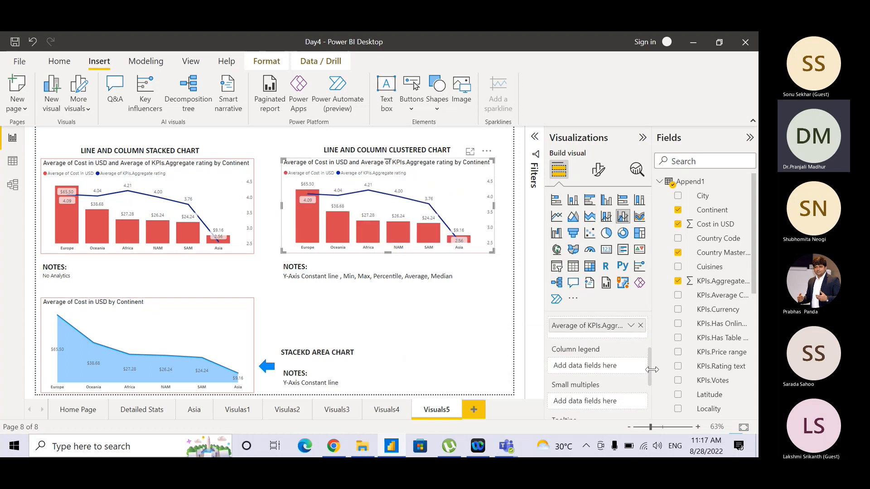
Compare the axis fields of the line and clustered column chart with those of the line and stacked column chart
{"action": "left_click_drag", "start_coordinate": [648, 371], "coordinate": [635, 323]}
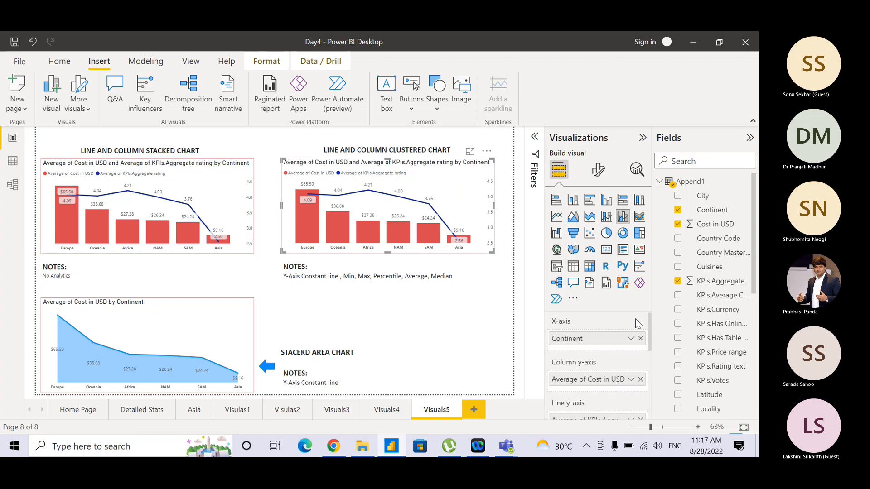
{"action": "mouse_move", "coordinate": [648, 324]}
{"action": "left_mouse_down"}
{"action": "mouse_move", "coordinate": [646, 333]}
{"action": "mouse_move", "coordinate": [651, 317]}
{"action": "left_mouse_up"}
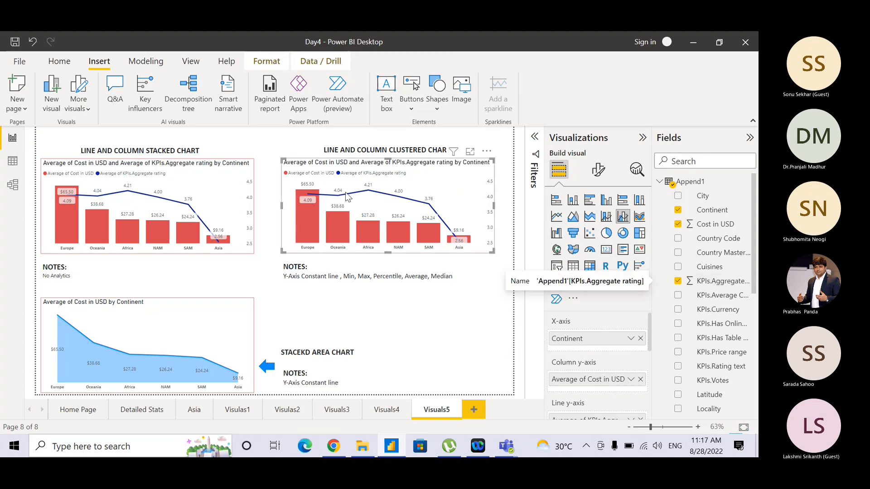
{"action": "left_click", "coordinate": [217, 174]}
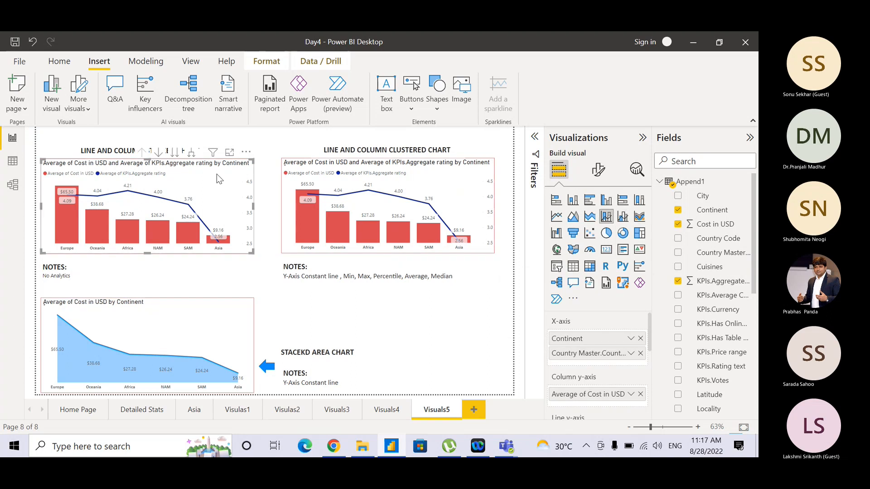
{"action": "key", "text": "ctrl"}
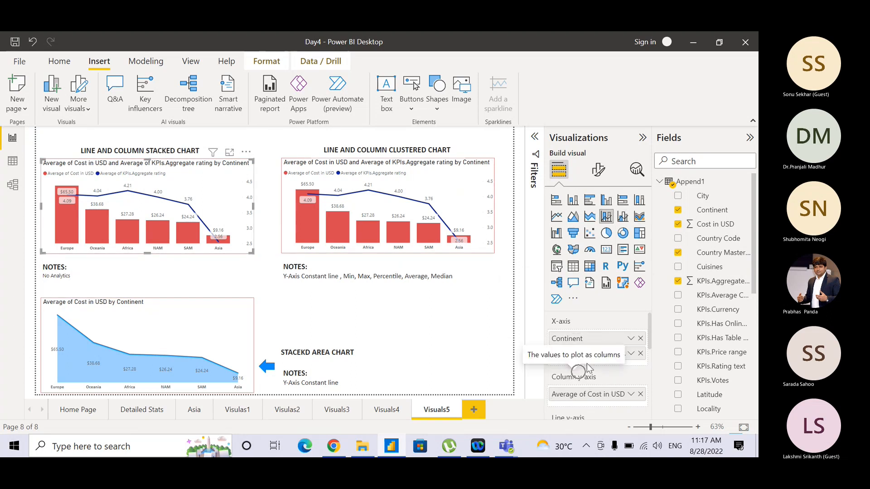
{"action": "key", "text": "ctrl"}
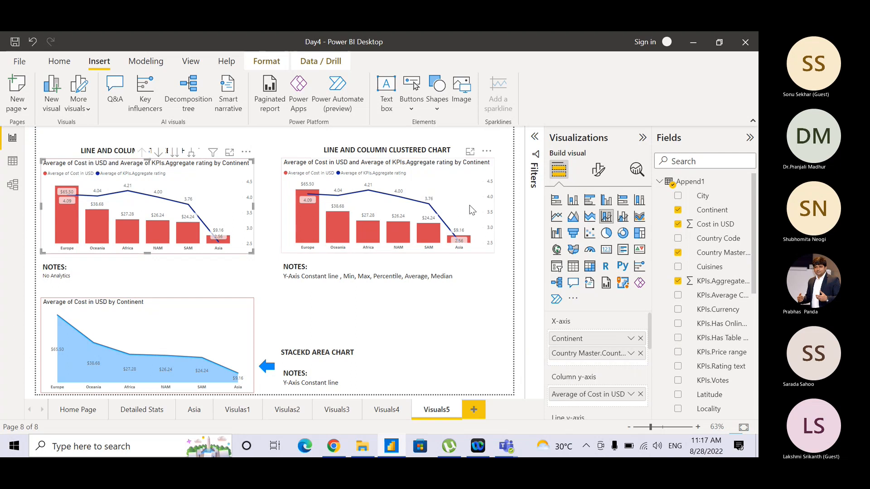
Set Country Master.Country as the column legend of the line and clustered column chart
{"action": "left_click", "coordinate": [469, 205]}
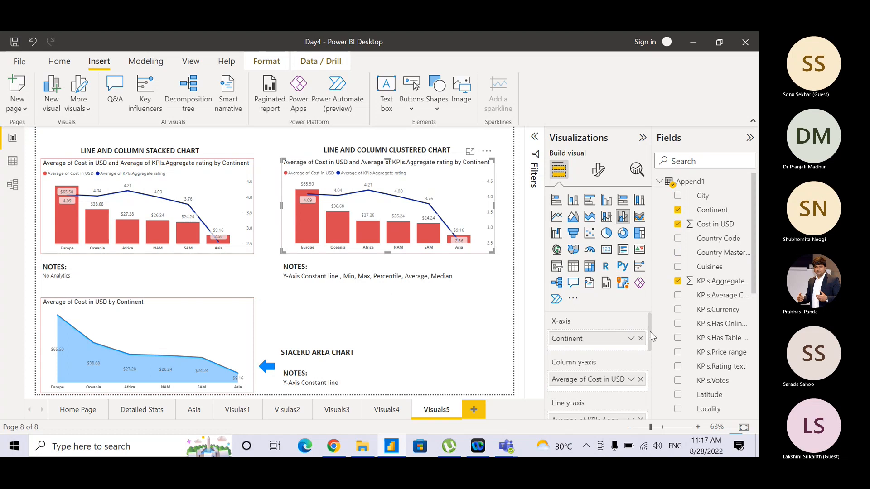
{"action": "scroll", "coordinate": [649, 332], "scroll_direction": "down", "scroll_amount": 3}
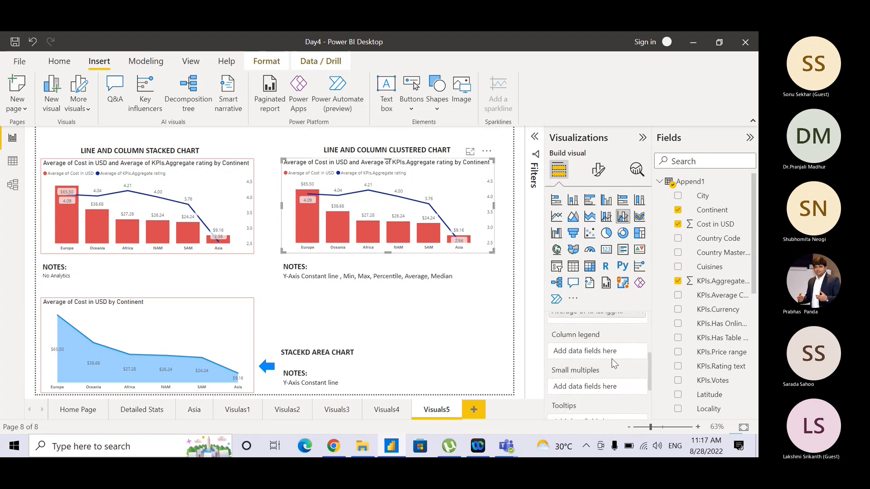
{"action": "left_click_drag", "start_coordinate": [725, 253], "coordinate": [597, 351]}
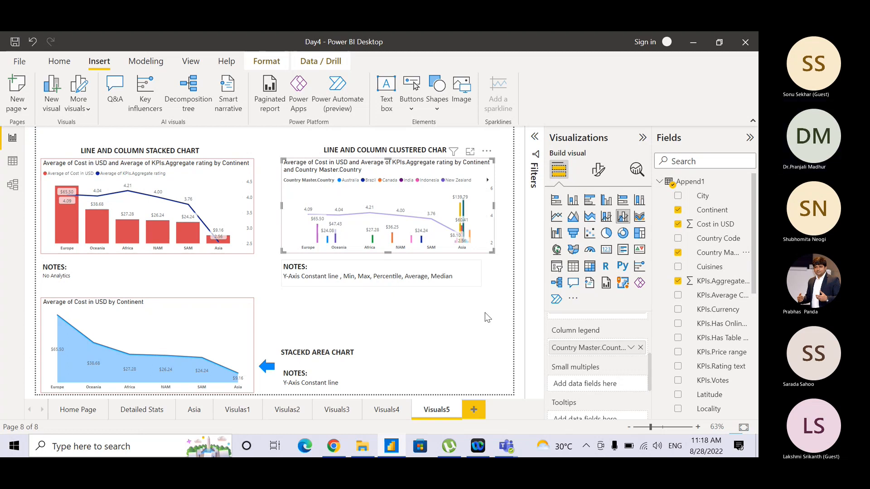
{"action": "left_click", "coordinate": [607, 338]}
{"action": "key", "text": "ctrl"}
{"action": "key", "text": "ctrl"}
{"action": "key", "text": "ctrl"}
{"action": "key", "text": "ctrl"}
{"action": "key", "text": "ctrl"}
{"action": "key", "text": "ctrl"}
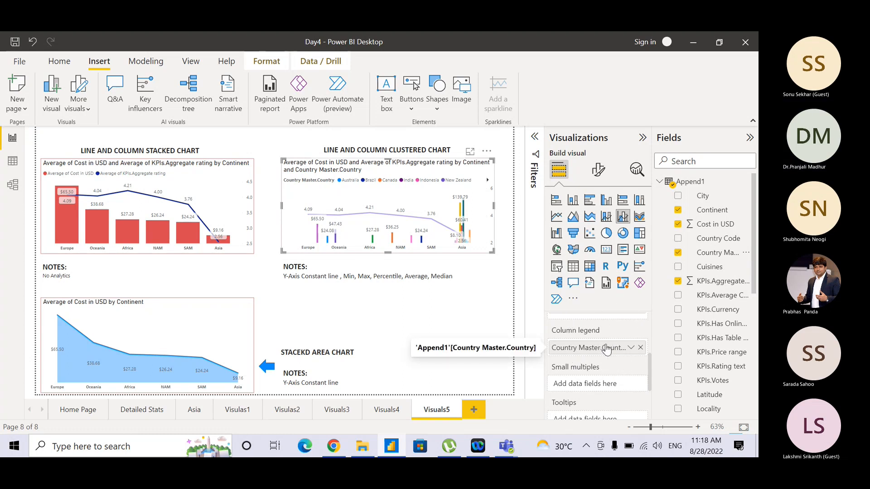
{"action": "key", "text": "ctrl"}
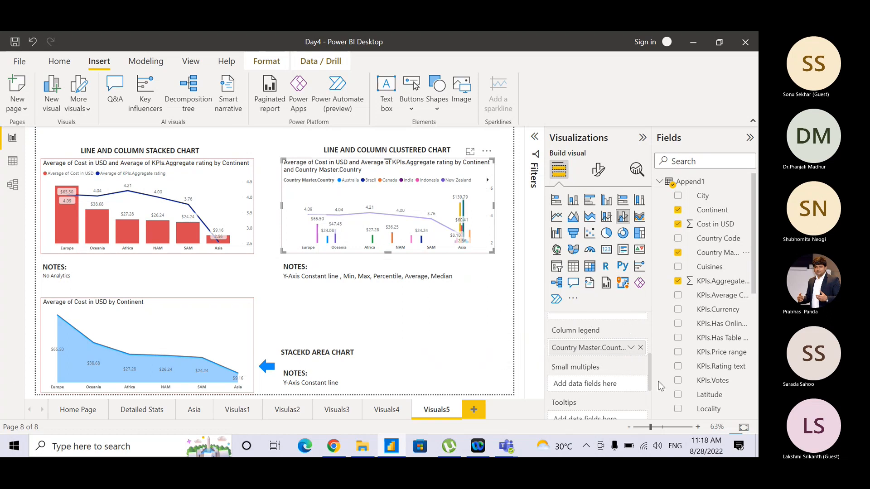
Replace the notes text under the line and clustered column chart with "No Analytics"
{"action": "left_click_drag", "start_coordinate": [648, 381], "coordinate": [646, 344]}
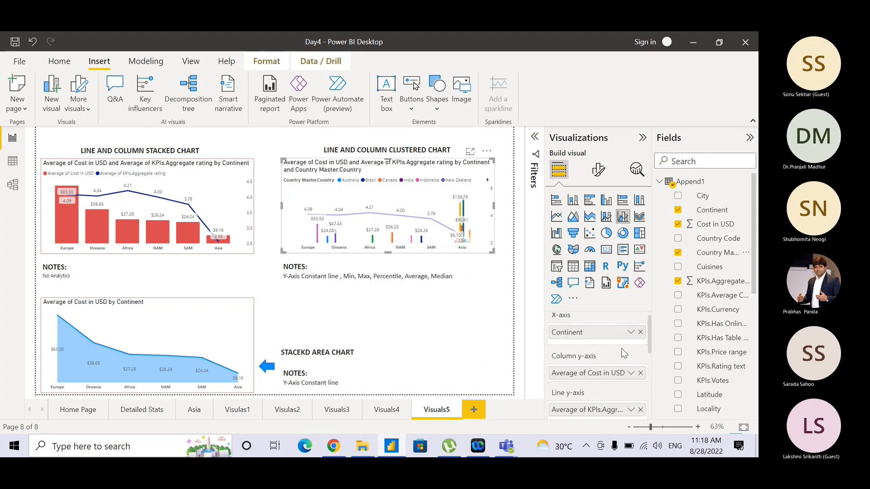
{"action": "left_click", "coordinate": [602, 343]}
{"action": "left_click_drag", "start_coordinate": [286, 281], "coordinate": [417, 301]}
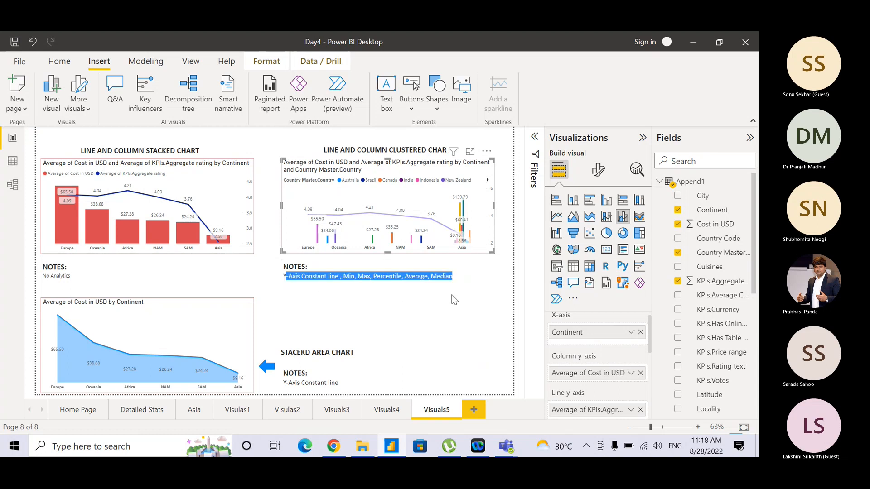
{"action": "key", "text": "BackSpace"}
{"action": "type", "text": "No"}
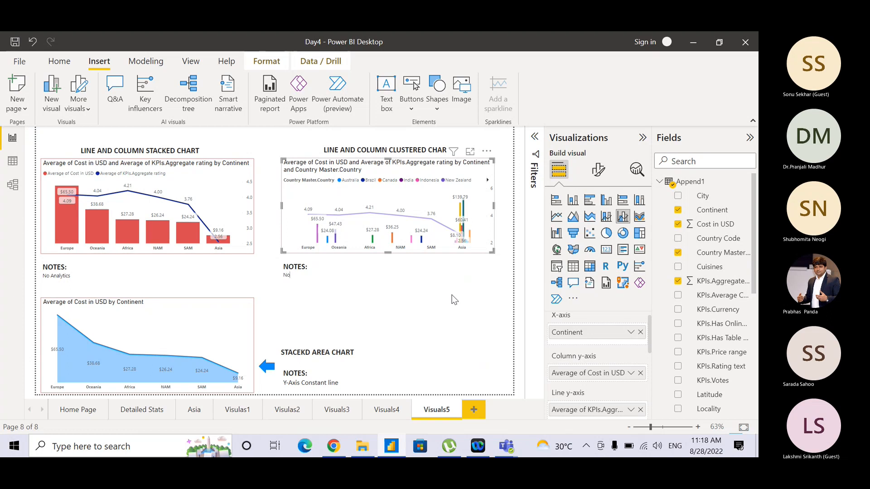
{"action": "key", "text": "BackSpace"}
{"action": "key", "text": "BackSpace"}
{"action": "type", "text": "o"}
{"action": "key", "text": "BackSpace"}
{"action": "key", "text": "BackSpace"}
{"action": "type", "text": "o An"}
{"action": "type", "text": "lyti"}
{"action": "key", "text": "BackSpace"}
{"action": "key", "text": "BackSpace"}
{"action": "key", "text": "BackSpace"}
{"action": "key", "text": "BackSpace"}
{"action": "type", "text": "alytics"}
{"action": "left_click", "coordinate": [457, 324]}
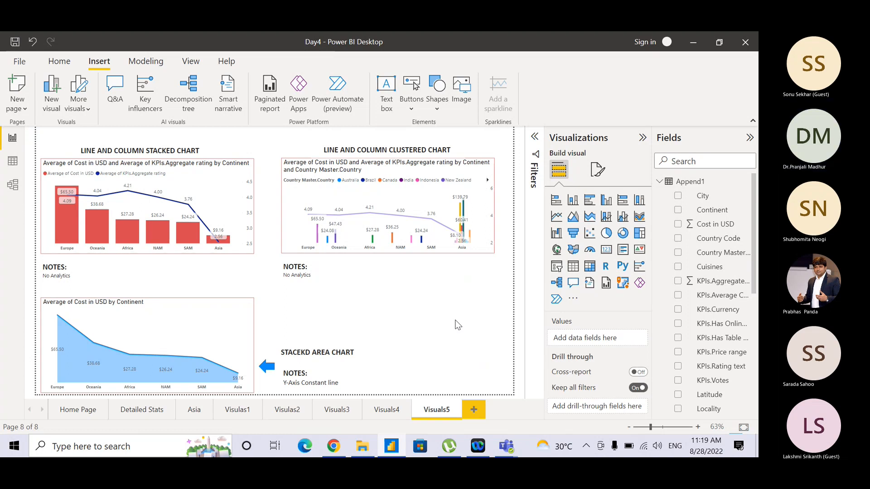
Review the x-axis, y-axis and column legend fields of the line and clustered column chart
{"action": "left_click", "coordinate": [488, 205]}
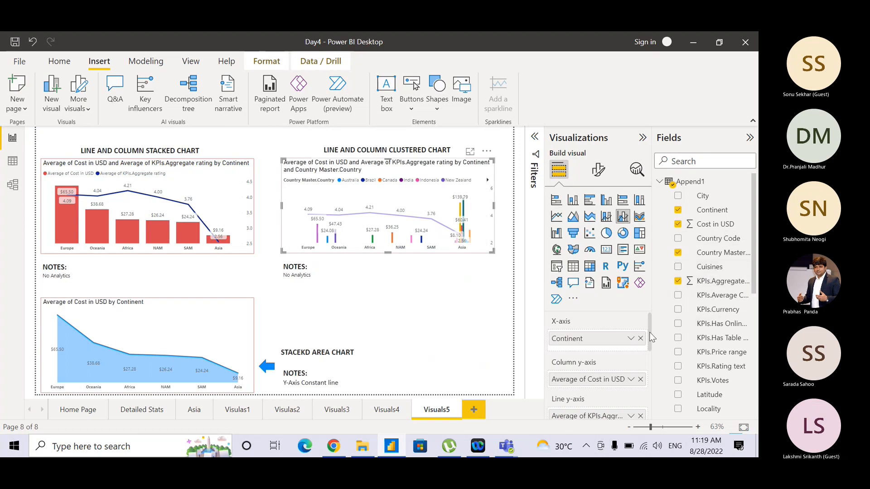
{"action": "left_click_drag", "start_coordinate": [651, 337], "coordinate": [652, 364]}
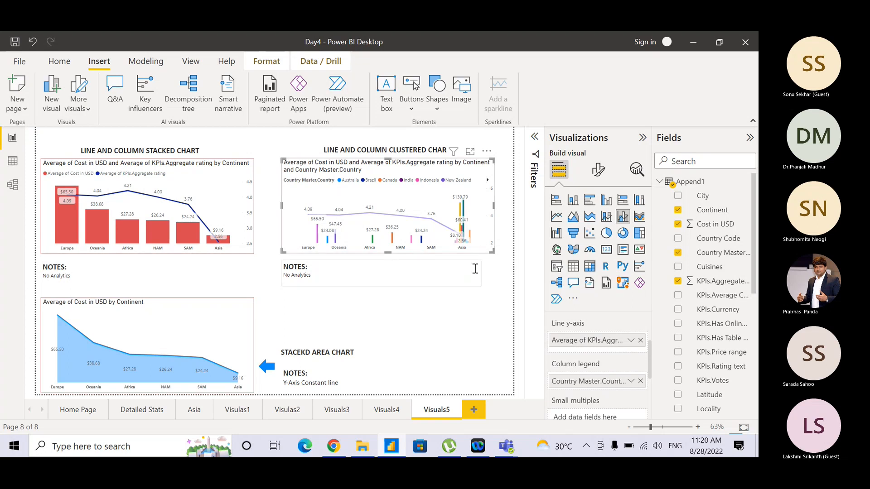
{"action": "left_click", "coordinate": [480, 304]}
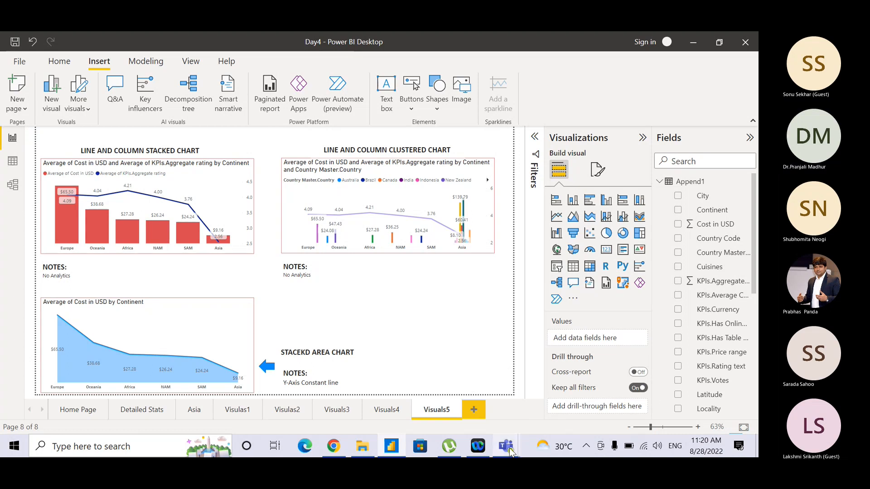
{"action": "mouse_move", "coordinate": [510, 449]}
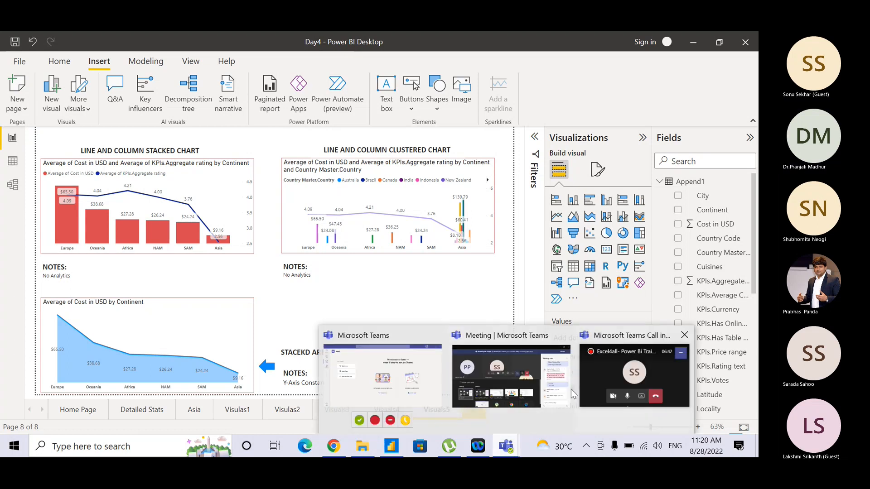
{"action": "mouse_move", "coordinate": [562, 389]}
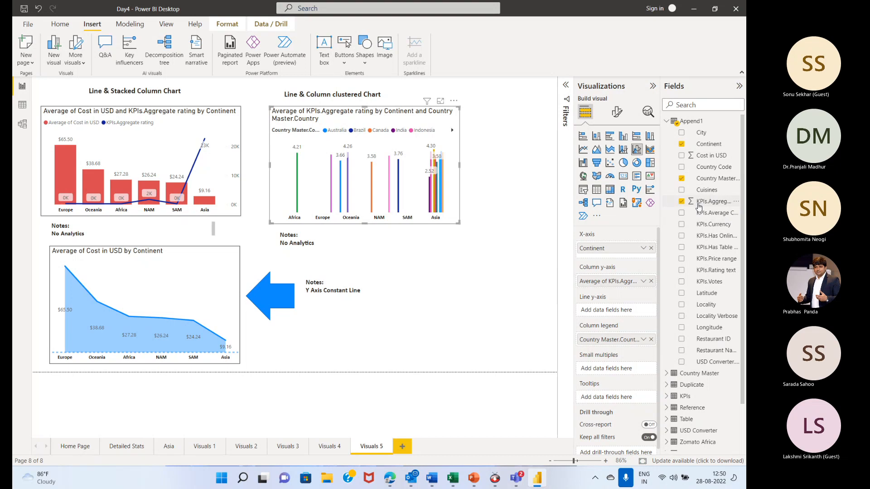
Move the average of KPIs.Aggregate rating from the column y-axis to the line y-axis of the line and clustered column chart
{"action": "mouse_move", "coordinate": [699, 206]}
{"action": "left_mouse_down"}
{"action": "mouse_move", "coordinate": [603, 311]}
{"action": "mouse_move", "coordinate": [613, 316]}
{"action": "left_mouse_up"}
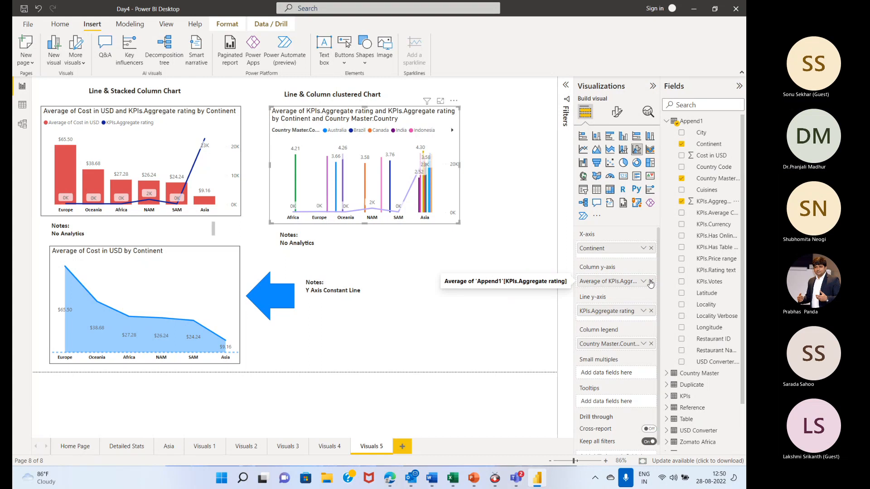
{"action": "left_click", "coordinate": [651, 311]}
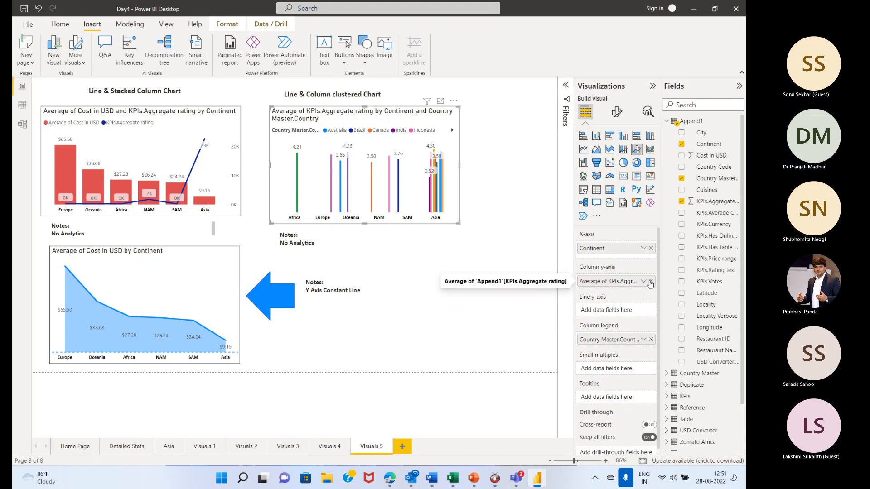
{"action": "left_click_drag", "start_coordinate": [608, 288], "coordinate": [602, 311]}
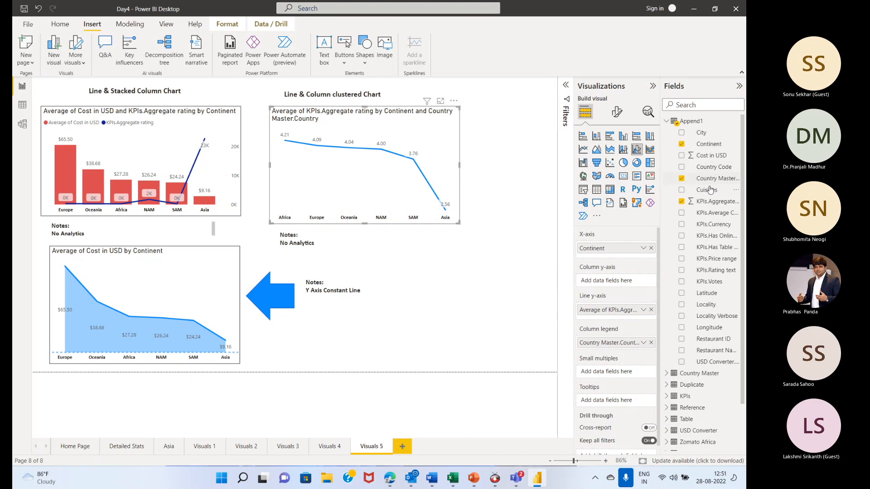
Add Cost in USD to the chart's column y-axis, aggregated as Average, and switch to the Microsoft Teams call window
{"action": "left_click_drag", "start_coordinate": [704, 155], "coordinate": [615, 285]}
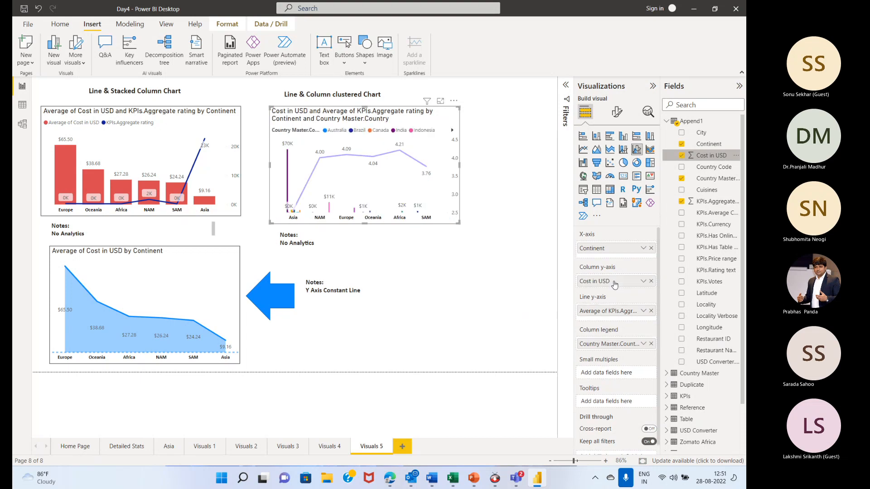
{"action": "left_click", "coordinate": [643, 282]}
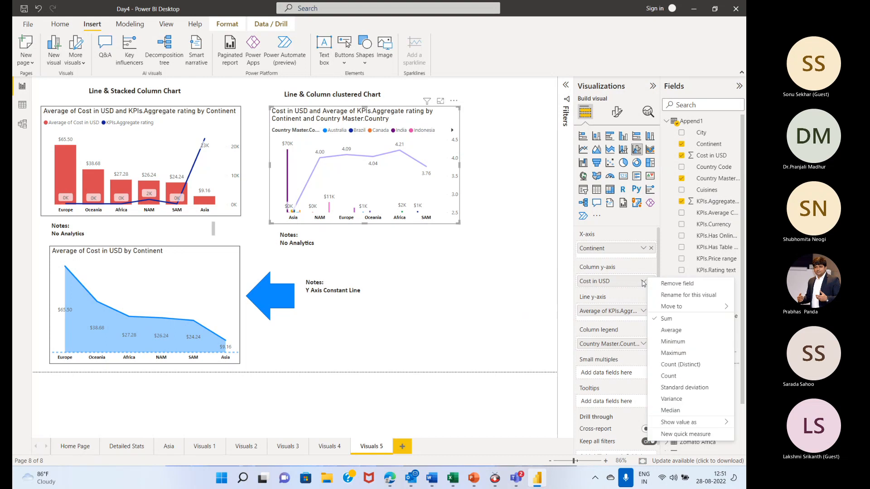
{"action": "left_click", "coordinate": [662, 330]}
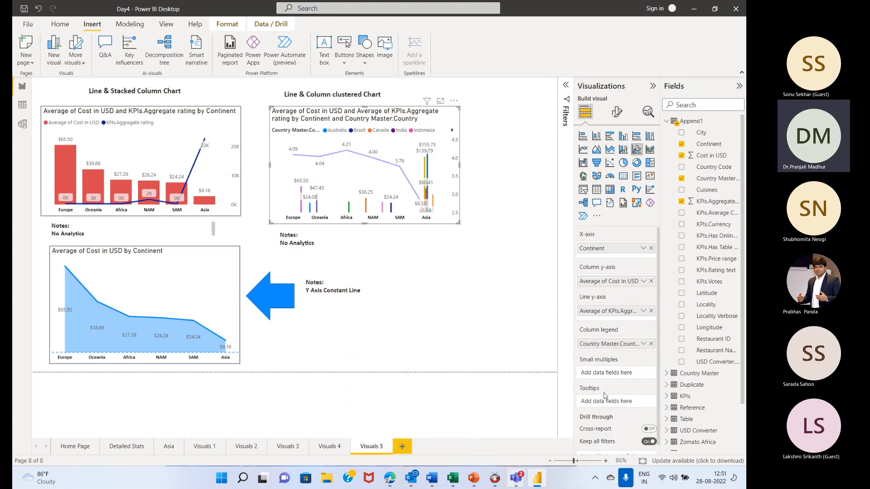
{"action": "mouse_move", "coordinate": [520, 481]}
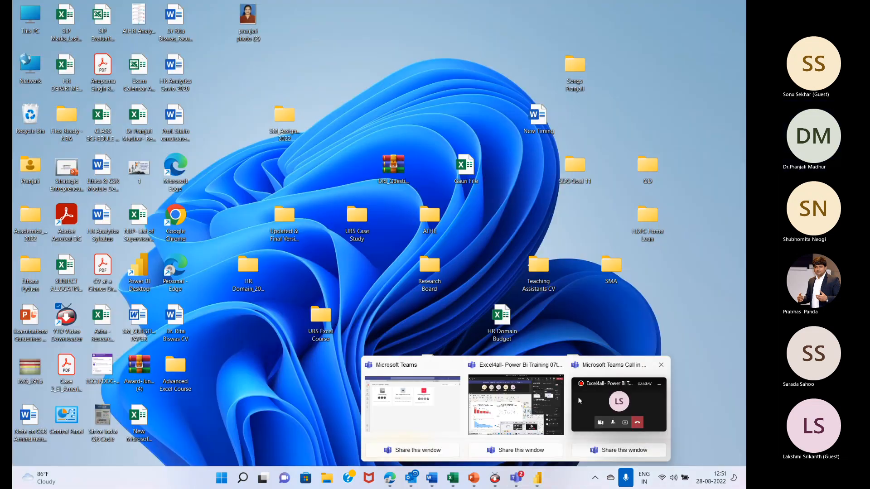
{"action": "left_click", "coordinate": [577, 397]}
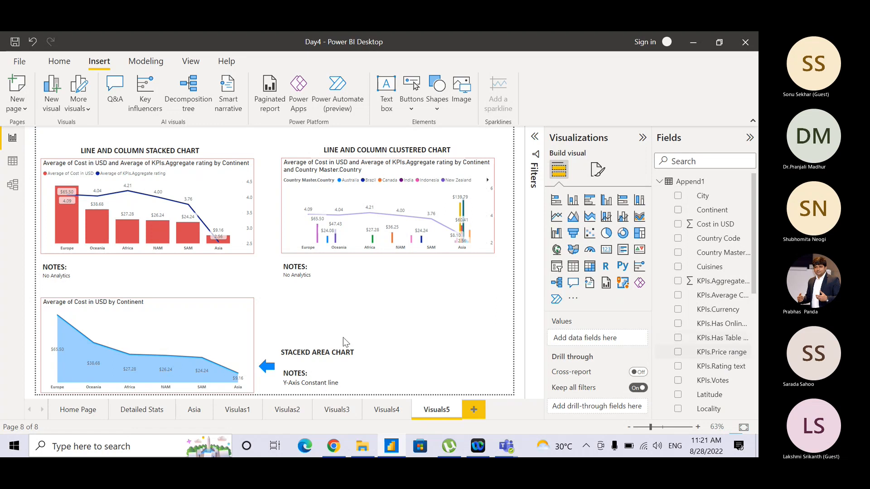
Convert the area chart of average Cost in USD by Continent to a ribbon chart
{"action": "left_click", "coordinate": [197, 325]}
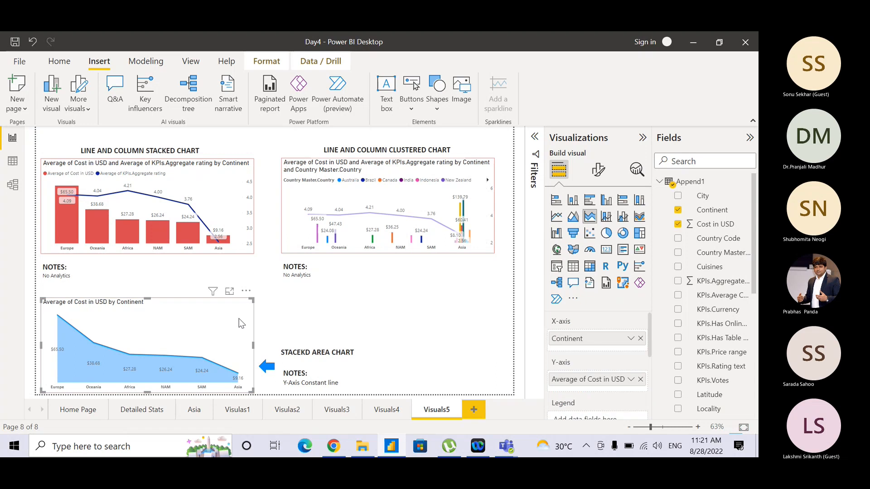
{"action": "key", "text": "ctrl"}
{"action": "left_click", "coordinate": [643, 221]}
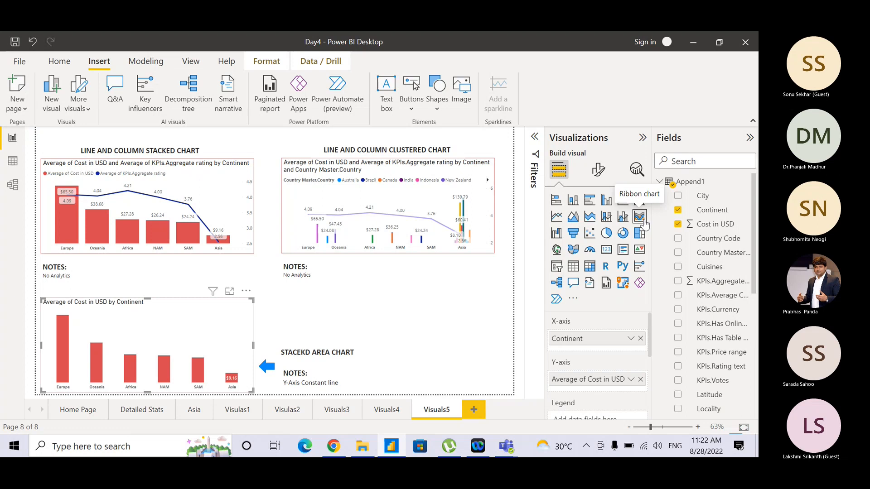
{"action": "key", "text": "ctrl"}
{"action": "key", "text": "ctrl"}
{"action": "key", "text": "ctrl"}
{"action": "key", "text": "ctrl"}
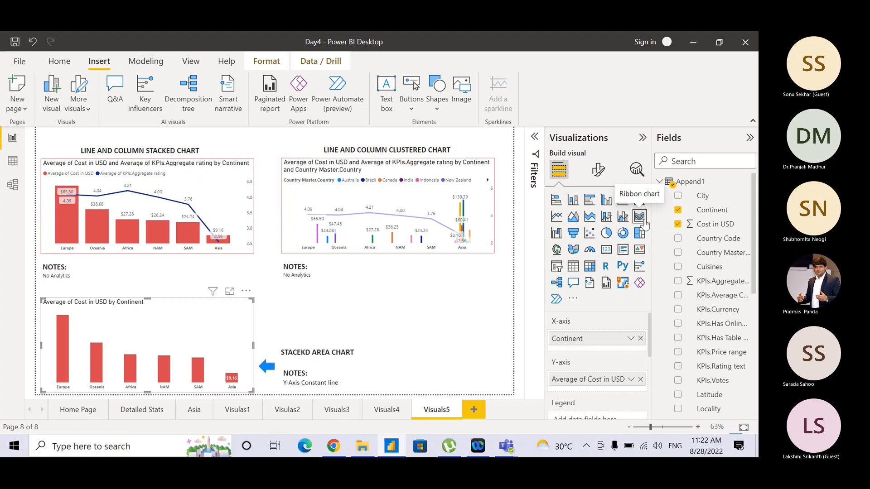
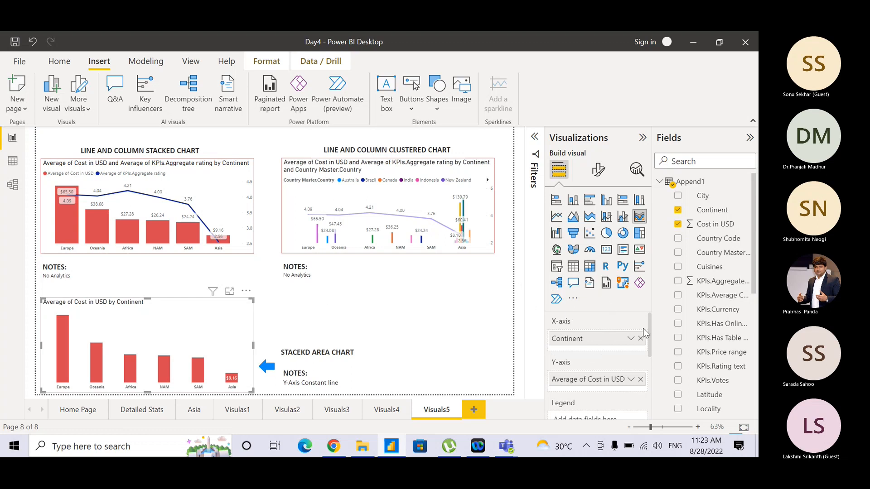
Add KPIs.Aggregate rating to the ribbon chart's y-axis and set its aggregation to Average
{"action": "left_click_drag", "start_coordinate": [650, 337], "coordinate": [650, 354]}
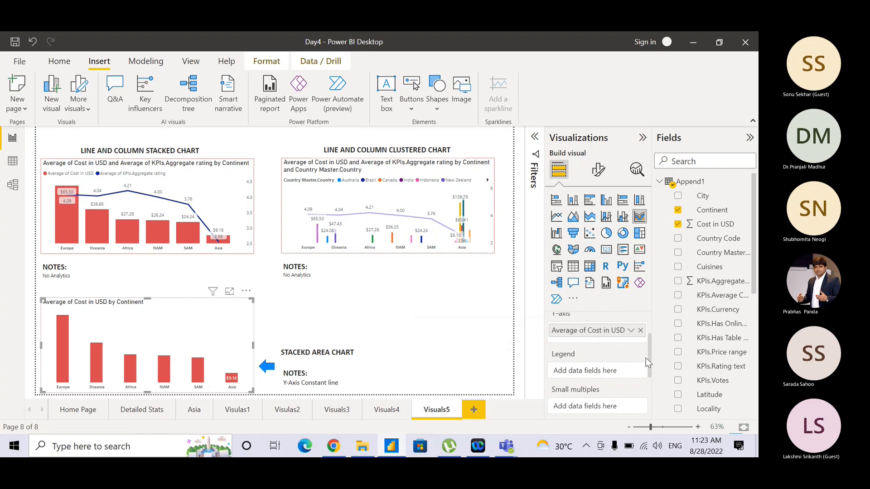
{"action": "left_click_drag", "start_coordinate": [648, 352], "coordinate": [648, 345]}
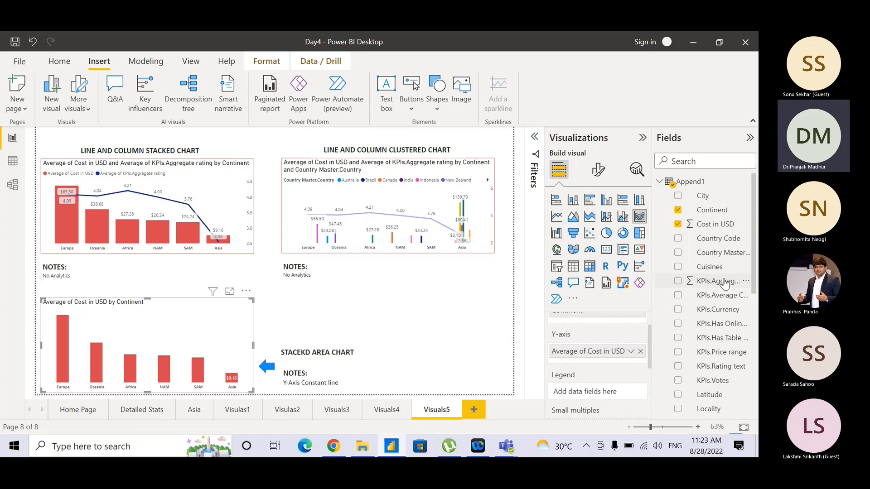
{"action": "left_click_drag", "start_coordinate": [724, 284], "coordinate": [631, 366]}
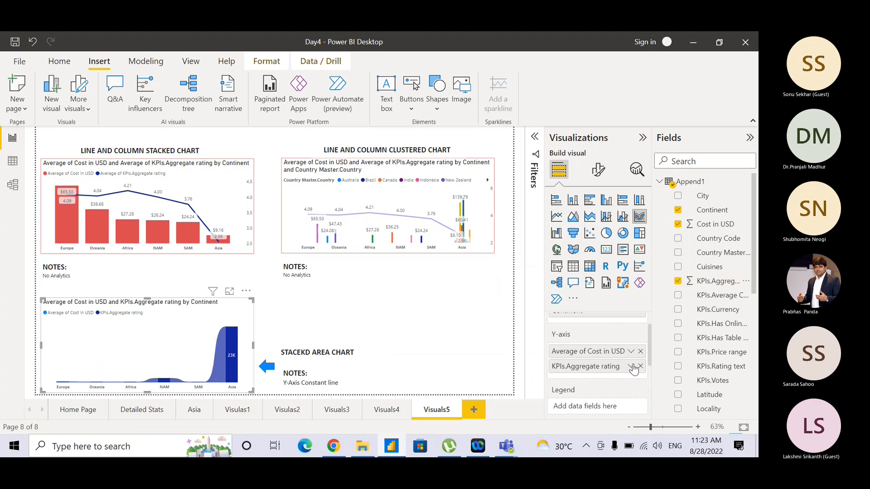
{"action": "left_click", "coordinate": [631, 365]}
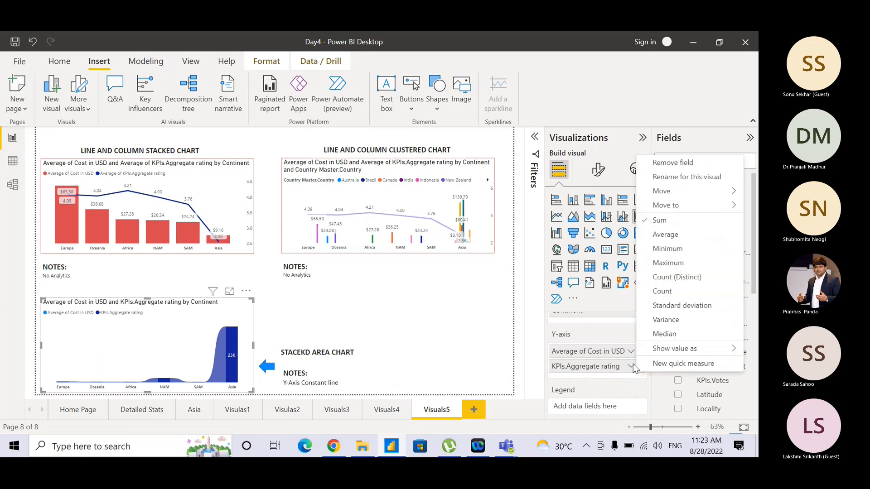
{"action": "left_click", "coordinate": [672, 240]}
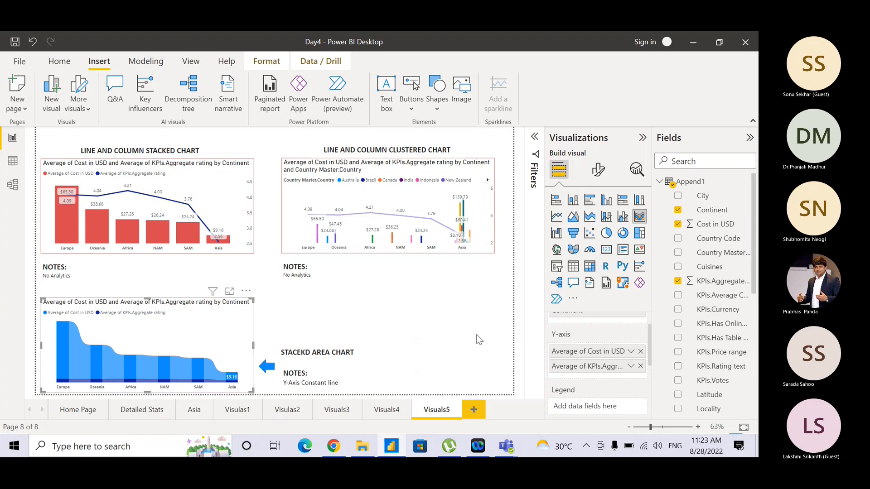
Review the ribbon chart's axis fields and the aggregation options of KPIs.Aggregate rating
{"action": "left_click_drag", "start_coordinate": [648, 330], "coordinate": [648, 314]}
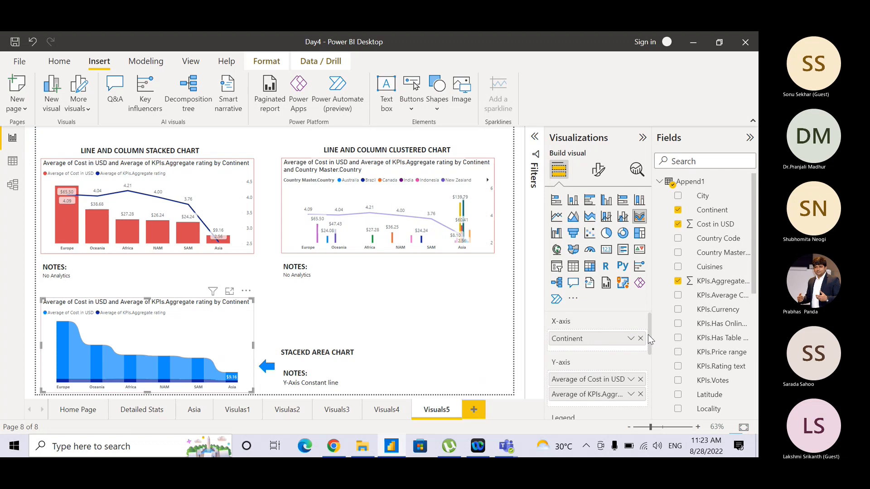
{"action": "left_click_drag", "start_coordinate": [649, 344], "coordinate": [649, 355]}
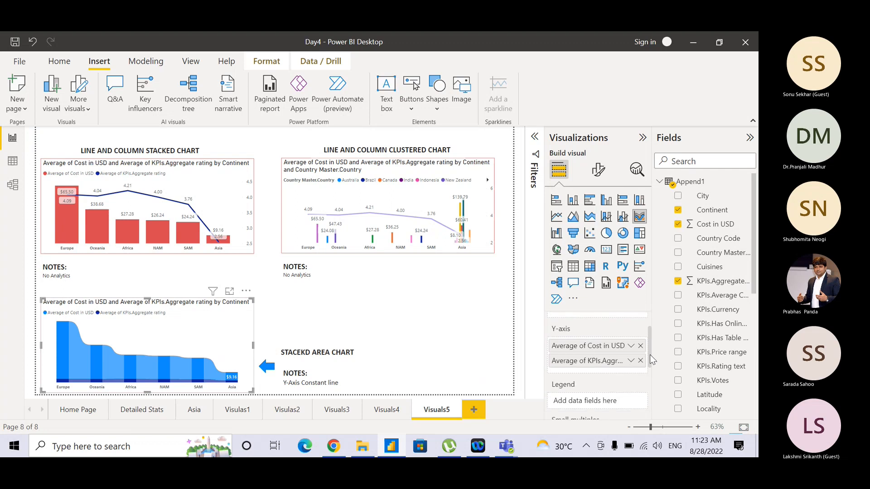
{"action": "left_click", "coordinate": [573, 337]}
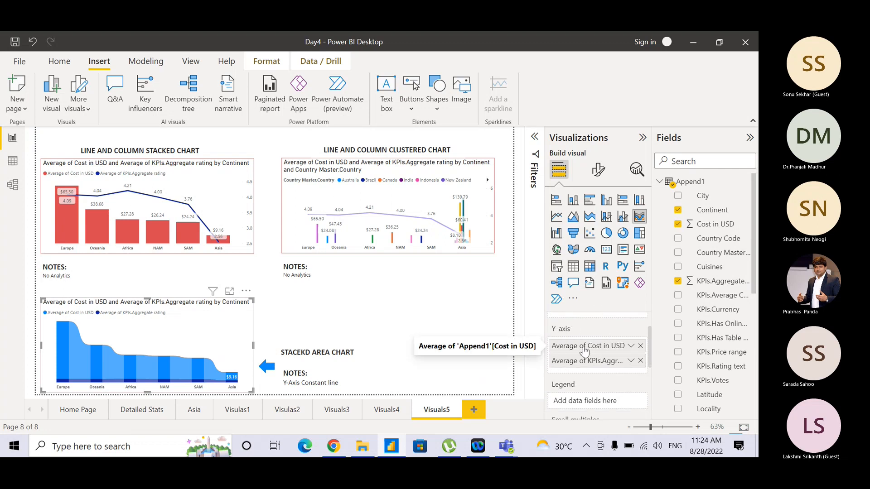
{"action": "key", "text": "ctrl"}
{"action": "key", "text": "ctrl"}
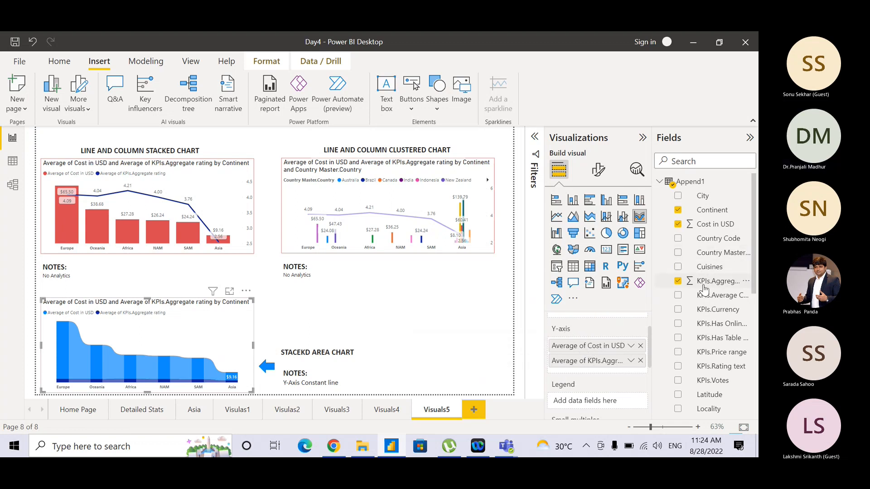
{"action": "left_click", "coordinate": [630, 362]}
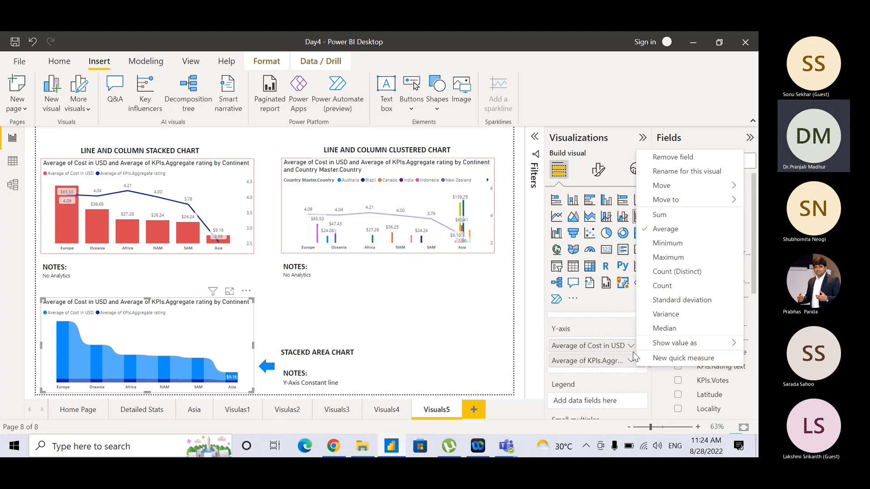
{"action": "left_click", "coordinate": [535, 306]}
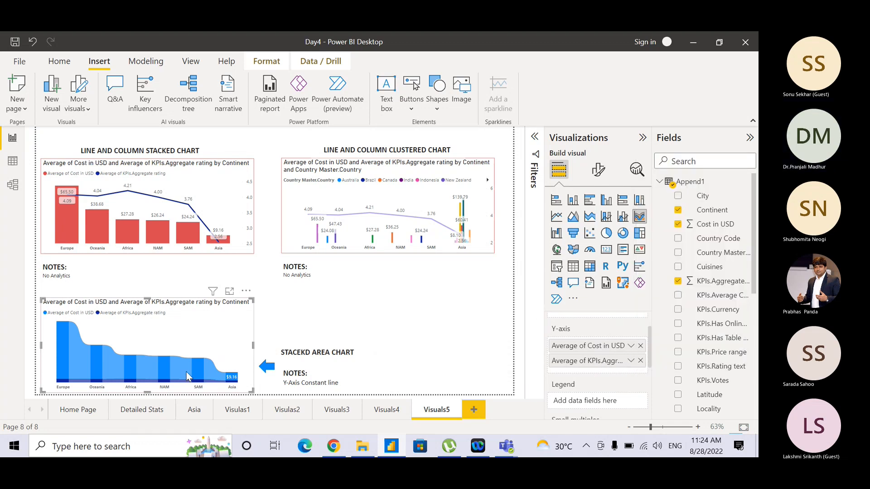
{"action": "mouse_move", "coordinate": [192, 359]}
Change the heading "STACEKD AREA CHART" beside the ribbon chart to "RIBBON CHART"
{"action": "left_click_drag", "start_coordinate": [285, 353], "coordinate": [331, 356]}
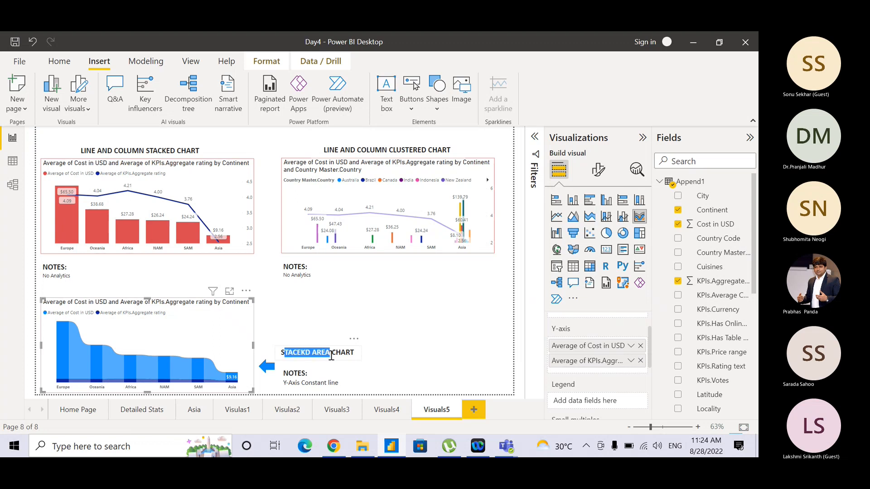
{"action": "key", "text": "BackSpace"}
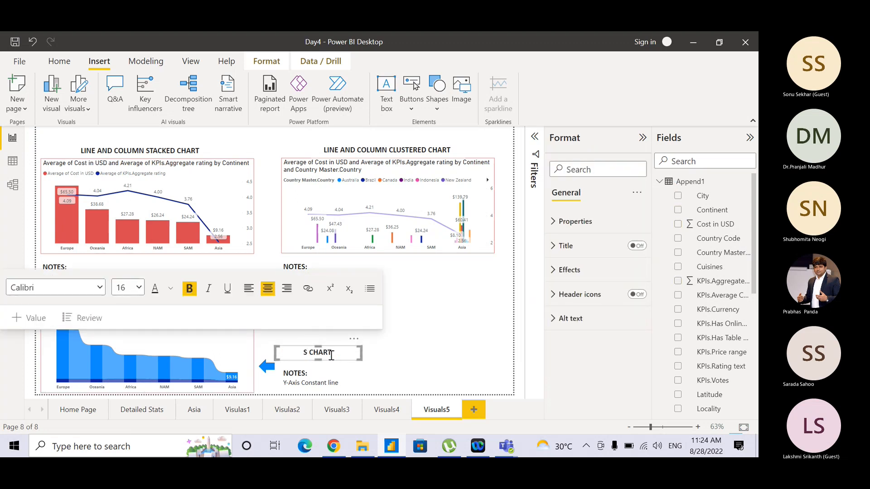
{"action": "key", "text": "BackSpace"}
{"action": "type", "text": "RIBBON"}
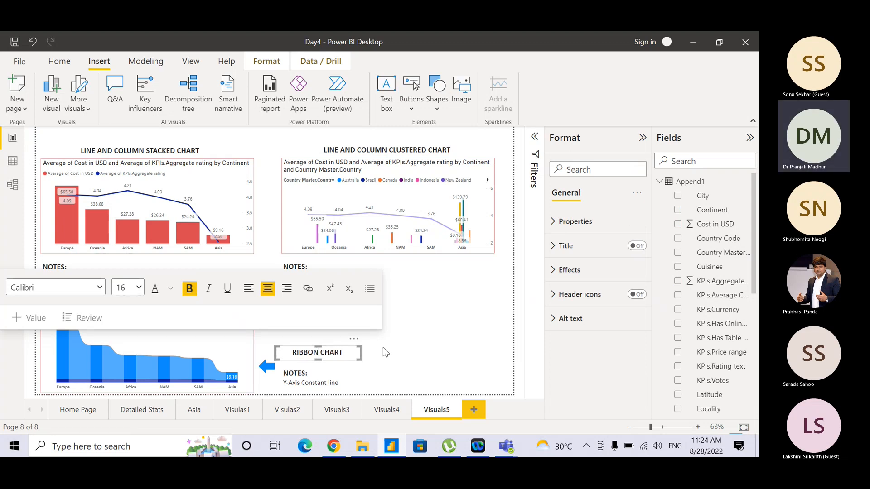
Check which analytics options are available for the ribbon chart
{"action": "left_click", "coordinate": [410, 341]}
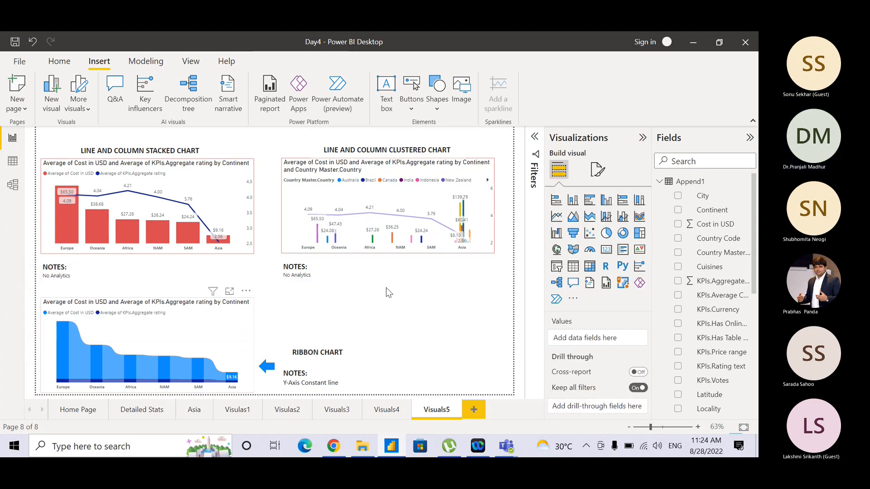
{"action": "left_click", "coordinate": [245, 319]}
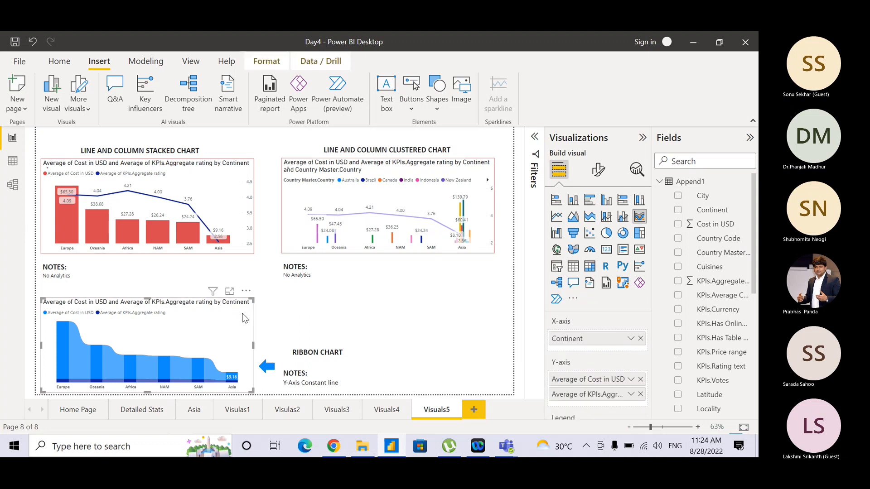
{"action": "left_click", "coordinate": [635, 171]}
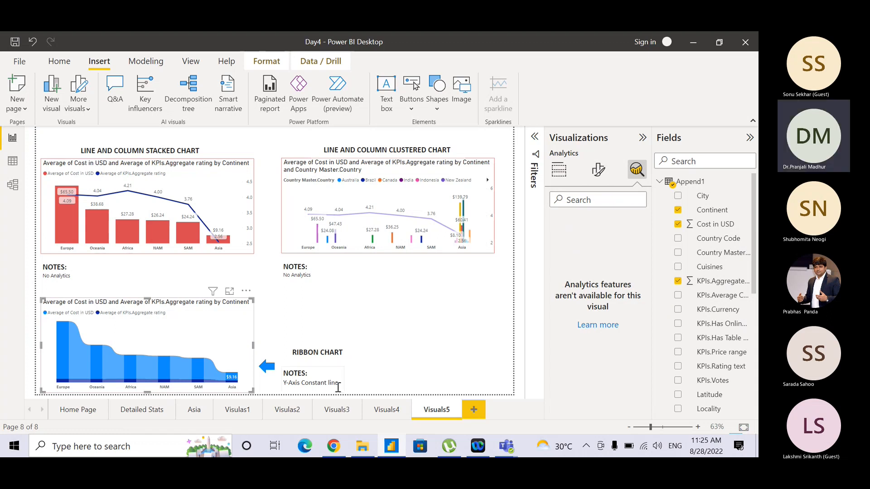
Replace the ribbon chart's note "Y-Axis Constant line" with "No Analytics" and left-align the heading "RIBBON CHART"
{"action": "left_click_drag", "start_coordinate": [338, 383], "coordinate": [285, 386]}
{"action": "type", "text": "NO"}
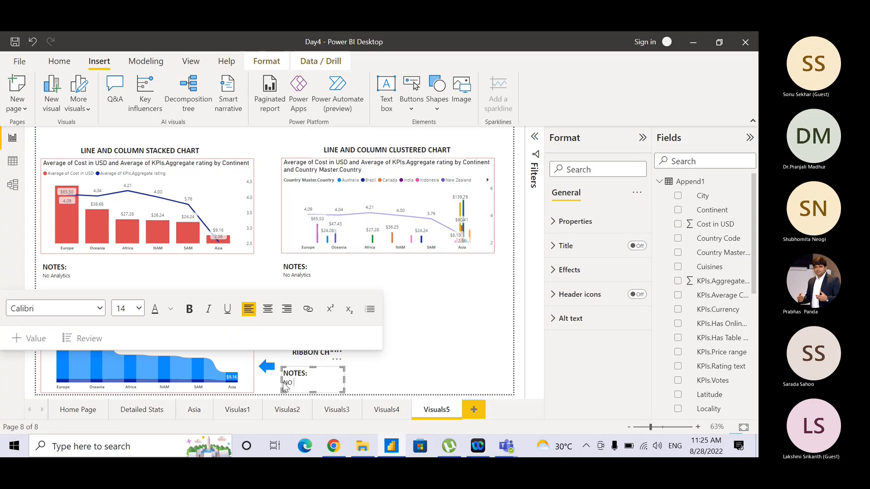
{"action": "key", "text": "BackSpace"}
{"action": "type", "text": "o AN"}
{"action": "key", "text": "BackSpace"}
{"action": "key", "text": "BackSpace"}
{"action": "type", "text": "nalytics"}
{"action": "left_click", "coordinate": [401, 363]}
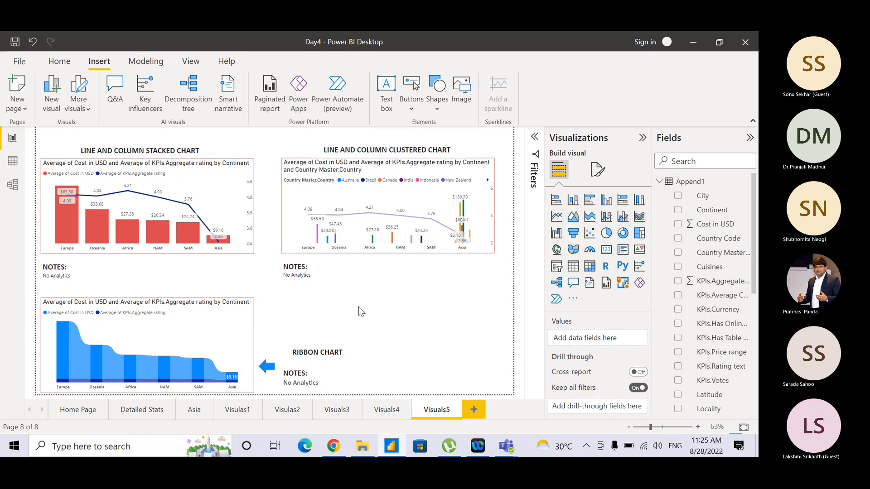
{"action": "left_click", "coordinate": [320, 348]}
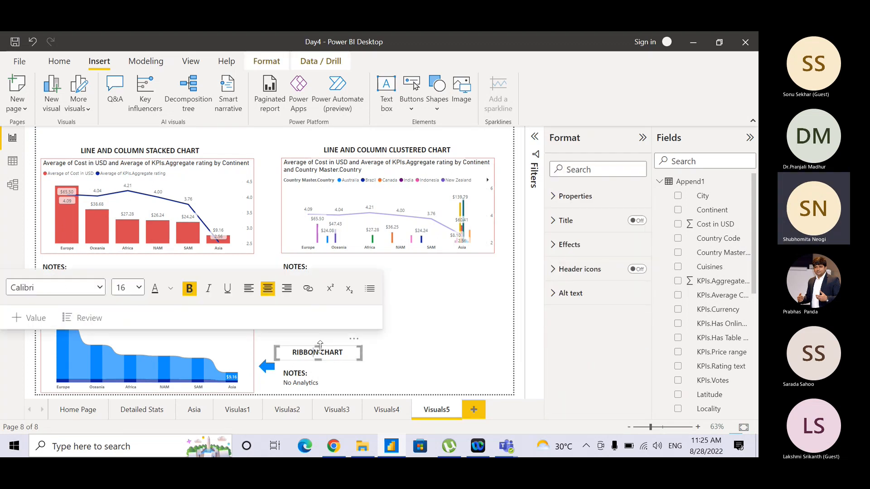
{"action": "left_click", "coordinate": [253, 290]}
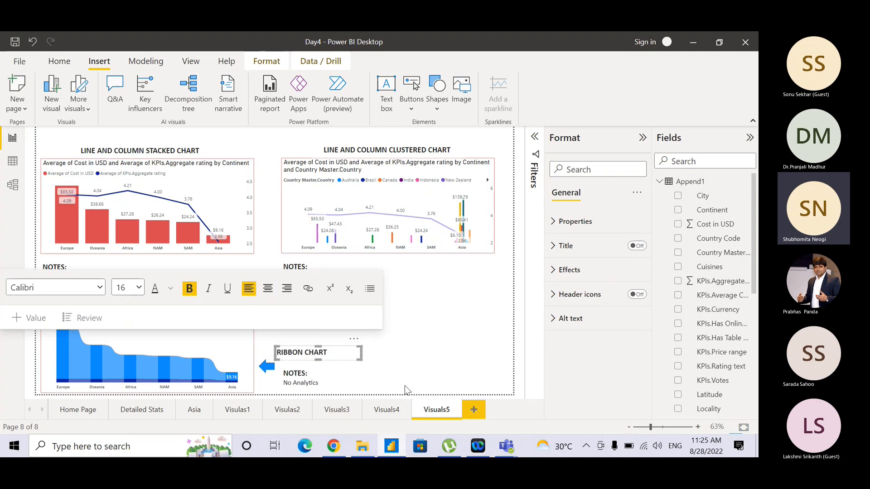
Examine the x-axis, column y-axis, line y-axis and column legend fields of the line and column stacked and clustered charts
{"action": "left_click", "coordinate": [175, 251]}
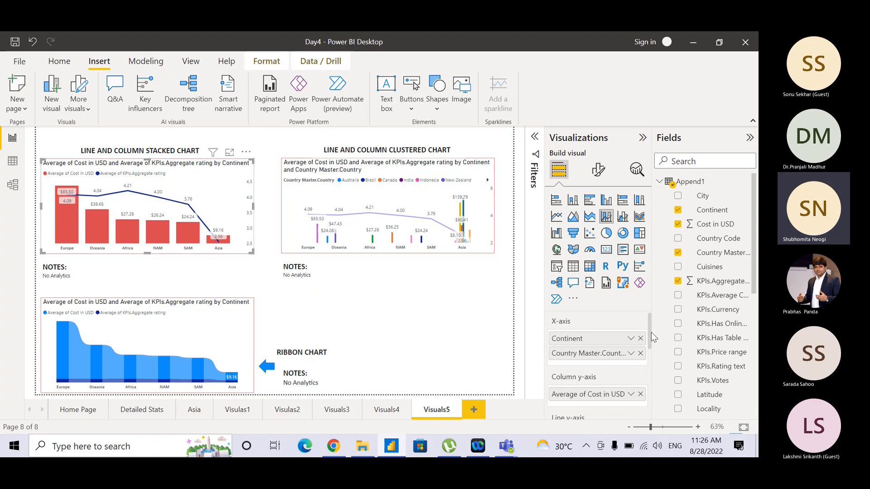
{"action": "left_click", "coordinate": [490, 204]}
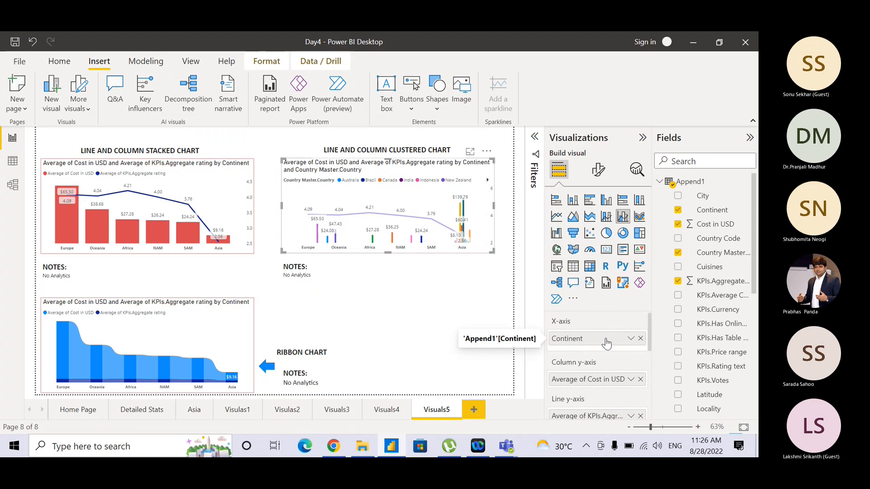
{"action": "key", "text": "ctrl"}
{"action": "key", "text": "ctrl"}
{"action": "key", "text": "ctrl"}
{"action": "left_click_drag", "start_coordinate": [650, 333], "coordinate": [650, 344]}
{"action": "key", "text": "ctrl"}
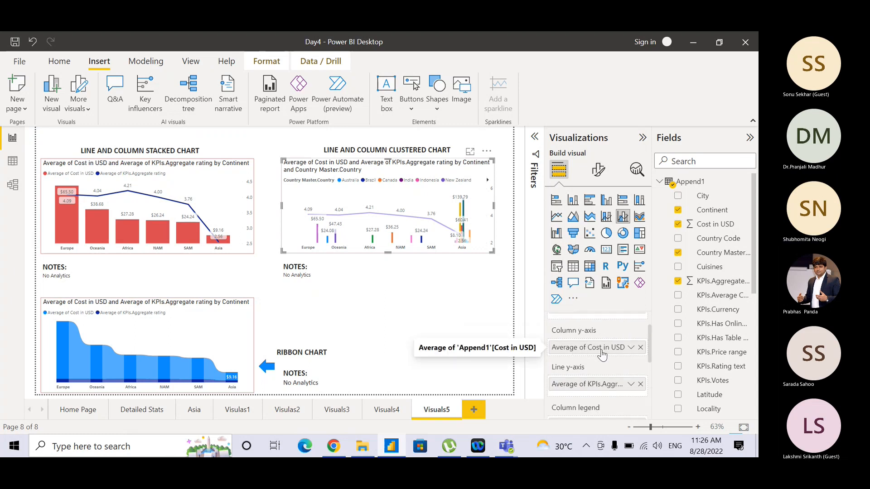
{"action": "key", "text": "ctrl"}
{"action": "key", "text": "ctrl"}
{"action": "key", "text": "ctrl"}
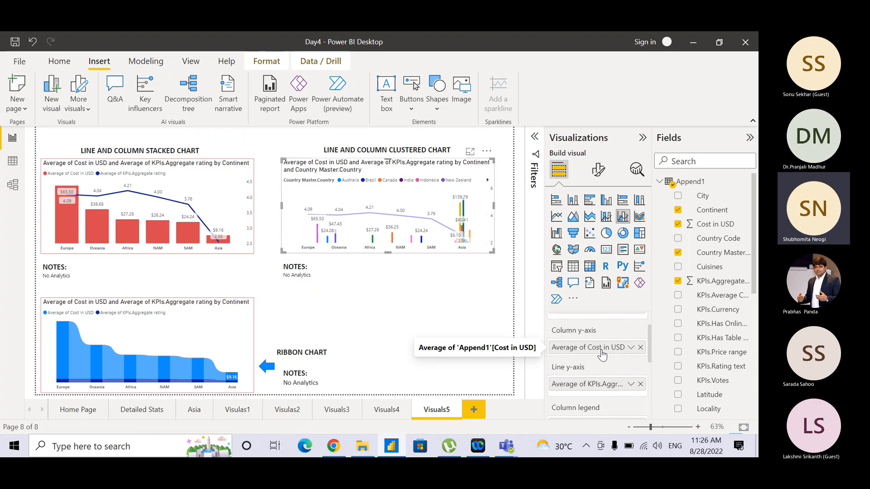
{"action": "left_click_drag", "start_coordinate": [649, 347], "coordinate": [651, 364]}
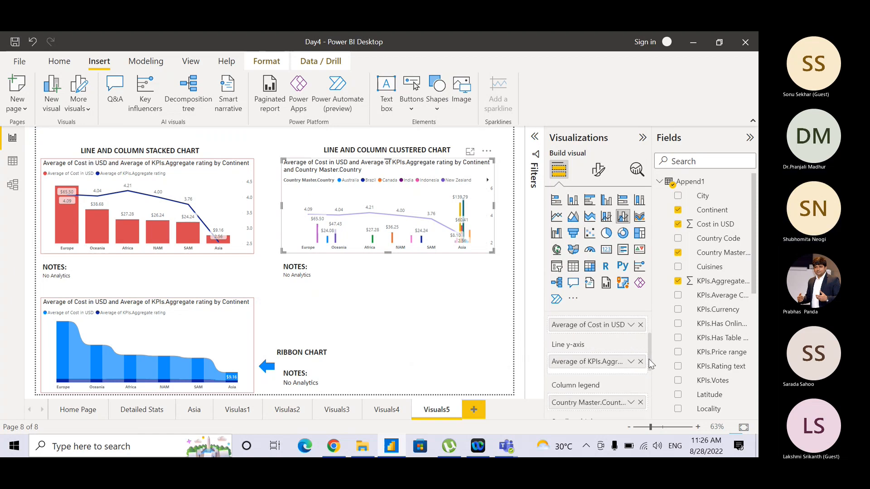
{"action": "scroll", "coordinate": [591, 366], "scroll_direction": "down", "scroll_amount": 1}
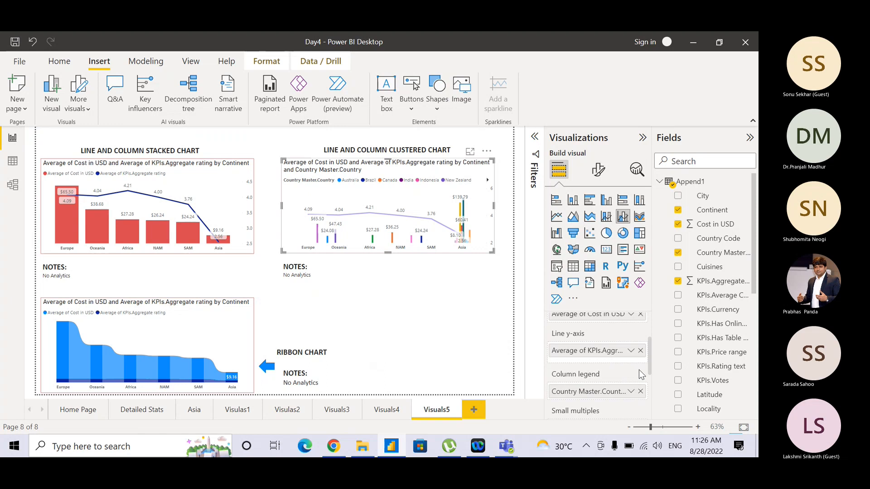
{"action": "scroll", "coordinate": [648, 362], "scroll_direction": "down", "scroll_amount": 2}
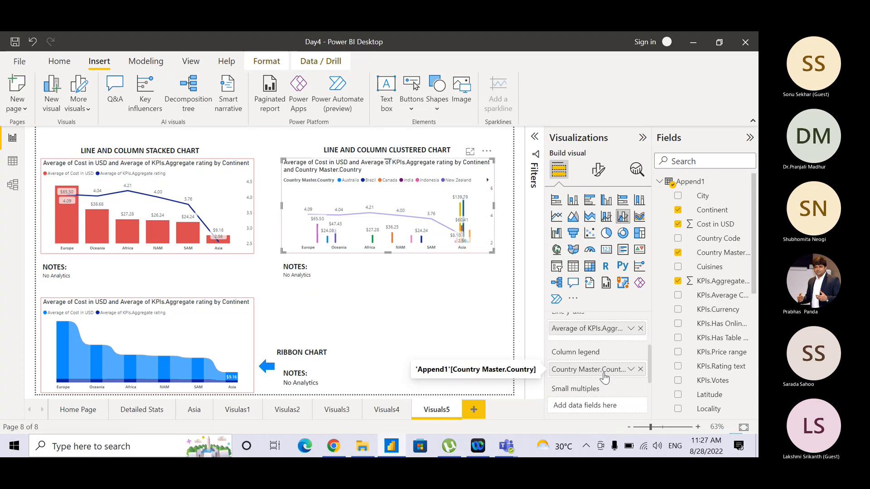
{"action": "left_click", "coordinate": [485, 281]}
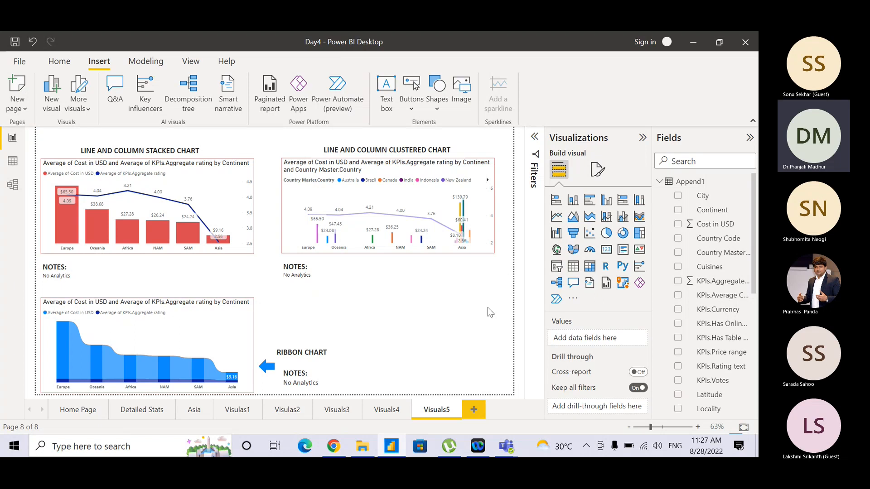
Duplicate the Visuals5 page and rename the copy as Visuals6
{"action": "right_click", "coordinate": [444, 411]}
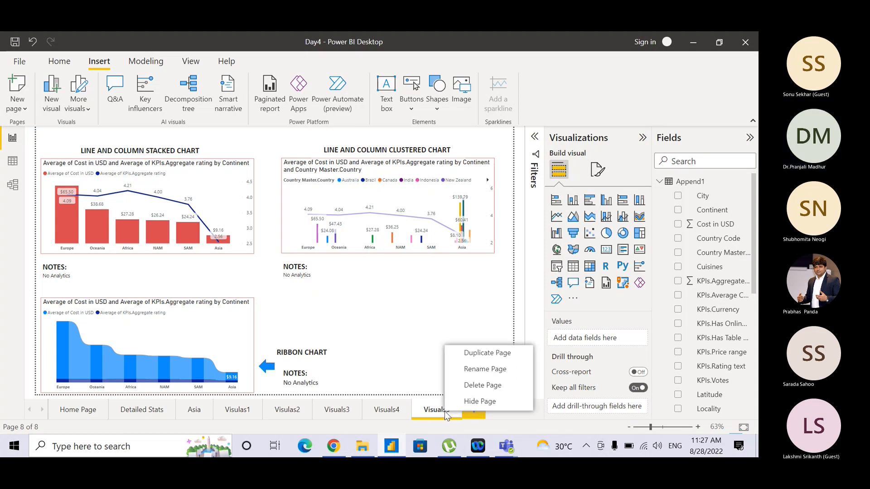
{"action": "left_click", "coordinate": [487, 356]}
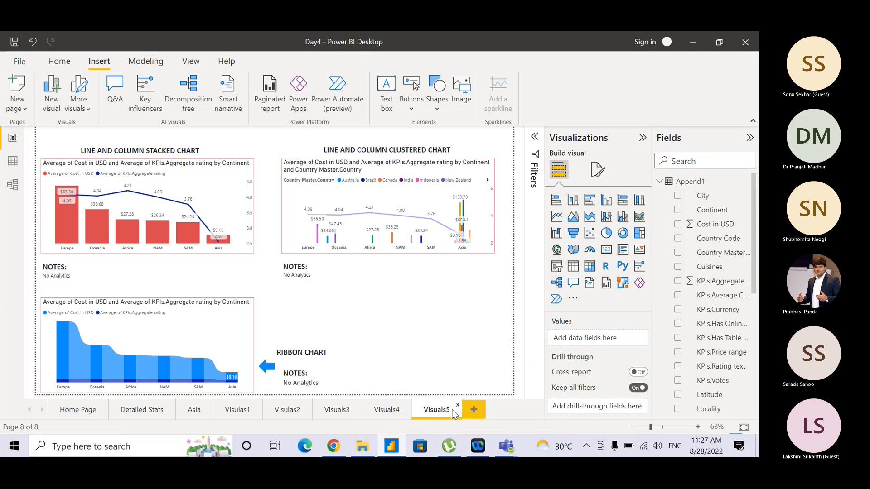
{"action": "double_click", "coordinate": [468, 410]}
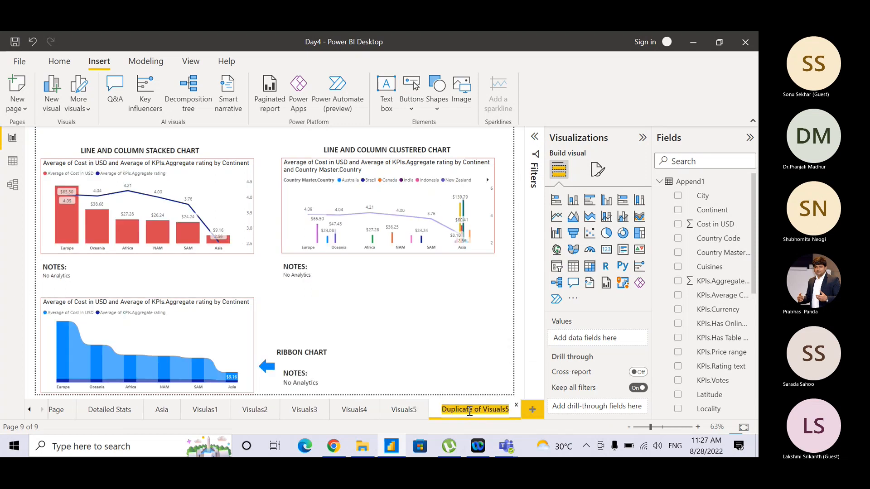
{"action": "type", "text": "Visual"}
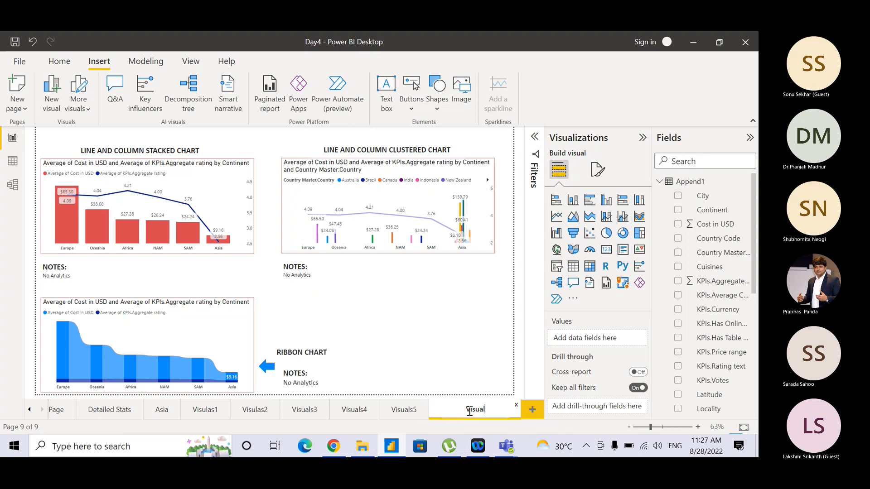
{"action": "type", "text": "s6"}
{"action": "key", "text": "Return"}
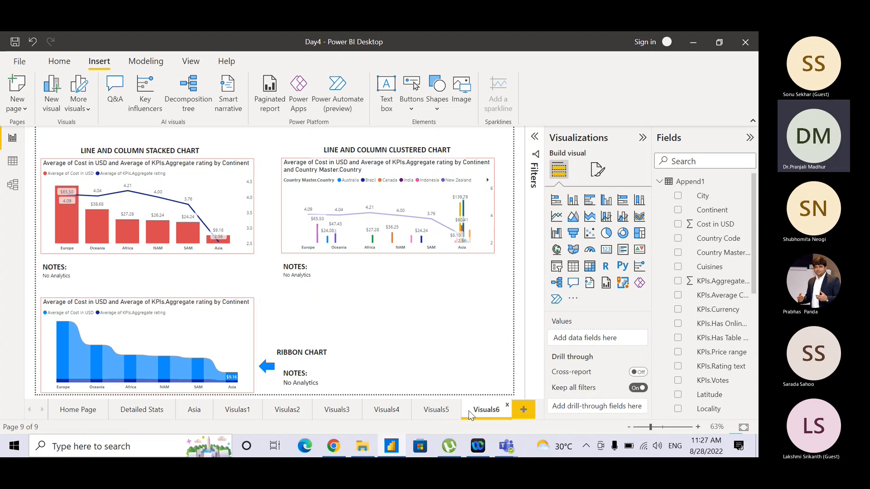
Switch to the Teams meeting to check its chat, and return to the Power BI report
{"action": "key", "text": "alt+Tab"}
{"action": "key", "text": "alt+Tab"}
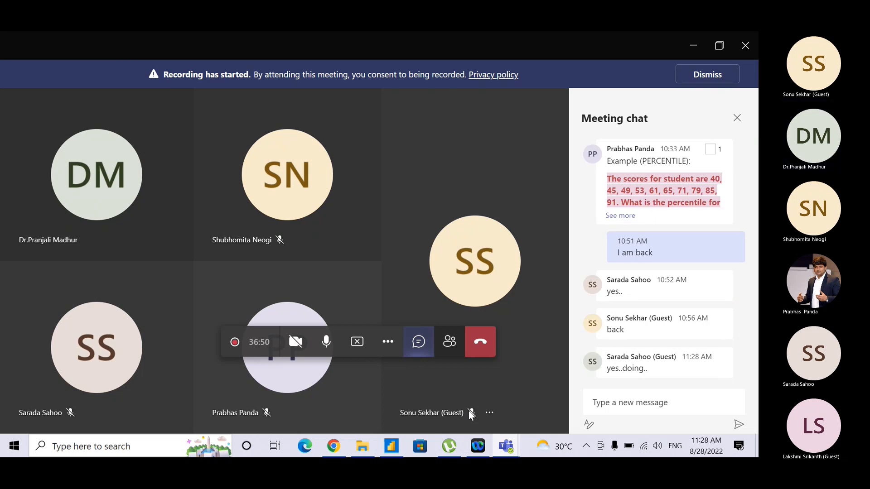
{"action": "key", "text": "alt+Tab"}
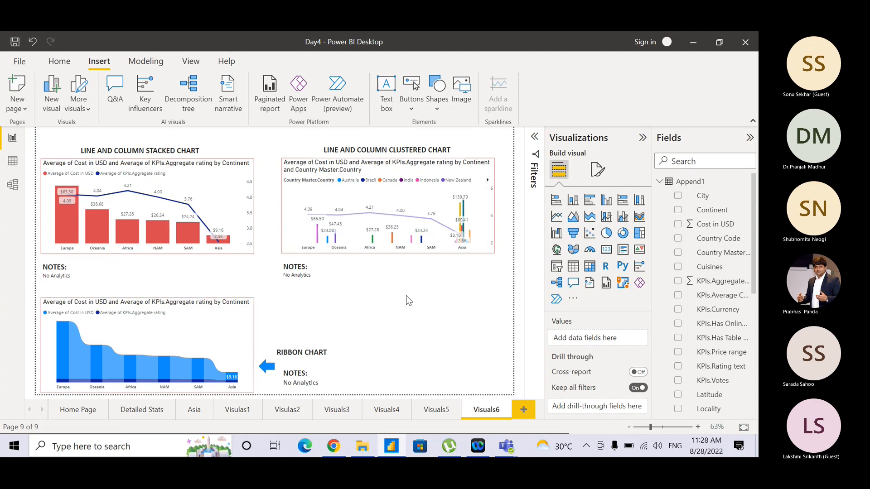
Delete the ribbon chart and the line and column clustered chart from Visuals6, together with their headings, notes and arrow
{"action": "left_click", "coordinate": [391, 283]}
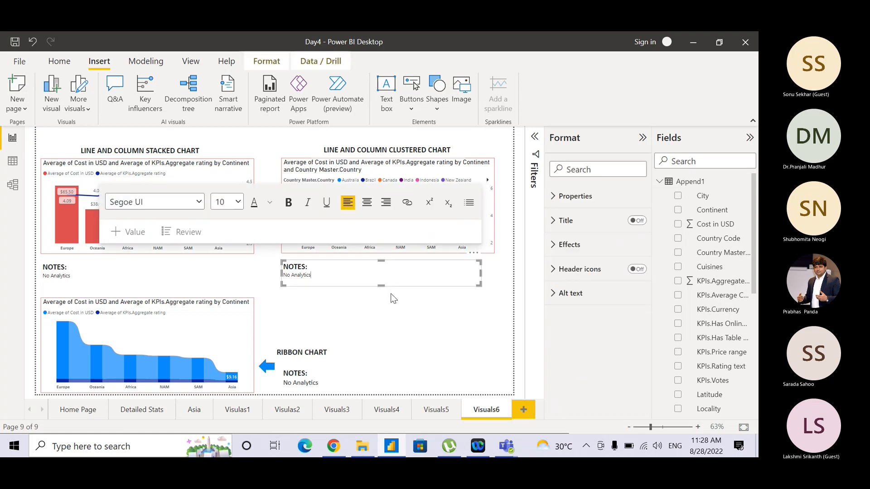
{"action": "left_click_drag", "start_coordinate": [392, 292], "coordinate": [4, 417]}
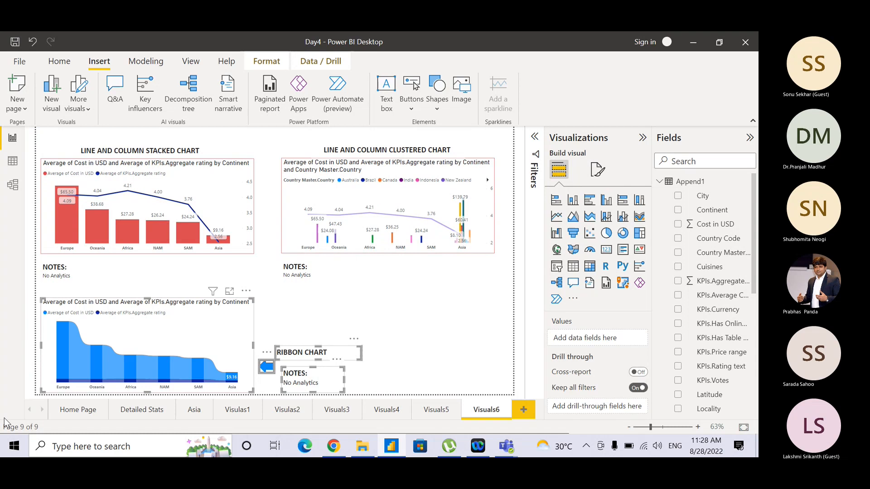
{"action": "key", "text": "Delete"}
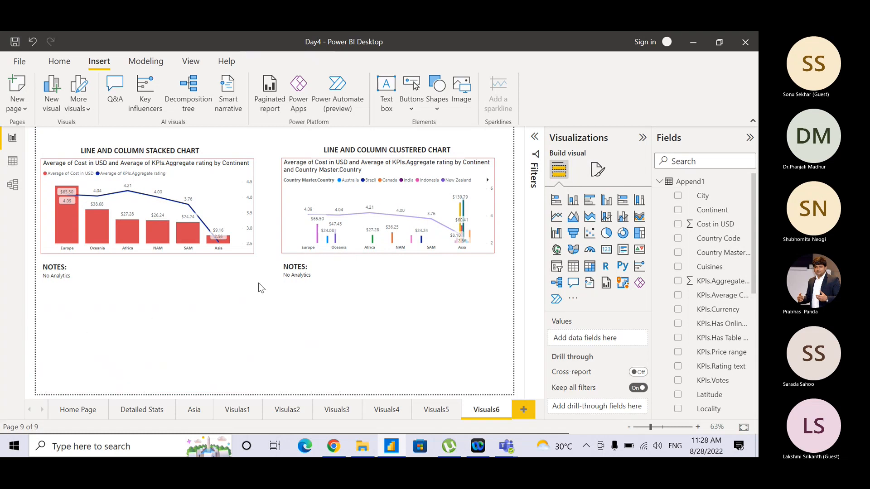
{"action": "left_click", "coordinate": [398, 252]}
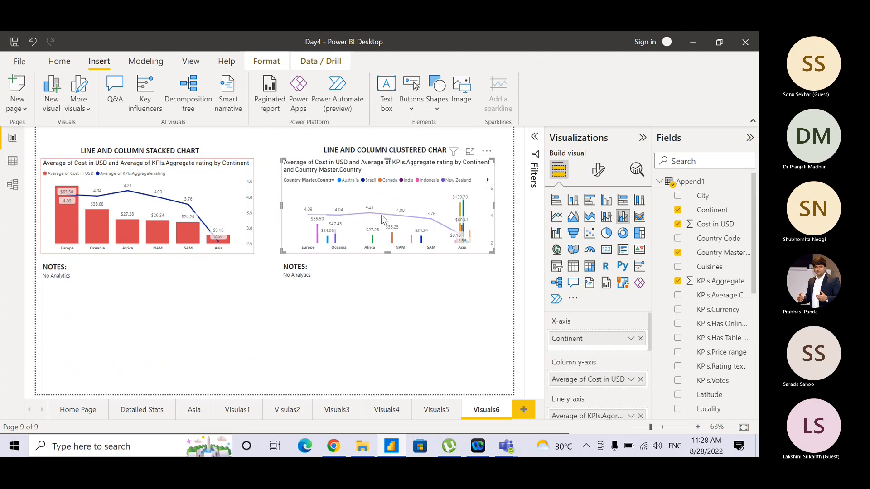
{"action": "left_click_drag", "start_coordinate": [268, 130], "coordinate": [512, 334]}
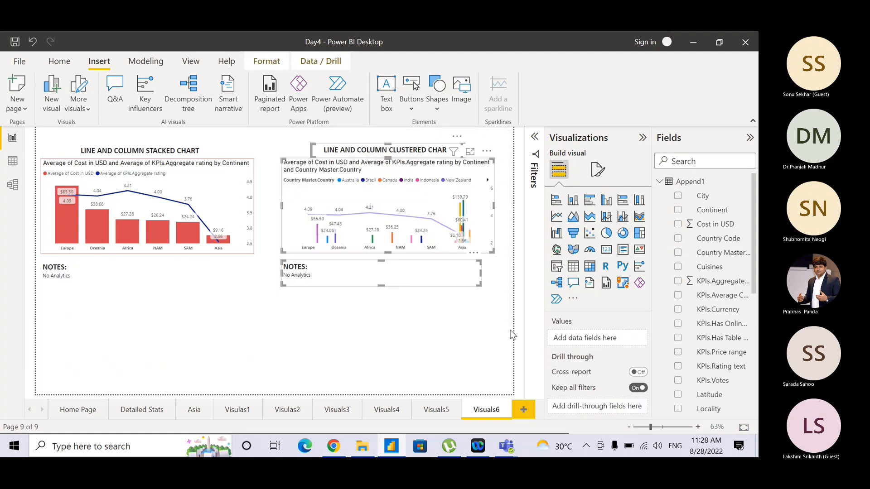
{"action": "key", "text": "Delete"}
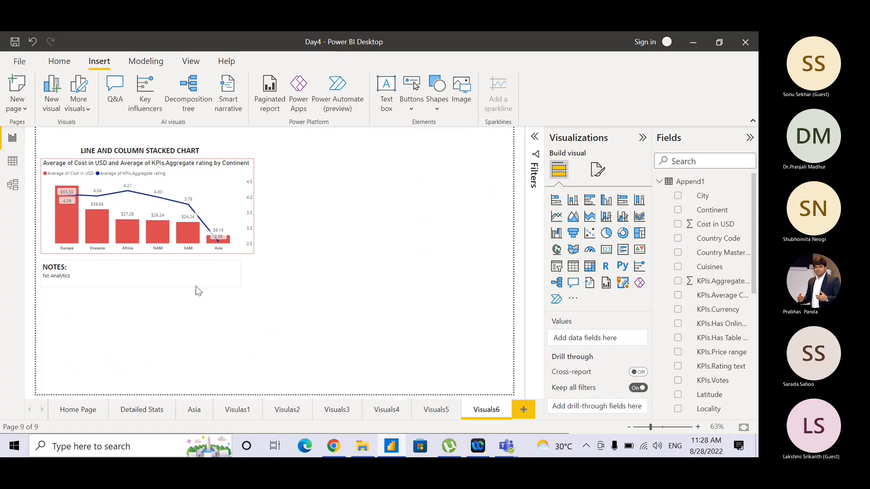
Move the stacked chart's NOTES text box down to the lower edge of the Visuals6 page
{"action": "left_click", "coordinate": [250, 253]}
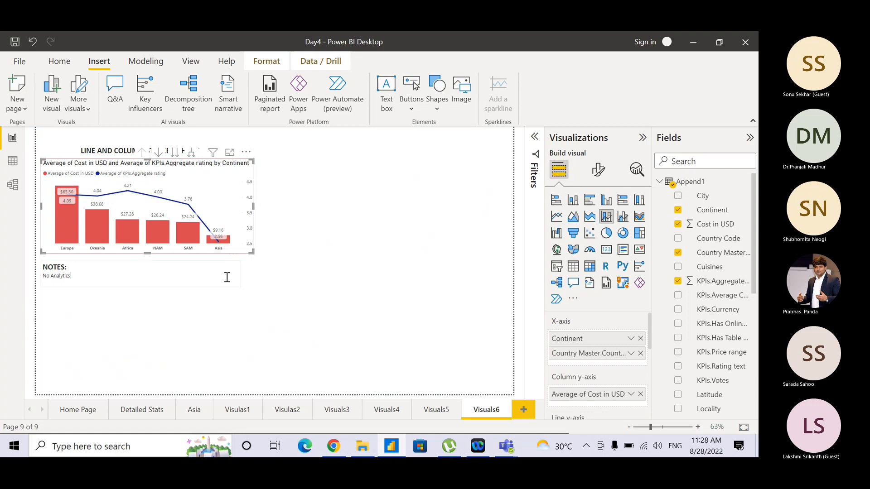
{"action": "left_click", "coordinate": [227, 280]}
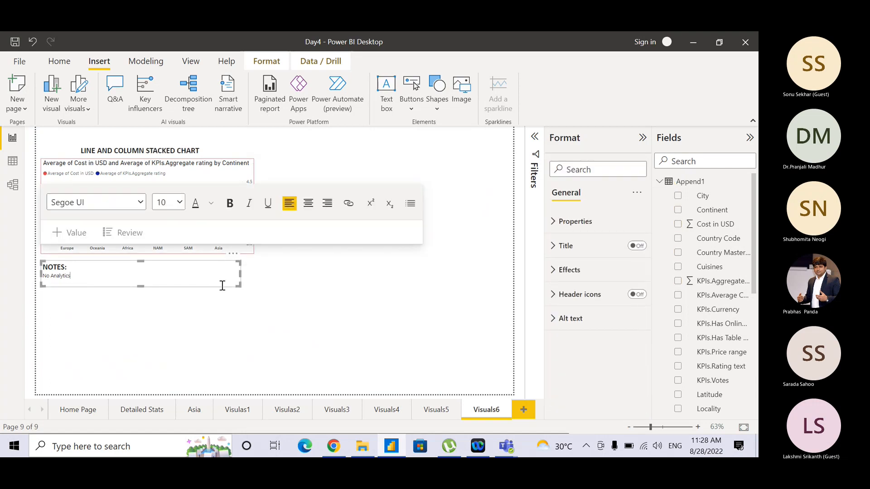
{"action": "left_click", "coordinate": [221, 367]}
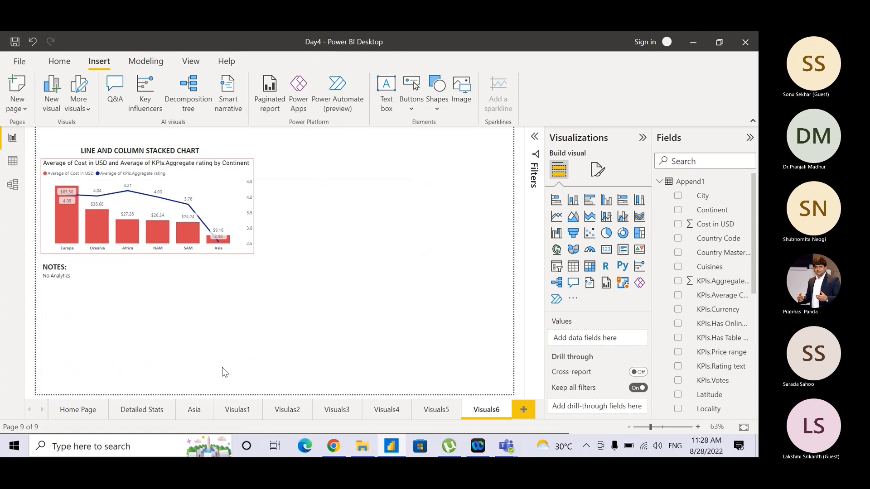
{"action": "left_click", "coordinate": [165, 284]}
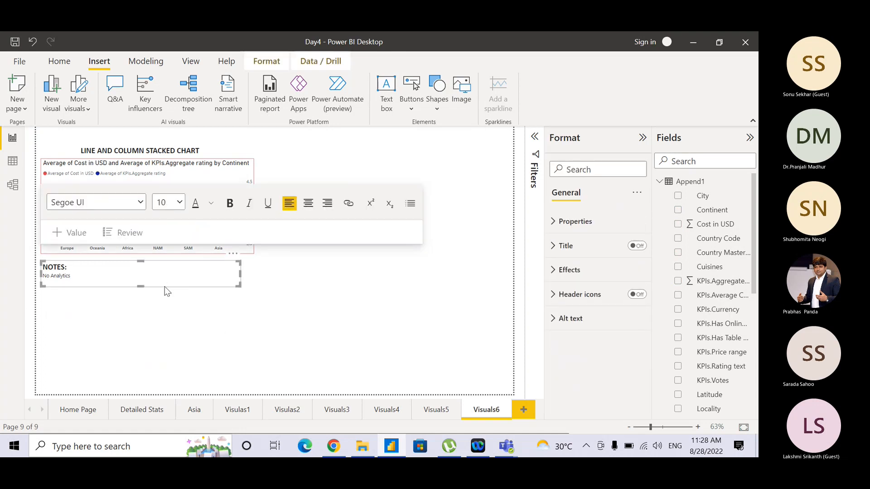
{"action": "left_click_drag", "start_coordinate": [164, 286], "coordinate": [164, 383]}
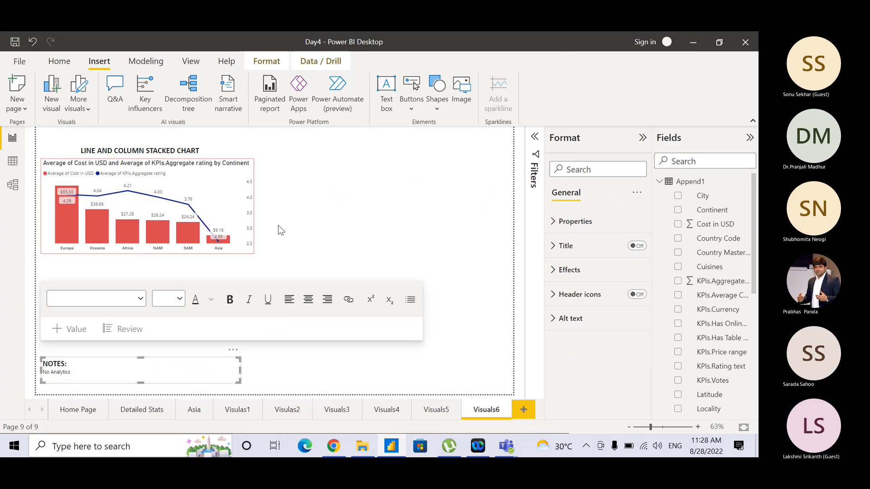
Enlarge the line and column stacked chart to fill the page above the notes, and move its heading to the page's upper-left corner
{"action": "left_click", "coordinate": [254, 259]}
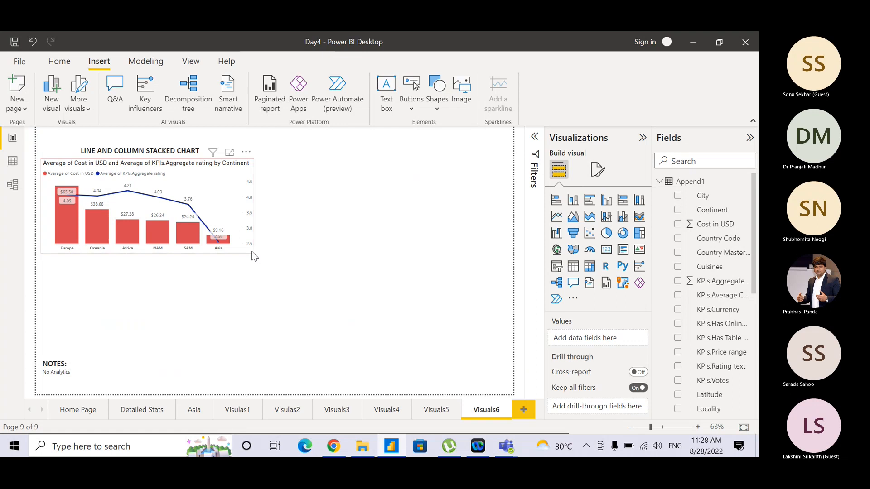
{"action": "left_click", "coordinate": [252, 255]}
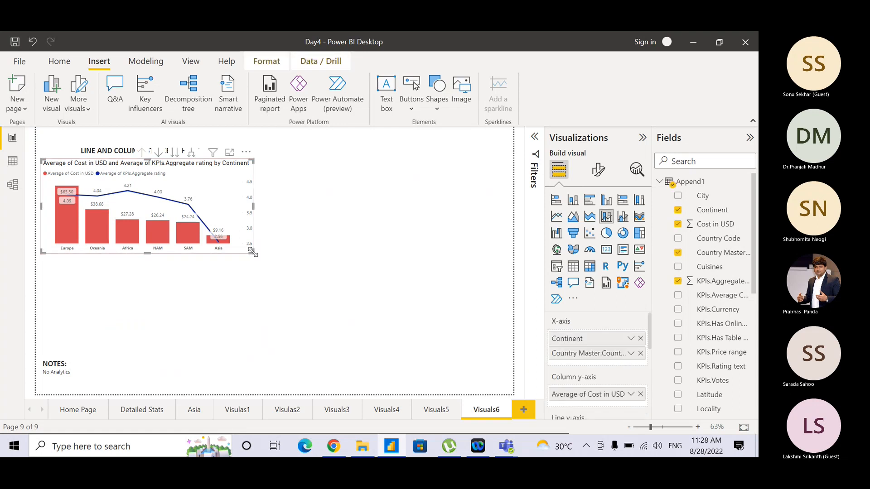
{"action": "left_click_drag", "start_coordinate": [359, 320], "coordinate": [506, 349]}
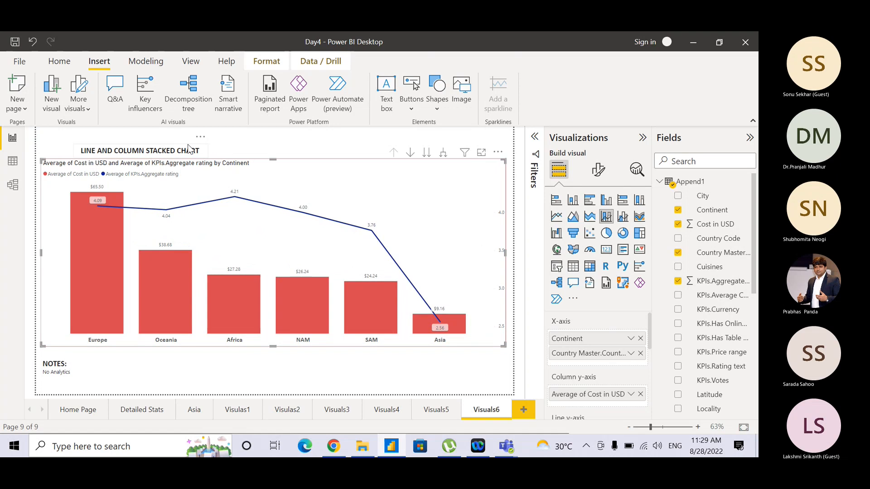
{"action": "left_click_drag", "start_coordinate": [118, 134], "coordinate": [82, 125]}
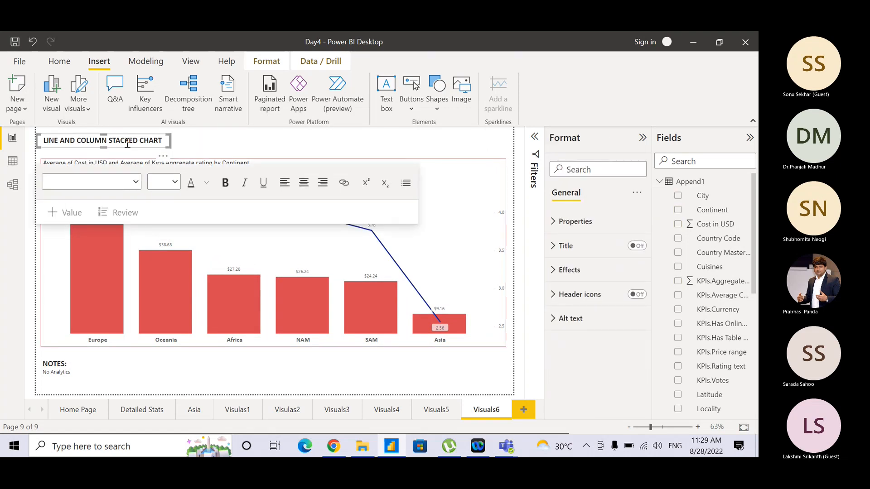
{"action": "left_click", "coordinate": [235, 147]}
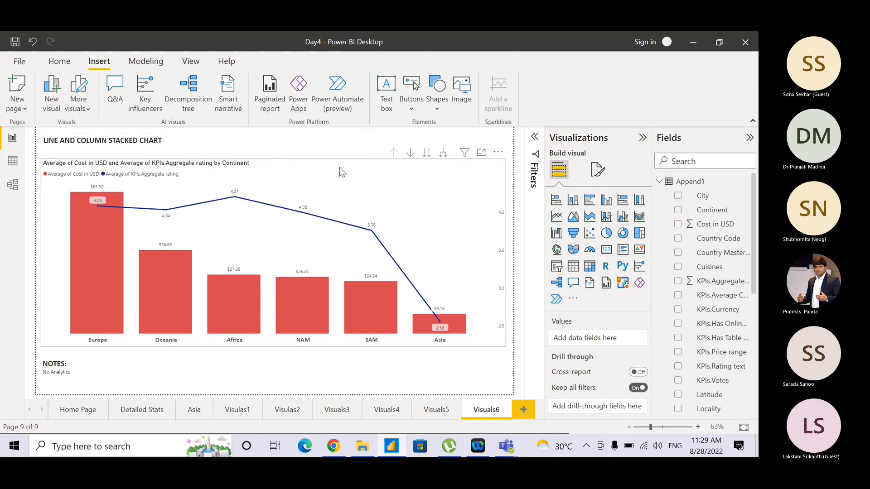
Convert the line and column stacked chart to a waterfall chart and try expanding it one hierarchy level before drilling back up
{"action": "left_click", "coordinate": [405, 201]}
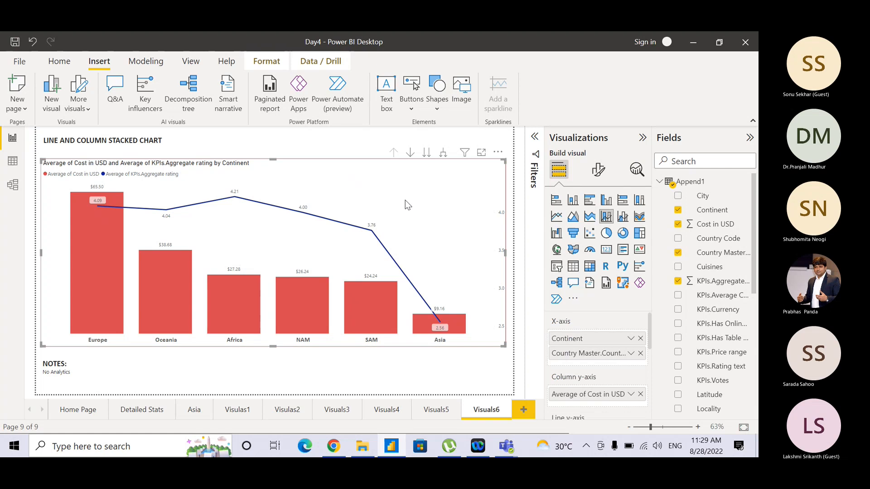
{"action": "left_click", "coordinate": [556, 234]}
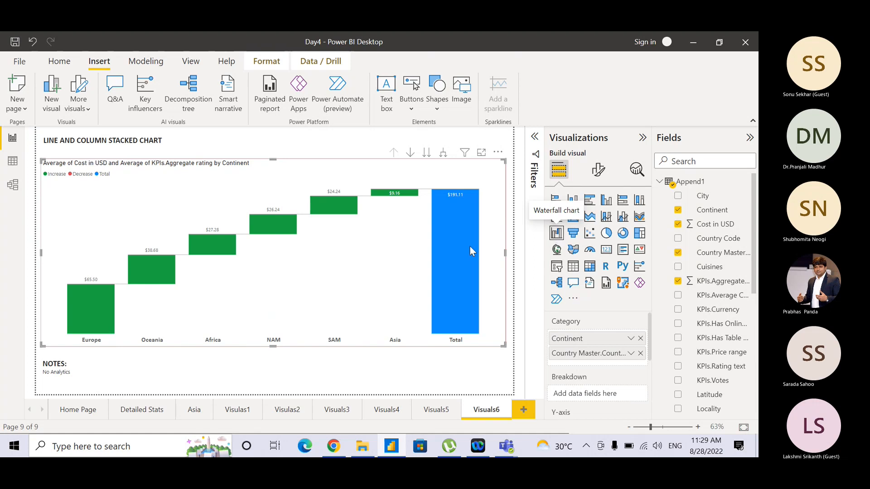
{"action": "left_click", "coordinate": [442, 155]}
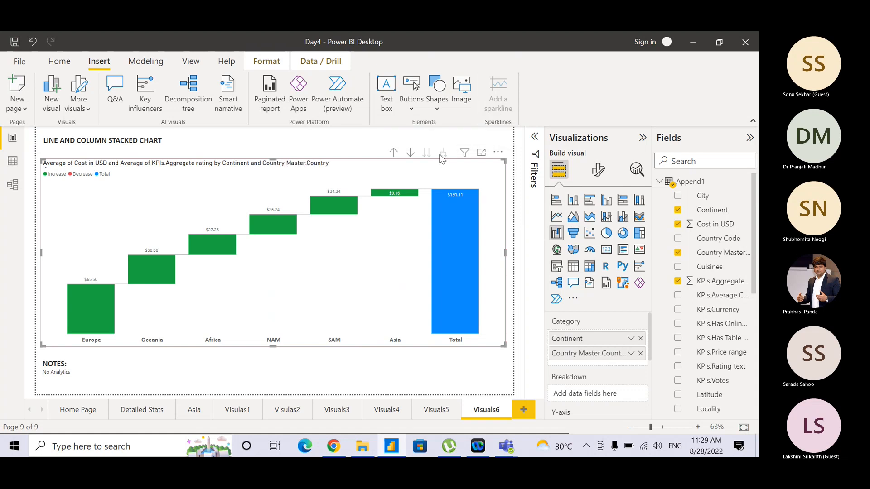
{"action": "left_click", "coordinate": [394, 154]}
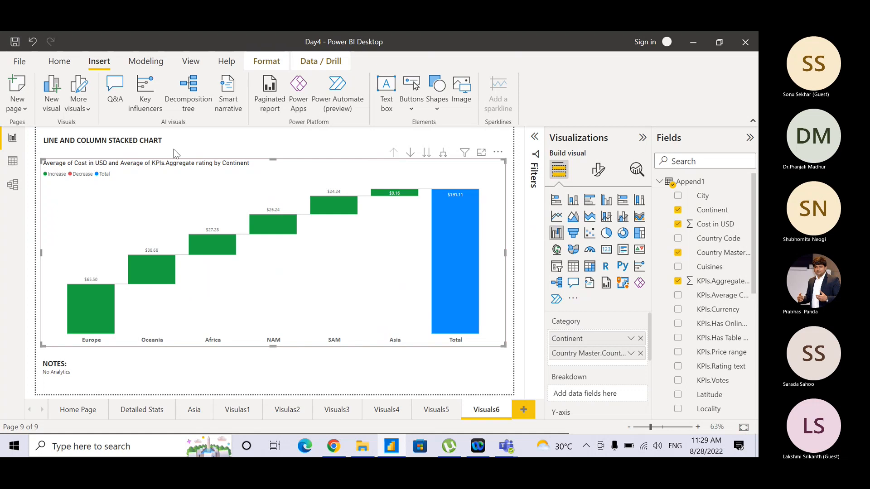
Change the chart's heading text to WATERFALL CHART and left-align it
{"action": "left_click_drag", "start_coordinate": [141, 143], "coordinate": [44, 142]}
{"action": "type", "text": "WATERFA"}
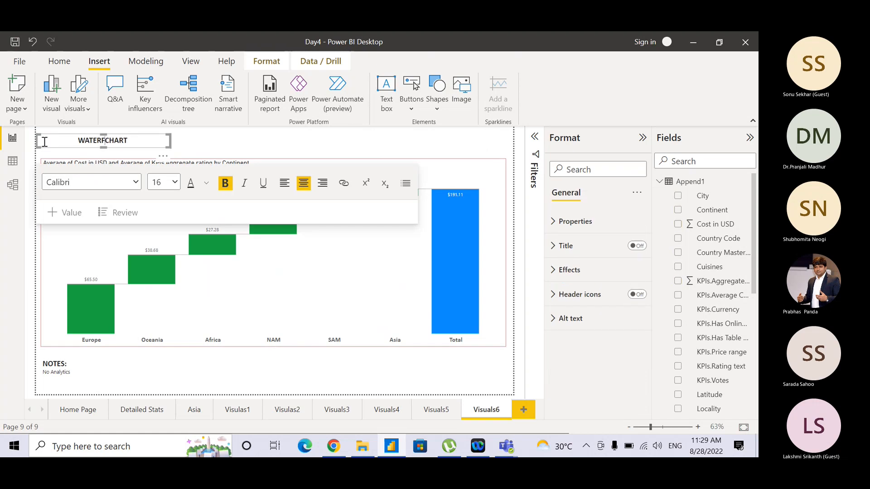
{"action": "type", "text": "LL"}
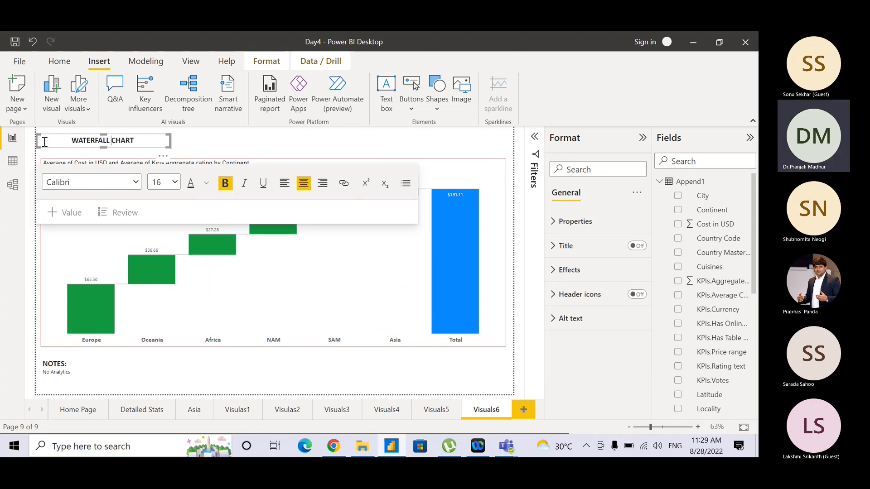
{"action": "left_click", "coordinate": [281, 186]}
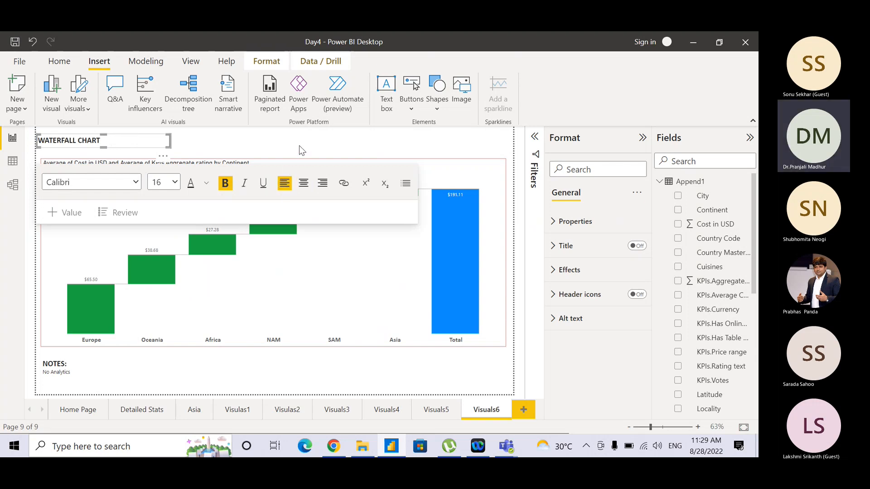
{"action": "left_click", "coordinate": [299, 146]}
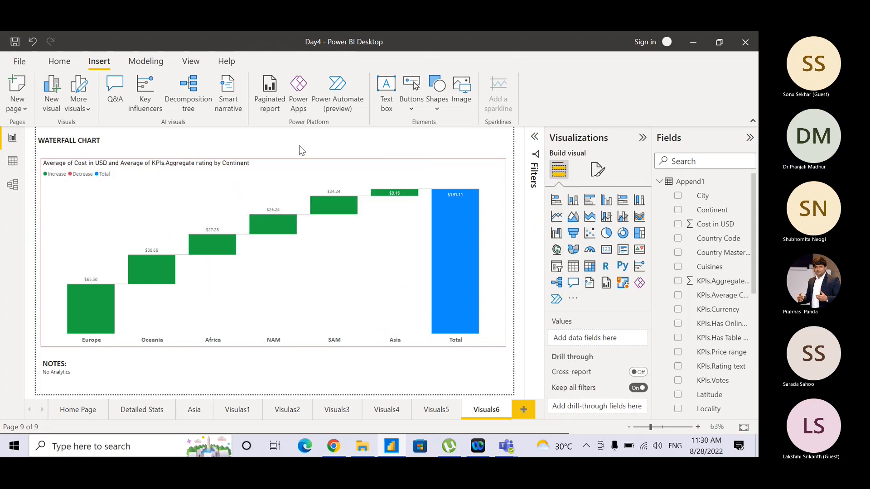
Check which analytics options are available for the waterfall chart, and return to its field settings
{"action": "left_click", "coordinate": [312, 165]}
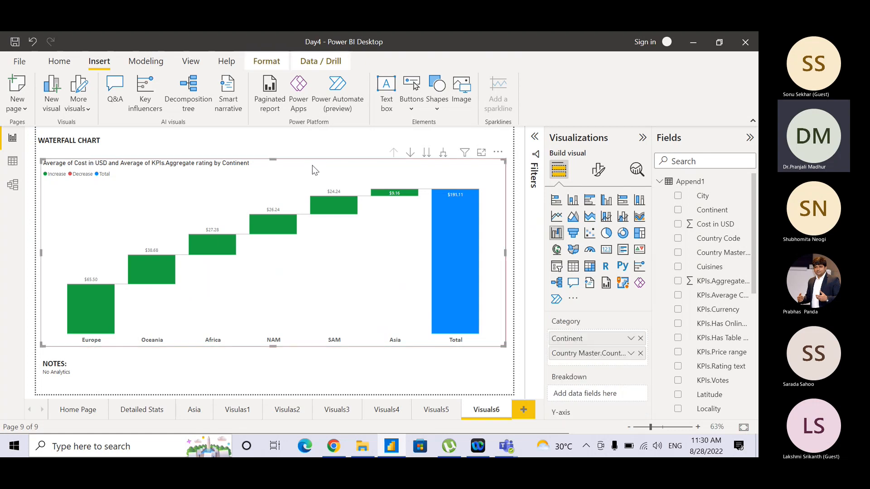
{"action": "left_click", "coordinate": [635, 171]}
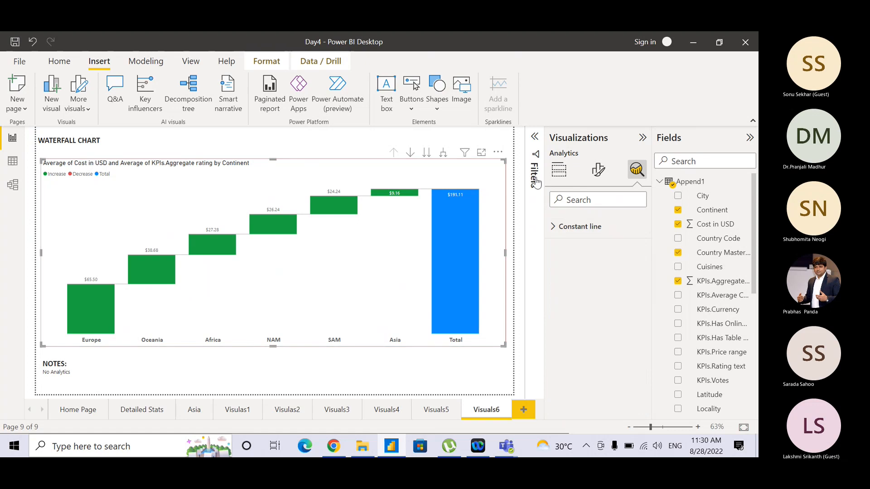
{"action": "left_click", "coordinate": [563, 176]}
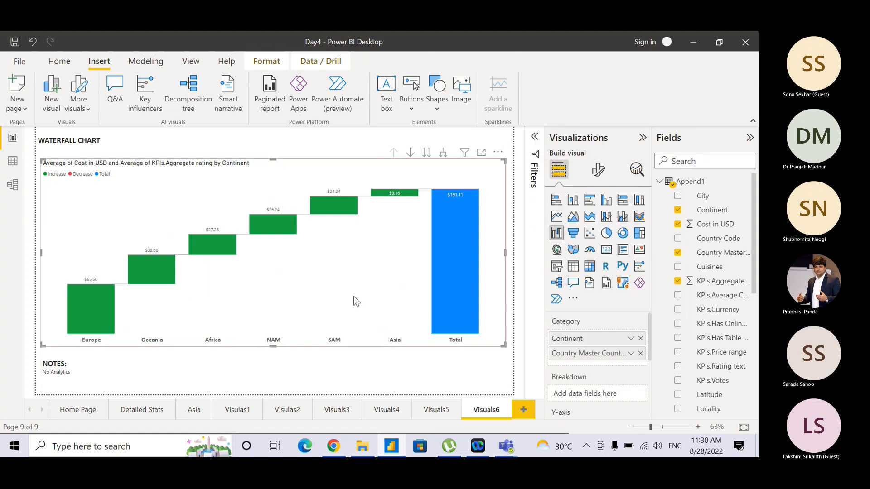
{"action": "left_click", "coordinate": [77, 376]}
{"action": "left_click_drag", "start_coordinate": [77, 375], "coordinate": [42, 378]}
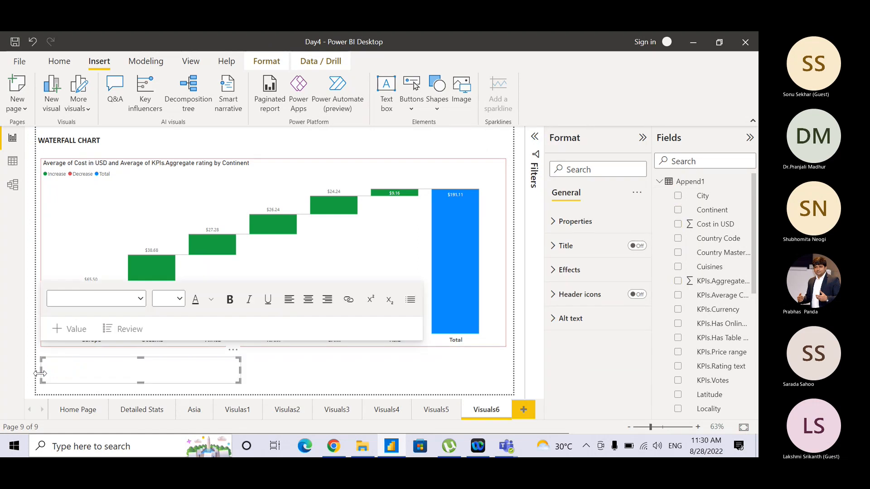
{"action": "left_click", "coordinate": [39, 373]}
{"action": "left_click", "coordinate": [225, 362]}
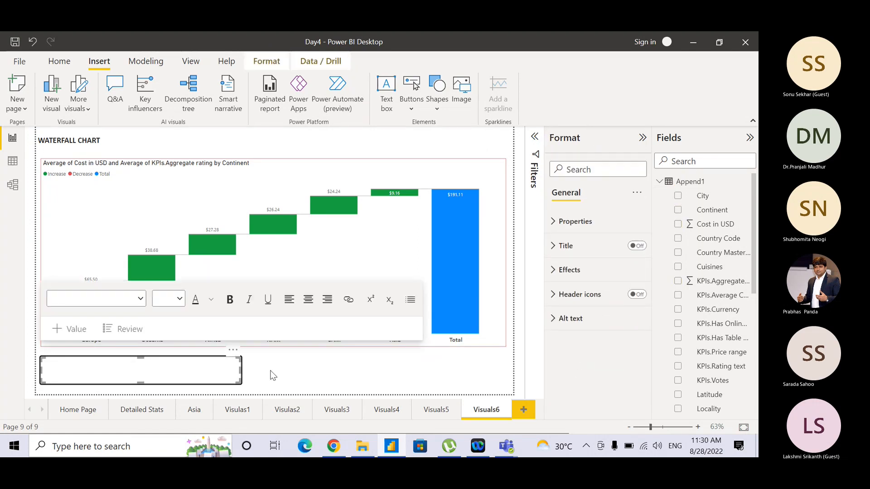
{"action": "left_click", "coordinate": [272, 375]}
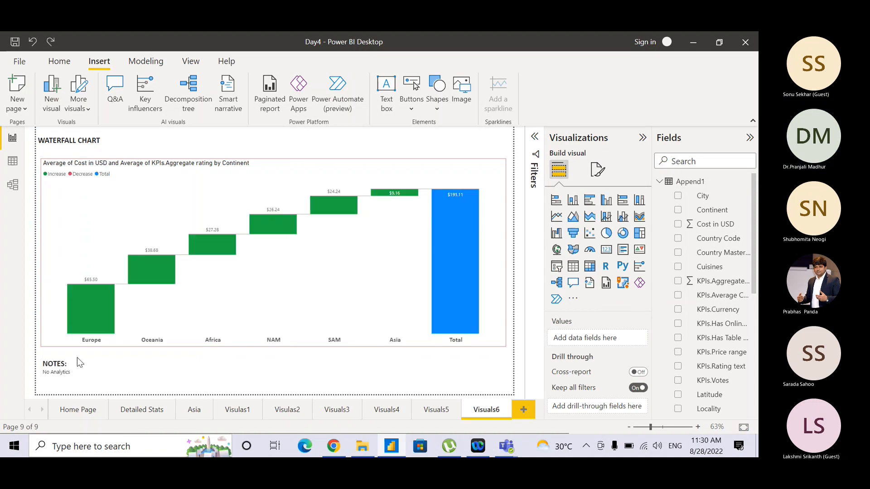
Replace the "No Analytics" line in the NOTES text box with "Constant Line"
{"action": "left_click", "coordinate": [78, 371]}
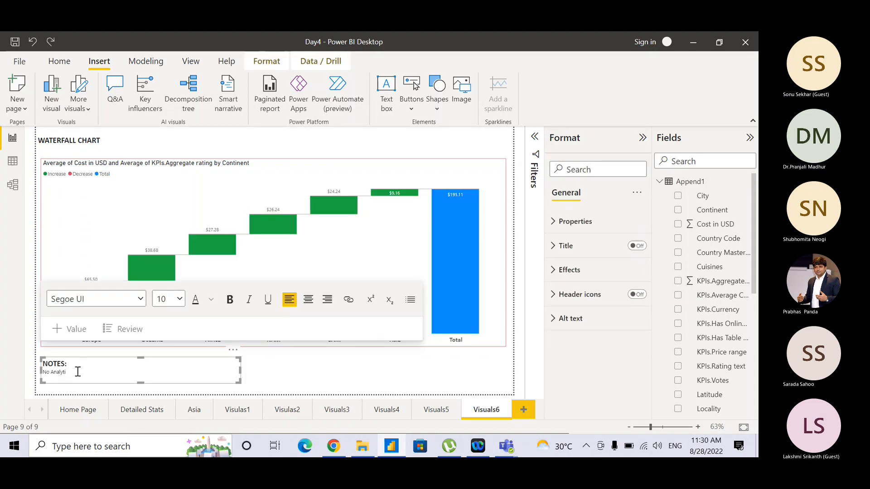
{"action": "key", "text": "BackSpace"}
{"action": "key", "text": "BackSpace"}
{"action": "key", "text": "BackSpace"}
{"action": "key", "text": "BackSpace"}
{"action": "key", "text": "BackSpace"}
{"action": "key", "text": "BackSpace"}
{"action": "key", "text": "BackSpace"}
{"action": "key", "text": "BackSpace"}
{"action": "key", "text": "BackSpace"}
{"action": "key", "text": "BackSpace"}
{"action": "key", "text": "BackSpace"}
{"action": "key", "text": "BackSpace"}
{"action": "type", "text": "Con"}
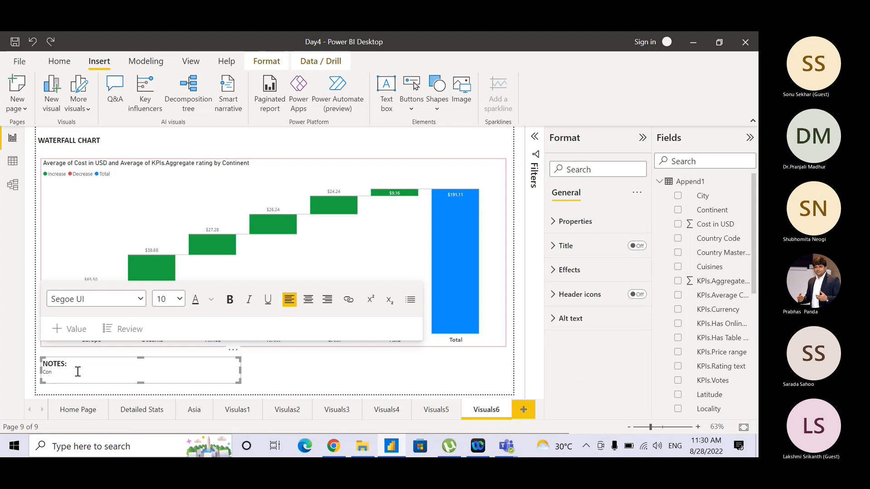
{"action": "type", "text": "stant Line"}
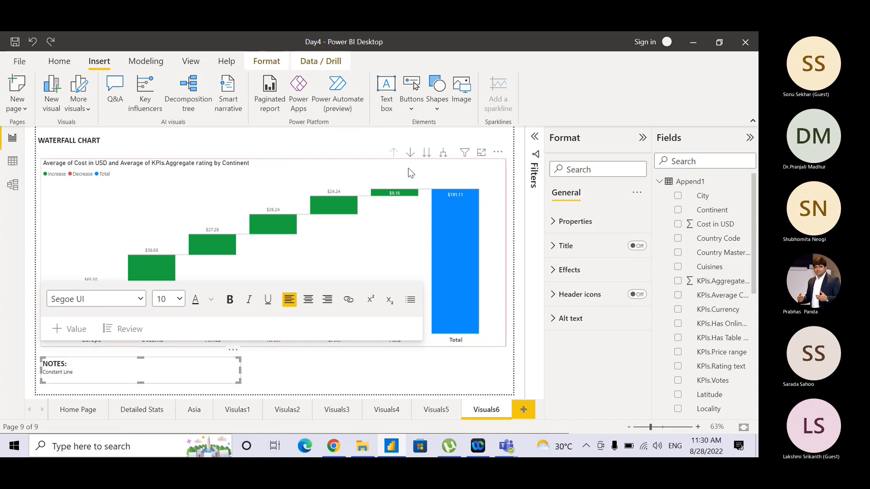
{"action": "left_click", "coordinate": [367, 139]}
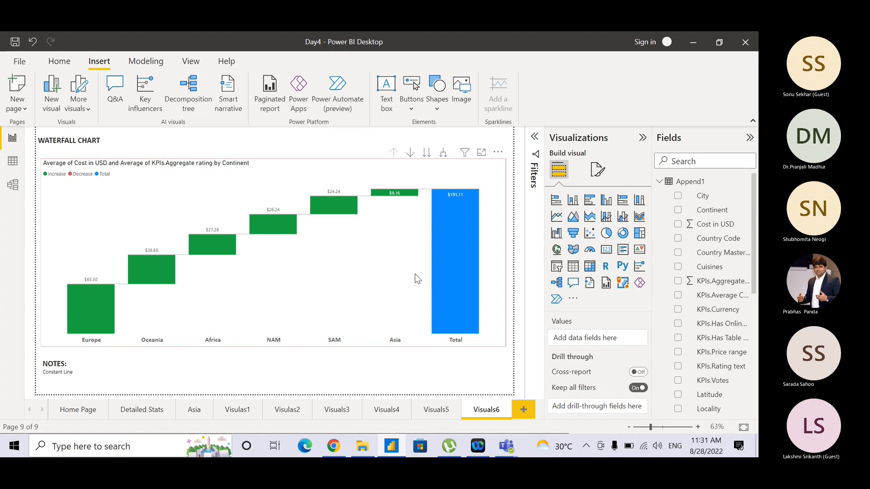
Extend the waterfall chart's note with ", Use this chart for Month on Month comparison / YOY"
{"action": "left_click", "coordinate": [451, 168]}
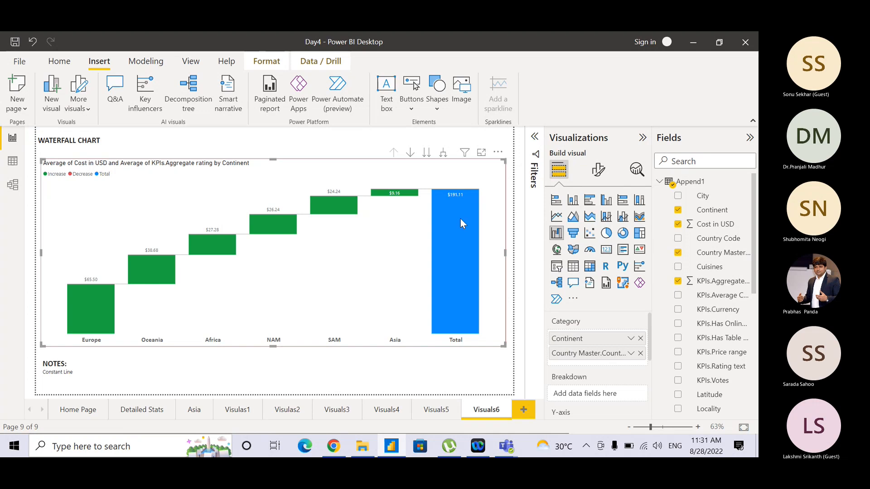
{"action": "mouse_move", "coordinate": [460, 219]}
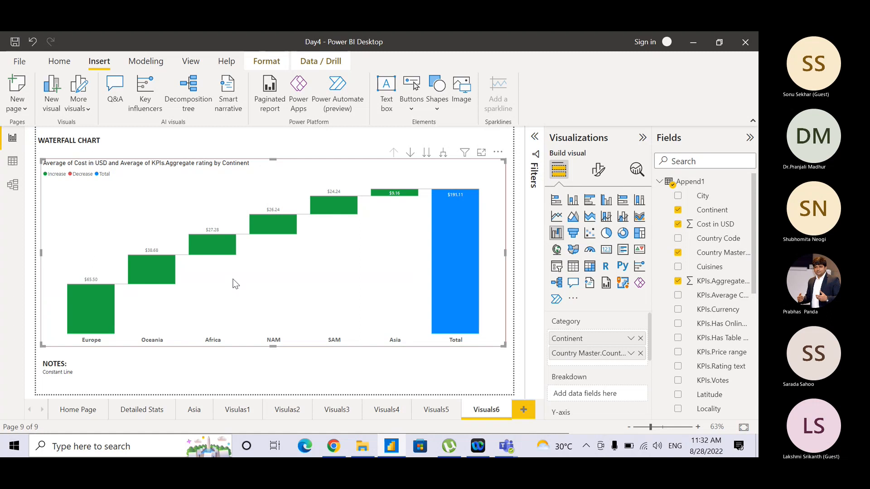
{"action": "left_click", "coordinate": [96, 370]}
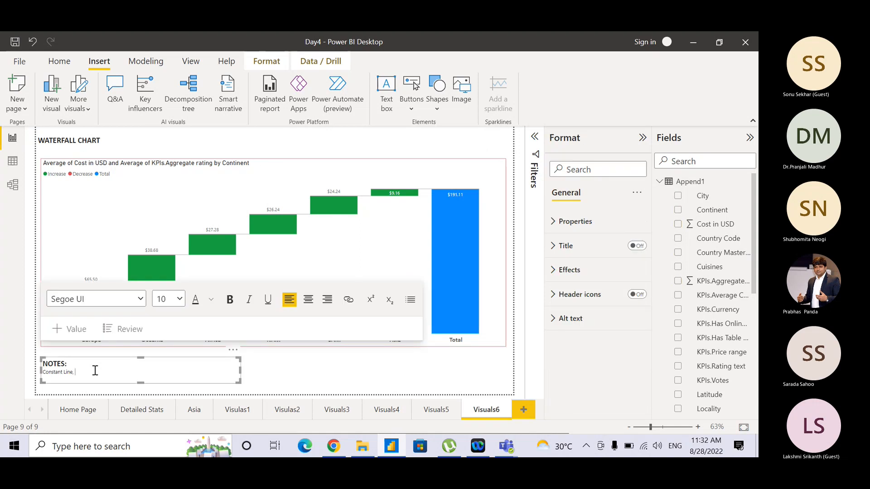
{"action": "type", "text": "Use this chart for Month on Month comparison /"}
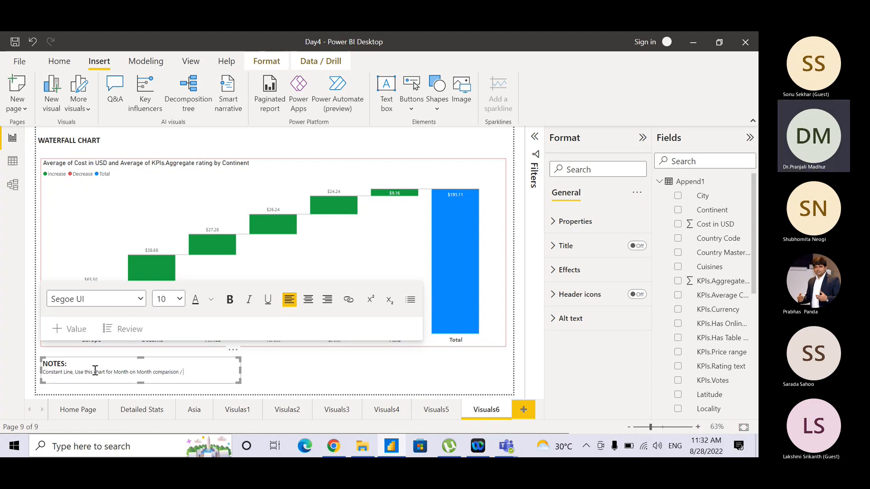
{"action": "type", "text": " YOY"}
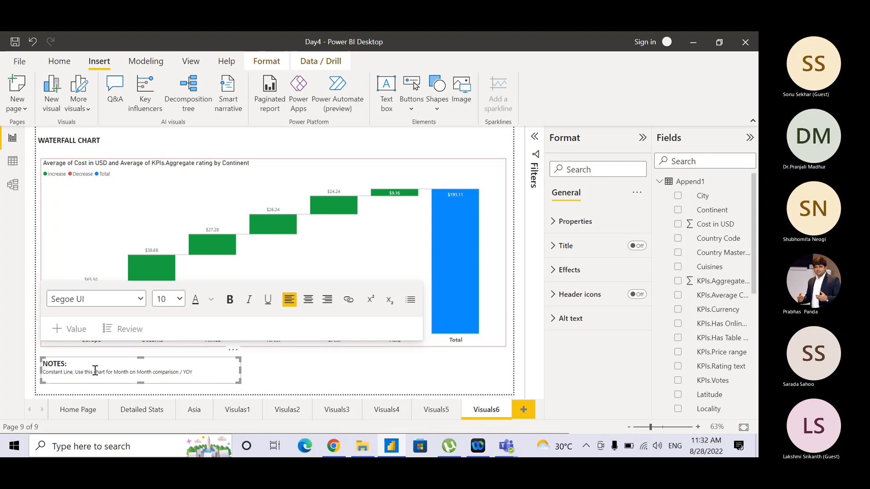
{"action": "left_click", "coordinate": [266, 378]}
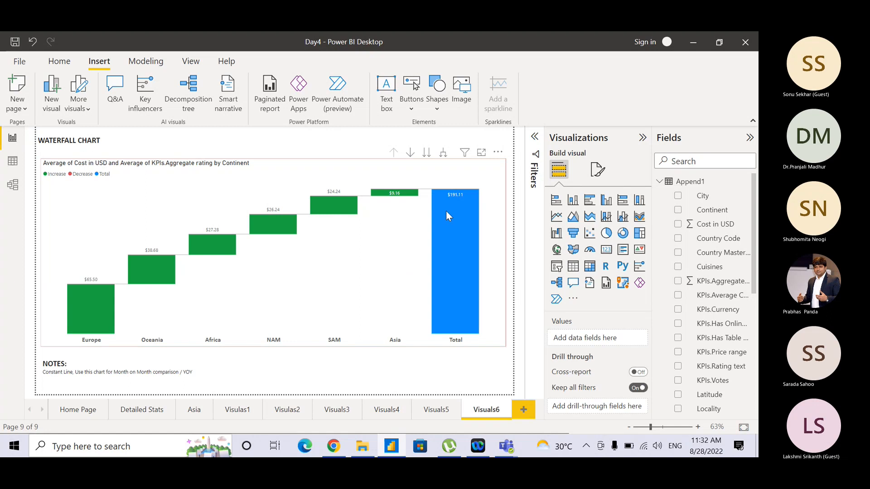
Examine the waterfall chart's tooltip values for the Total column and the individual continents
{"action": "mouse_move", "coordinate": [446, 212]}
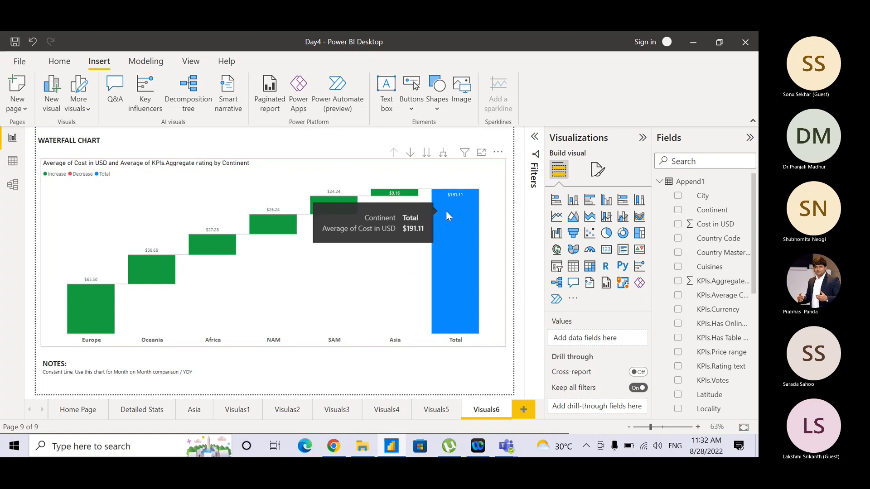
{"action": "left_click", "coordinate": [446, 240]}
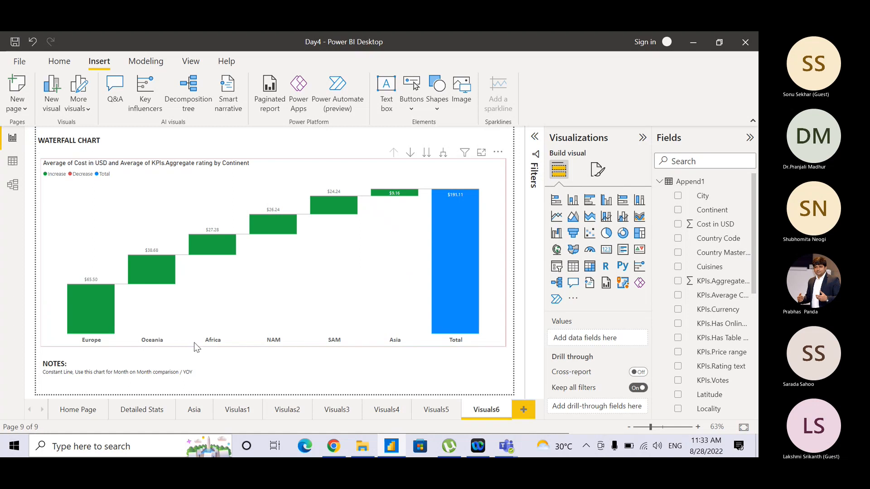
{"action": "mouse_move", "coordinate": [86, 310]}
{"action": "left_click", "coordinate": [78, 180]}
{"action": "mouse_move", "coordinate": [199, 243]}
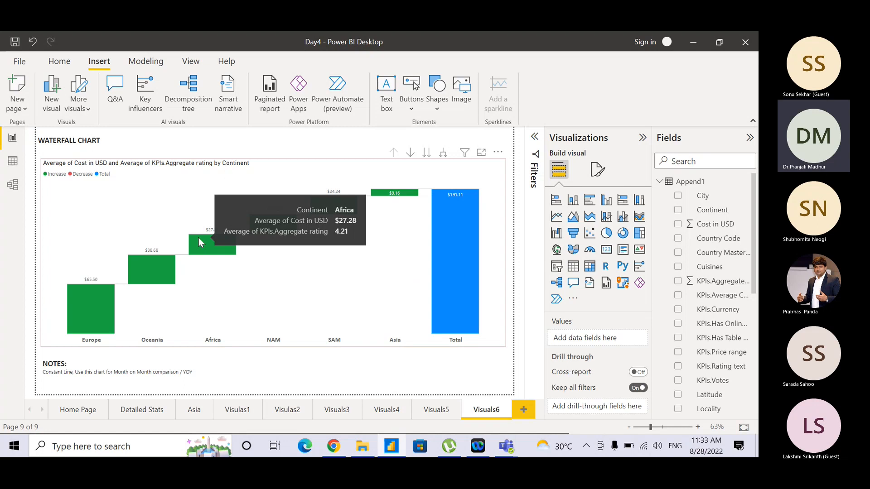
Show the waterfall chart at country level, return it to continent level, and compare it with the charts on the Visuals5 page
{"action": "left_click", "coordinate": [423, 157]}
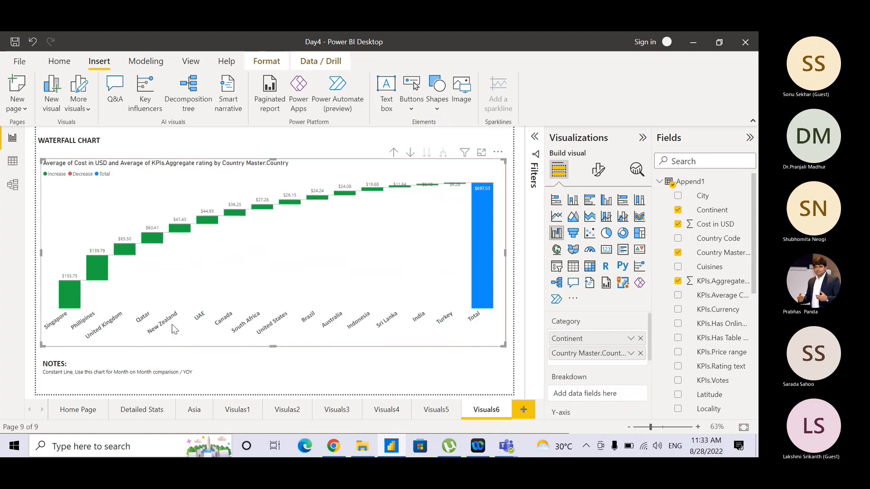
{"action": "left_click", "coordinate": [391, 154]}
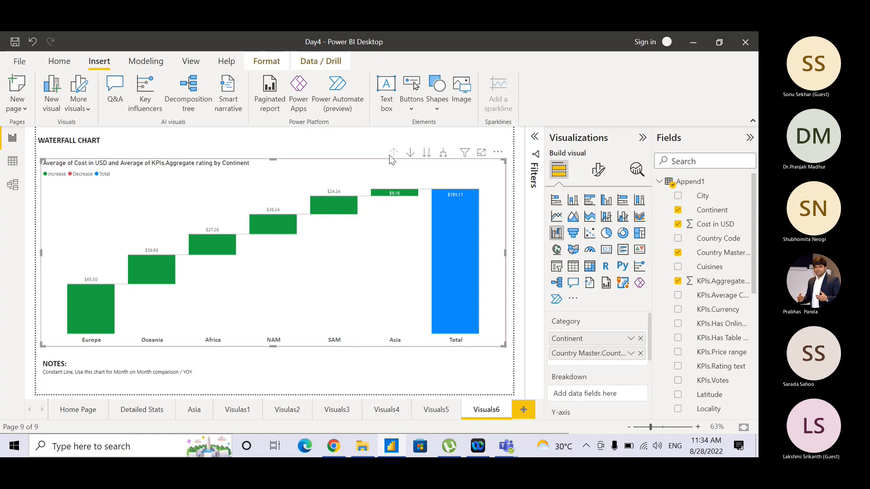
{"action": "left_click", "coordinate": [427, 410]}
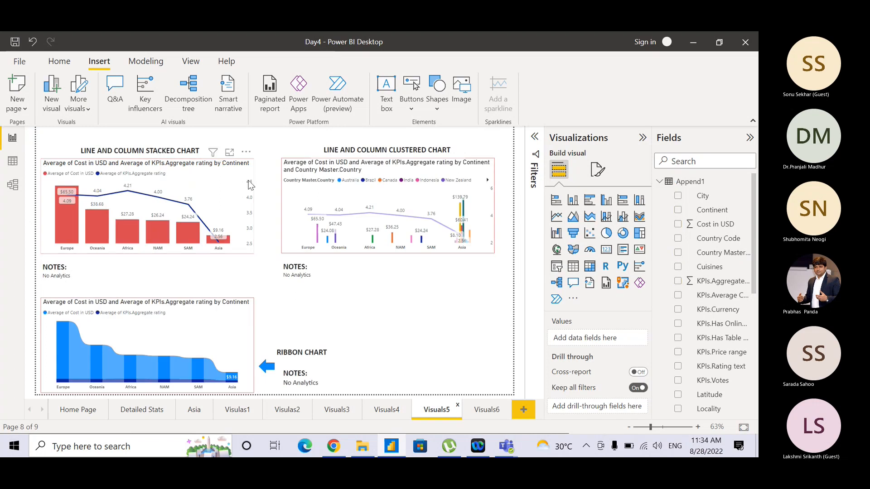
{"action": "left_click", "coordinate": [487, 411]}
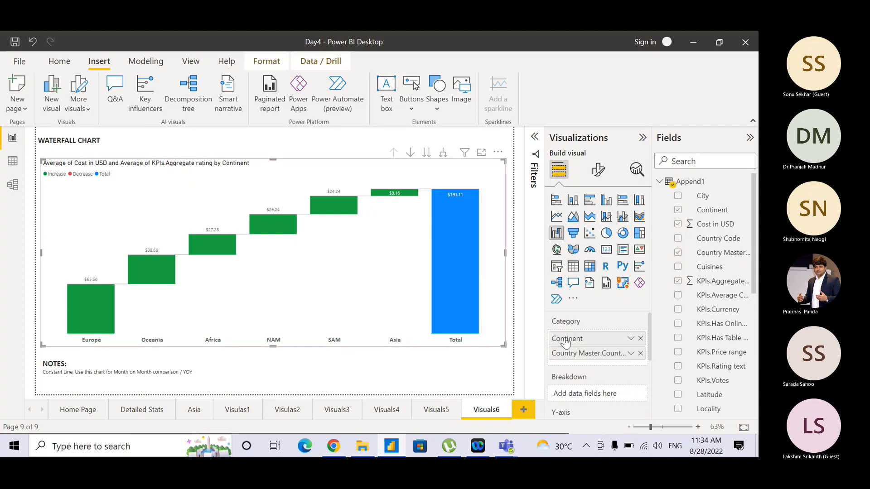
{"action": "key", "text": "ctrl"}
{"action": "key", "text": "ctrl"}
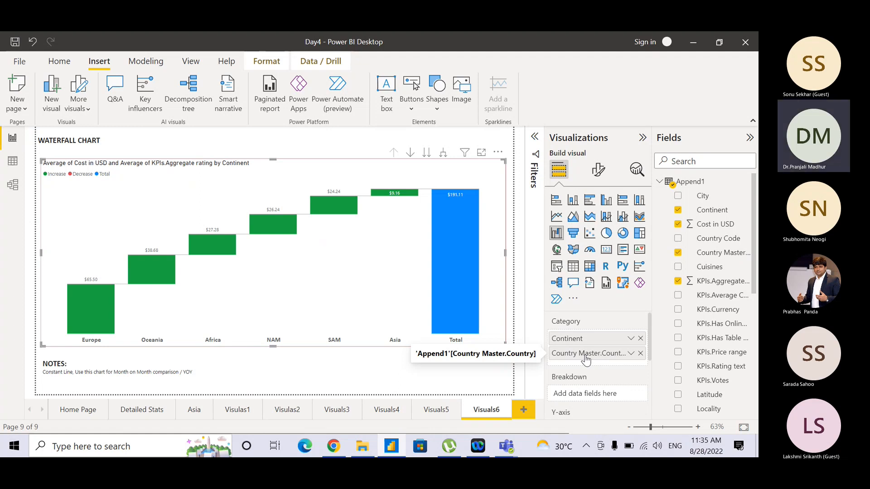
{"action": "left_click", "coordinate": [356, 146]}
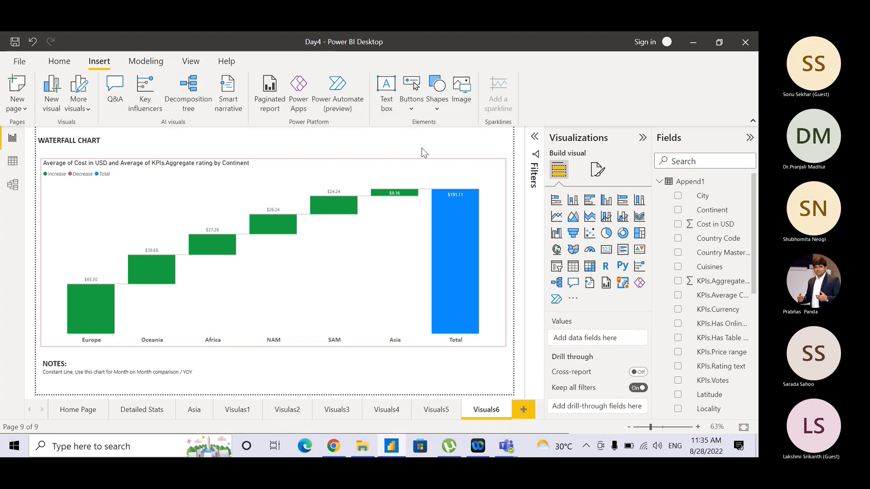
Duplicate the Visuals6 report page
{"action": "right_click", "coordinate": [495, 413]}
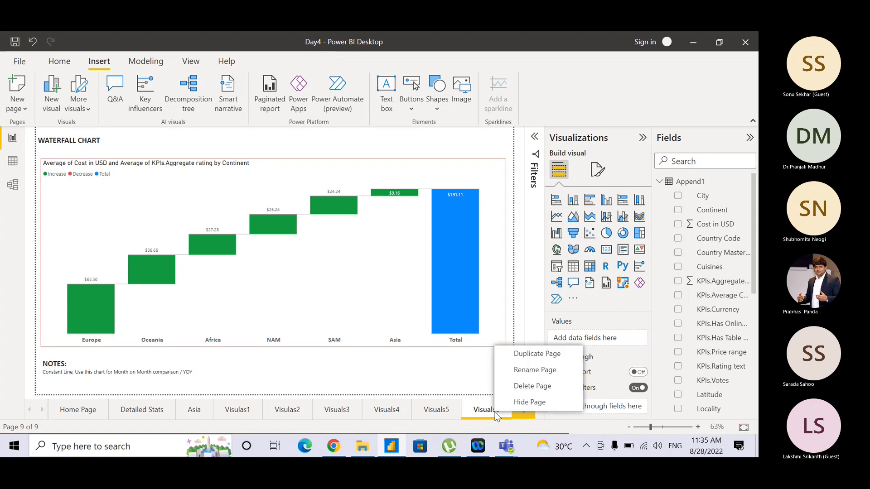
{"action": "left_click", "coordinate": [537, 360]}
Switch to the Microsoft Teams meeting window to check the meeting chat, and return to Power BI Desktop
{"action": "mouse_move", "coordinate": [506, 446]}
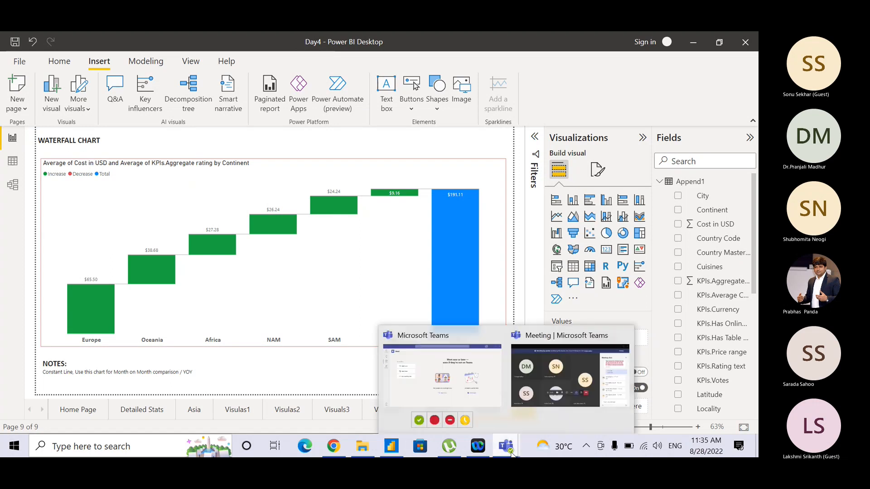
{"action": "left_click", "coordinate": [545, 375]}
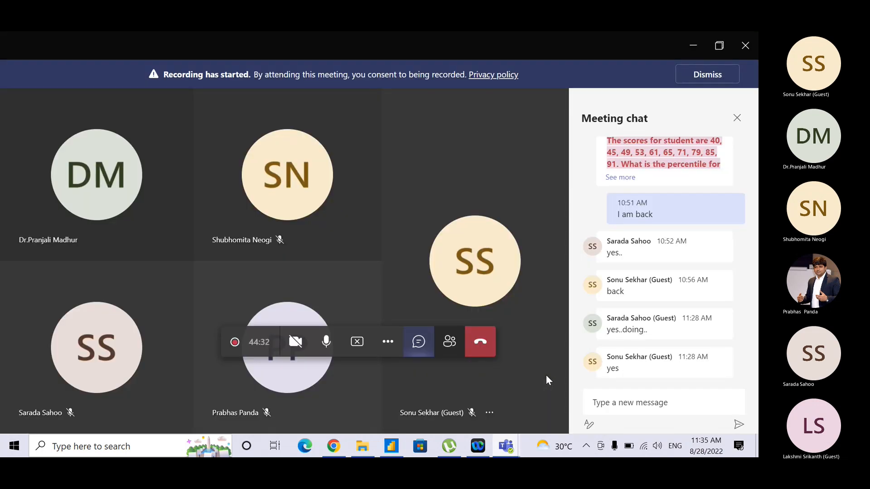
{"action": "left_click", "coordinate": [697, 44]}
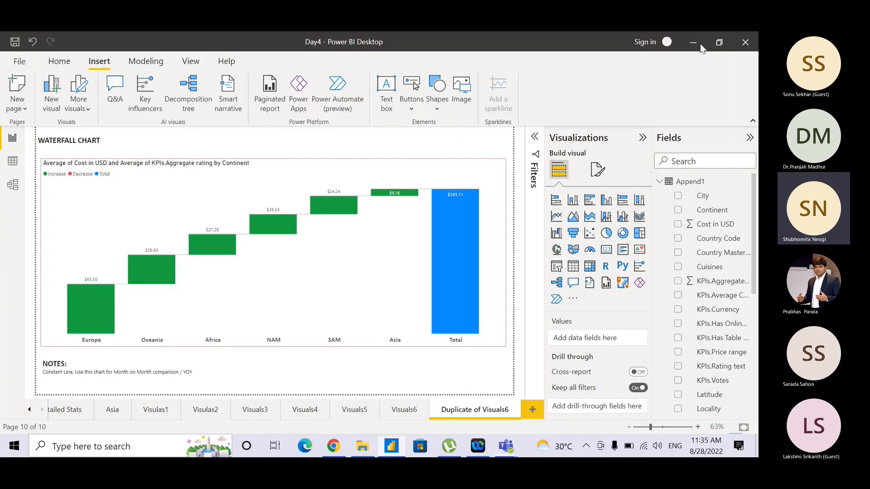
Compare the duplicated page with the original Visuals6 page and rename the duplicate as Visuals7
{"action": "left_click", "coordinate": [407, 413]}
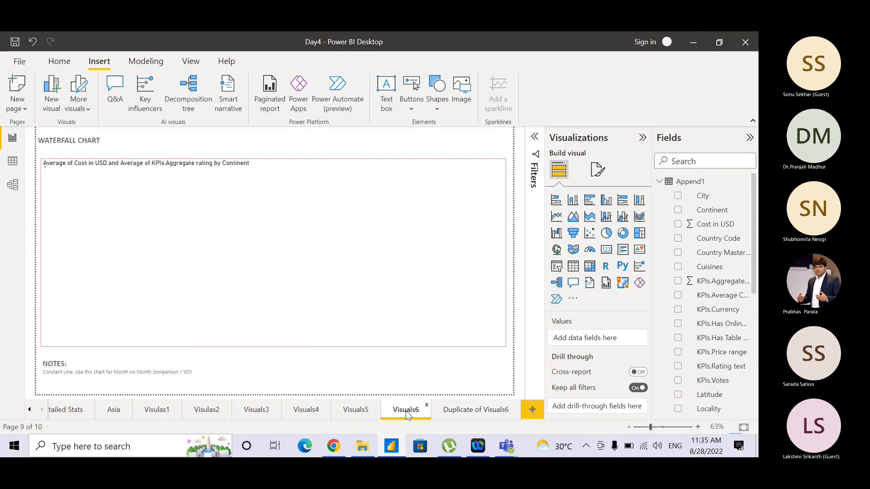
{"action": "left_click", "coordinate": [479, 173]}
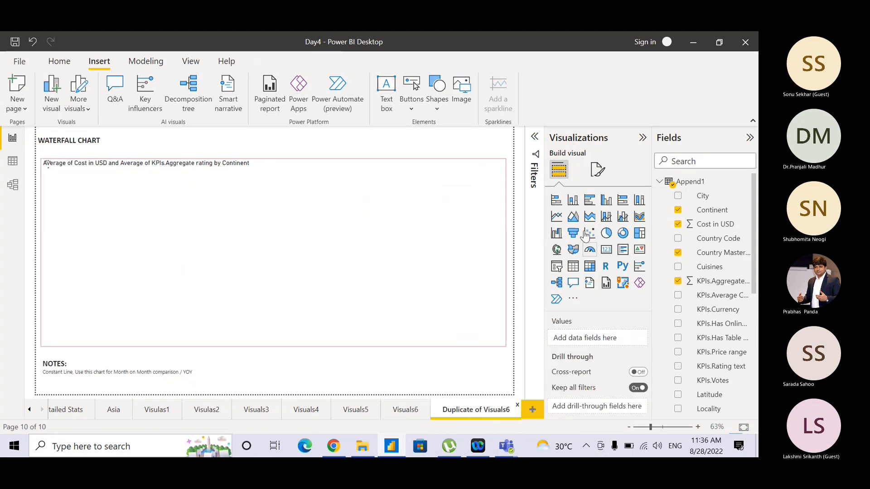
{"action": "double_click", "coordinate": [488, 410]}
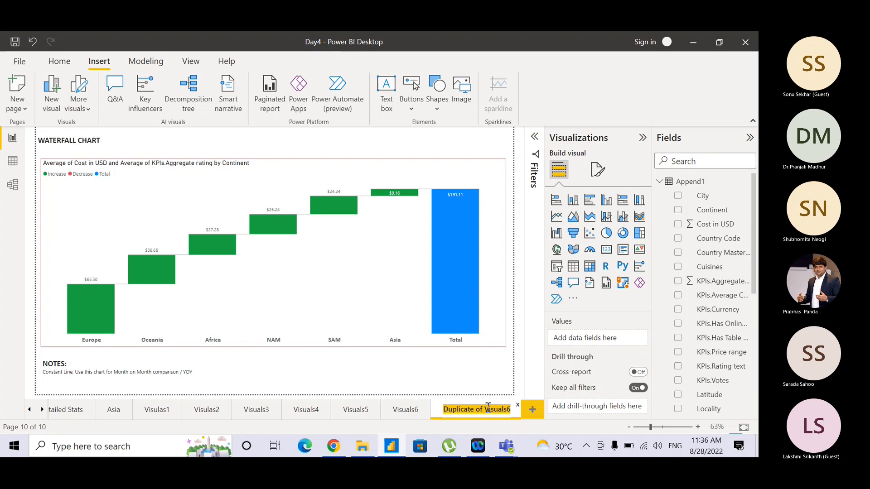
{"action": "type", "text": "Vis"}
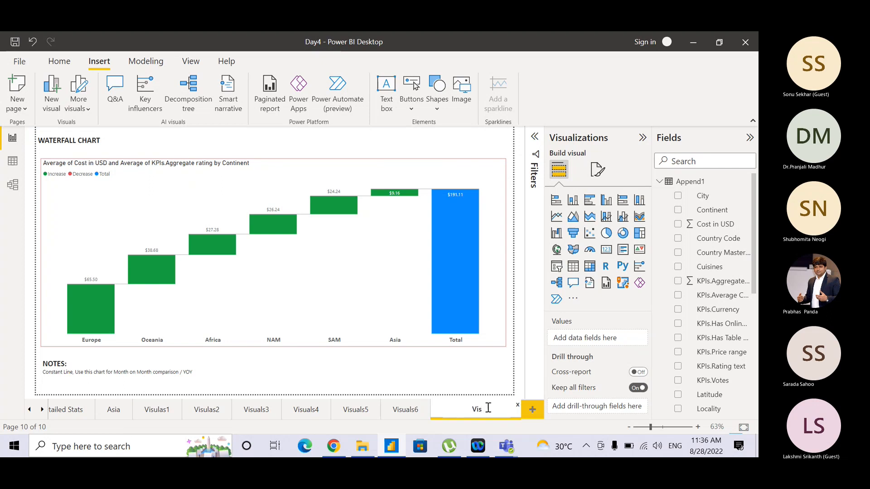
{"action": "type", "text": "uals7"}
{"action": "key", "text": "Return"}
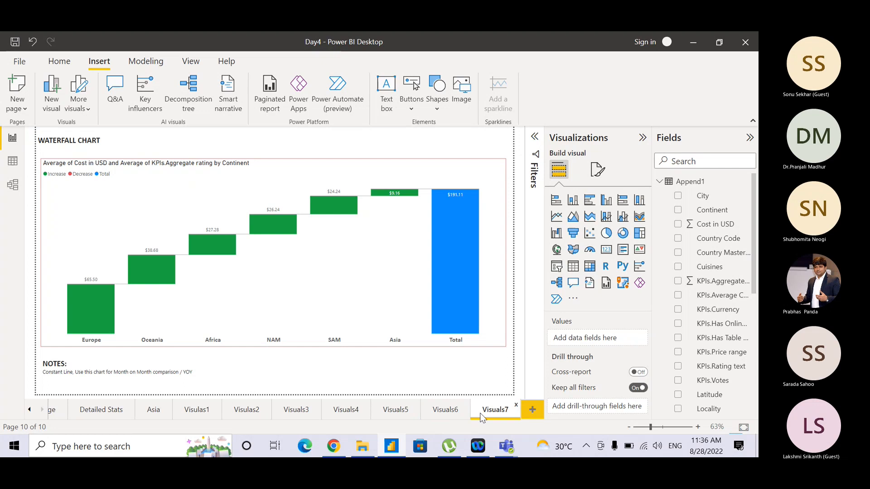
Change the heading above the chart on the Visuals7 page to "FUNNEL CHART"
{"action": "left_click", "coordinate": [63, 137]}
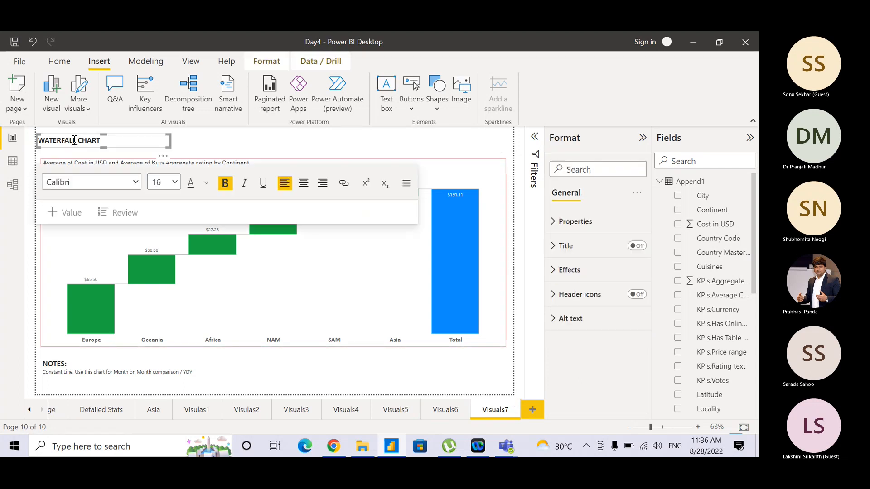
{"action": "left_click_drag", "start_coordinate": [76, 140], "coordinate": [29, 145]}
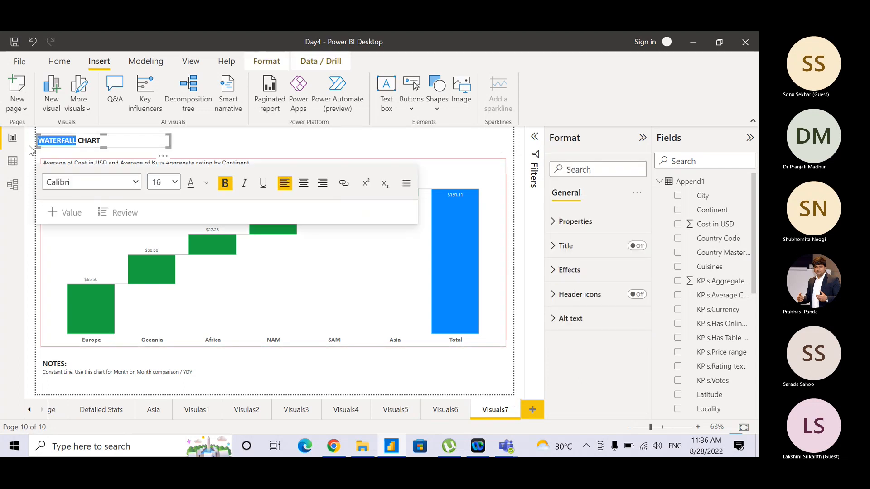
{"action": "type", "text": "FU"}
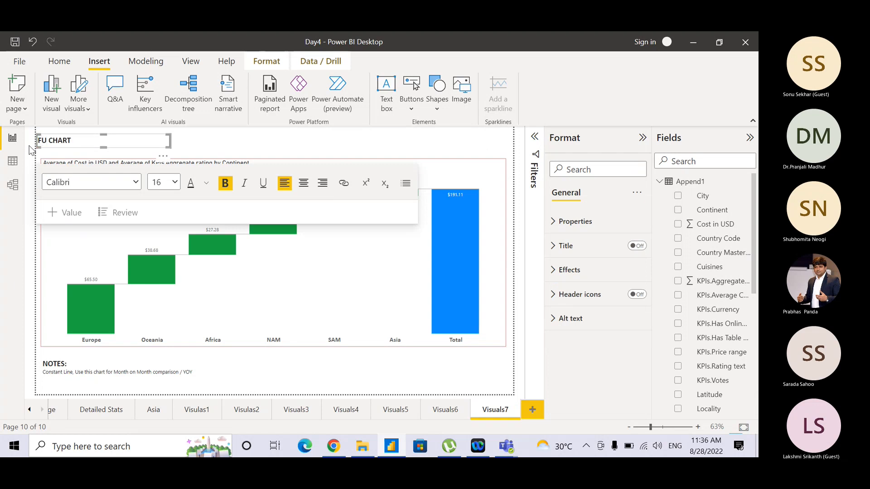
{"action": "type", "text": "NNEL"}
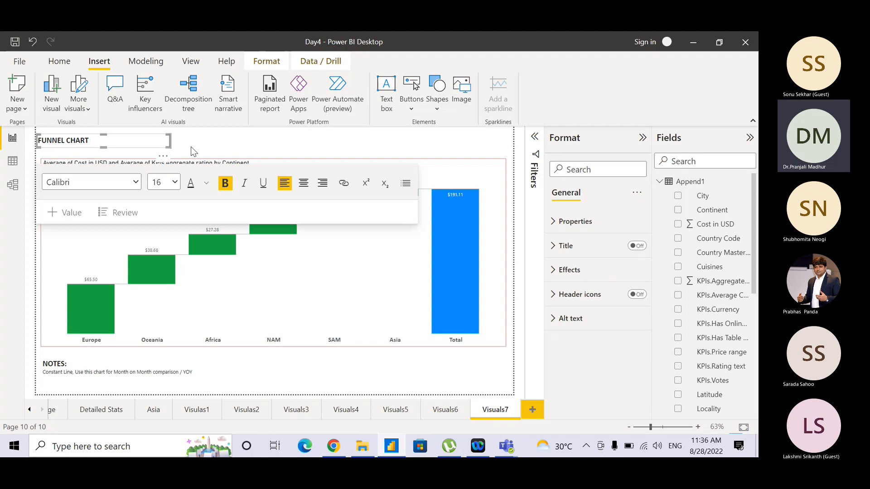
{"action": "left_click", "coordinate": [186, 164]}
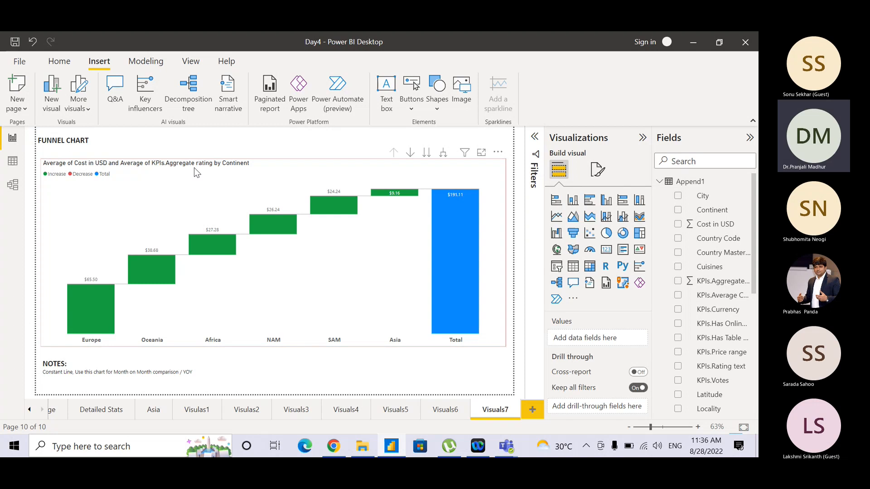
Convert the waterfall chart on the Visuals7 page to a funnel chart and narrow it to under a third of the page width
{"action": "left_click", "coordinate": [291, 167]}
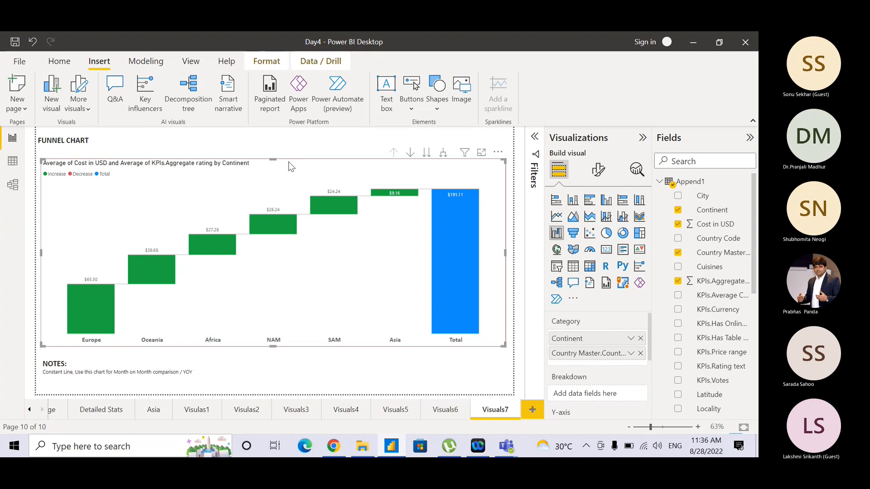
{"action": "left_click", "coordinate": [573, 233]}
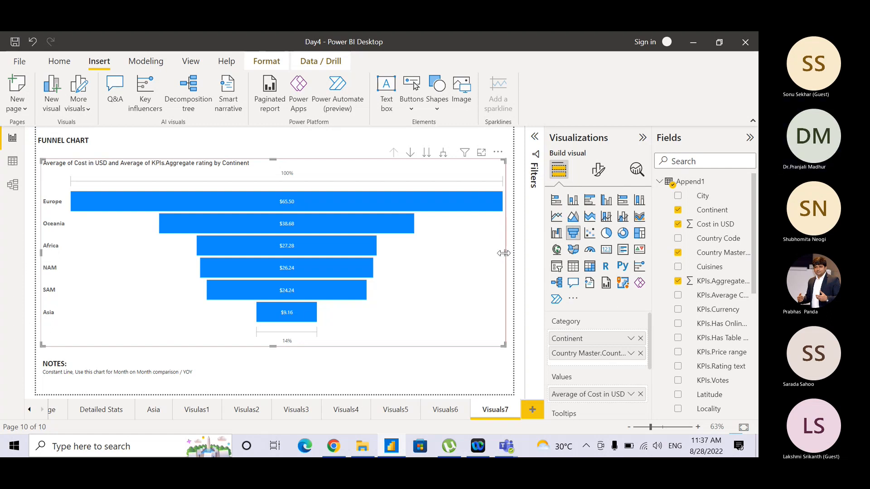
{"action": "left_click_drag", "start_coordinate": [499, 252], "coordinate": [241, 250]}
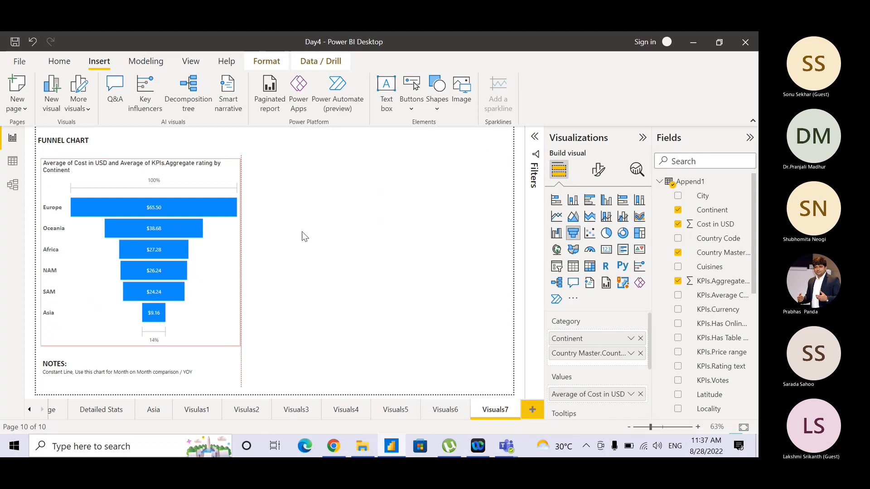
{"action": "left_click", "coordinate": [299, 177]}
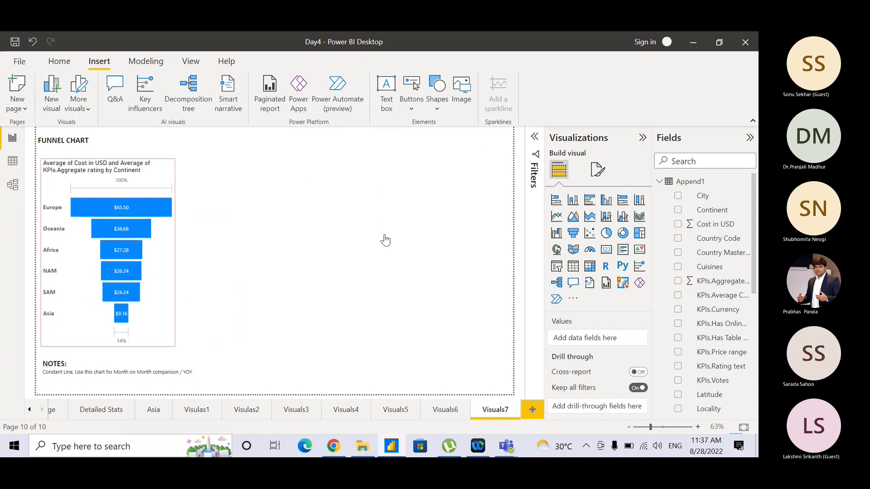
Check the analytics options for the funnel chart and widen the chart to about 40% of the page width
{"action": "left_click", "coordinate": [172, 164]}
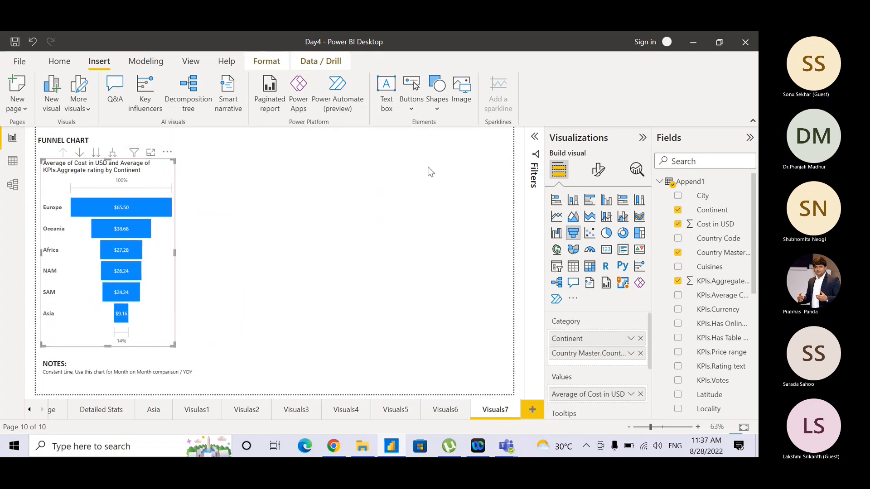
{"action": "left_click", "coordinate": [637, 170]}
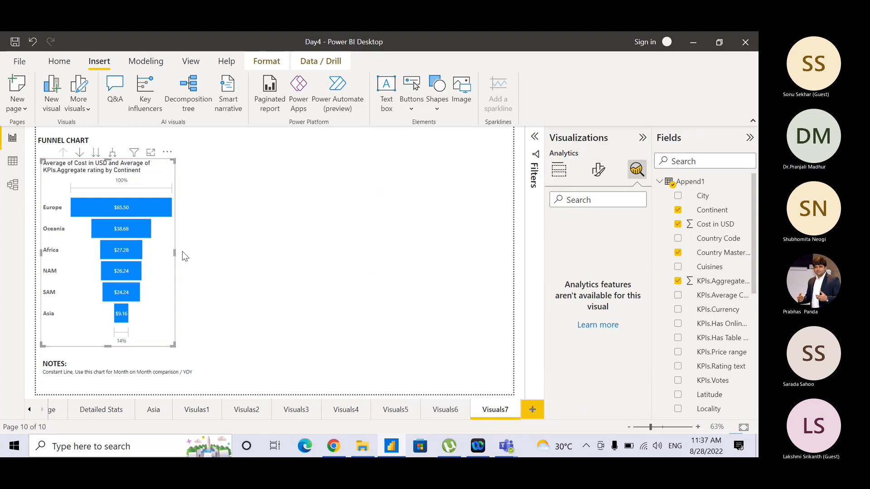
{"action": "left_click_drag", "start_coordinate": [174, 254], "coordinate": [230, 258]}
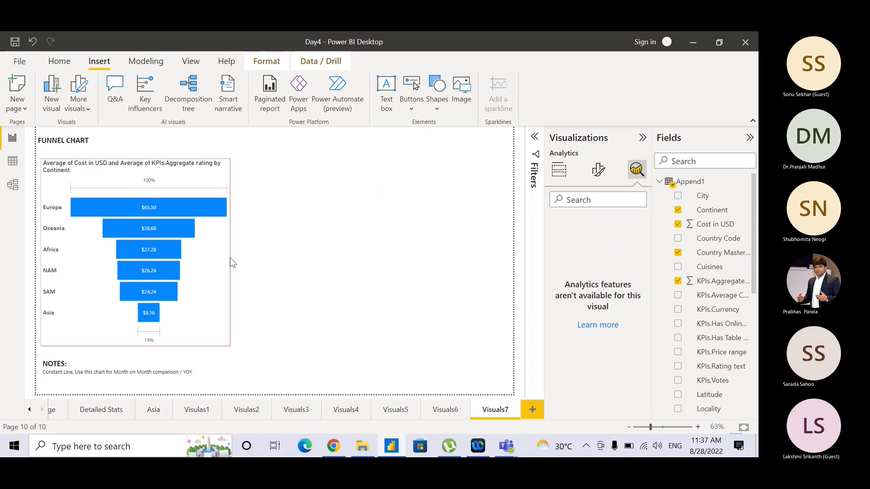
{"action": "left_click", "coordinate": [261, 294]}
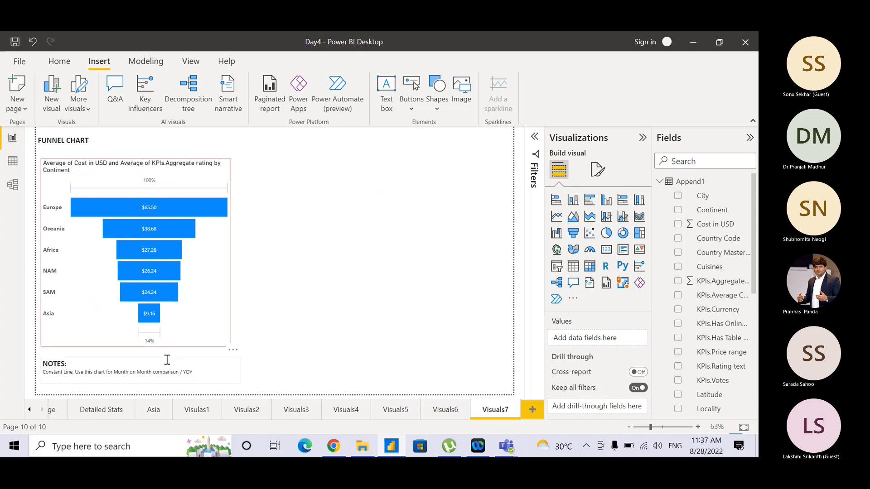
Replace "Constant Line" with "No Analytics" at the start of the note below the funnel chart
{"action": "left_click", "coordinate": [153, 335]}
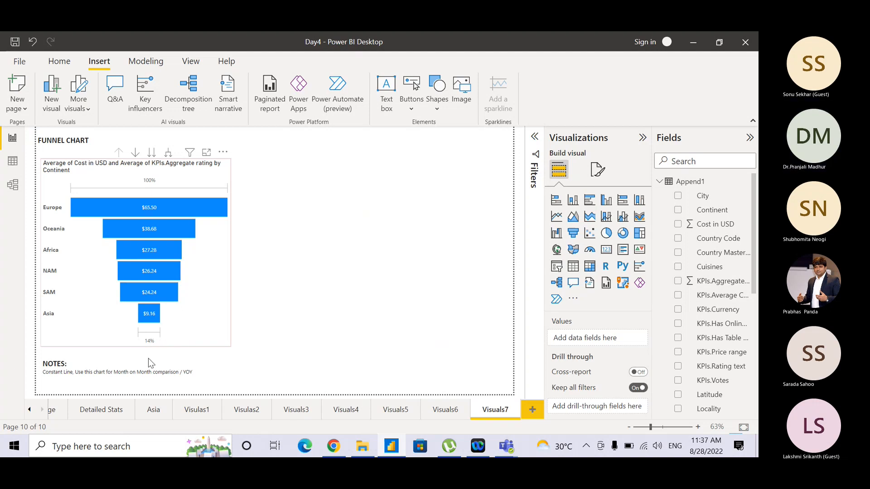
{"action": "left_click", "coordinate": [157, 336]}
{"action": "left_click", "coordinate": [64, 375]}
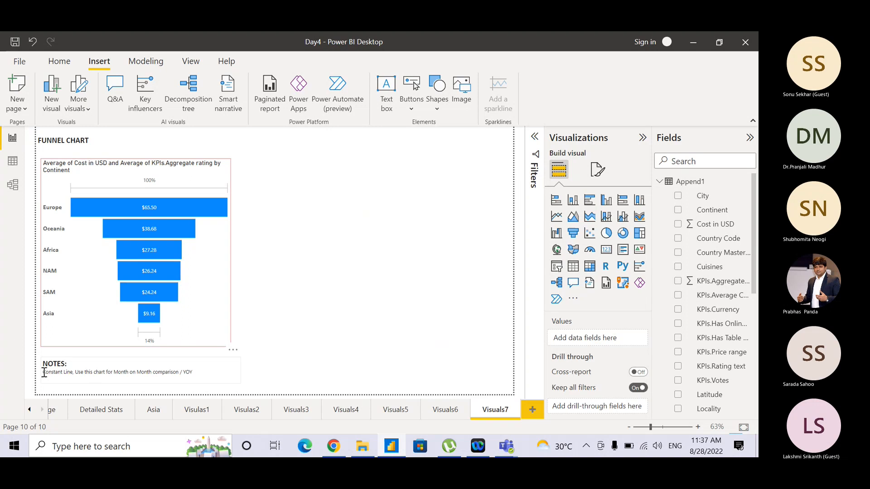
{"action": "left_click_drag", "start_coordinate": [45, 373], "coordinate": [73, 374]}
{"action": "key", "text": "BackSpace"}
{"action": "key", "text": "BackSpace"}
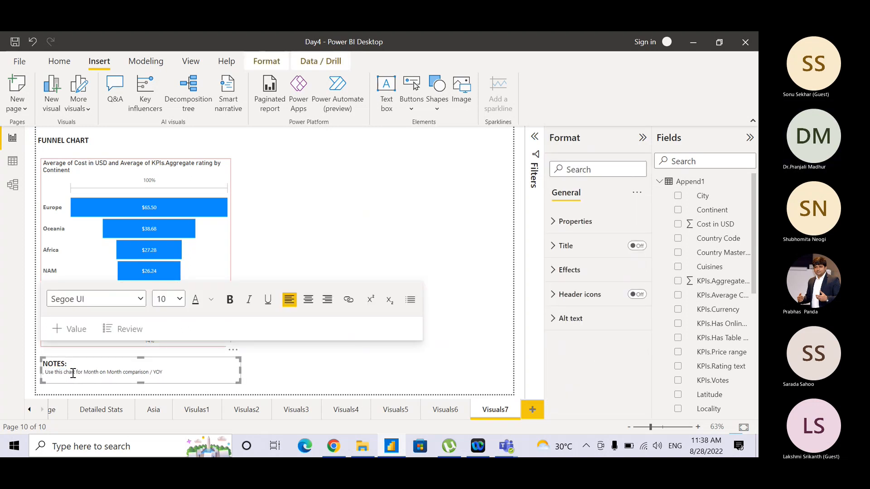
{"action": "type", "text": "No"}
{"action": "type", "text": " An,"}
{"action": "type", "text": "alyti"}
{"action": "type", "text": "cs,"}
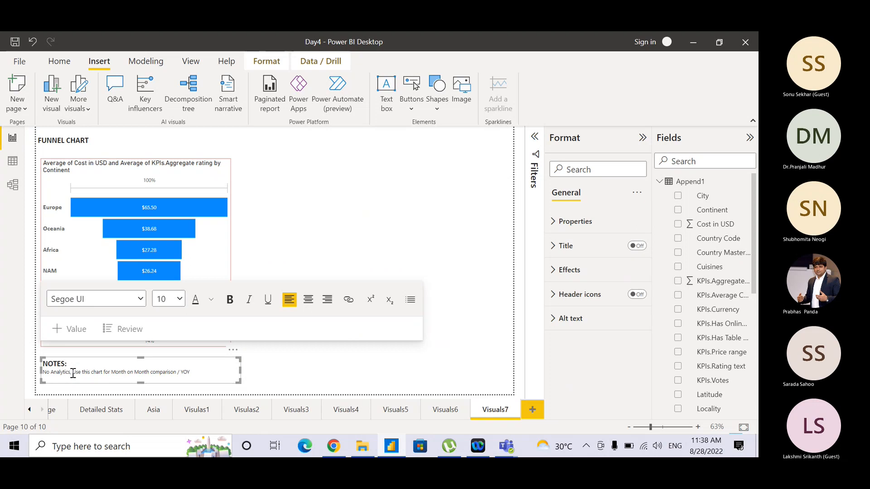
{"action": "left_click", "coordinate": [260, 374]}
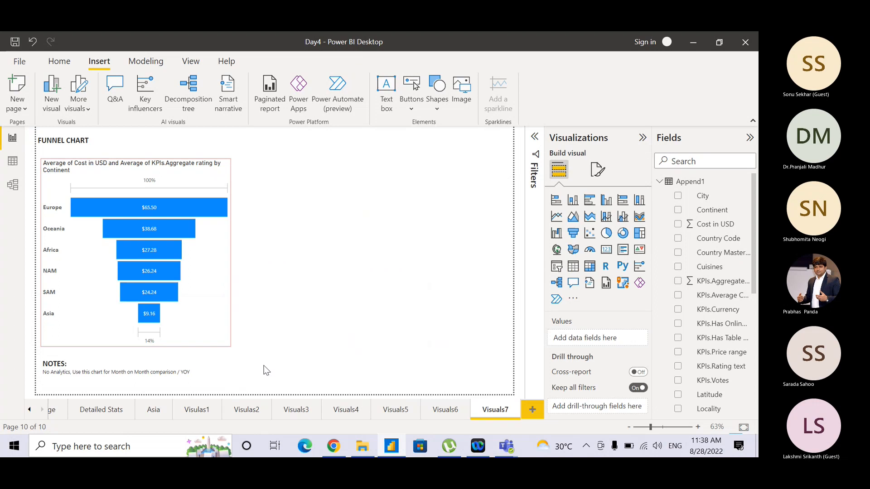
Expand the funnel chart one hierarchy level to show continent and country together
{"action": "left_click", "coordinate": [212, 290]}
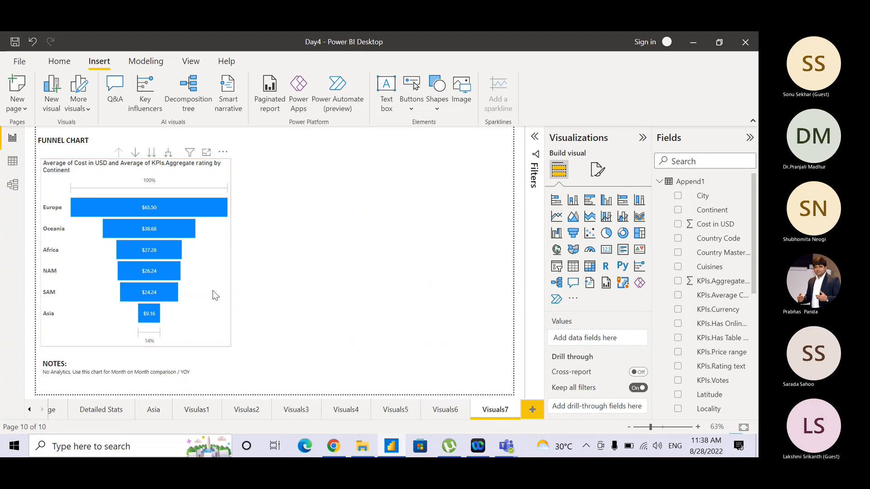
{"action": "left_click", "coordinate": [169, 154]}
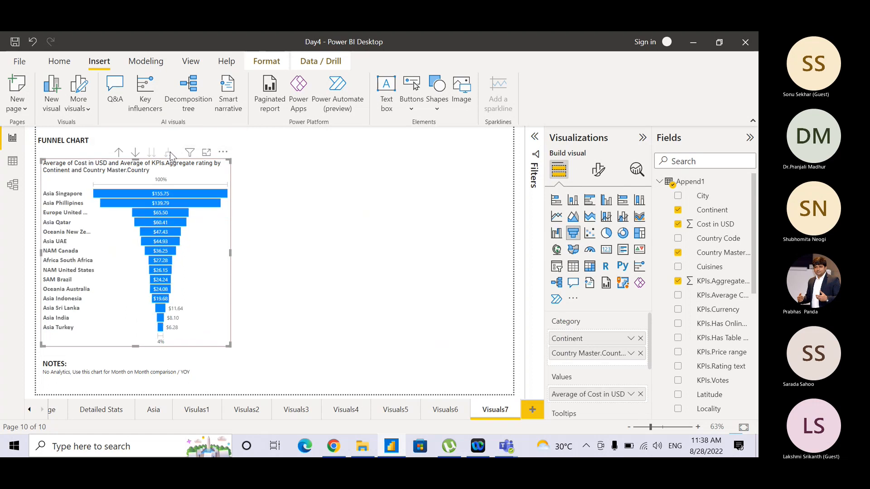
Drill the funnel chart up to continent, turn on drill-down mode, and go to the next hierarchy level to show countries only
{"action": "left_click", "coordinate": [119, 153]}
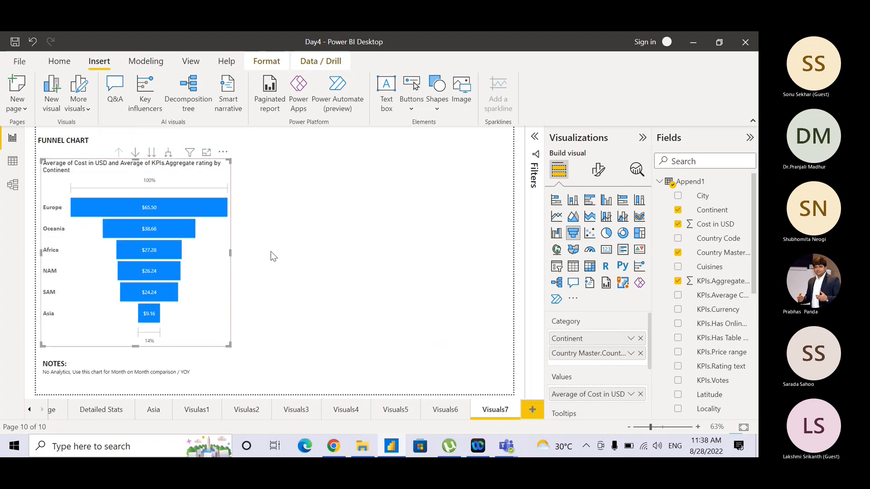
{"action": "left_click", "coordinate": [136, 154]}
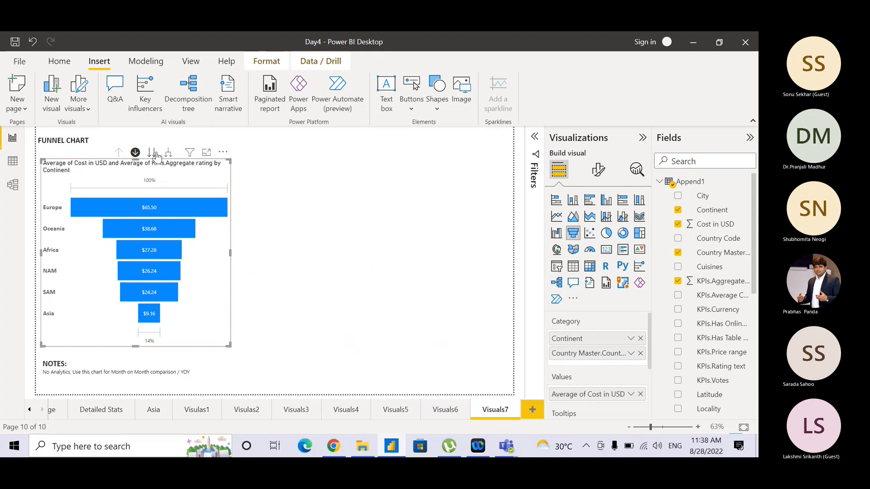
{"action": "left_click", "coordinate": [156, 155]}
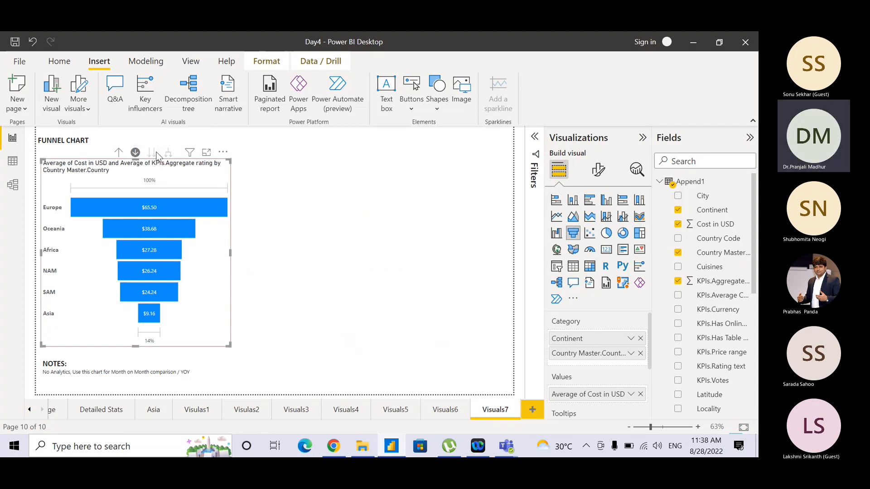
{"action": "left_click", "coordinate": [341, 293]}
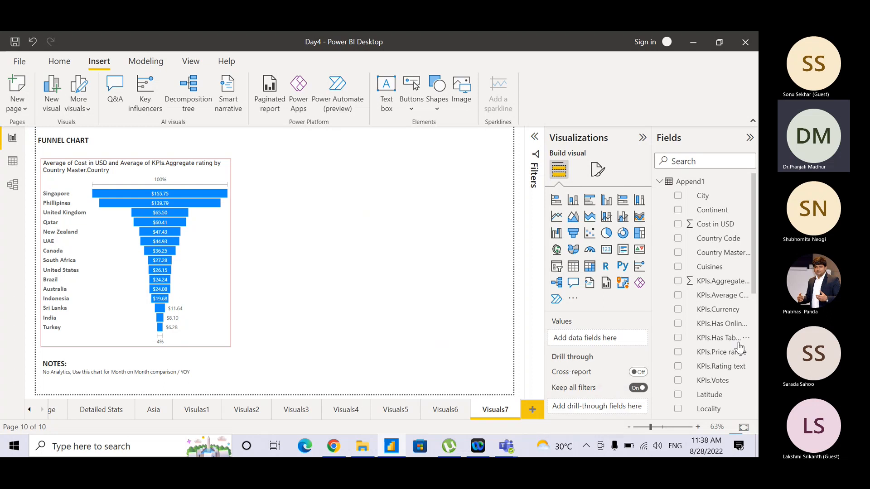
Check the chat in the Microsoft Teams meeting window and return to the Power BI Desktop report
{"action": "mouse_move", "coordinate": [506, 446]}
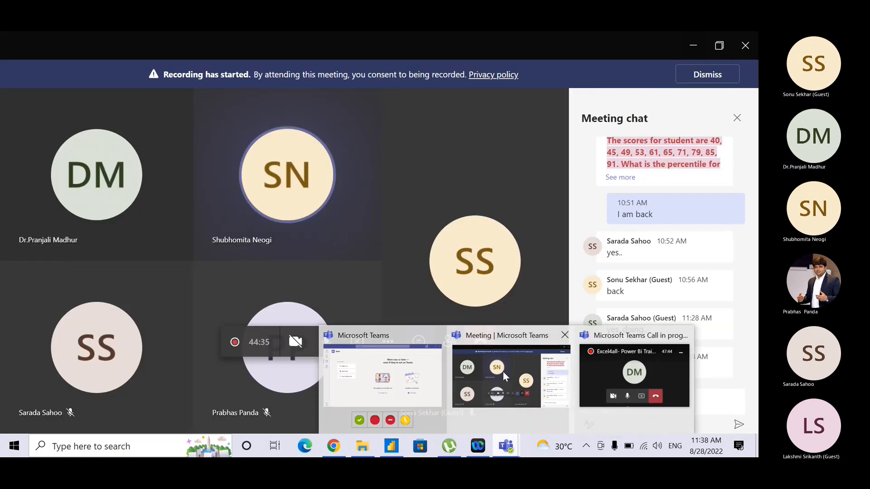
{"action": "left_click", "coordinate": [503, 374]}
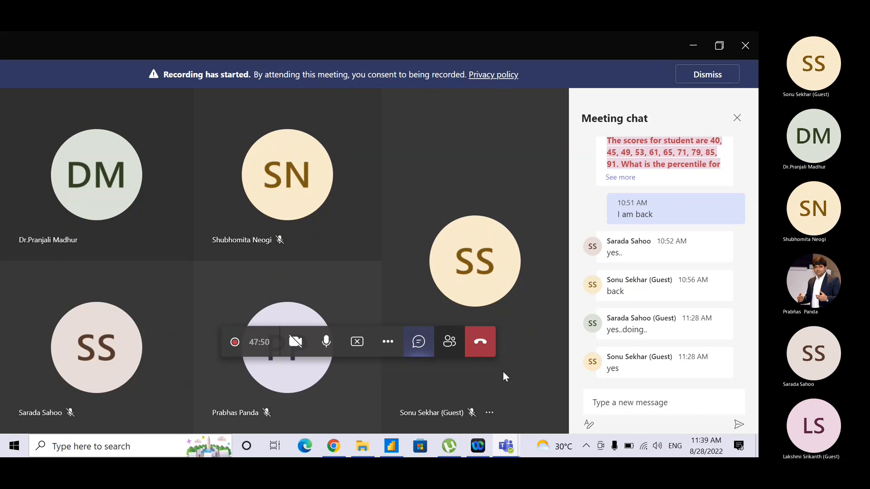
{"action": "key", "text": "alt+Tab"}
{"action": "key", "text": "alt+Tab"}
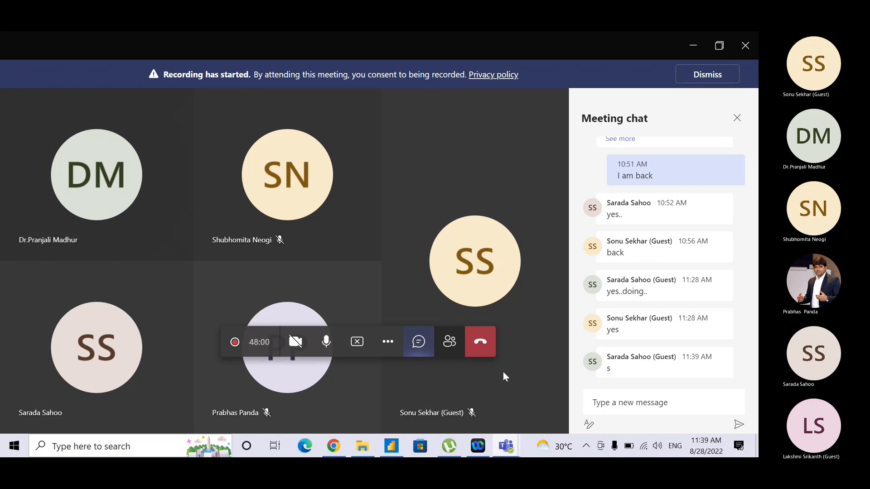
{"action": "key", "text": "alt+Tab"}
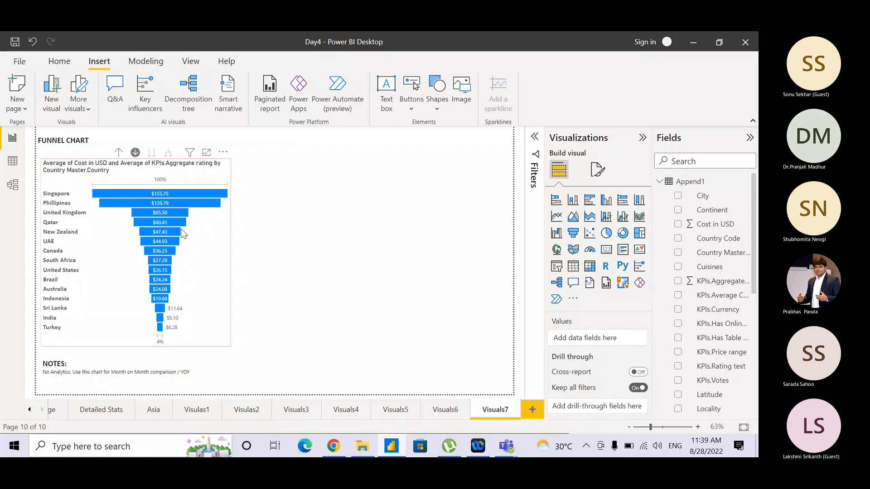
Review the waterfall chart on the Visuals6 page and return to the funnel chart on the Visuals7 page
{"action": "left_click", "coordinate": [215, 248]}
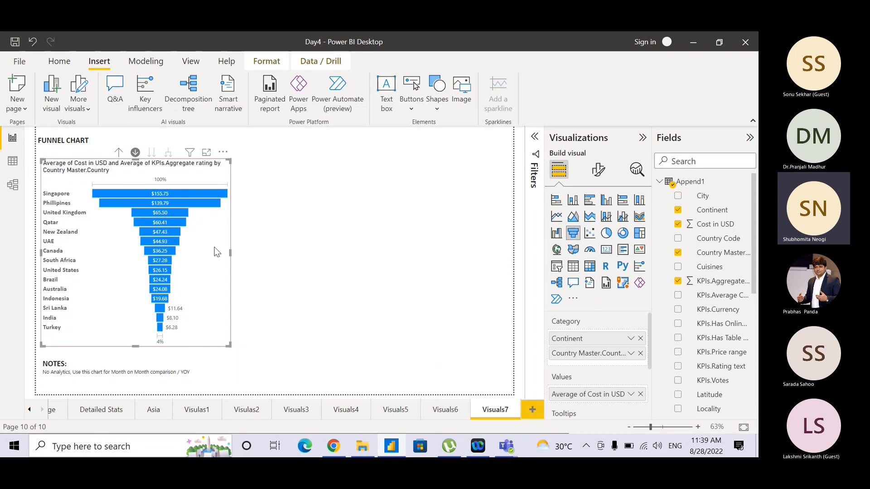
{"action": "left_click", "coordinate": [411, 381]}
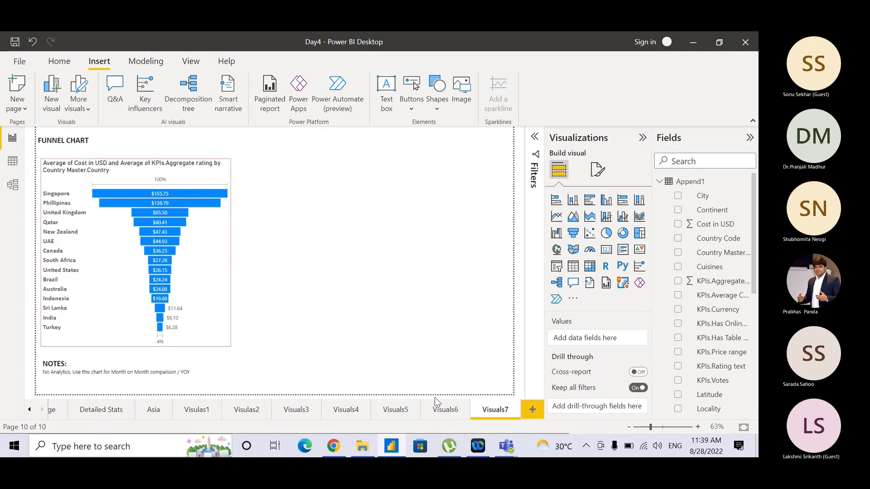
{"action": "left_click", "coordinate": [442, 410]}
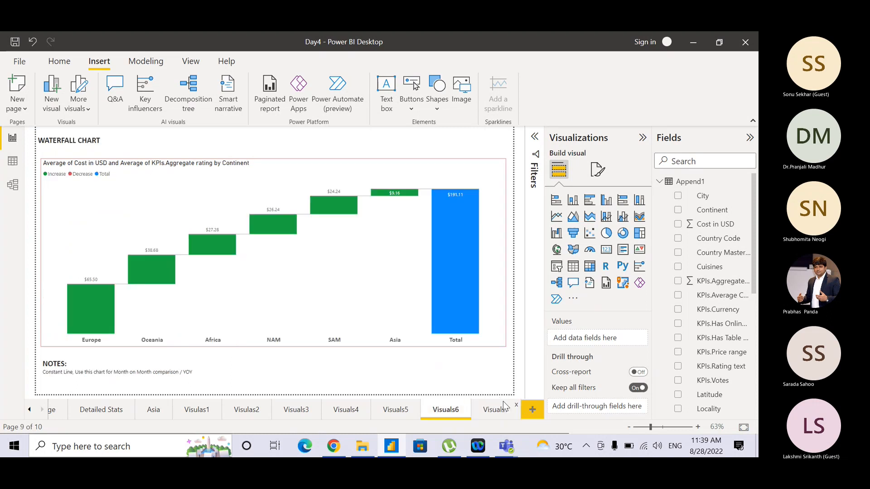
{"action": "left_click", "coordinate": [502, 401]}
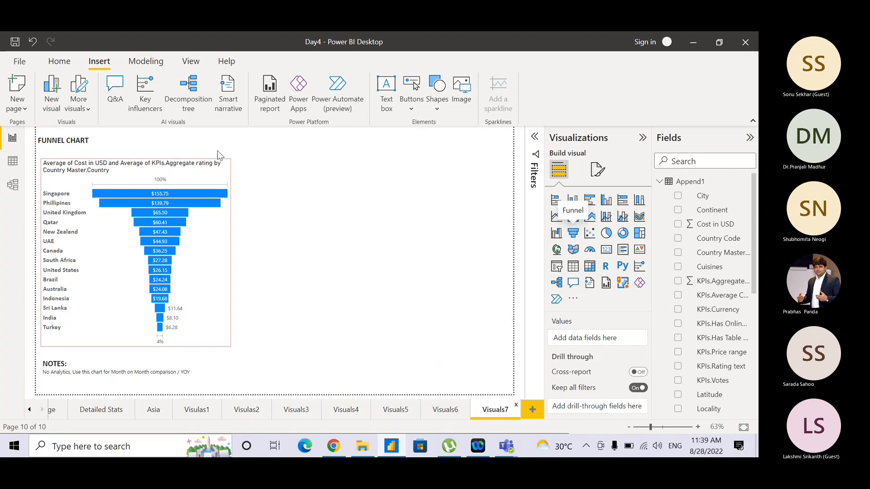
Drill the funnel chart up to the continent level and go back to the next level showing countries
{"action": "mouse_move", "coordinate": [209, 174]}
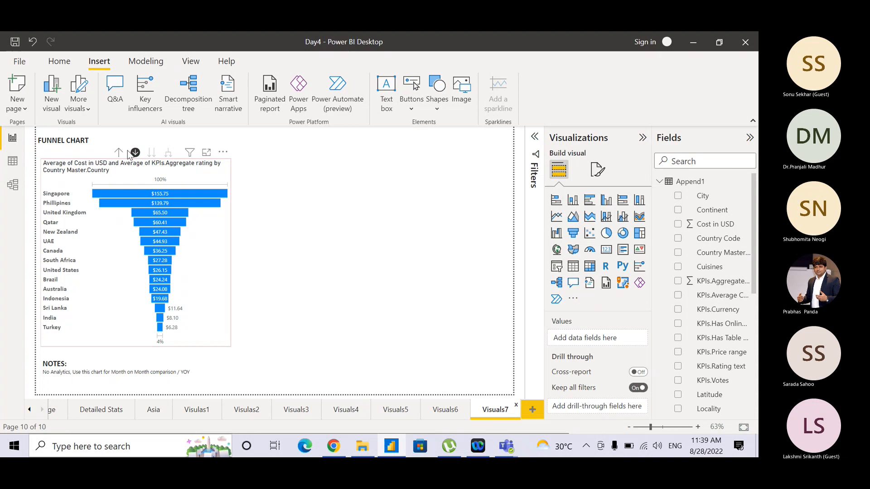
{"action": "key", "text": "ctrl"}
{"action": "key", "text": "ctrl"}
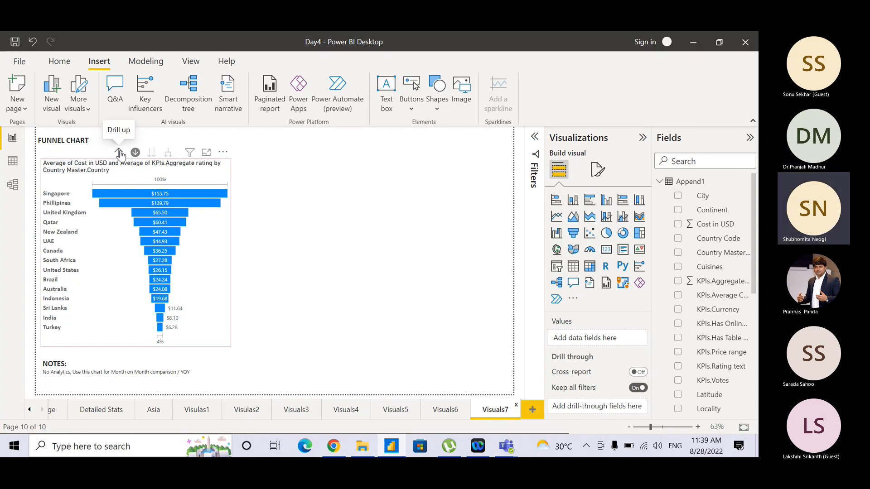
{"action": "left_click", "coordinate": [120, 153]}
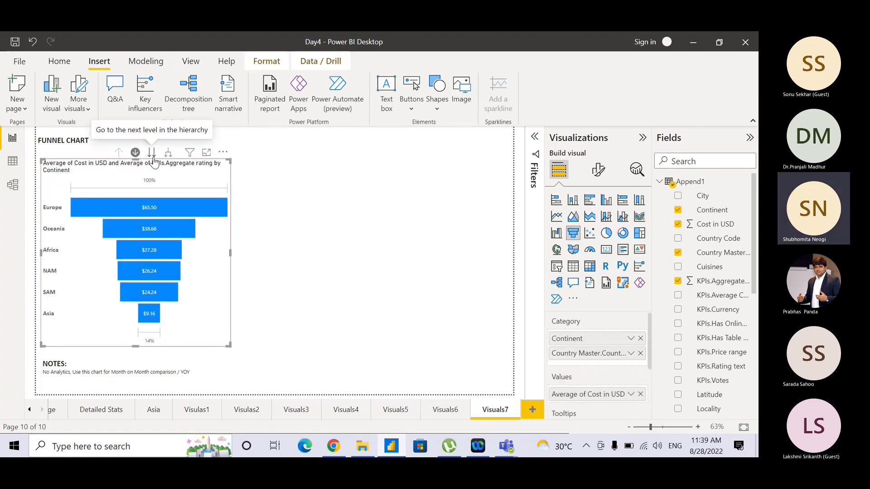
{"action": "key", "text": "ctrl"}
{"action": "key", "text": "ctrl"}
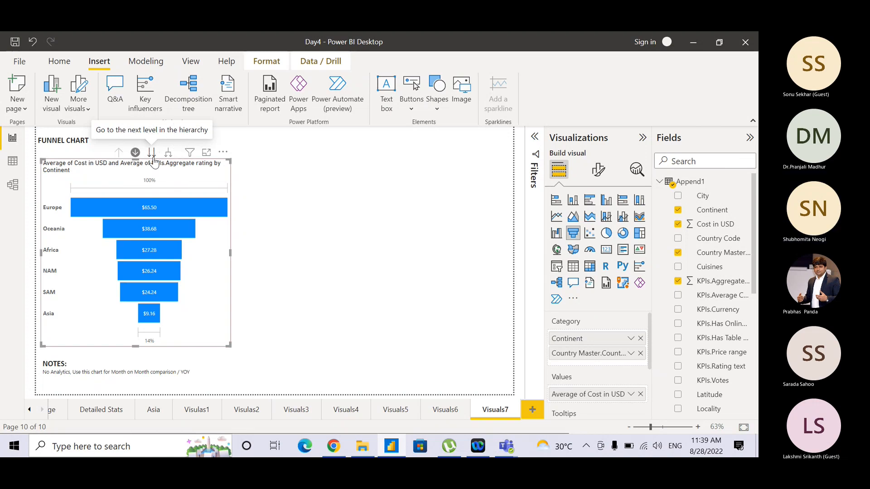
{"action": "left_click", "coordinate": [153, 158]}
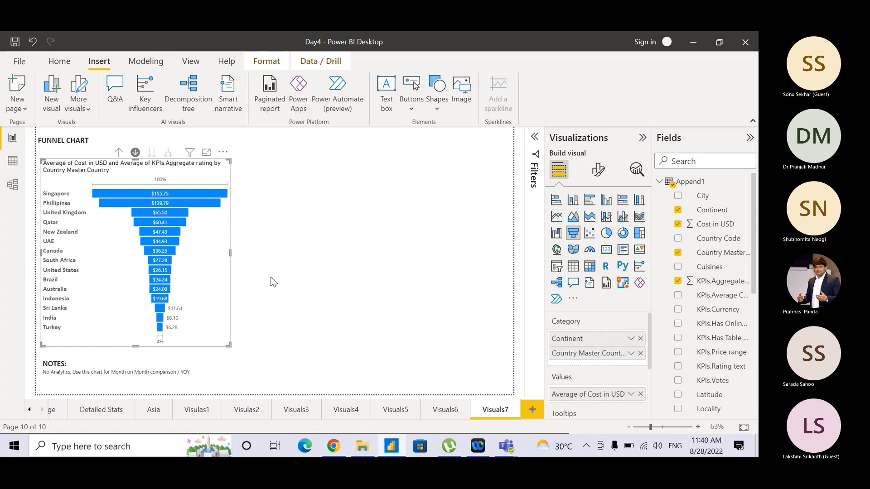
{"action": "left_click", "coordinate": [270, 278]}
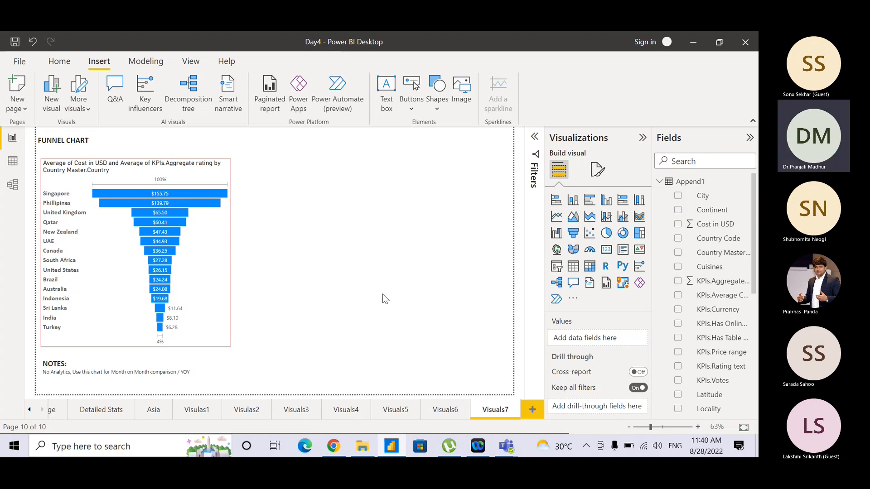
{"action": "key", "text": "ctrl"}
{"action": "key", "text": "ctrl"}
{"action": "key", "text": "ctrl"}
{"action": "key", "text": "ctrl"}
{"action": "key", "text": "ctrl"}
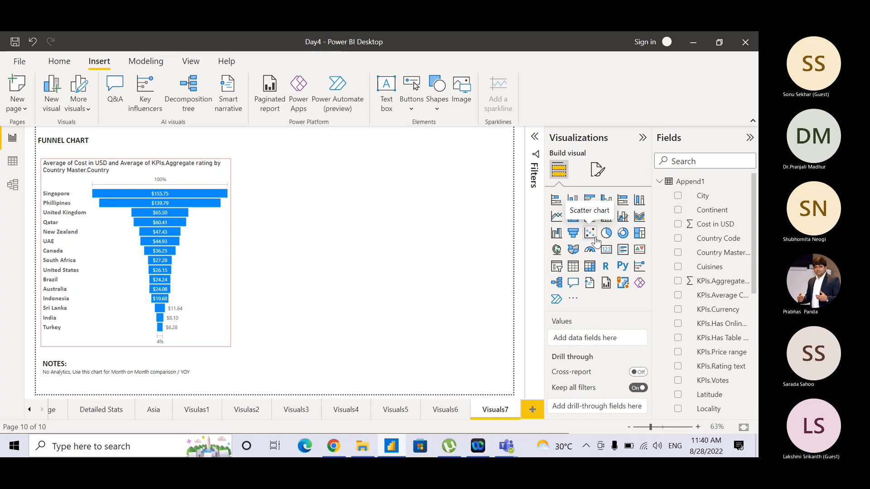
{"action": "key", "text": "ctrl"}
{"action": "key", "text": "ctrl"}
{"action": "key", "text": "ctrl"}
{"action": "key", "text": "ctrl"}
{"action": "key", "text": "ctrl"}
{"action": "key", "text": "ctrl"}
{"action": "key", "text": "ctrl"}
{"action": "key", "text": "ctrl"}
{"action": "key", "text": "ctrl"}
{"action": "key", "text": "ctrl"}
{"action": "key", "text": "ctrl"}
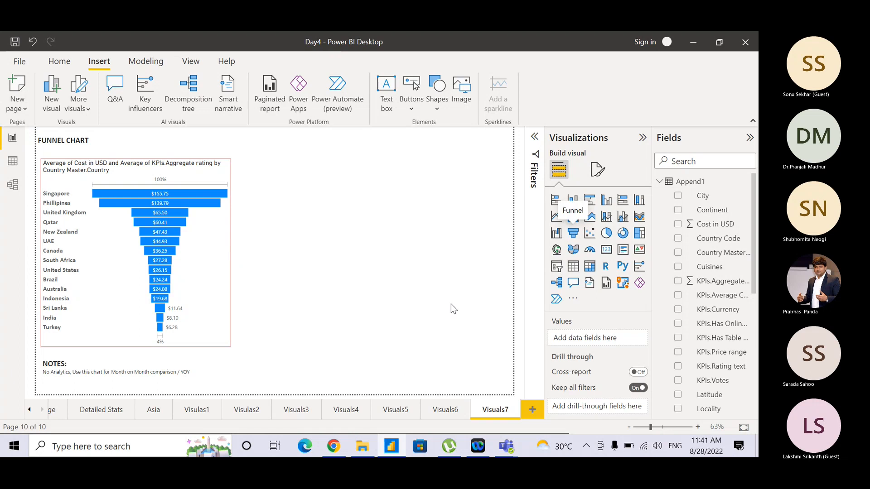
Insert an empty pie chart beside the funnel chart and delete it
{"action": "left_click", "coordinate": [607, 235]}
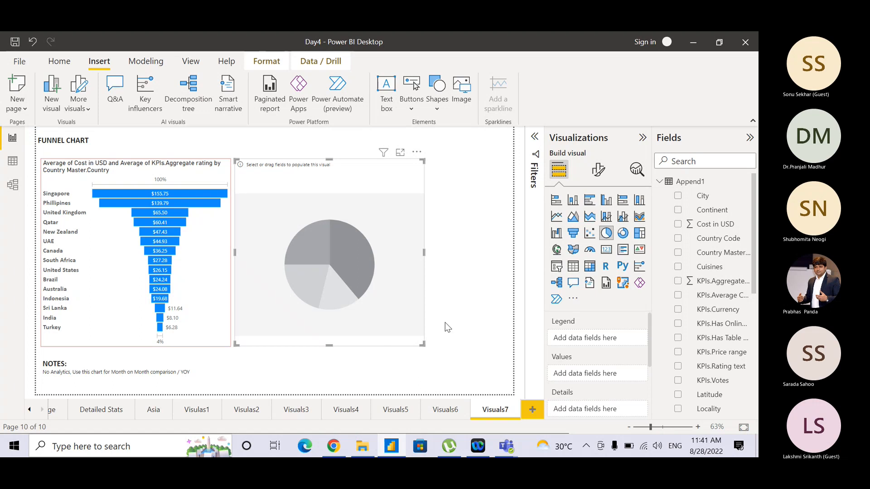
{"action": "key", "text": "Delete"}
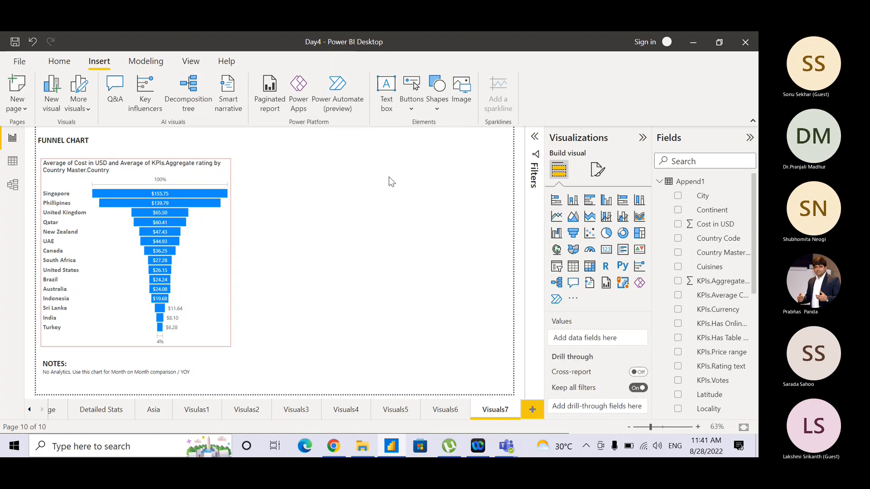
{"action": "left_click", "coordinate": [224, 178]}
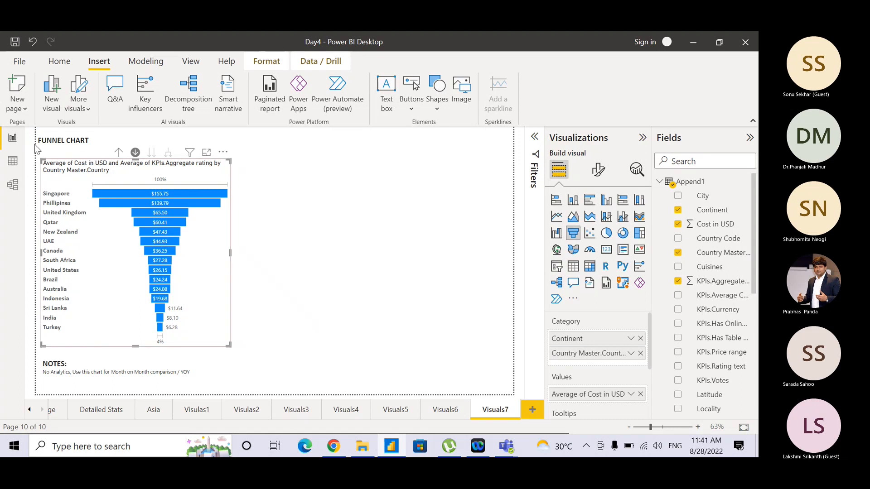
{"action": "left_click", "coordinate": [301, 183]}
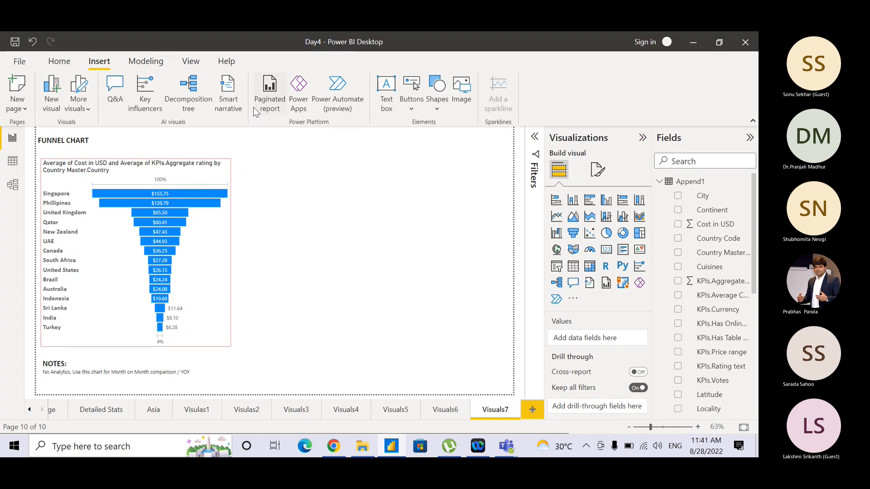
Duplicate the funnel chart together with its title and notes, and place the copies to the right of the originals
{"action": "left_click_drag", "start_coordinate": [270, 132], "coordinate": [6, 399]}
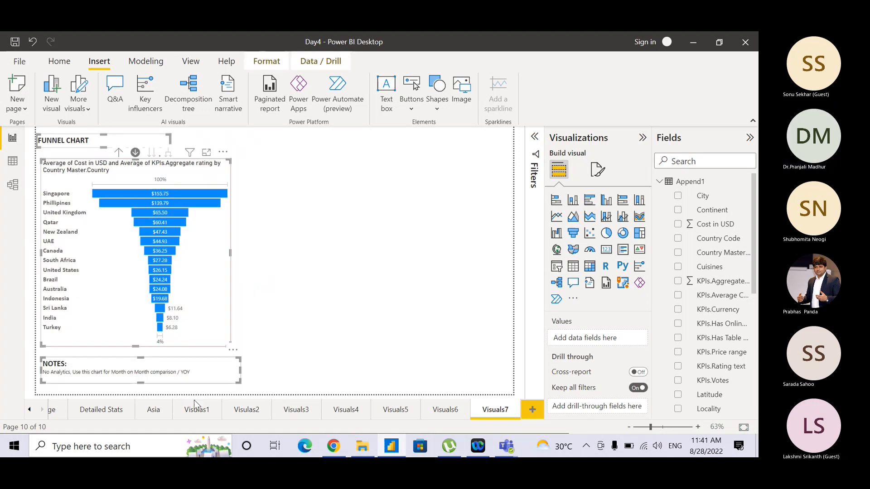
{"action": "left_click", "coordinate": [275, 273]}
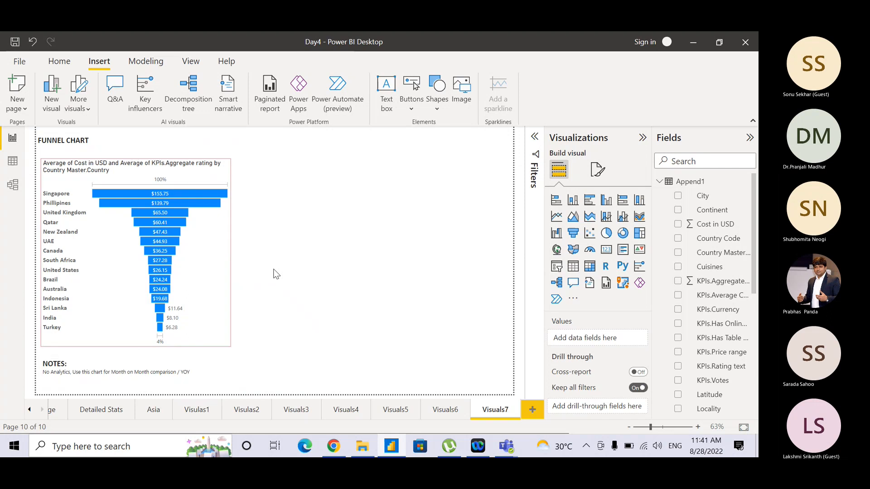
{"action": "key", "text": "ctrl+v"}
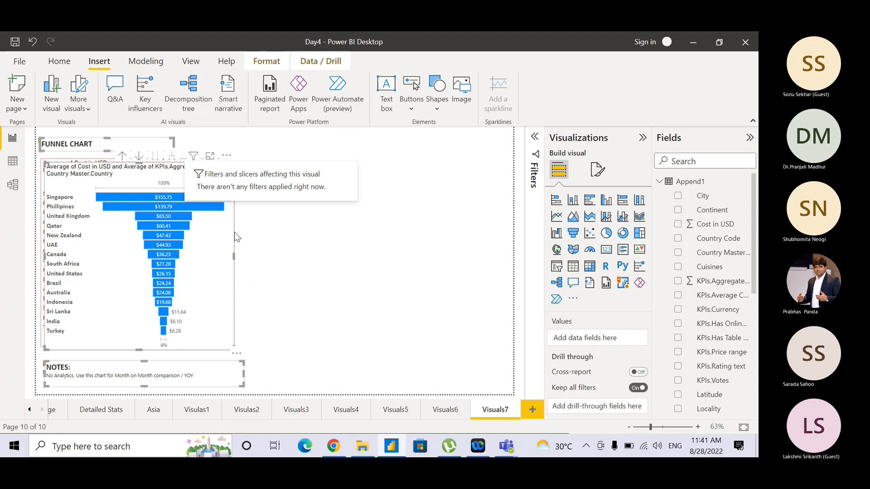
{"action": "left_click_drag", "start_coordinate": [234, 231], "coordinate": [436, 229]}
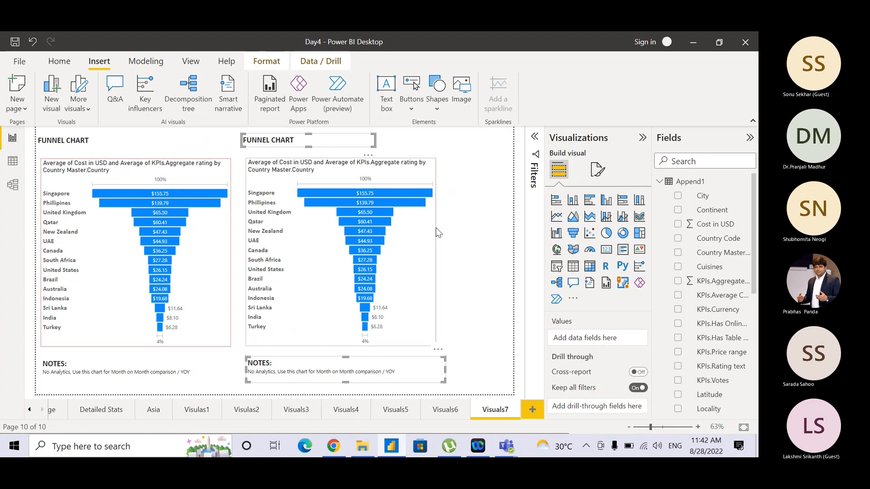
{"action": "left_click", "coordinate": [438, 232]}
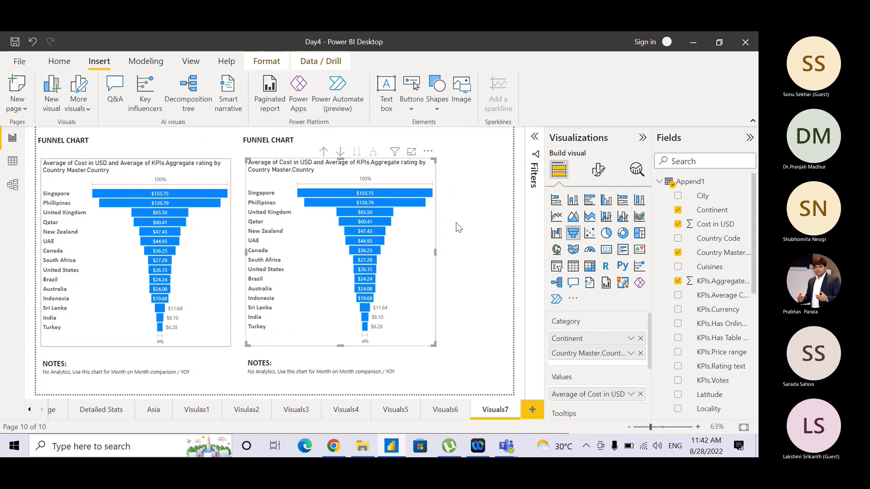
{"action": "left_click", "coordinate": [456, 222]}
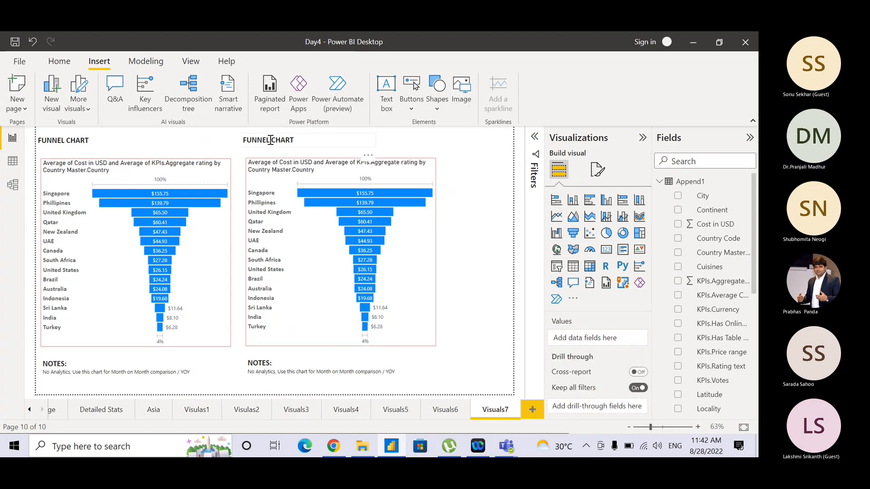
Change the title above the copied funnel chart to "PIE CHART"
{"action": "left_click_drag", "start_coordinate": [271, 141], "coordinate": [245, 141]}
{"action": "type", "text": "PIE"}
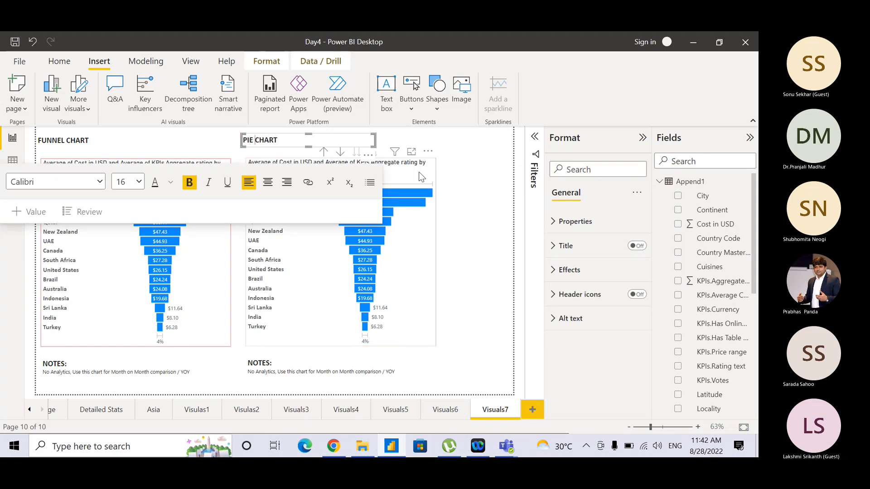
{"action": "left_click", "coordinate": [461, 194]}
Convert the copied funnel chart to a pie chart and resize it to about half the page width and 40% of the page height
{"action": "left_click", "coordinate": [435, 236]}
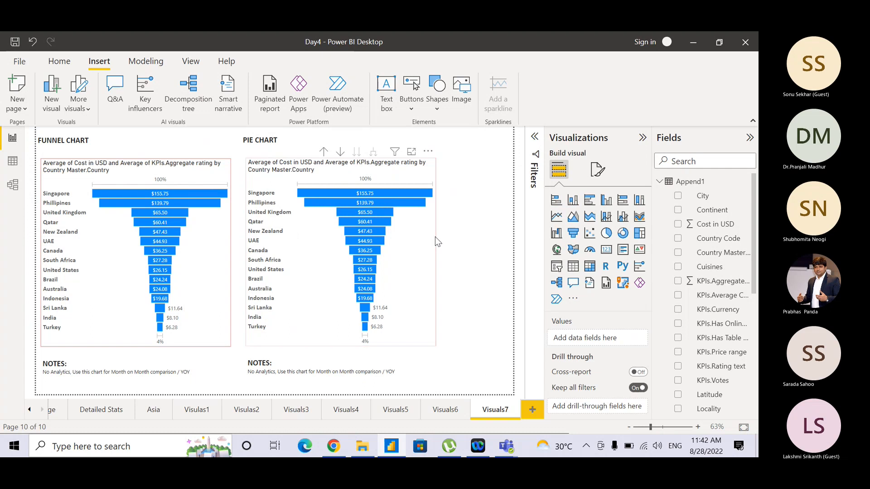
{"action": "left_click", "coordinate": [606, 233]}
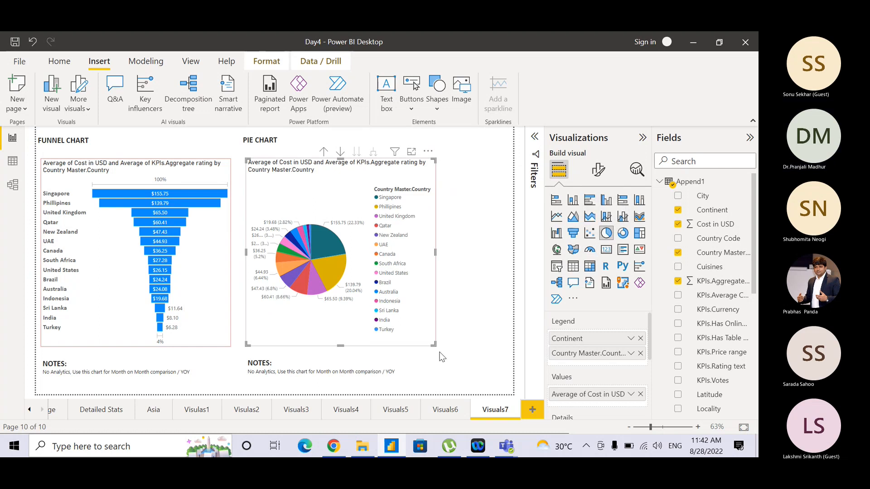
{"action": "left_click_drag", "start_coordinate": [434, 346], "coordinate": [493, 264]}
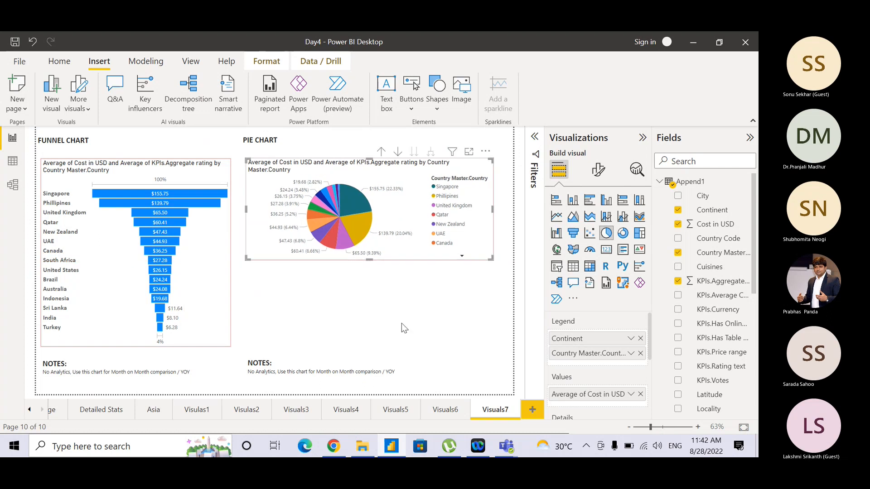
Delete the copied notes text box below the pie chart
{"action": "left_click", "coordinate": [324, 362]}
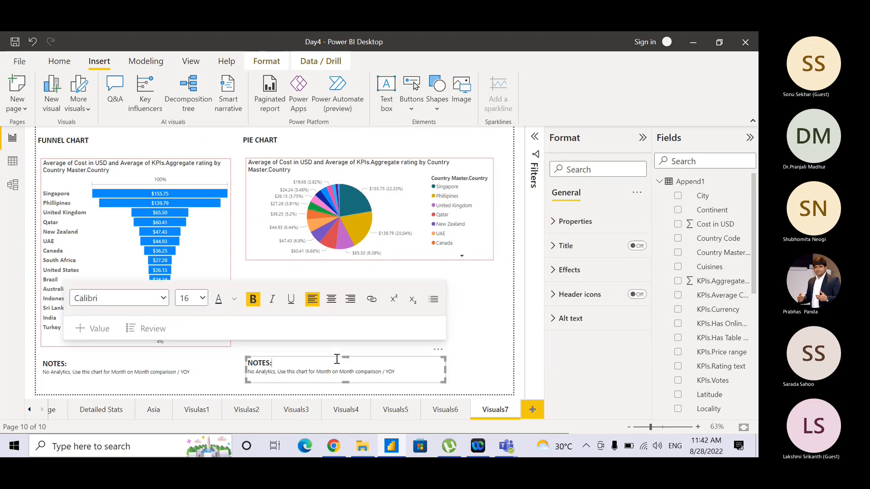
{"action": "left_click", "coordinate": [374, 357]}
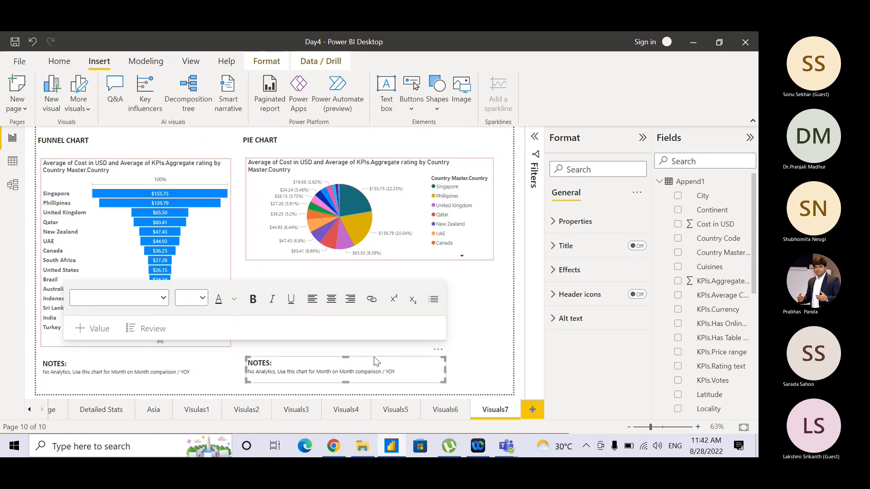
{"action": "key", "text": "Delete"}
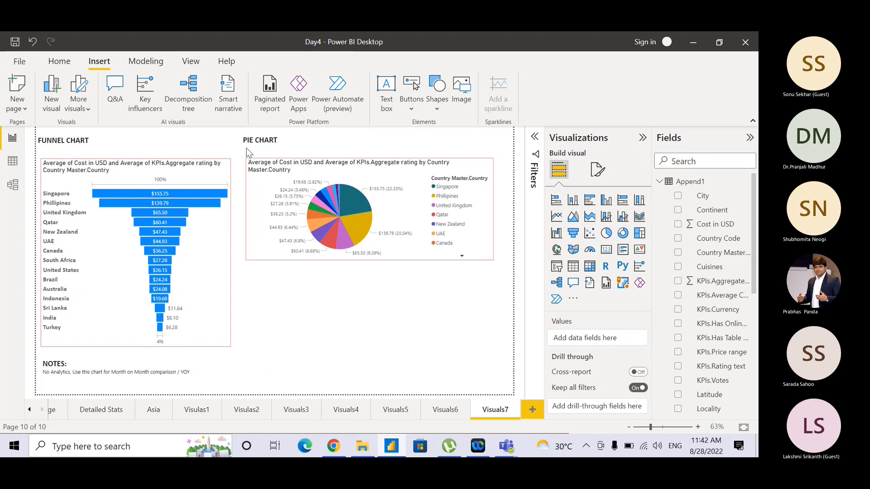
Shift the "PIE CHART" title slightly so it lines up with the left edge of the pie chart
{"action": "left_click", "coordinate": [297, 140]}
{"action": "left_click_drag", "start_coordinate": [297, 140], "coordinate": [289, 140]}
{"action": "left_click", "coordinate": [379, 339]}
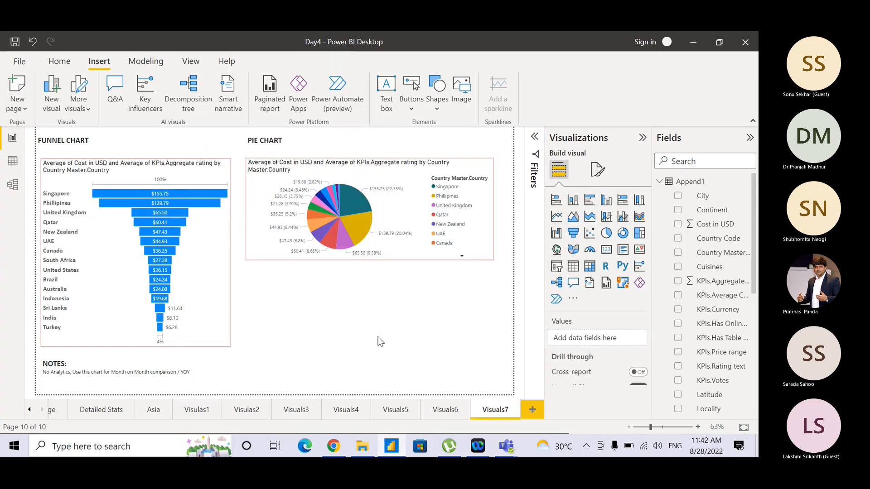
Drill the pie chart up to the Continent level, bring its full legend into view and widen the chart slightly
{"action": "left_click", "coordinate": [435, 256]}
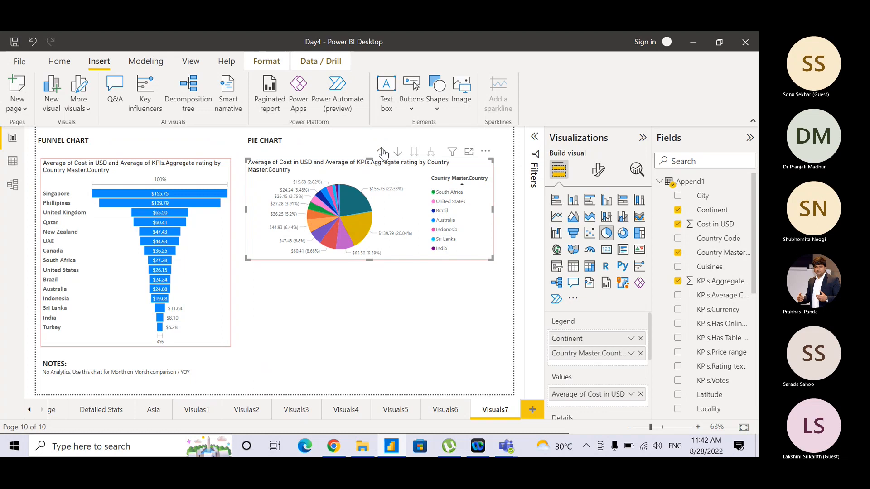
{"action": "left_click", "coordinate": [382, 152]}
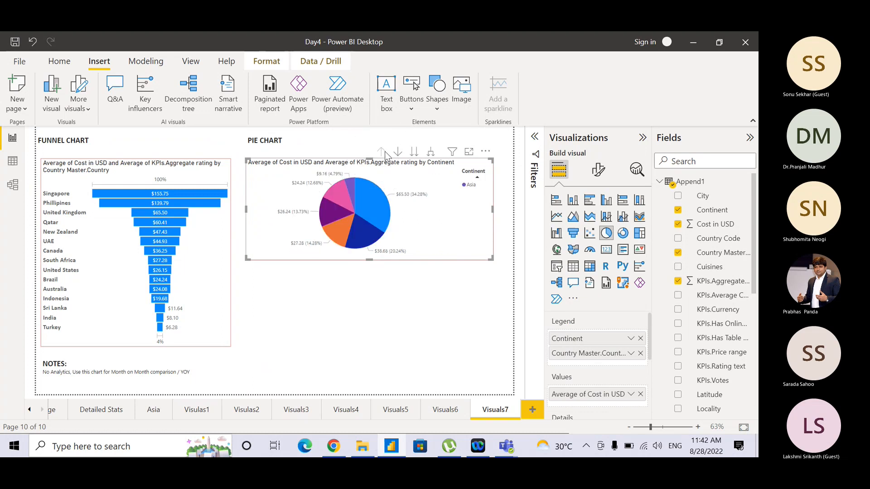
{"action": "left_click", "coordinate": [478, 190]}
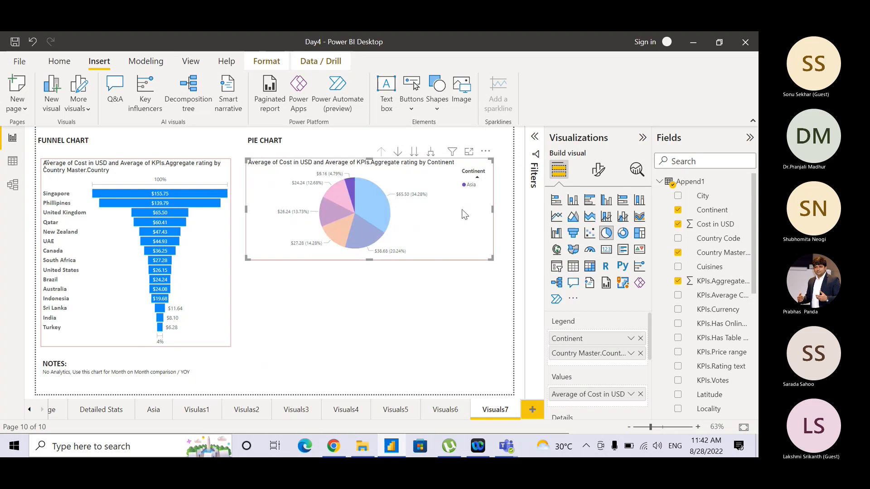
{"action": "left_click", "coordinate": [459, 265]}
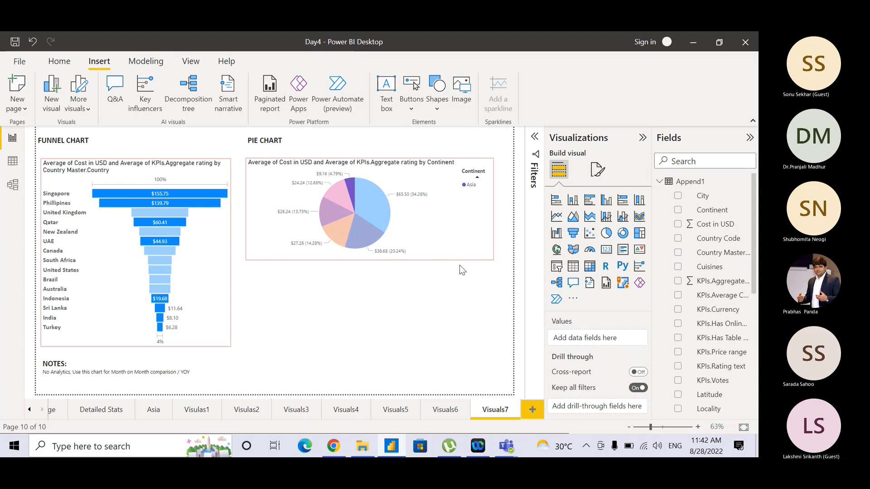
{"action": "left_click", "coordinate": [485, 253]}
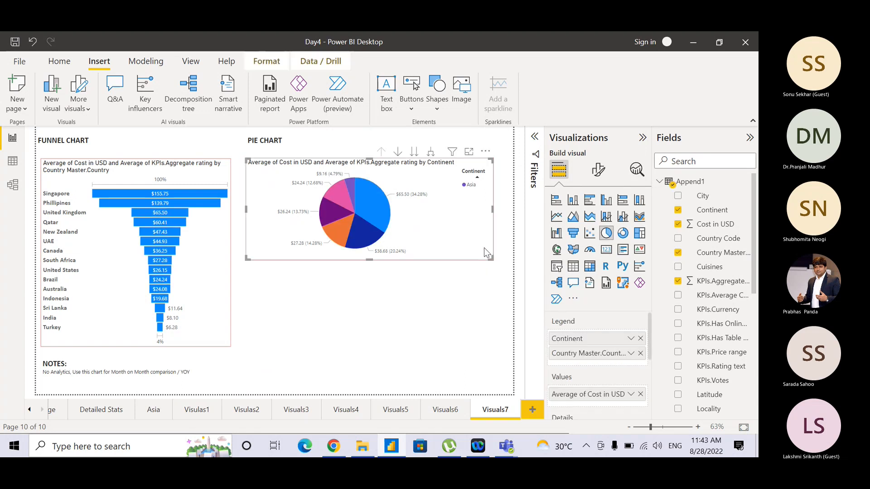
{"action": "left_click", "coordinate": [478, 180]}
{"action": "left_click", "coordinate": [478, 181]}
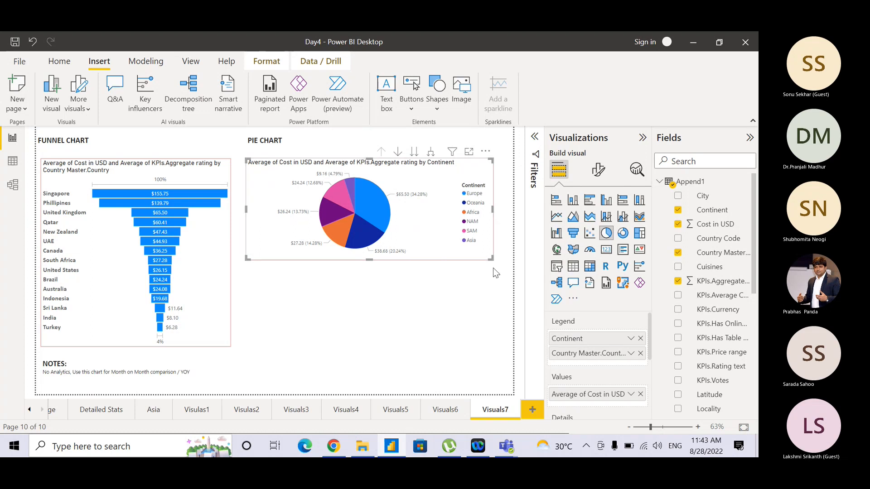
{"action": "left_click_drag", "start_coordinate": [491, 258], "coordinate": [500, 262]}
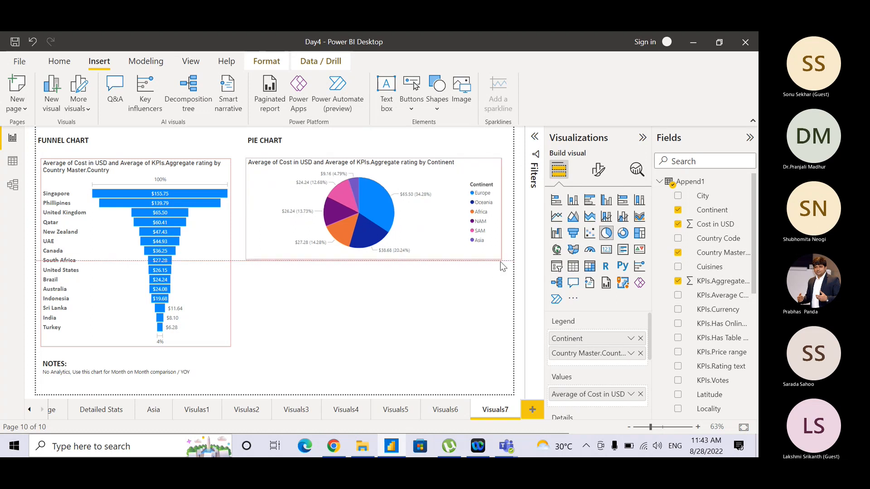
{"action": "left_click", "coordinate": [500, 277]}
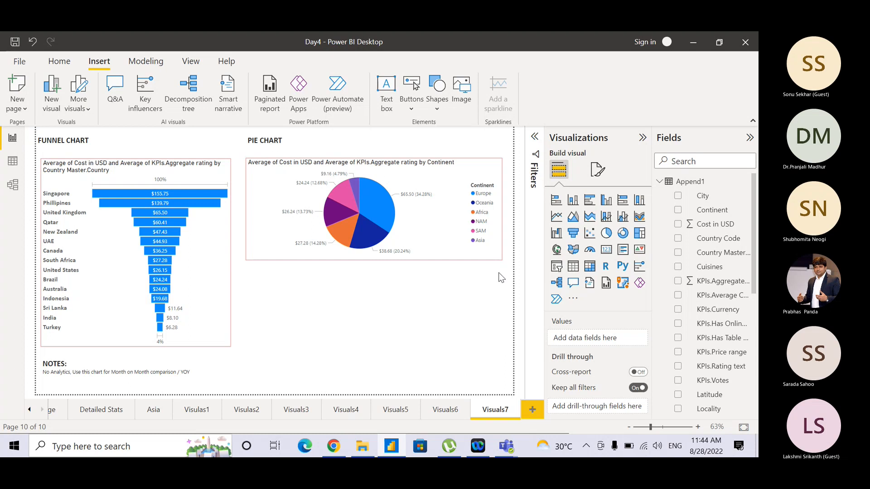
Duplicate the pie chart and place the copy directly below the original, aligned with its left and right edges
{"action": "left_click", "coordinate": [421, 259]}
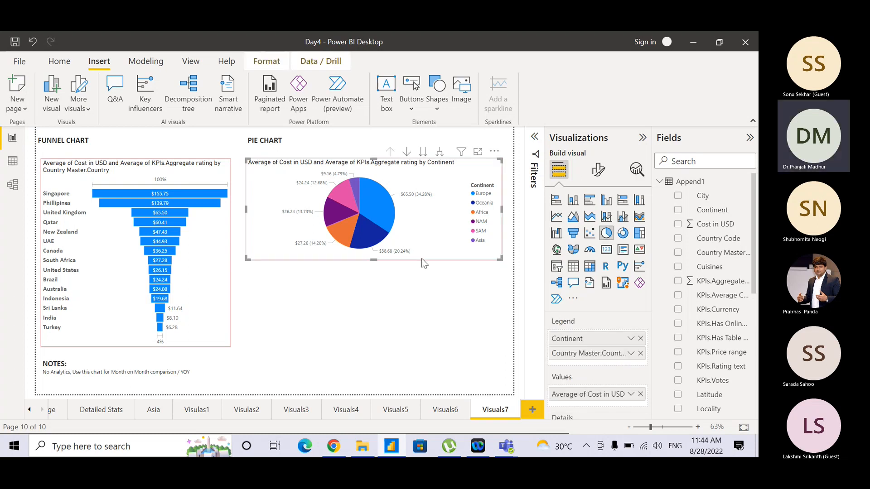
{"action": "left_click", "coordinate": [413, 284]}
{"action": "key", "text": "ctrl+v"}
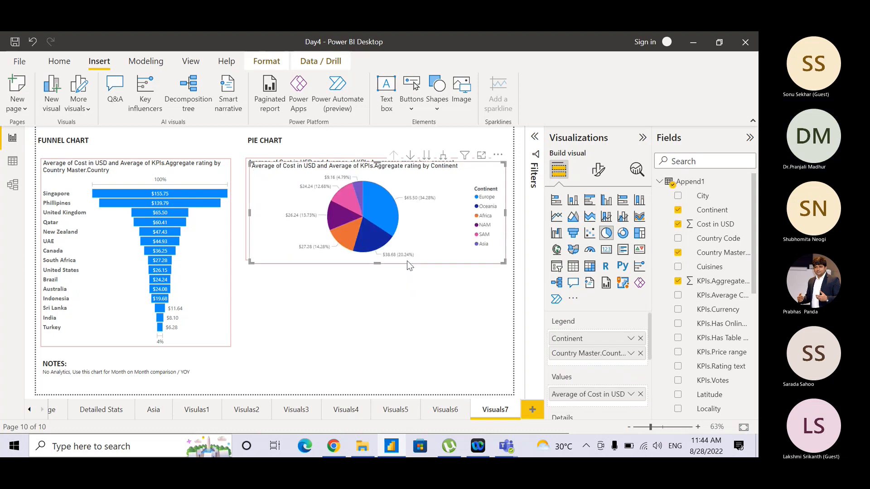
{"action": "left_click_drag", "start_coordinate": [409, 263], "coordinate": [407, 369]}
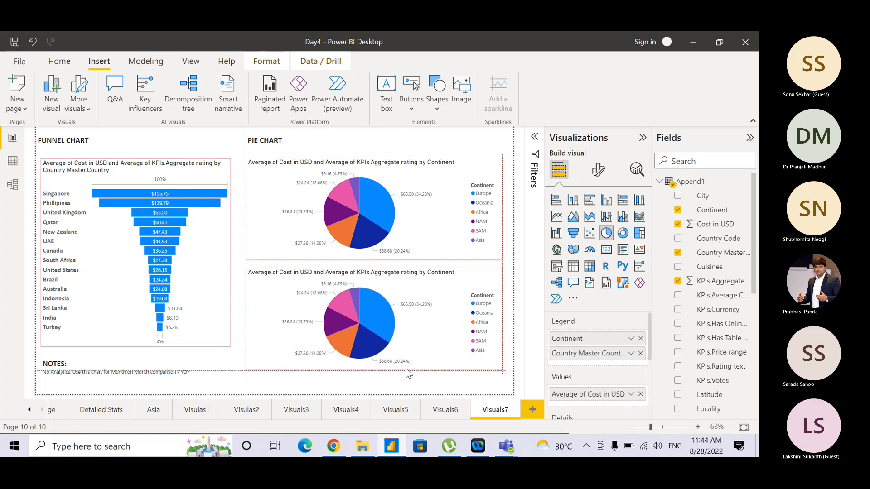
{"action": "left_click_drag", "start_coordinate": [406, 368], "coordinate": [406, 369]}
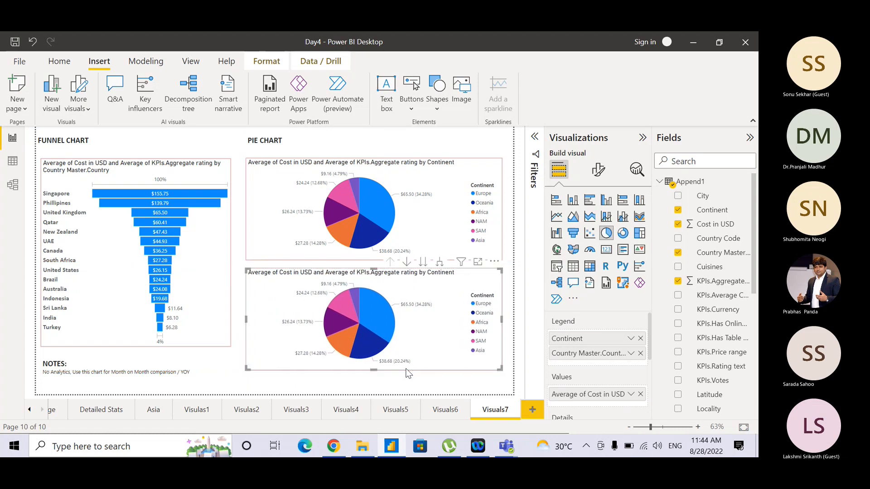
{"action": "left_click", "coordinate": [509, 141]}
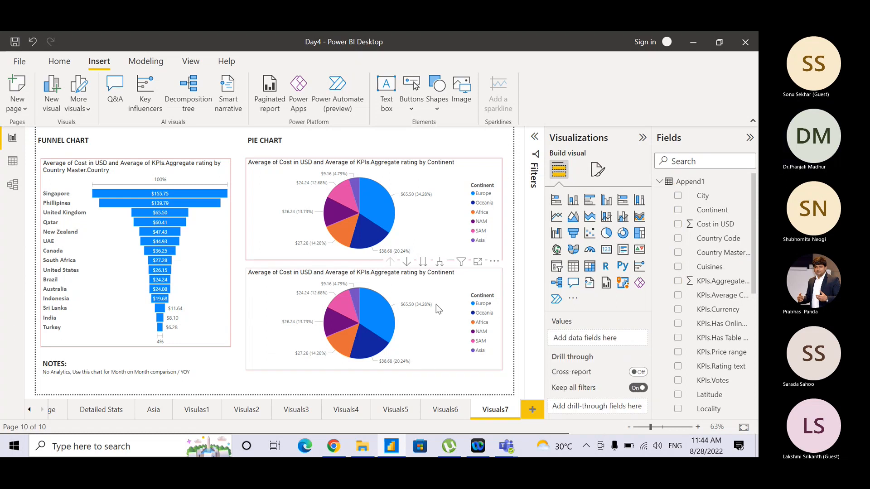
{"action": "left_click", "coordinate": [485, 165]}
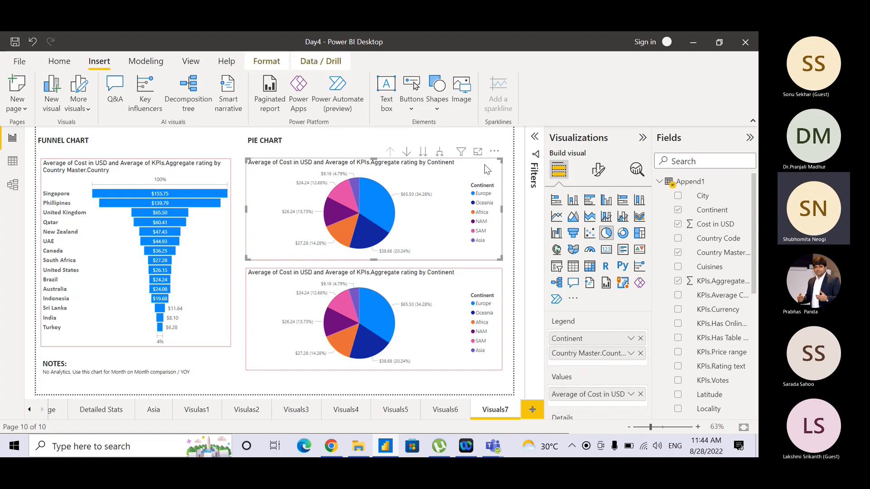
{"action": "left_click", "coordinate": [469, 267]}
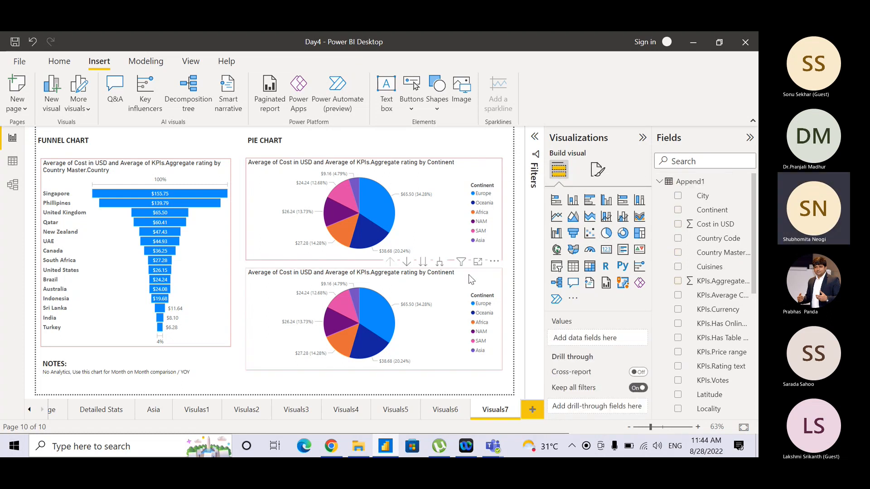
{"action": "left_click", "coordinate": [469, 274]}
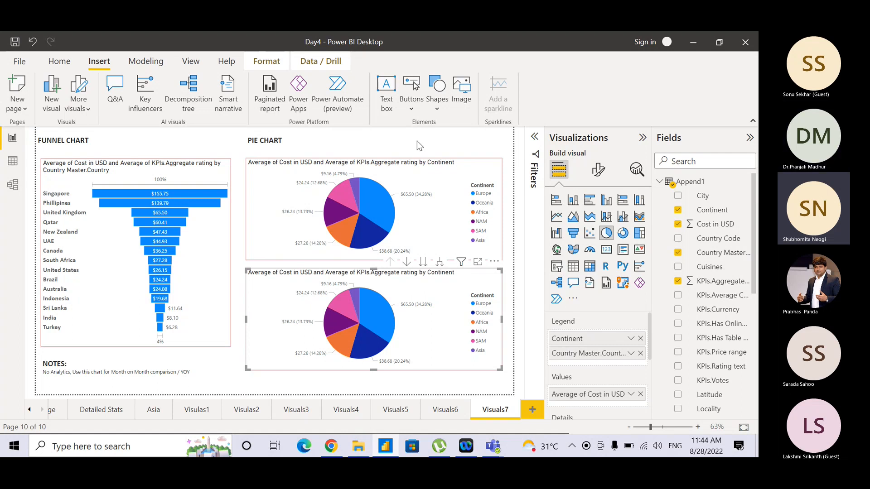
{"action": "left_click", "coordinate": [425, 170]}
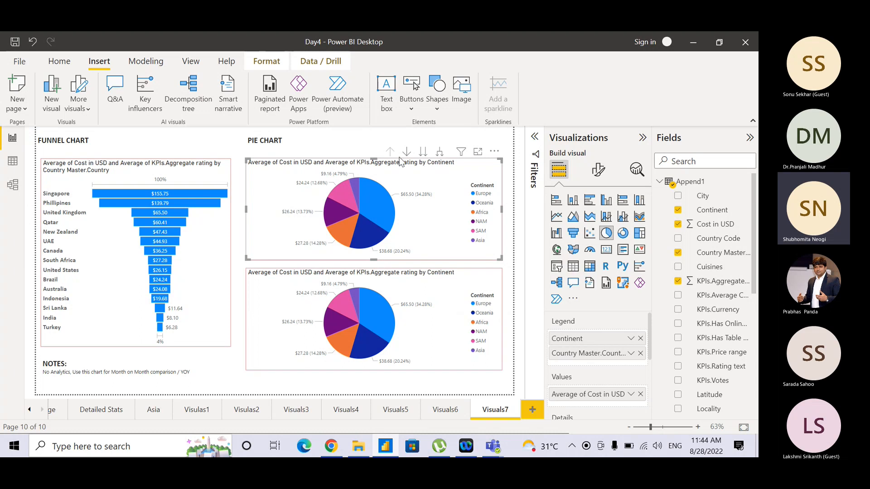
{"action": "key", "text": "ctrl"}
{"action": "key", "text": "ctrl"}
{"action": "key", "text": "ctrl"}
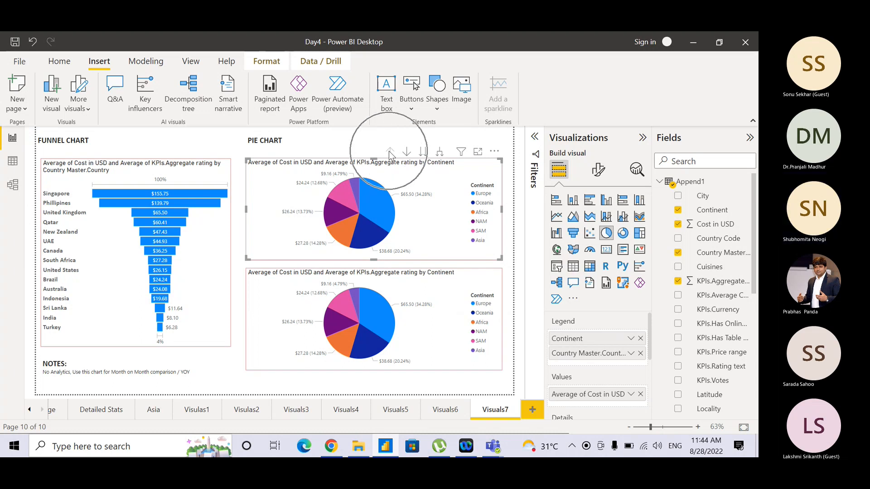
{"action": "key", "text": "ctrl"}
{"action": "key", "text": "ctrl"}
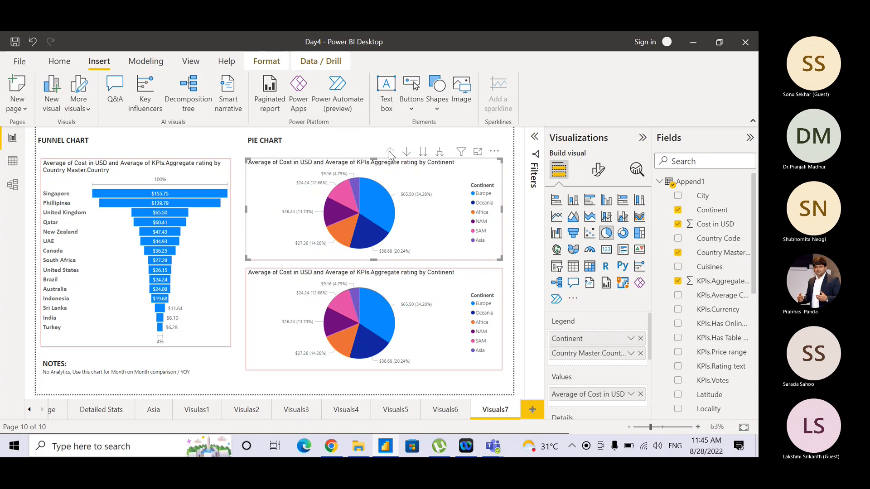
{"action": "key", "text": "ctrl"}
{"action": "key", "text": "ctrl"}
{"action": "key", "text": "ctrl"}
{"action": "key", "text": "ctrl"}
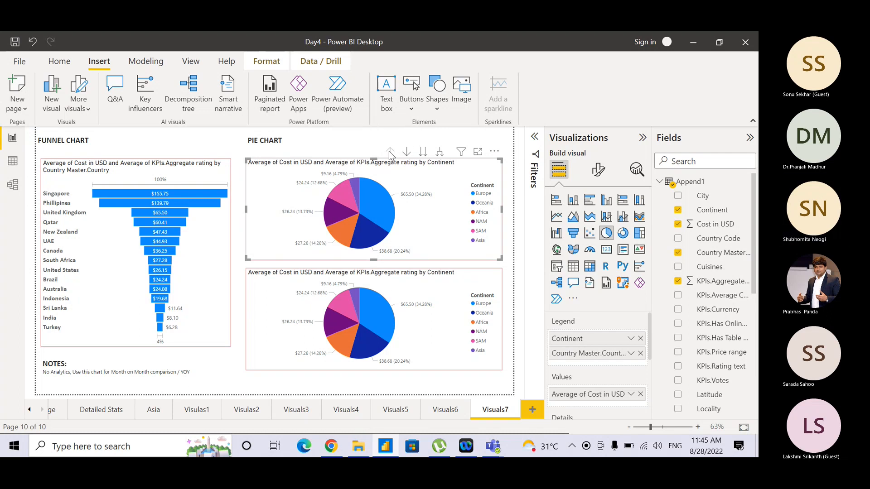
{"action": "key", "text": "ctrl"}
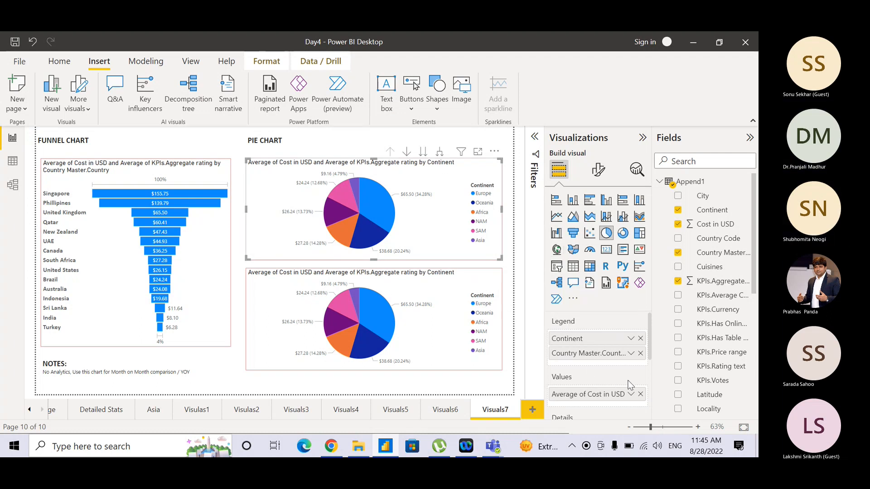
Review the upper pie chart's legend, values, details and tooltip fields, and check the tooltips on its slices
{"action": "mouse_move", "coordinate": [649, 341]}
{"action": "left_mouse_down"}
{"action": "mouse_move", "coordinate": [651, 352]}
{"action": "mouse_move", "coordinate": [651, 338]}
{"action": "left_mouse_up"}
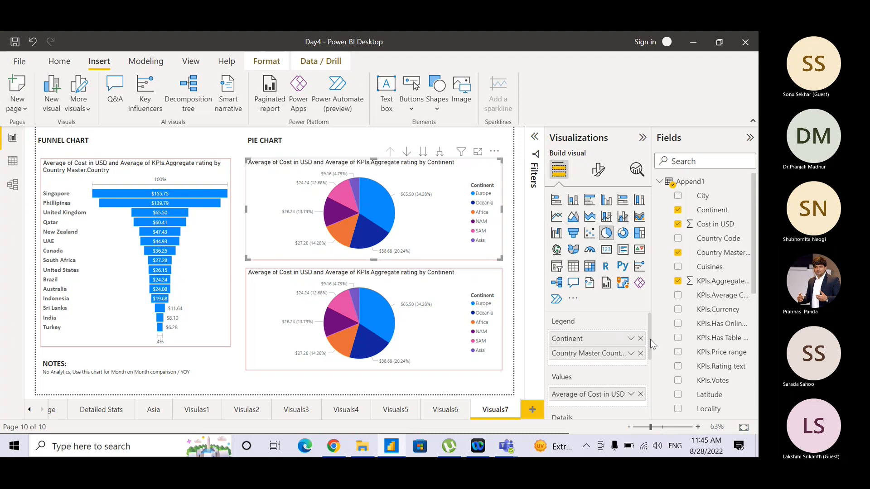
{"action": "left_click_drag", "start_coordinate": [652, 340], "coordinate": [652, 381]}
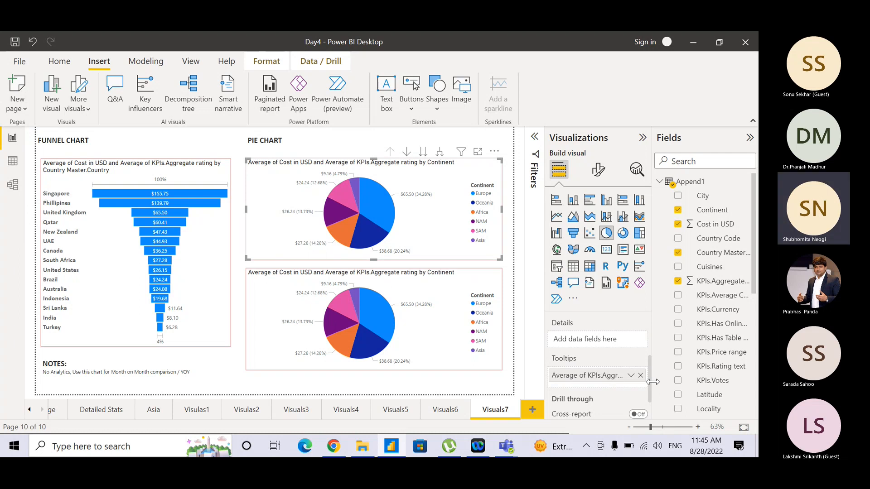
{"action": "scroll", "coordinate": [653, 381], "scroll_direction": "up", "scroll_amount": 1}
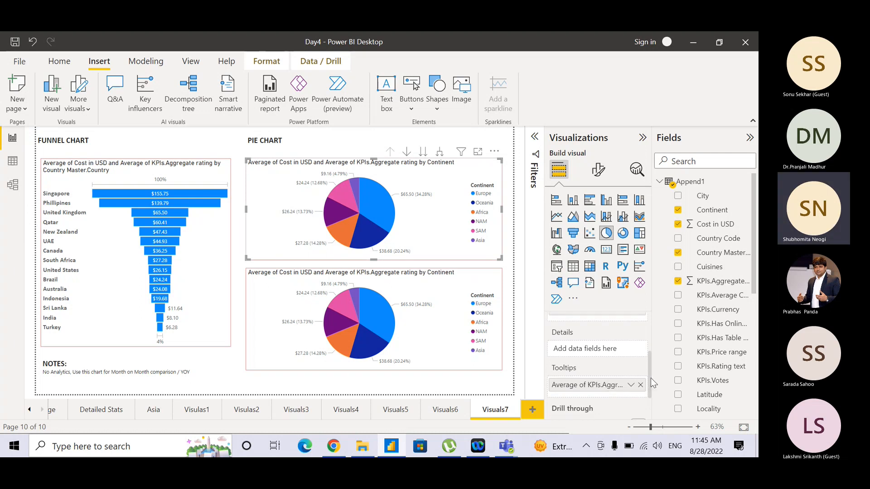
{"action": "left_click_drag", "start_coordinate": [650, 383], "coordinate": [651, 356]}
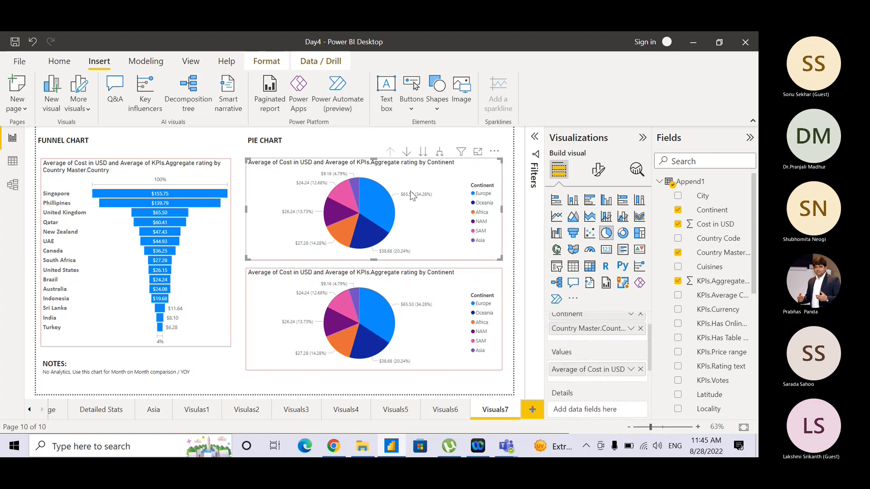
{"action": "mouse_move", "coordinate": [410, 196]}
{"action": "mouse_move", "coordinate": [370, 200]}
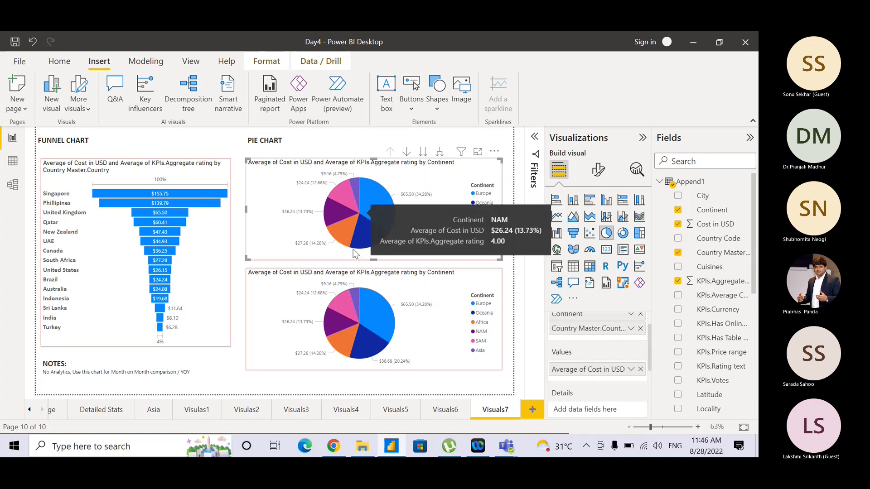
Move the lower pie chart down to the page's bottom edge and place a copy of the "PIE CHART" title above it
{"action": "left_click", "coordinate": [376, 371]}
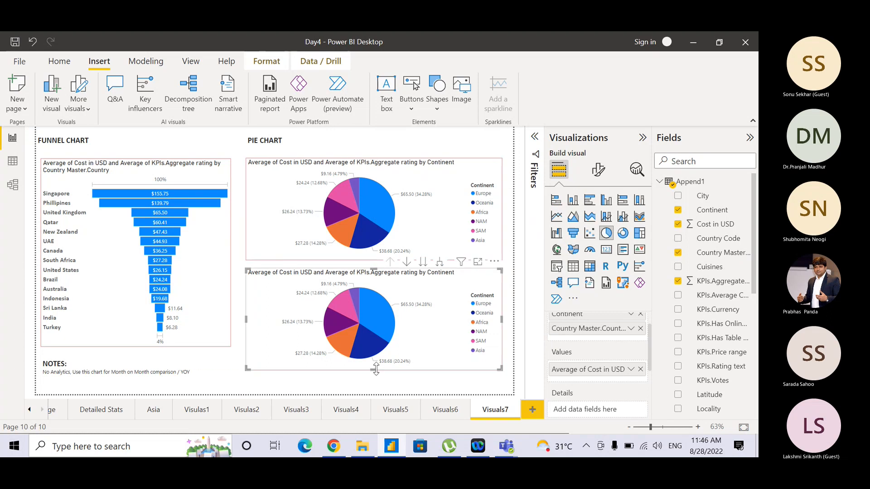
{"action": "left_click_drag", "start_coordinate": [389, 369], "coordinate": [389, 390]}
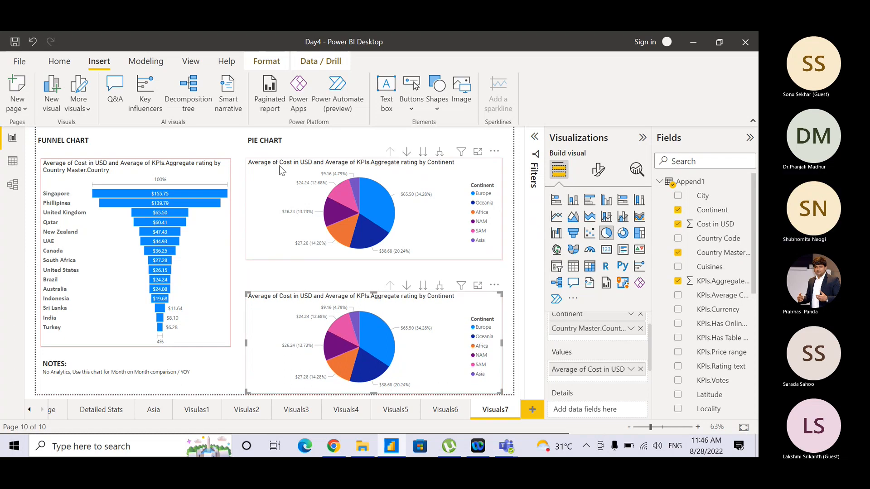
{"action": "left_click", "coordinate": [300, 146]}
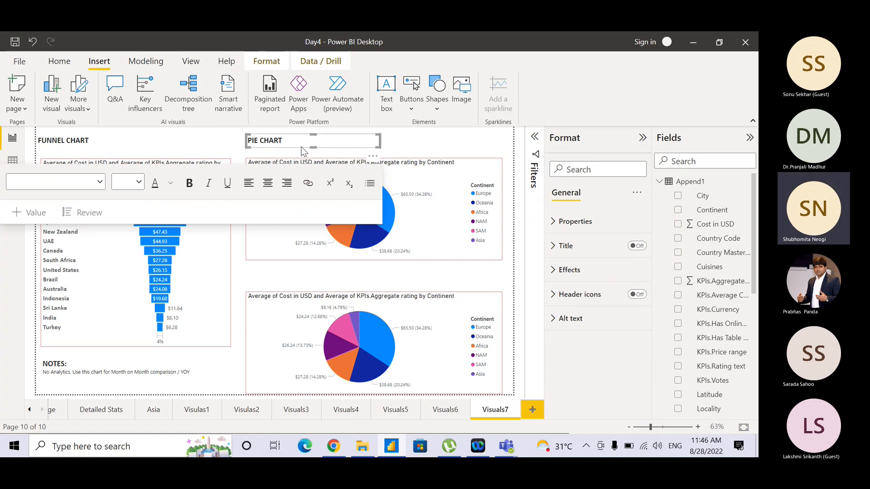
{"action": "left_click", "coordinate": [294, 272]}
{"action": "key", "text": "ctrl+v"}
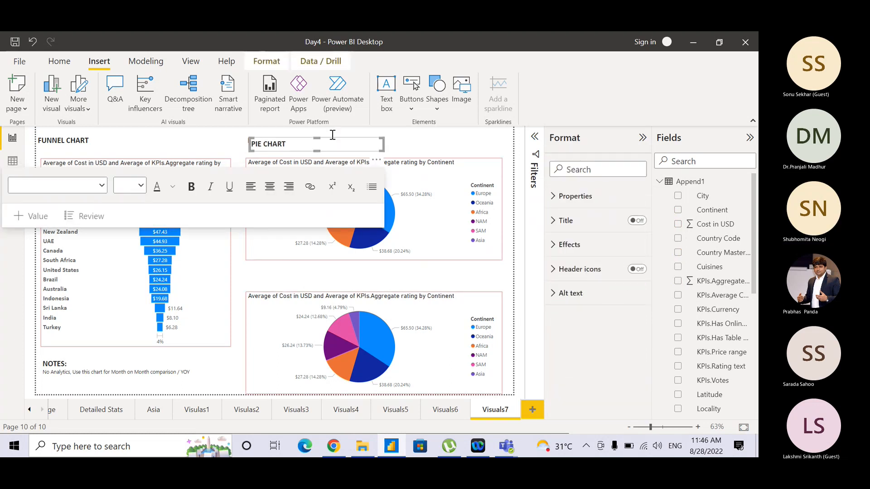
{"action": "left_click_drag", "start_coordinate": [333, 138], "coordinate": [330, 272]}
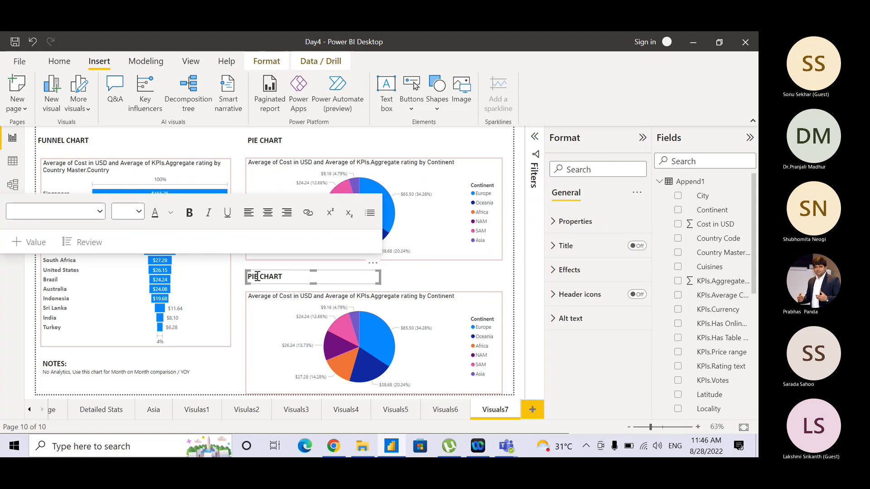
Change the copied title above the lower pie chart to "Doughnut CHART"
{"action": "left_click_drag", "start_coordinate": [258, 277], "coordinate": [245, 277]}
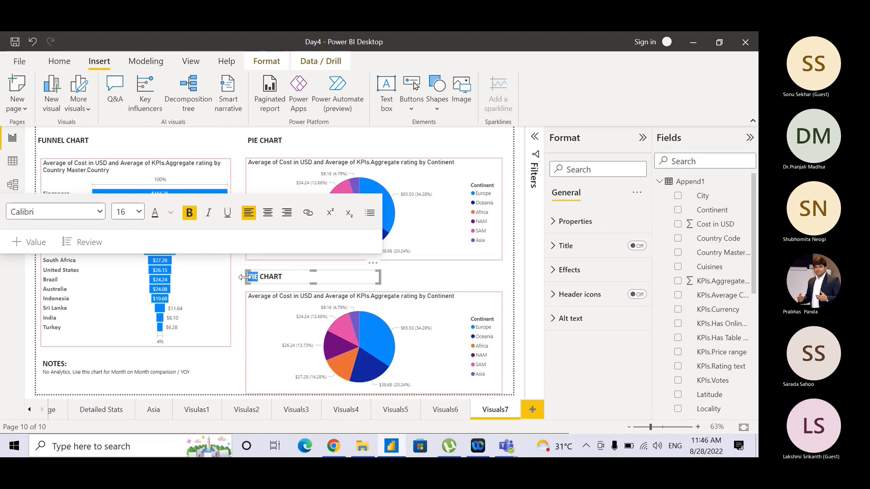
{"action": "type", "text": "DOughnut"}
{"action": "key", "text": "BackSpace"}
{"action": "key", "text": "BackSpace"}
{"action": "key", "text": "BackSpace"}
{"action": "key", "text": "BackSpace"}
{"action": "key", "text": "BackSpace"}
{"action": "key", "text": "BackSpace"}
{"action": "key", "text": "BackSpace"}
{"action": "type", "text": "ough"}
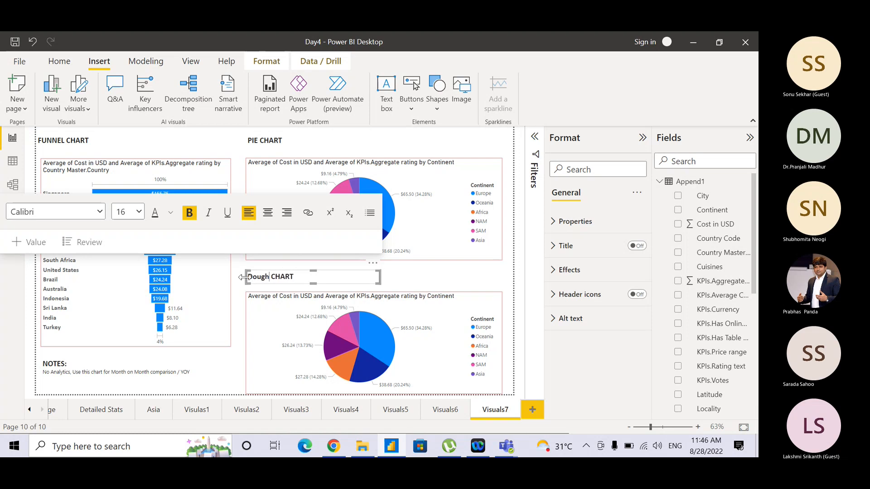
{"action": "type", "text": "nut"}
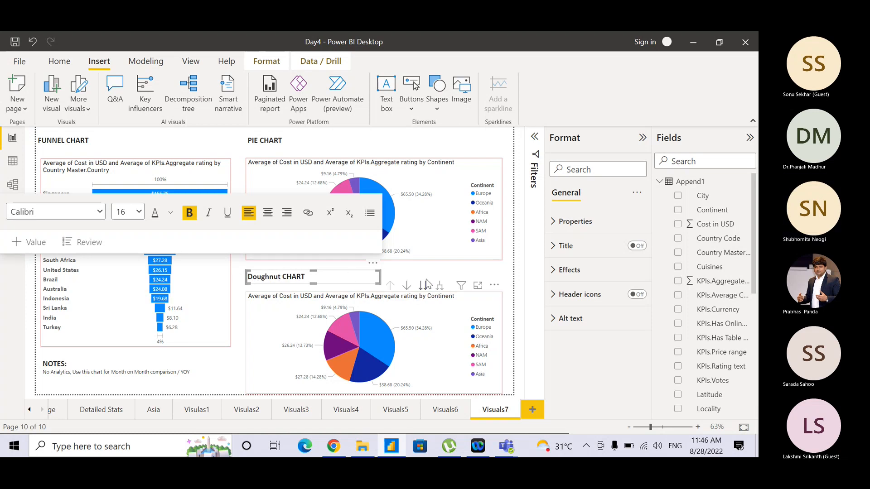
{"action": "left_click", "coordinate": [444, 271]}
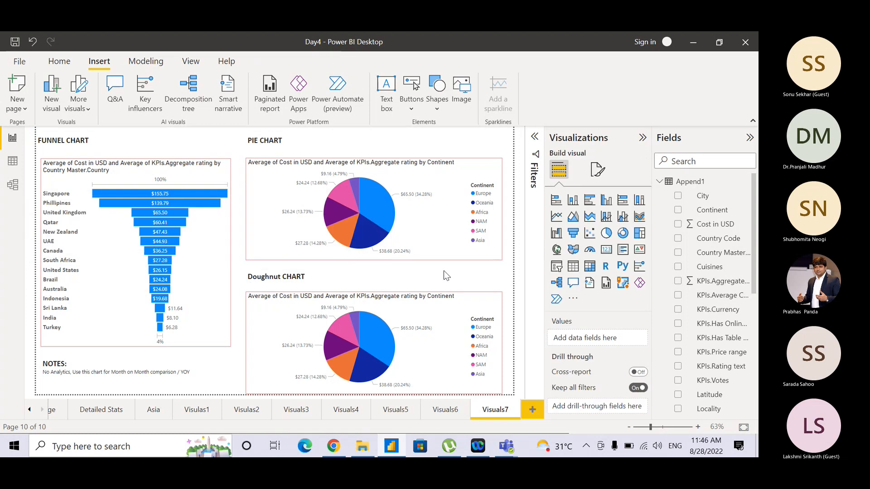
Convert the lower pie chart to a donut chart, and drill it down to the country level and back up to Continent
{"action": "left_click", "coordinate": [439, 315]}
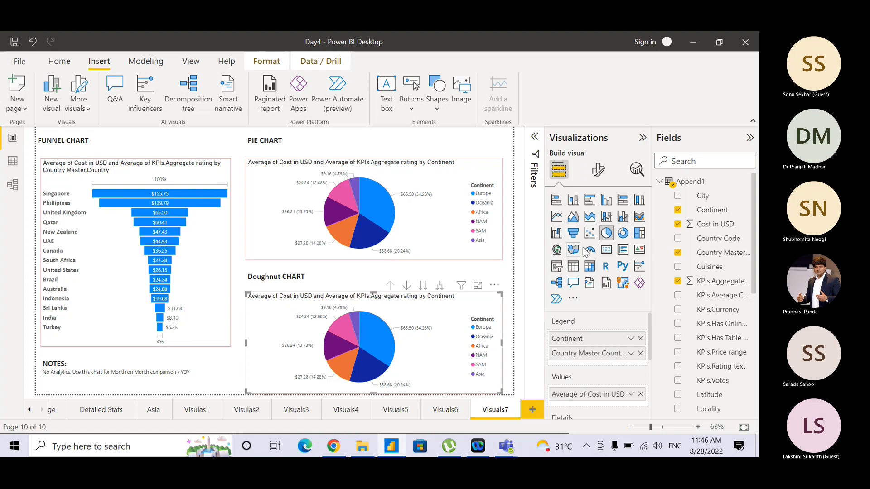
{"action": "left_click", "coordinate": [624, 233]}
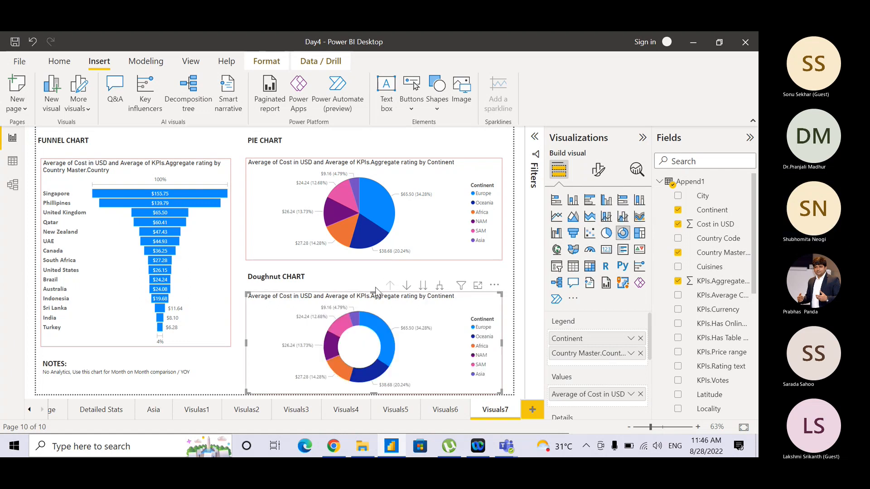
{"action": "left_click", "coordinate": [423, 286]}
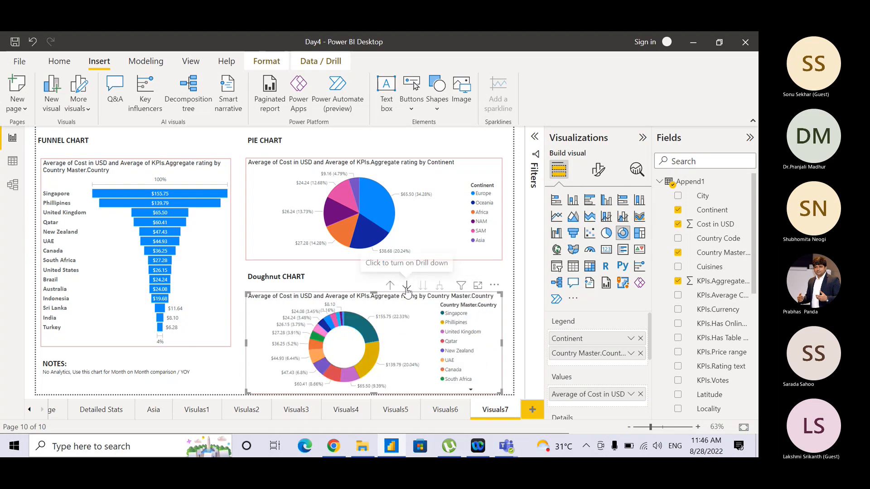
{"action": "left_click", "coordinate": [407, 285]}
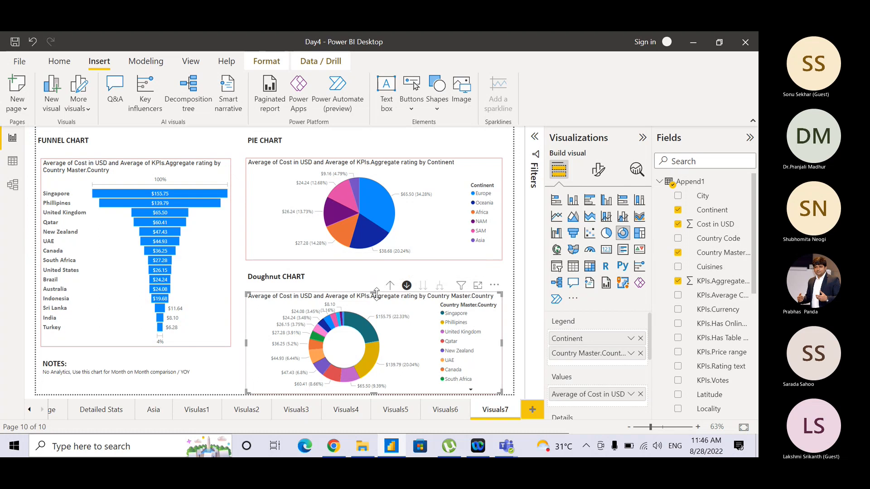
{"action": "left_click", "coordinate": [391, 286]}
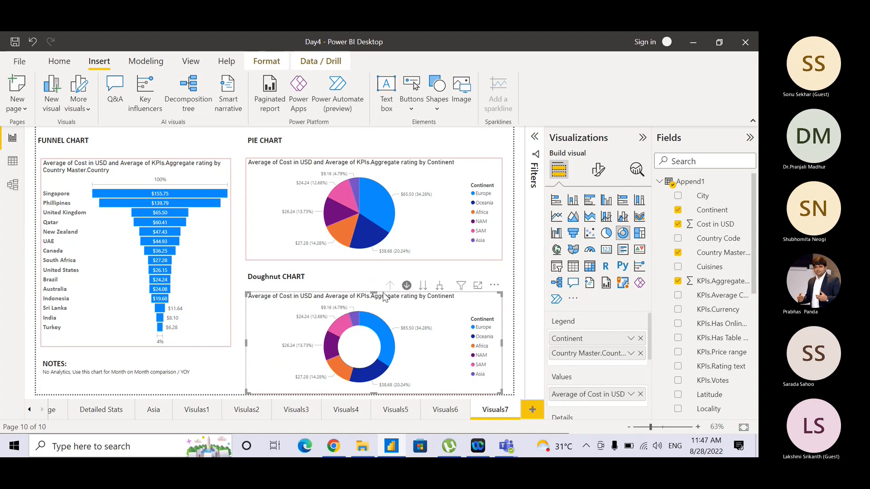
Nudge the donut chart slightly upward so it sits just below its title and clear of the page's bottom edge
{"action": "key", "text": "Up"}
{"action": "key", "text": "Up"}
{"action": "key", "text": "Up"}
{"action": "key", "text": "Up"}
{"action": "key", "text": "Up"}
{"action": "key", "text": "Up"}
{"action": "key", "text": "Up"}
{"action": "key", "text": "Up"}
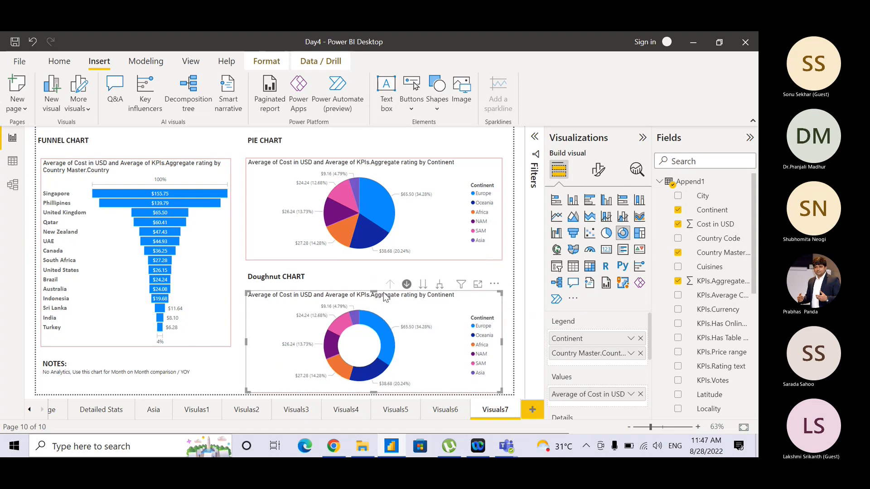
{"action": "key", "text": "Up"}
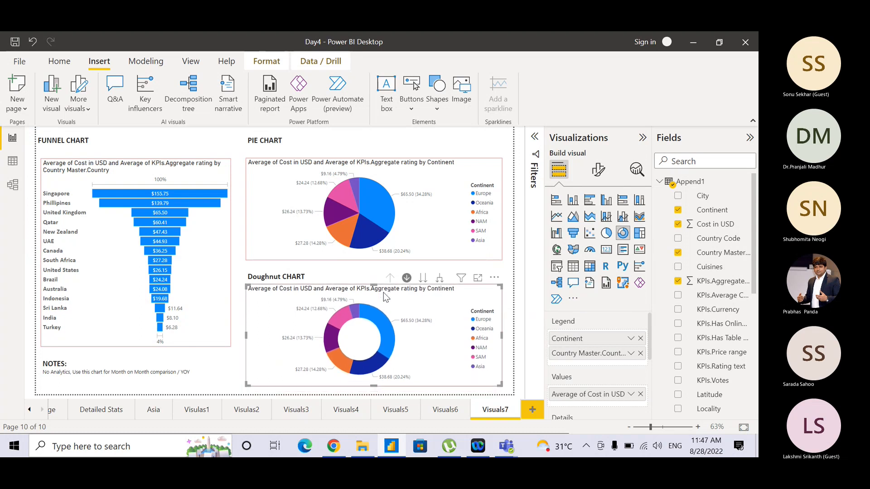
{"action": "key", "text": "Down"}
{"action": "key", "text": "Down"}
{"action": "key", "text": "Down"}
{"action": "key", "text": "Down"}
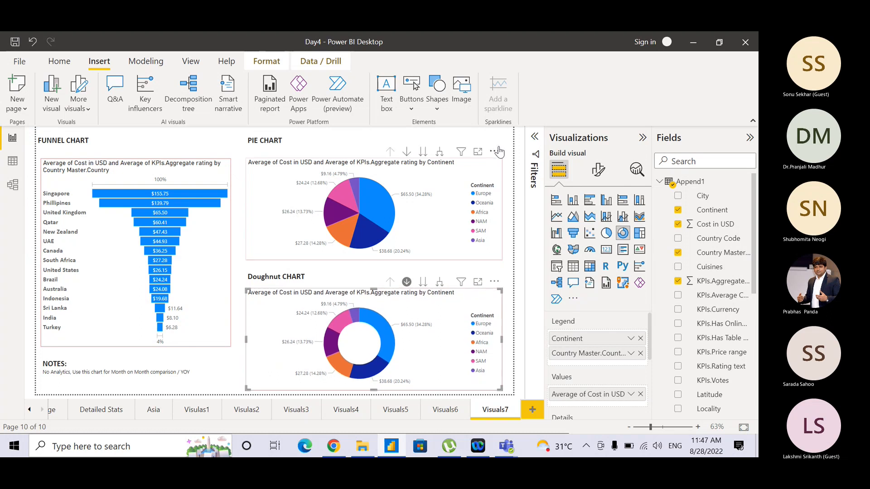
{"action": "left_click", "coordinate": [507, 147]}
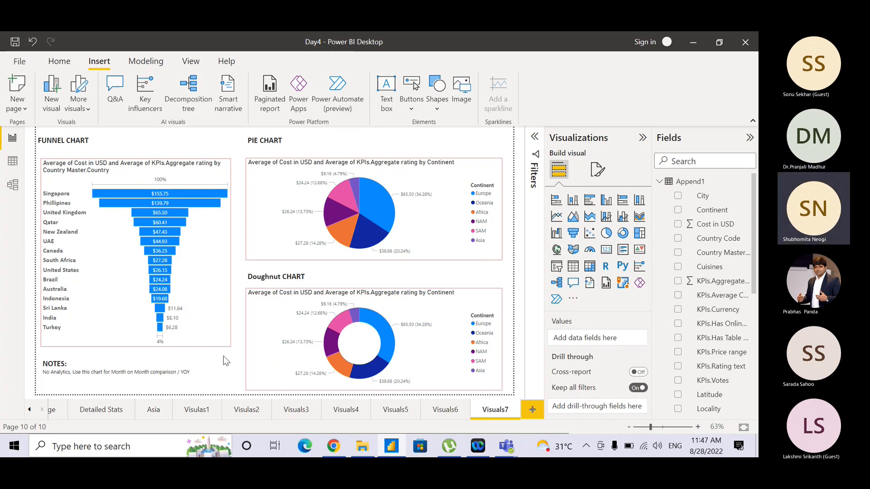
Insert a right block arrow, shrink it and place it between the NOTES text and the donut chart
{"action": "left_click", "coordinate": [436, 111]}
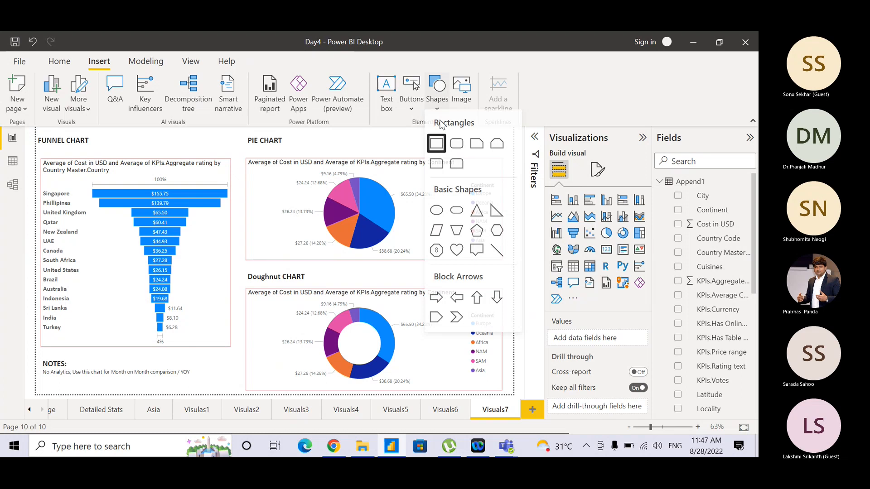
{"action": "left_click", "coordinate": [436, 303]}
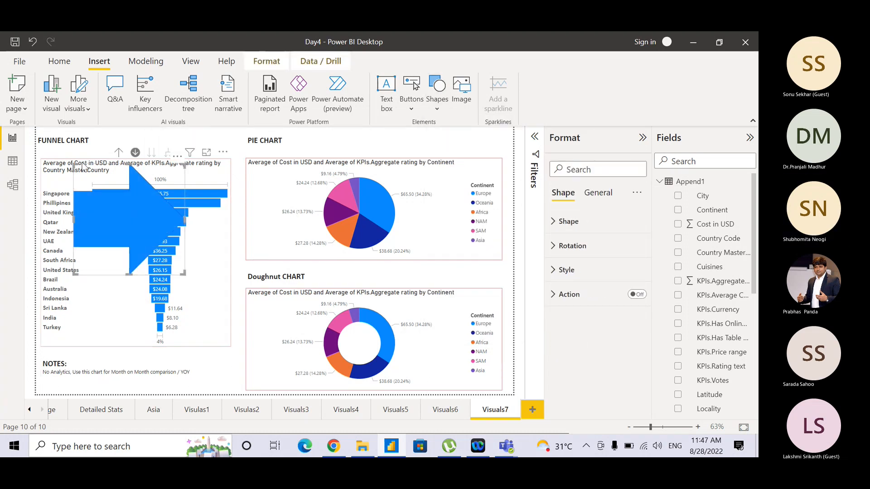
{"action": "left_click_drag", "start_coordinate": [75, 166], "coordinate": [157, 261]}
{"action": "left_click_drag", "start_coordinate": [168, 272], "coordinate": [228, 375]}
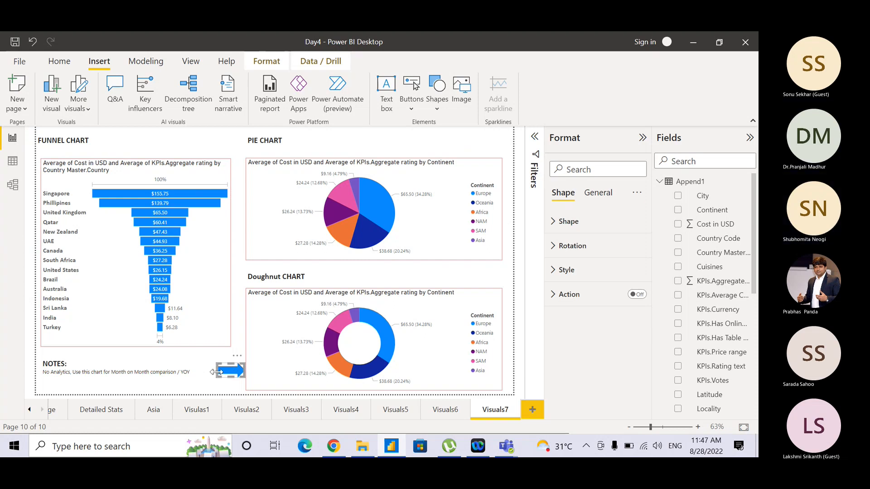
{"action": "left_click_drag", "start_coordinate": [222, 376], "coordinate": [229, 374]}
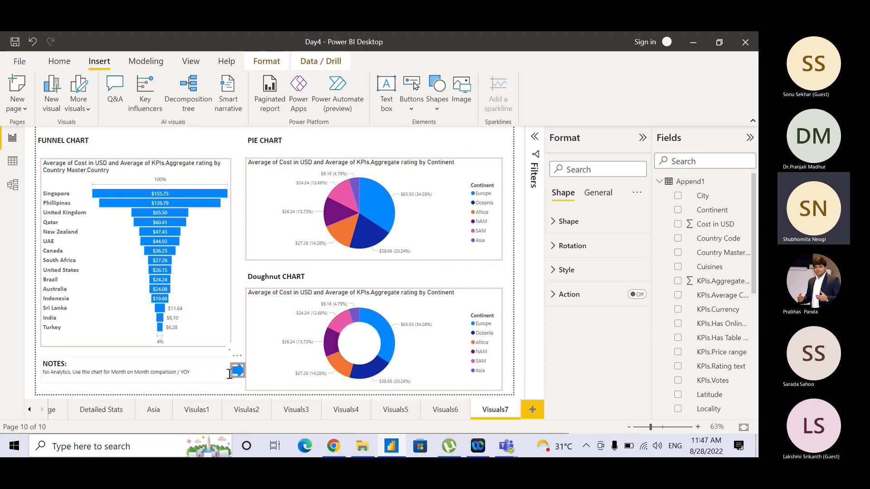
{"action": "left_click", "coordinate": [516, 276]}
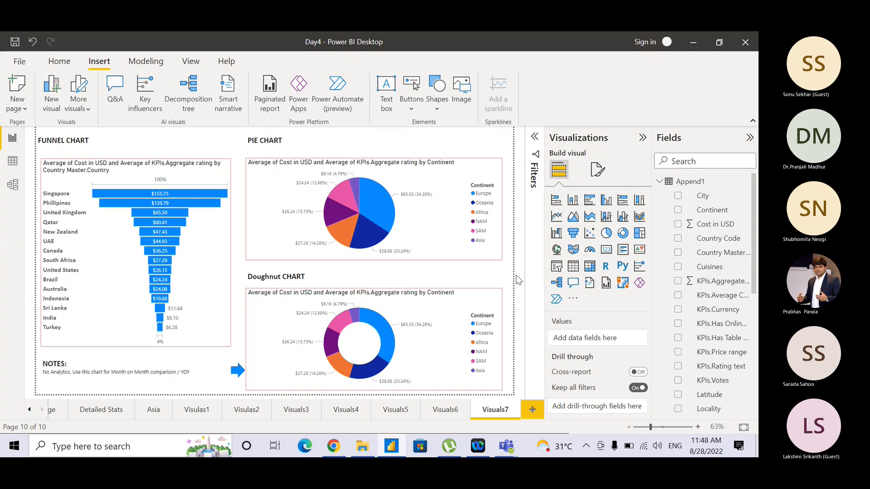
Duplicate the Visuals7 page and rename the copy "Visuals8"
{"action": "right_click", "coordinate": [499, 415]}
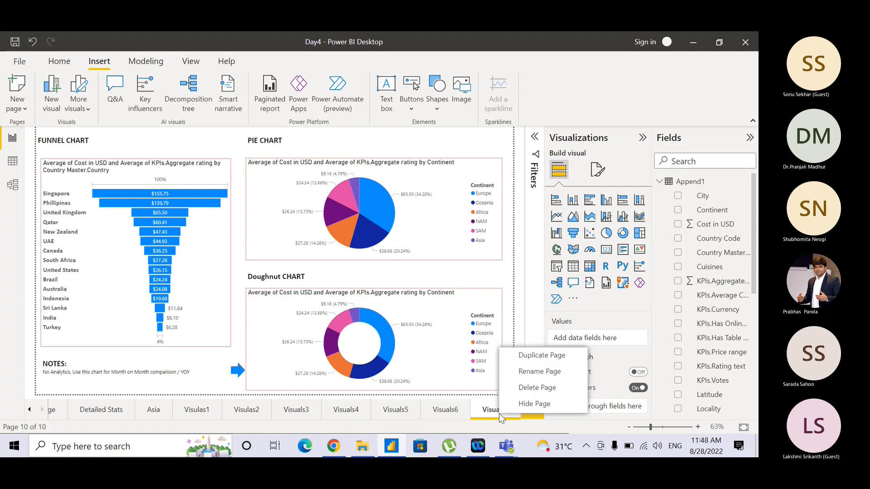
{"action": "left_click", "coordinate": [543, 356]}
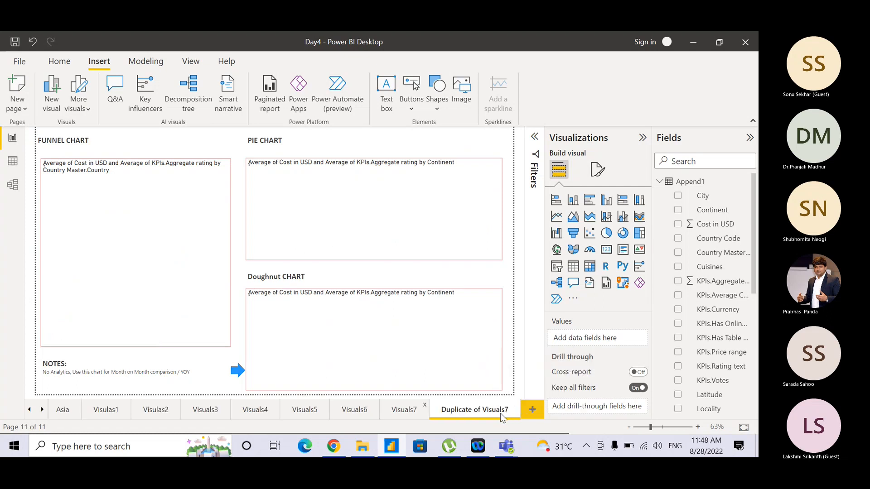
{"action": "double_click", "coordinate": [491, 409]}
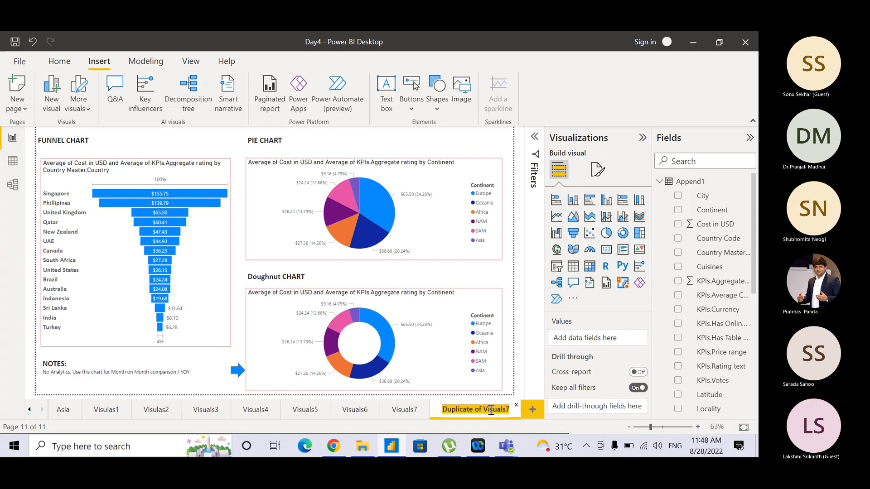
{"action": "type", "text": "Visuals"}
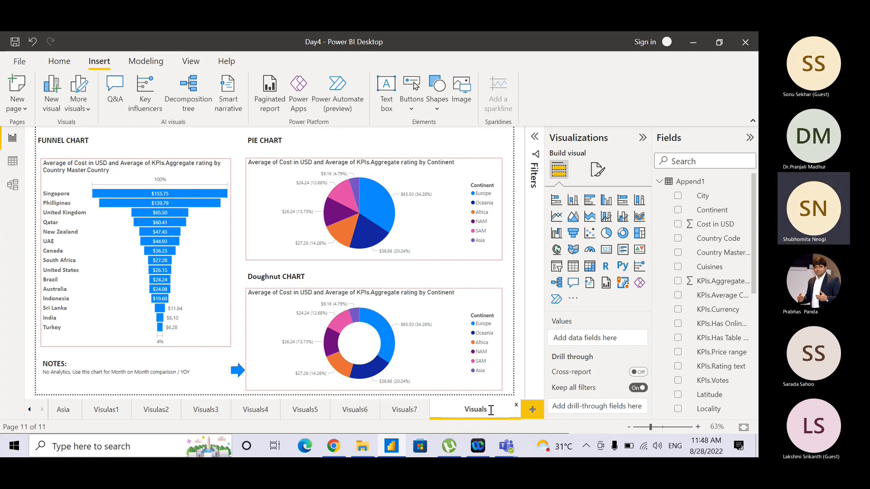
{"action": "type", "text": "8"}
{"action": "key", "text": "Return"}
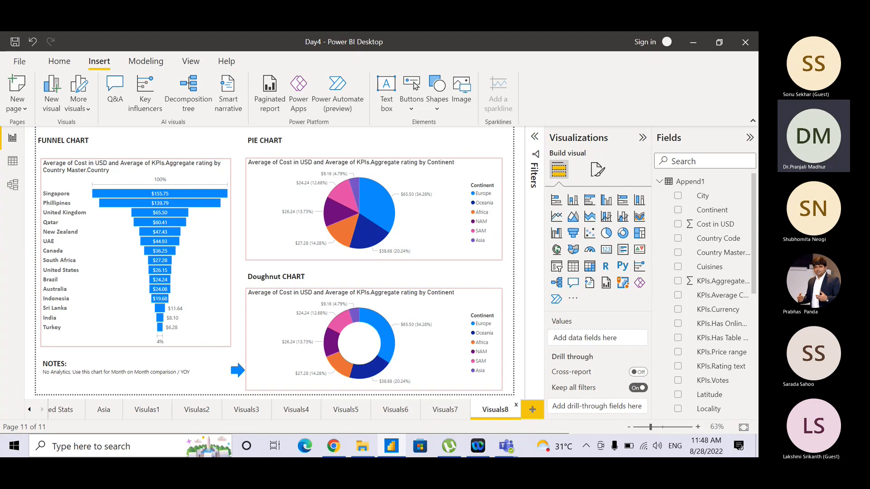
Delete the donut chart, pie chart, their titles and the arrow from Visuals8, keeping only the funnel chart, its title and notes
{"action": "left_click", "coordinate": [472, 289]}
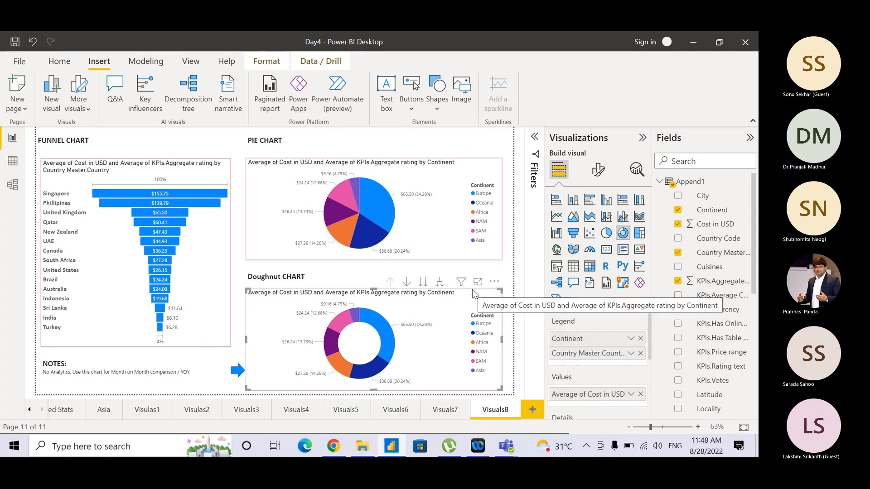
{"action": "key", "text": "Delete"}
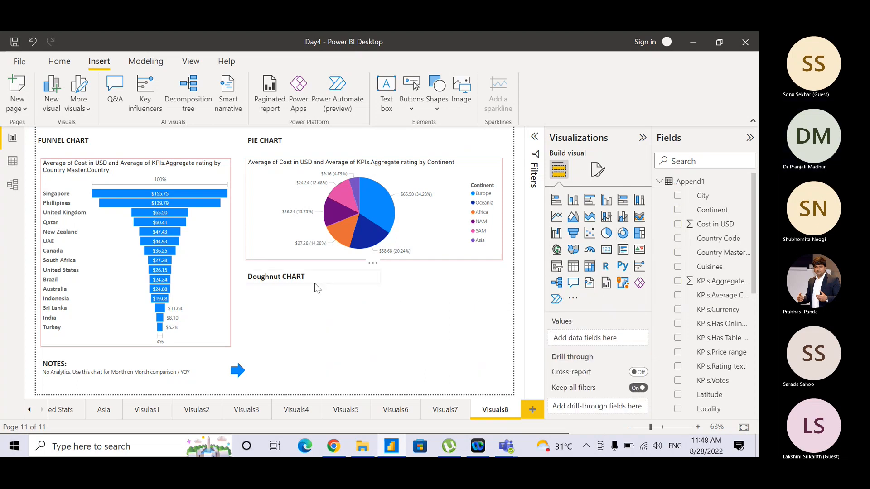
{"action": "left_click", "coordinate": [315, 289]}
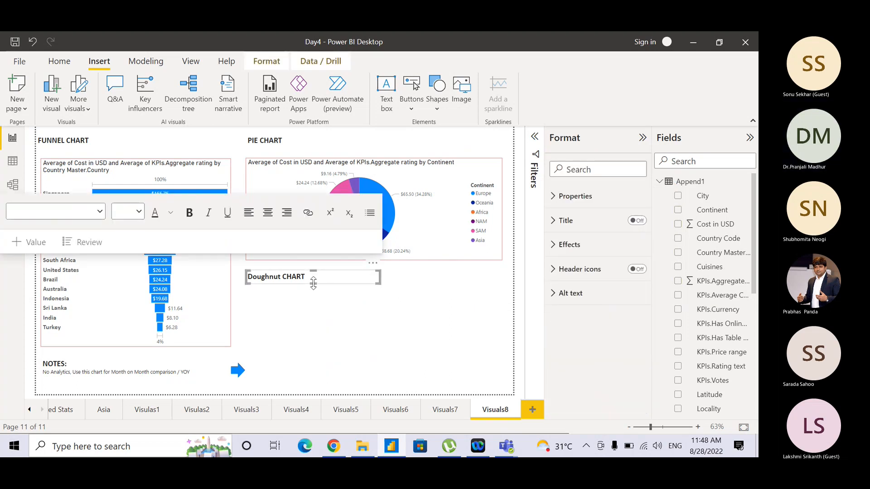
{"action": "key", "text": "Delete"}
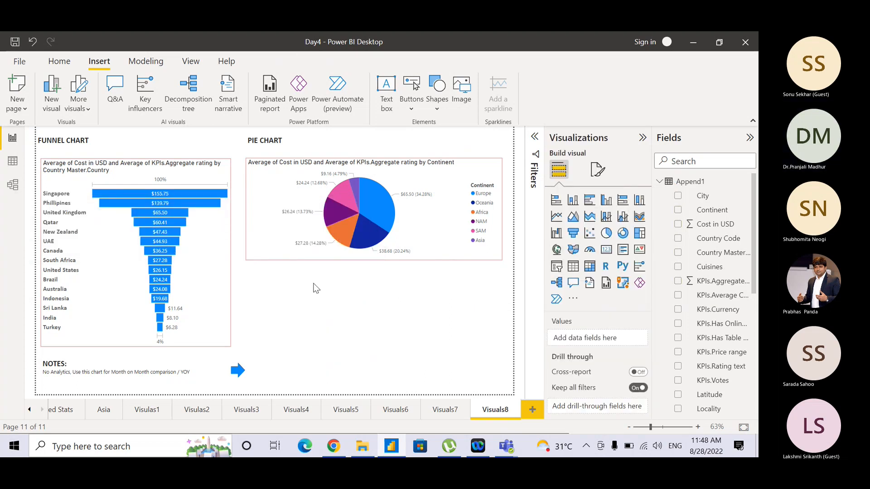
{"action": "left_click", "coordinate": [237, 370]}
{"action": "key", "text": "Delete"}
{"action": "left_click_drag", "start_coordinate": [244, 279], "coordinate": [507, 135]}
{"action": "key", "text": "Delete"}
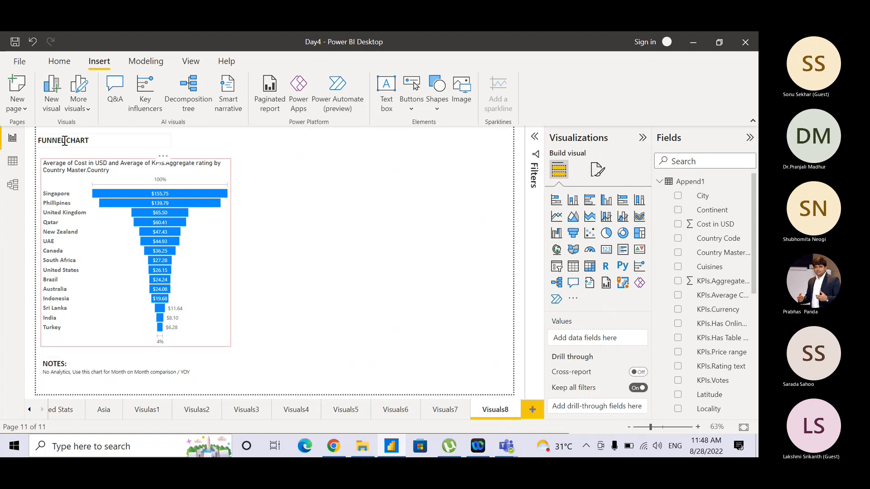
Change the "FUNNEL CHART" title on Visuals8 to "TREEMAP CHART"
{"action": "left_click_drag", "start_coordinate": [65, 141], "coordinate": [35, 141]}
{"action": "type", "text": "TREEMAP"}
Convert the funnel chart to a treemap and enlarge it to span the page's width above the notes
{"action": "left_click", "coordinate": [225, 236]}
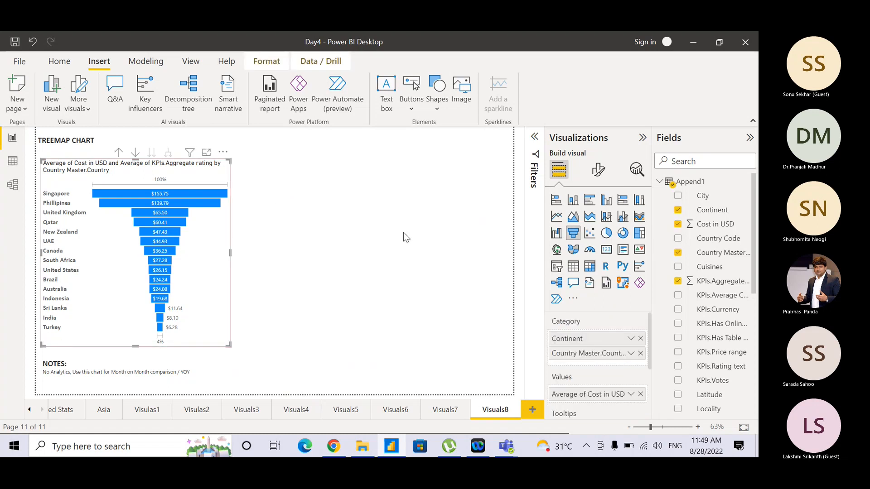
{"action": "left_click", "coordinate": [640, 234]}
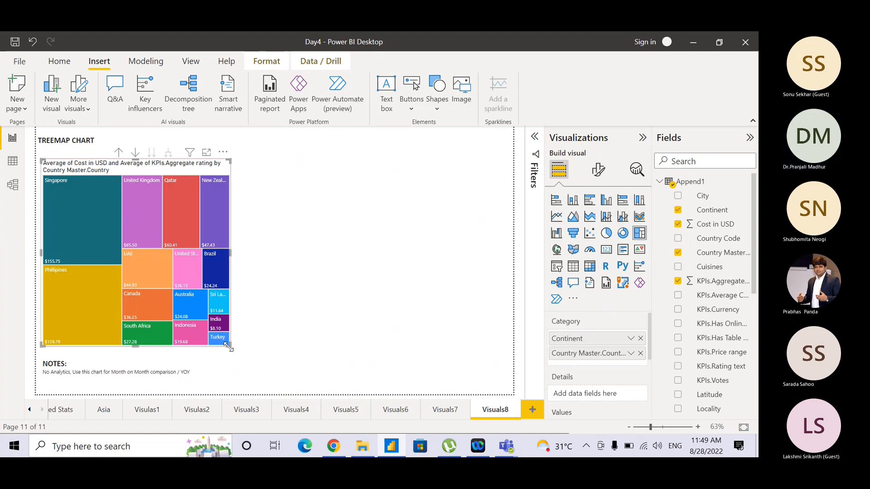
{"action": "left_click_drag", "start_coordinate": [325, 352], "coordinate": [507, 352]}
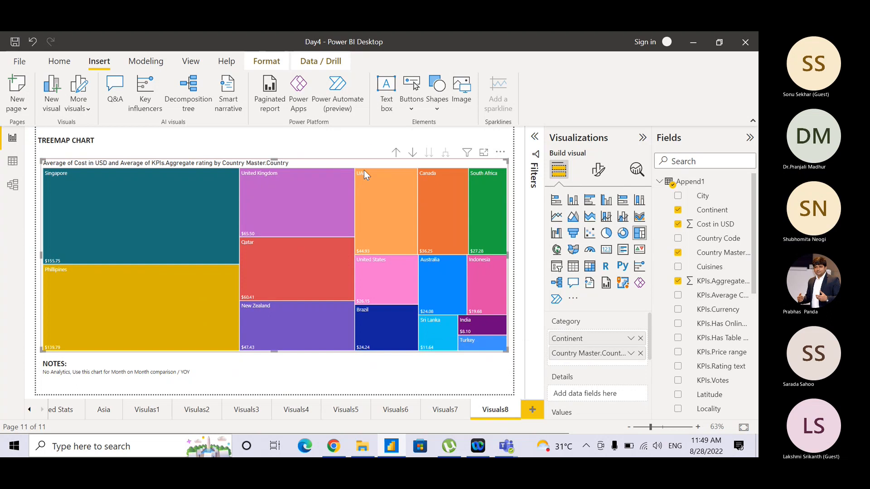
{"action": "left_click", "coordinate": [367, 137]}
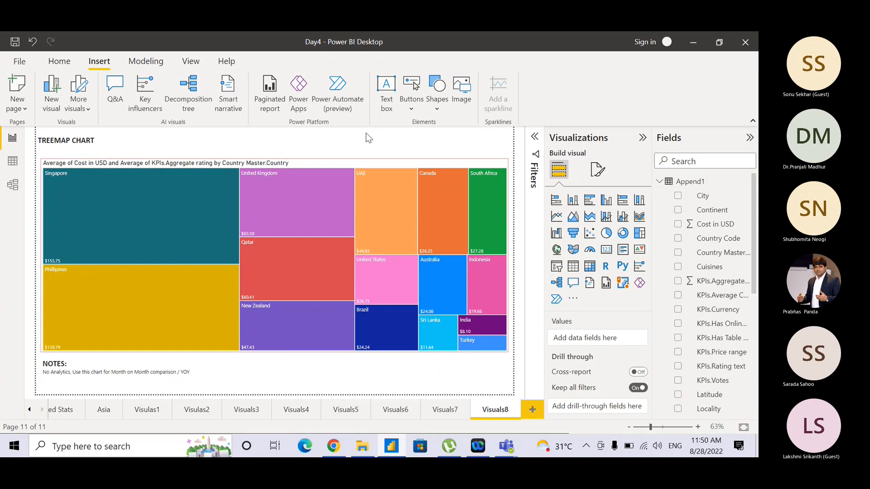
Drill the treemap up from the country level to the Continent level
{"action": "left_click", "coordinate": [381, 162]}
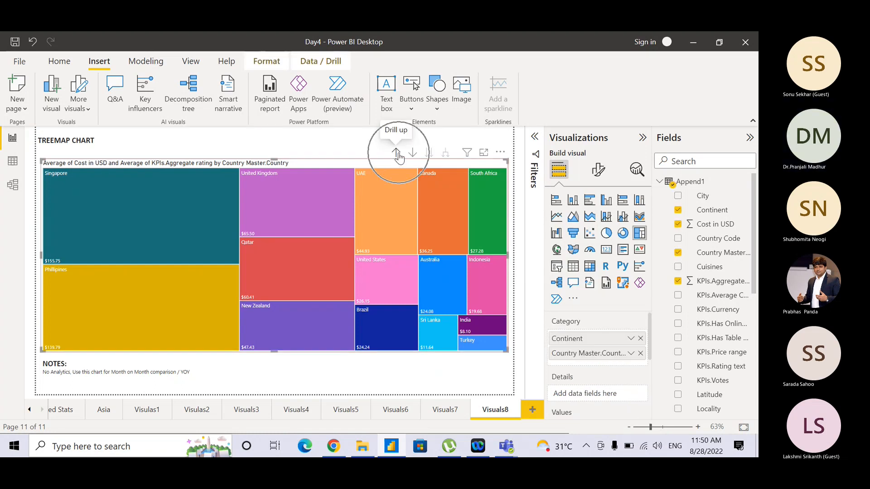
{"action": "left_click", "coordinate": [398, 153]}
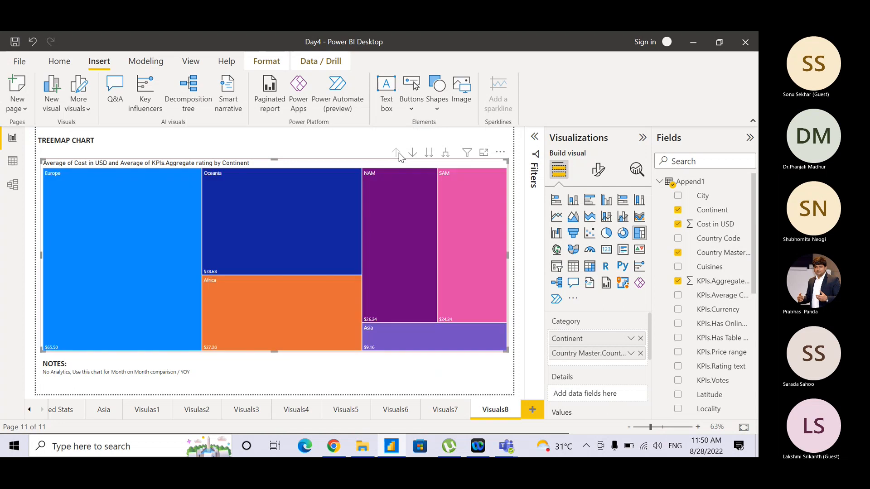
{"action": "left_click", "coordinate": [312, 144]}
{"action": "left_click", "coordinate": [349, 170]}
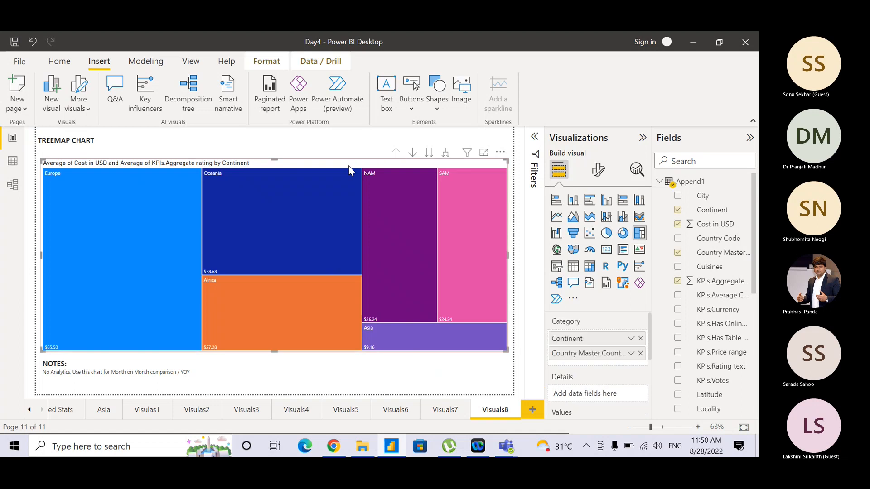
{"action": "left_click", "coordinate": [390, 154]}
{"action": "left_click", "coordinate": [310, 150]}
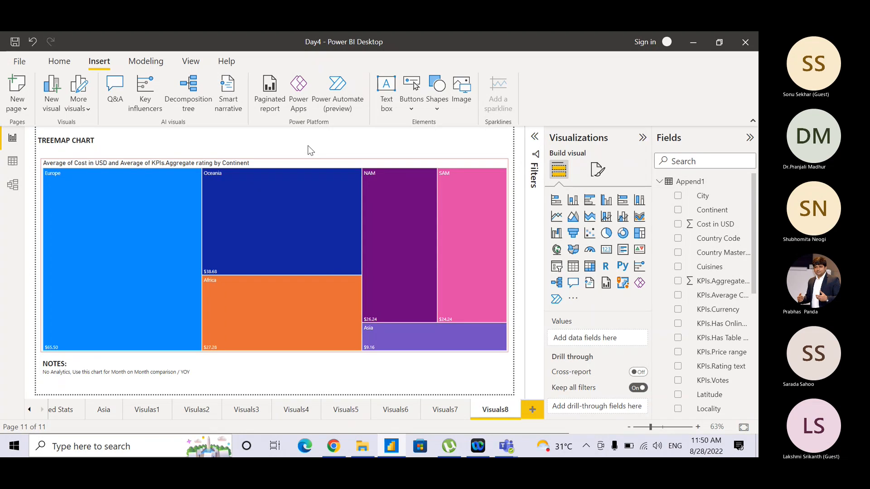
{"action": "mouse_move", "coordinate": [421, 161]}
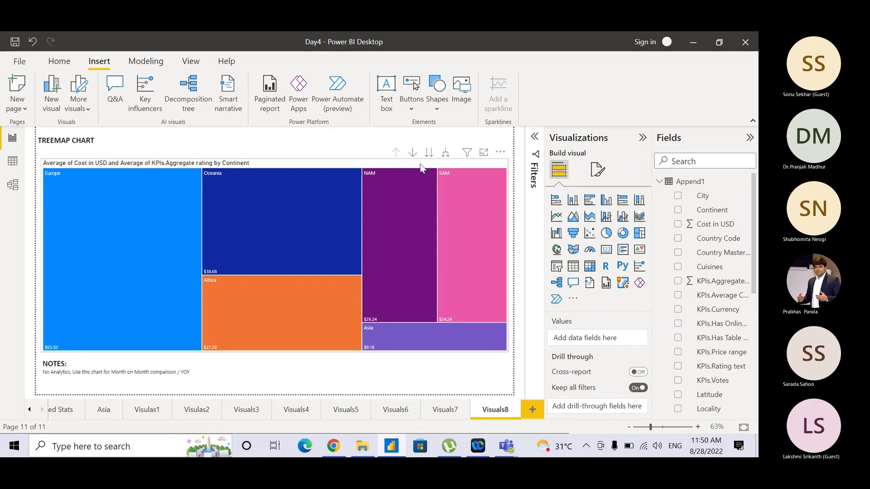
{"action": "key", "text": "ctrl"}
{"action": "left_click", "coordinate": [397, 164]}
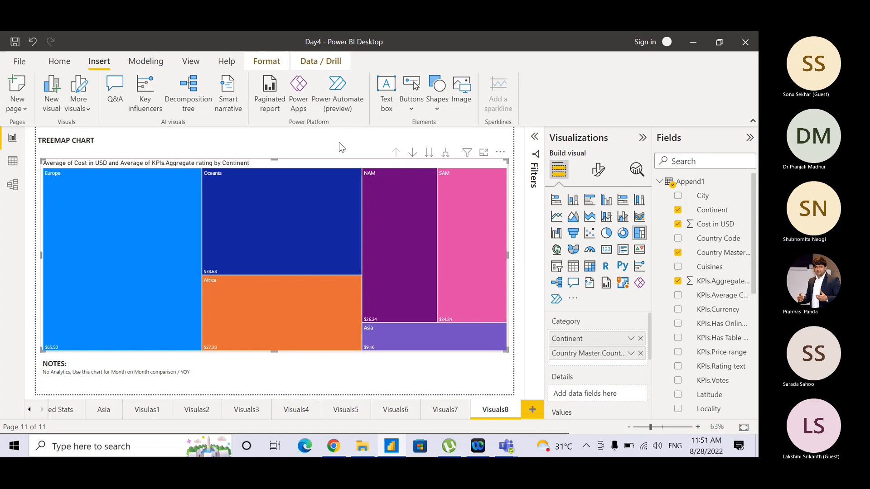
Remove the country field from the treemap's category and add it back below Continent
{"action": "left_click", "coordinate": [639, 354]}
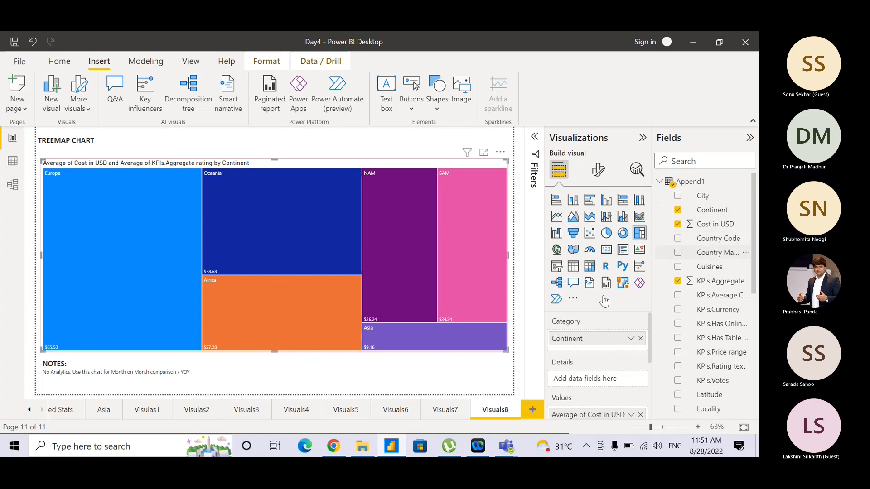
{"action": "left_click_drag", "start_coordinate": [604, 301], "coordinate": [587, 351]}
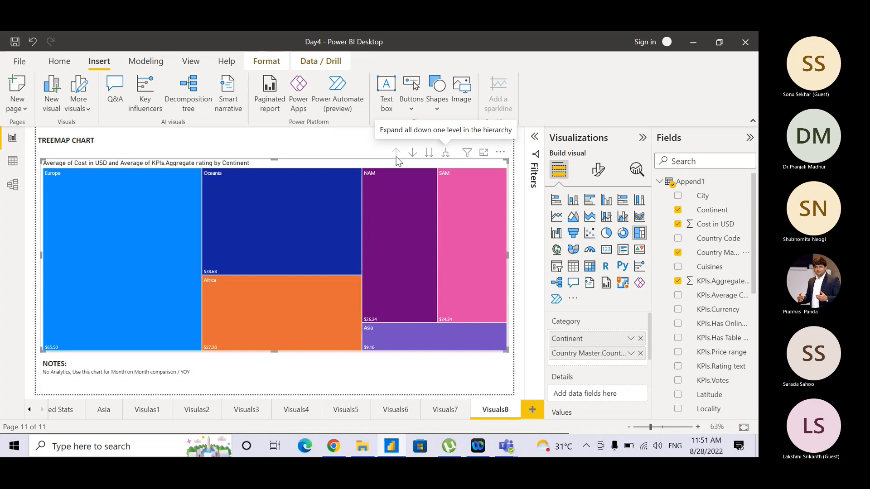
{"action": "left_click", "coordinate": [368, 143]}
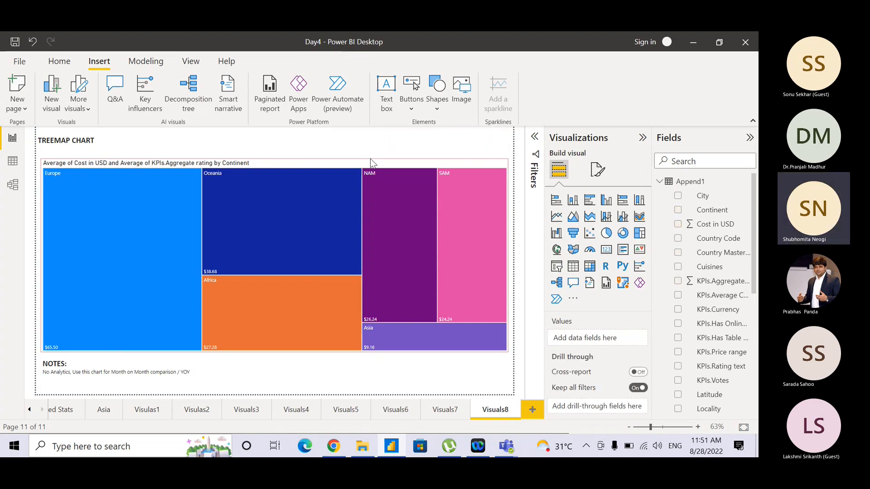
{"action": "left_click", "coordinate": [370, 162]}
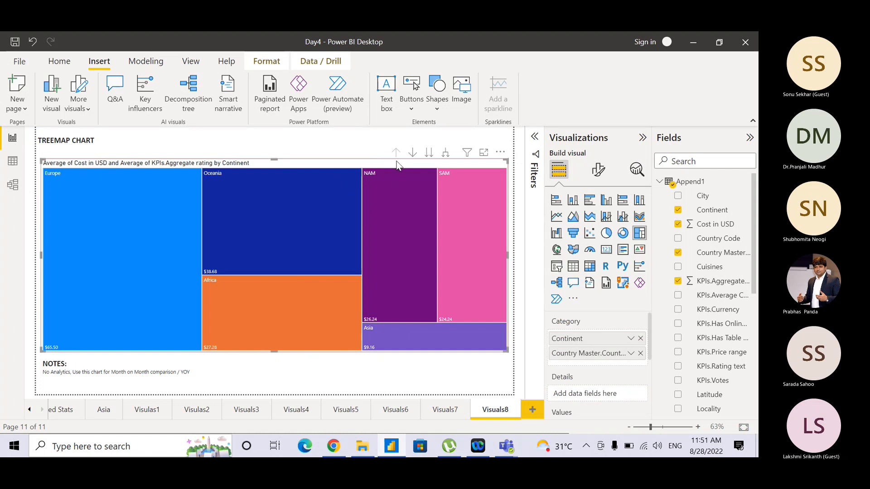
{"action": "left_click", "coordinate": [343, 154]}
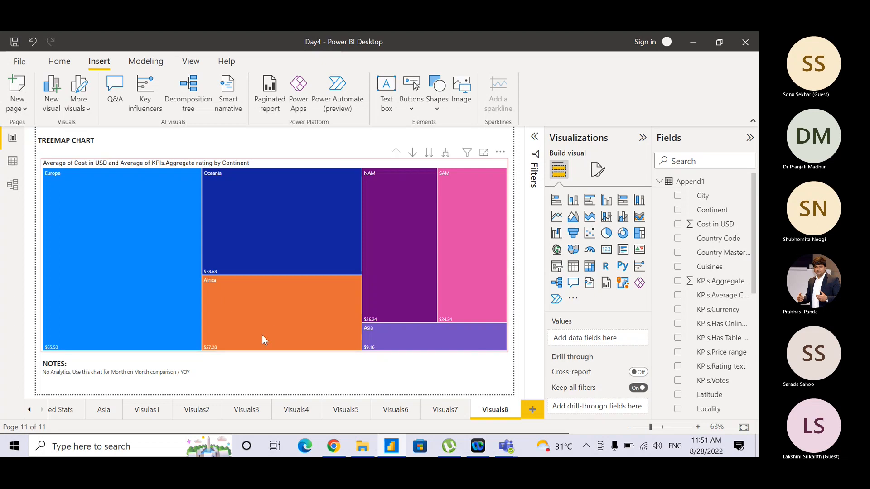
Rewrite the note text after "No Analytics," as "Use this visual for a broader explanation of statistics"
{"action": "left_click_drag", "start_coordinate": [72, 372], "coordinate": [201, 373]}
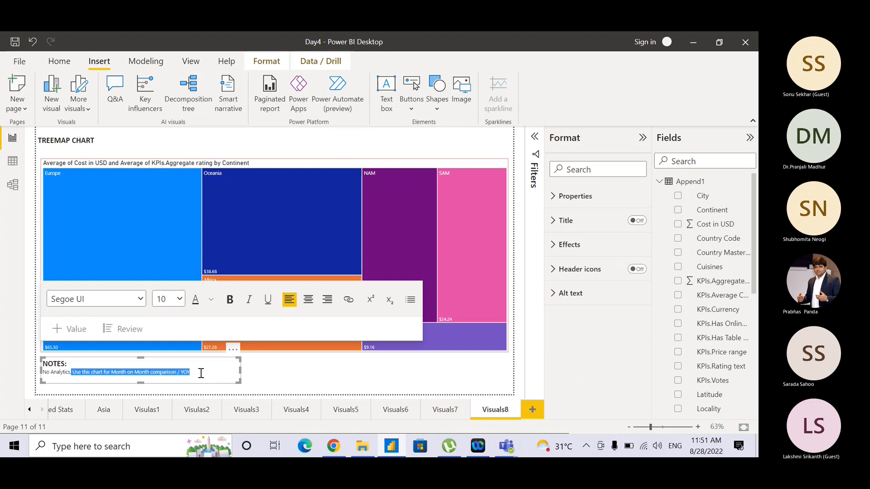
{"action": "key", "text": "Delete"}
{"action": "type", "text": "Use th"}
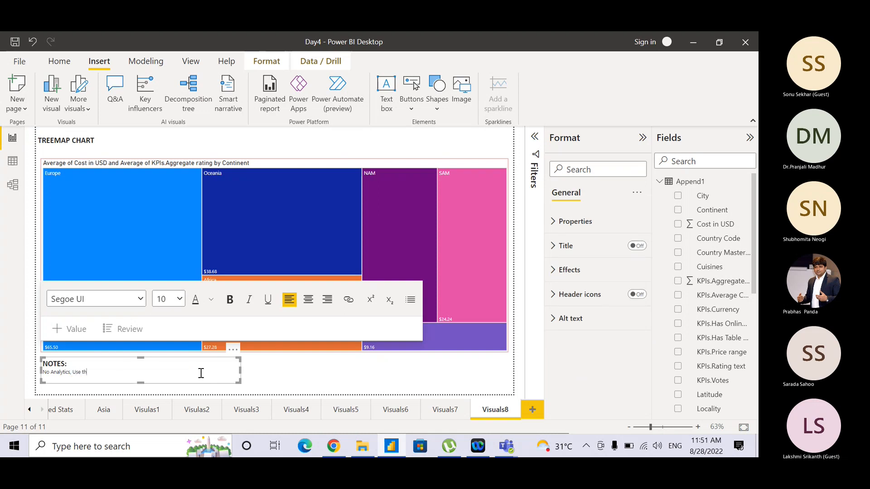
{"action": "type", "text": "is visual for a broader explanation of stati"}
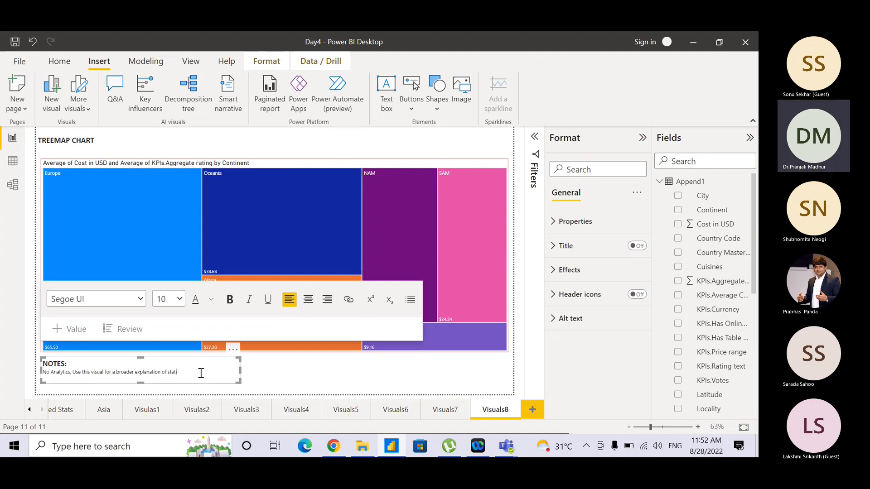
{"action": "type", "text": "stics"}
{"action": "left_click", "coordinate": [272, 375]}
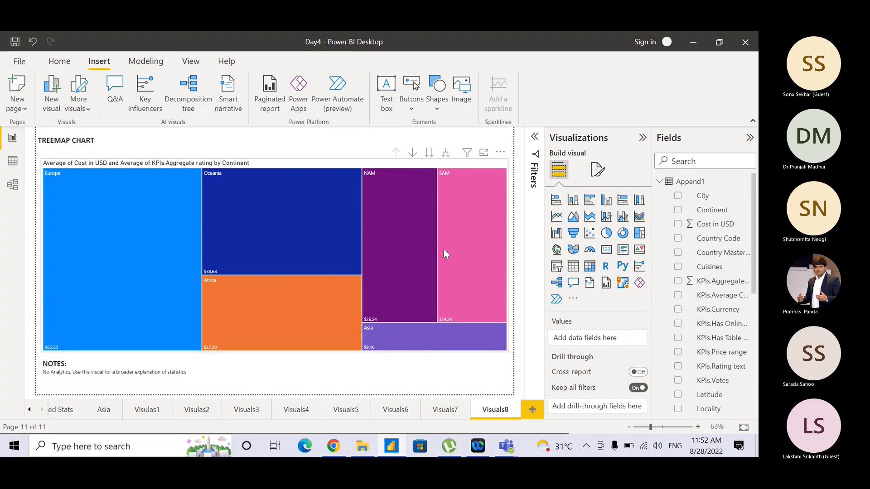
Drill the whole treemap down from the Continent level to the country level
{"action": "mouse_move", "coordinate": [443, 249]}
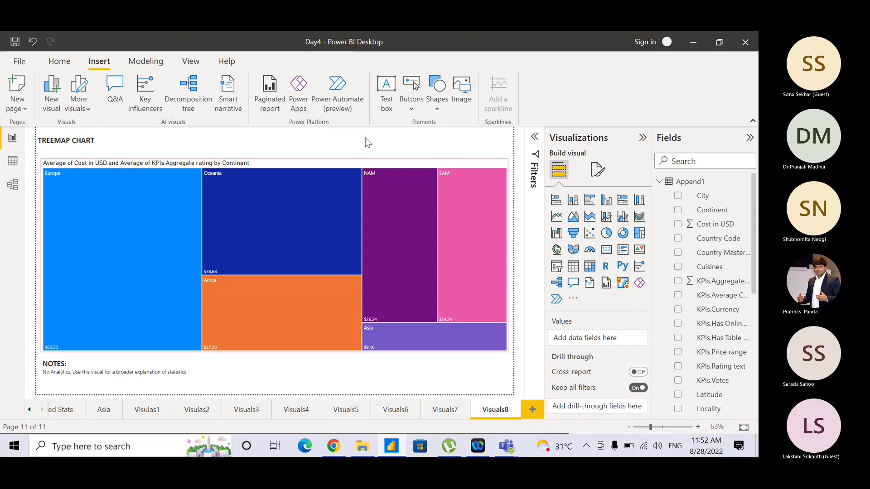
{"action": "mouse_move", "coordinate": [133, 198]}
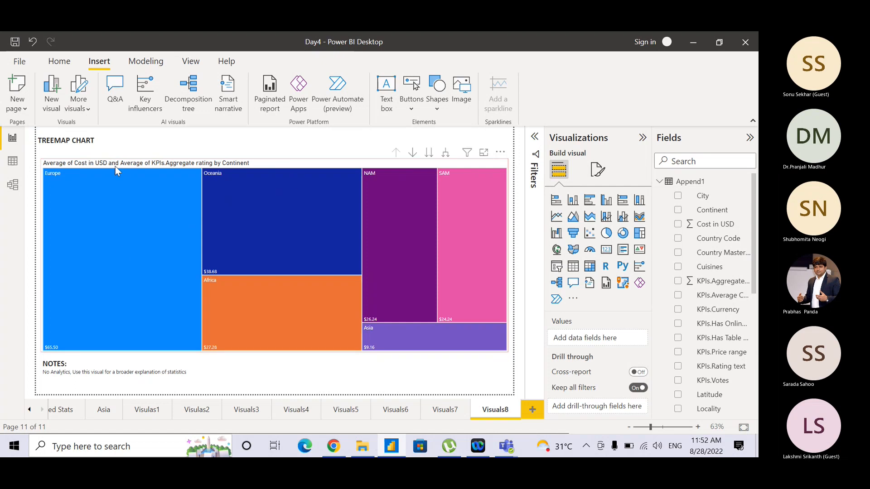
{"action": "mouse_move", "coordinate": [83, 280]}
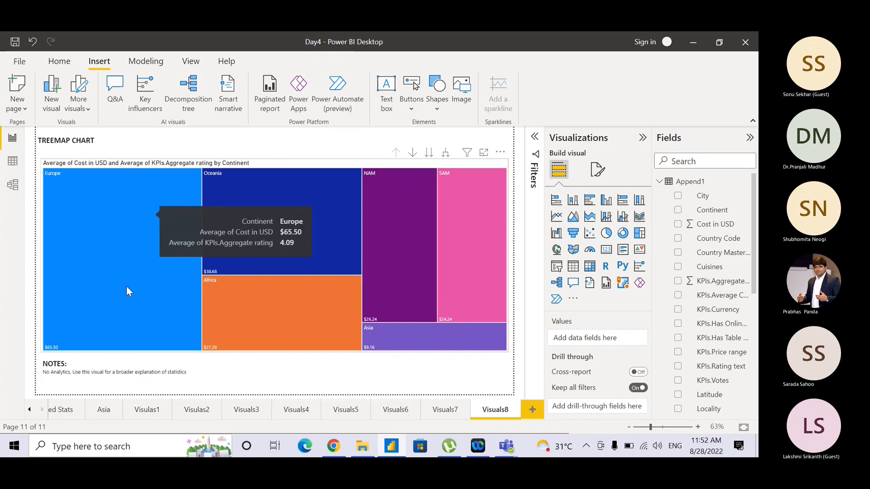
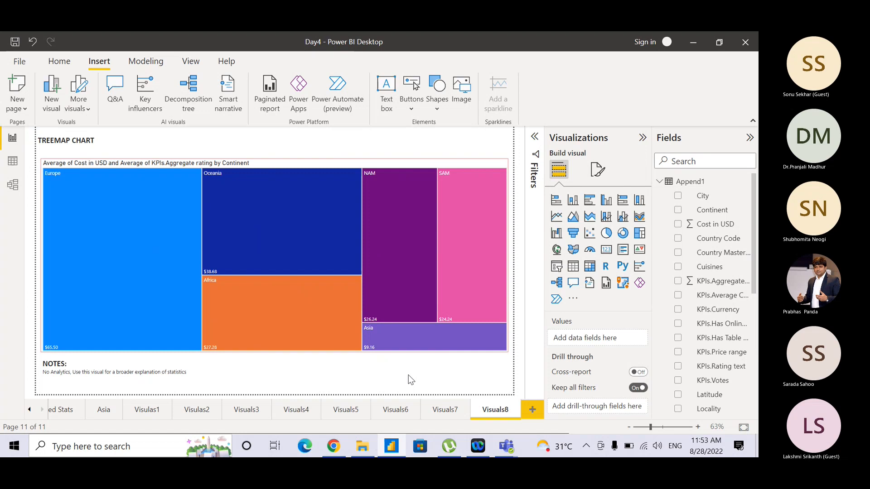
{"action": "mouse_move", "coordinate": [419, 168]}
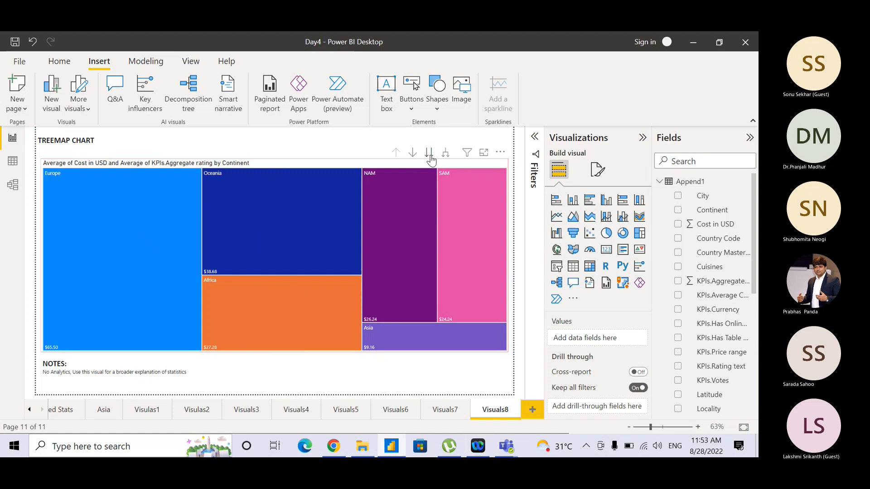
{"action": "left_click", "coordinate": [430, 154]}
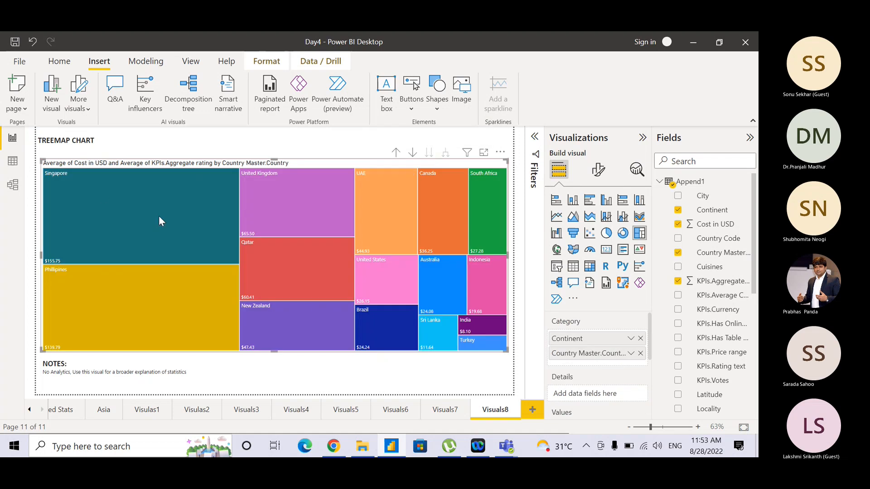
Examine the cost and rating details of the country tiles, including Singapore, United Kingdom, UAE and Indonesia
{"action": "mouse_move", "coordinate": [191, 214]}
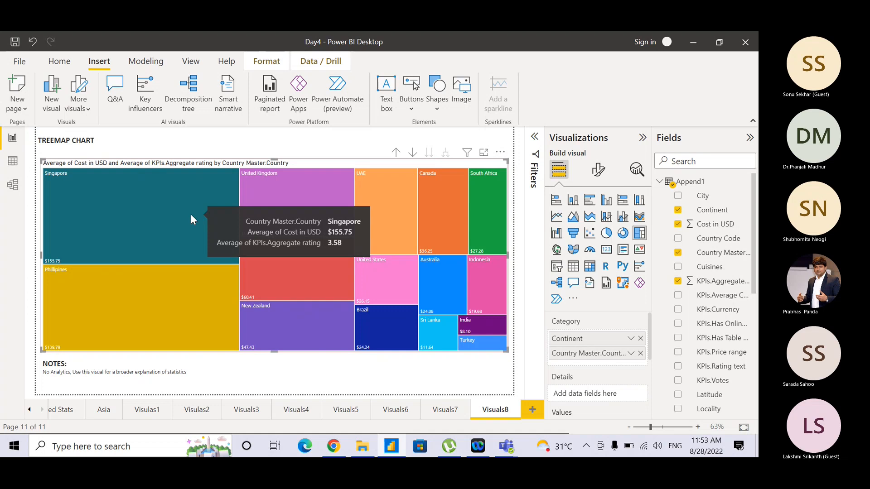
{"action": "mouse_move", "coordinate": [289, 235]}
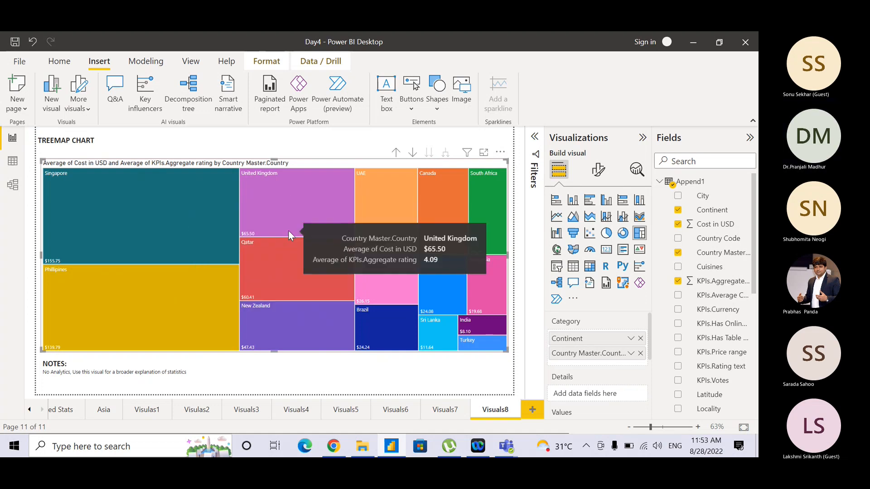
{"action": "mouse_move", "coordinate": [384, 226]}
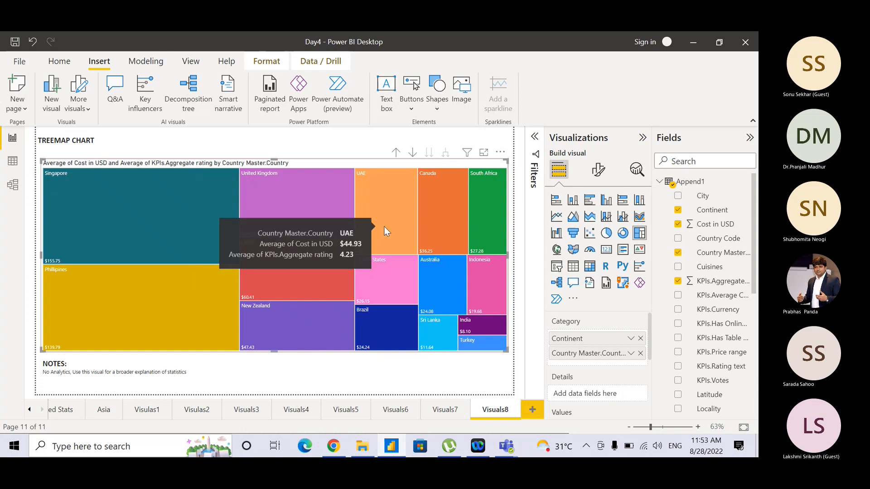
{"action": "mouse_move", "coordinate": [392, 289]}
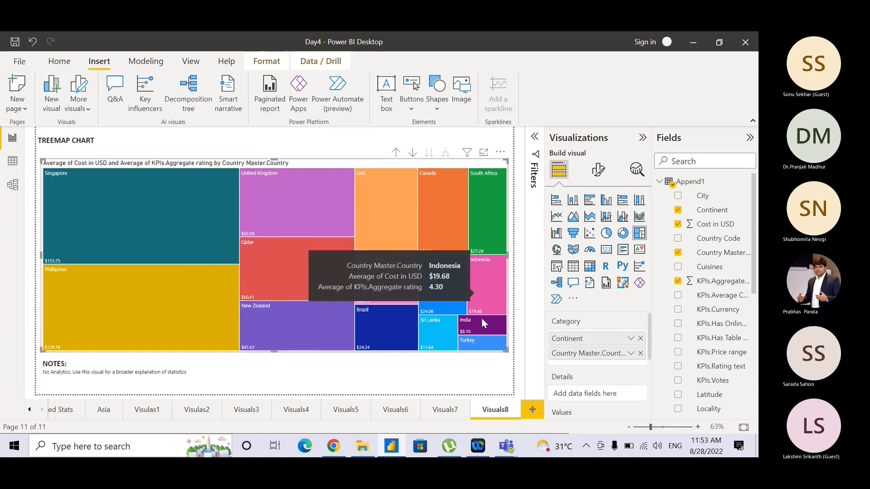
{"action": "left_click", "coordinate": [480, 369]}
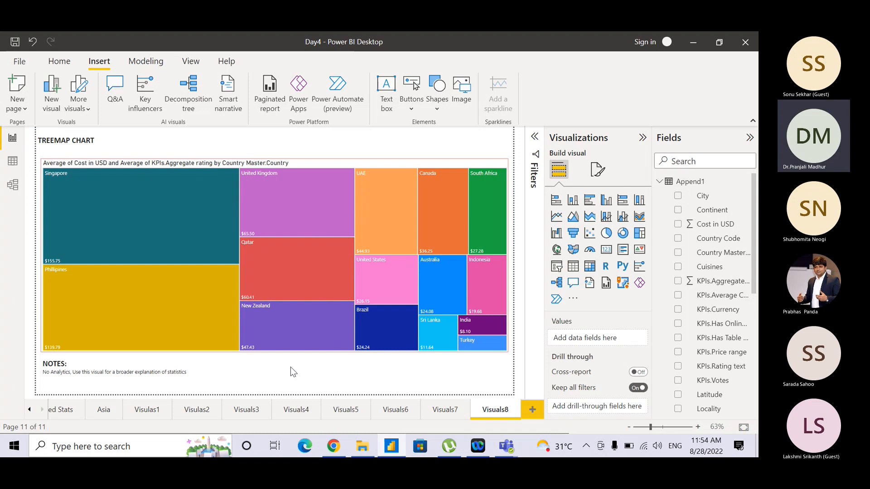
Append "that shows area wise" to the end of the treemap's note
{"action": "left_click", "coordinate": [368, 161]}
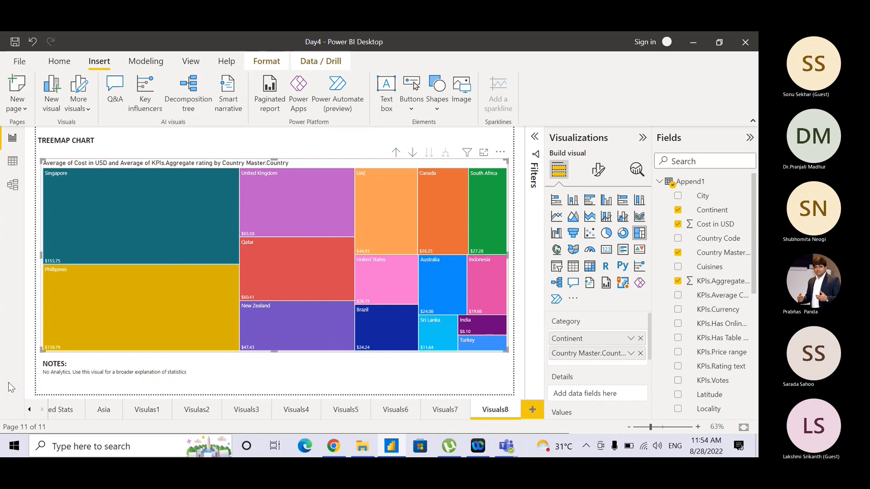
{"action": "left_click", "coordinate": [207, 372]}
{"action": "type", "text": "that sho"}
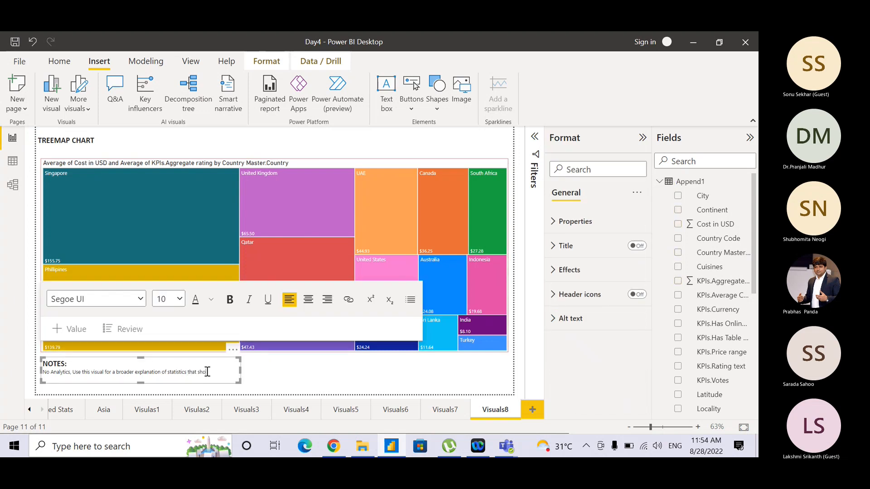
{"action": "type", "text": "ws area wise"}
{"action": "left_click", "coordinate": [316, 382]}
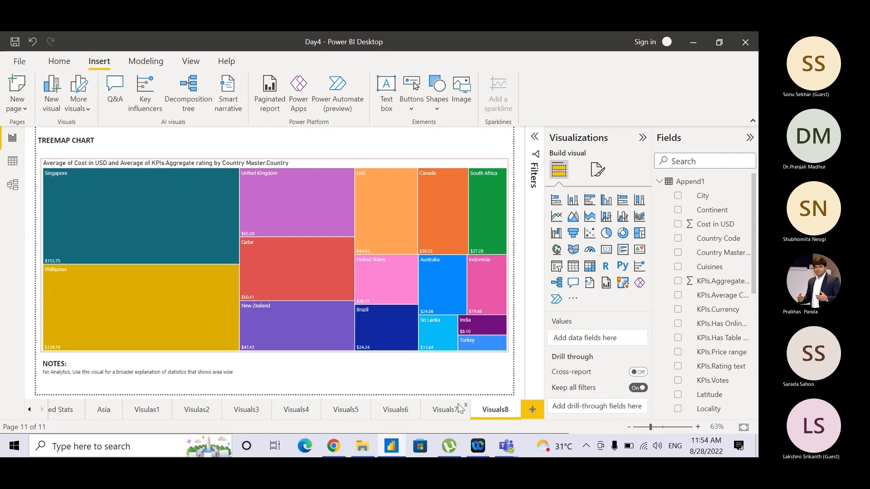
Duplicate the Visuals7 page and rename the copy Visuals9
{"action": "left_click", "coordinate": [449, 413]}
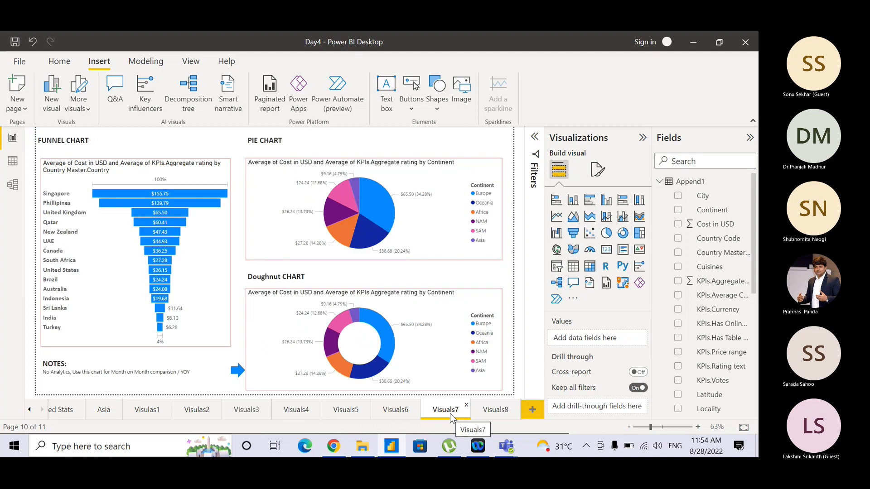
{"action": "right_click", "coordinate": [450, 415]}
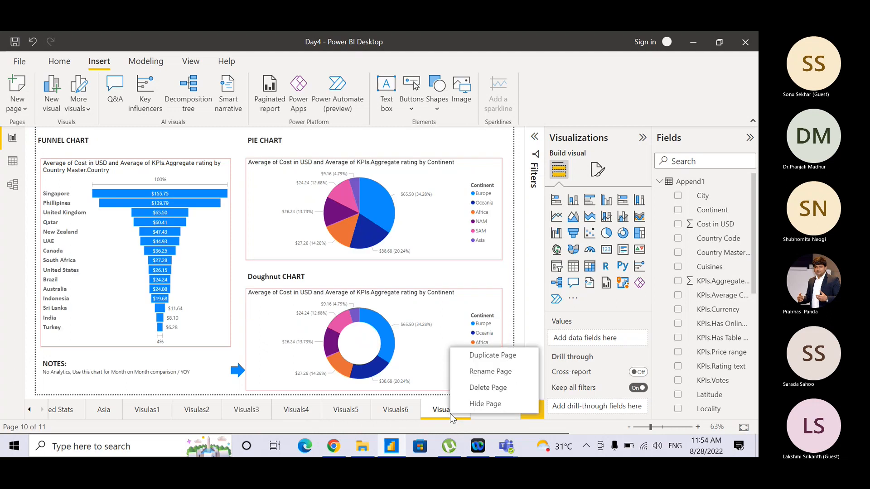
{"action": "left_click", "coordinate": [515, 354]}
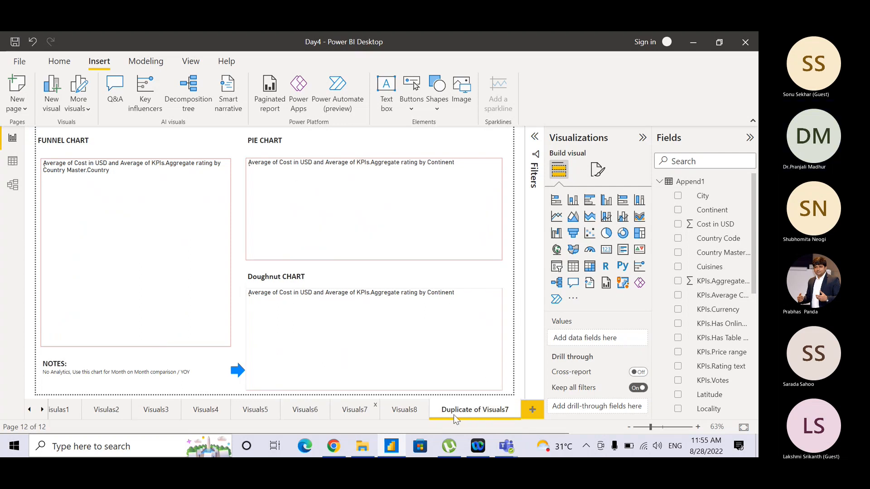
{"action": "double_click", "coordinate": [463, 409]}
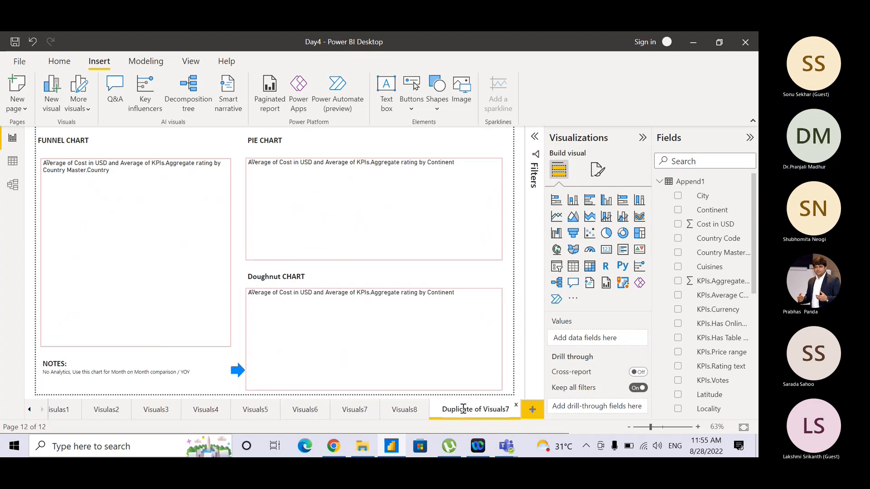
{"action": "type", "text": "Visuals"}
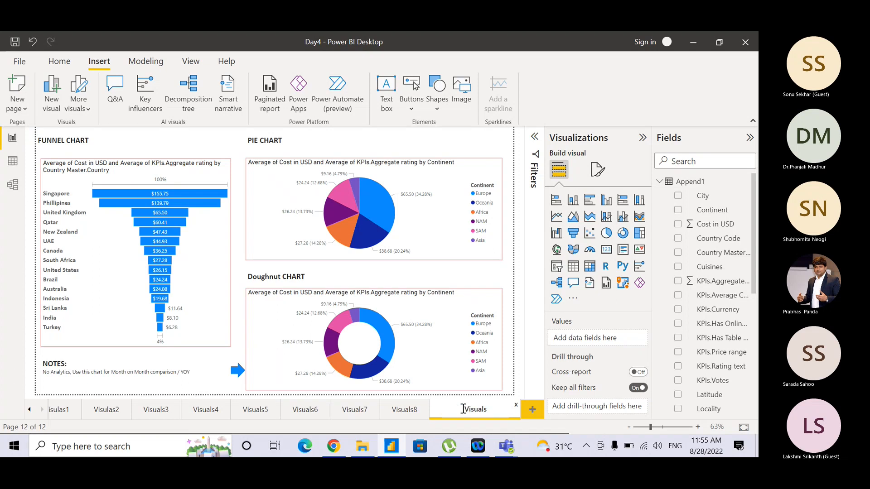
{"action": "type", "text": "9"}
{"action": "key", "text": "Return"}
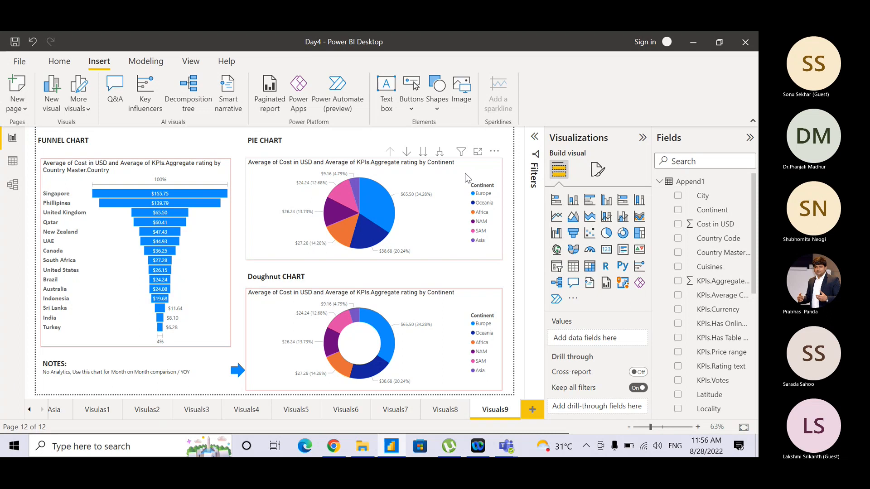
Change the "PIE CHART" title on Visuals9 to "GUAGE CHART"
{"action": "left_click", "coordinate": [453, 168]}
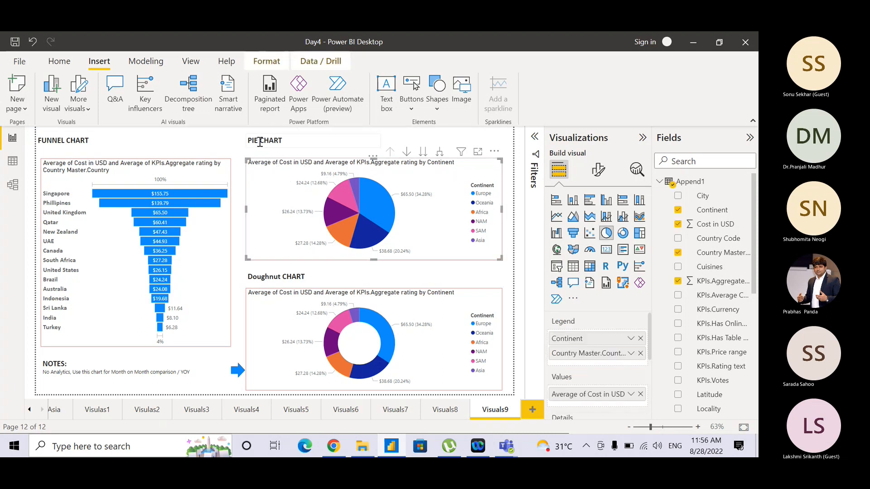
{"action": "left_click", "coordinate": [259, 142]}
{"action": "left_click_drag", "start_coordinate": [259, 141], "coordinate": [247, 143]}
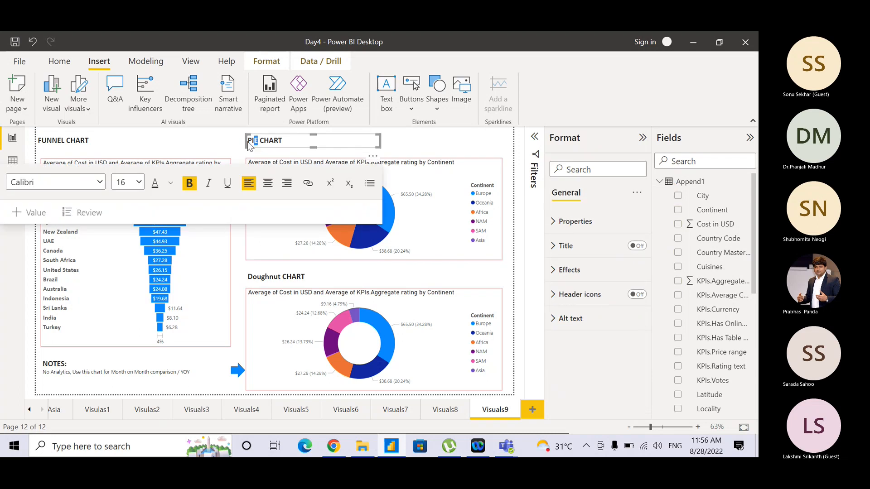
{"action": "type", "text": "GUAGE"}
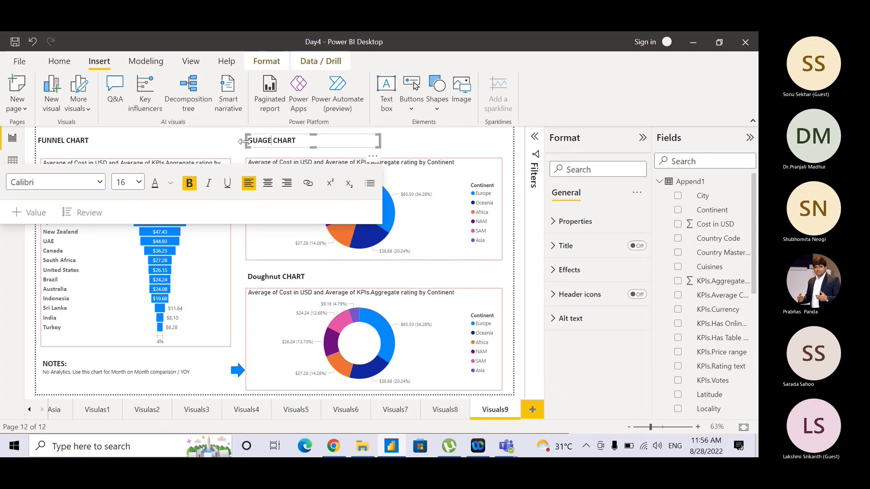
Convert the pie chart under the "GUAGE CHART" title into a gauge visual
{"action": "left_click", "coordinate": [397, 142]}
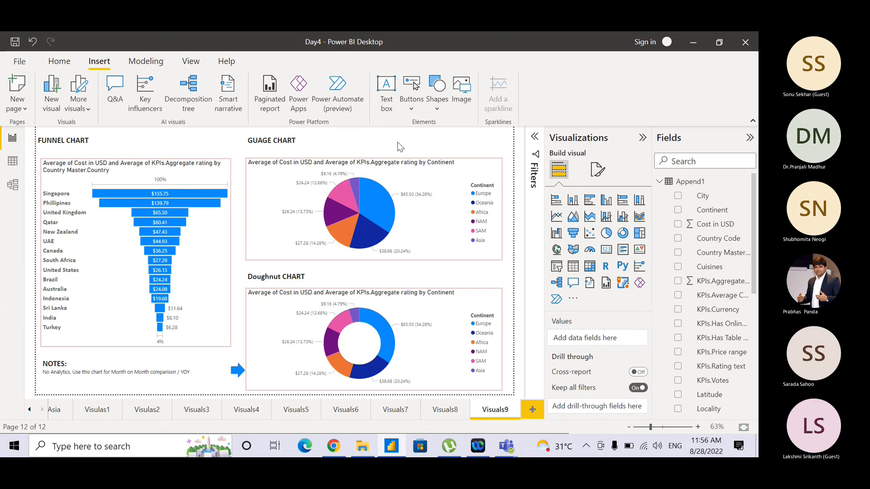
{"action": "left_click", "coordinate": [467, 173]}
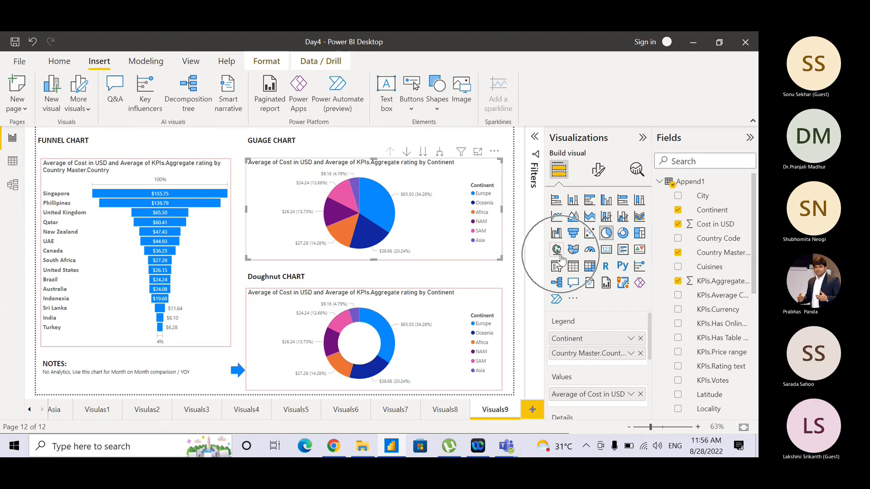
{"action": "left_click", "coordinate": [588, 252]}
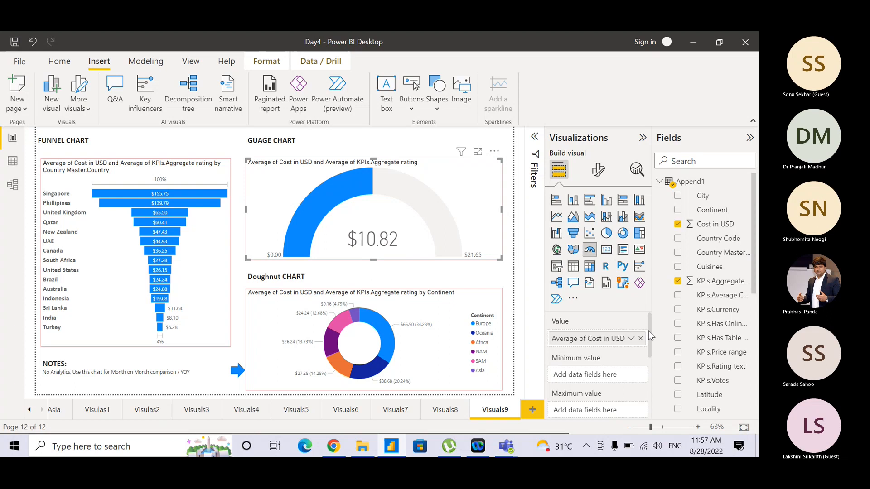
Remove the average of KPIs.Aggregate rating from the gauge's tooltips
{"action": "left_click_drag", "start_coordinate": [648, 330], "coordinate": [645, 296]}
{"action": "key", "text": "ctrl"}
{"action": "key", "text": "ctrl"}
{"action": "key", "text": "ctrl"}
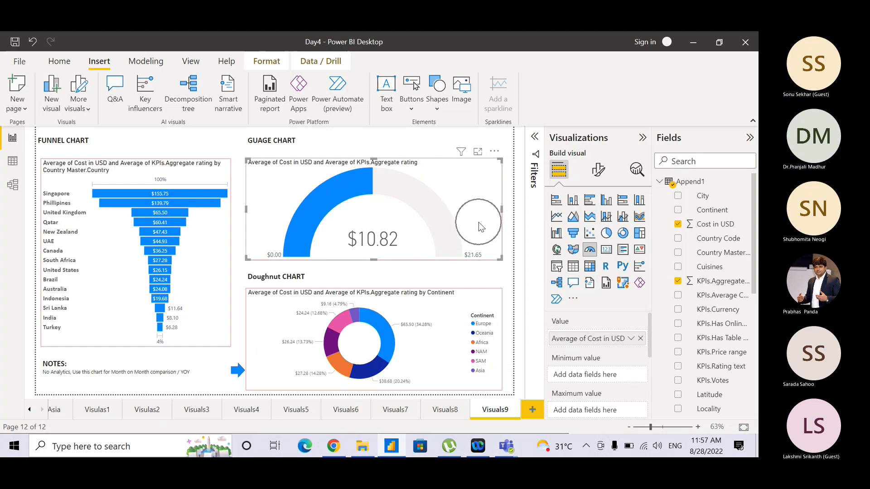
{"action": "key", "text": "ctrl"}
{"action": "key", "text": "ctrl"}
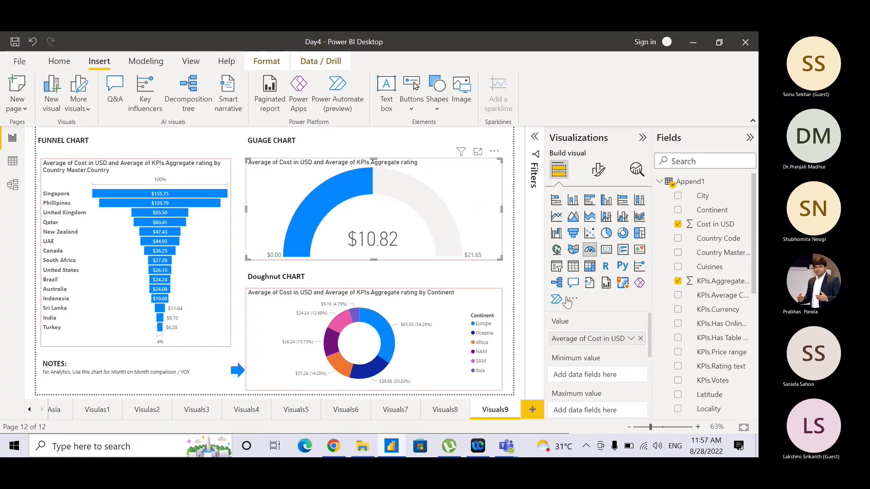
{"action": "key", "text": "ctrl"}
{"action": "scroll", "coordinate": [649, 336], "scroll_direction": "down", "scroll_amount": 5}
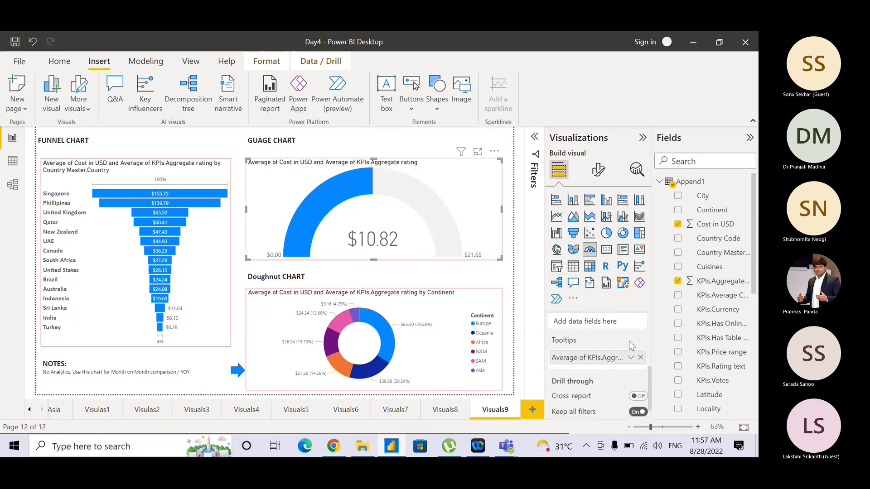
{"action": "key", "text": "ctrl"}
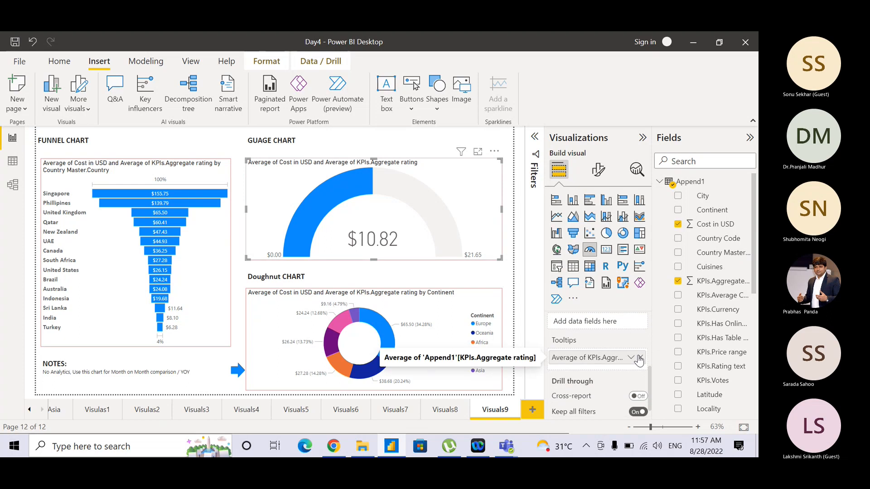
{"action": "left_click", "coordinate": [639, 358]}
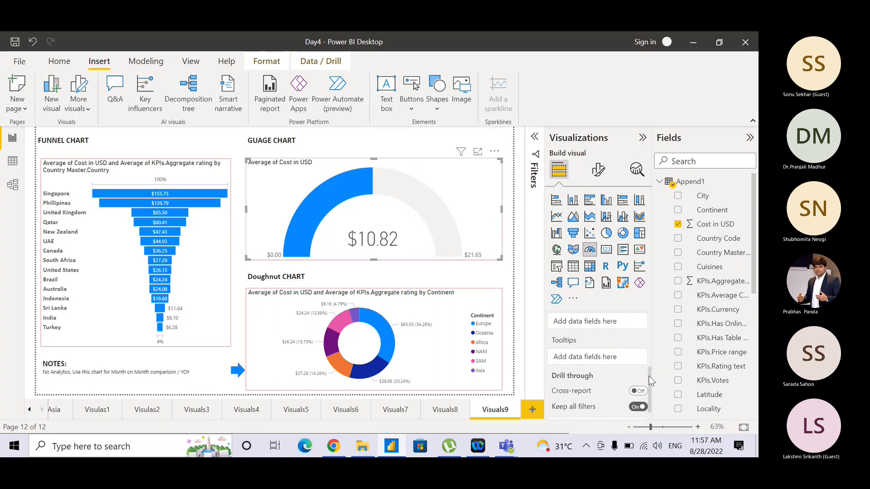
Check the gauge's value, minimum, maximum, target and tooltip settings and whether it offers analytics
{"action": "scroll", "coordinate": [649, 376], "scroll_direction": "up", "scroll_amount": 3}
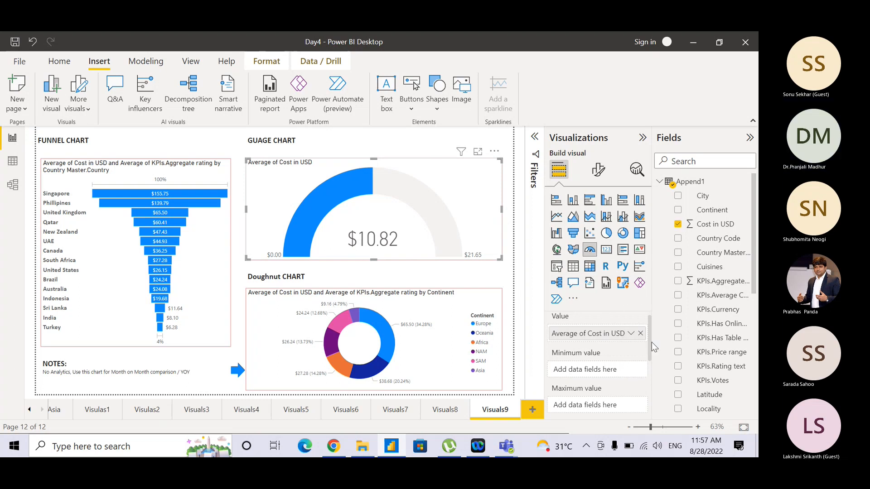
{"action": "left_click_drag", "start_coordinate": [650, 344], "coordinate": [649, 392]}
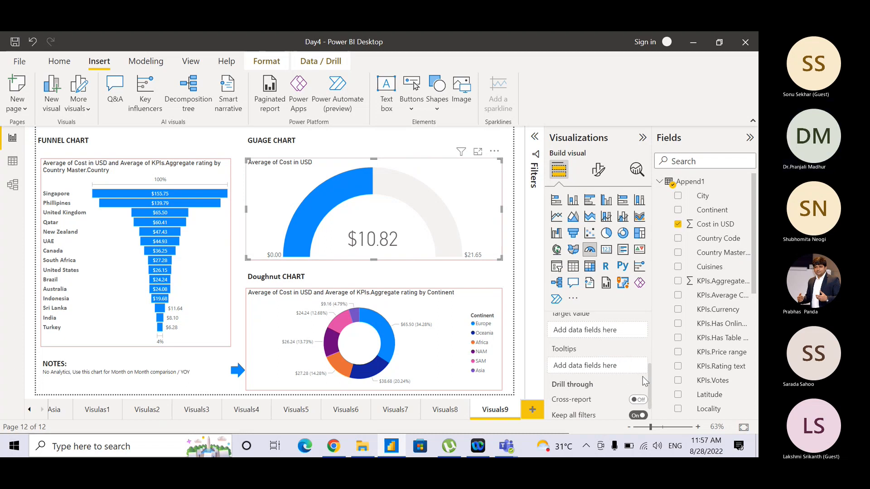
{"action": "left_click_drag", "start_coordinate": [648, 381], "coordinate": [651, 289]}
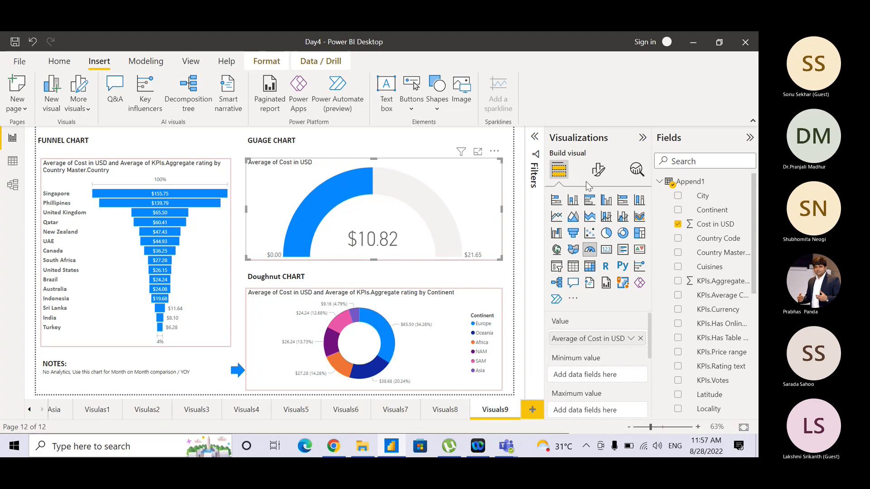
{"action": "left_click", "coordinate": [636, 170]}
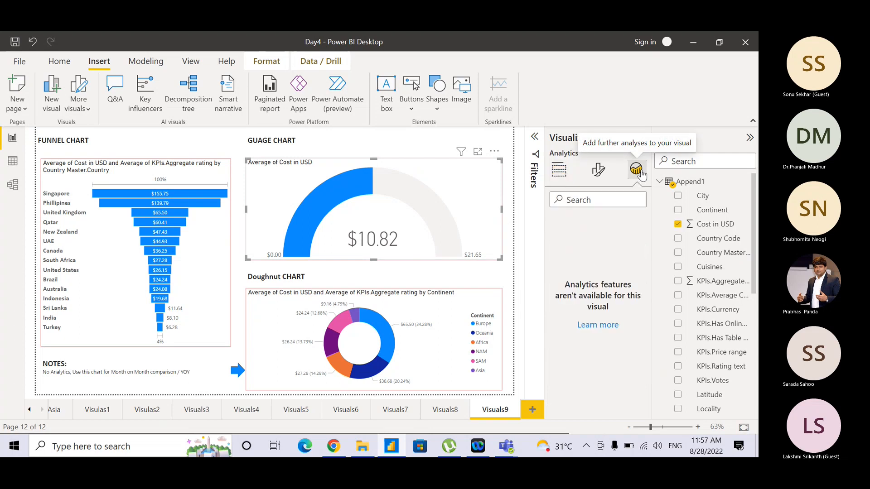
{"action": "left_click", "coordinate": [560, 178]}
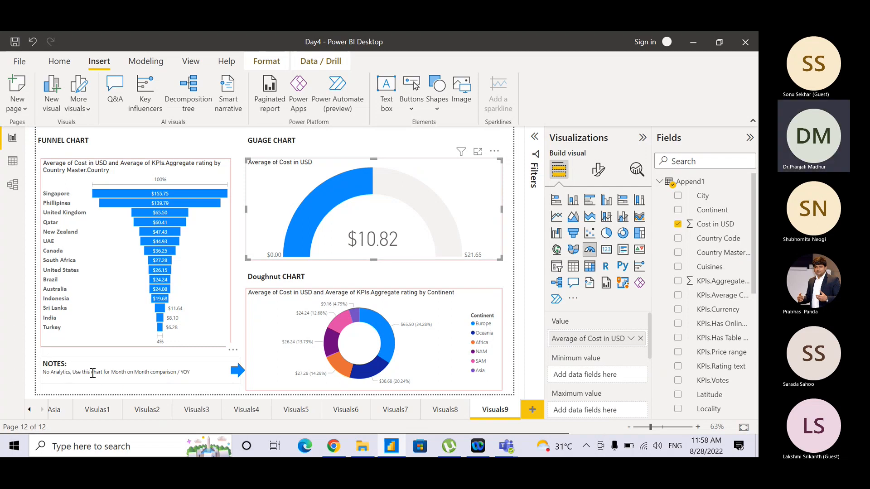
Delete "Use this chart for Month on Month comparison / YOY" from the NOTES text, keeping "No Analytics,"
{"action": "left_click_drag", "start_coordinate": [73, 376], "coordinate": [195, 369]}
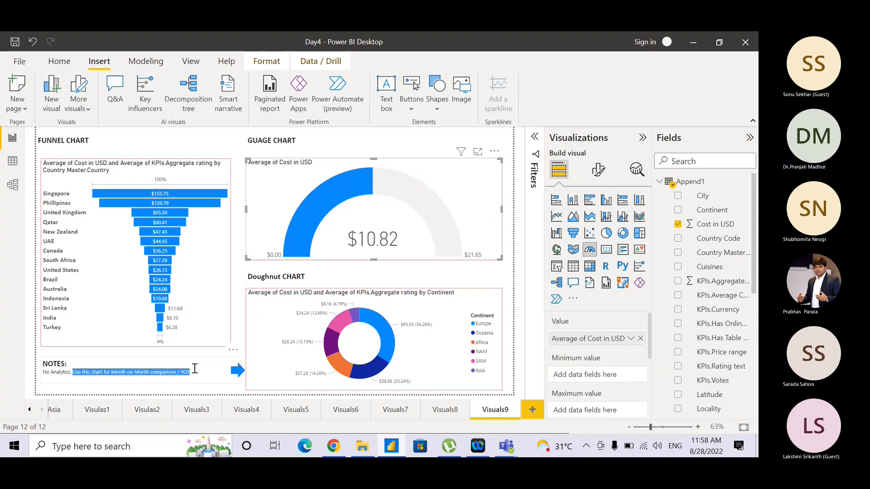
{"action": "key", "text": "Delete"}
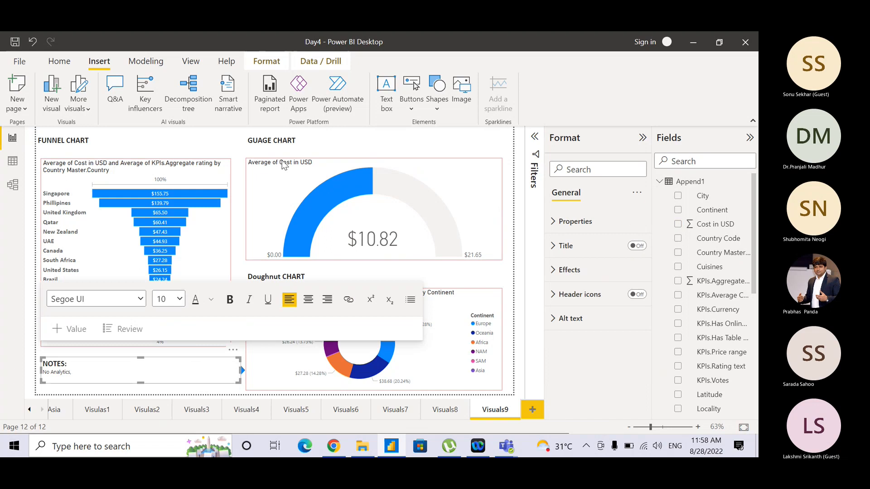
{"action": "left_click", "coordinate": [379, 138]}
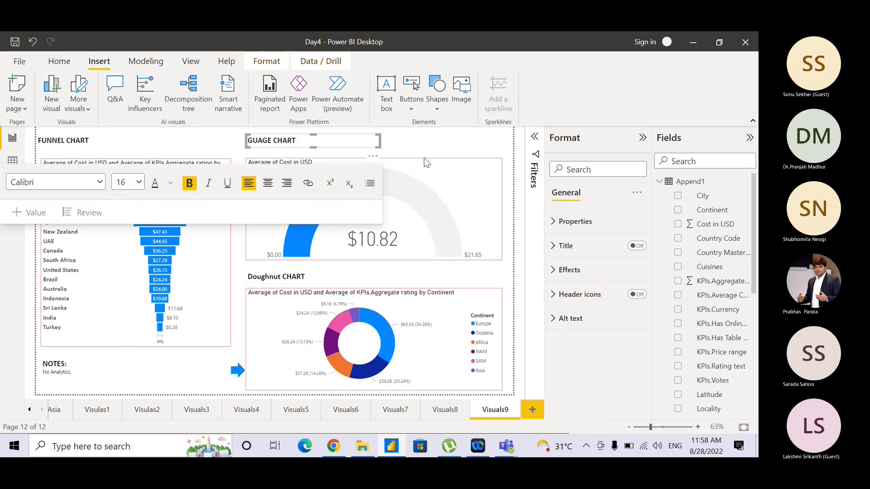
{"action": "key", "text": "Escape"}
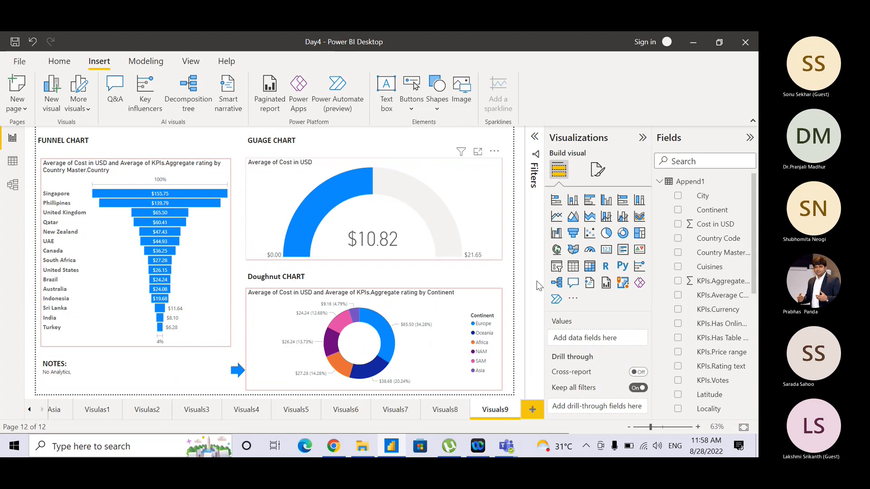
Add Cost in USD as the gauge's minimum value and summarize it by Minimum
{"action": "left_click", "coordinate": [474, 211]}
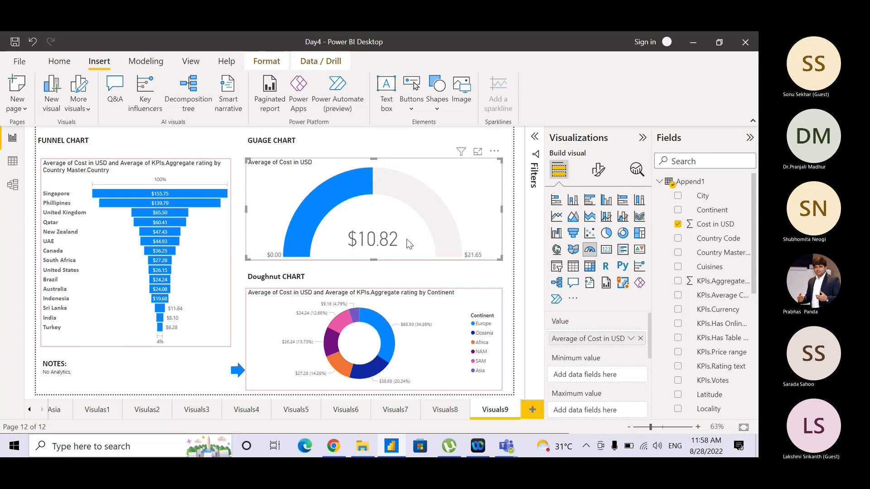
{"action": "left_click", "coordinate": [584, 378]}
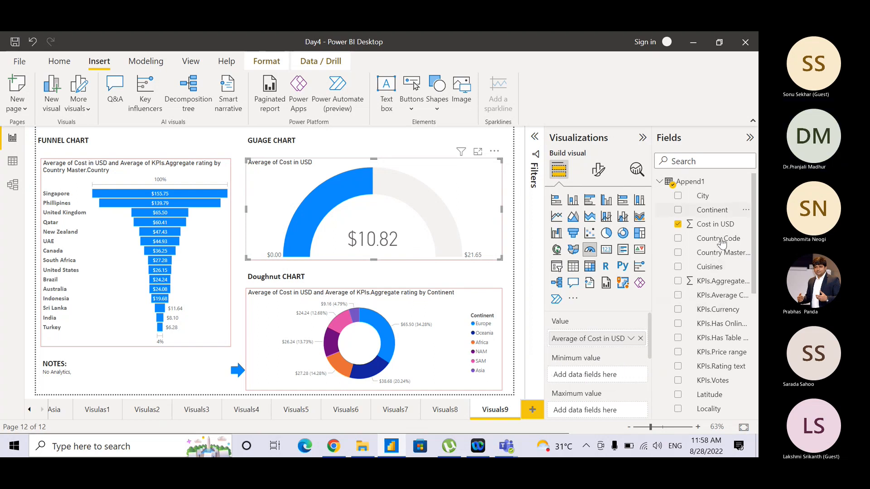
{"action": "key", "text": "ctrl"}
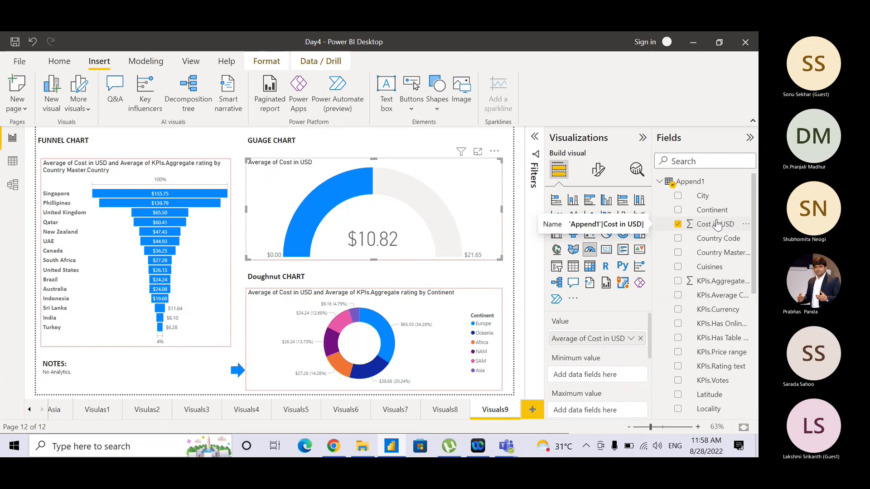
{"action": "left_click_drag", "start_coordinate": [717, 224], "coordinate": [602, 375]}
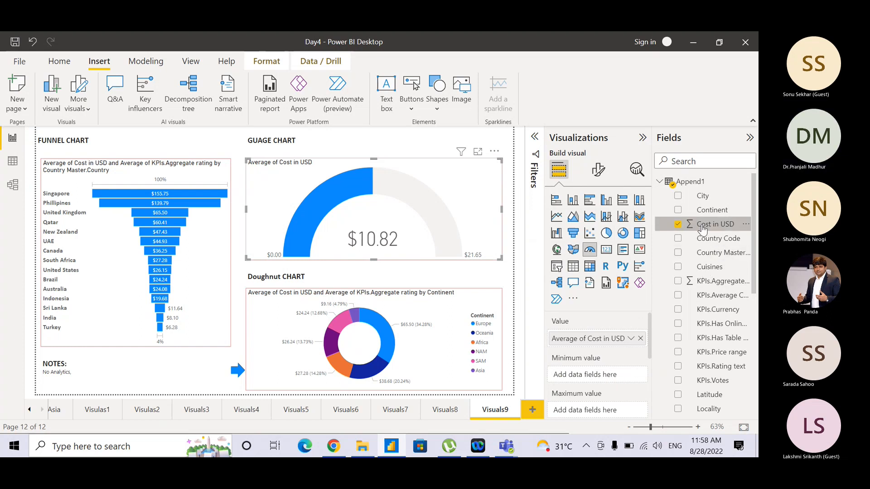
{"action": "left_click_drag", "start_coordinate": [702, 229], "coordinate": [605, 379]}
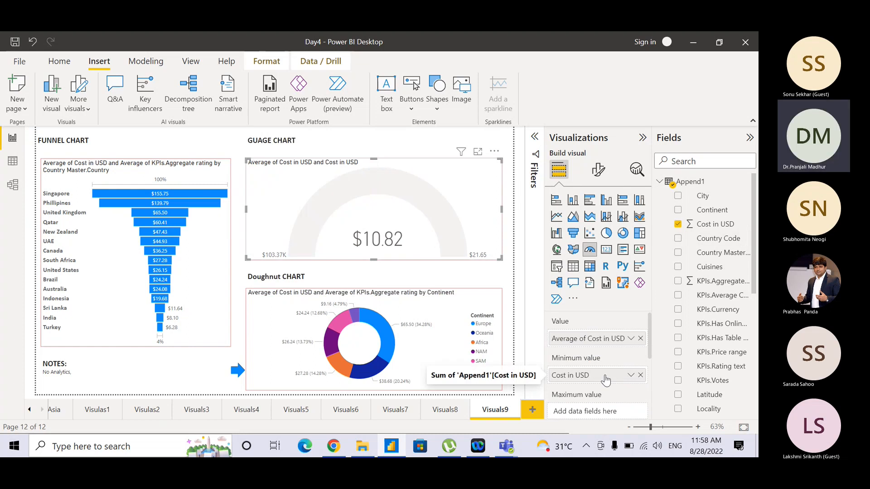
{"action": "left_click", "coordinate": [629, 375]}
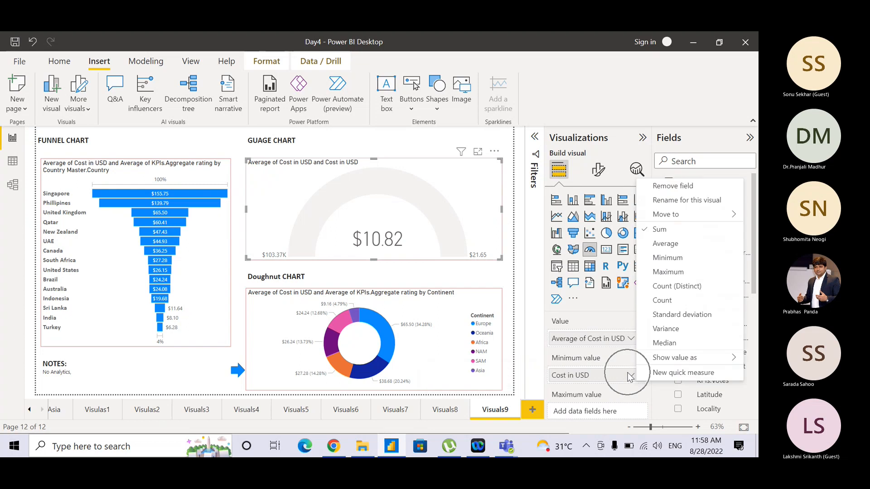
{"action": "left_click", "coordinate": [667, 258]}
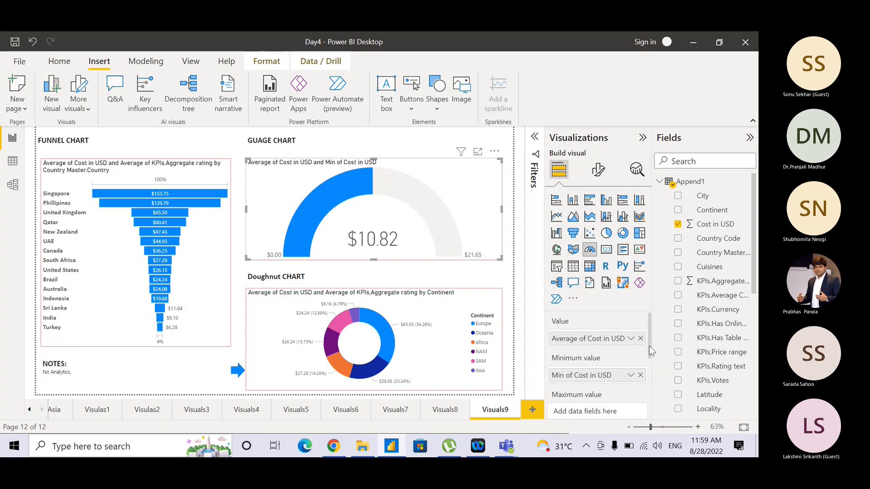
Add Cost in USD as the gauge's maximum value and summarize it by Maximum
{"action": "left_click_drag", "start_coordinate": [649, 347], "coordinate": [649, 368]}
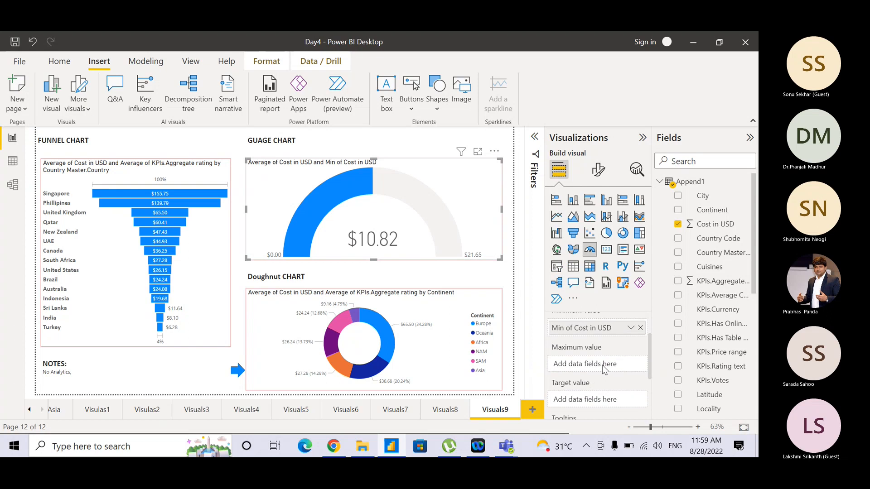
{"action": "left_click_drag", "start_coordinate": [715, 224], "coordinate": [611, 366]}
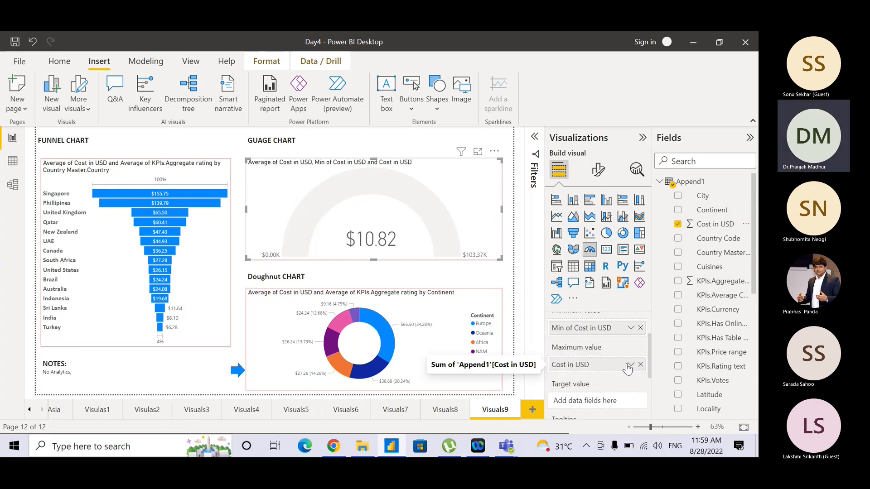
{"action": "left_click", "coordinate": [629, 365]}
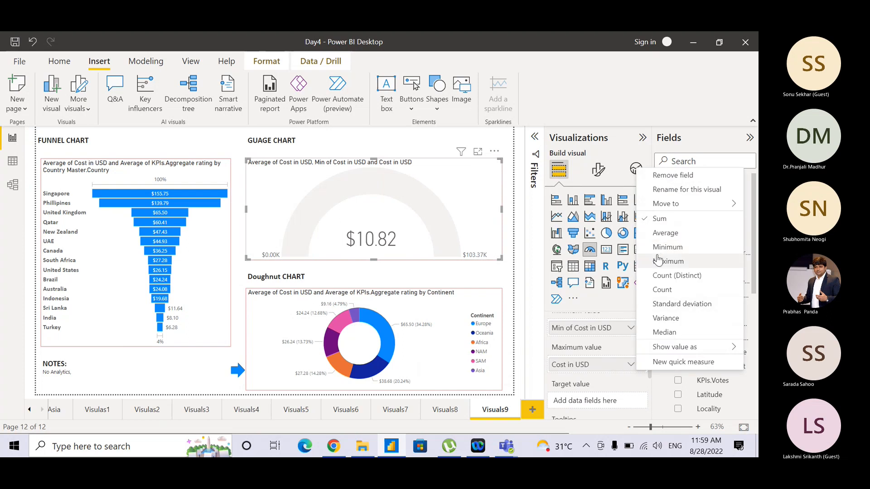
{"action": "left_click", "coordinate": [658, 260]}
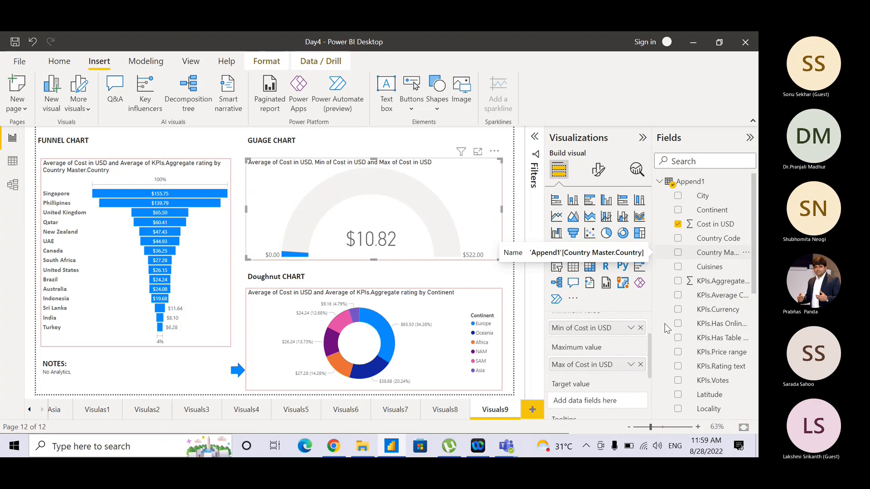
Change the aggregation of the gauge's minimum and maximum values to Average
{"action": "left_click", "coordinate": [631, 329]}
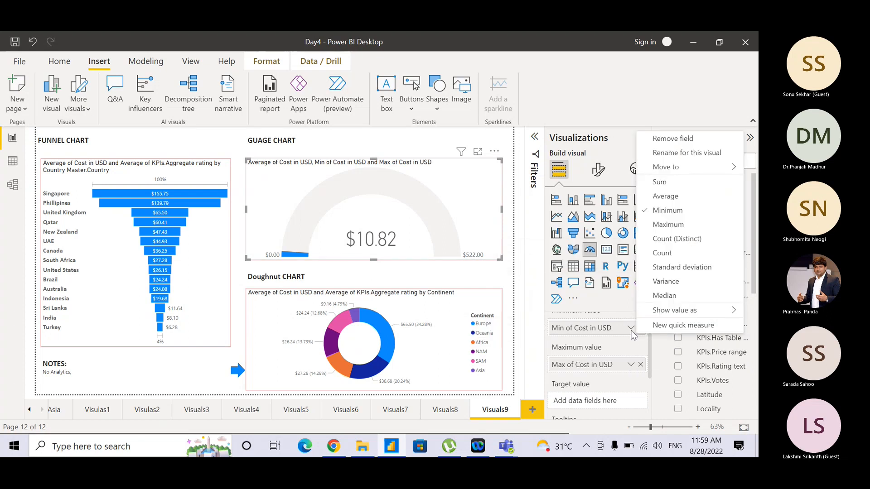
{"action": "left_click", "coordinate": [669, 201]}
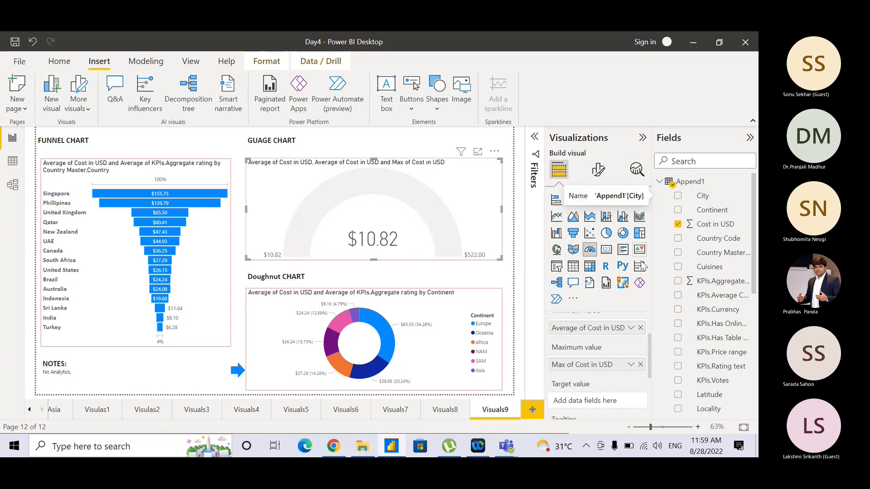
{"action": "left_click", "coordinate": [629, 365]}
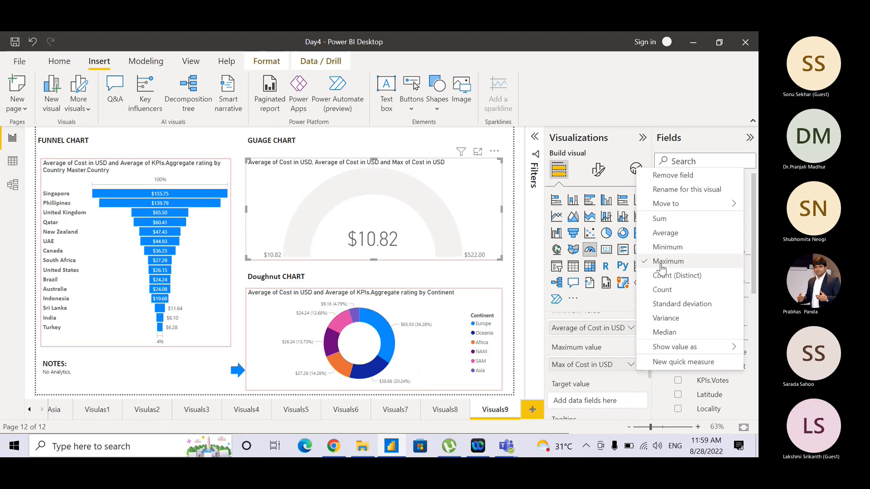
{"action": "left_click", "coordinate": [673, 235]}
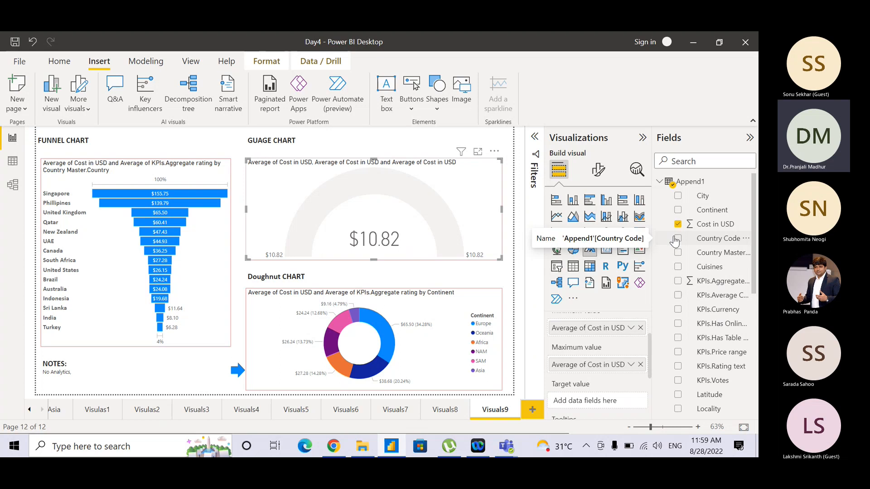
Remove Cost in USD from the gauge's value, minimum value and maximum value
{"action": "scroll", "coordinate": [639, 361], "scroll_direction": "up", "scroll_amount": 2}
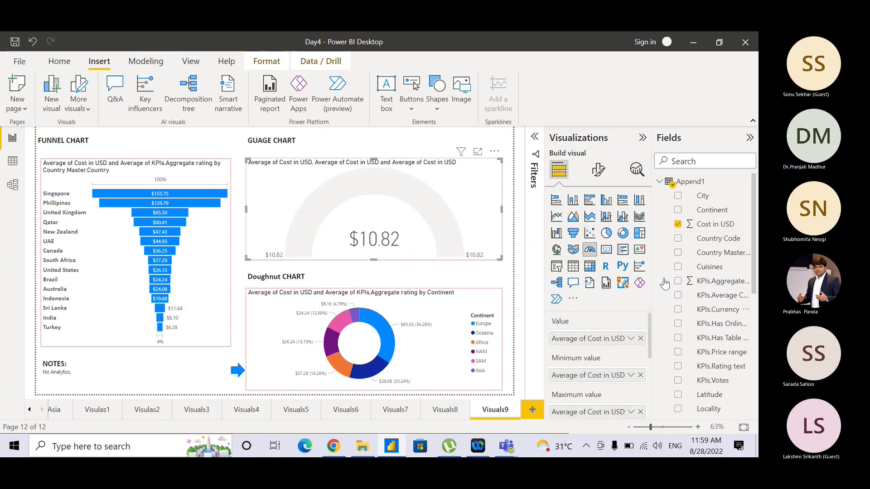
{"action": "left_click", "coordinate": [640, 338]}
{"action": "left_click", "coordinate": [640, 375]}
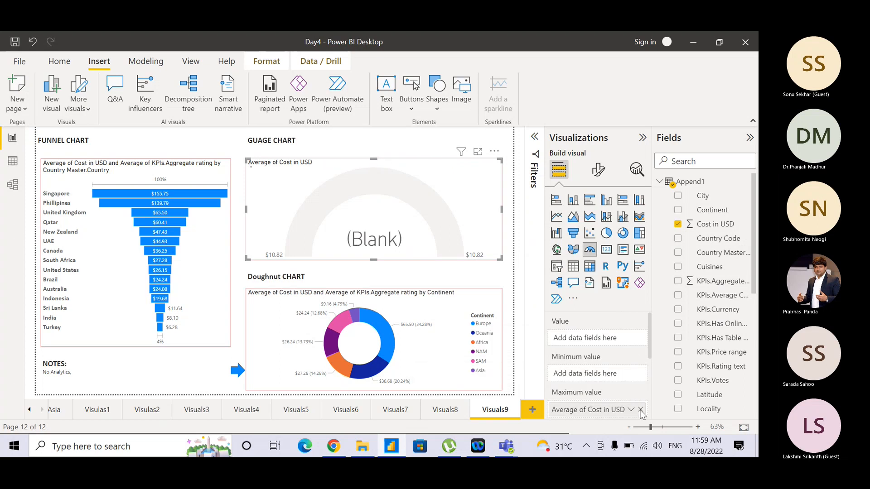
{"action": "left_click", "coordinate": [640, 410]}
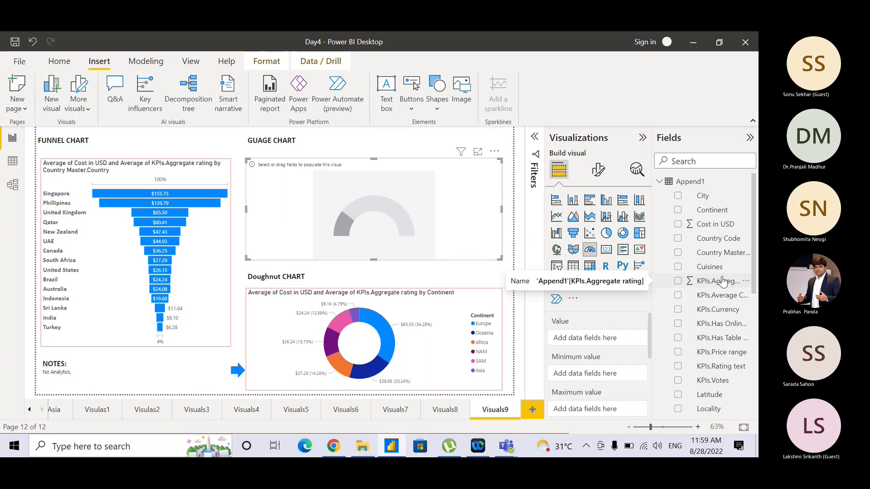
Add KPIs.Aggregate rating as the gauge's value and summarize it by Average
{"action": "left_click_drag", "start_coordinate": [723, 282], "coordinate": [619, 344]}
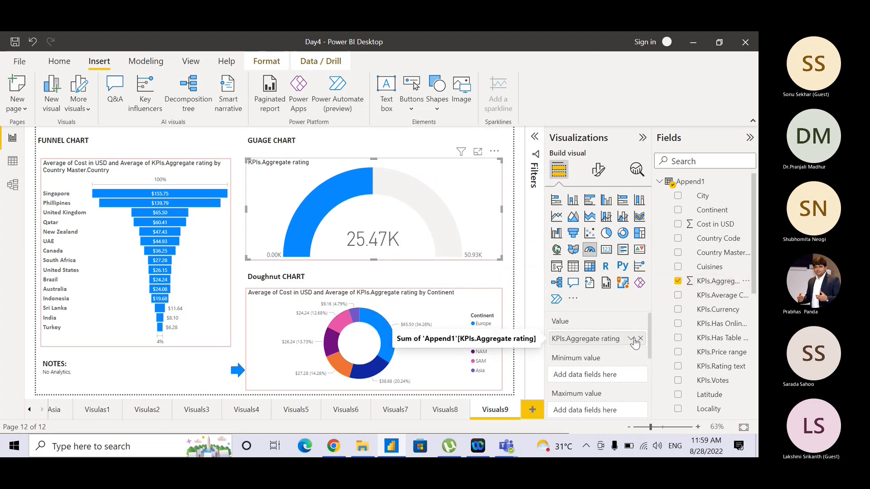
{"action": "left_click", "coordinate": [630, 338]}
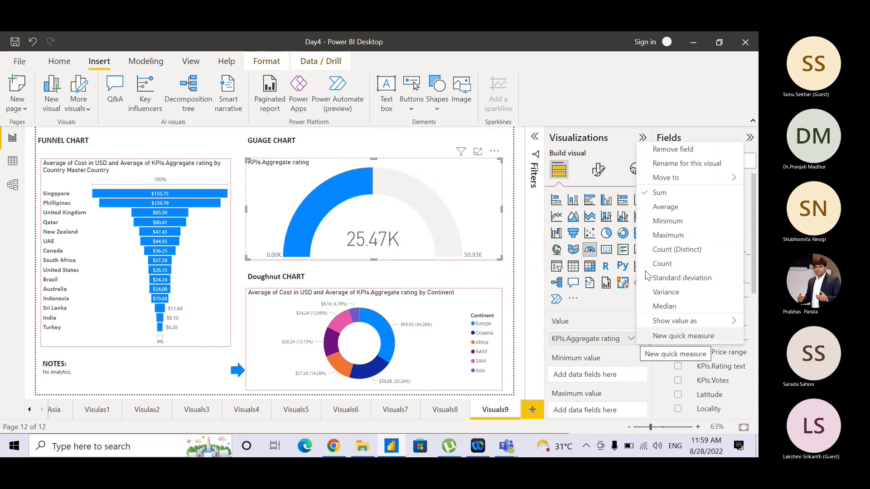
{"action": "left_click", "coordinate": [673, 208]}
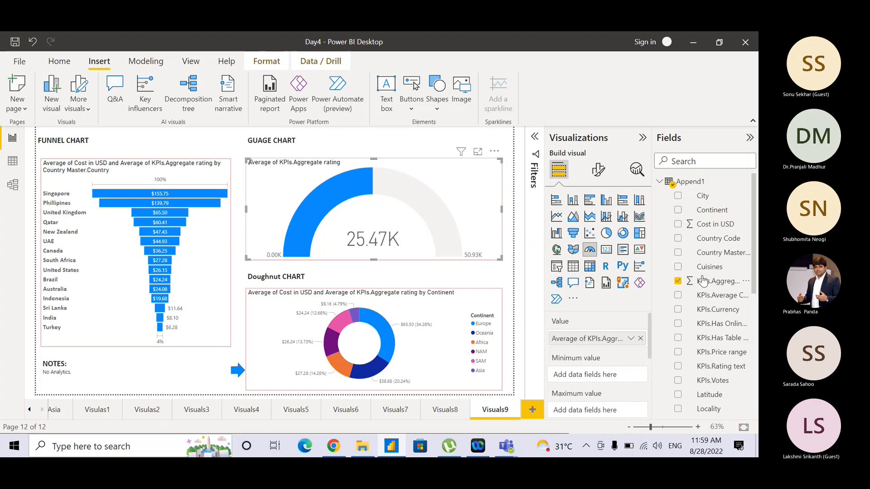
Add KPIs.Aggregate rating as the gauge's minimum value and summarize it by Minimum
{"action": "left_click_drag", "start_coordinate": [703, 284], "coordinate": [613, 380]}
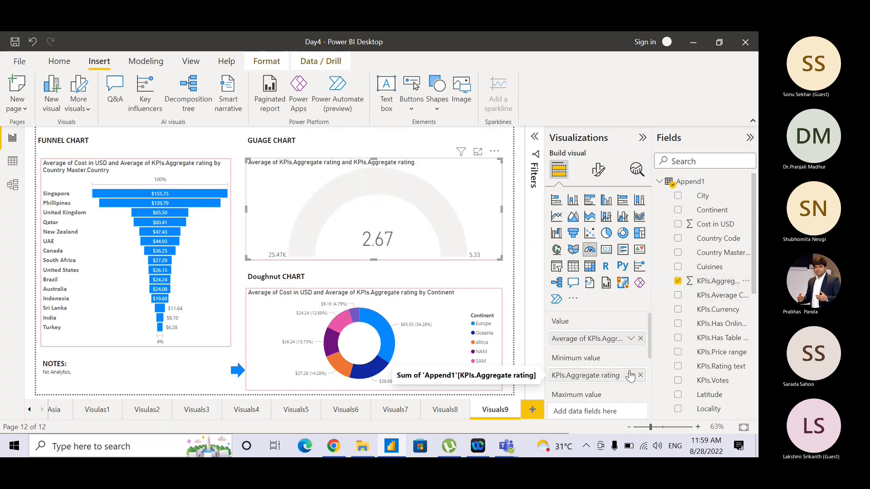
{"action": "left_click", "coordinate": [630, 376]}
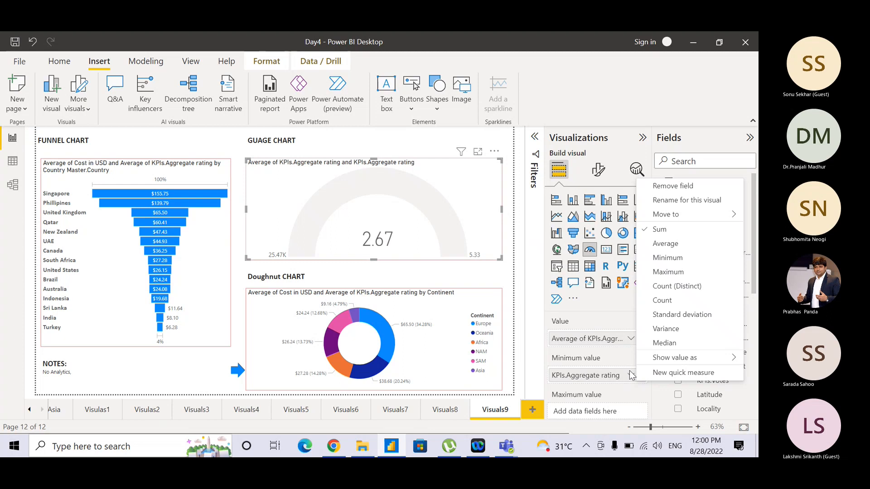
{"action": "left_click", "coordinate": [667, 258]}
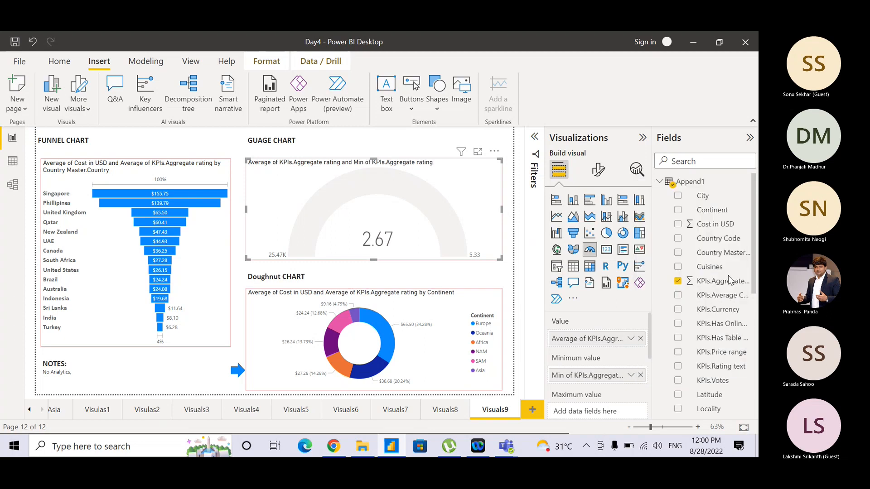
Add KPIs.Aggregate rating as the gauge's maximum value and summarize it by Maximum
{"action": "left_click_drag", "start_coordinate": [720, 281], "coordinate": [629, 411]}
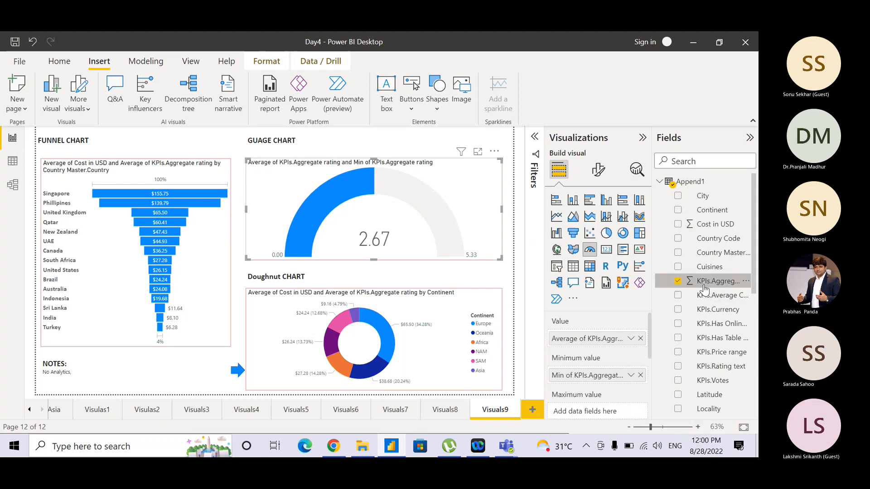
{"action": "left_click_drag", "start_coordinate": [701, 285], "coordinate": [607, 413]}
{"action": "left_click", "coordinate": [629, 412]}
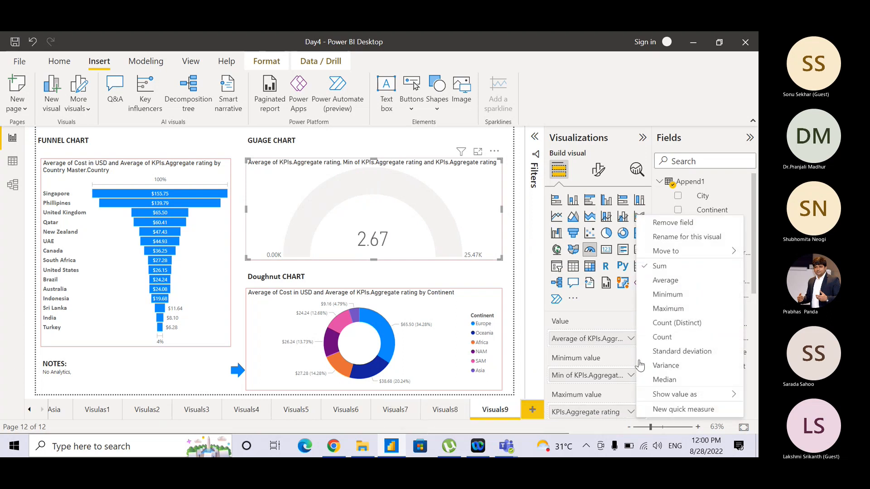
{"action": "left_click", "coordinate": [659, 309]}
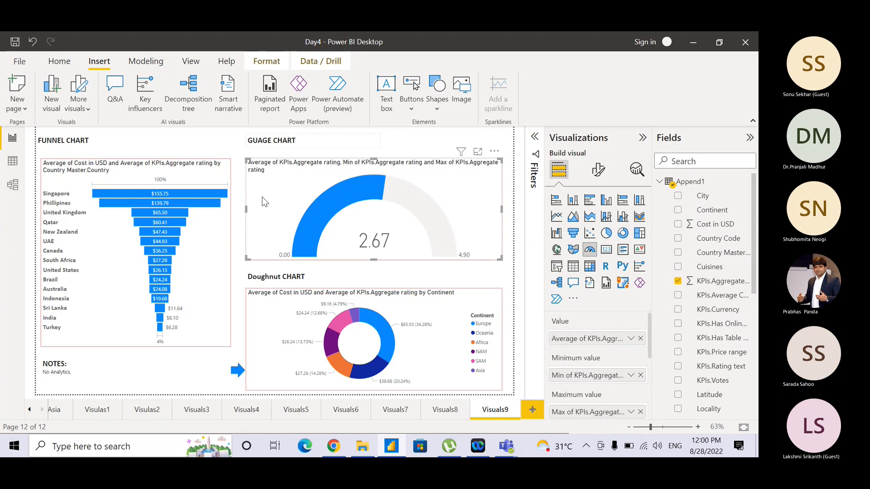
Examine the gauge's average, minimum and maximum aggregate ratings and the tooltip of its filled arc
{"action": "mouse_move", "coordinate": [194, 201]}
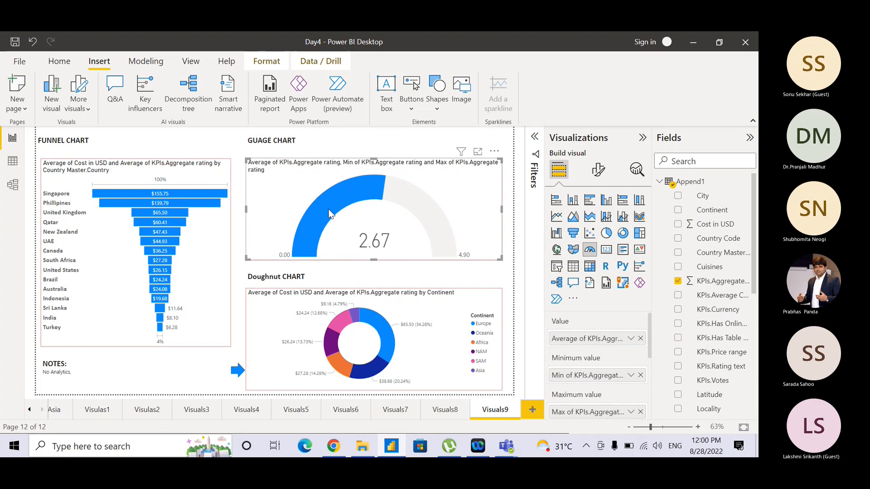
{"action": "mouse_move", "coordinate": [329, 214]}
{"action": "key", "text": "ctrl"}
{"action": "key", "text": "ctrl"}
{"action": "key", "text": "ctrl"}
{"action": "key", "text": "ctrl"}
{"action": "key", "text": "ctrl"}
{"action": "key", "text": "ctrl"}
{"action": "key", "text": "ctrl"}
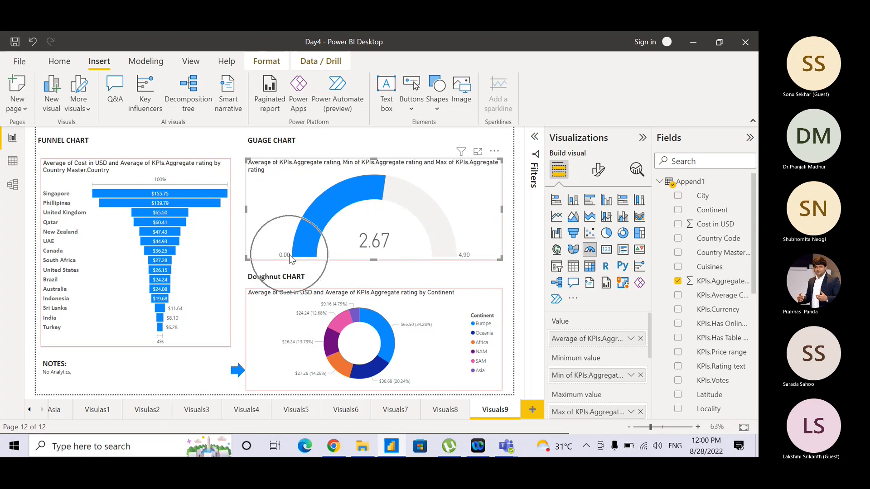
{"action": "key", "text": "ctrl"}
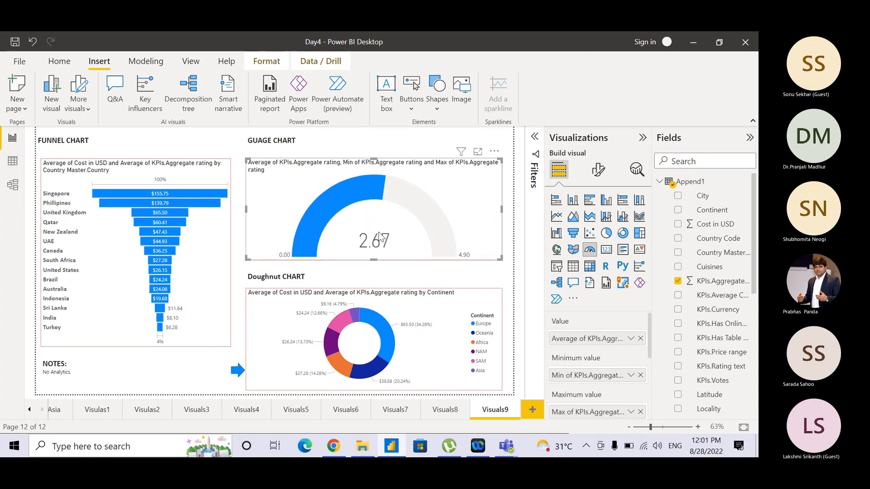
{"action": "key", "text": "ctrl"}
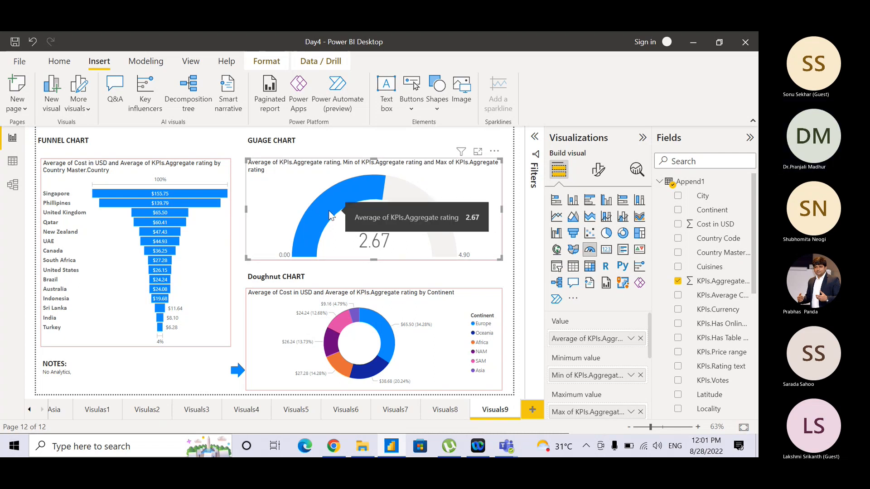
Delete the funnel chart from the Visuals9 page
{"action": "left_click", "coordinate": [232, 170]}
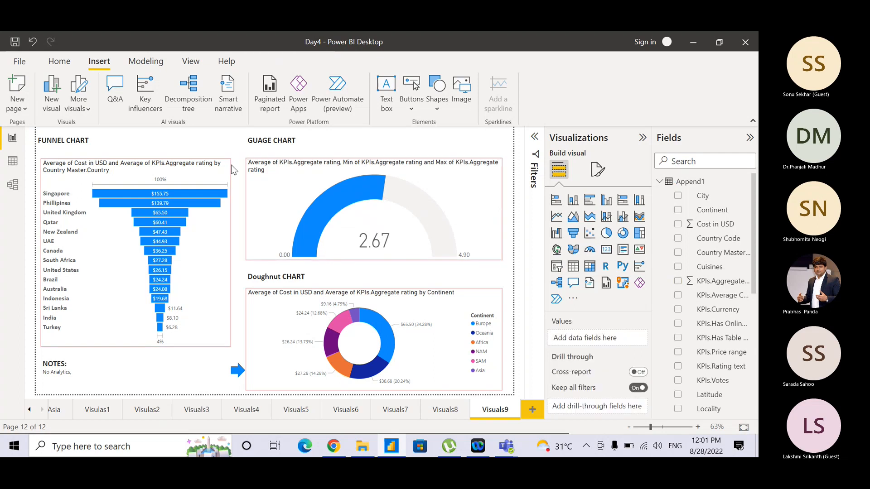
{"action": "left_click", "coordinate": [226, 168]}
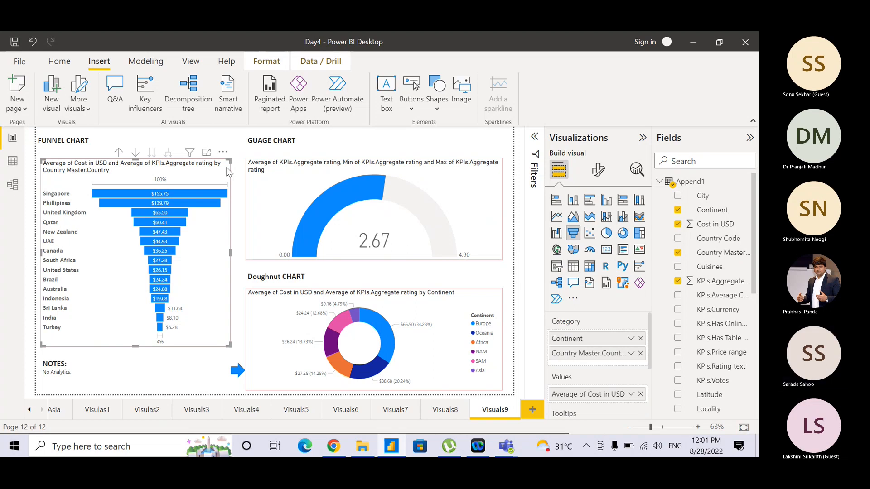
{"action": "key", "text": "Delete"}
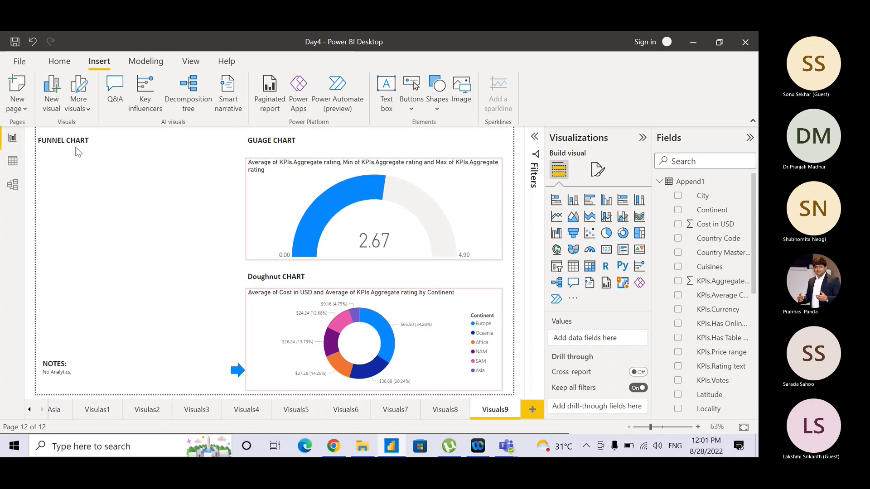
Delete the FUNNEL CHART heading text box from the page
{"action": "left_click", "coordinate": [77, 147]}
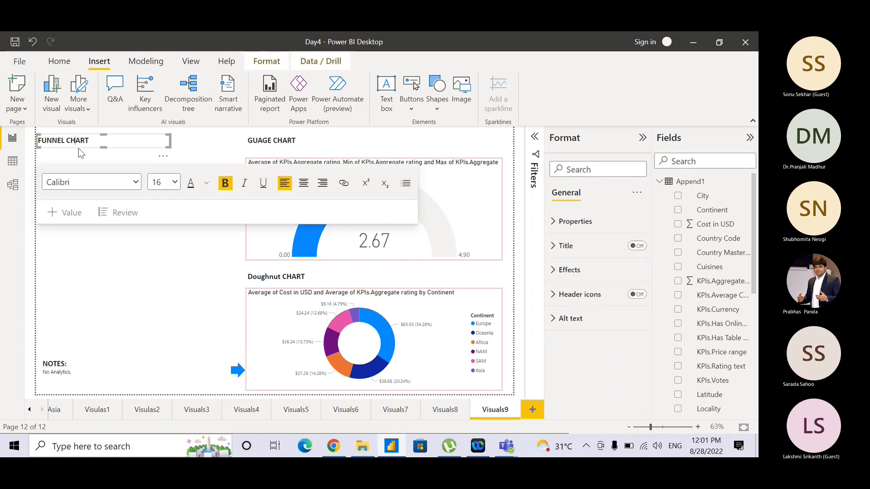
{"action": "key", "text": "Escape"}
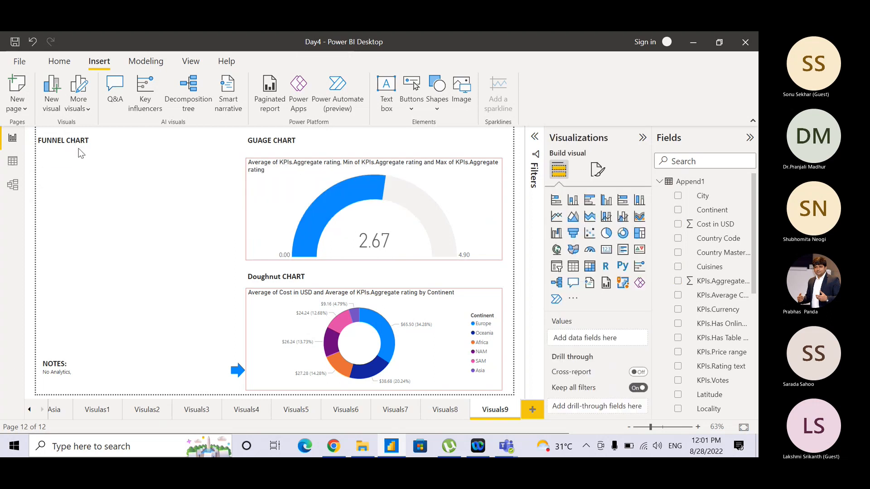
{"action": "left_click", "coordinate": [39, 136]}
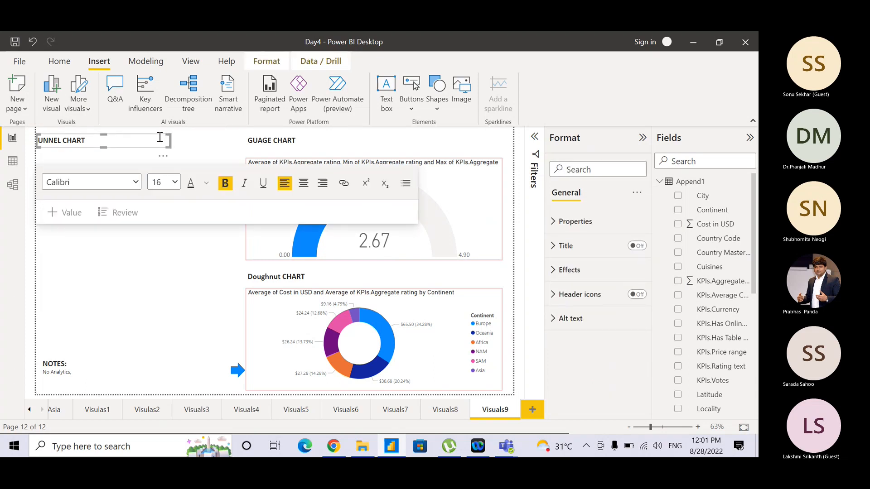
{"action": "left_click", "coordinate": [158, 135]}
{"action": "key", "text": "Delete"}
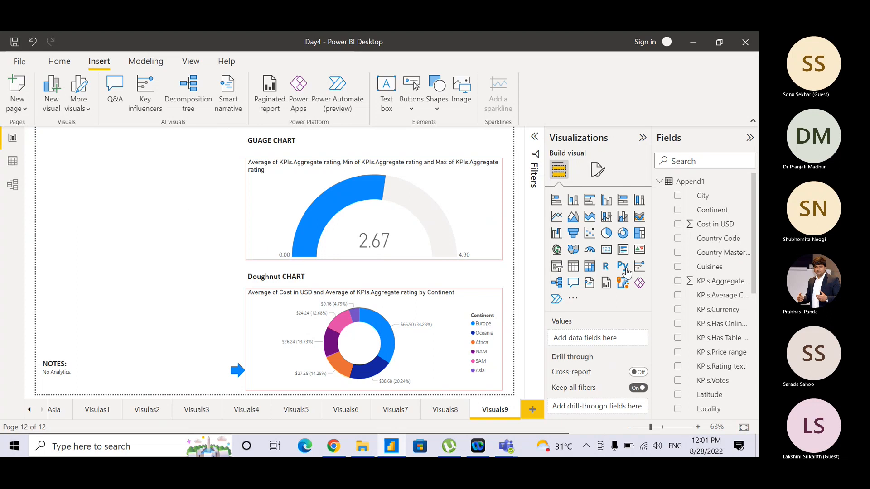
Create a Continent slicer in the empty area beside the gauge and resize it to a narrow list showing all continents
{"action": "left_click", "coordinate": [722, 213]}
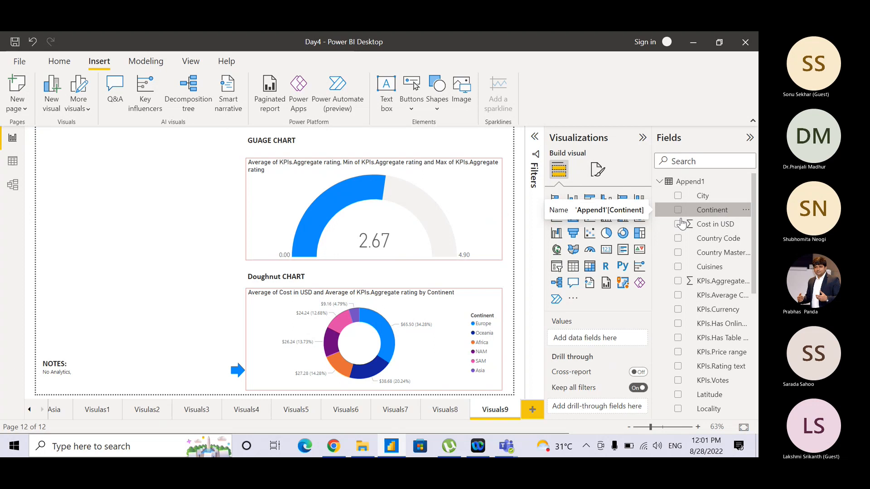
{"action": "left_click_drag", "start_coordinate": [681, 224], "coordinate": [108, 151]}
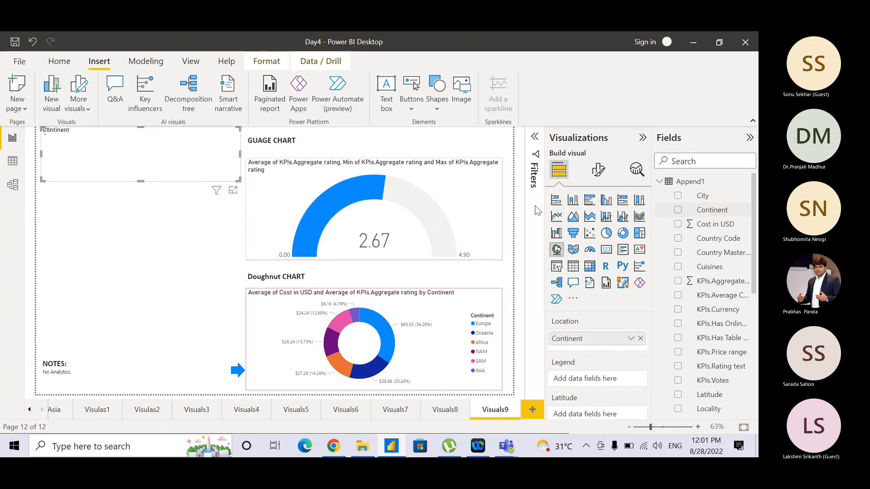
{"action": "left_click", "coordinate": [556, 267]}
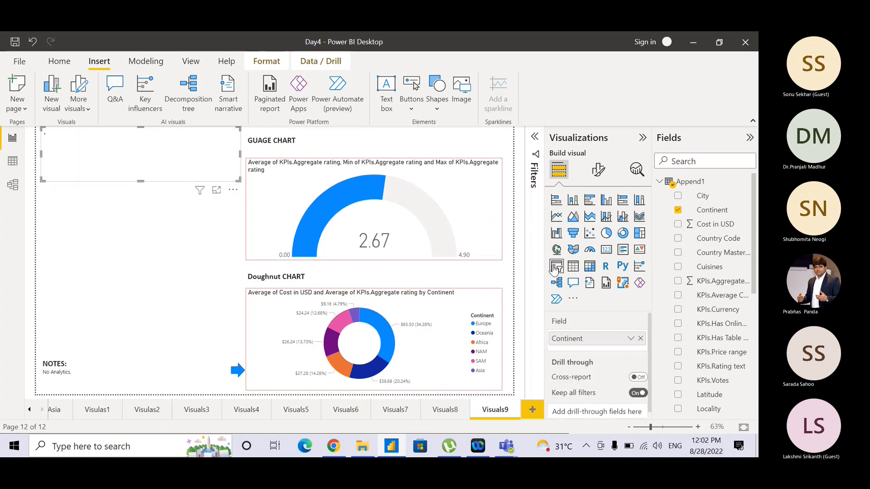
{"action": "key", "text": "ctrl"}
{"action": "key", "text": "ctrl"}
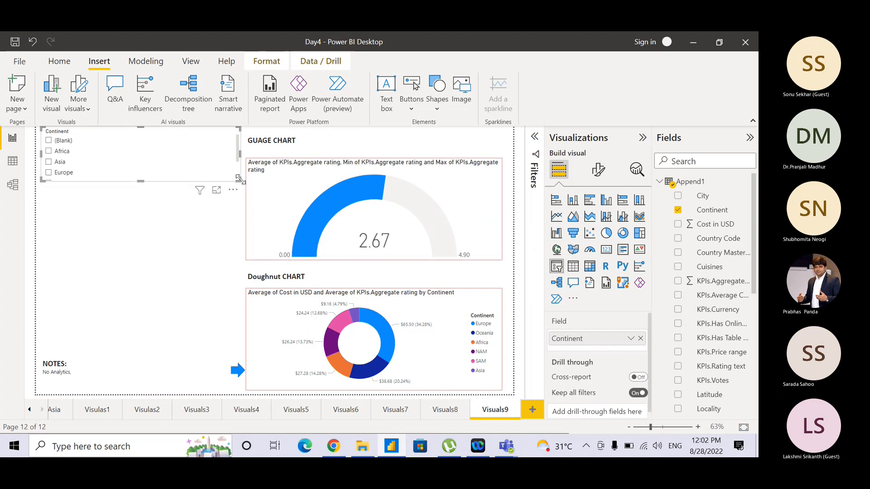
{"action": "left_click_drag", "start_coordinate": [239, 179], "coordinate": [79, 250]}
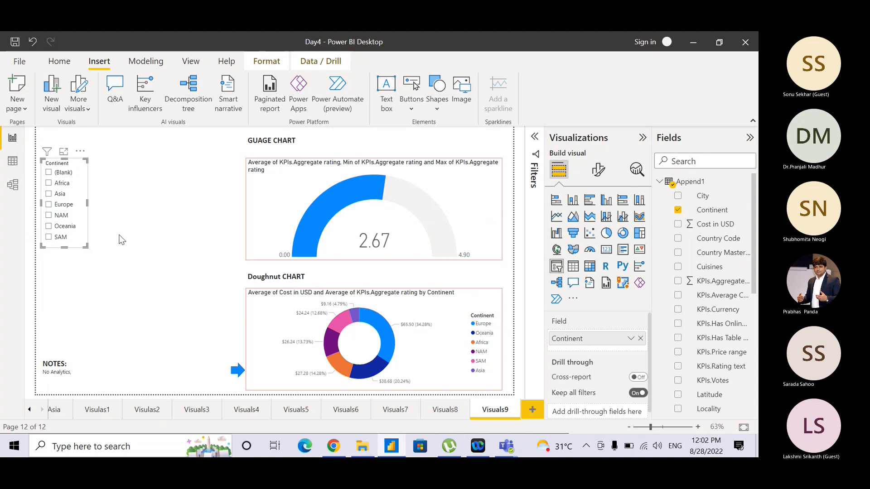
{"action": "left_click", "coordinate": [119, 241]}
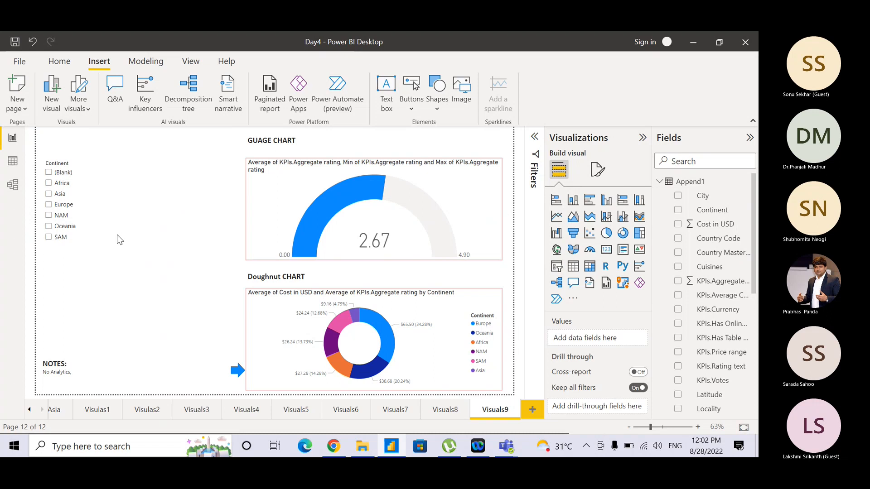
Filter the page by Africa, Asia, Europe, NAM, Oceania and again Africa in the Continent slicer to compare the gauge values
{"action": "left_click", "coordinate": [51, 184]}
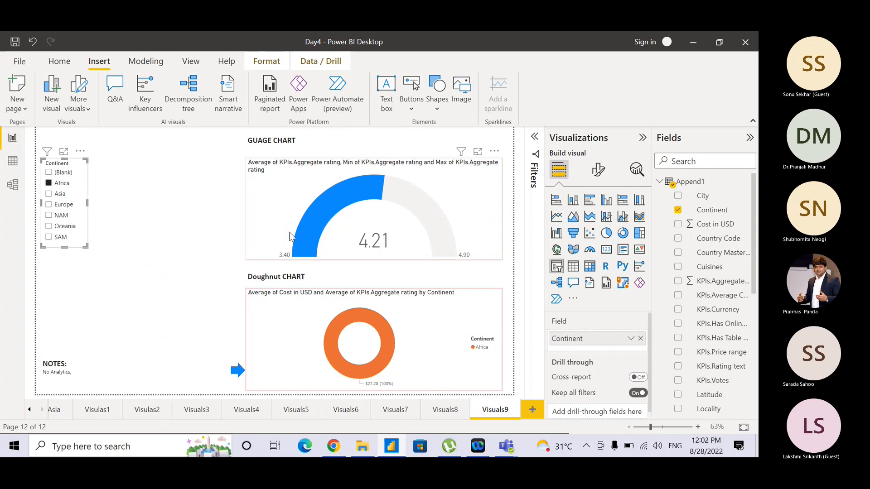
{"action": "left_click", "coordinate": [57, 196]}
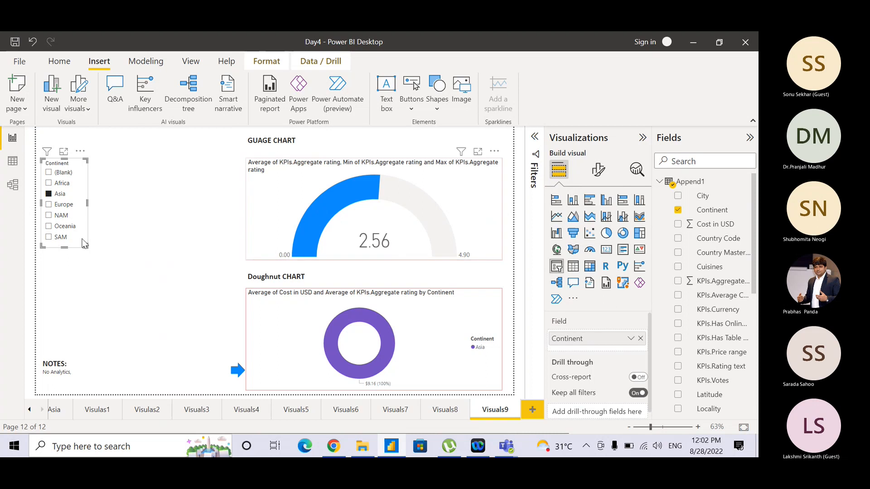
{"action": "left_click", "coordinate": [66, 206]}
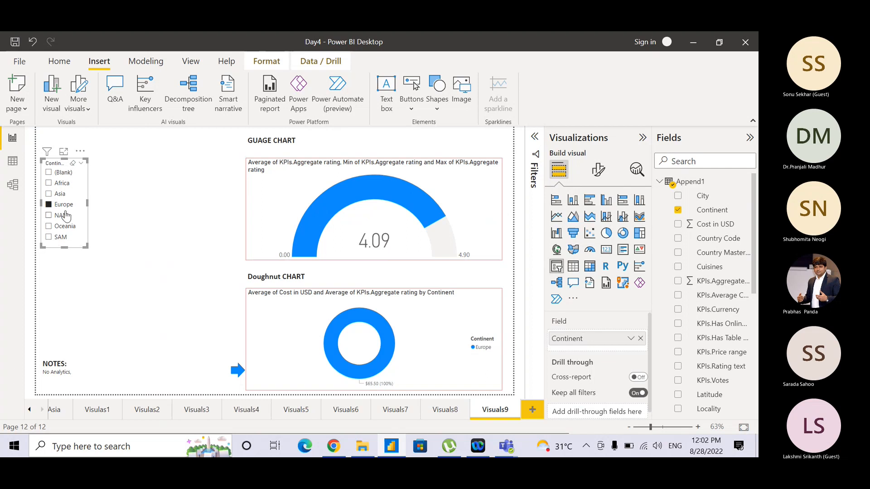
{"action": "left_click", "coordinate": [66, 216]}
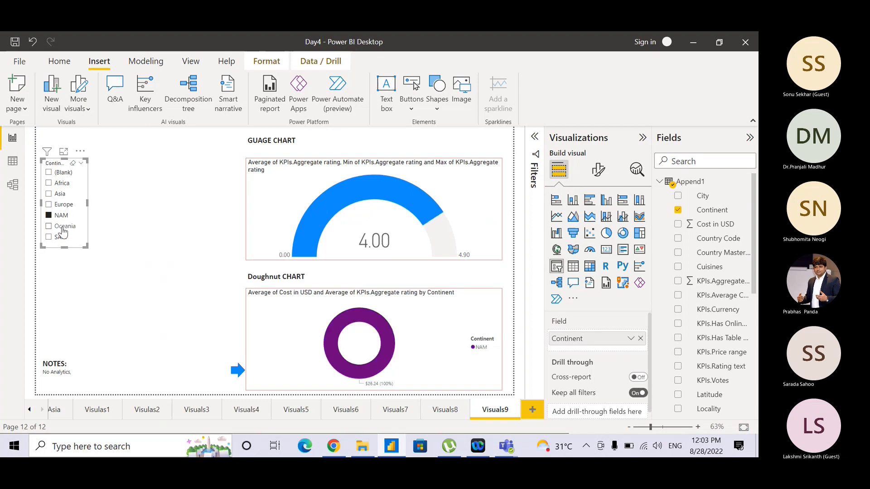
{"action": "left_click", "coordinate": [63, 228]}
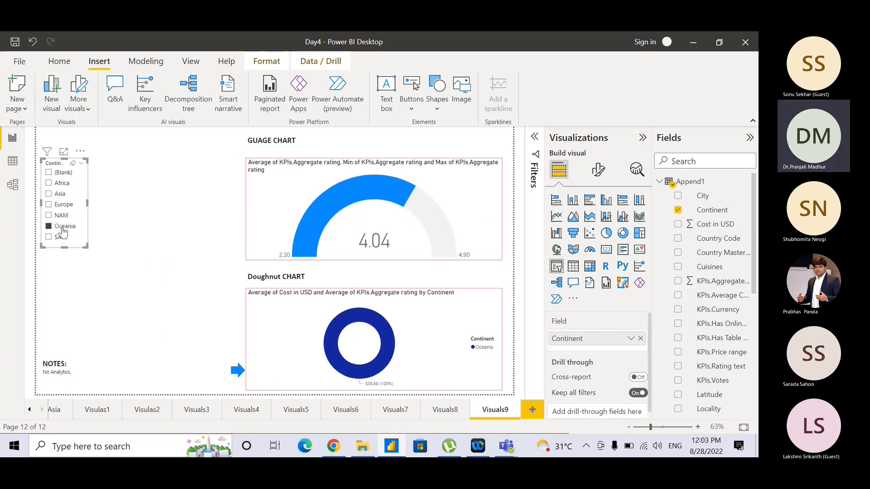
{"action": "left_click", "coordinate": [62, 183]}
{"action": "left_click", "coordinate": [129, 188]}
Delete the filtered Continent slicer and create a new Continent slicer in the empty area beside the gauge
{"action": "left_click", "coordinate": [87, 175]}
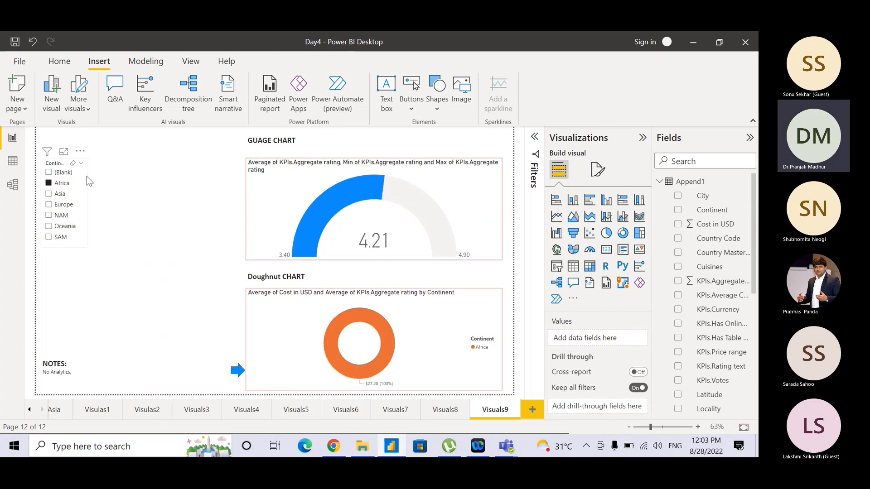
{"action": "key", "text": "Delete"}
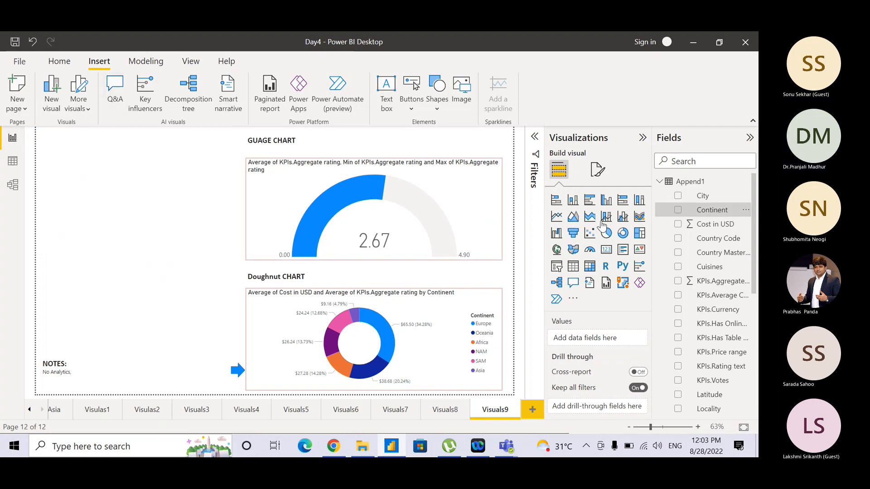
{"action": "left_click_drag", "start_coordinate": [602, 224], "coordinate": [112, 174]}
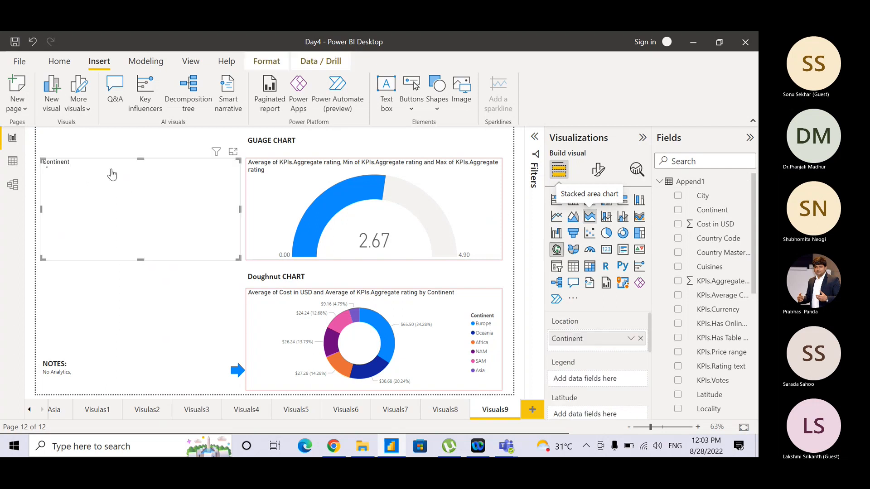
{"action": "left_click", "coordinate": [560, 272]}
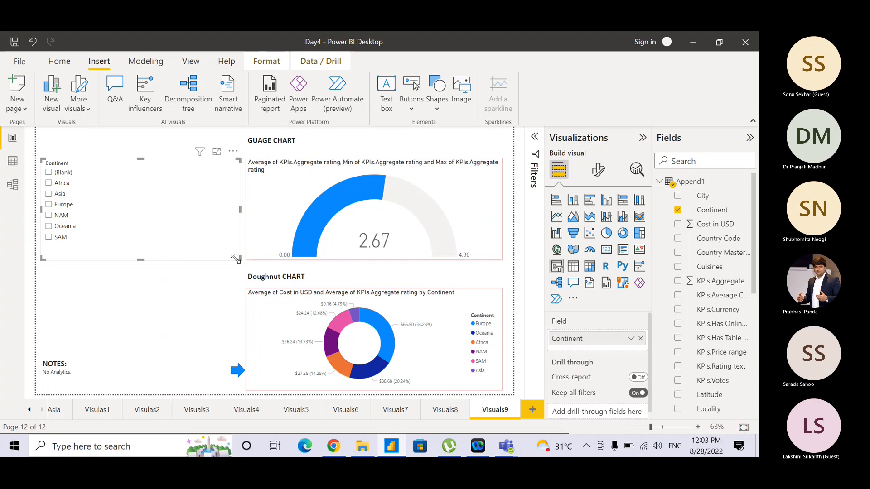
Narrow the new Continent slicer to a slim column that fits its list of continents
{"action": "left_click_drag", "start_coordinate": [236, 259], "coordinate": [79, 256]}
{"action": "left_click", "coordinate": [96, 237]}
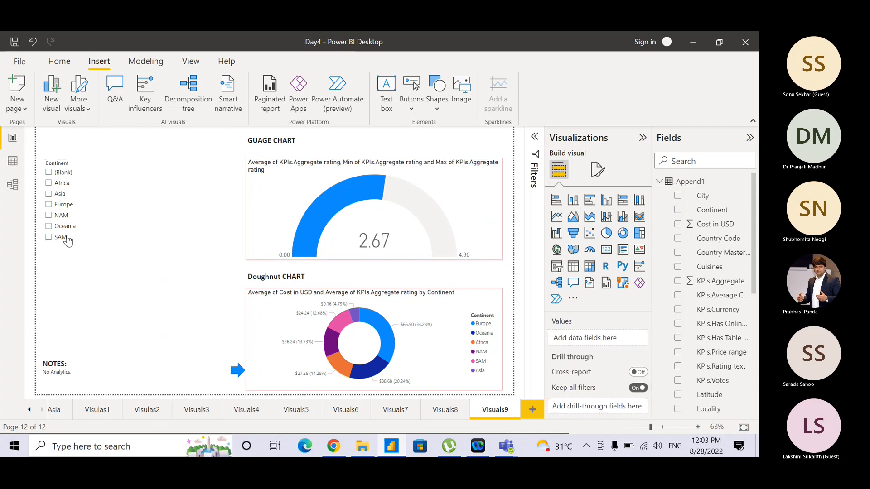
Filter the page by Africa, SAM and Oceania in the Continent slicer and examine the gauge's minimum, average and maximum values
{"action": "left_click", "coordinate": [52, 184]}
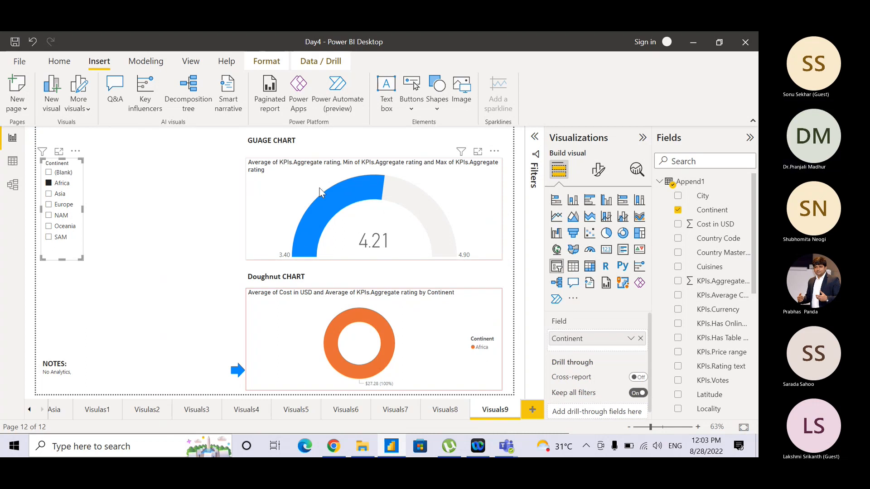
{"action": "left_click", "coordinate": [49, 237]}
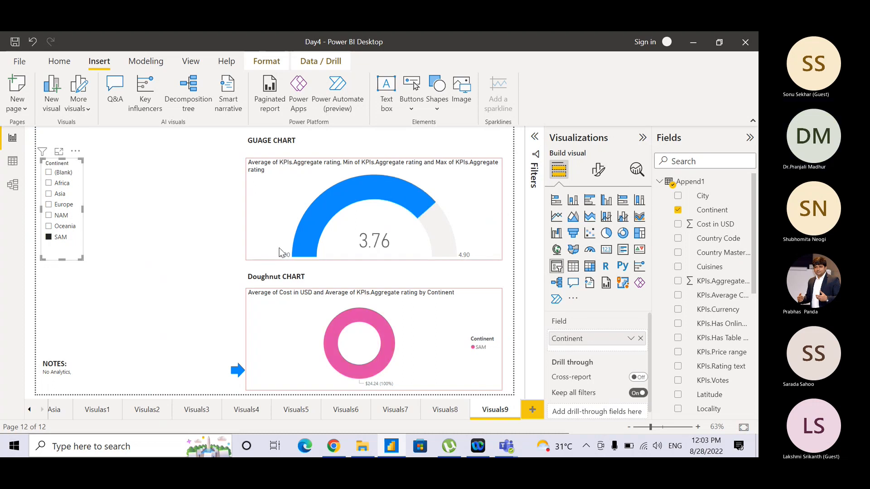
{"action": "left_click", "coordinate": [66, 227]}
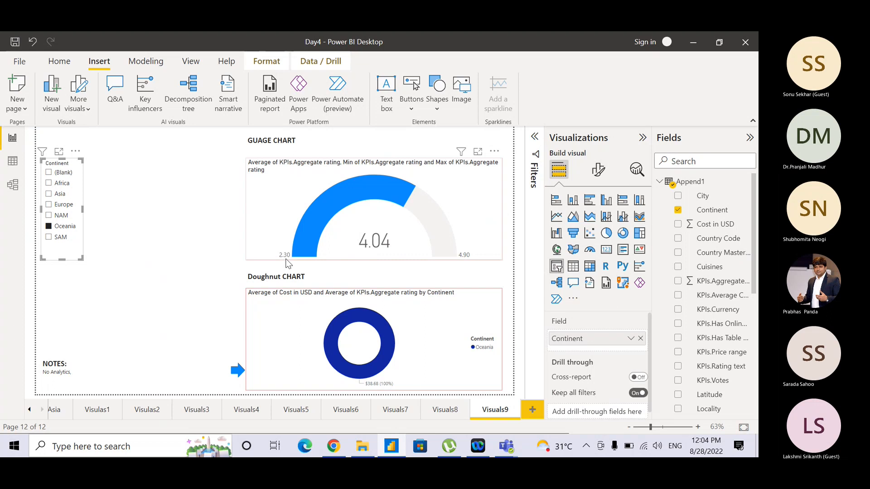
{"action": "key", "text": "ctrl"}
{"action": "key", "text": "ctrl"}
{"action": "key", "text": "ctrl"}
{"action": "key", "text": "ctrl"}
{"action": "key", "text": "ctrl"}
{"action": "key", "text": "ctrl"}
{"action": "key", "text": "ctrl"}
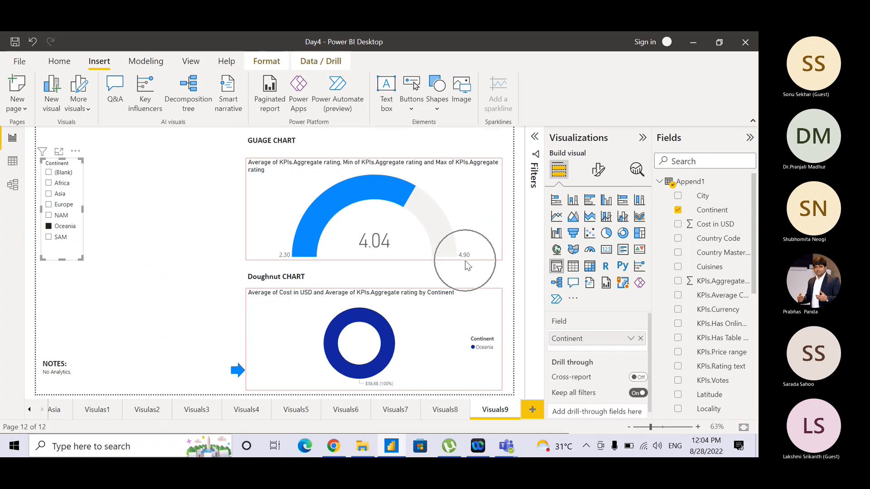
{"action": "key", "text": "ctrl"}
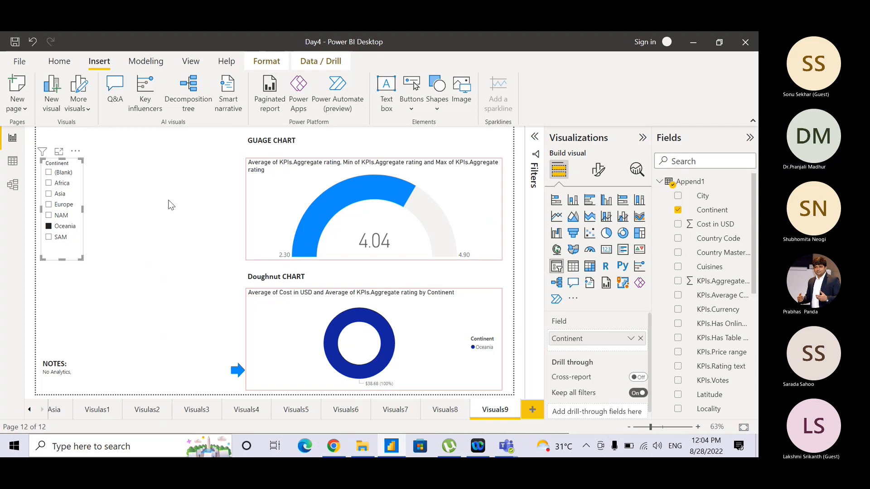
Filter the page by Asia, Europe, SAM and again Africa in the Continent slicer to compare the gauge values
{"action": "left_click", "coordinate": [60, 194]}
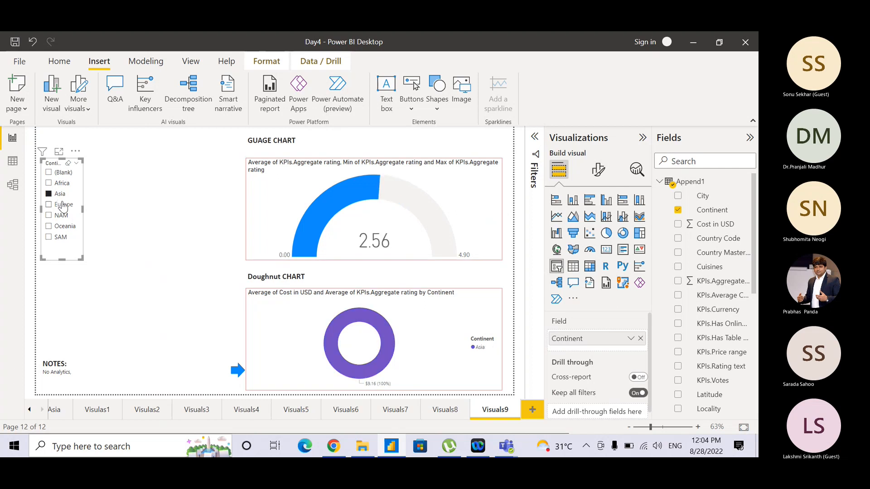
{"action": "left_click", "coordinate": [63, 206]}
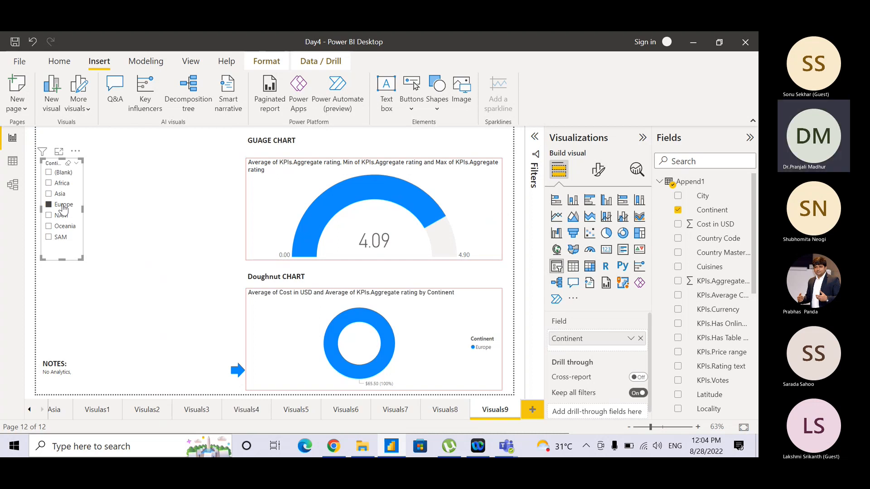
{"action": "left_click", "coordinate": [61, 237]}
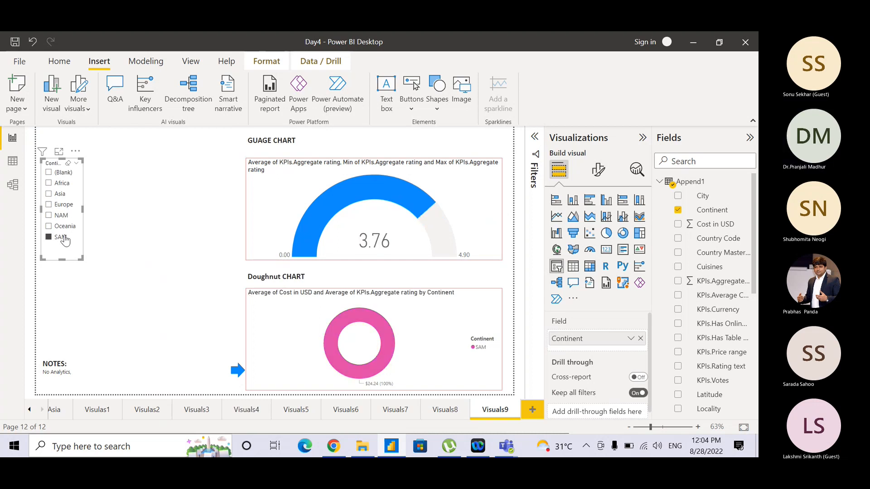
{"action": "left_click", "coordinate": [62, 183]}
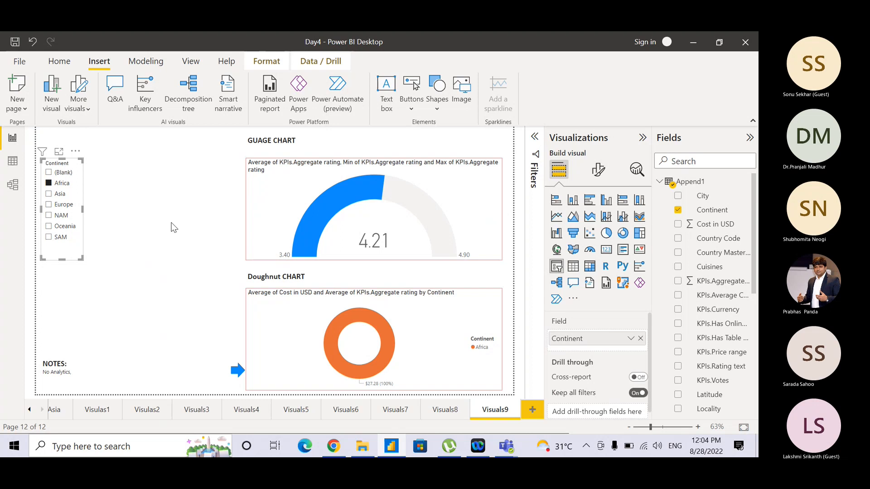
Add "Gauge chart for a comparison of single attribute" after "No Analytics," in the NOTES text box
{"action": "left_click", "coordinate": [90, 376]}
{"action": "type", "text": "Gaua"}
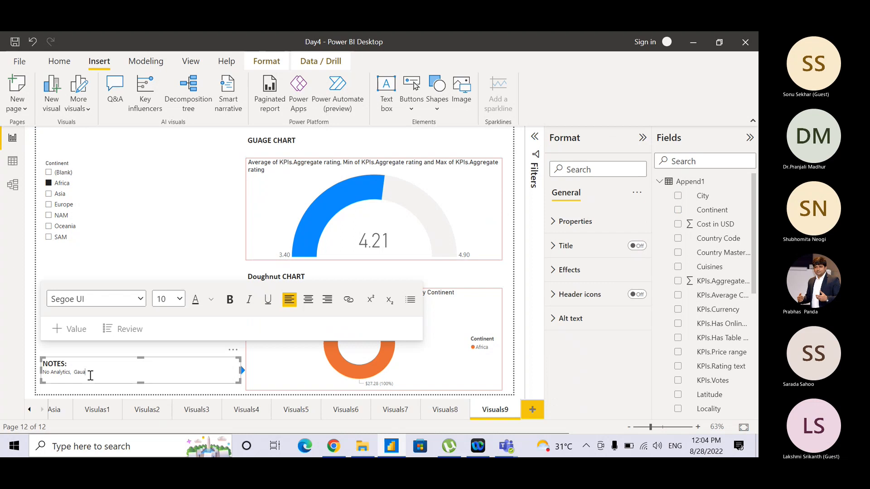
{"action": "type", "text": "ge chart"}
{"action": "key", "text": "BackSpace"}
{"action": "key", "text": "BackSpace"}
{"action": "key", "text": "BackSpace"}
{"action": "key", "text": "BackSpace"}
{"action": "key", "text": "BackSpace"}
{"action": "key", "text": "BackSpace"}
{"action": "key", "text": "BackSpace"}
{"action": "key", "text": "BackSpace"}
{"action": "key", "text": "BackSpace"}
{"action": "type", "text": "ge char"}
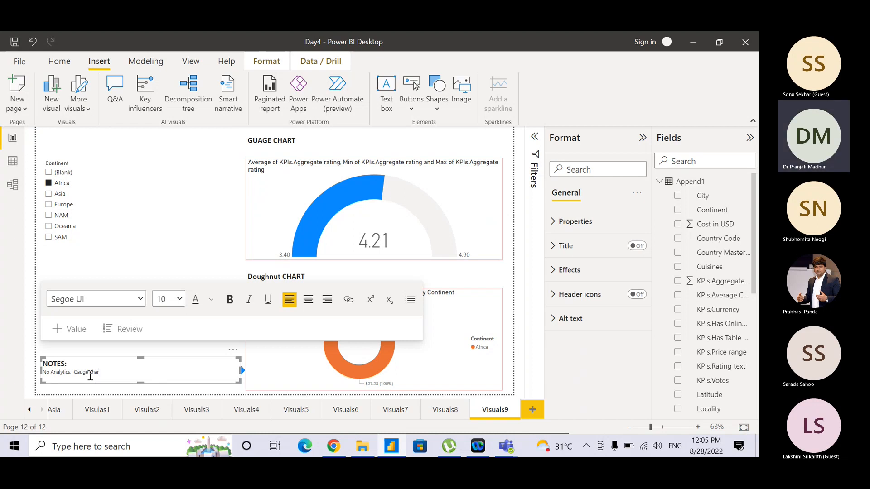
{"action": "type", "text": "t for a"}
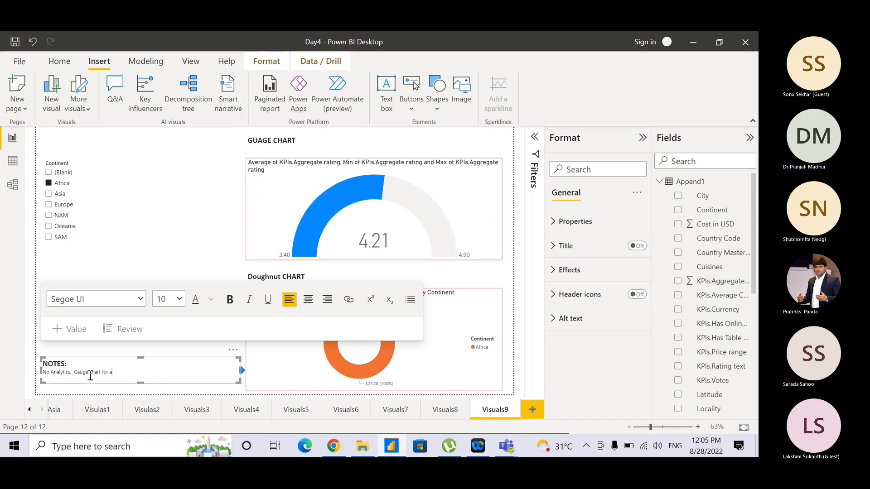
{"action": "type", "text": " comparison of"}
{"action": "type", "text": " single attr"}
{"action": "type", "text": "it"}
{"action": "type", "text": "ute"}
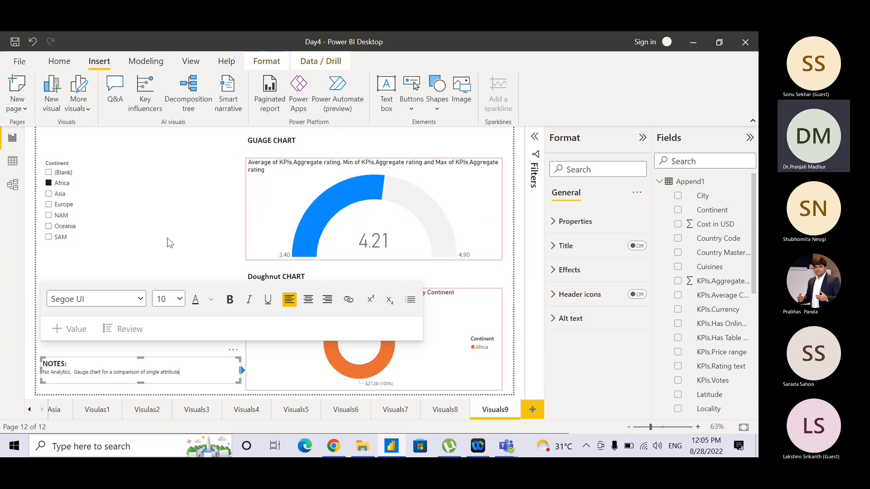
{"action": "left_click", "coordinate": [167, 238]}
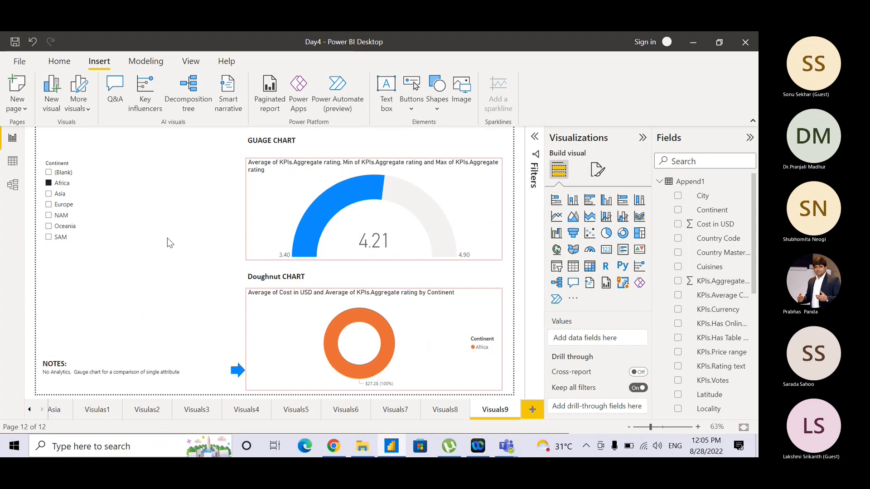
Change the "Doughnut CHART" heading to "KPI INFLUENCER CHART"
{"action": "mouse_move", "coordinate": [437, 213]}
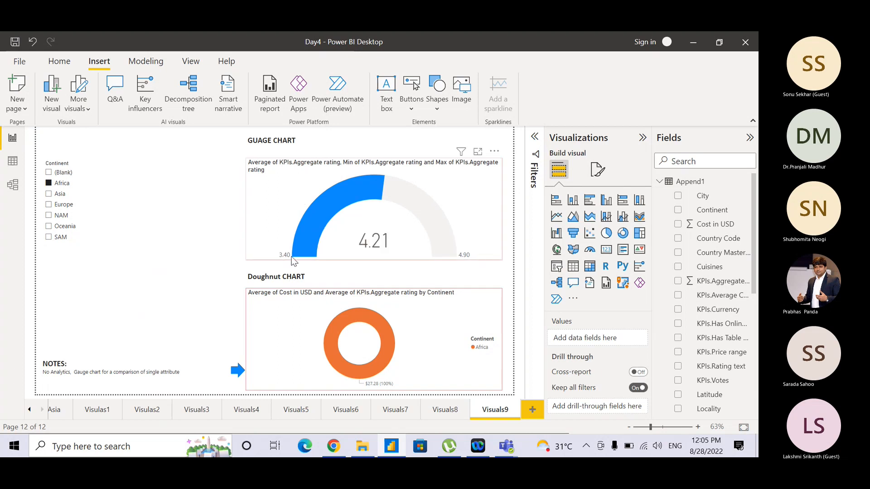
{"action": "mouse_move", "coordinate": [392, 196]}
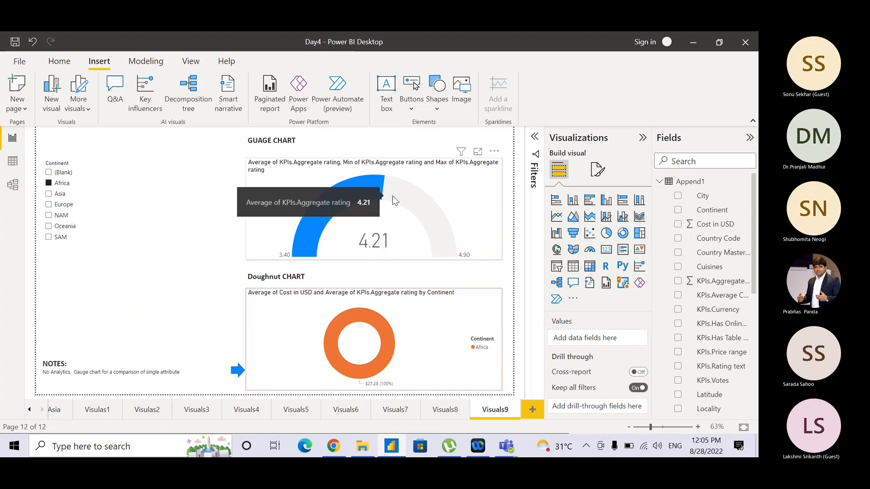
{"action": "double_click", "coordinate": [282, 278]}
{"action": "key", "text": "Left"}
{"action": "key", "text": "shift+Left"}
{"action": "key", "text": "shift+Left"}
{"action": "key", "text": "shift+Left"}
{"action": "key", "text": "shift+Left"}
{"action": "key", "text": "shift+Left"}
{"action": "key", "text": "shift+Left"}
{"action": "key", "text": "shift+Left"}
{"action": "key", "text": "shift+Left"}
{"action": "key", "text": "shift+Left"}
{"action": "type", "text": "KPI INFLUEC"}
{"action": "key", "text": "BackSpace"}
{"action": "type", "text": "NCER"}
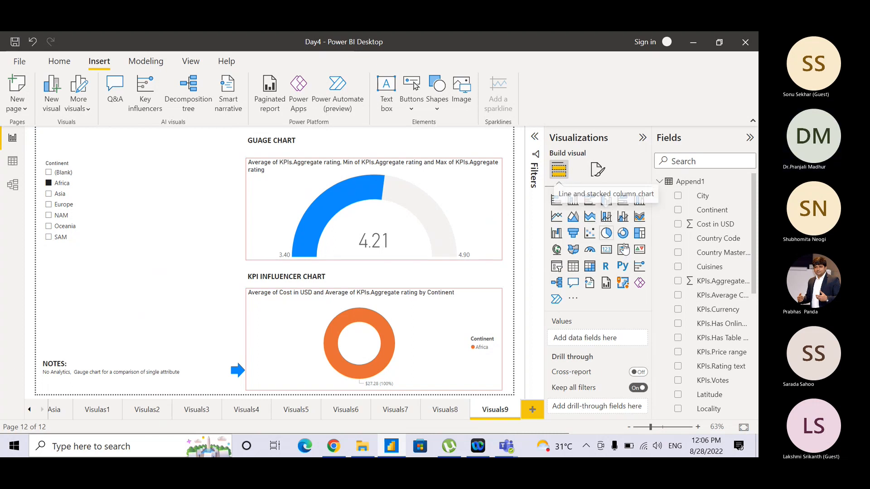
Remove the word INFLUENCER from the lower chart's heading so that it reads "KPI CHART"
{"action": "left_click", "coordinate": [302, 278]}
{"action": "key", "text": "BackSpace"}
{"action": "key", "text": "BackSpace"}
{"action": "key", "text": "BackSpace"}
{"action": "key", "text": "BackSpace"}
{"action": "key", "text": "BackSpace"}
{"action": "key", "text": "BackSpace"}
{"action": "key", "text": "BackSpace"}
{"action": "key", "text": "BackSpace"}
{"action": "key", "text": "BackSpace"}
{"action": "key", "text": "BackSpace"}
{"action": "key", "text": "BackSpace"}
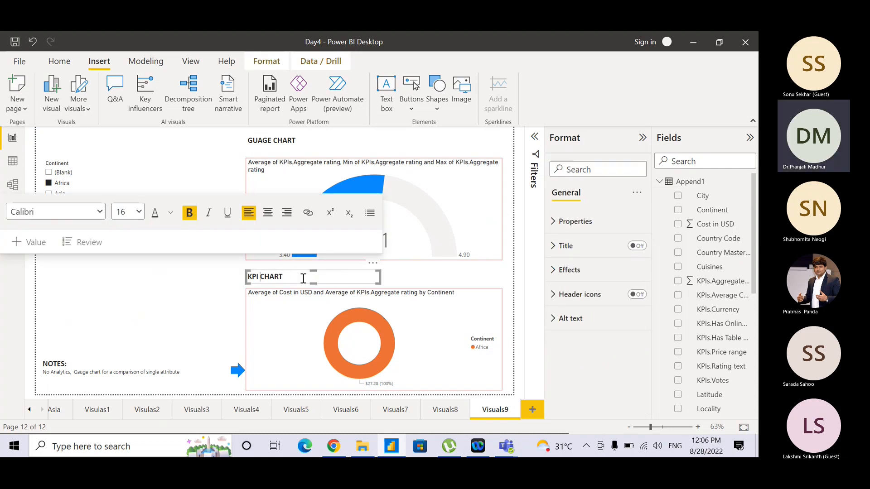
{"action": "left_click", "coordinate": [434, 280]}
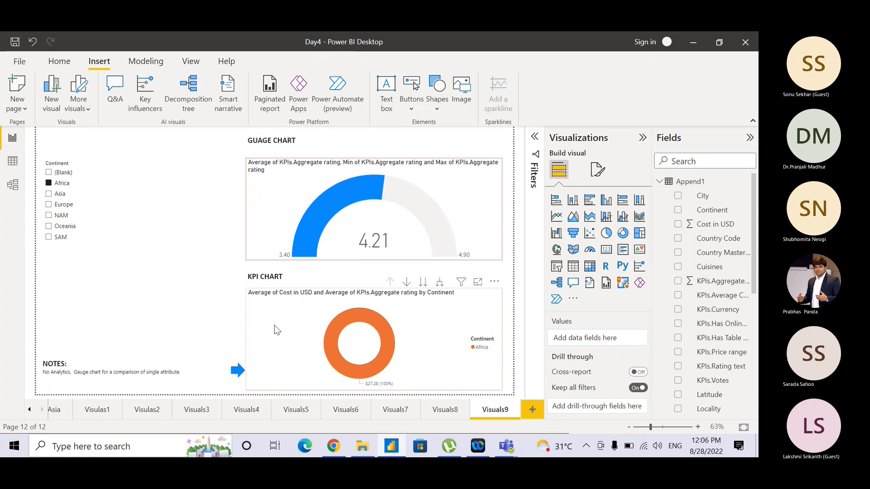
Clear the Continent slicer's selection and delete the blue arrow shape beside the doughnut chart
{"action": "left_click", "coordinate": [70, 255]}
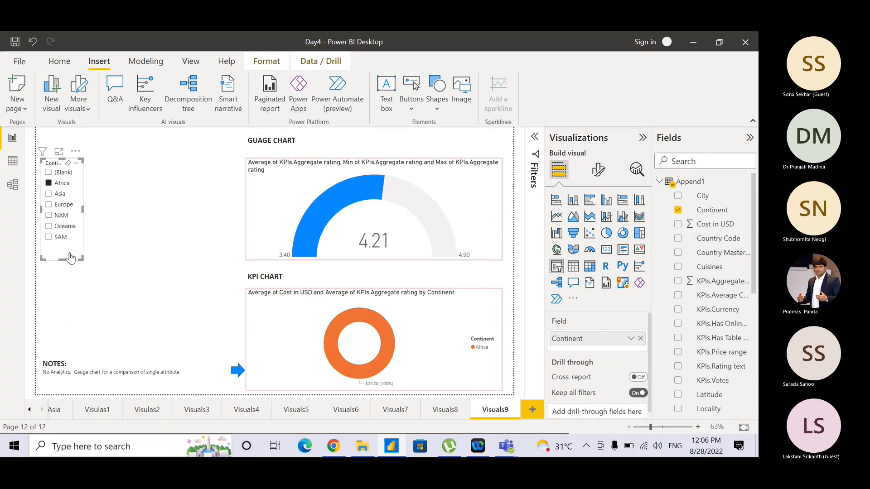
{"action": "left_click", "coordinate": [68, 164]}
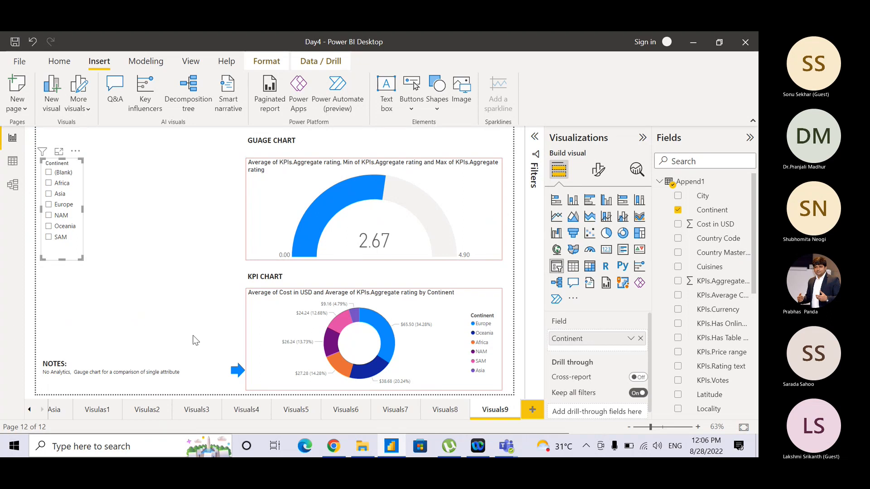
{"action": "left_click", "coordinate": [236, 370]}
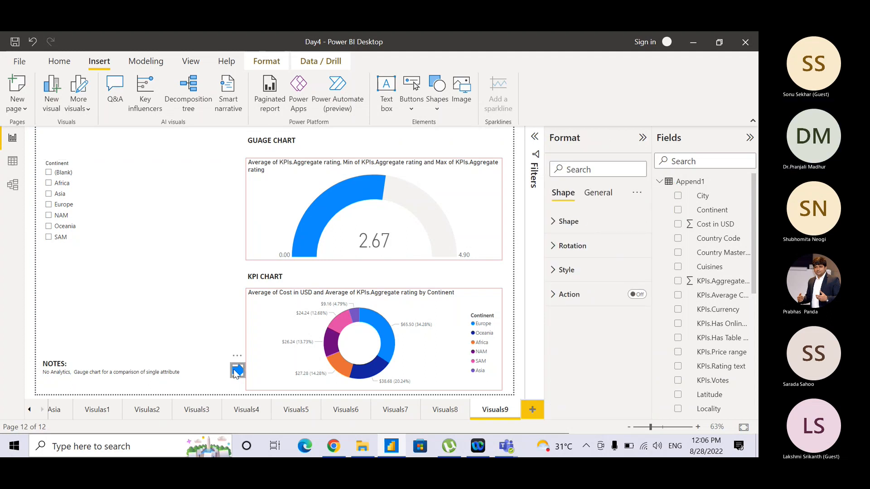
{"action": "key", "text": "Delete"}
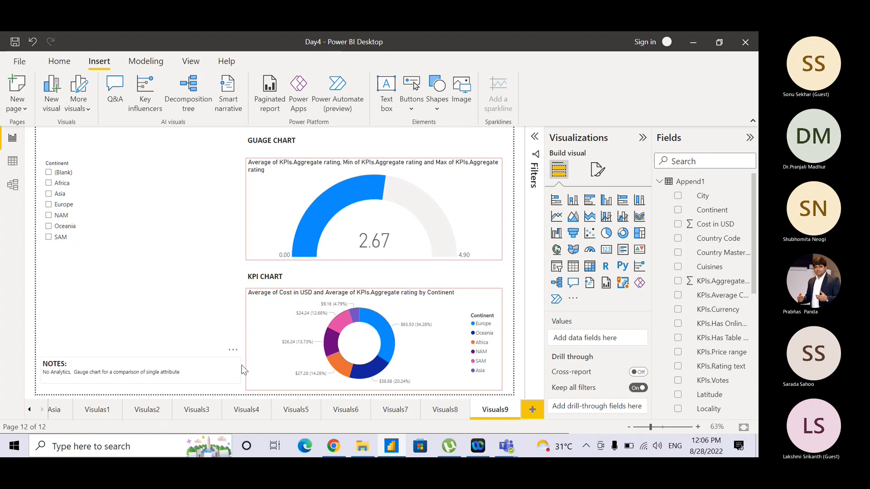
Examine the fields assigned to the doughnut chart and to the gauge's value, minimum and maximum
{"action": "left_click", "coordinate": [462, 302]}
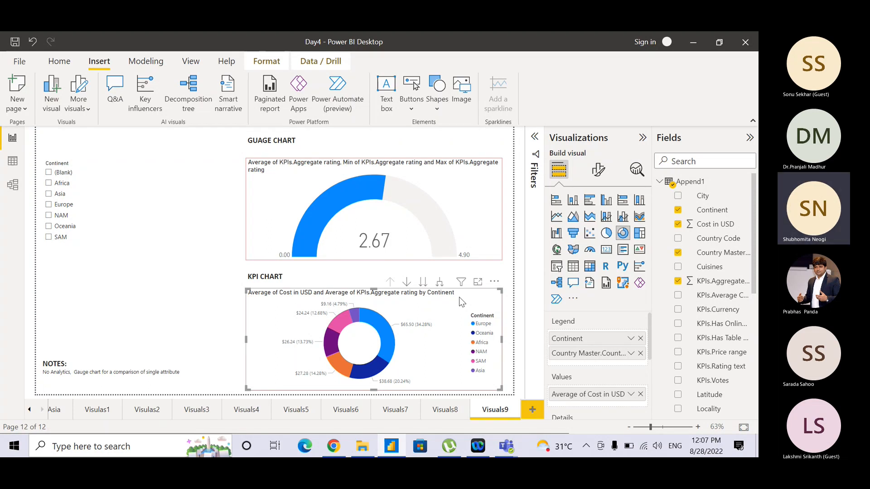
{"action": "left_click", "coordinate": [494, 203]}
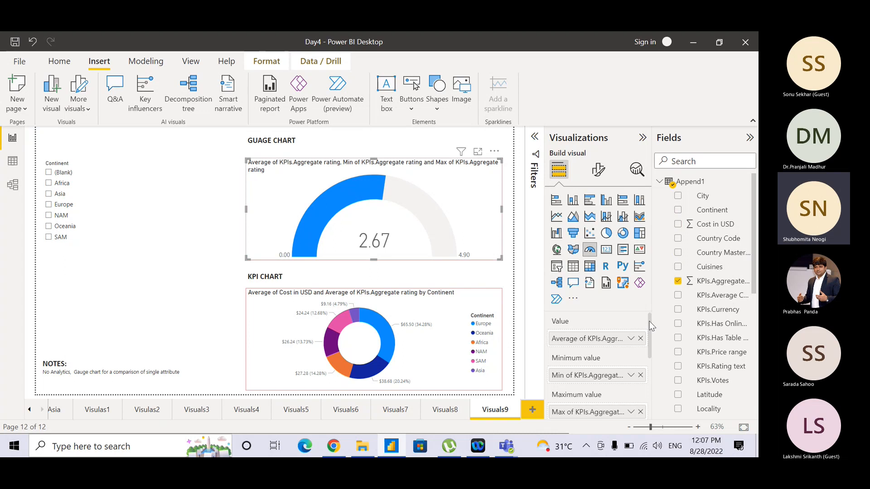
{"action": "left_click_drag", "start_coordinate": [649, 322], "coordinate": [650, 327]}
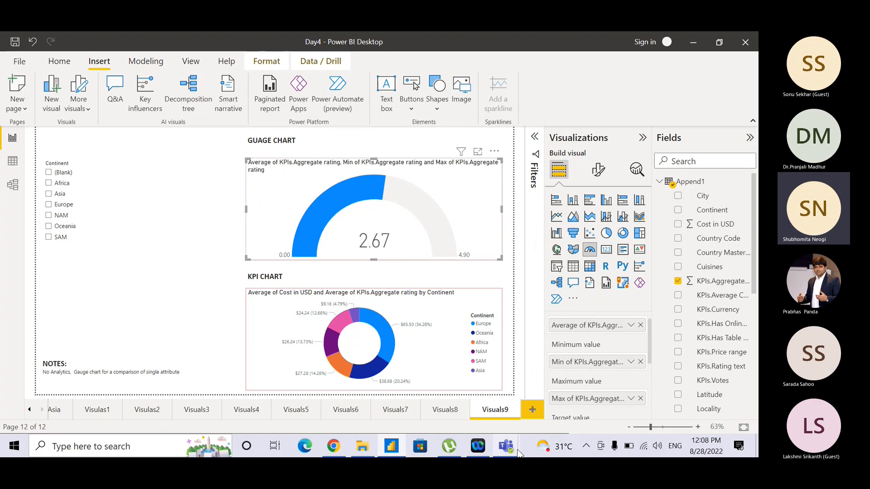
Switch to the Microsoft Teams meeting window to check its chat, and return to the Power BI report
{"action": "mouse_move", "coordinate": [520, 453]}
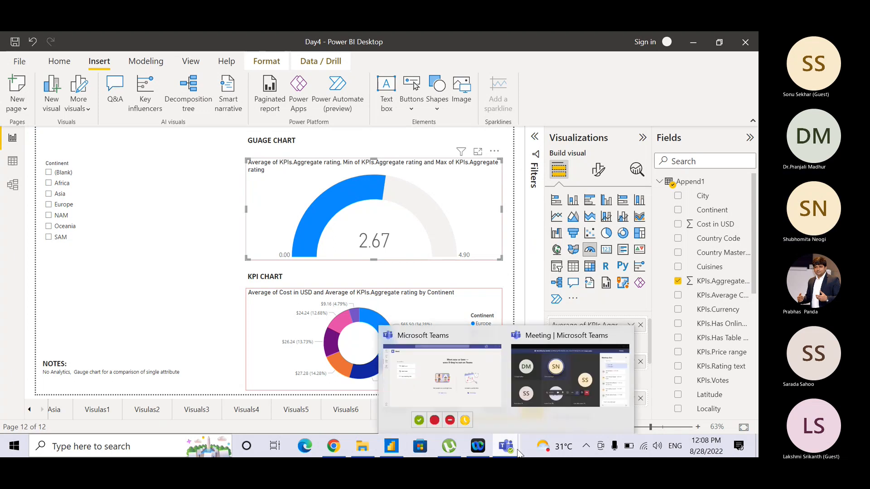
{"action": "left_click", "coordinate": [581, 381]}
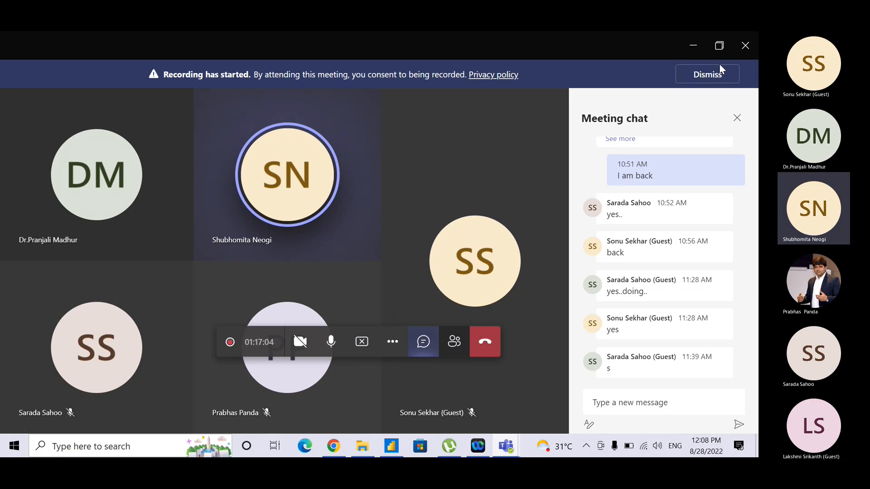
{"action": "left_click", "coordinate": [692, 50]}
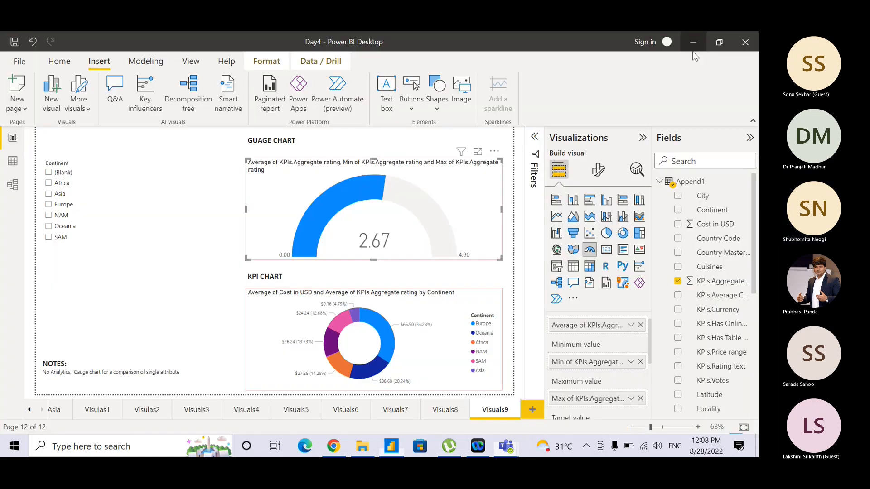
Review the global Security options down to the Map and Filled Map visuals setting, and cancel the Options dialog
{"action": "left_click", "coordinate": [19, 63]}
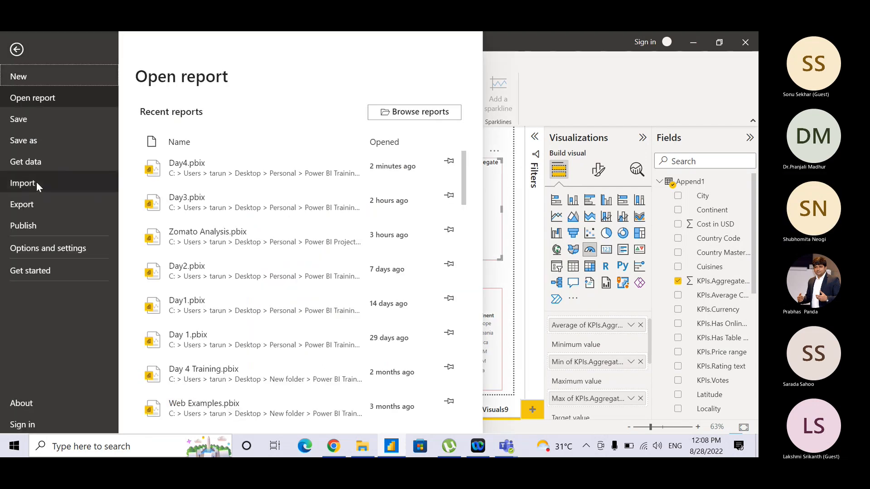
{"action": "left_click", "coordinate": [43, 253]}
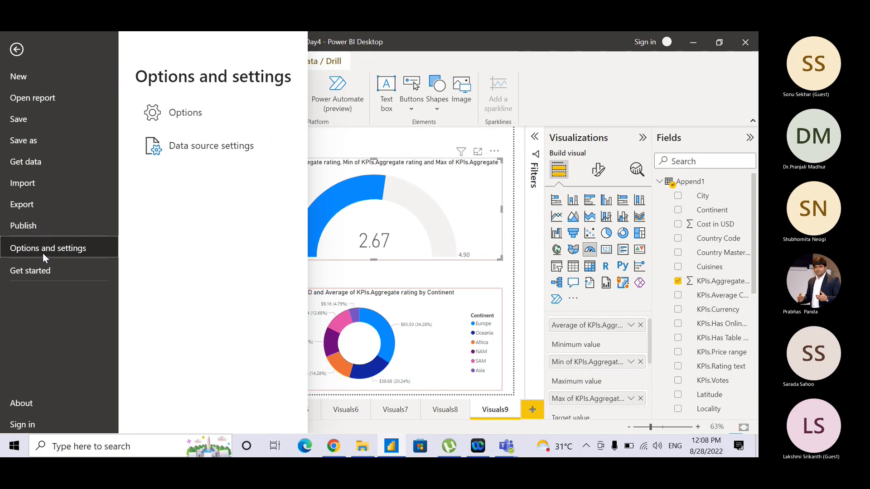
{"action": "left_click", "coordinate": [43, 252]}
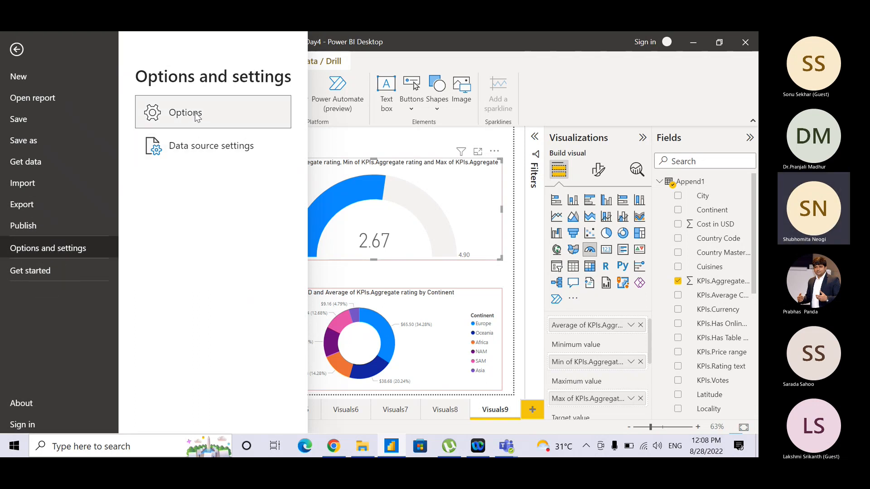
{"action": "key", "text": "Escape"}
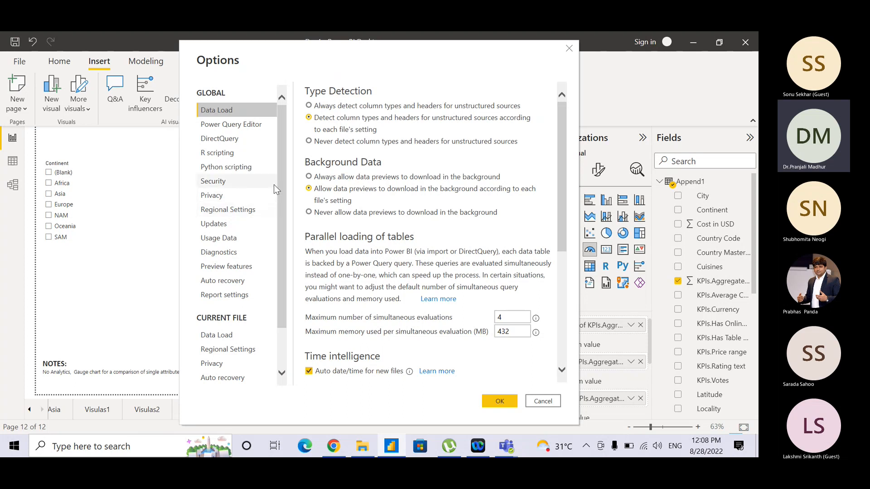
{"action": "left_click", "coordinate": [224, 181]}
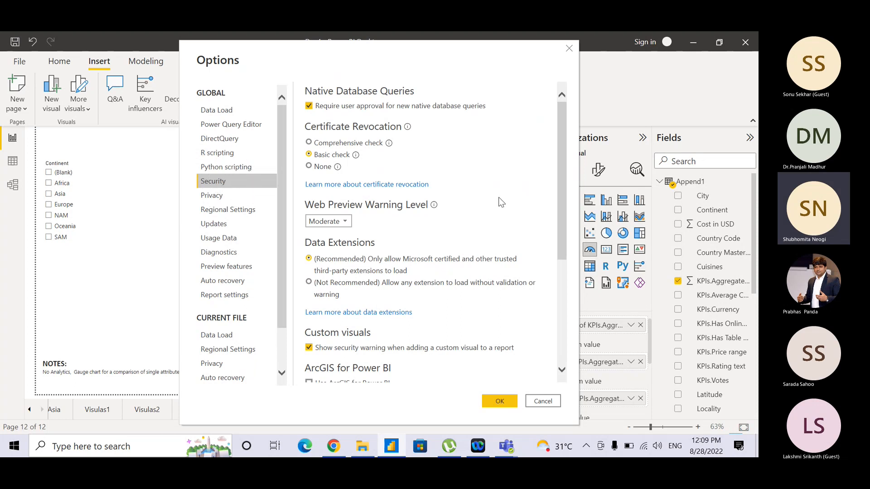
{"action": "left_click_drag", "start_coordinate": [560, 206], "coordinate": [564, 280]}
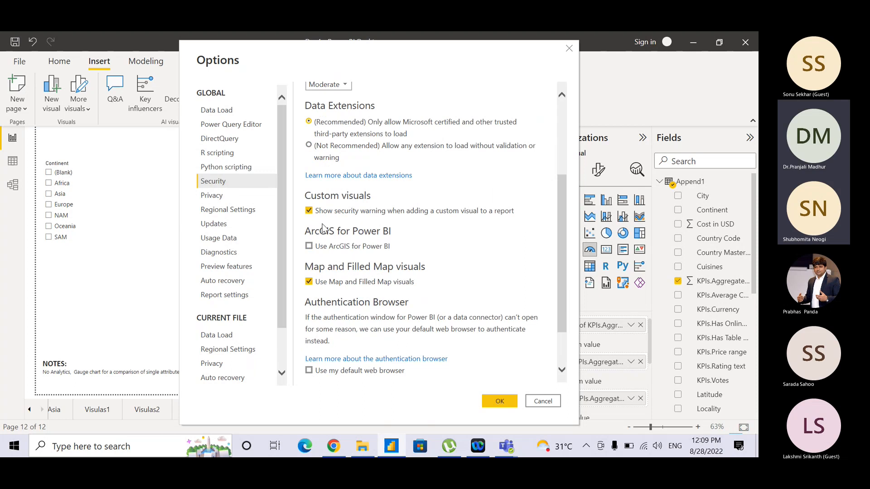
{"action": "key", "text": "ctrl"}
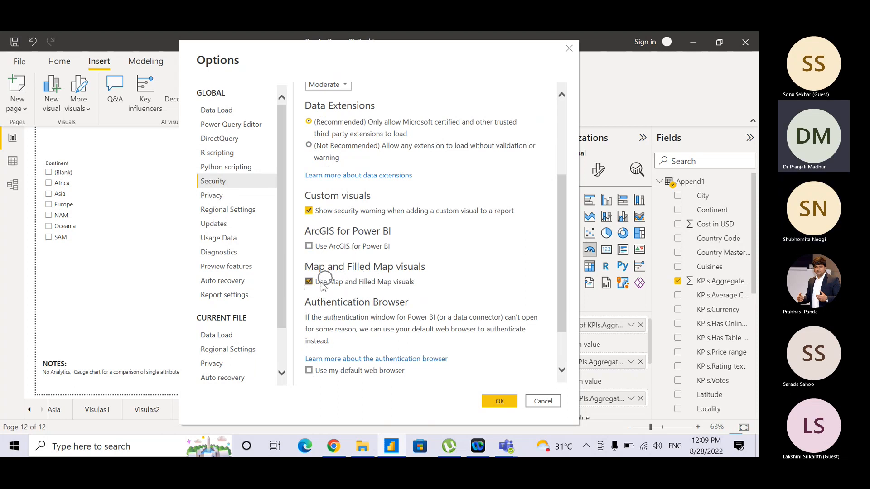
{"action": "key", "text": "ctrl"}
{"action": "key", "text": "ctrl"}
{"action": "key", "text": "ctrl"}
{"action": "left_click", "coordinate": [543, 402]}
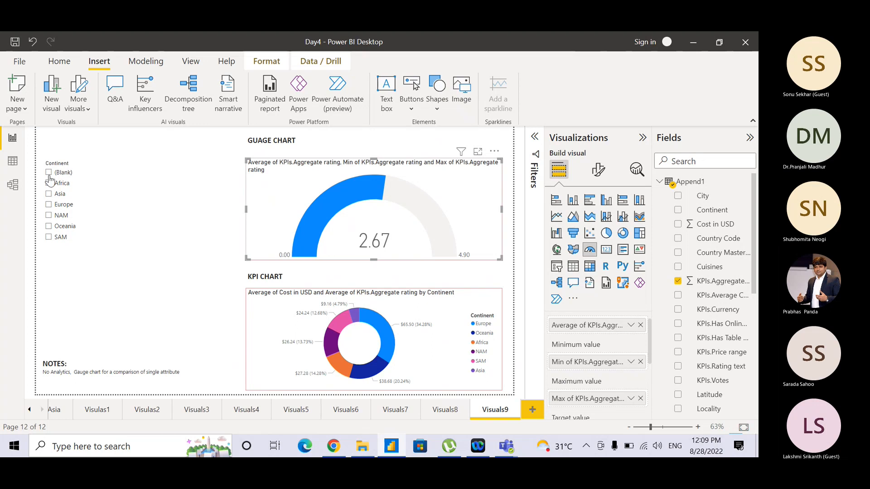
Filter the page by Africa and by (Blank) in the Continent slicer, and clear the slicer's selection
{"action": "left_click", "coordinate": [62, 183]}
{"action": "left_click", "coordinate": [556, 271]}
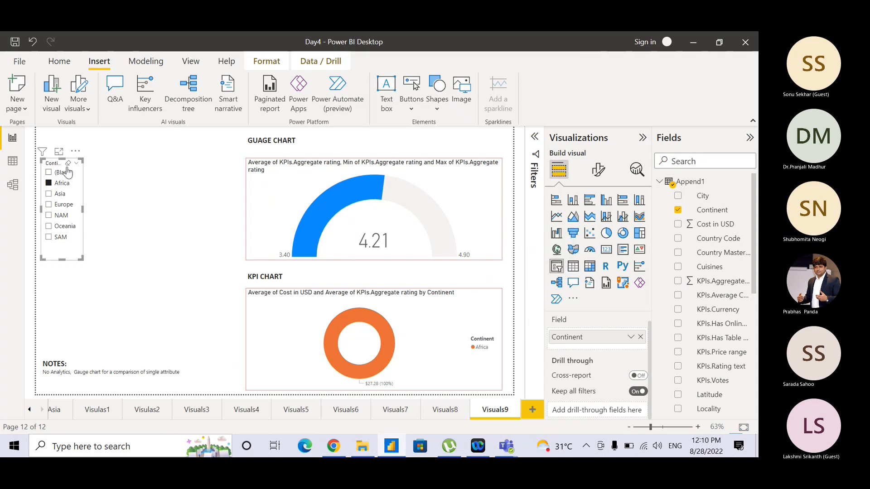
{"action": "left_click", "coordinate": [63, 172]}
{"action": "left_click", "coordinate": [529, 283]}
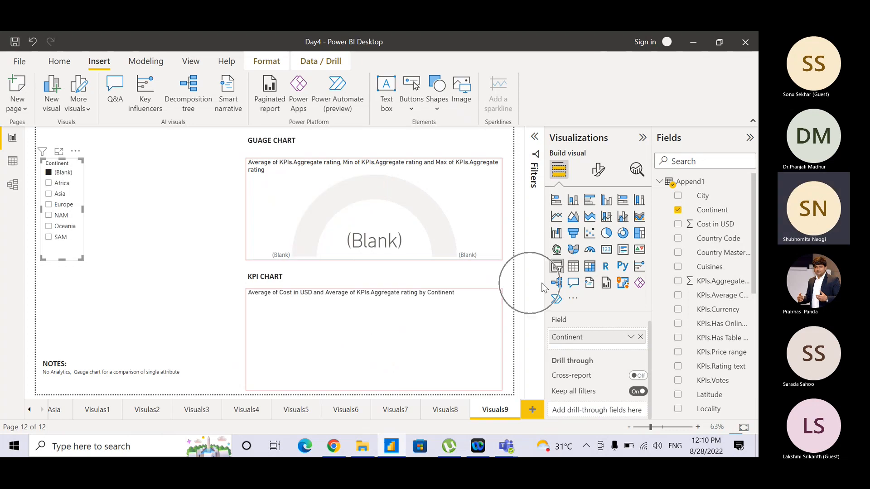
{"action": "key", "text": "ctrl"}
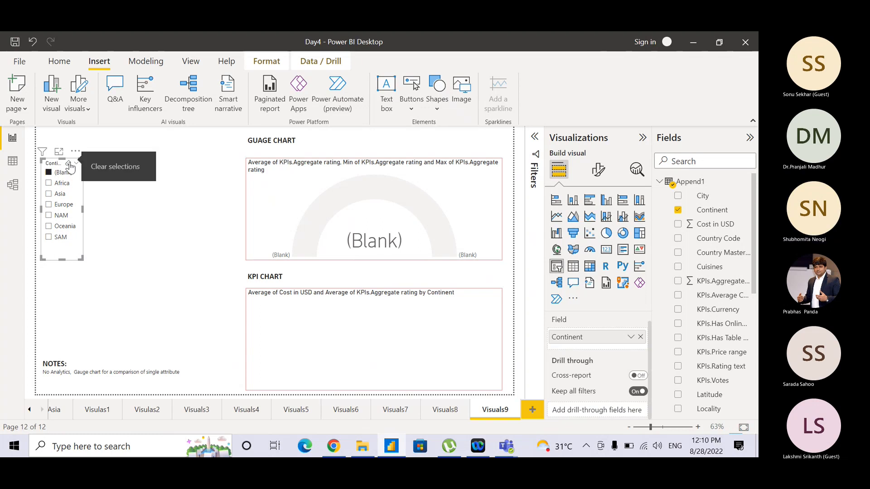
{"action": "left_click", "coordinate": [69, 166]}
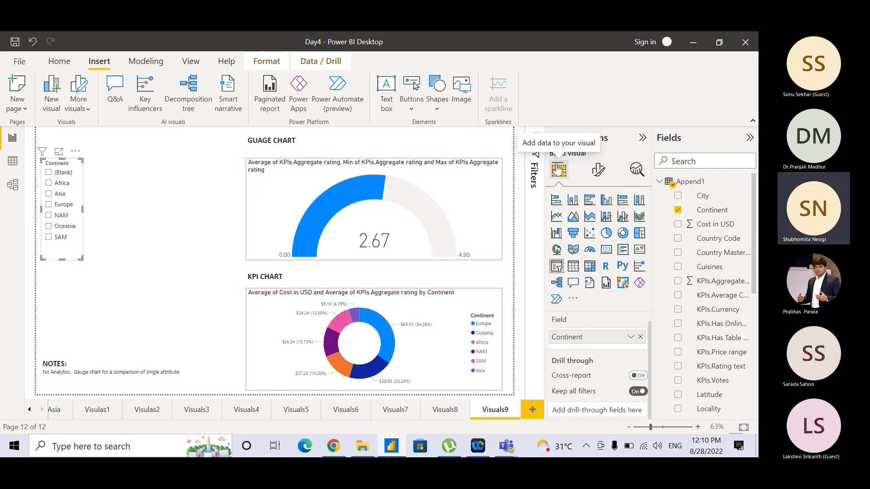
Demonstrate building a second slicer from the Continent field on the empty canvas beside the existing one, and delete it
{"action": "key", "text": "ctrl"}
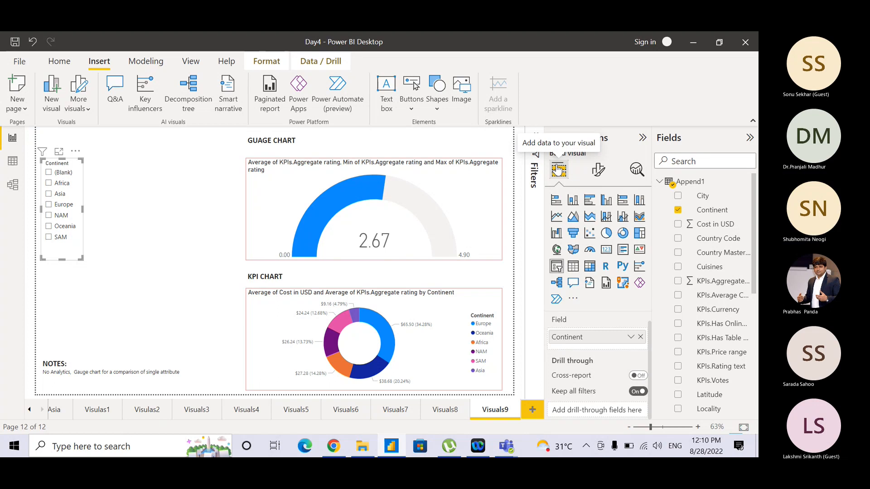
{"action": "key", "text": "ctrl"}
{"action": "key", "text": "ctrl"}
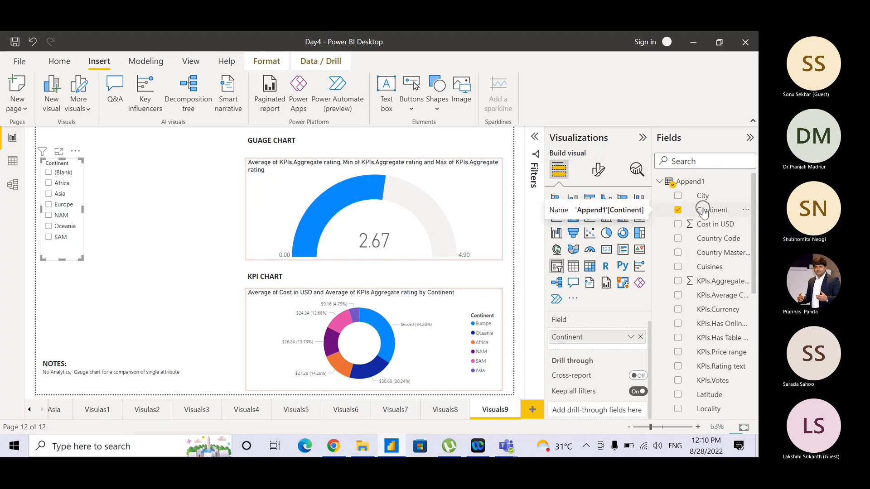
{"action": "left_click_drag", "start_coordinate": [703, 213], "coordinate": [167, 209]}
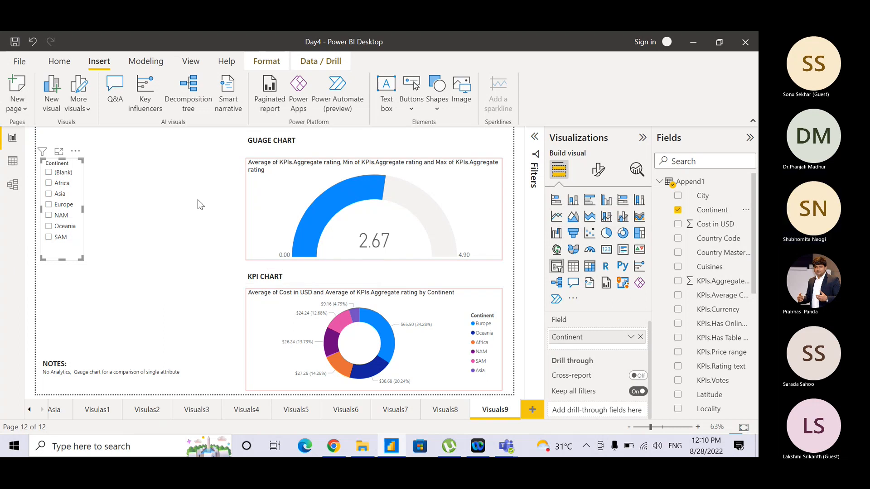
{"action": "left_click", "coordinate": [170, 249]}
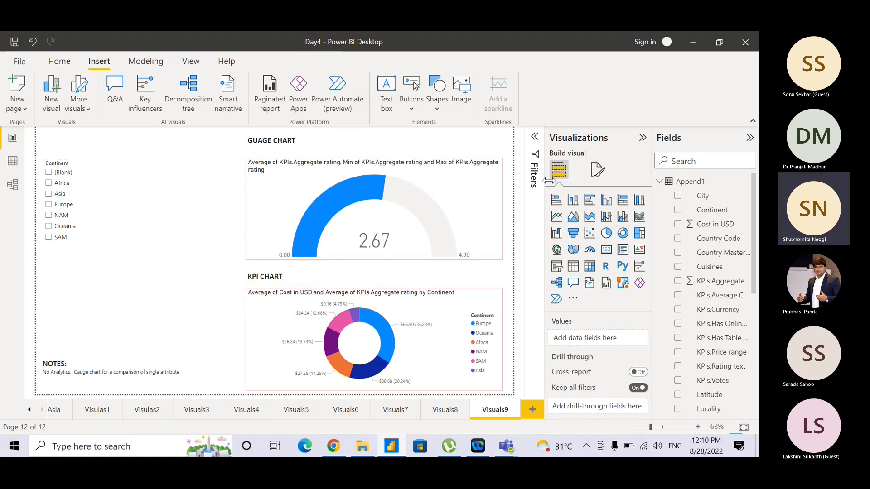
{"action": "left_click_drag", "start_coordinate": [708, 214], "coordinate": [164, 231]}
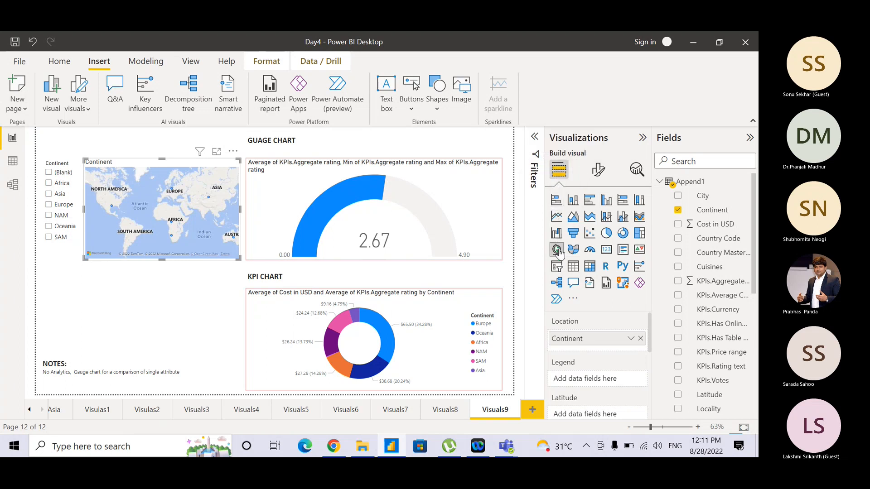
{"action": "left_click", "coordinate": [557, 267]}
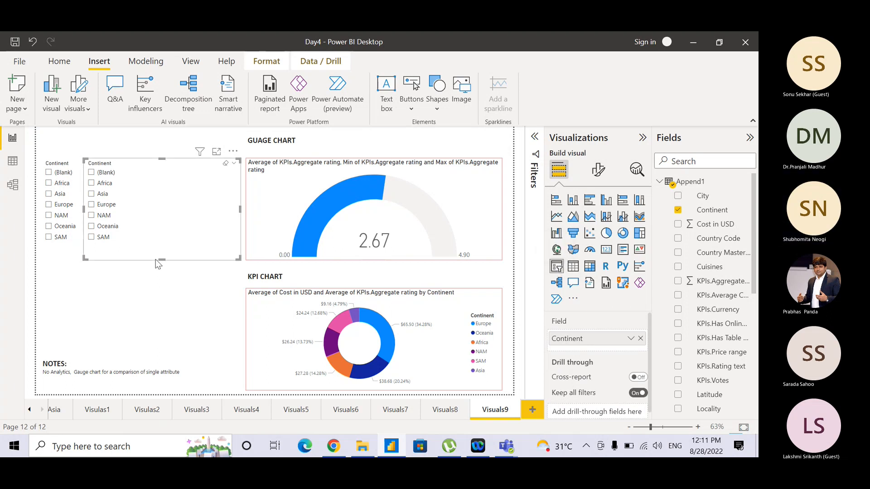
{"action": "key", "text": "Delete"}
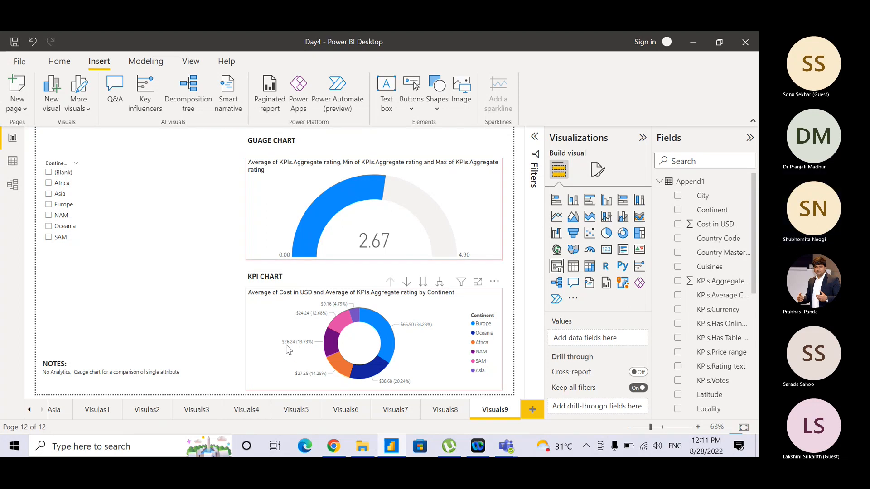
Convert the doughnut chart under the KPI CHART heading to a KPI visual
{"action": "left_click", "coordinate": [262, 320]}
{"action": "key", "text": "ctrl"}
{"action": "key", "text": "ctrl"}
{"action": "key", "text": "ctrl"}
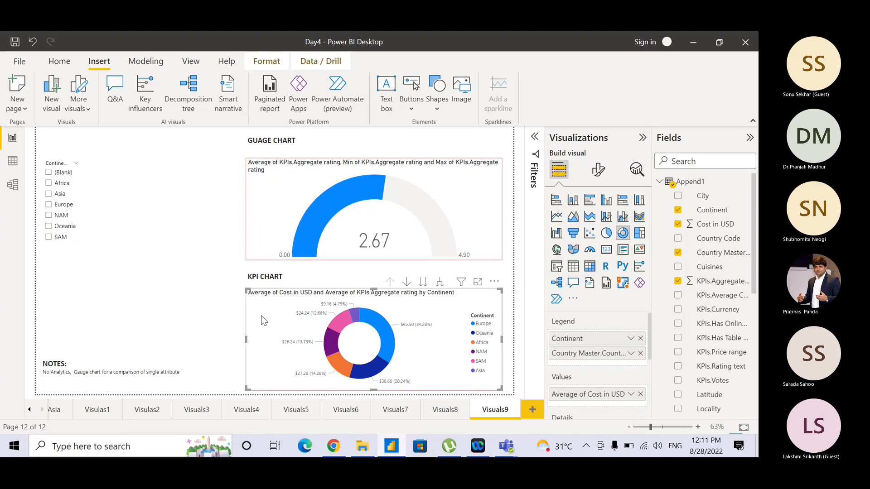
{"action": "key", "text": "ctrl"}
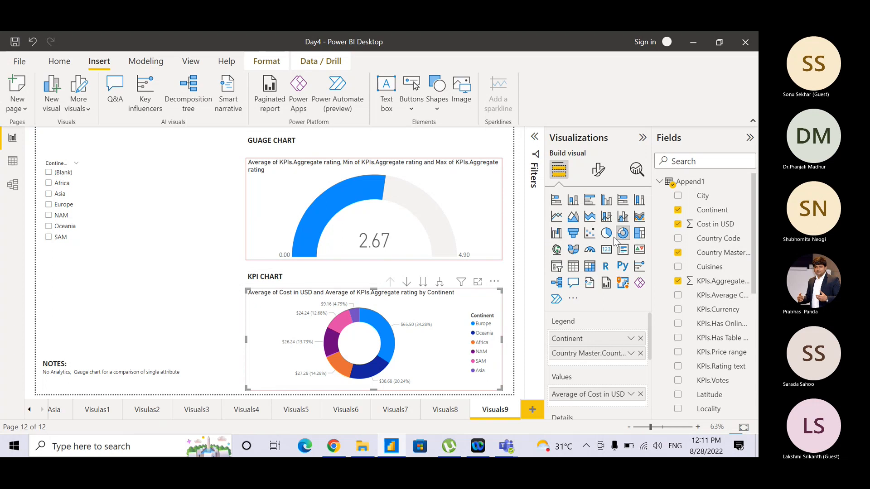
{"action": "key", "text": "ctrl"}
{"action": "key", "text": "ctrl"}
{"action": "key", "text": "ctrl"}
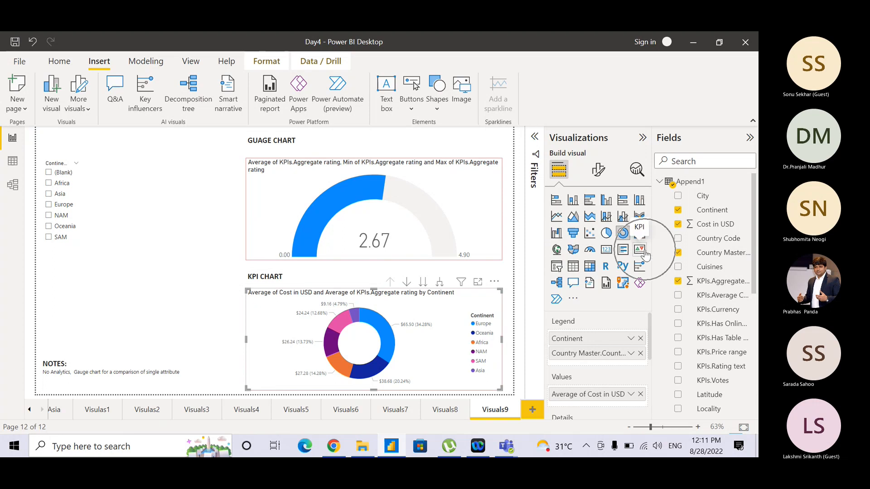
{"action": "key", "text": "ctrl"}
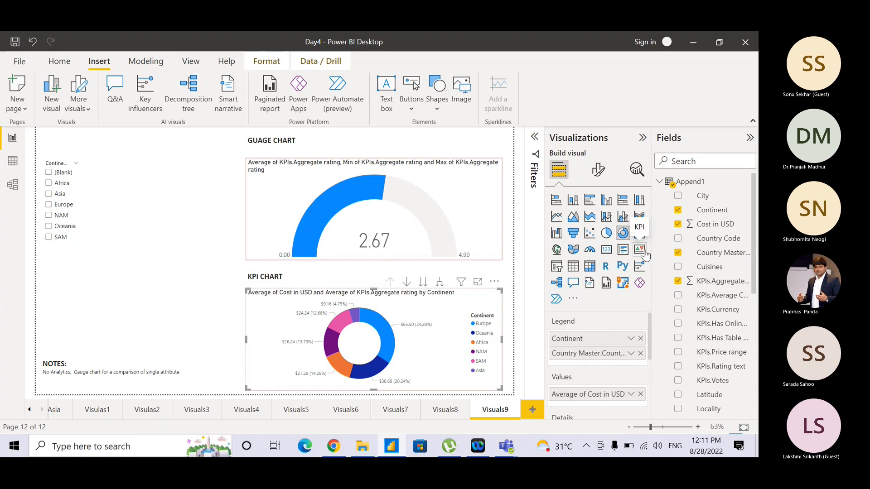
{"action": "left_click", "coordinate": [644, 252]}
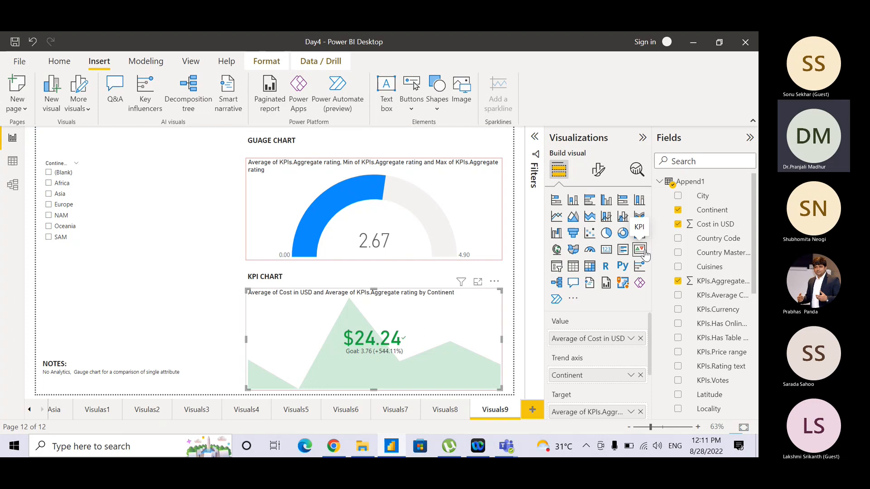
Examine the fields assigned to the KPI visual's Value, Trend axis and Target, and deselect the visual
{"action": "key", "text": "ctrl"}
{"action": "key", "text": "ctrl"}
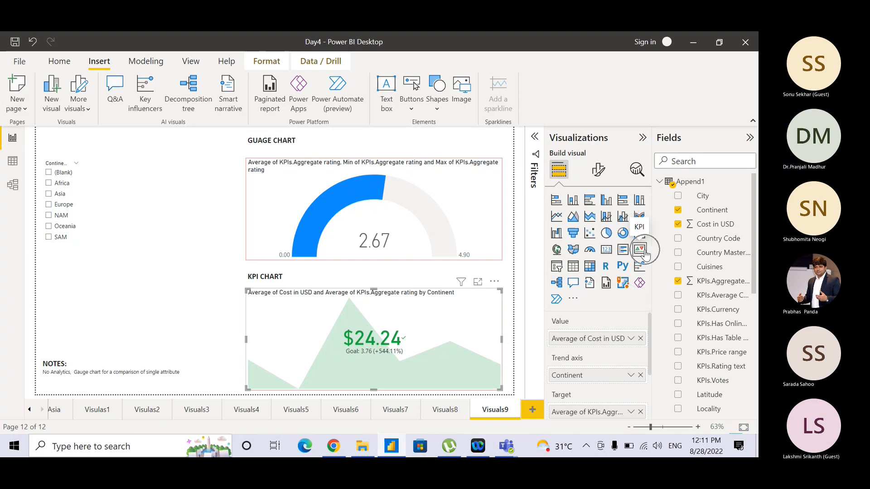
{"action": "key", "text": "ctrl"}
{"action": "key", "text": "ctrl"}
{"action": "key", "text": "ctrl"}
{"action": "key", "text": "ctrl"}
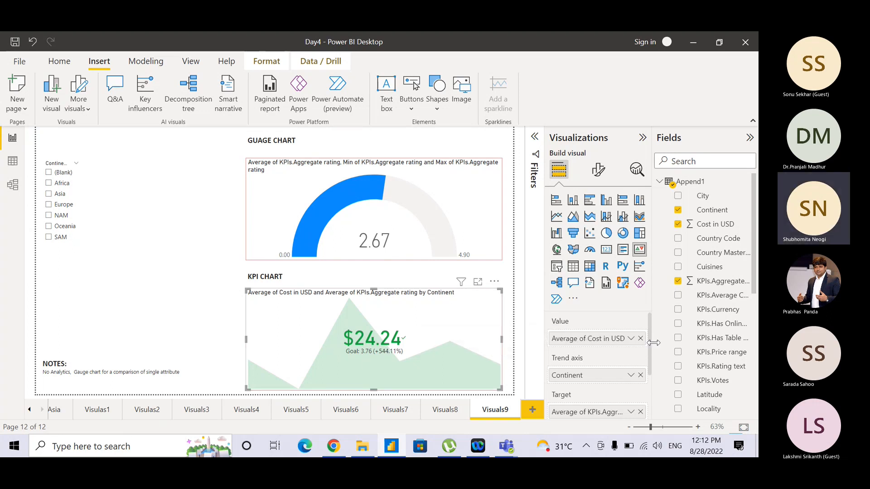
{"action": "mouse_move", "coordinate": [650, 349]}
{"action": "left_mouse_down"}
{"action": "mouse_move", "coordinate": [651, 369]}
{"action": "mouse_move", "coordinate": [651, 353]}
{"action": "left_mouse_up"}
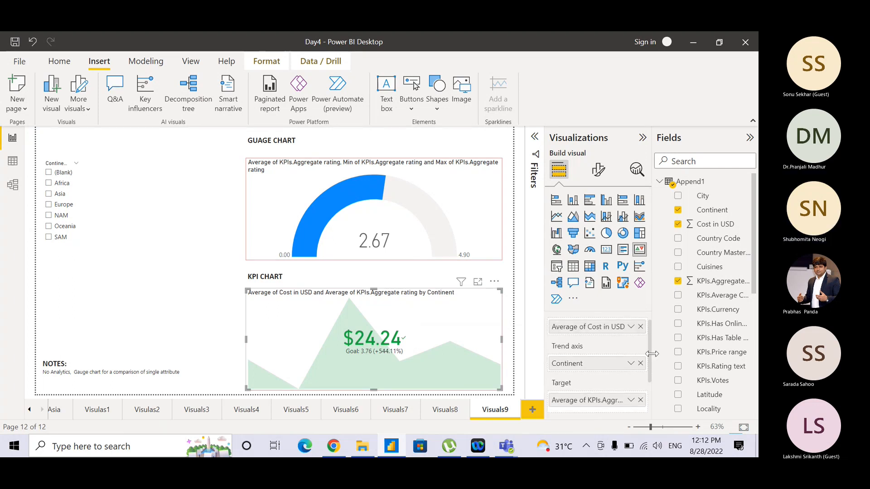
{"action": "left_click", "coordinate": [172, 291]}
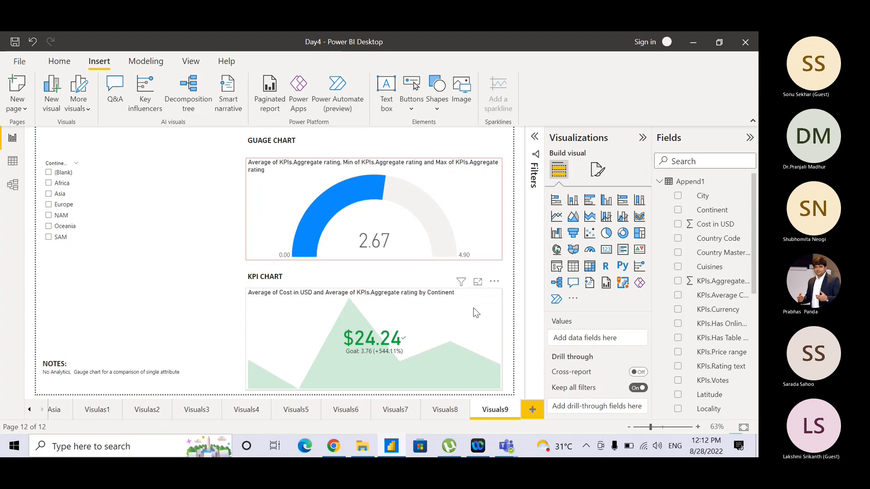
Replace the KPI visual's Value field, Average of Cost in USD, with KPIs.Aggregate rating aggregated as Average
{"action": "left_click", "coordinate": [476, 312]}
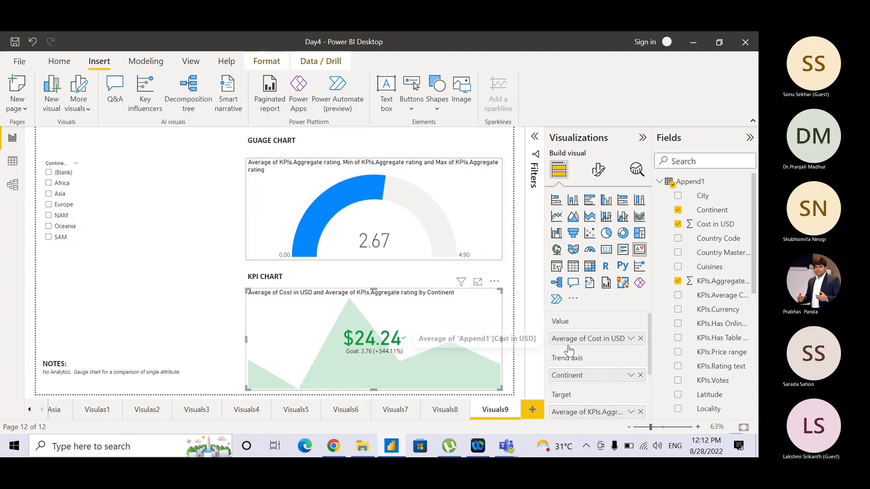
{"action": "left_click", "coordinate": [639, 339]}
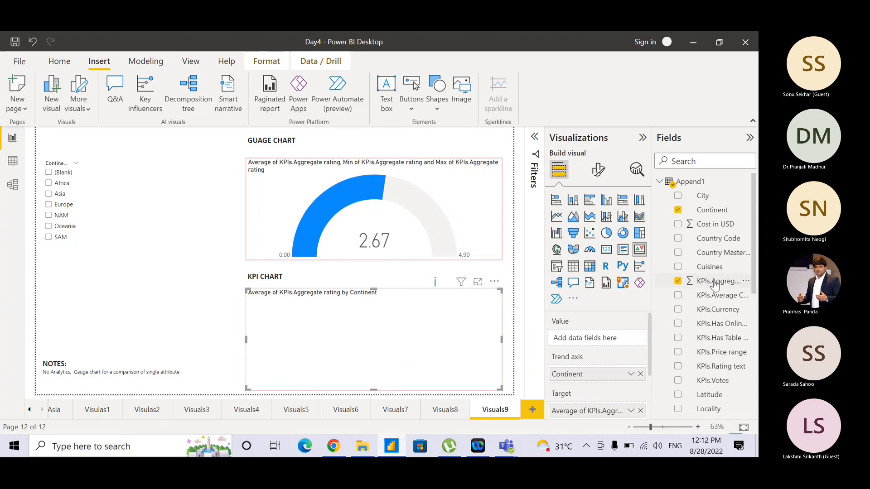
{"action": "left_click_drag", "start_coordinate": [714, 286], "coordinate": [610, 337]}
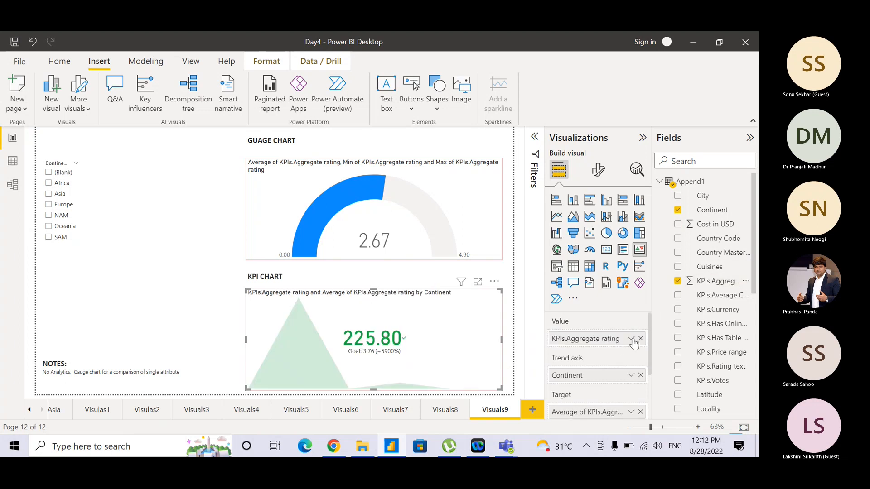
{"action": "left_click", "coordinate": [630, 339]}
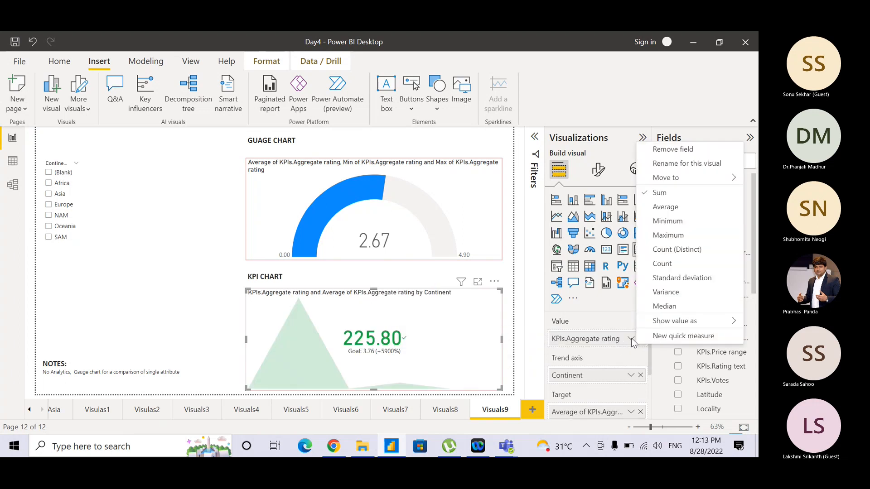
{"action": "left_click", "coordinate": [664, 208]}
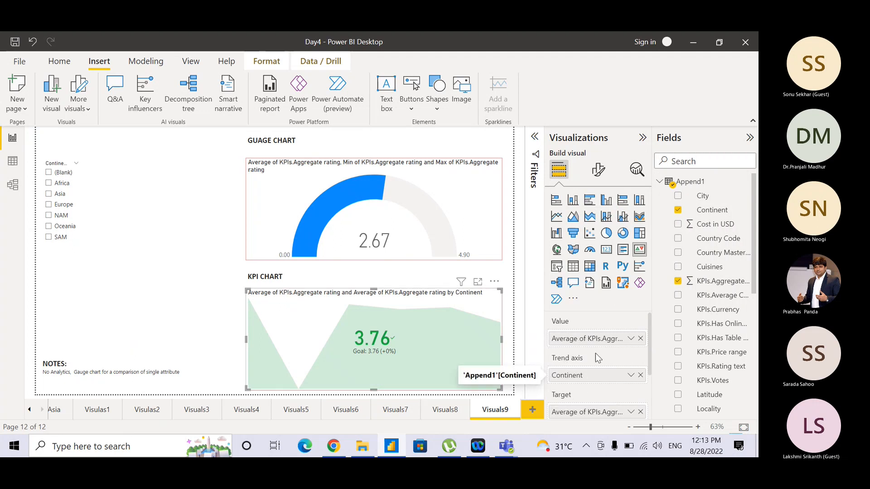
Change the aggregation of KPIs.Aggregate rating in the KPI visual's Target to Maximum
{"action": "scroll", "coordinate": [650, 353], "scroll_direction": "down", "scroll_amount": 2}
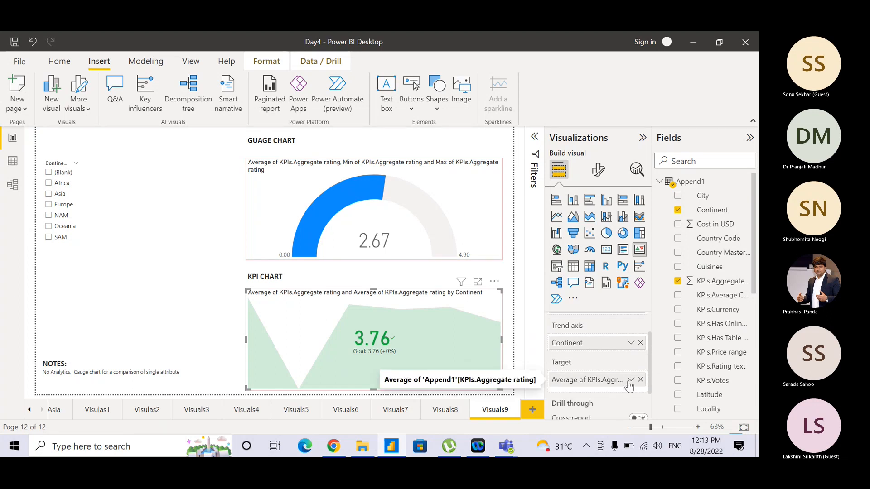
{"action": "left_click", "coordinate": [629, 380]}
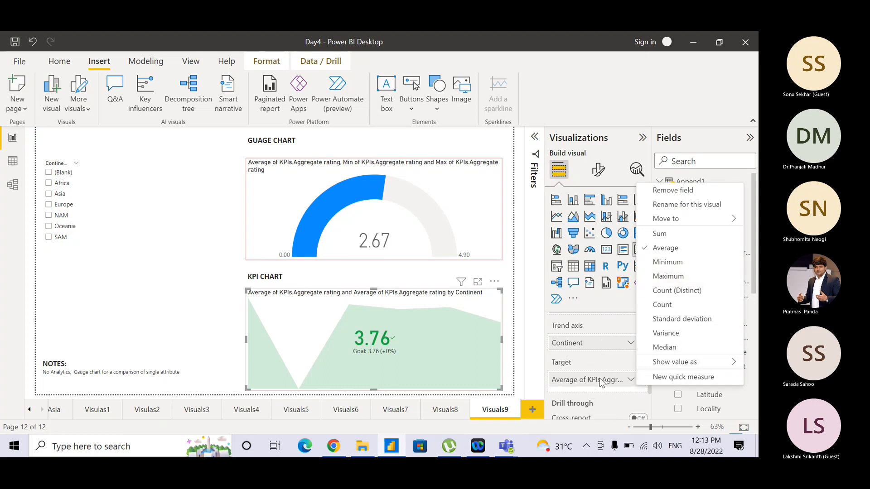
{"action": "left_click", "coordinate": [669, 277]}
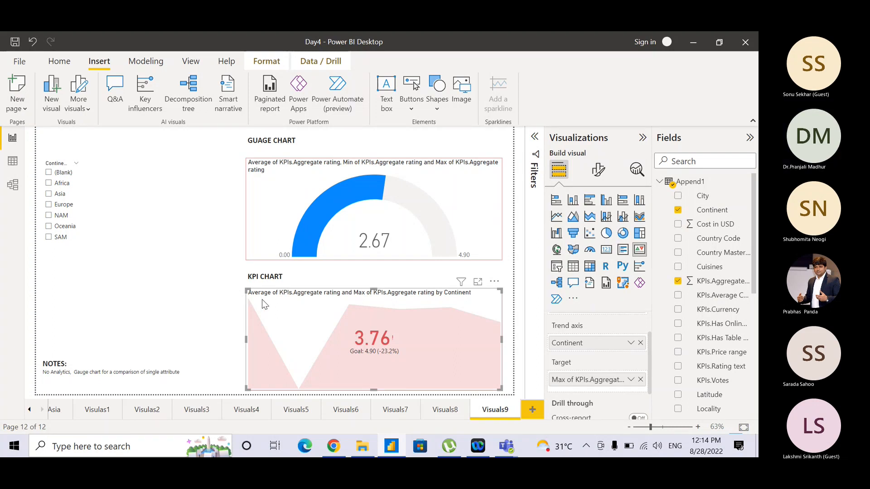
{"action": "scroll", "coordinate": [651, 308], "scroll_direction": "up", "scroll_amount": 1}
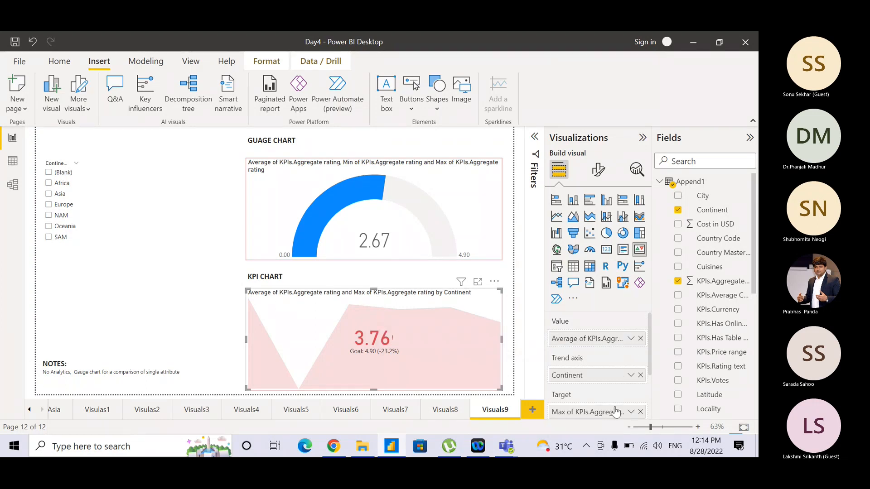
{"action": "key", "text": "ctrl"}
{"action": "left_click", "coordinate": [374, 339]}
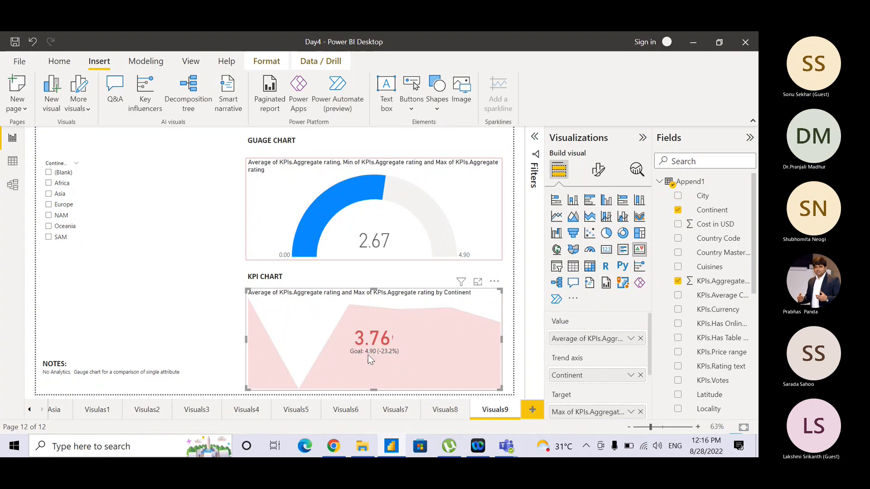
{"action": "key", "text": "ctrl"}
{"action": "key", "text": "ctrl"}
{"action": "key", "text": "ctrl"}
{"action": "key", "text": "ctrl"}
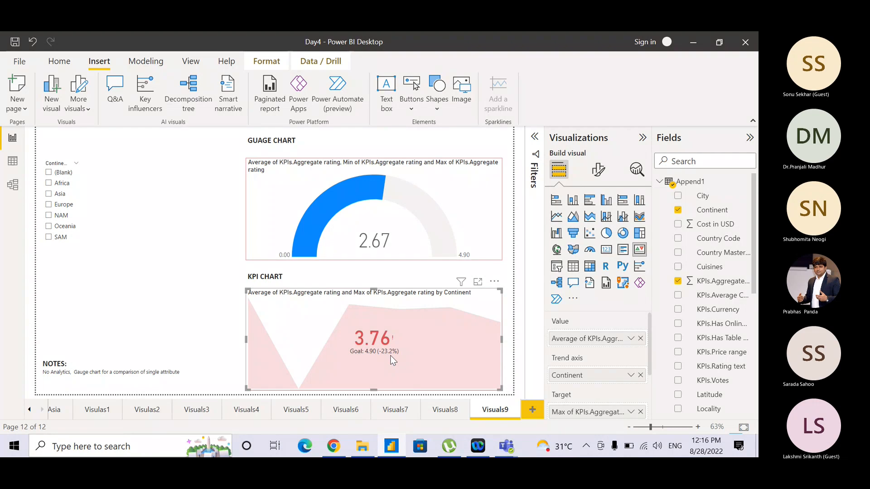
{"action": "key", "text": "ctrl"}
Filter the gauge and KPI visuals by Africa, Asia, Europe, NAM, Oceania and SAM in turn with the Continent slicer, and clear the selection
{"action": "left_click", "coordinate": [63, 185]}
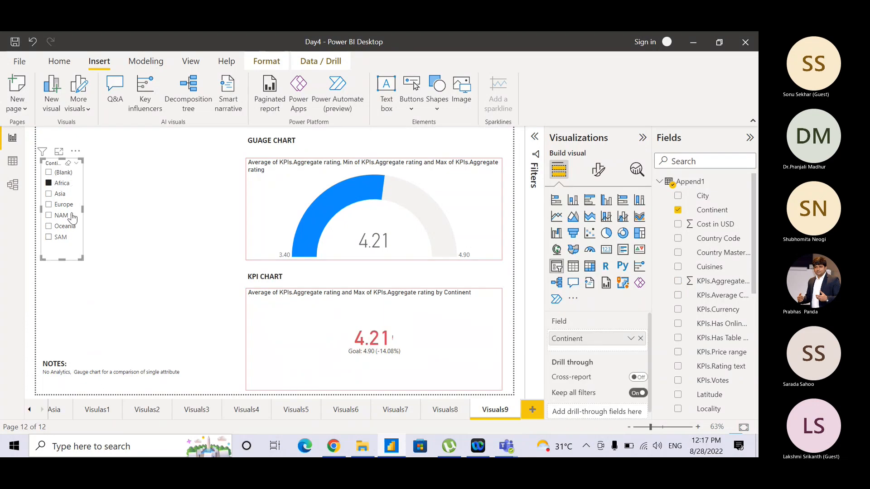
{"action": "left_click", "coordinate": [63, 195]}
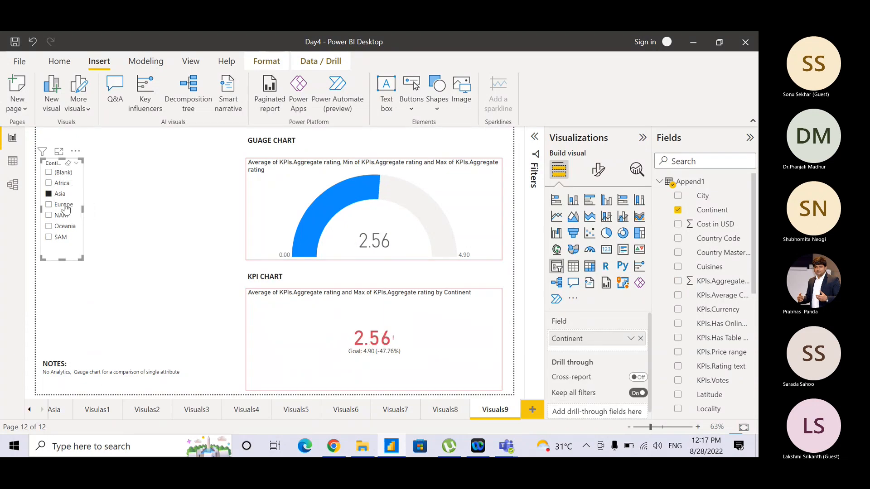
{"action": "left_click", "coordinate": [63, 204]}
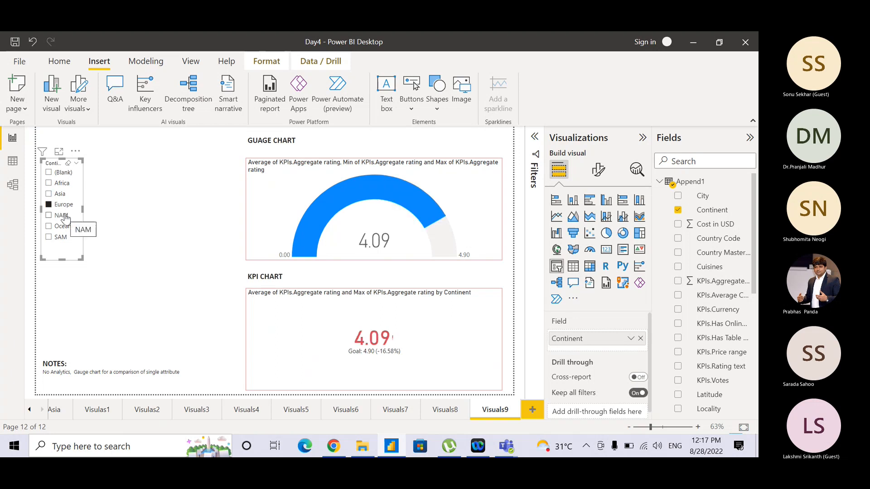
{"action": "left_click", "coordinate": [64, 216]}
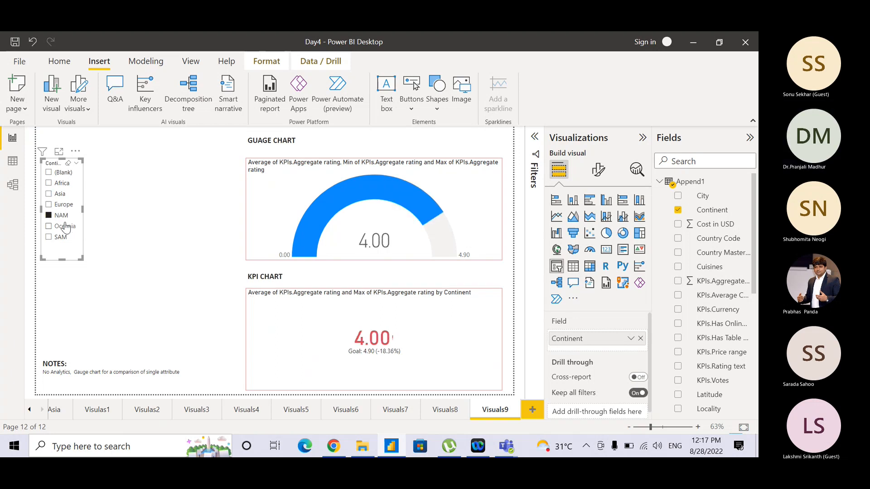
{"action": "left_click", "coordinate": [65, 226]}
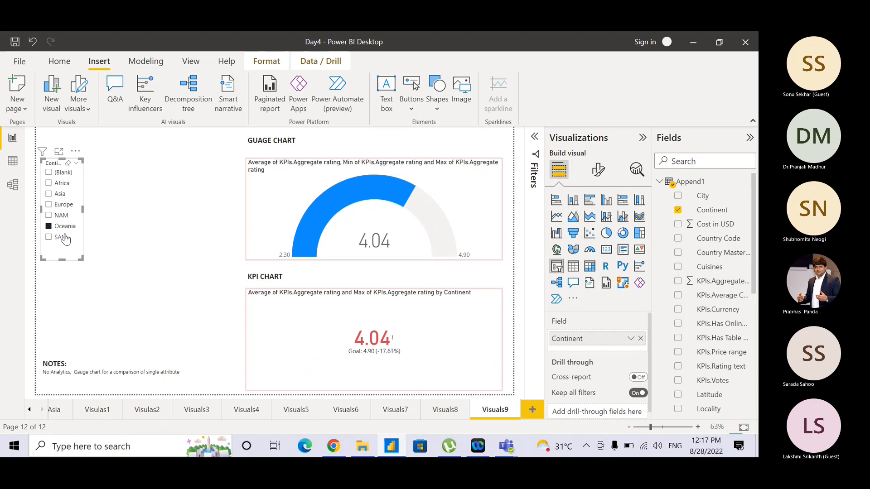
{"action": "left_click", "coordinate": [63, 238]}
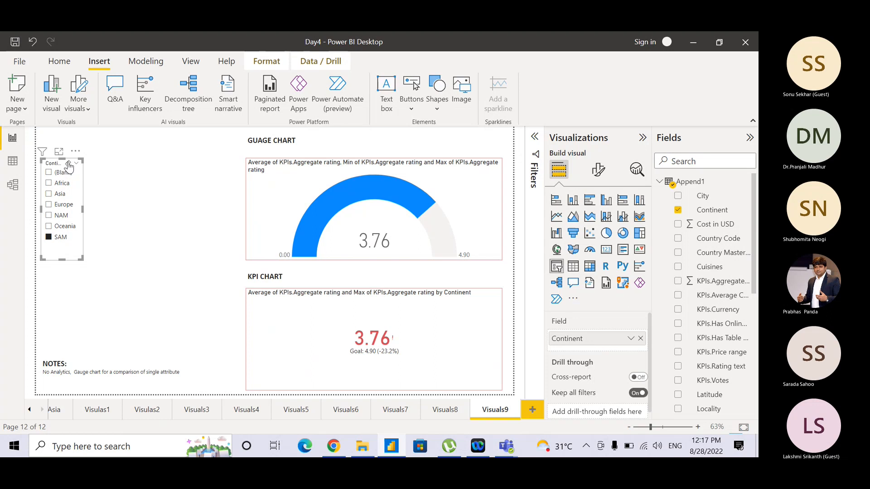
{"action": "left_click", "coordinate": [68, 164]}
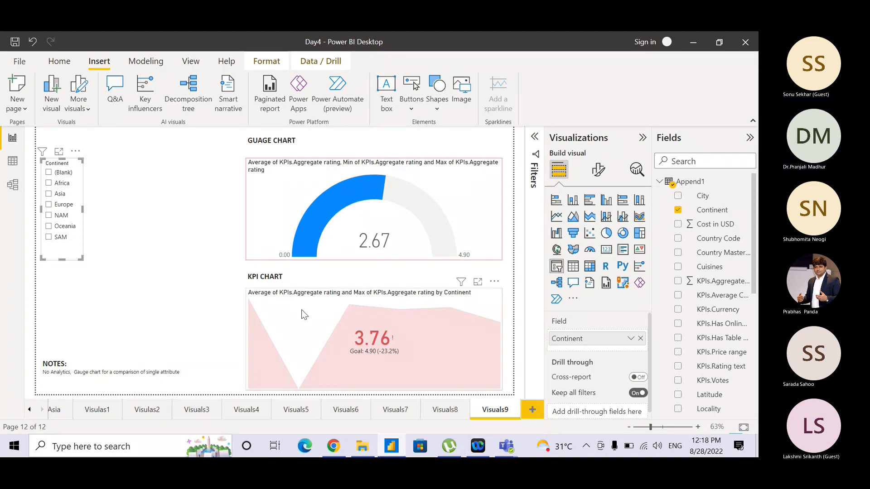
{"action": "key", "text": "ctrl"}
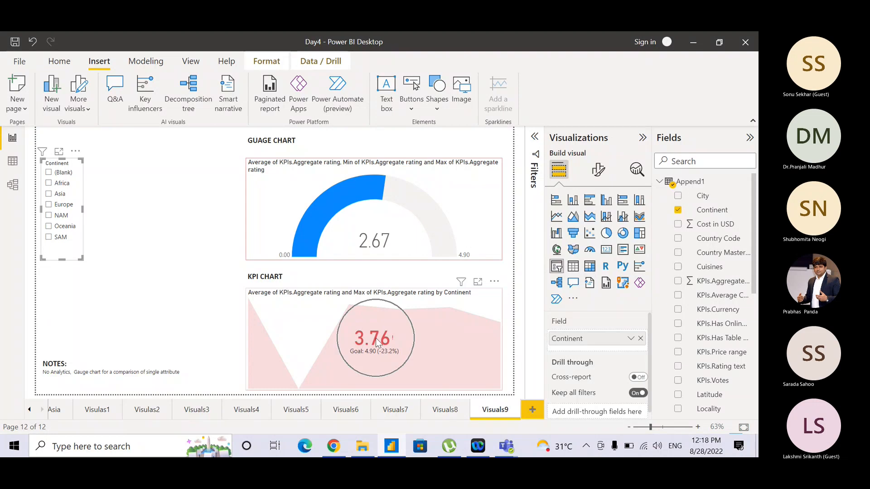
{"action": "key", "text": "ctrl"}
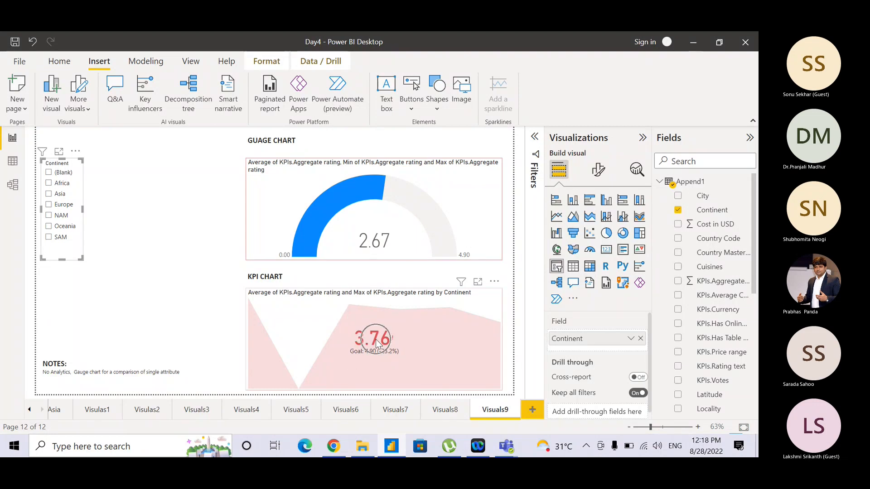
Add the line "KPI use this for Analysing Target vs Sales" below the gauge chart remark in the NOTES text box
{"action": "left_click", "coordinate": [195, 373]}
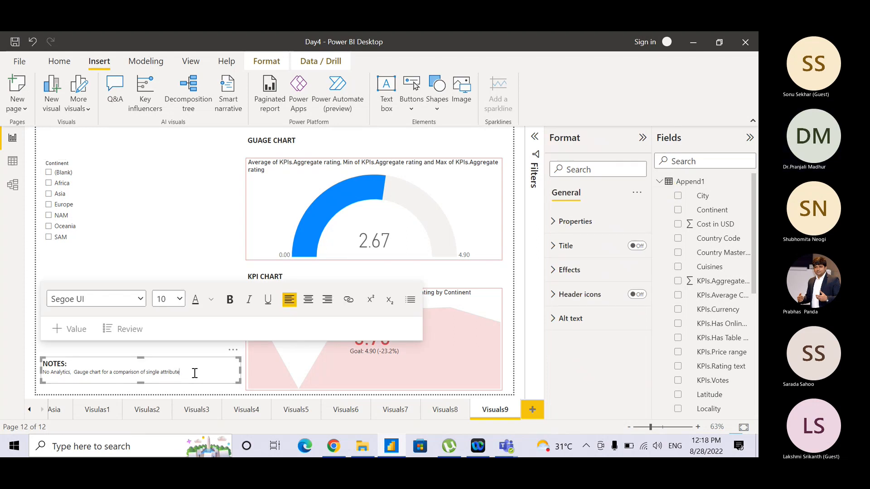
{"action": "key", "text": "Return"}
{"action": "type", "text": "KIP"}
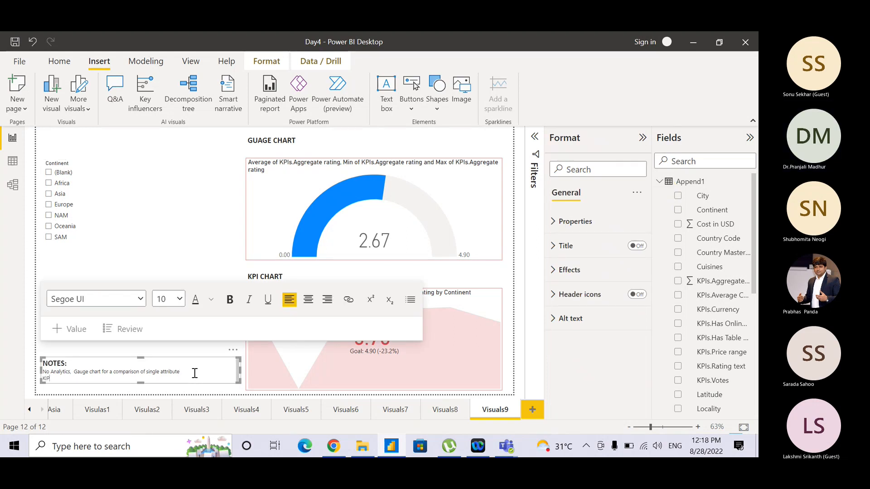
{"action": "type", "text": "PI use this for"}
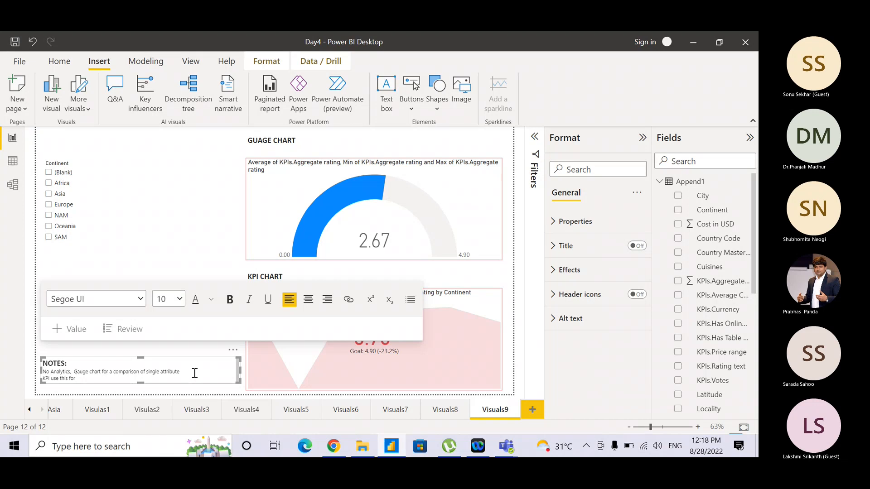
{"action": "type", "text": "ANay"}
{"action": "key", "text": "BackSpace"}
{"action": "key", "text": "BackSpace"}
{"action": "key", "text": "BackSpace"}
{"action": "type", "text": "na"}
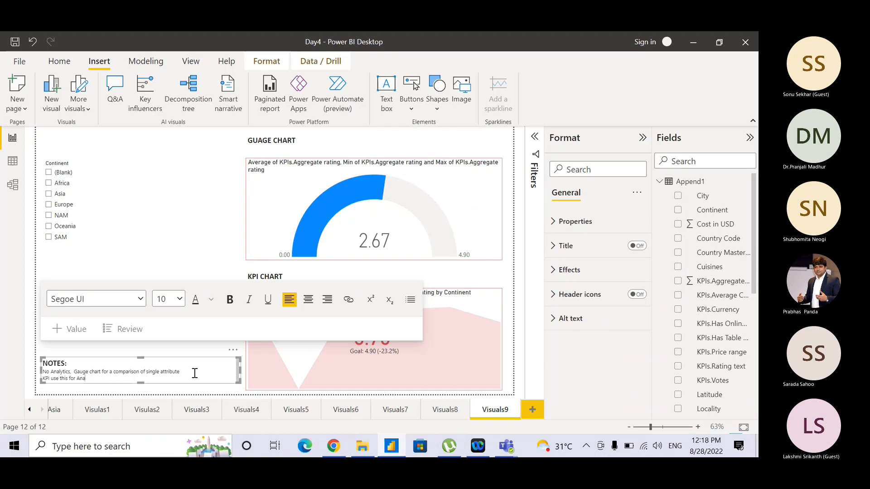
{"action": "type", "text": "lyzig"}
{"action": "type", "text": "ng"}
{"action": "key", "text": "BackSpace"}
{"action": "key", "text": "BackSpace"}
{"action": "key", "text": "BackSpace"}
{"action": "key", "text": "BackSpace"}
{"action": "type", "text": "sing Target vs "}
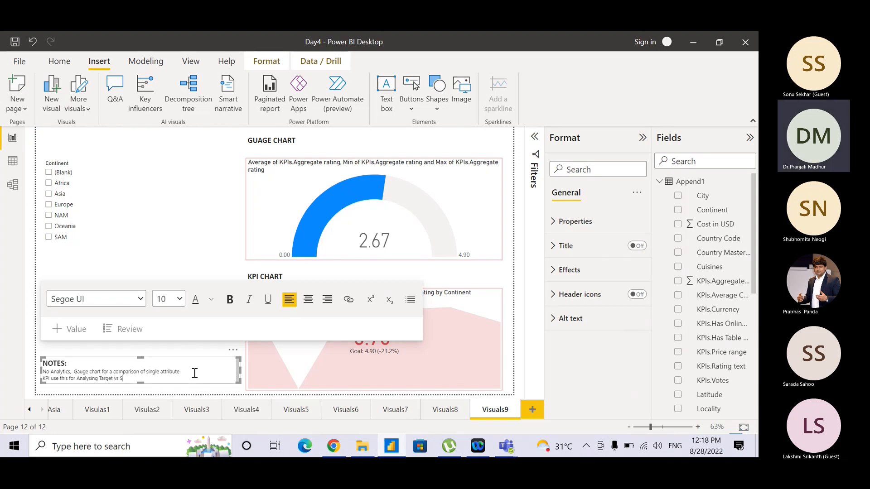
{"action": "type", "text": "Sales"}
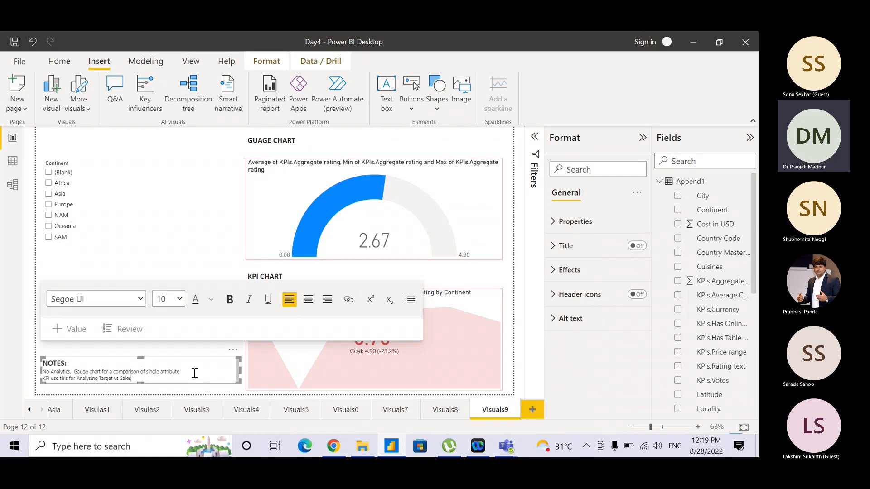
Insert "ex." before "Target vs Sales" in the KPI line of the NOTES text box, and deselect the box
{"action": "left_click", "coordinate": [99, 380]}
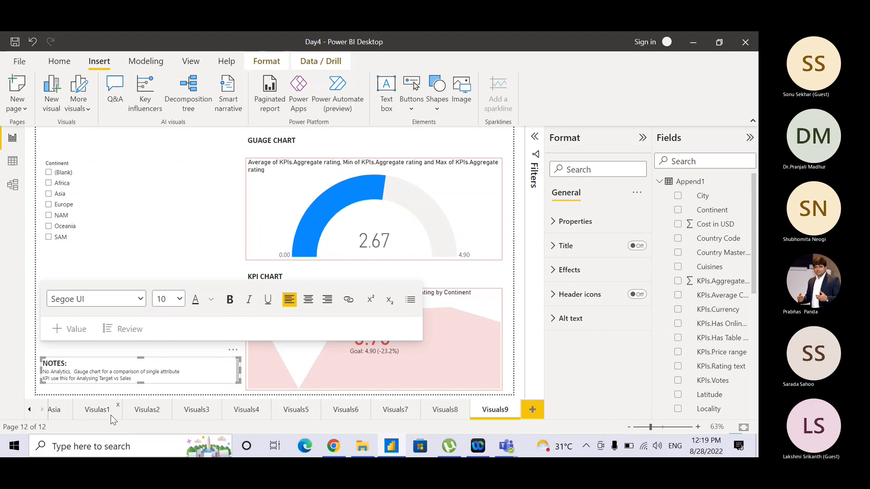
{"action": "type", "text": "exp"}
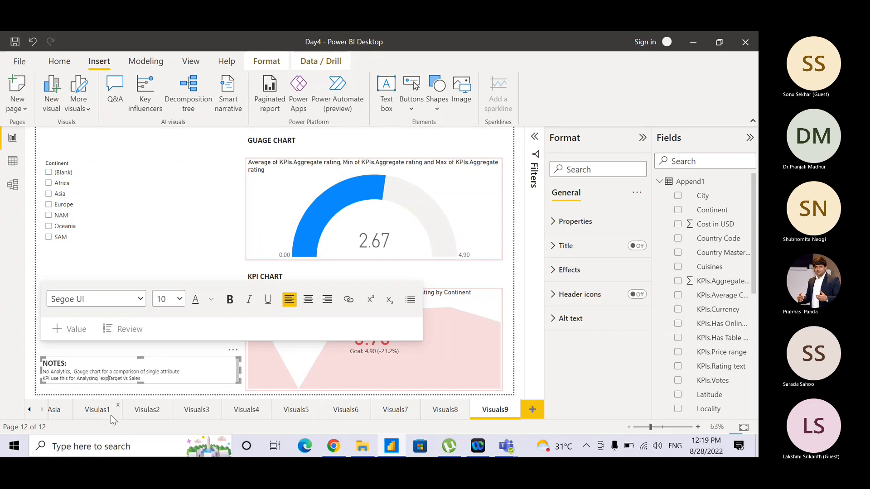
{"action": "type", "text": "."}
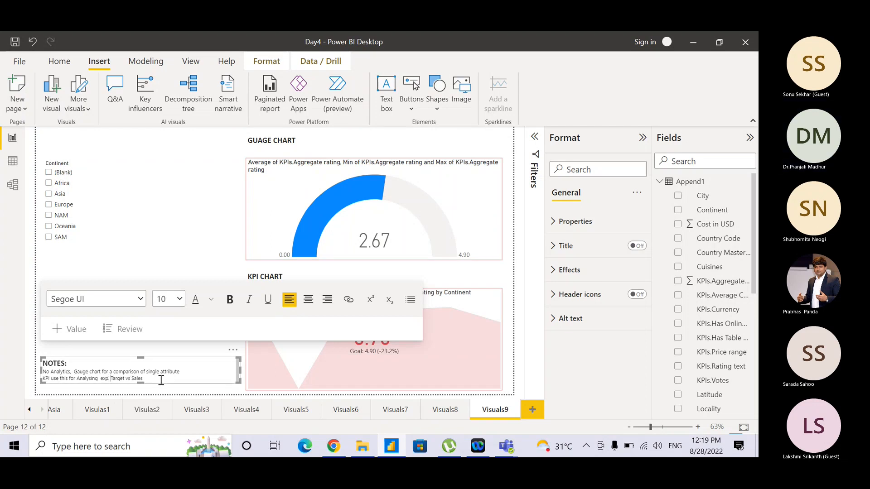
{"action": "key", "text": "BackSpace"}
{"action": "key", "text": "BackSpace"}
{"action": "key", "text": "BackSpace"}
{"action": "type", "text": "."}
{"action": "left_click", "coordinate": [164, 275]}
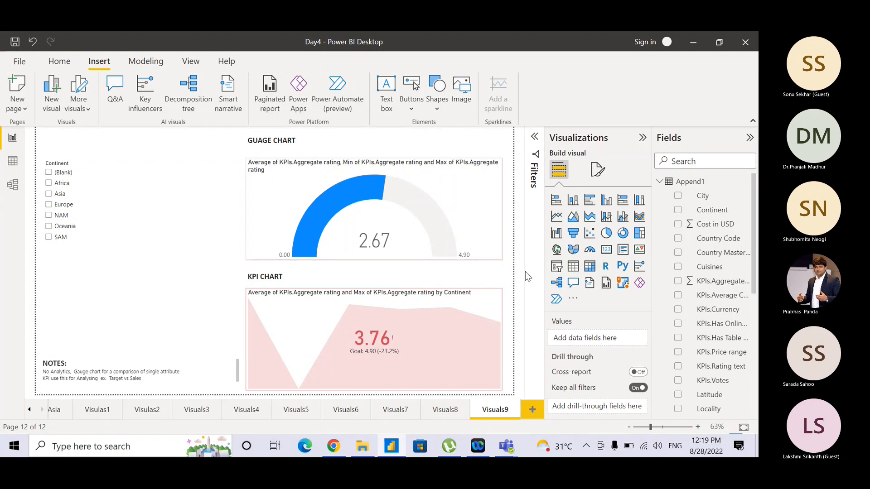
Check the meeting chat in Microsoft Teams, then return to the Power BI report
{"action": "left_click", "coordinate": [496, 298]}
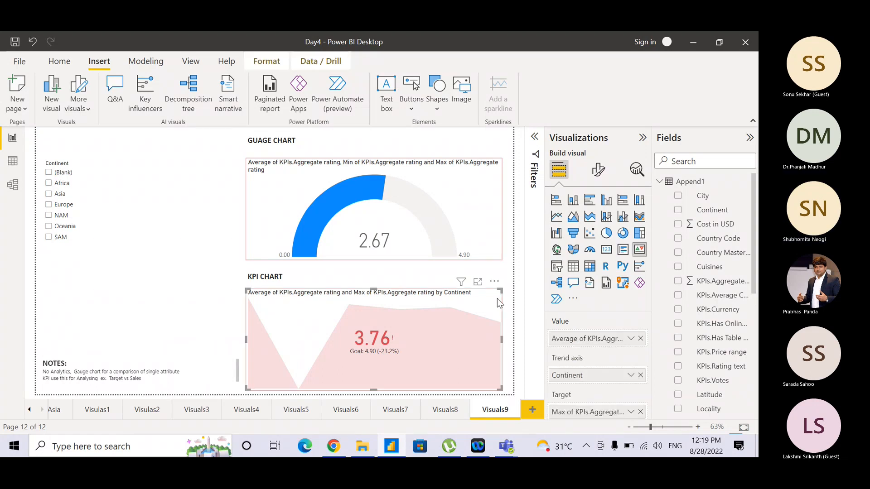
{"action": "mouse_move", "coordinate": [504, 450]}
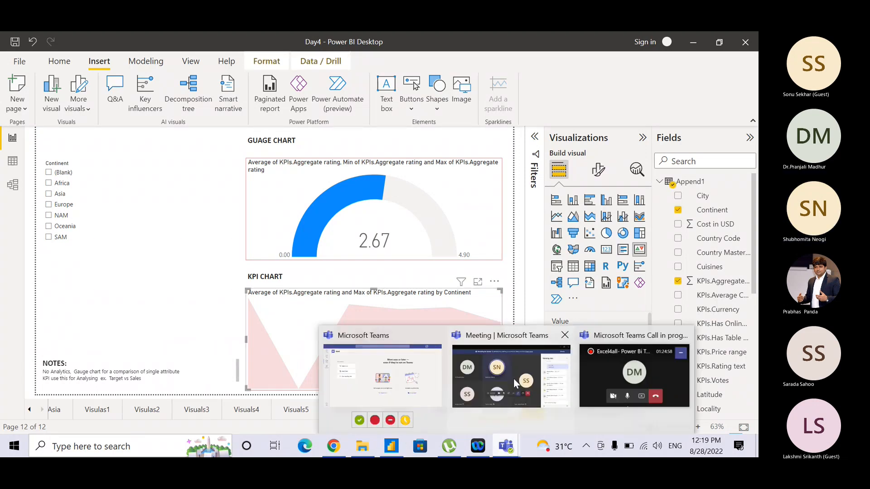
{"action": "left_click", "coordinate": [513, 378]}
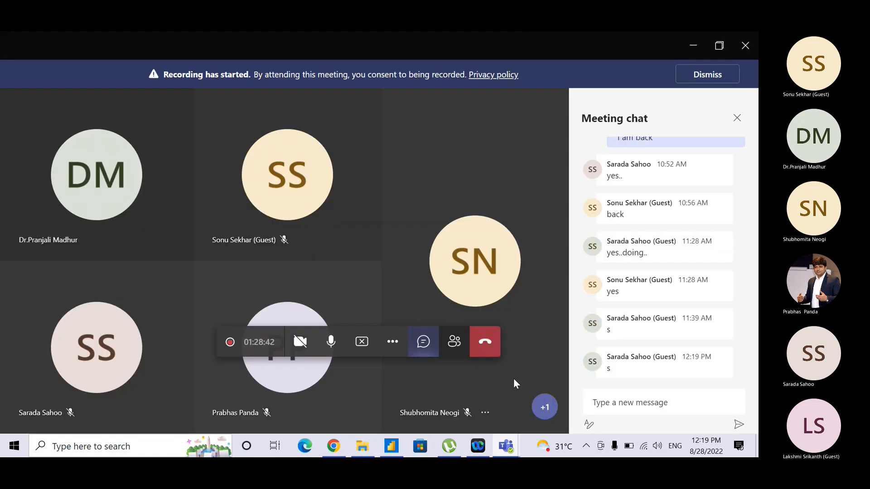
{"action": "key", "text": "alt+Tab"}
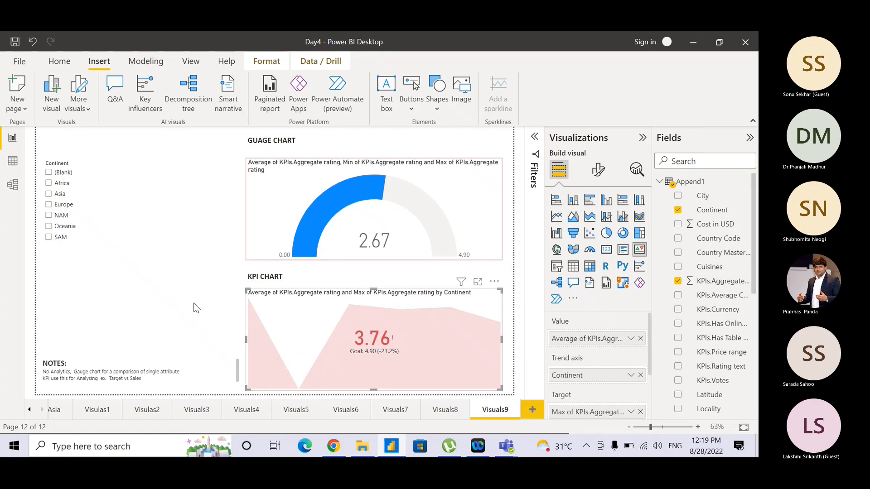
{"action": "left_click", "coordinate": [196, 308]}
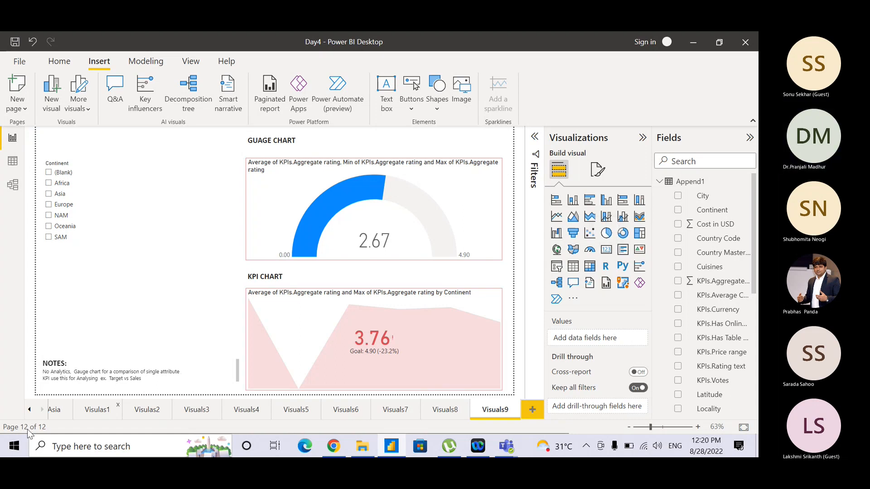
Review the Home Page and the waterfall chart on Visuals6, then return to the Visuals9 page
{"action": "left_click", "coordinate": [30, 409]}
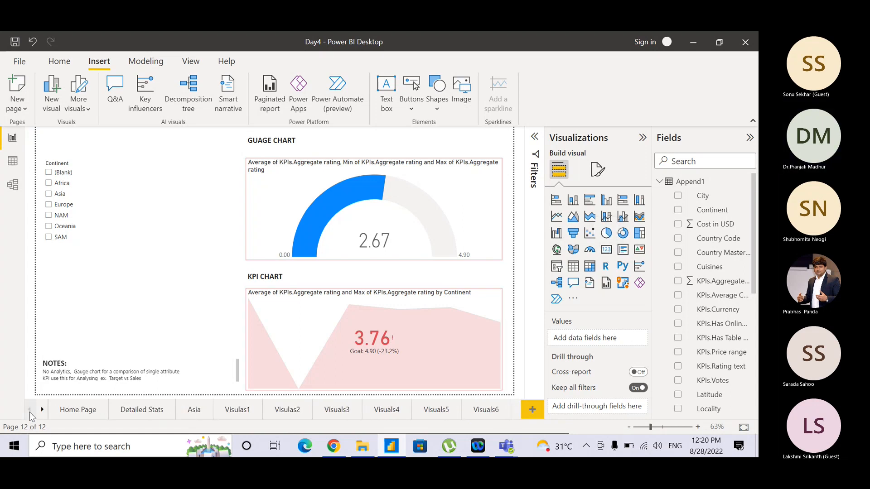
{"action": "left_click", "coordinate": [76, 412]}
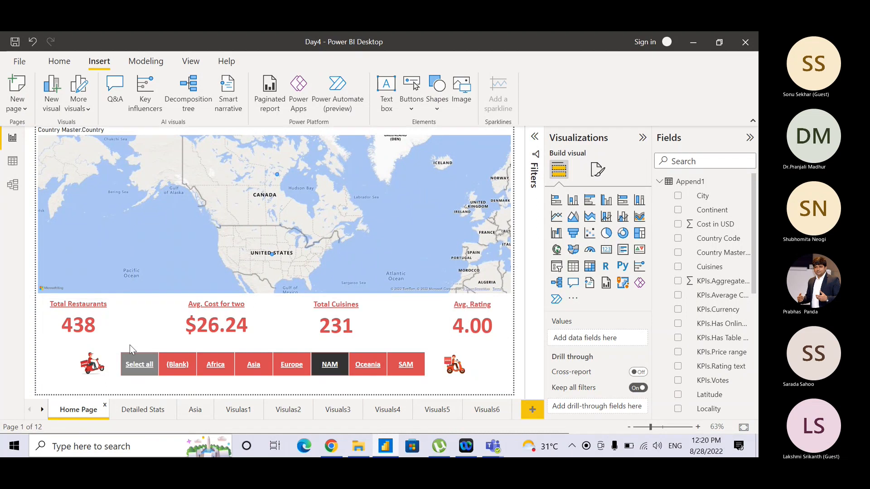
{"action": "left_click", "coordinate": [487, 411]}
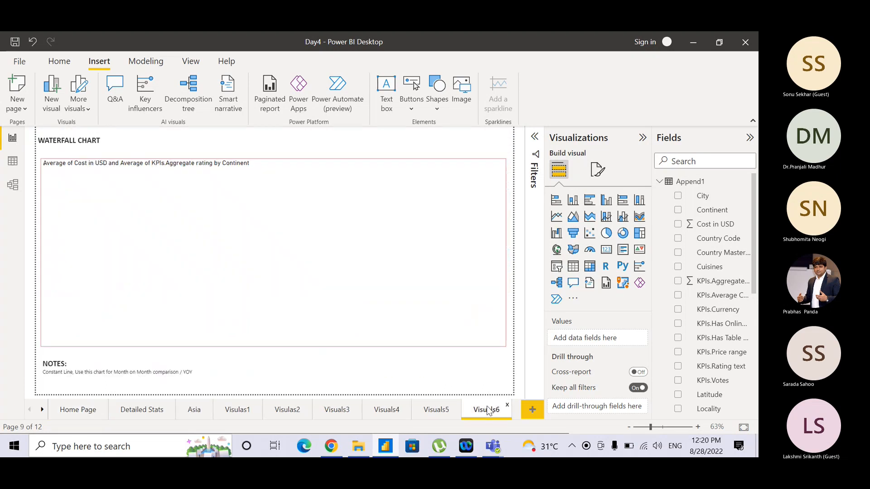
{"action": "left_click", "coordinate": [43, 410]}
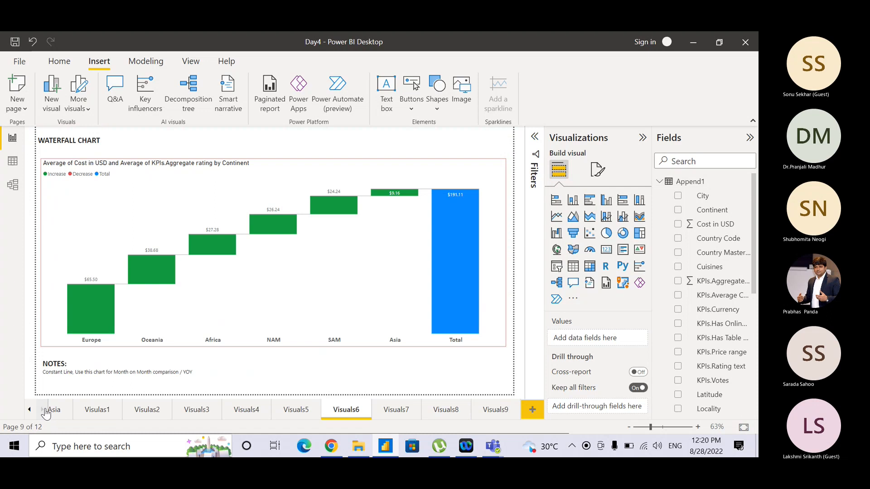
{"action": "left_click", "coordinate": [494, 412]}
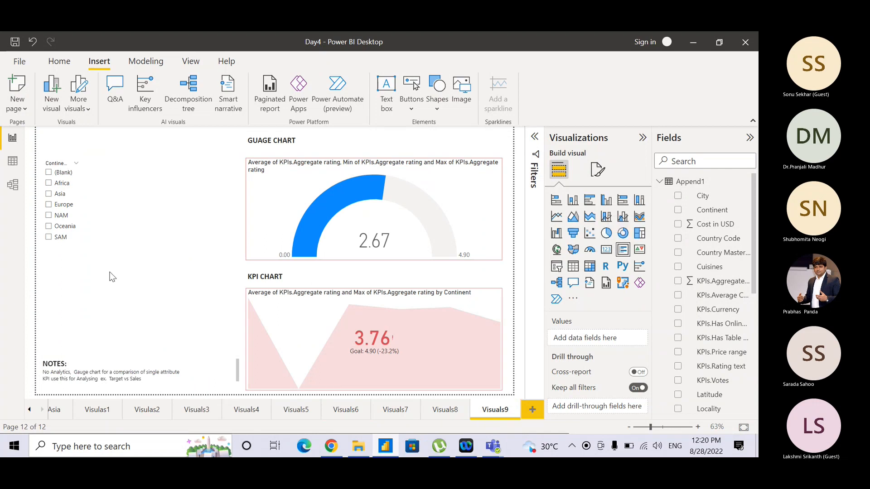
Add an empty multi-row card to Visuals9, place it beneath the Continent slicer and extend it down towards the notes
{"action": "left_click", "coordinate": [624, 251]}
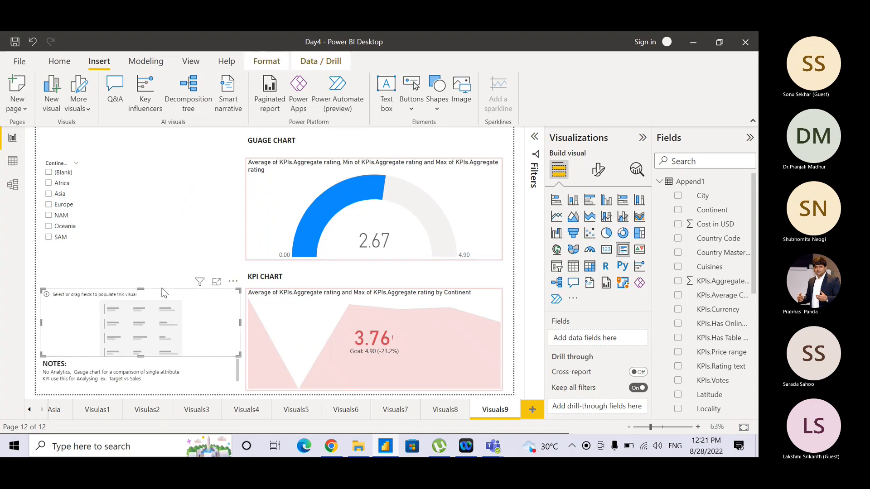
{"action": "left_click_drag", "start_coordinate": [162, 289], "coordinate": [136, 259]}
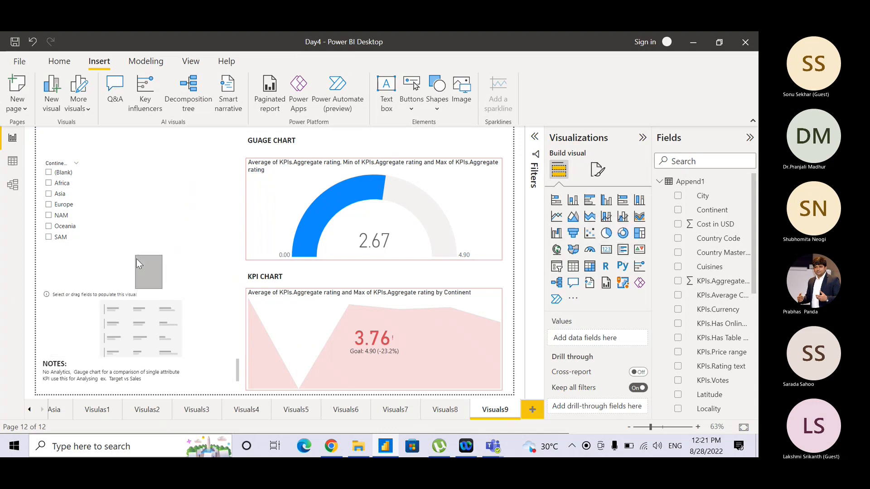
{"action": "left_click", "coordinate": [145, 291]}
{"action": "left_click_drag", "start_coordinate": [145, 291], "coordinate": [141, 256]}
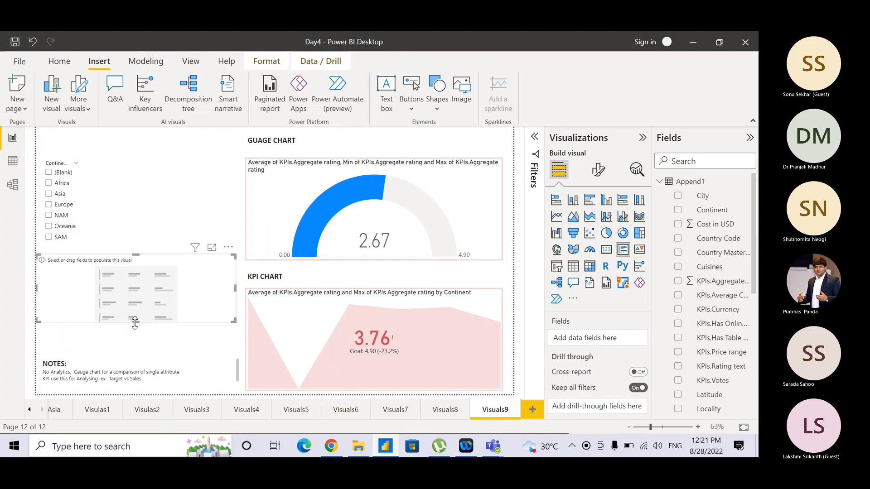
{"action": "left_click_drag", "start_coordinate": [135, 322], "coordinate": [135, 347]}
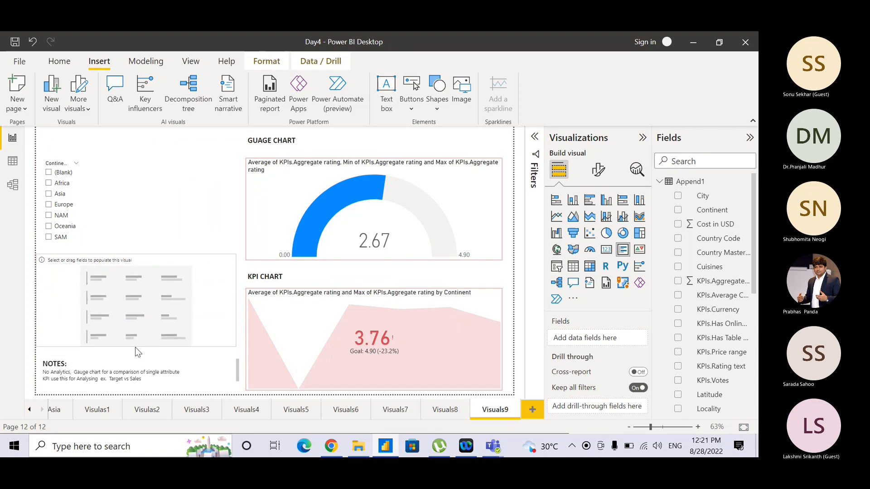
{"action": "left_click", "coordinate": [28, 249]}
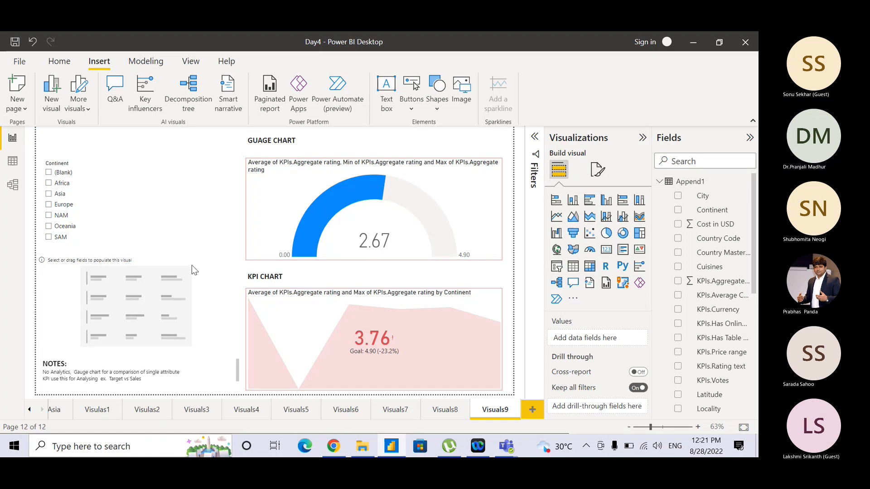
Duplicate the Visuals9 page and name the copy Visuals10
{"action": "right_click", "coordinate": [492, 417]}
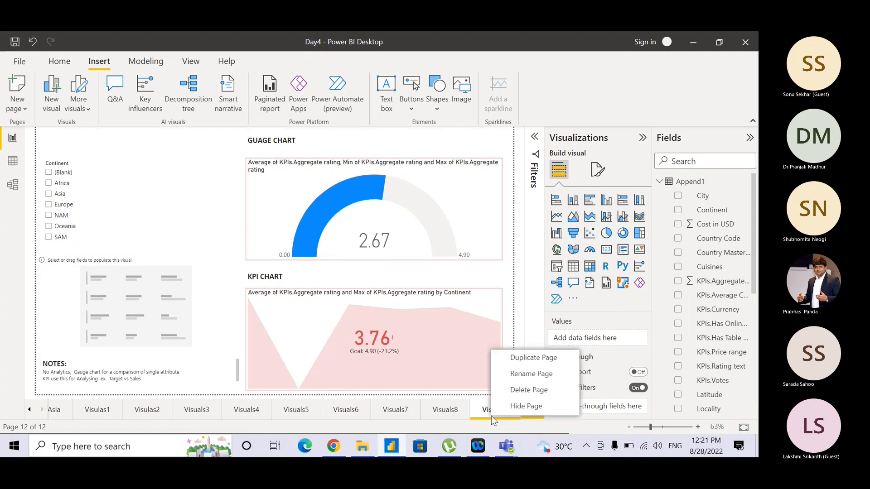
{"action": "left_click", "coordinate": [520, 360]}
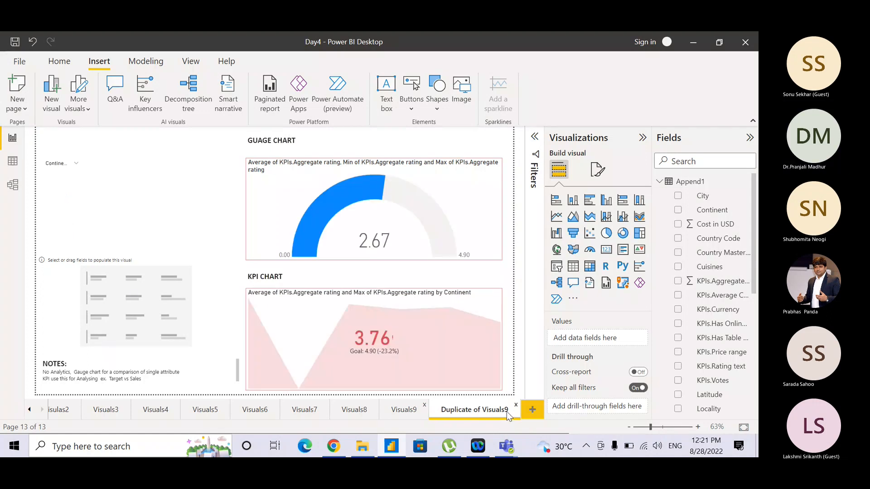
{"action": "double_click", "coordinate": [503, 414]}
{"action": "type", "text": "Visua"}
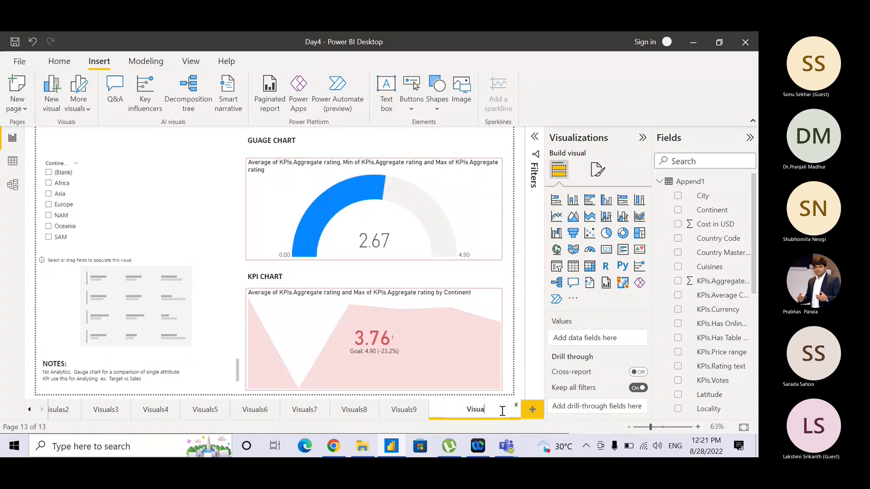
{"action": "type", "text": "ls10"}
{"action": "key", "text": "Return"}
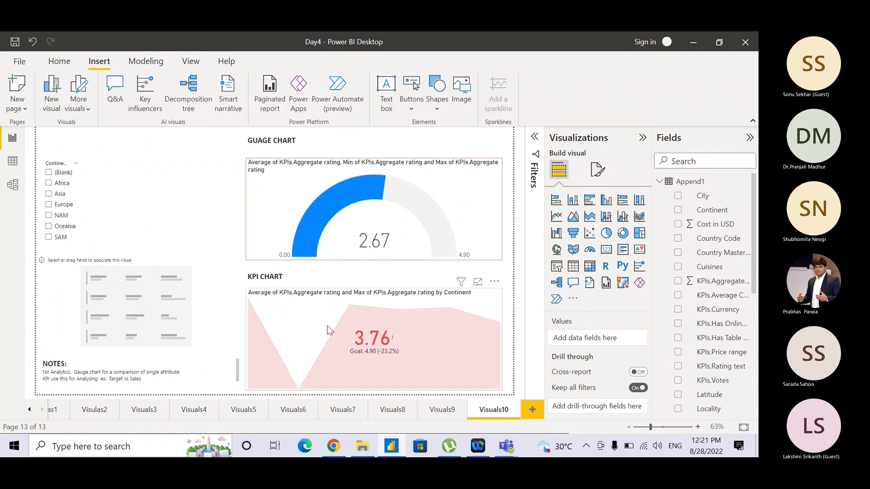
Delete the empty multi-row card, the gauge chart, the KPI chart and the KPI CHART heading from Visuals10
{"action": "left_click", "coordinate": [210, 270]}
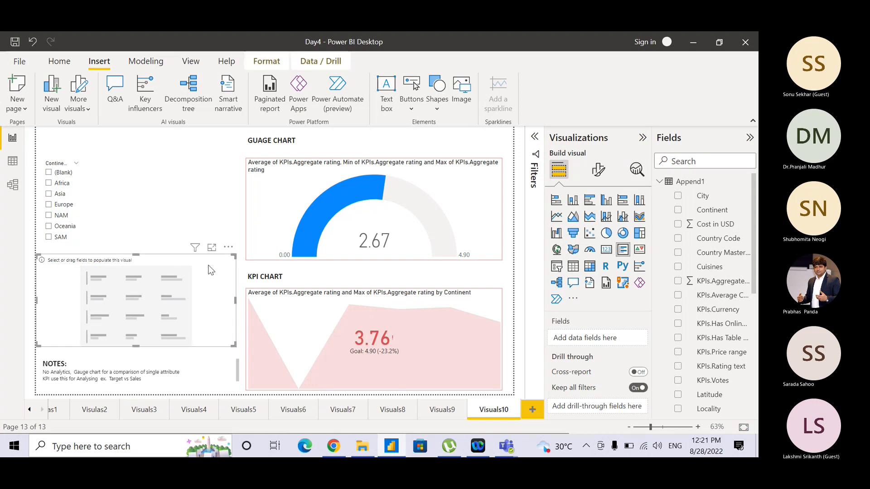
{"action": "key", "text": "Delete"}
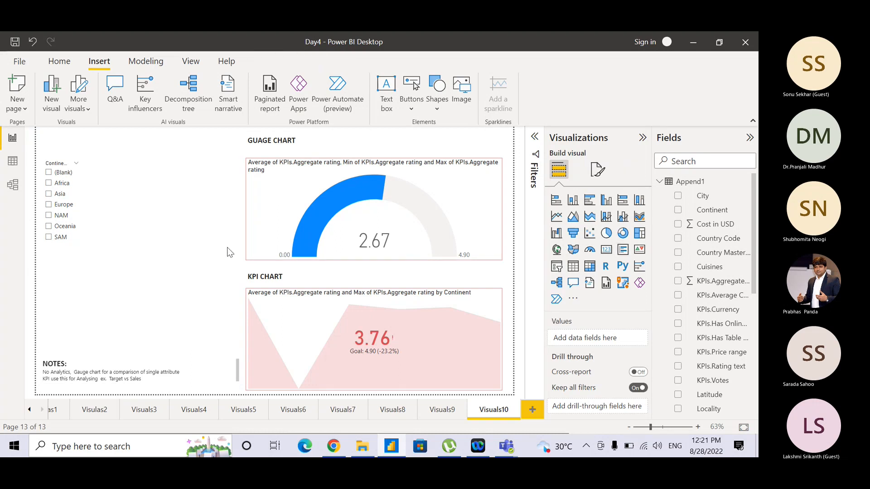
{"action": "left_click", "coordinate": [274, 208]}
{"action": "key", "text": "Delete"}
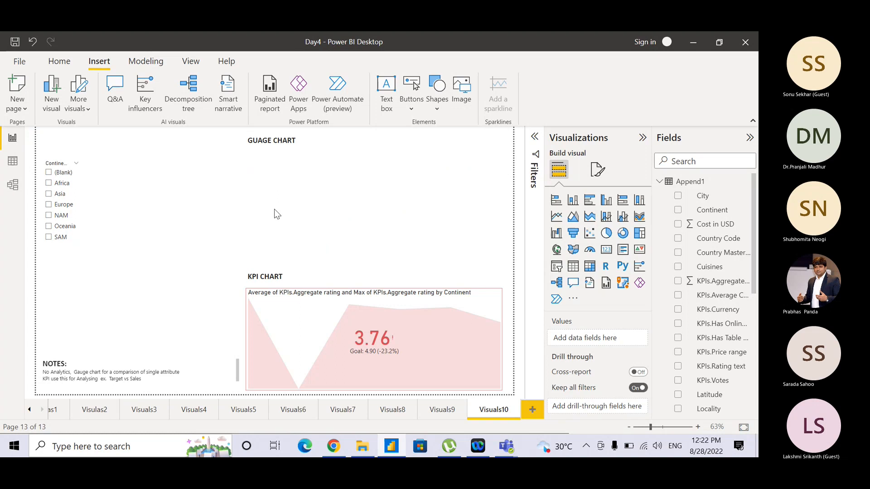
{"action": "left_click", "coordinate": [273, 308]}
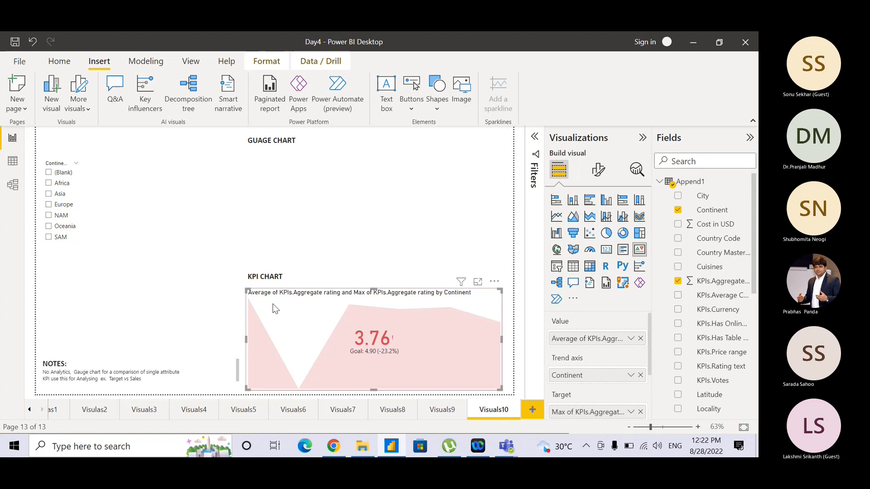
{"action": "key", "text": "Delete"}
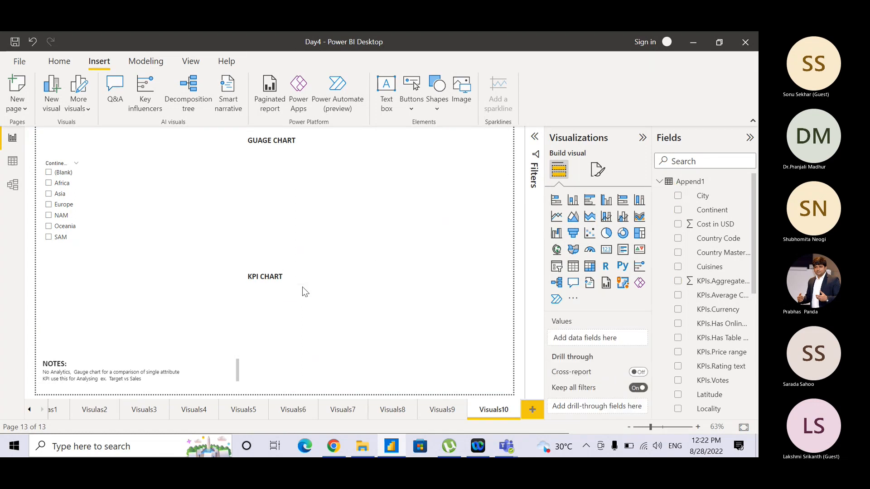
{"action": "left_click", "coordinate": [303, 283]}
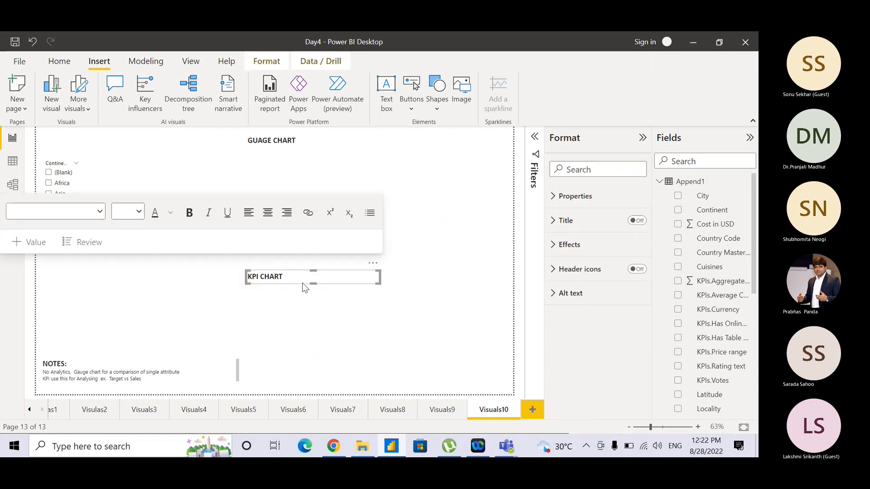
{"action": "key", "text": "Delete"}
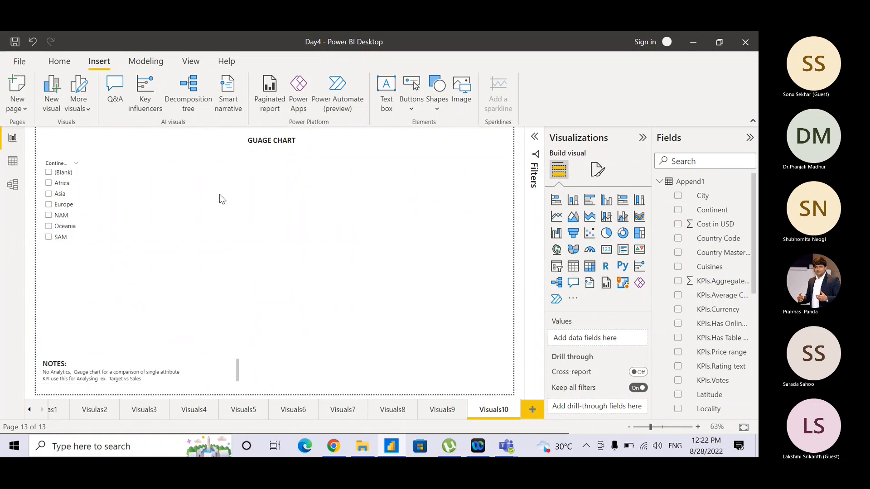
Change the GUAGE CHART heading to KEY INFLUENCER CHART and shift it left to just beyond the Continent slicer
{"action": "left_click", "coordinate": [275, 141]}
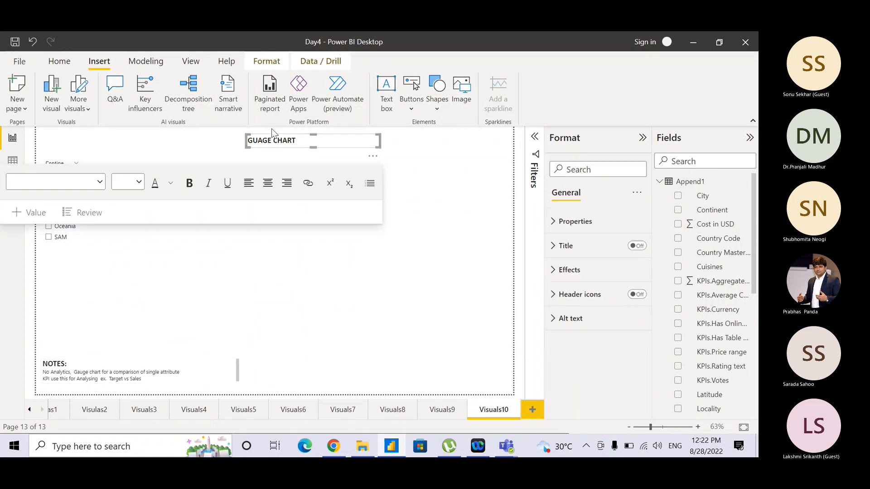
{"action": "left_click_drag", "start_coordinate": [272, 141], "coordinate": [248, 141]}
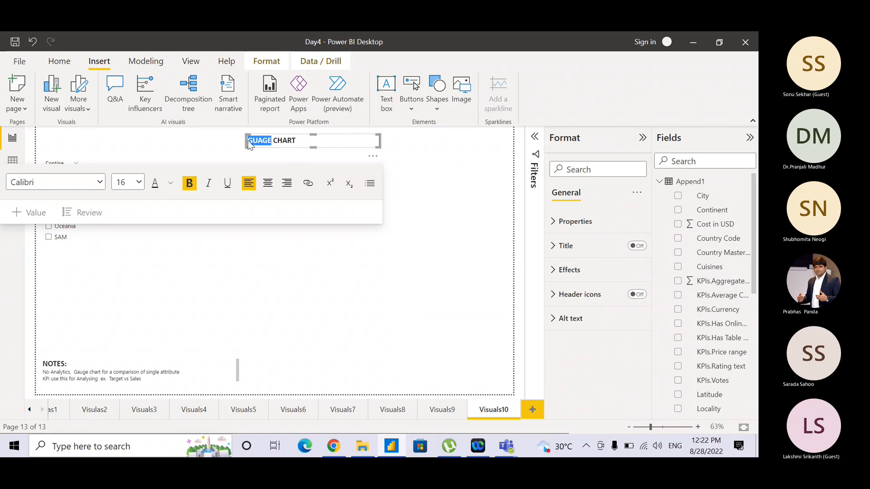
{"action": "type", "text": "KEY INFLUENCER"}
{"action": "left_click", "coordinate": [274, 260]}
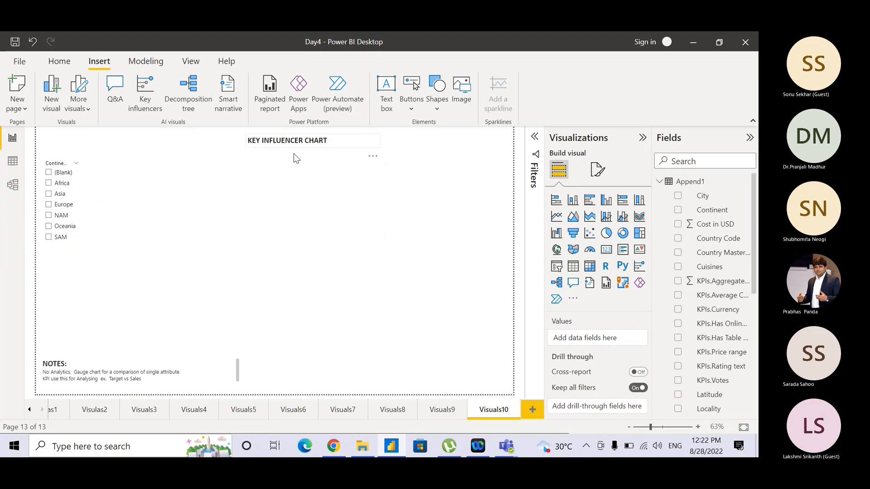
{"action": "left_click_drag", "start_coordinate": [293, 154], "coordinate": [178, 147]}
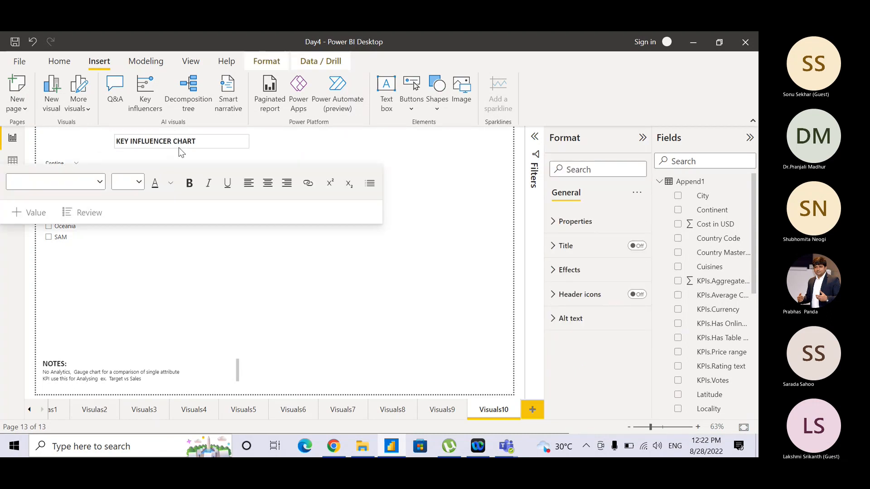
{"action": "left_click", "coordinate": [185, 239]}
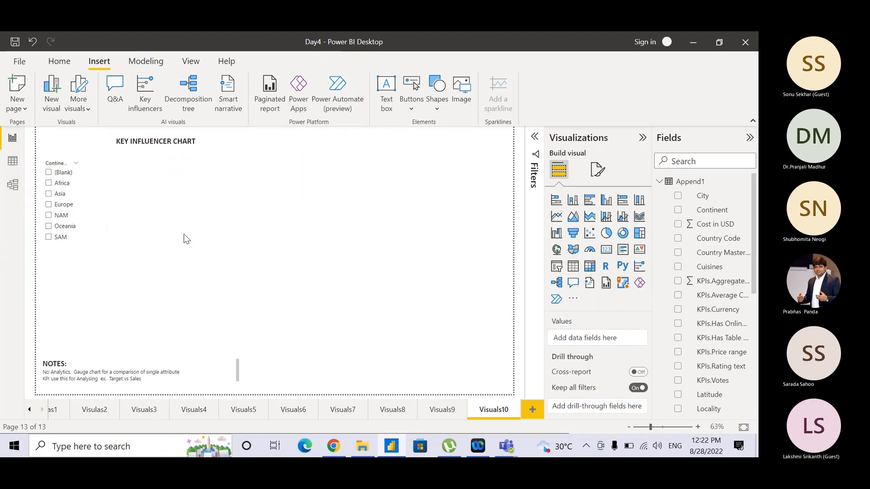
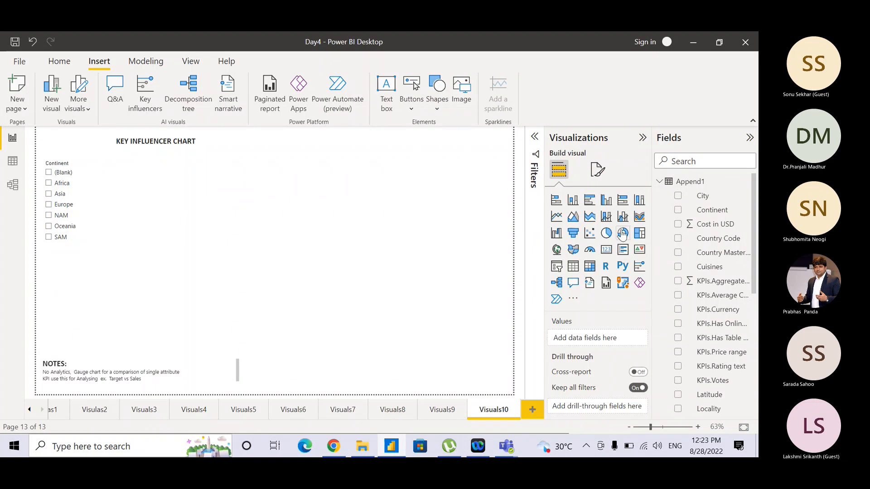
Add a Key influencers visual to Visuals10 and position it directly beneath the KEY INFLUENCER CHART heading, beside the Continent slicer
{"action": "left_click", "coordinate": [639, 268]}
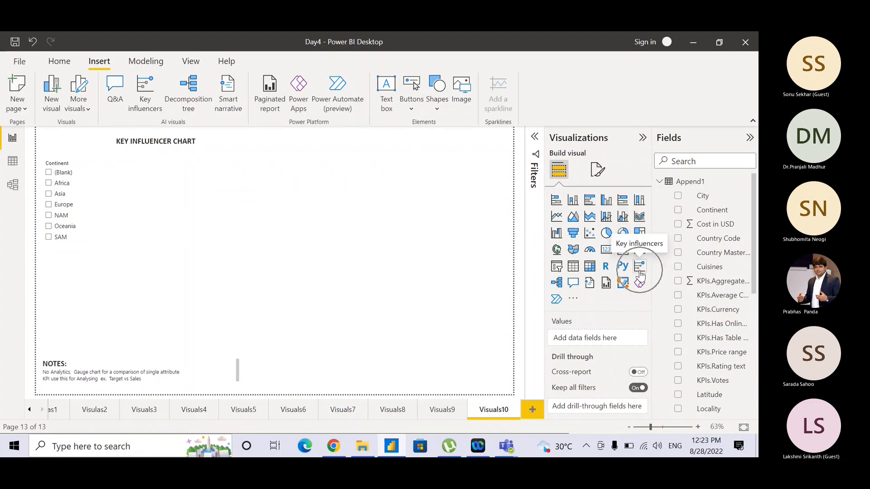
{"action": "left_click", "coordinate": [639, 267]}
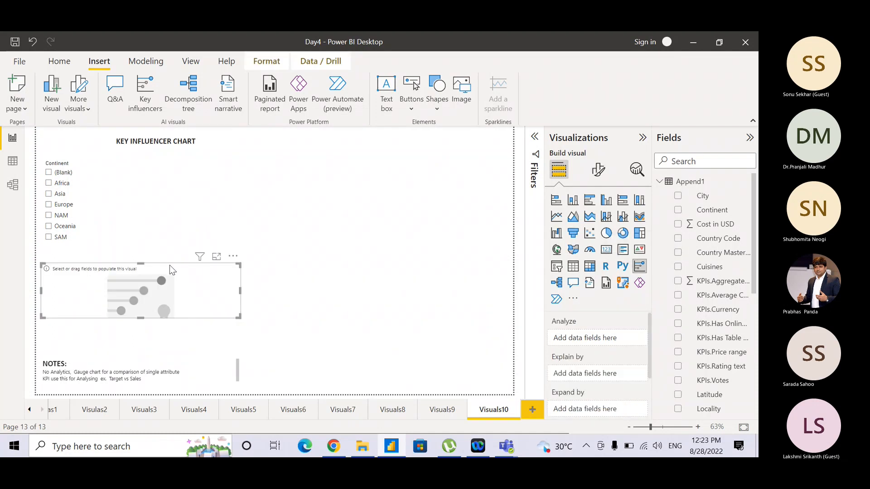
{"action": "left_click_drag", "start_coordinate": [170, 265], "coordinate": [243, 162]}
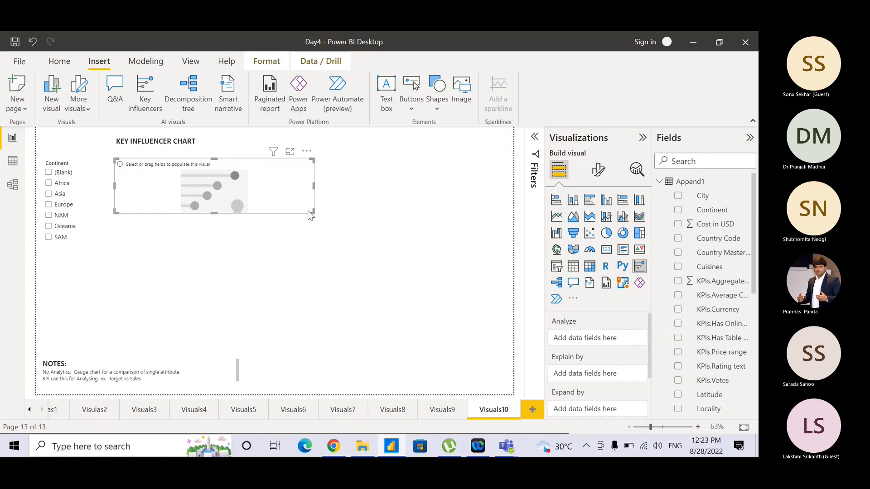
Enlarge the Key influencers visual so it spans from the Continent slicer nearly to the far edge of the page
{"action": "left_click_drag", "start_coordinate": [311, 212], "coordinate": [507, 292]}
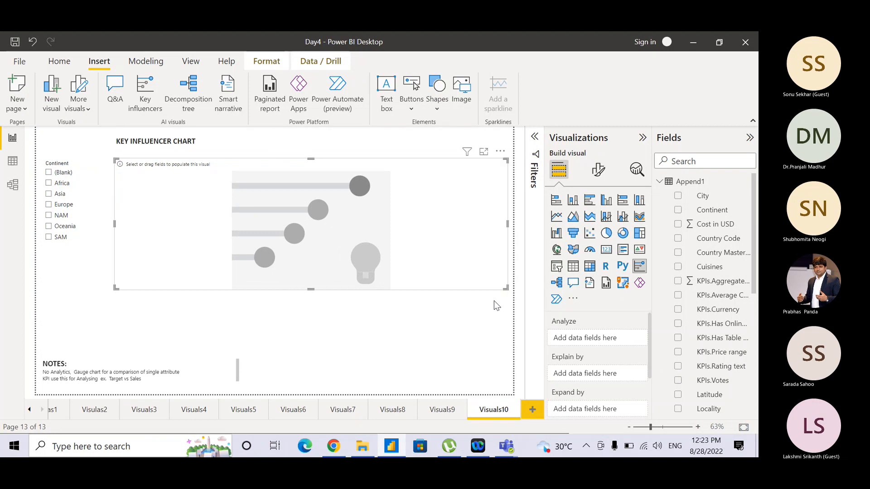
{"action": "left_click", "coordinate": [471, 320]}
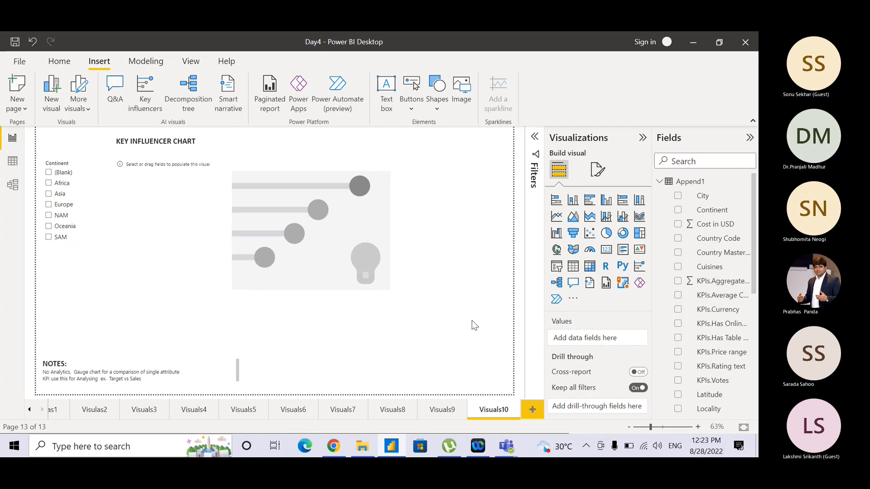
{"action": "left_click", "coordinate": [426, 232]}
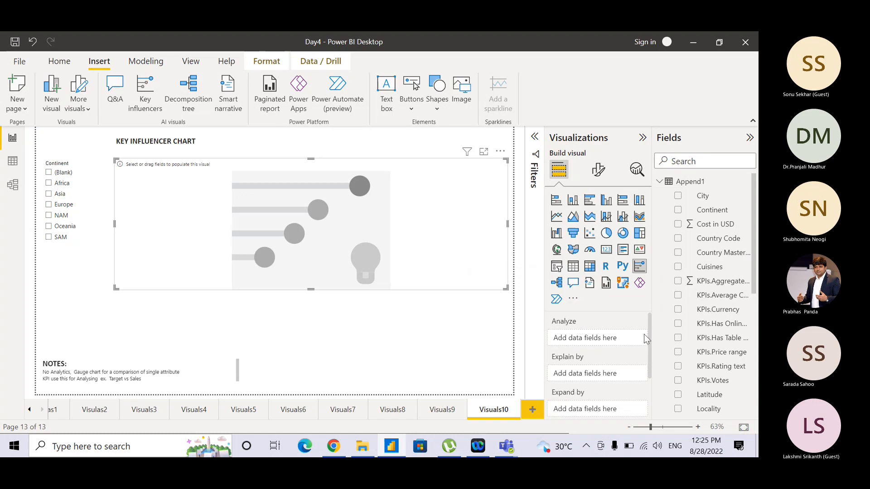
{"action": "mouse_move", "coordinate": [647, 335]}
{"action": "left_mouse_down"}
{"action": "mouse_move", "coordinate": [651, 376]}
{"action": "mouse_move", "coordinate": [656, 330]}
{"action": "left_mouse_up"}
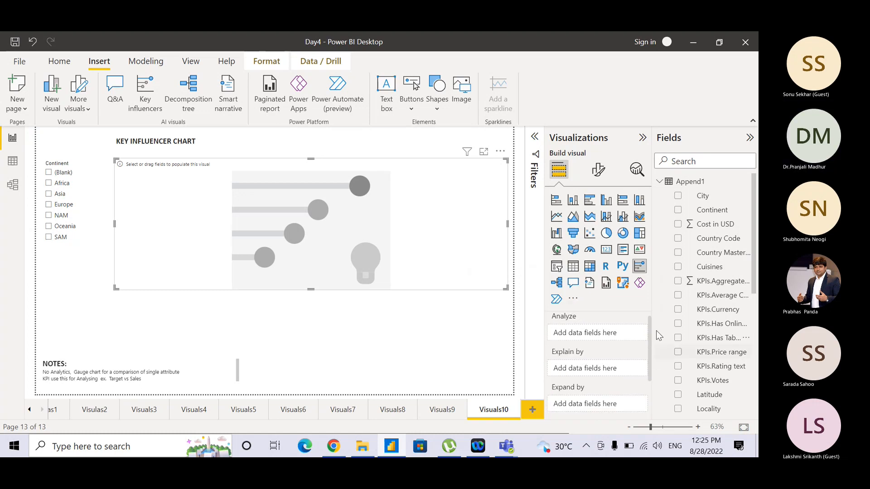
{"action": "key", "text": "ctrl"}
{"action": "key", "text": "ctrl"}
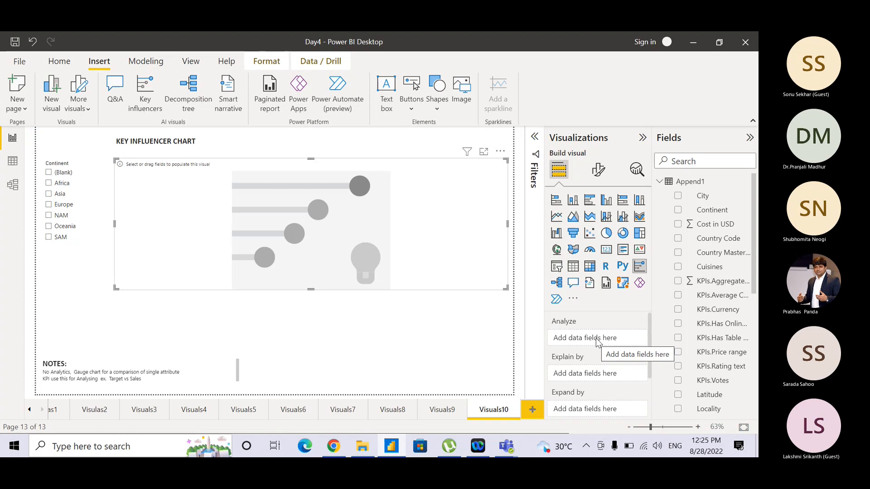
{"action": "key", "text": "ctrl"}
{"action": "key", "text": "ctrl"}
{"action": "key", "text": "ctrl"}
{"action": "key", "text": "ctrl"}
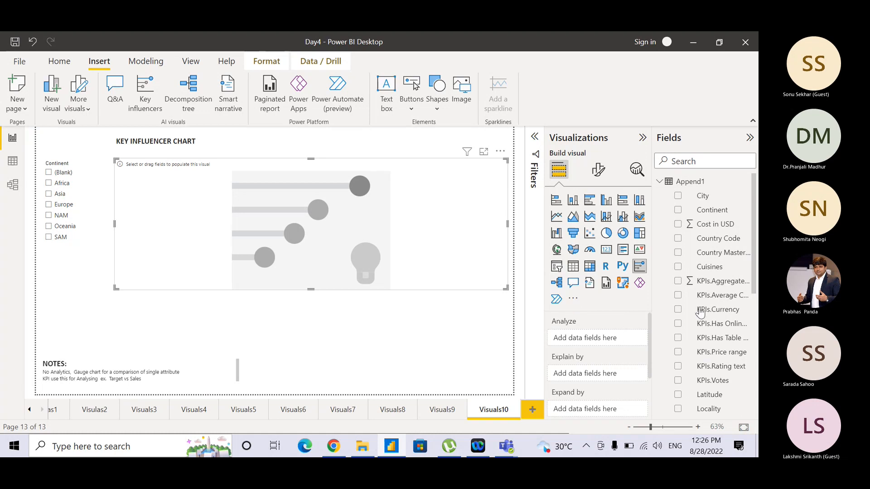
Set KPIs.Aggregate rating as the analyzed field of the Key influencers visual, summarized as Average
{"action": "left_click_drag", "start_coordinate": [719, 290], "coordinate": [619, 344]}
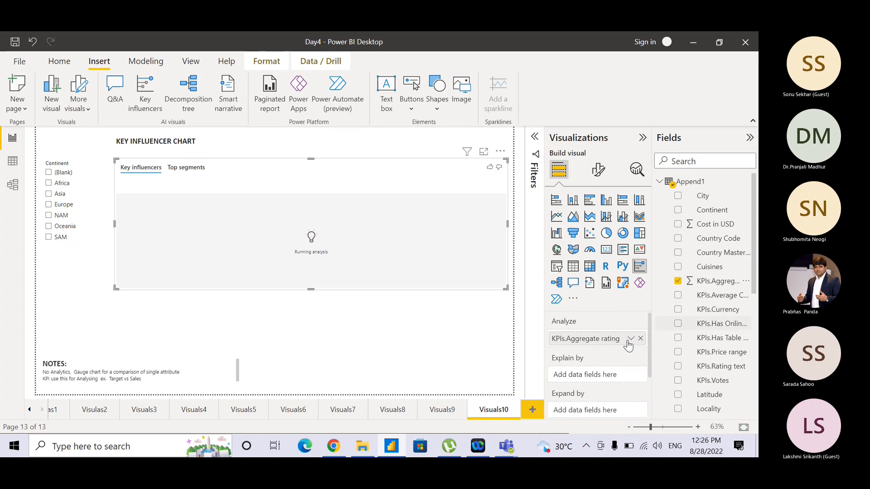
{"action": "left_click", "coordinate": [631, 340]}
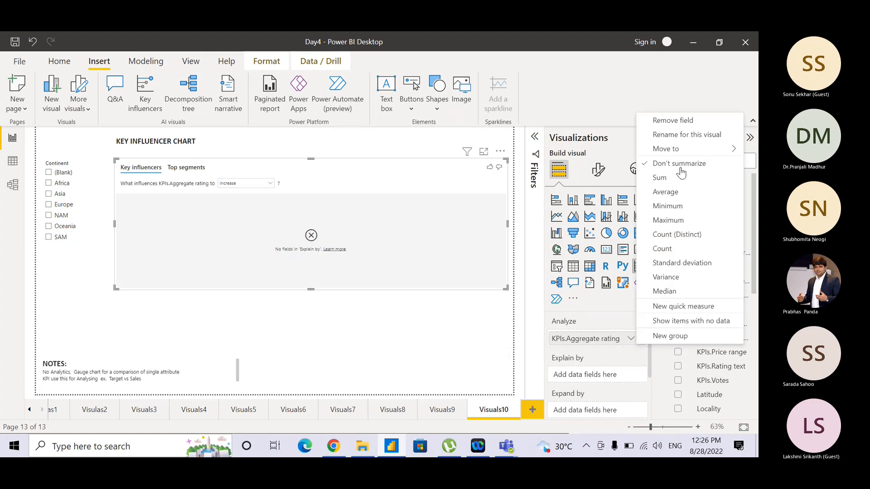
{"action": "left_click", "coordinate": [675, 194]}
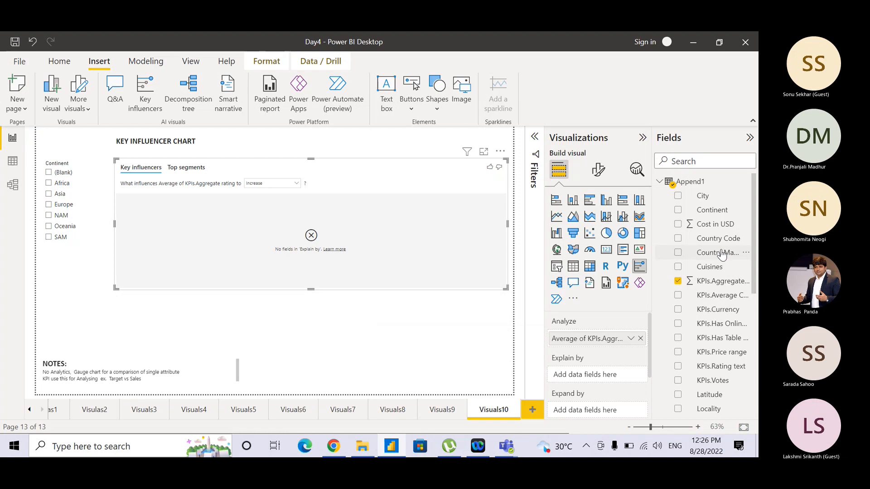
Try Country Master.Country and City as the Explain by fields for the average aggregate rating
{"action": "left_click_drag", "start_coordinate": [717, 257], "coordinate": [613, 378]}
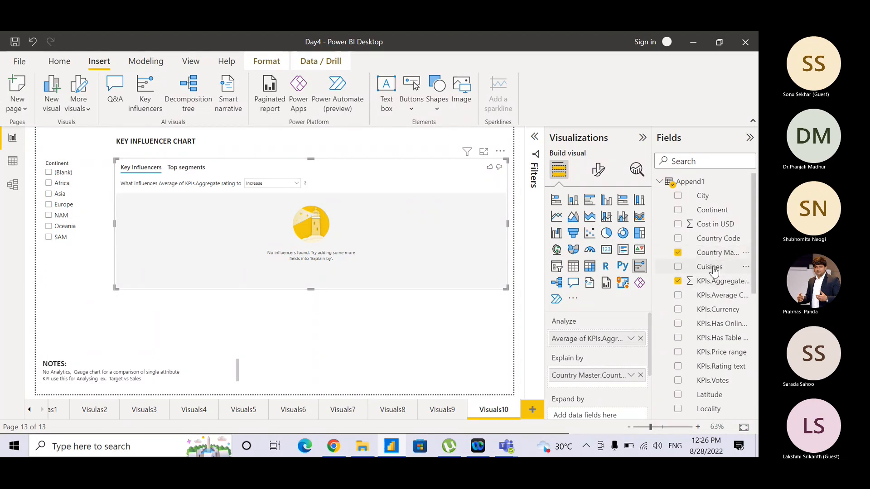
{"action": "left_click_drag", "start_coordinate": [712, 269], "coordinate": [698, 281]}
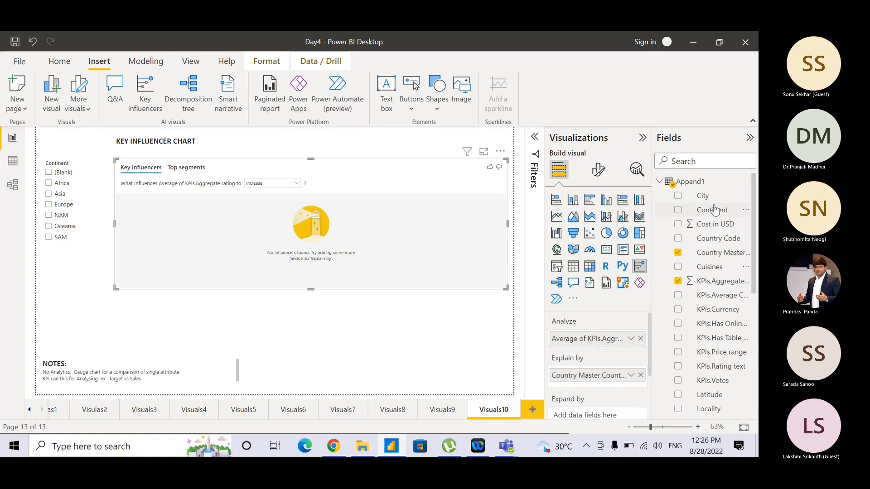
{"action": "left_click_drag", "start_coordinate": [703, 195], "coordinate": [624, 388]}
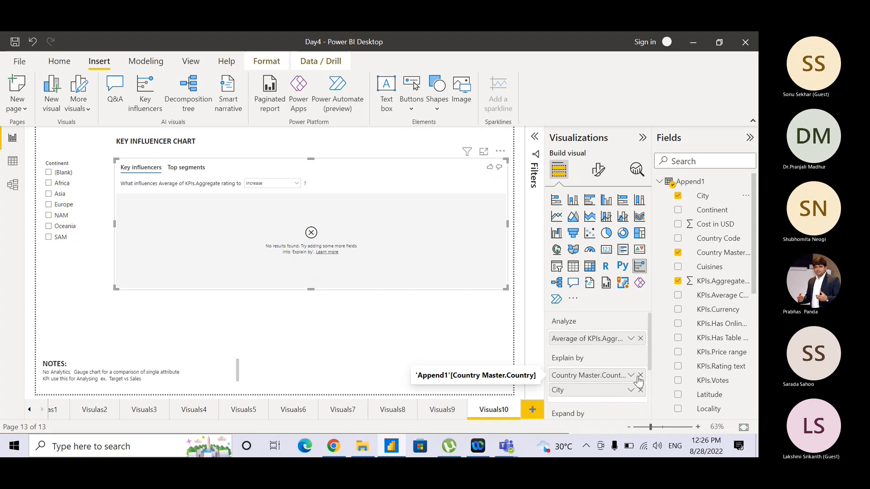
Clear the Key influencers visual by removing Country Master.Country, City and the average aggregate rating
{"action": "left_click", "coordinate": [639, 375]}
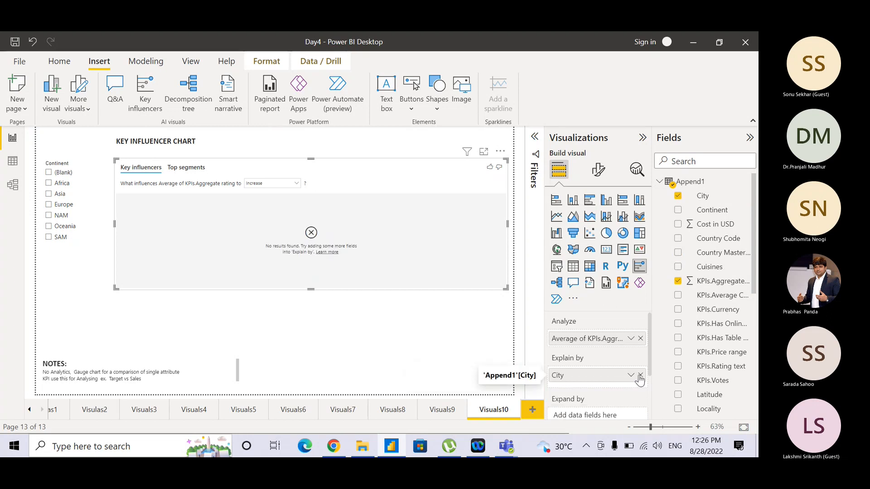
{"action": "left_click", "coordinate": [640, 375]}
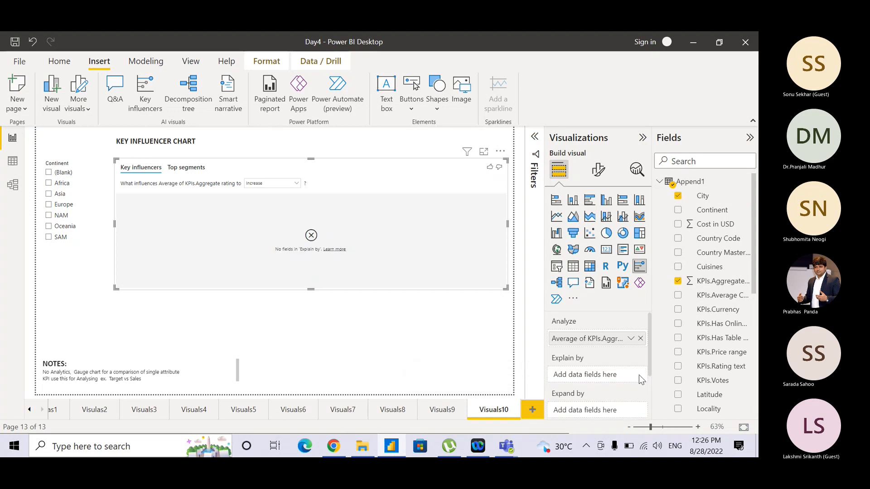
{"action": "left_click", "coordinate": [640, 339]}
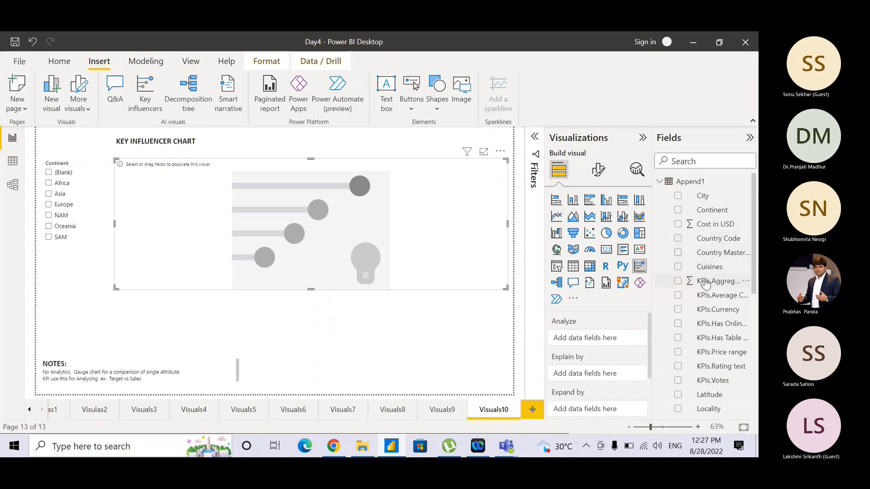
Try analyzing Country Master.Country in the Key influencers visual, explained by the average of KPIs.Aggregate rating
{"action": "left_click_drag", "start_coordinate": [705, 282], "coordinate": [621, 380]}
{"action": "left_click_drag", "start_coordinate": [711, 252], "coordinate": [614, 343]}
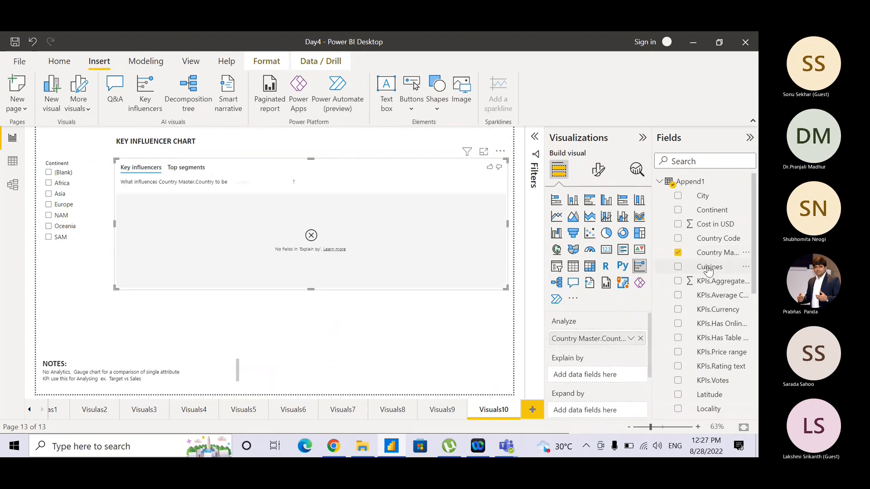
{"action": "left_click_drag", "start_coordinate": [713, 282], "coordinate": [635, 376]}
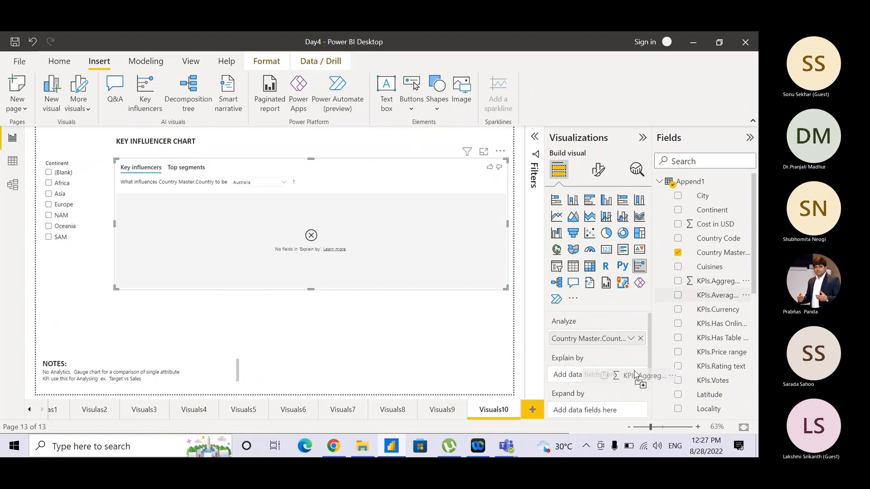
{"action": "left_click_drag", "start_coordinate": [634, 374], "coordinate": [634, 374]}
{"action": "left_click", "coordinate": [633, 375]}
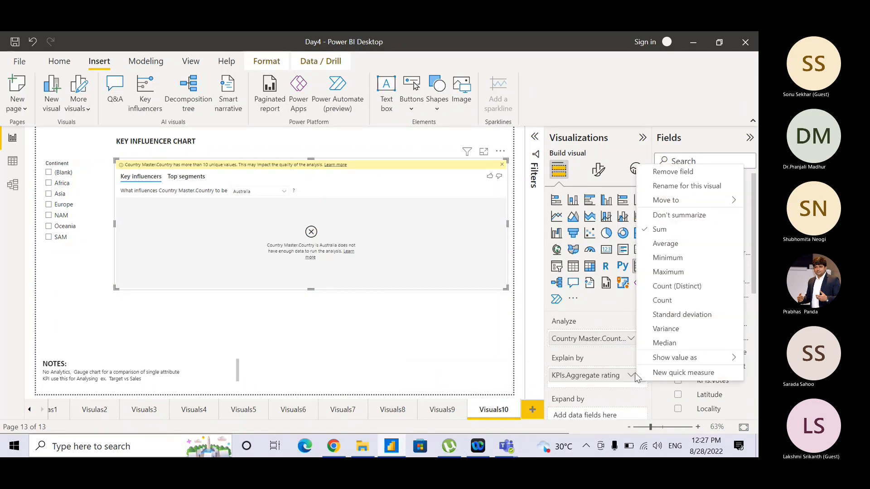
{"action": "left_click", "coordinate": [665, 244]}
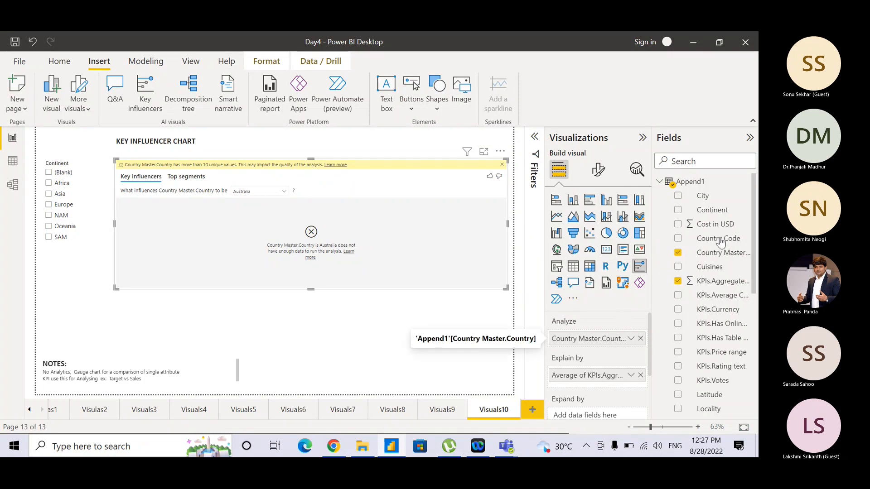
Replace Country Master.Country with Cost in USD as the analyzed field and remove the average aggregate rating from Explain by
{"action": "left_click", "coordinate": [640, 339]}
{"action": "left_click_drag", "start_coordinate": [721, 225], "coordinate": [618, 332]}
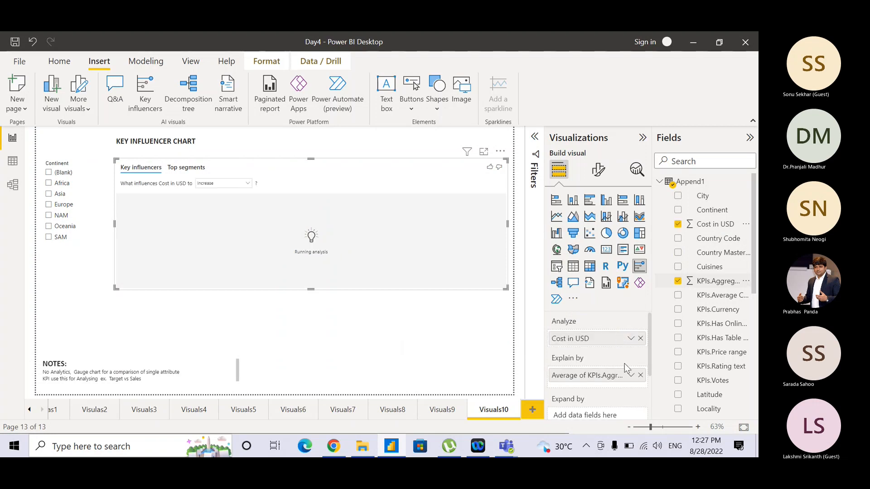
{"action": "left_click", "coordinate": [640, 376]}
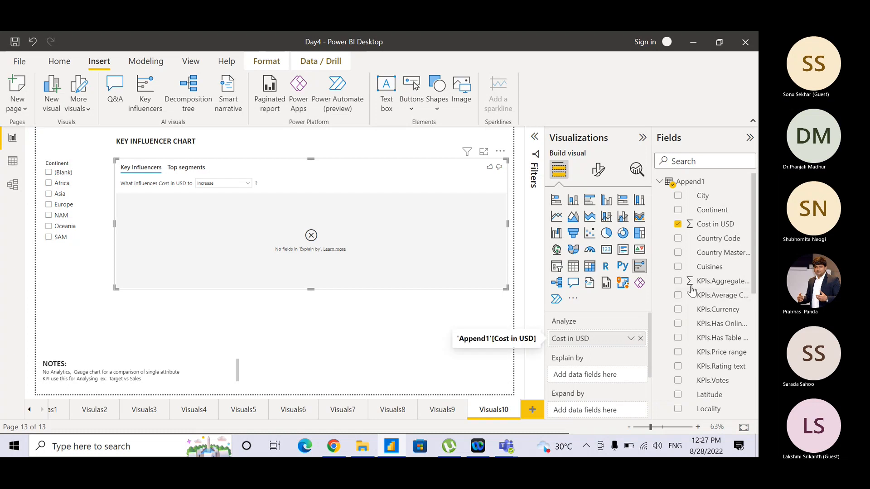
Replace Cost in USD with KPIs.Aggregate rating as the analyzed field, summarized as Average
{"action": "left_click", "coordinate": [640, 340]}
{"action": "left_click_drag", "start_coordinate": [717, 281], "coordinate": [615, 334]}
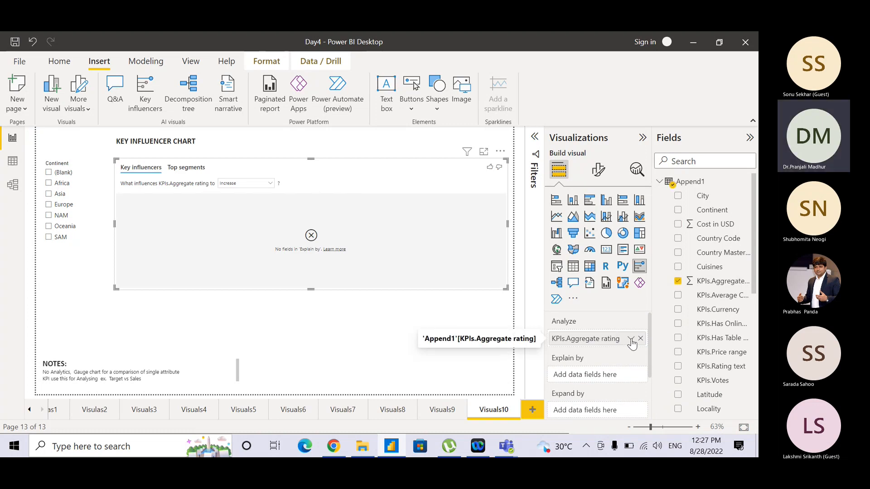
{"action": "left_click", "coordinate": [631, 340]}
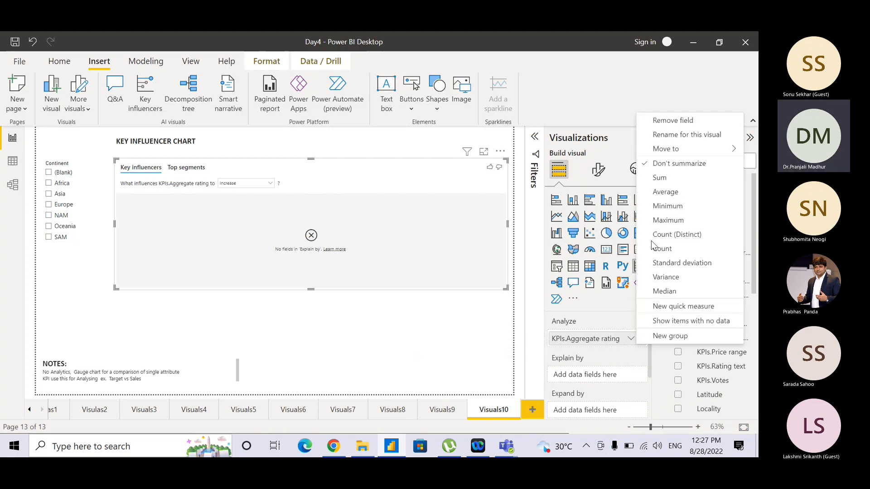
{"action": "left_click", "coordinate": [665, 192]}
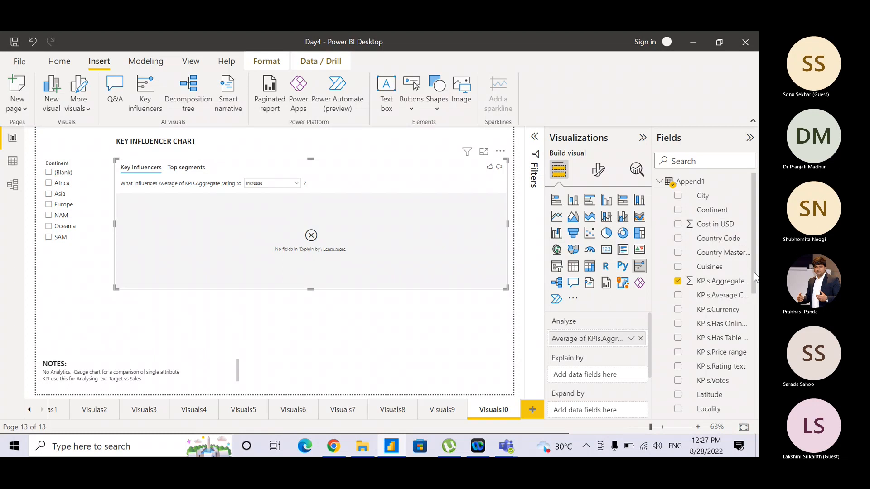
Try explaining the average aggregate rating by Cost in USD, summarized as Average
{"action": "left_click_drag", "start_coordinate": [754, 276], "coordinate": [756, 329]}
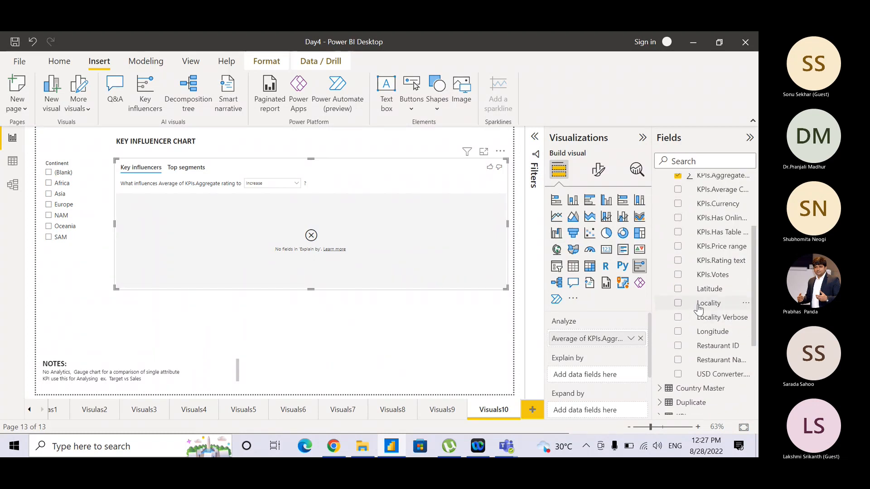
{"action": "left_click_drag", "start_coordinate": [698, 303], "coordinate": [736, 287]}
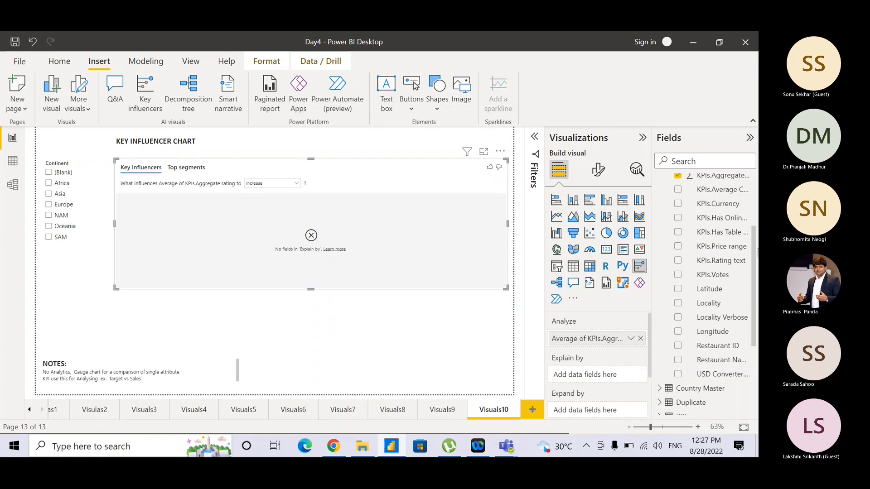
{"action": "scroll", "coordinate": [756, 220], "scroll_direction": "up", "scroll_amount": 3}
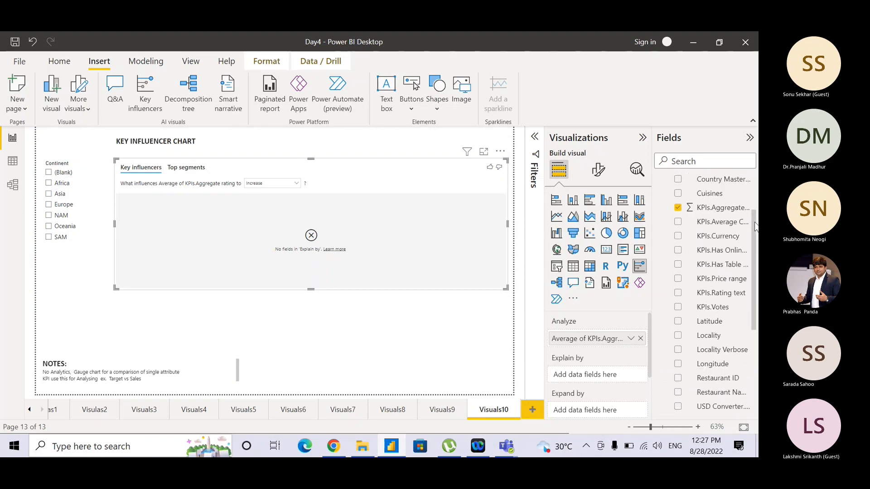
{"action": "scroll", "coordinate": [755, 215], "scroll_direction": "up", "scroll_amount": 1}
{"action": "left_click_drag", "start_coordinate": [715, 179], "coordinate": [610, 376]}
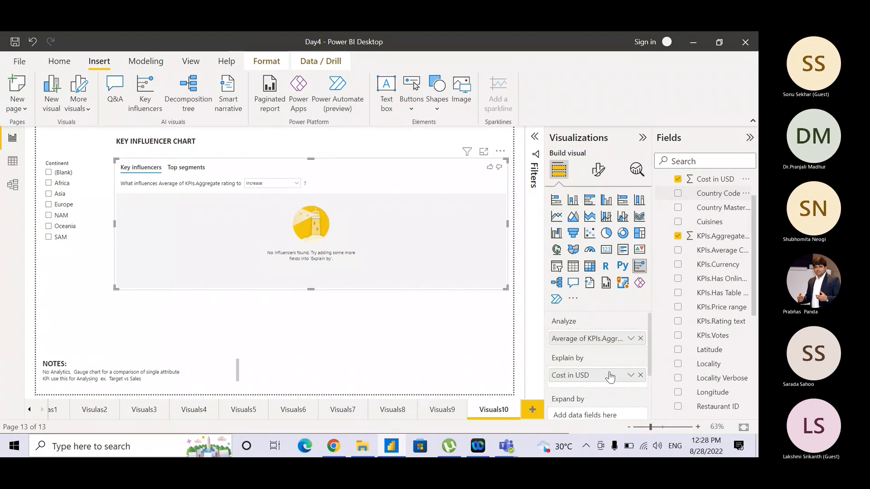
{"action": "left_click", "coordinate": [631, 376]}
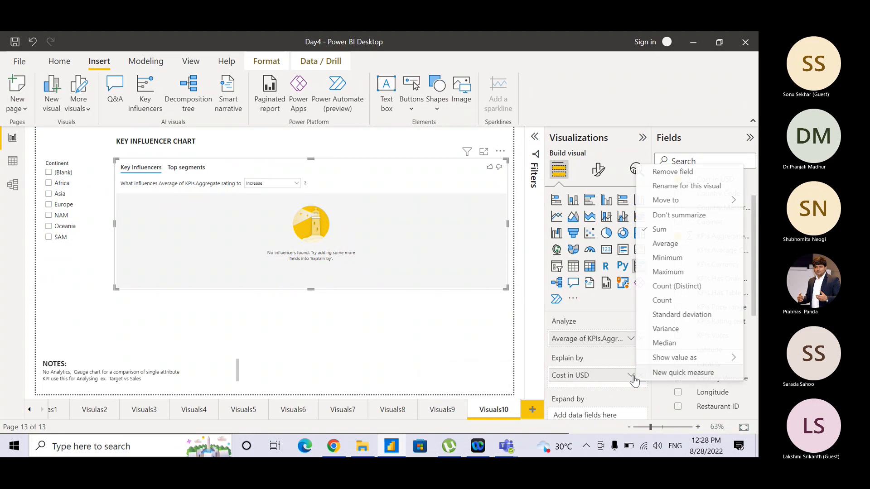
{"action": "left_click", "coordinate": [665, 244]}
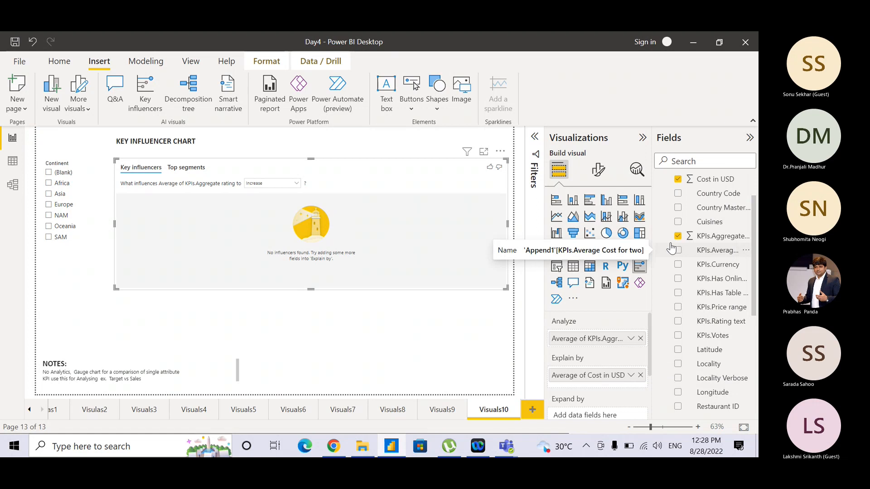
Remove the average cost from Explain by and replace the average aggregate rating with Cost in USD as the analyzed field
{"action": "left_click", "coordinate": [640, 375]}
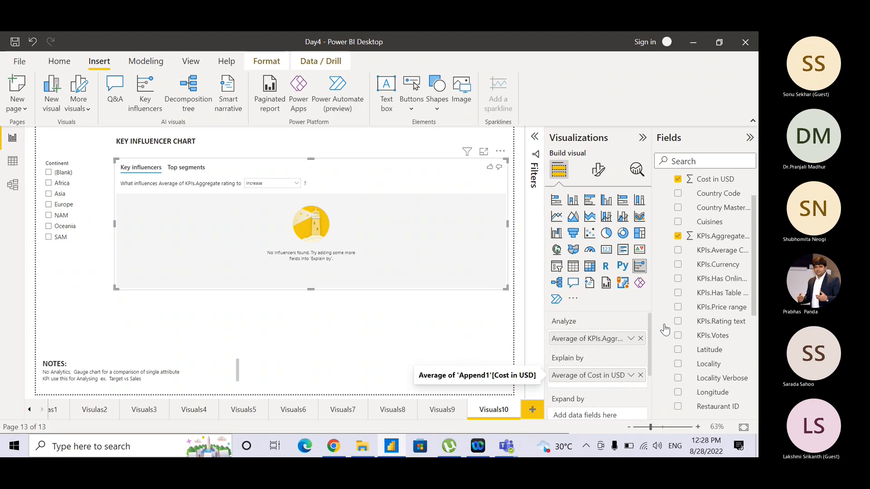
{"action": "left_click_drag", "start_coordinate": [720, 179], "coordinate": [625, 335]}
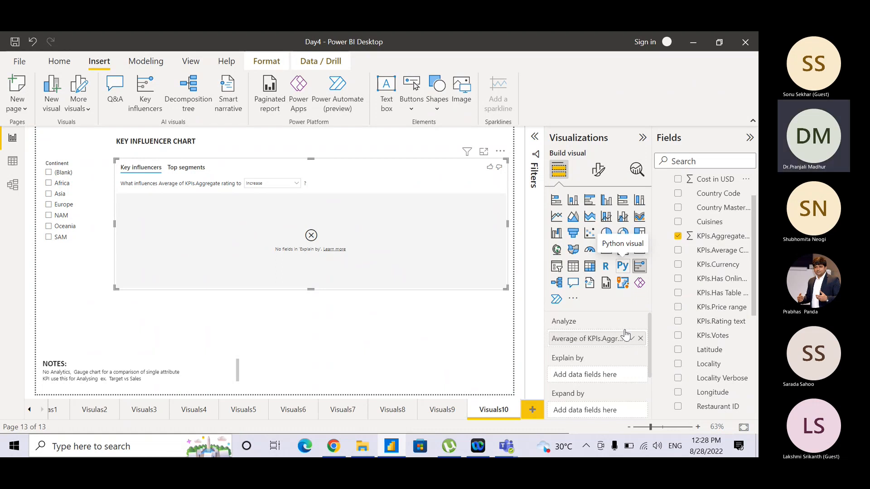
{"action": "left_click", "coordinate": [640, 338]}
{"action": "left_click_drag", "start_coordinate": [716, 179], "coordinate": [618, 343]}
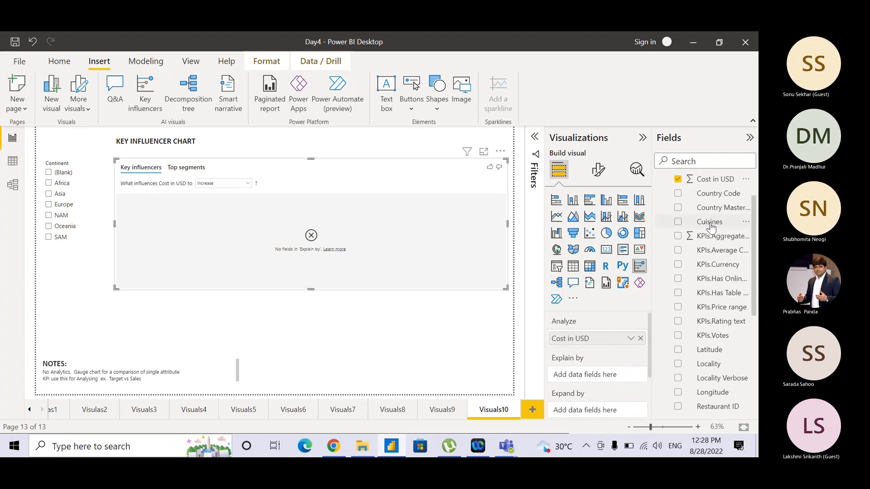
Add Cuisines and KPIs.Aggregate rating as the Explain by fields for Cost in USD
{"action": "left_click_drag", "start_coordinate": [710, 226], "coordinate": [612, 381]}
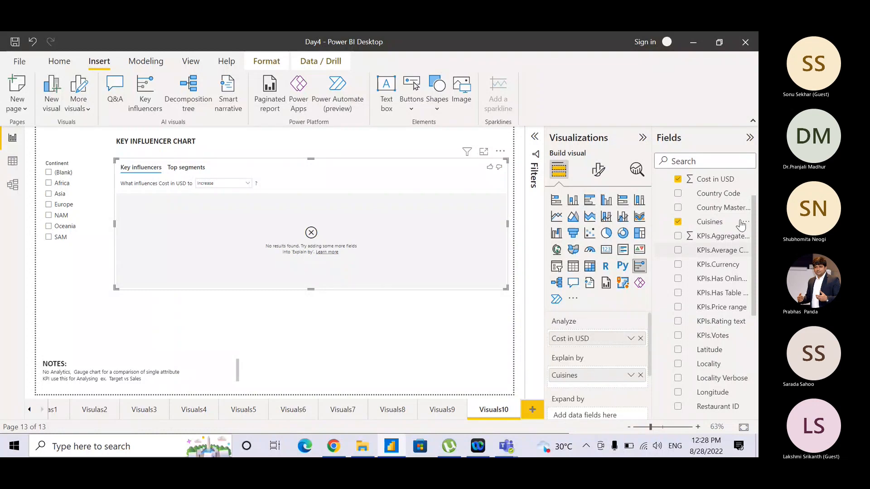
{"action": "left_click_drag", "start_coordinate": [720, 194], "coordinate": [716, 200]}
{"action": "left_click_drag", "start_coordinate": [715, 237], "coordinate": [612, 375]}
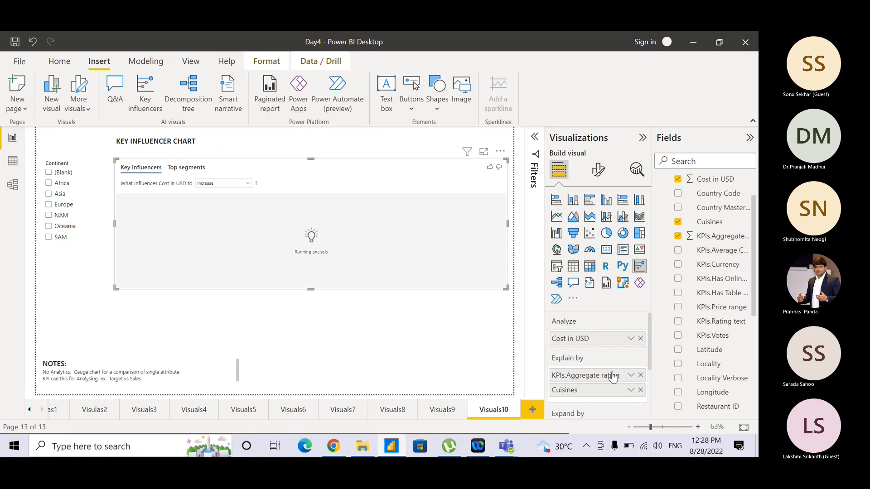
Explain Cost in USD by KPIs.Aggregate rating alone, summarized as Average instead of using Cuisines, and make the Key influencers visual taller
{"action": "left_click", "coordinate": [641, 390]}
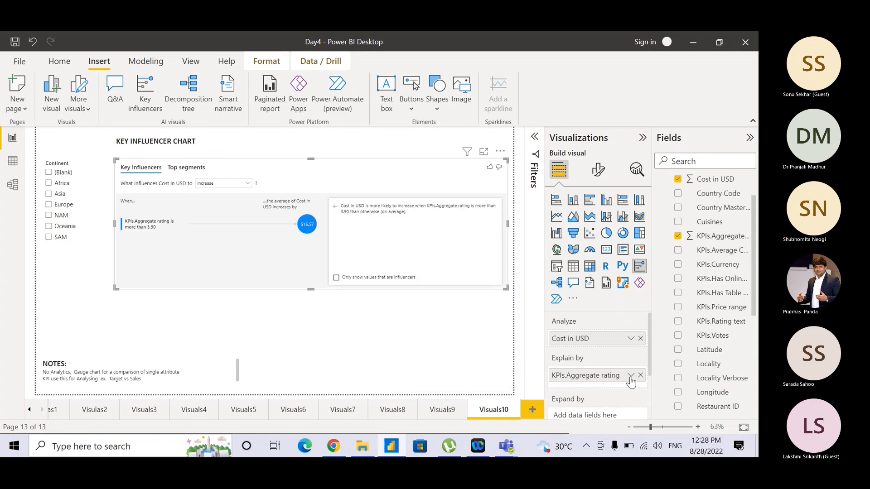
{"action": "left_click", "coordinate": [630, 376]}
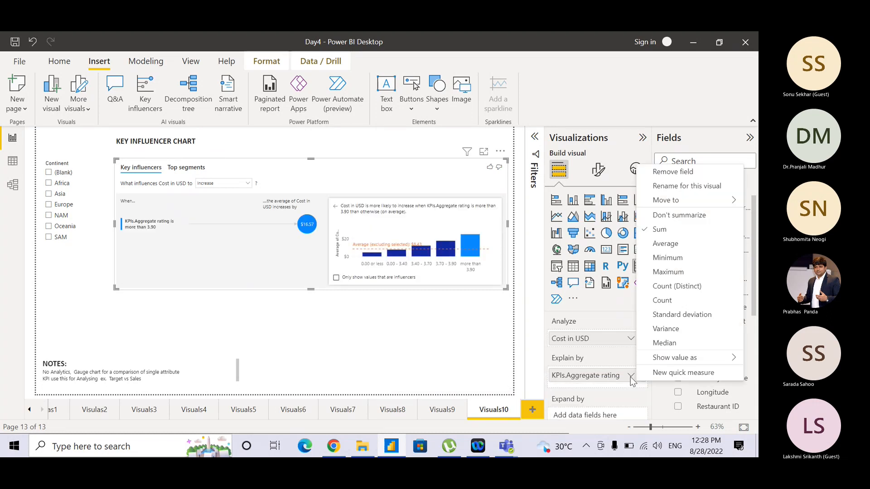
{"action": "left_click", "coordinate": [665, 247]}
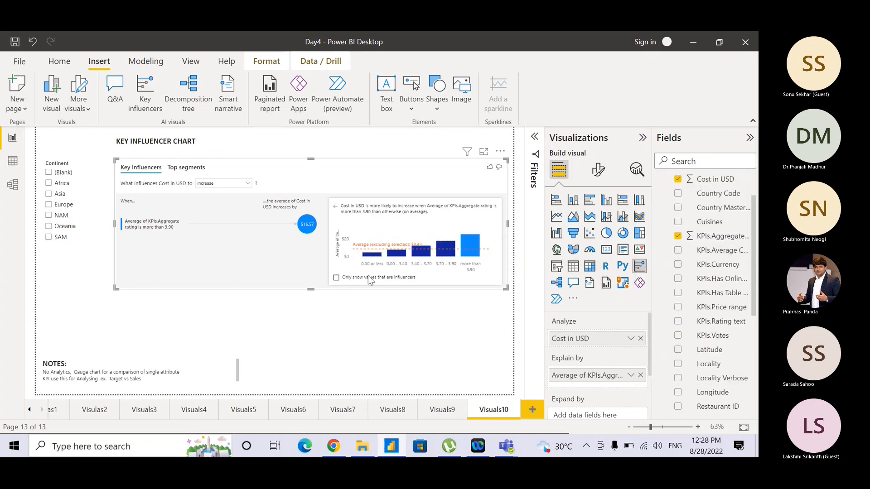
{"action": "left_click_drag", "start_coordinate": [317, 289], "coordinate": [301, 345]}
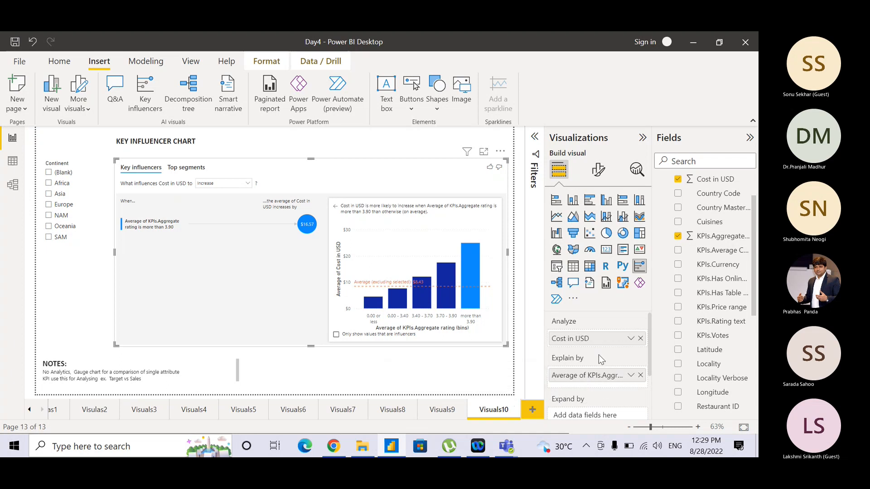
Review the charts on pages Visuals9 back through Visuals5, including the line and stacked column chart, and return to Visuals10
{"action": "left_click", "coordinate": [435, 410]}
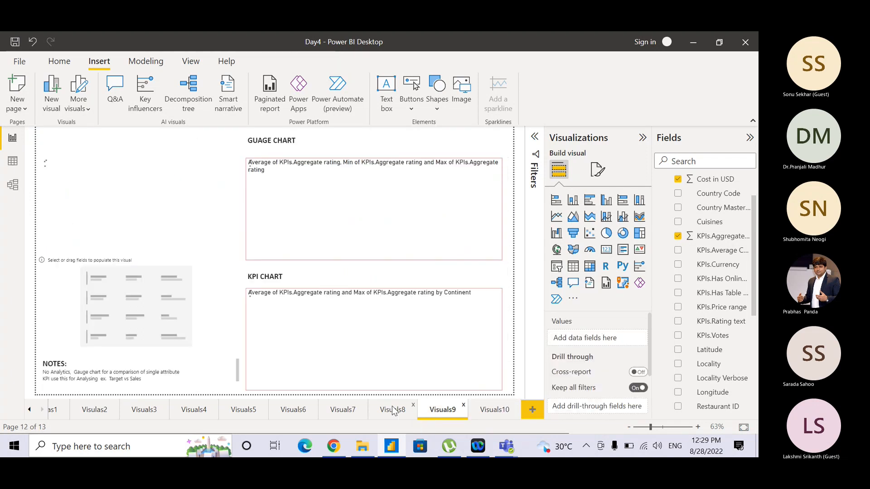
{"action": "left_click", "coordinate": [393, 411]}
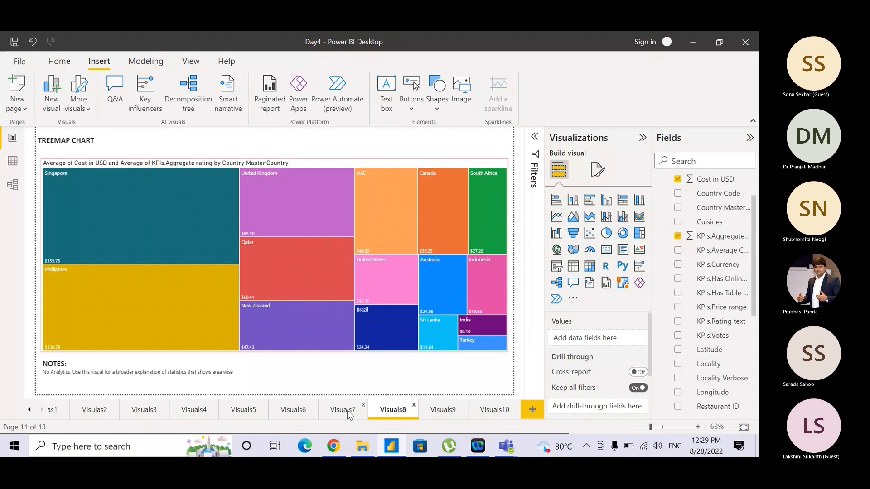
{"action": "left_click", "coordinate": [343, 410]}
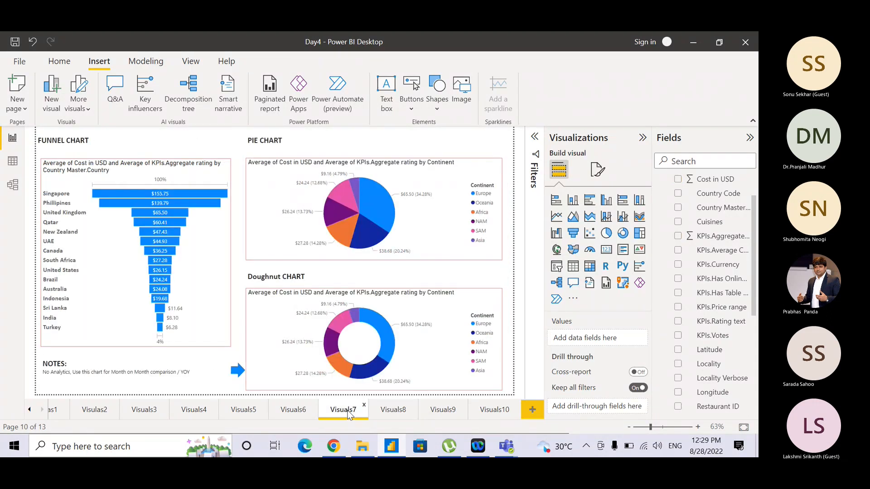
{"action": "left_click", "coordinate": [292, 405]}
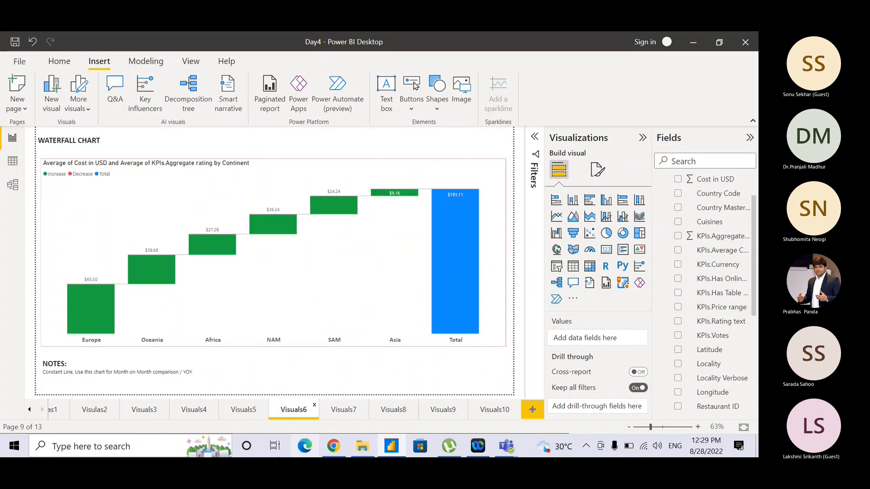
{"action": "left_click", "coordinate": [253, 421]}
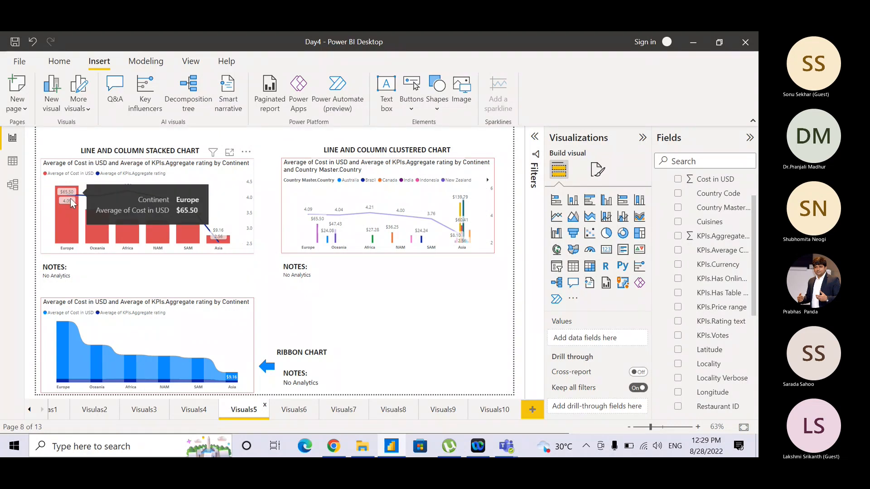
{"action": "mouse_move", "coordinate": [95, 216]}
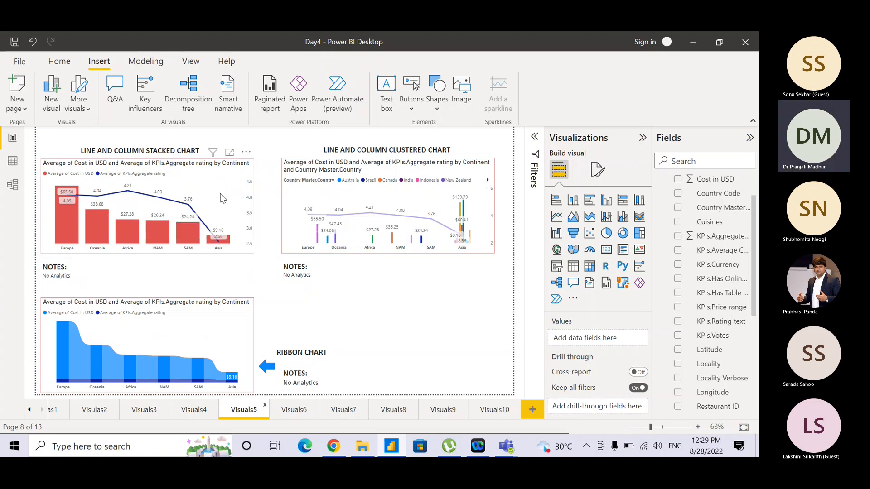
{"action": "left_click", "coordinate": [494, 409]}
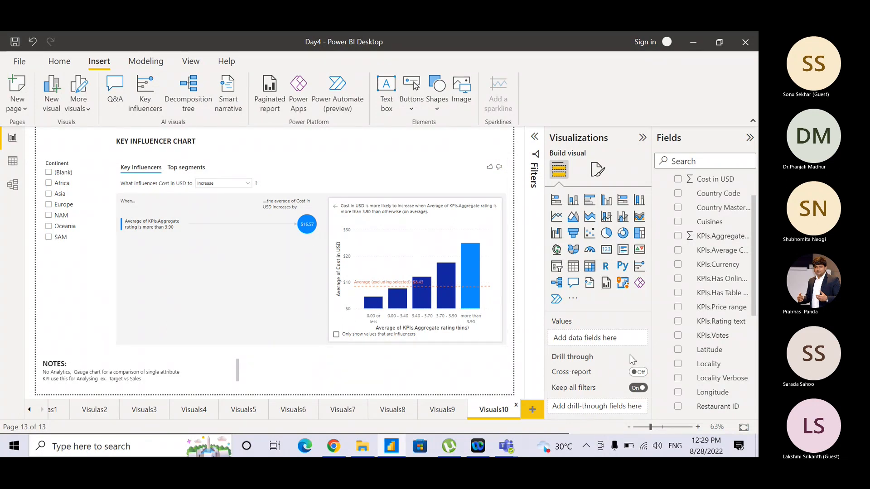
Try summarizing the analyzed Cost in USD as Average in the Key influencers visual
{"action": "left_click", "coordinate": [290, 268]}
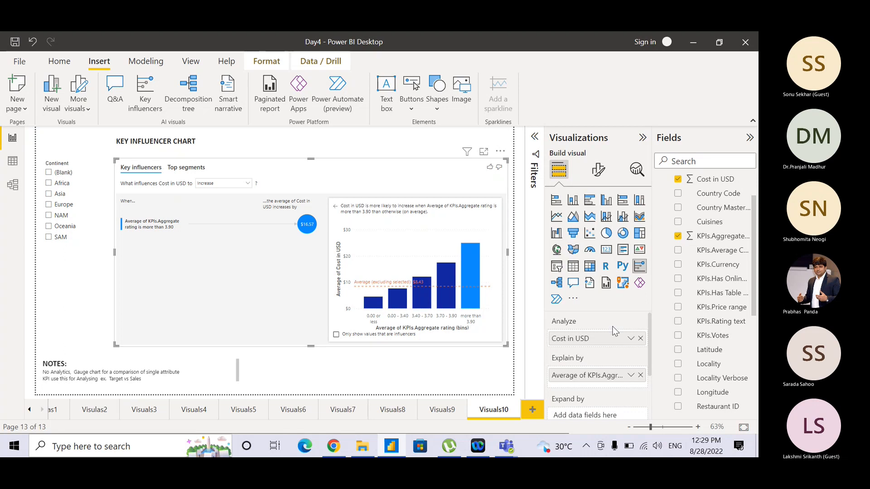
{"action": "left_click", "coordinate": [632, 339]}
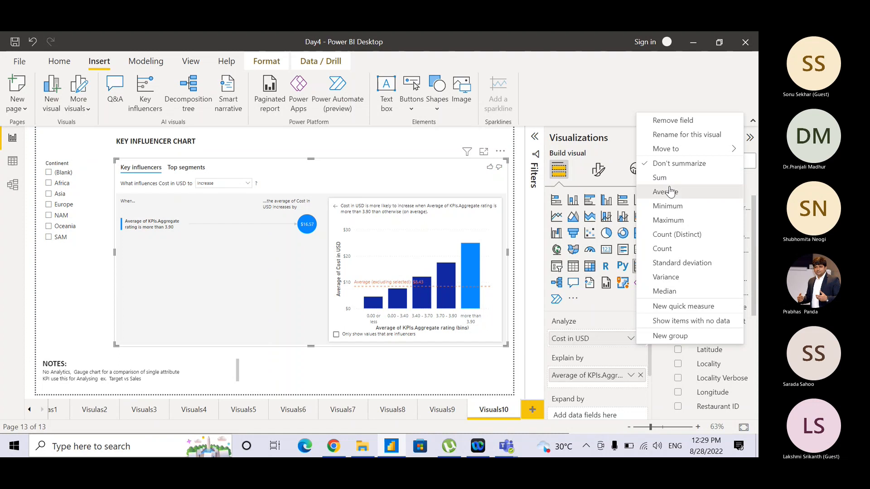
{"action": "left_click", "coordinate": [668, 191]}
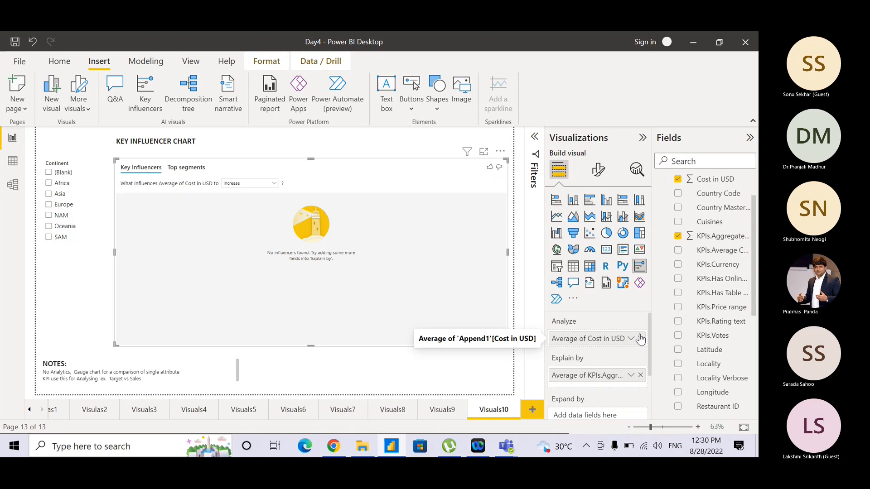
Try Country Master.Country as the analyzed field in place of the average cost, and restore unsummarized Cost in USD
{"action": "left_click", "coordinate": [640, 339]}
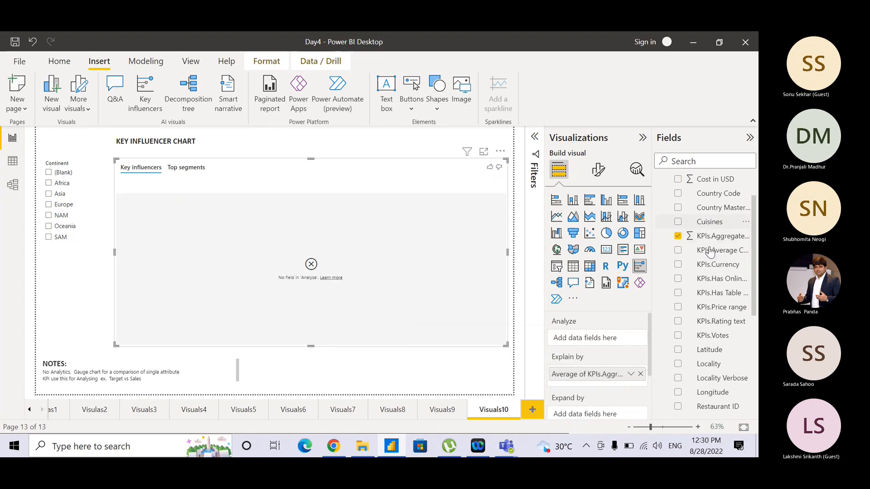
{"action": "left_click_drag", "start_coordinate": [728, 219], "coordinate": [622, 352]}
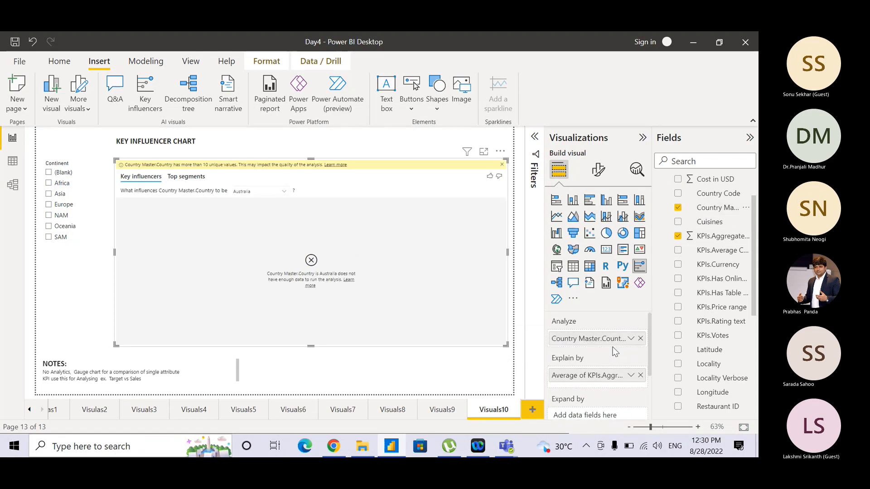
{"action": "left_click", "coordinate": [640, 338]}
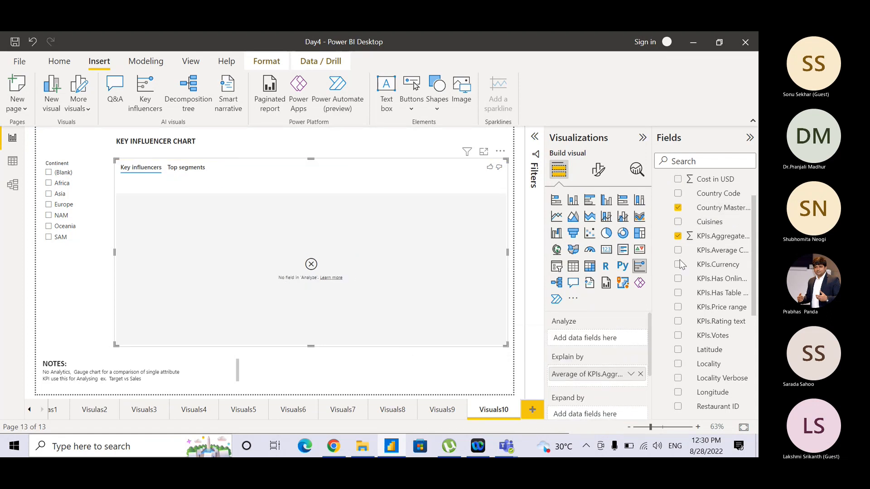
{"action": "left_click_drag", "start_coordinate": [716, 179], "coordinate": [622, 338]}
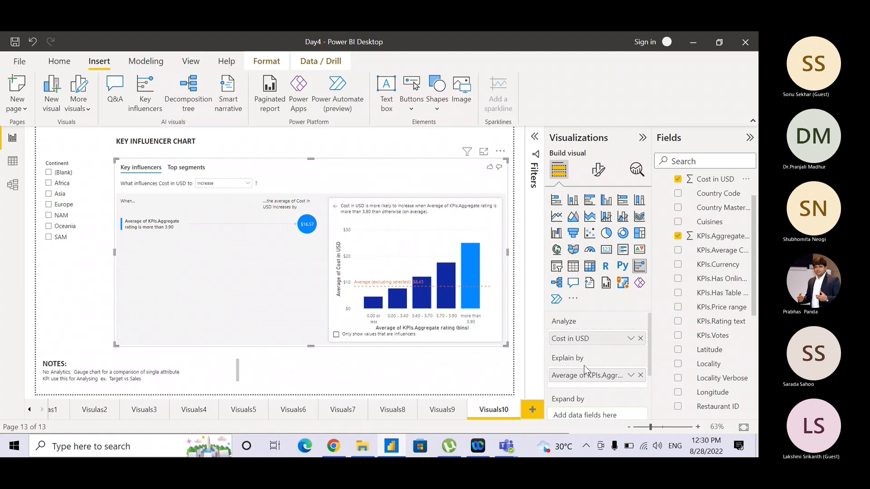
Examine how the average aggregate rating influences Cost in USD, using the influencer bubble and the chart of rating bins
{"action": "left_click", "coordinate": [167, 234]}
{"action": "key", "text": "ctrl"}
{"action": "key", "text": "ctrl"}
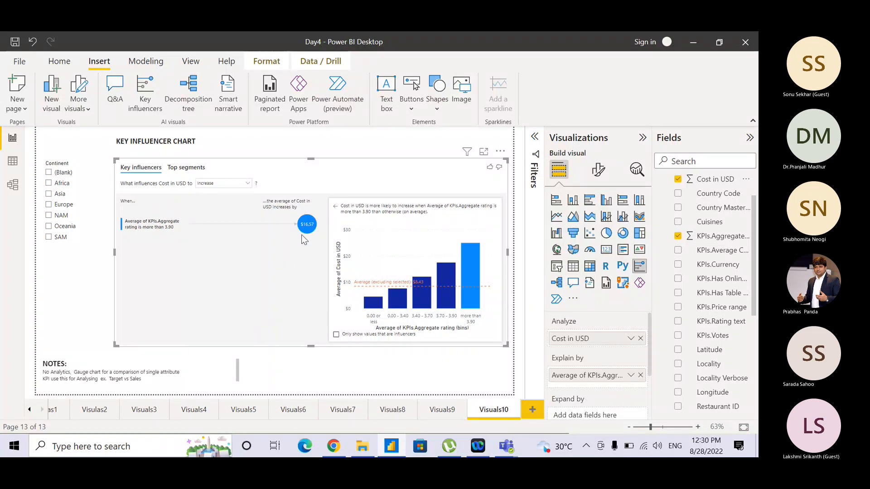
{"action": "mouse_move", "coordinate": [404, 302]}
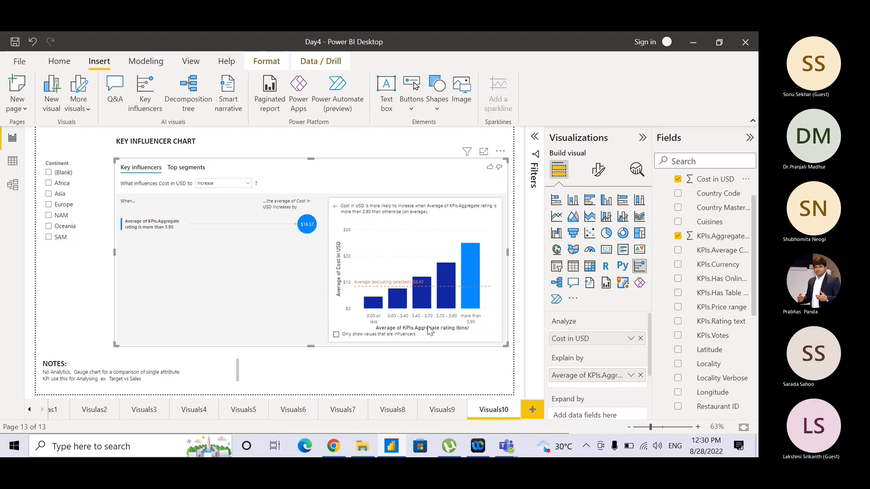
{"action": "mouse_move", "coordinate": [419, 284]}
{"action": "left_click", "coordinate": [458, 370]}
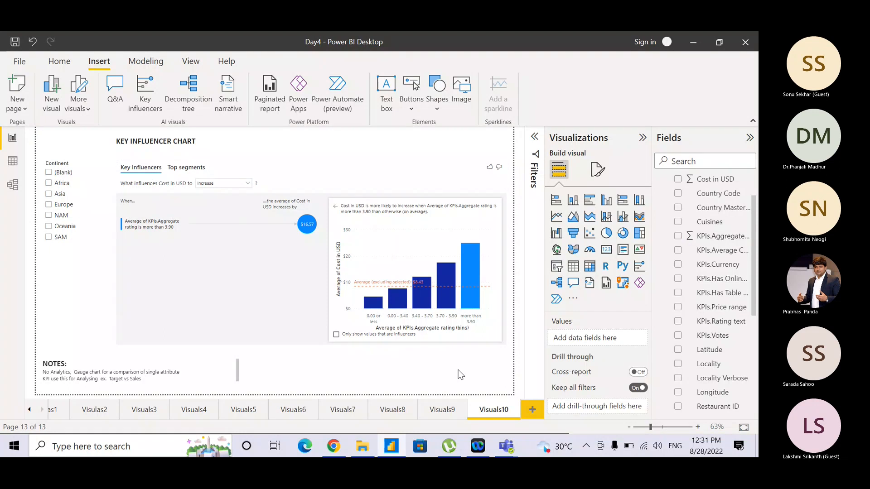
Check the key influencers for Africa, Europe and Oceania with the Continent slicer, and clear its selection
{"action": "left_click", "coordinate": [60, 184]}
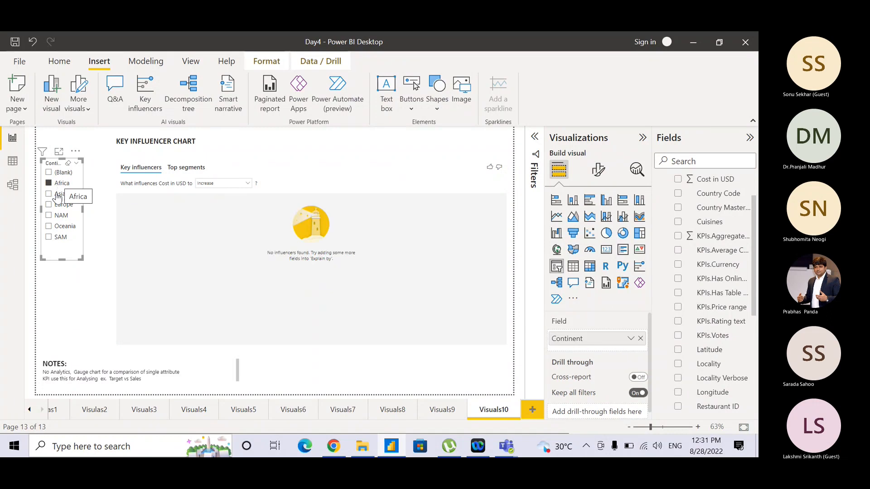
{"action": "left_click", "coordinate": [57, 207]}
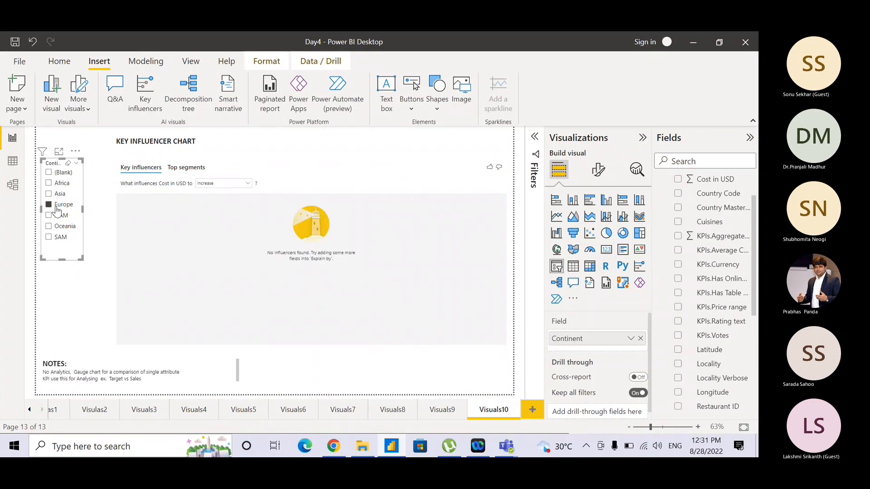
{"action": "left_click", "coordinate": [58, 225]}
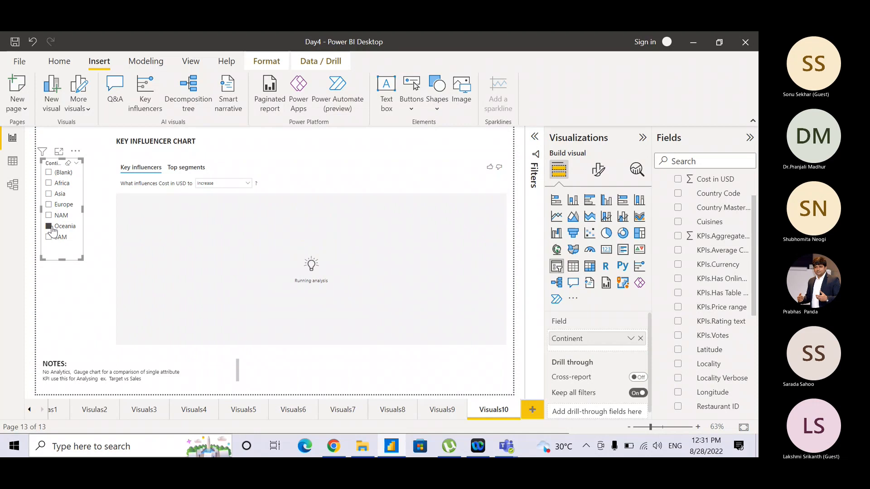
{"action": "left_click", "coordinate": [69, 165]}
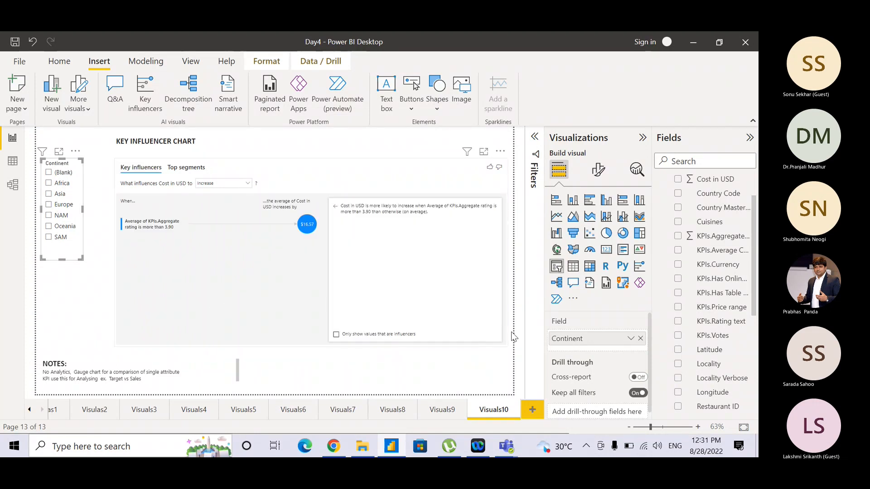
Add Country Master.Country to the Explain by fields of the Key influencers visual and place it above the average aggregate rating
{"action": "left_click", "coordinate": [285, 268]}
{"action": "left_click_drag", "start_coordinate": [755, 295], "coordinate": [755, 310]}
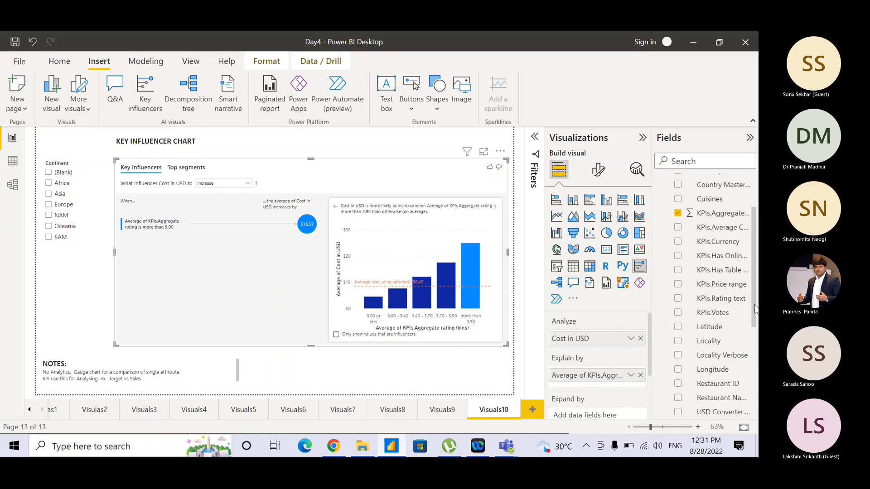
{"action": "scroll", "coordinate": [755, 310], "scroll_direction": "up", "scroll_amount": 2}
{"action": "left_click_drag", "start_coordinate": [724, 234], "coordinate": [623, 394]}
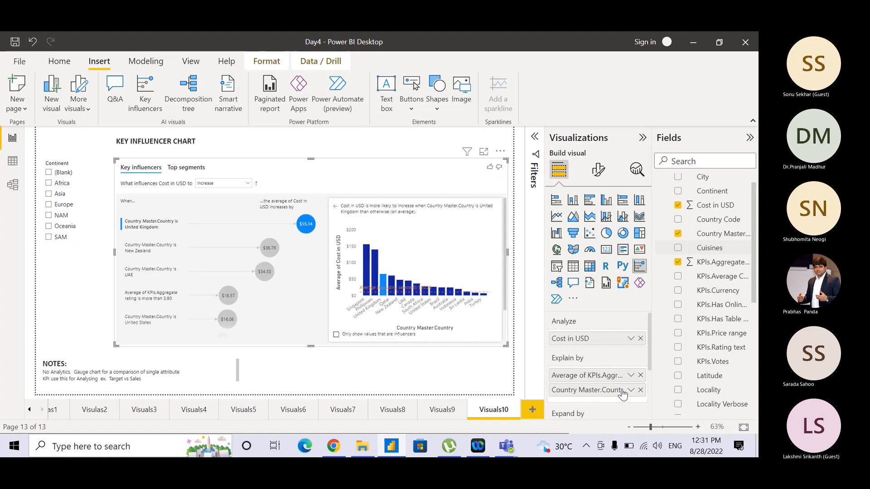
{"action": "left_click_drag", "start_coordinate": [623, 395], "coordinate": [622, 377]}
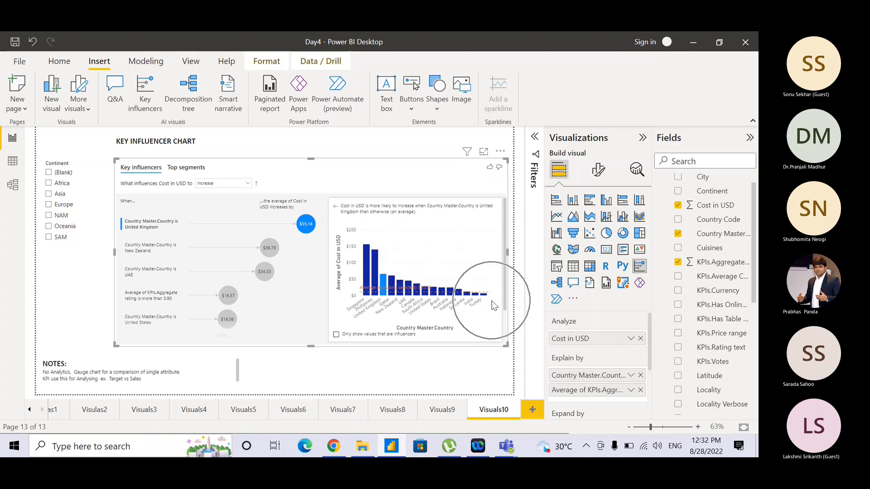
Review the funnel, pie and doughnut charts on Visuals7, the waterfall on Visuals6 and the gauge and KPI page Visuals9
{"action": "left_click", "coordinate": [345, 409]}
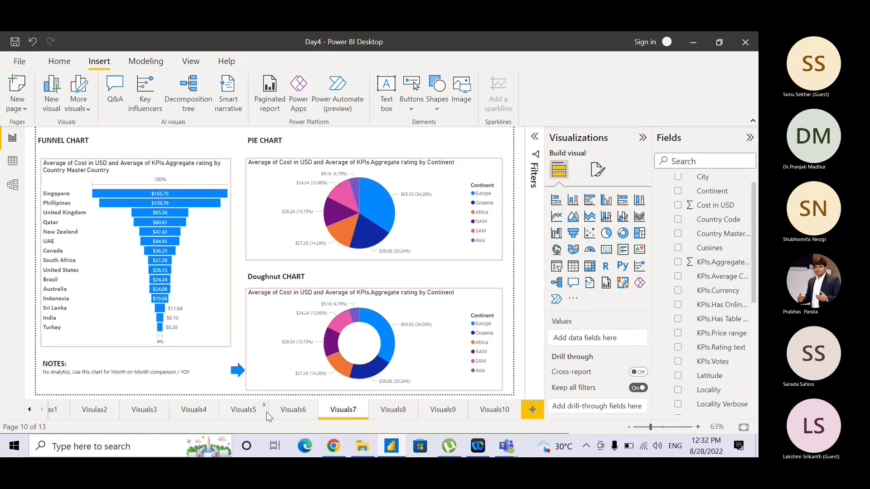
{"action": "left_click", "coordinate": [293, 411]}
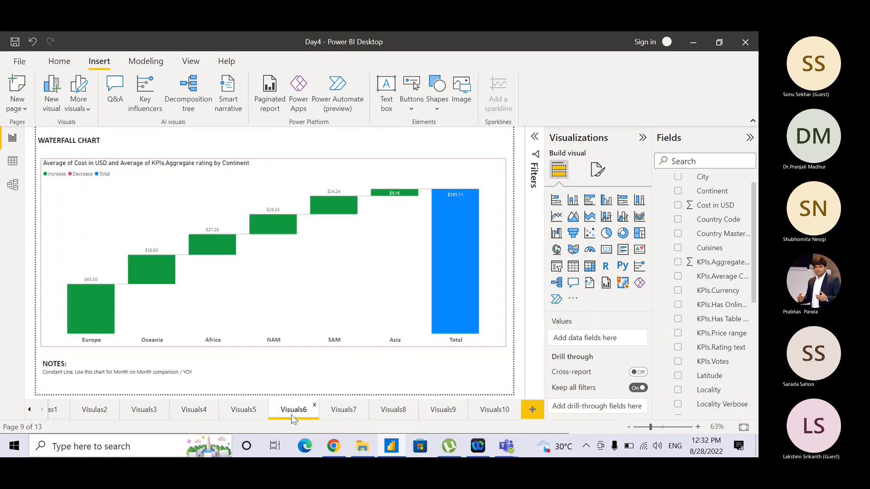
{"action": "left_click", "coordinate": [446, 413]}
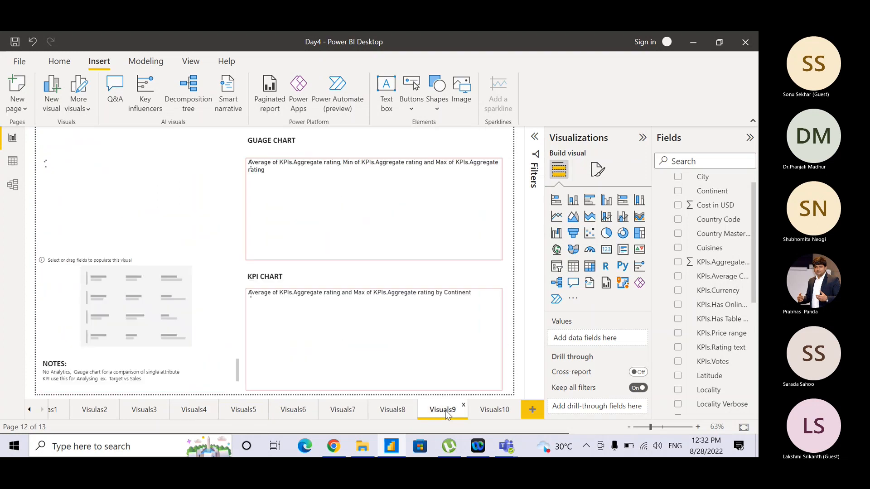
Check Singapore's and United Kingdom's cost and rating details in the Visuals8 treemap, and drill it up to the Continent level
{"action": "left_click", "coordinate": [387, 411]}
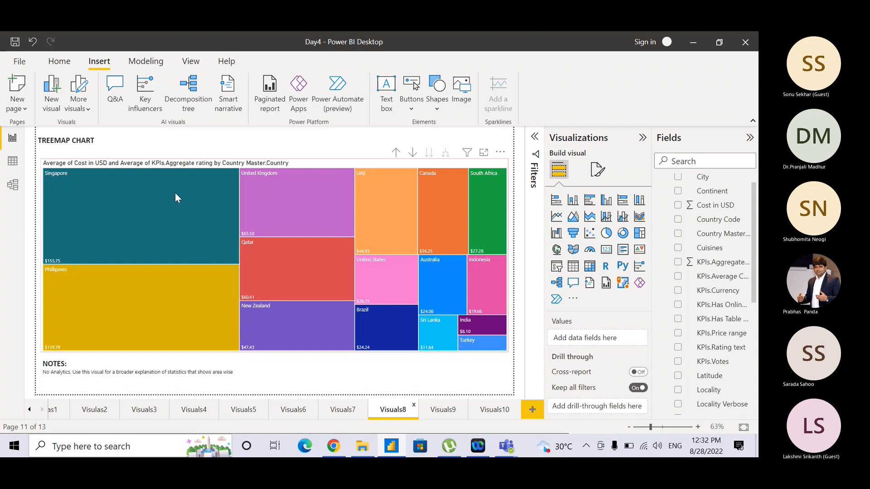
{"action": "mouse_move", "coordinate": [173, 212]}
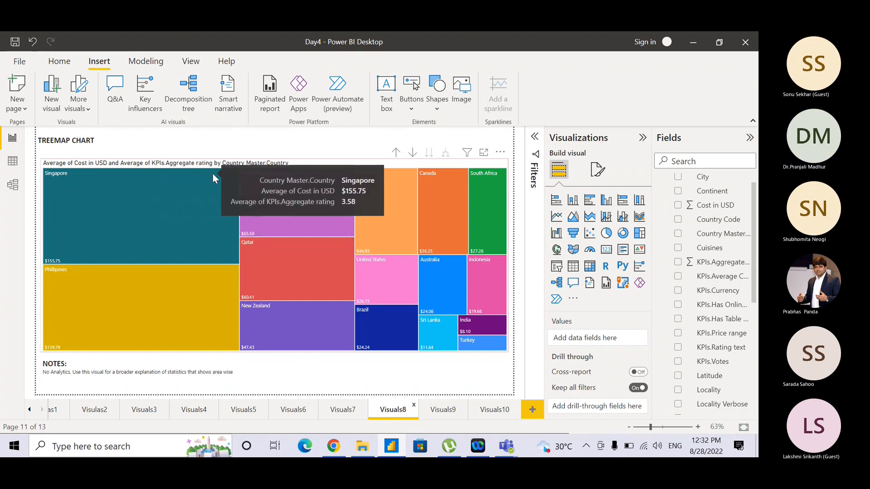
{"action": "mouse_move", "coordinate": [263, 175]}
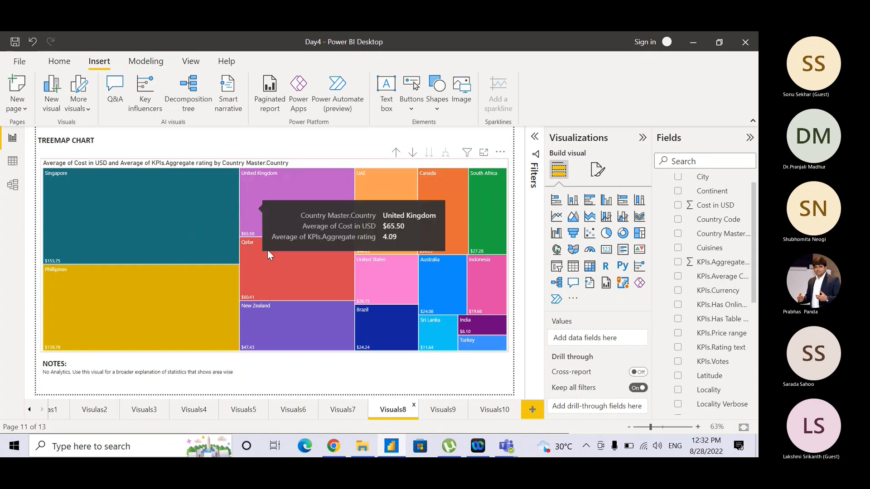
{"action": "left_click", "coordinate": [398, 154]}
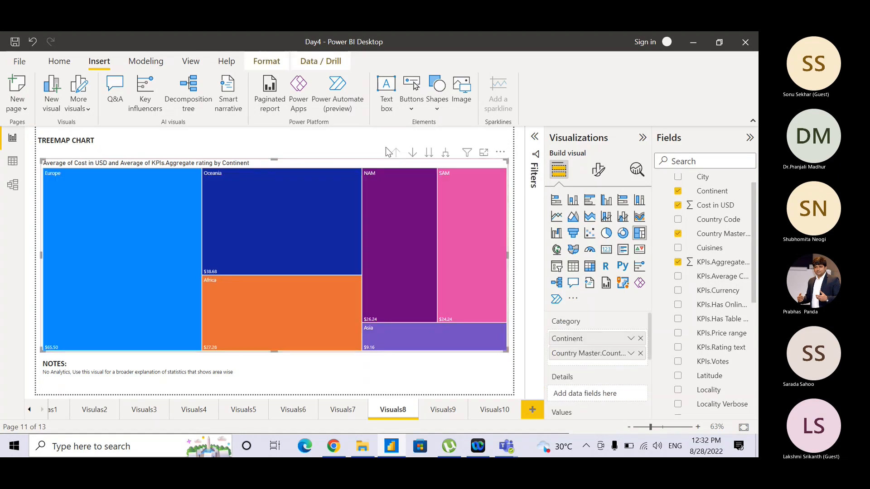
Drill the Visuals8 treemap down to the country level and check the details of Indonesia and United Kingdom
{"action": "left_click", "coordinate": [428, 153]}
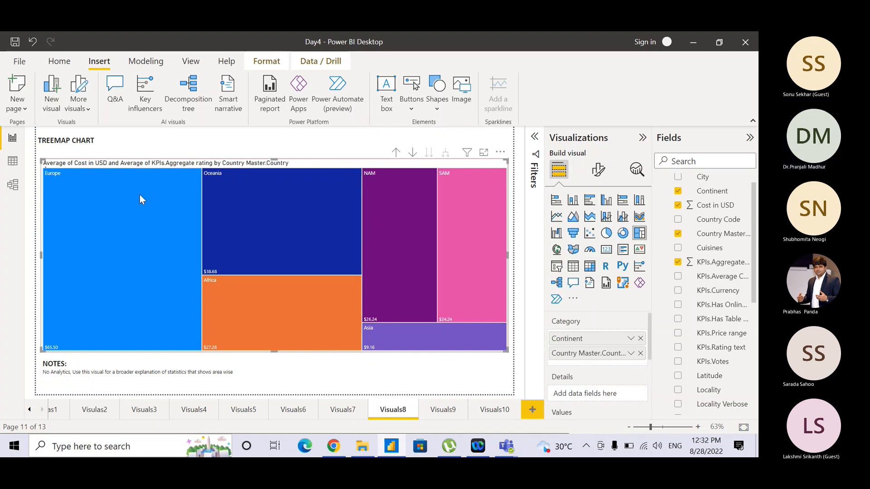
{"action": "mouse_move", "coordinate": [140, 195]}
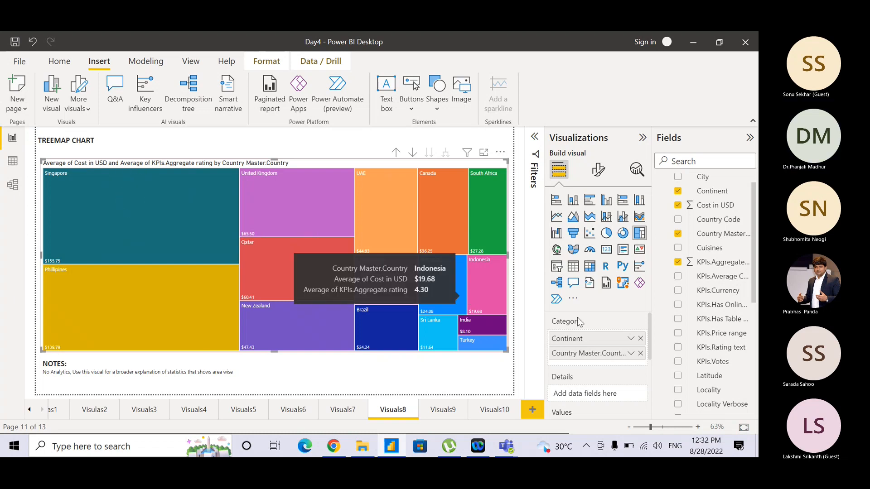
{"action": "left_click", "coordinate": [583, 354]}
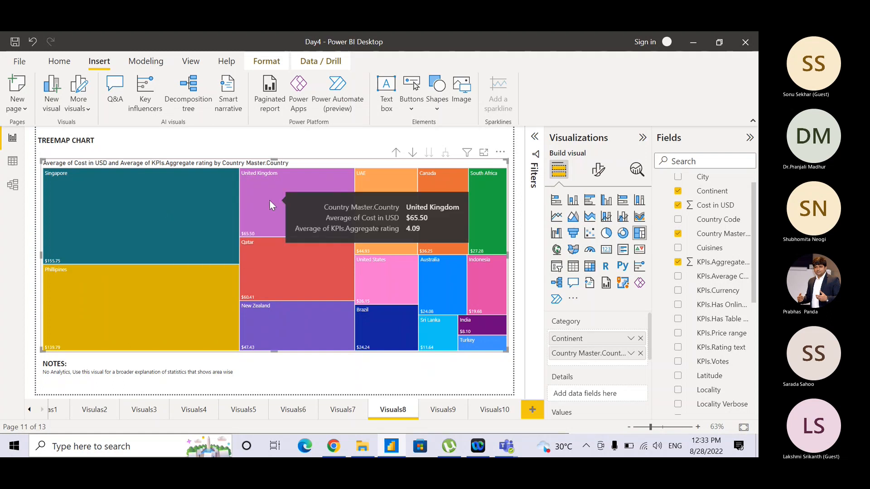
On Visuals10, review what influences Cost in USD to decrease in the Key influencers visual, and return it to Increase
{"action": "left_click", "coordinate": [492, 410]}
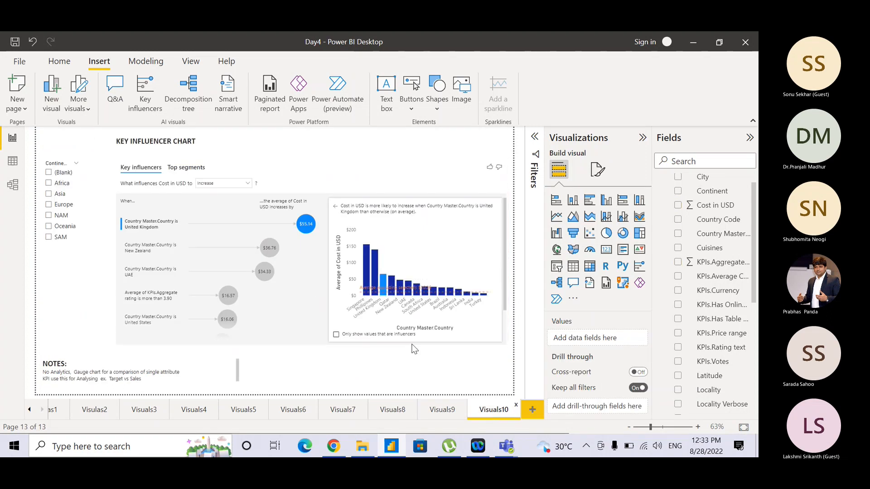
{"action": "left_click", "coordinate": [307, 338]}
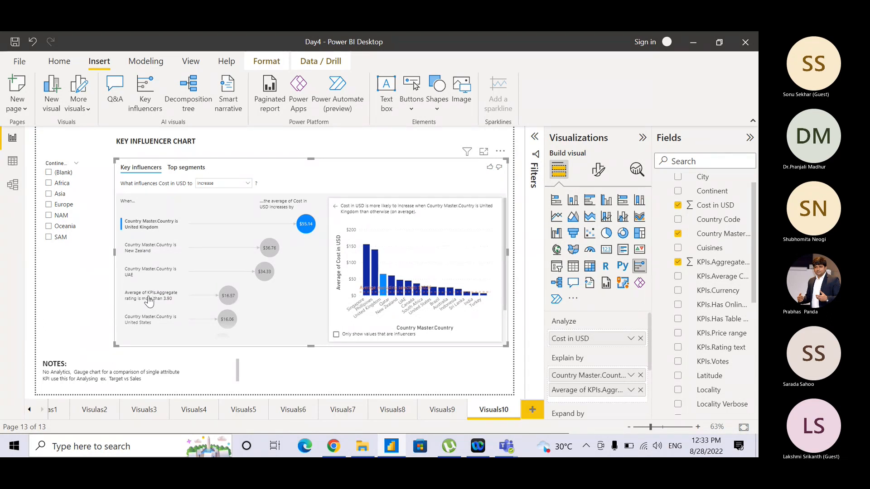
{"action": "key", "text": "ctrl"}
{"action": "key", "text": "ctrl"}
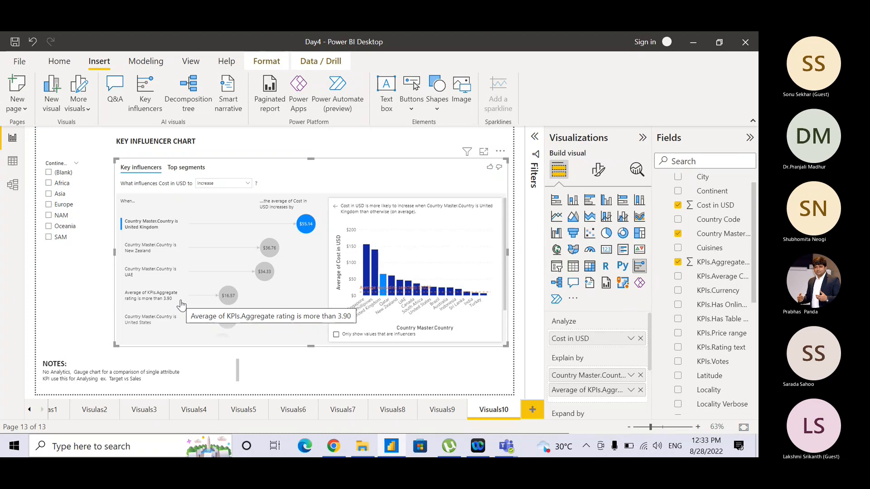
{"action": "left_click", "coordinate": [219, 183]}
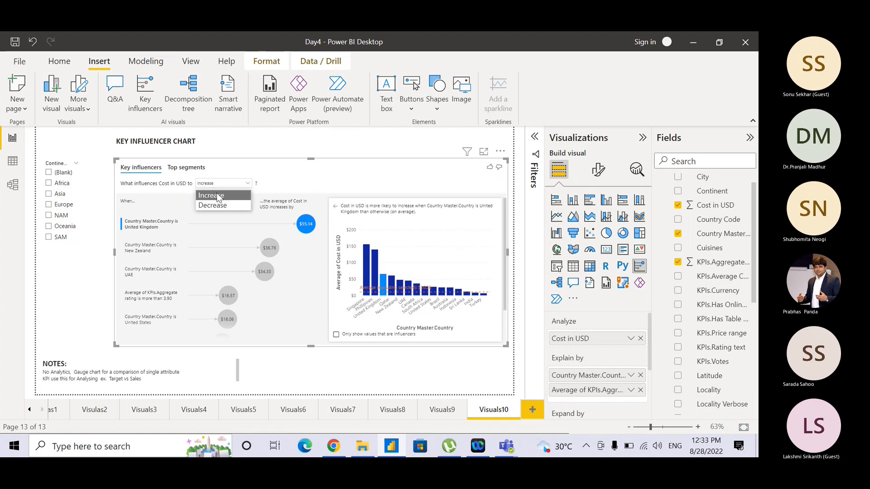
{"action": "left_click", "coordinate": [217, 209]}
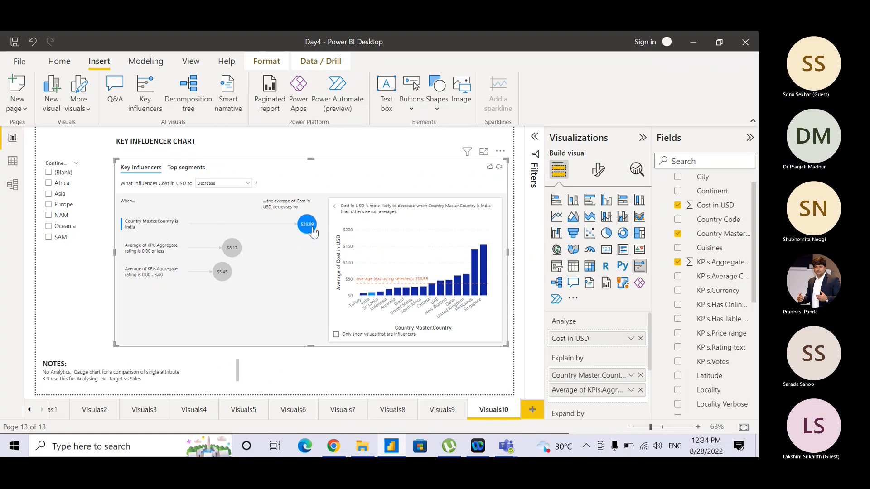
{"action": "mouse_move", "coordinate": [313, 231]}
{"action": "left_click", "coordinate": [211, 181]}
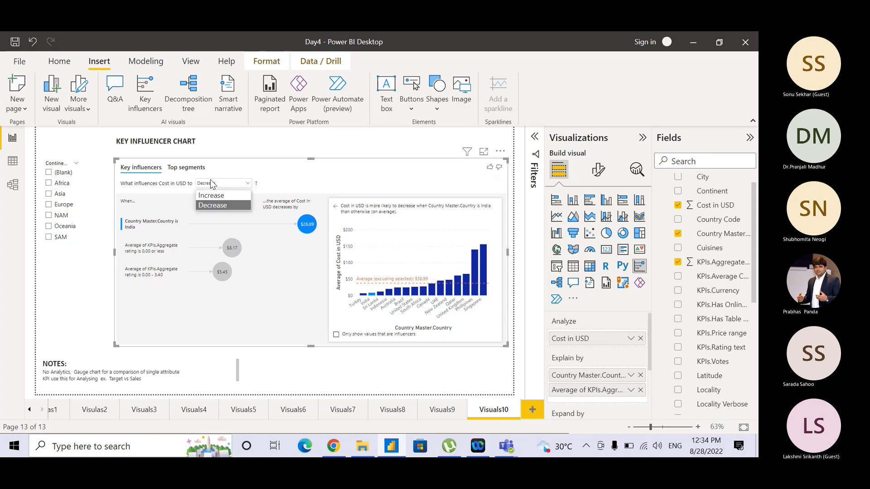
{"action": "left_click", "coordinate": [210, 193]}
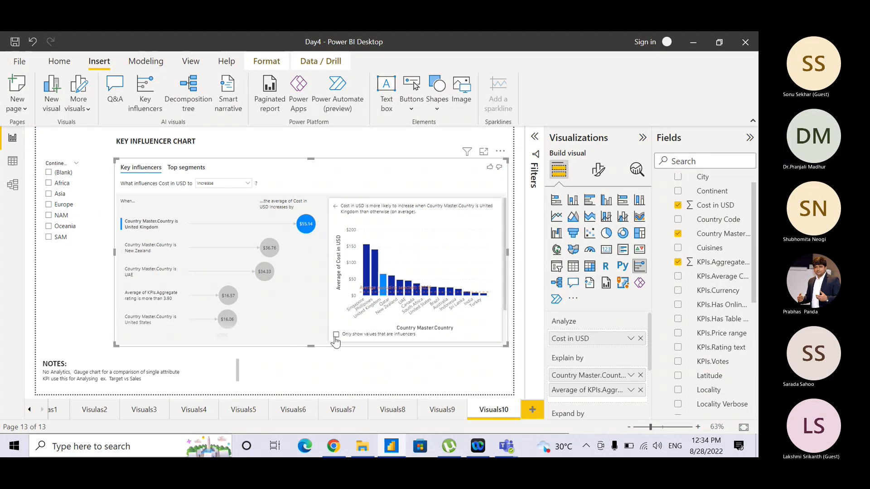
Limit the influencer column chart to values that are influencers, and compare the Top segments view with the Key influencers view
{"action": "left_click", "coordinate": [336, 335]}
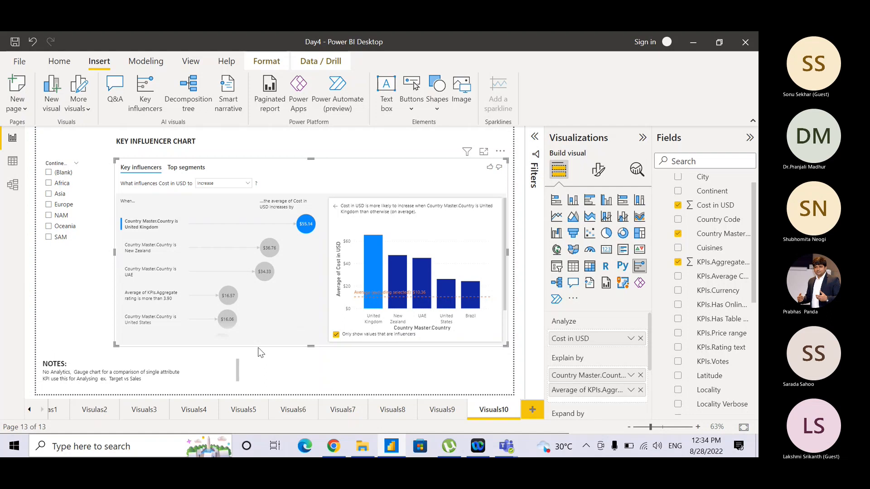
{"action": "left_click", "coordinate": [192, 174]}
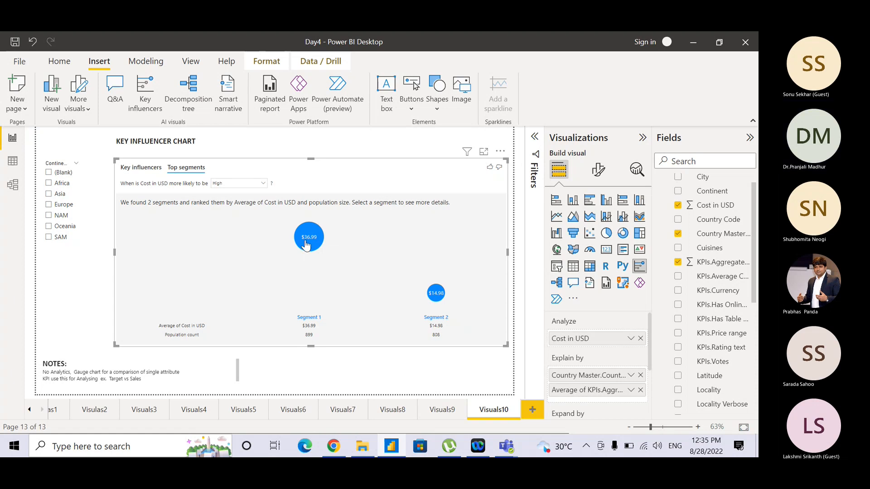
{"action": "left_click", "coordinate": [154, 171]}
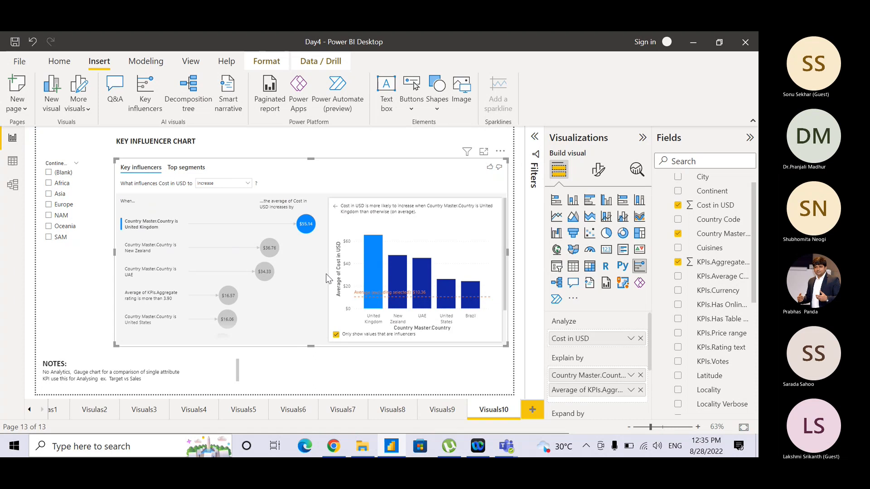
{"action": "left_click", "coordinate": [196, 172]}
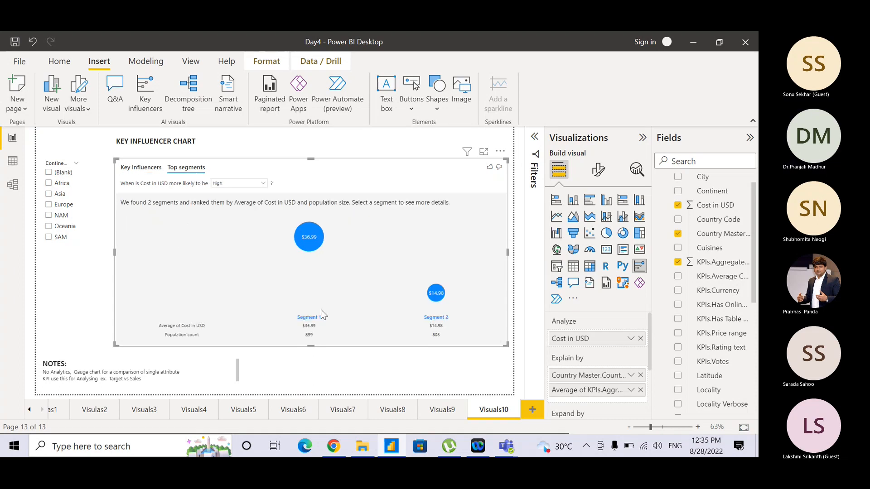
{"action": "left_click", "coordinate": [141, 169]}
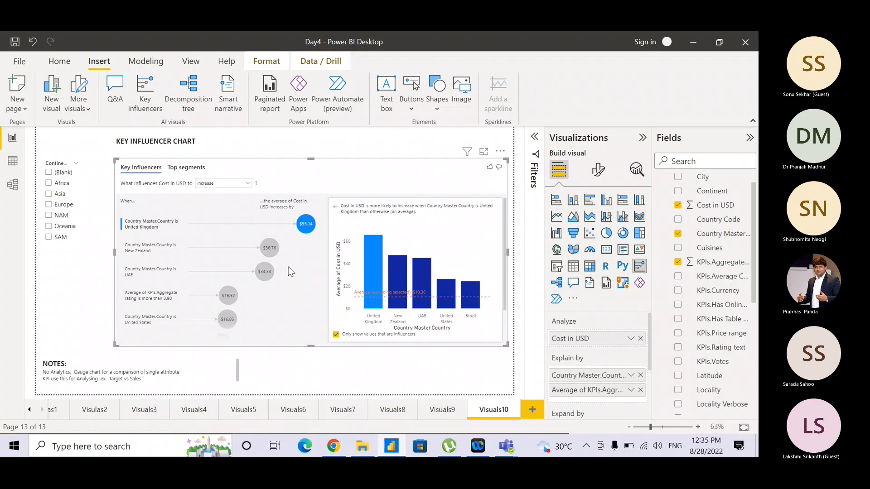
{"action": "left_click", "coordinate": [93, 281]}
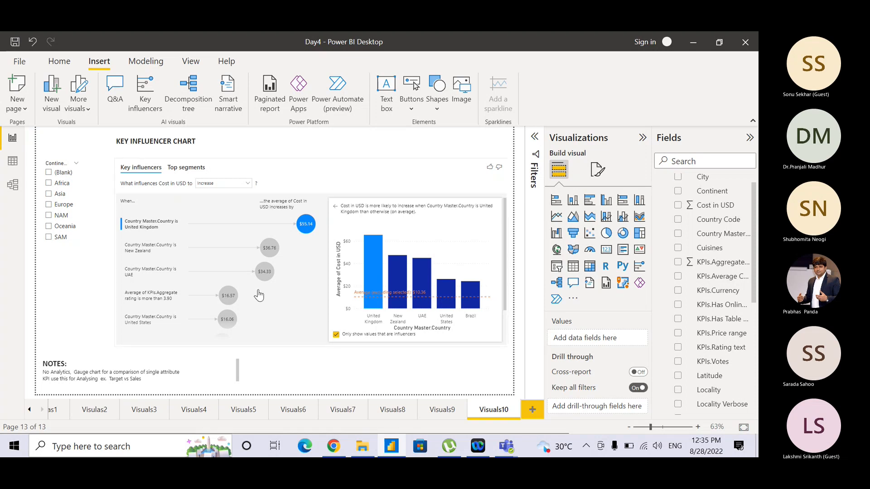
{"action": "mouse_move", "coordinate": [371, 274]}
Add a Q&A visual beside the notes, widened to the right edge of the Key influencers visual and shortened to fit below it
{"action": "left_click", "coordinate": [574, 284]}
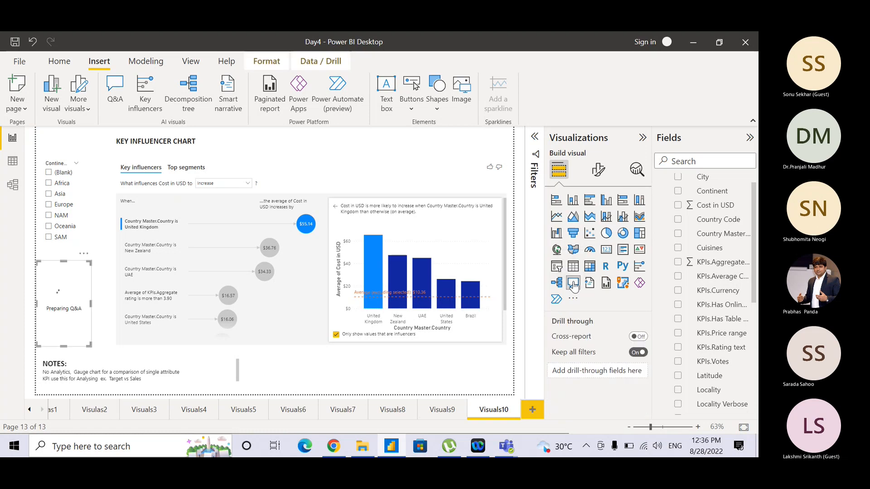
{"action": "left_click_drag", "start_coordinate": [53, 262], "coordinate": [265, 368]}
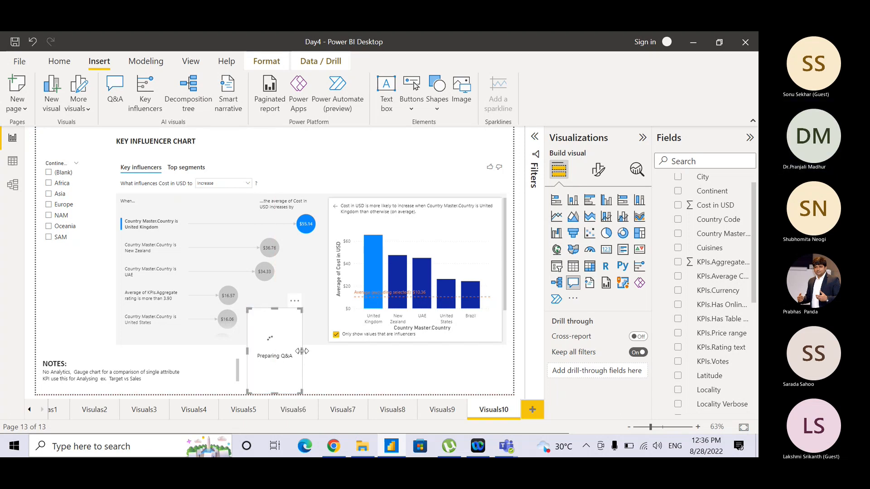
{"action": "left_click_drag", "start_coordinate": [302, 355], "coordinate": [501, 368]}
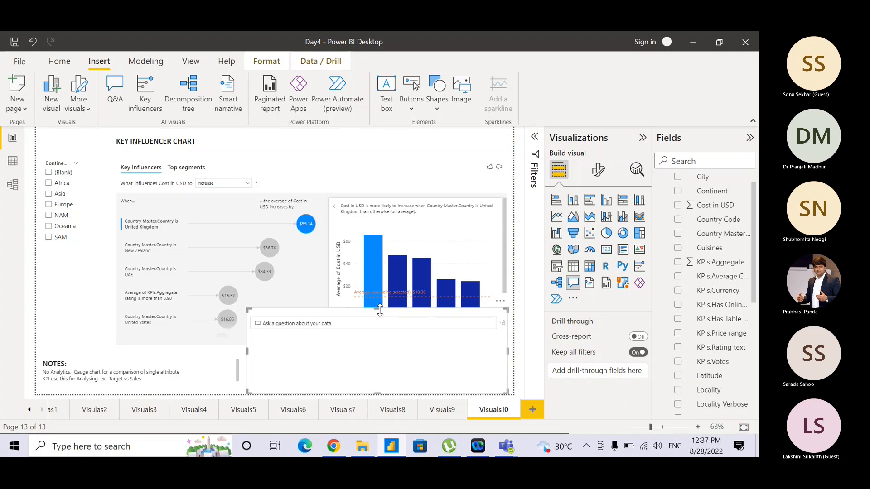
{"action": "left_click_drag", "start_coordinate": [380, 309], "coordinate": [381, 358]}
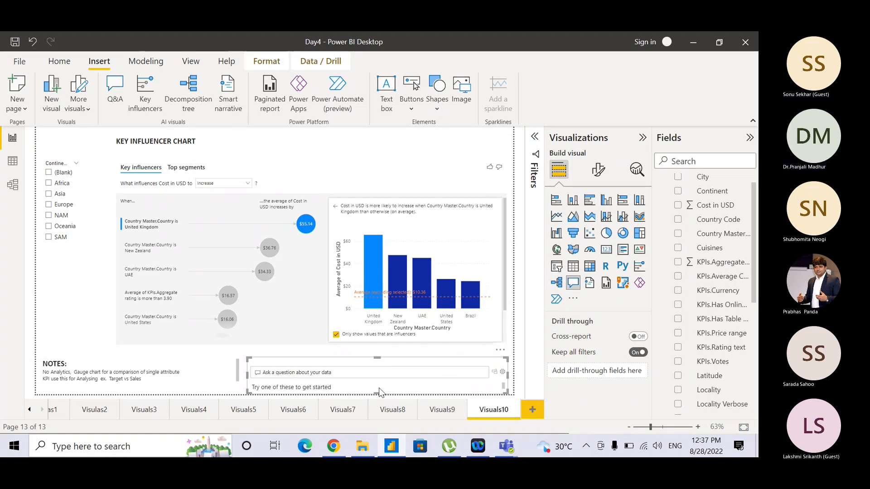
{"action": "left_click_drag", "start_coordinate": [379, 356], "coordinate": [379, 353]}
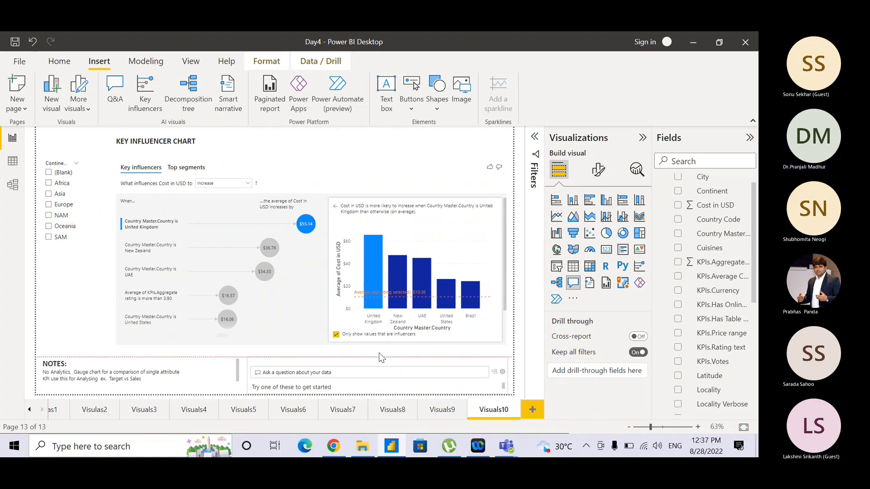
{"action": "left_click_drag", "start_coordinate": [378, 353], "coordinate": [379, 349]}
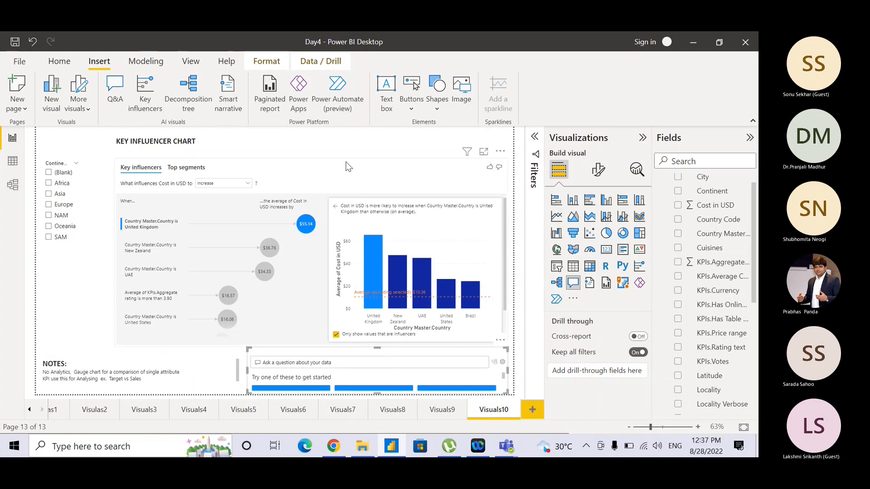
Move the Key influencers visual up to just below its title and extend the Q&A visual upward into the freed space
{"action": "left_click_drag", "start_coordinate": [346, 162], "coordinate": [345, 151]}
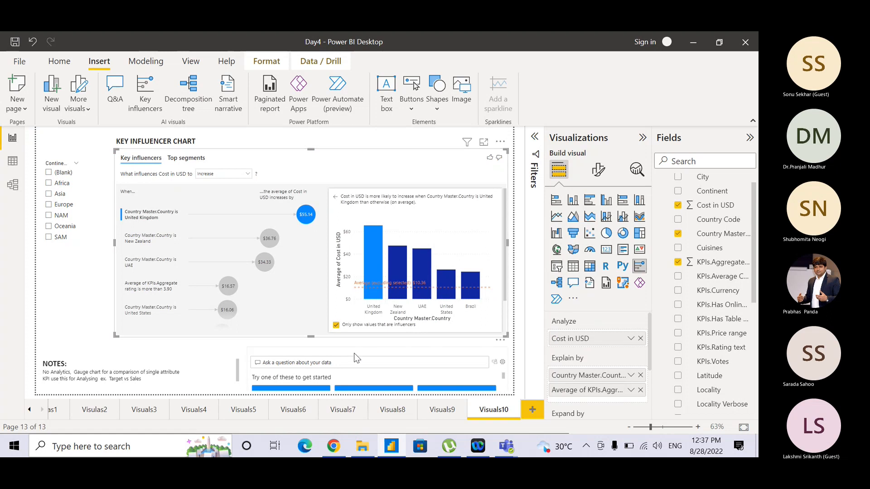
{"action": "left_click", "coordinate": [354, 353]}
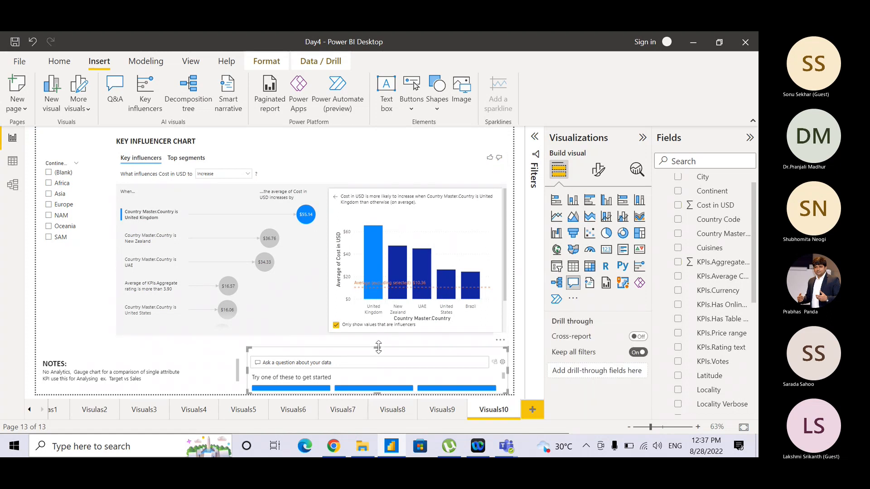
{"action": "left_click_drag", "start_coordinate": [378, 347], "coordinate": [378, 337]}
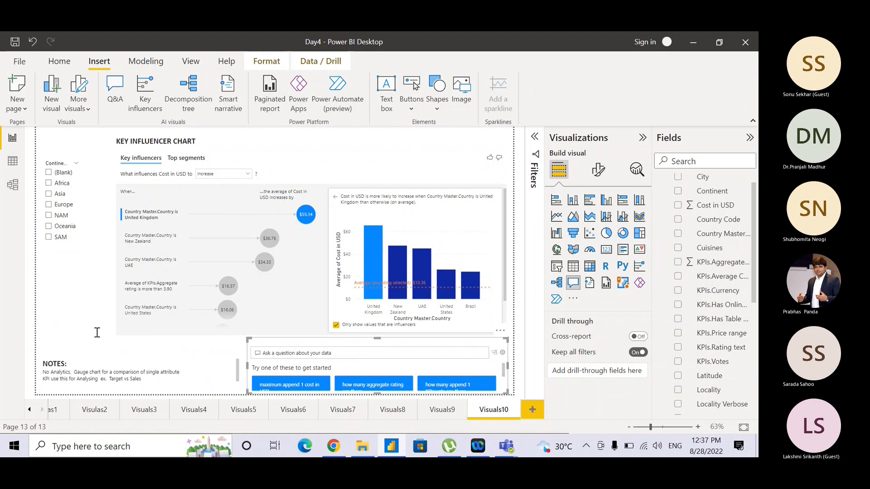
Deselect the Q&A visual and collapse the Append1 table in the field list
{"action": "left_click", "coordinate": [72, 301]}
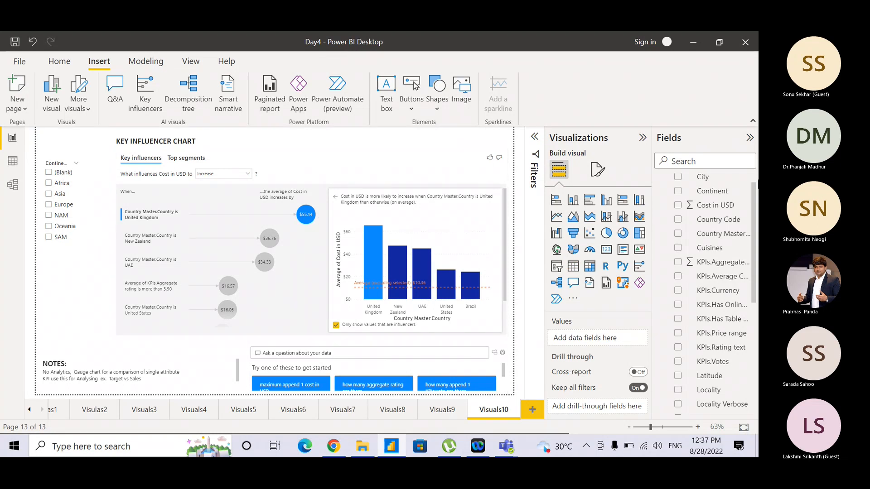
{"action": "scroll", "coordinate": [664, 187], "scroll_direction": "up", "scroll_amount": 1}
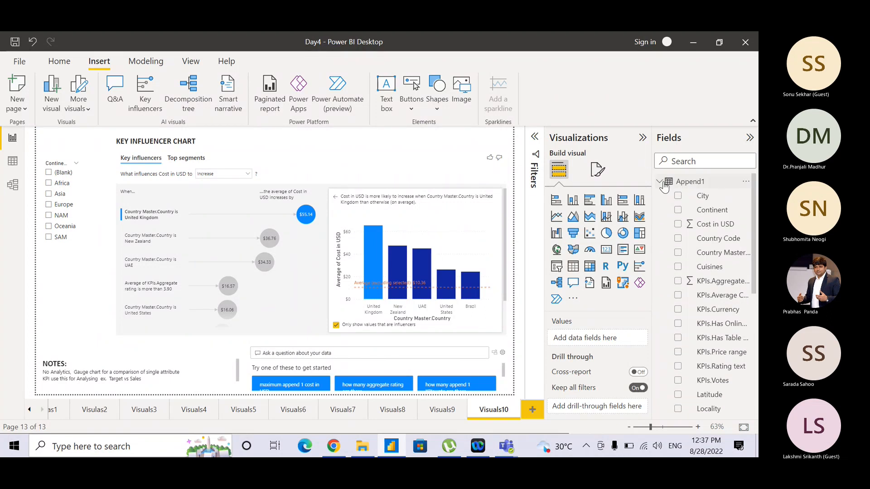
{"action": "left_click", "coordinate": [662, 184]}
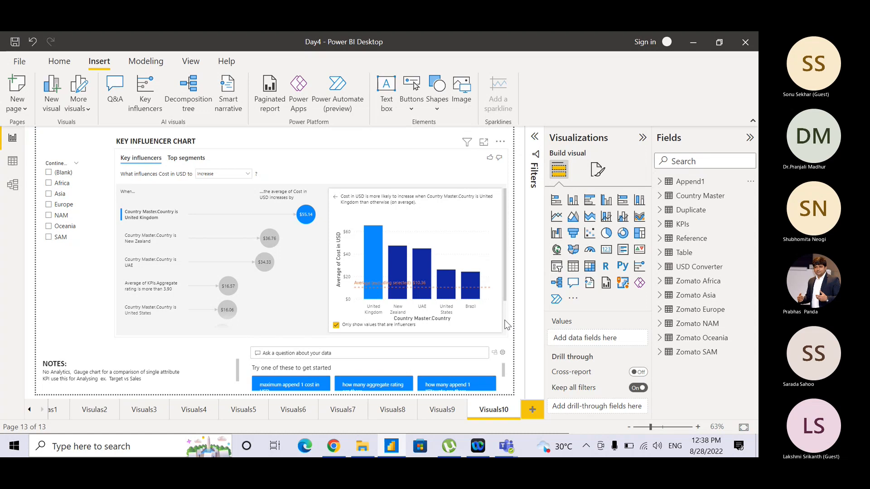
Duplicate the Visuals10 page and rename the copy Visulas11
{"action": "right_click", "coordinate": [506, 409]}
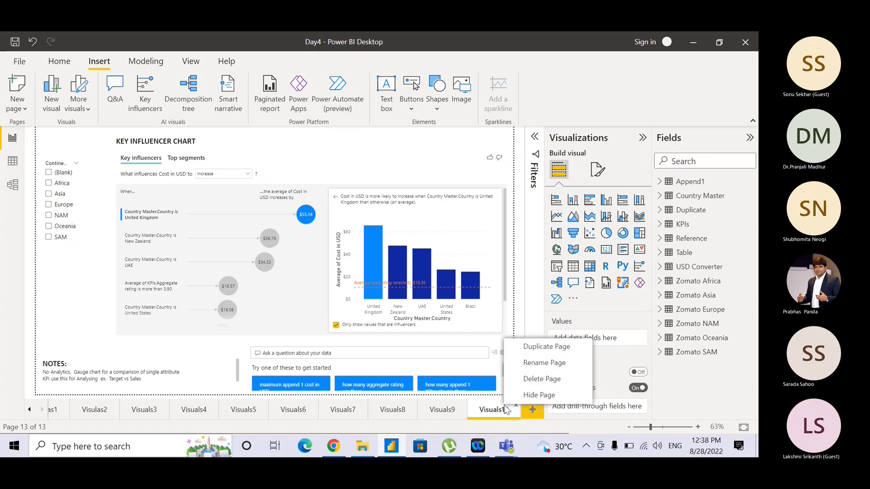
{"action": "left_click", "coordinate": [543, 351]}
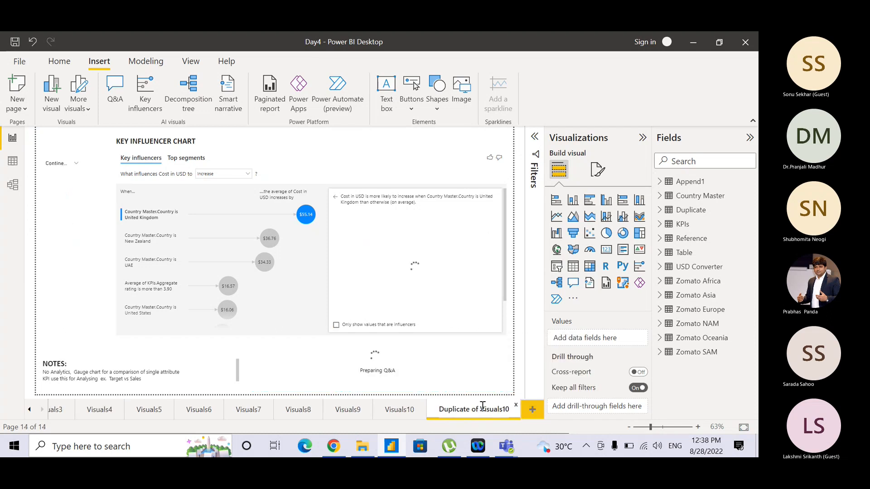
{"action": "double_click", "coordinate": [482, 406]}
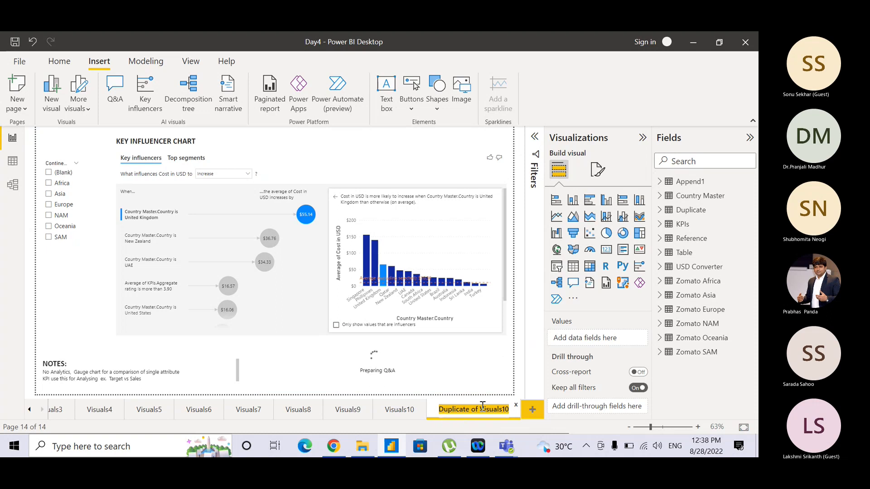
{"action": "type", "text": "Visuals1"}
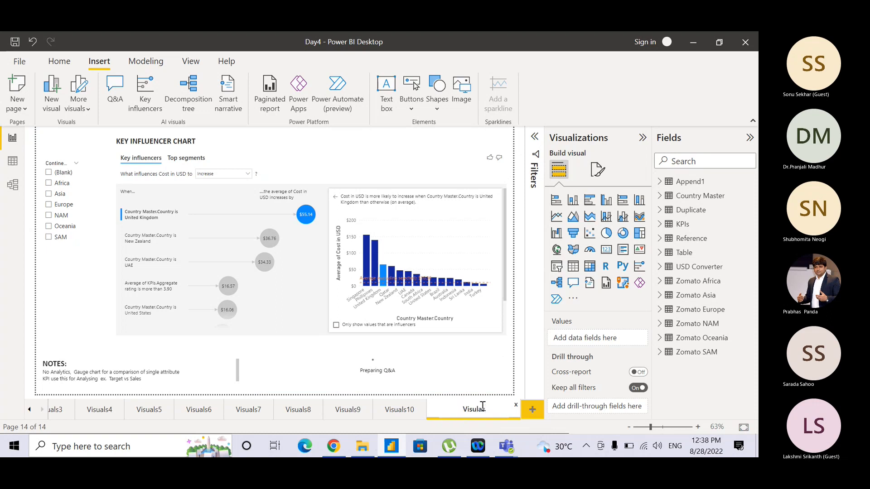
{"action": "type", "text": "1"}
{"action": "key", "text": "Return"}
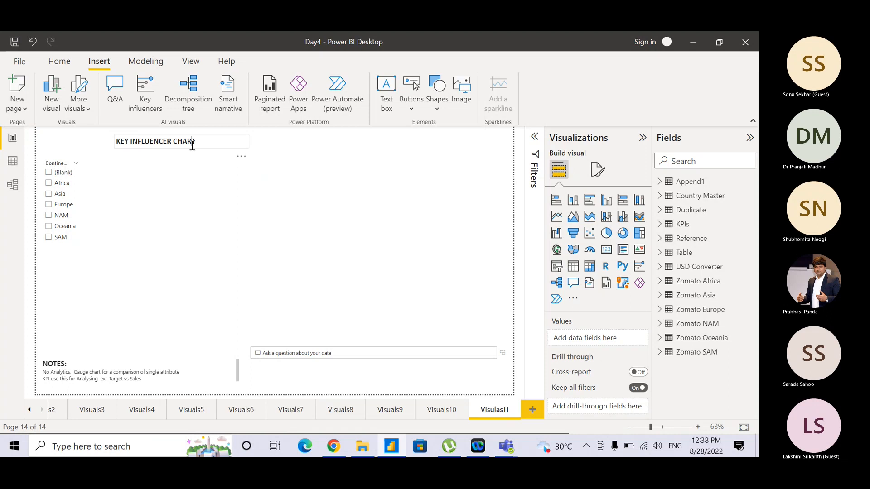
Replace the page title "KEY INFLUENCER CHART" with "Q&A"
{"action": "left_click", "coordinate": [192, 144]}
{"action": "left_click_drag", "start_coordinate": [201, 144], "coordinate": [116, 144]}
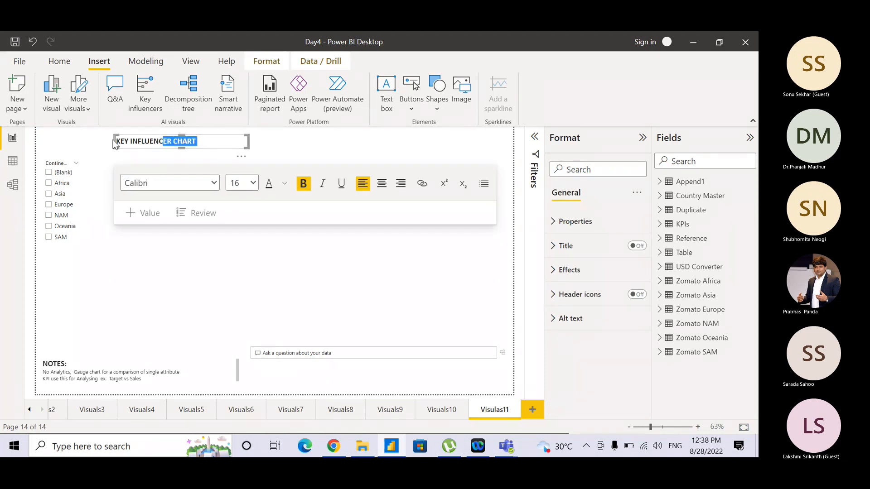
{"action": "key", "text": "BackSpace"}
{"action": "key", "text": "BackSpace"}
{"action": "key", "text": "BackSpace"}
{"action": "key", "text": "BackSpace"}
{"action": "key", "text": "BackSpace"}
{"action": "key", "text": "BackSpace"}
{"action": "key", "text": "BackSpace"}
{"action": "key", "text": "BackSpace"}
{"action": "key", "text": "BackSpace"}
{"action": "key", "text": "BackSpace"}
{"action": "key", "text": "BackSpace"}
{"action": "key", "text": "BackSpace"}
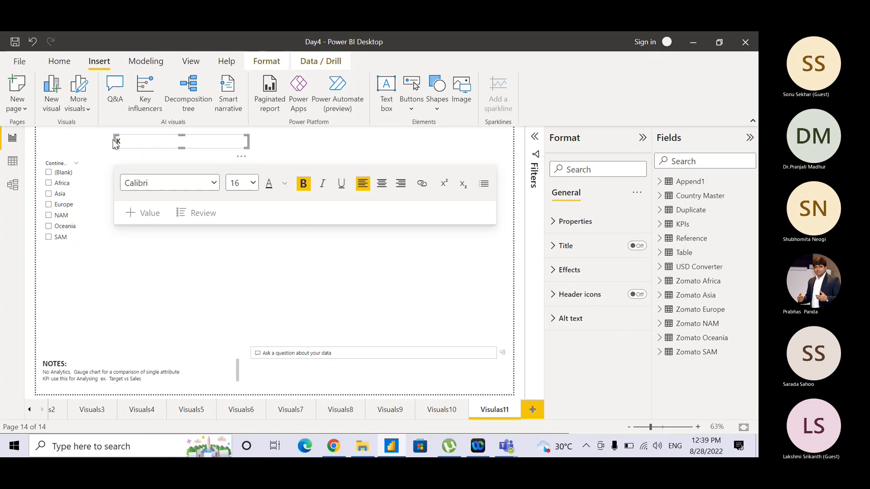
{"action": "type", "text": "Q&"}
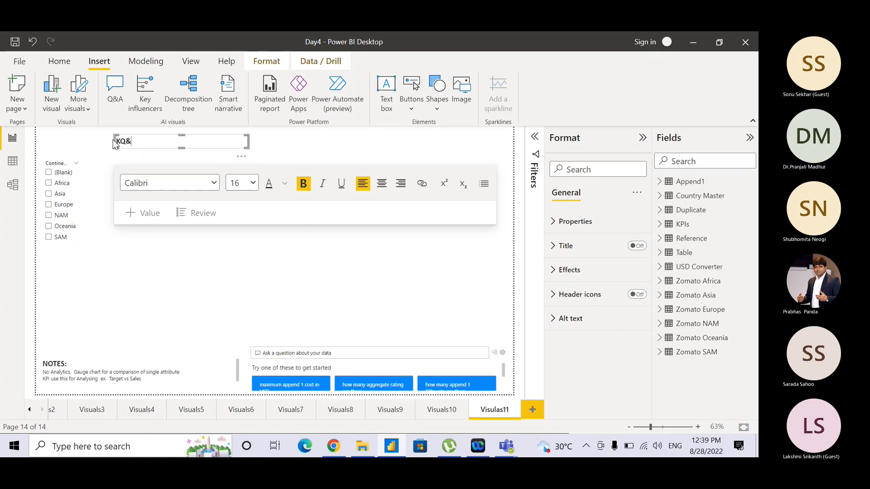
{"action": "type", "text": "A"}
{"action": "left_click", "coordinate": [116, 142]}
{"action": "key", "text": "Delete"}
Replace the copied Q&A visual with a new one under the title, enlarged to fill the area between the slicer, notes and page edge
{"action": "left_click_drag", "start_coordinate": [368, 344], "coordinate": [240, 163]}
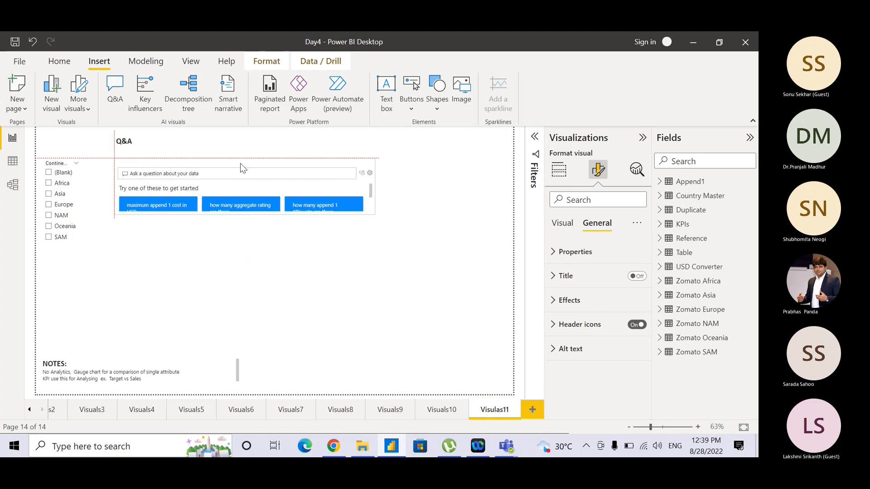
{"action": "key", "text": "Delete"}
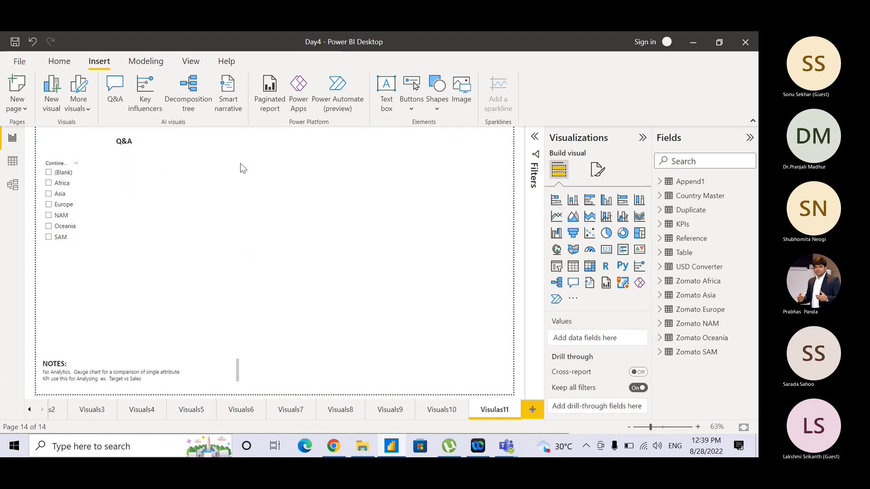
{"action": "left_click", "coordinate": [573, 283]}
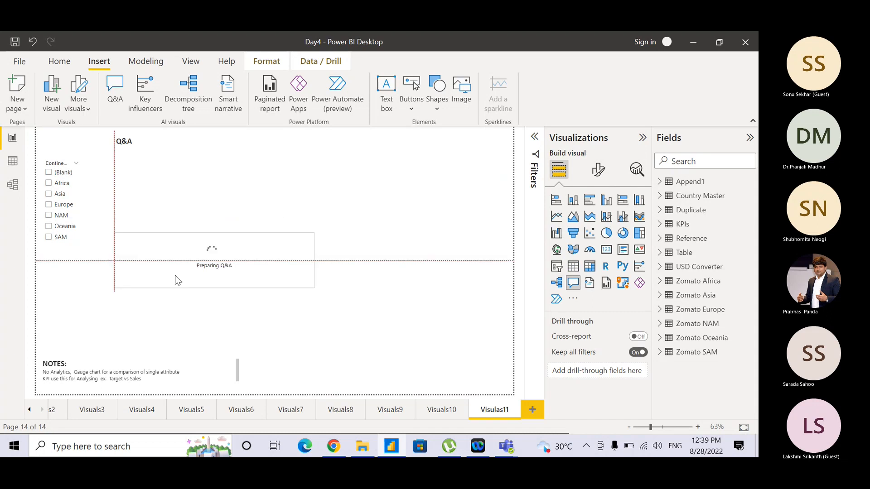
{"action": "left_click_drag", "start_coordinate": [175, 273], "coordinate": [246, 159]}
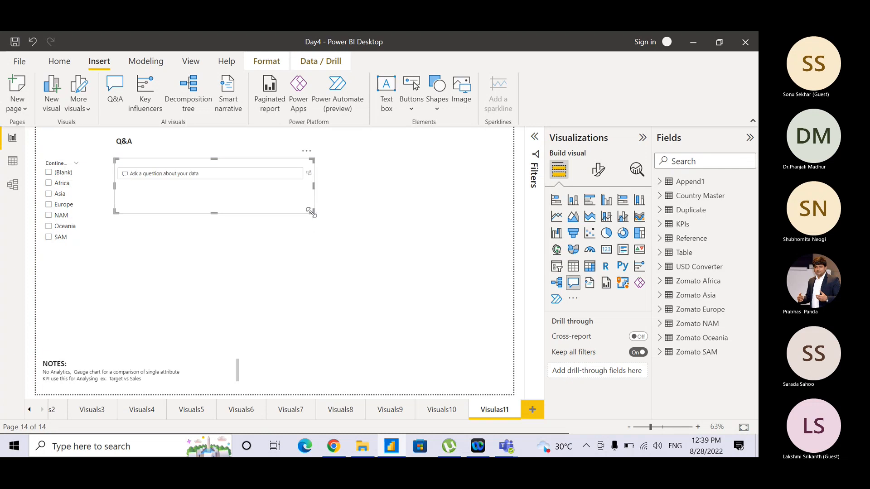
{"action": "left_click_drag", "start_coordinate": [311, 212], "coordinate": [500, 339]}
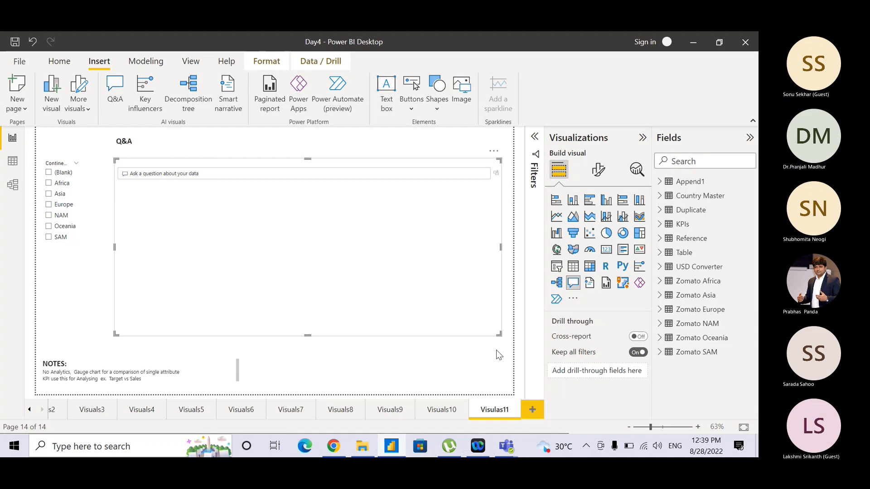
{"action": "left_click", "coordinate": [496, 350]}
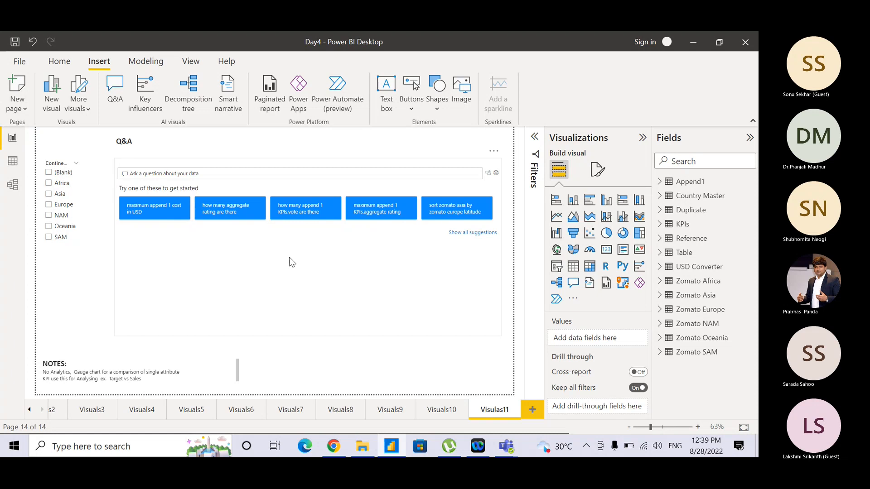
Enter the question "Cost in USD by City" in the Q&A visual and expand the Append1 table in the field list
{"action": "left_click", "coordinate": [274, 174]}
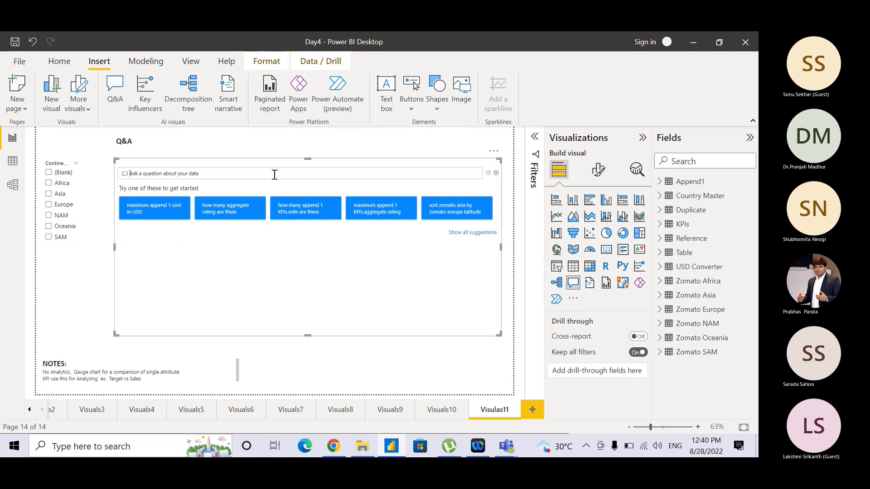
{"action": "type", "text": "Cost in USD"}
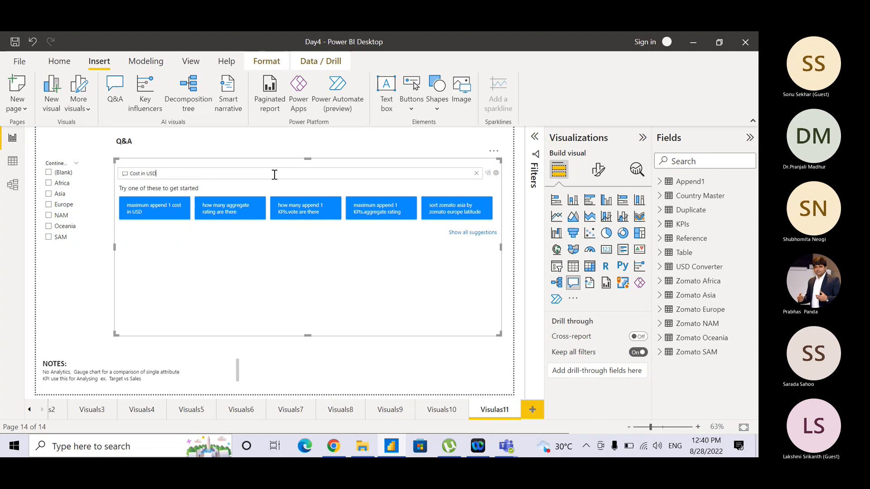
{"action": "type", "text": " by City"}
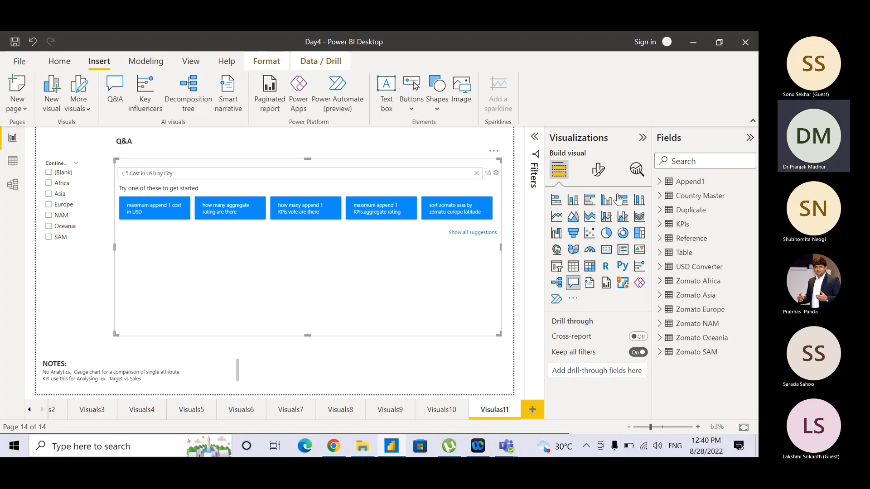
{"action": "left_click", "coordinate": [658, 185]}
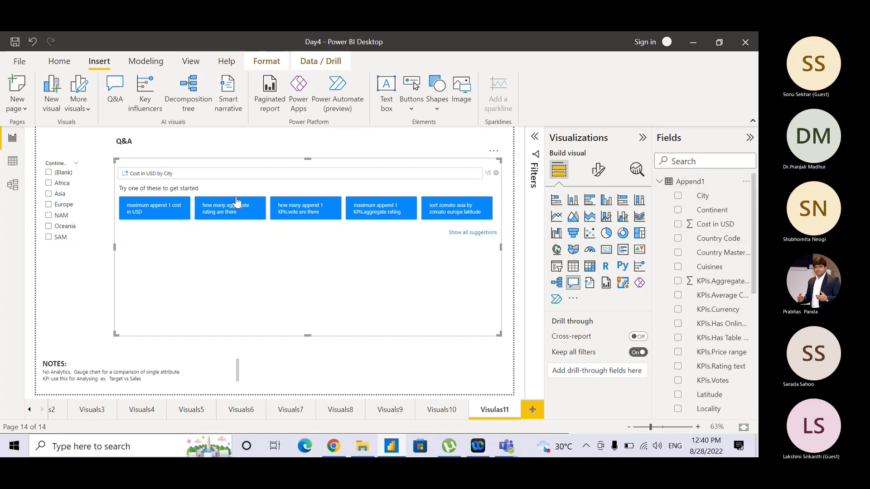
Try replacing the Q&A question with "By city"
{"action": "left_click", "coordinate": [224, 177]}
{"action": "key", "text": "ctrl+a"}
{"action": "key", "text": "BackSpace"}
{"action": "type", "text": "By cit"}
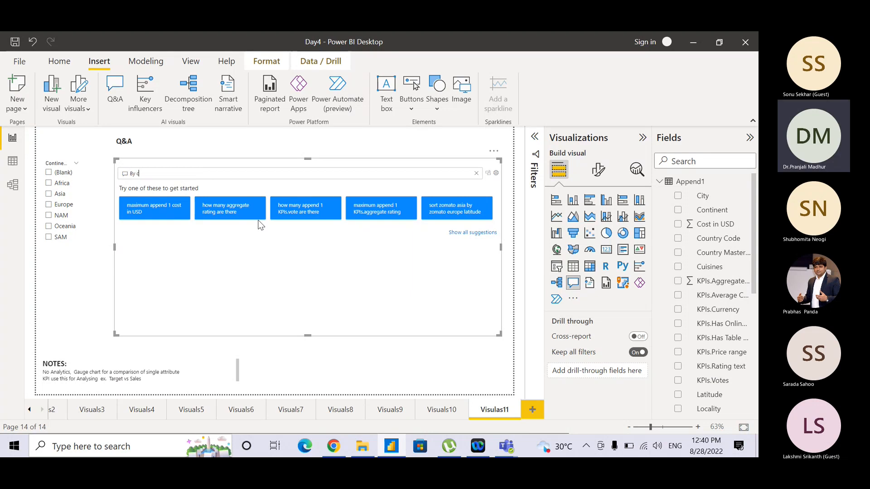
{"action": "type", "text": "y"}
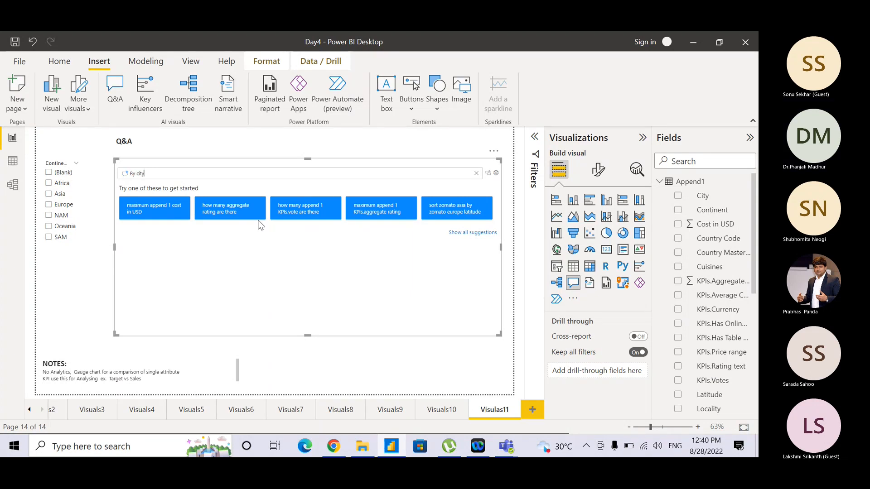
Clear the question, show all suggestions and run the suggested question "how many aggregate rating are there"
{"action": "triple_click", "coordinate": [123, 174]}
{"action": "key", "text": "BackSpace"}
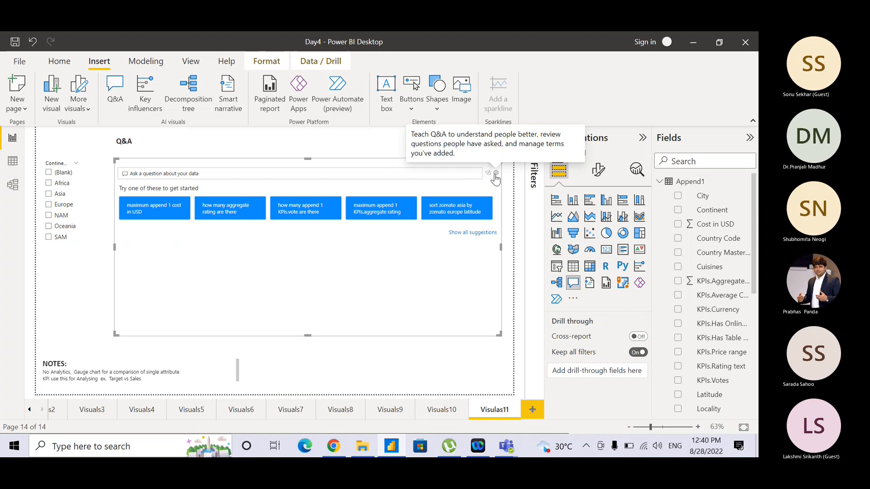
{"action": "left_click", "coordinate": [472, 233]}
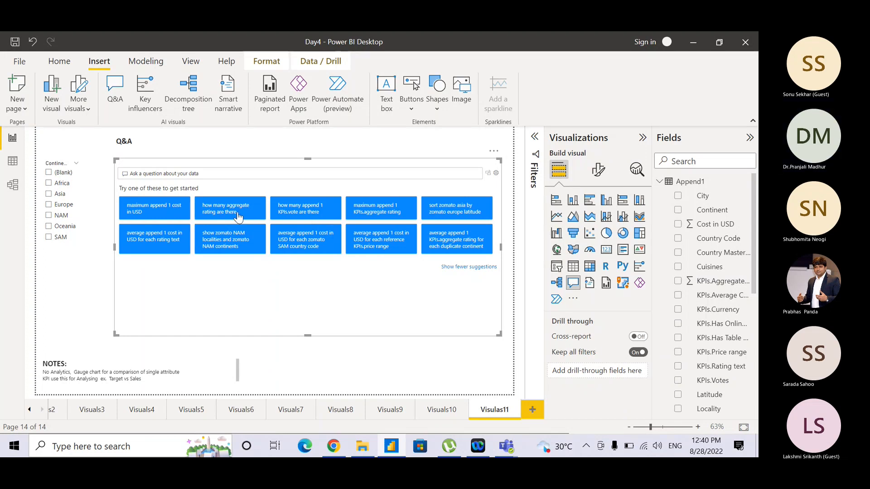
{"action": "left_click", "coordinate": [239, 215]}
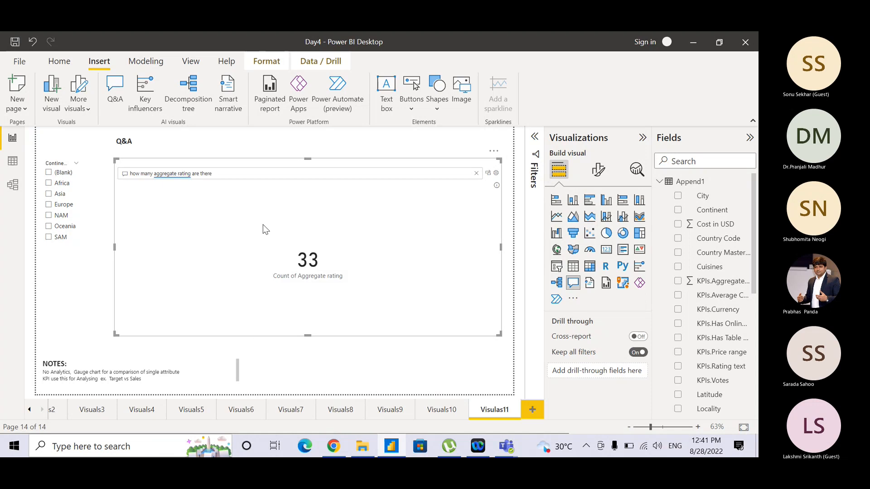
Replace the question in the Q&A visual with the suggested "append 1 cost in USD"
{"action": "left_click_drag", "start_coordinate": [213, 176], "coordinate": [128, 179]}
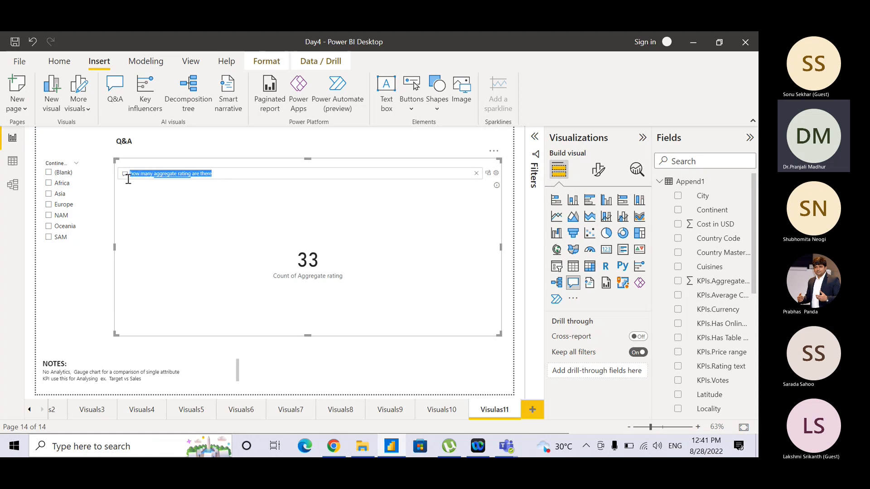
{"action": "type", "text": "Cost in"}
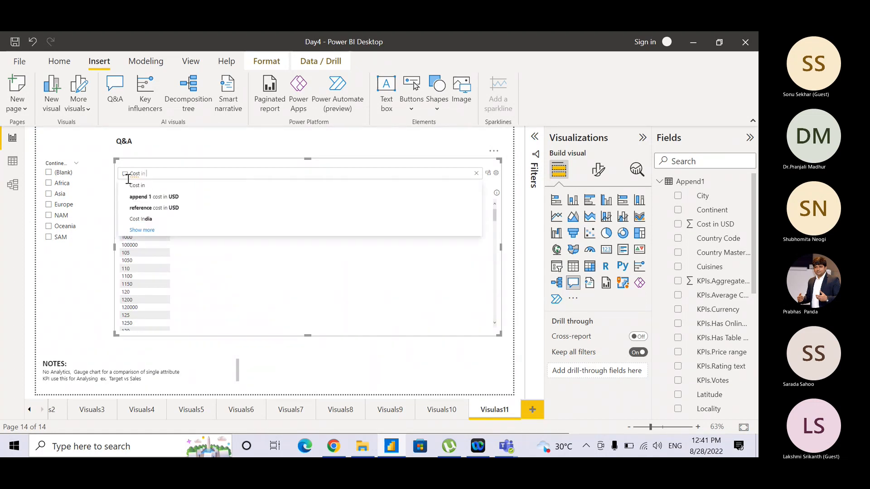
{"action": "key", "text": "BackSpace"}
{"action": "key", "text": "BackSpace"}
{"action": "key", "text": "BackSpace"}
{"action": "key", "text": "BackSpace"}
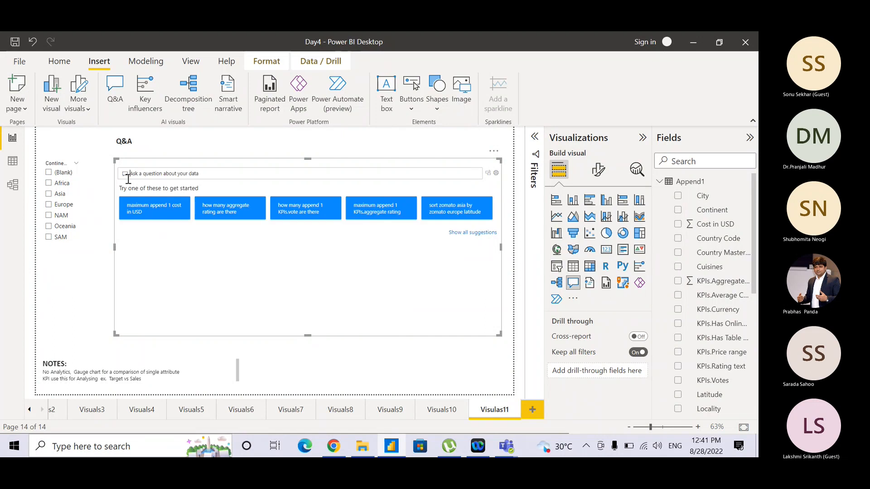
{"action": "type", "text": "cost"}
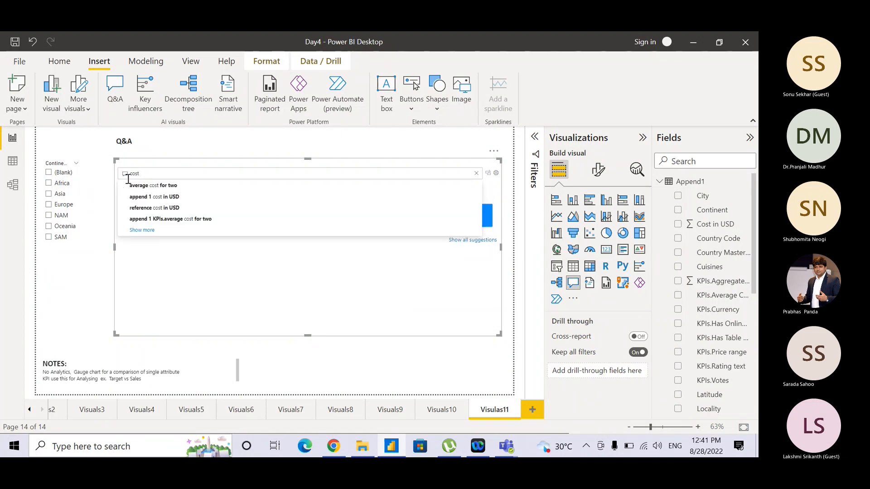
{"action": "left_click", "coordinate": [156, 200]}
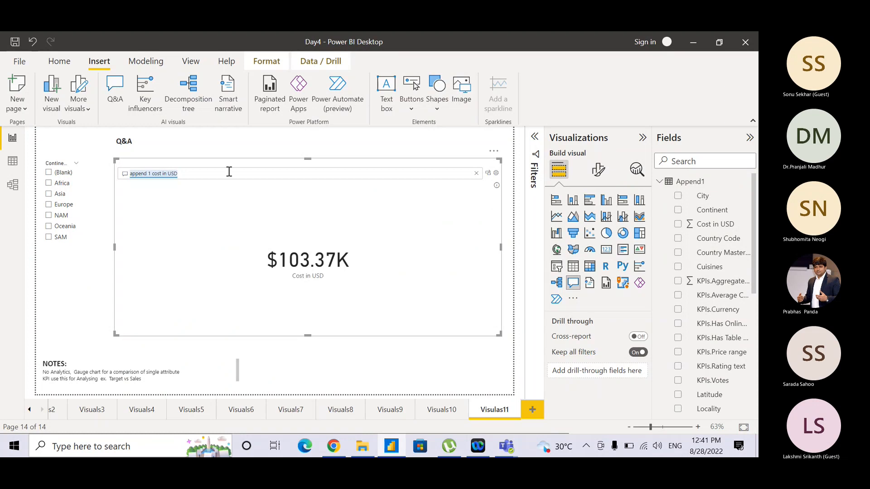
Extend the cost question with "by city" so that it reads "append 1 cost in USD by city"
{"action": "type", "text": "by "}
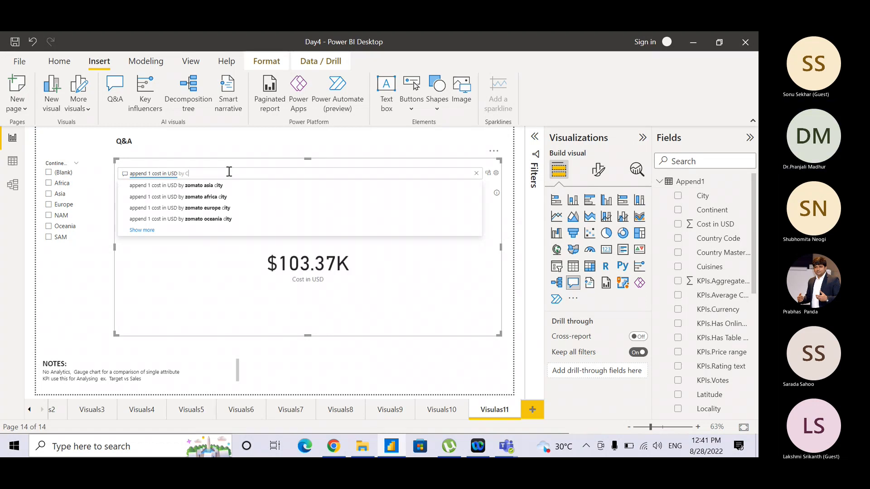
{"action": "type", "text": "city"}
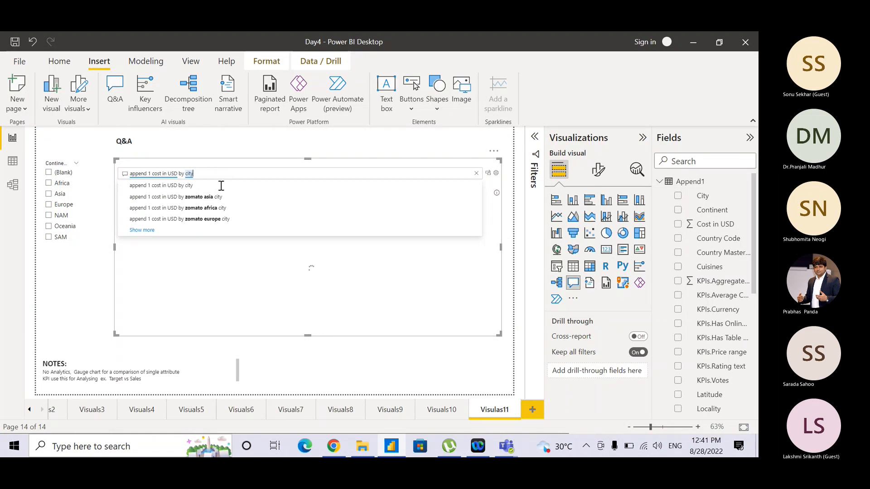
{"action": "left_click", "coordinate": [186, 187]}
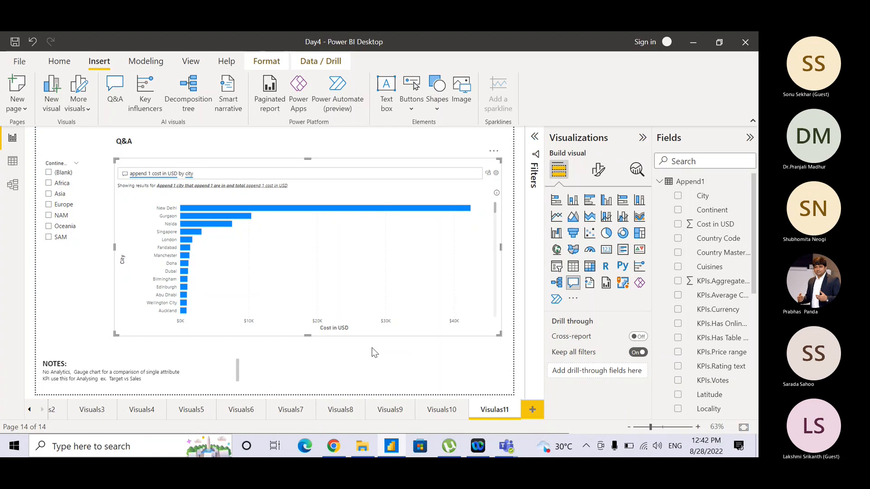
{"action": "key", "text": "alt+Tab"}
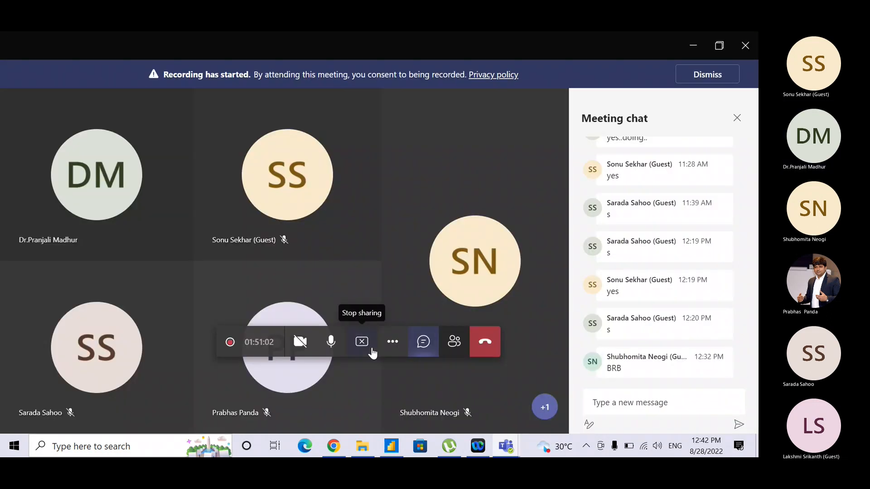
{"action": "key", "text": "alt+Tab"}
{"action": "key", "text": "alt+Tab"}
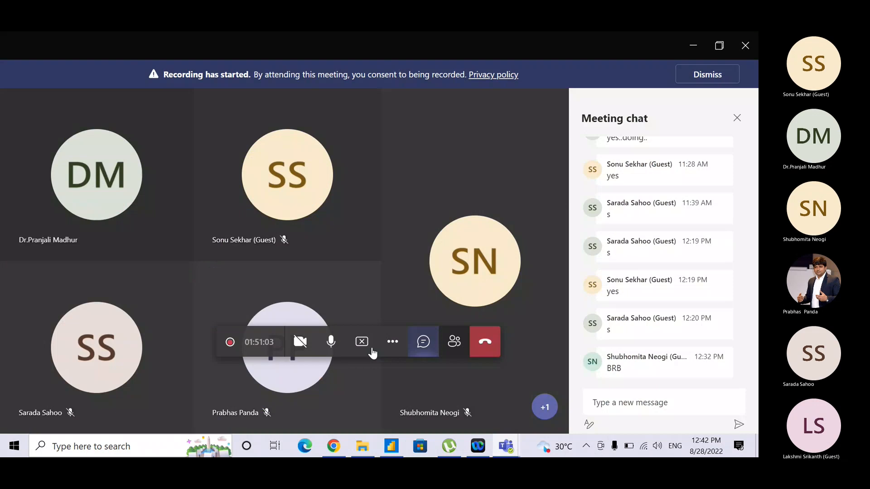
{"action": "key", "text": "alt+Tab"}
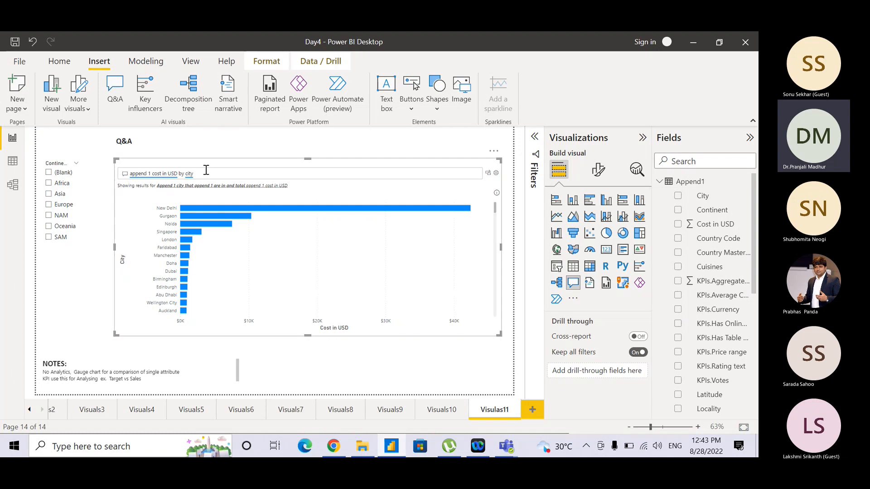
Replace the question in the Q&A visual with "Count of cusines" and accept the matching suggestion
{"action": "left_click_drag", "start_coordinate": [194, 174], "coordinate": [130, 179]}
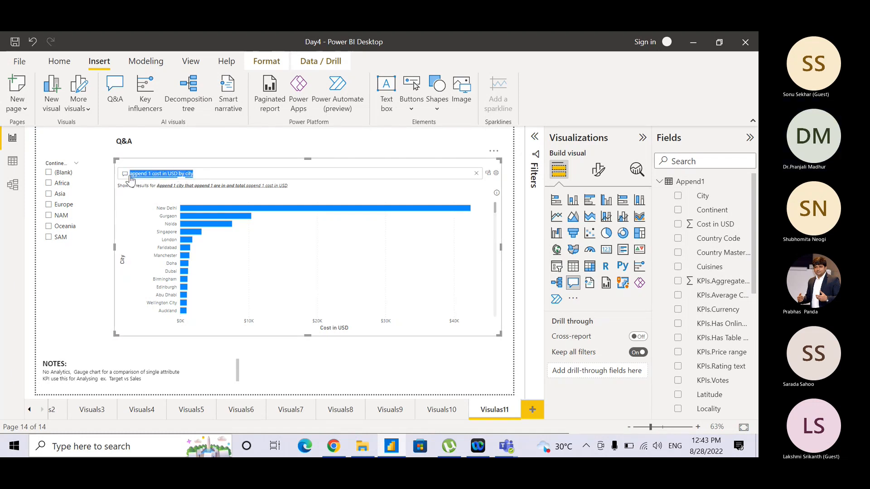
{"action": "type", "text": "count"}
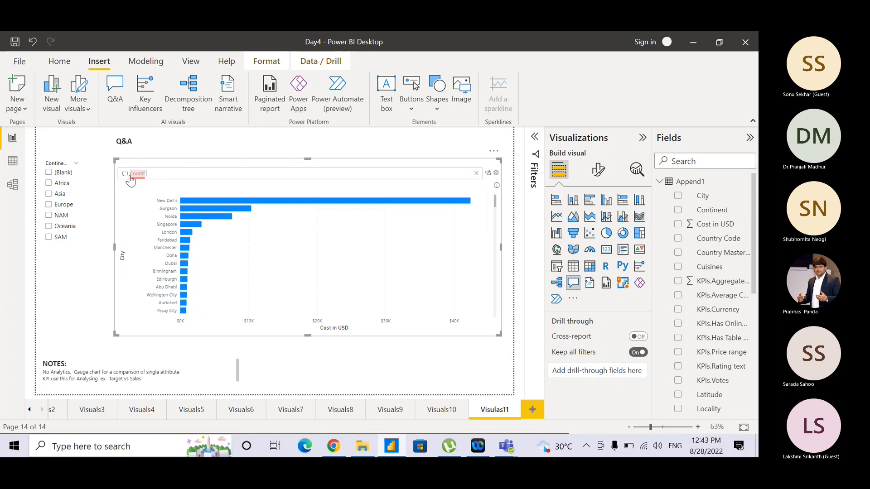
{"action": "type", "text": " of cusines"}
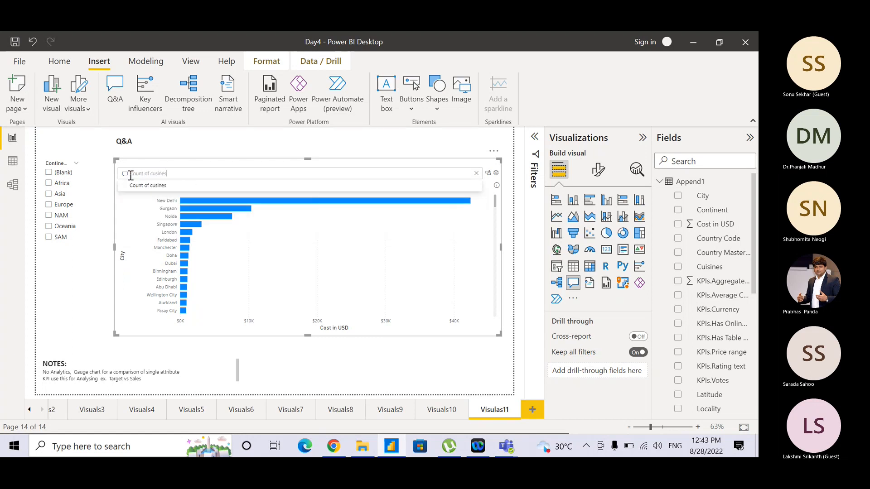
{"action": "key", "text": "BackSpace"}
{"action": "key", "text": "BackSpace"}
{"action": "key", "text": "BackSpace"}
{"action": "key", "text": "BackSpace"}
{"action": "key", "text": "BackSpace"}
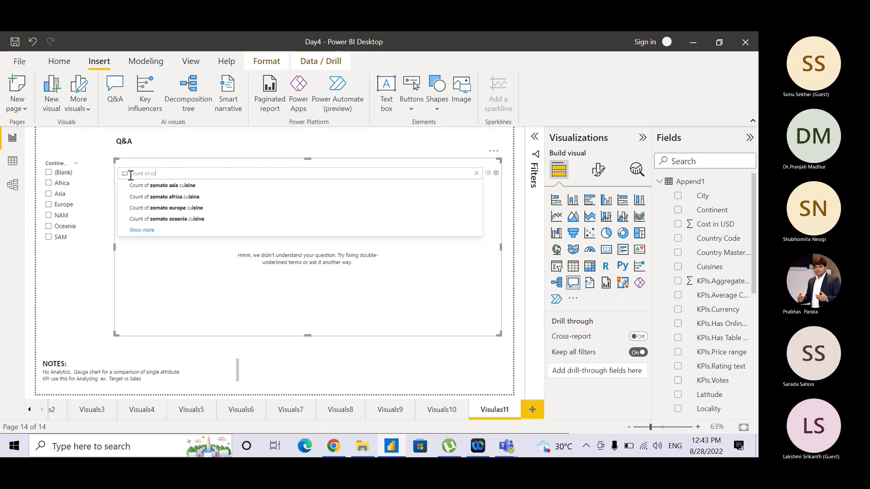
{"action": "type", "text": "sines"}
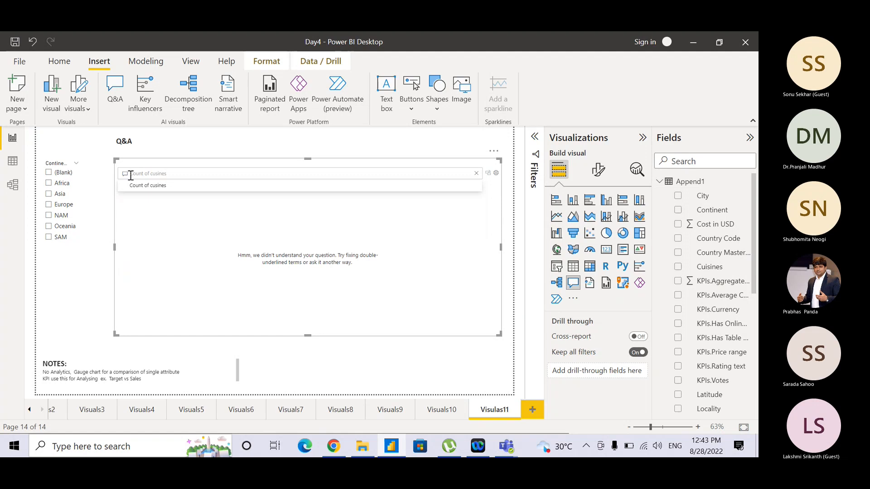
{"action": "left_click", "coordinate": [141, 191]}
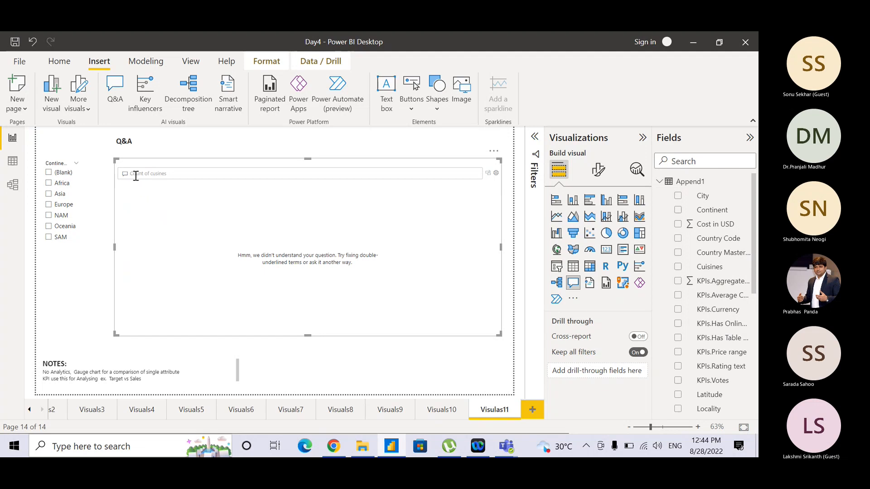
Re-enter the beginning of the question as "count of cusines" and accept the matching suggestion
{"action": "left_click", "coordinate": [136, 176]}
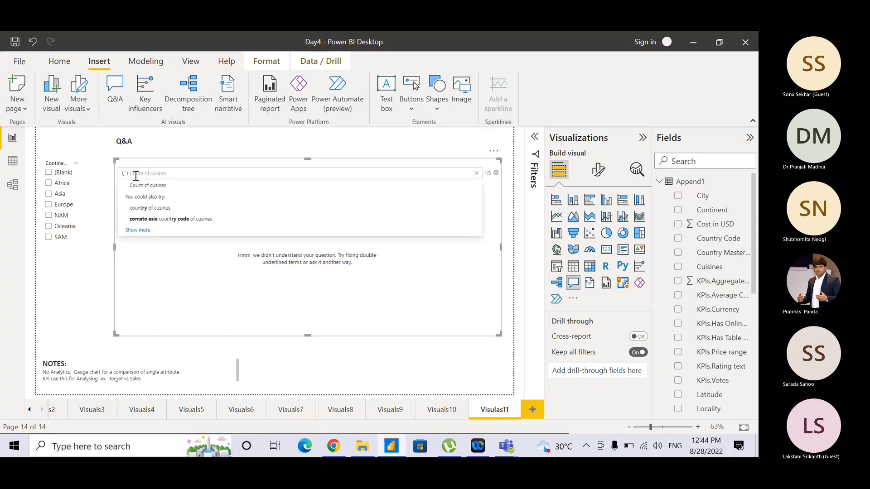
{"action": "key", "text": "BackSpace"}
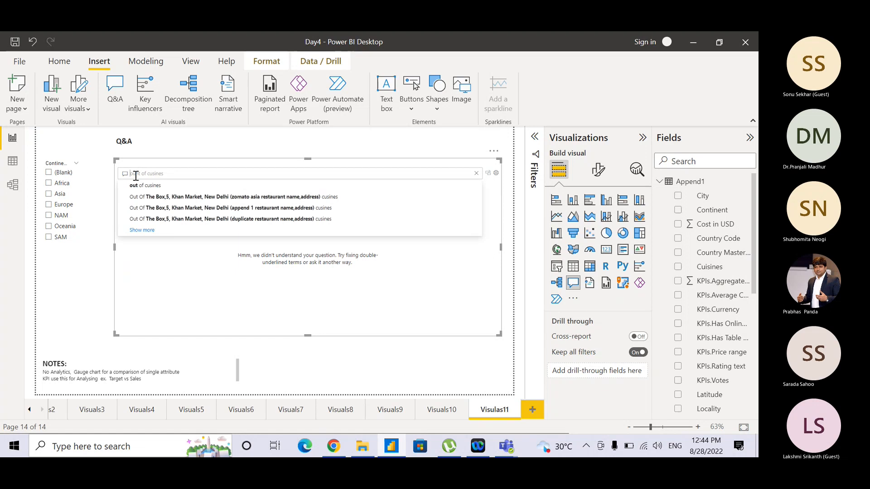
{"action": "type", "text": "coun"}
{"action": "key", "text": "Down"}
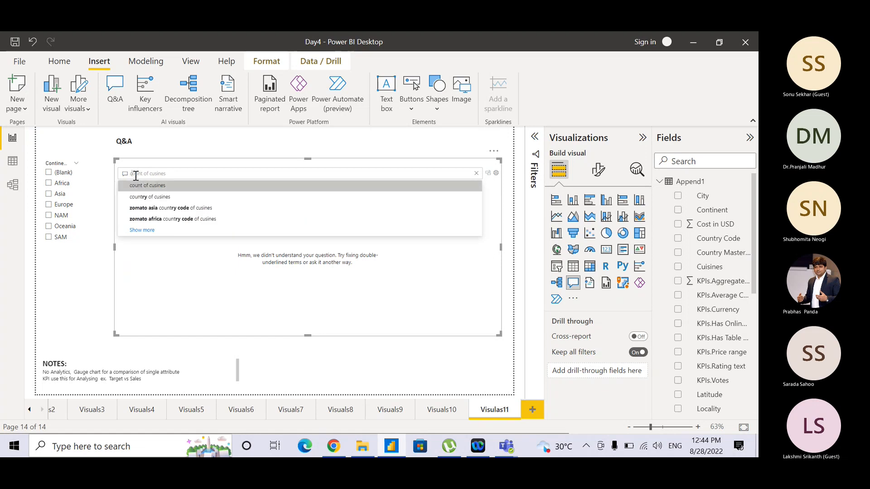
{"action": "key", "text": "Return"}
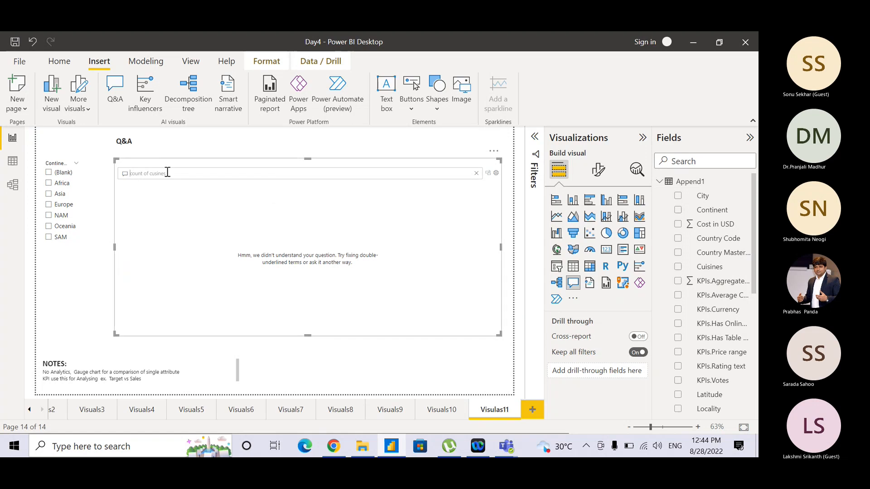
Replace the question in the Q&A visual with "append 1 cuisines"
{"action": "key", "text": "shift+Right"}
{"action": "key", "text": "shift+Right"}
{"action": "key", "text": "shift+Right"}
{"action": "key", "text": "shift+Right"}
{"action": "key", "text": "shift+Right"}
{"action": "key", "text": "shift+Right"}
{"action": "key", "text": "shift+Right"}
{"action": "key", "text": "shift+Right"}
{"action": "key", "text": "shift+Right"}
{"action": "key", "text": "shift+Right"}
{"action": "key", "text": "shift+Right"}
{"action": "key", "text": "shift+Right"}
{"action": "key", "text": "shift+Right"}
{"action": "key", "text": "shift+Right"}
{"action": "key", "text": "shift+Right"}
{"action": "key", "text": "shift+Right"}
{"action": "key", "text": "shift+Right"}
{"action": "type", "text": "append"}
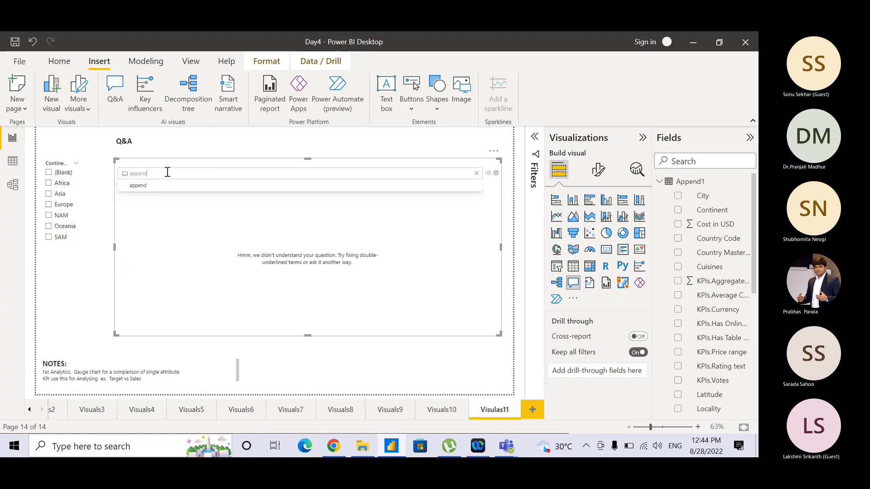
{"action": "type", "text": " 1"}
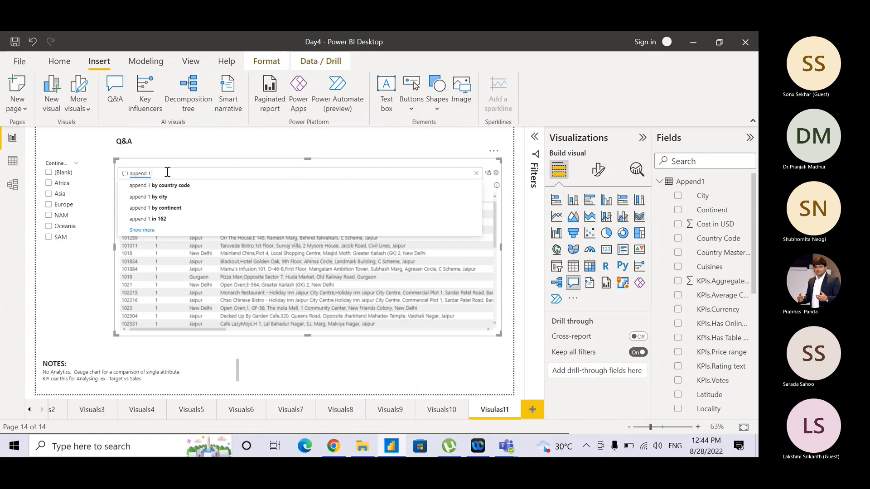
{"action": "type", "text": "cu"}
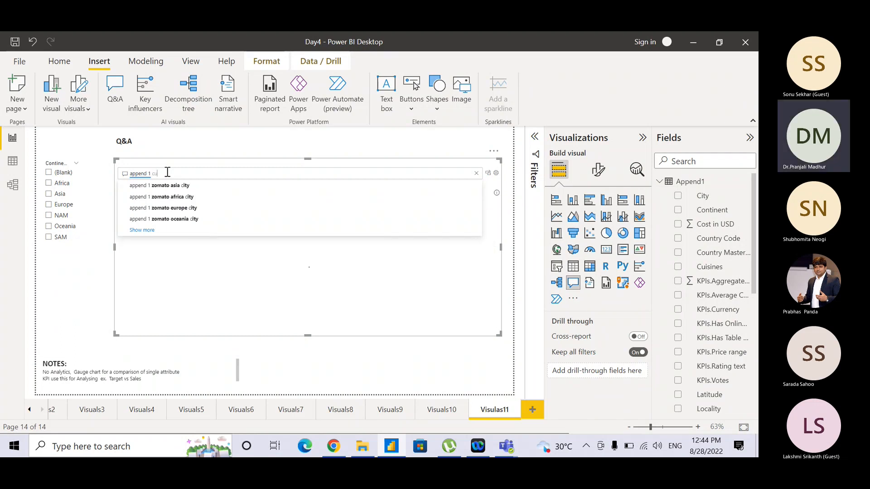
{"action": "type", "text": "isine"}
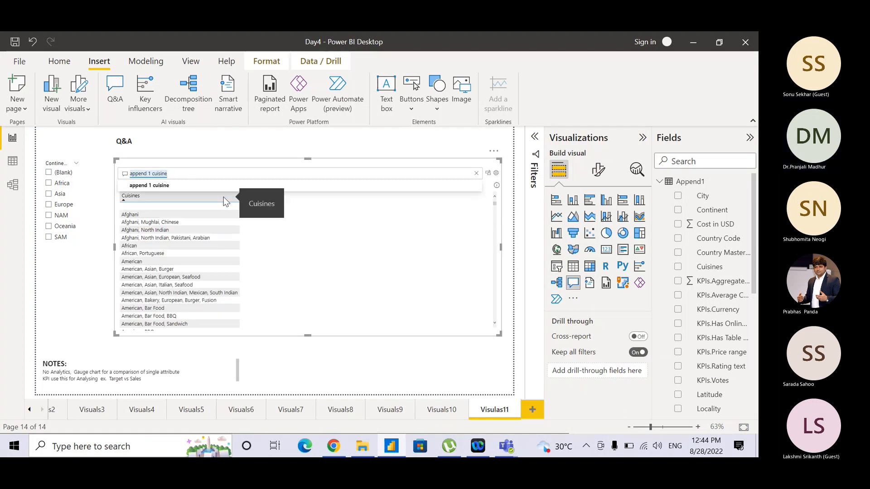
{"action": "type", "text": "s"}
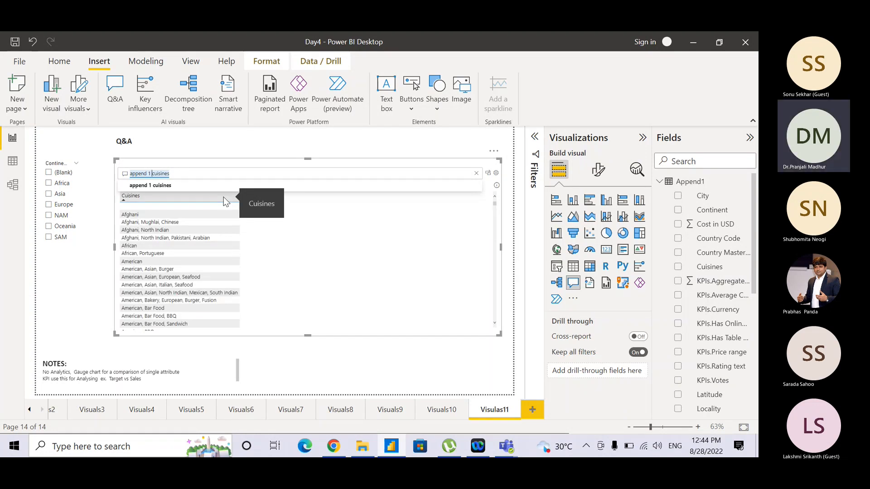
Insert "count" before "cuisines" in the question and accept the suggestion "append 1 count cuisines"
{"action": "type", "text": "count"}
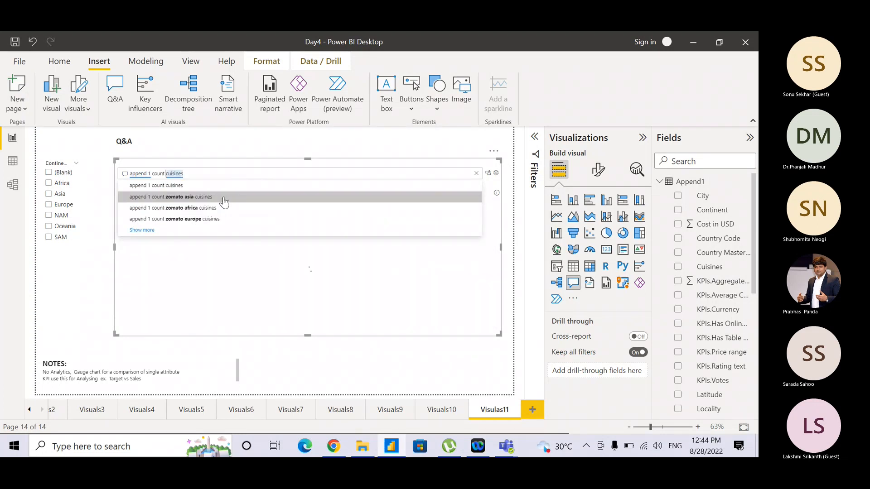
{"action": "left_click", "coordinate": [201, 186]}
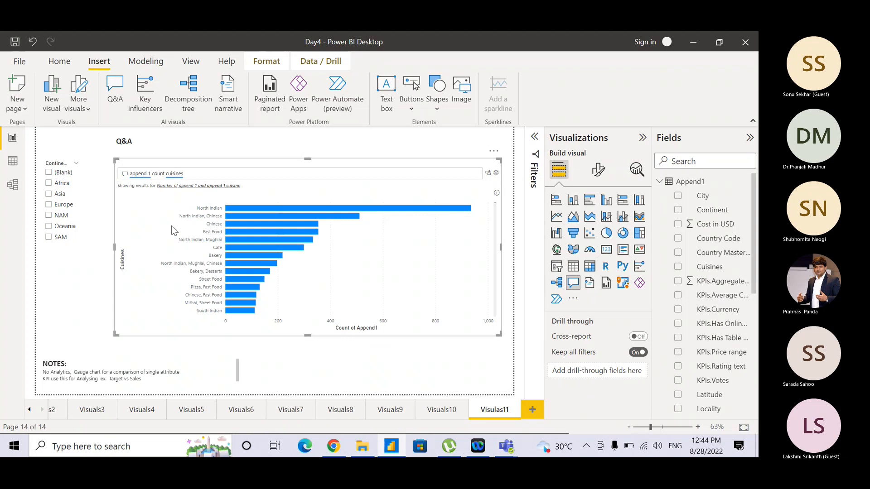
{"action": "double_click", "coordinate": [211, 174]}
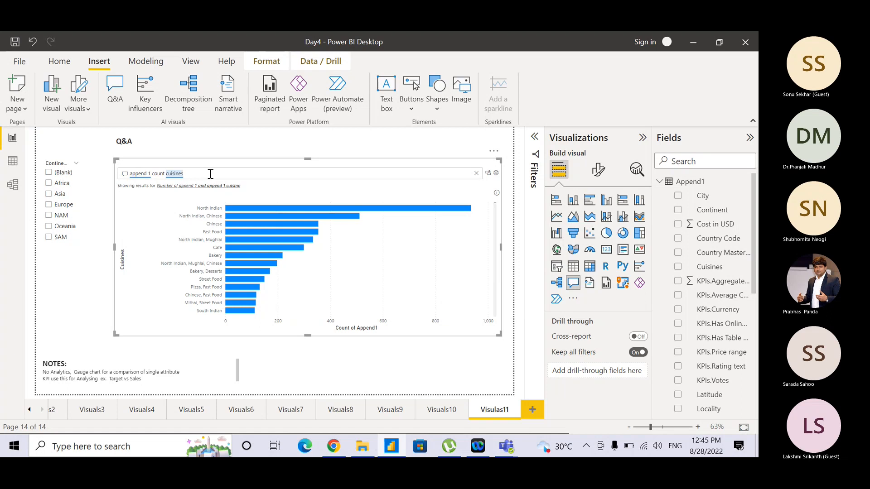
{"action": "left_click", "coordinate": [252, 144]}
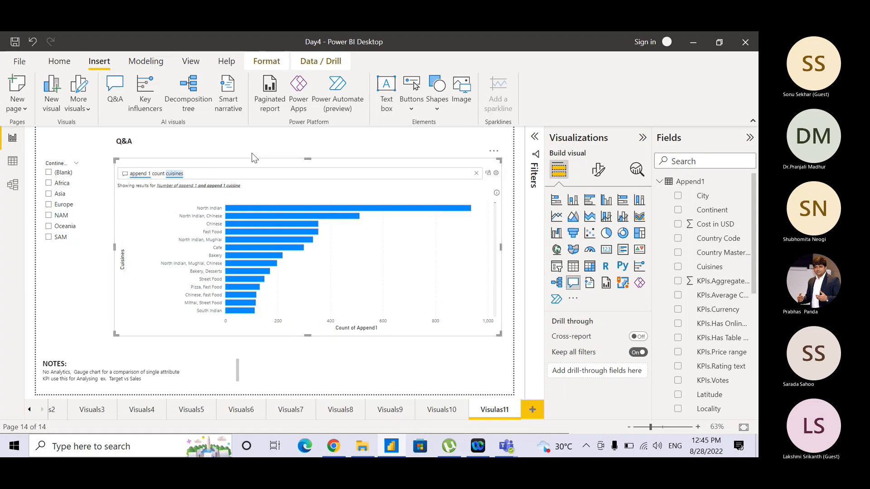
Clear the whole question from the Q&A visual and deselect the visual
{"action": "left_click_drag", "start_coordinate": [183, 174], "coordinate": [129, 181]}
{"action": "key", "text": "BackSpace"}
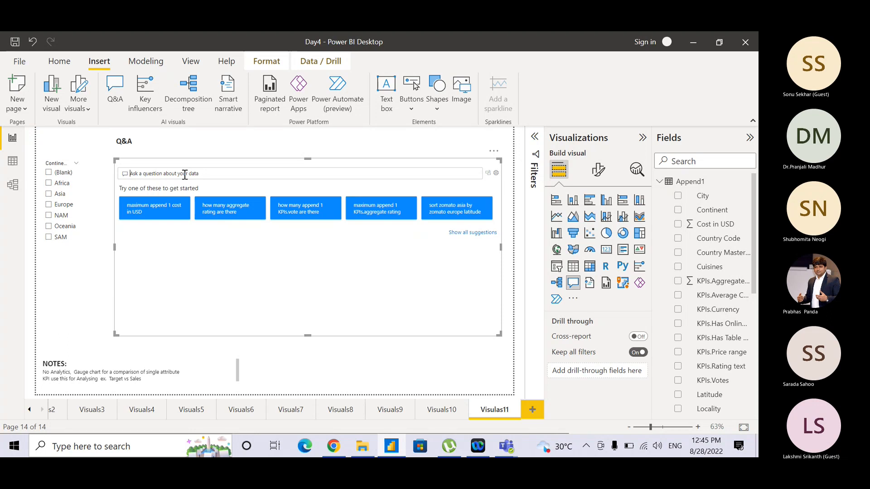
{"action": "left_click", "coordinate": [91, 285]}
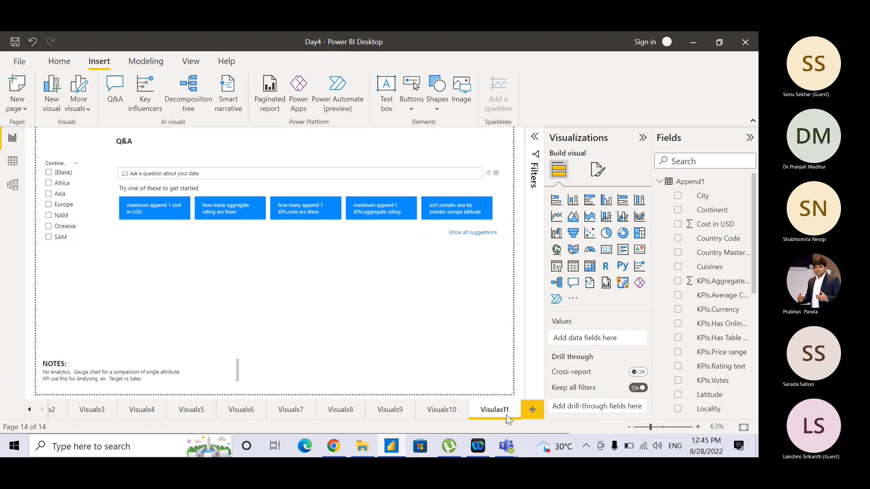
Look back through the report pages Visuals10, Visuals9 and Visuals8, ending on Visuals9
{"action": "left_click", "coordinate": [444, 415]}
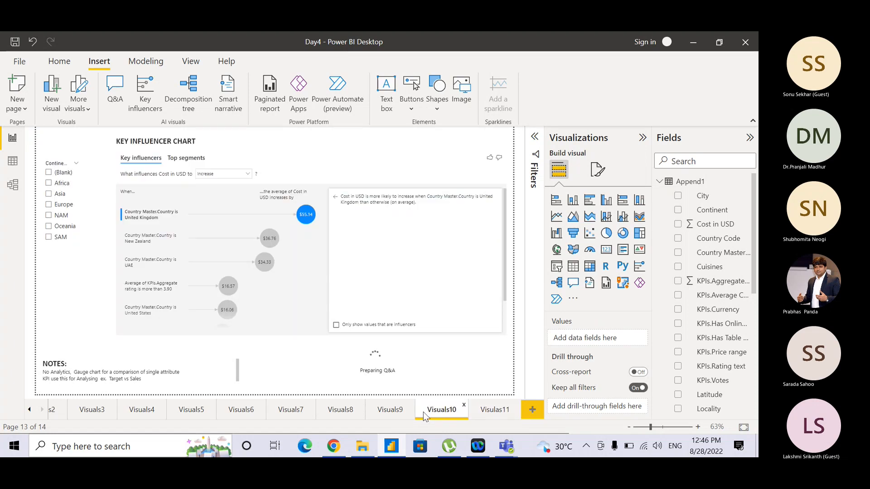
{"action": "left_click", "coordinate": [389, 414]}
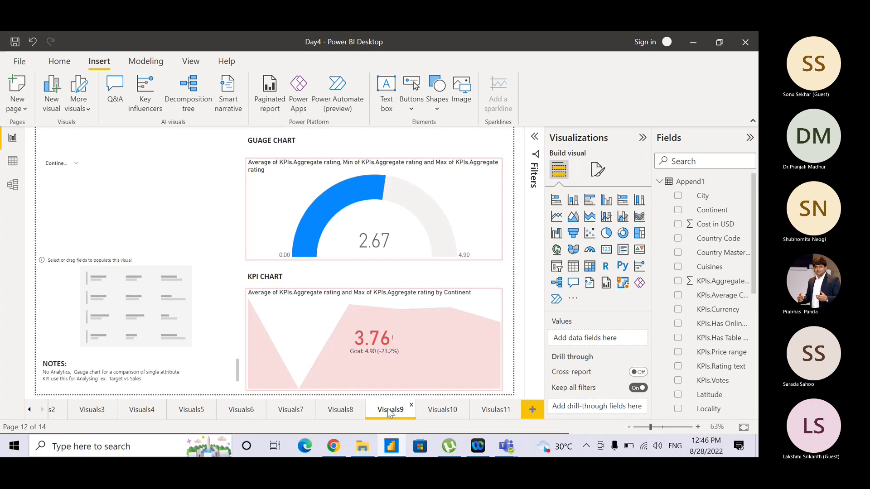
{"action": "left_click", "coordinate": [333, 410]}
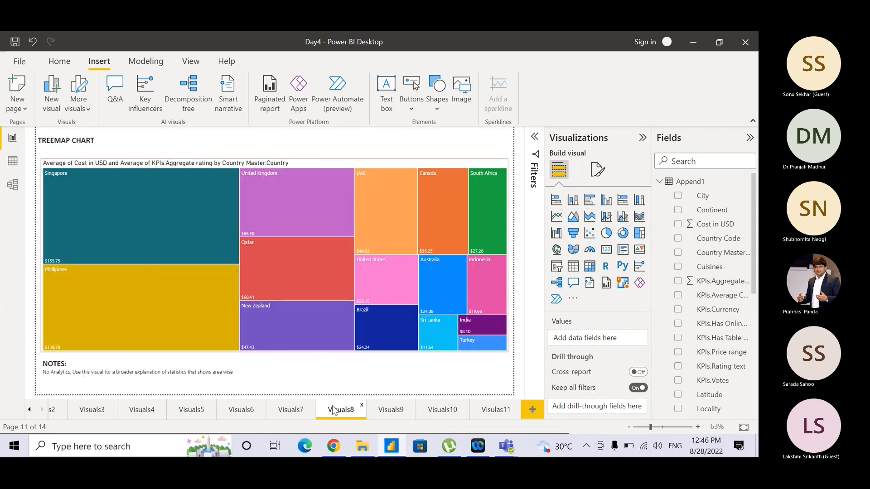
{"action": "left_click", "coordinate": [391, 418]}
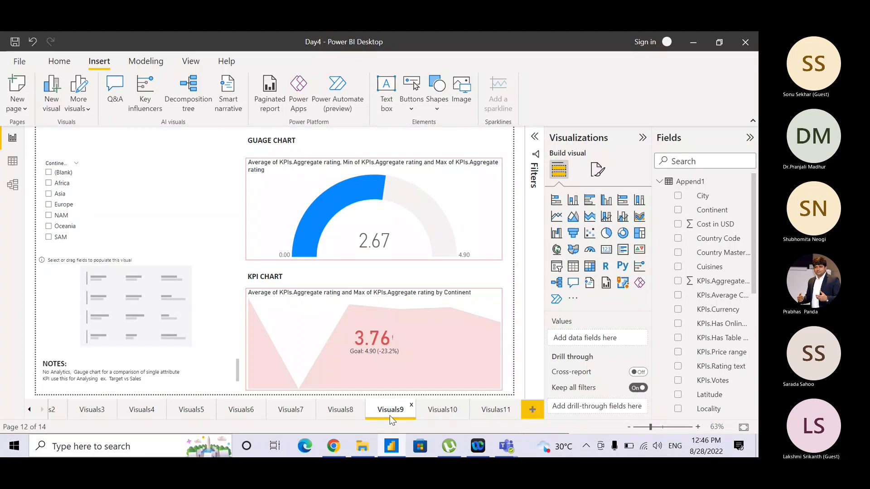
Add a new report page and name it Visuals12
{"action": "left_click", "coordinate": [532, 410]}
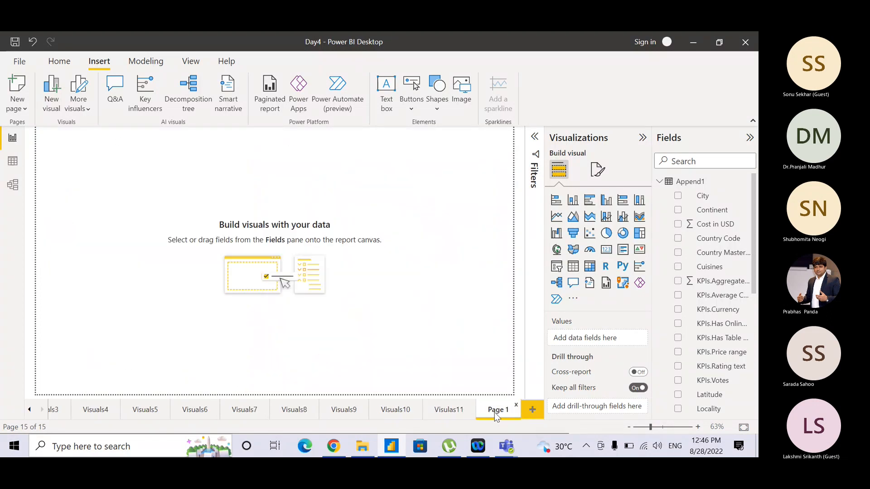
{"action": "type", "text": "Visuals12"}
{"action": "key", "text": "Return"}
{"action": "key", "text": "ctrl"}
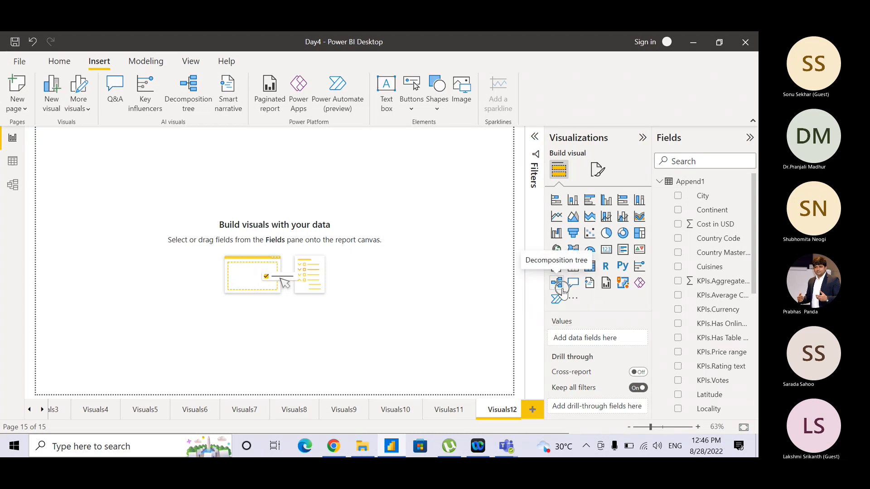
{"action": "key", "text": "ctrl"}
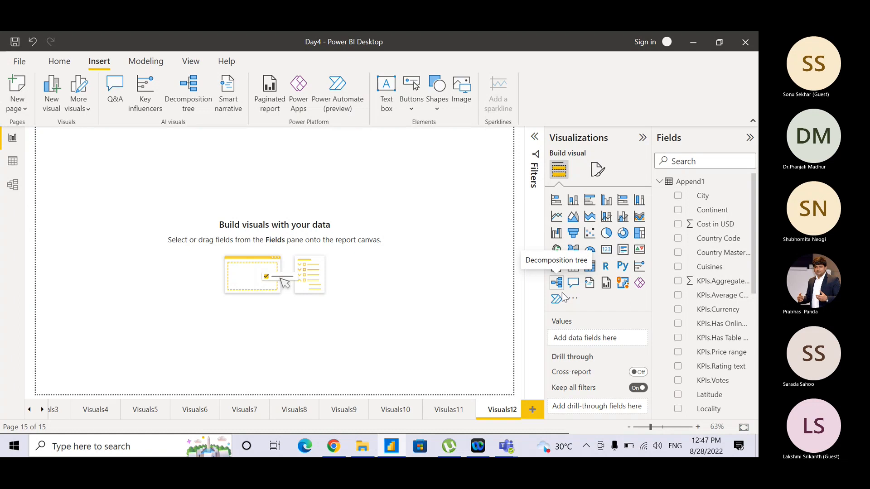
{"action": "key", "text": "ctrl"}
{"action": "key", "text": "ctrl"}
{"action": "key", "text": "ctrl"}
{"action": "key", "text": "ctrl"}
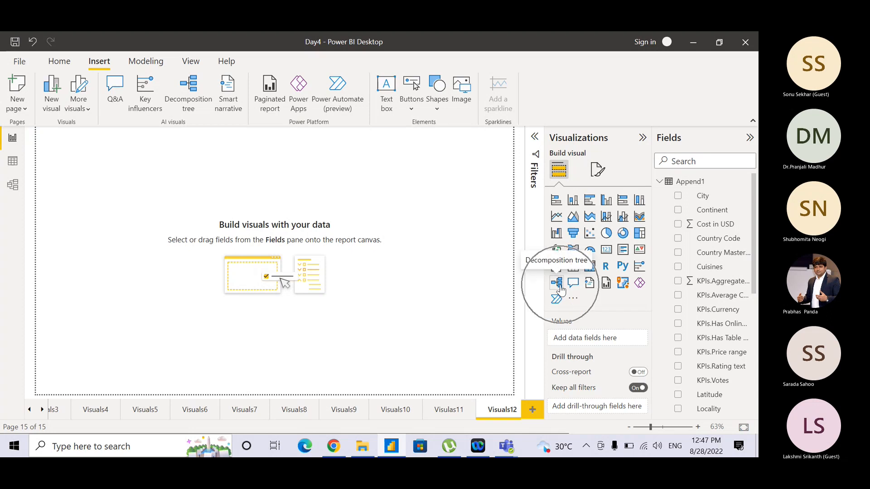
{"action": "key", "text": "ctrl"}
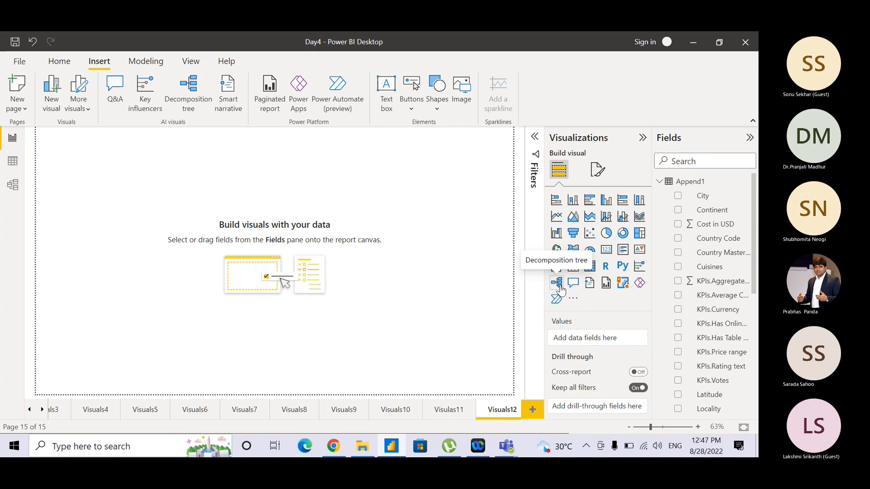
Insert a decomposition tree on the Visuals12 page, move it down slightly and enlarge it to cover roughly the left third
{"action": "left_click", "coordinate": [559, 285]}
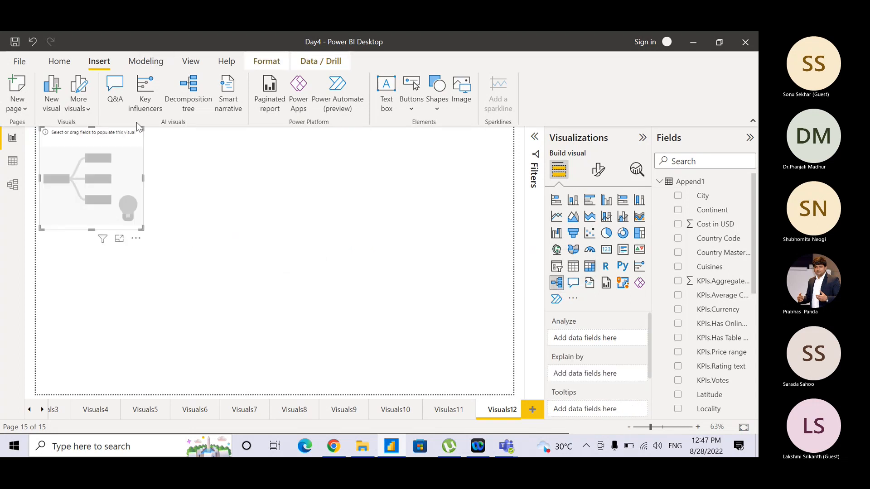
{"action": "left_click_drag", "start_coordinate": [123, 146], "coordinate": [120, 170]}
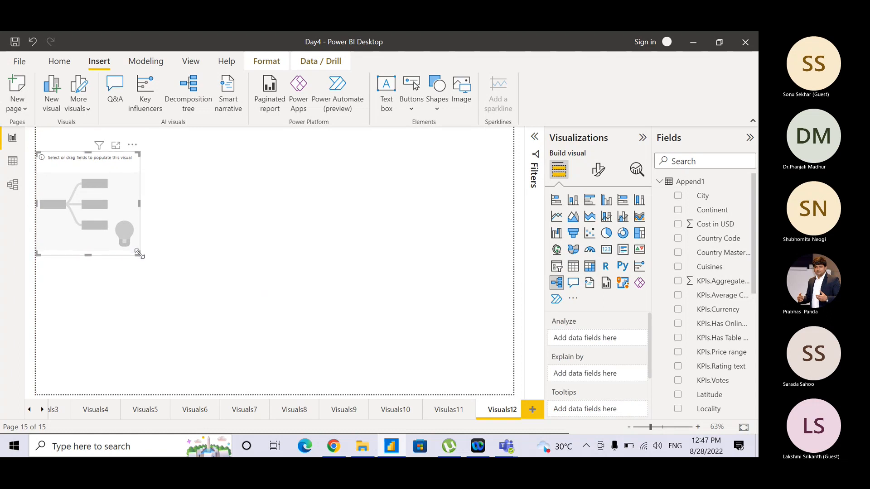
{"action": "left_click_drag", "start_coordinate": [138, 252], "coordinate": [193, 361]}
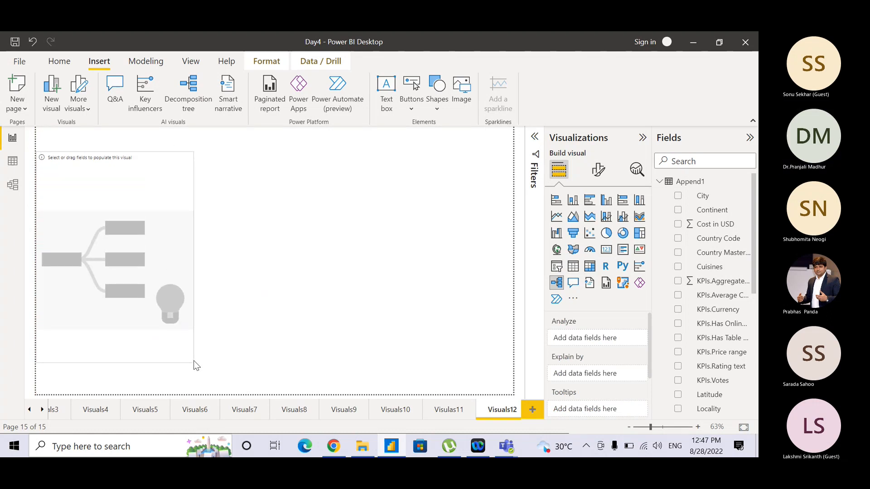
{"action": "left_click", "coordinate": [250, 268]}
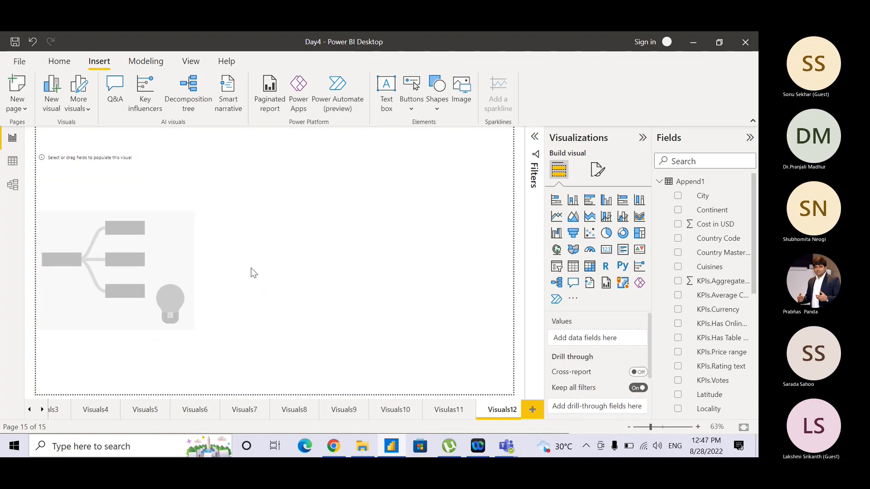
Set the decomposition tree to analyze Cost in USD and explain it by Continent
{"action": "left_click", "coordinate": [185, 185]}
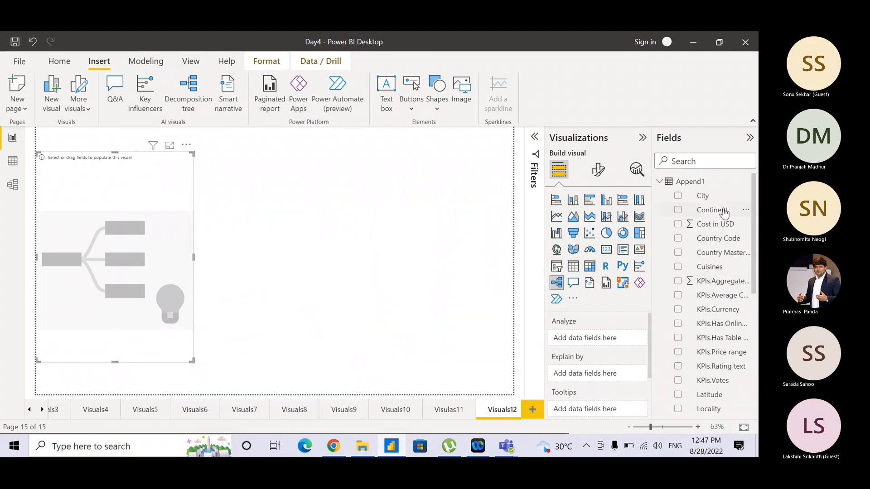
{"action": "left_click_drag", "start_coordinate": [719, 228], "coordinate": [612, 345]}
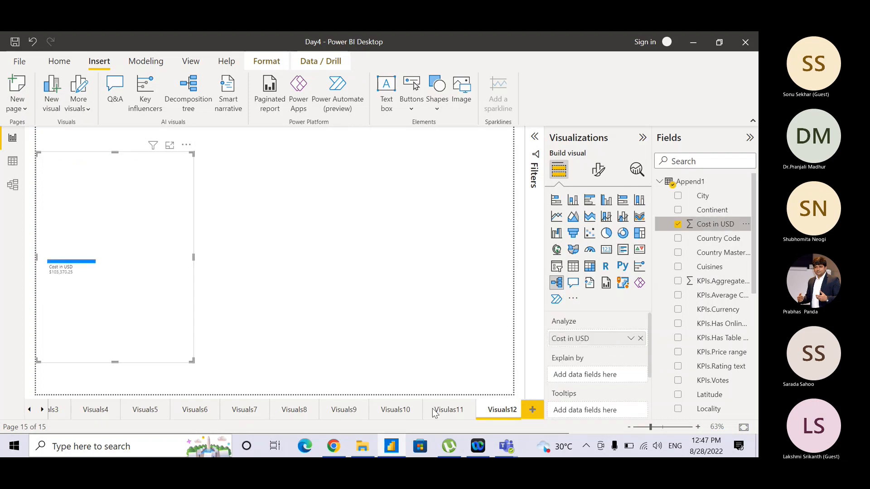
{"action": "left_click", "coordinate": [395, 409]}
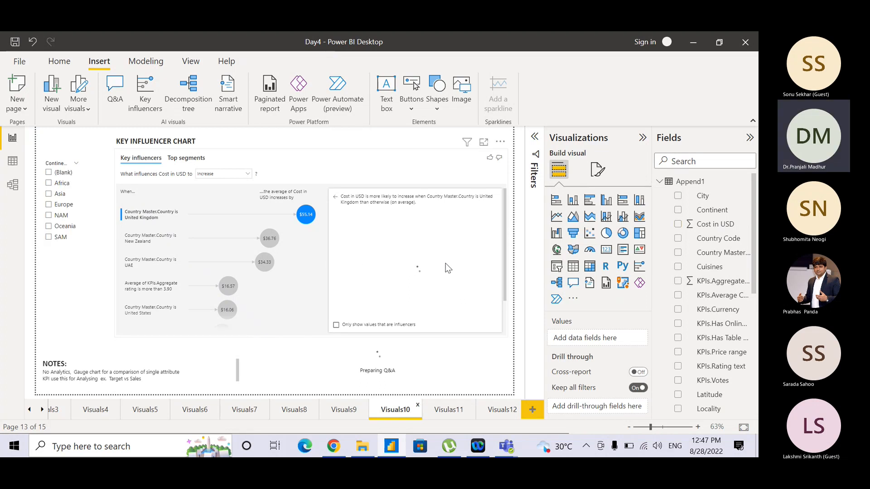
{"action": "left_click", "coordinate": [496, 409]}
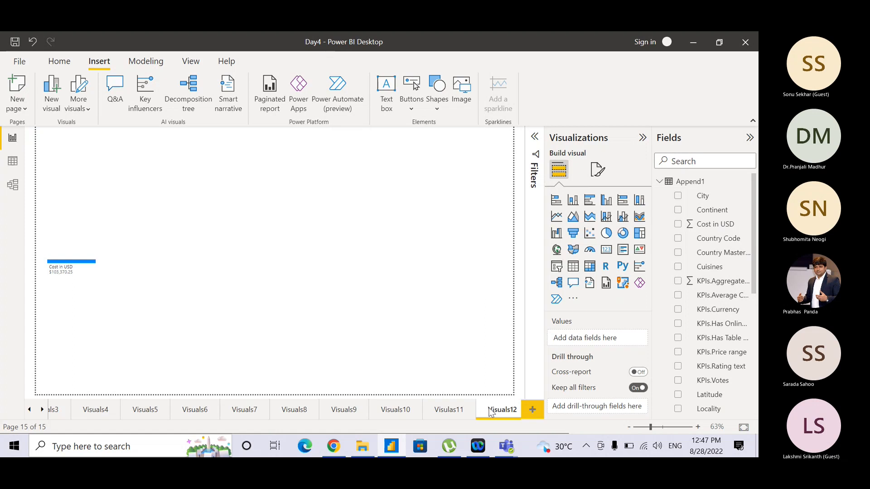
{"action": "left_click", "coordinate": [113, 283]}
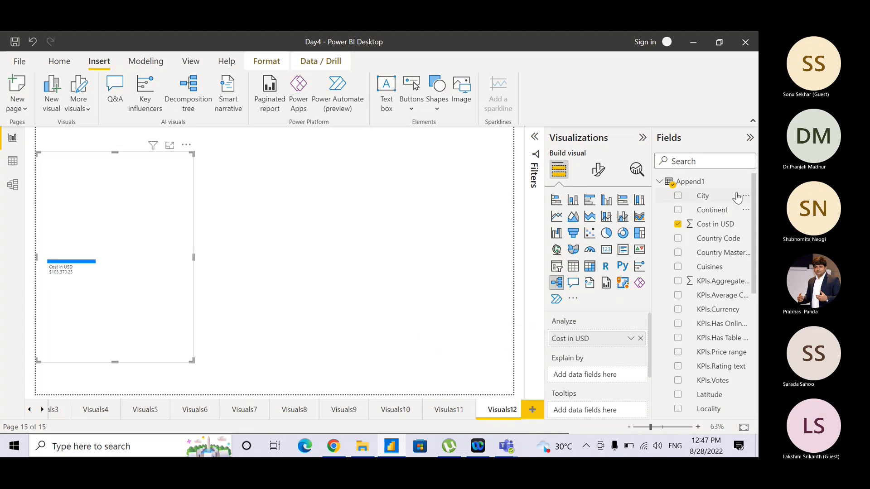
{"action": "left_click_drag", "start_coordinate": [720, 210], "coordinate": [607, 384]}
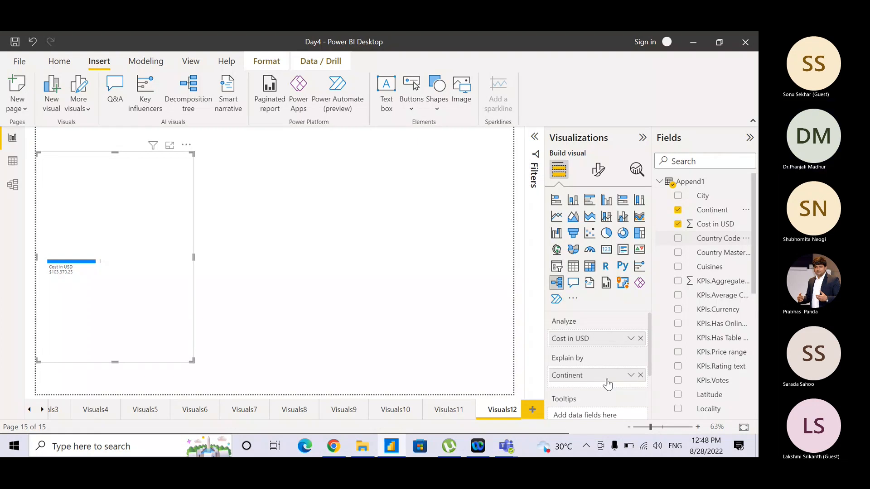
{"action": "key", "text": "ctrl"}
{"action": "key", "text": "ctrl"}
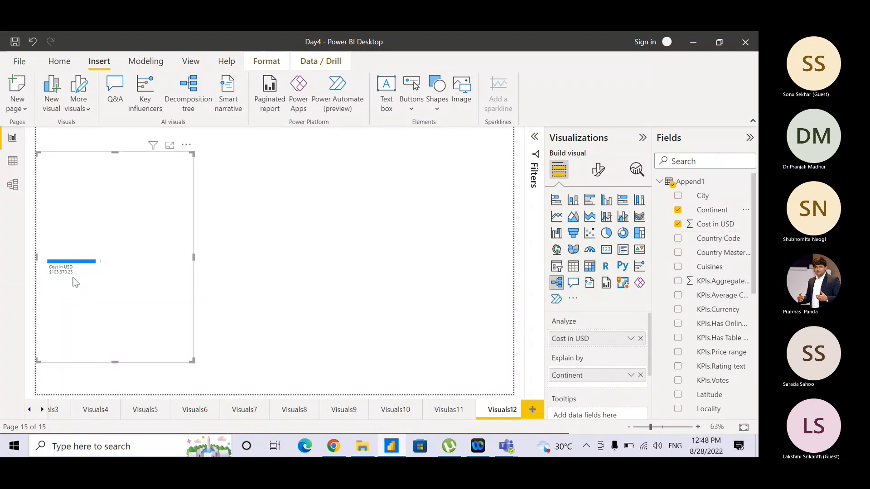
{"action": "key", "text": "ctrl"}
{"action": "key", "text": "ctrl"}
{"action": "key", "text": "ctrl"}
{"action": "key", "text": "ctrl"}
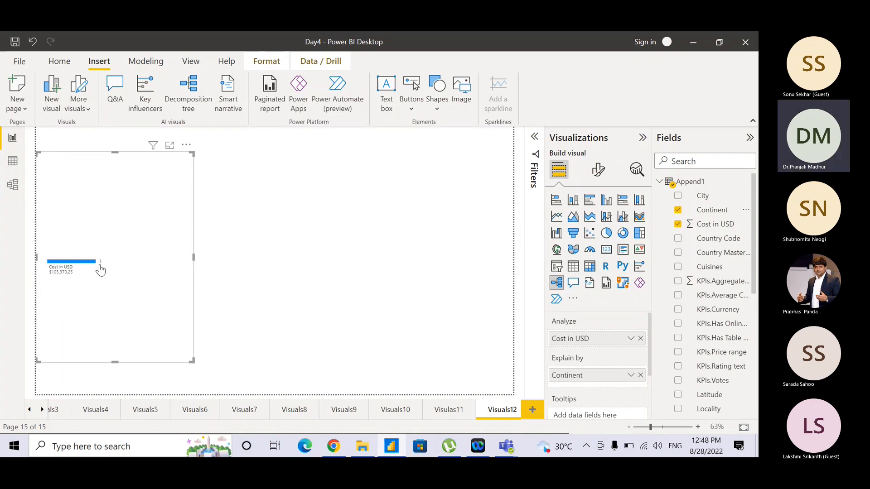
{"action": "key", "text": "ctrl"}
{"action": "key", "text": "ctrl"}
{"action": "key", "text": "ctrl"}
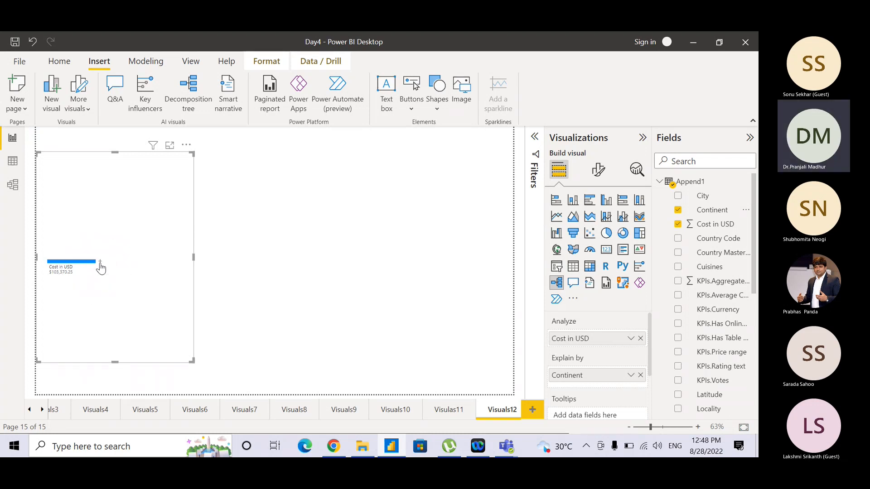
Expand the Cost in USD node of the decomposition tree with the High value AI split
{"action": "left_click", "coordinate": [100, 263]}
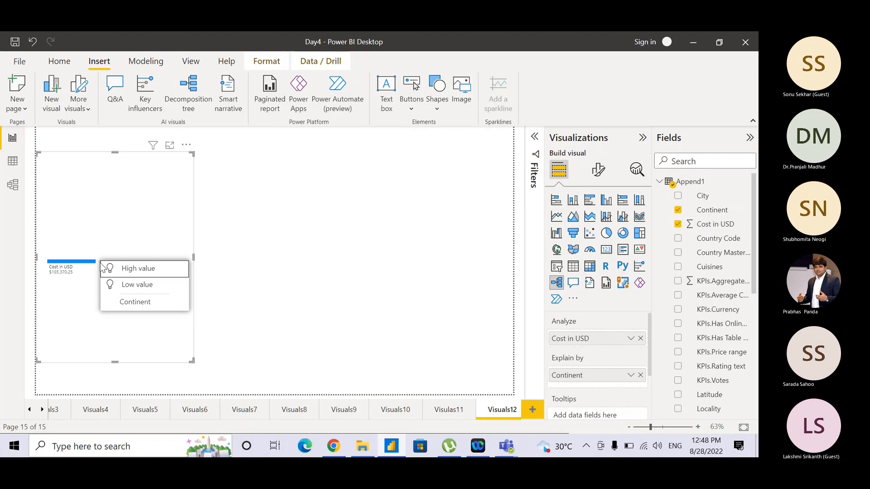
{"action": "key", "text": "ctrl"}
{"action": "key", "text": "ctrl"}
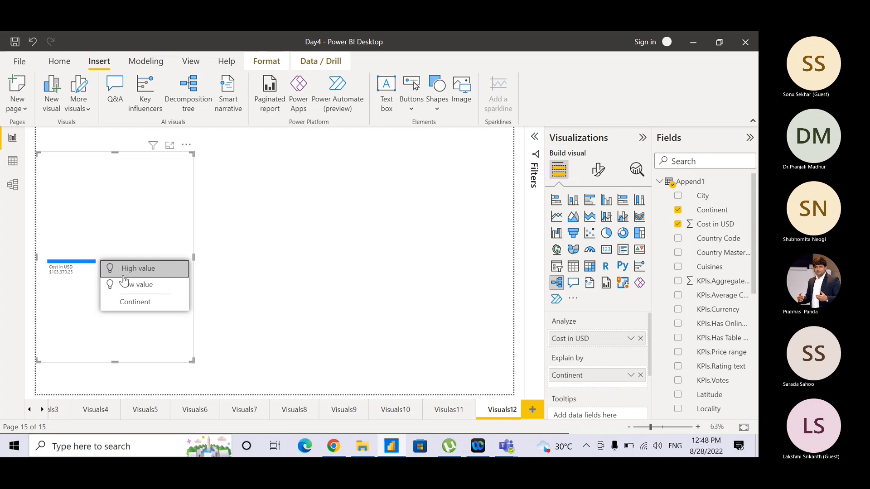
{"action": "left_click", "coordinate": [153, 268]}
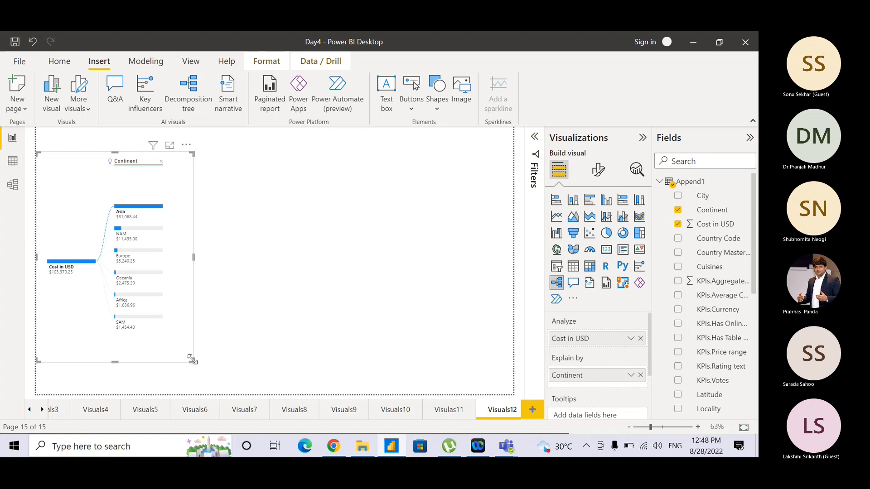
Widen the decomposition tree to cover about two thirds of the page and add Country Master.Country to its Explain by fields
{"action": "left_click_drag", "start_coordinate": [192, 359], "coordinate": [428, 363]}
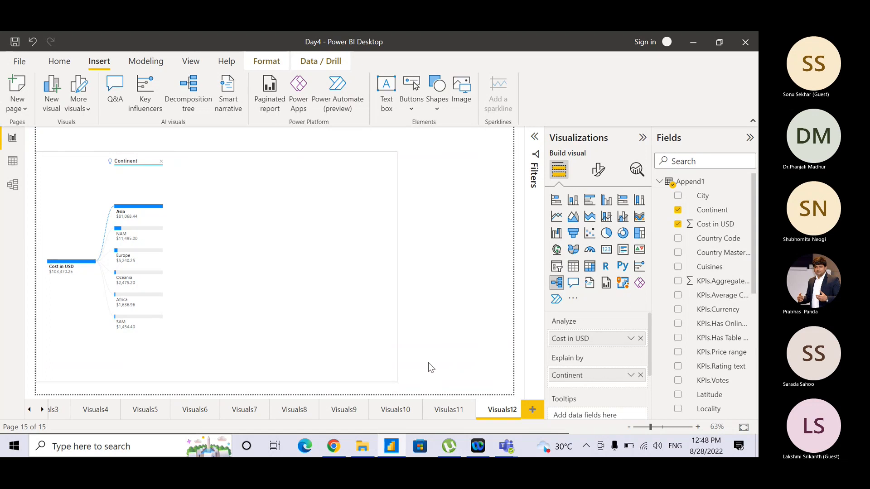
{"action": "left_click_drag", "start_coordinate": [428, 362], "coordinate": [349, 369]}
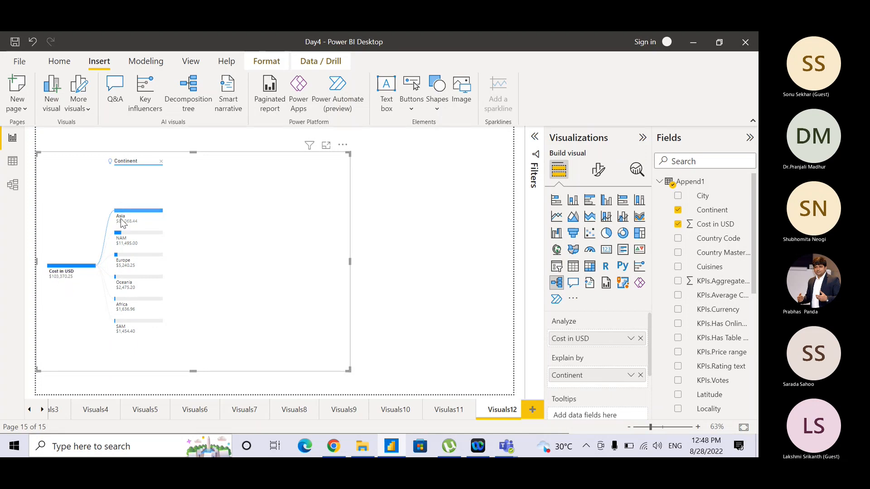
{"action": "mouse_move", "coordinate": [122, 222]}
{"action": "mouse_move", "coordinate": [126, 322]}
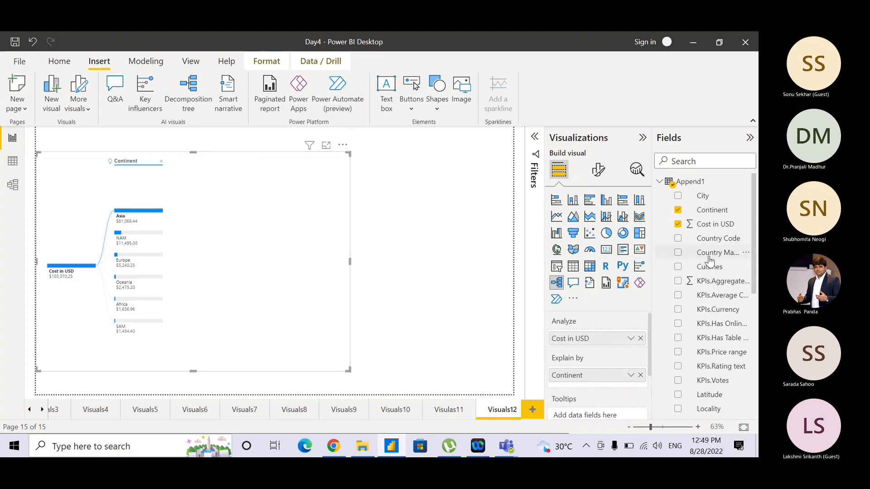
{"action": "left_click_drag", "start_coordinate": [710, 262], "coordinate": [614, 386]}
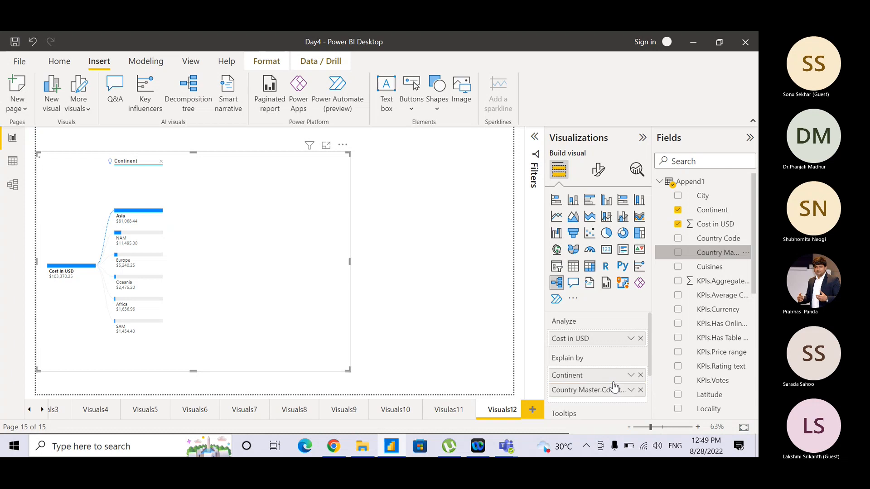
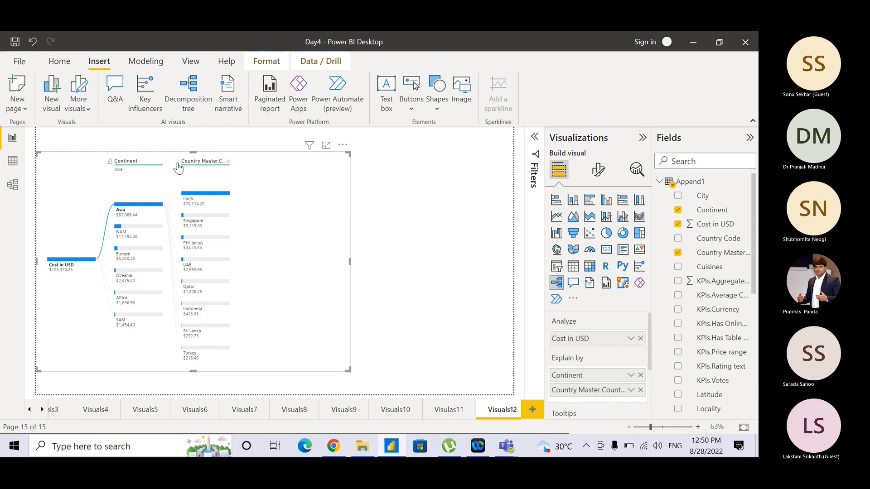
Look over the Data / Drill options for the decomposition tree and turn on Data point table
{"action": "left_click", "coordinate": [313, 61]}
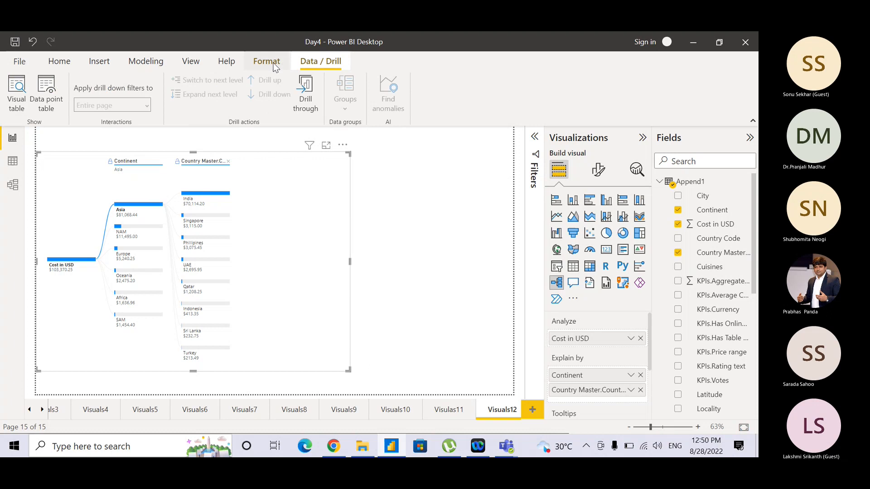
{"action": "left_click", "coordinate": [274, 64]}
{"action": "left_click", "coordinate": [313, 62]}
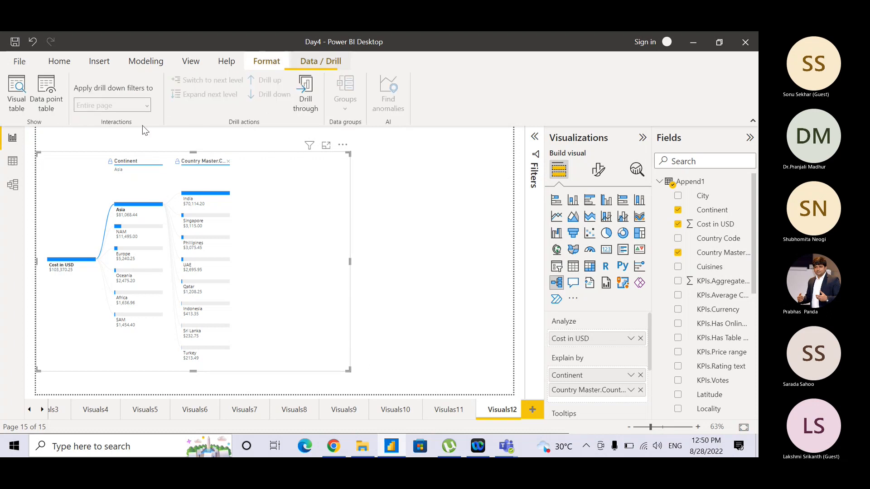
{"action": "left_click", "coordinate": [47, 89]}
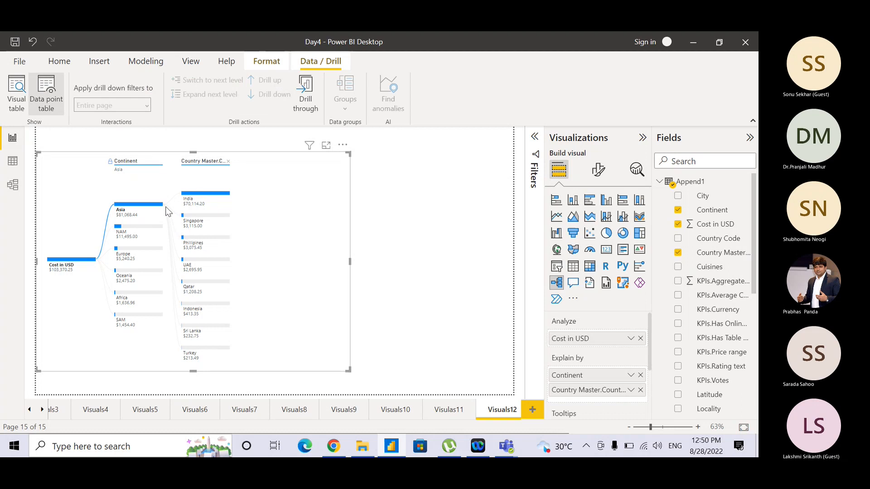
Examine the decomposition tree's Analysis, Values and Category labels formatting settings
{"action": "left_click", "coordinate": [606, 169]}
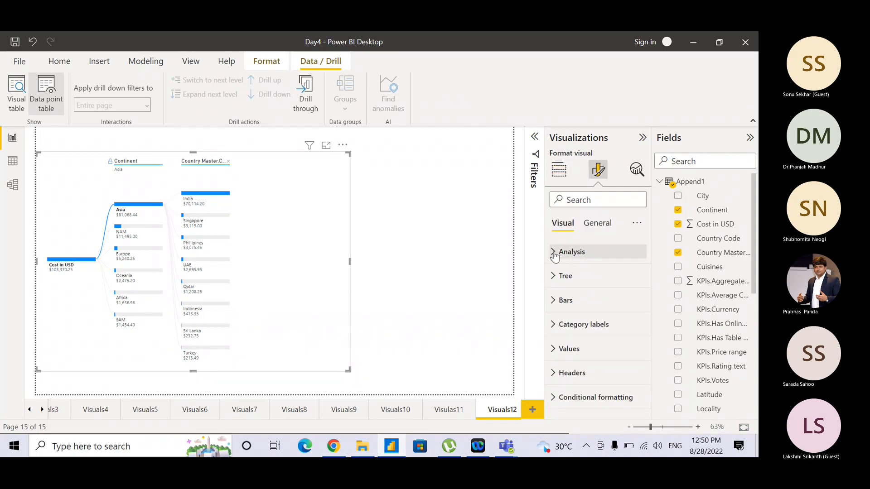
{"action": "left_click", "coordinate": [555, 255]}
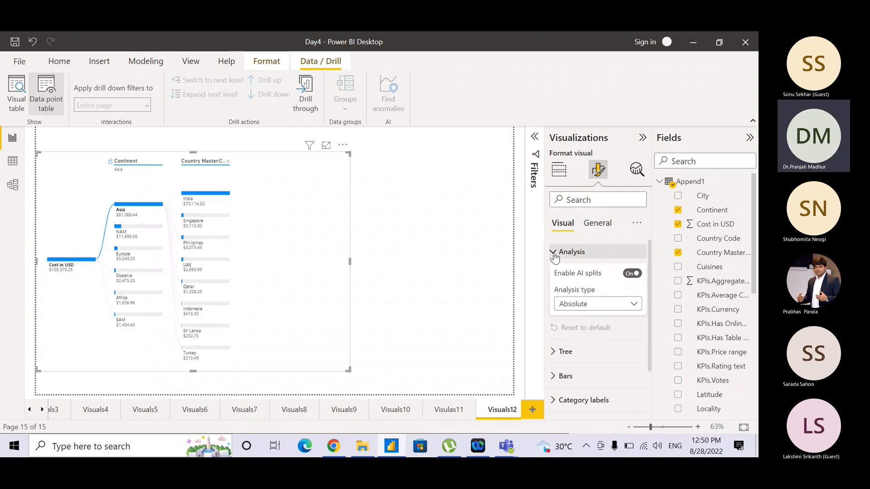
{"action": "left_click", "coordinate": [555, 255]}
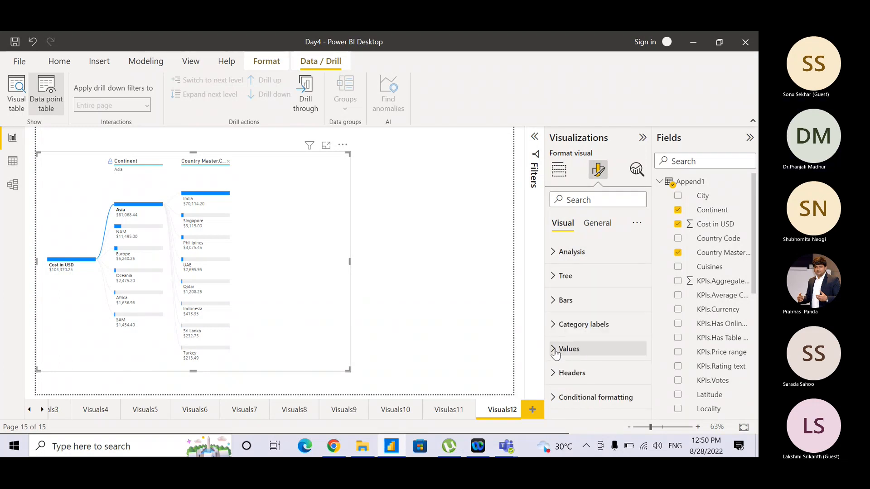
{"action": "left_click", "coordinate": [555, 353]}
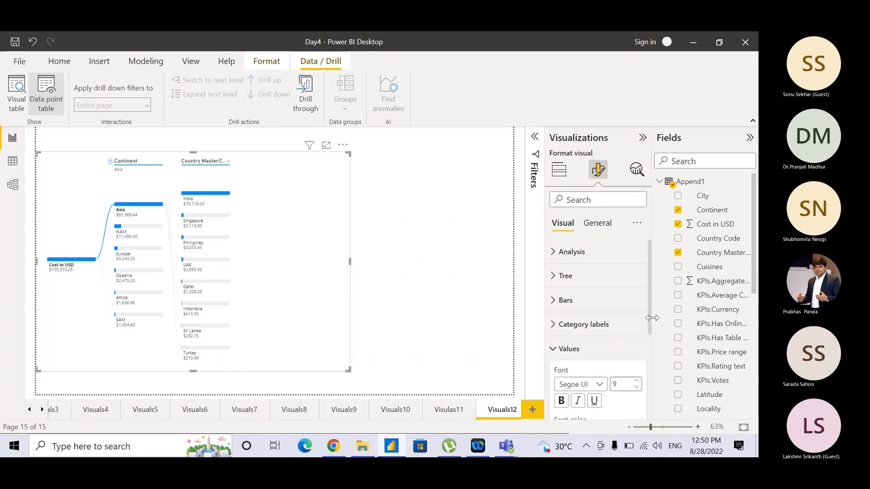
{"action": "left_click_drag", "start_coordinate": [651, 326], "coordinate": [653, 396]}
{"action": "scroll", "coordinate": [598, 324], "scroll_direction": "up", "scroll_amount": 3}
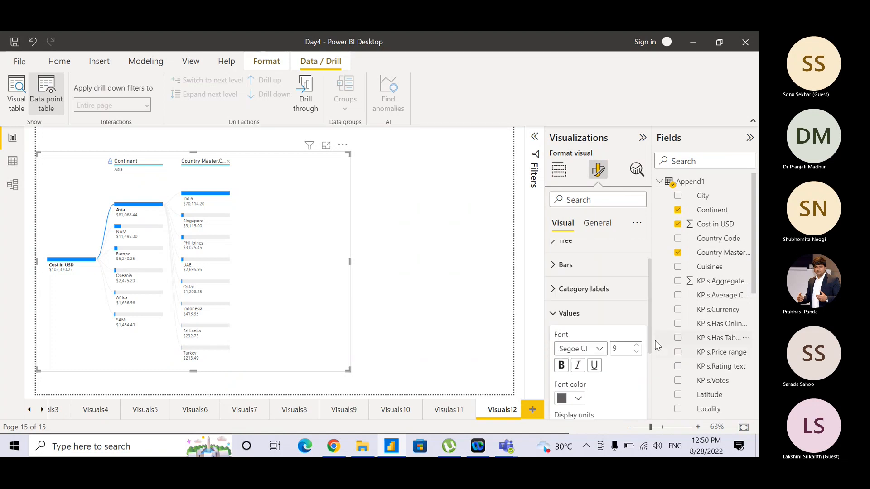
{"action": "left_click", "coordinate": [552, 295]}
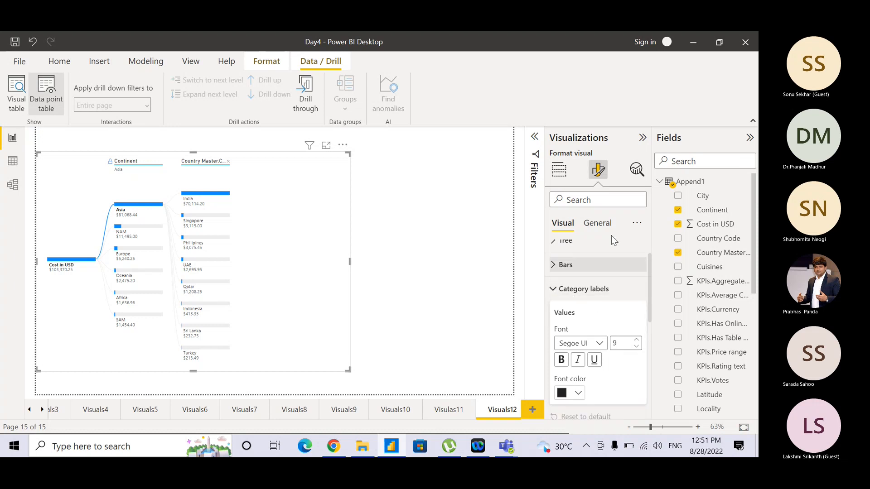
Search the decomposition tree's formatting options for "High", then clear the search
{"action": "left_click", "coordinate": [616, 203]}
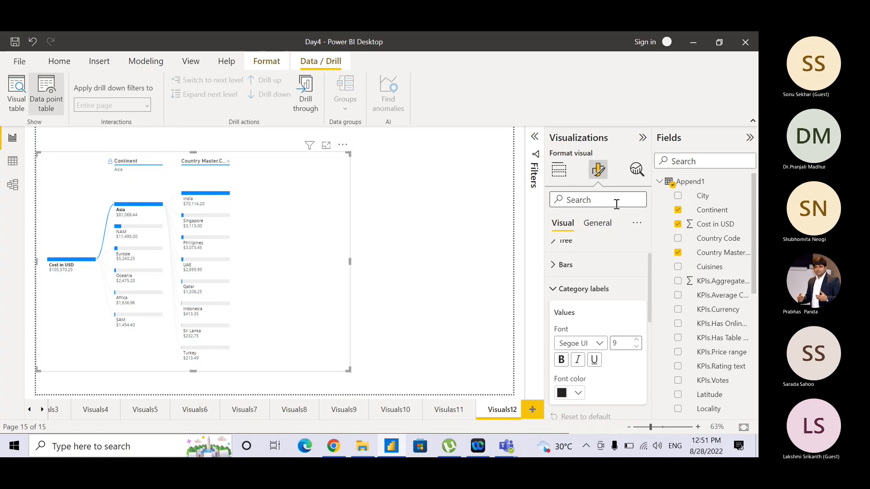
{"action": "type", "text": "align"}
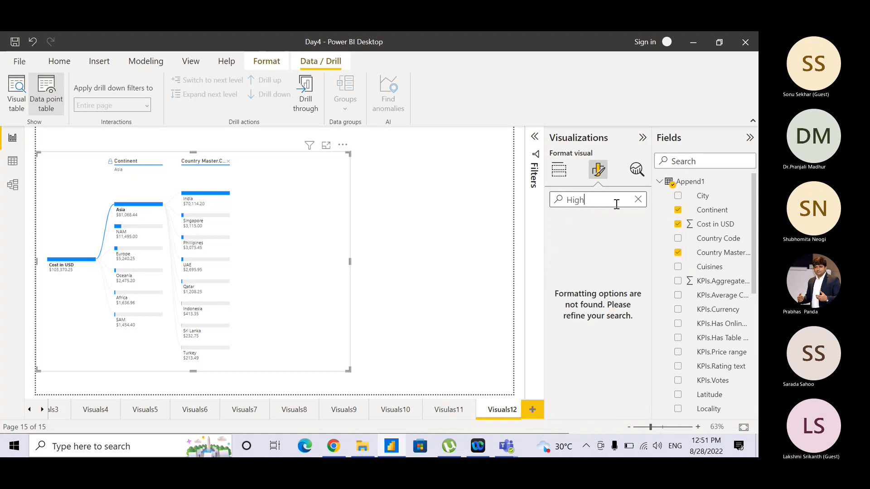
{"action": "key", "text": "BackSpace"}
{"action": "key", "text": "BackSpace"}
{"action": "key", "text": "BackSpace"}
{"action": "key", "text": "BackSpace"}
{"action": "key", "text": "BackSpace"}
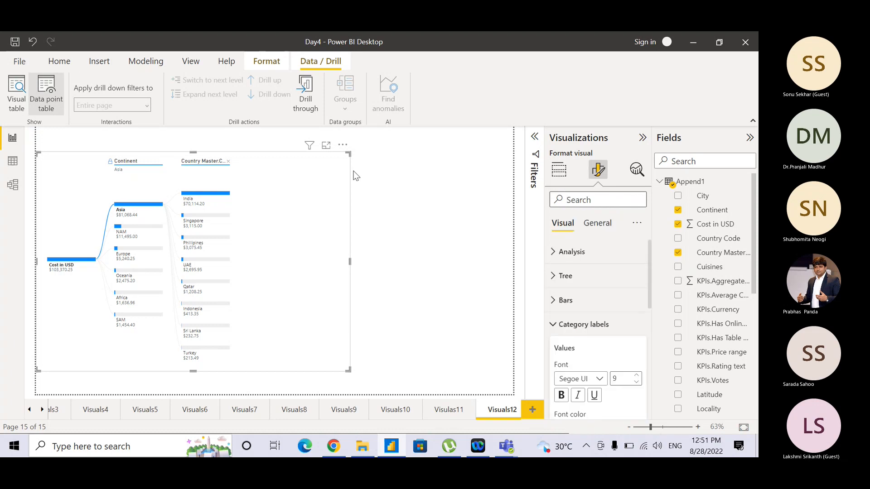
{"action": "left_click", "coordinate": [353, 170]}
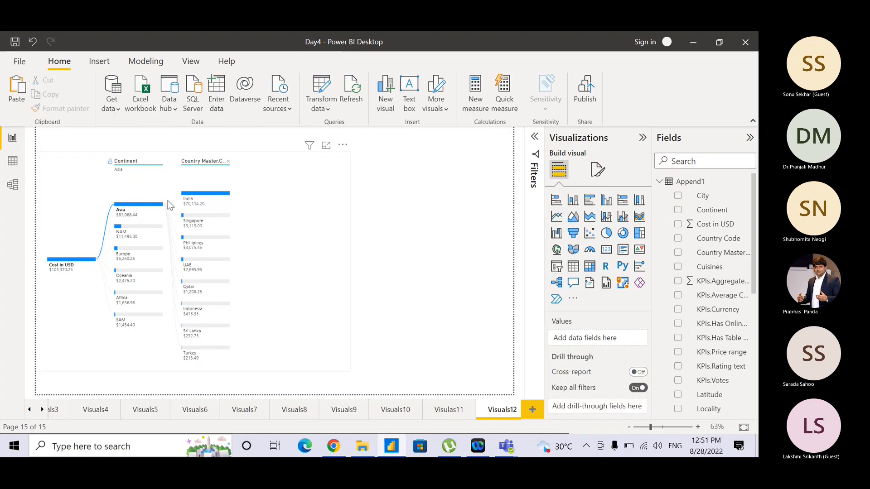
{"action": "left_click", "coordinate": [170, 208]}
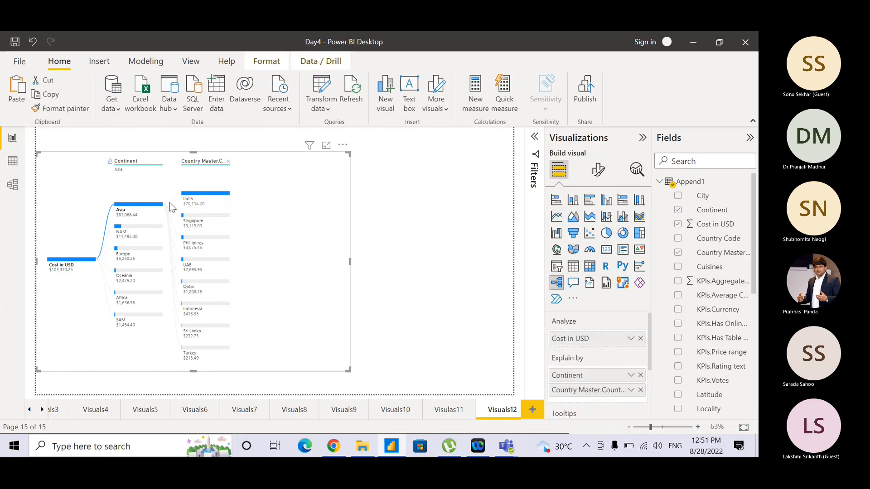
{"action": "right_click", "coordinate": [170, 208]}
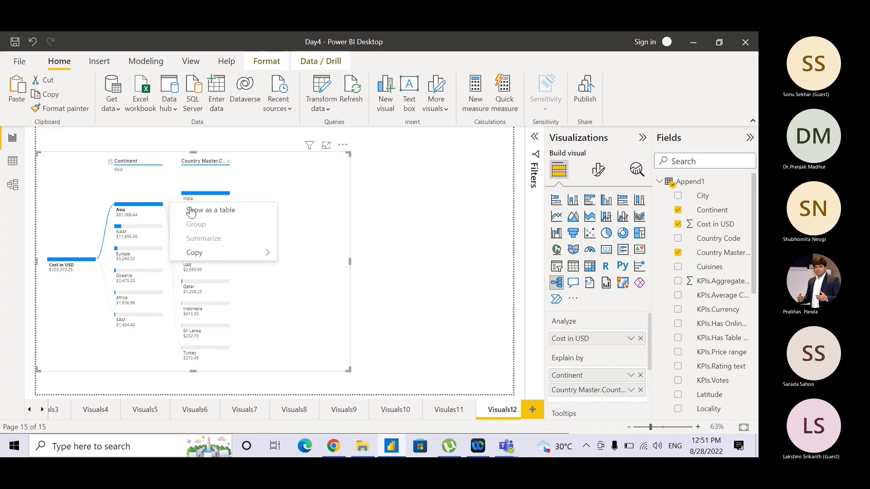
{"action": "left_click", "coordinate": [314, 161]}
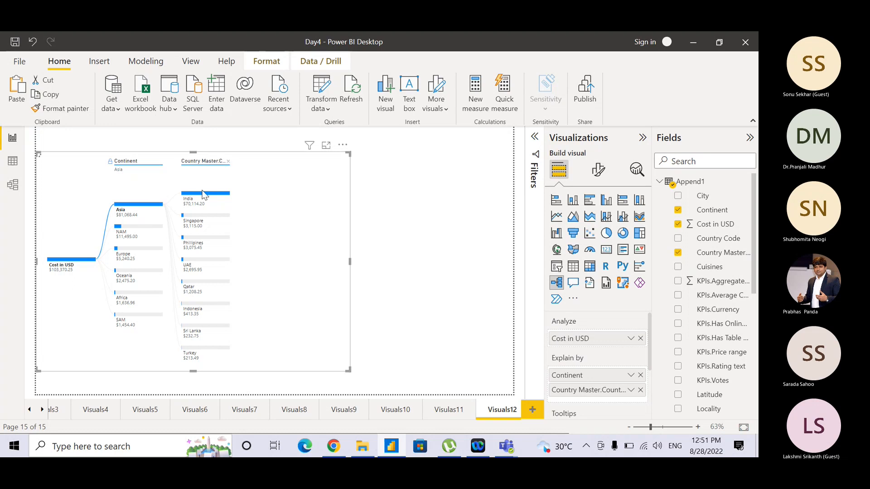
Remove the Country Master.Country level from the tree and expand Asia again with the High value AI split
{"action": "left_click", "coordinate": [227, 163]}
{"action": "left_click", "coordinate": [168, 211]}
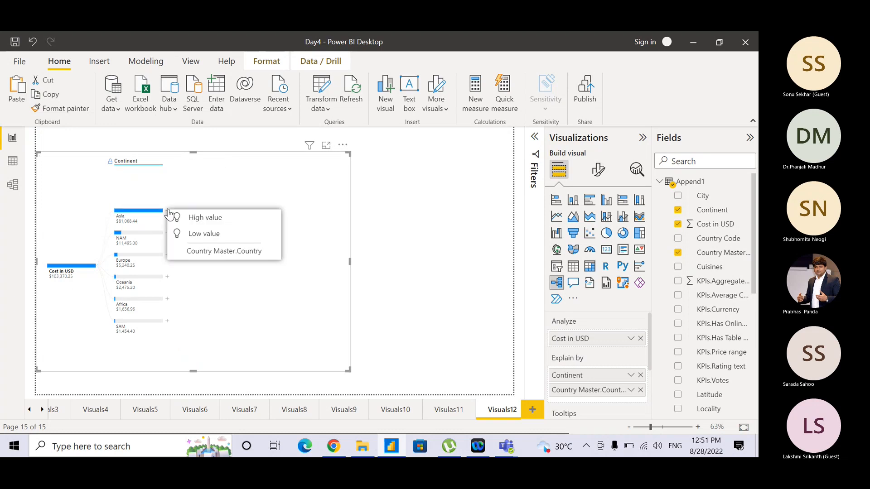
{"action": "left_click", "coordinate": [192, 220]}
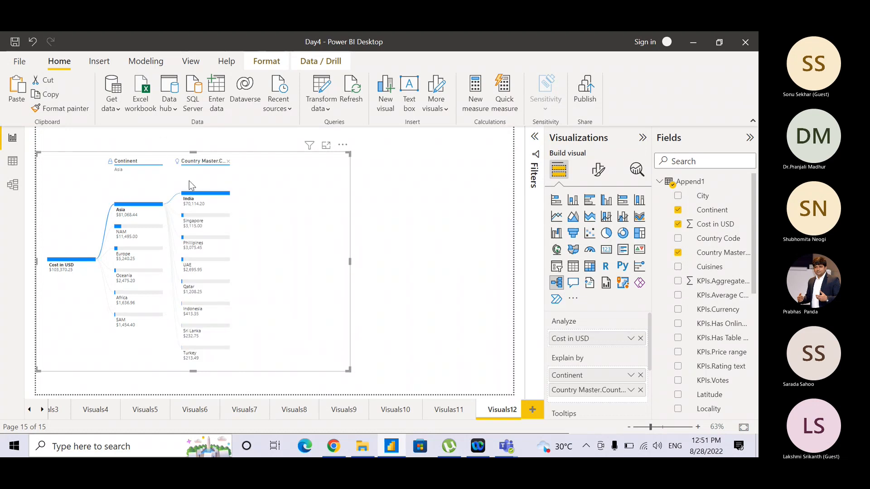
{"action": "mouse_move", "coordinate": [177, 166]}
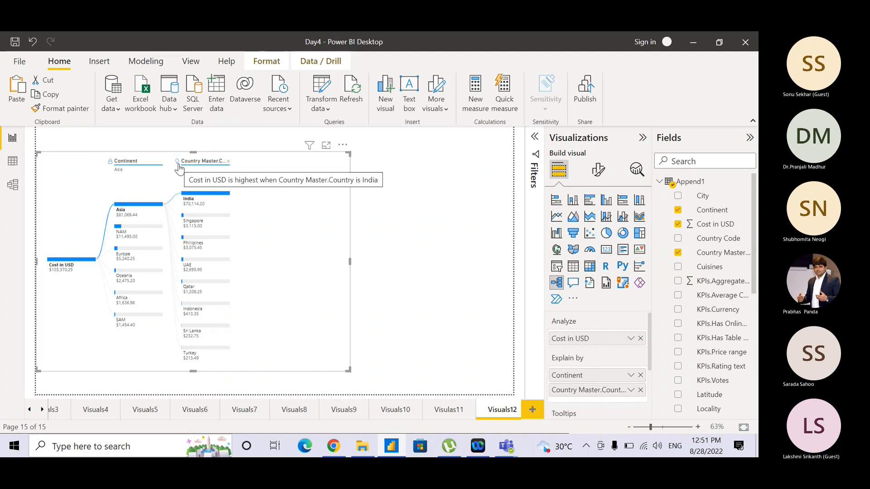
Search the decomposition tree's Visual and General formatting options for "ide"
{"action": "left_click", "coordinate": [597, 173]}
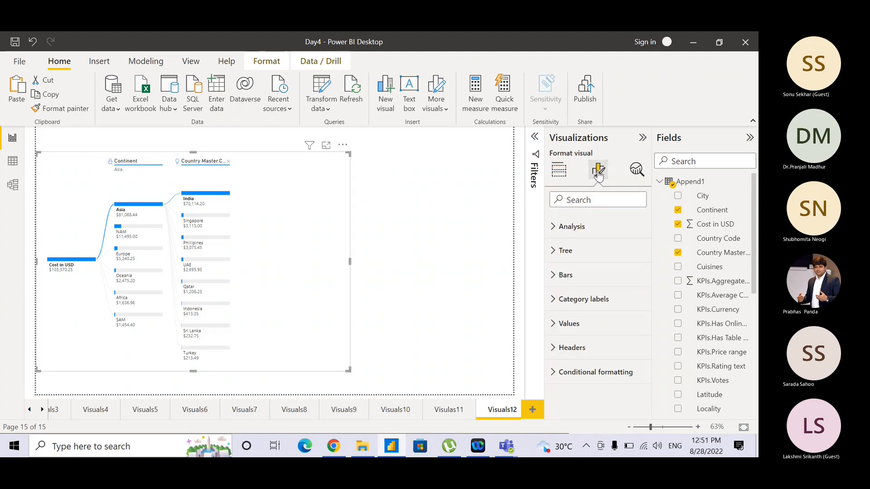
{"action": "left_click", "coordinate": [600, 200]}
{"action": "type", "text": "id"}
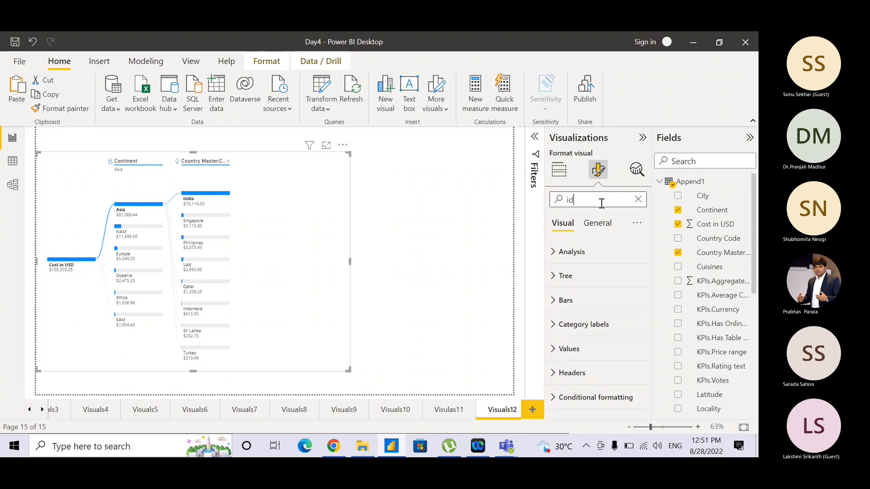
{"action": "type", "text": "e"}
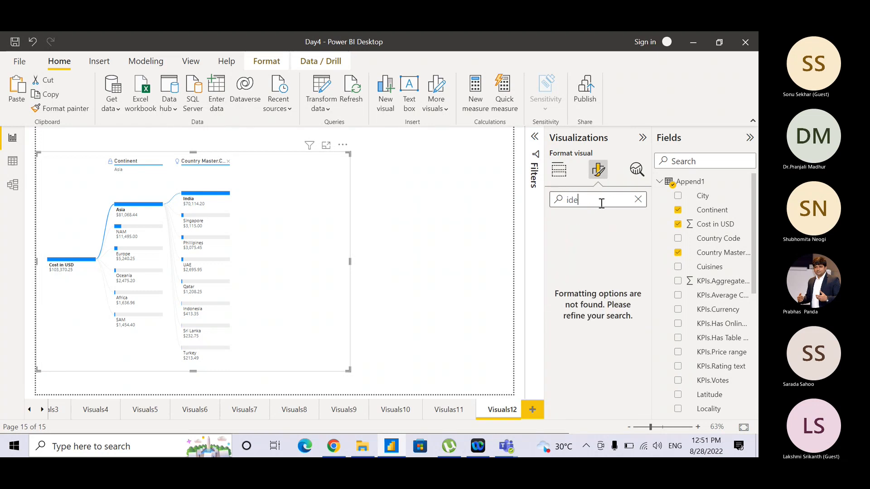
{"action": "key", "text": "BackSpace"}
{"action": "key", "text": "BackSpace"}
{"action": "key", "text": "BackSpace"}
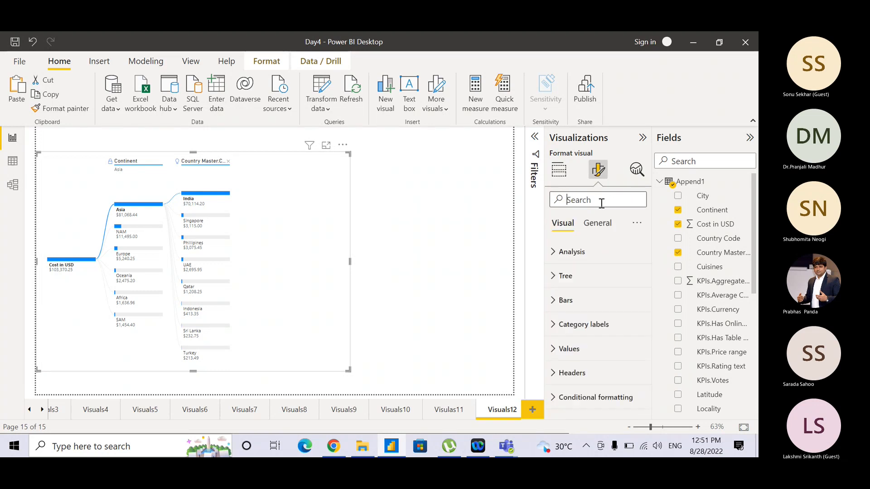
{"action": "left_click", "coordinate": [597, 223]}
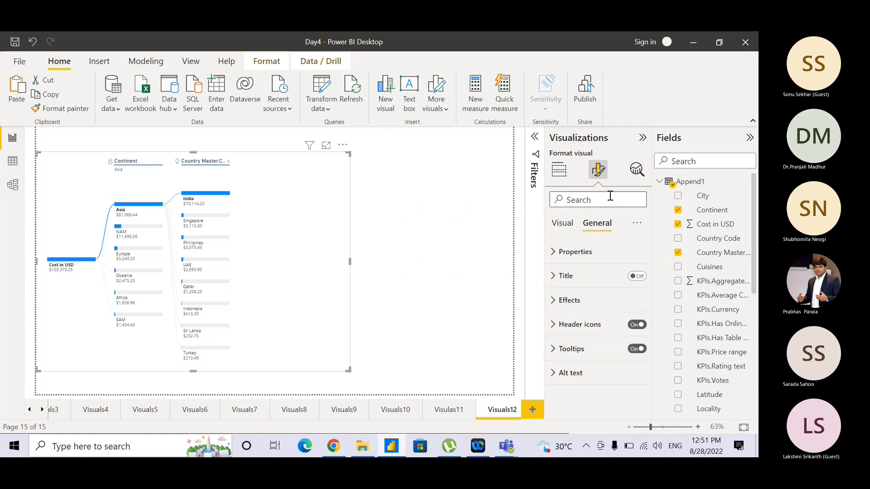
{"action": "type", "text": "ide"}
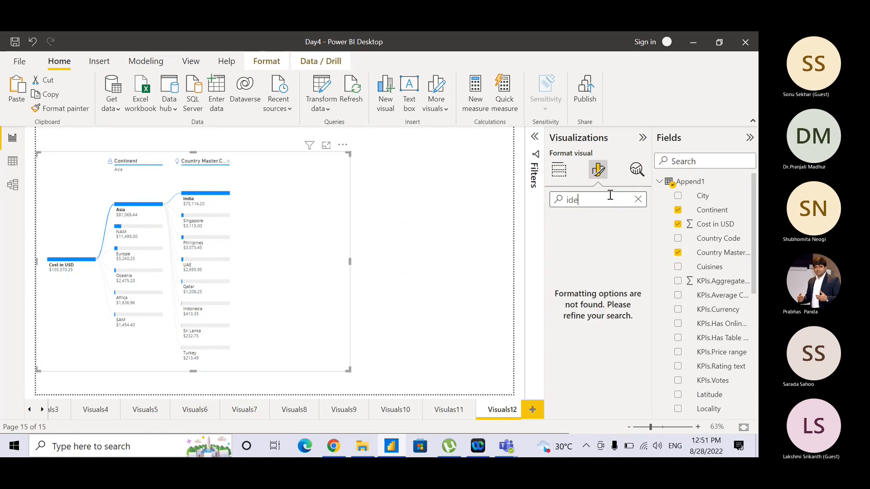
Clear the formatting options search and deselect the decomposition tree
{"action": "key", "text": "BackSpace"}
{"action": "key", "text": "BackSpace"}
{"action": "key", "text": "BackSpace"}
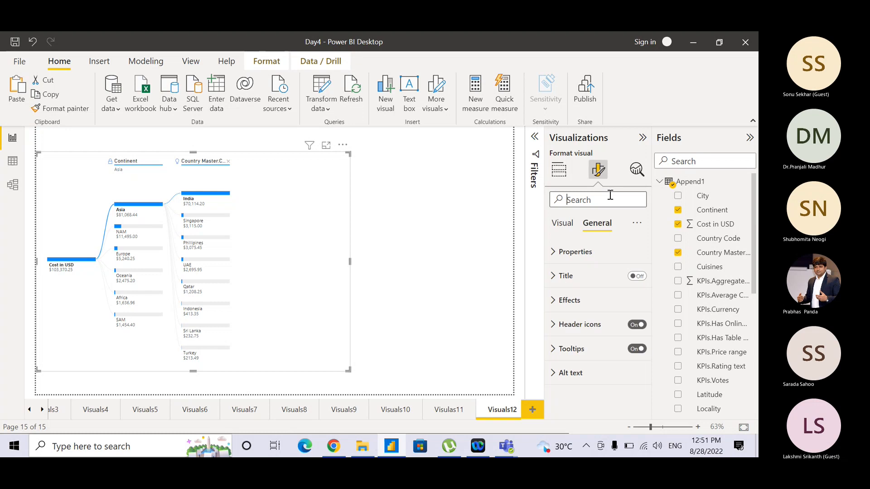
{"action": "left_click", "coordinate": [474, 245]}
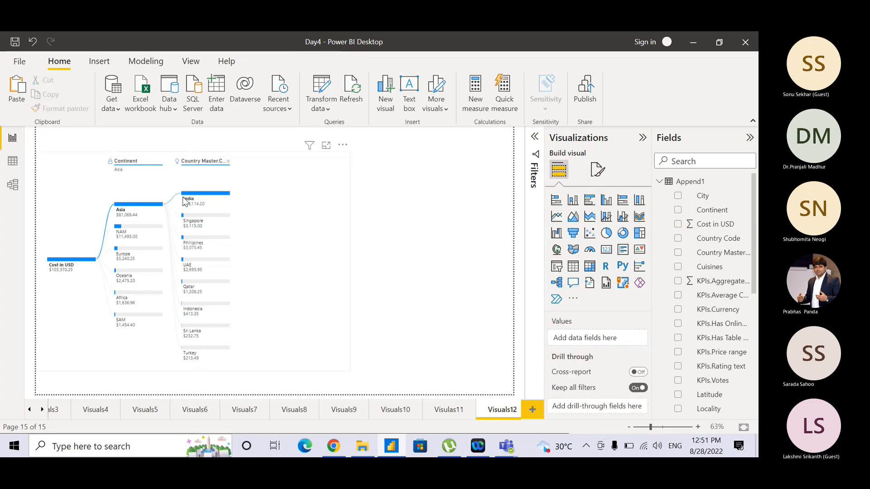
Use the lock on the tree's Country Master.Country level to turn its AI split into a regular level
{"action": "mouse_move", "coordinate": [173, 207]}
{"action": "left_click", "coordinate": [176, 164]}
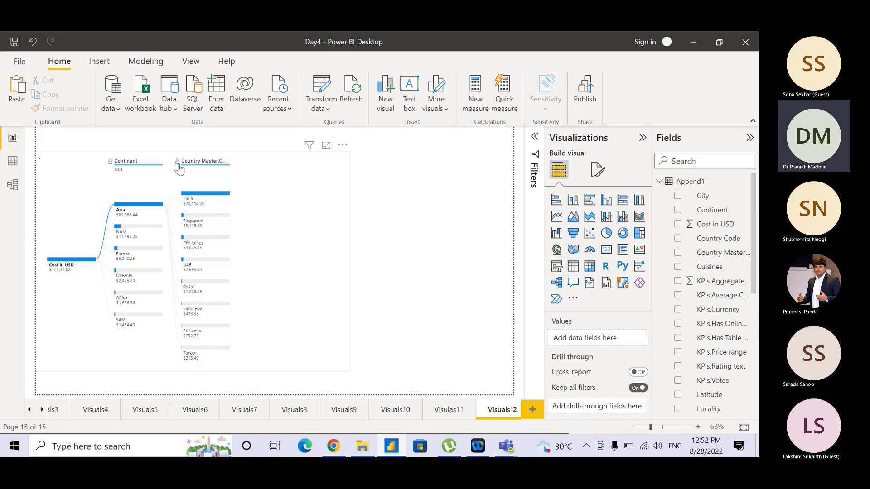
{"action": "left_click", "coordinate": [254, 238]}
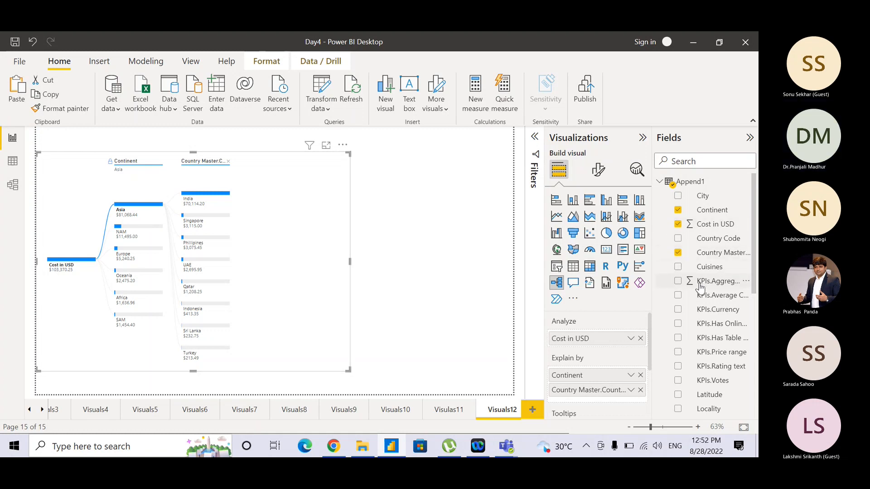
Add the KPIs.Aggregate rating field to the tree's Explain by fields and look through its field options
{"action": "left_click_drag", "start_coordinate": [701, 293], "coordinate": [618, 400]}
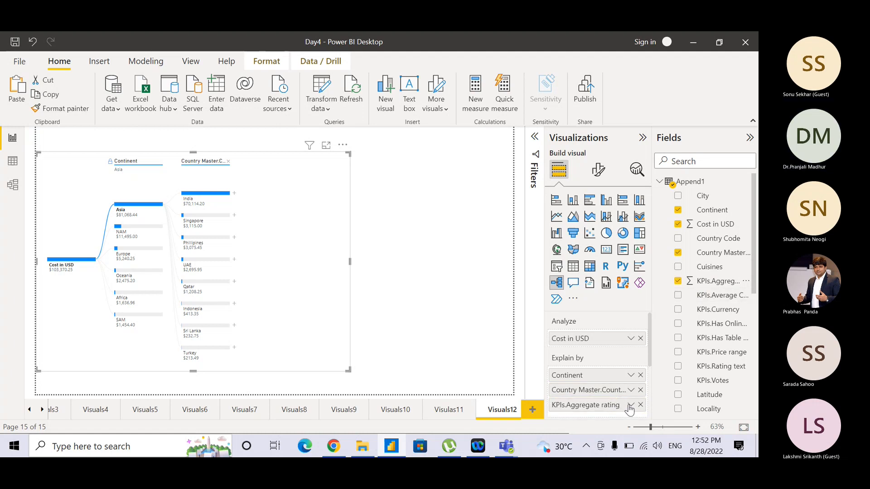
{"action": "left_click", "coordinate": [629, 405]}
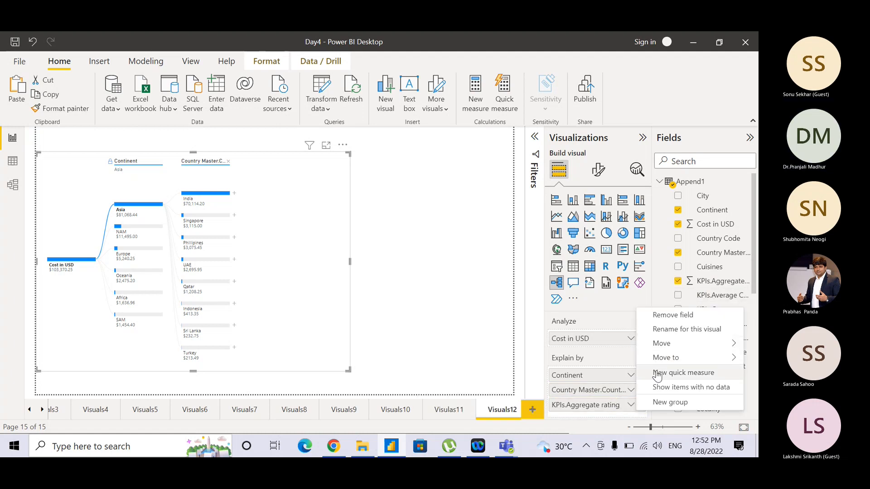
{"action": "mouse_move", "coordinate": [651, 345]}
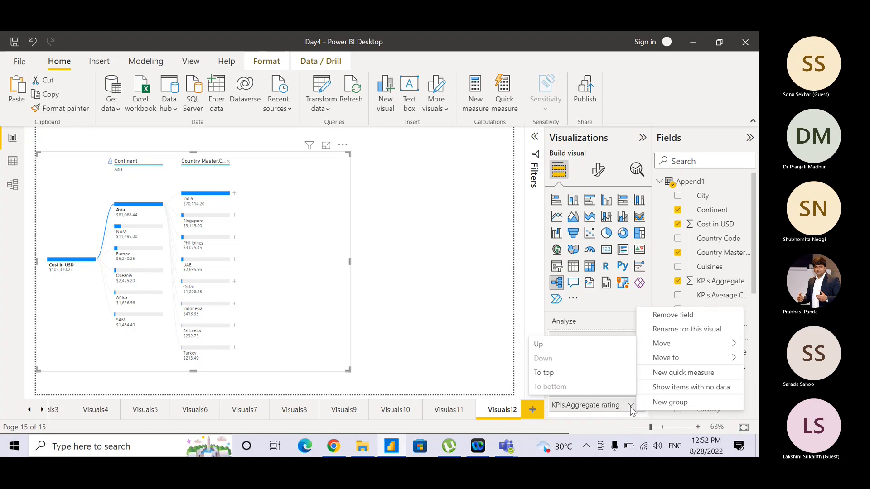
{"action": "left_click", "coordinate": [437, 314]}
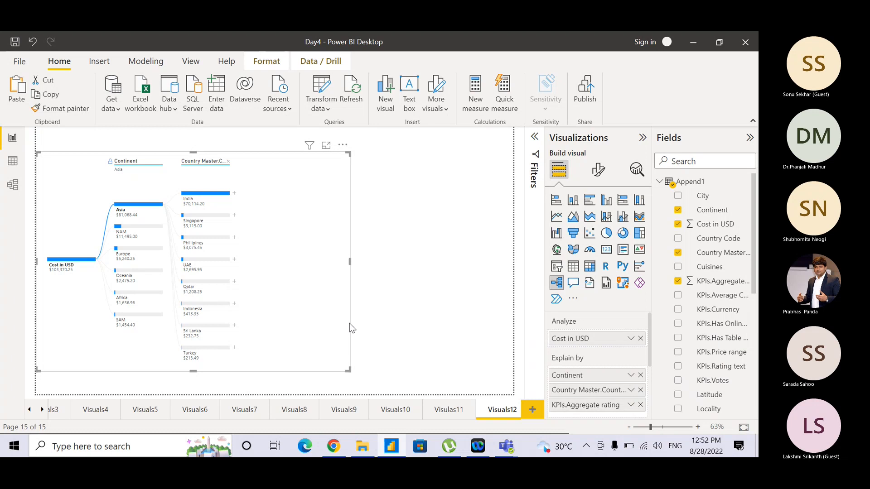
Expand India in the decomposition tree with the High value AI split and adjust the visual's width
{"action": "left_click", "coordinate": [234, 193]}
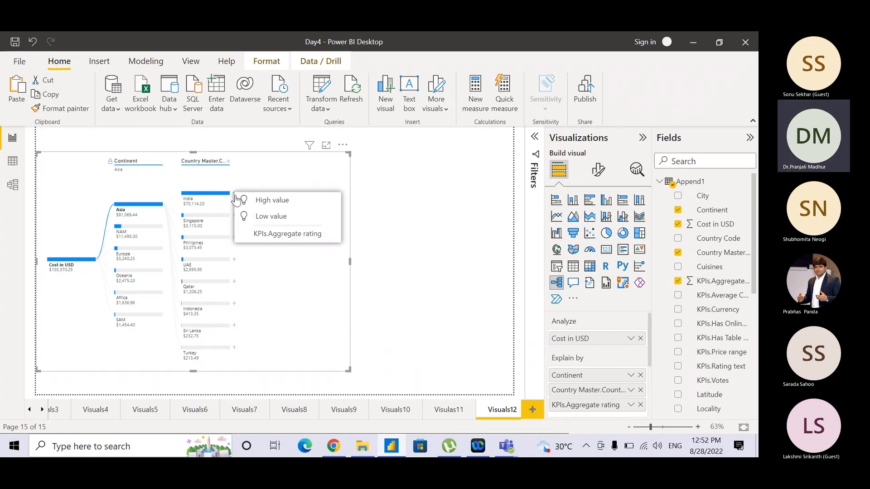
{"action": "left_click", "coordinate": [245, 200]}
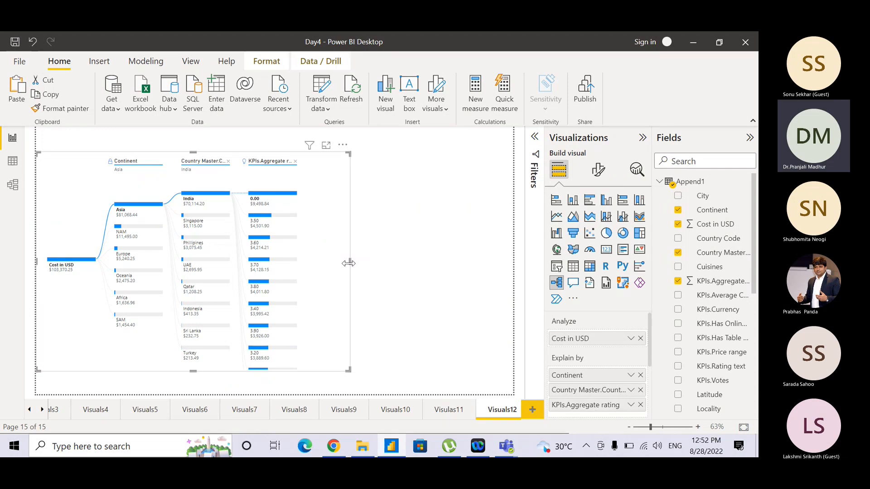
{"action": "left_click_drag", "start_coordinate": [349, 262], "coordinate": [400, 271]}
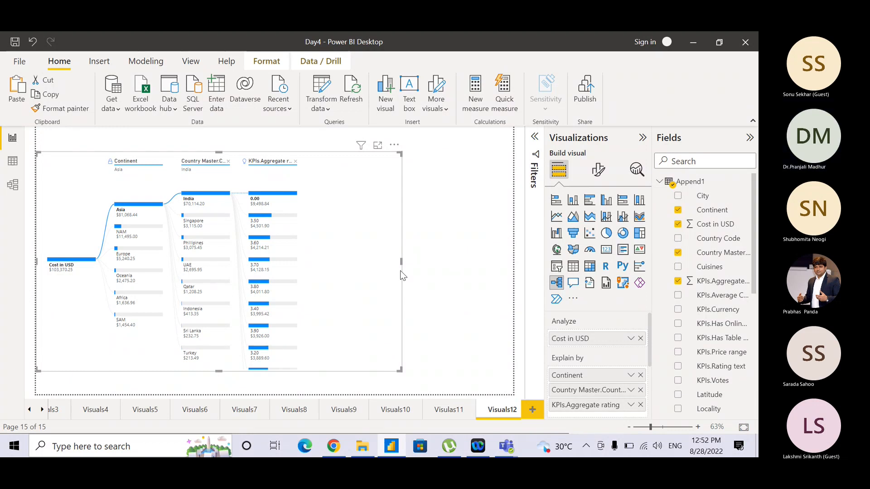
{"action": "left_click_drag", "start_coordinate": [401, 262], "coordinate": [397, 262]}
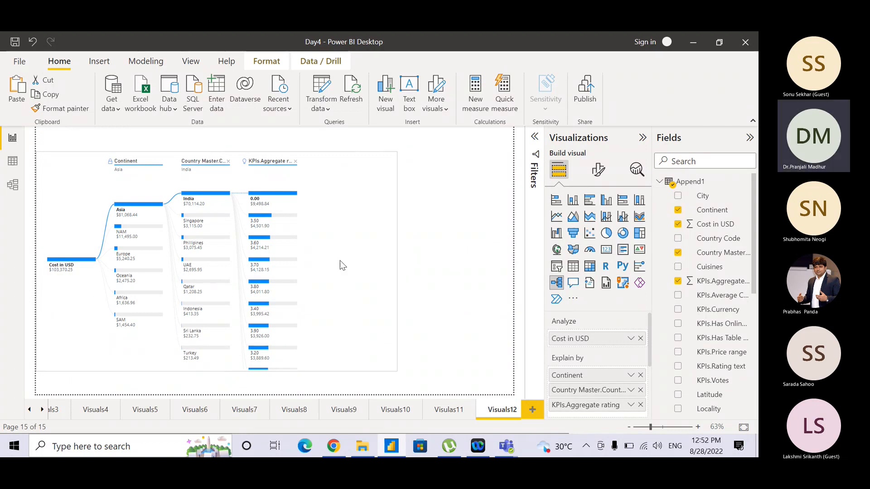
{"action": "left_click", "coordinate": [340, 260]}
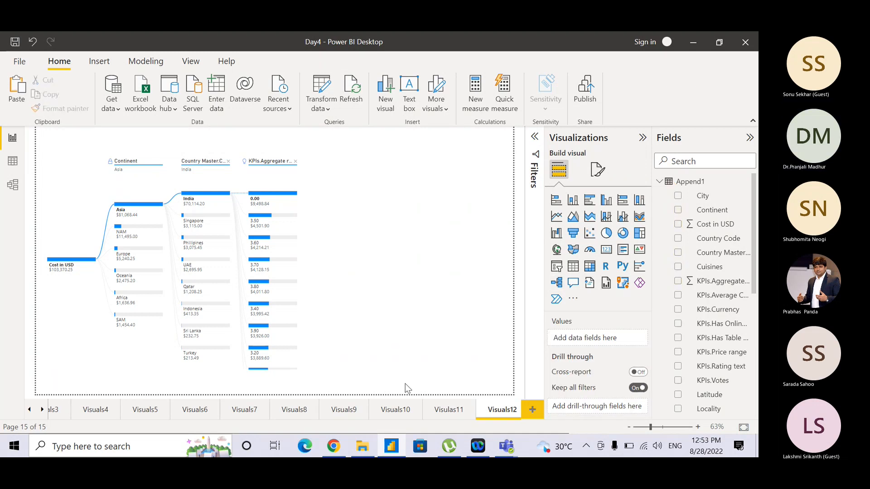
Copy the Q&A heading text box from the Visulas11 page to Visuals12 and start editing its text
{"action": "left_click", "coordinate": [441, 409]}
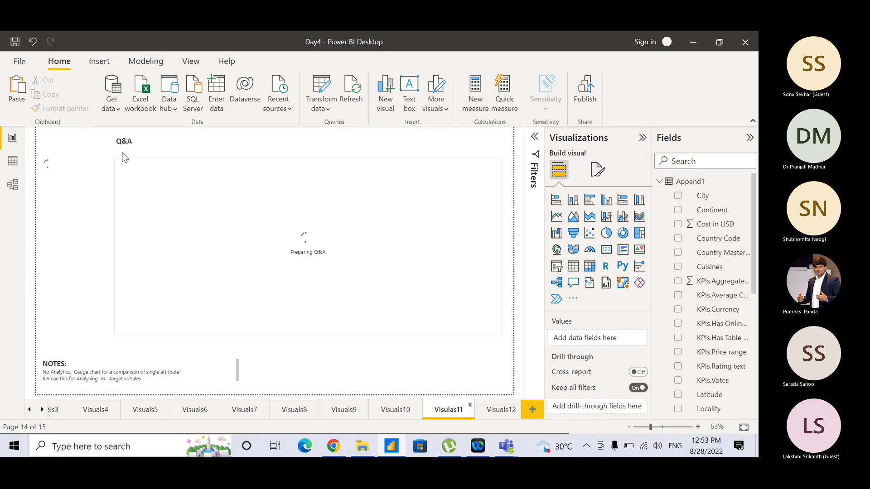
{"action": "left_click", "coordinate": [146, 143]}
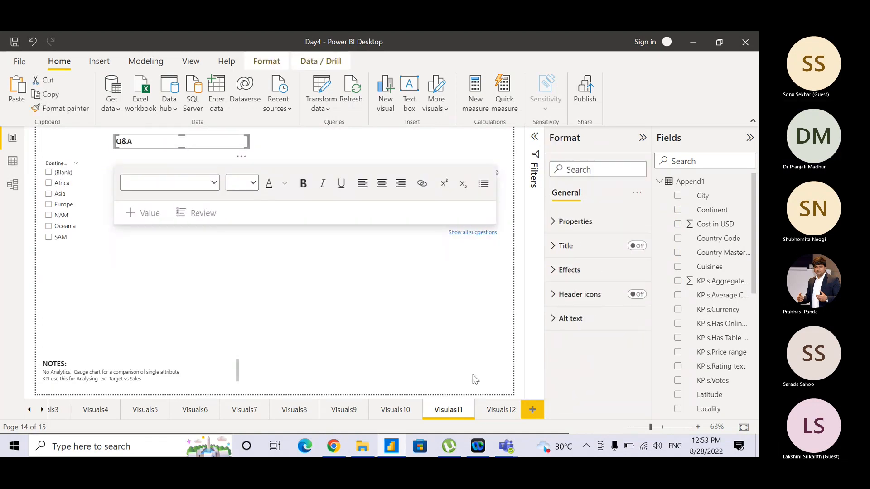
{"action": "left_click", "coordinate": [490, 409]}
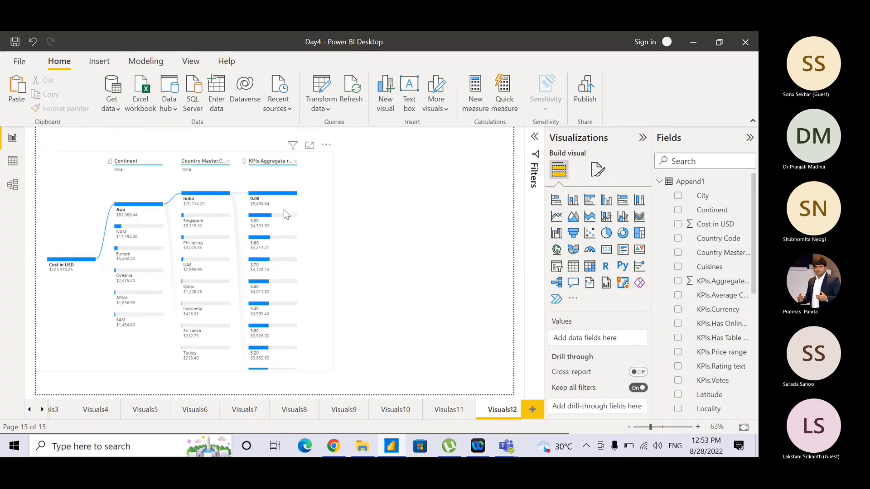
{"action": "key", "text": "ctrl+v"}
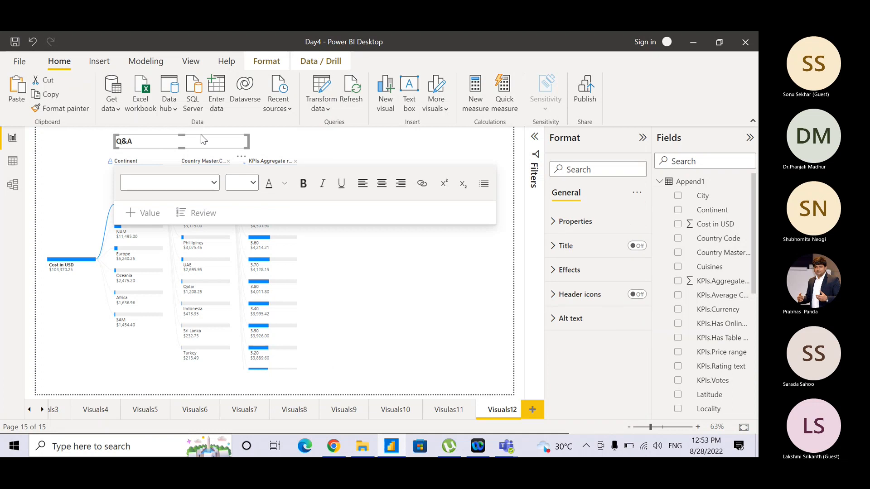
{"action": "left_click", "coordinate": [155, 140]}
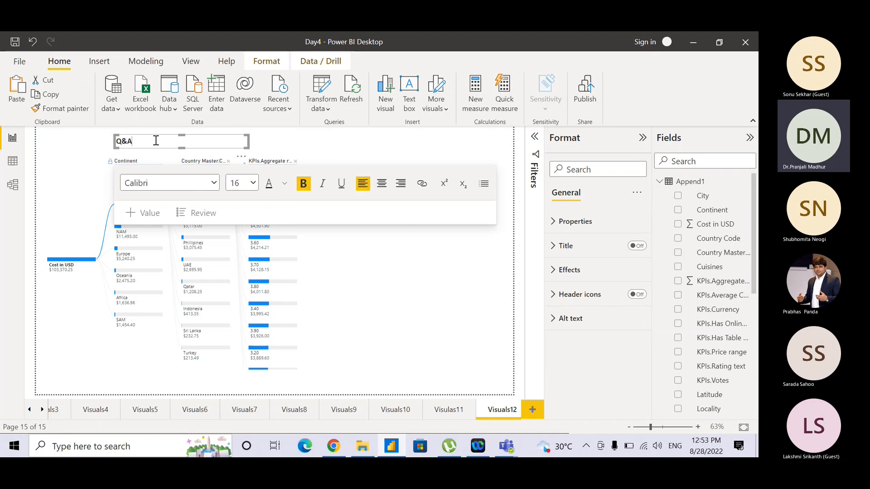
{"action": "key", "text": "BackSpace"}
{"action": "key", "text": "BackSpace"}
{"action": "key", "text": "BackSpace"}
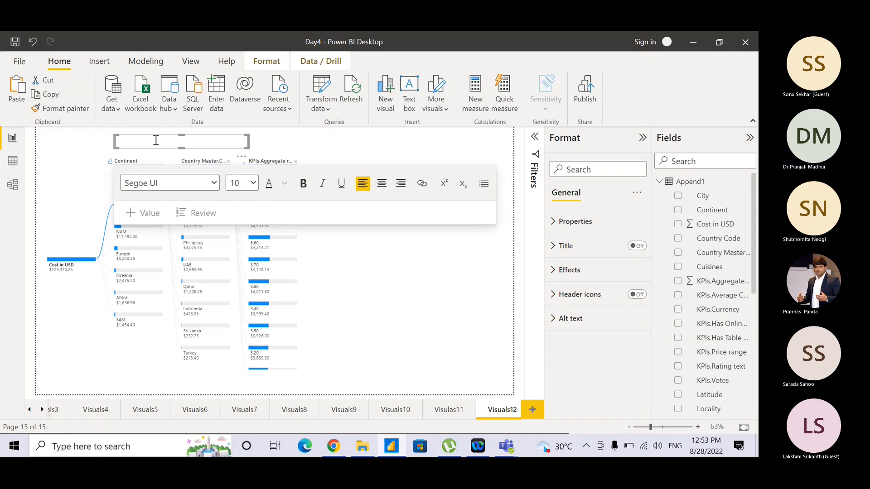
{"action": "type", "text": "DECO"}
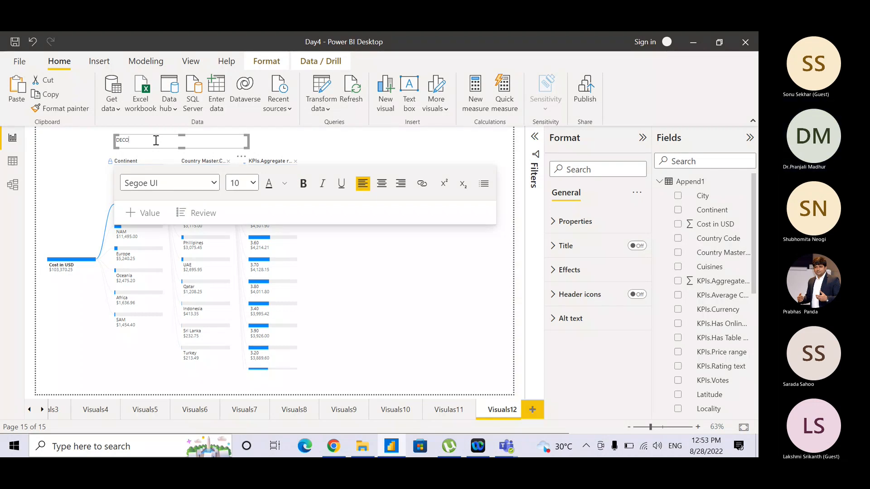
{"action": "key", "text": "ctrl+z"}
{"action": "key", "text": "ctrl+z"}
Replace the Q&A text in the pasted heading with "DECOMPOSITION TREE"
{"action": "key", "text": "BackSpace"}
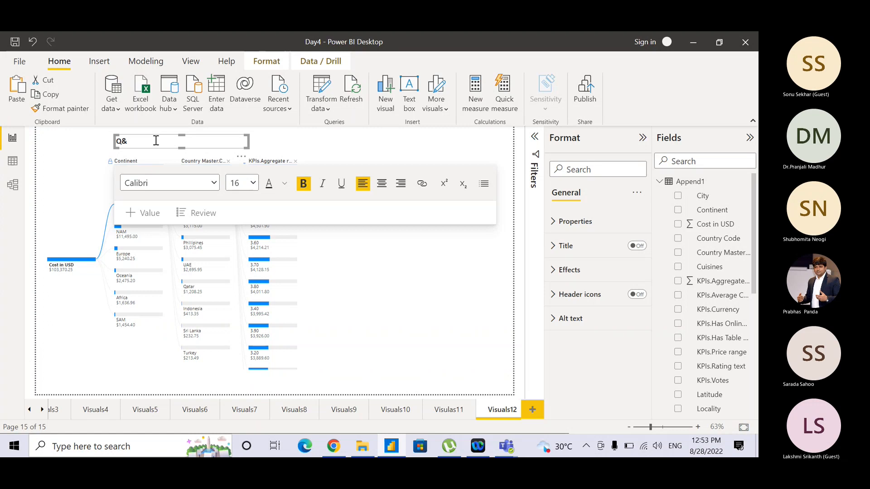
{"action": "key", "text": "BackSpace"}
{"action": "type", "text": "DECOMPOSUTION"}
{"action": "key", "text": "BackSpace"}
{"action": "key", "text": "BackSpace"}
{"action": "key", "text": "BackSpace"}
{"action": "key", "text": "BackSpace"}
{"action": "key", "text": "BackSpace"}
{"action": "type", "text": "ITION"}
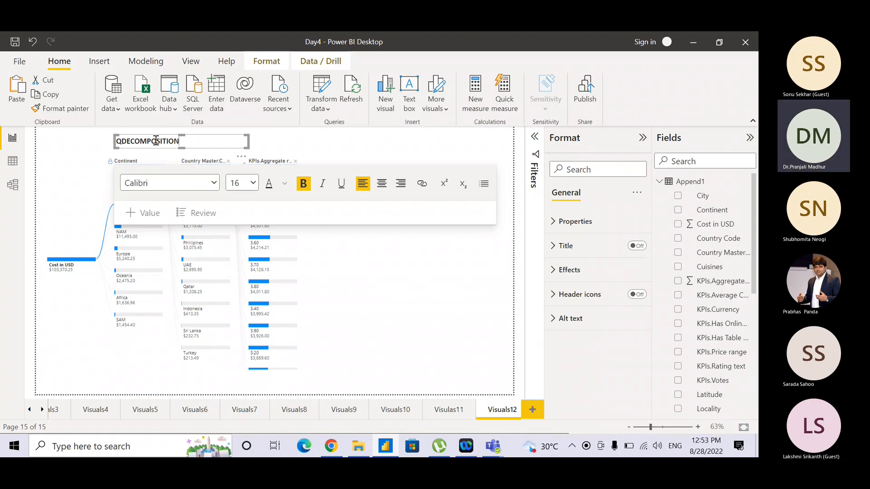
{"action": "type", "text": " TREE"}
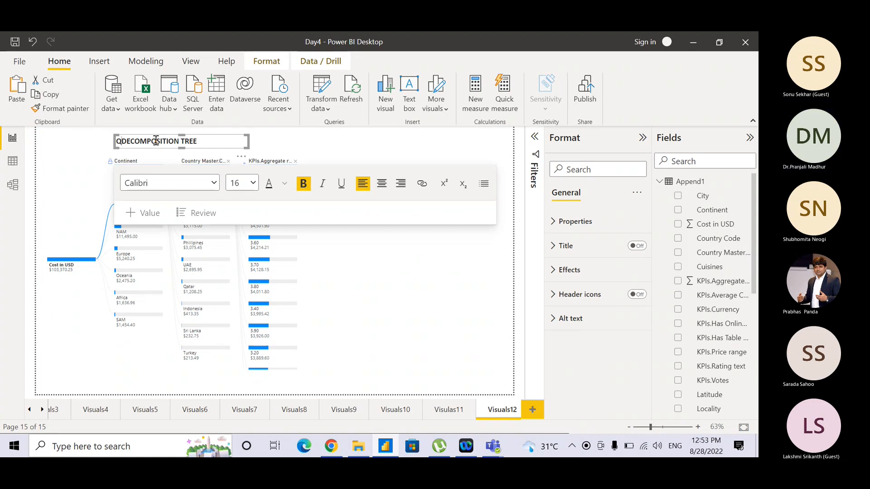
{"action": "key", "text": "BackSpace"}
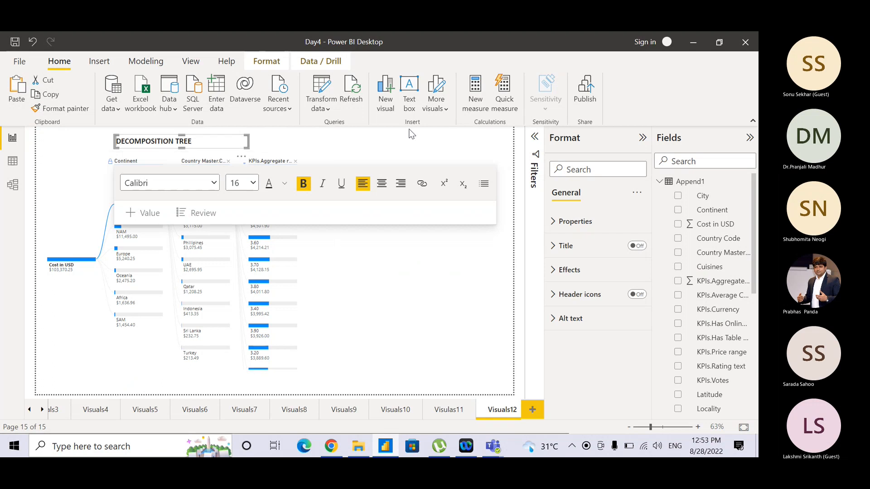
{"action": "left_click", "coordinate": [406, 140]}
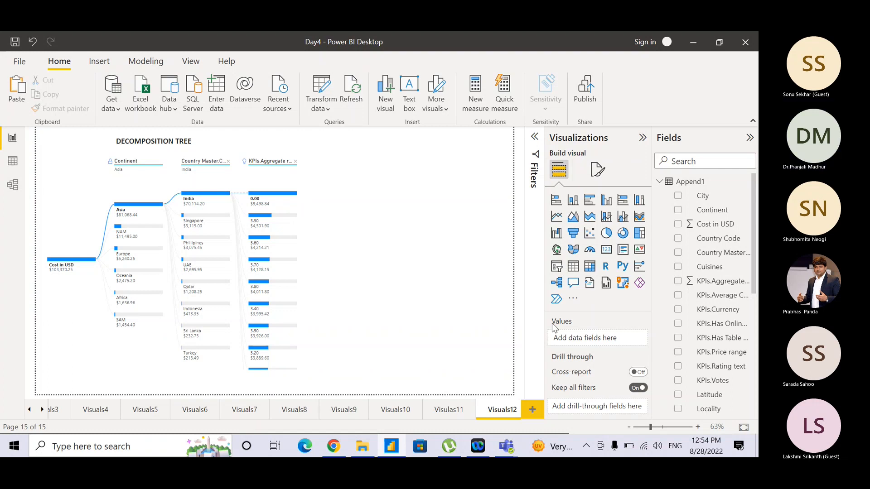
View the aggregation options for Cost in USD in the decomposition tree's Analyze field
{"action": "left_click", "coordinate": [99, 178]}
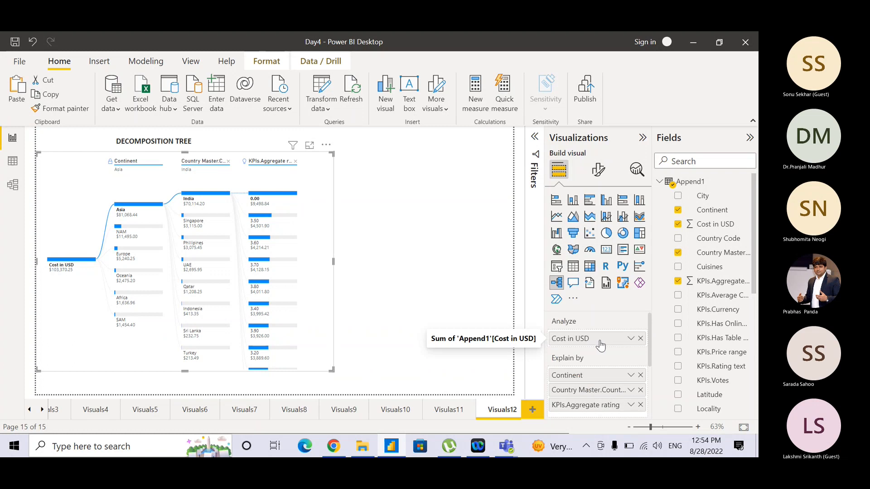
{"action": "left_click", "coordinate": [631, 340]}
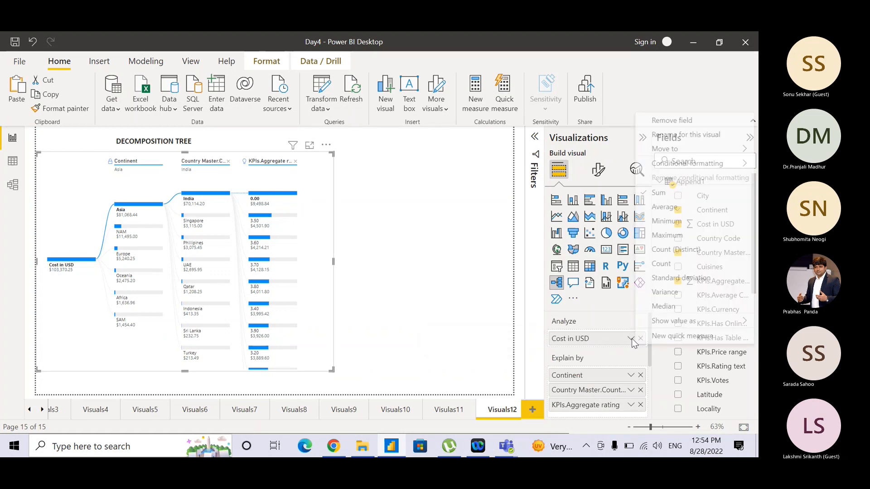
{"action": "left_click", "coordinate": [490, 242]}
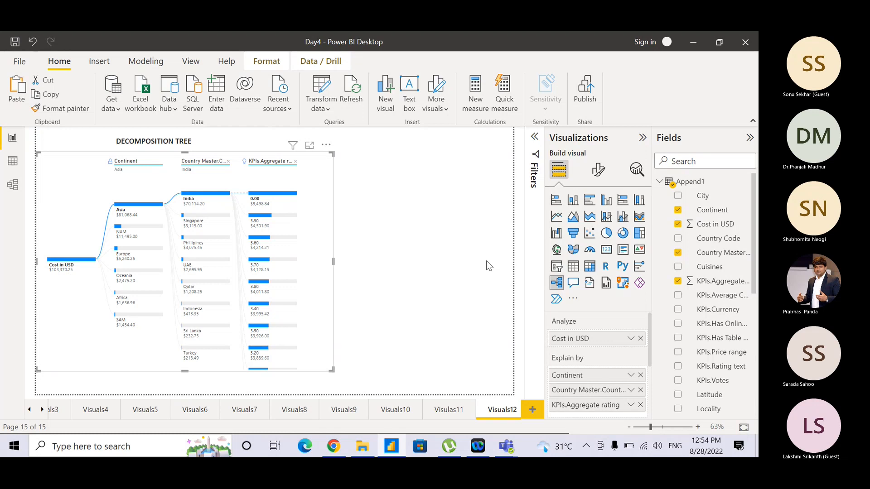
Create a new measure in the Append1 table
{"action": "left_click", "coordinate": [698, 188]}
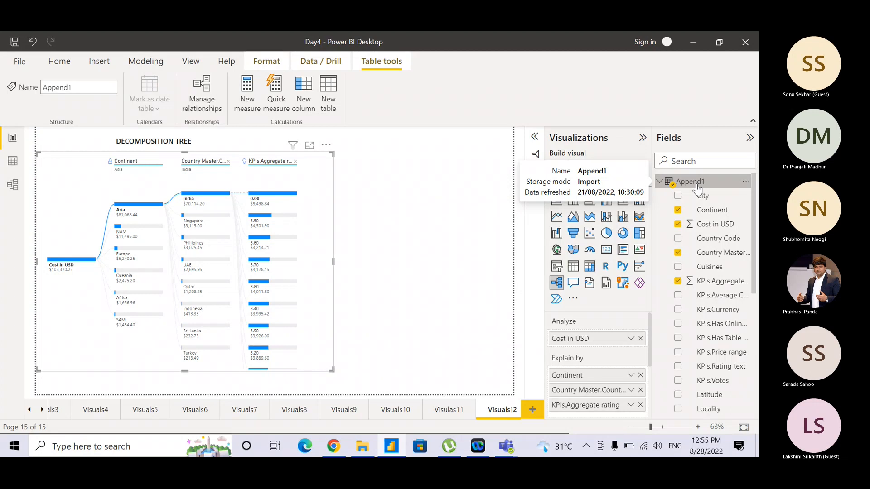
{"action": "right_click", "coordinate": [698, 187]}
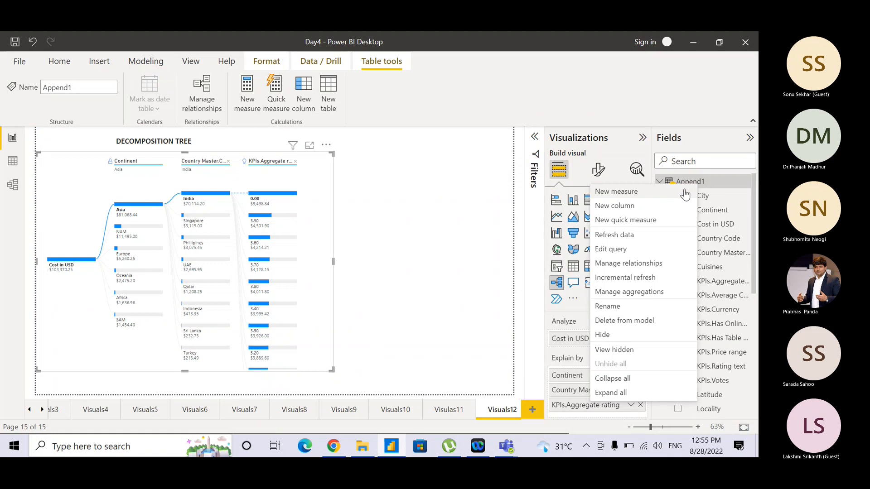
{"action": "key", "text": "ctrl"}
{"action": "key", "text": "ctrl"}
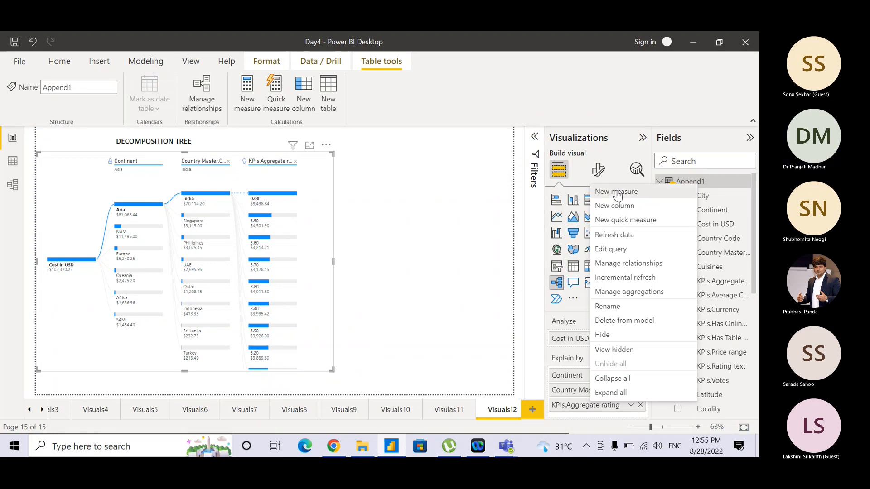
{"action": "key", "text": "Escape"}
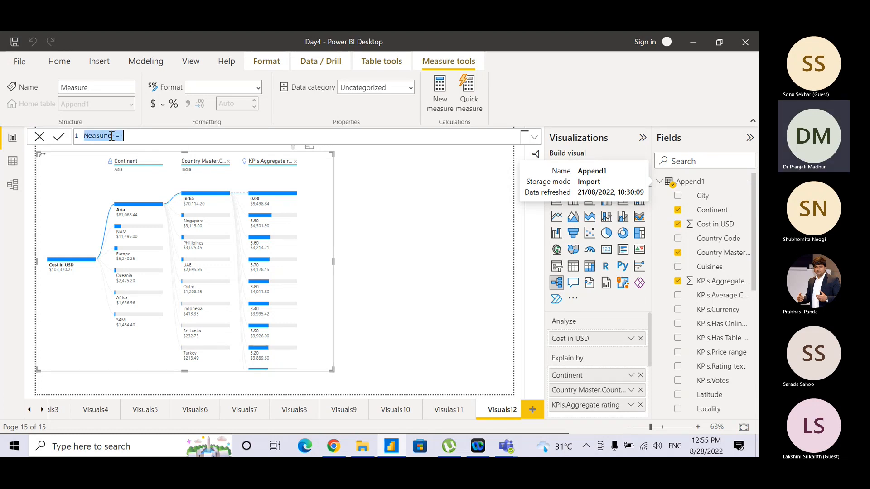
Name the new measure "Avg. Cost" in its formula
{"action": "left_click", "coordinate": [111, 136]}
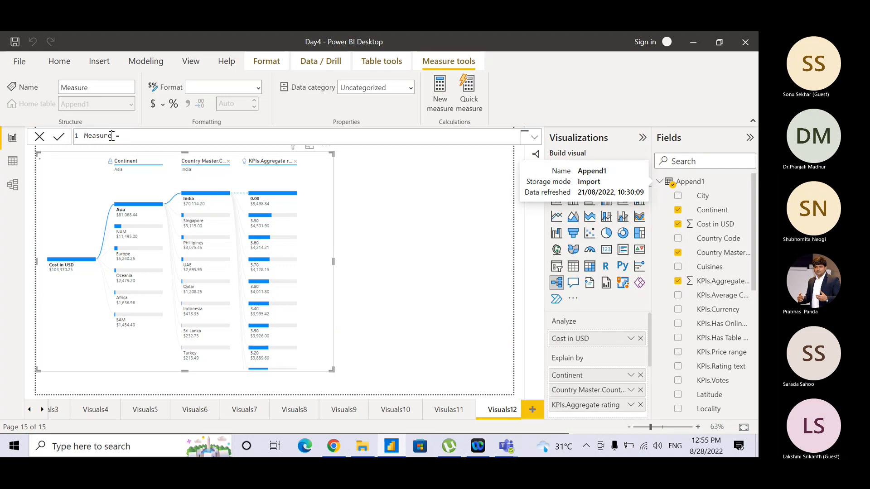
{"action": "key", "text": "BackSpace"}
{"action": "key", "text": "BackSpace"}
{"action": "key", "text": "BackSpace"}
{"action": "key", "text": "BackSpace"}
{"action": "key", "text": "BackSpace"}
{"action": "key", "text": "BackSpace"}
{"action": "key", "text": "BackSpace"}
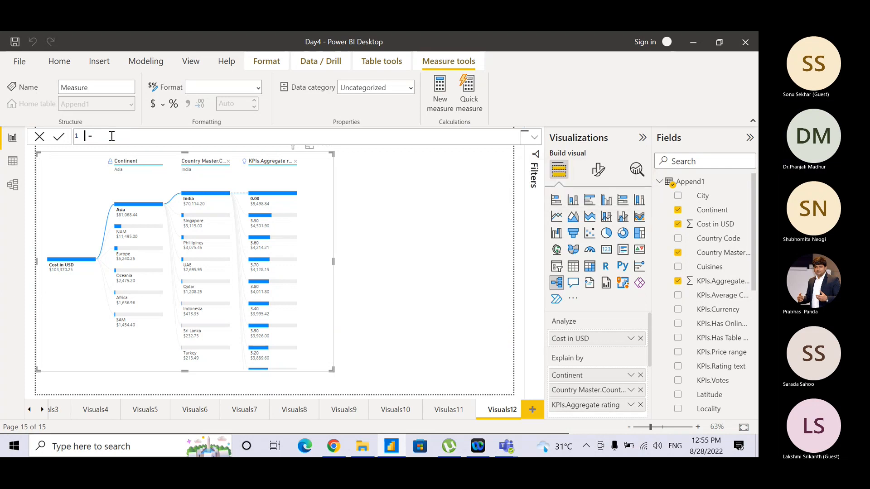
{"action": "type", "text": "AV"}
{"action": "key", "text": "BackSpace"}
{"action": "type", "text": "vg. Co "}
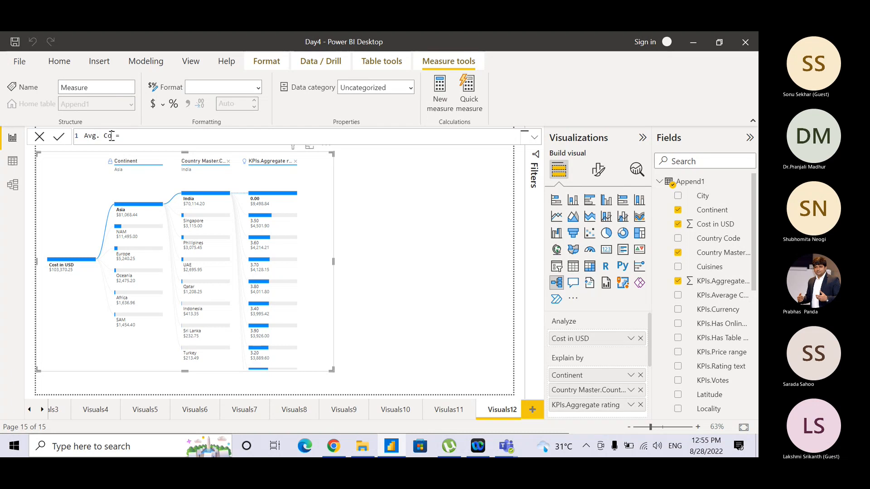
{"action": "type", "text": "st"}
{"action": "left_click", "coordinate": [135, 135]}
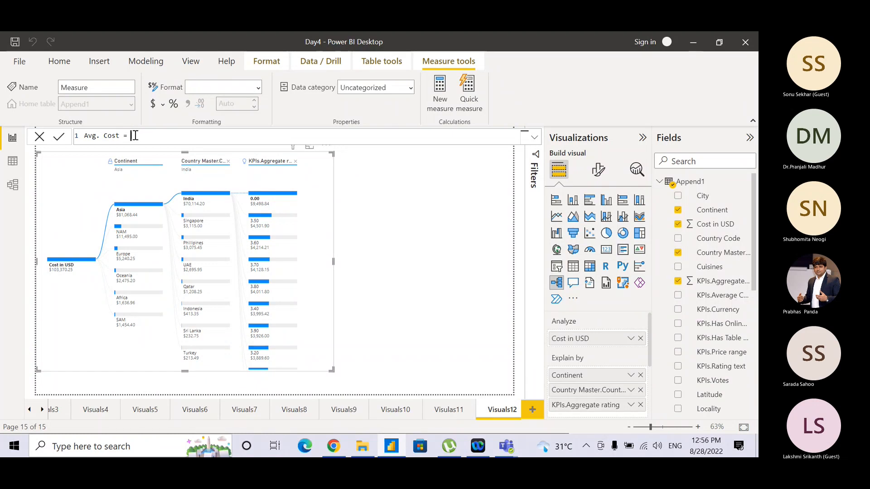
Define the Avg. Cost measure as AVERAGE(Append1[Cost in USD]) and commit the formula
{"action": "type", "text": "Aver"}
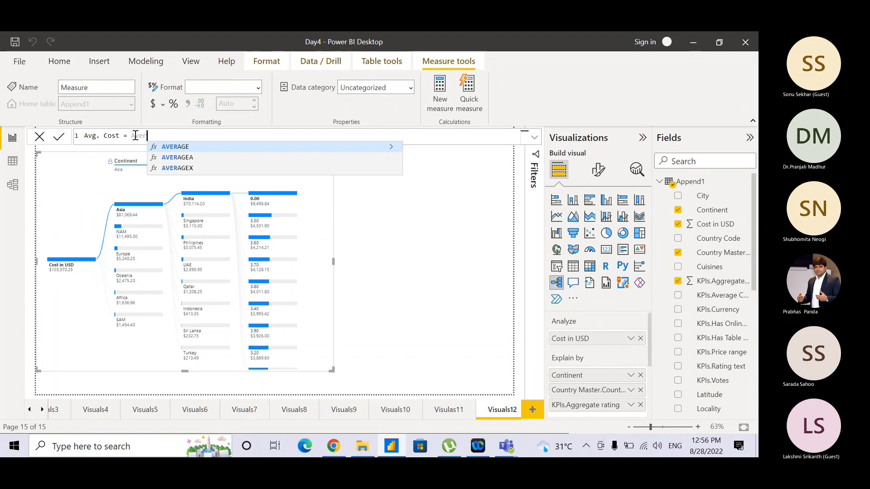
{"action": "key", "text": "Tab"}
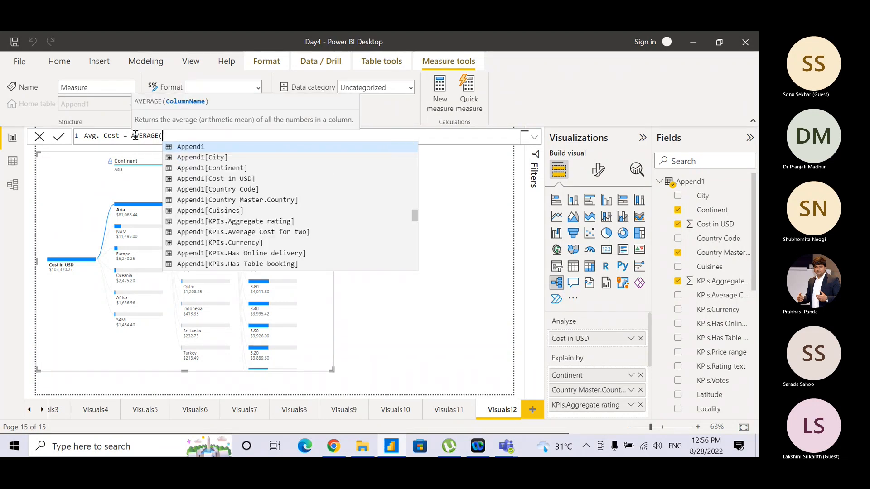
{"action": "left_click", "coordinate": [190, 181]}
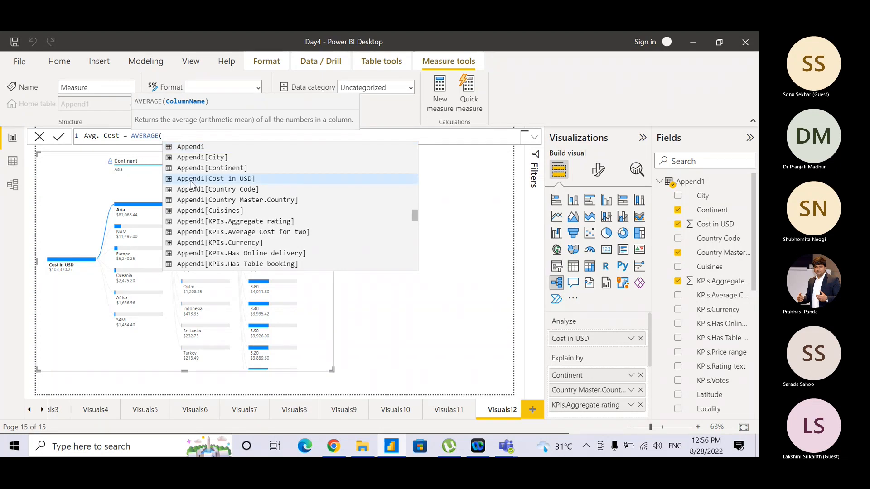
{"action": "double_click", "coordinate": [190, 180]}
{"action": "type", "text": ")"}
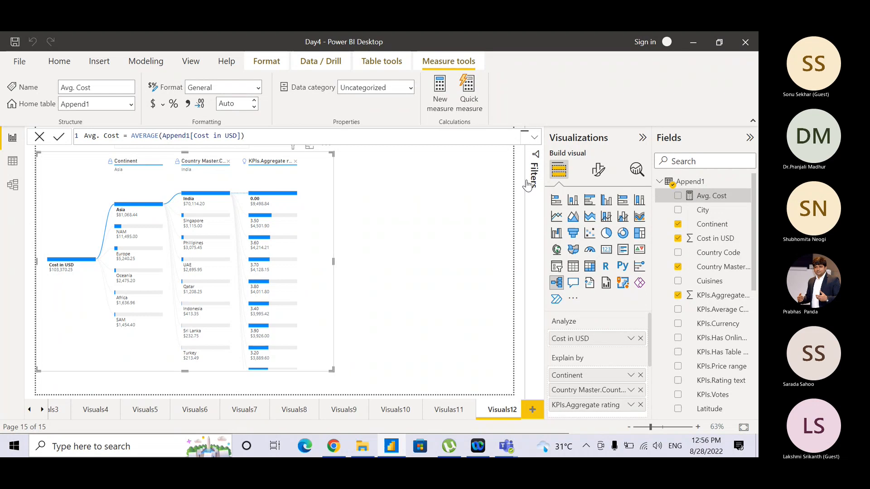
{"action": "key", "text": "ctrl"}
{"action": "key", "text": "ctrl"}
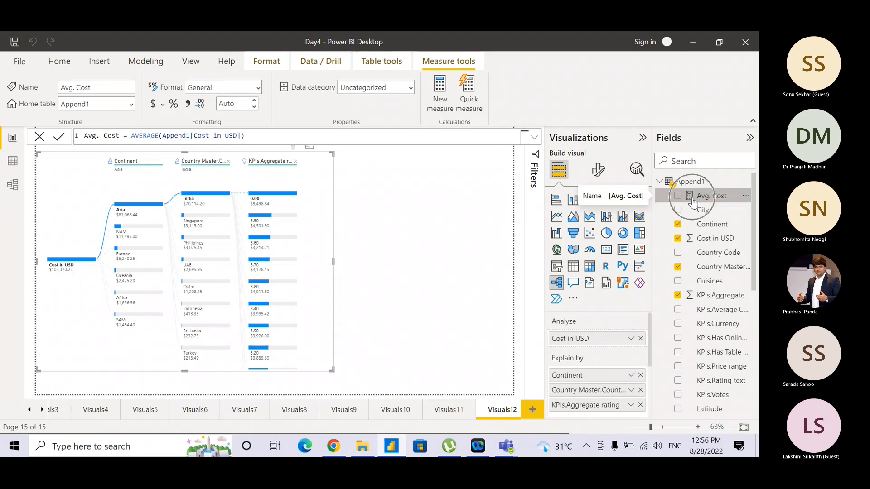
{"action": "key", "text": "ctrl"}
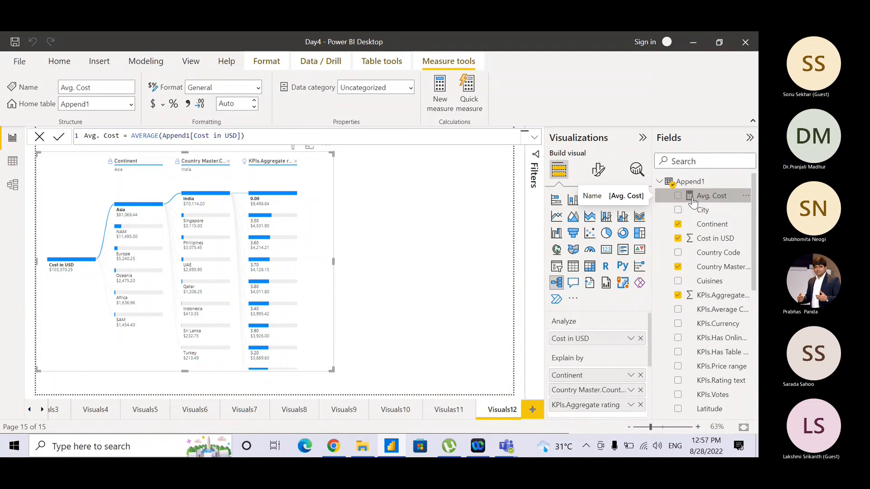
Go to the Visuals9 page and add the Avg. Cost measure to the empty multi-row card
{"action": "left_click", "coordinate": [392, 409]}
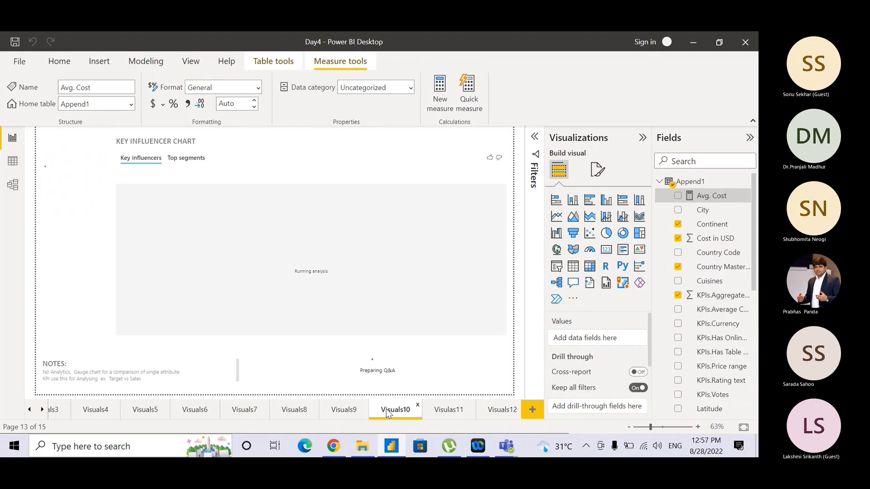
{"action": "left_click", "coordinate": [353, 410]}
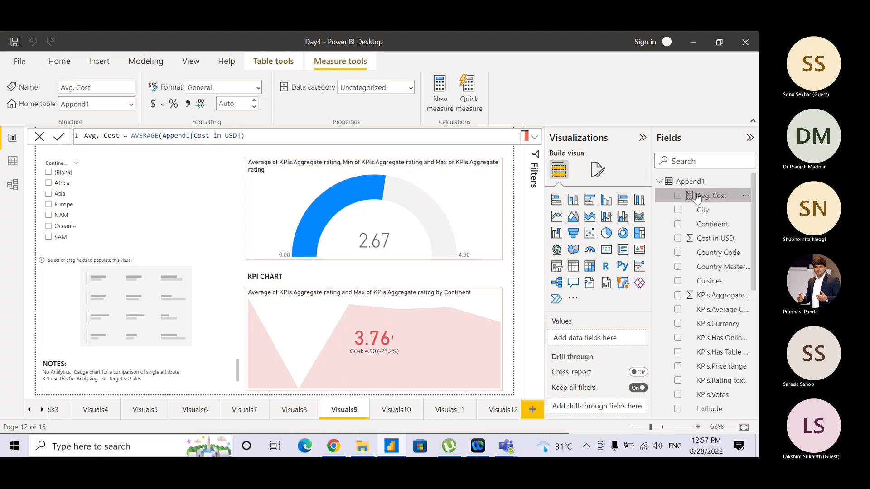
{"action": "left_click_drag", "start_coordinate": [701, 199], "coordinate": [142, 306]}
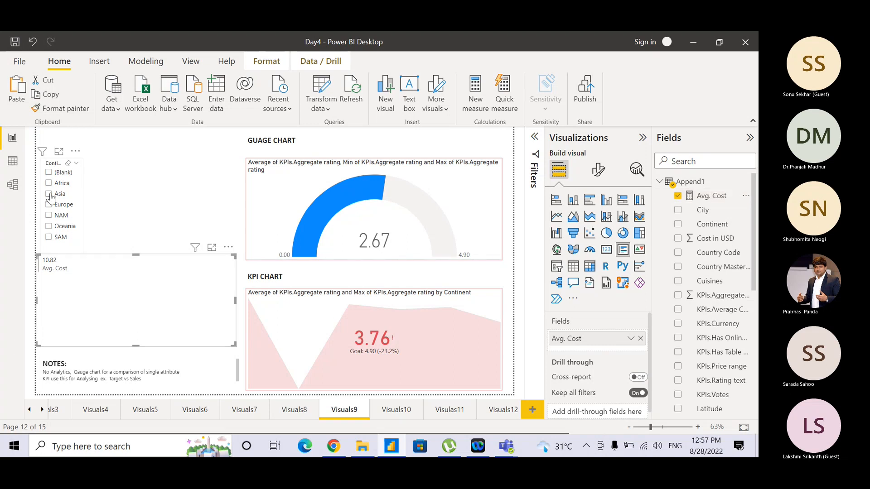
Filter the page by Asia and shorten the Continent slicer so it clears the card below it
{"action": "left_click", "coordinate": [49, 194]}
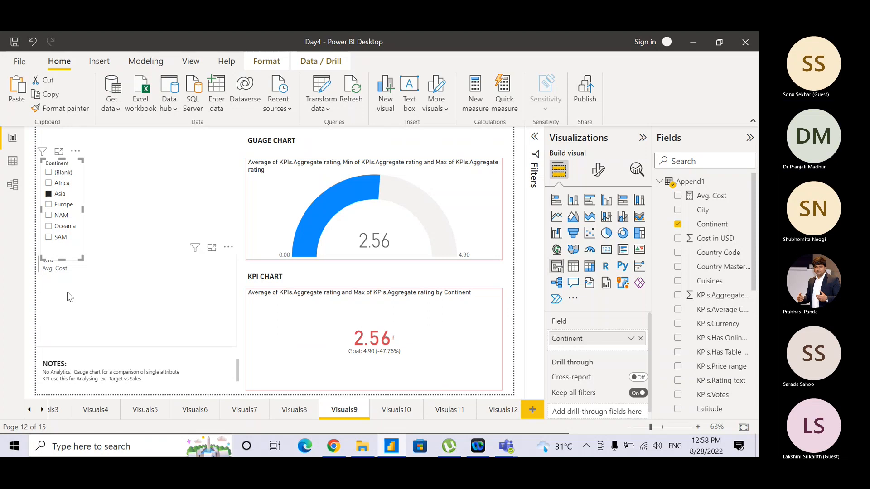
{"action": "left_click", "coordinate": [120, 233]}
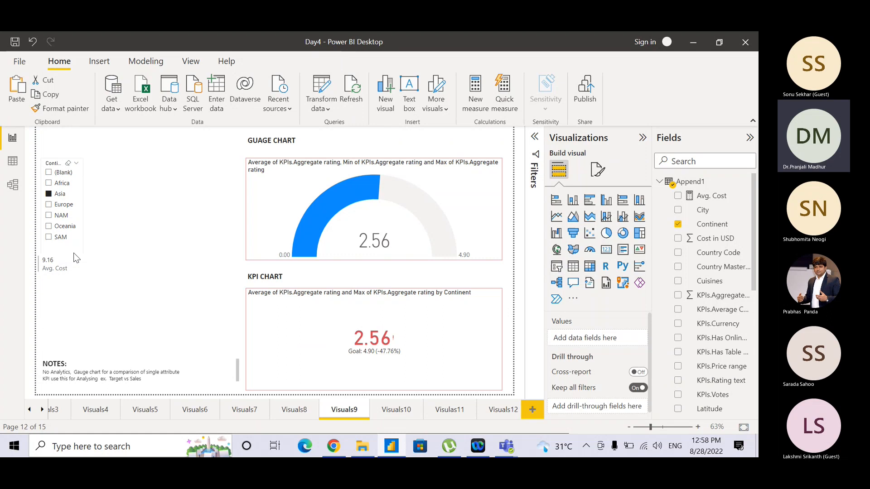
{"action": "left_click", "coordinate": [73, 252]}
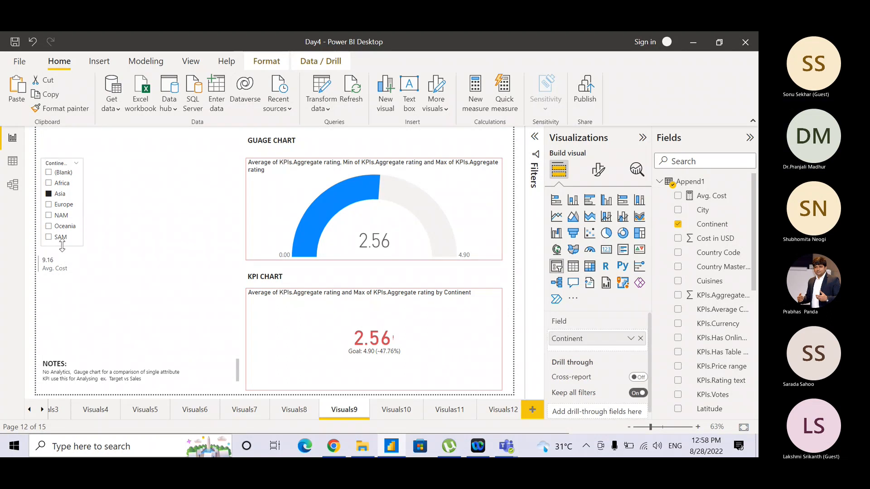
{"action": "left_click", "coordinate": [139, 231]}
{"action": "left_click", "coordinate": [96, 280]}
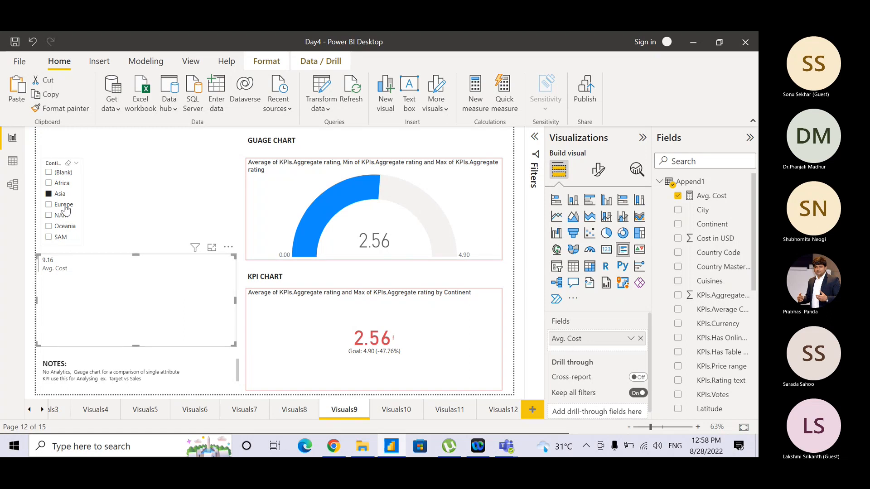
Filter the page by SAM to check the card's average cost for that continent
{"action": "left_click", "coordinate": [61, 237]}
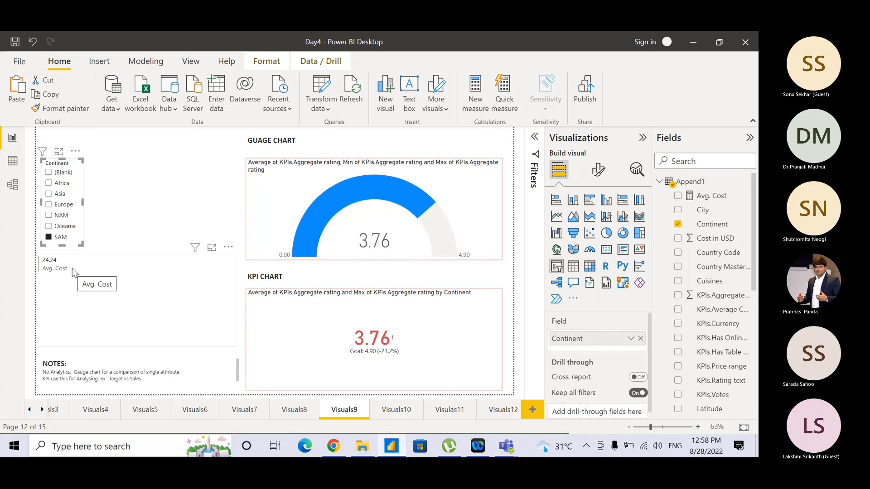
{"action": "left_click", "coordinate": [135, 203]}
{"action": "left_click", "coordinate": [121, 294]}
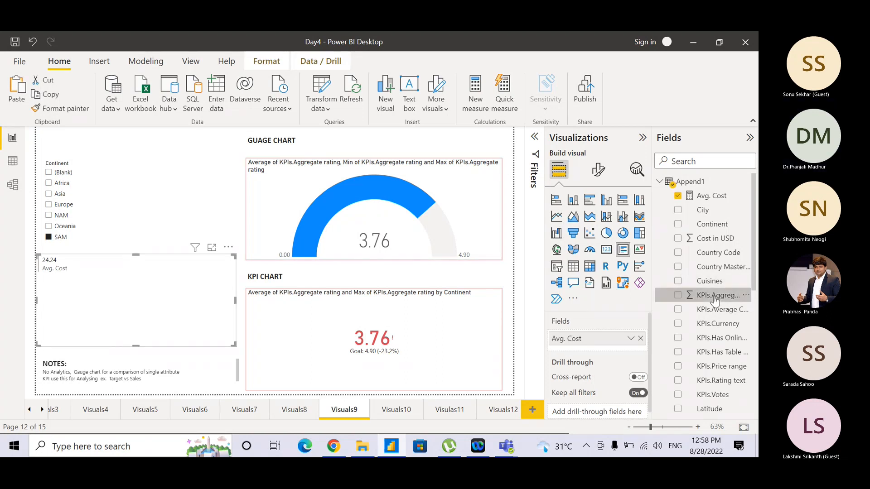
Add KPIs.Aggregate rating to the multi-row card as an average and filter the page by Africa
{"action": "left_click_drag", "start_coordinate": [714, 297], "coordinate": [161, 295]}
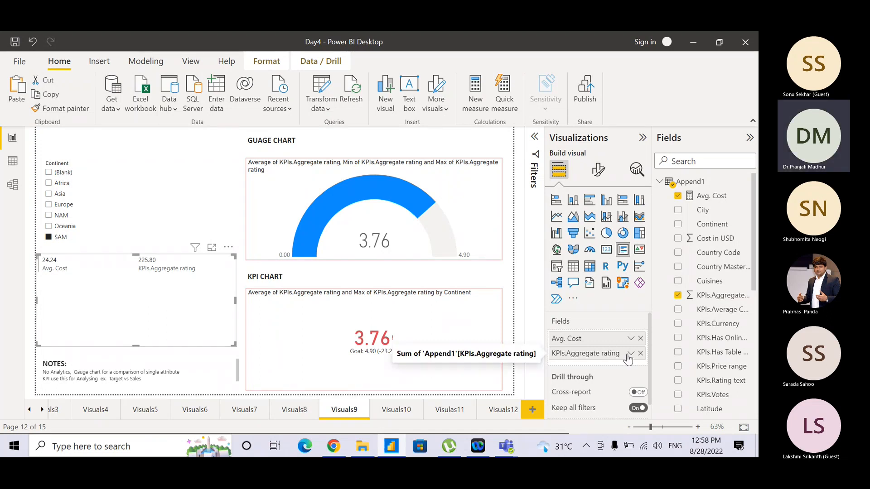
{"action": "left_click", "coordinate": [629, 354]}
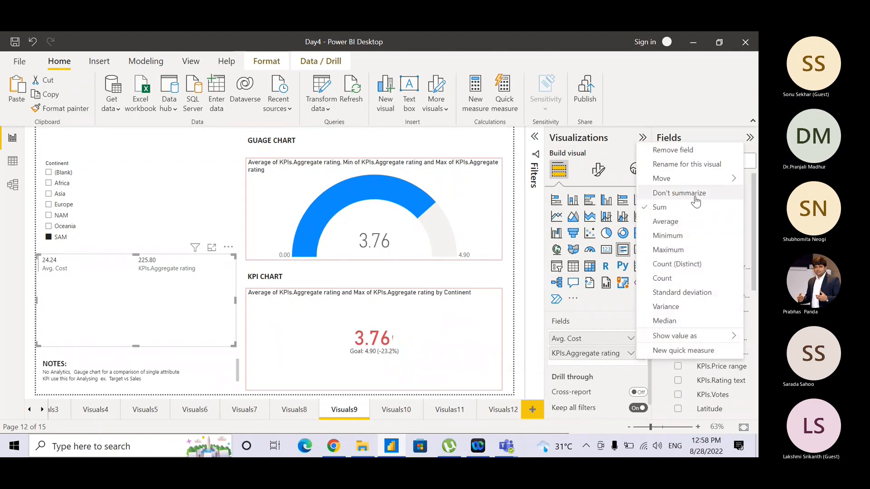
{"action": "left_click", "coordinate": [665, 221]}
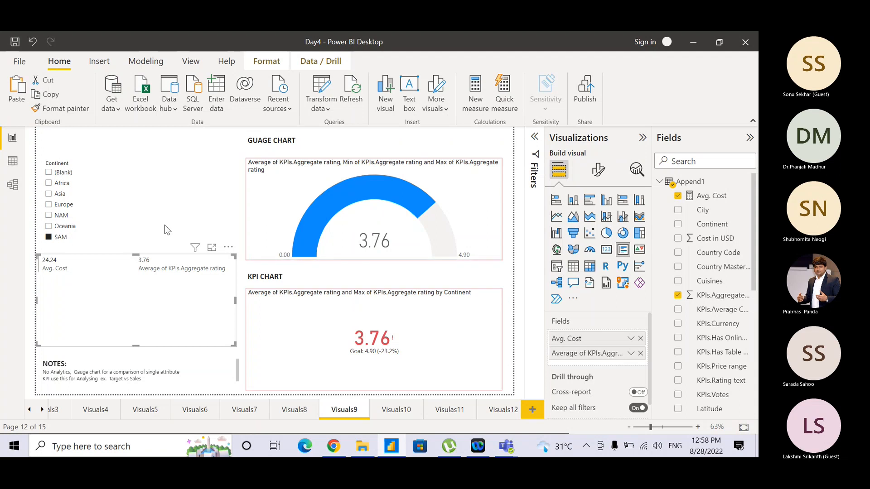
{"action": "left_click", "coordinate": [61, 186]}
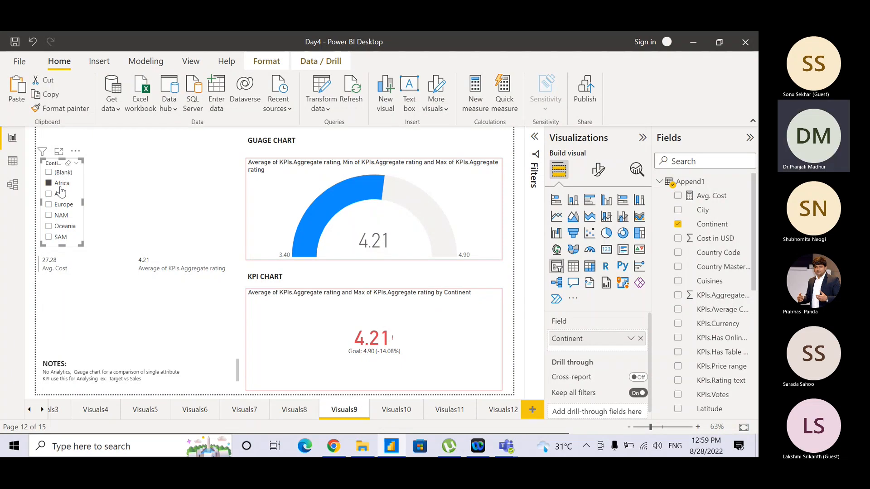
{"action": "left_click", "coordinate": [133, 275]}
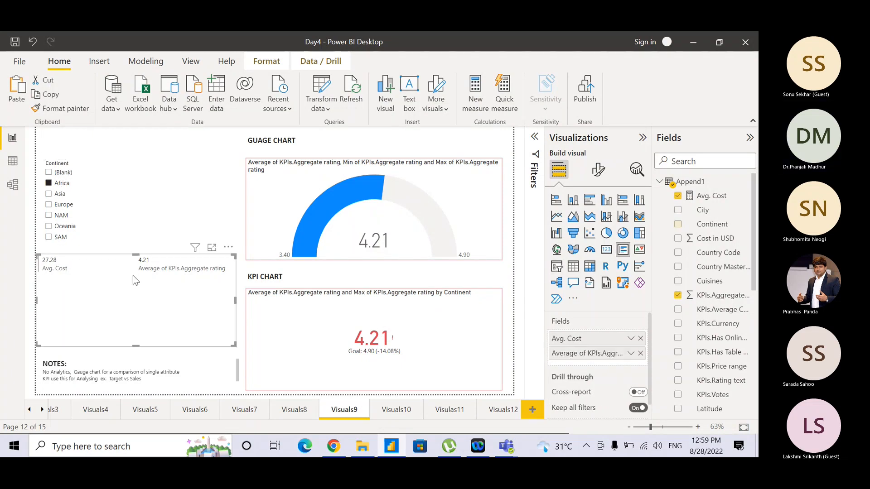
Duplicate the GUAGE CHART heading and place the copy in the multi-row card's empty area above NOTES
{"action": "left_click", "coordinate": [278, 144]}
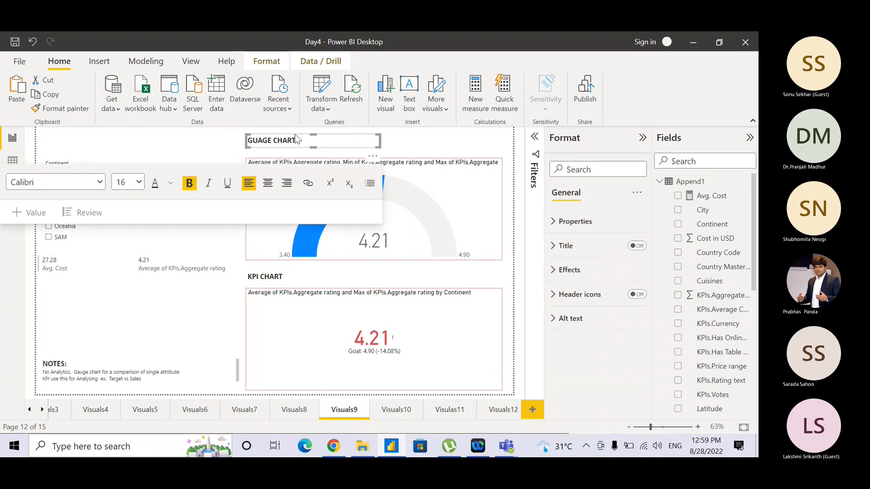
{"action": "left_click", "coordinate": [294, 135]}
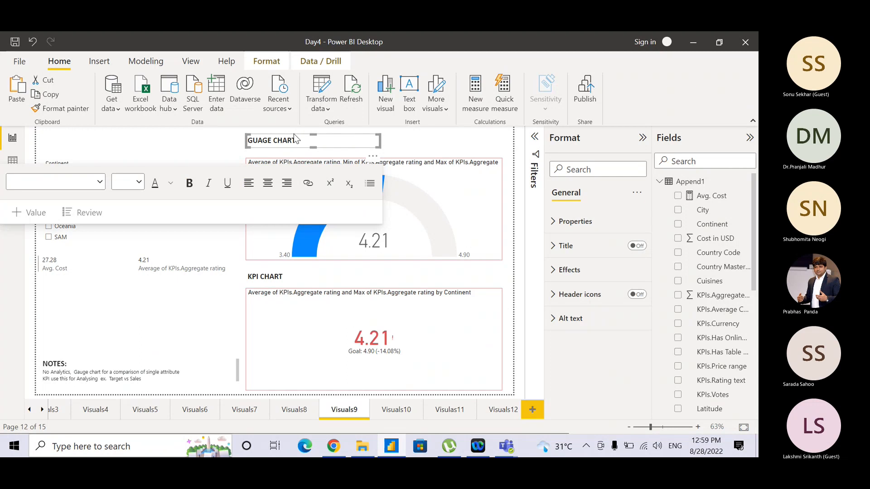
{"action": "left_click", "coordinate": [197, 156]}
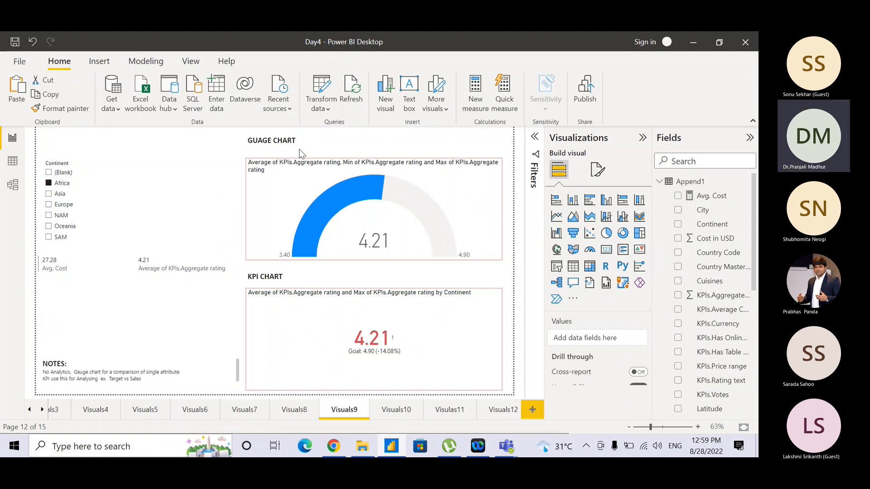
{"action": "left_click", "coordinate": [316, 138]}
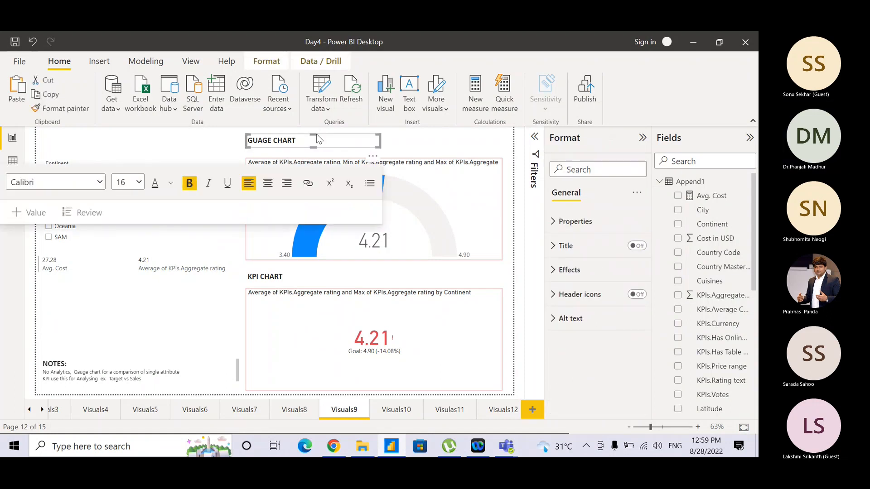
{"action": "left_click", "coordinate": [194, 141]}
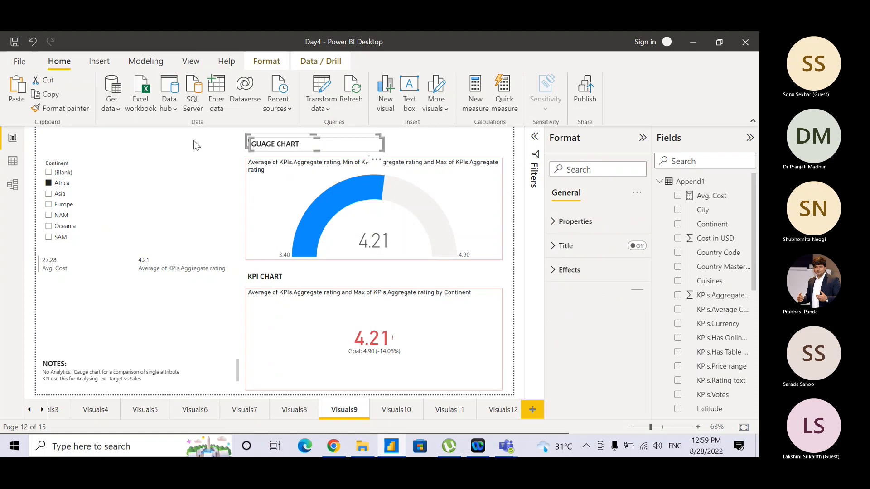
{"action": "left_click", "coordinate": [237, 152]}
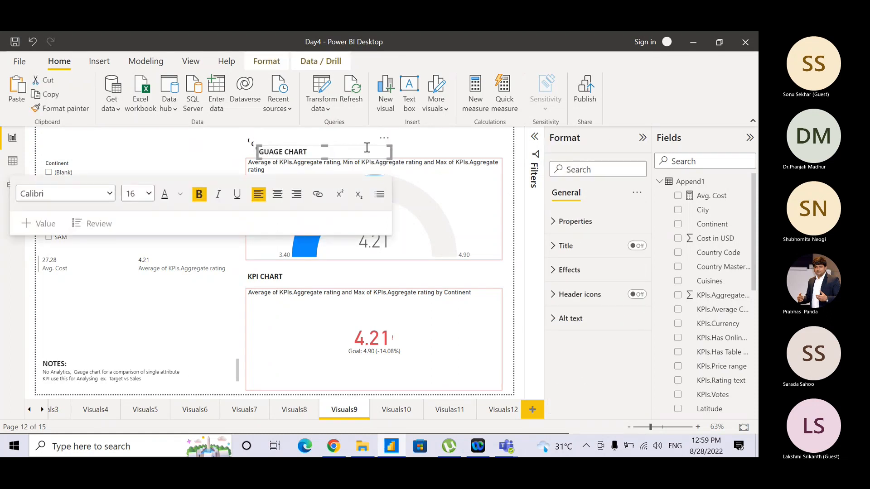
{"action": "left_click", "coordinate": [366, 146]}
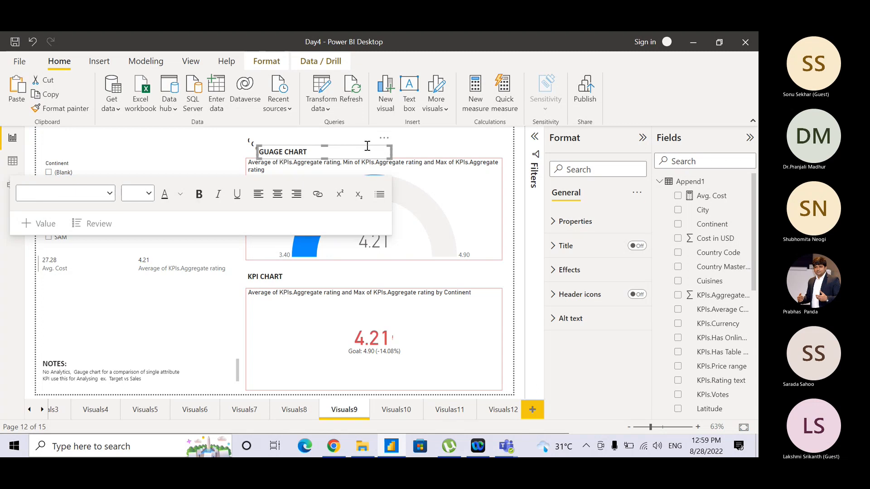
{"action": "key", "text": "Delete"}
{"action": "left_click_drag", "start_coordinate": [366, 142], "coordinate": [155, 307]}
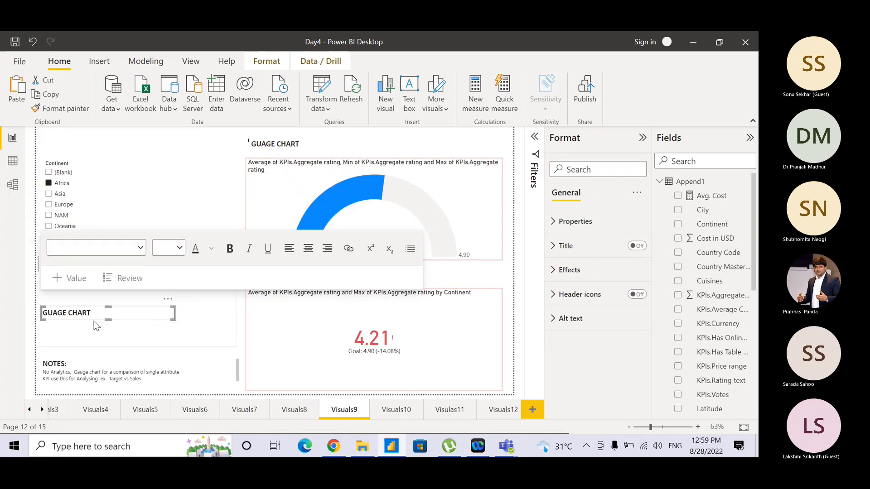
Replace the text of the copied heading above NOTES with "MULTI CARD"
{"action": "left_click_drag", "start_coordinate": [92, 314], "coordinate": [41, 316]}
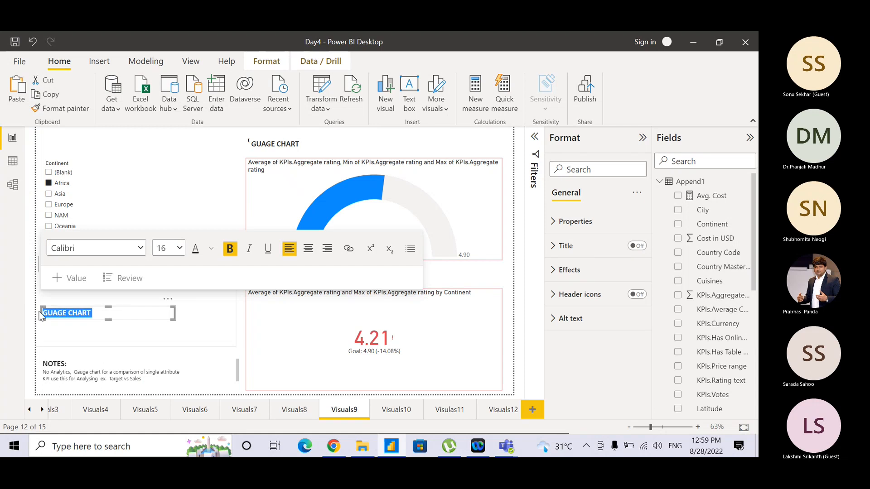
{"action": "type", "text": "MULTI CARD"}
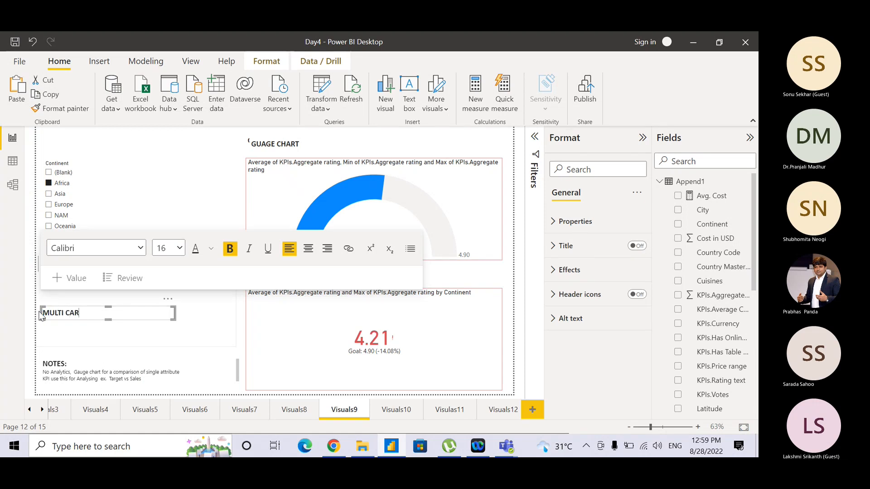
{"action": "left_click", "coordinate": [318, 140]}
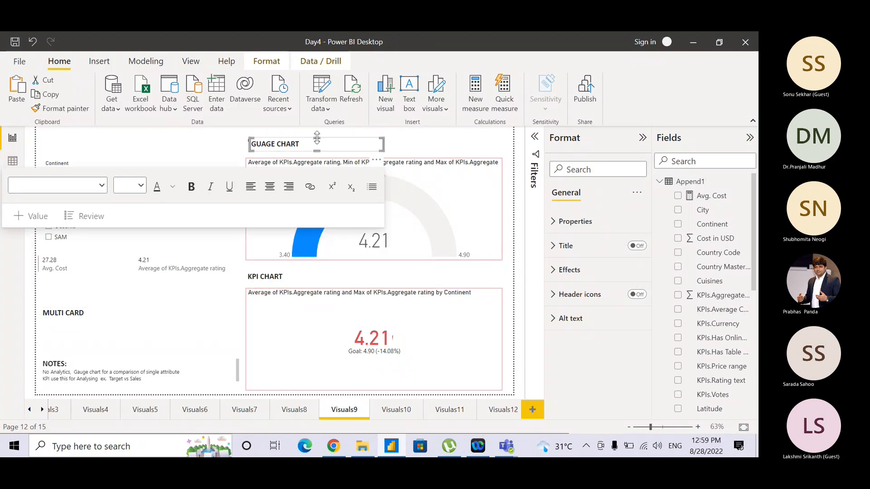
Add Restaurant ID from the Append1 table to the multi-row card and summarize it as a count
{"action": "key", "text": "Escape"}
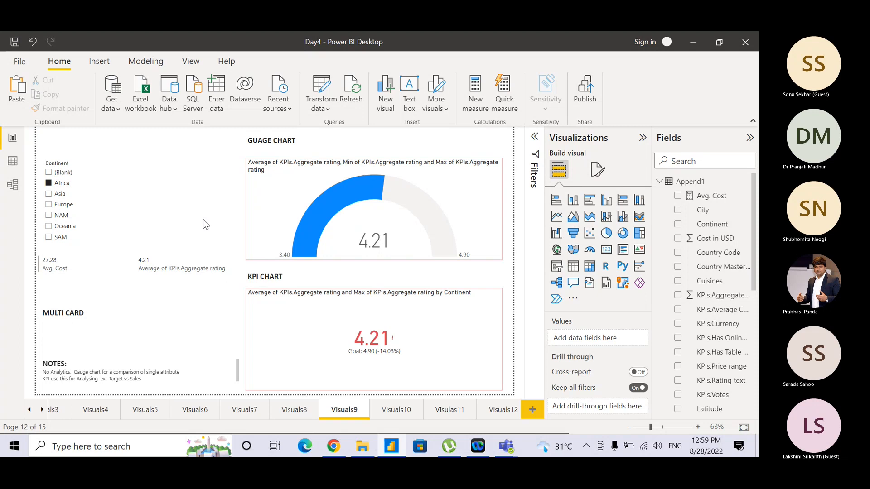
{"action": "mouse_move", "coordinate": [201, 254]}
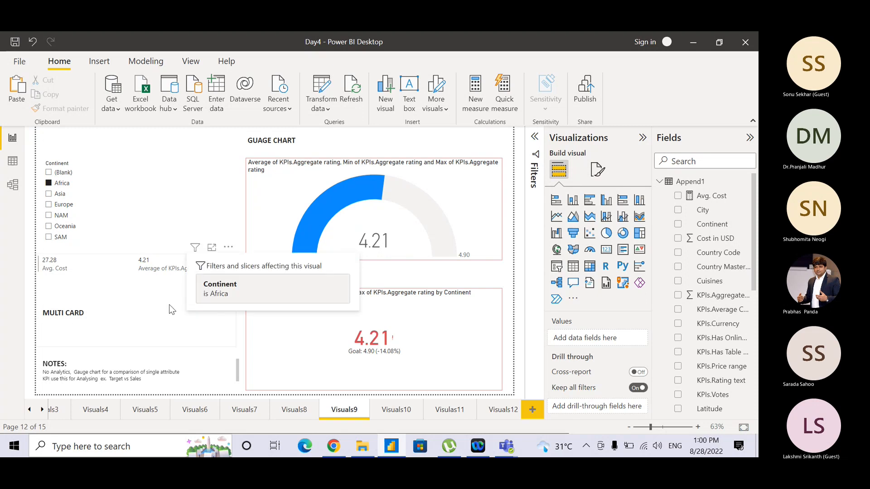
{"action": "left_click_drag", "start_coordinate": [755, 268], "coordinate": [757, 336]}
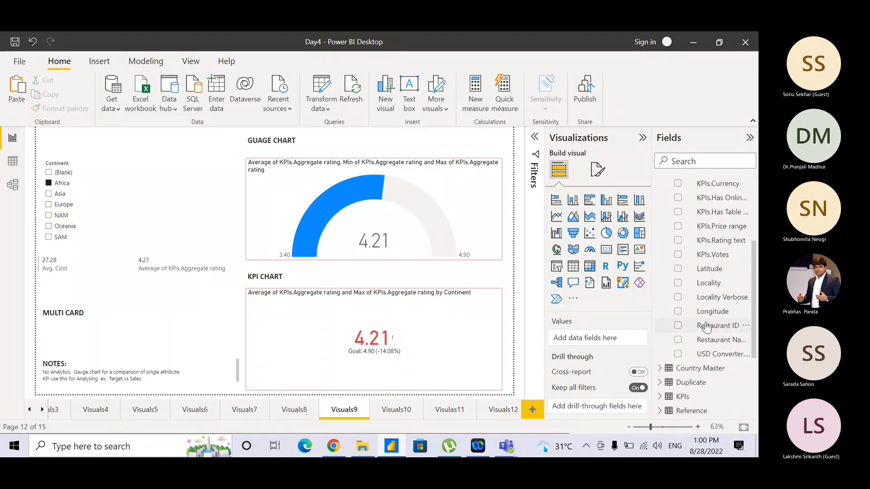
{"action": "left_click_drag", "start_coordinate": [705, 328], "coordinate": [178, 283]}
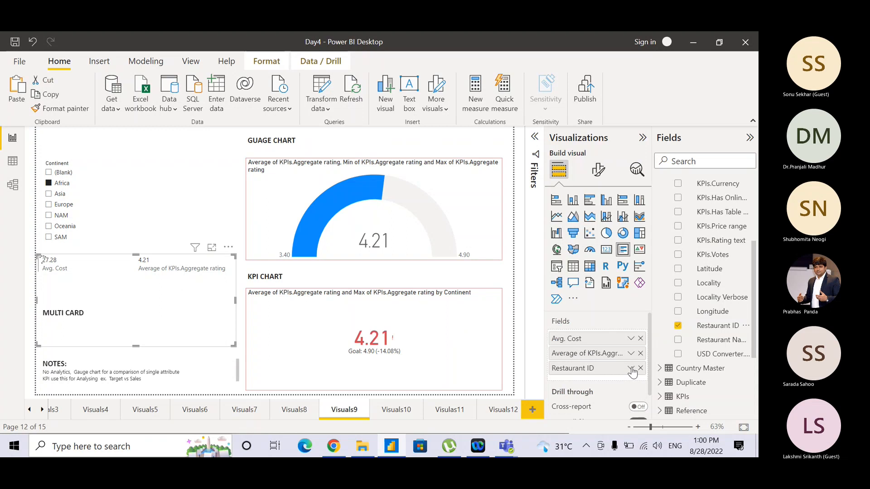
{"action": "left_click", "coordinate": [632, 369]}
{"action": "left_click", "coordinate": [658, 305]}
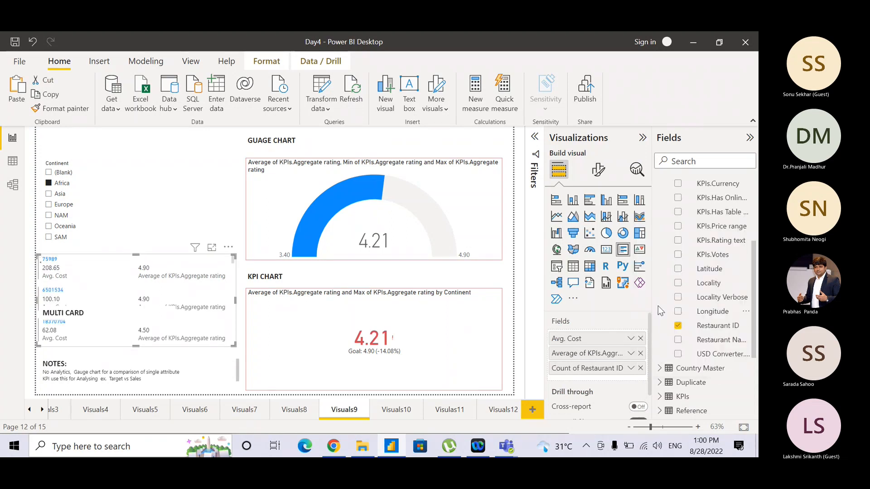
{"action": "mouse_move", "coordinate": [194, 247]}
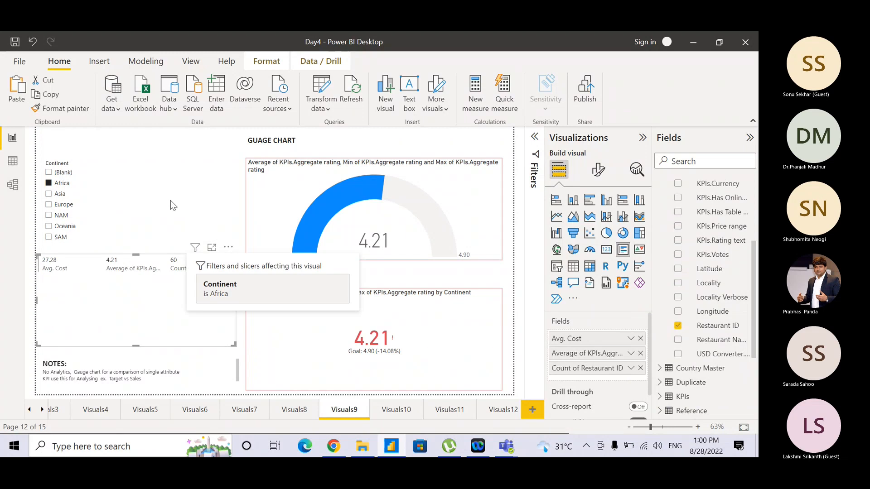
{"action": "left_click", "coordinate": [214, 202]}
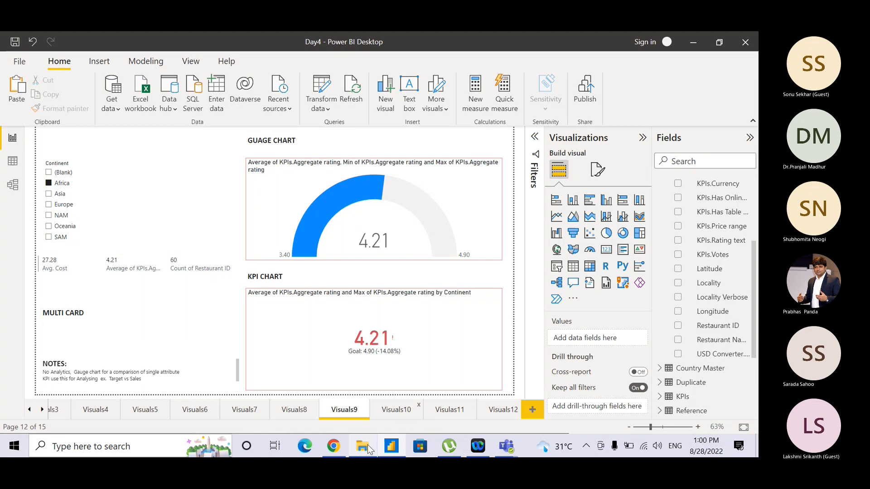
Switch to File Explorer and open the Zomato Analysis report from Personal > Power BI Projects > Chembur
{"action": "mouse_move", "coordinate": [368, 444]}
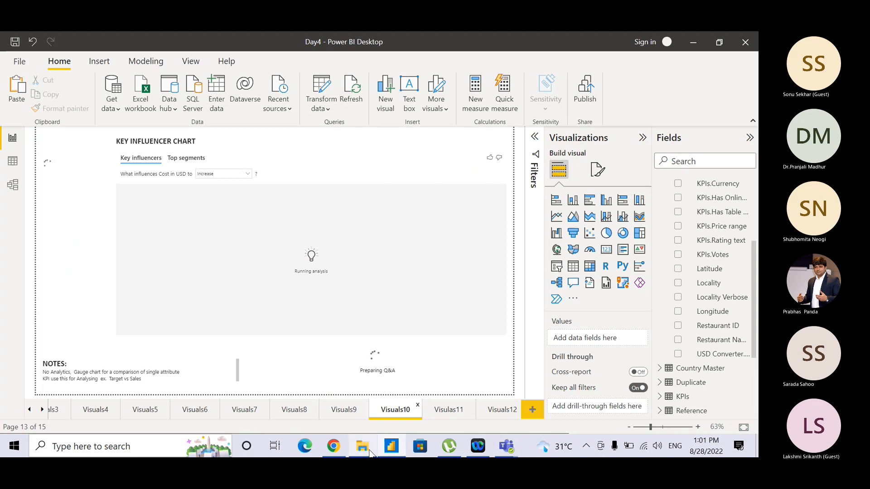
{"action": "left_click", "coordinate": [369, 448]}
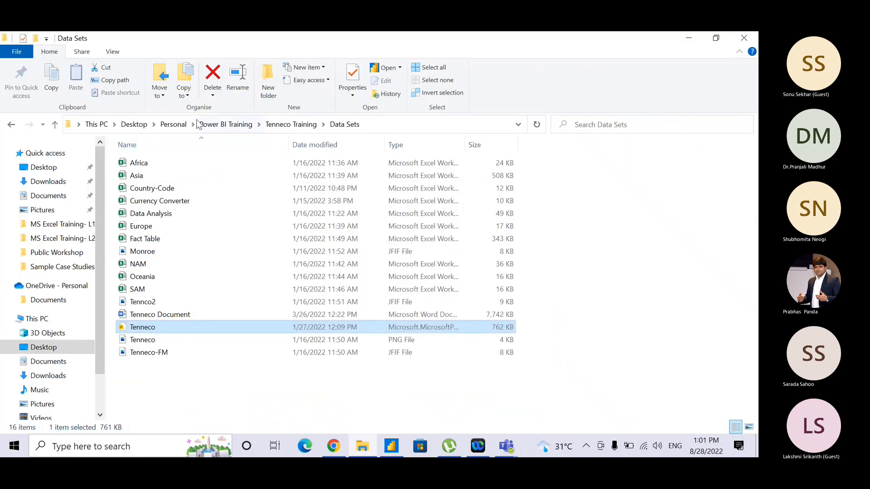
{"action": "left_click", "coordinate": [171, 125]}
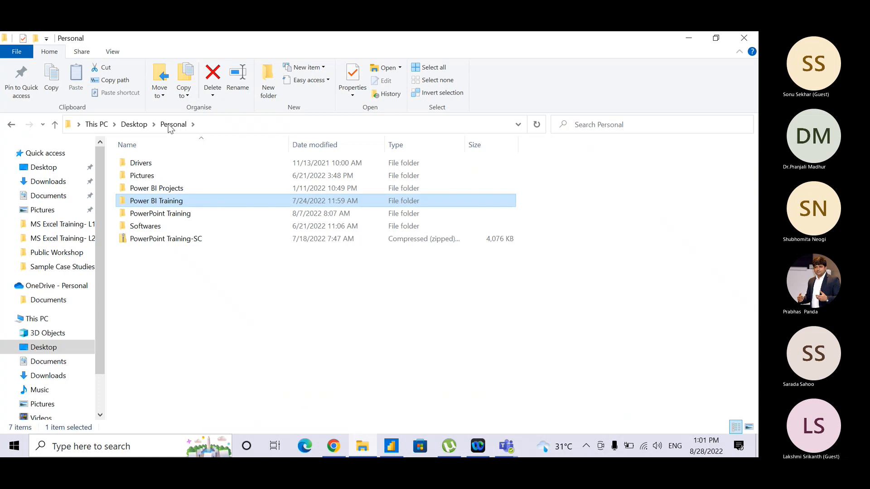
{"action": "double_click", "coordinate": [184, 189]}
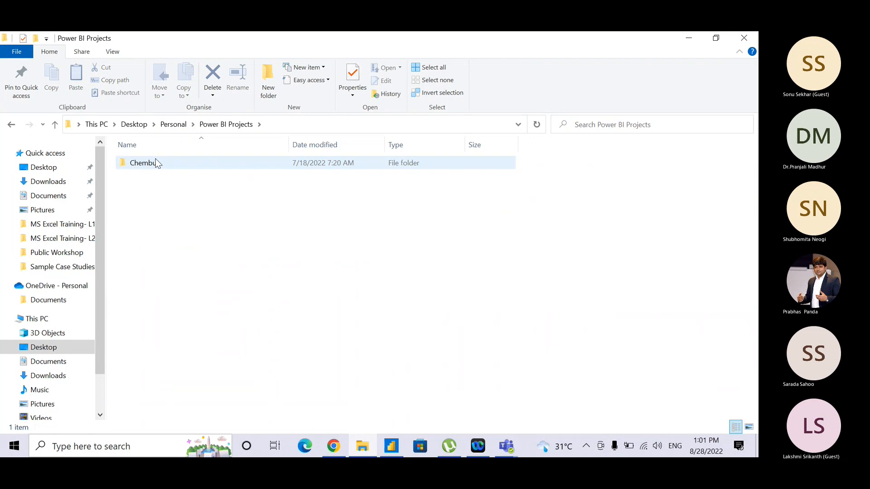
{"action": "double_click", "coordinate": [156, 163]}
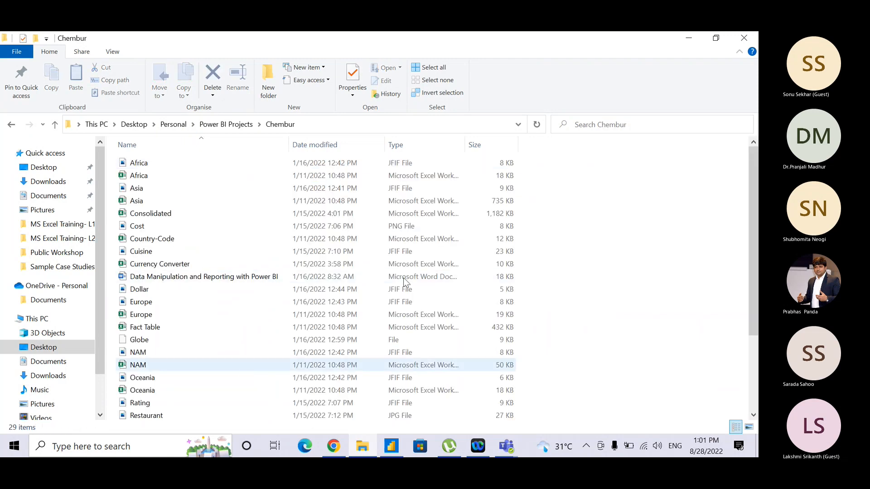
{"action": "left_click", "coordinate": [755, 341]}
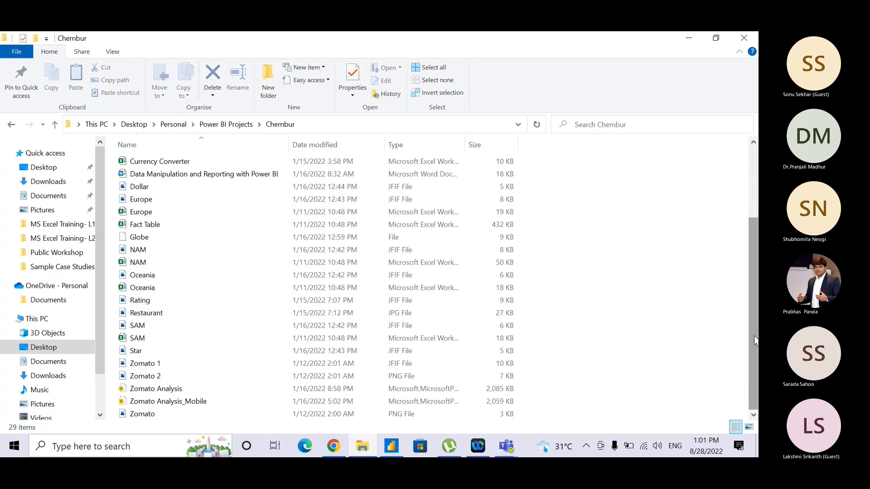
{"action": "double_click", "coordinate": [171, 388]}
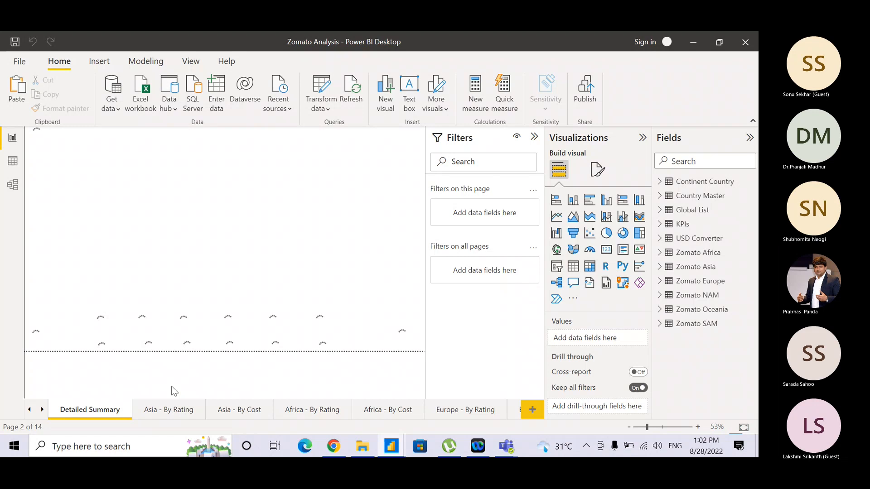
Review the Summary, Detailed Summary, Asia - By Rating and Asia - By Cost report pages, finishing on Summary
{"action": "left_click", "coordinate": [29, 410]}
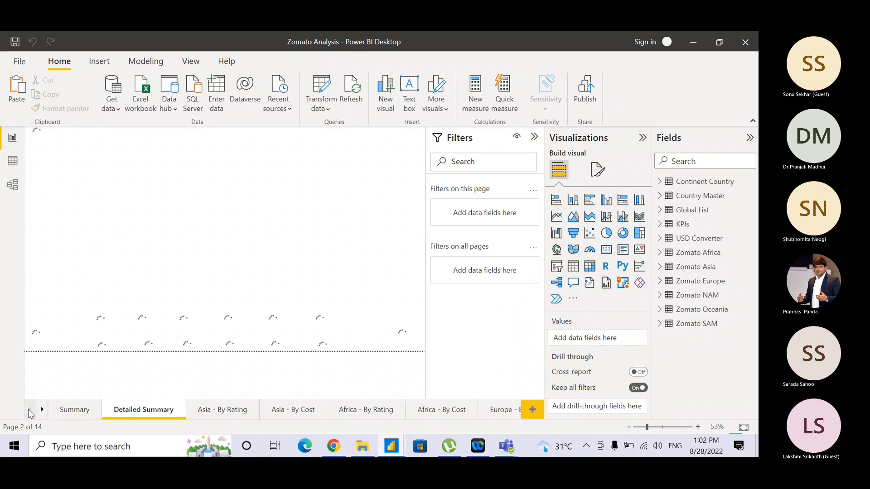
{"action": "left_click", "coordinate": [73, 411]}
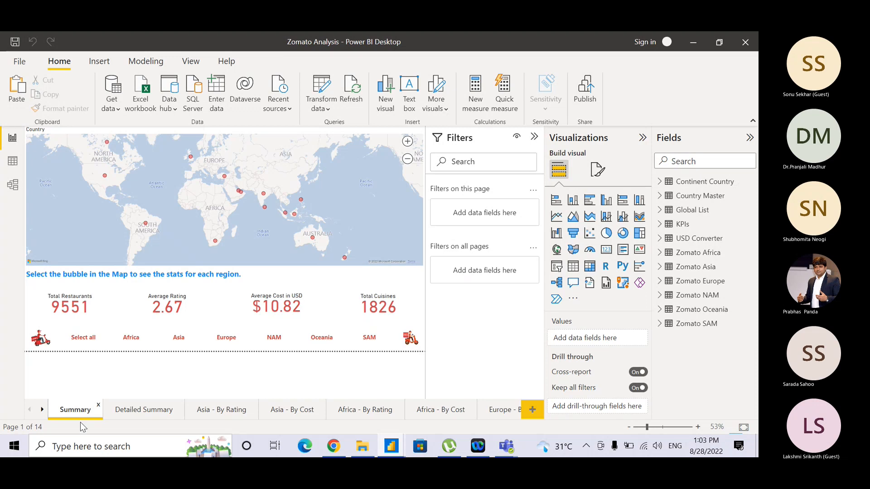
{"action": "left_click", "coordinate": [163, 410]}
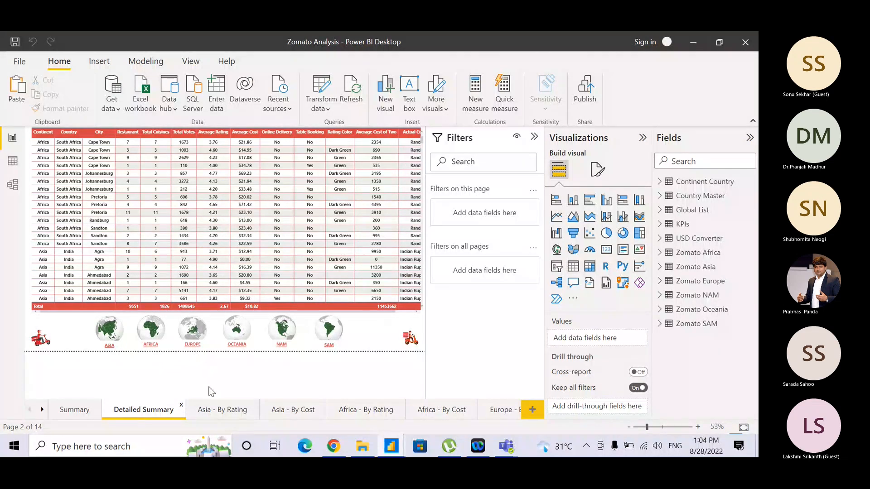
{"action": "left_click", "coordinate": [229, 416]}
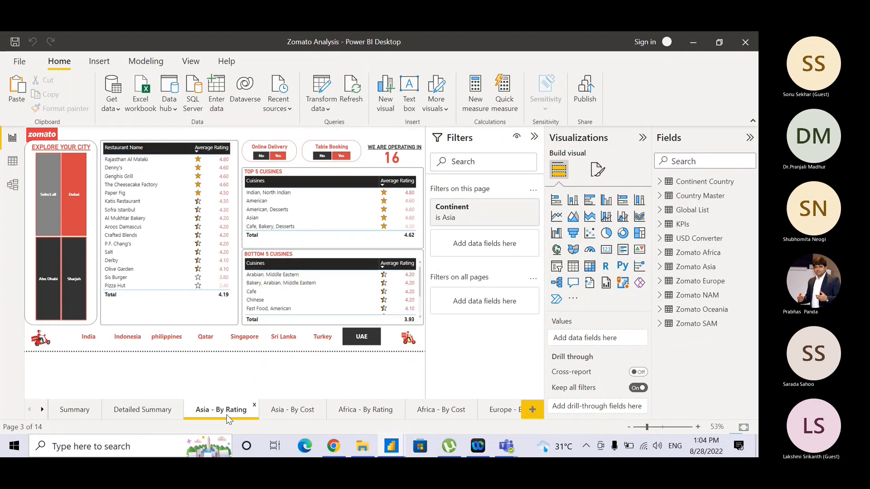
{"action": "left_click", "coordinate": [296, 413]}
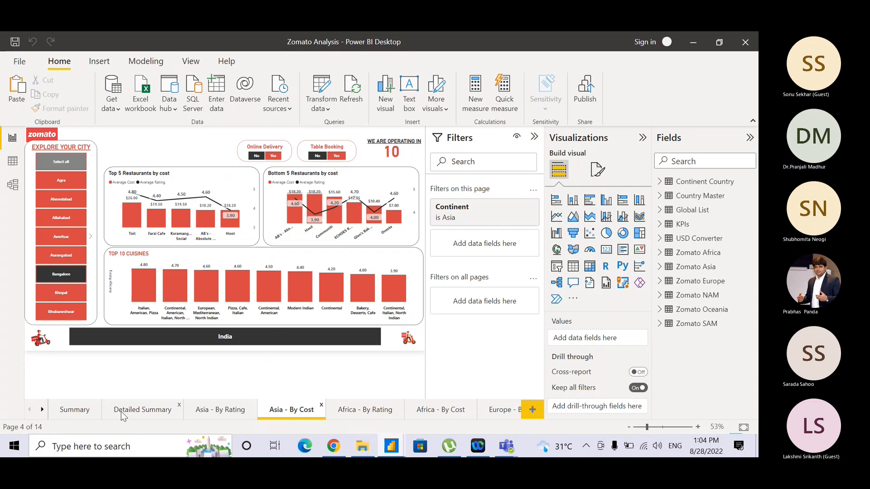
{"action": "left_click", "coordinate": [77, 410]}
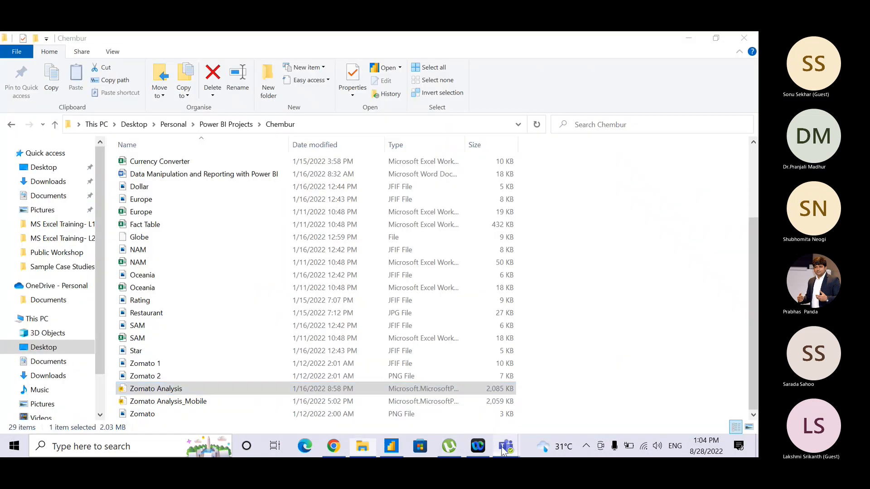
Switch to the Teams meeting window and stop sharing the screen
{"action": "mouse_move", "coordinate": [506, 446]}
{"action": "left_click", "coordinate": [536, 348]}
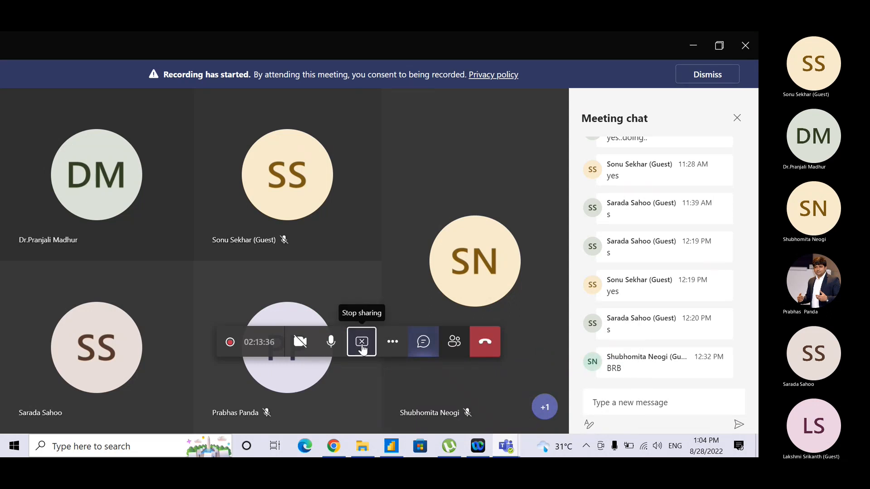
{"action": "left_click", "coordinate": [362, 342]}
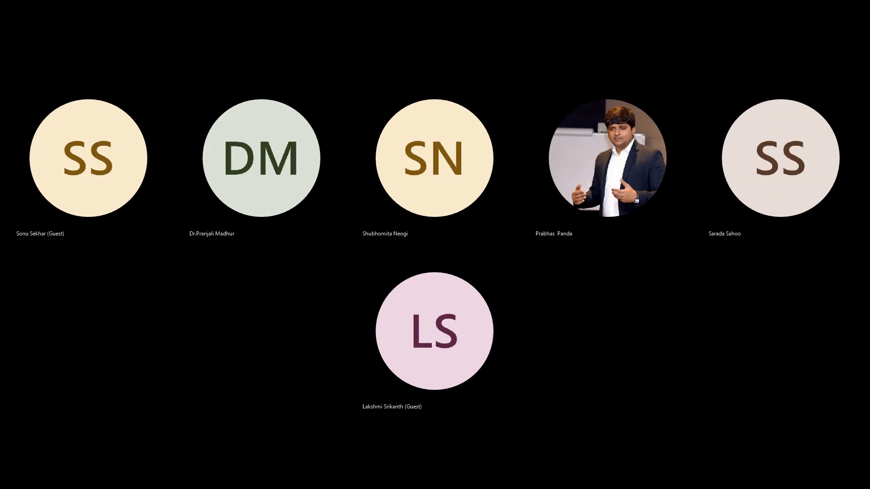